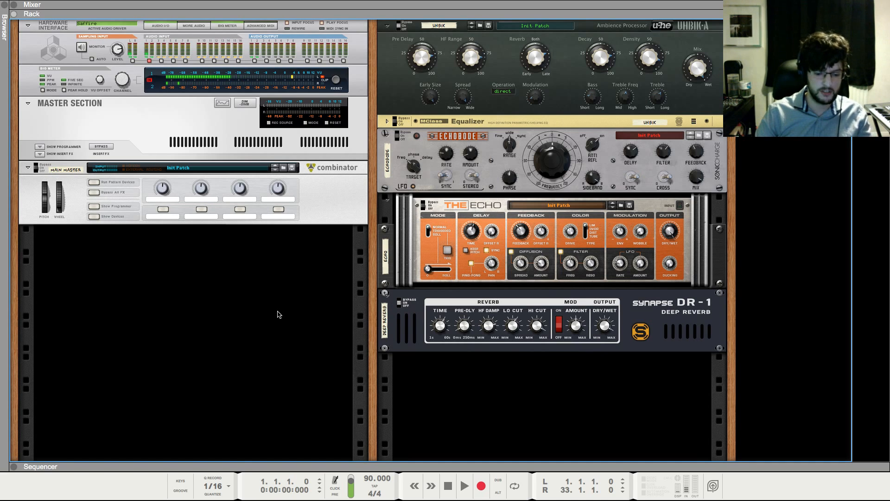
Examine the Master Section's insert FX slot and the cable routing on the back of the rack
left_click(291, 191)
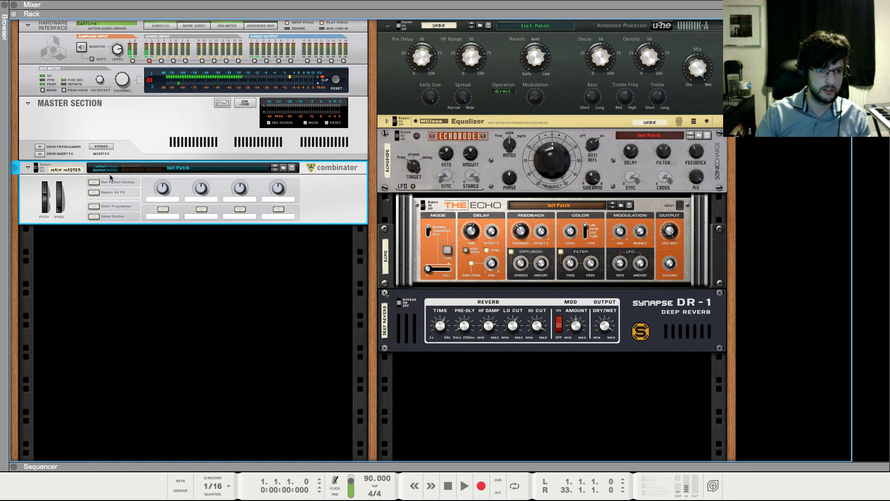
left_click(39, 154)
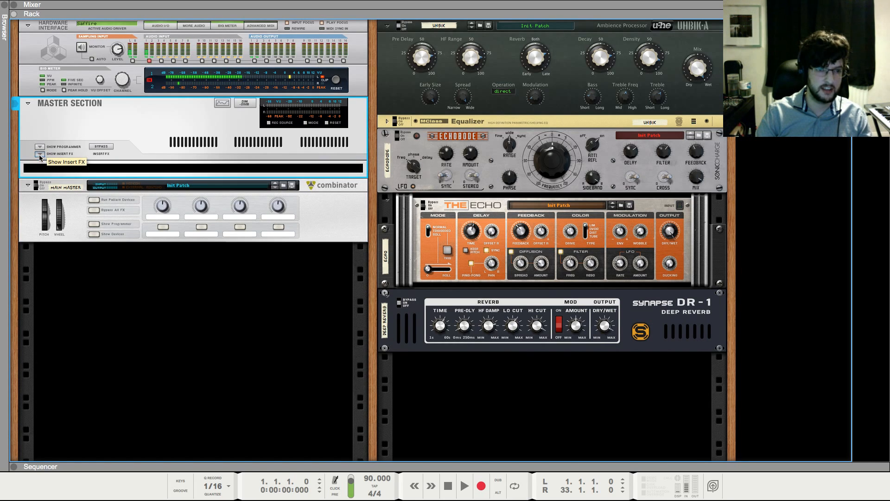
left_click(40, 155)
key("Tab")
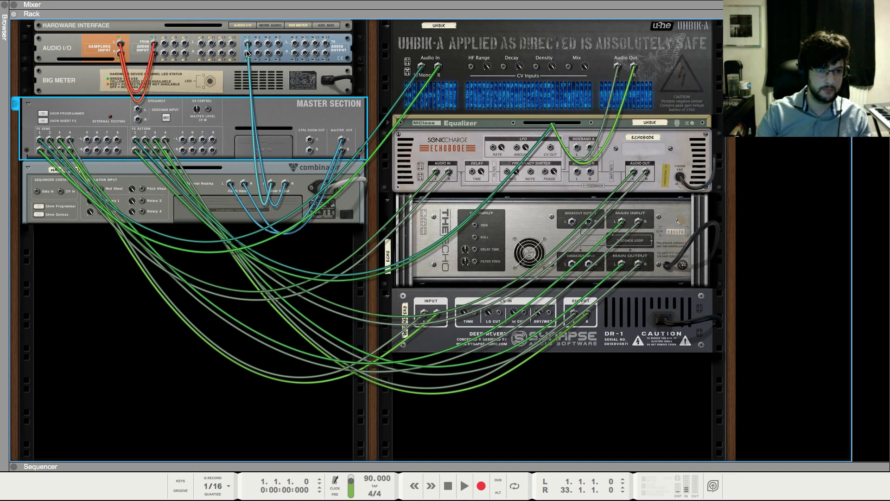
key("Tab")
Examine the Audiomatic and Ozone Maximizer inside the Main Master Combinator, then fold its devices away
left_click(95, 217)
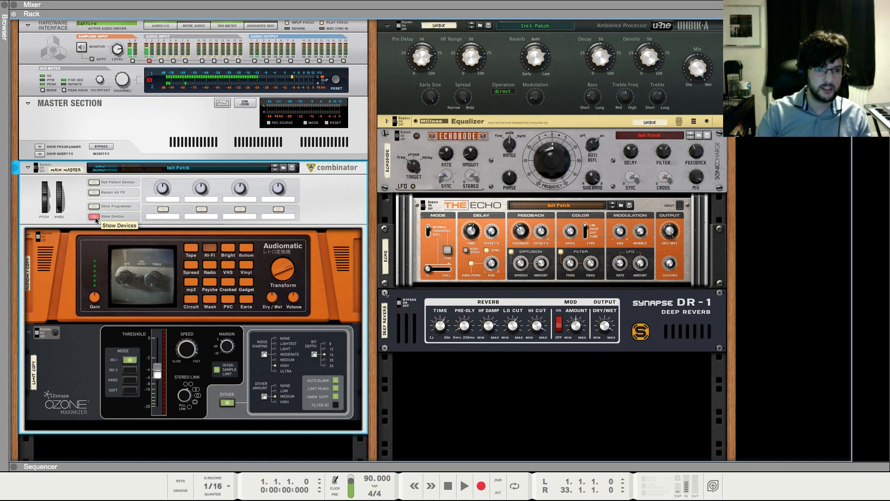
scroll(249, 313, "down", 3)
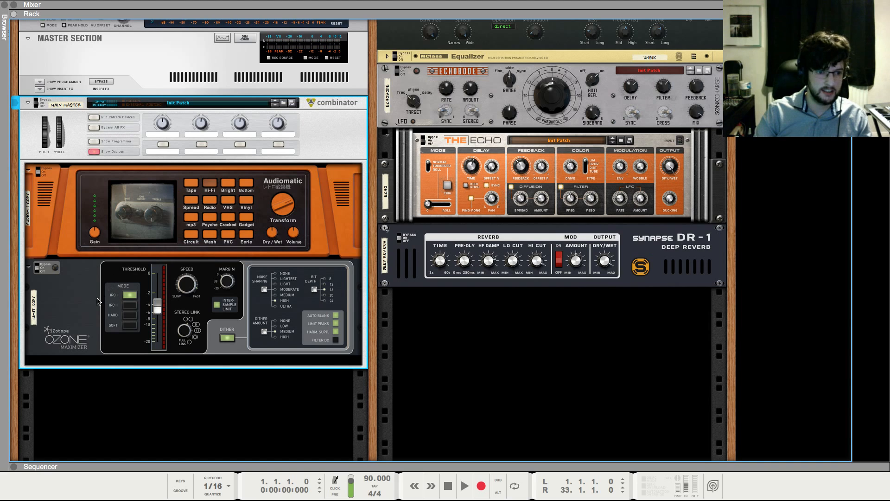
left_click(90, 300)
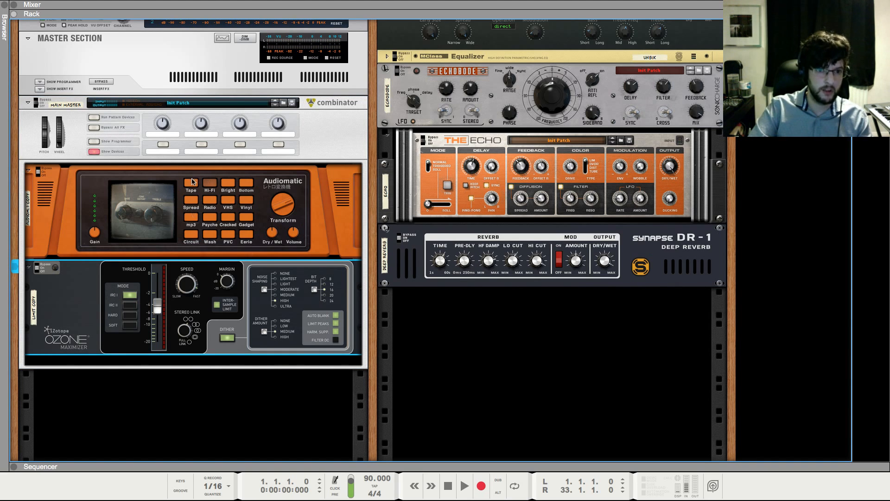
scroll(123, 315, "up", 3)
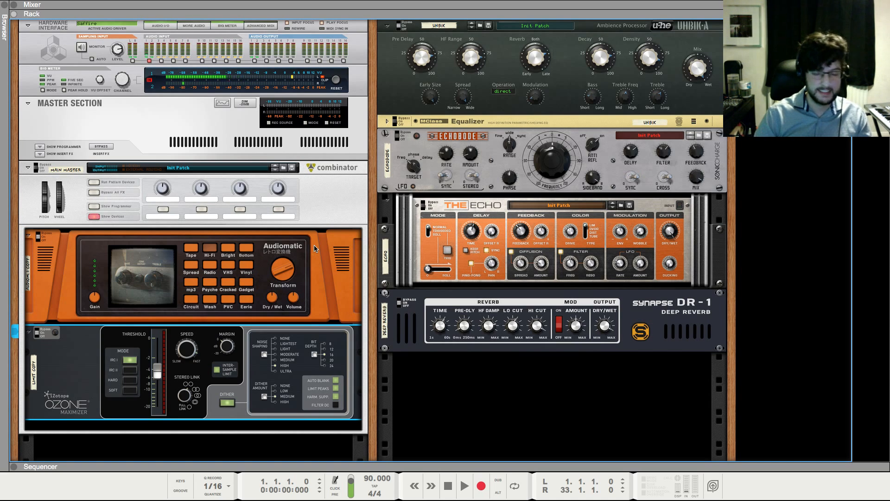
left_click(274, 302)
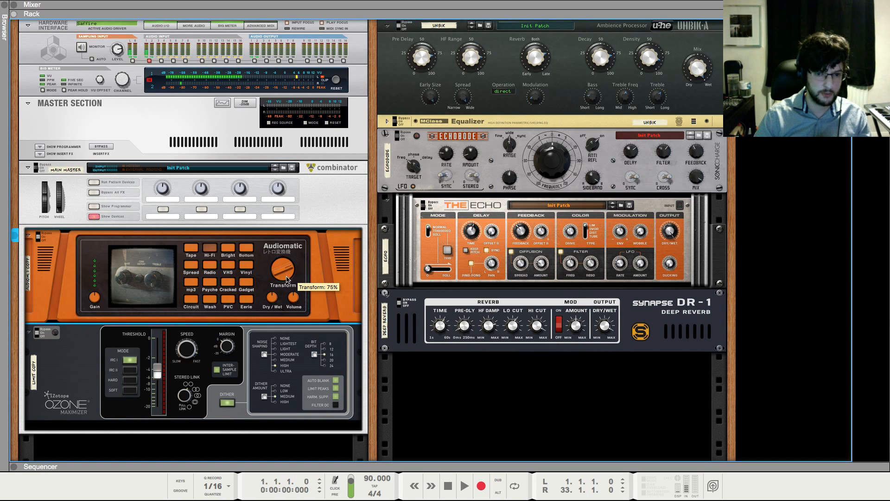
left_click(94, 216)
left_click(113, 273)
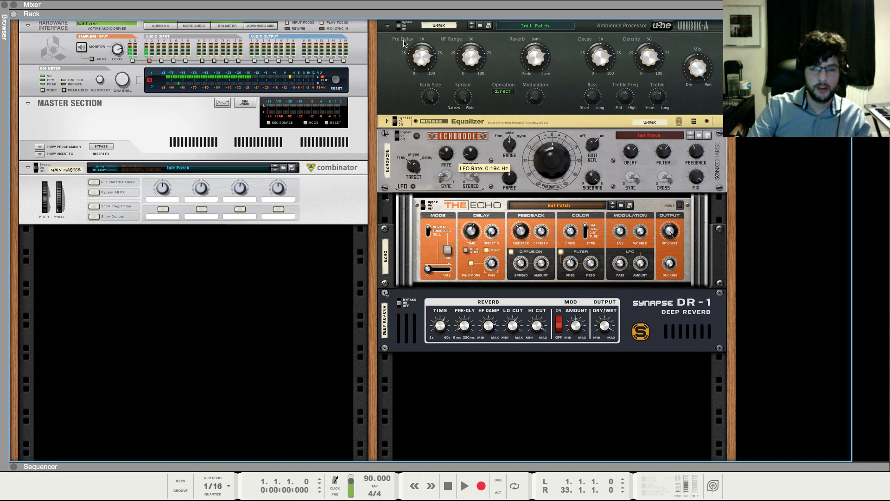
Examine the Uhbik-A reverb, its rear cabling and the MClass Equalizer connected to it
left_click(406, 85)
key("Tab")
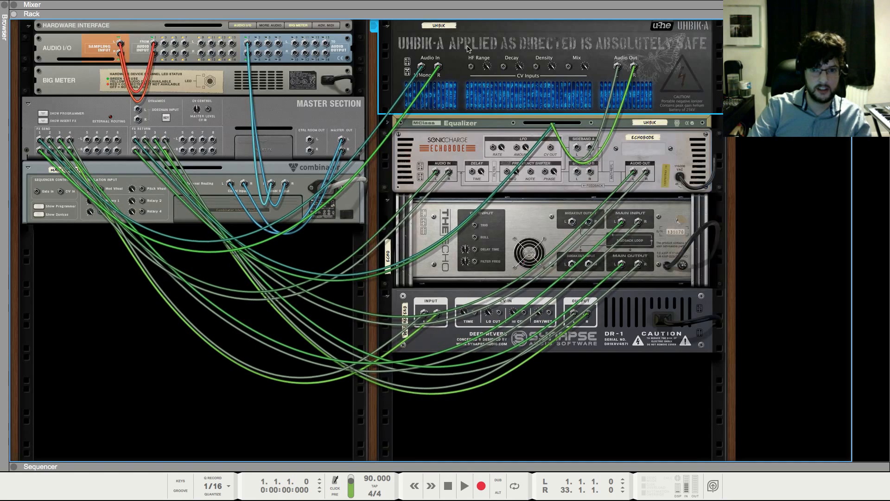
key("Tab")
left_click(388, 120)
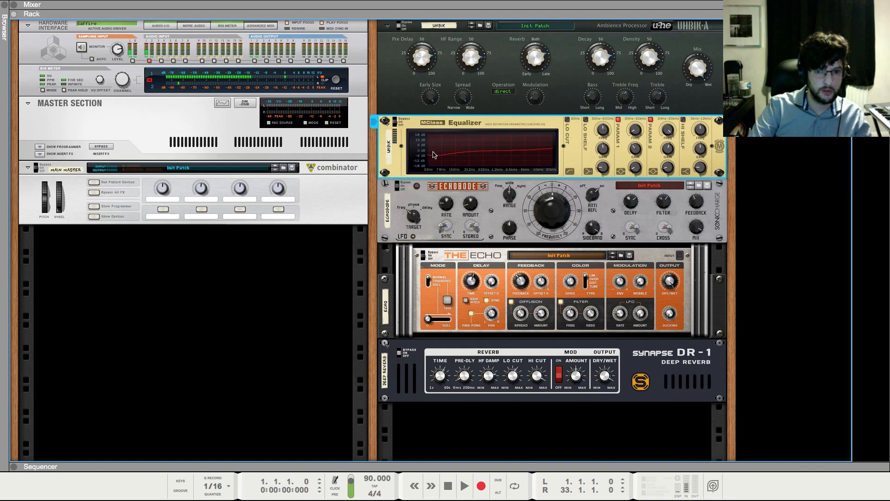
left_click(385, 122)
left_click(489, 84)
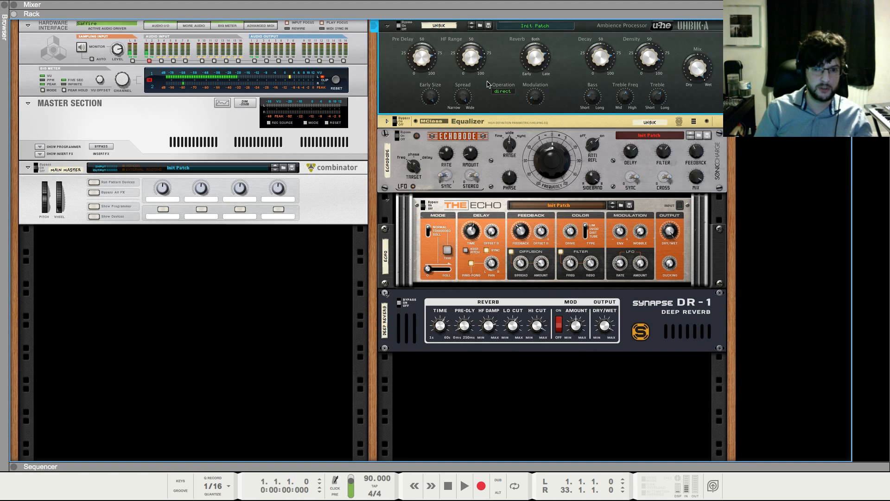
Review the remaining send effects in the rack: Echobode, The Echo and the Synapse DR-1 Deep Reverb
left_click(396, 187)
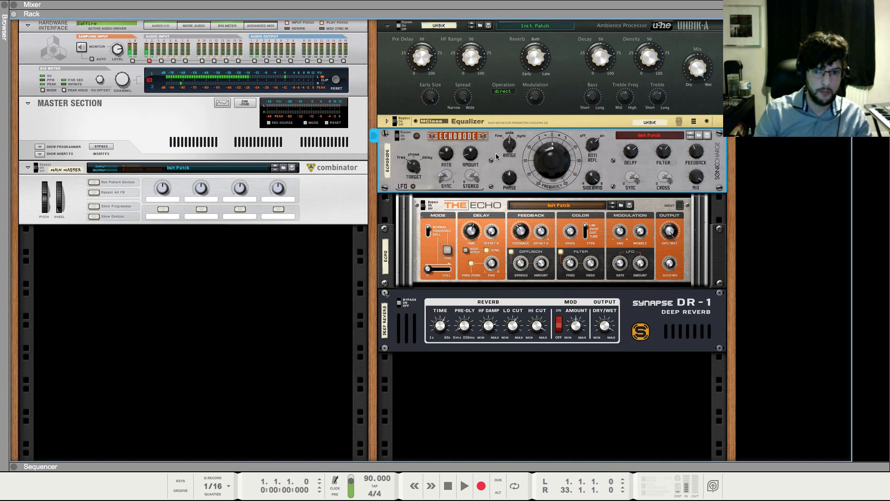
left_click(455, 214)
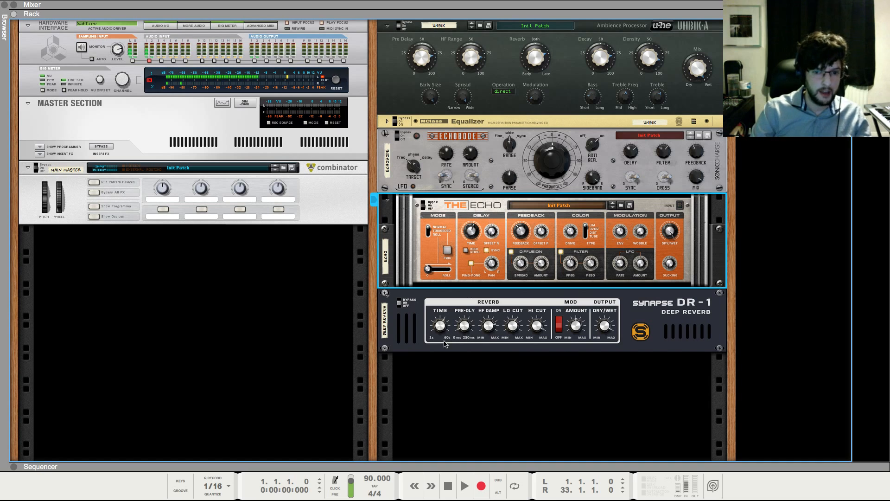
left_click(411, 336)
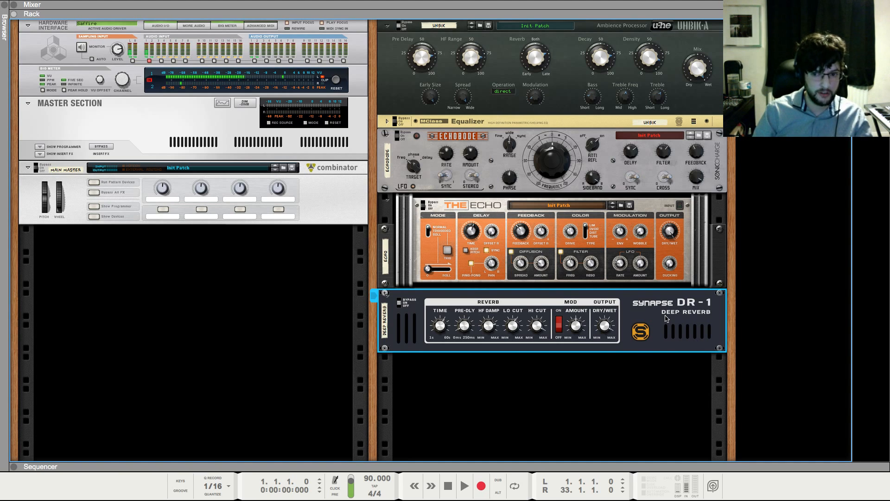
left_click(557, 88)
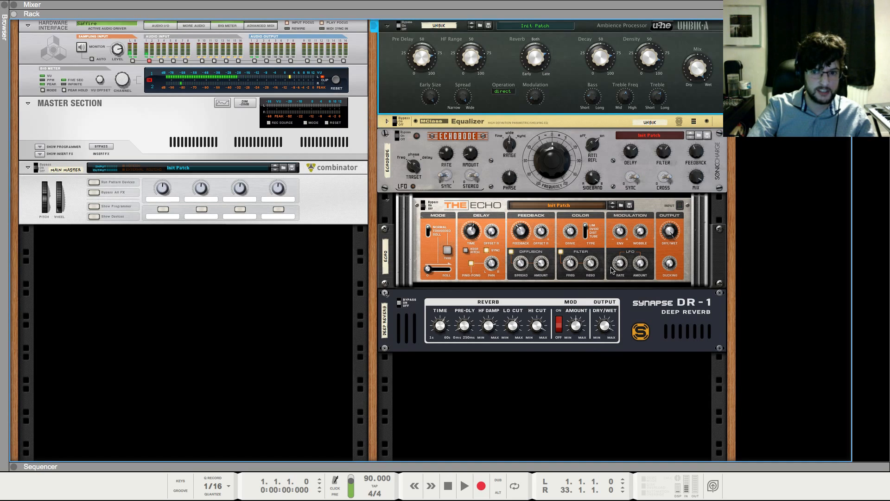
left_click(654, 316)
left_click(416, 370)
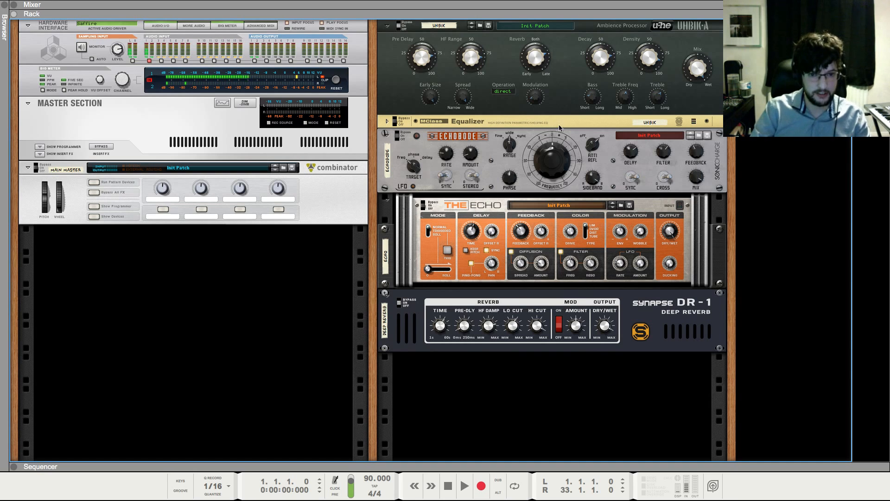
key("F5")
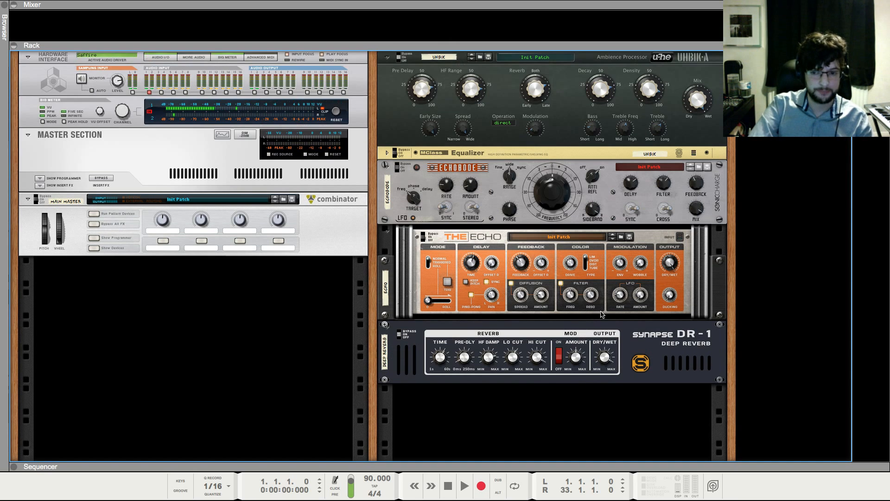
key("F5")
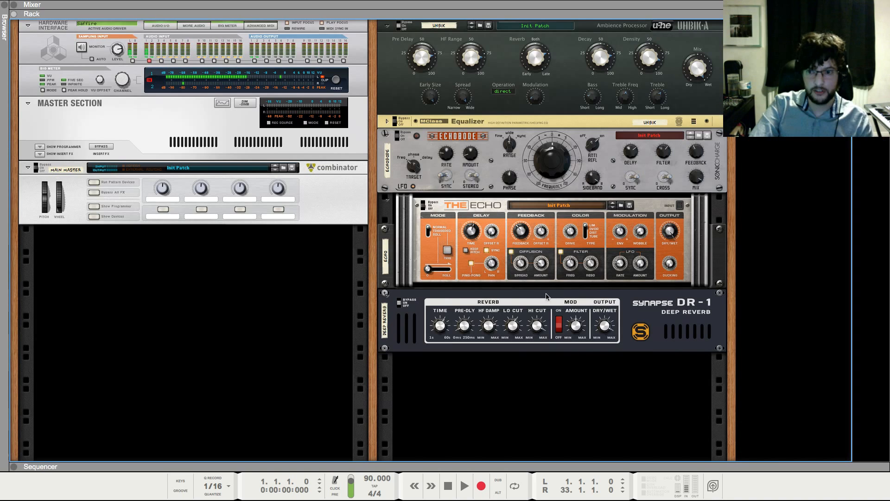
right_click(785, 188)
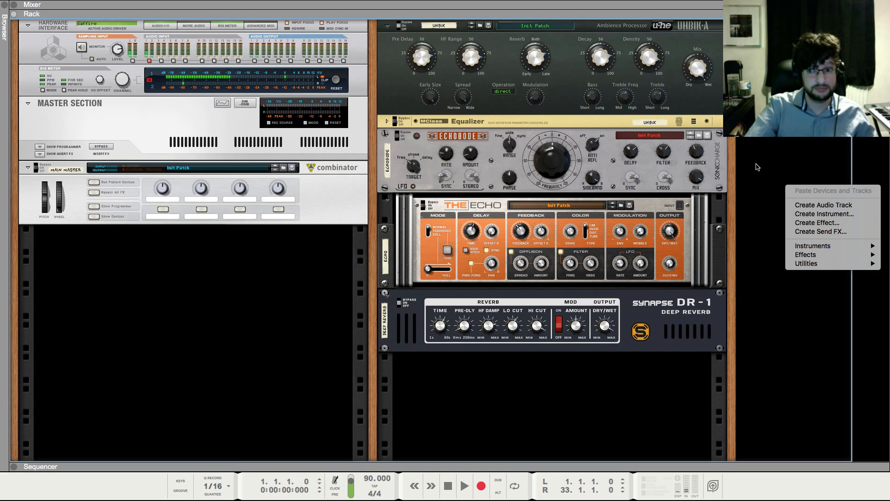
left_click(757, 166)
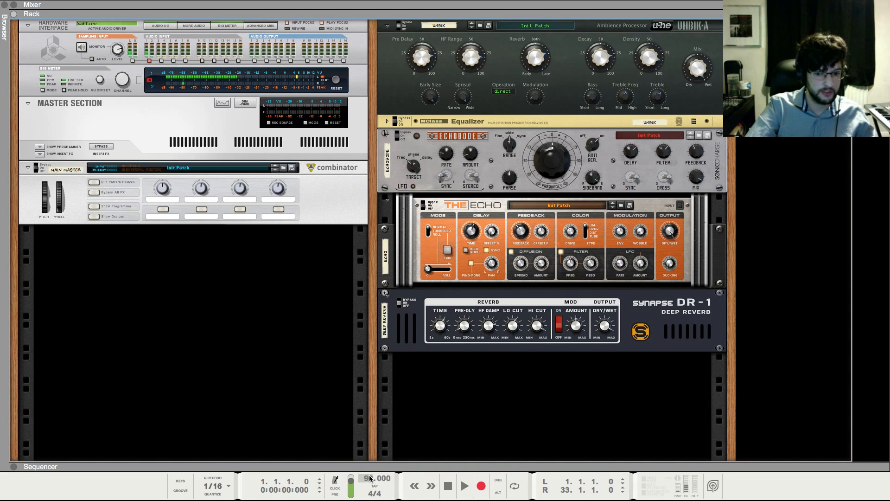
Add a PredatorRE instrument in a new rack column and set its oscillator 1 waveform to Square
right_click(794, 133)
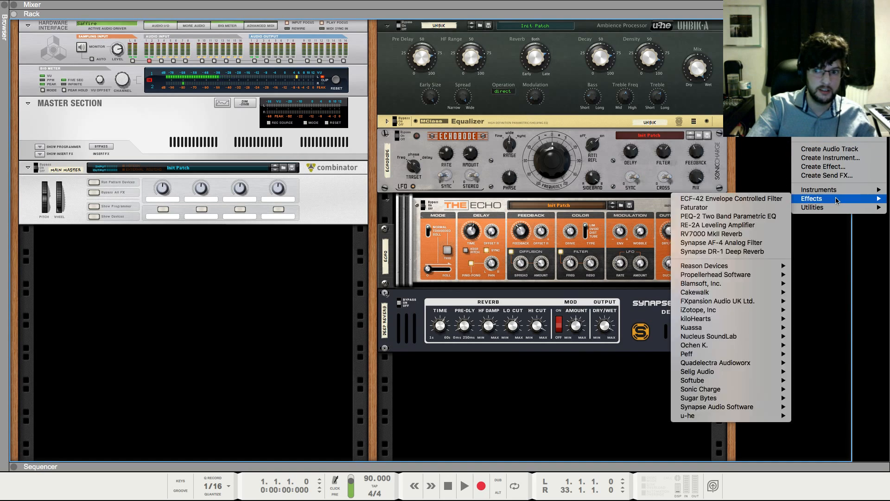
mouse_move(837, 190)
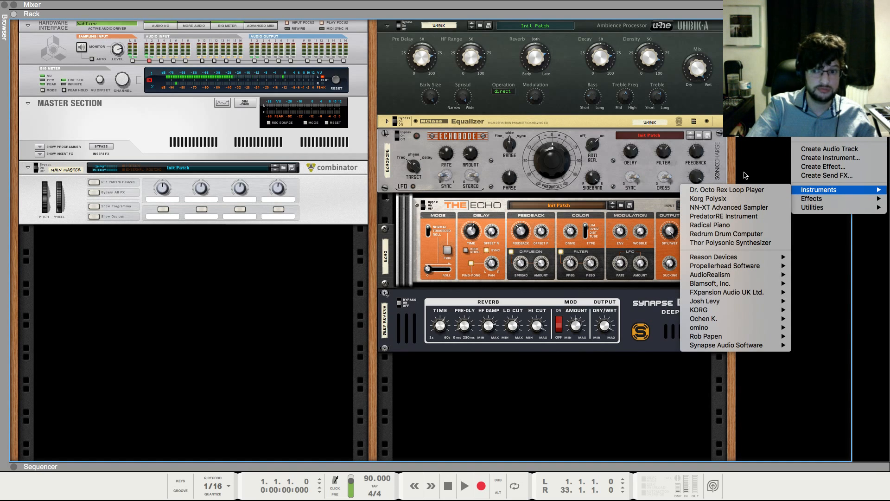
left_click(742, 217)
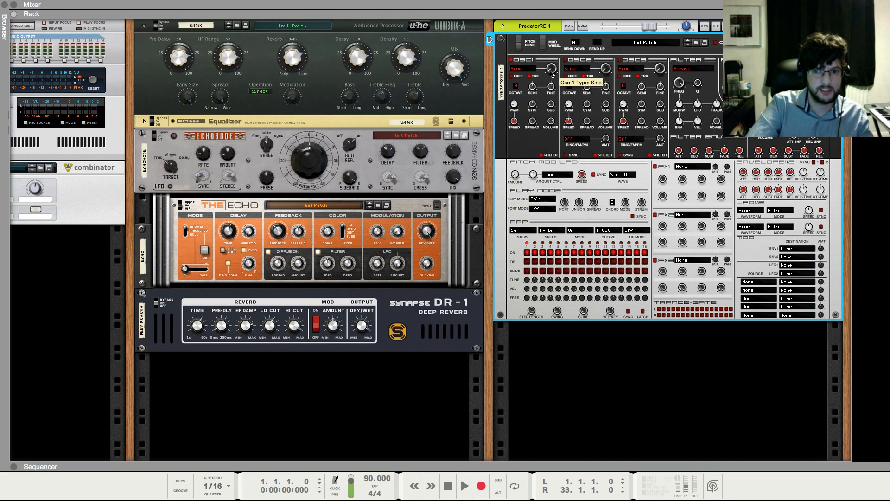
left_click_drag(551, 72, 552, 73)
Lower the PredatorRE 1 channel's level in the mixer and return to the rack
key("F5")
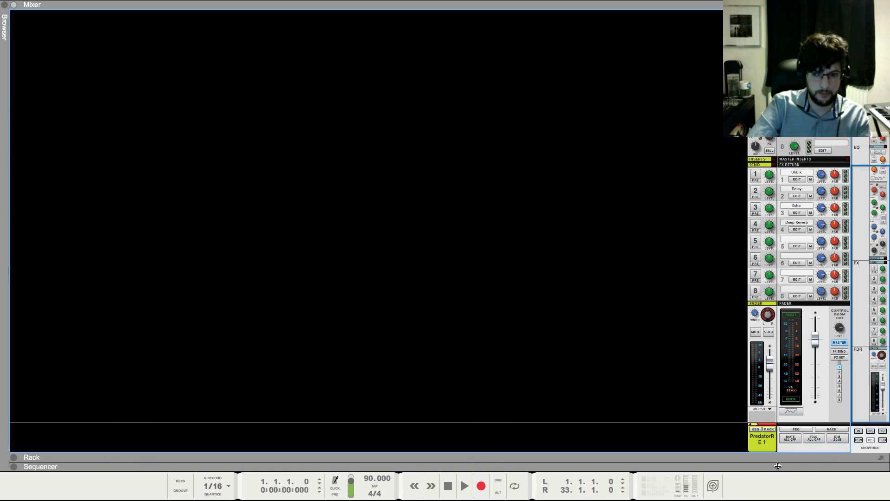
key("F7")
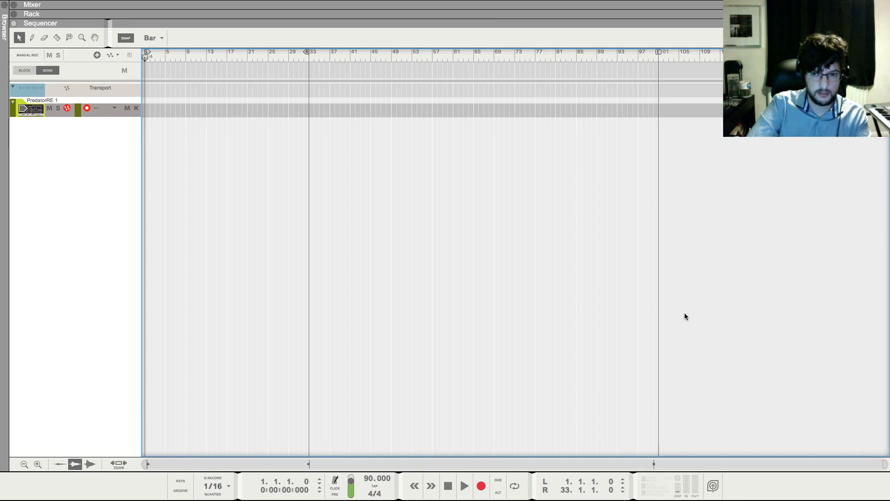
key("F6")
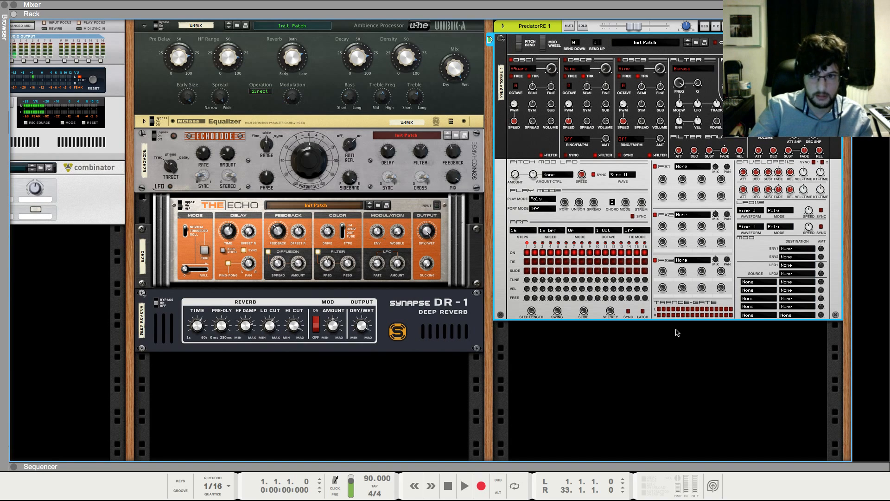
key("F5")
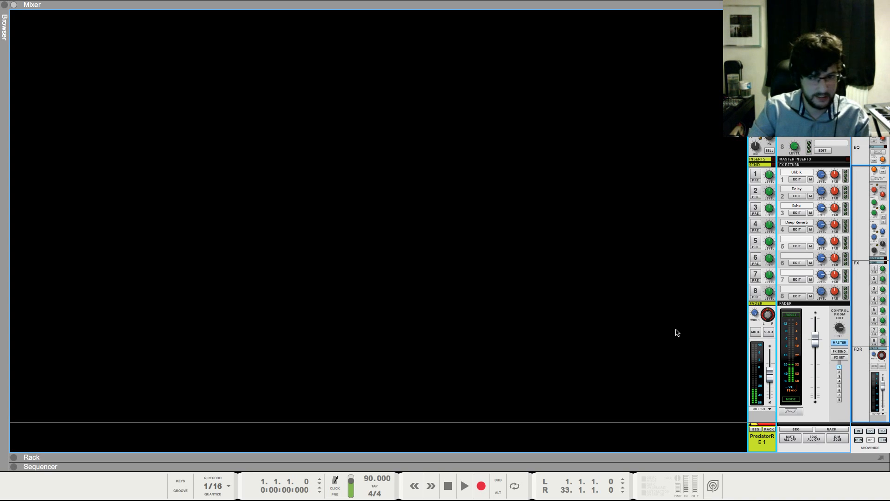
left_click_drag(770, 376, 772, 371)
key("F6")
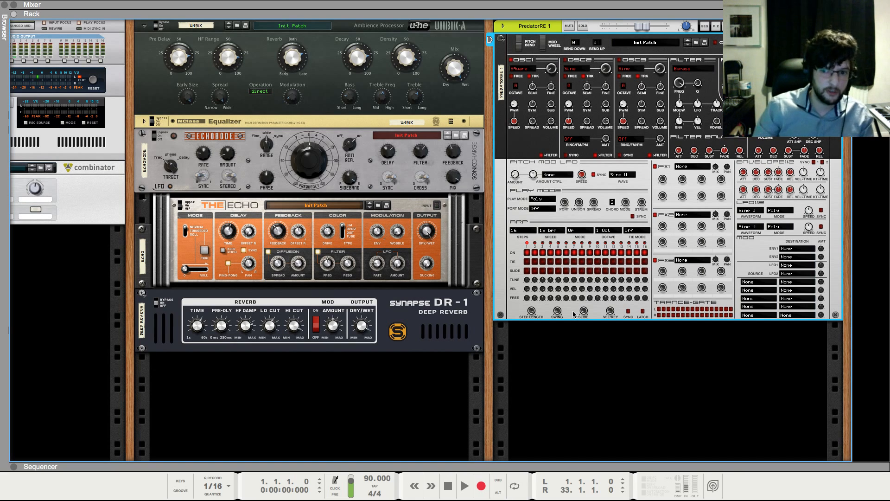
left_click(642, 424)
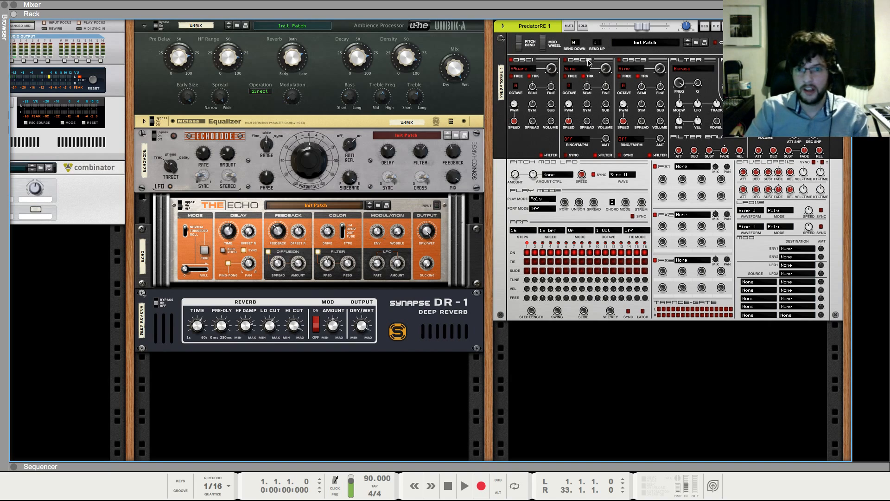
Raise the PredatorRE 1 mixer channel's level to about -1.09 dB and return to the rack
left_click(515, 105)
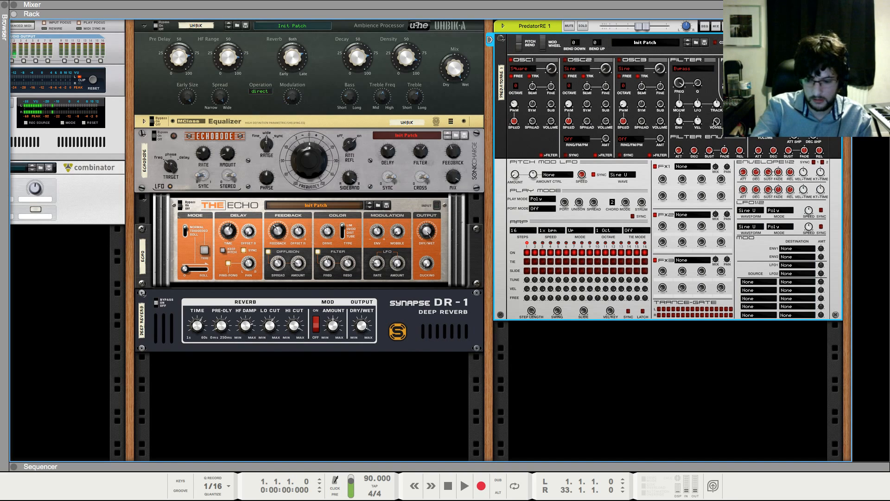
key("F5")
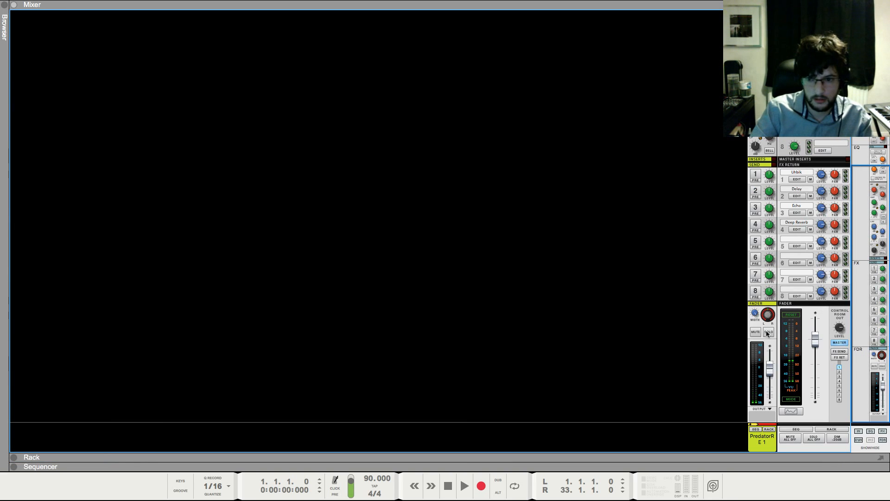
left_click_drag(768, 369, 768, 369)
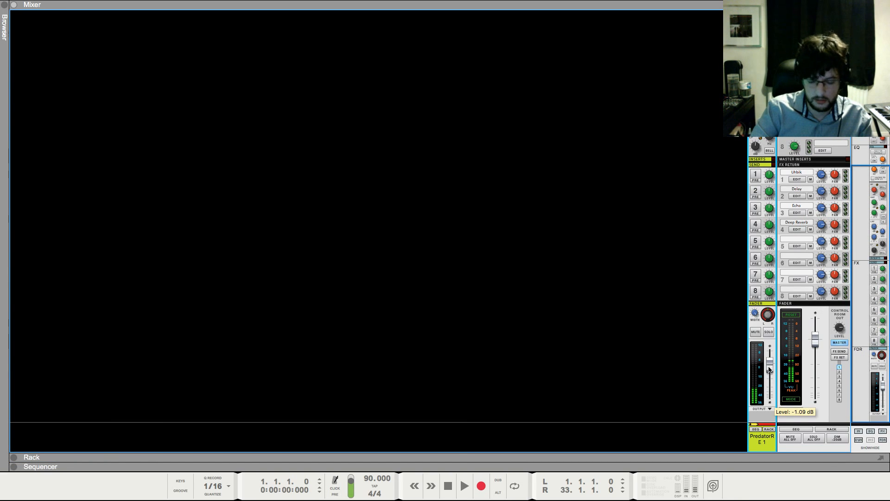
key("F7")
key("F6")
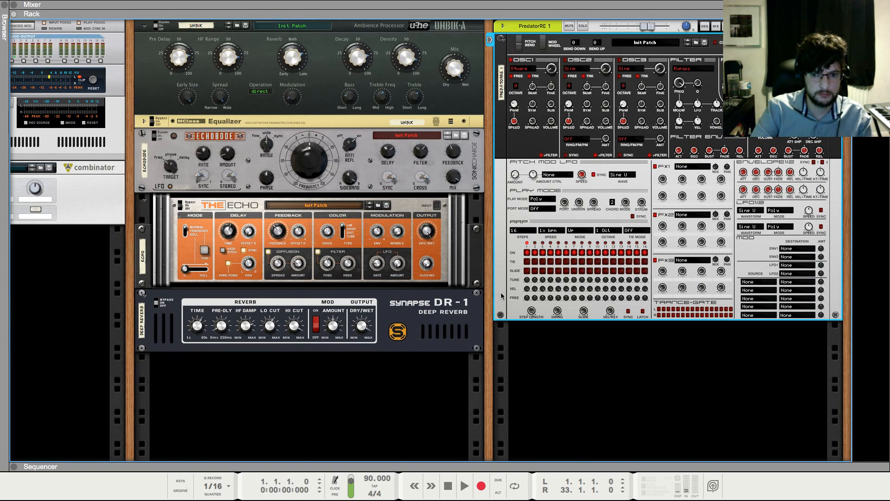
left_click(585, 370)
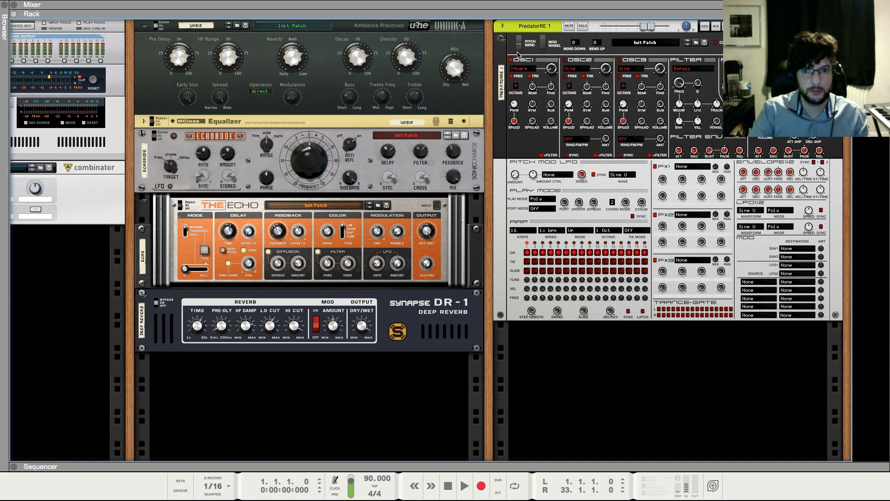
Move the PredatorRE synth into the effects column, directly below the Synapse DR-1 Deep Reverb
left_click_drag(498, 137, 362, 368)
scroll(362, 369, "down", 4)
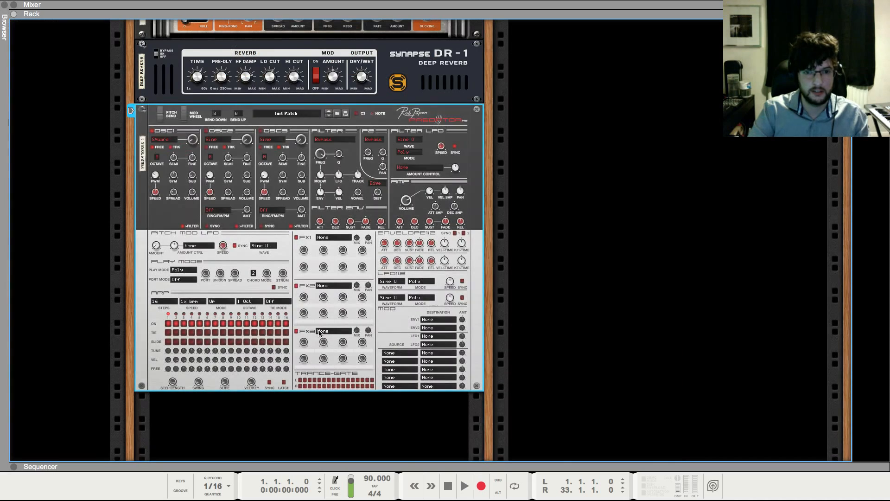
scroll(360, 367, "up", 1)
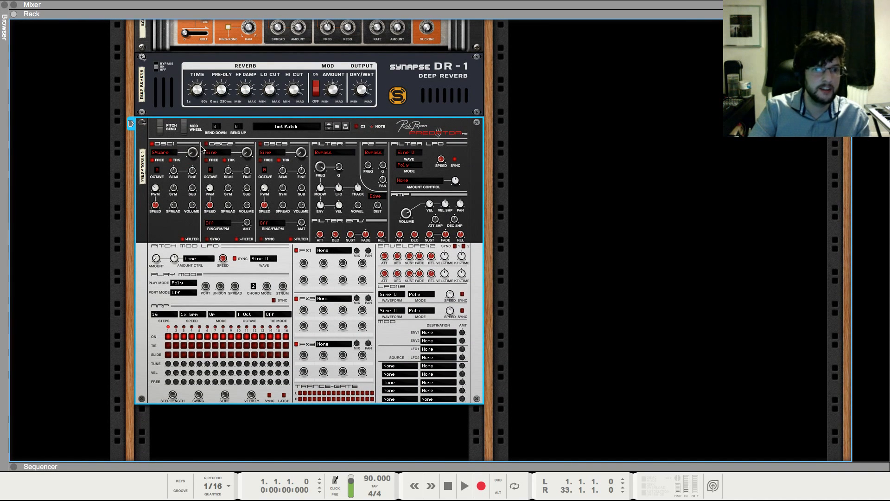
Set the PredatorRE's oscillator 2 waveform to Spec 11 and its spread to 72%
left_click(226, 154)
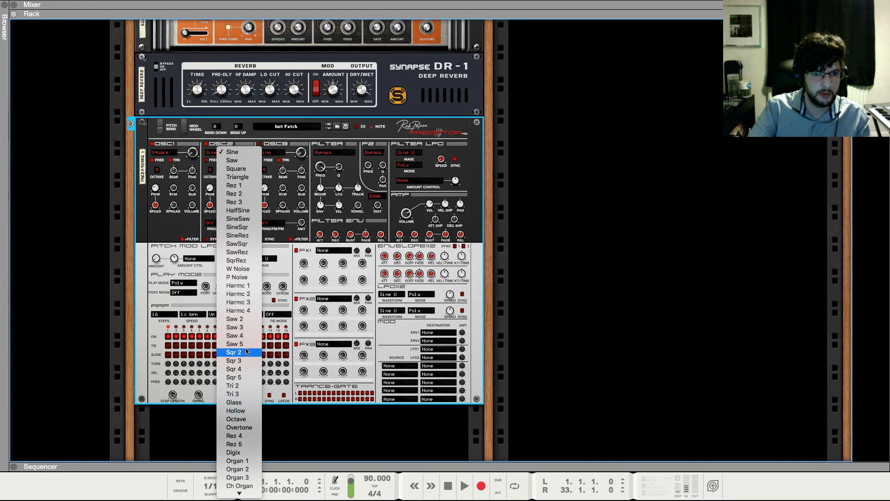
scroll(246, 352, "down", 10)
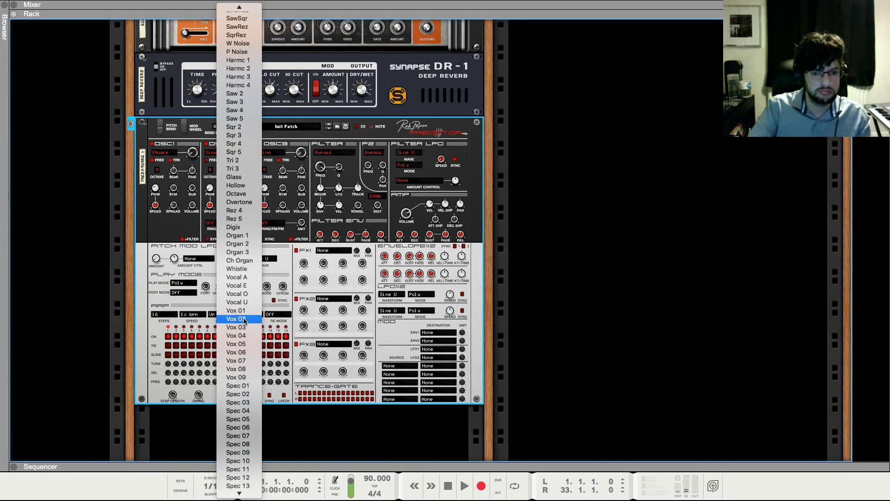
left_click(241, 469)
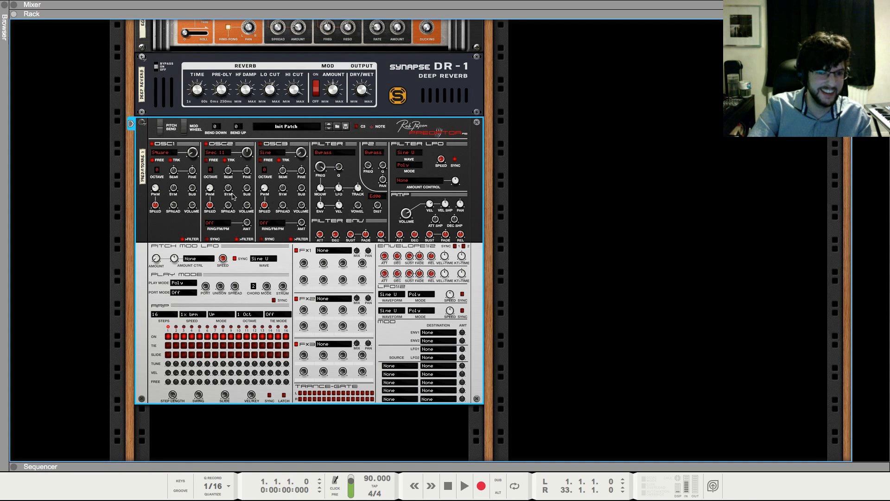
mouse_move(249, 210)
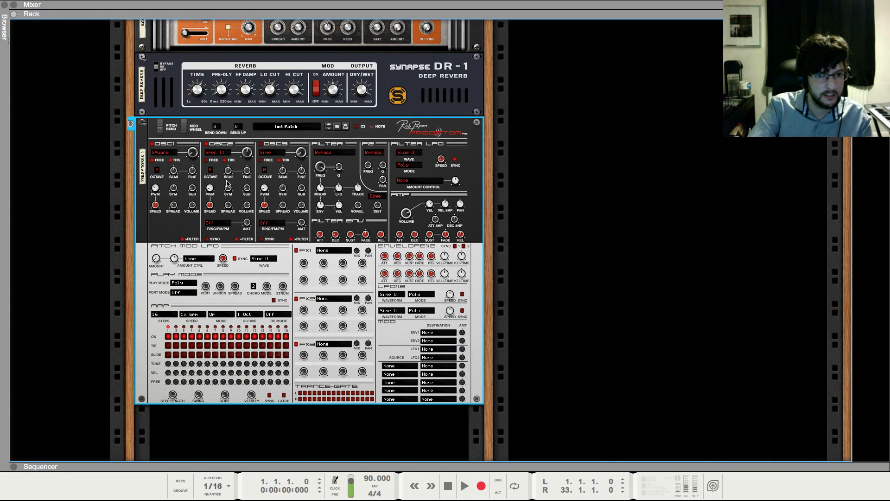
mouse_move(229, 172)
scroll(229, 172, "down", 7)
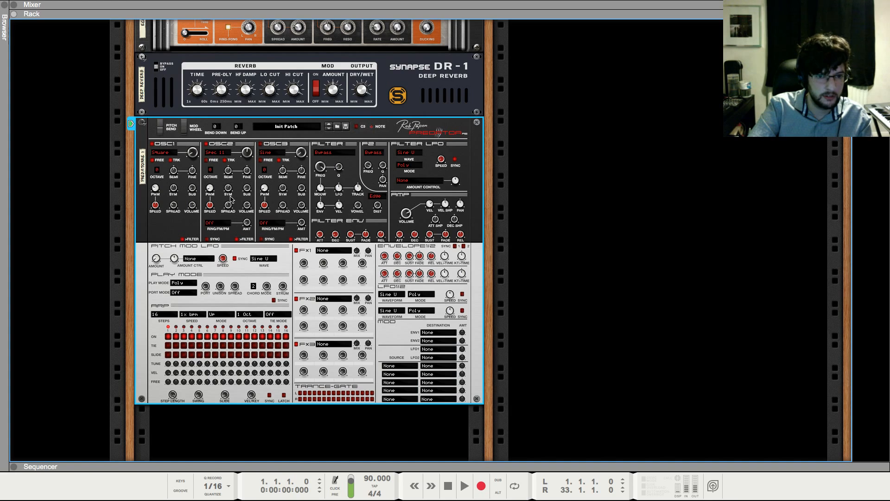
mouse_move(227, 204)
left_mouse_down()
mouse_move(232, 193)
mouse_move(228, 211)
left_mouse_up()
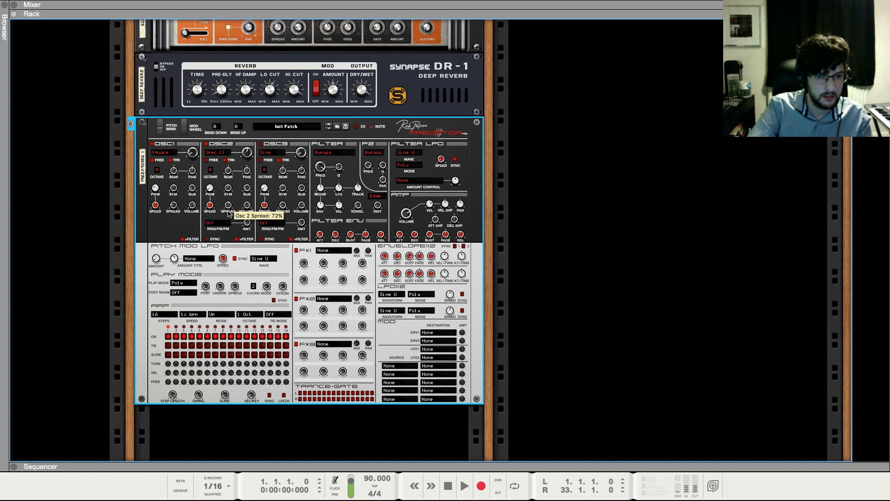
mouse_move(209, 207)
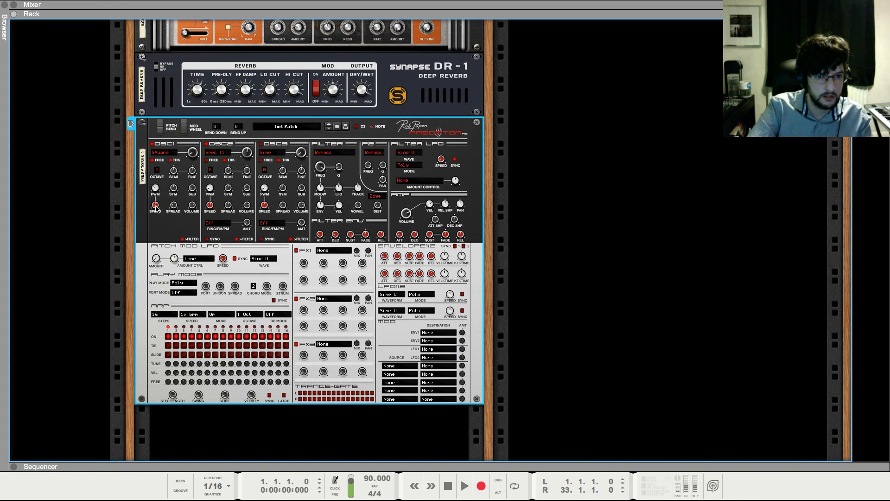
mouse_move(156, 213)
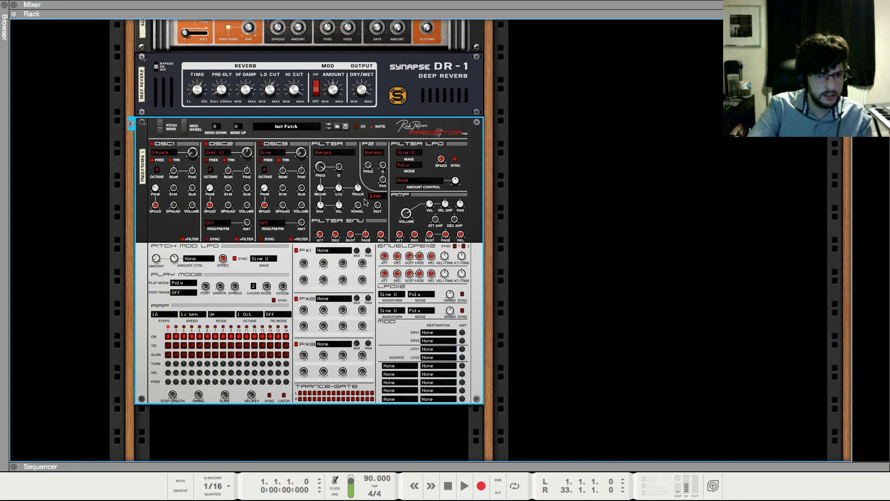
Set oscillator 3's waveform to Organ 1 and tune it up 7 semitones
left_click(266, 152)
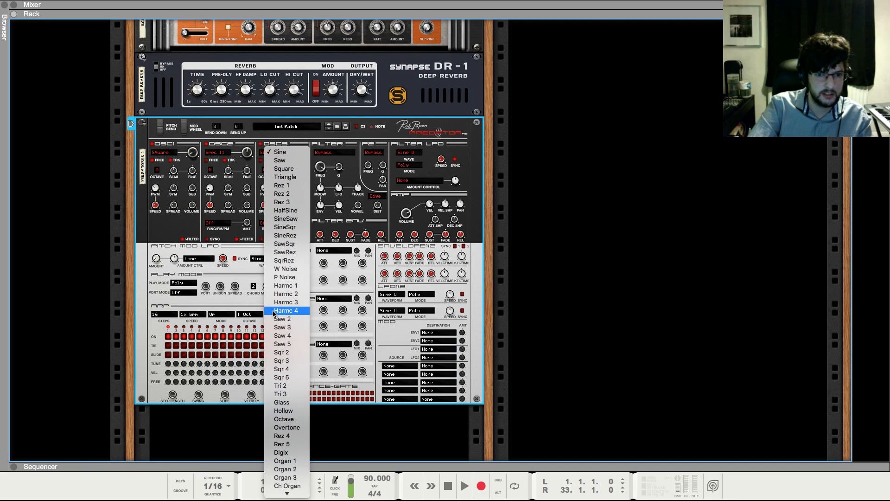
scroll(273, 310, "down", 3)
left_click(281, 436)
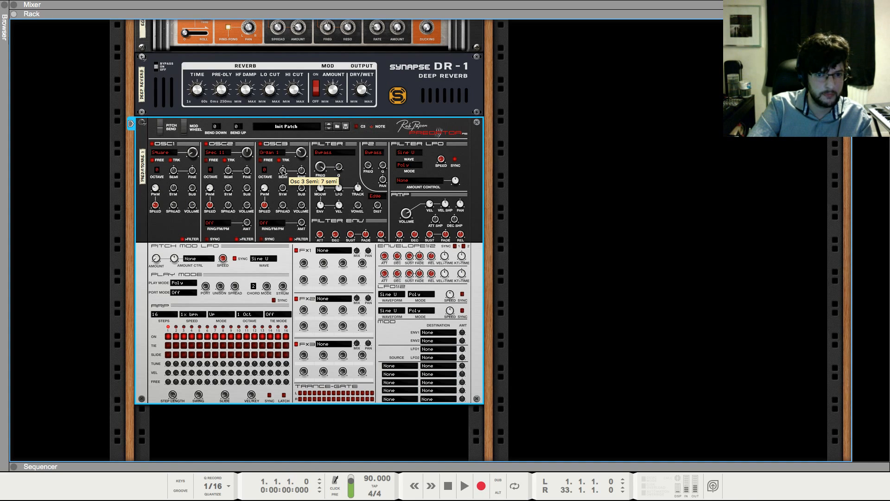
scroll(282, 175, "down", 3)
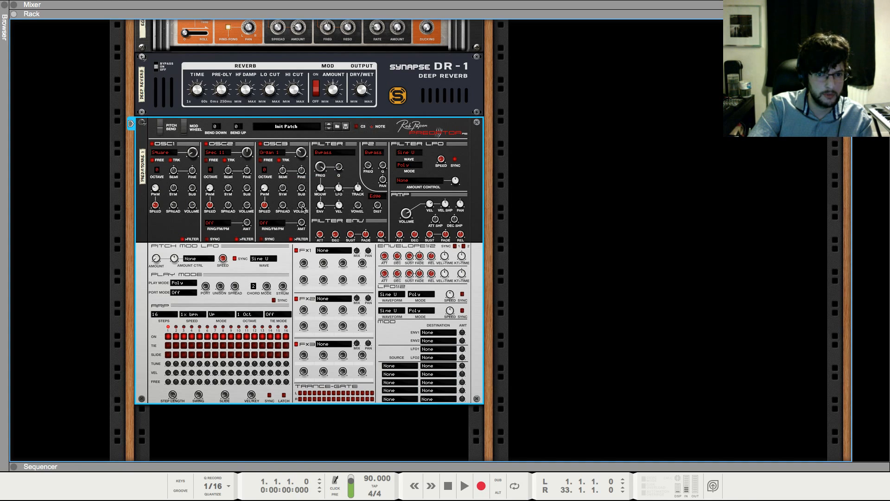
mouse_move(303, 211)
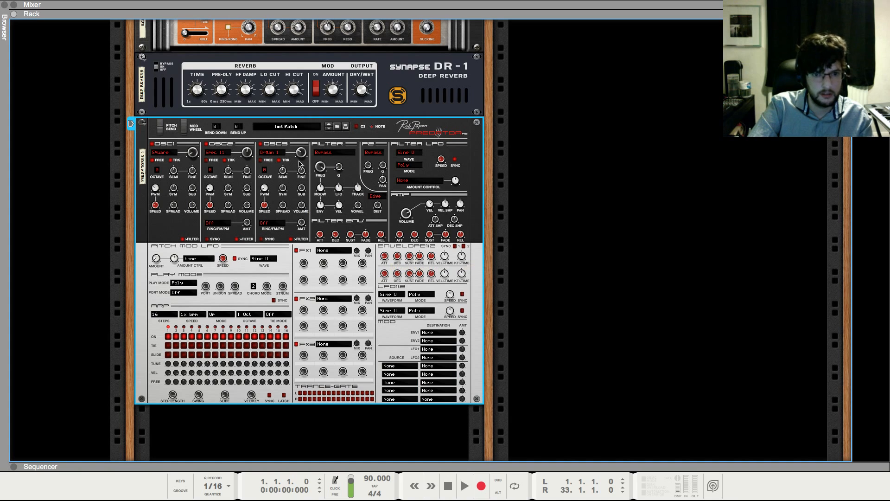
Enable the high-pass filter on the PredatorRE 1 mixer channel at 123.8 Hz and return to the rack
scroll(562, 283, "up", 1)
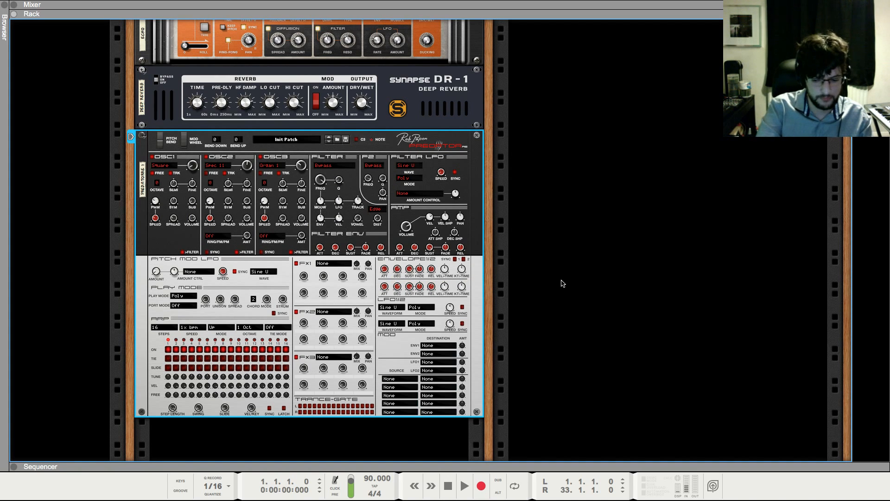
key("F5")
scroll(572, 280, "up", 5)
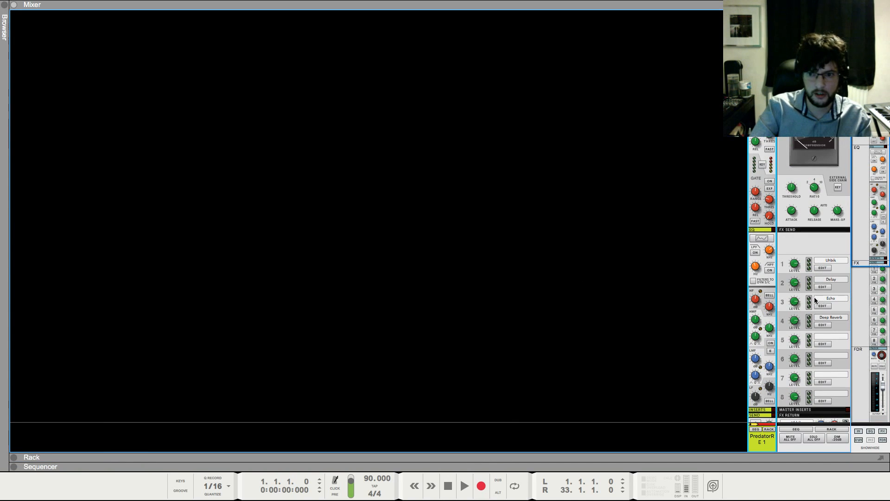
left_click(768, 271)
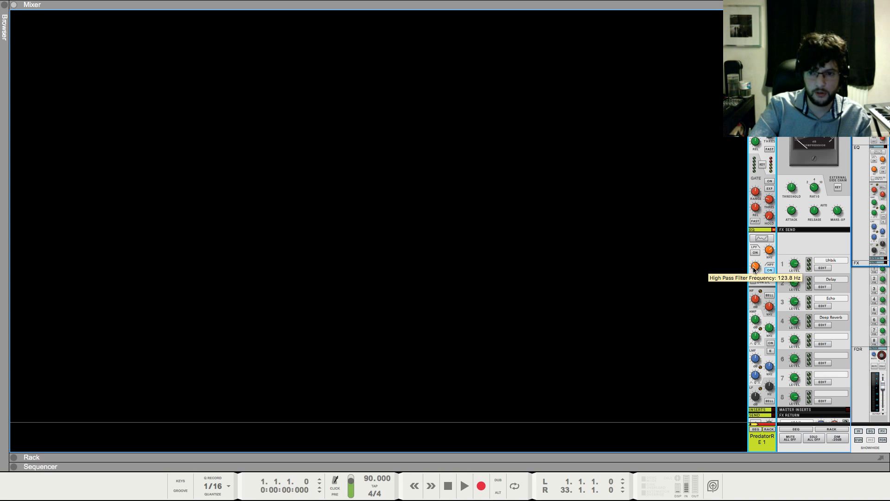
scroll(684, 279, "down", 1)
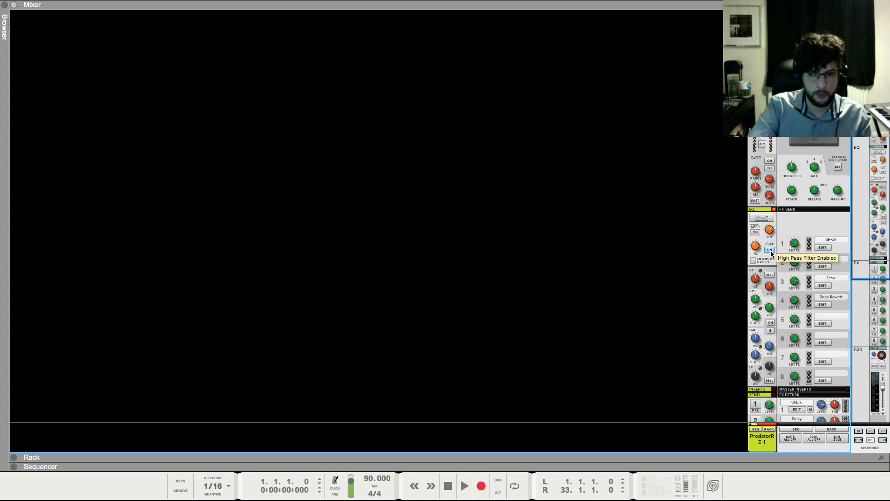
scroll(771, 253, "down", 2)
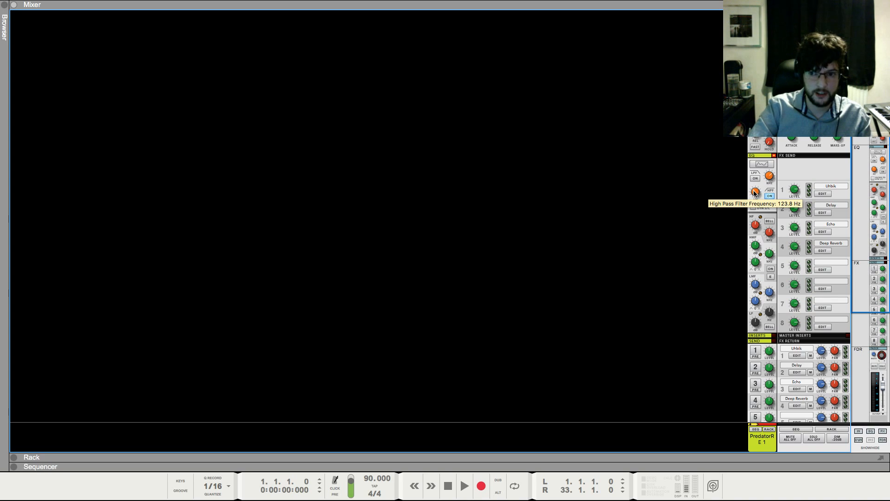
left_click(754, 193)
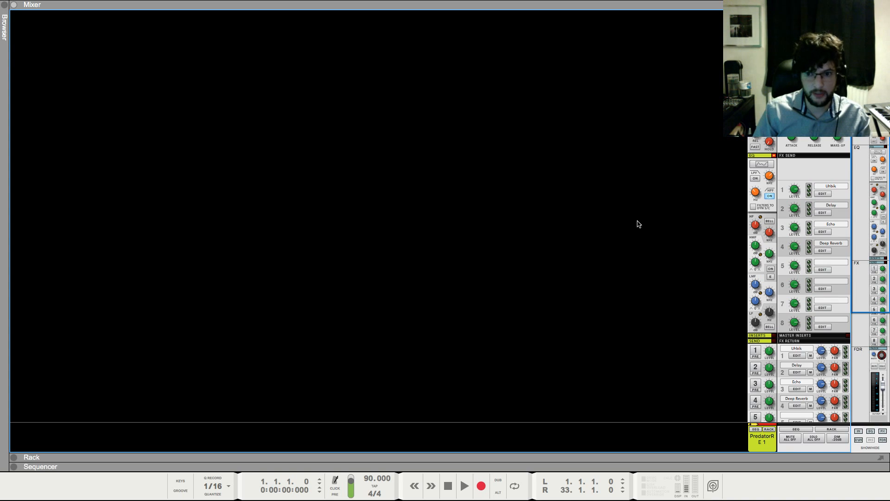
key("F6")
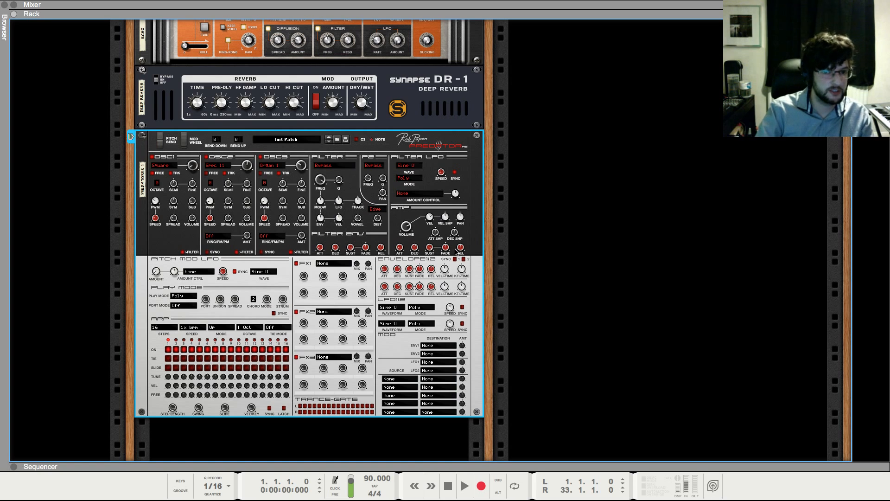
Set the PredatorRE's main filter type to 12dB Lowpass with a frequency of about 14806 Hz
left_click(572, 257)
scroll(551, 257, "down", 2)
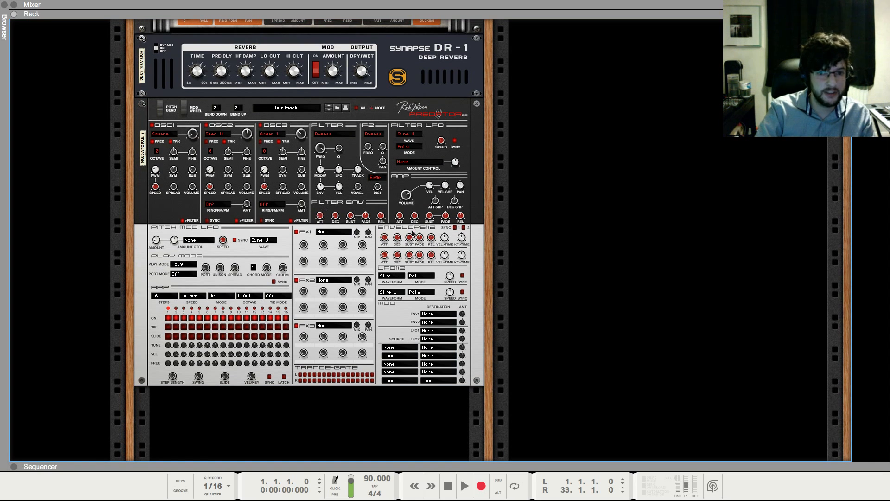
left_click(330, 133)
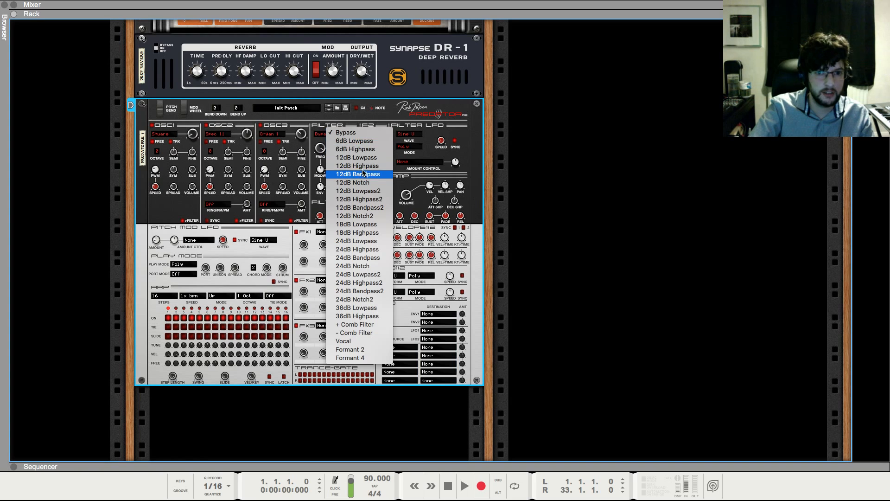
left_click(352, 157)
scroll(319, 149, "down", 2)
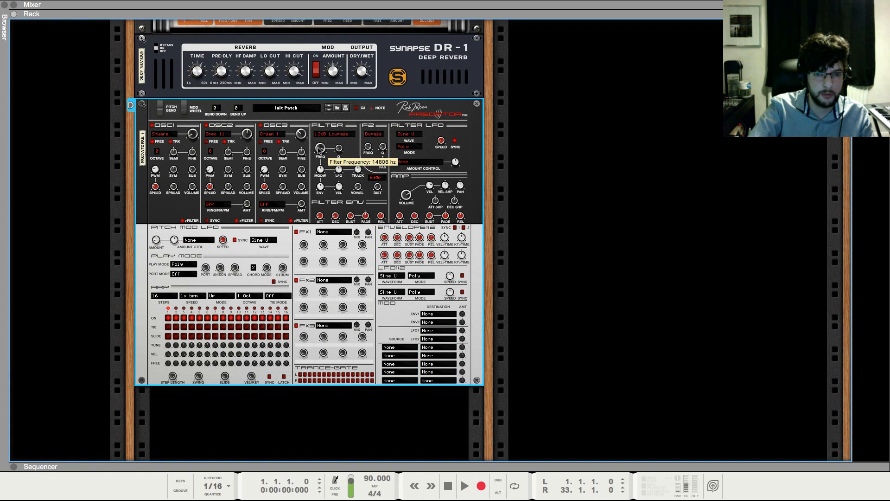
Route LFO 1 to Fine 1 in the modulation section with an amount of about 3%
left_click(429, 331)
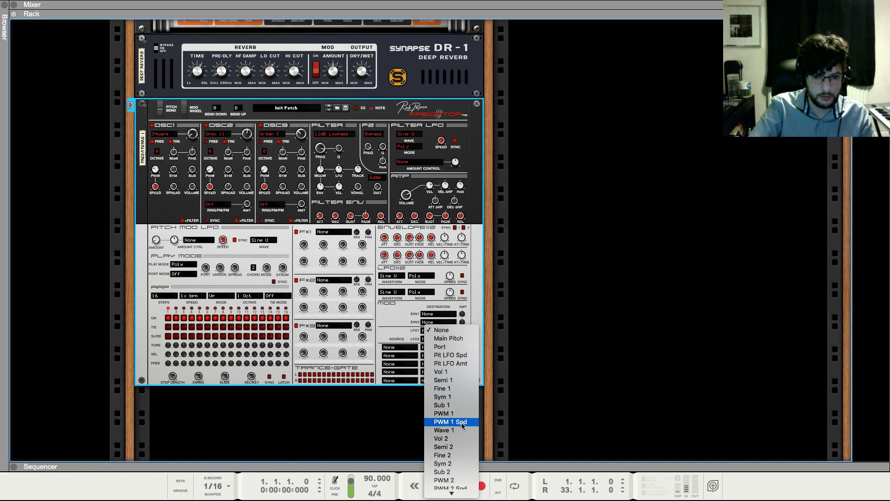
left_click(457, 392)
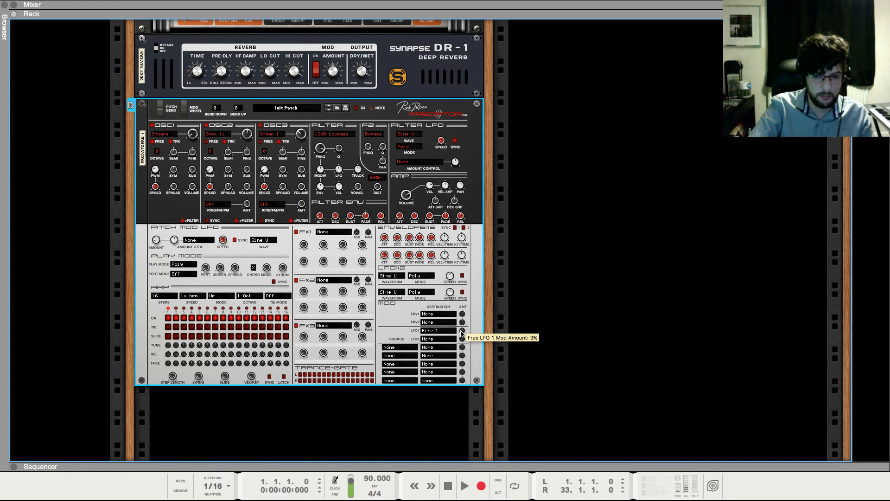
scroll(462, 331, "up", 5)
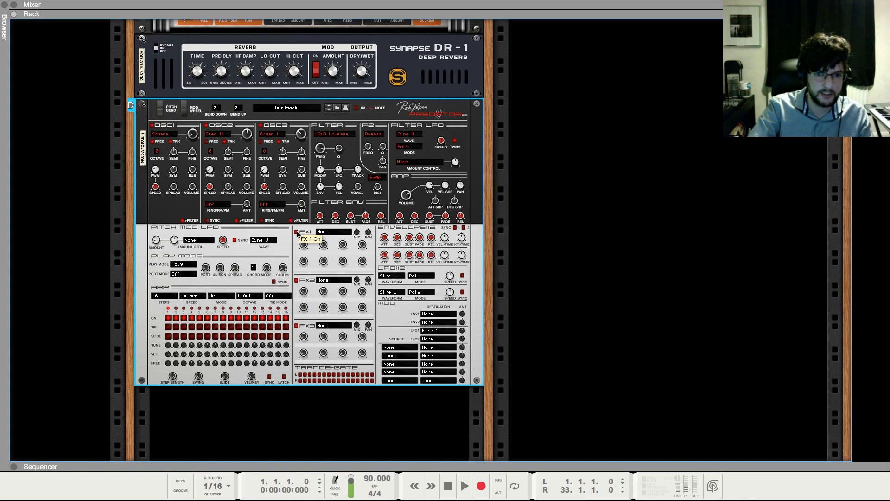
Load Chorus as the PredatorRE's FX1 effect and Stereo Delay as its FX2 effect
left_click(342, 232)
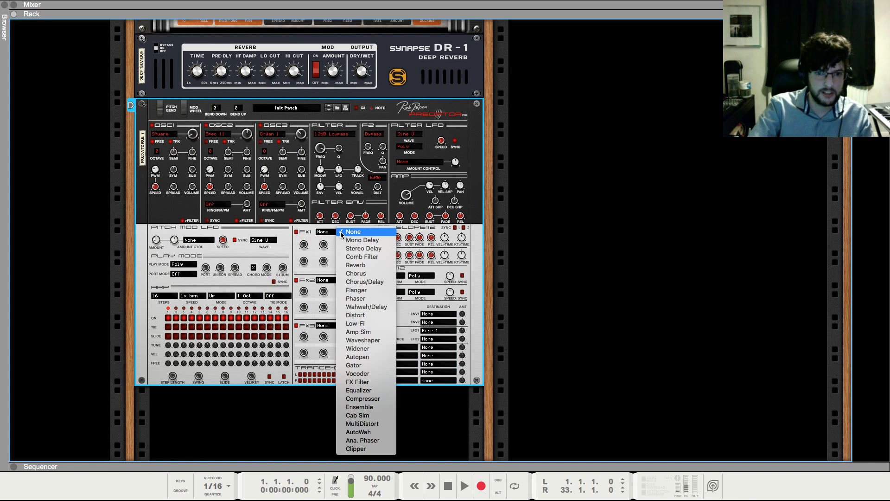
left_click(357, 273)
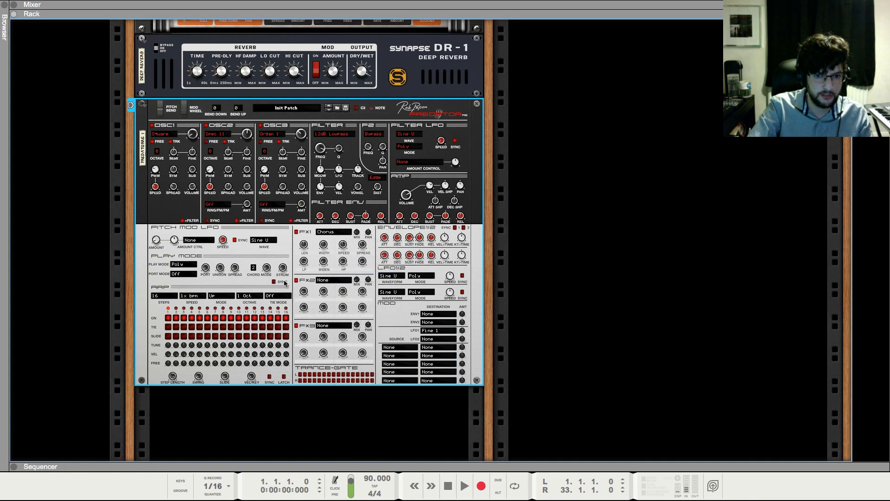
left_click(330, 280)
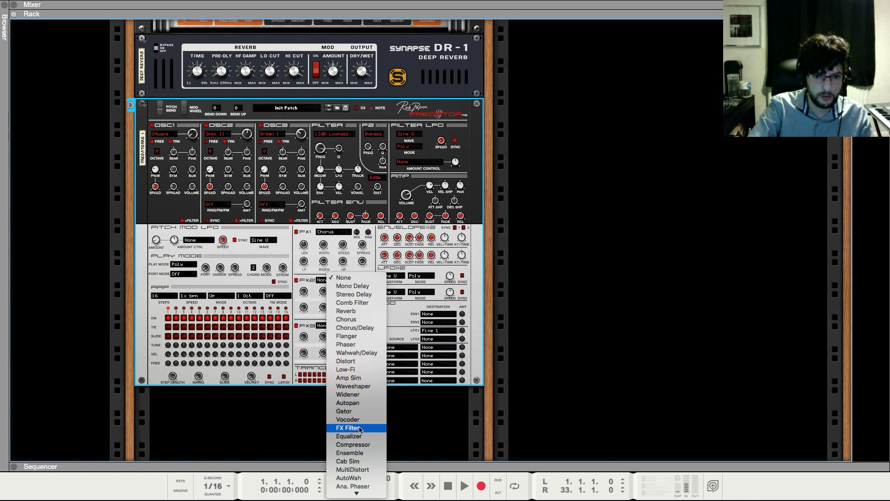
left_click(354, 294)
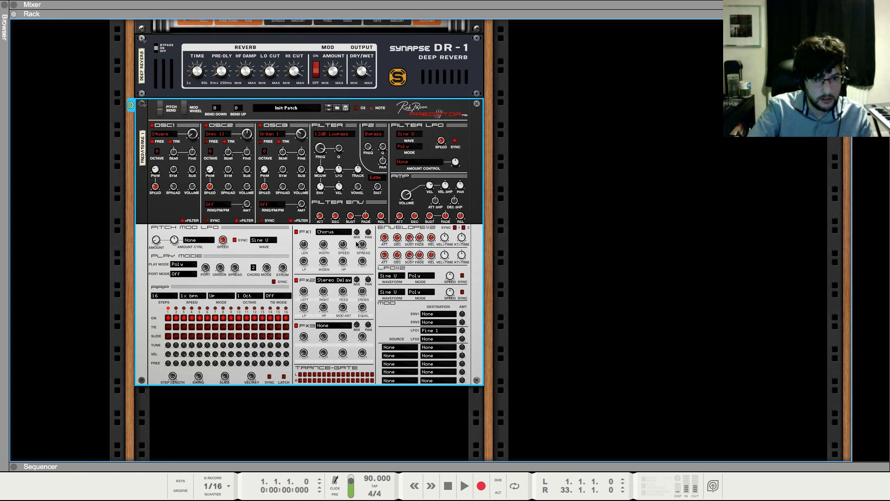
Check the PredatorRE 1 channel's fader level in the mixer and return to the synth in the rack
scroll(469, 277, "up", 2)
key("F5")
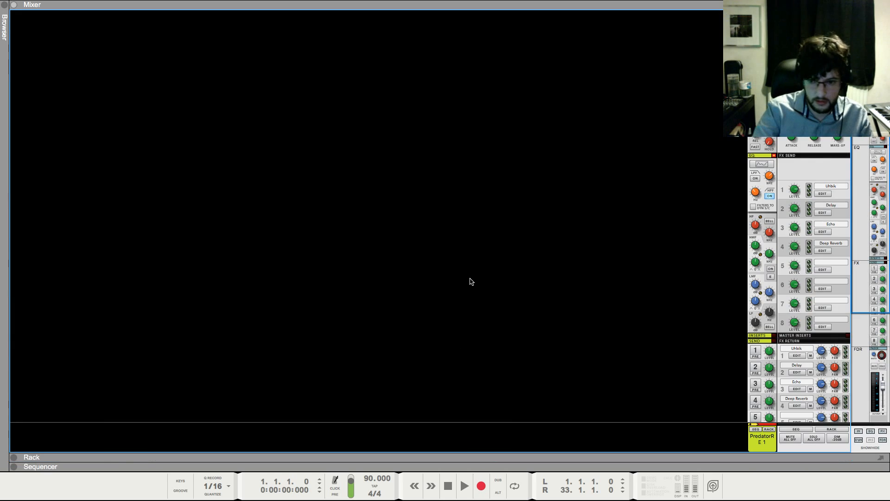
scroll(470, 278, "down", 6)
left_click(769, 369)
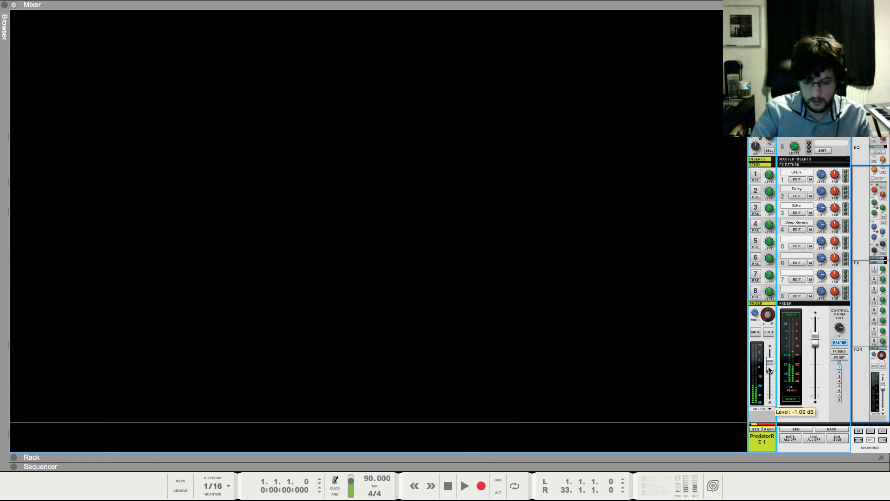
key("F7")
key("F6")
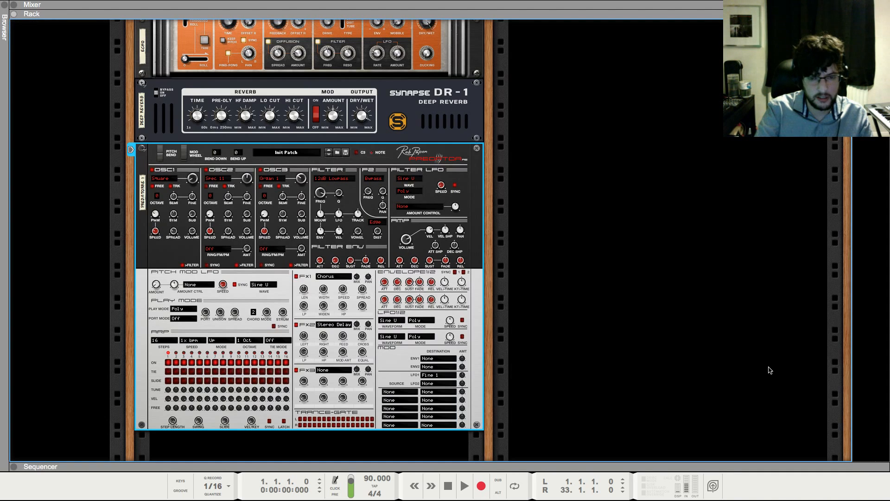
scroll(156, 261, "down", 1)
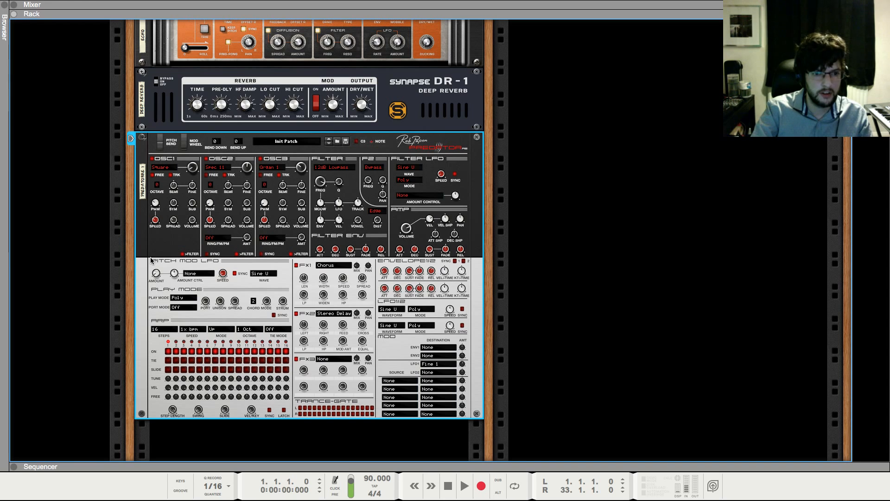
Add an Alligator Filter Gate effect to the PredatorRE in the rack
right_click(151, 261)
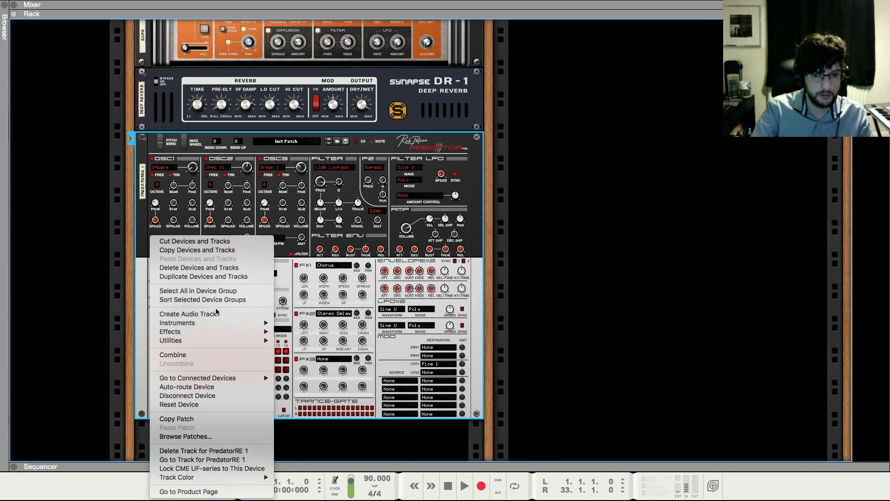
mouse_move(223, 336)
mouse_move(373, 341)
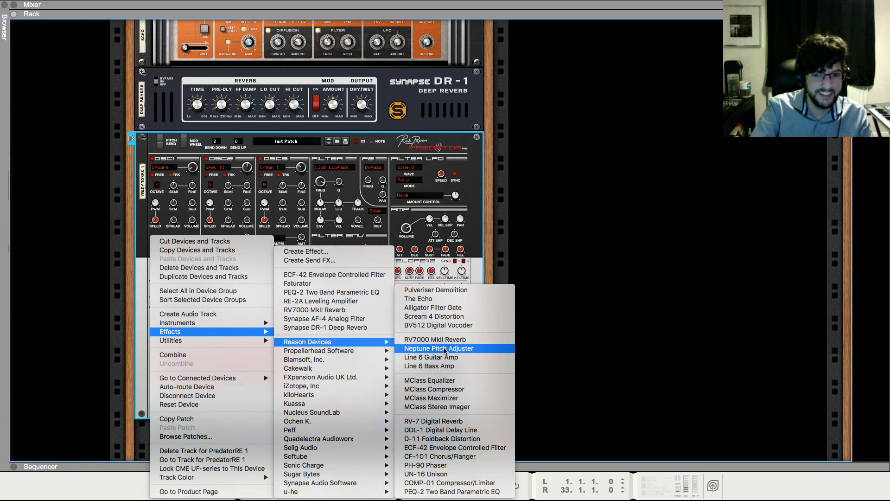
left_click(448, 311)
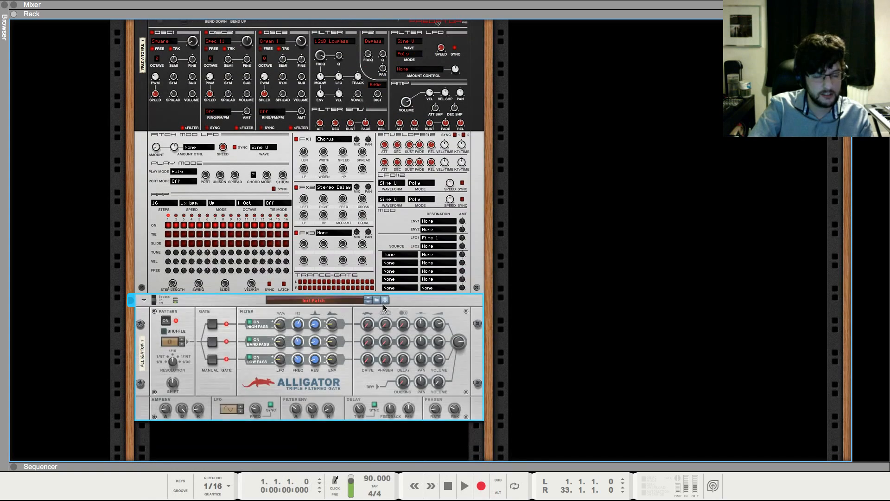
Change the Alligator's gate pattern and lower its amp envelope decay
left_click(181, 339)
left_click(181, 338)
left_click(181, 339)
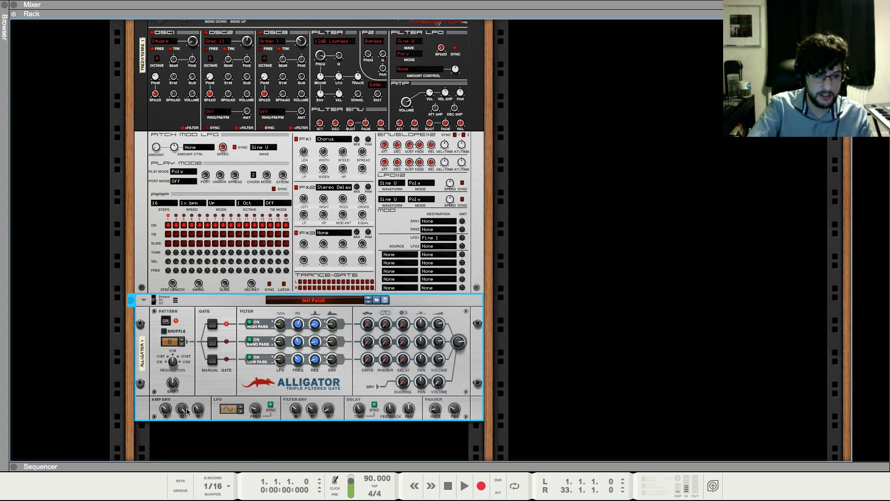
left_click_drag(187, 411, 183, 429)
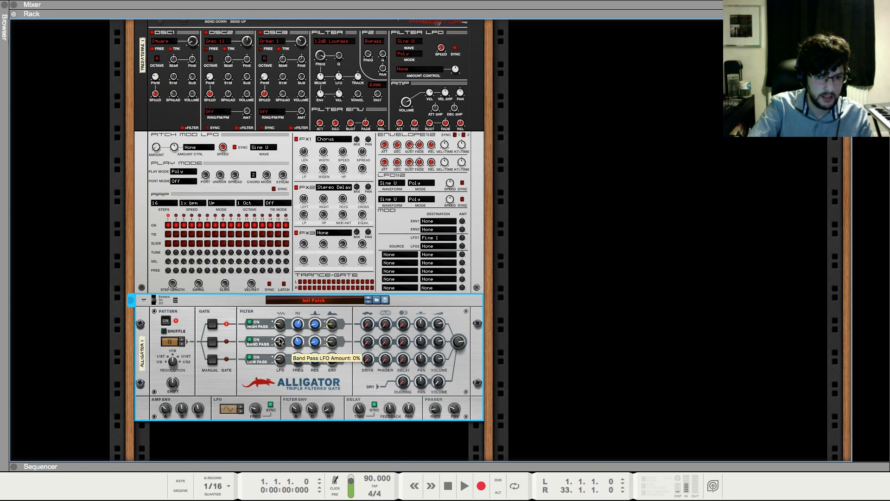
left_click_drag(279, 356, 279, 358)
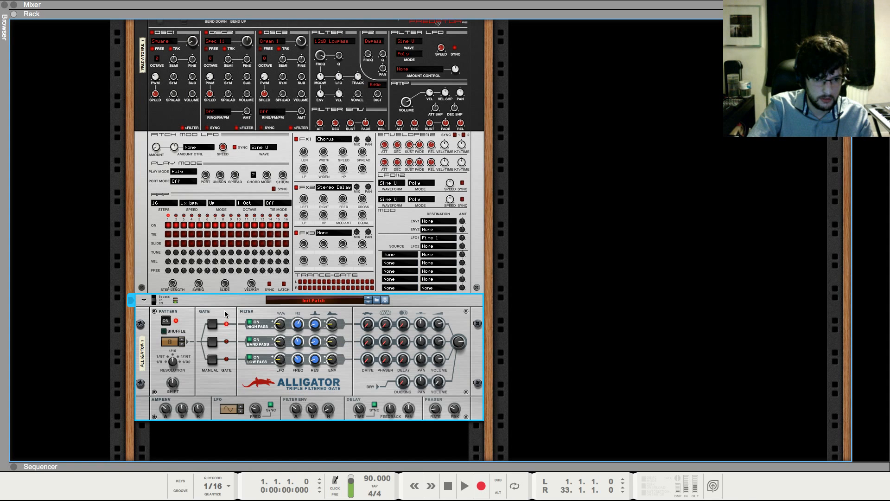
Move the PredatorRE device group with its Alligator into a separate rack column beside the effects
scroll(218, 325, "up", 6)
scroll(209, 338, "down", 5)
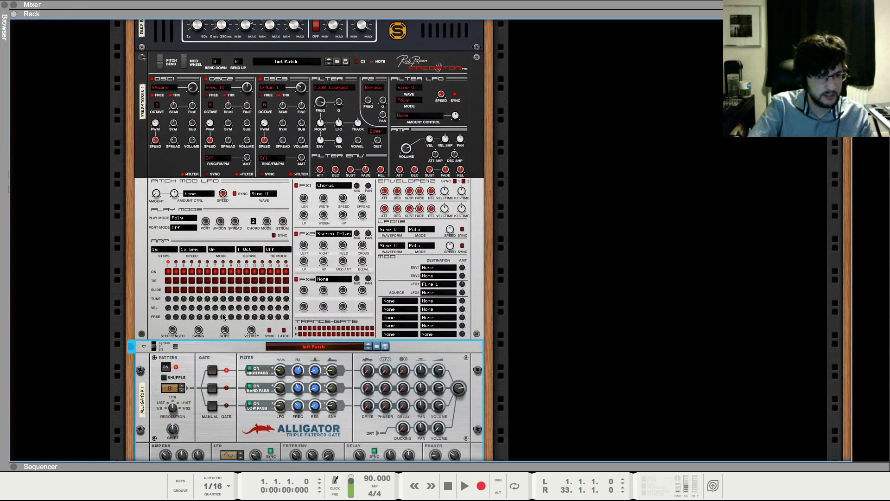
scroll(185, 365, "up", 1)
scroll(150, 330, "up", 3)
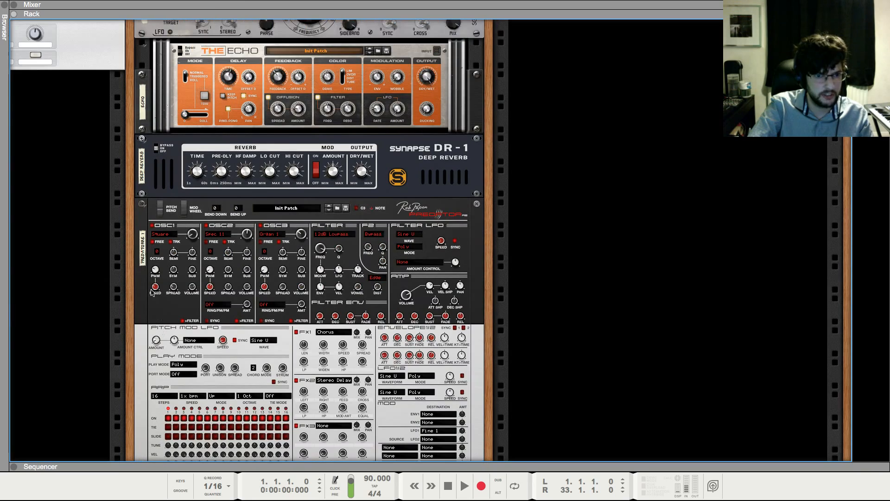
left_click_drag(142, 217, 618, 225)
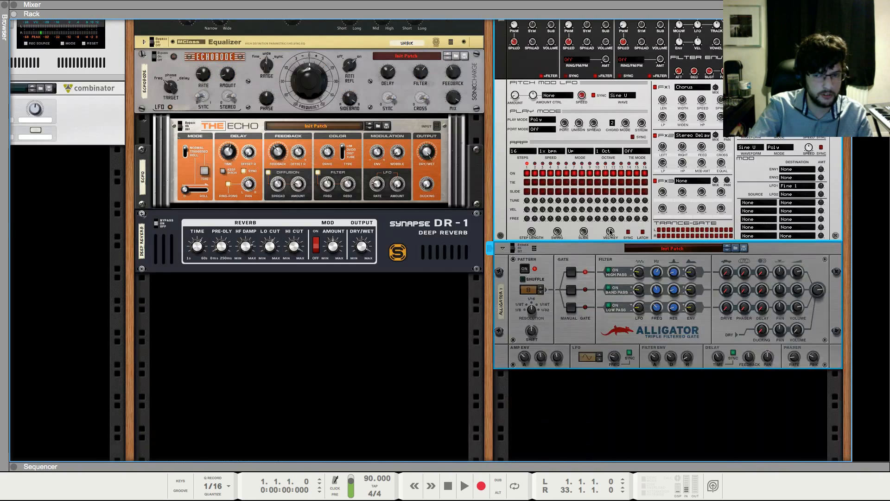
left_click(647, 183)
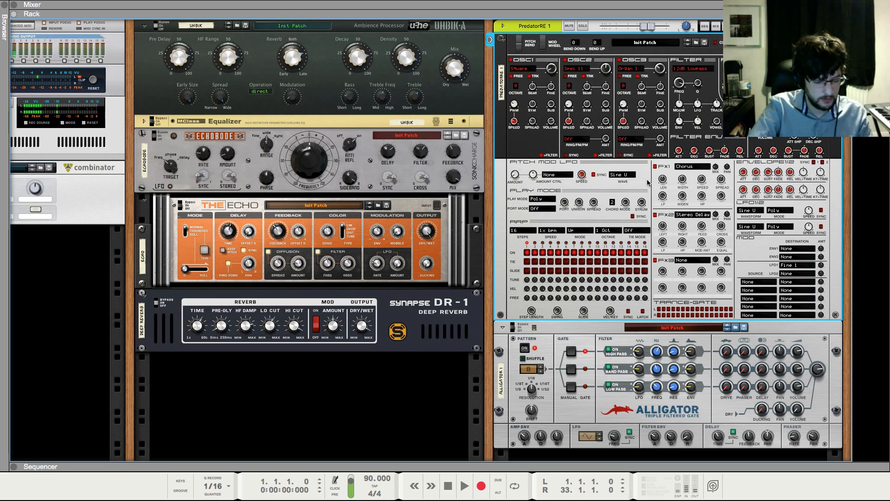
Enable sends 1 (Uhbik) and 3 (Echo) on the PredatorRE 1 mixer channel and return to the rack
key("F5")
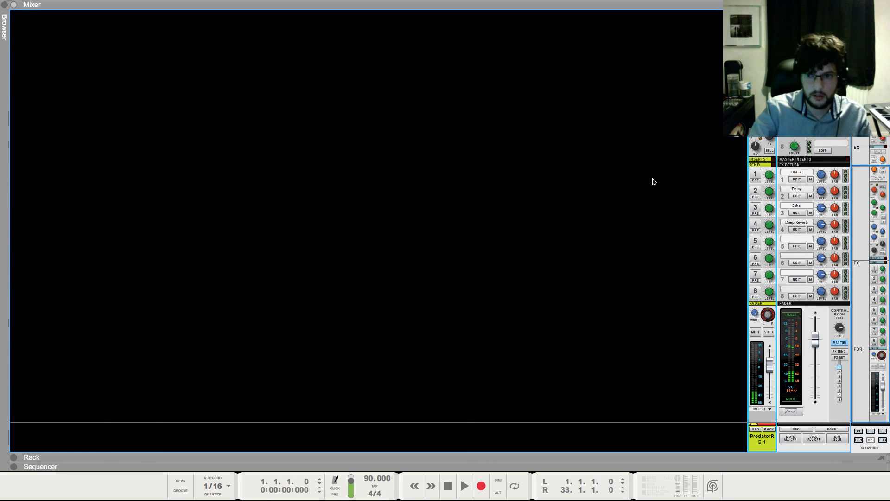
left_click(758, 175)
left_click_drag(769, 176, 770, 183)
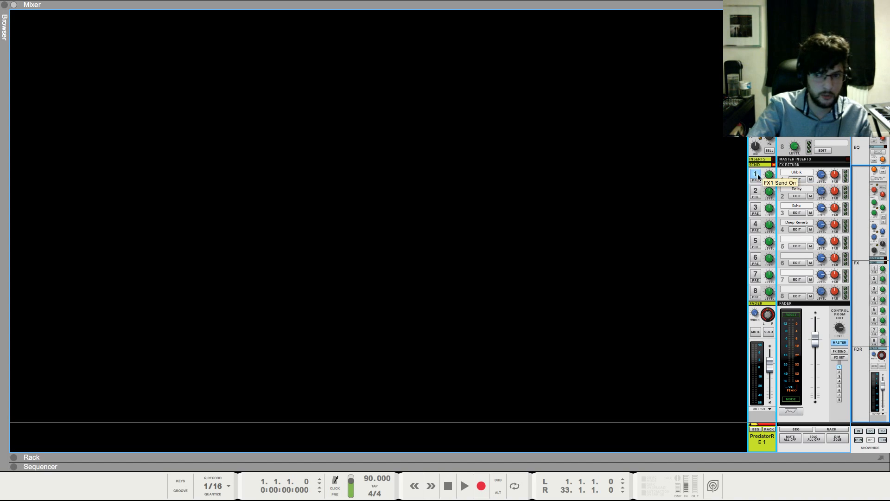
left_click(754, 209)
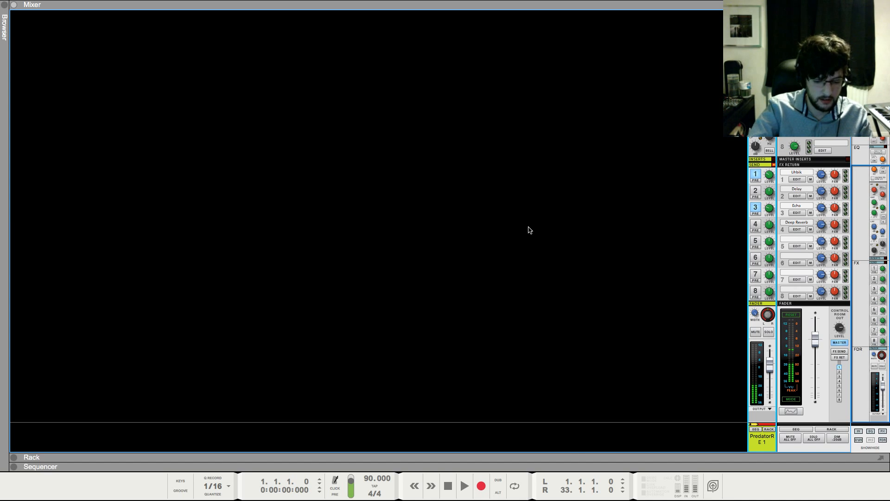
key("F6")
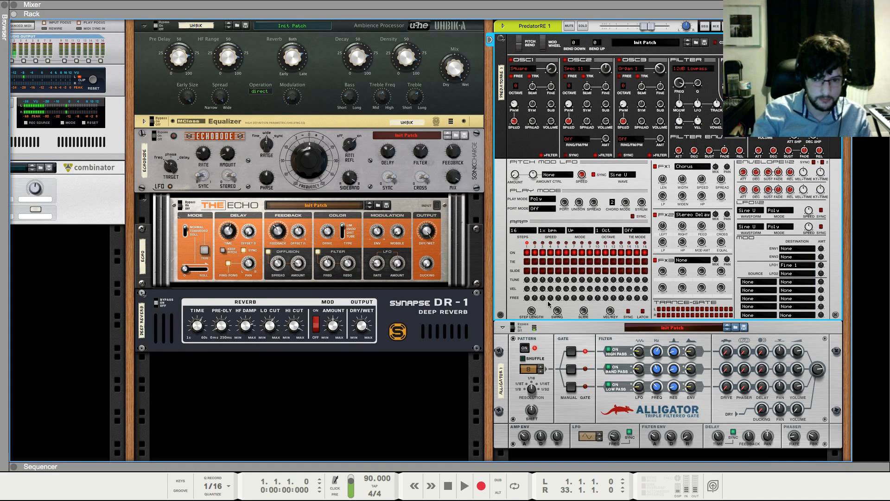
scroll(587, 422, "down", 3)
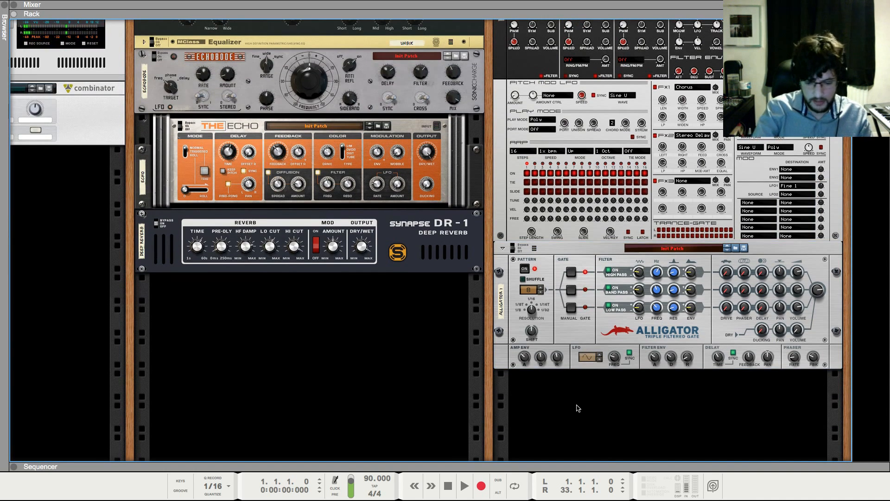
Switch the sequencer to Block view and extend Block 1's loop end to bar 9
key("F7")
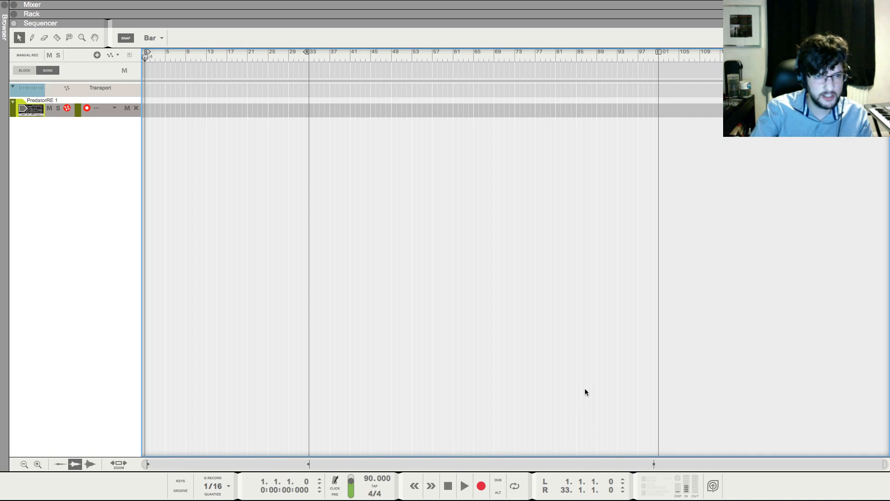
left_click(25, 70)
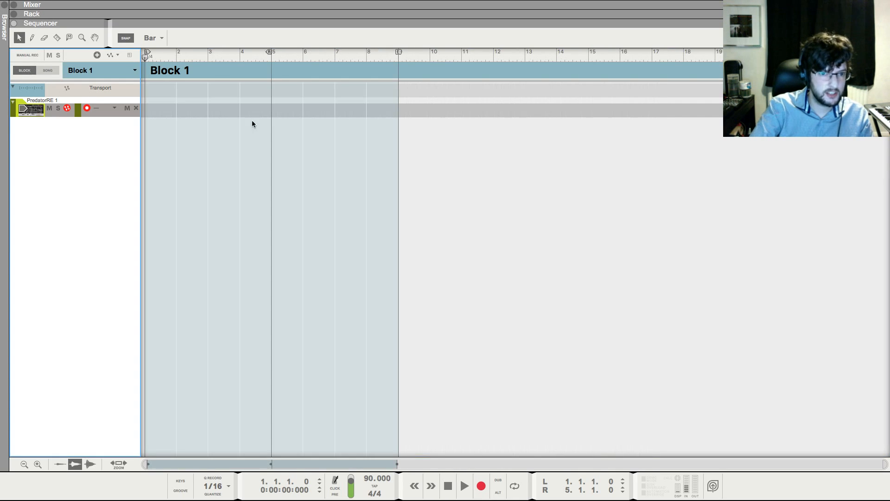
left_click_drag(269, 52, 399, 65)
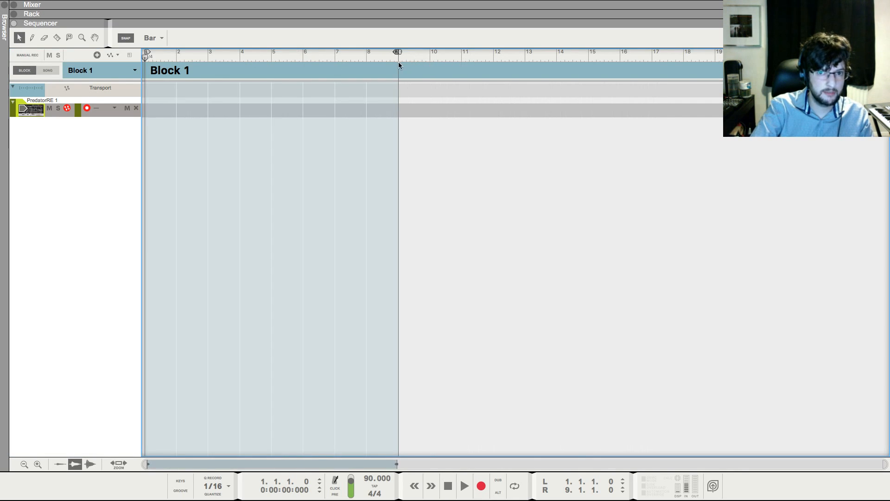
left_click_drag(236, 58, 55, 52)
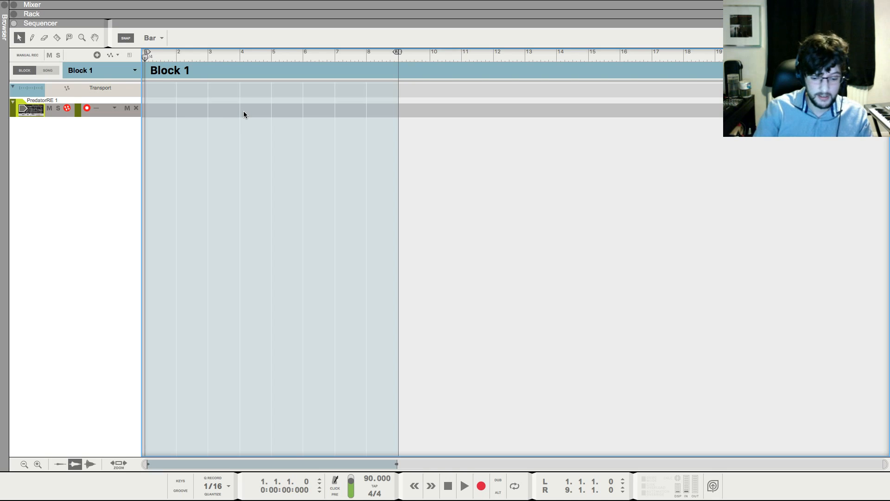
key("F6")
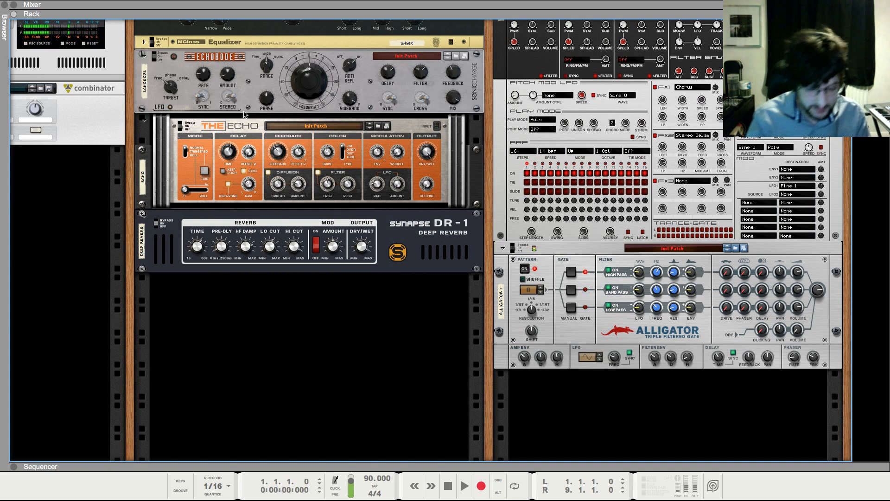
key("F7")
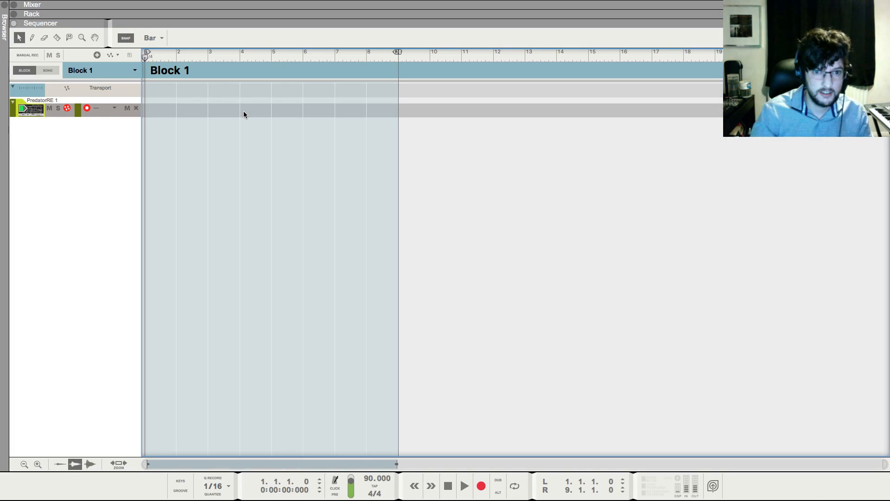
Record a held chord of about two bars on the PredatorRE 1 track from bar 1 and return to the start
left_click(481, 487)
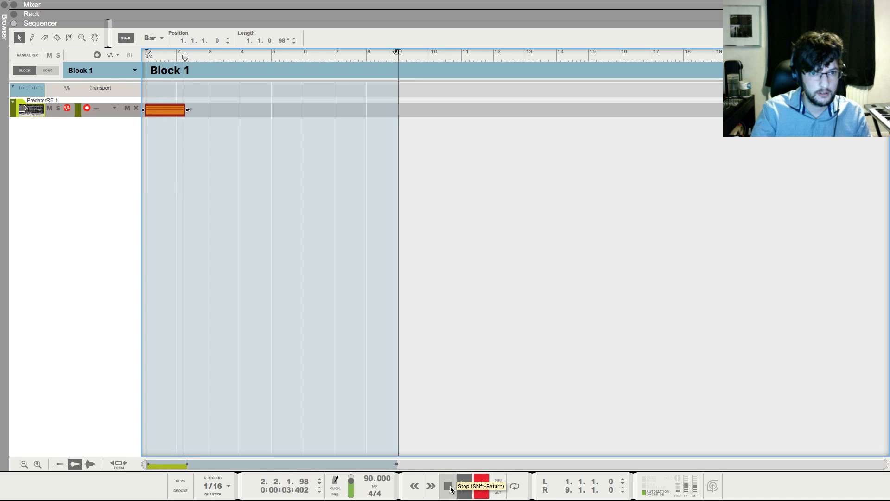
left_click(448, 486)
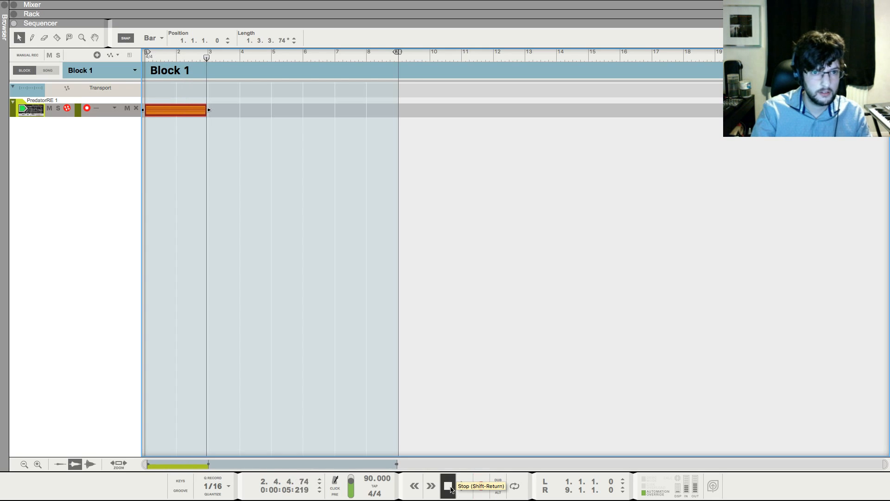
left_click(449, 486)
Open the recorded clip for editing and align its chord notes to position 1.1.1.0
double_click(194, 110)
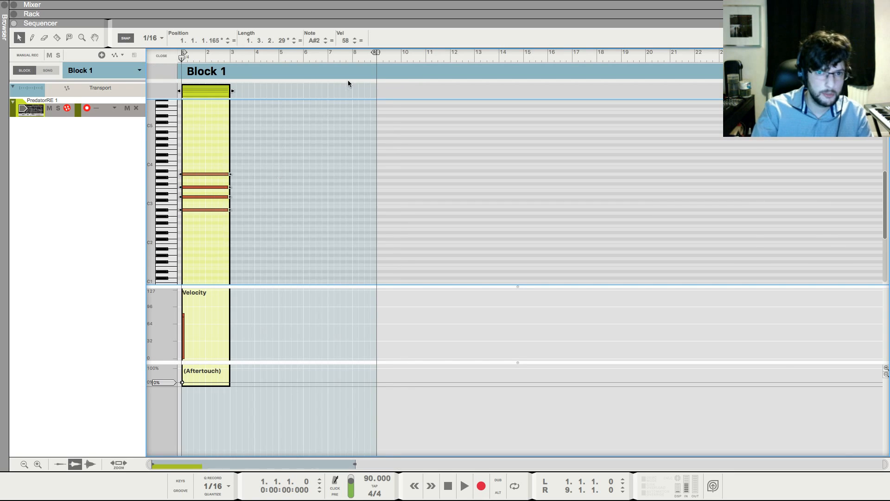
double_click(213, 41)
type("0")
key("Return")
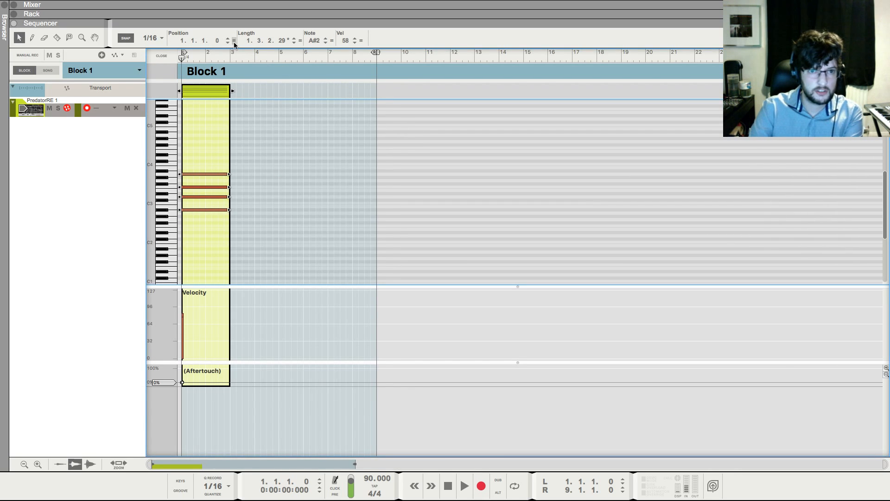
Set the length of all chord notes to 2.0.0.0 and close the clip editor
left_click_drag(197, 159, 232, 251)
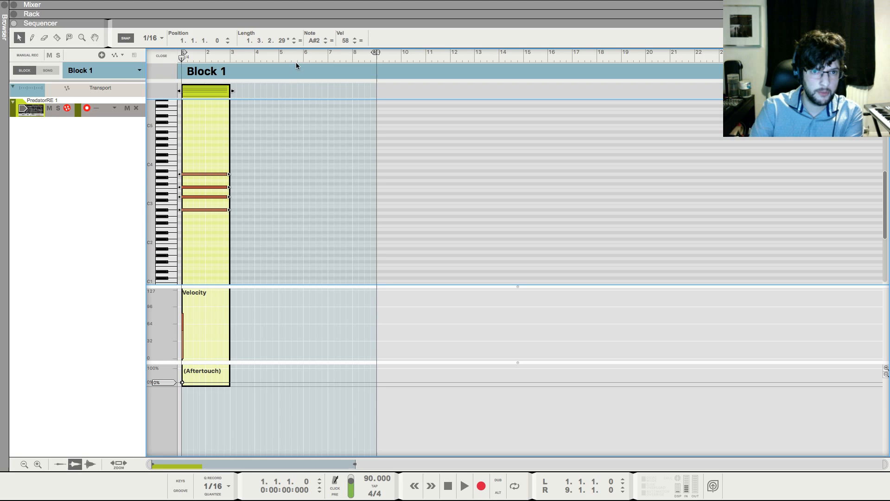
double_click(248, 41)
type("2")
key("Return")
double_click(259, 40)
type("0")
double_click(269, 40)
type("0")
double_click(281, 41)
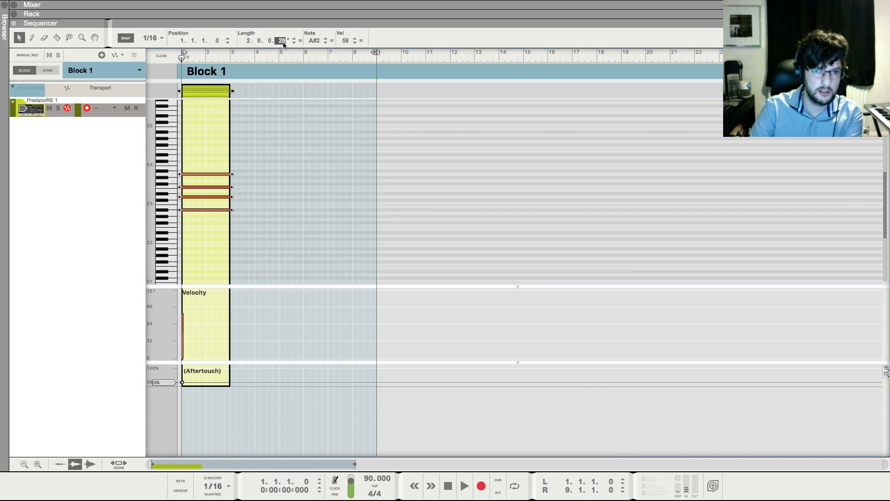
type("0")
key("Return")
left_click(210, 149)
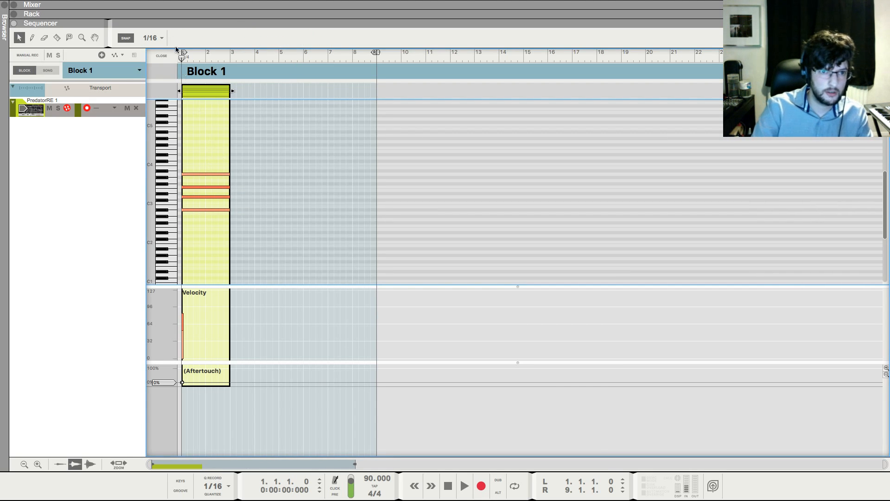
left_click(162, 56)
Duplicate the two-bar chord clip to bar 3 and place the playhead at its start
left_click_drag(269, 131, 148, 105)
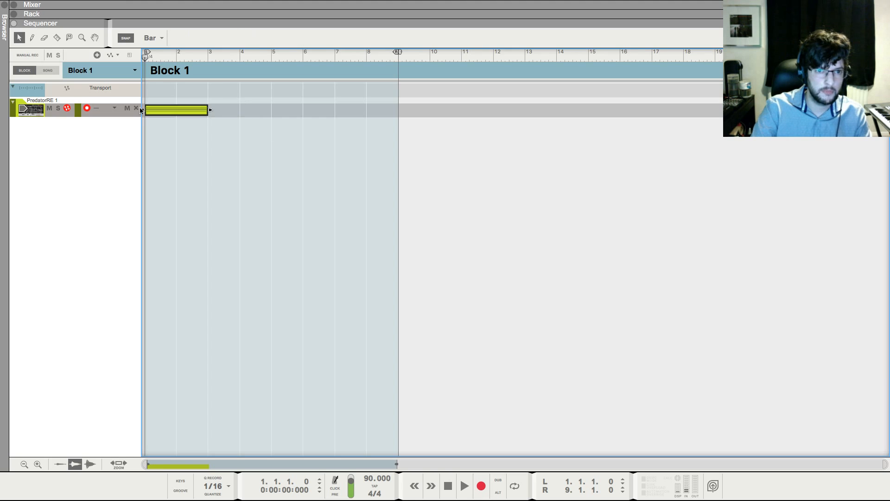
key("super+c")
key("super+v")
left_click(277, 178)
left_click(223, 113)
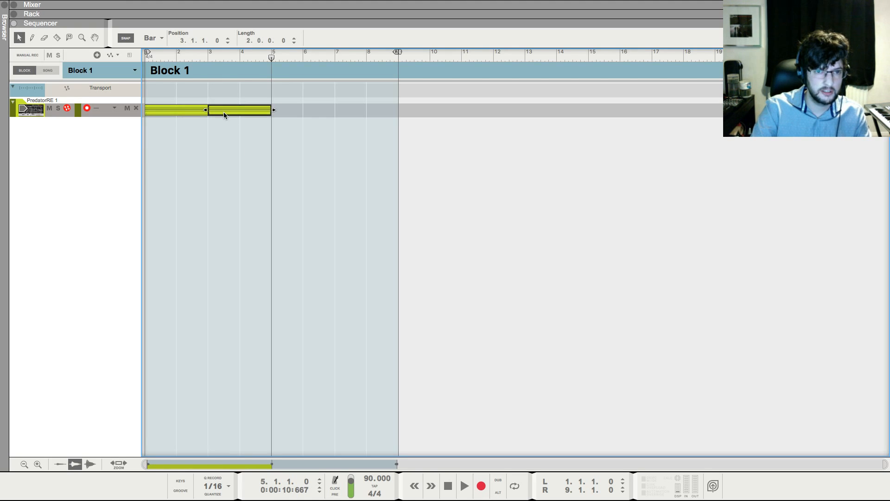
left_click(209, 56)
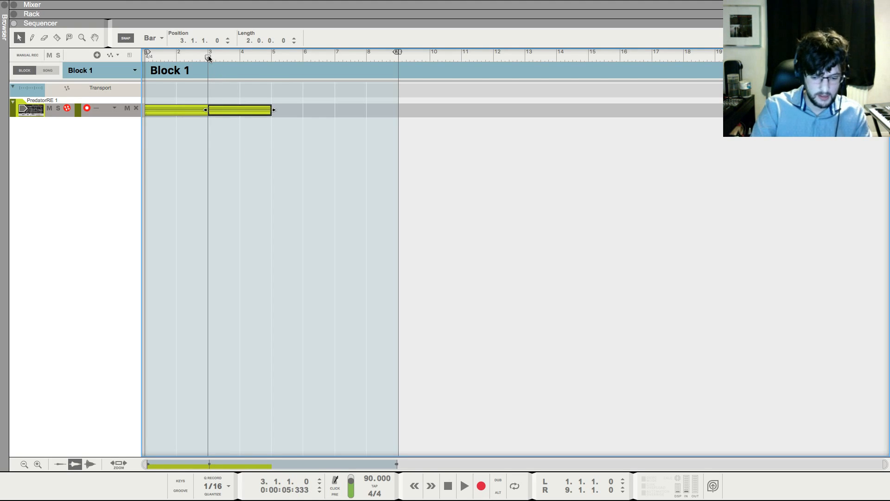
Transpose the second chord clip by 4 semitones and play the block from the start
key("F8")
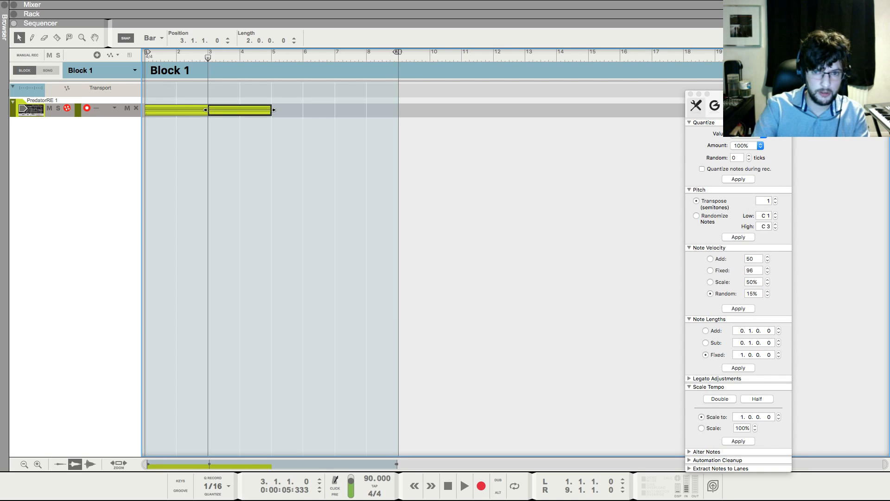
left_click(764, 202)
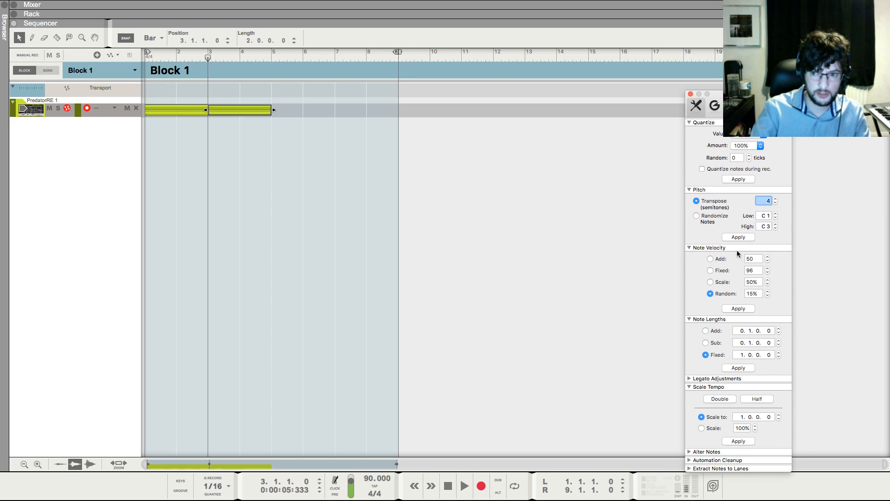
left_click(738, 237)
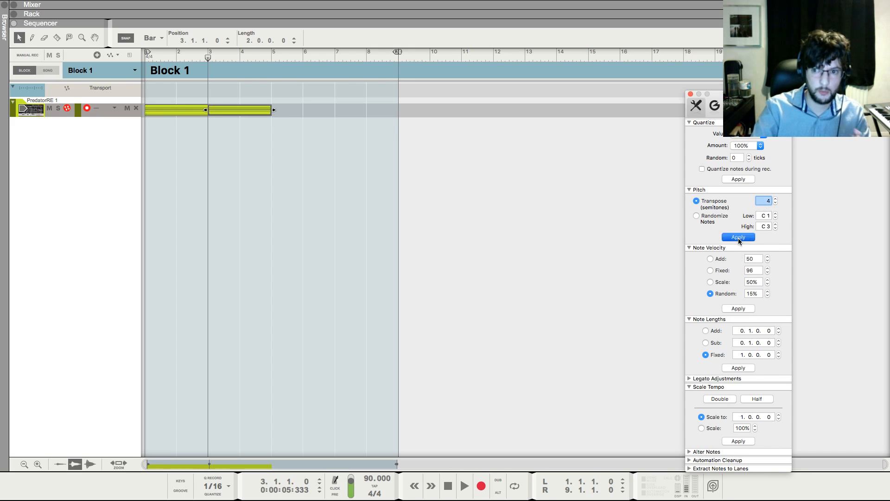
left_click(690, 94)
left_click(486, 280)
key("space")
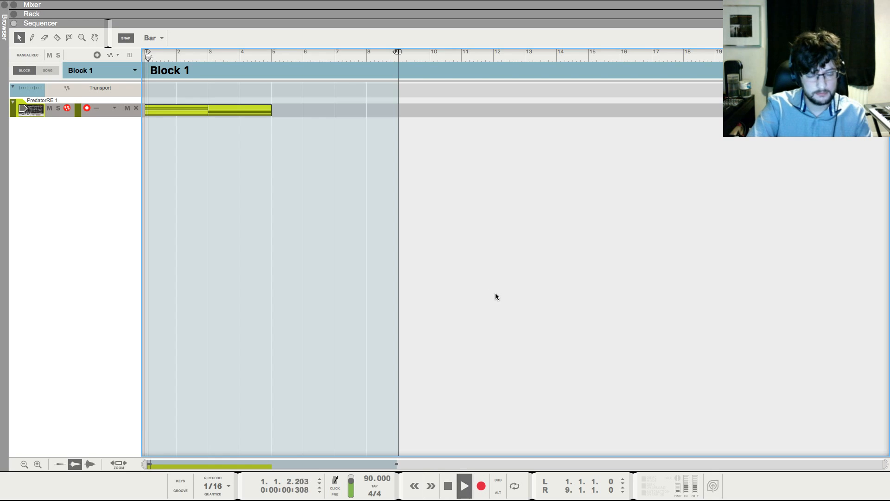
Stop playback and edit the second clip's chord, lowering its F#3 note to F3 and its C#4 note to C4
scroll(495, 293, "up", 3)
scroll(379, 157, "down", 1)
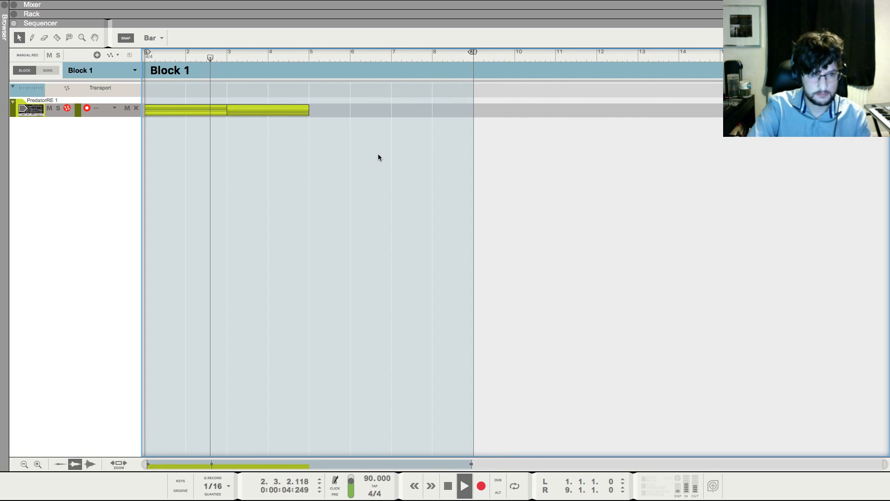
key("space")
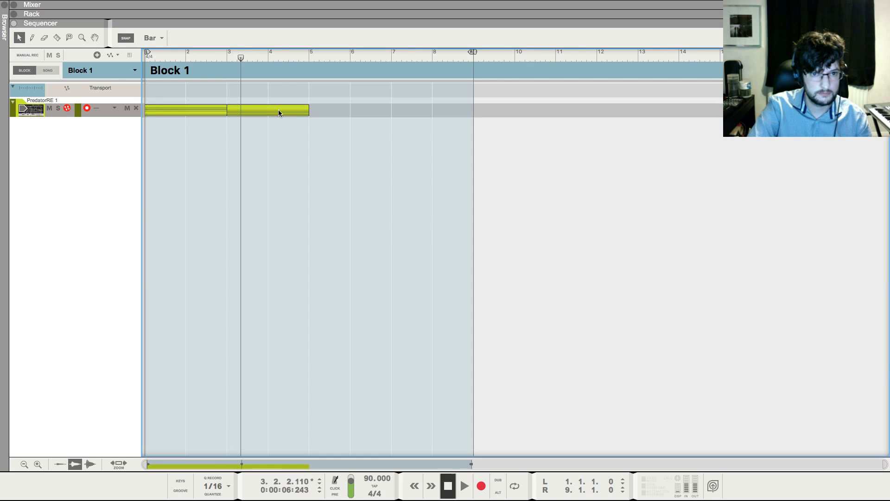
double_click(278, 110)
scroll(295, 175, "up", 2)
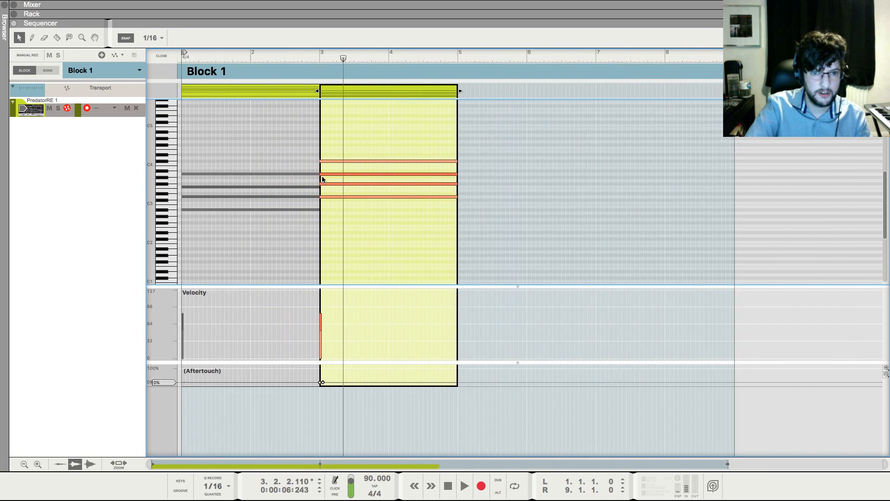
left_click_drag(335, 184, 337, 187)
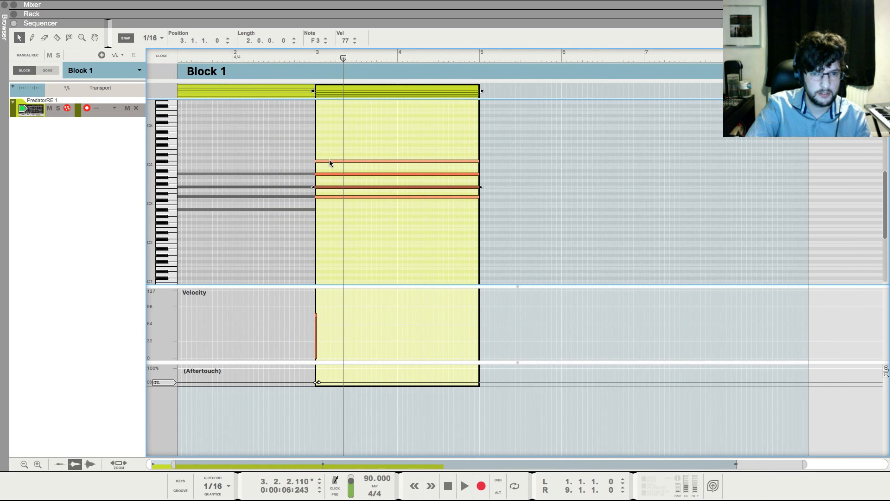
left_click(330, 161)
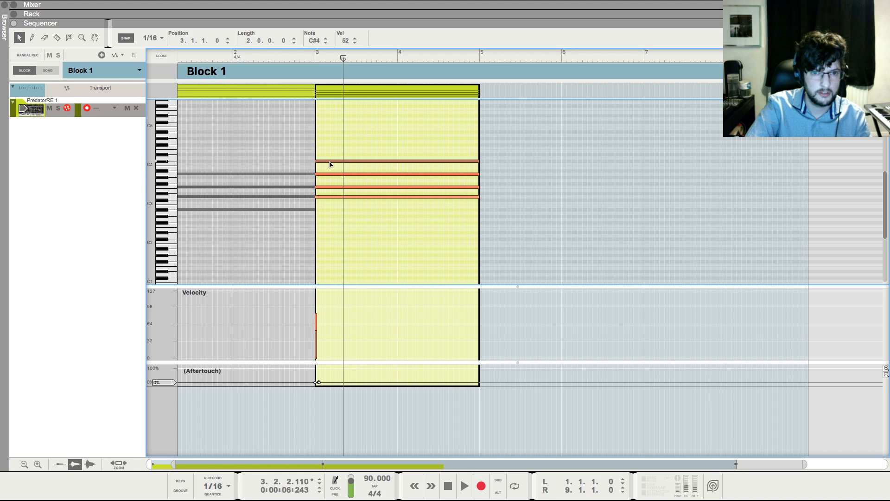
key("Down")
Audition the revised second chord by playing from bar 3 and from the block's start, and close the clip editor
key("space")
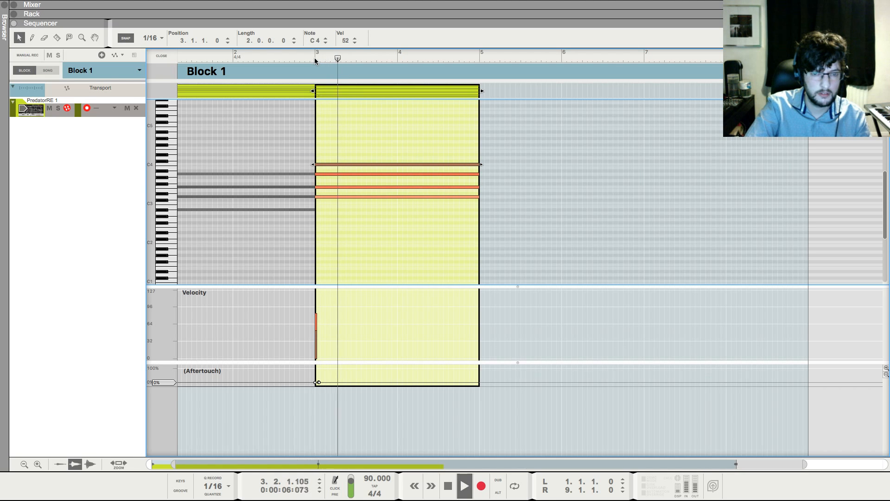
key("space")
key("shift+Return")
key("space")
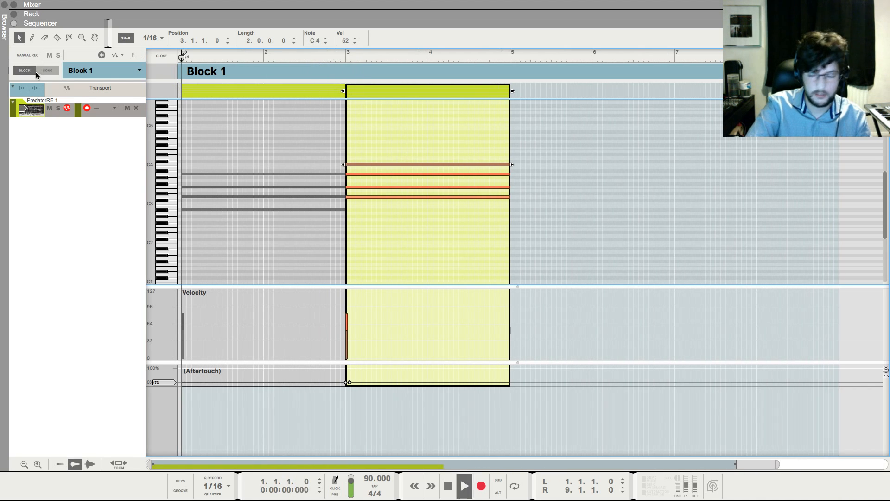
key("g")
key("g")
key("g")
key("h")
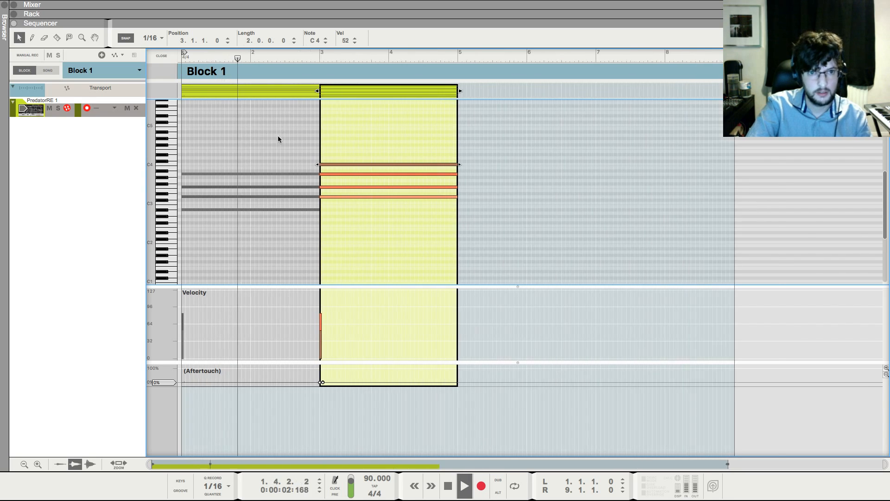
key("h")
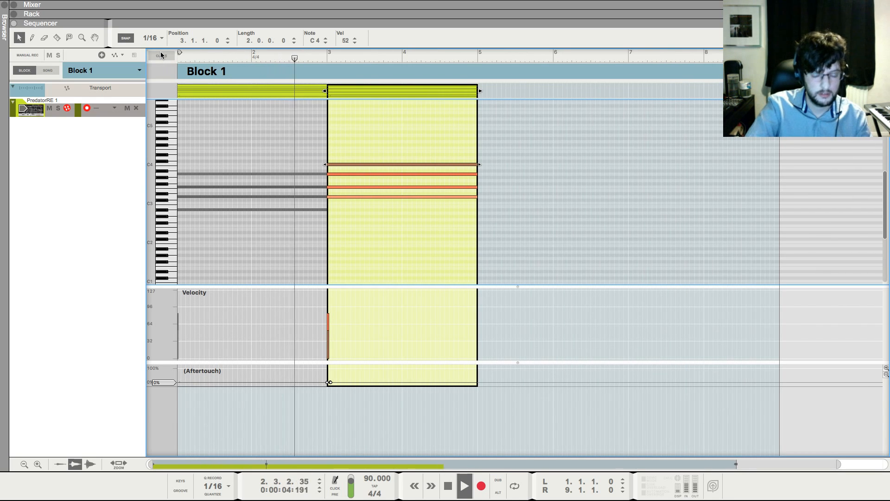
left_click(405, 130)
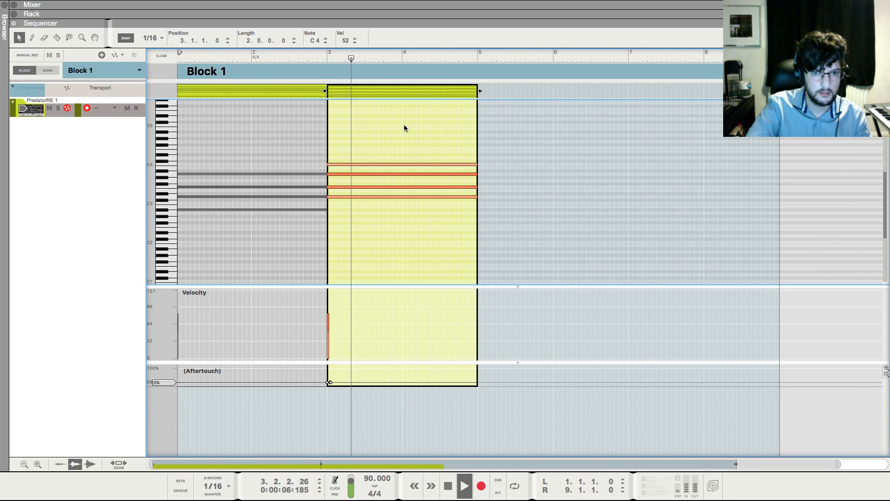
key("space")
left_click(159, 56)
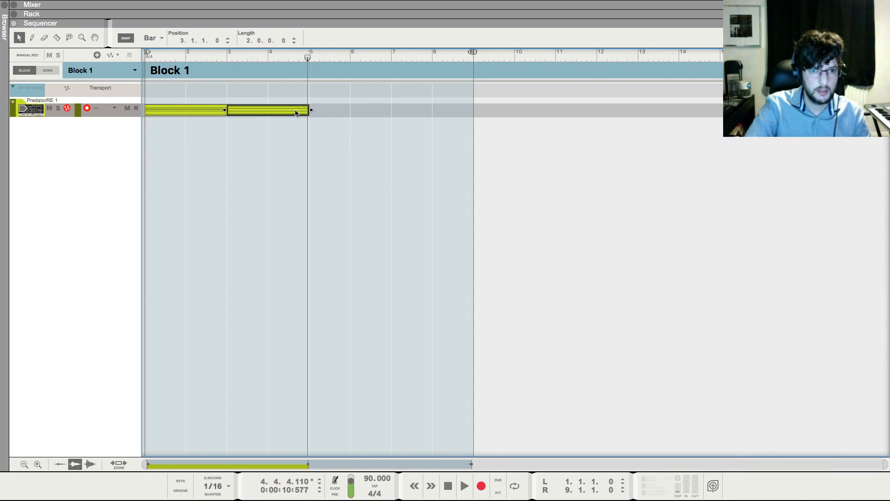
Copy the second chord clip and paste the copy at bar 5
key("super+c")
key("super+v")
left_click(358, 152)
left_click(364, 111)
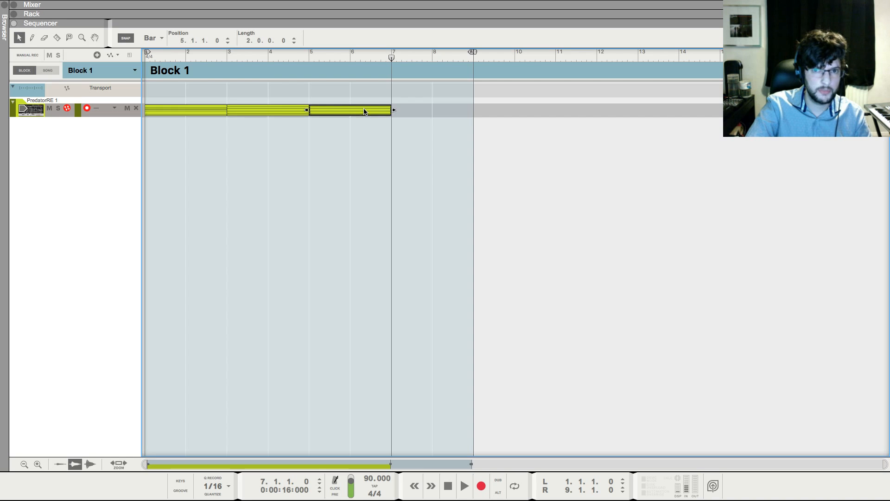
Raise the upper three chord notes in the bar 5 clip to G3, A#3 and D4, audition them, and close the clip editor
double_click(354, 110)
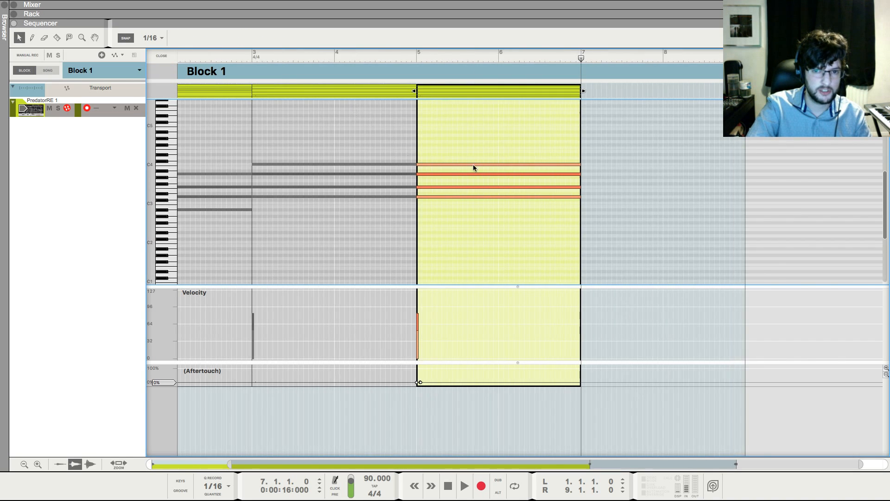
left_click_drag(360, 163, 355, 180)
left_click(327, 58)
key("space")
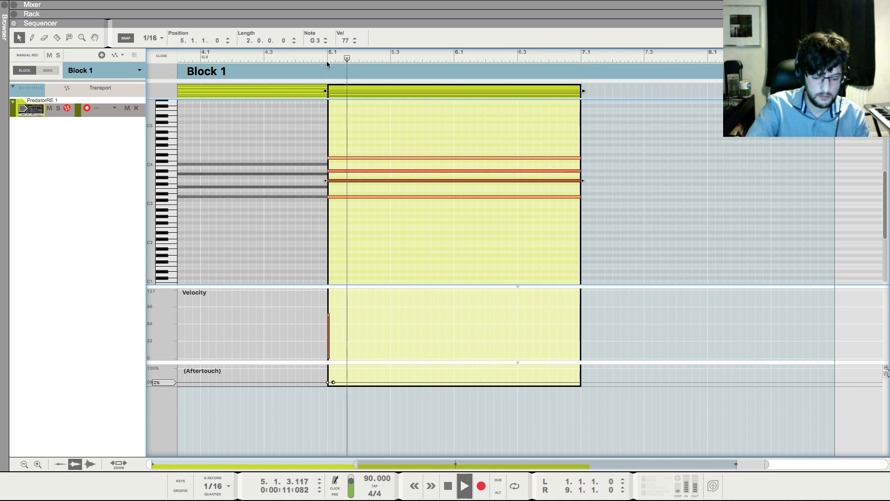
key("g")
key("g")
key("g")
key("g")
key("g")
key("g")
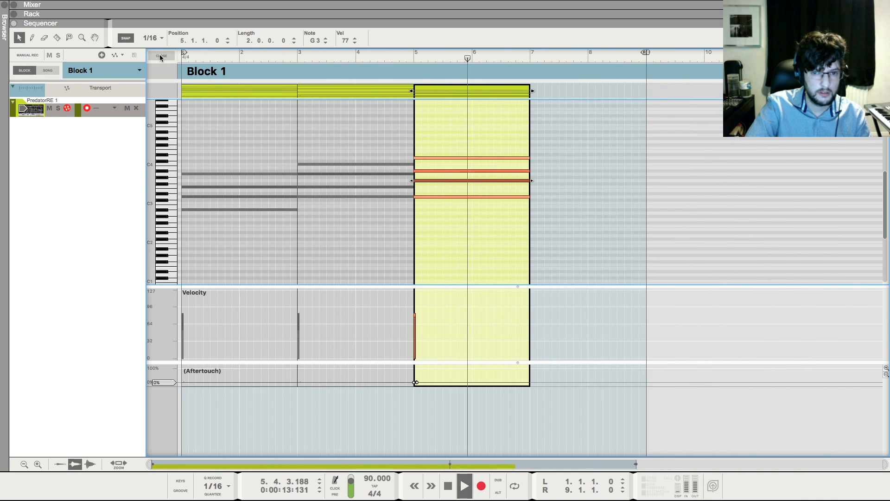
left_click(161, 56)
Duplicate the second chord clip to bar 7, play the whole block from the start, and return the playhead to bar 1
left_click_drag(278, 113, 438, 123)
left_click(458, 208)
key("shift+Return")
key("shift+Return")
key("space")
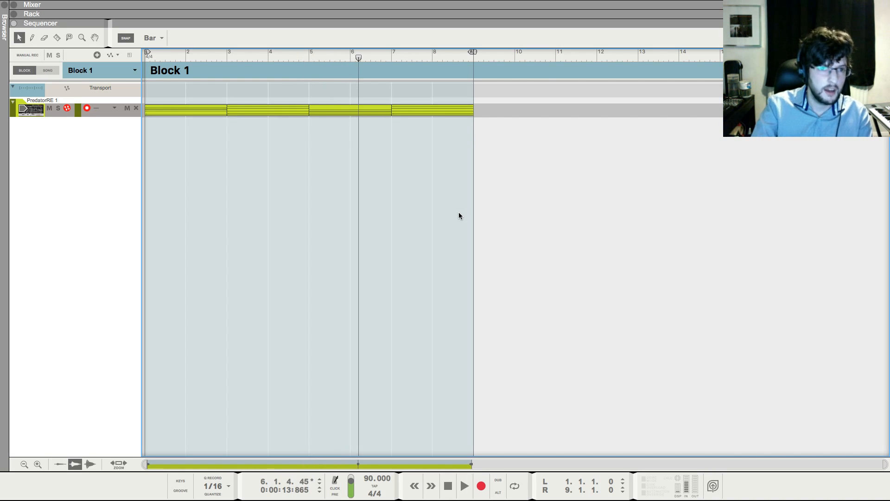
key("shift+Return")
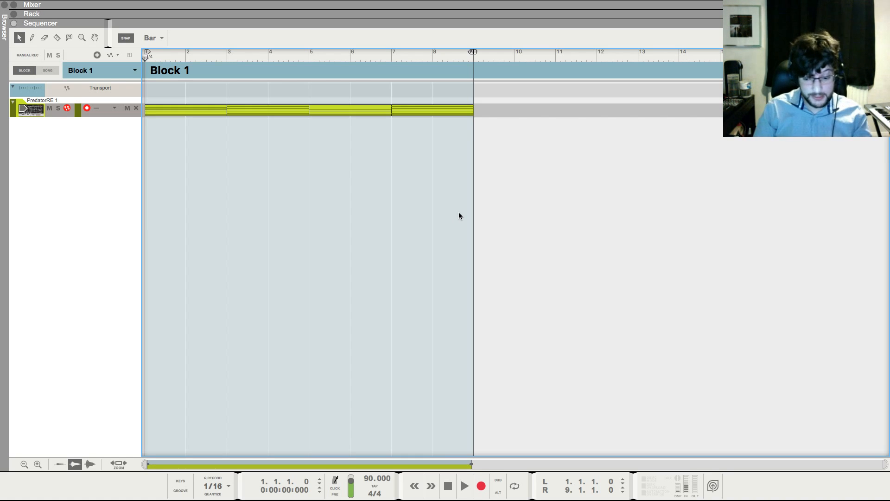
Show the rack and add a kiloHearts Faturator effect after Alligator 1
key("F6")
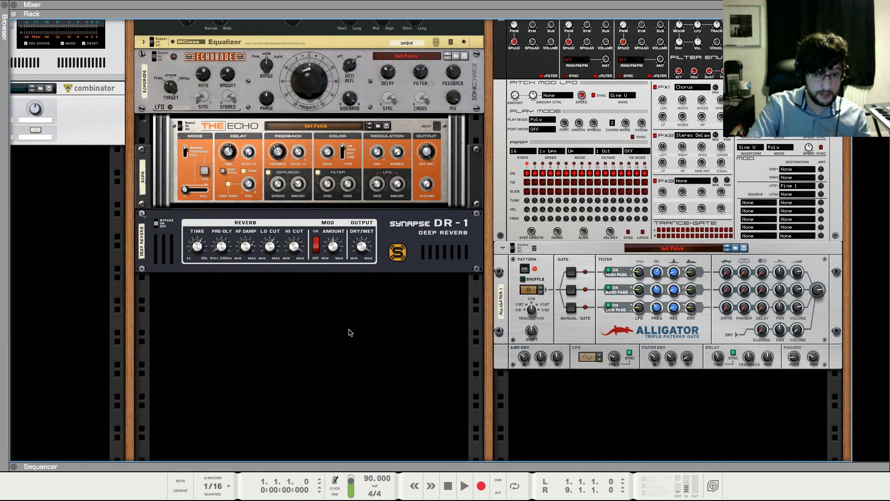
scroll(349, 332, "up", 3)
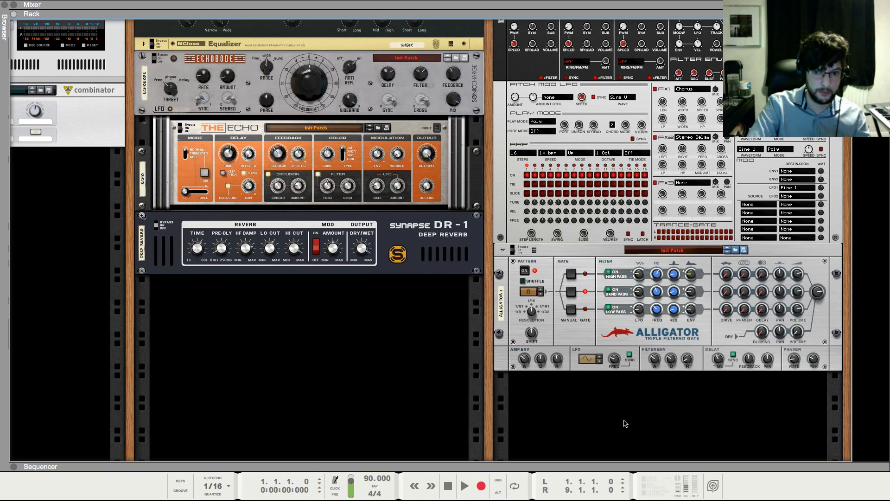
scroll(549, 419, "down", 3)
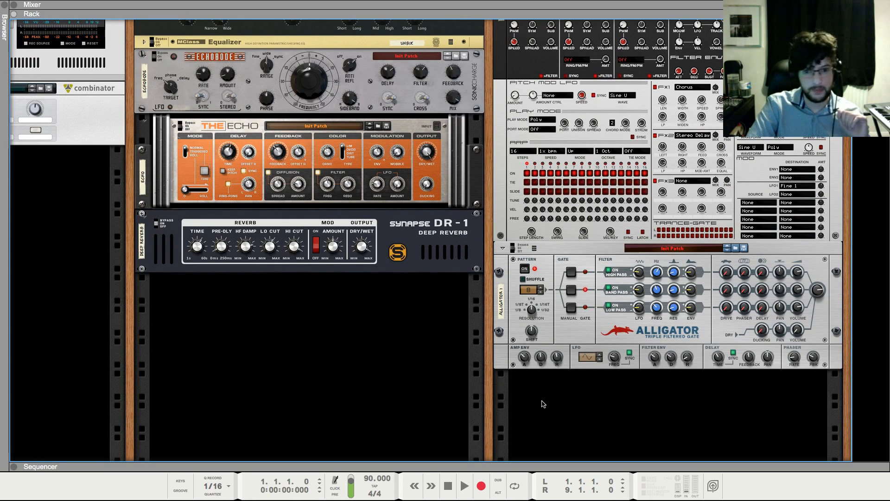
right_click(510, 356)
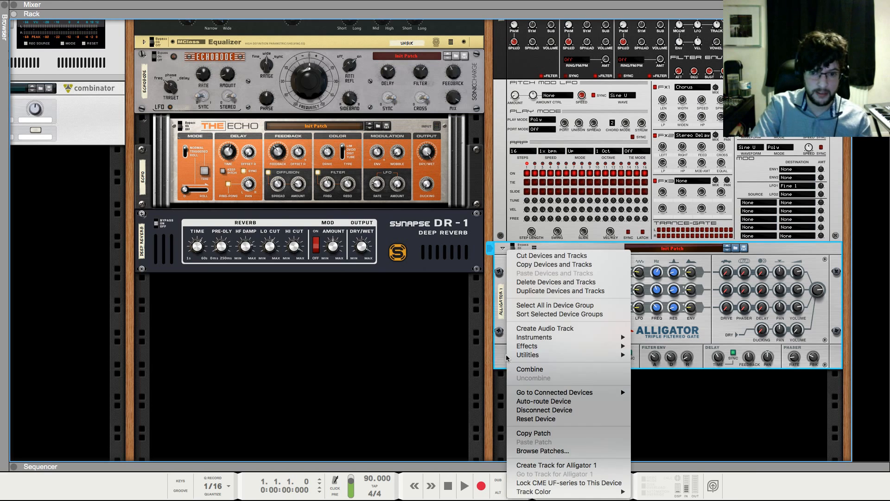
mouse_move(577, 346)
mouse_move(674, 395)
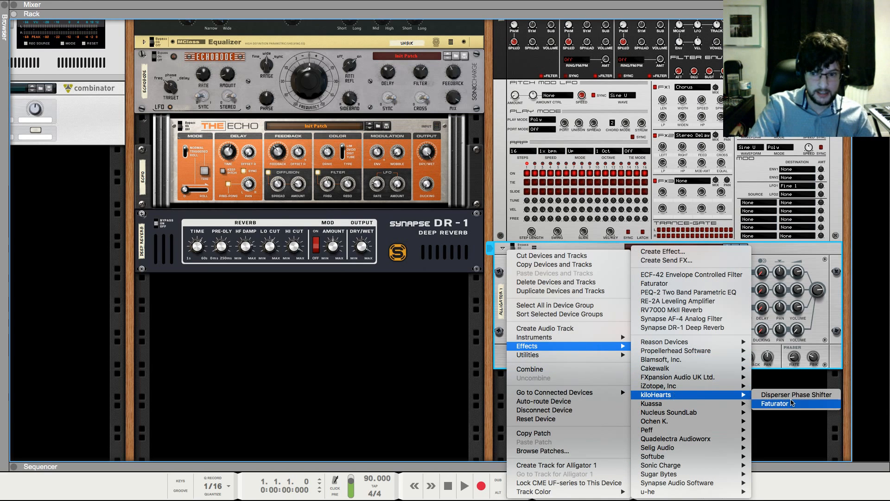
left_click(790, 403)
scroll(740, 375, "down", 1)
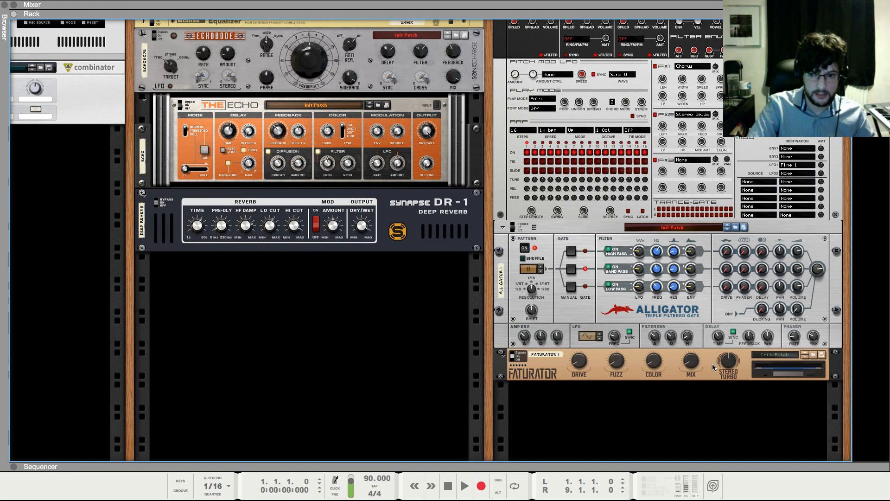
left_click(623, 377)
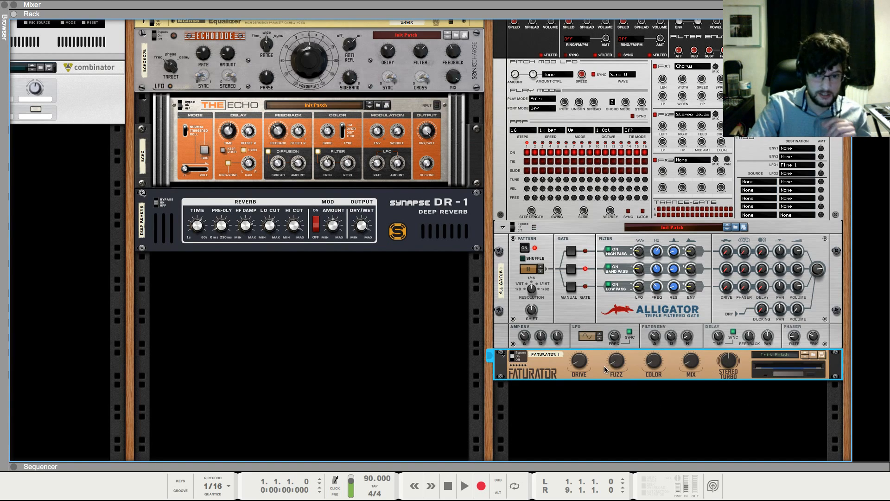
left_click(716, 424)
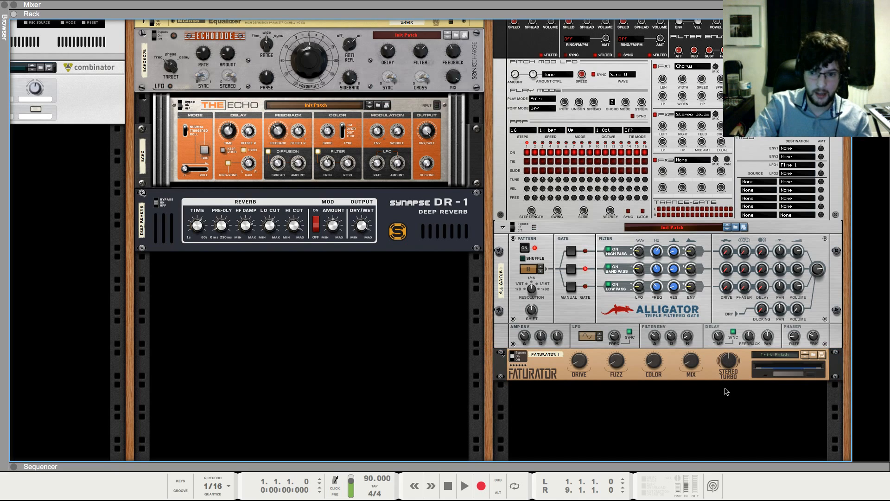
Play the block from the start to audition the PredatorRE, Alligator and Faturator chain
left_click(727, 367)
left_click_drag(733, 333, 734, 366)
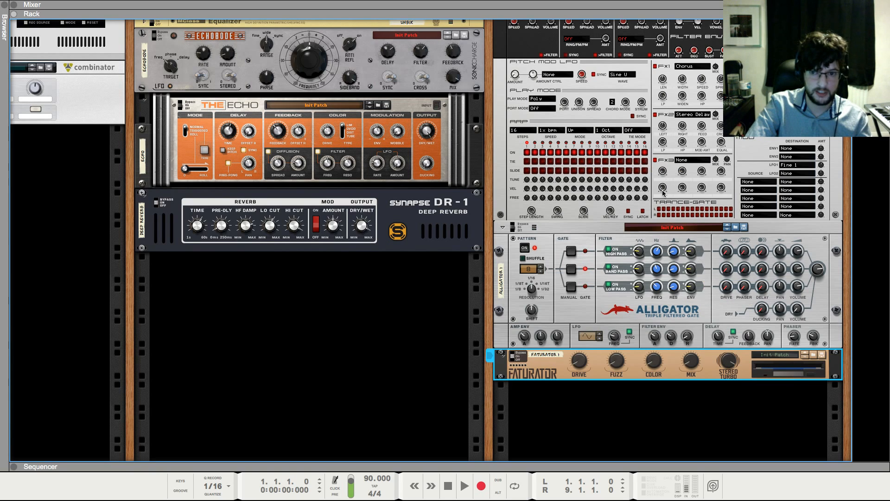
mouse_move(729, 363)
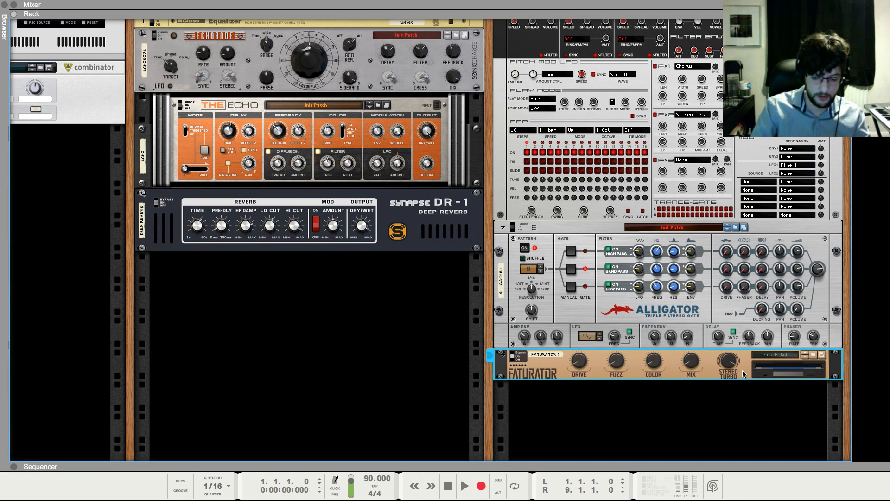
key("space")
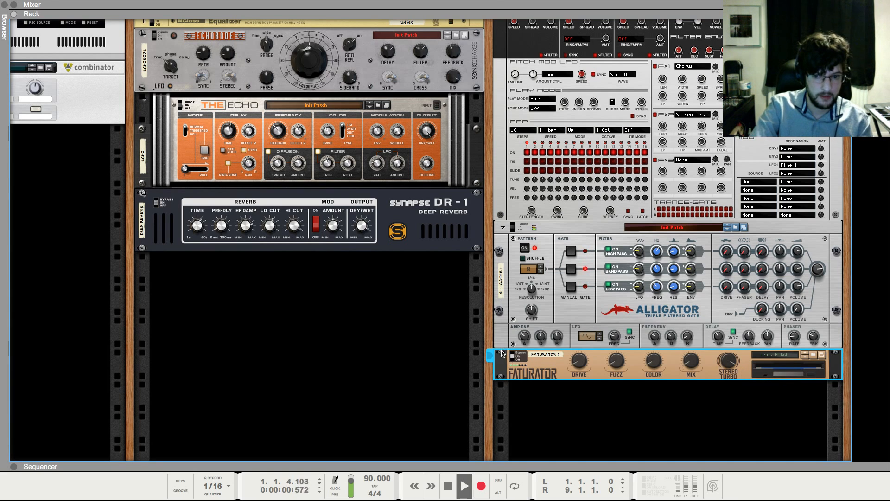
scroll(502, 353, "up", 3)
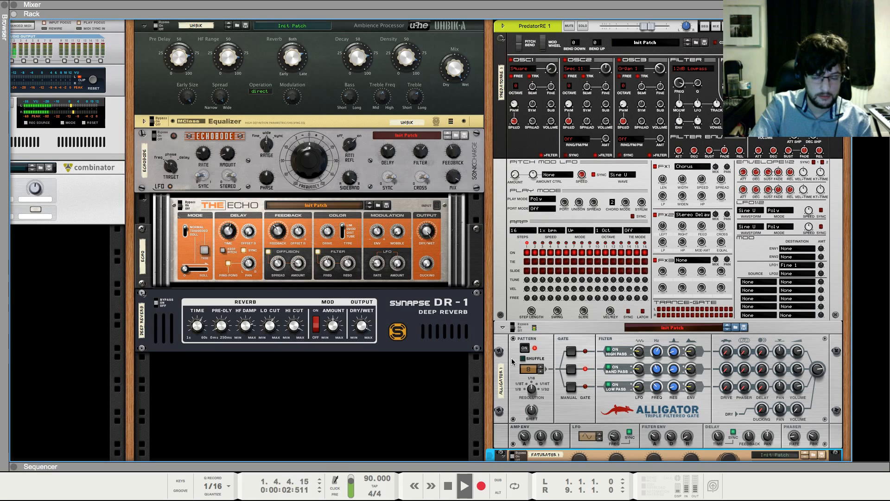
scroll(512, 361, "down", 3)
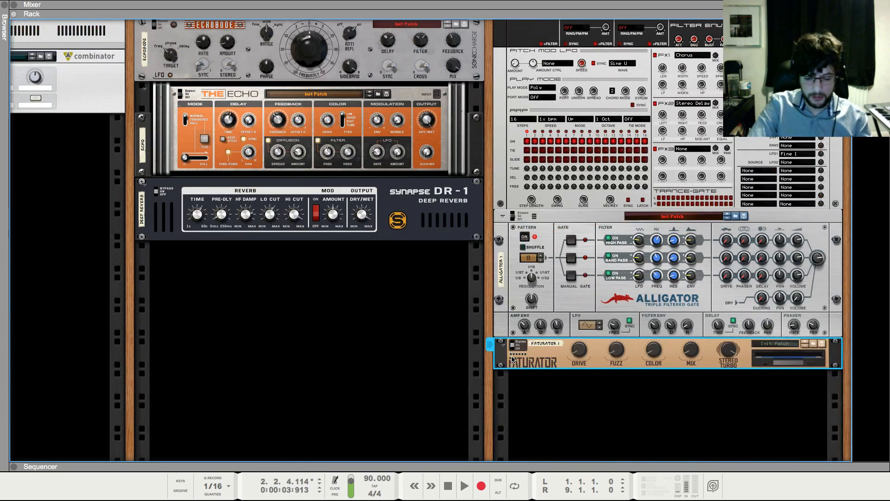
scroll(527, 366, "up", 3)
scroll(588, 385, "down", 3)
Create a second PredatorRE instrument in the rack below Faturator
right_click(526, 393)
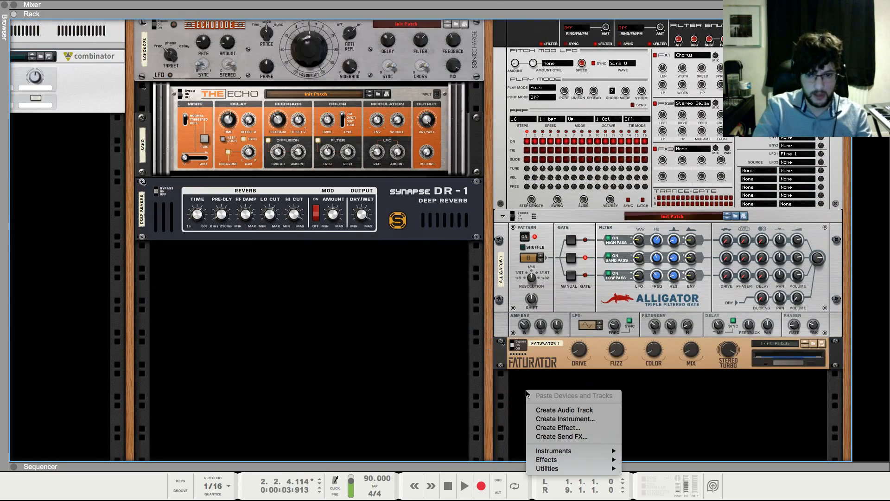
mouse_move(580, 452)
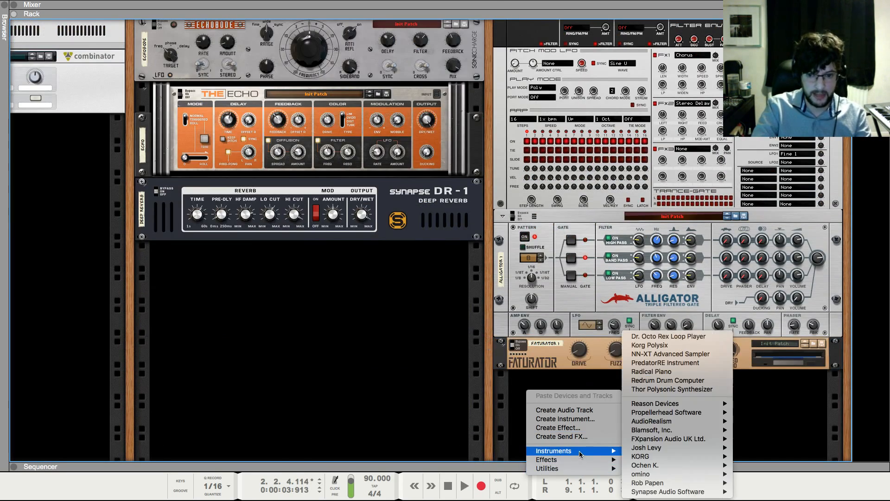
left_click(669, 362)
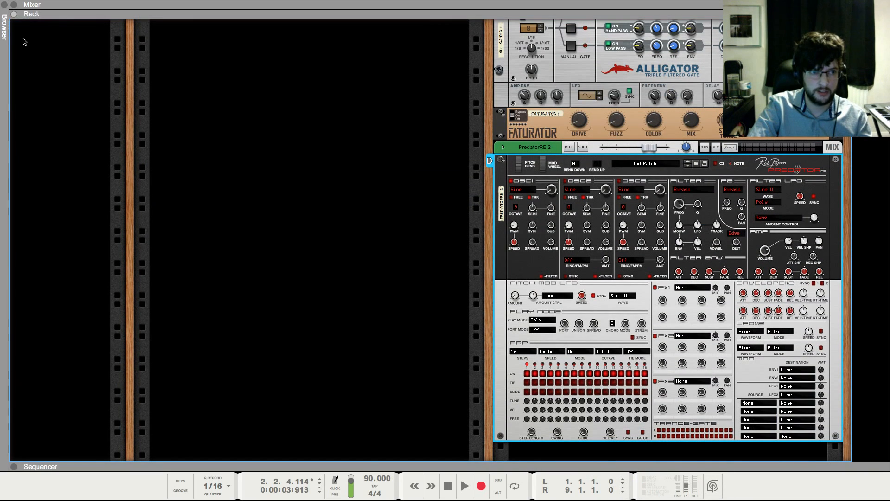
Show the browser and load the pad- male choir patch from 08 Ambient 01 into the second PredatorRE
left_click(7, 10)
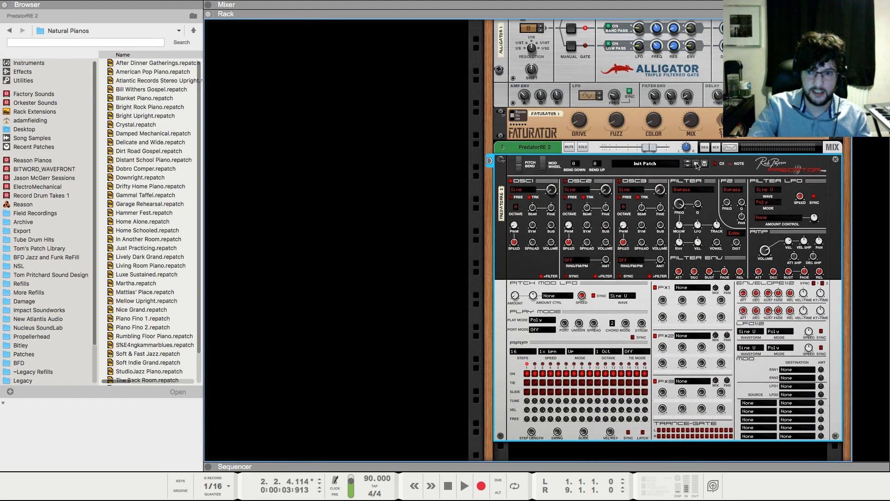
left_click(697, 164)
left_click(173, 125)
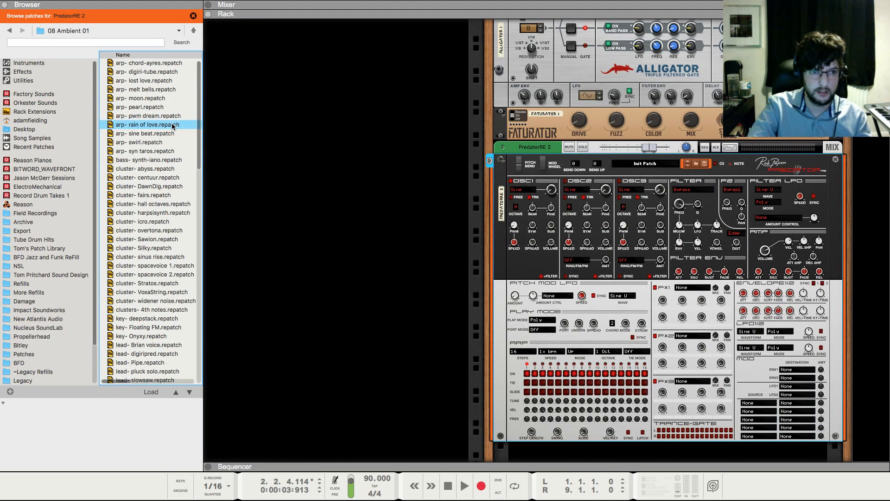
key("super+Up")
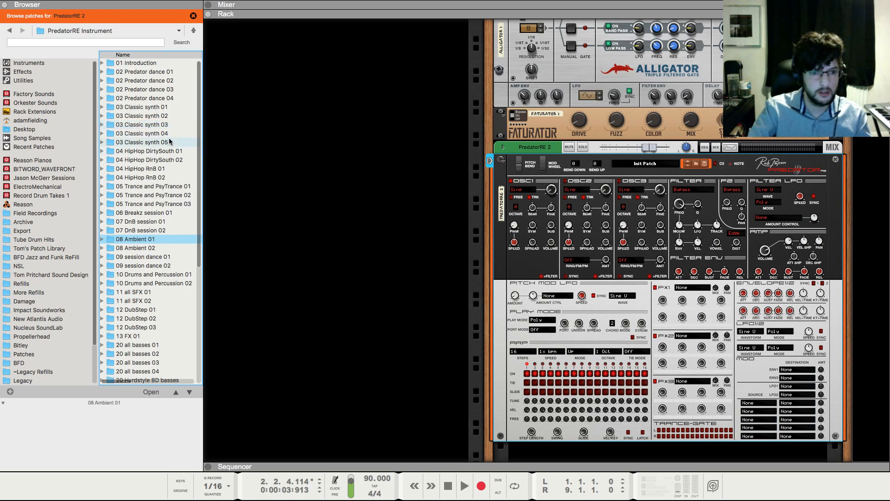
scroll(170, 144, "down", 5)
double_click(154, 131)
scroll(153, 227, "down", 3)
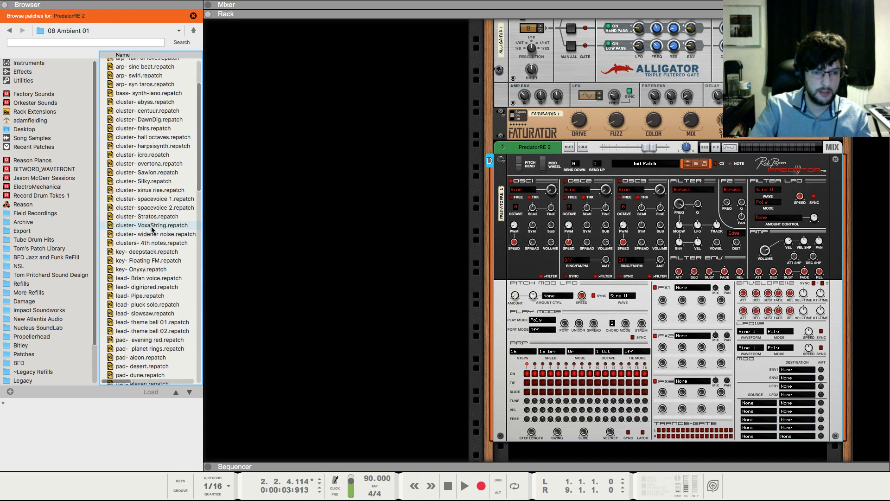
scroll(153, 225, "down", 5)
double_click(145, 261)
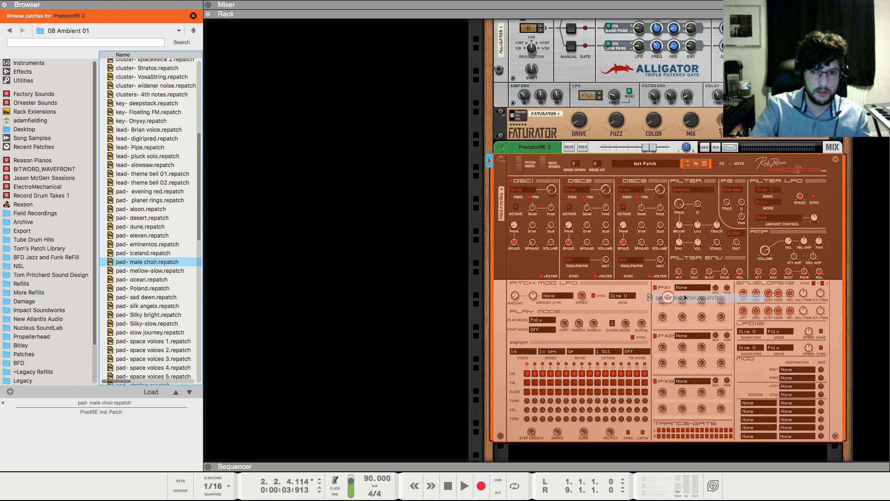
Copy the PredatorRE 1 chord clips onto the pad- male choir track and solo that track
key("F7")
left_click_drag(381, 91, 348, 135)
left_click(251, 129)
Lower the pad- male choir channel fader slightly and audition the block from the start
key("F5")
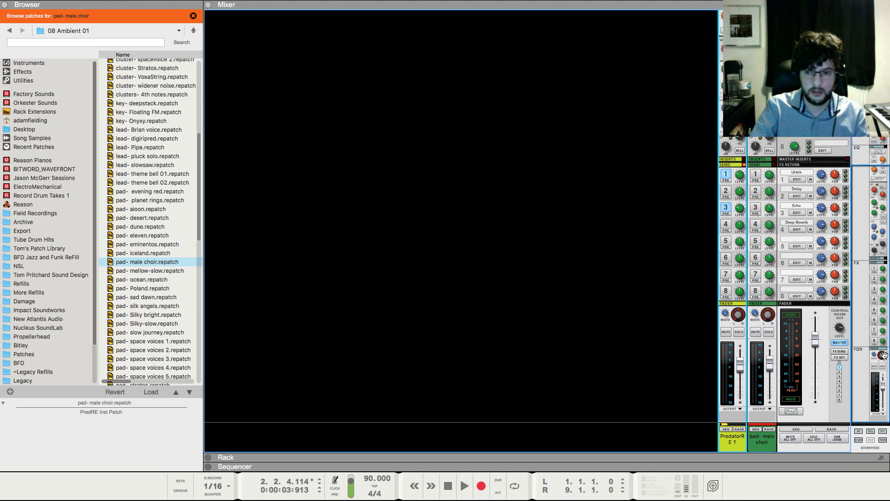
left_click_drag(769, 366, 770, 371)
key("shift+Return")
key("space")
key("F7")
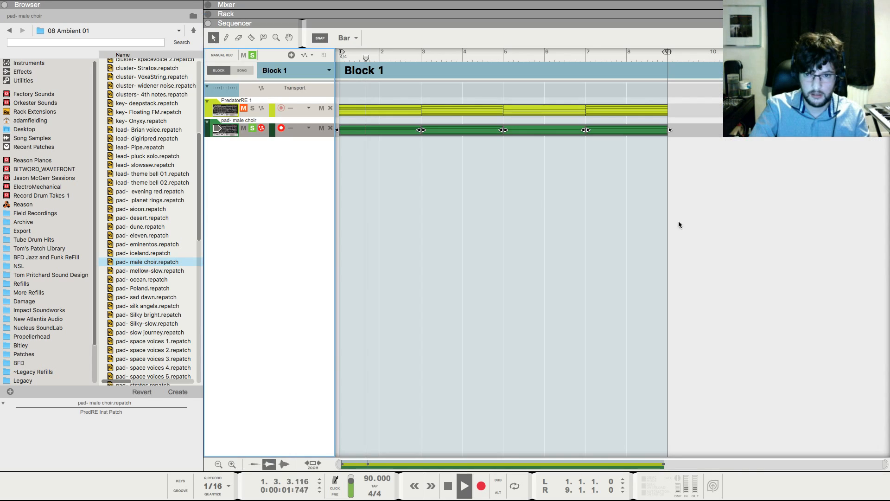
key("space")
Load the synth- voxawaver patch into the second PredatorRE and audition it from bar 1
key("F6")
left_click(702, 164)
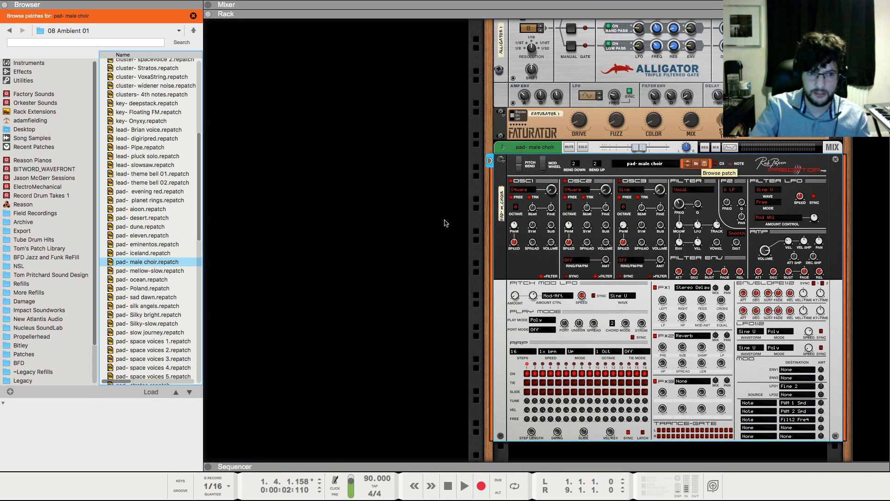
scroll(176, 278, "down", 10)
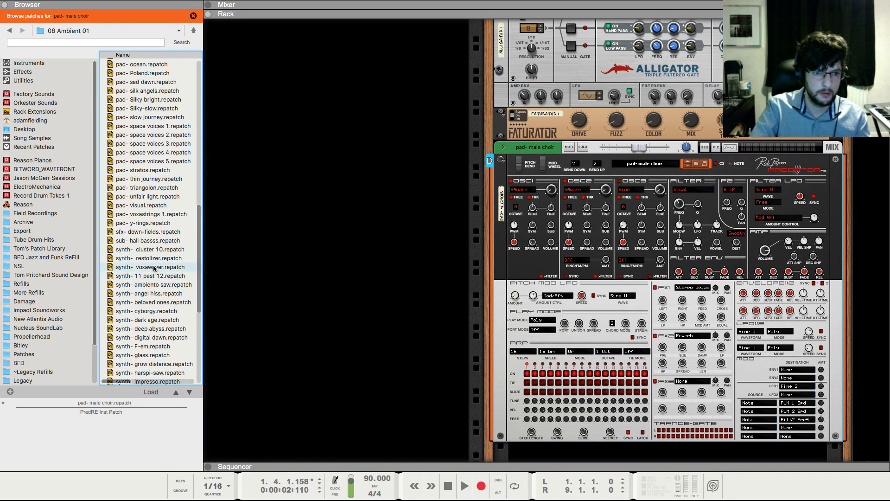
left_click(187, 267)
key("shift+Return")
key("space")
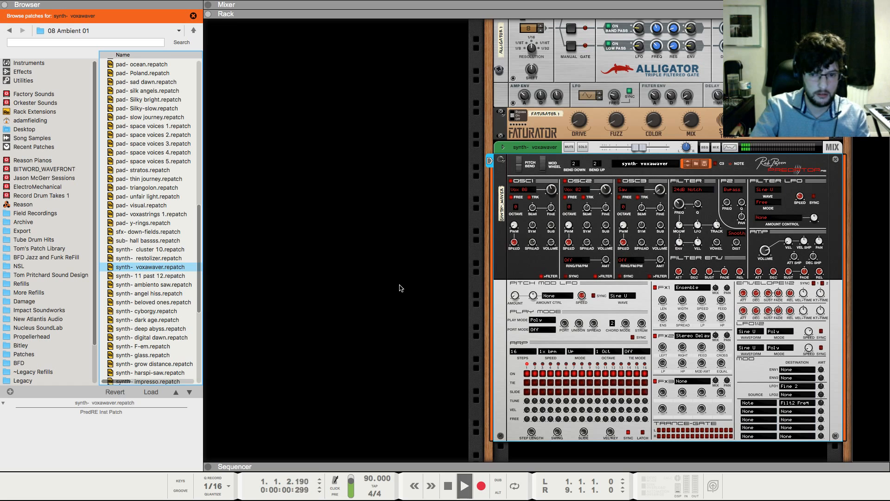
key("space")
Load the synth- vectory patch into the second PredatorRE and audition it from bar 1
scroll(151, 326, "down", 8)
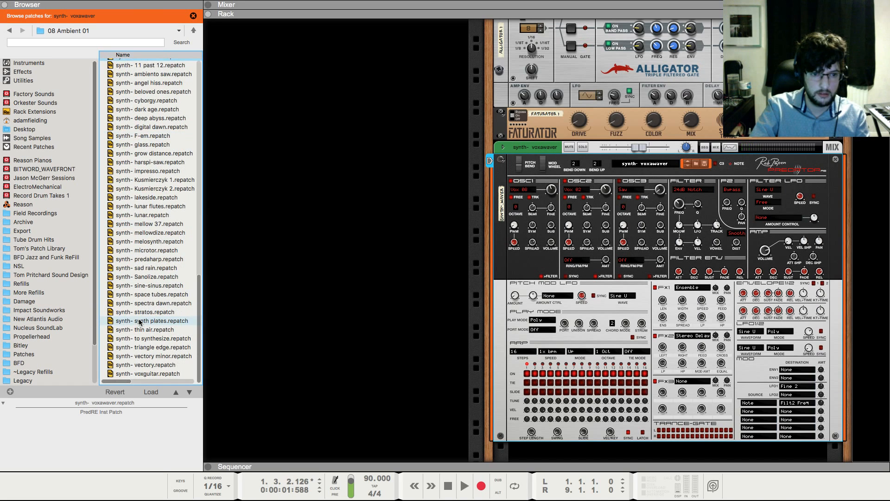
left_click_drag(146, 364, 459, 340)
left_click_drag(712, 312, 719, 313)
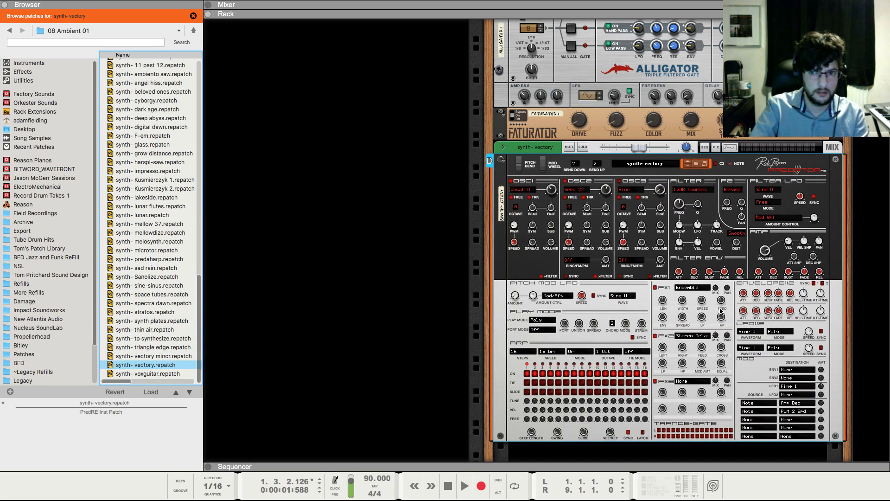
key("shift+Return")
key("space")
key("space")
Transpose all clips on the synth- vectory track by -12 semitones and close the tool window
key("F7")
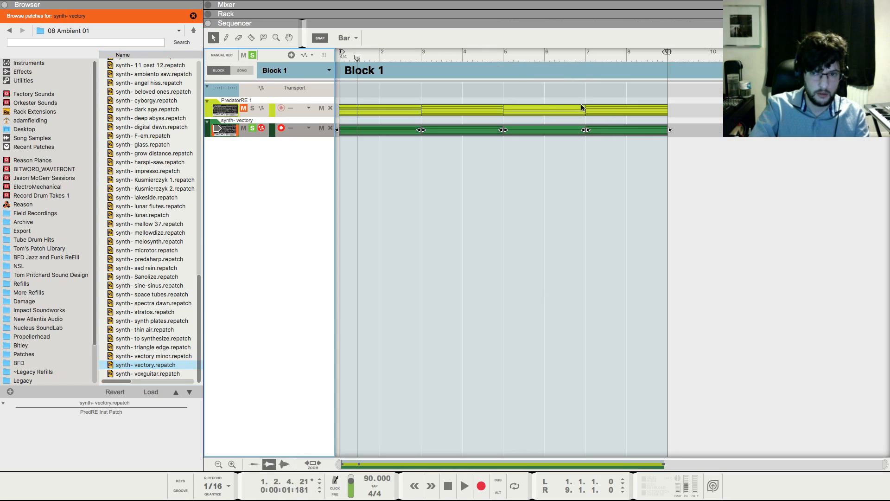
left_click(294, 133)
key("F8")
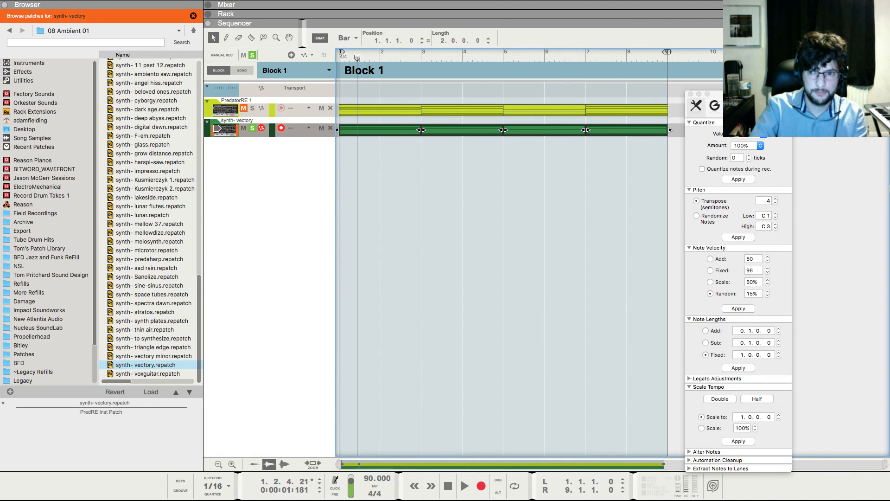
left_click(762, 204)
left_click(686, 44)
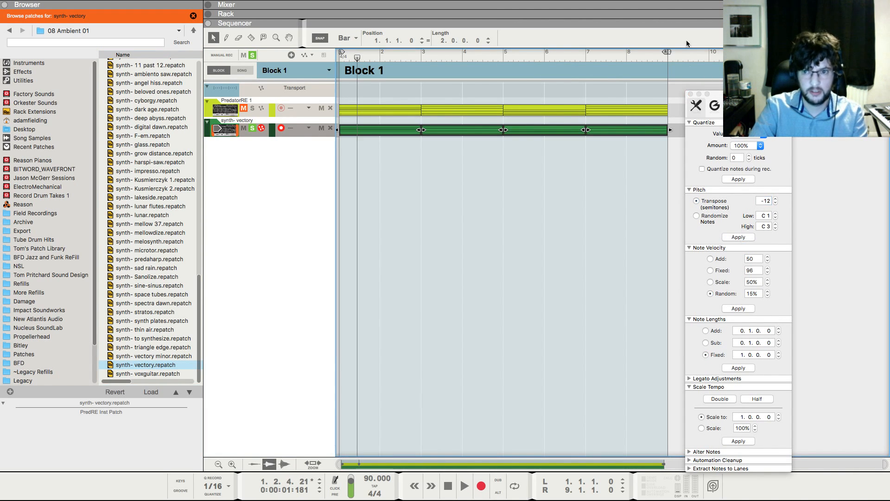
left_click(689, 94)
Add a kiloHearts Faturator effect after the synth- vectory PredatorRE in the rack
key("F6")
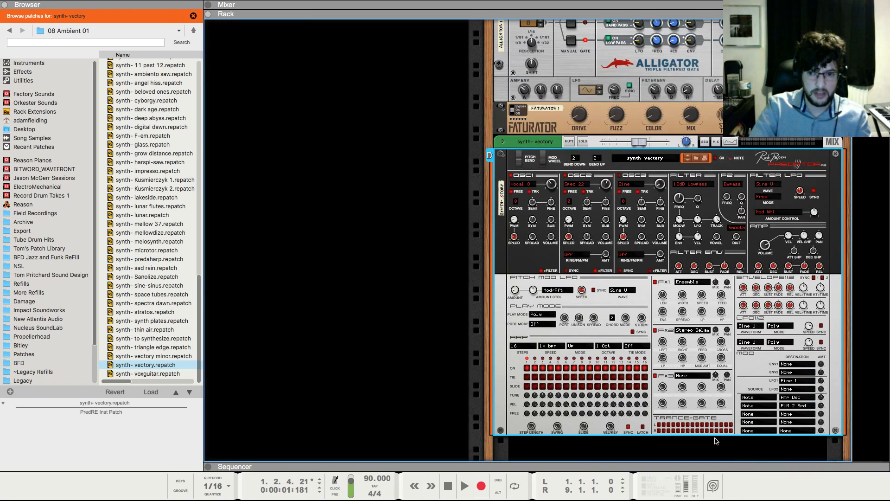
right_click(494, 393)
left_click(506, 361)
right_click(505, 361)
mouse_move(550, 329)
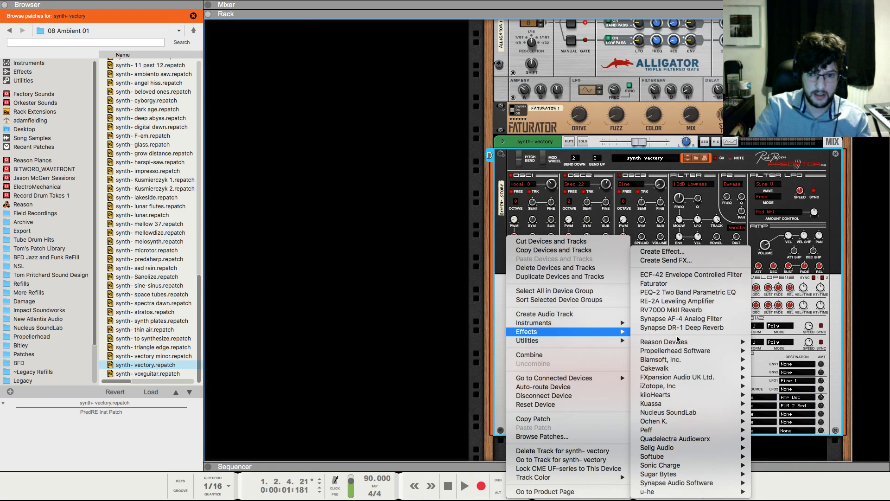
mouse_move(689, 394)
left_click(774, 404)
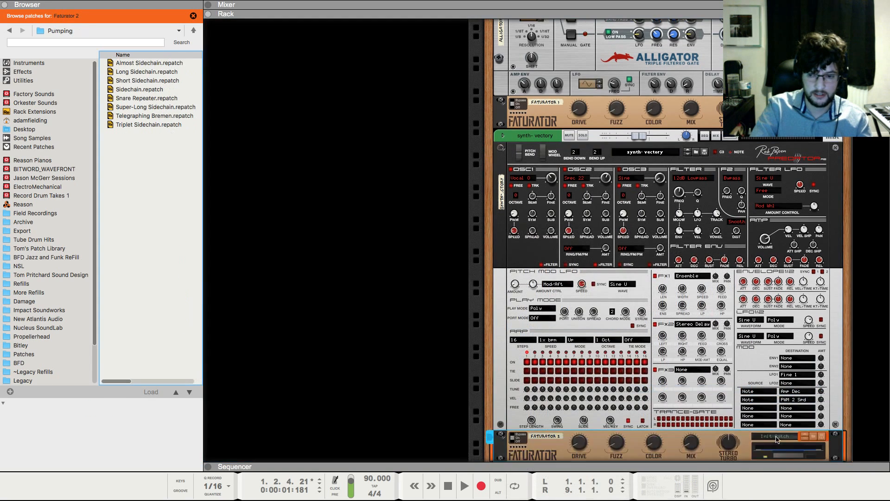
left_click(409, 337)
scroll(409, 337, "down", 3)
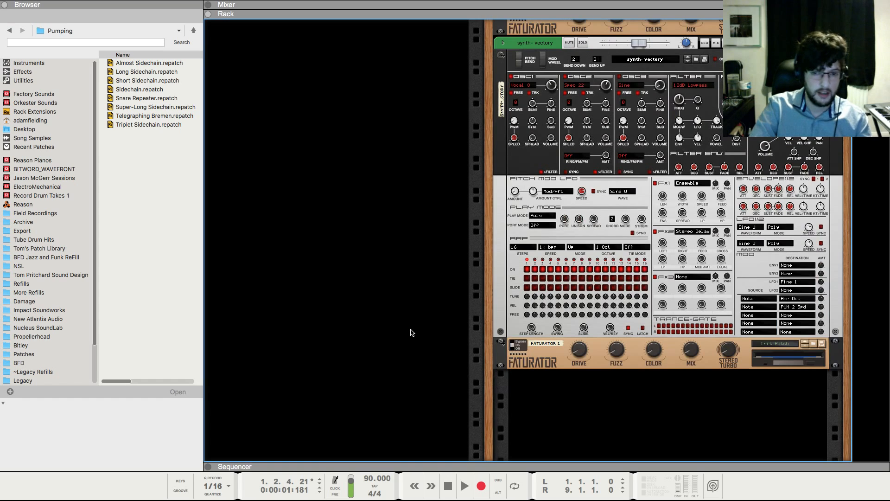
scroll(423, 346, "up", 1)
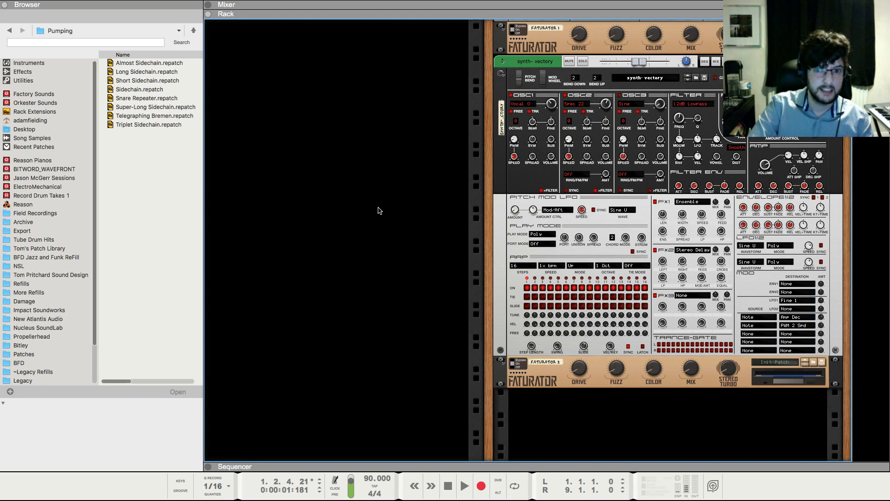
scroll(384, 227, "up", 2)
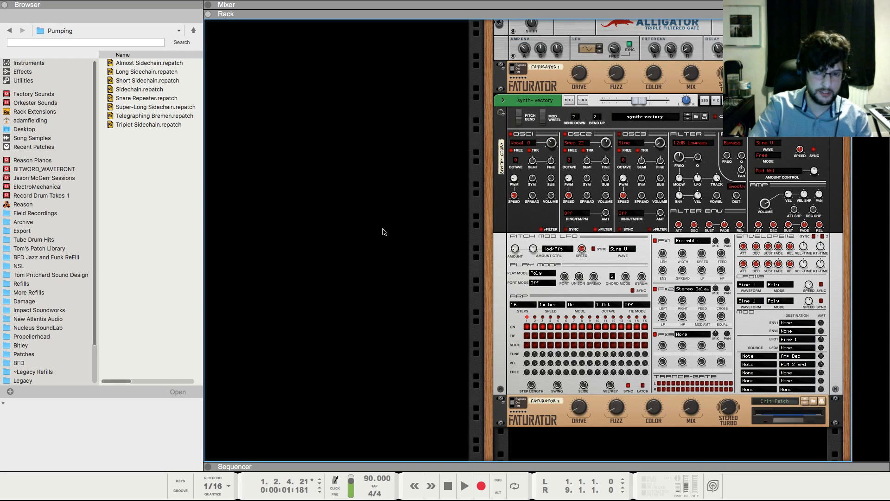
scroll(356, 253, "down", 1)
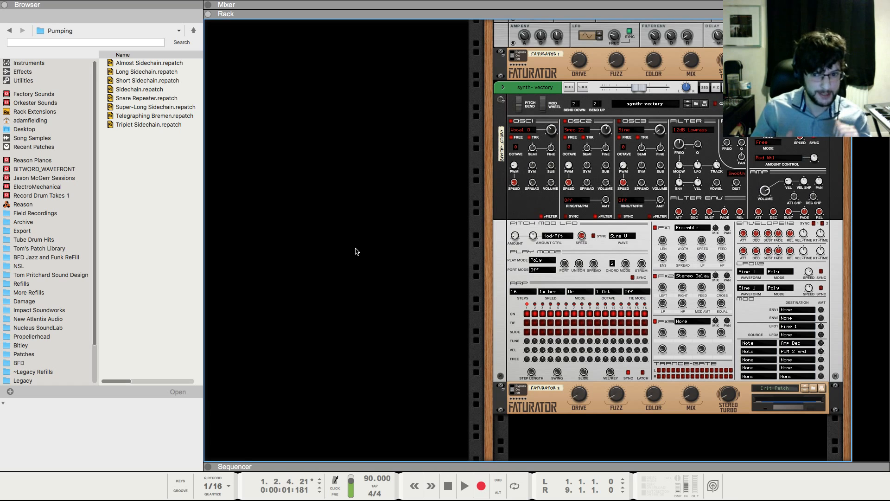
Turn off the solo and lower the synth- vectory channel fader slightly while the block plays
key("F7")
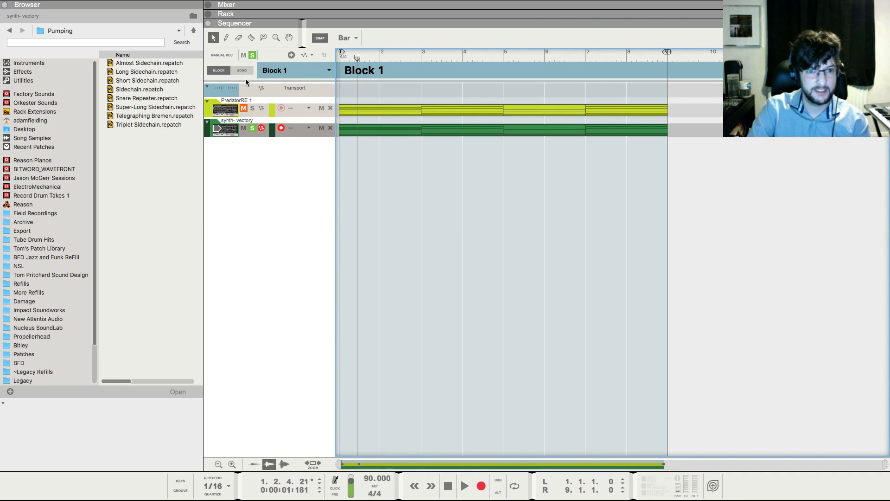
key("space")
key("F5")
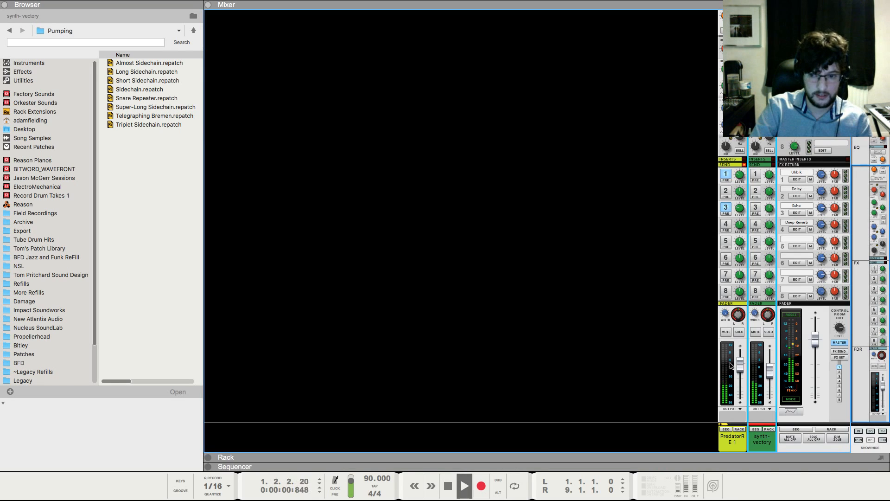
left_click_drag(757, 366, 757, 370)
key("F6")
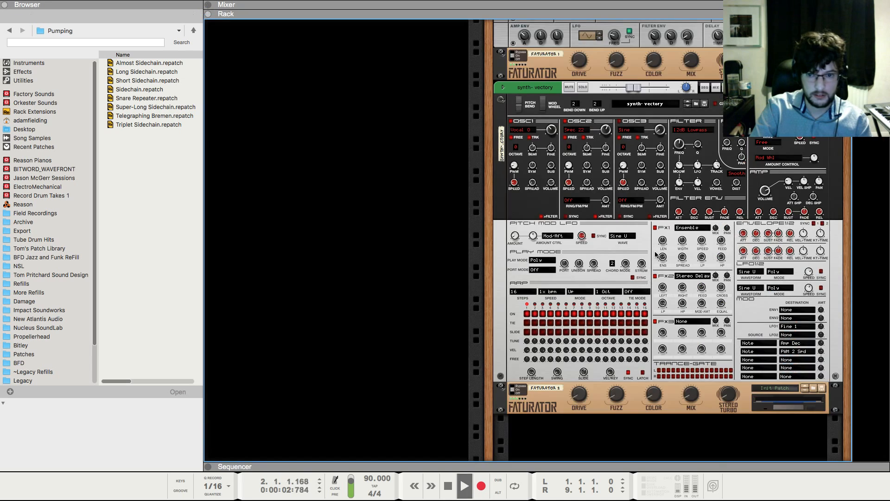
Set the synth- vectory channel's high-pass filter to about 238.7 Hz and stop playback
key("F5")
scroll(767, 271, "up", 5)
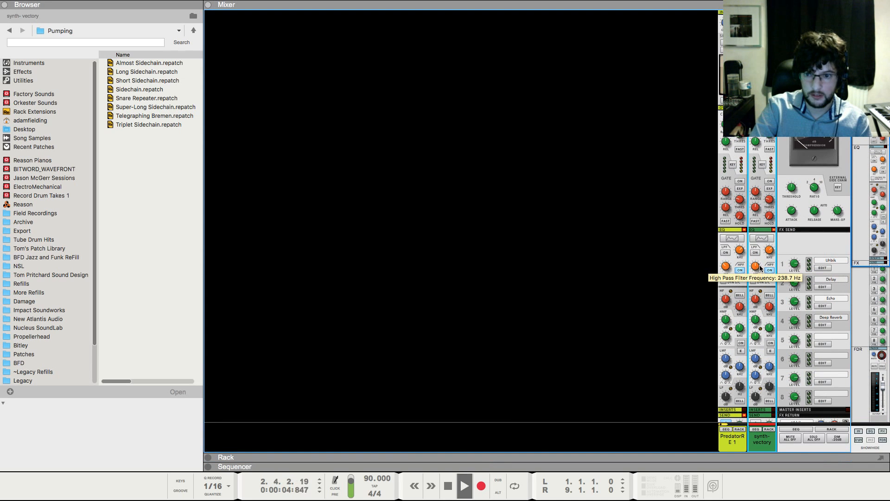
scroll(760, 264, "down", 5)
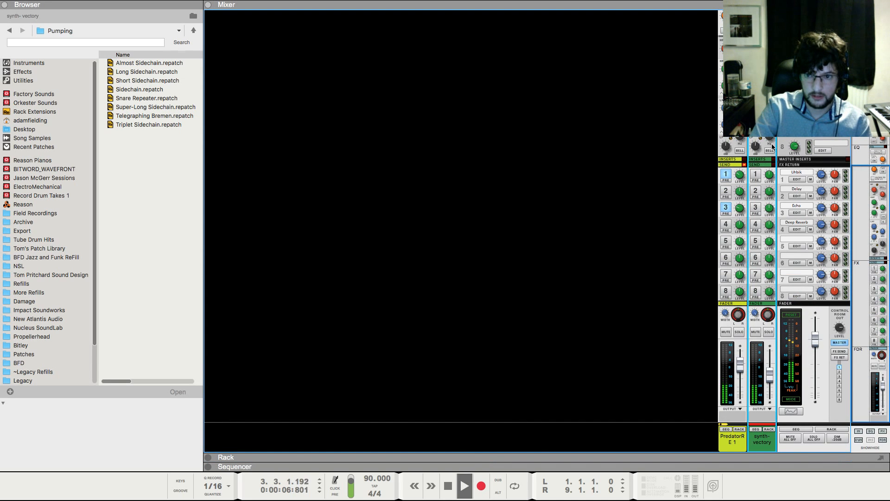
key("space")
Enable send 1 on the synth- vectory channel and set its level to about -10.85 dB while playing from bar 1
left_click(755, 175)
key("KP_0")
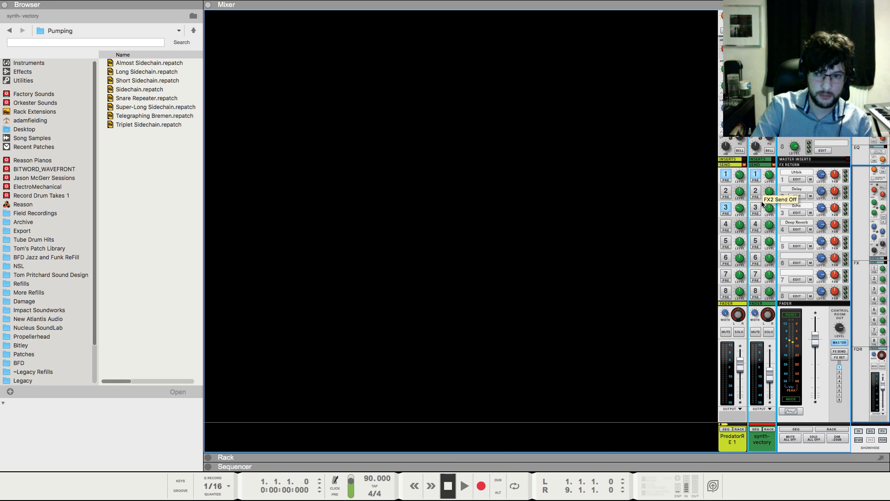
key("space")
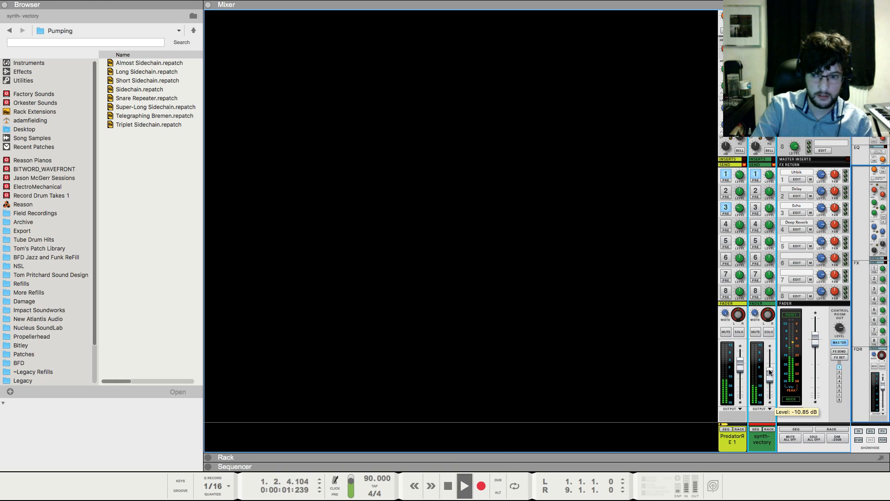
Listen to both PredatorRE layers together, select the synth- vectory device, and return the playhead to bar 1
key("F7")
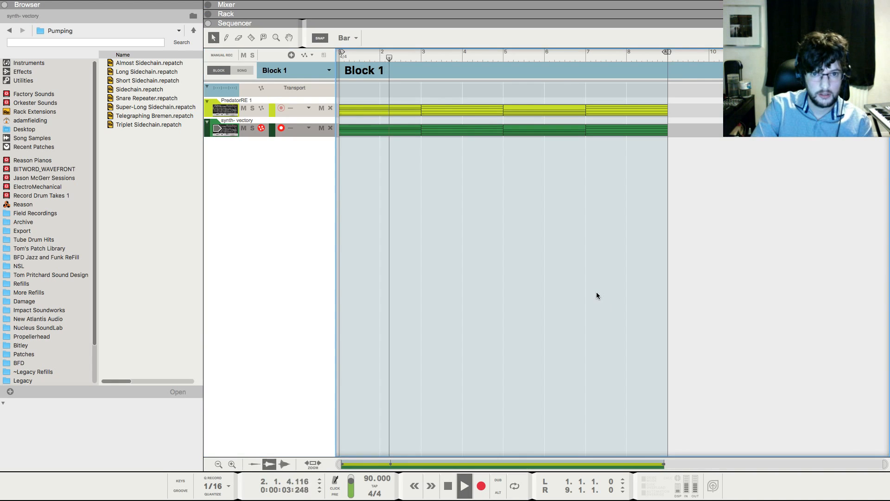
key("F6")
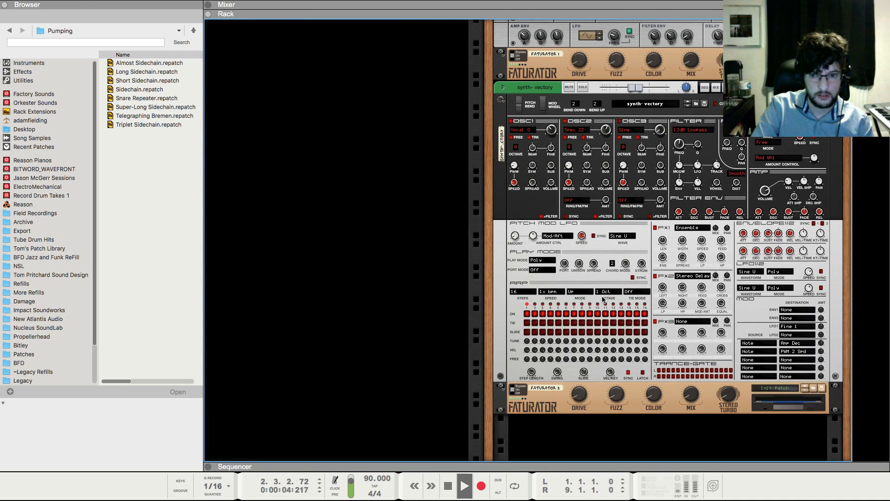
left_click(758, 212)
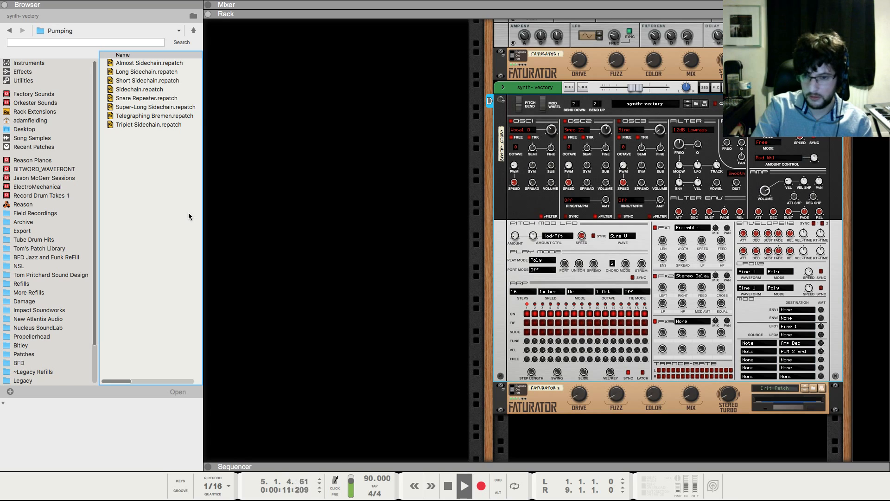
key("F7")
key("shift+Return")
key("shift+Return")
key("shift+Return")
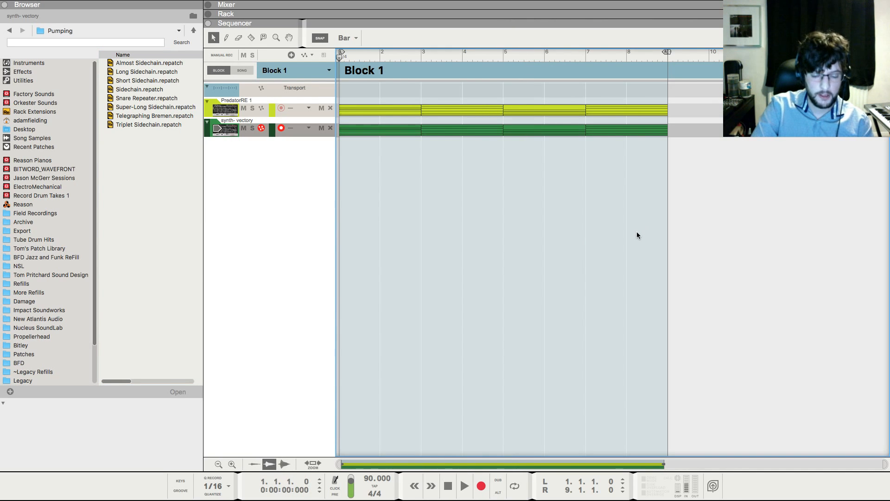
Create a Korg Polysix instrument at the end of the rack, below the synth- vectory Faturator
key("F6")
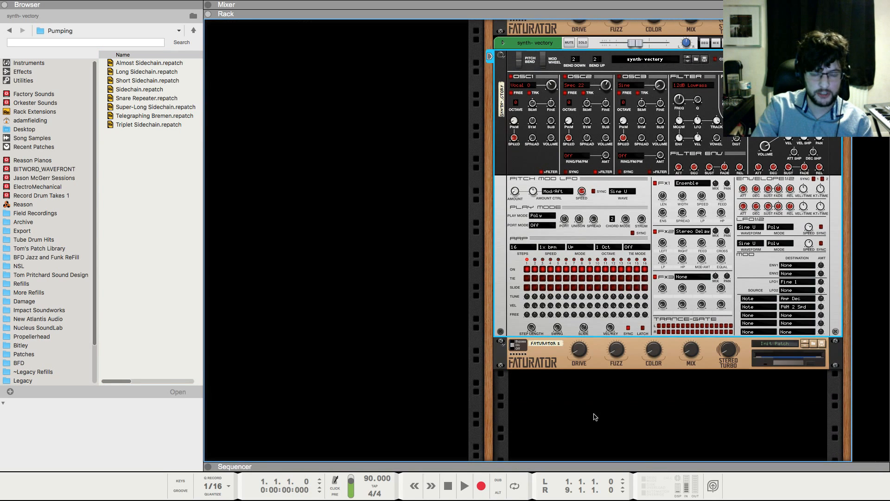
right_click(552, 395)
mouse_move(619, 454)
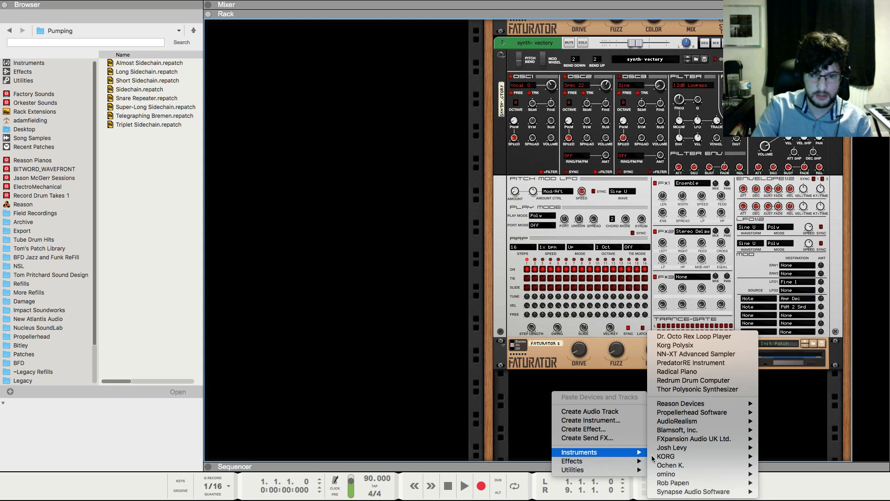
mouse_move(692, 456)
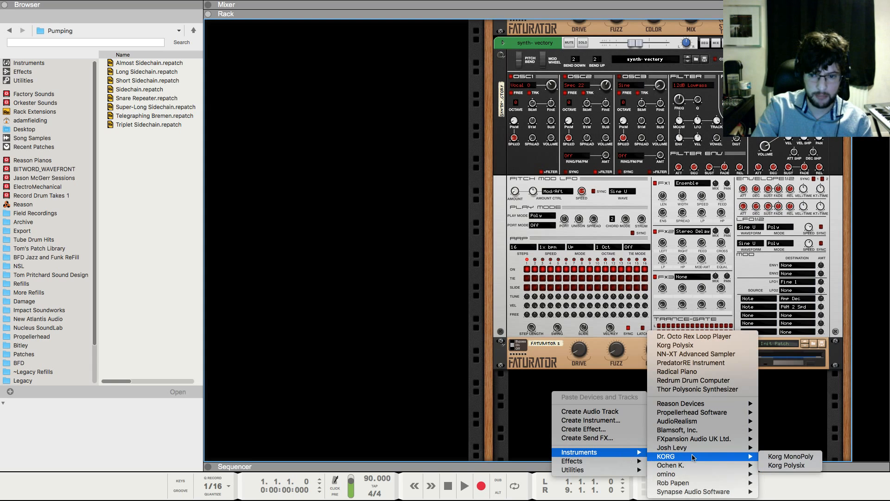
left_click(784, 466)
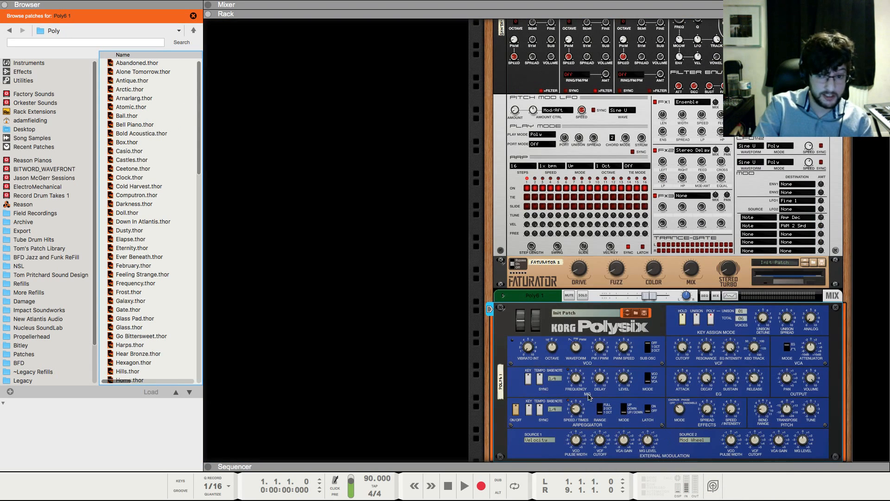
left_click(510, 350)
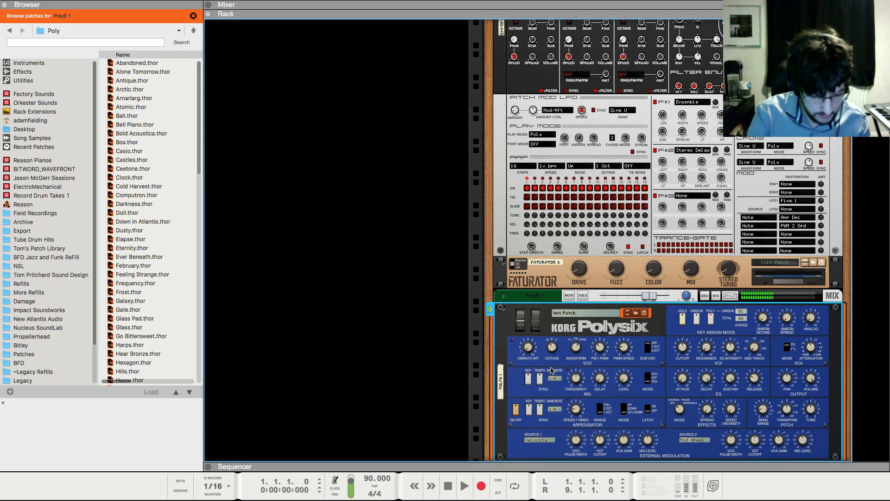
Lower the Poly6 1 mixer channel fader slightly and go back to the Polysix in the rack
scroll(551, 370, "up", 2)
key("F5")
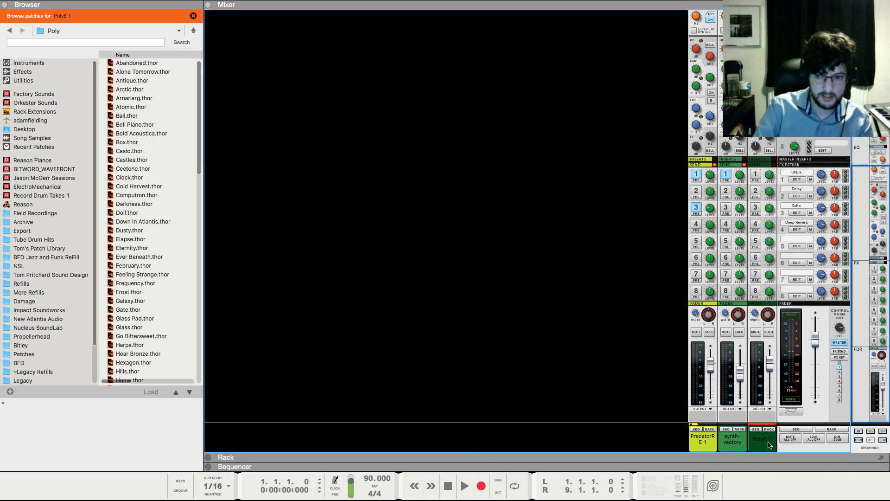
left_click_drag(770, 365, 769, 376)
key("F6")
scroll(694, 415, "down", 2)
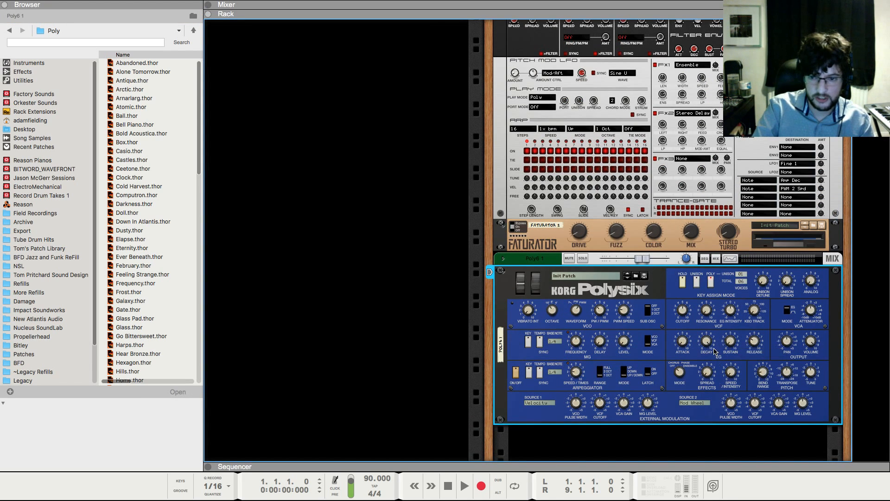
mouse_move(711, 344)
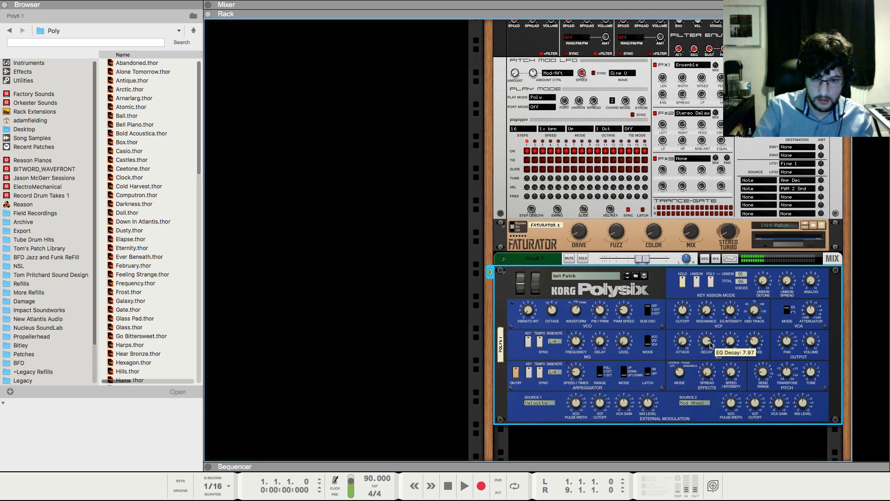
Create an eight-bar clip on the Poly6 1 track in Block 1 and open it for note editing
key("F7")
key("KP_0")
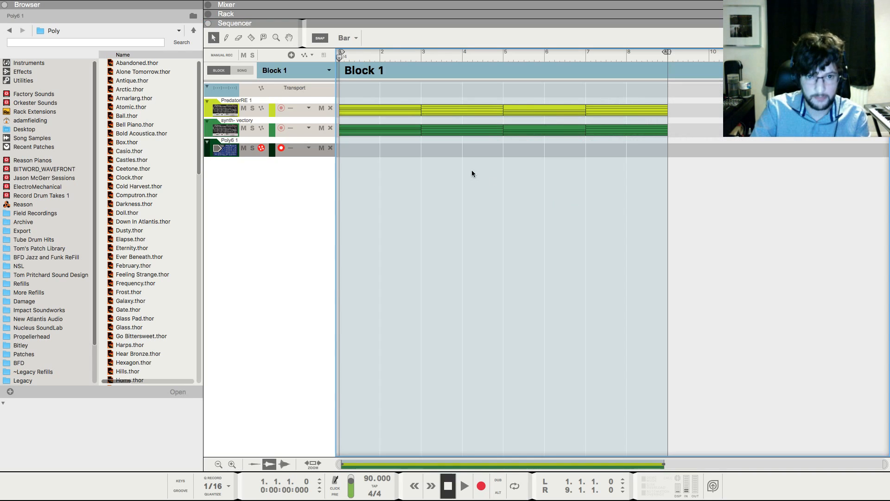
left_click_drag(356, 149, 648, 143)
double_click(644, 149)
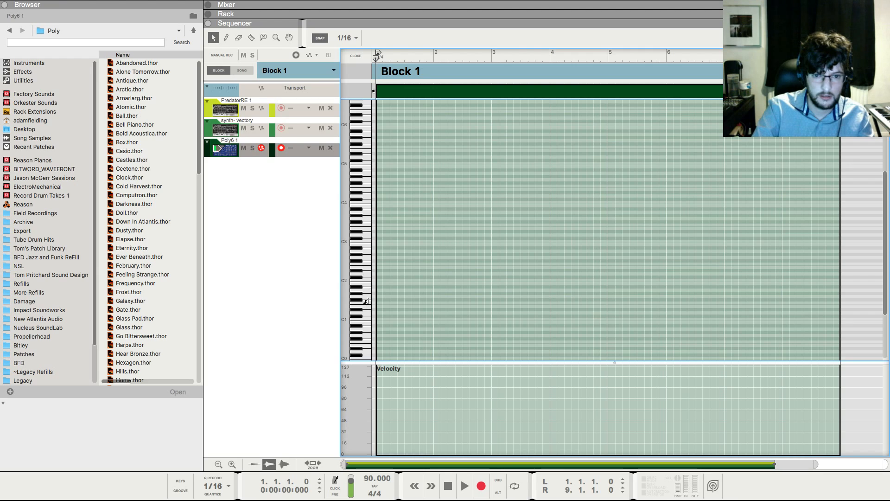
Draw a D2 note at bar 1, set the snap value to Bar, and extend the note to two bars
left_click_drag(377, 273, 436, 268)
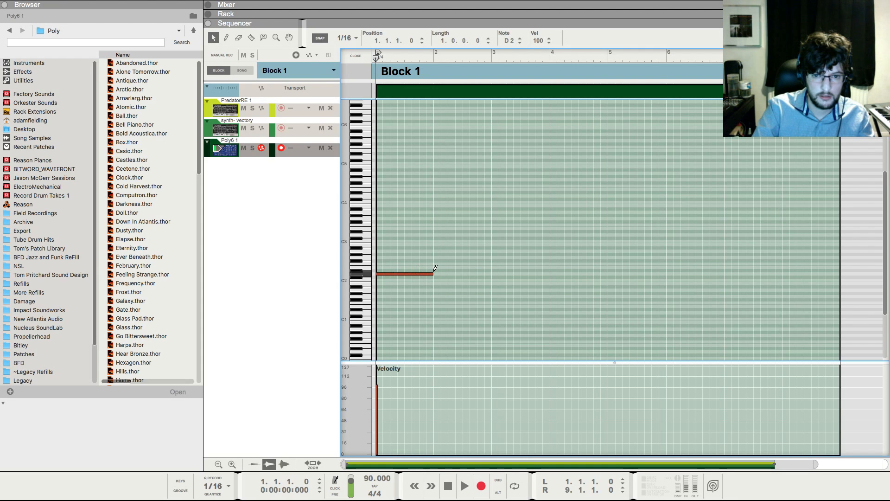
left_click(347, 38)
left_click(348, 33)
left_click_drag(453, 233, 413, 313)
left_click_drag(434, 274, 504, 317)
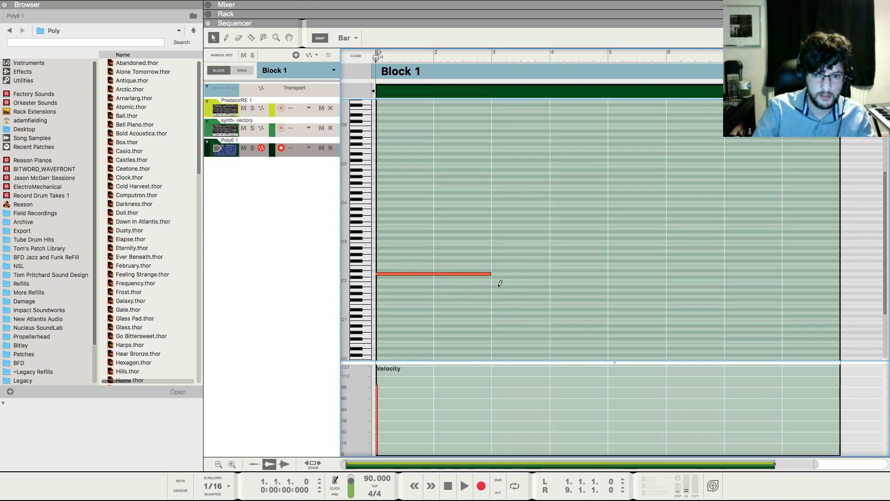
Draw three more two-bar notes: A#1 at bar 3, G1 at bar 5 and A#1 at bar 7
left_click_drag(503, 286, 562, 285)
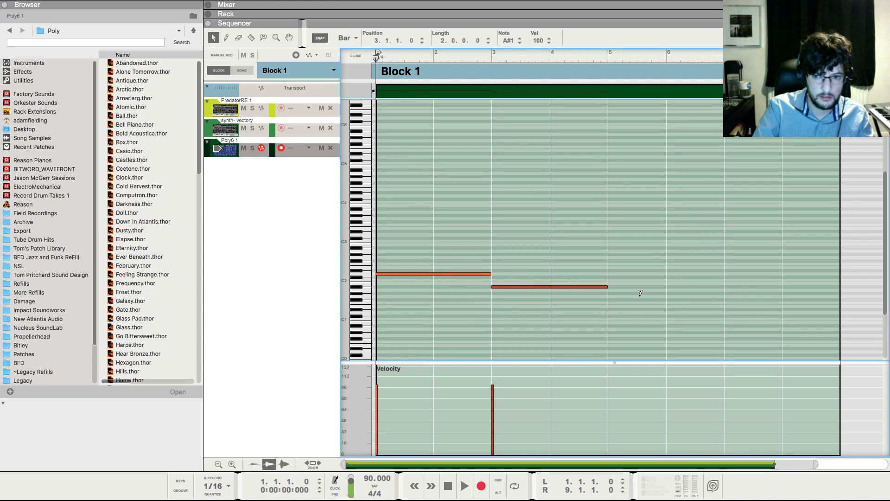
left_click_drag(638, 295, 687, 293)
left_click_drag(765, 286, 806, 286)
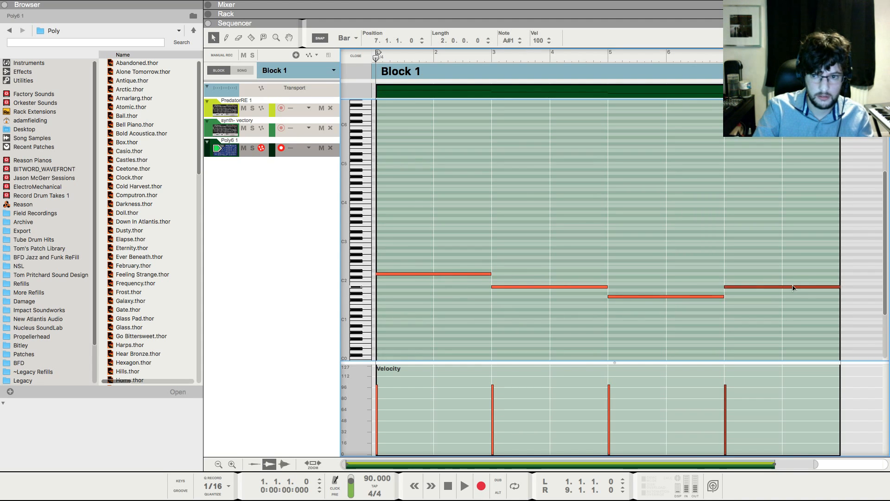
Play the block from bar 1 and fine-tune the Poly6 1 channel fader against the two PredatorRE layers
key("space")
key("F6")
key("F5")
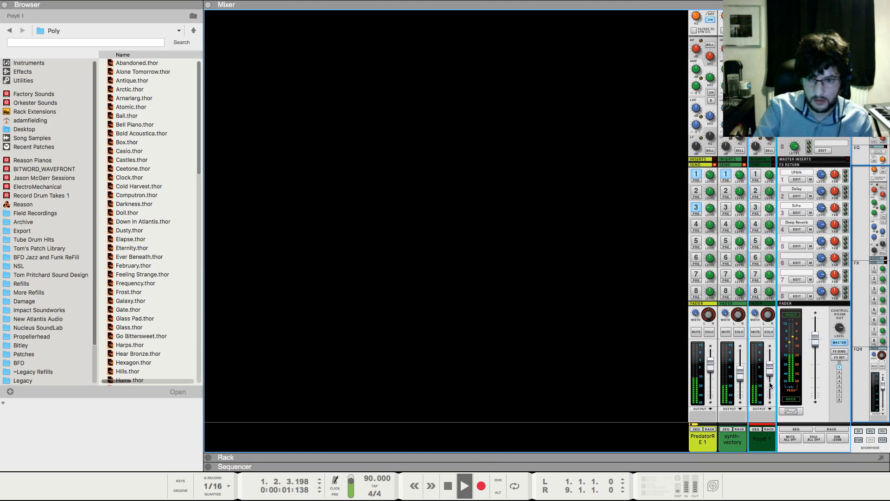
key("F7")
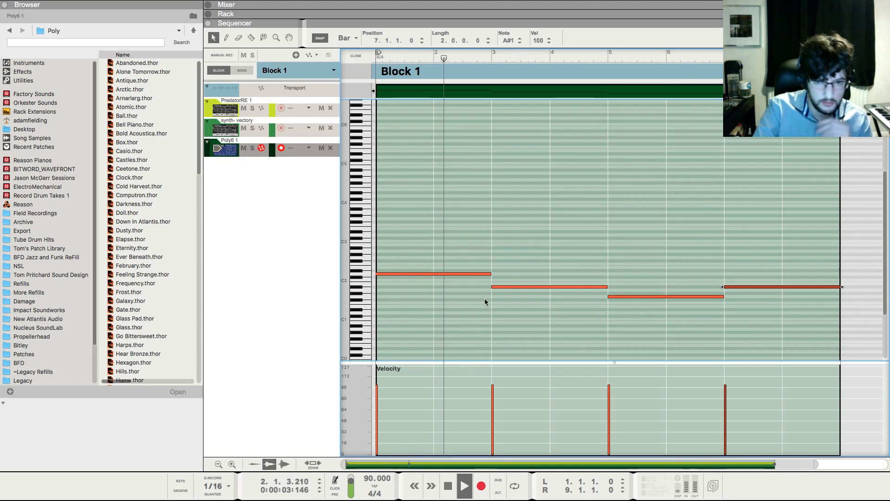
key("F6")
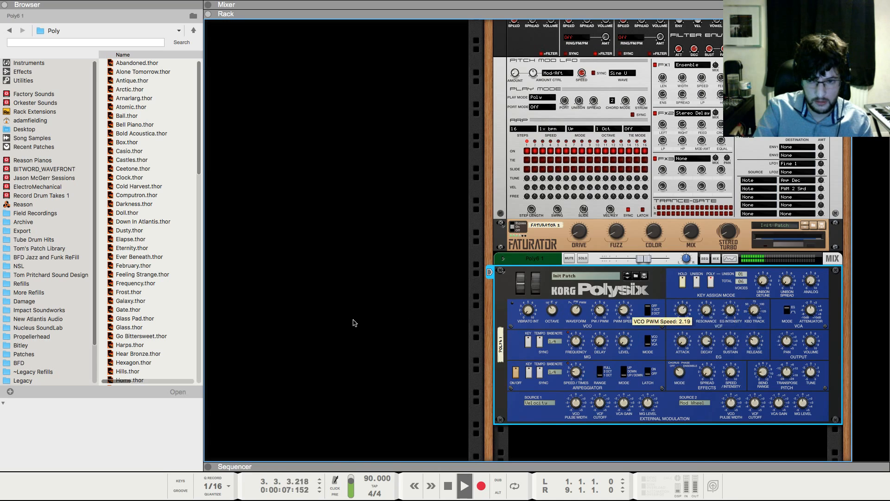
key("F7")
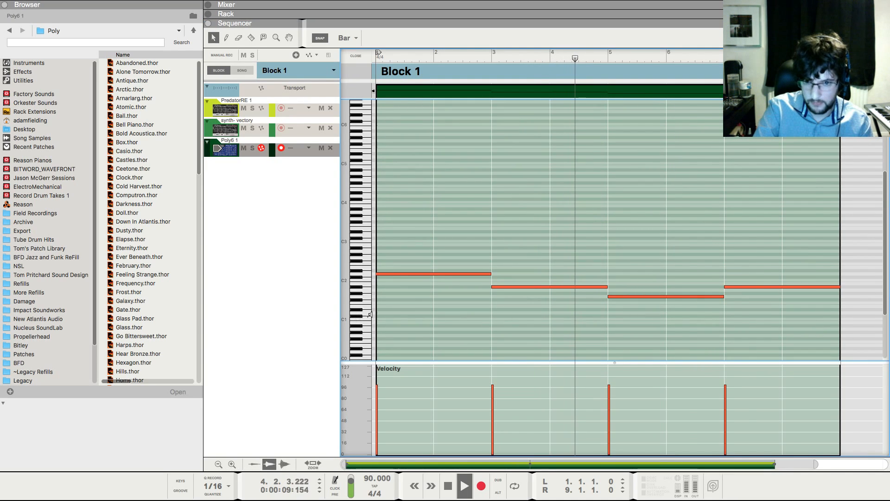
key("F5")
left_click(773, 369)
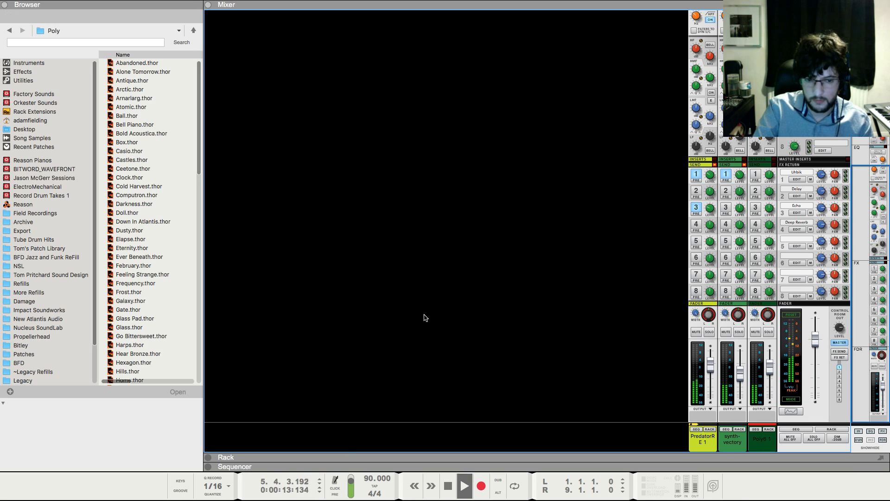
Stop playback, return the playhead to bar 1, and close the Poly6 1 note editor
key("F7")
key("shift+Return")
left_click(361, 59)
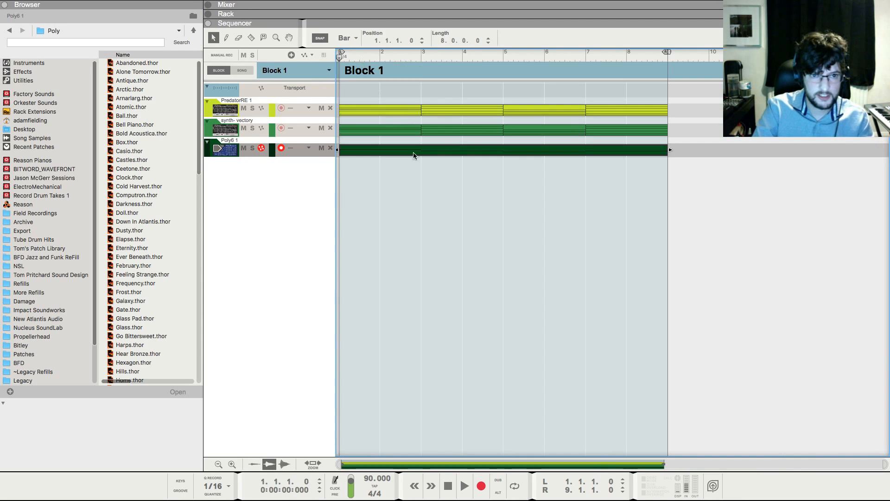
Deselect the Poly6 1 clip, look at the song arrangement, and return to Block 1
left_click(507, 280)
left_click(268, 242)
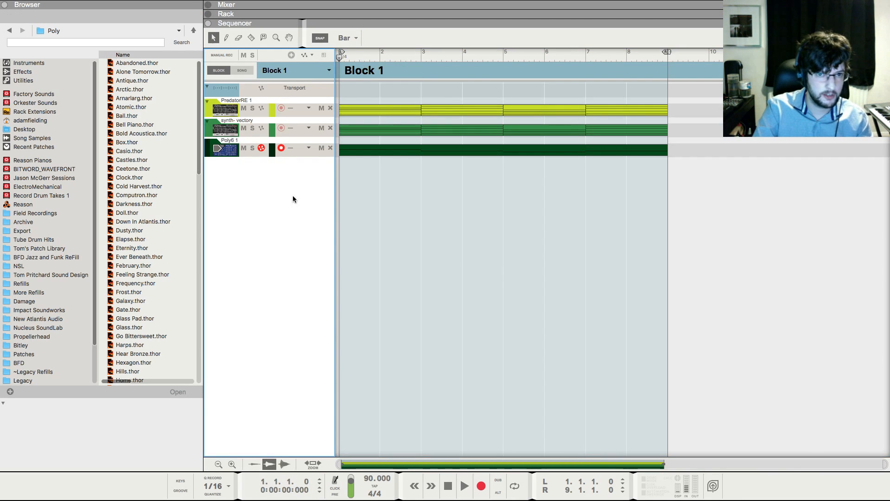
left_click(242, 70)
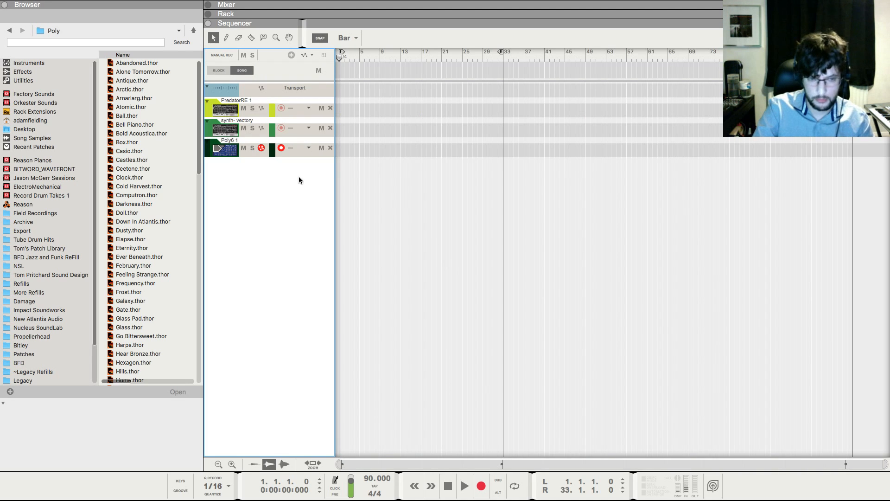
left_click(219, 71)
Create a Redrum Drum Computer below the Polysix and browse the Tube Drum Hits folder for its channel 1 sample
key("F6")
scroll(588, 413, "down", 2)
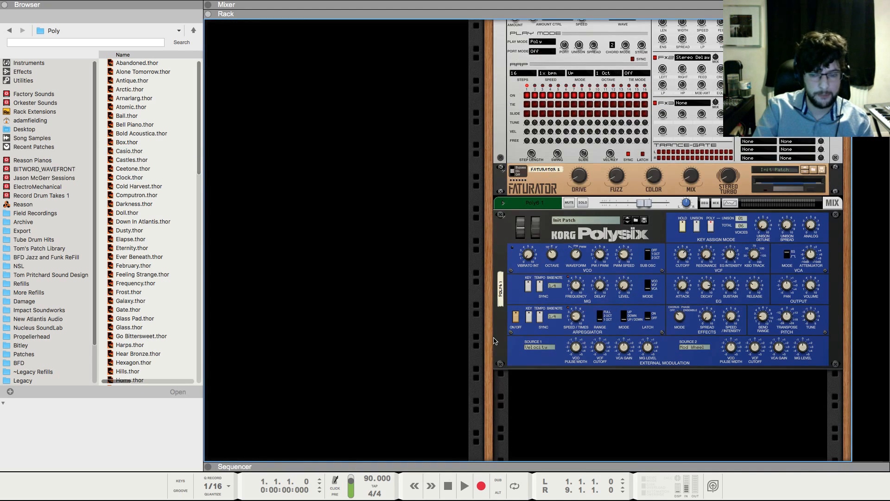
right_click(589, 413)
mouse_move(631, 473)
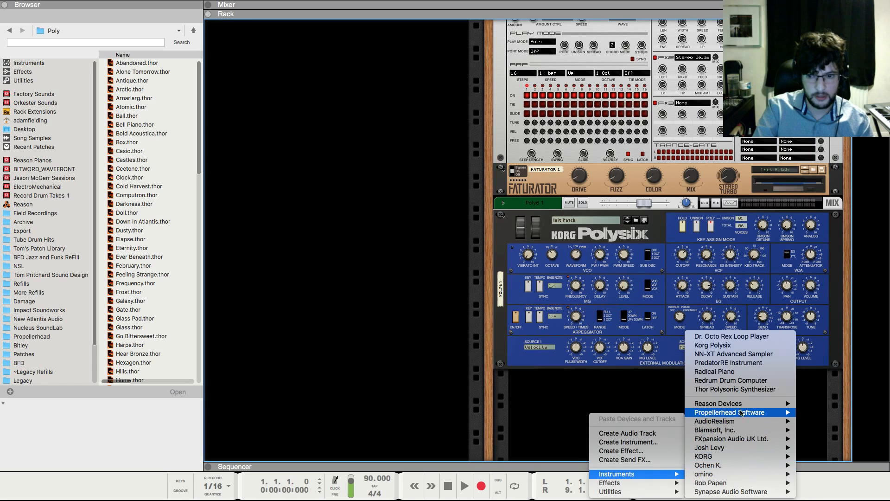
mouse_move(735, 404)
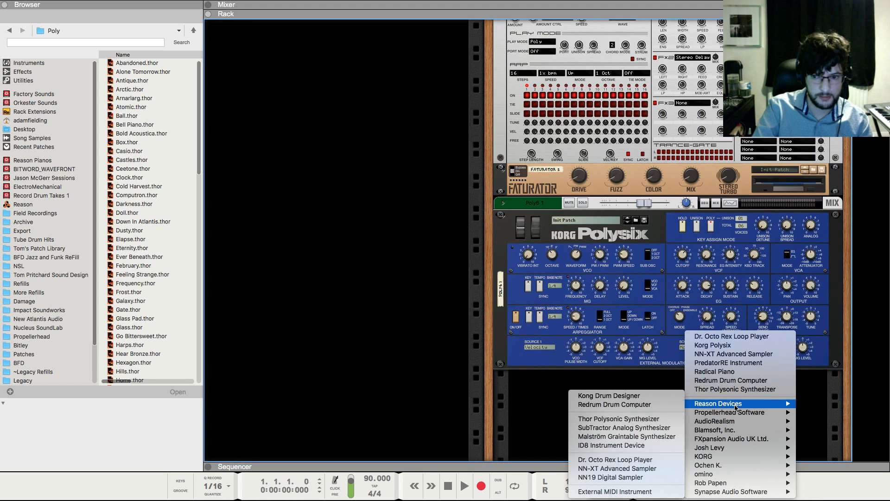
left_click(631, 407)
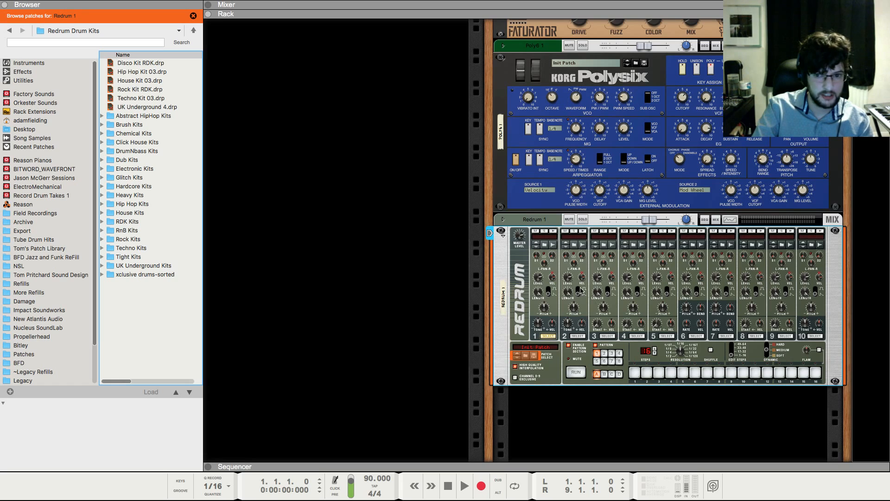
left_click(546, 247)
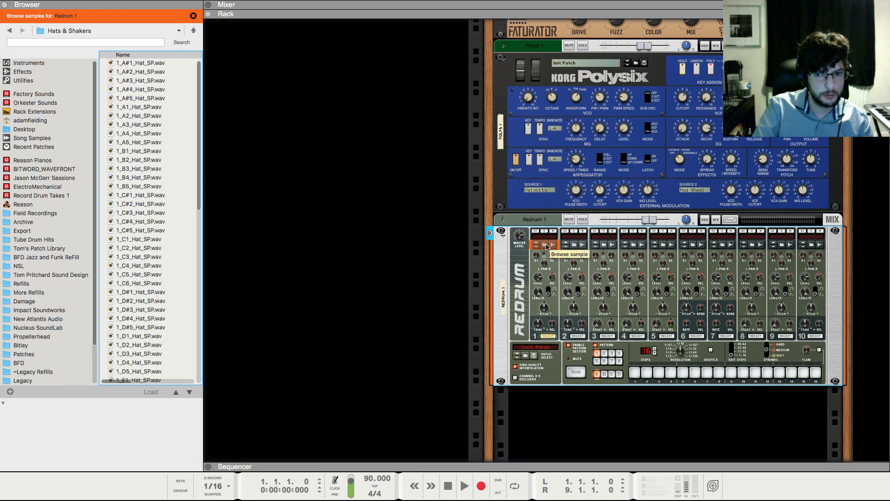
left_click(29, 241)
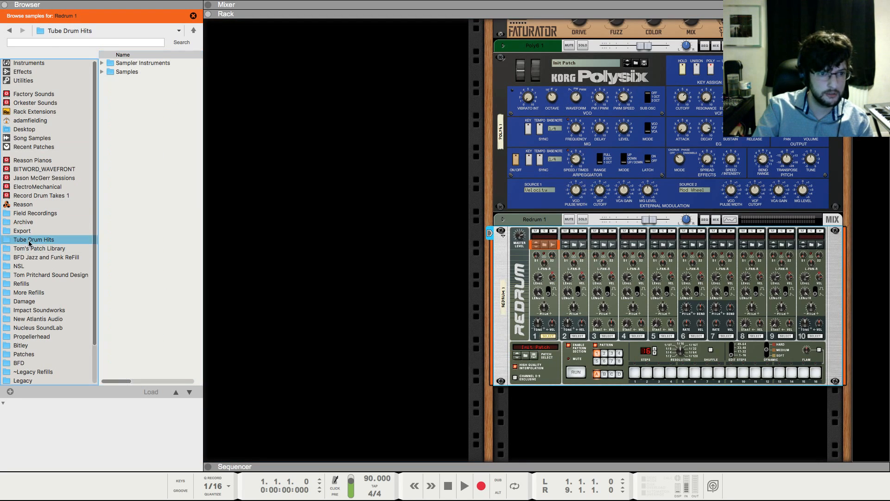
Lower the Redrum 1 mixer channel fader and go back to the rack
key("F5")
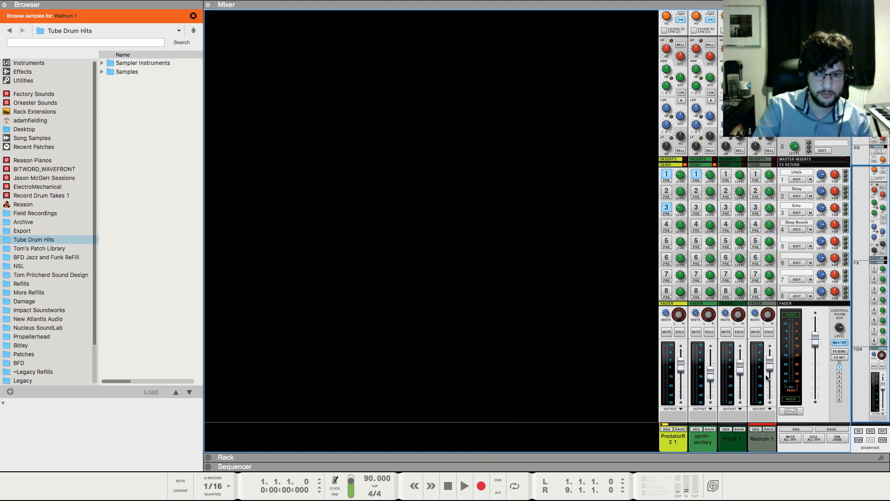
left_click_drag(770, 369, 771, 374)
key("F7")
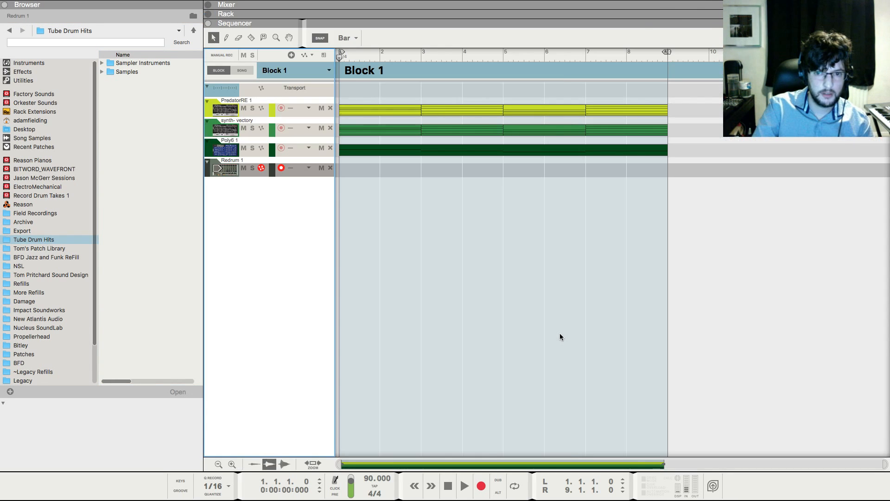
key("F6")
Audition kicks in the Tube Drum Hits samples and load 1_A#3_Kick_SP.wav into Redrum channel 1
left_click(424, 335)
left_click(147, 137)
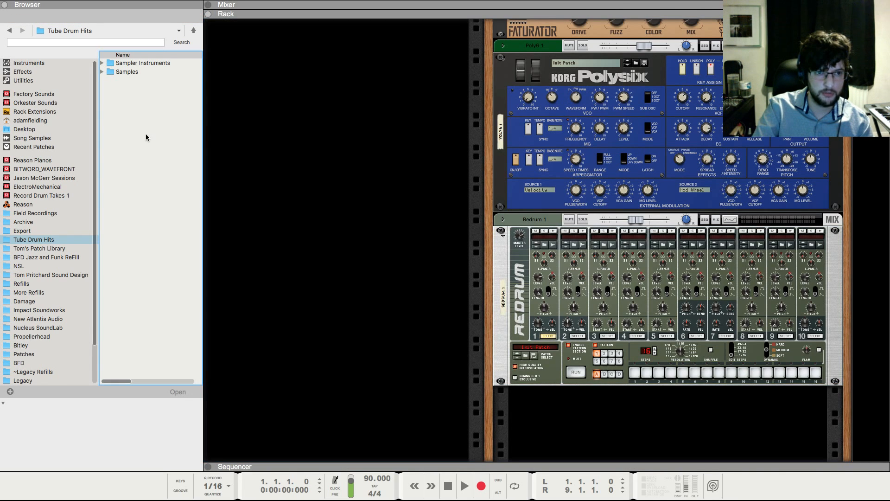
double_click(174, 72)
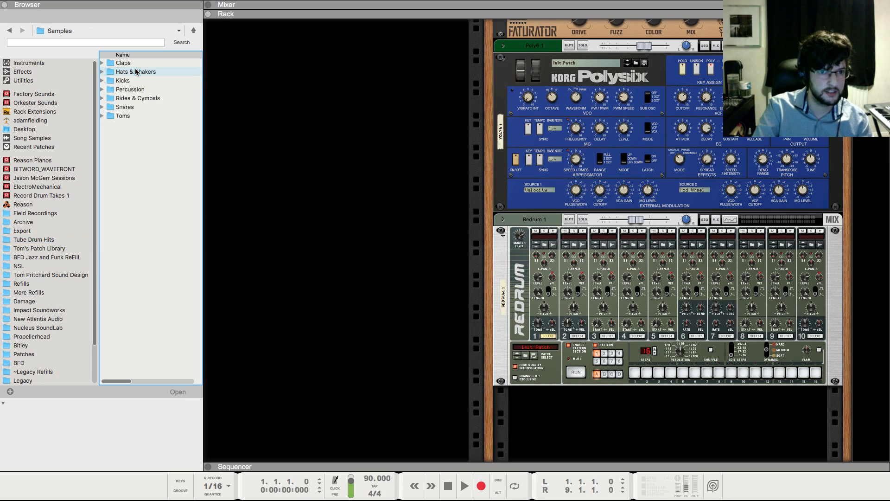
double_click(134, 80)
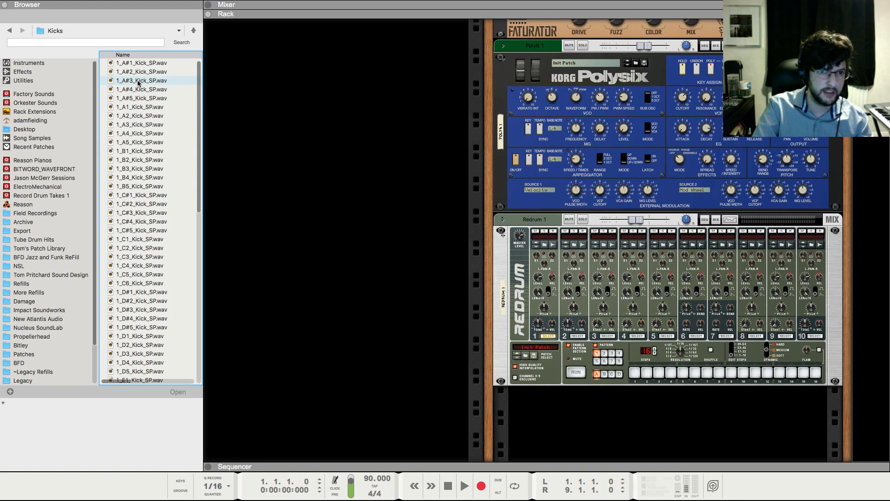
left_click(138, 81)
left_click(140, 90)
left_click(139, 81)
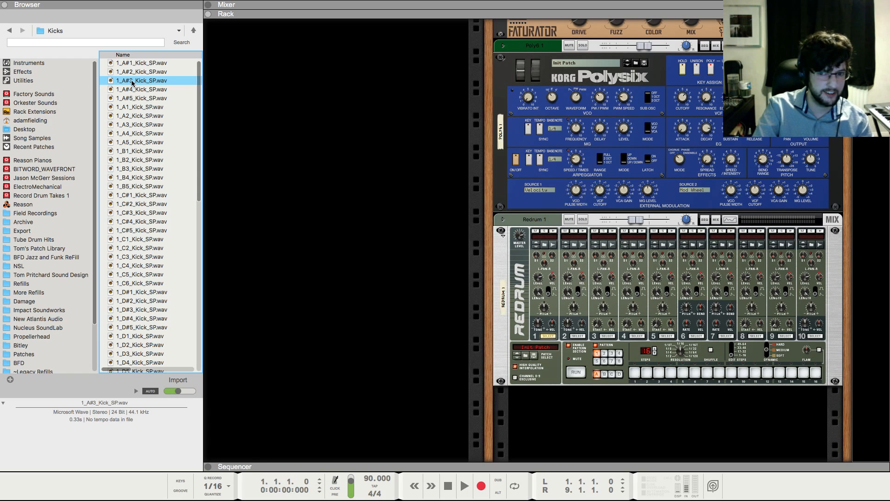
left_click_drag(132, 82, 535, 298)
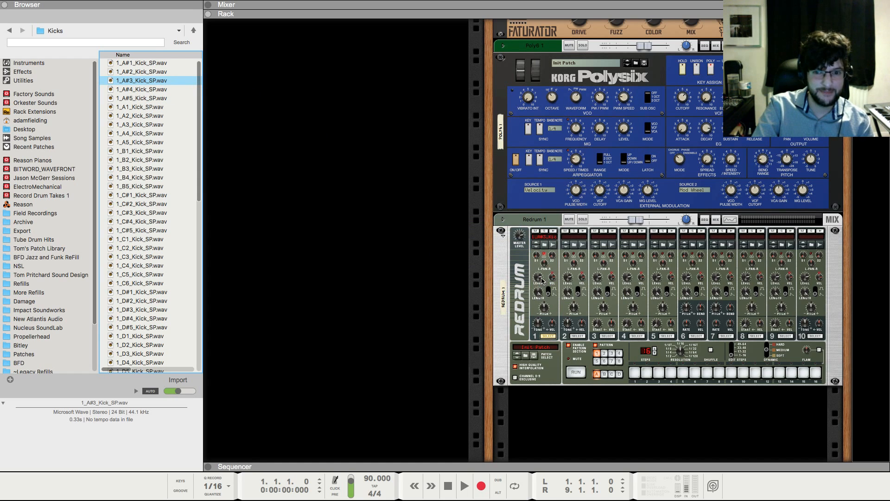
Program and run a Redrum kick pattern on steps 1, 5, 9 and 13, and raise the Redrum 1 mixer fader to about -8.29 dB
left_click(542, 279)
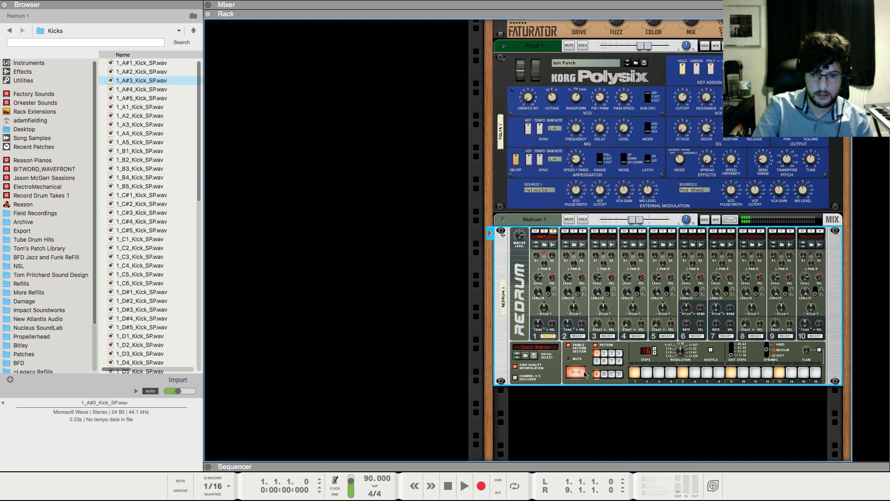
key("F5")
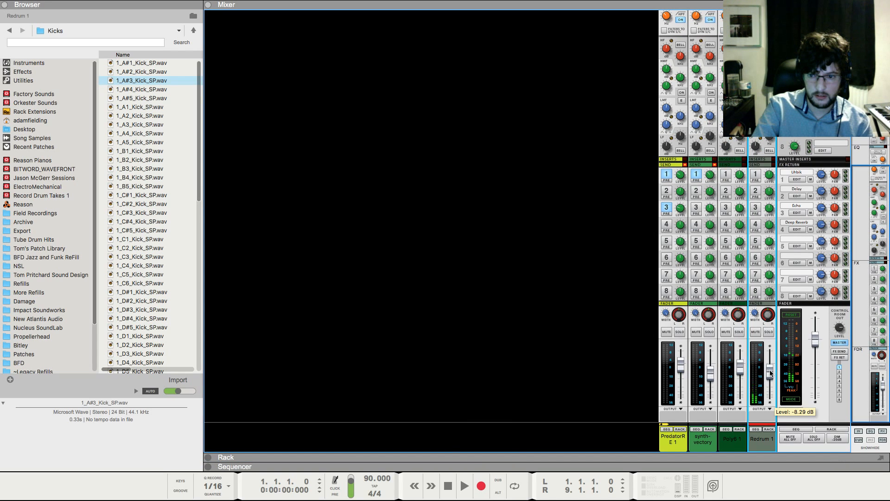
key("F7")
key("F6")
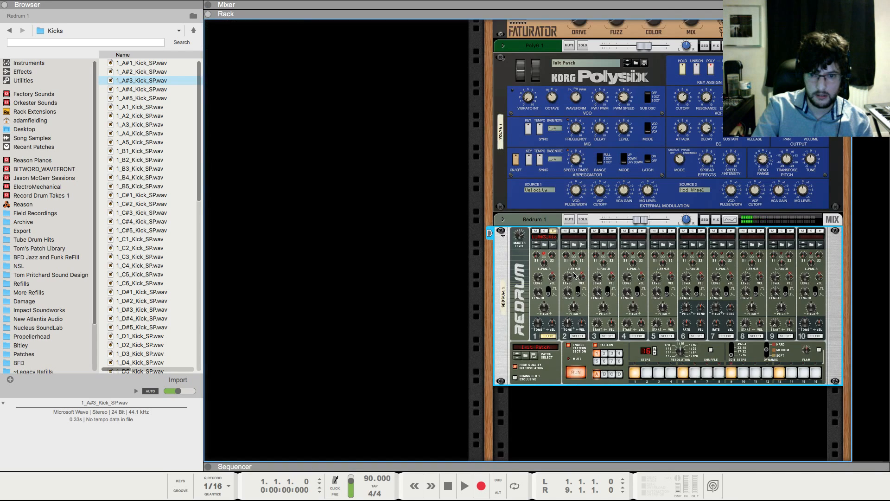
Adjust the kick channel's length, stop playback and clear all kick steps from the Redrum pattern
left_click_drag(539, 300, 540, 313)
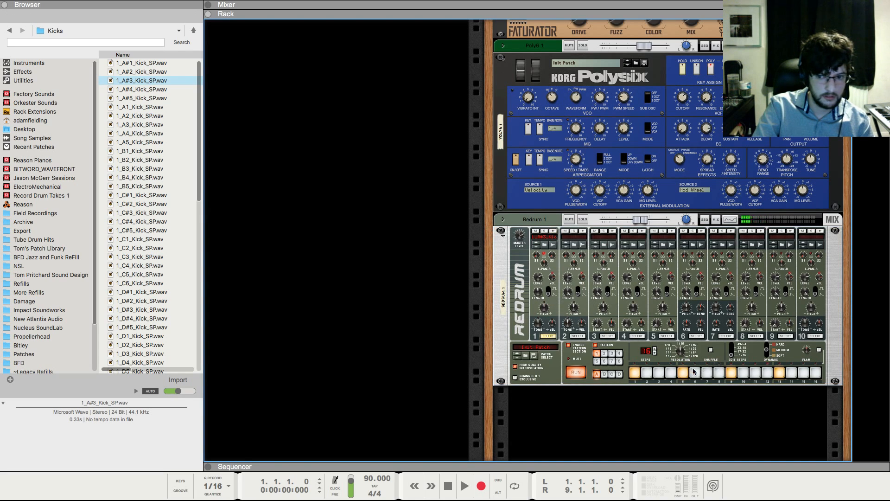
key("space")
left_click_drag(683, 372, 814, 373)
key("space")
left_click(635, 376)
key("shift+Return")
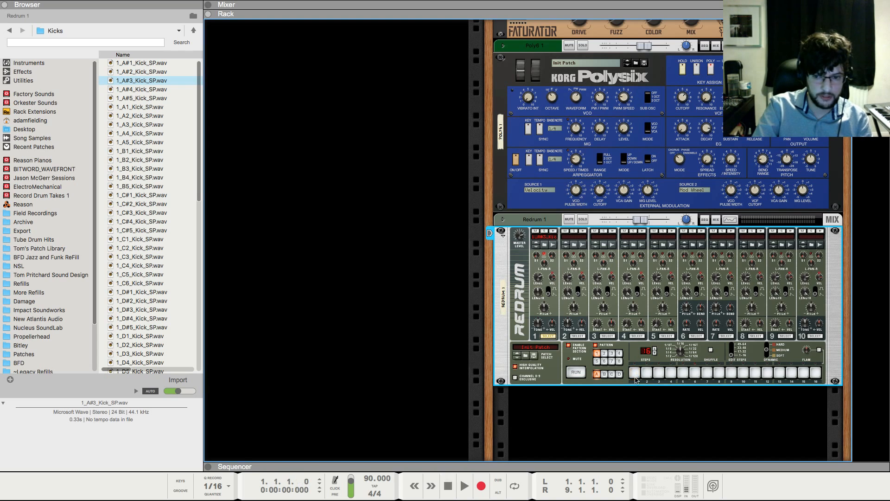
Audition snares in the Tube Drum Hits samples and load 1_G1_Snare_SP.wav into Redrum channel 2
left_click(561, 245)
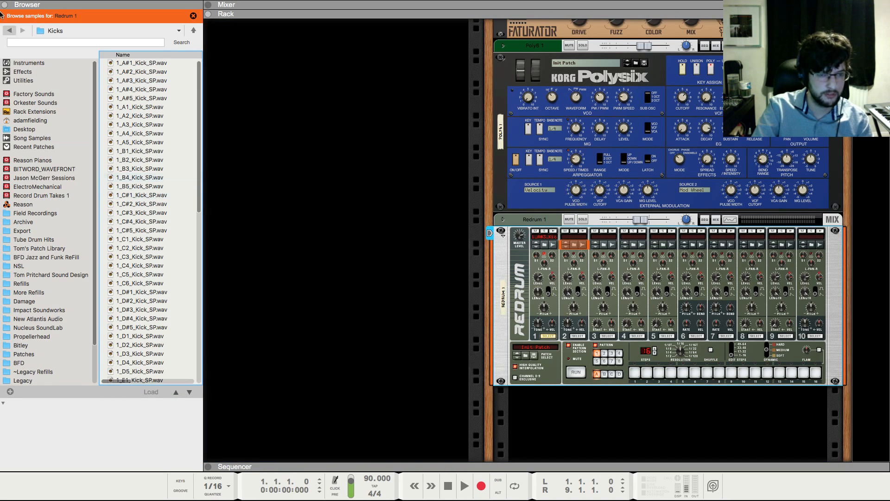
left_click(10, 31)
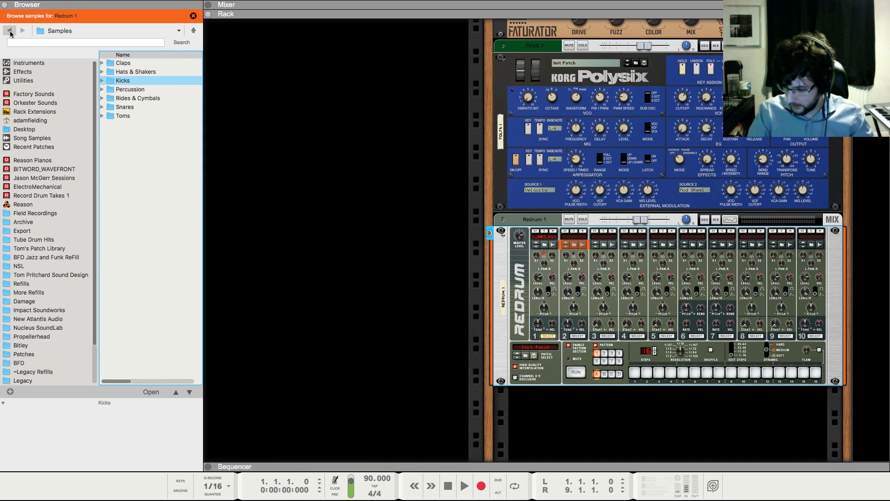
double_click(143, 106)
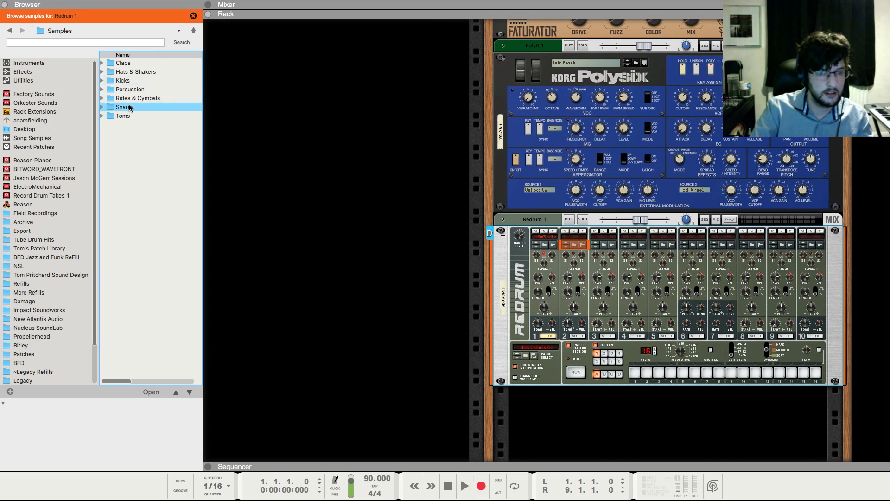
left_click(144, 186)
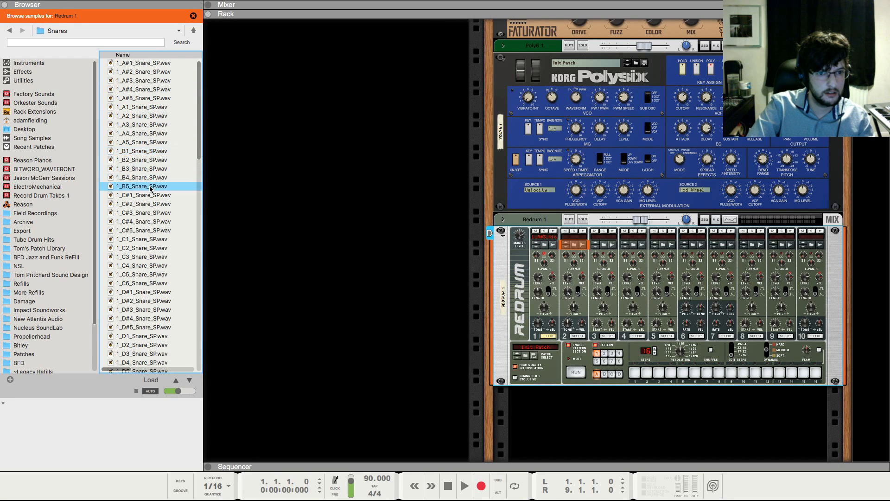
left_click(151, 265)
scroll(152, 265, "down", 5)
left_click(148, 290)
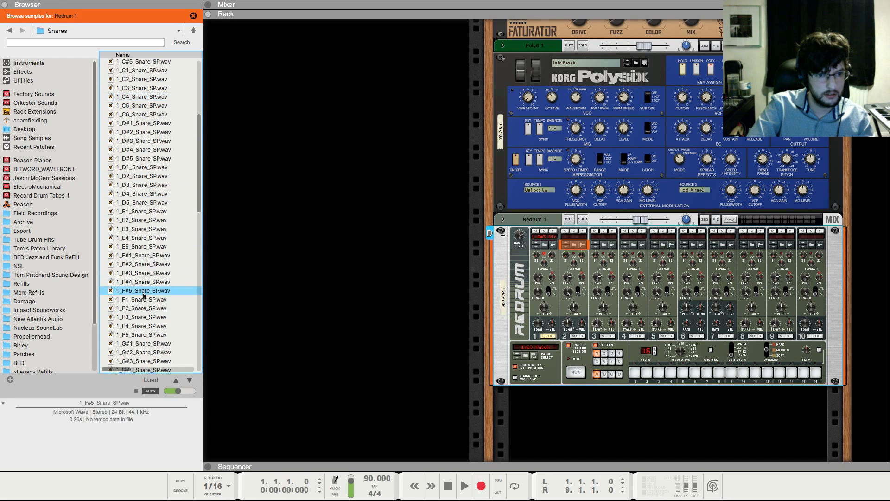
left_click(148, 353)
scroll(147, 352, "down", 3)
left_click(139, 328)
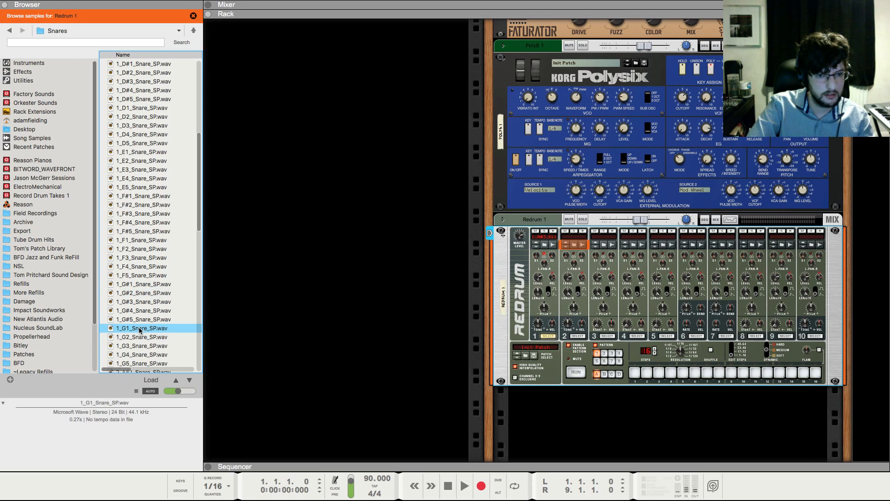
left_click_drag(139, 328, 583, 278)
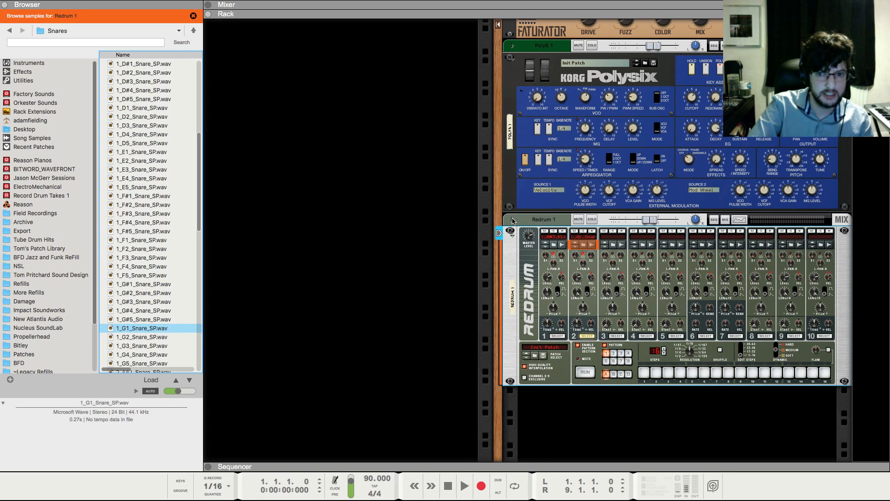
Load Audiomatic Drums.cmb as the insert effect on Redrum 1's mix channel and show the insert devices
left_click(512, 221)
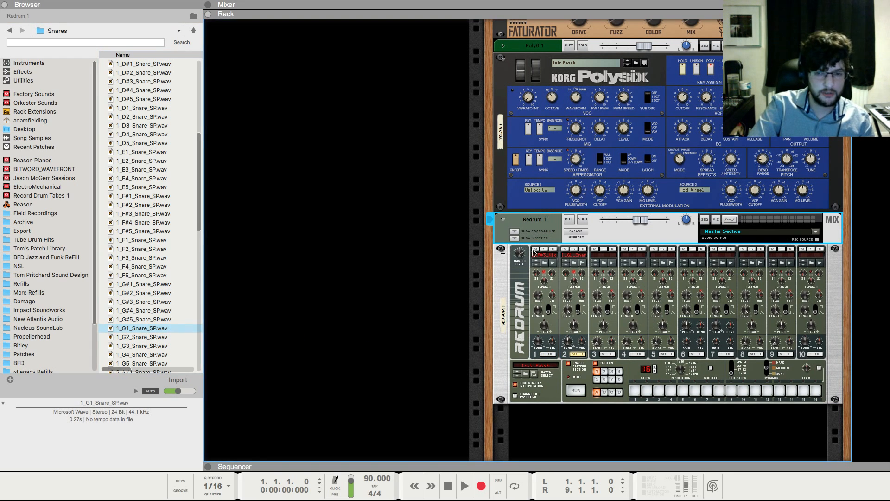
left_click(514, 231)
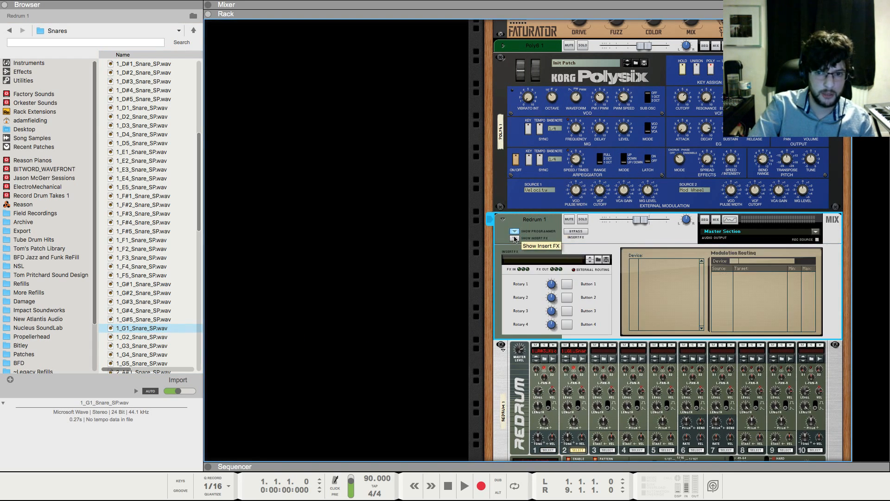
left_click(597, 261)
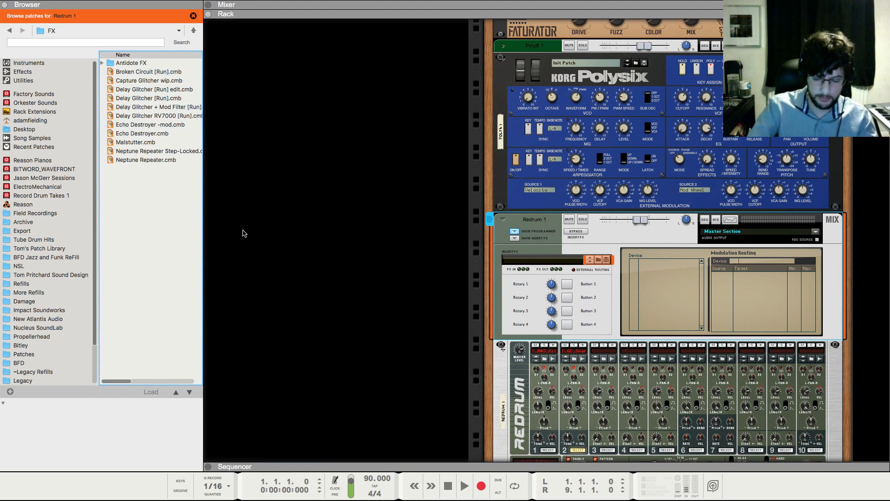
key("Left")
left_click_drag(119, 76, 516, 240)
left_click(515, 239)
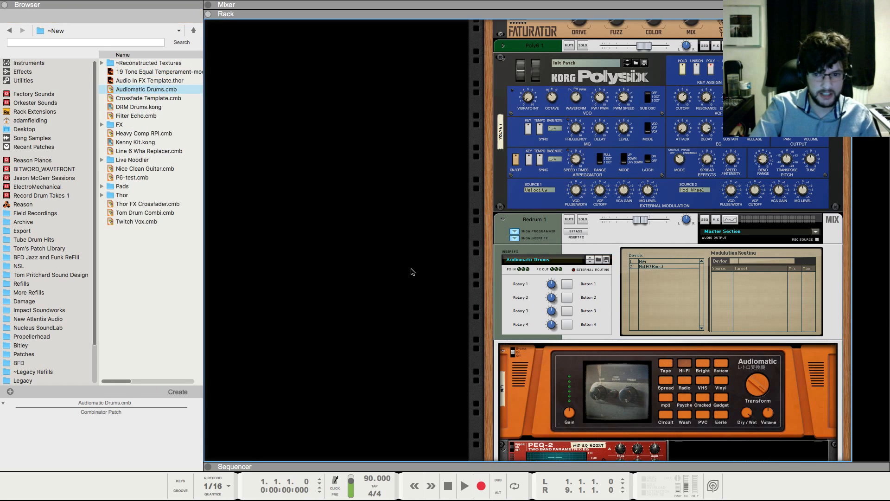
Examine the Audiomatic and the PEQ-2 mid EQ boost in Redrum 1's insert effect chain
left_click(629, 244)
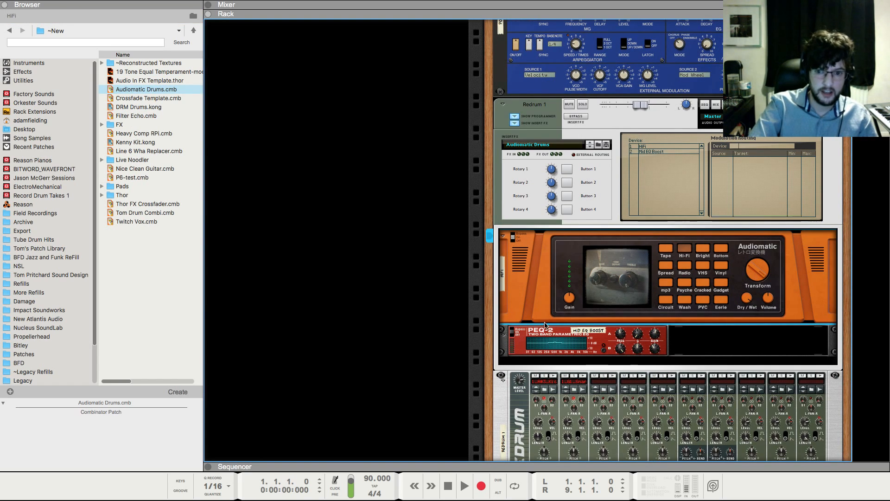
left_click(417, 300)
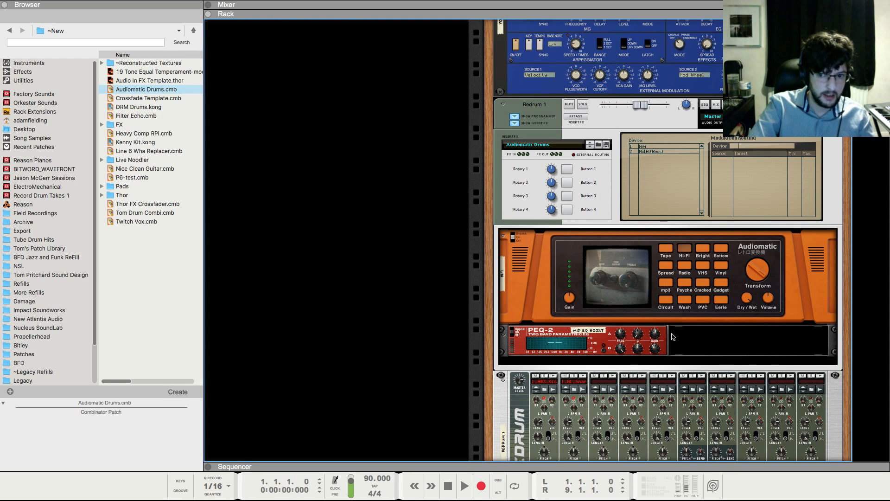
left_click(526, 290)
left_click(563, 346)
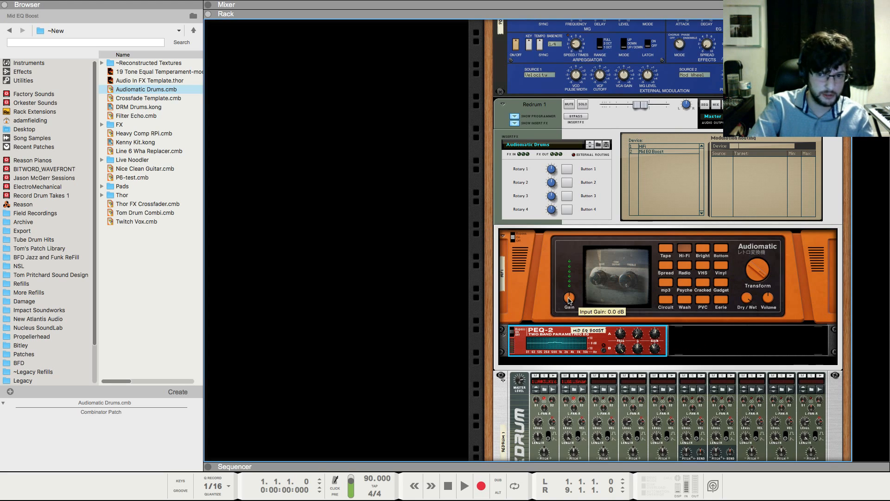
left_click(524, 310)
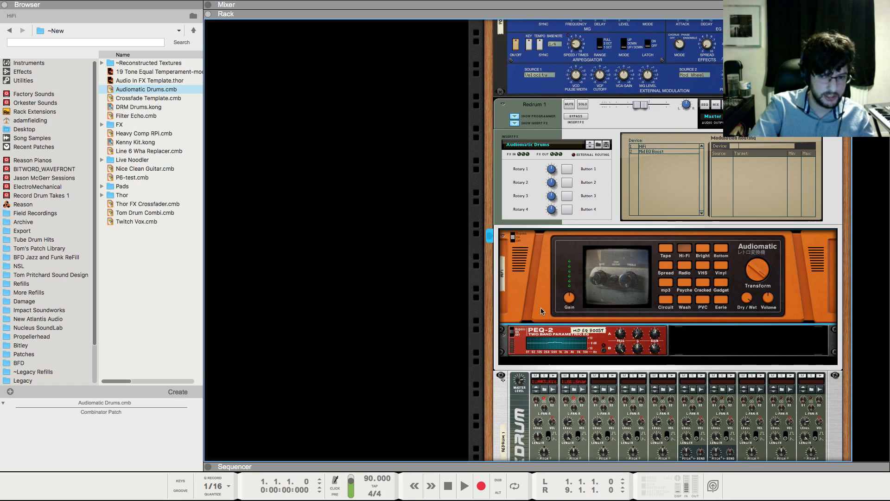
left_click(409, 319)
scroll(417, 325, "down", 3)
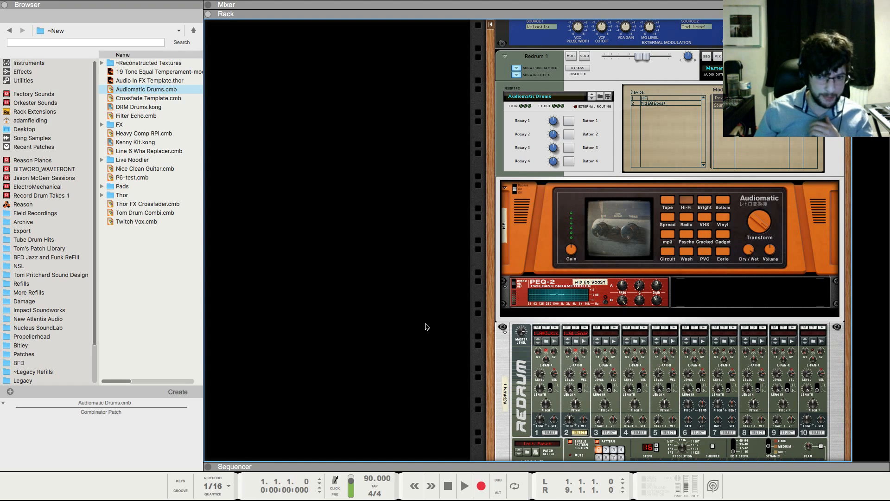
scroll(594, 339, "down", 4)
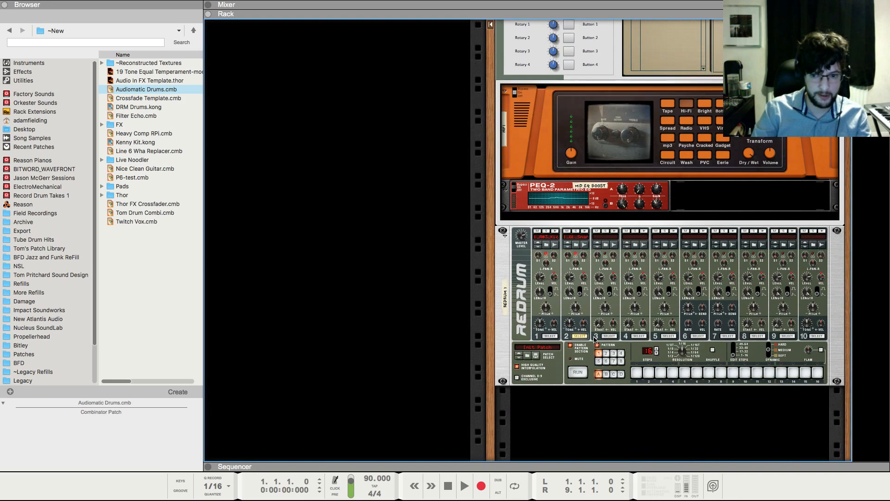
Draw a two-bar clip at bar 1 on the Redrum 1 track and enter a kick note on its first beat
key("F7")
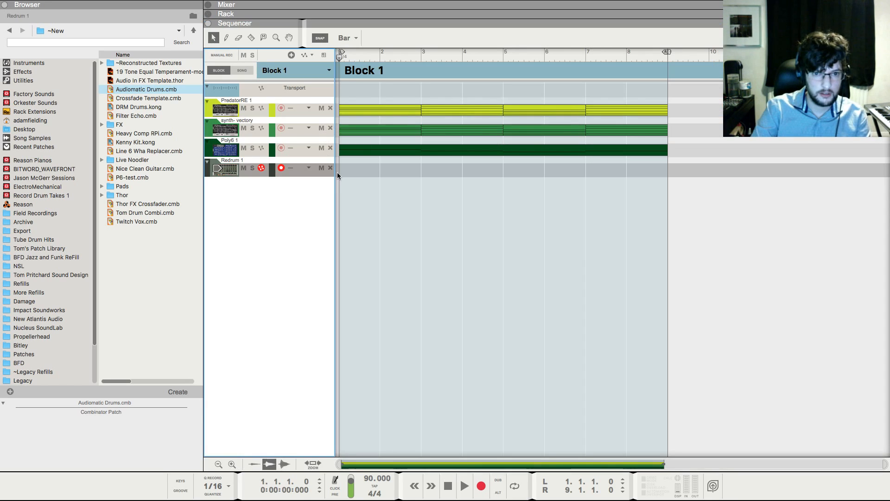
left_click_drag(355, 167, 392, 171)
double_click(392, 170)
left_click(387, 170)
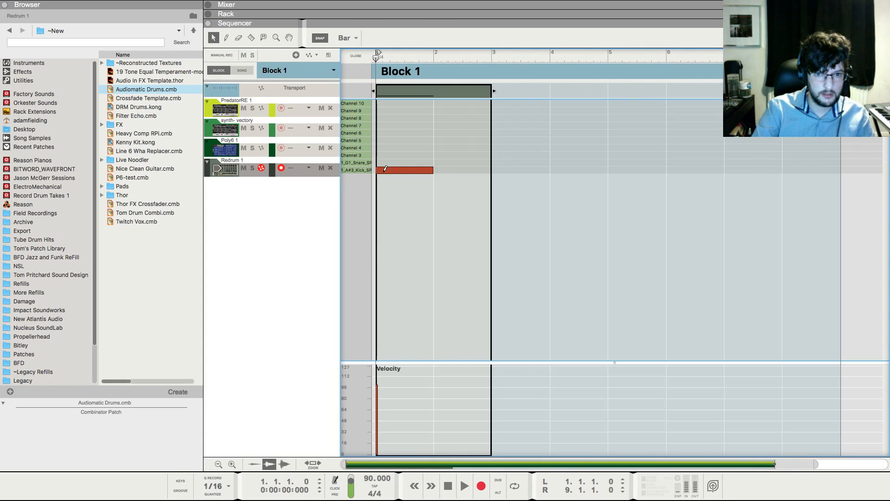
key("h")
left_click(355, 55)
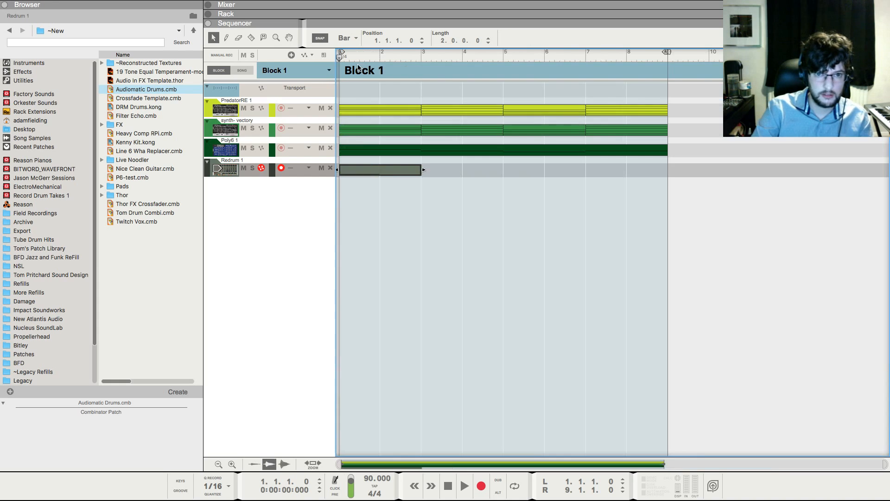
double_click(389, 174)
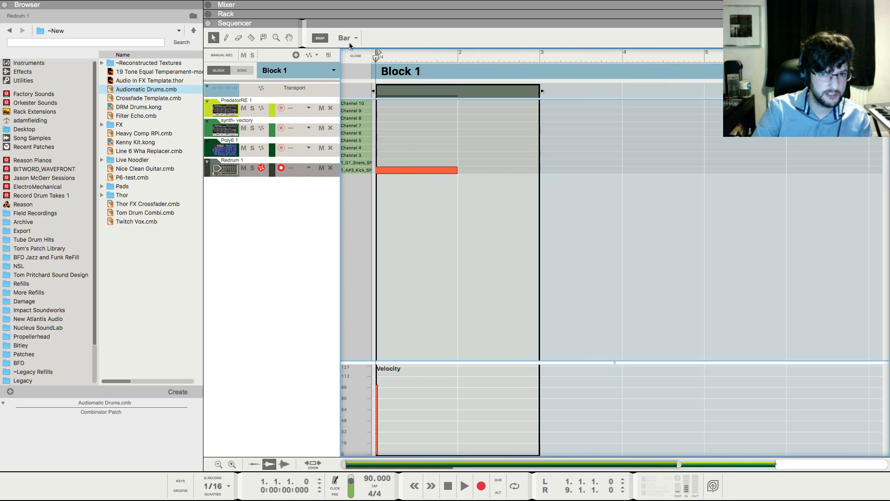
Set the snap to 1/16, make the kick an eighth note long and add an eighth-note snare on beat 2
left_click(344, 38)
left_click(347, 79)
key("h")
mouse_move(412, 133)
left_mouse_down()
mouse_move(482, 188)
mouse_move(391, 178)
mouse_move(419, 163)
left_mouse_up()
left_click(423, 157)
key("space")
key("space")
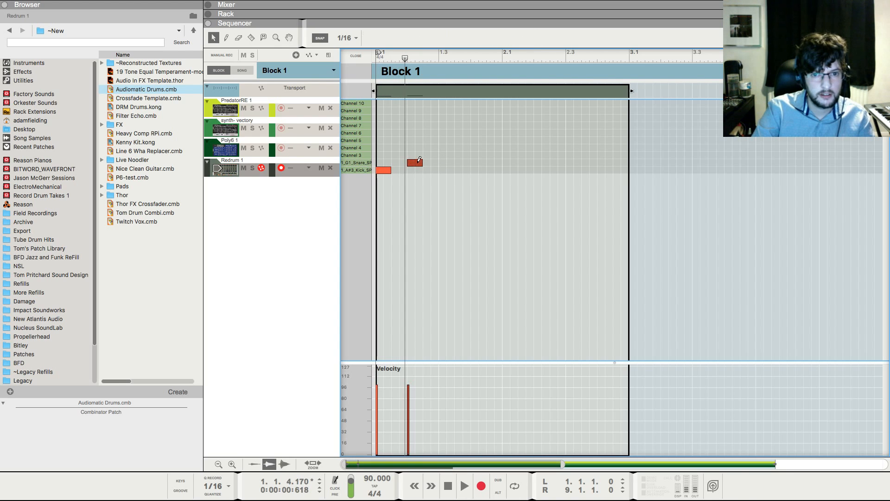
Duplicate the kick and snare notes to fill the two-bar clip, and close the clip
left_click(434, 52)
key("super+d")
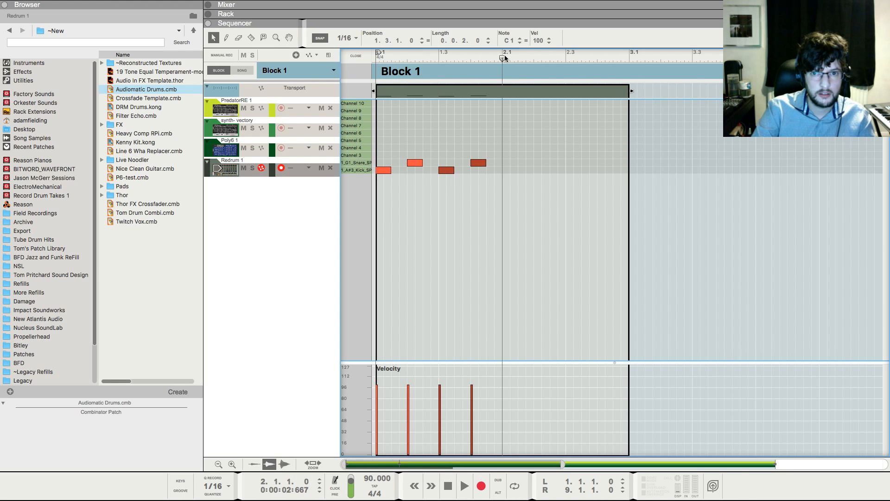
key("super+d")
left_click(356, 55)
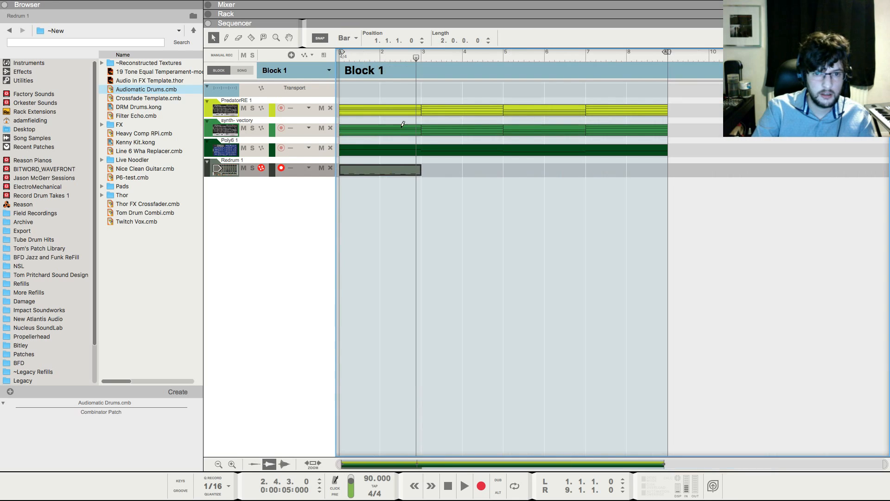
Duplicate the two-bar Redrum clip three times to fill all eight bars of Block 1
key("super+d")
key("super+d")
key("super+d")
Play the block, check the mixer, set Redrum's Drum 1 level to 94 and adjust the snare channel's level
key("space")
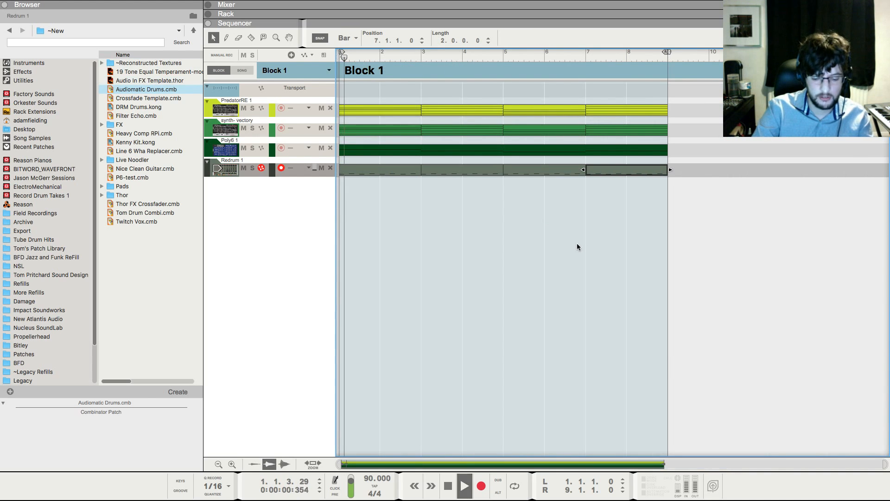
key("F5")
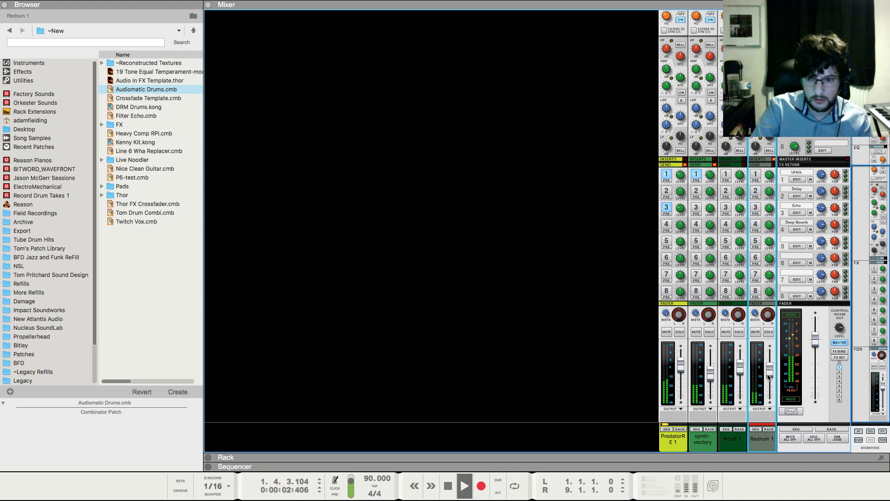
mouse_move(769, 377)
key("F6")
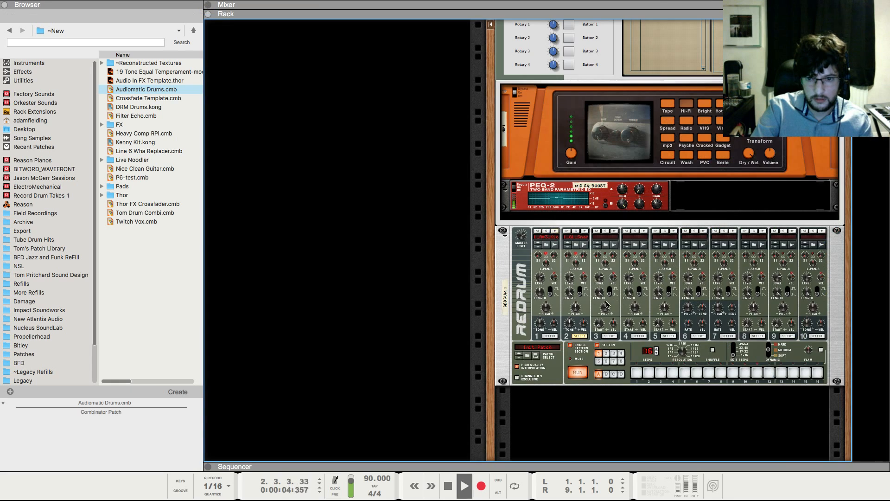
mouse_move(570, 279)
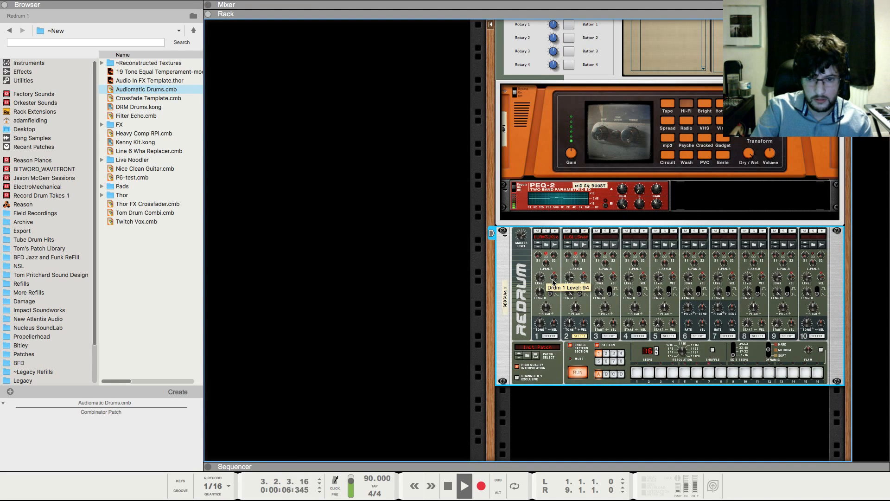
key("space")
left_click_drag(569, 279, 570, 278)
Hide the programmer and the insert effects of Redrum 1's mix channel
left_click(317, 306)
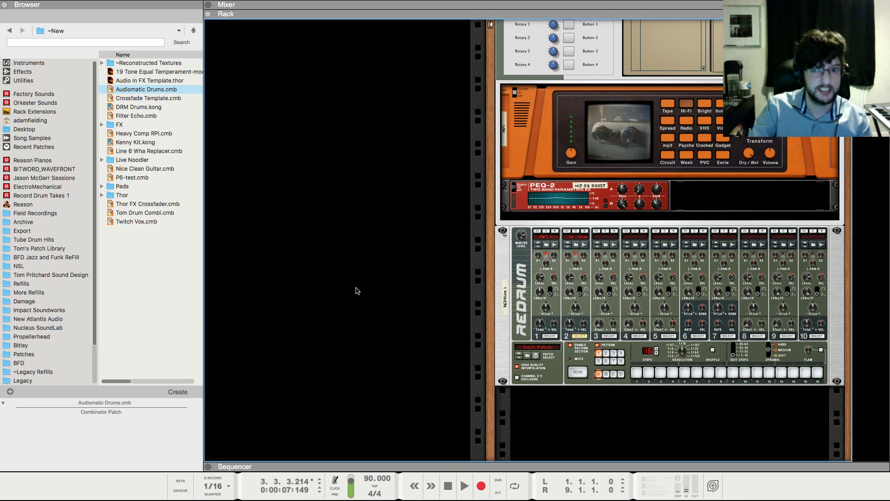
scroll(570, 151, "up", 5)
left_click(515, 164)
left_click(516, 157)
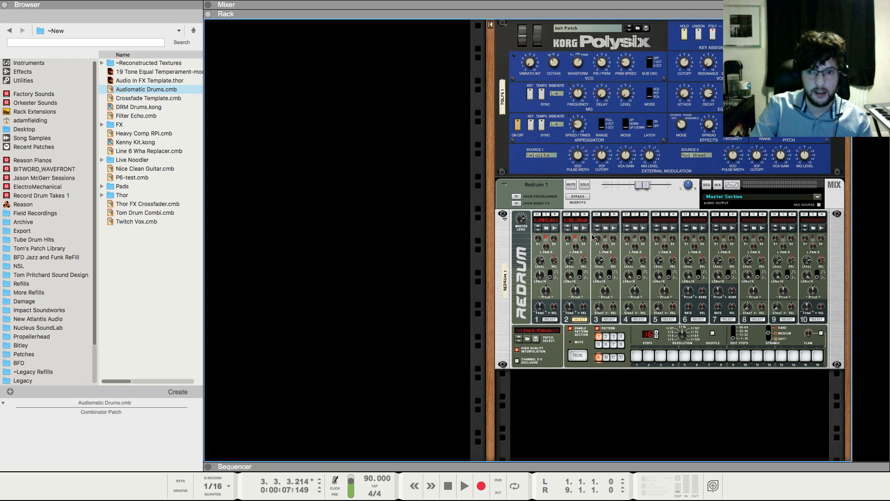
Enable Global Shuffle on ReGroove channel A1 and assign the Redrum 1 track to groove channel A1
key("F7")
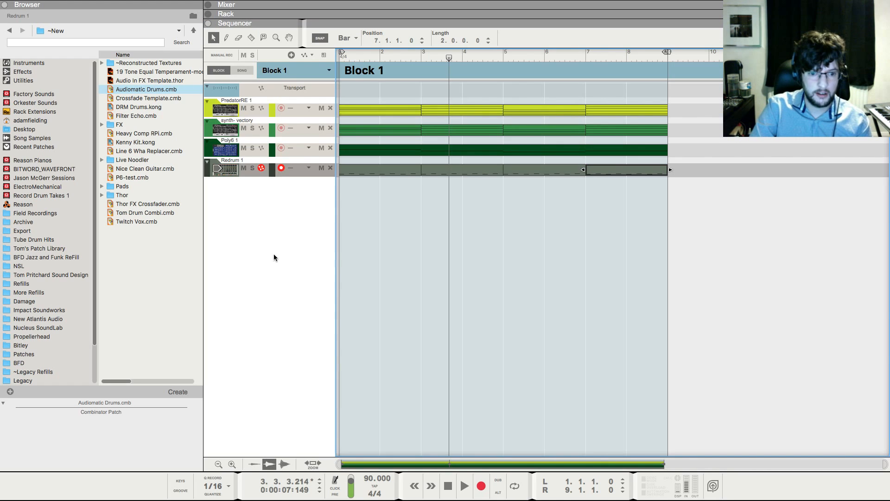
left_click(181, 490)
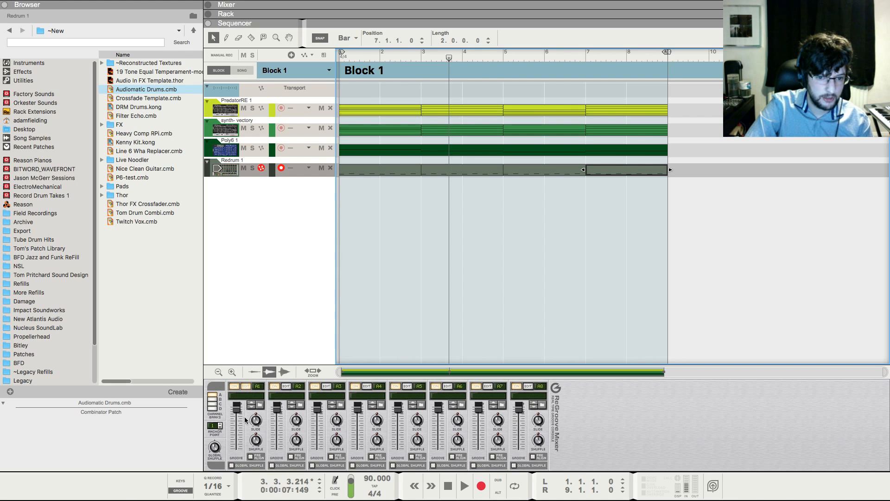
left_click(232, 465)
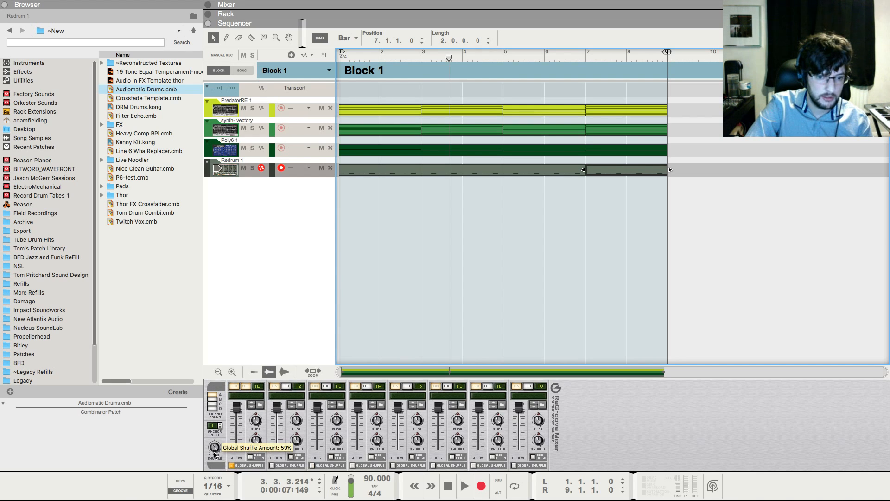
left_click(297, 168)
mouse_move(324, 207)
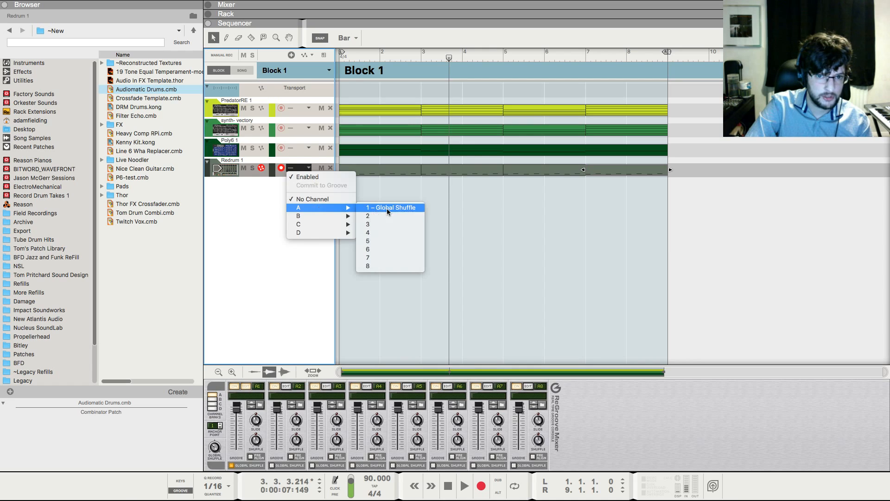
left_click(389, 208)
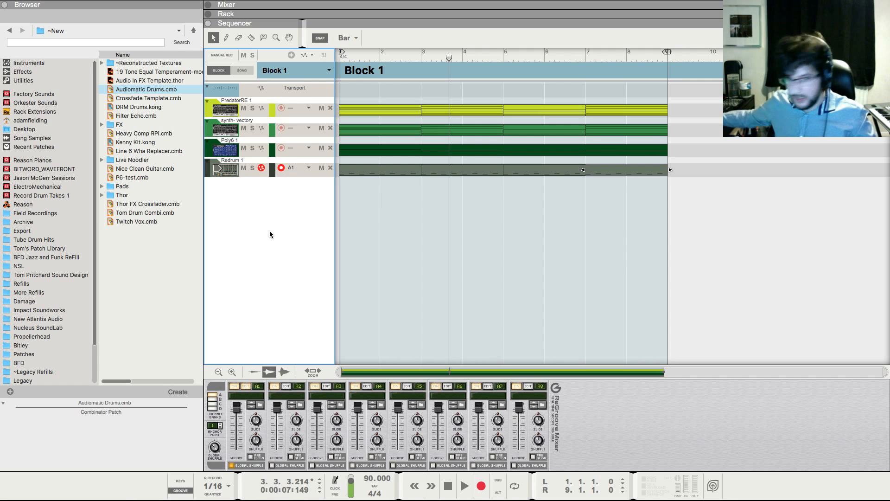
In the first Redrum clip, add a kick note at 1.1.4 with velocity 38 and audition it from the start
left_click(362, 204)
key("shift+Return")
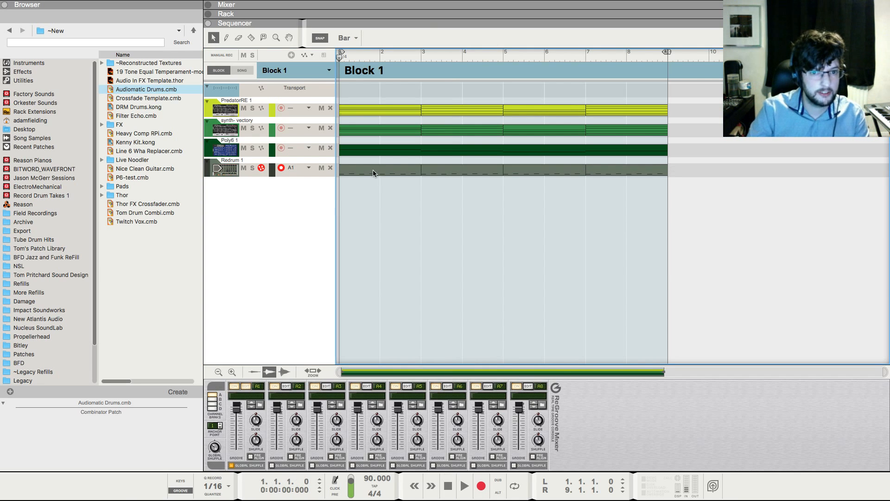
double_click(373, 173)
key("space")
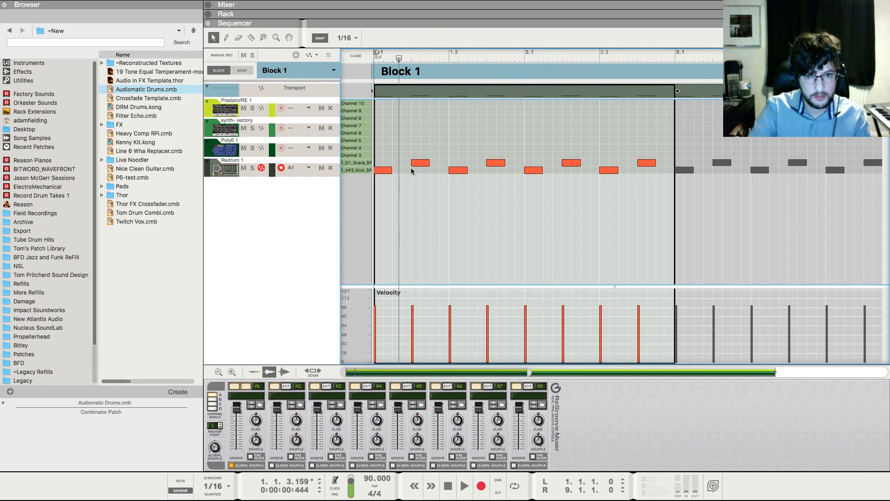
scroll(411, 170, "up", 2)
left_click(409, 170, "super")
left_click(404, 341, "super")
key("shift+Return")
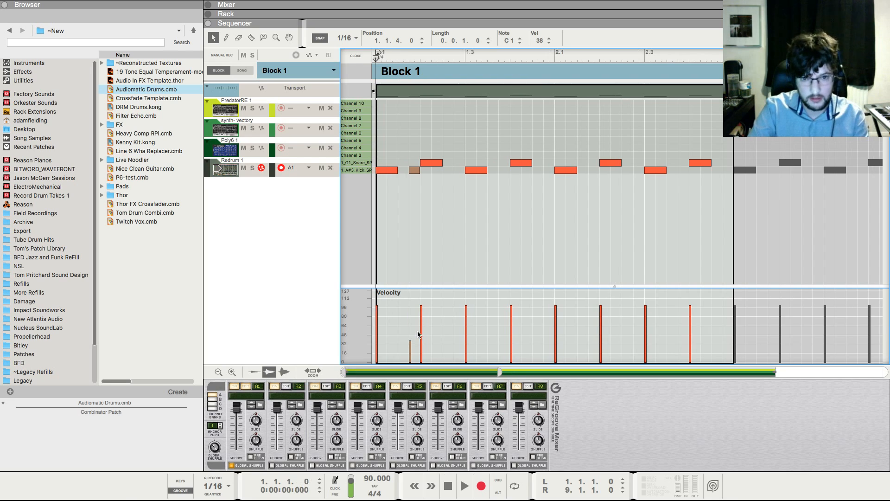
key("space")
key("space")
Move bar 1's beat 3 kick to 1.2.4, and add a kick at 1.3.3 with velocity 42
scroll(466, 174, "up", 2)
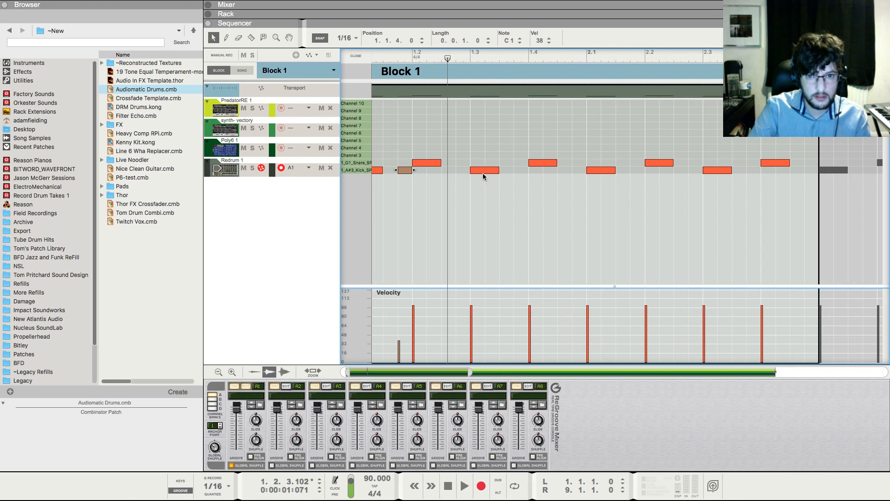
left_click_drag(482, 174, 468, 173)
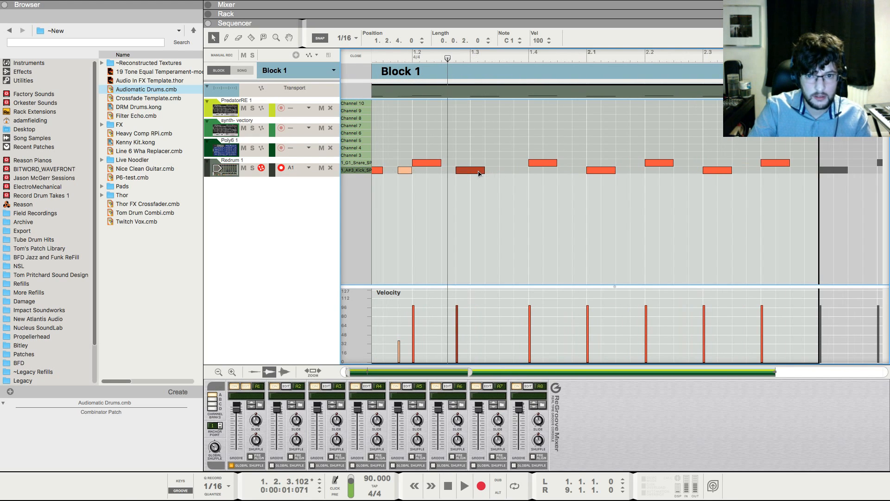
left_click(506, 170, "super")
left_click(507, 335, "super")
key("space")
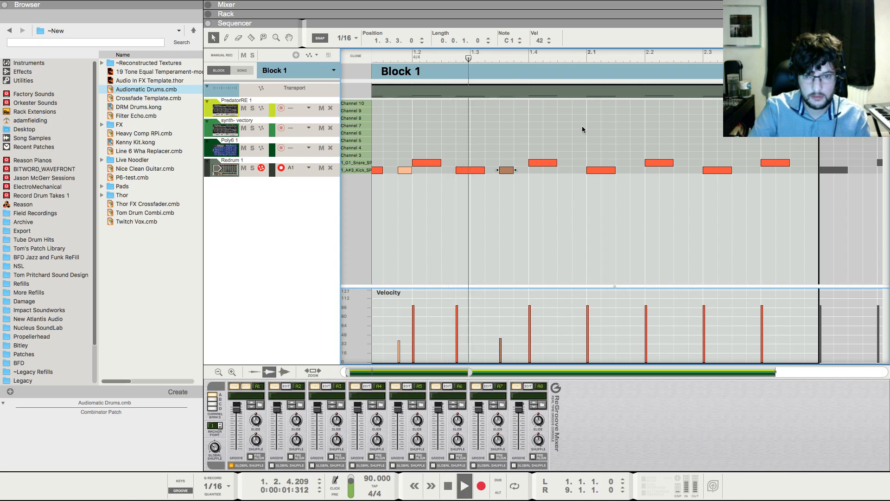
key("space")
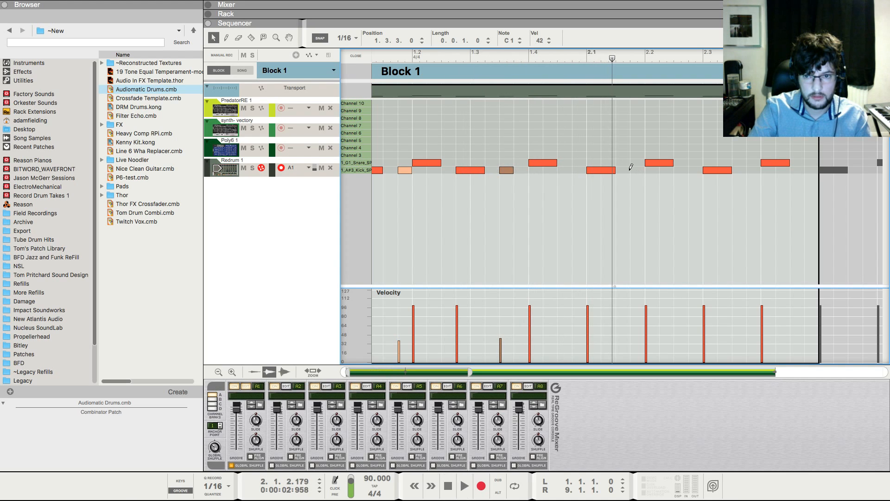
Add two quiet kick notes at 2.1.3 and 2.2.4, lowering their velocities to about 39
left_click(623, 170, "super")
left_click(617, 340, "super")
left_click(696, 170, "super")
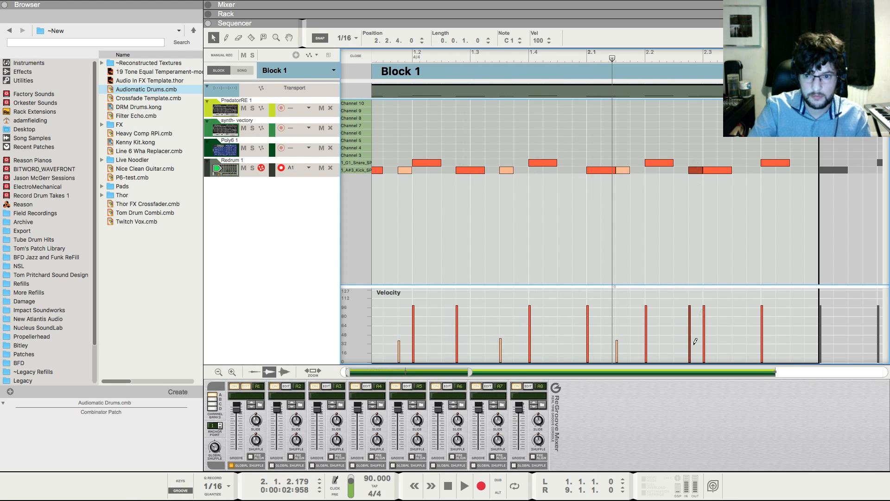
left_click(690, 340, "super")
Play back the edited two-bar Redrum clip from its start to check the kick pattern
key("space")
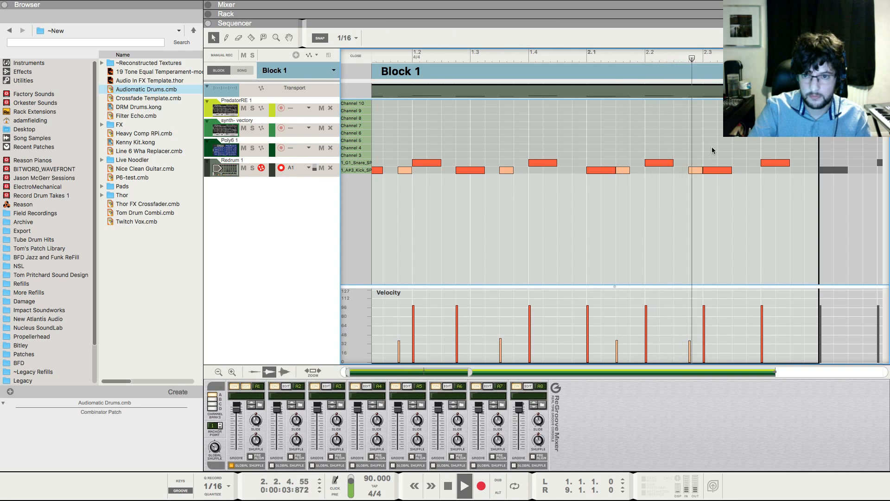
key("space")
left_click(585, 125)
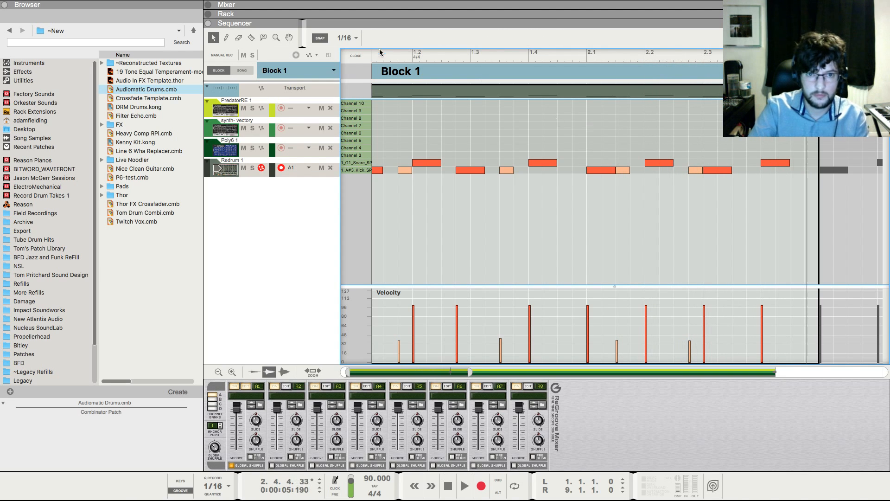
left_click_drag(381, 52, 360, 55)
key("space")
key("F6")
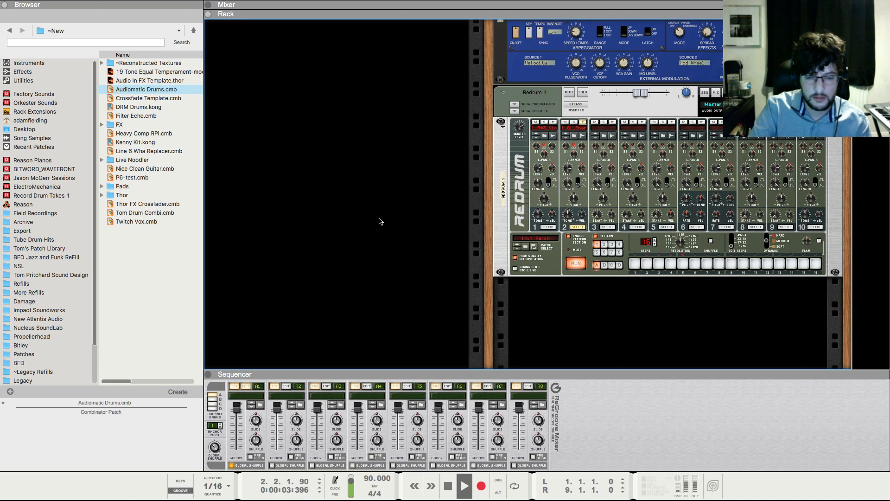
key("F7")
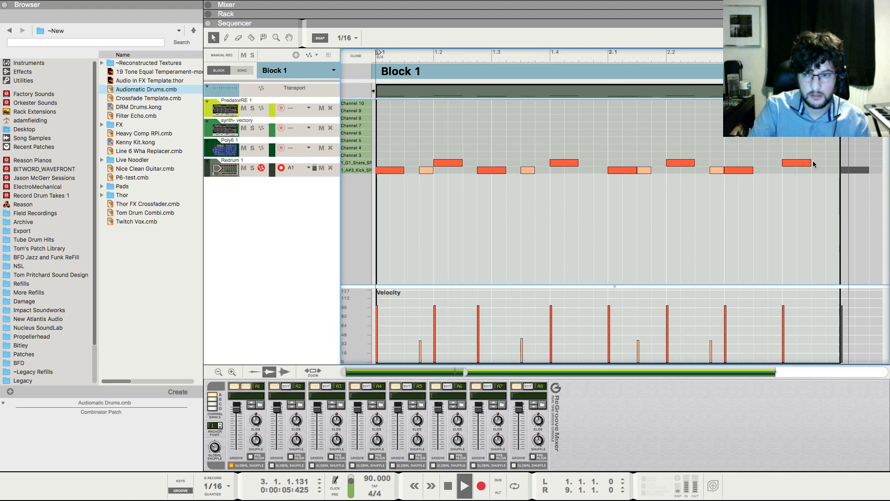
key("space")
In the Redrum clip at bar 3, add a kick at 3.2.4 with velocity 50 and audition it
double_click(427, 135)
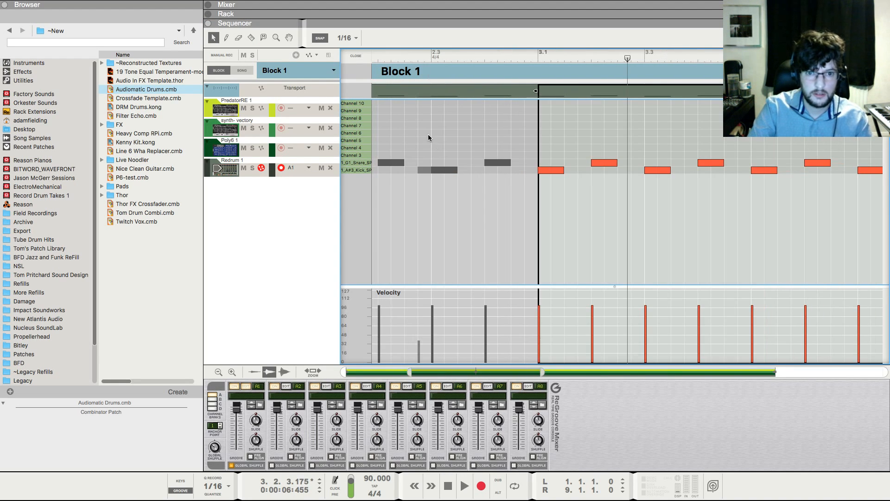
left_click(638, 170)
left_click(632, 333)
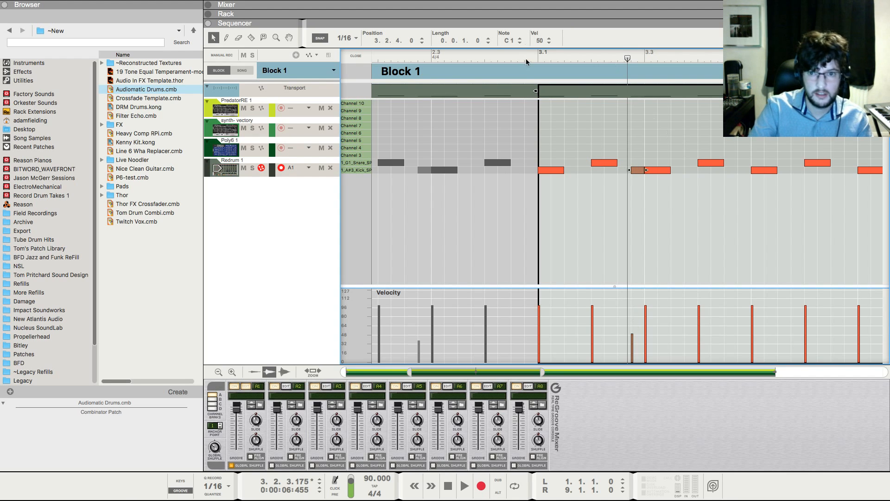
left_click(538, 58)
key("space")
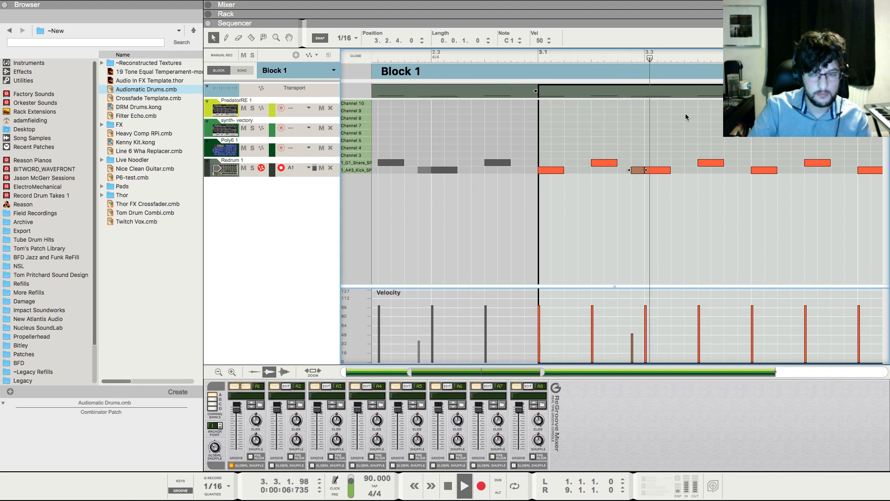
key("space")
Add a full-strength kick at 4.1.3 and move bar 4's beat 3 kick to 4.2.4
mouse_move(779, 171)
left_mouse_down()
mouse_move(797, 170)
mouse_move(769, 170)
left_mouse_up()
key("space")
left_click(770, 163)
key("space")
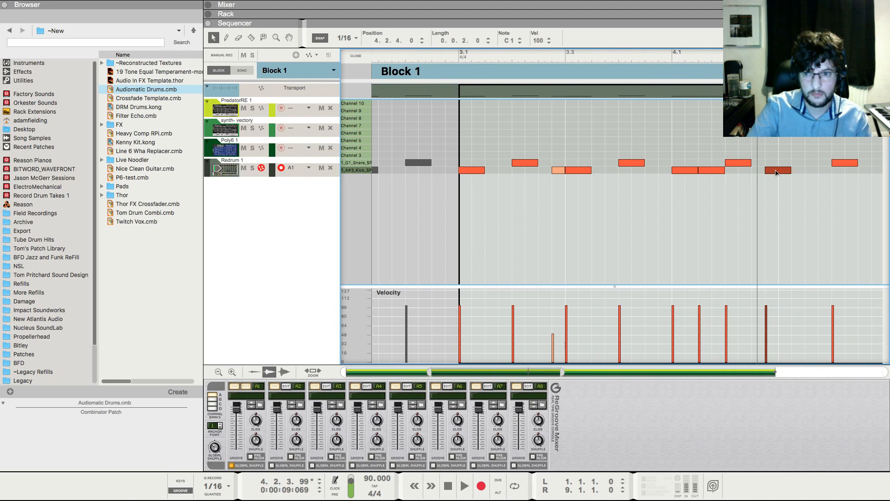
Add a kick at 4.3.3 with reduced velocity and play through the end of the clip
left_click(816, 169)
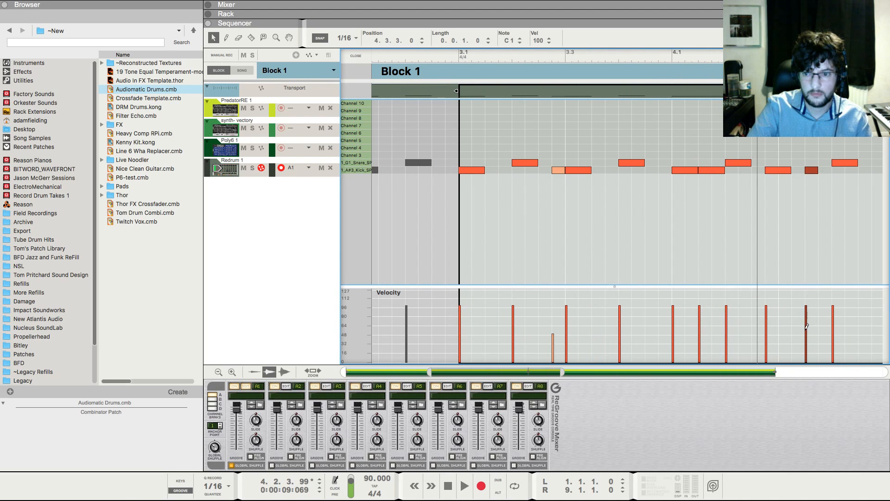
left_click_drag(806, 326, 807, 329)
key("space")
left_click(818, 209)
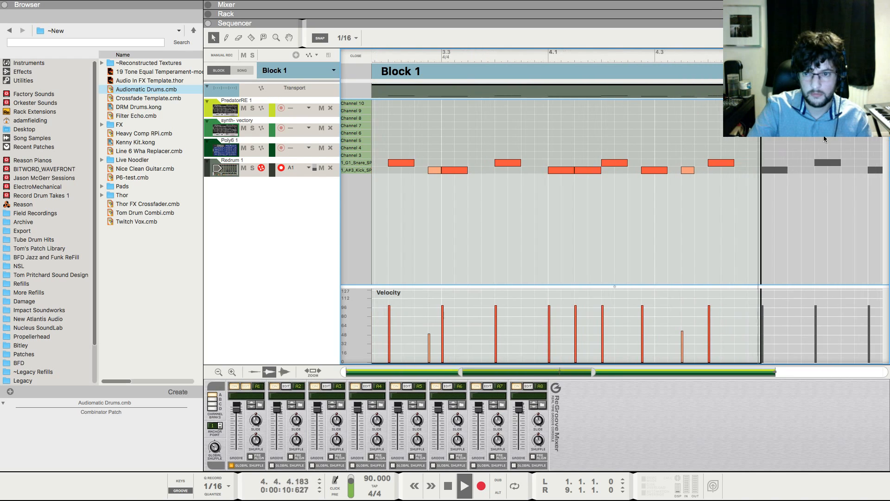
key("space")
Replace the last two Redrum clips with copies of the edited clips from bars 1 to 4, placed from bar 5
key("super+e")
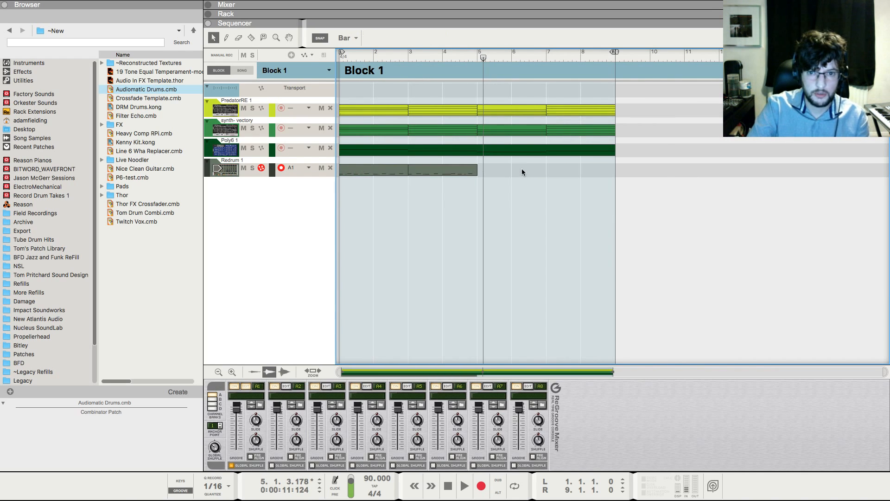
left_click_drag(522, 172, 302, 177)
key("super+c")
key("super+v")
left_click(472, 58)
left_click(497, 205)
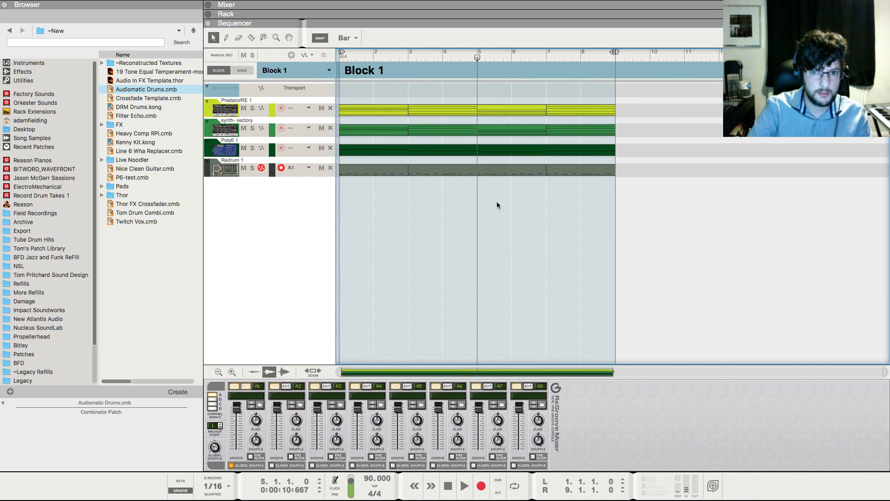
Open the Redrum clip at bar 5, delete the quiet kick at 5.1.4 and audition the pattern
left_click(496, 174, "super")
scroll(516, 177, "up", 1)
key("super+z")
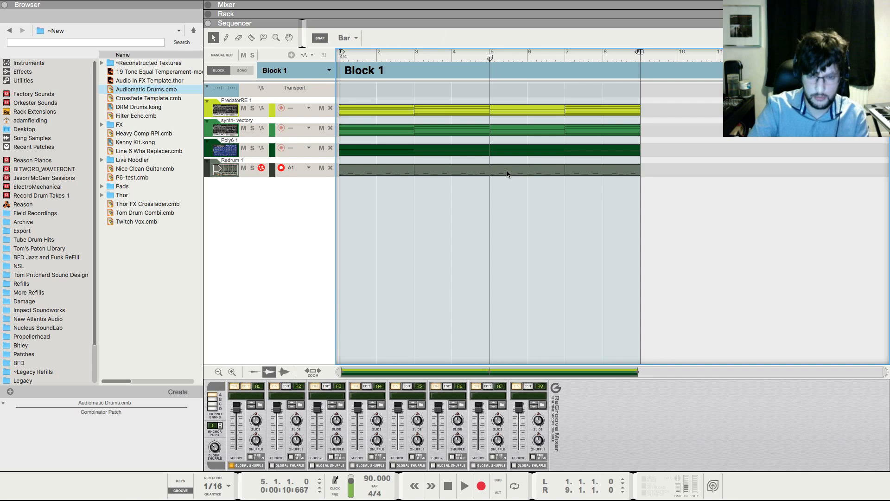
double_click(508, 173)
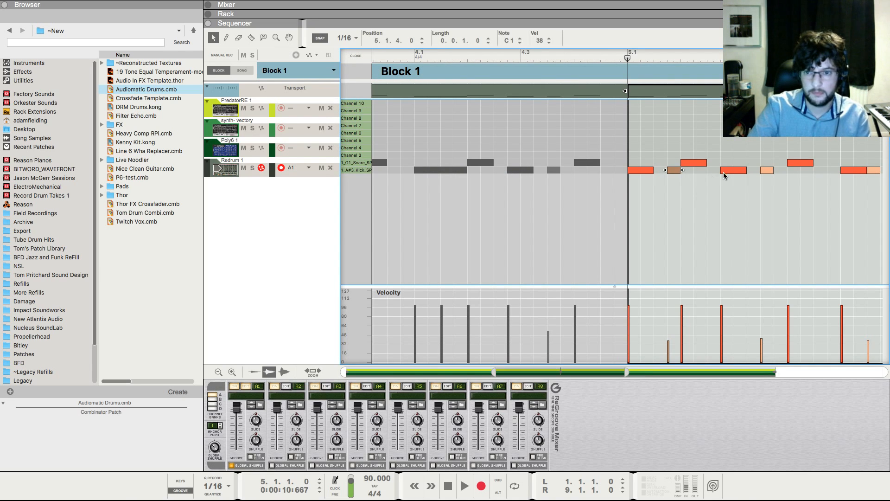
key("Delete")
mouse_move(725, 171)
left_mouse_down()
mouse_move(714, 171)
mouse_move(730, 170)
mouse_move(723, 172)
left_mouse_up()
key("space")
left_click(739, 152)
key("space")
Play from bar 5 and move the quiet kick after beat 3 to 5.3.4
left_click(626, 58)
key("space")
left_click(672, 143)
scroll(681, 153, "right", 2)
key("space")
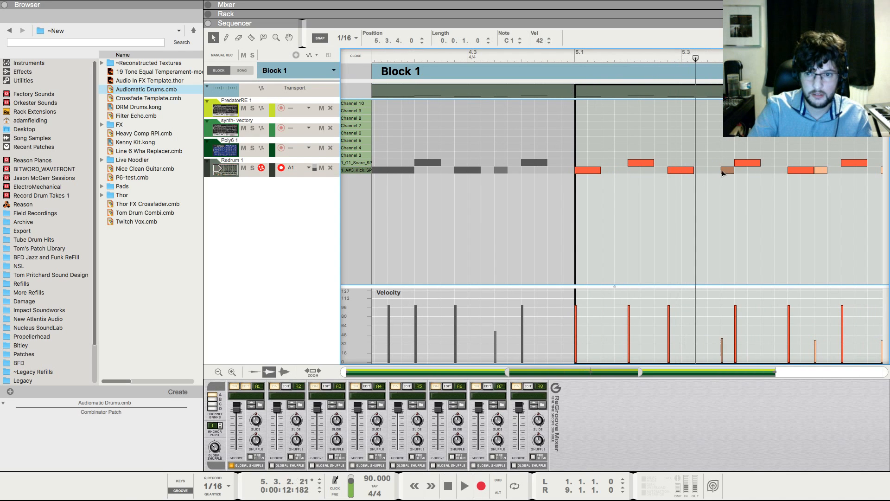
left_click(745, 149)
Move the quiet kick at 6.1.3 to 6.1.4 and play the result from bar 6
key("space")
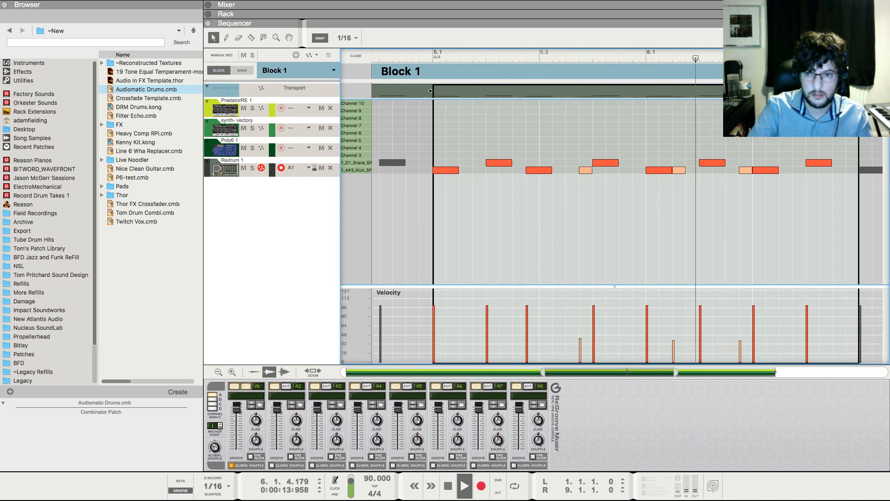
key("space")
left_click_drag(678, 170, 692, 170)
left_click(647, 57)
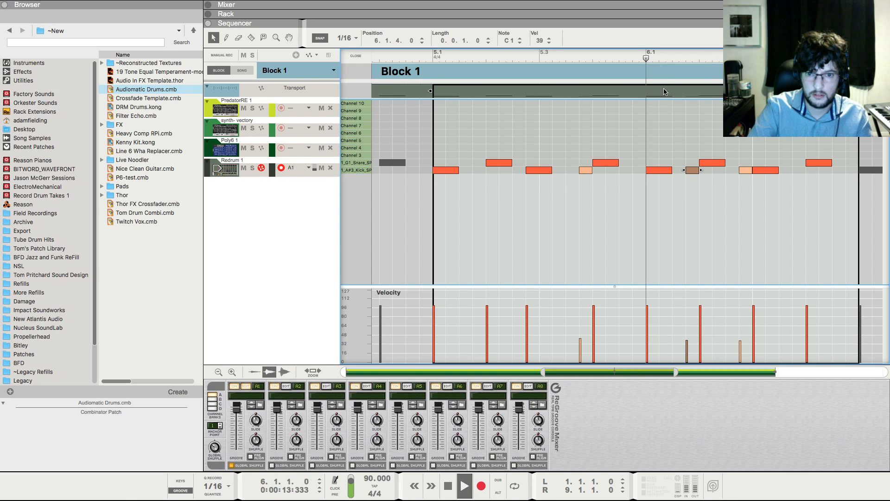
left_click_drag(732, 122, 735, 140)
scroll(735, 134, "right", 3)
key("space")
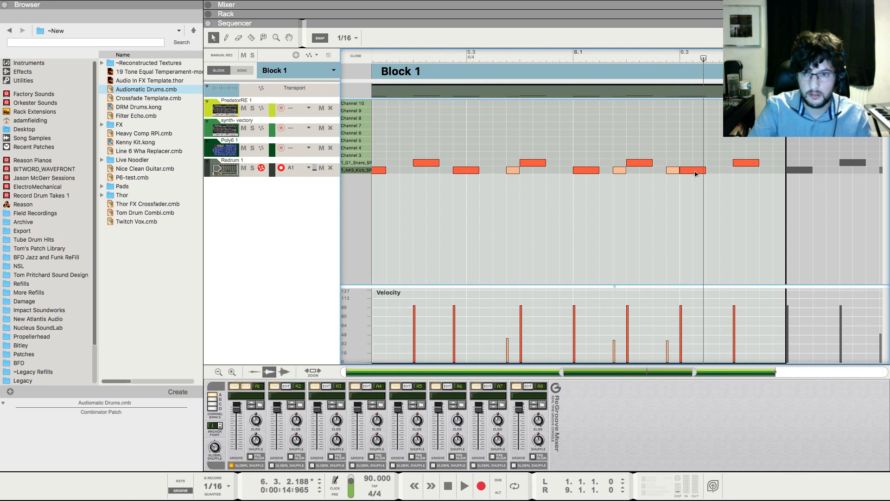
Try moving bar 6's beat 3 kick to 6.3.2, audition it, and move it back to beat 3
left_click_drag(695, 172, 708, 171)
left_click(669, 57)
key("space")
key("space")
left_click(645, 60)
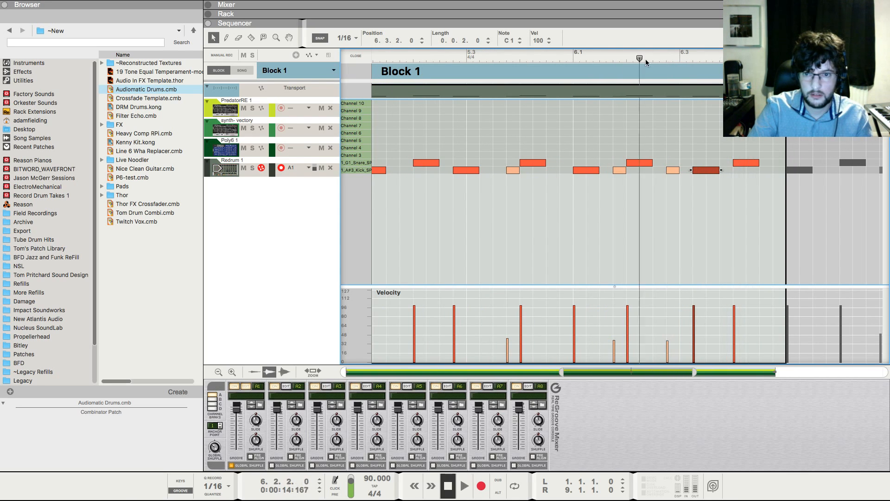
left_click(559, 58)
key("space")
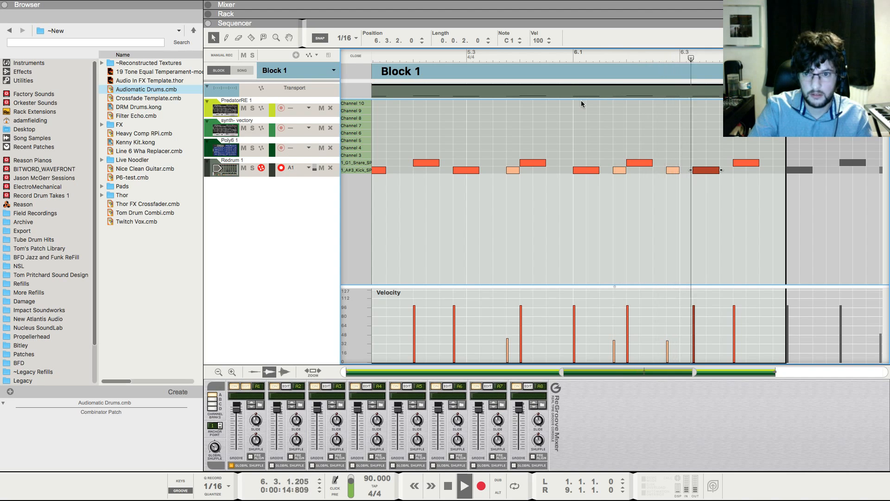
key("space")
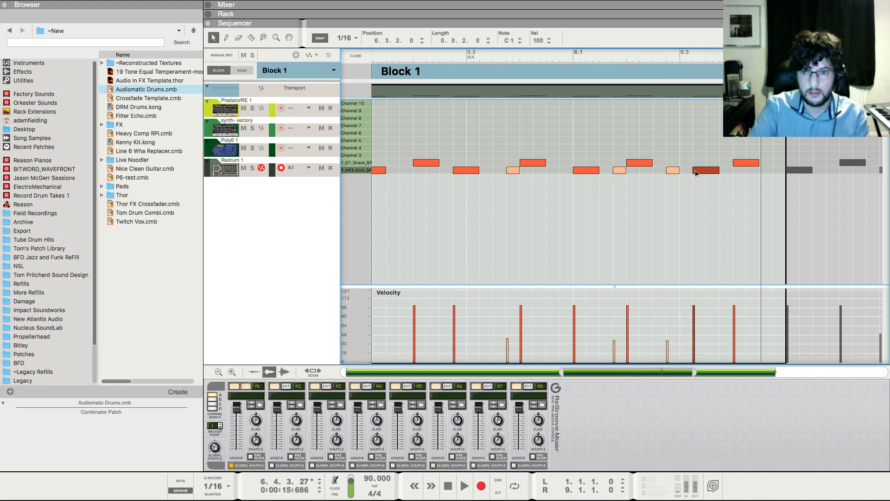
left_click_drag(695, 173, 682, 173)
Add a quiet kick note at 6.3.4 with velocity 24
left_click(725, 171, "super")
left_click_drag(711, 348, 724, 349)
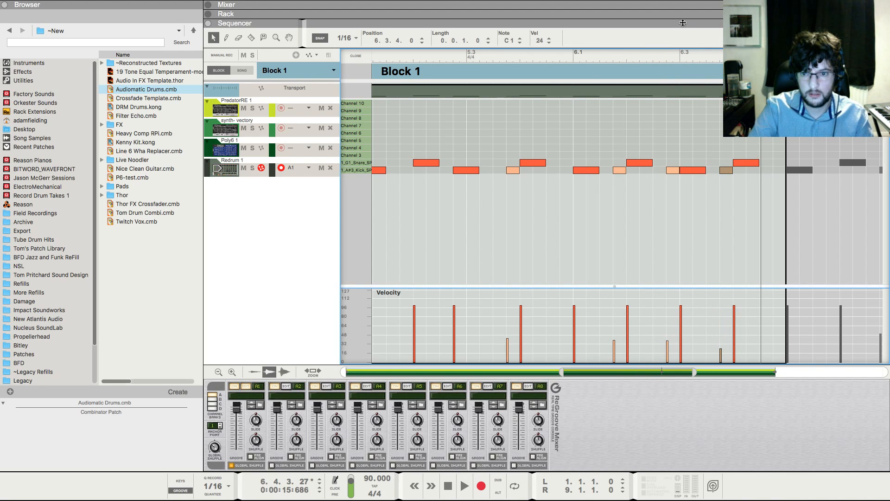
Delete the quiet kick at 6.2.4 and audition the end of bar 6 before and after the change
left_click(668, 56)
key("space")
key("space")
left_click_drag(670, 152, 670, 184)
key("Delete")
left_click(679, 59)
key("space")
key("space")
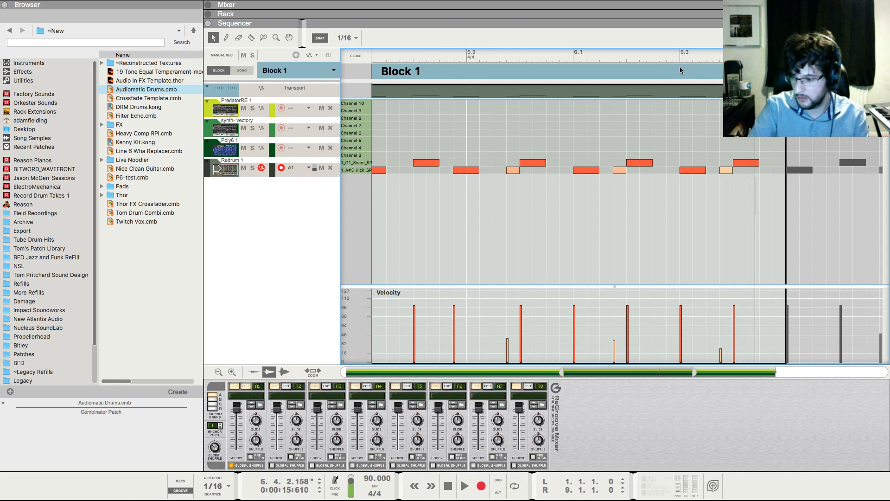
Play the beat from the start of Block 1, close the Redrum clip, and replay the arrangement from bar 1
key("shift+Return")
key("shift+Return")
key("space")
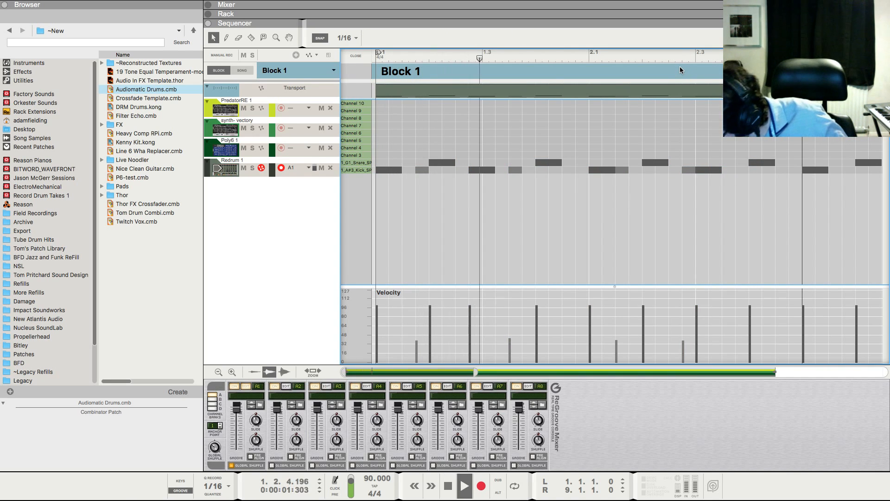
key("space")
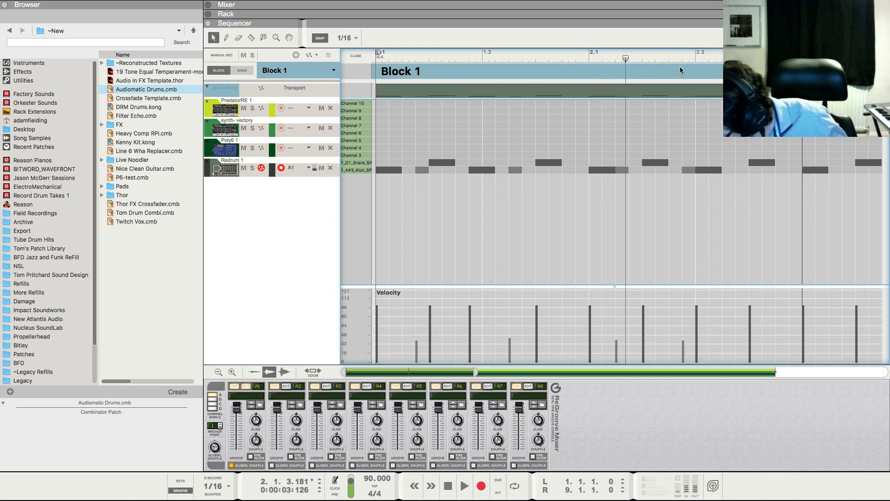
key("shift+Return")
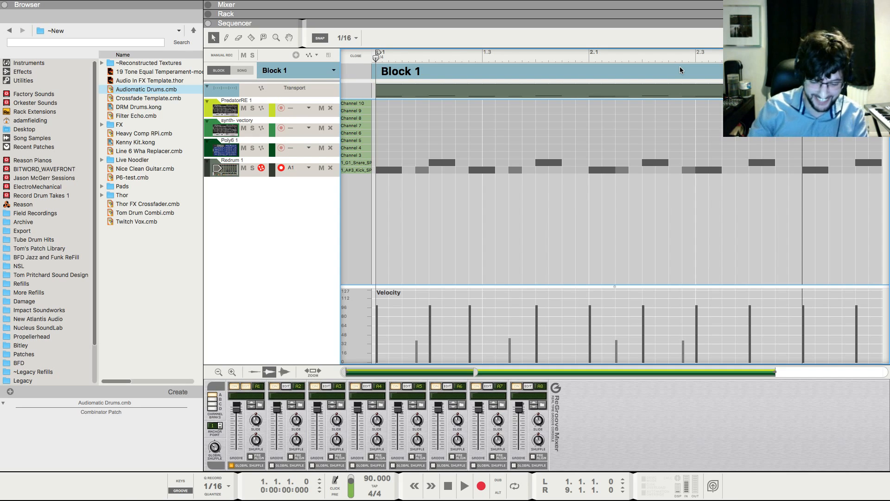
key("space")
left_click(354, 56)
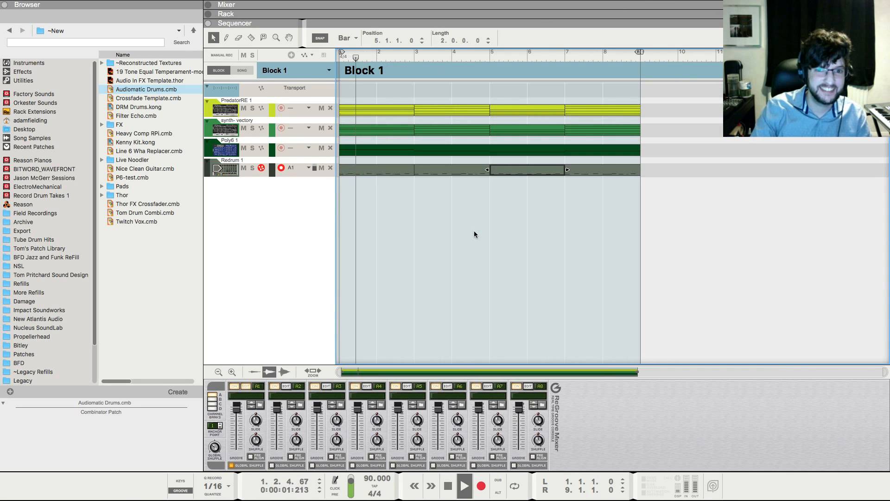
left_click(474, 231)
key("g")
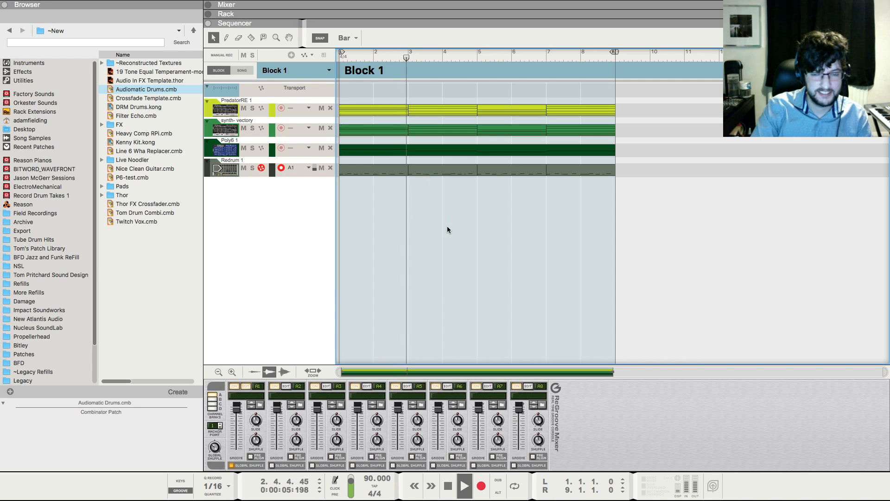
key("space")
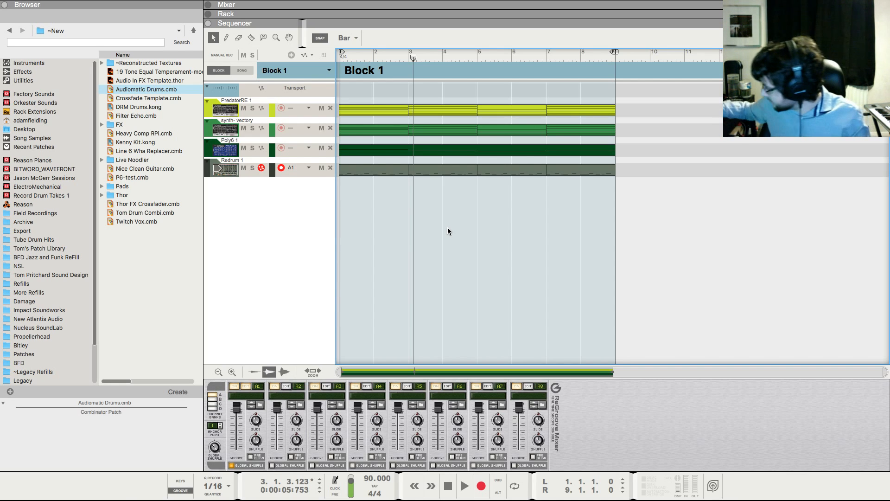
key("KP_0")
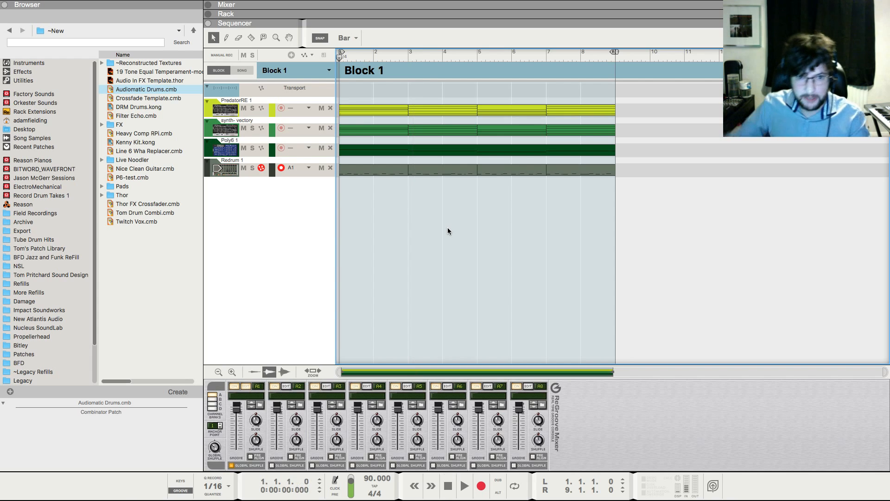
key("space")
Play from bar 5, reopen the Redrum clip covering bars 5 and 6, and add a two-sixteenth kick at 6.4.3
left_click(477, 55)
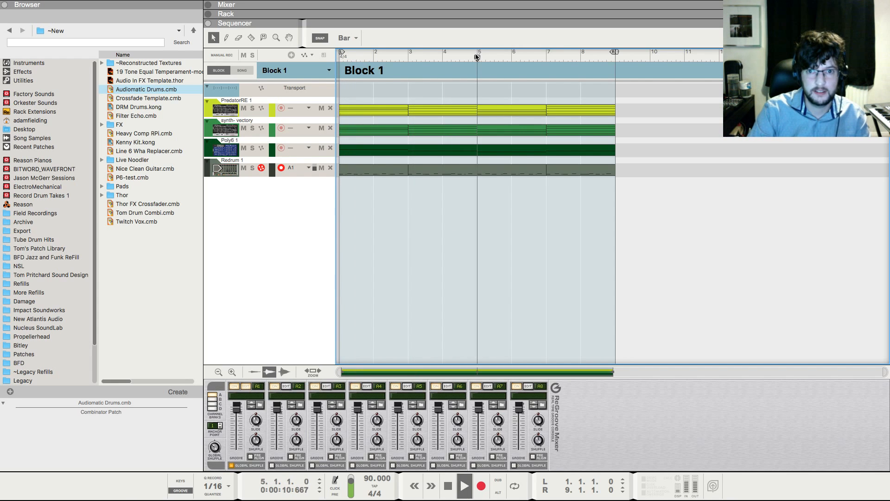
double_click(529, 170)
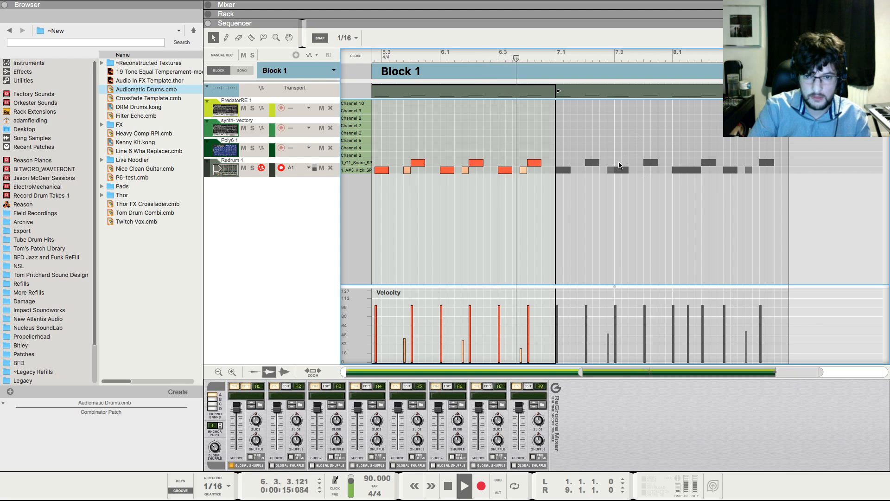
left_click_drag(543, 170, 554, 170)
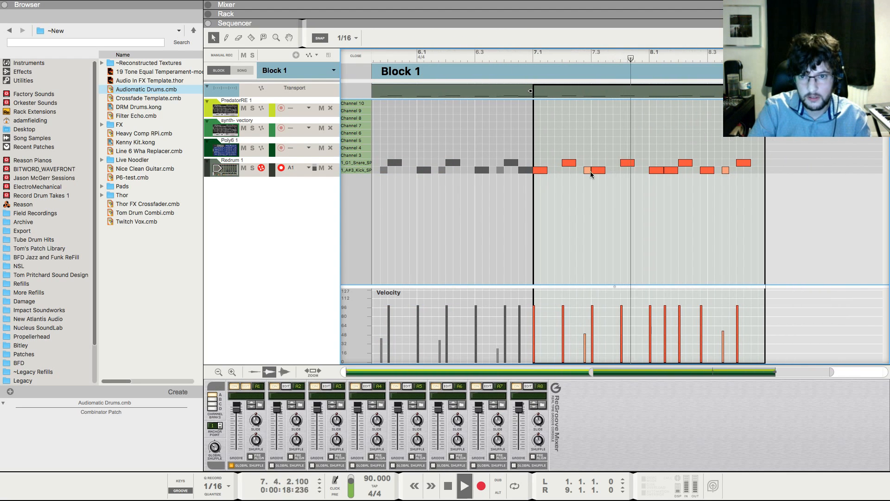
In bar 7, replace the quiet kick at 7.2.4 with a low-velocity kick at 7.3.4 and play the result
key("space")
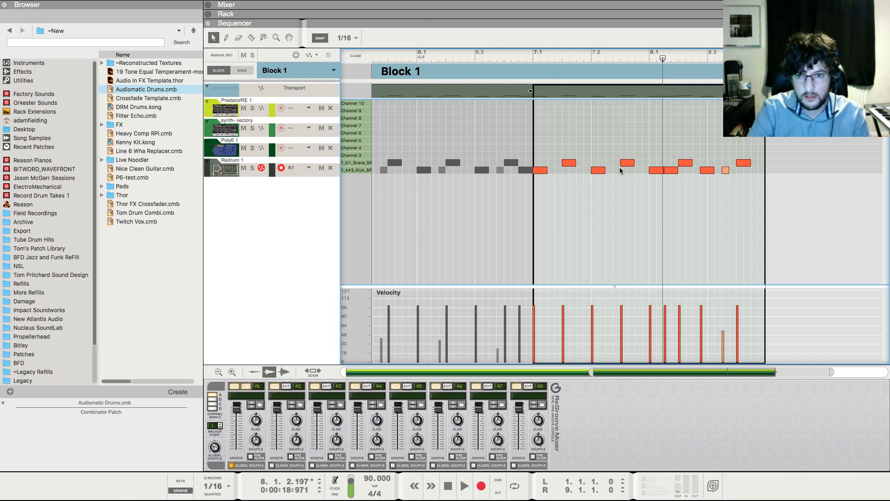
left_click(617, 170)
left_click(615, 342)
key("space")
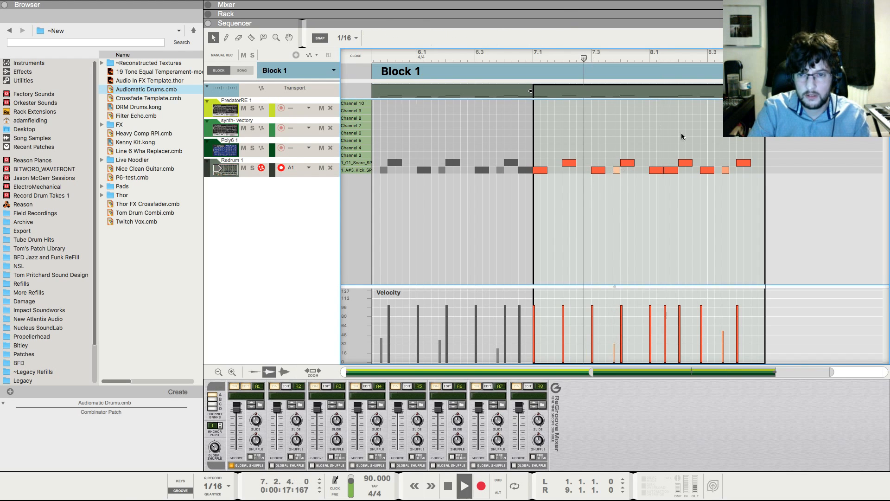
Delete the kick at 8.1.3 and play from the start of bar 8
left_click(600, 170)
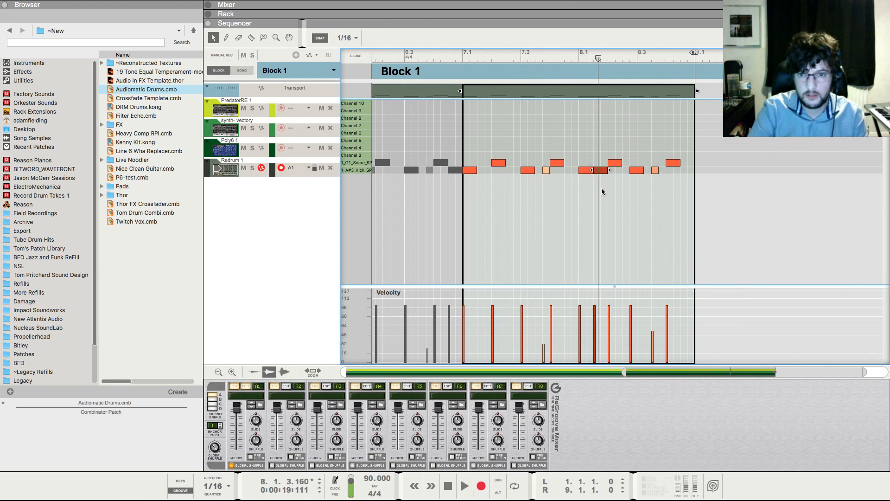
key("Delete")
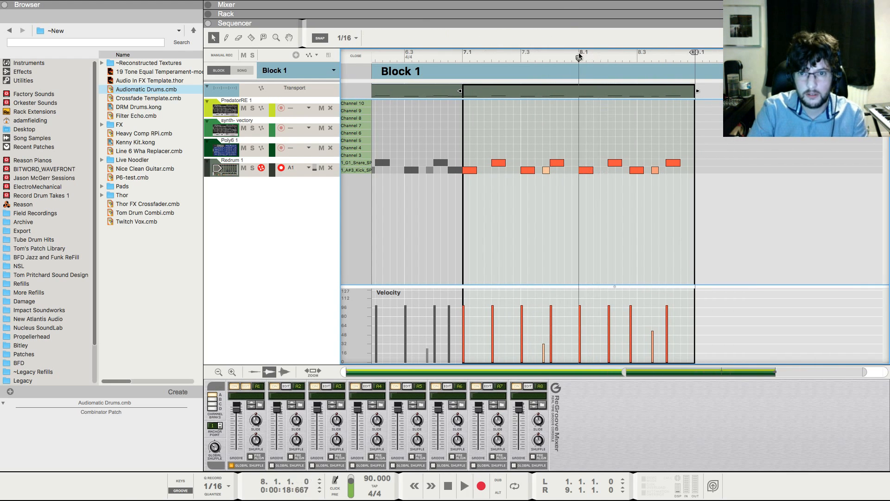
key("space")
Add a one-sixteenth ghost kick at 8.3.4 with velocity 15 and audition it
left_click(661, 169)
left_click(660, 353)
key("space")
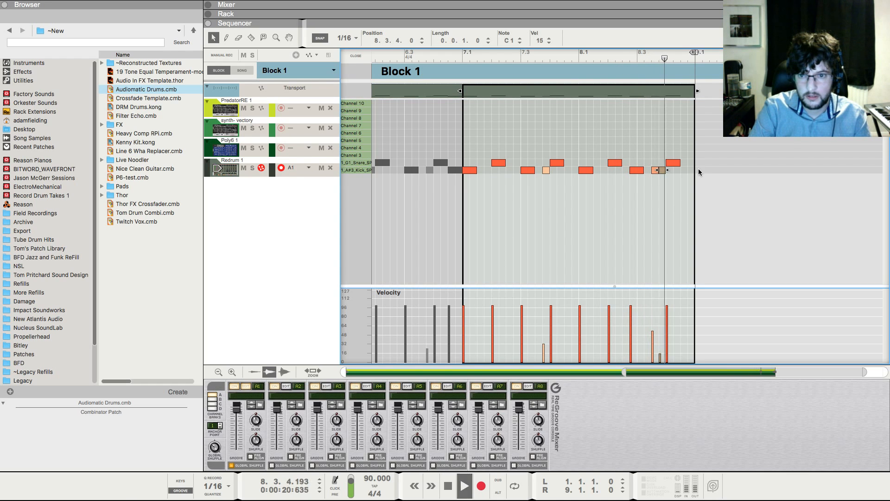
Add a two-sixteenth kick at 8.4.3 with velocity 100
key("space")
left_click(688, 170, "super")
key("shift+Return")
key("shift+Return")
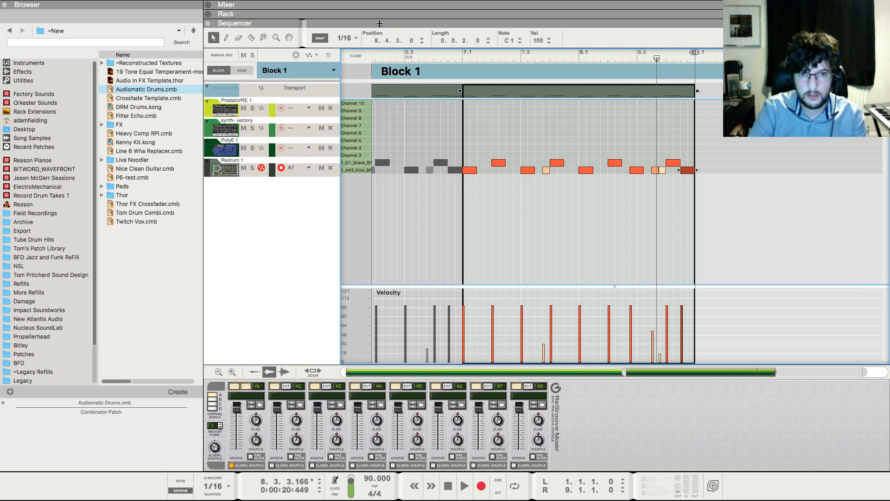
Close the Redrum clip, play the whole block while checking the channel levels in the mixer, and return to bar 1
key("space")
left_click(355, 56)
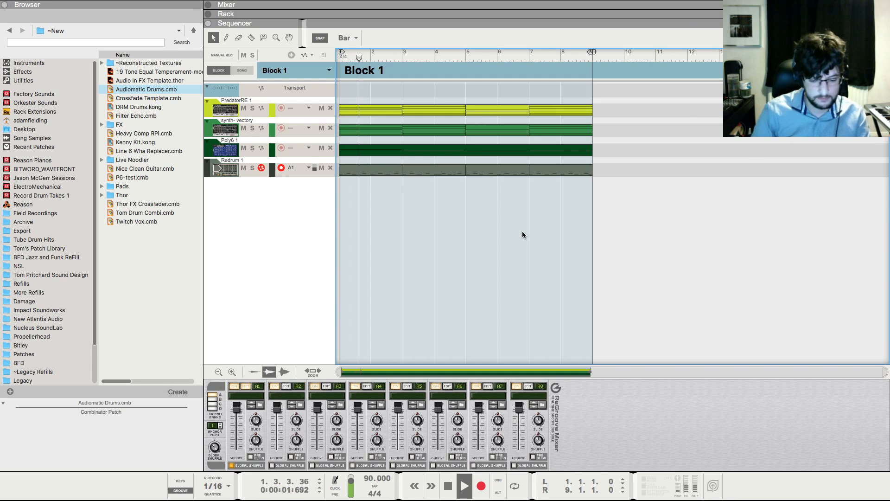
key("F5")
left_click(449, 245)
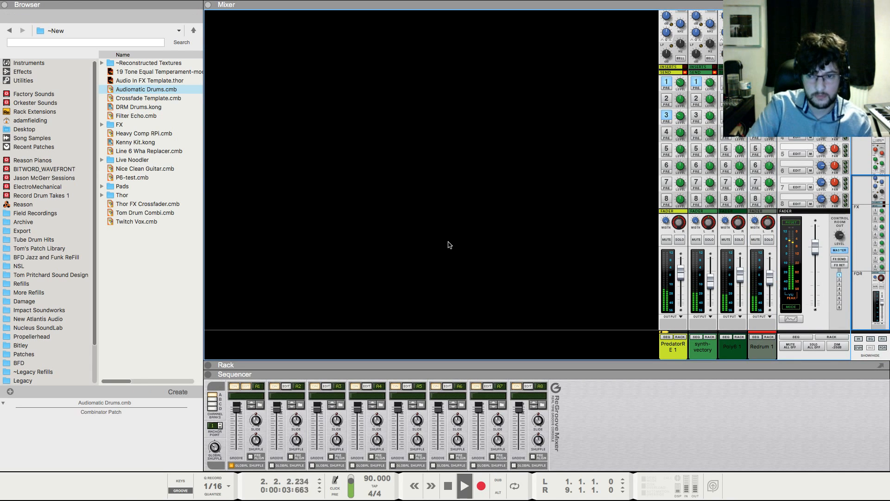
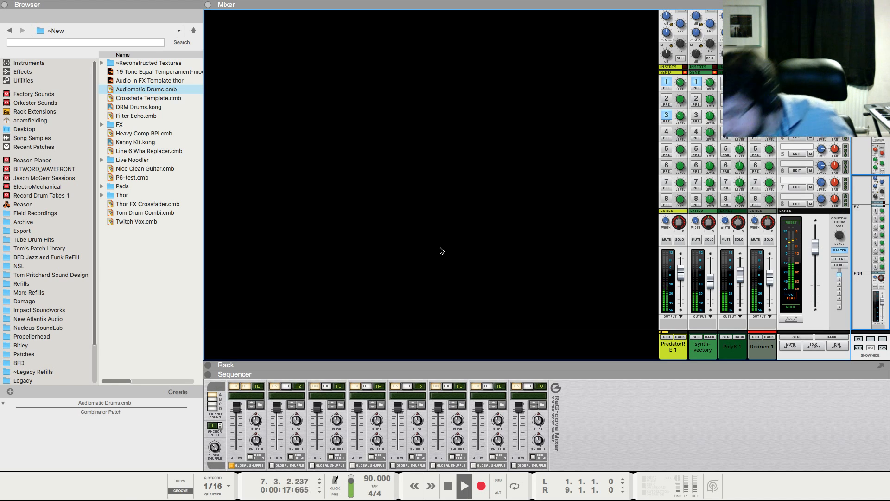
key("F7")
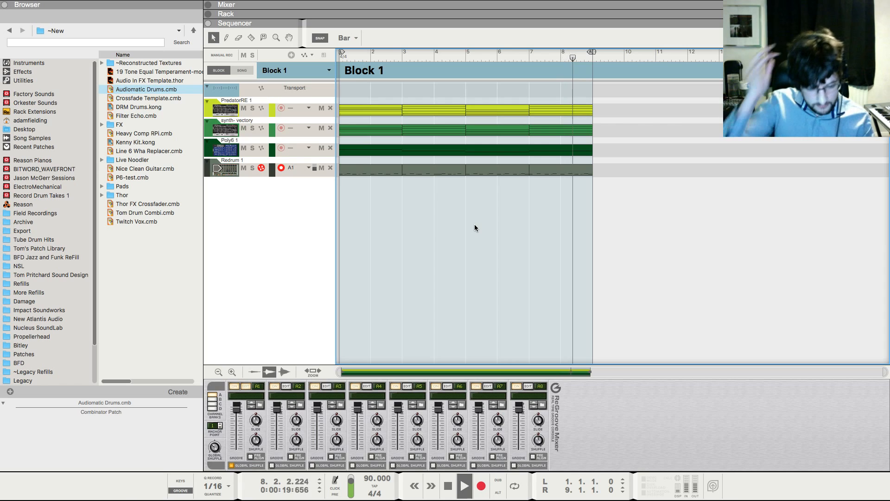
key("space")
key("KP_0")
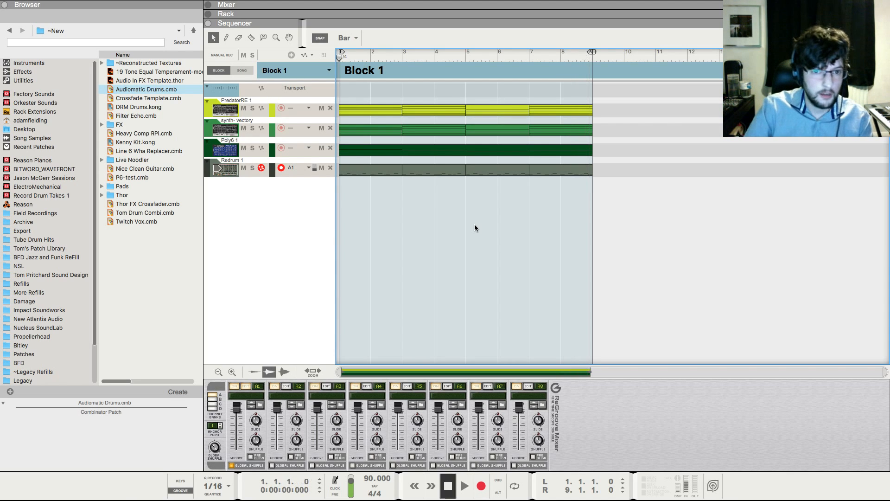
Show the Redrum device in the rack and hide the ReGroove Mixer
key("F6")
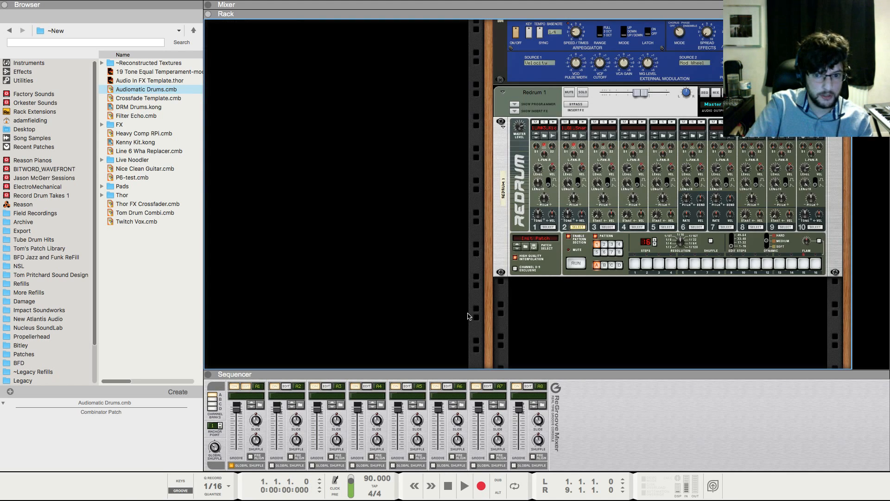
scroll(356, 225, "up", 2)
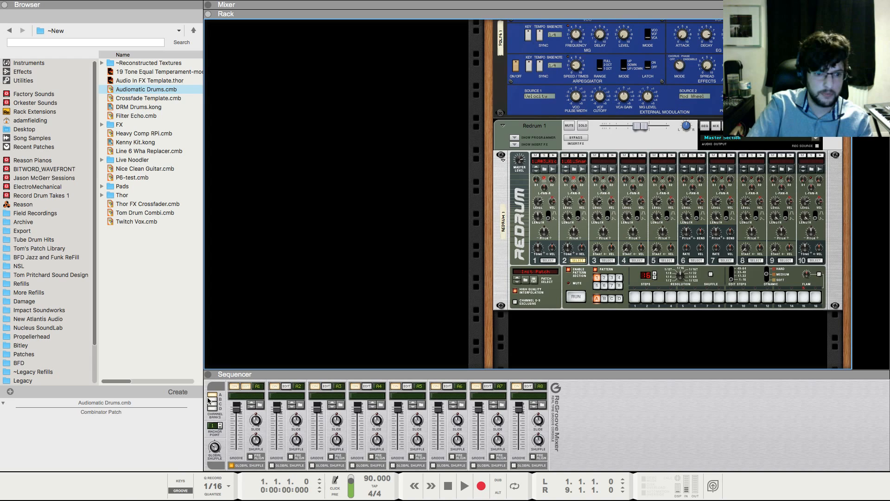
left_click(179, 491)
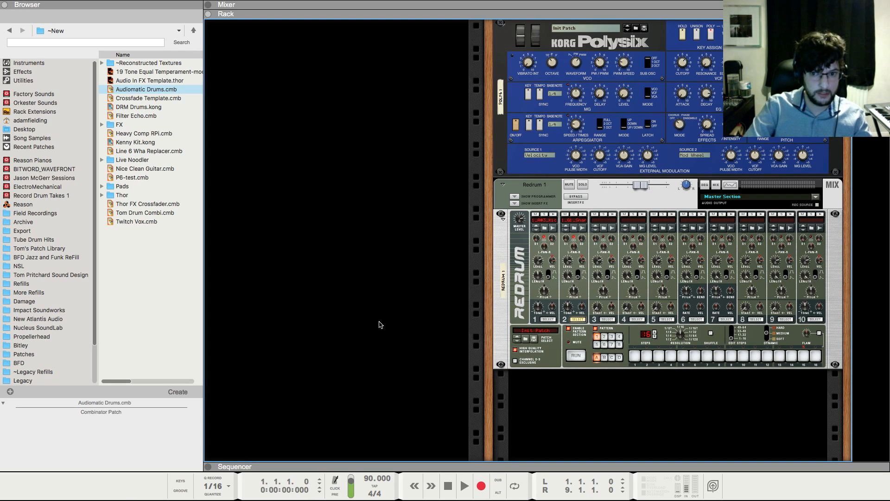
Browse samples for Redrum channel 3 and open the Hats & Shakers folder
left_click(602, 230)
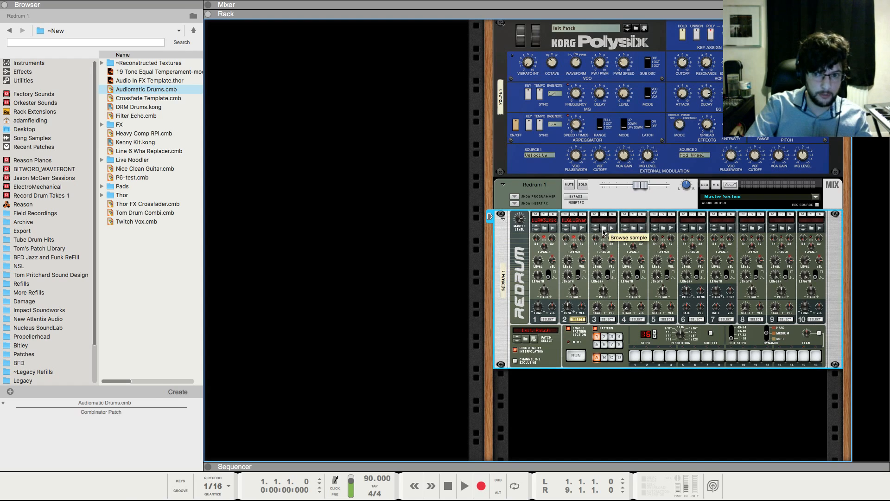
scroll(167, 265, "down", 7)
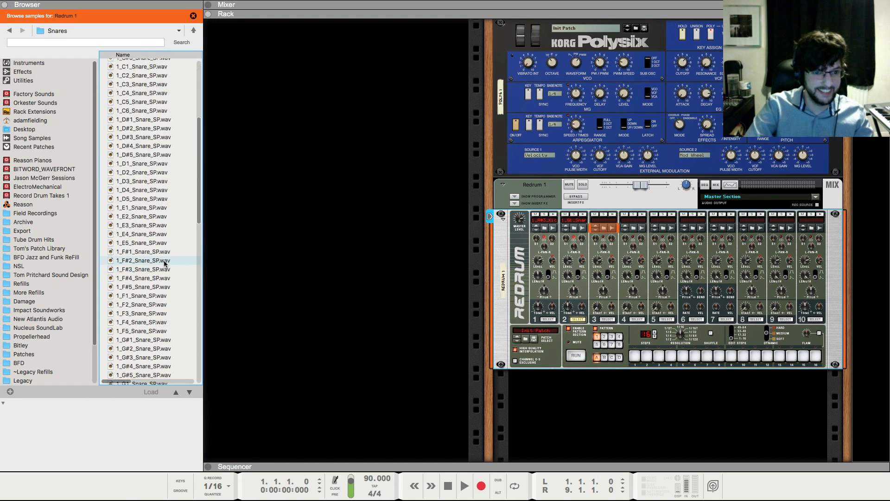
key("BackSpace")
double_click(147, 72)
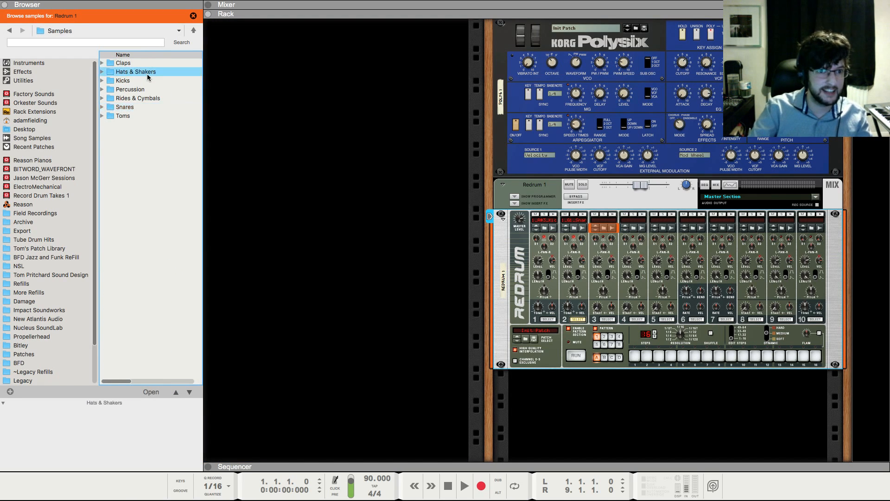
Audition the hat samples between 1_A#5_Hat_SP.wav and 1_B1_Hat_SP.wav
left_click(146, 143)
left_click(146, 134)
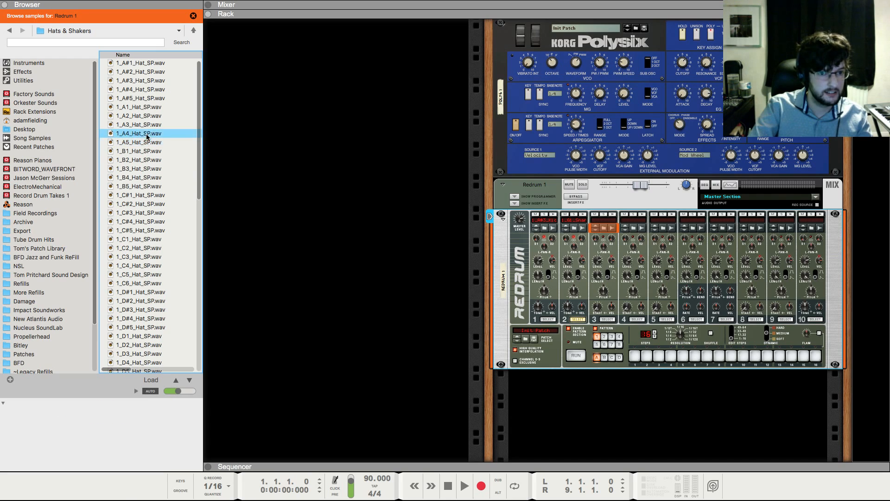
left_click(146, 125)
left_click(146, 132)
left_click(145, 116)
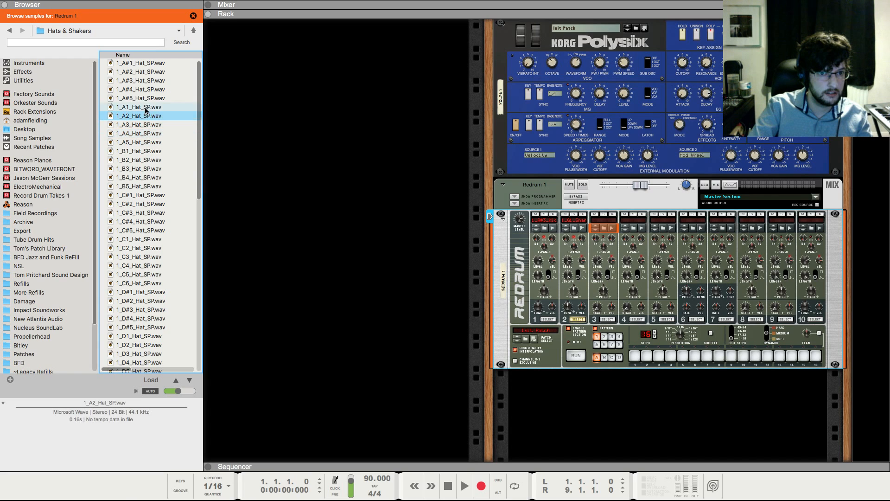
left_click(145, 108)
left_click(145, 98)
left_click(145, 148)
left_click(146, 142)
Compare the A4, A3 and A2 hats and load 1_A4_Hat_SP.wav into Redrum channel 3
left_click(145, 134)
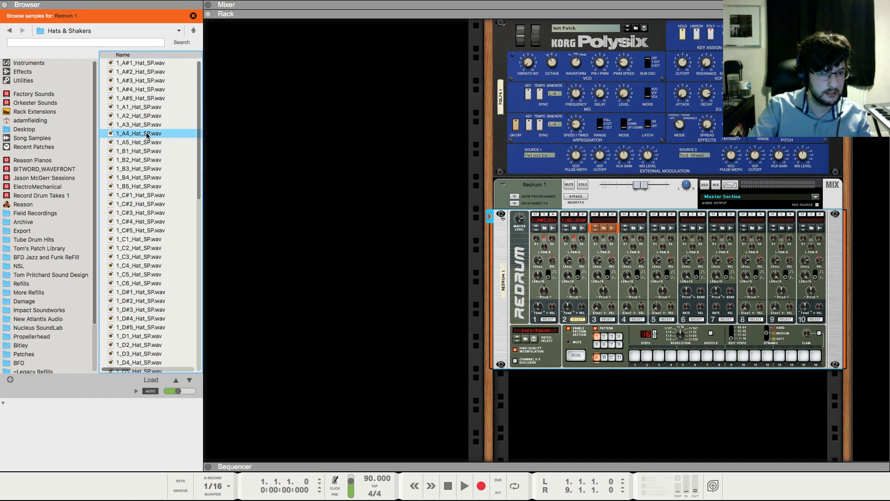
left_click(146, 126)
left_click(145, 117)
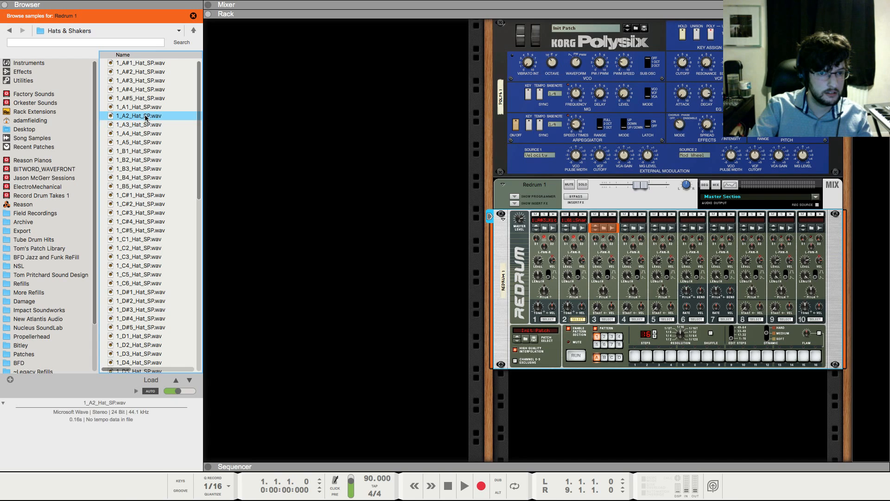
left_click(150, 135)
left_click_drag(148, 137, 598, 263)
Add a new note lane to the Redrum track and draw a two-bar clip in it from bar 1
key("F7")
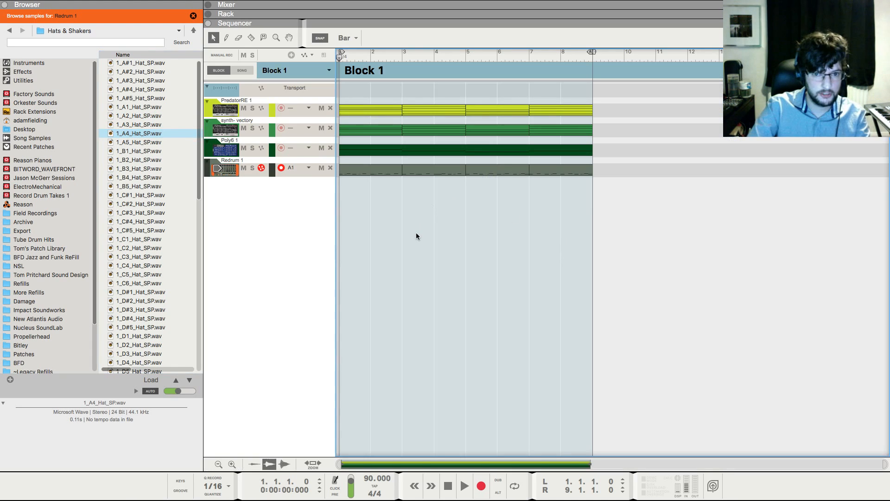
right_click(293, 162)
left_click(362, 318)
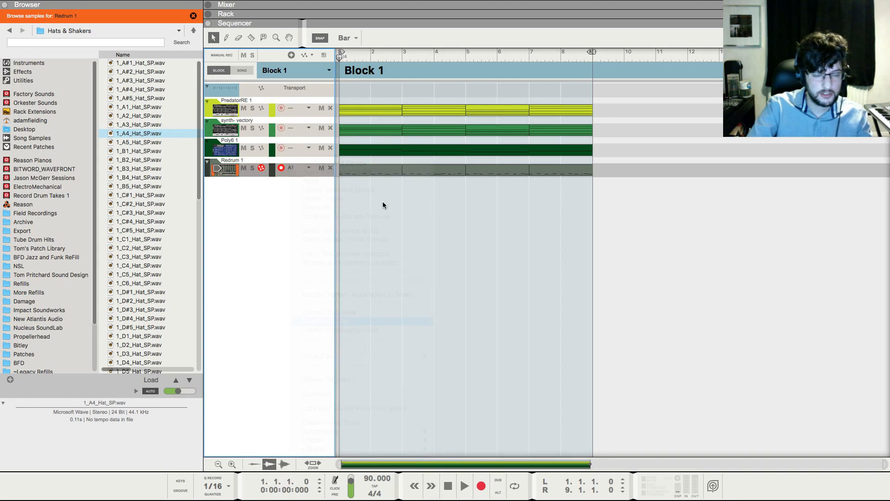
mouse_move(356, 168)
left_mouse_down()
mouse_move(410, 161)
mouse_move(403, 155)
left_mouse_up()
Place 1_A4_Hat_SP.wav hits on the off-beats of the new Redrum clip, starting at 1.1.3, and play it back
double_click(370, 172)
key("super+d")
key("super+d")
key("super+d")
key("super+d")
key("super+d")
key("super+d")
key("super+d")
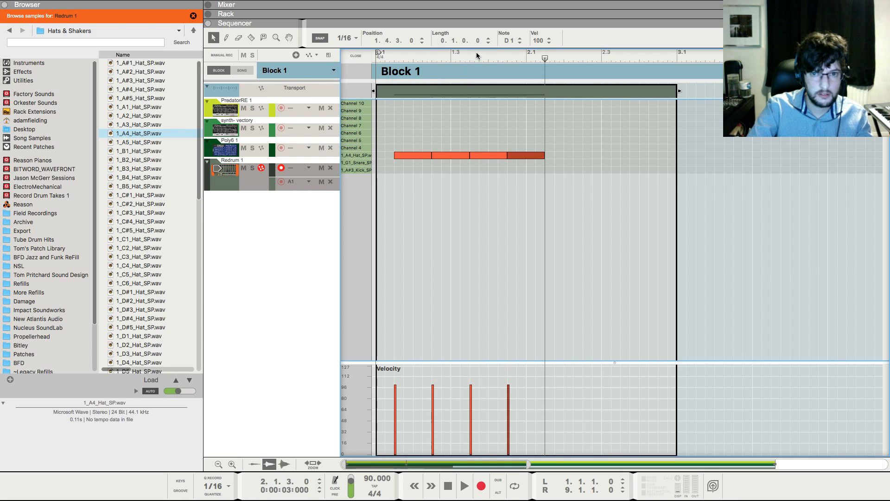
key("space")
left_click(355, 56)
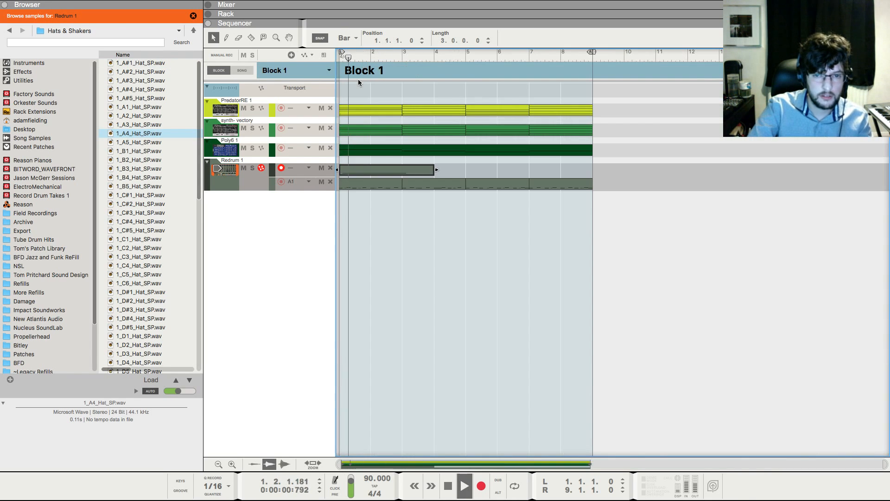
Trim the hat clip to two bars and repeat it to fill the eight-bar block
mouse_move(437, 170)
left_mouse_down()
mouse_move(401, 171)
mouse_move(440, 180)
left_mouse_up()
left_click_drag(510, 164, 354, 180)
left_click_drag(531, 174, 499, 179)
left_click(521, 297)
Lower the level of Redrum channel 3 slightly while the beat plays, and stop playback
key("F6")
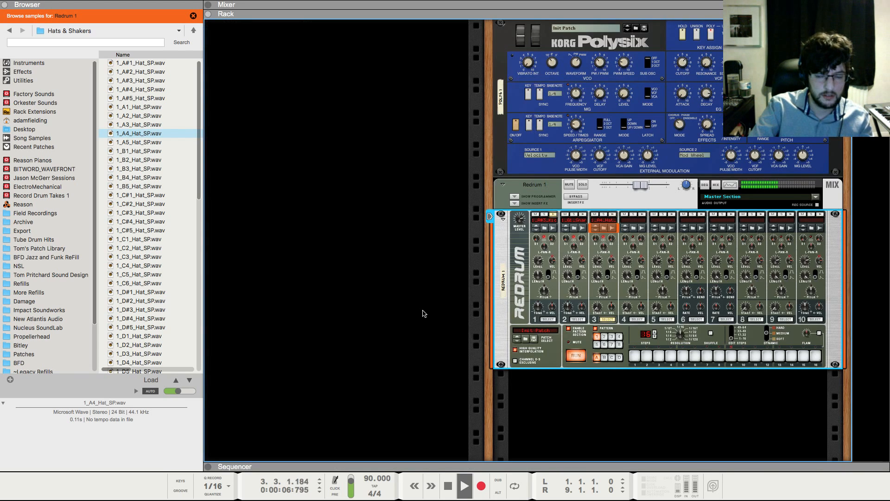
left_click_drag(602, 260, 603, 268)
left_click(338, 289)
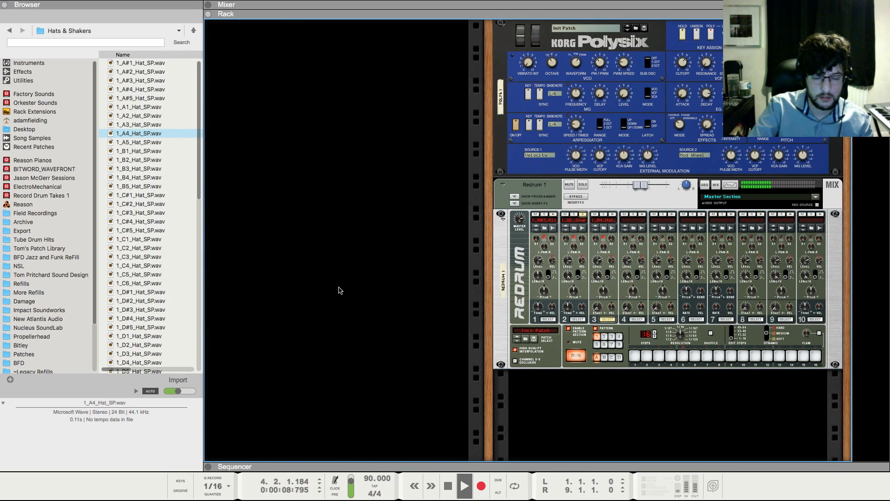
key("F7")
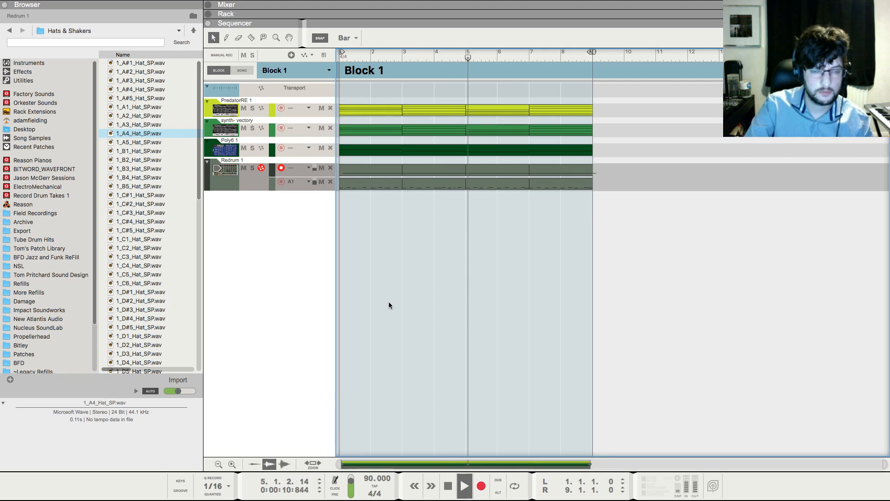
key("space")
Create a Dr. Octo Rex Loop Player below the Redrum and expand its programmer panel
key("F6")
right_click(575, 408)
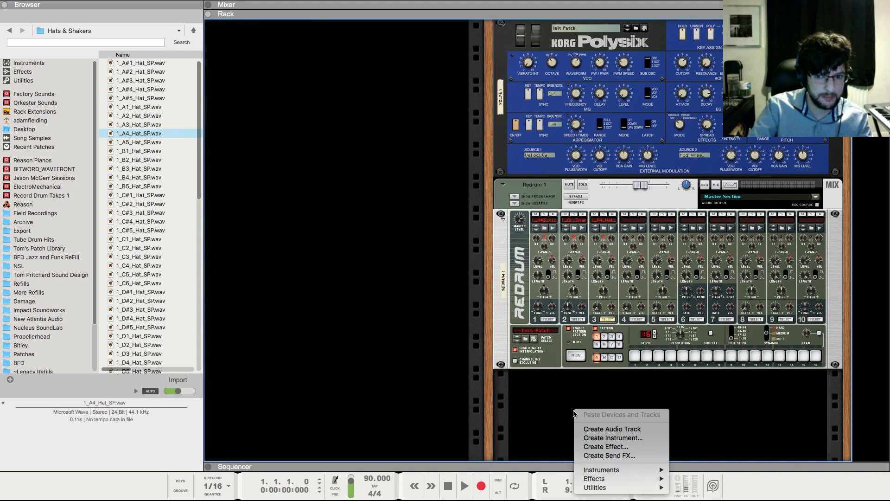
mouse_move(614, 471)
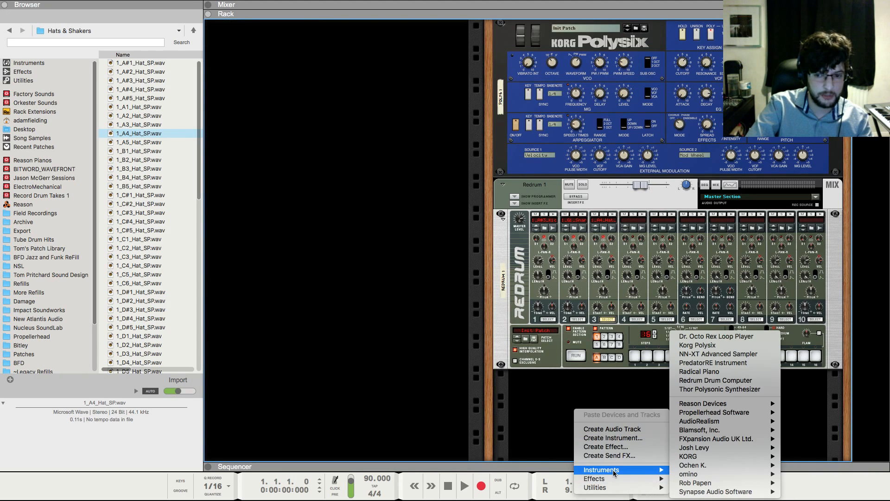
mouse_move(702, 403)
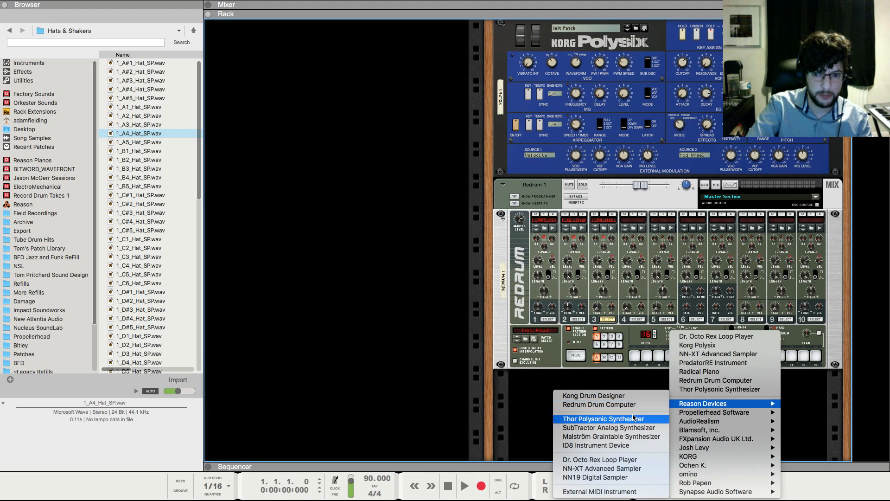
left_click(623, 459)
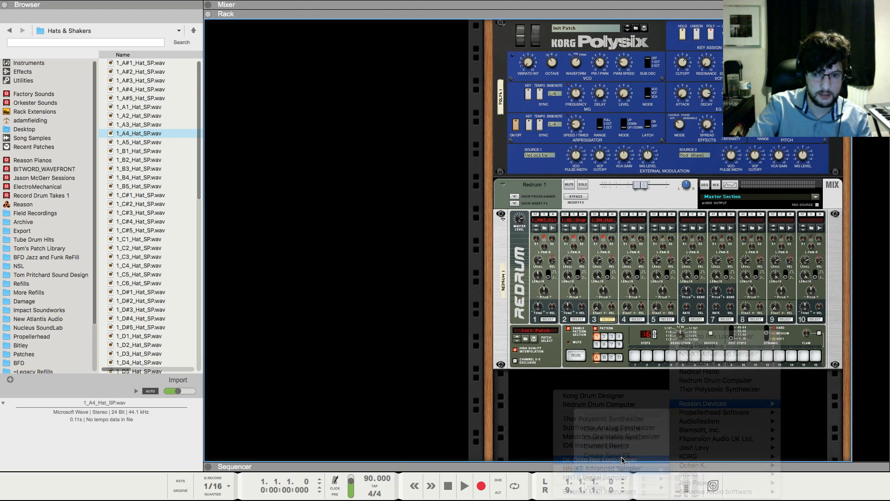
left_click(505, 363)
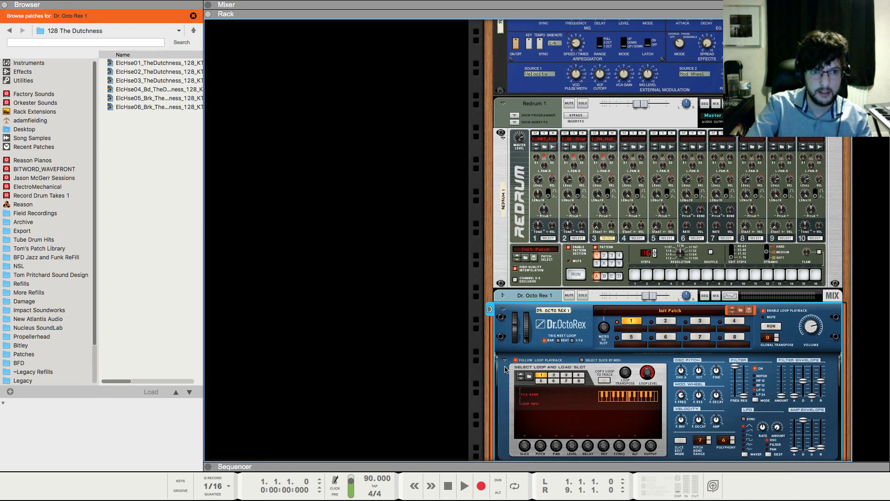
Audition Dubstep REX loops, load DbStp09_Reptilian_140.rx2 into Dr. Octo Rex slot 1, and turn off its loop playback
left_click(530, 376)
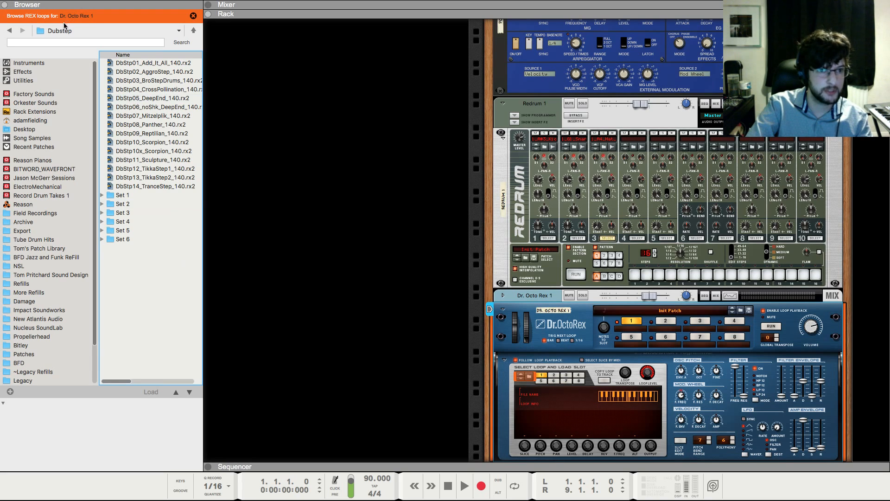
left_click(159, 152)
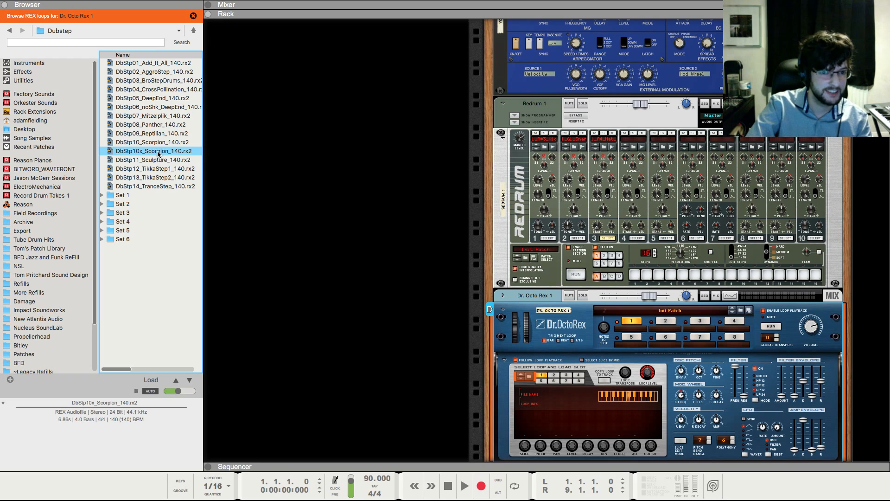
left_click(166, 160)
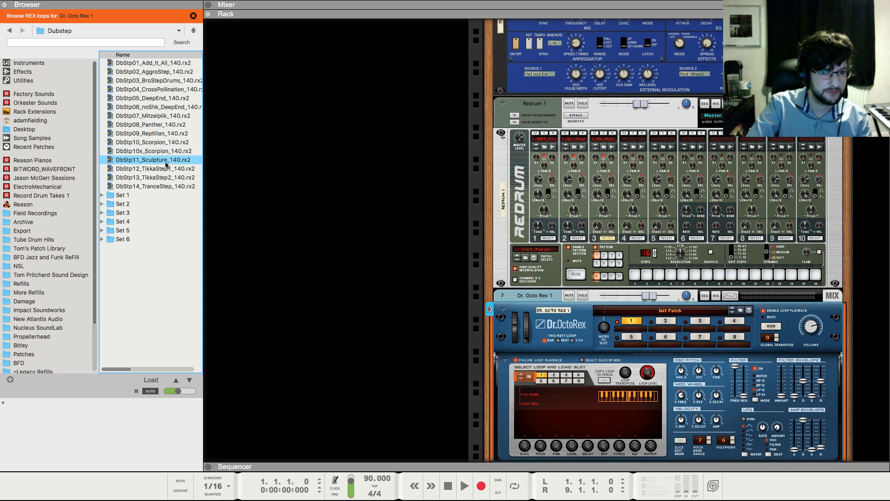
left_click(159, 134)
left_click_drag(154, 135, 558, 357)
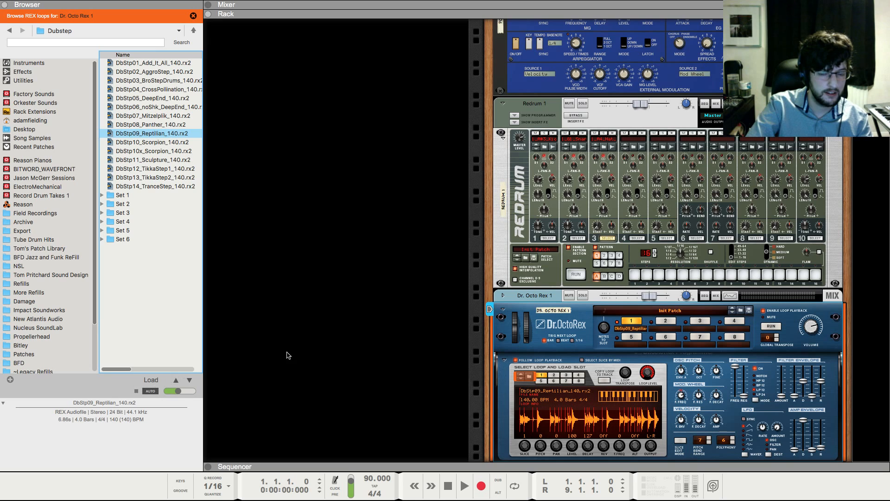
left_click(314, 337)
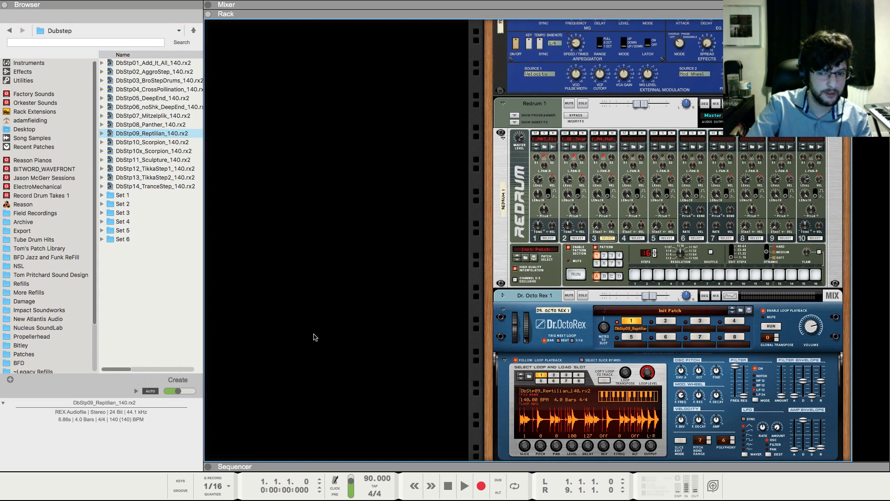
left_click(762, 311)
Assign groove channel A1 to the Dr. Octo Rex note lane and draw a two-bar clip from bar 1
key("F7")
left_click(295, 202)
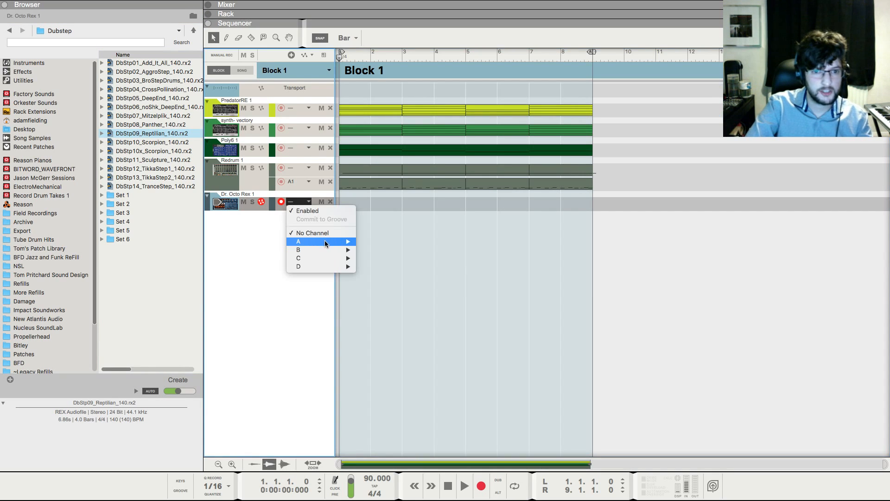
mouse_move(326, 243)
left_click(391, 241)
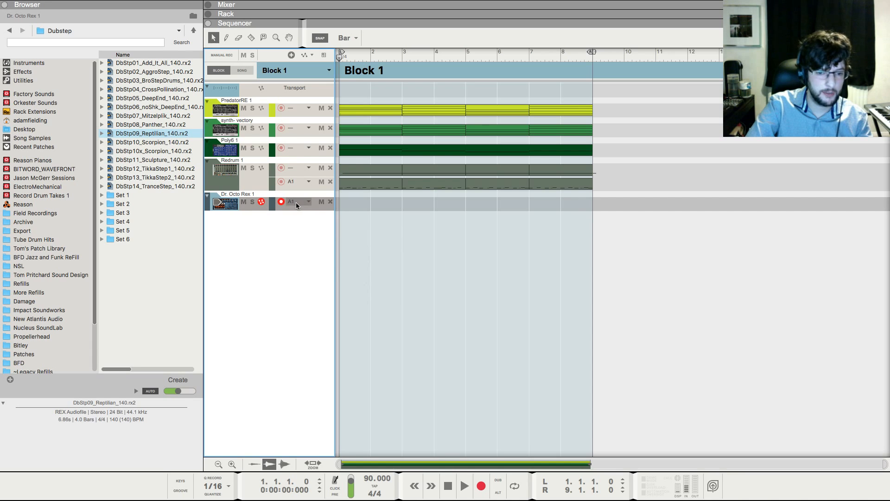
left_click_drag(353, 207, 385, 208)
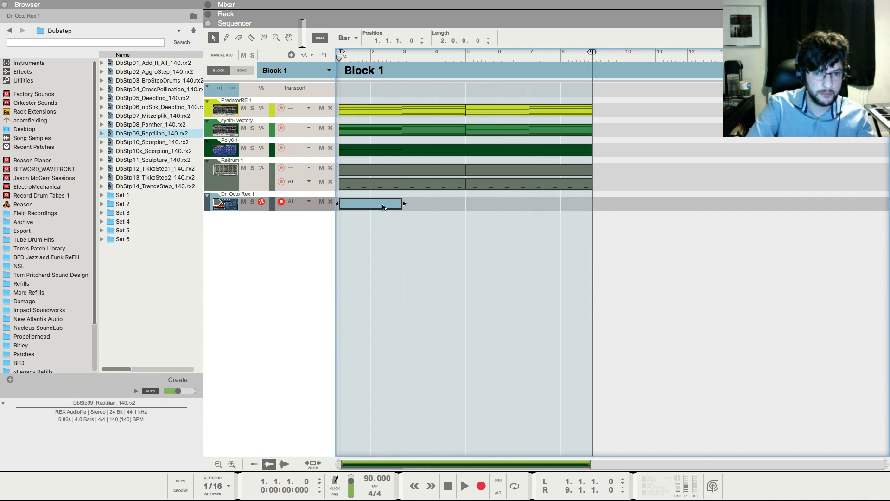
Lower the Dr. Octo Rex fader to about -3.41 dB and enable its high-pass filter at about 114 Hz
key("F5")
left_click(776, 367)
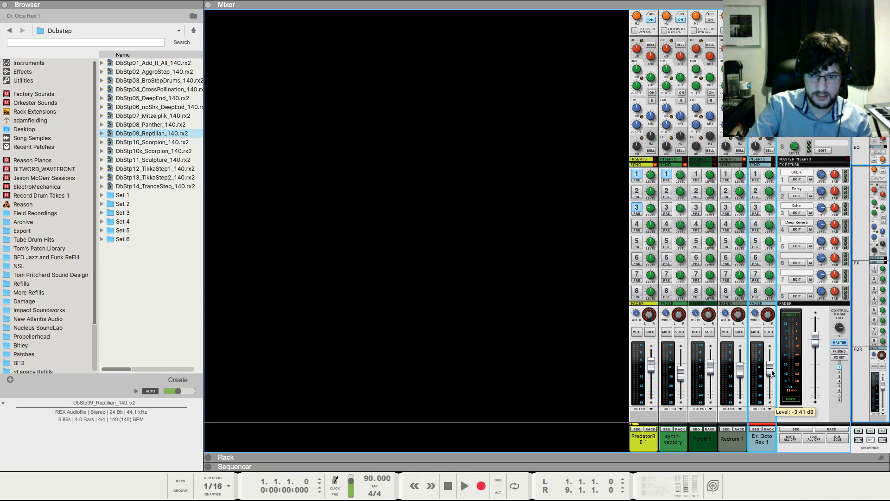
scroll(769, 324, "up", 5)
left_click(770, 202)
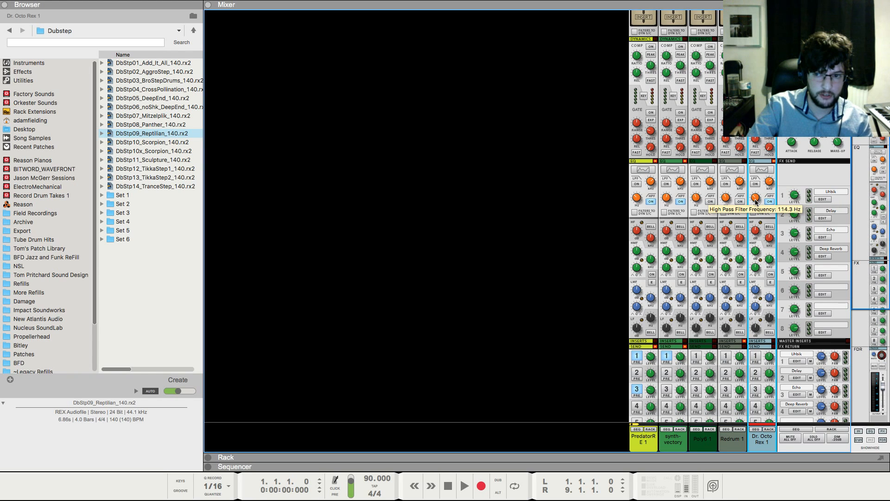
scroll(758, 199, "down", 5)
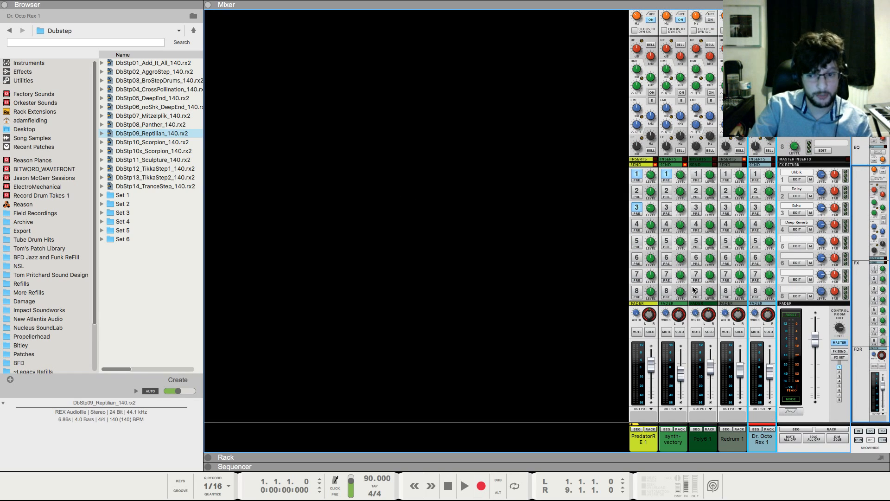
Draw hits on slices 3, 4 and 5 at 1.1.1, 1.1.3 and 1.2.1 in the Dr. Octo Rex clip, and play them
key("F7")
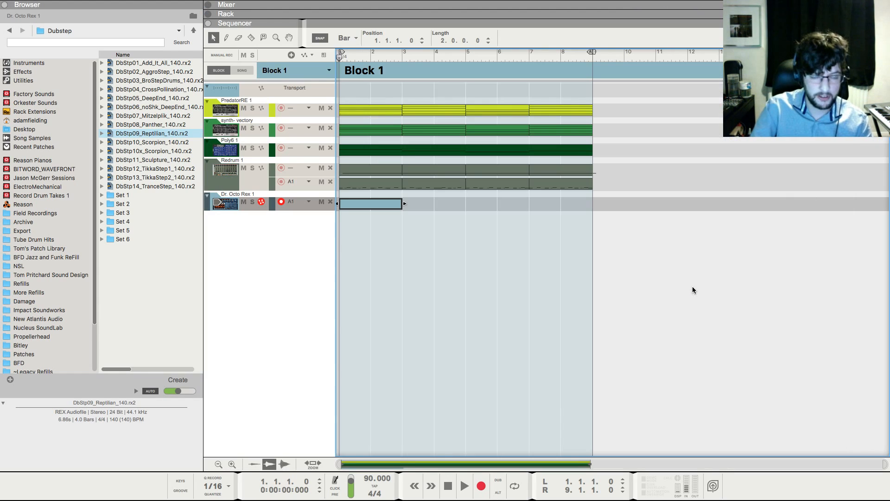
double_click(368, 204)
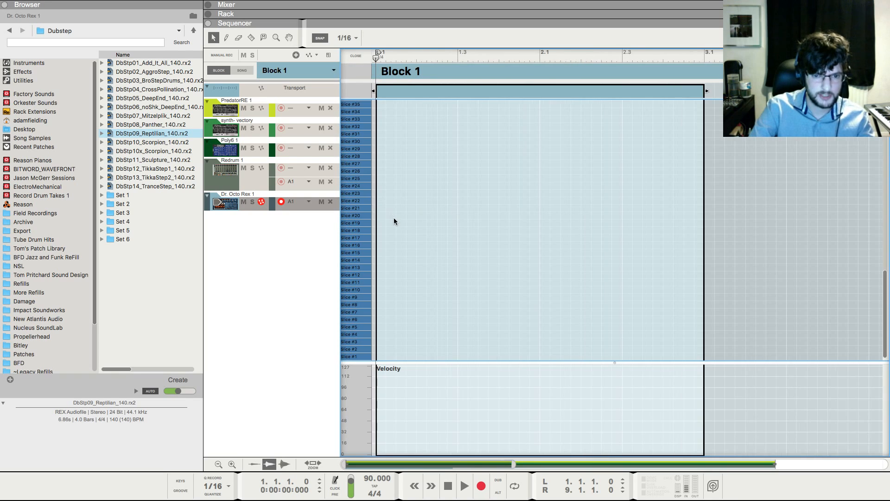
left_click_drag(388, 346, 422, 344)
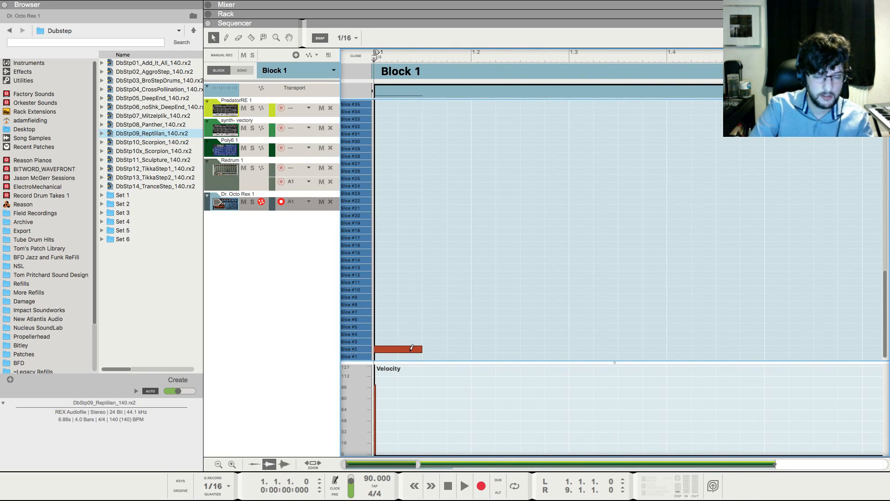
key("space")
key("space")
left_click(443, 334)
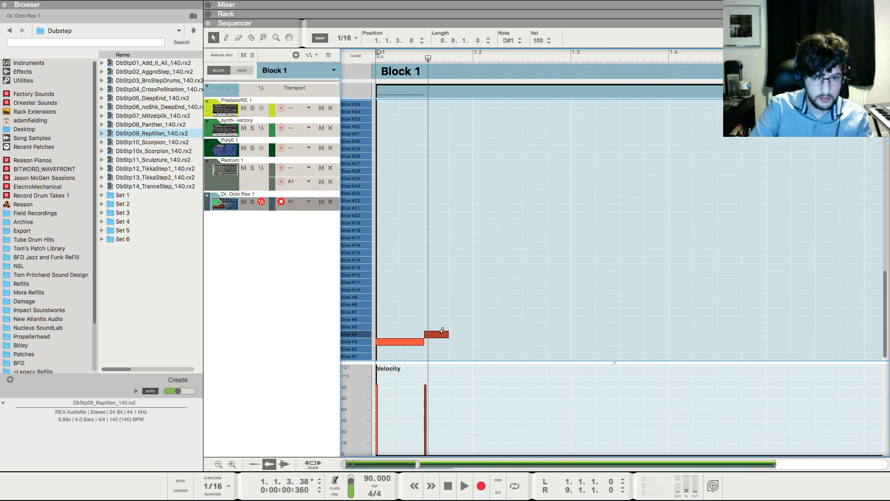
left_click_drag(475, 327, 521, 327)
left_click(495, 274)
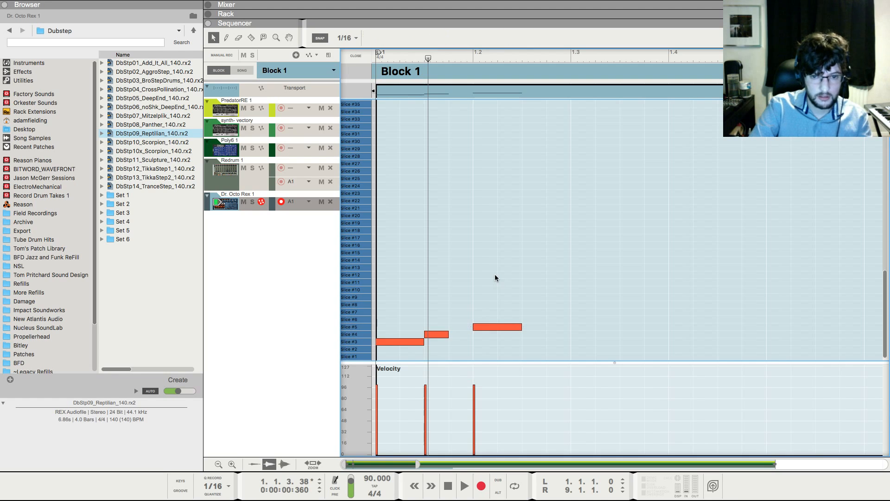
key("space")
key("space")
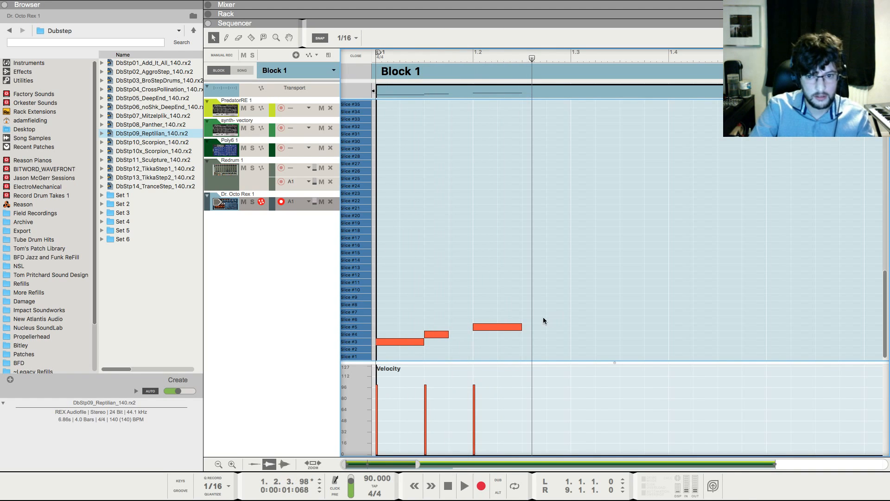
Complete bar 1 with eighth-note hits on slices 8, 17, 18, 13 and 22 from 1.2.3 onward
left_click(542, 320)
mouse_move(541, 321)
left_mouse_down()
mouse_move(542, 305)
mouse_move(595, 290)
mouse_move(595, 298)
mouse_move(597, 237)
mouse_move(652, 229)
left_mouse_up()
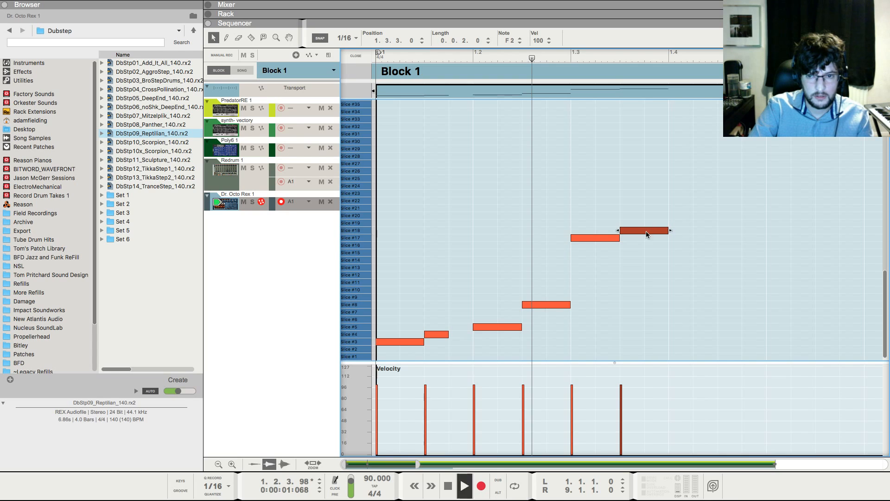
mouse_move(679, 272)
left_mouse_down()
mouse_move(698, 274)
mouse_move(699, 292)
mouse_move(700, 267)
mouse_move(741, 244)
mouse_move(744, 199)
left_mouse_up()
left_click(730, 258)
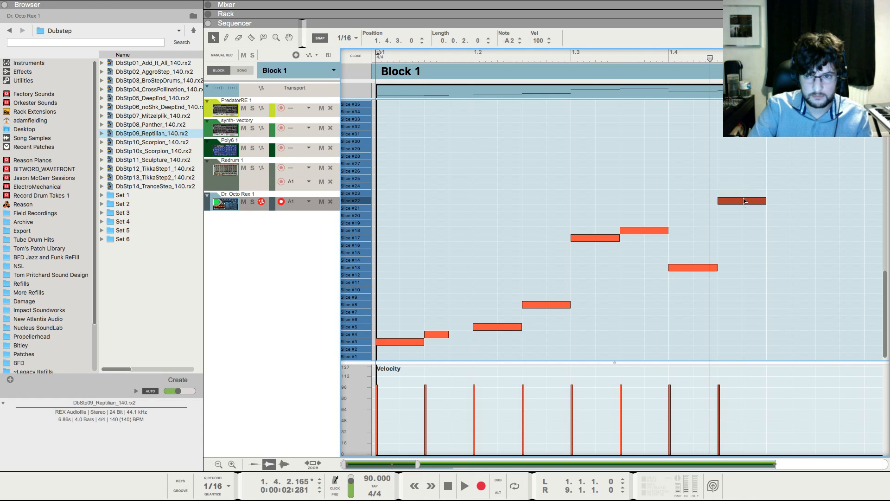
Copy the entire bar 1 slice pattern into bar 2 of the clip
key("g")
key("g")
key("g")
key("g")
left_click(742, 226)
key("super+a")
key("super+c")
key("super+v")
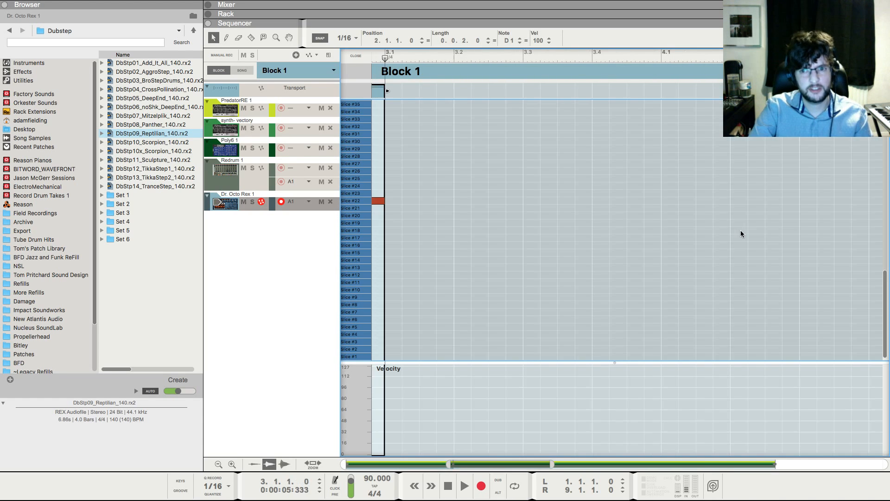
Play the two-bar slice pattern from the start and check the channel levels in the mixer
key("shift+Return")
key("space")
key("g")
key("g")
key("g")
key("F5")
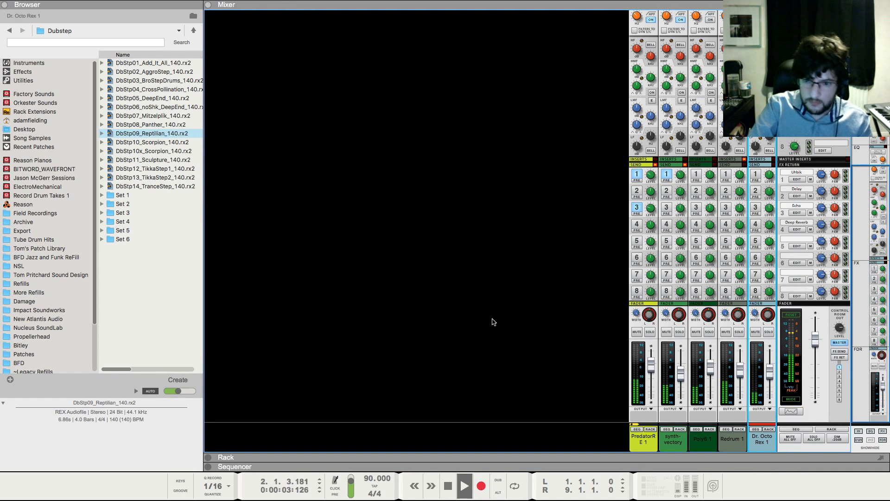
key("F7")
key("F5")
key("F7")
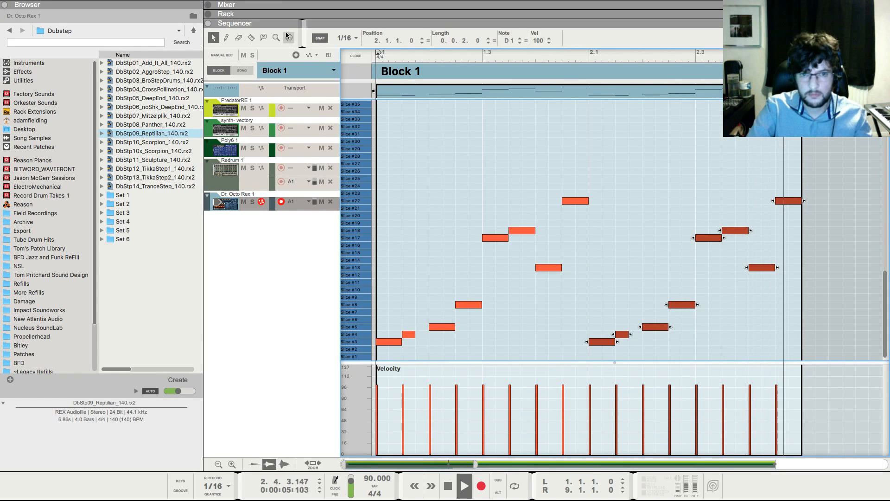
key("space")
Copy the two-bar Dr. Octo Rex clip to bar 3 and add a 1/16 hit on slice 26 at 4.4.4
left_click(356, 56)
key("super+c")
key("super+v")
double_click(428, 205)
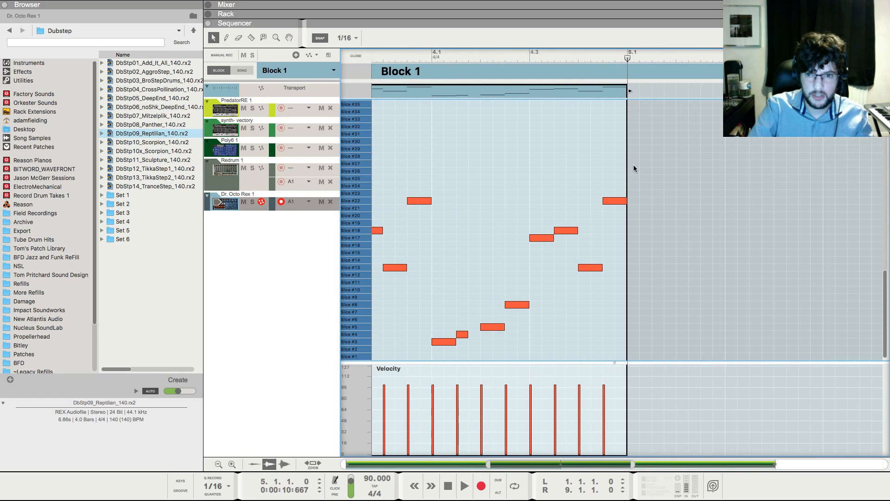
left_click(622, 192)
left_click_drag(621, 193, 621, 173)
key("space")
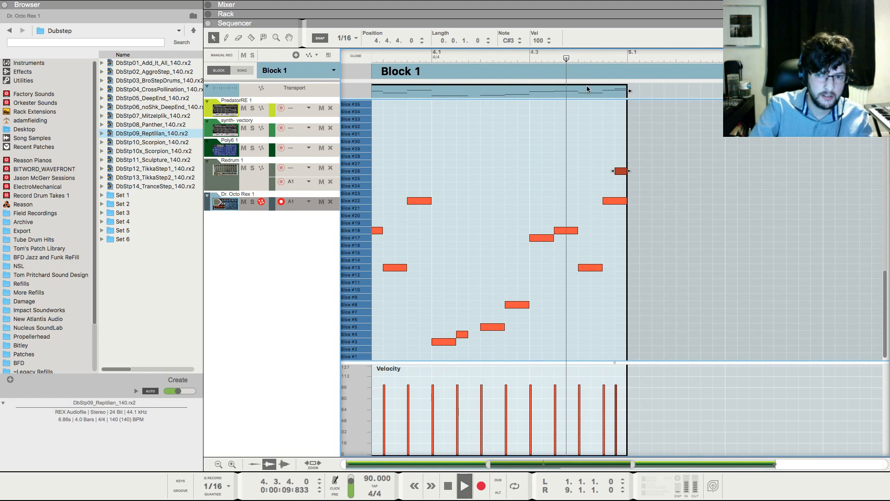
key("space")
Repeat the Dr. Octo Rex clips across bars 5 to 8 and listen to the block while checking the mixer
left_click(356, 55)
left_click(508, 204)
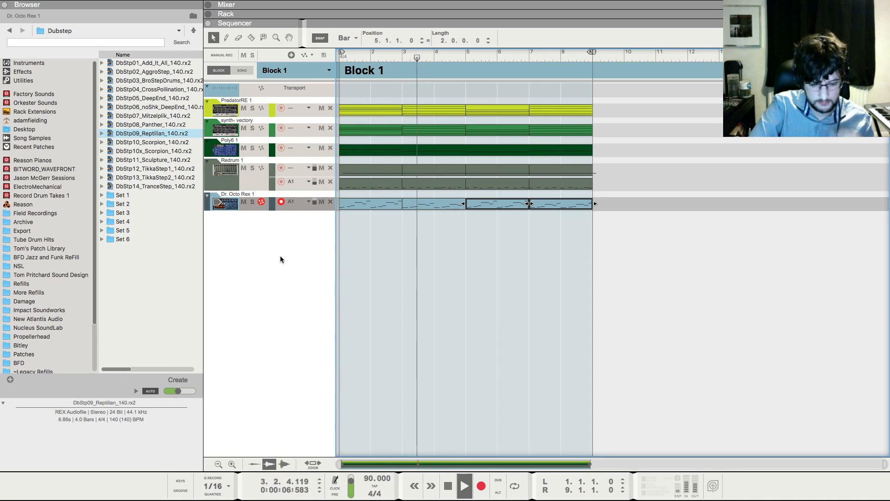
key("F5")
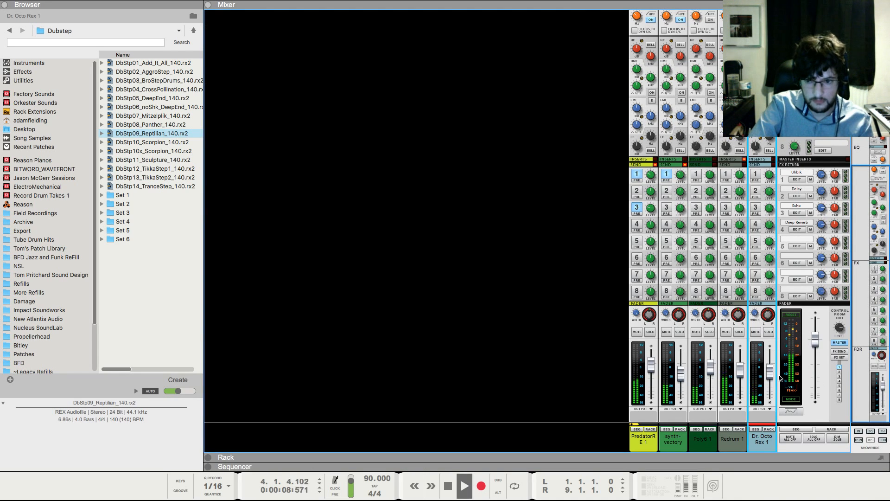
mouse_move(771, 377)
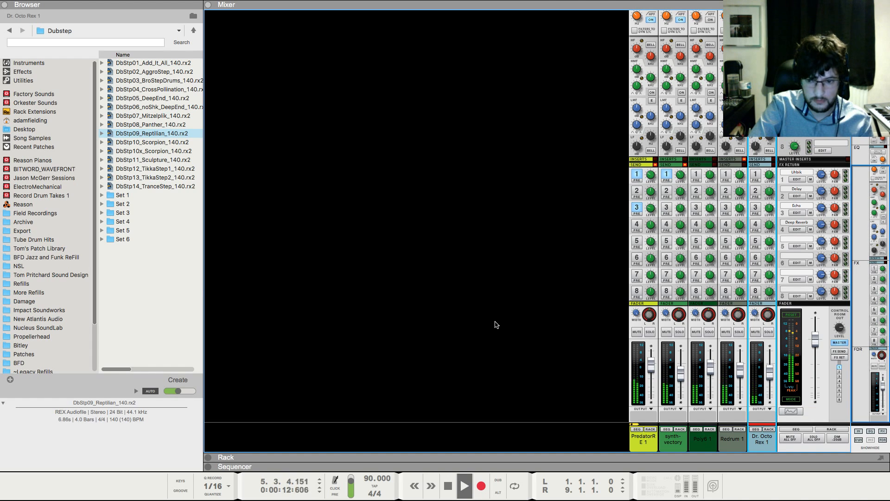
key("F7")
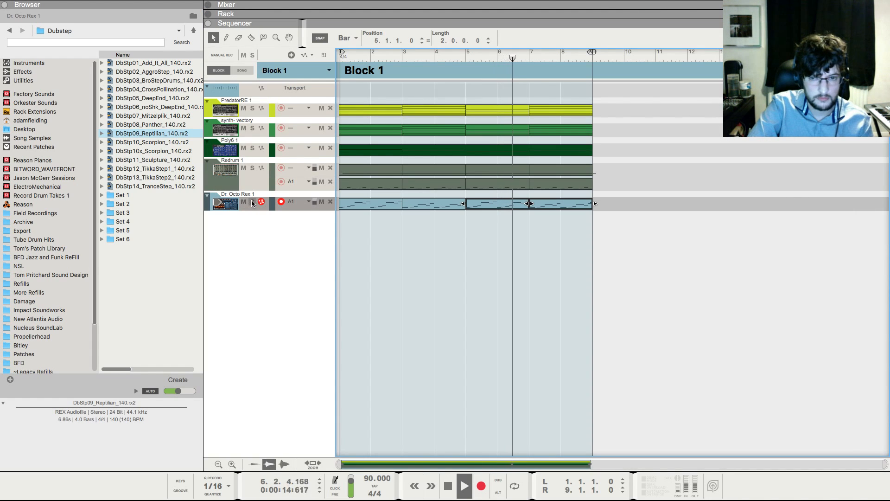
left_click(612, 345)
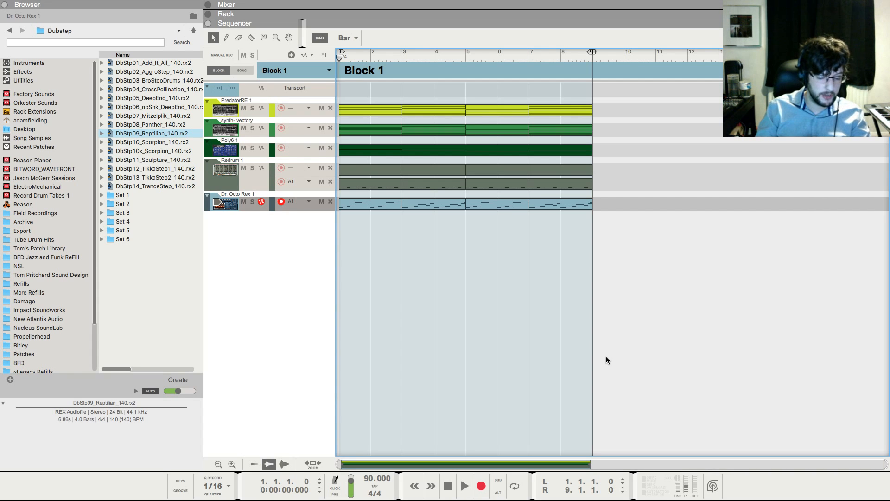
key("F6")
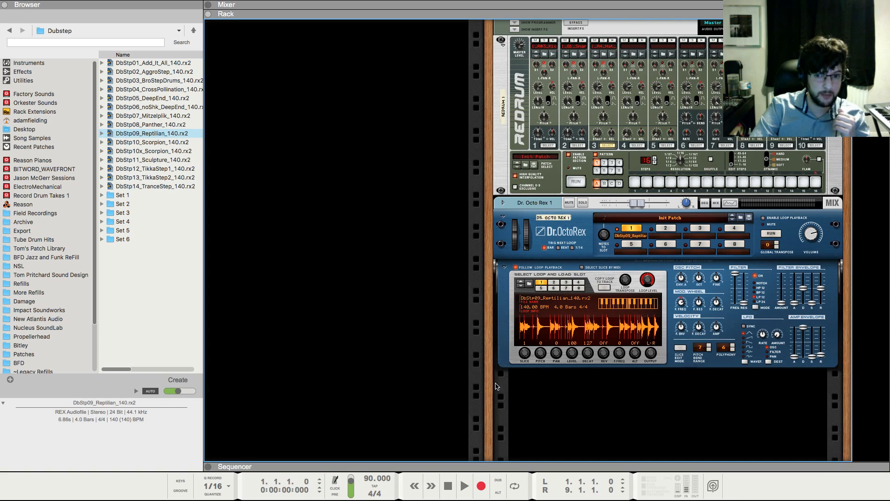
right_click(510, 386)
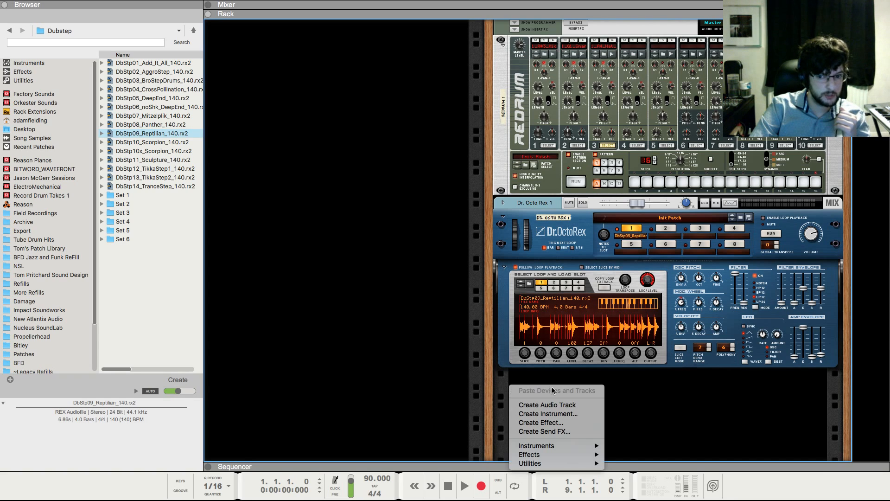
left_click(647, 406)
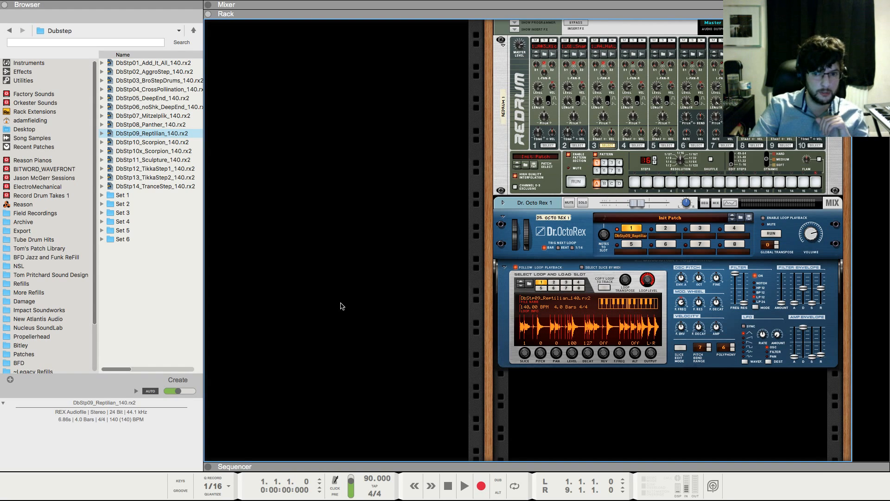
Import 110-Vectory1.wav from the Vectory folder under Percussion in the Export location into Block 1 as a new audio track
left_click(27, 230)
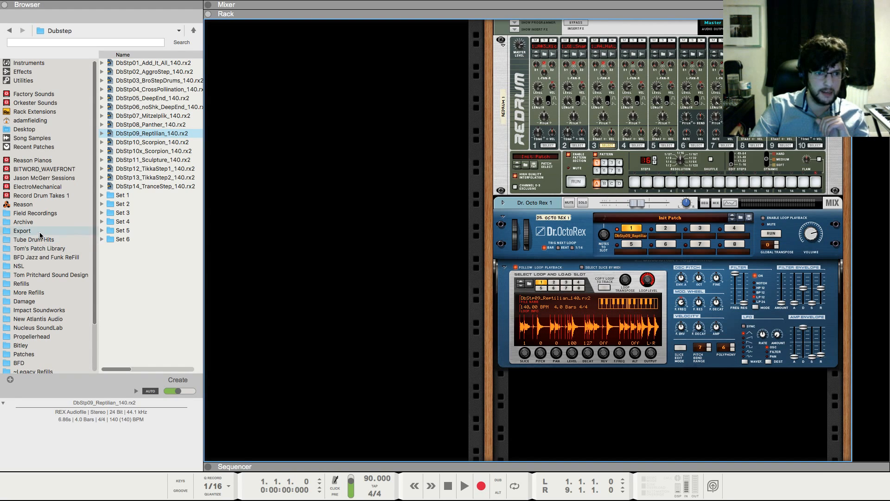
double_click(134, 177)
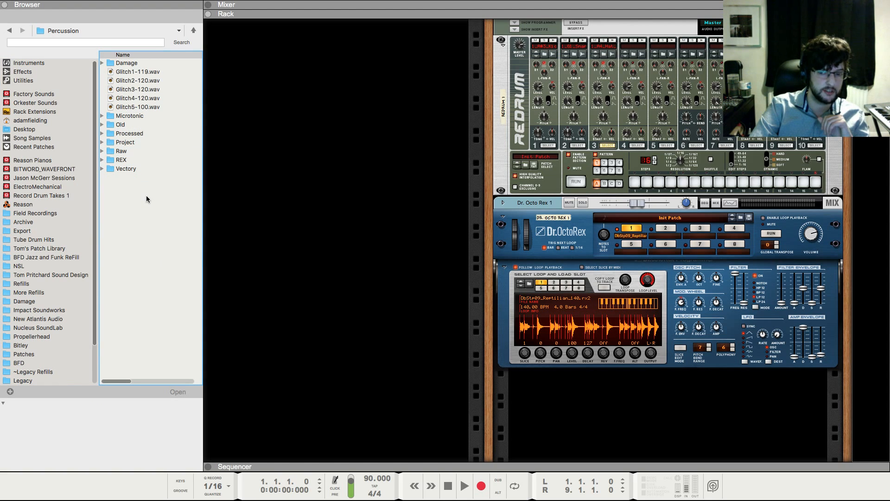
double_click(132, 173)
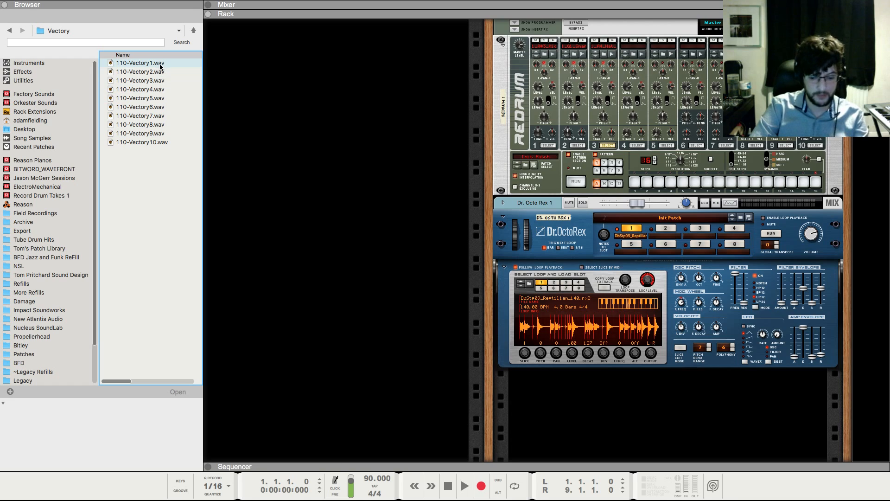
key("F7")
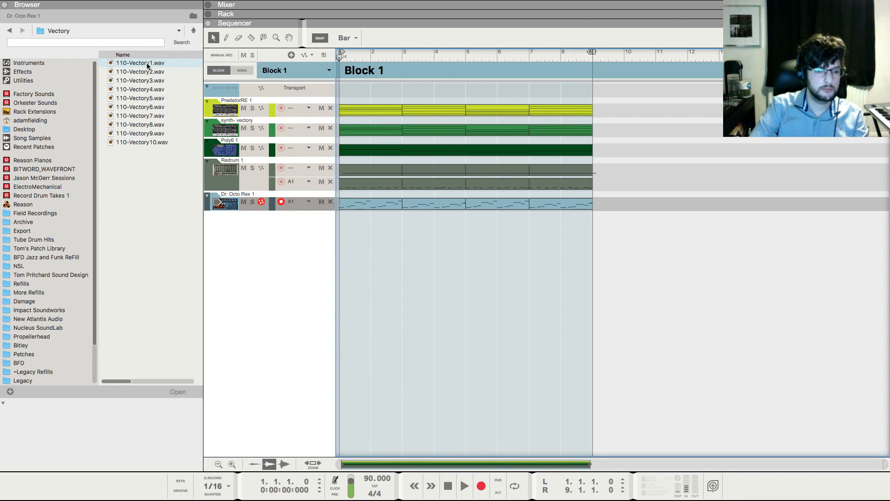
left_click_drag(146, 63, 319, 250)
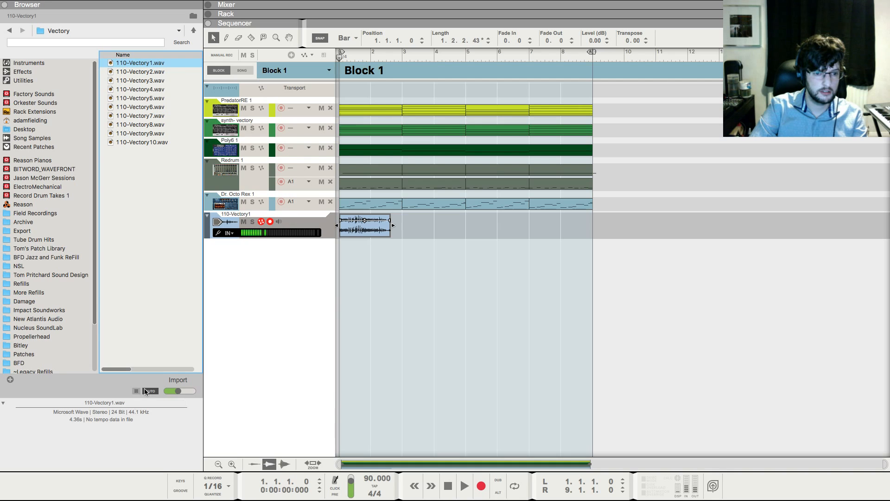
left_click(531, 278)
Time-stretch the 110-Vectory1 clip to a length of two bars and quantize it
left_click(359, 229)
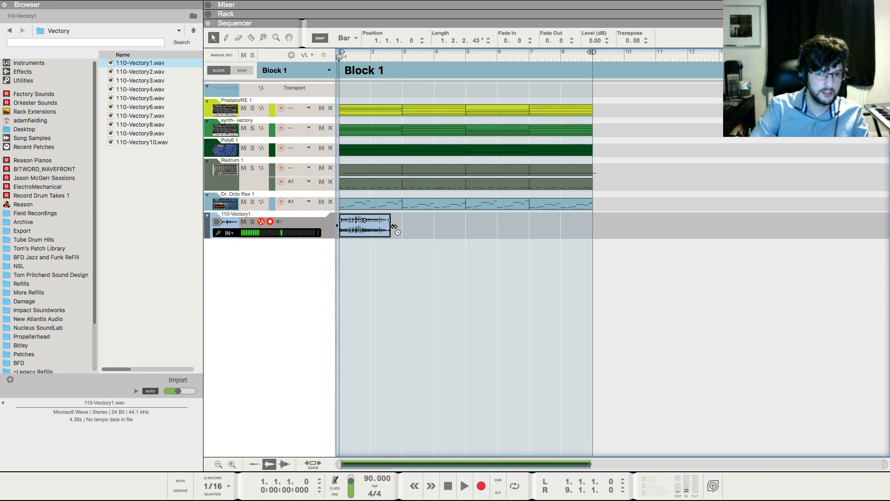
left_click_drag(393, 226, 403, 225)
right_click(374, 231)
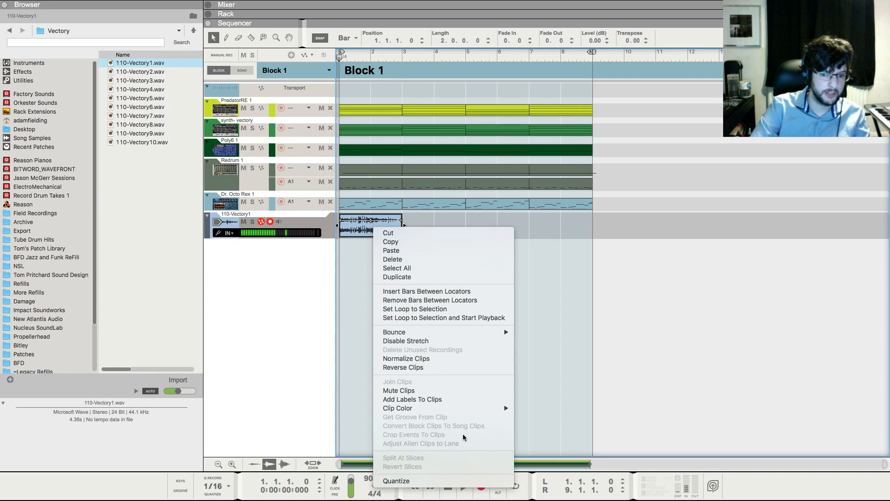
left_click(454, 478)
Enable the high-pass filter on the 110-Vectory1 mixer channel and lower its level
key("F5")
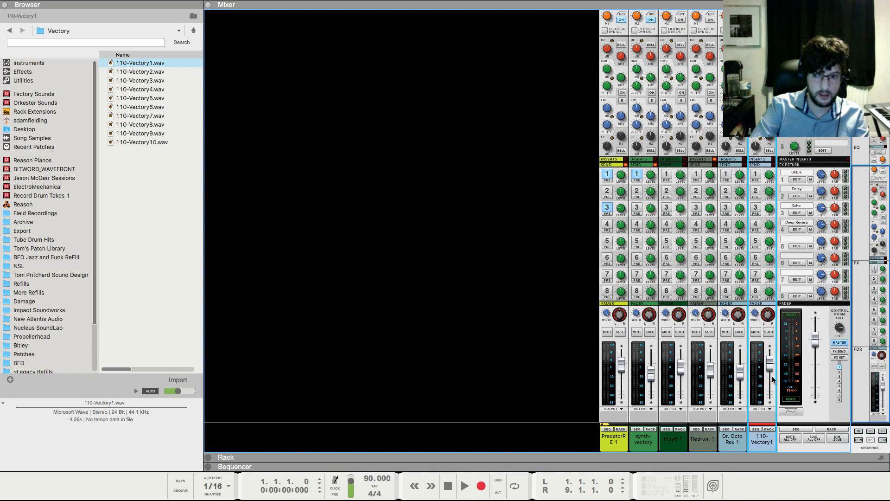
scroll(779, 211, "up", 3)
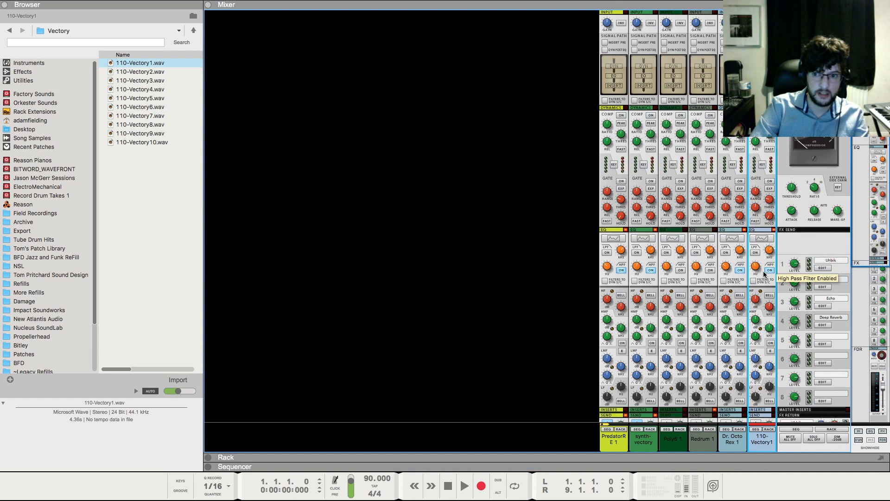
scroll(676, 278, "down", 10)
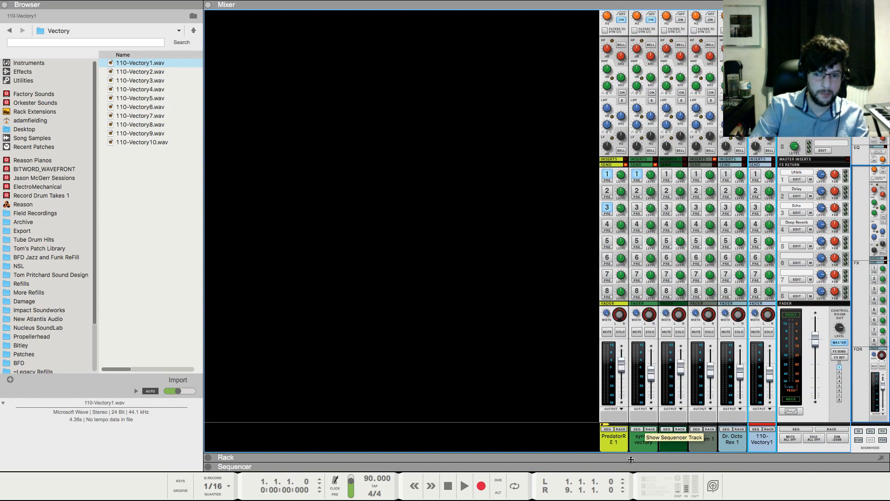
Rename the PredatorRE 1 mixer channel as Pad-1 and the synth-vectory channel as Pad-2
double_click(617, 438)
type("Pad-1")
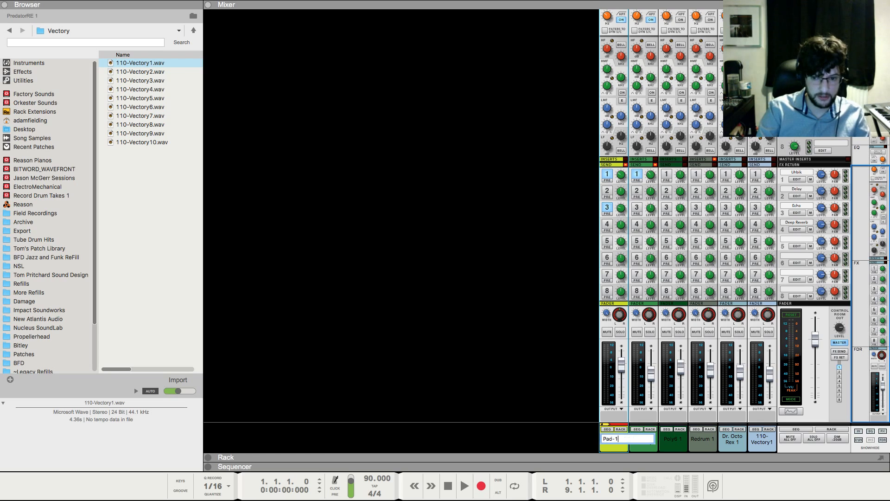
key("Return")
double_click(642, 439)
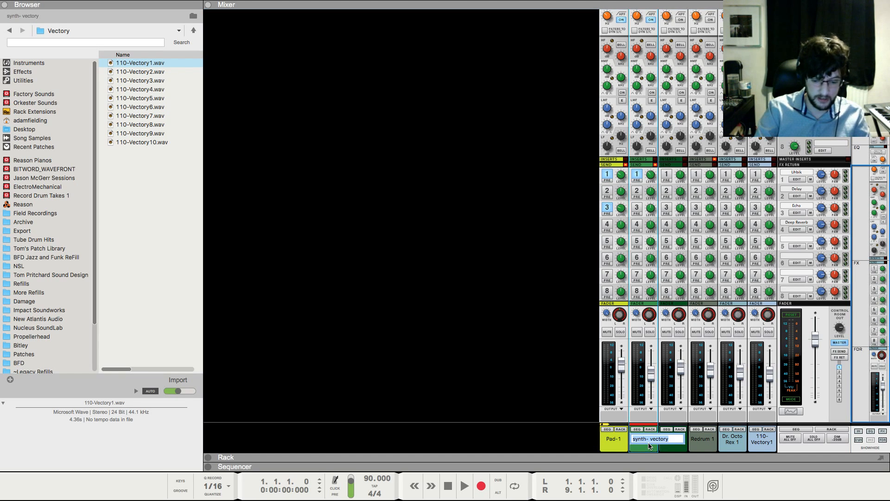
type("Pad-2")
key("Return")
Rename the Poly6 1 mixer channel as Bass and the Redrum 1 channel as Drum Hits
double_click(669, 439)
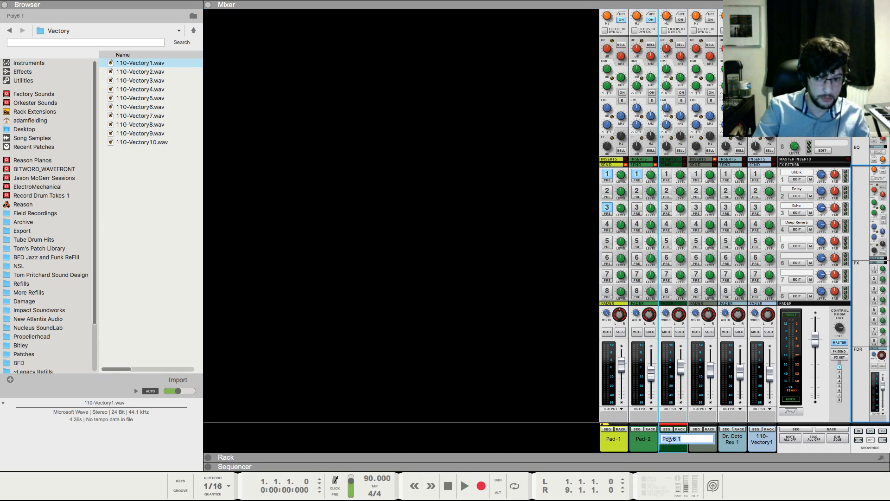
type("Bass Line")
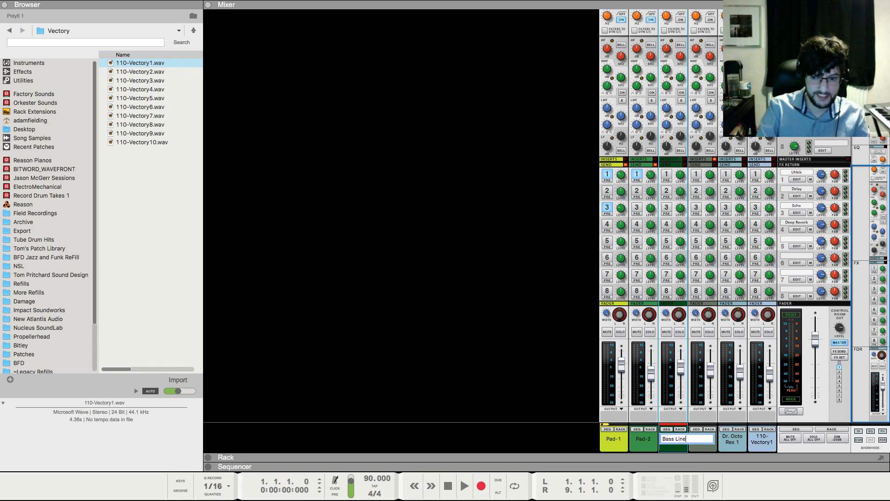
key("BackSpace")
key("BackSpace")
key("BackSpace")
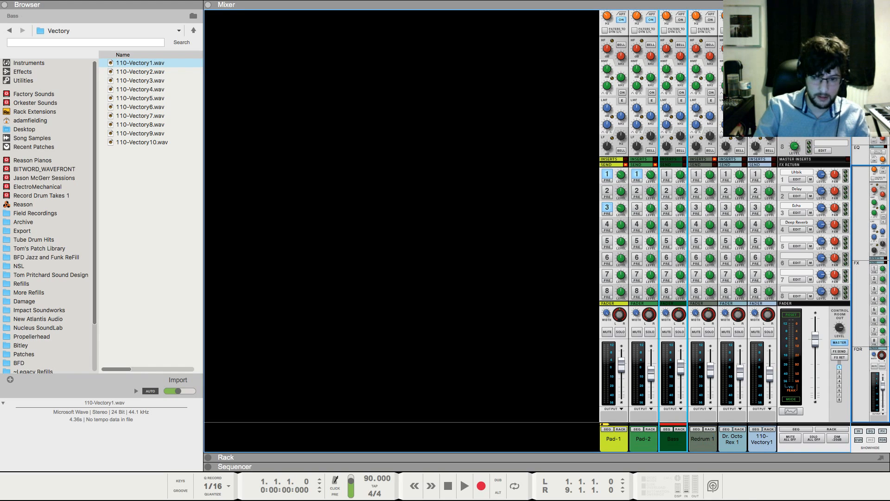
double_click(704, 439)
type("Drum")
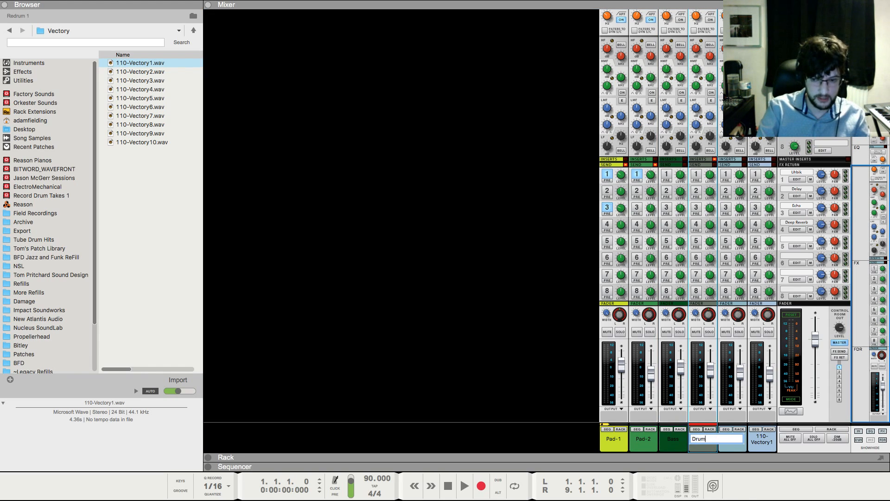
type(" Hits")
key("Return")
Rename the Dr. Octo Rex 1 mixer channel as Dubstep DRUMZ and the 110-Vectory1 channel as Vectory
double_click(724, 442)
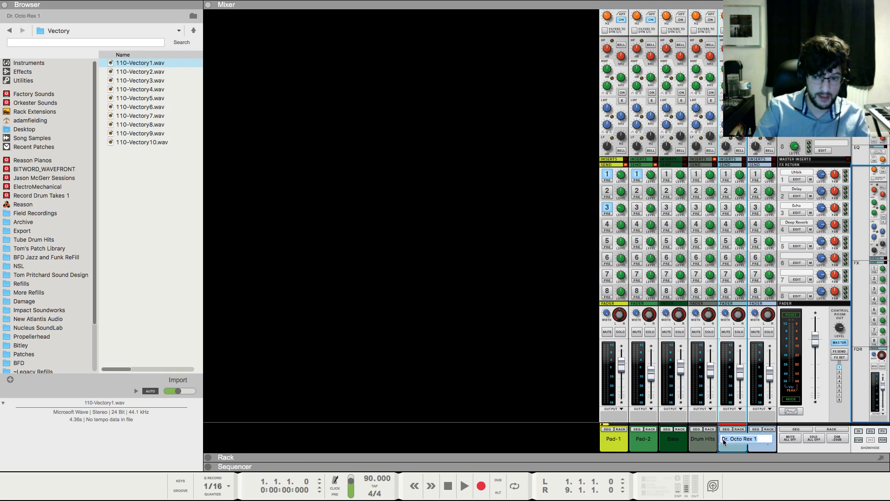
type("D")
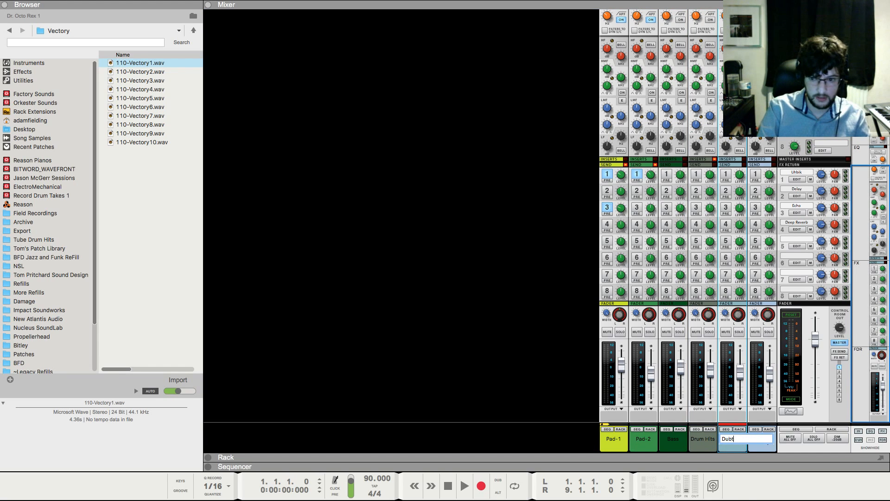
type("ubstep DRUMZ")
key("Return")
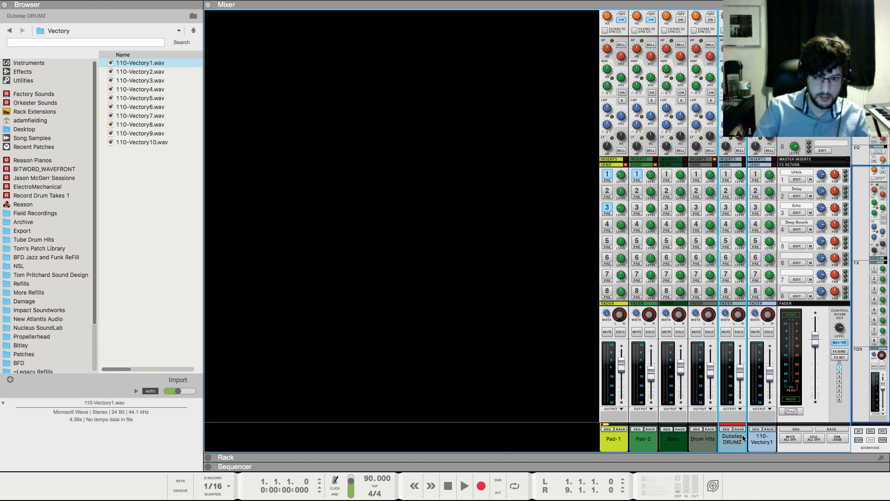
double_click(770, 440)
key("BackSpace")
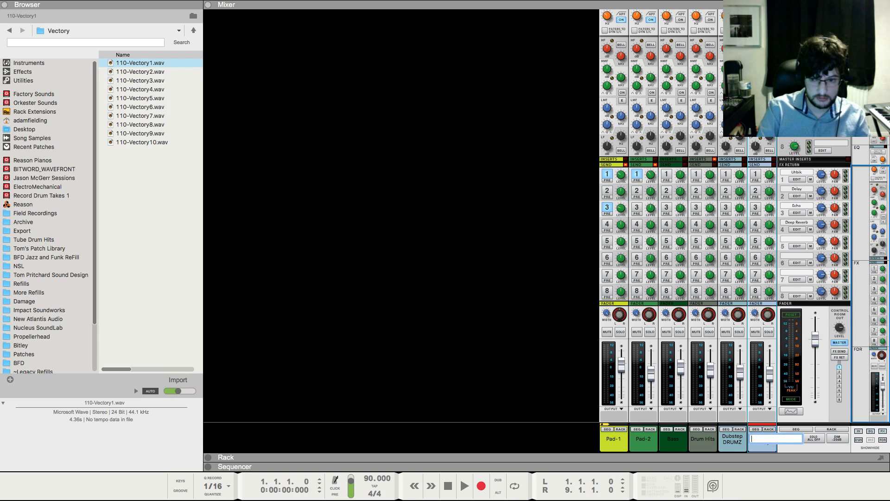
key("Return")
Start playback and duplicate the two-bar Vectory clip until it fills all eight bars of Block 1
key("F7")
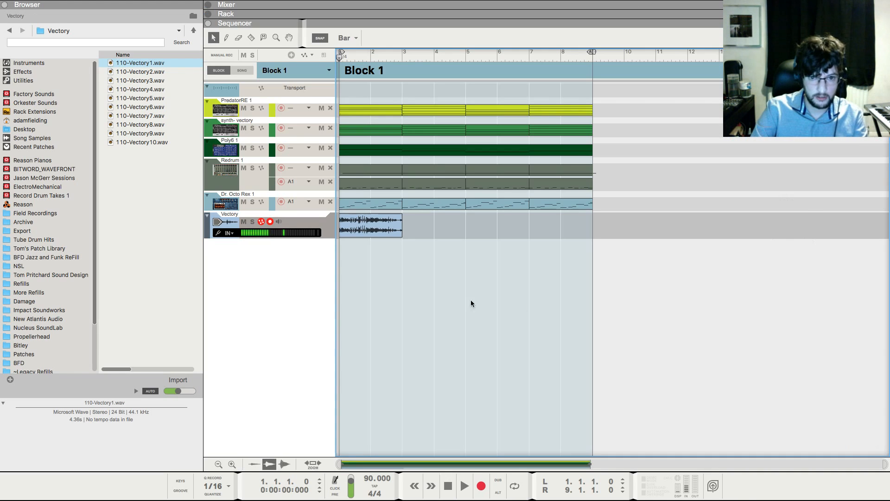
key("space")
left_click_drag(350, 230, 430, 226)
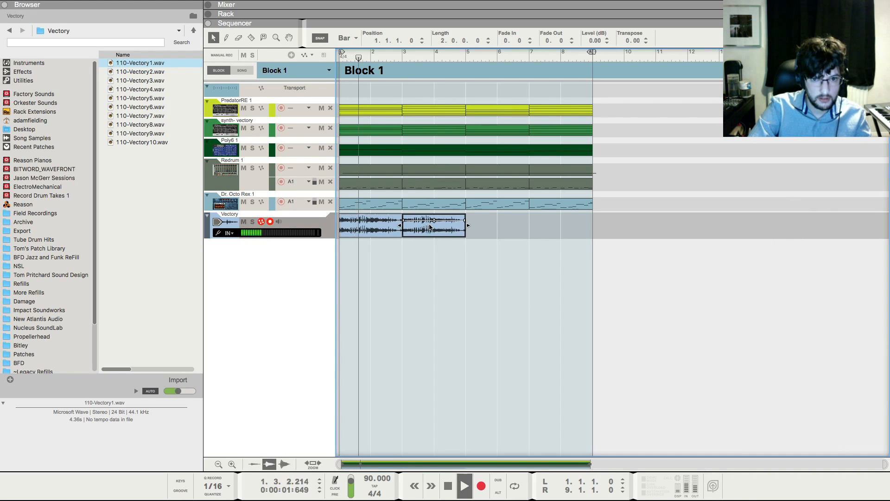
left_click_drag(541, 226, 366, 231)
left_click_drag(364, 231, 488, 231)
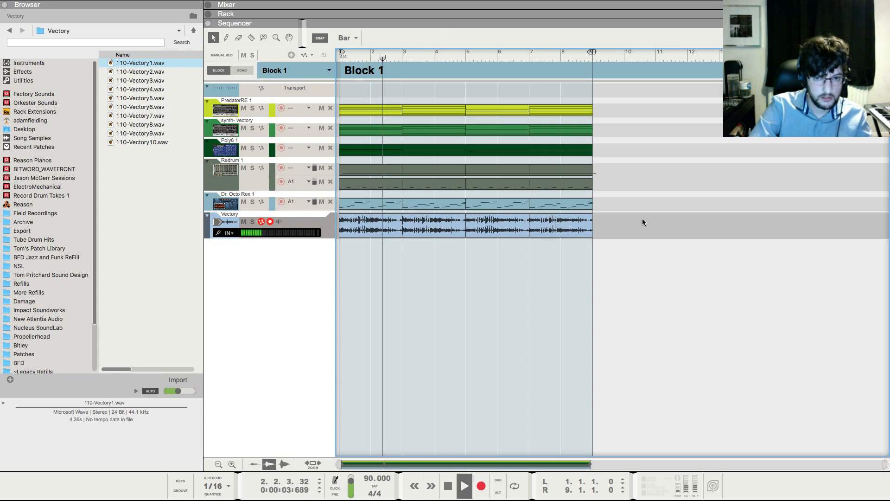
Show the programmer of the Vectory audio track in the rack and stop playback
key("F6")
key("F5")
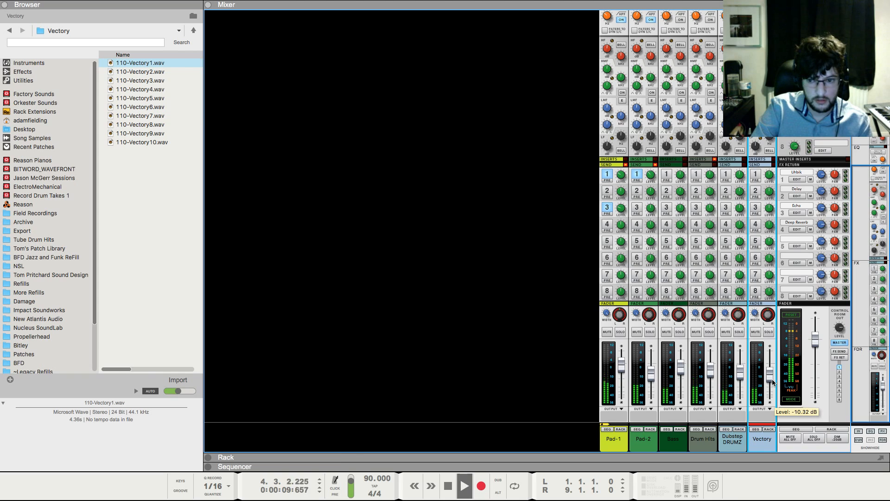
key("F7")
key("F6")
left_click(503, 363)
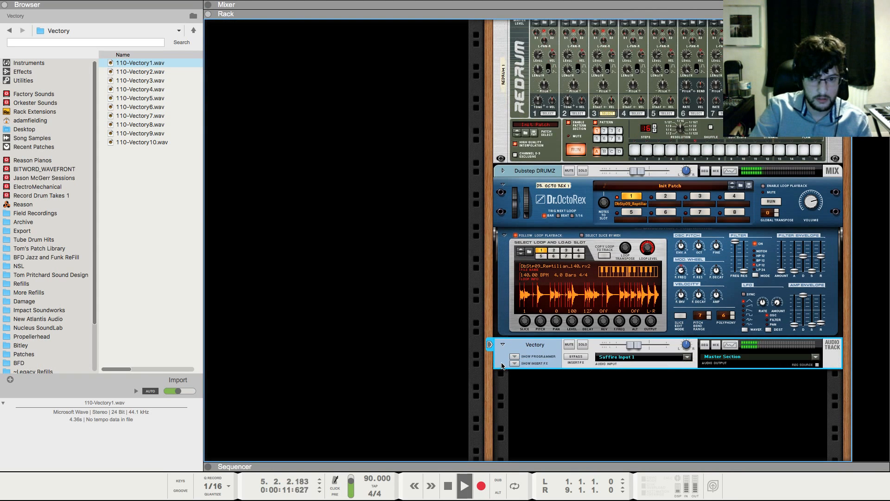
left_click(515, 356)
scroll(574, 375, "down", 3)
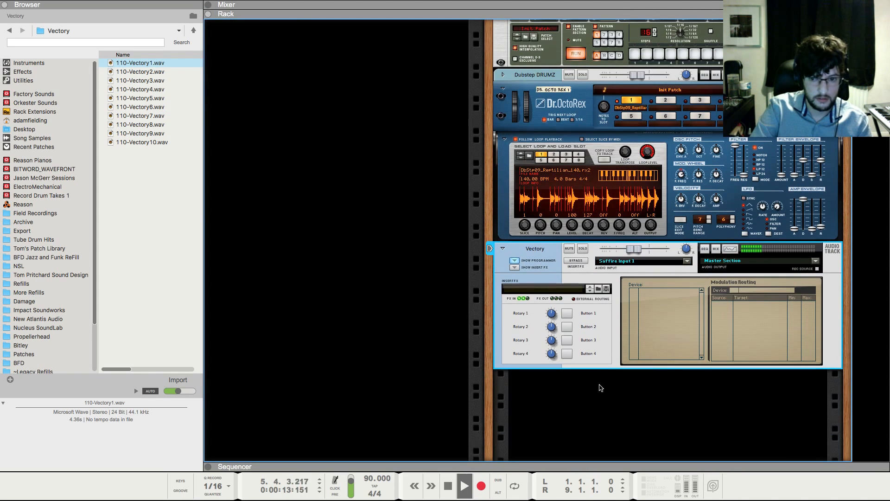
key("space")
Load the Delay Glitcher [Run] edit.cmb patch from the FX folder as the Vectory track's insert effect
left_click(598, 289)
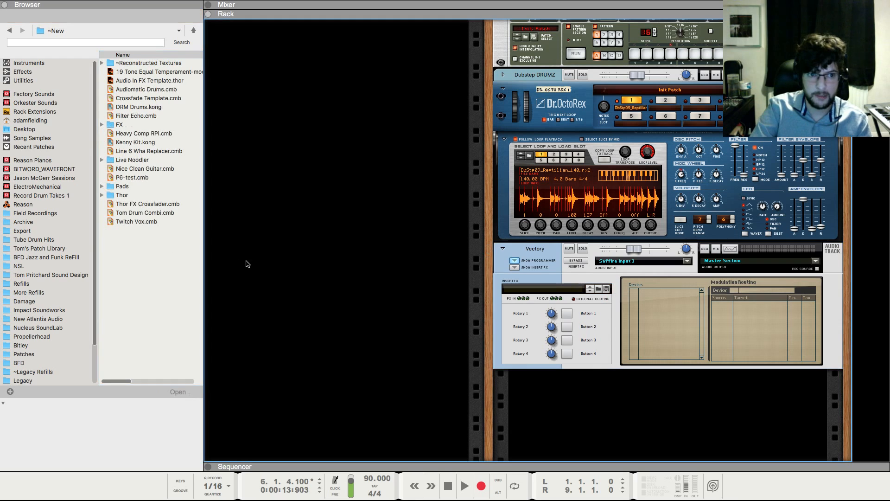
left_click(598, 289)
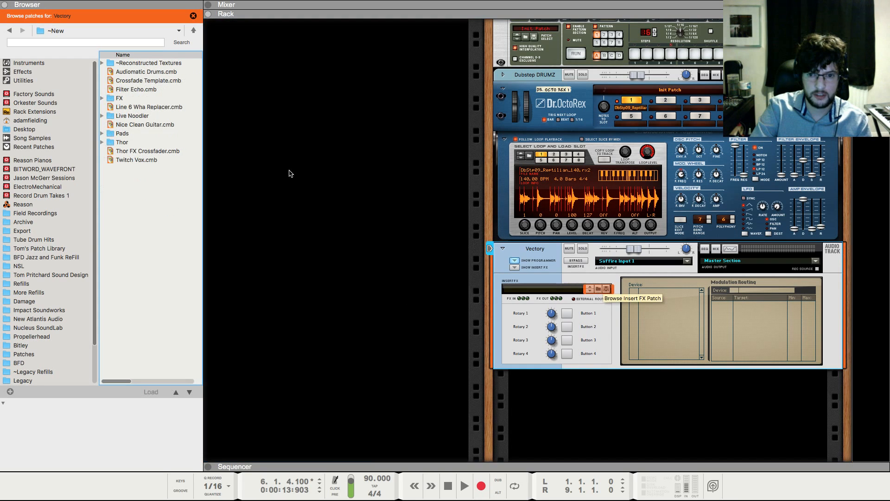
double_click(157, 99)
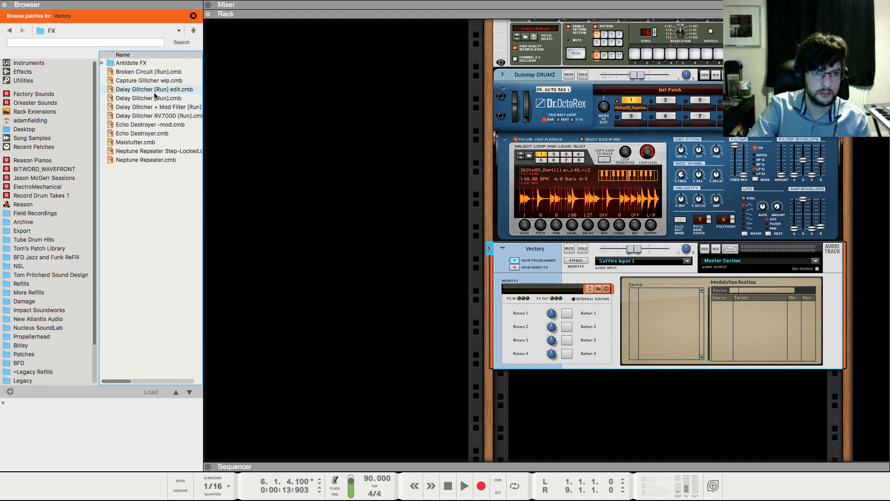
double_click(153, 91)
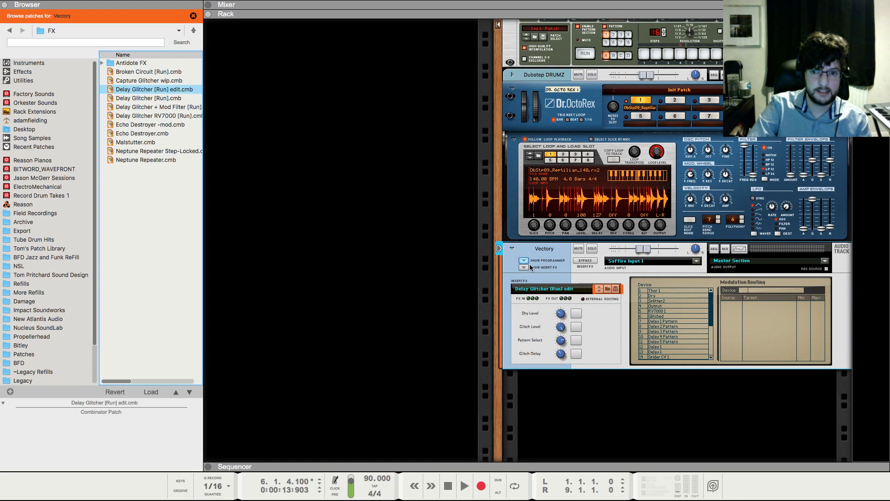
Show the Vectory track's insert FX devices and look over the mixer and Matrix sequencers in the Delay Glitcher patch
left_click(524, 268)
left_click(523, 268)
scroll(390, 276, "down", 5)
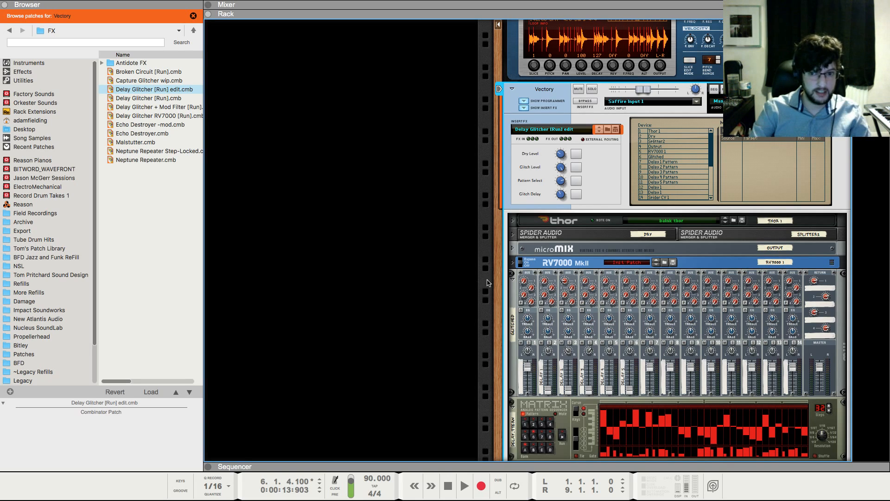
scroll(491, 283, "down", 3)
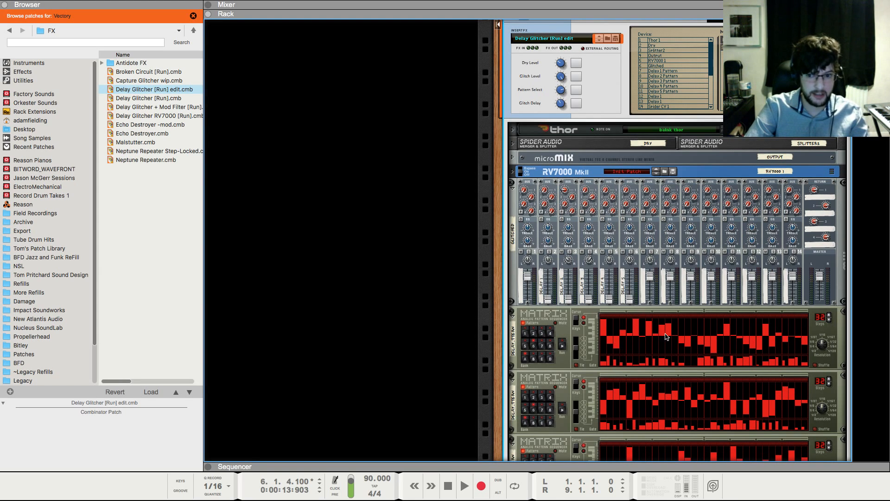
Look over the devices of the Delay Glitcher patch, from the Combinator knobs and mixer to the Matrix sequencers and DDL-1 delays
scroll(627, 330, "down", 5)
scroll(625, 334, "up", 2)
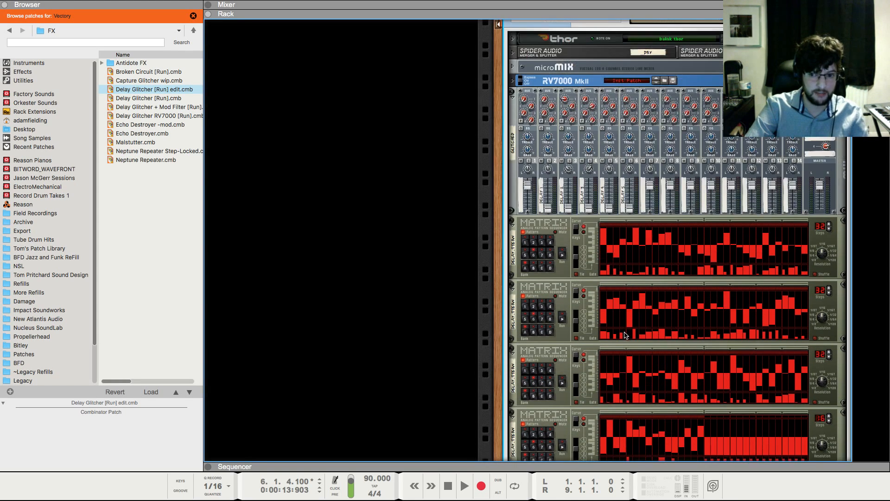
scroll(471, 280, "up", 2)
left_click(459, 243)
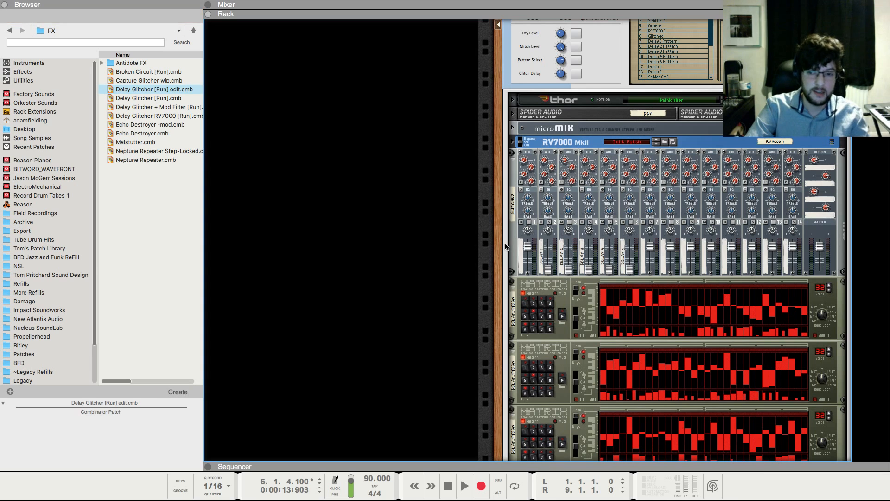
scroll(547, 234, "up", 2)
scroll(465, 252, "up", 2)
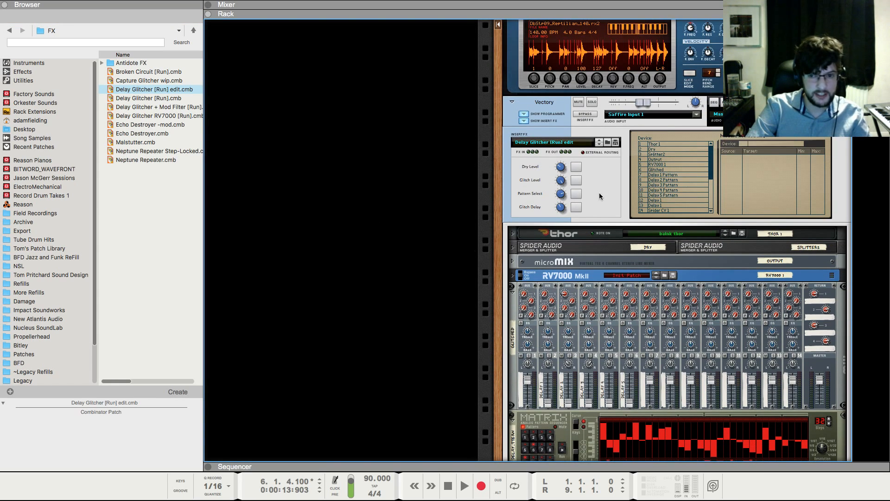
scroll(604, 238, "down", 2)
scroll(605, 239, "down", 10)
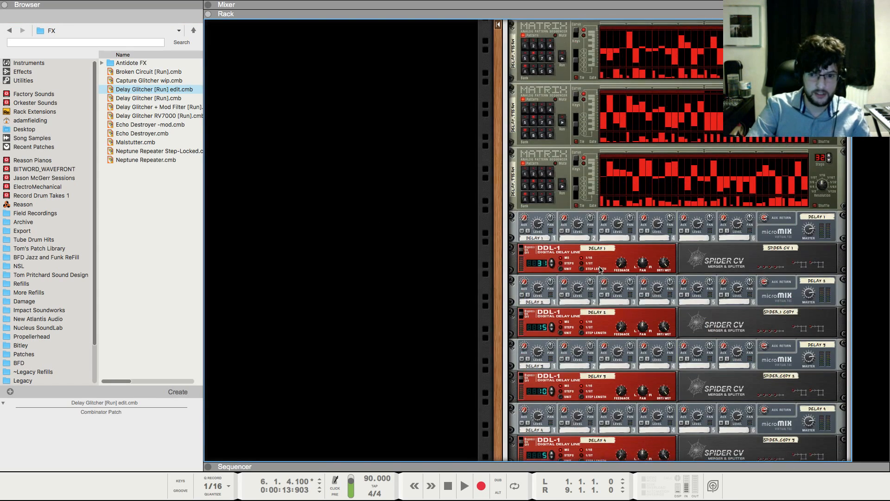
scroll(587, 417, "down", 4)
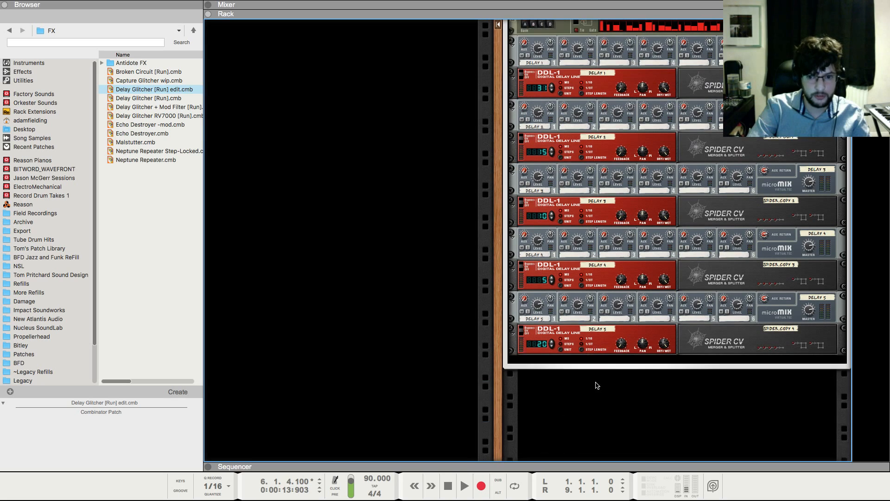
scroll(631, 259, "up", 6)
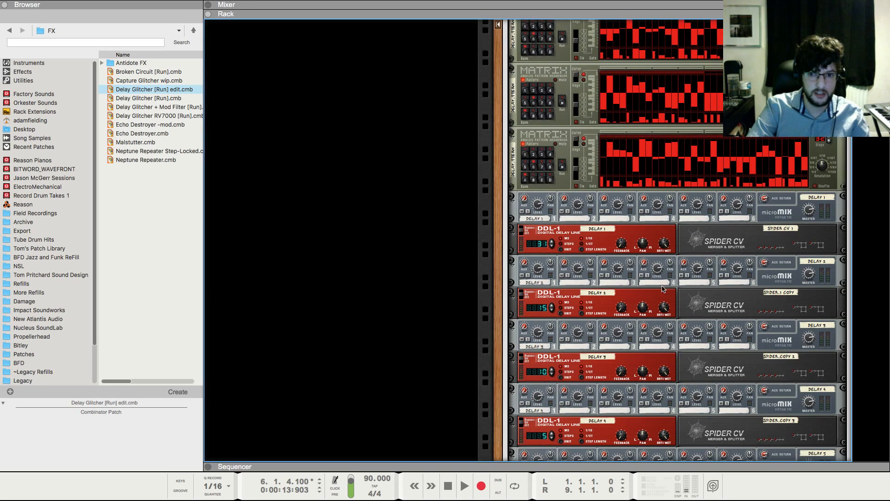
scroll(656, 284, "up", 3)
scroll(625, 306, "down", 1)
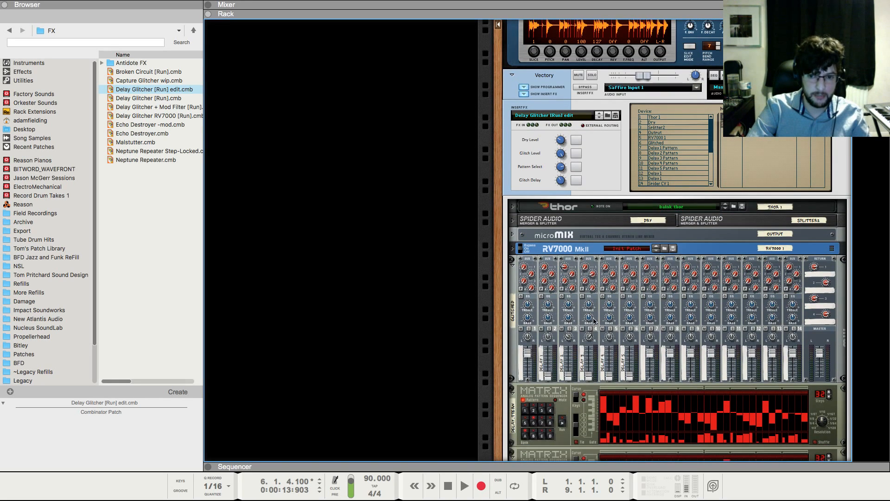
scroll(599, 332, "down", 3)
scroll(598, 332, "right", 2)
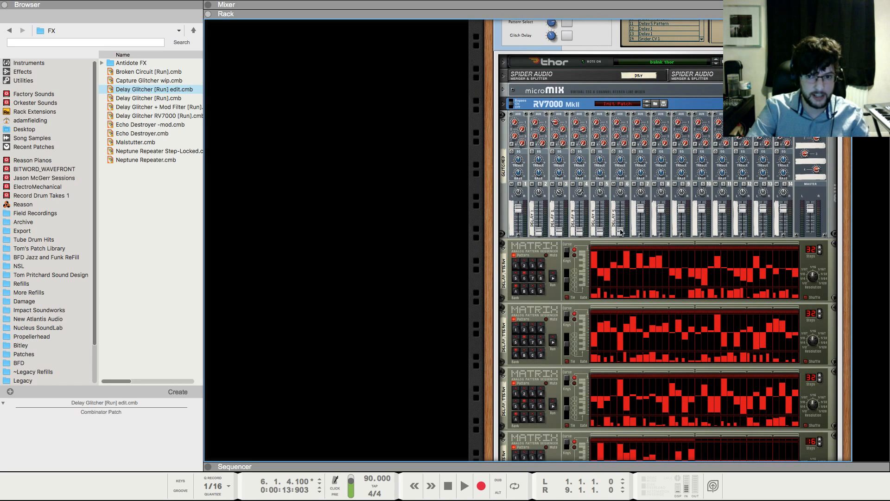
scroll(544, 250, "up", 3)
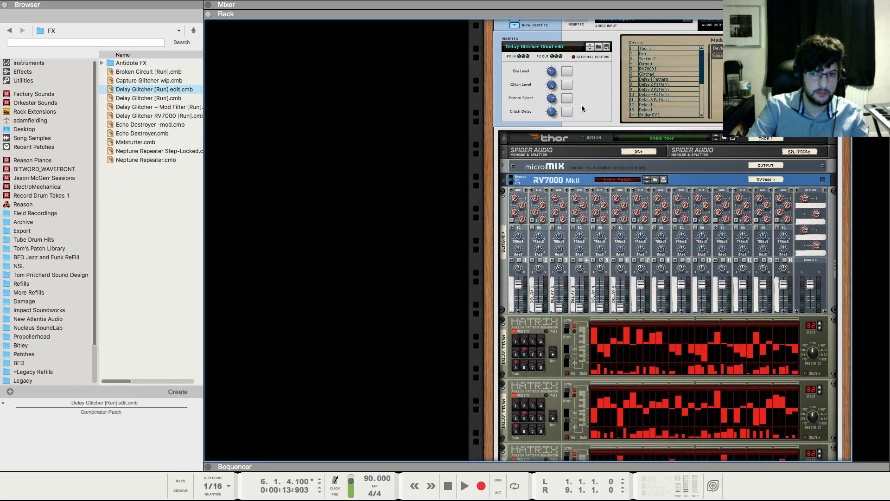
Set the first, second, third and fifth Matrix sequencers to 31 steps and the fourth to 15 steps
left_click(816, 329)
left_click(819, 393)
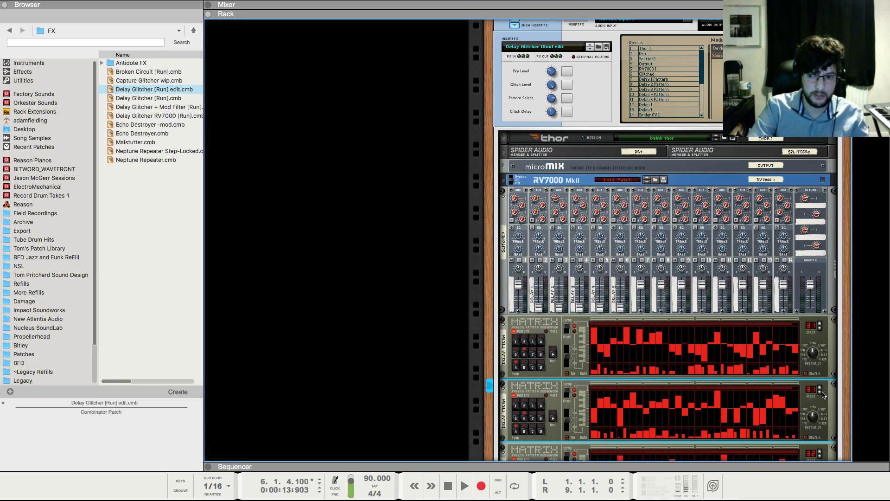
scroll(820, 380, "down", 1)
left_click(820, 412)
scroll(820, 403, "down", 2)
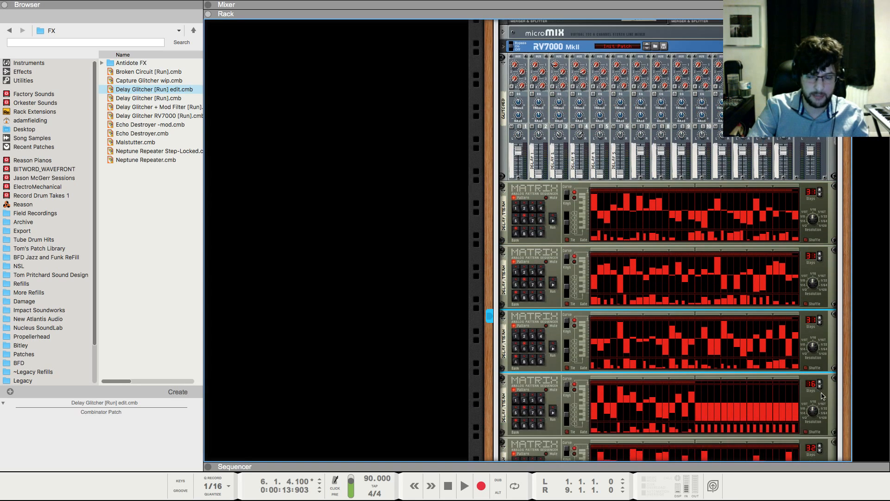
left_click(821, 384)
scroll(821, 386, "down", 4)
left_click(823, 291)
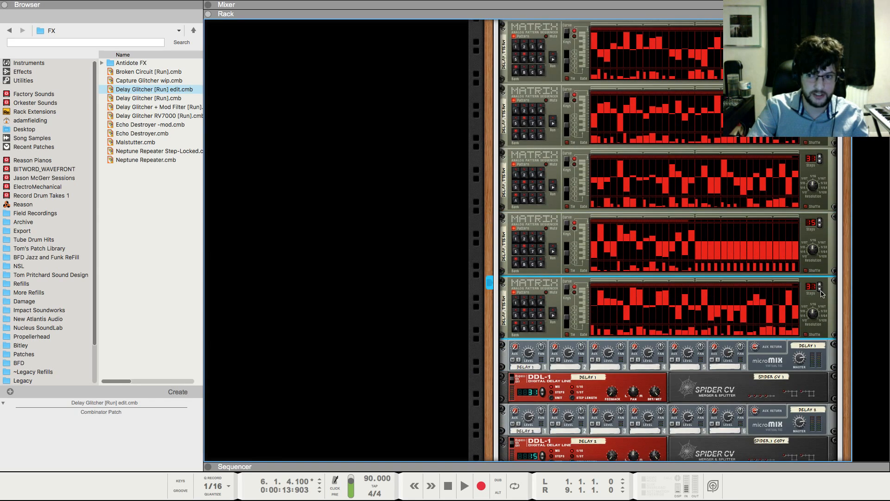
scroll(688, 327, "up", 2)
left_click(384, 319)
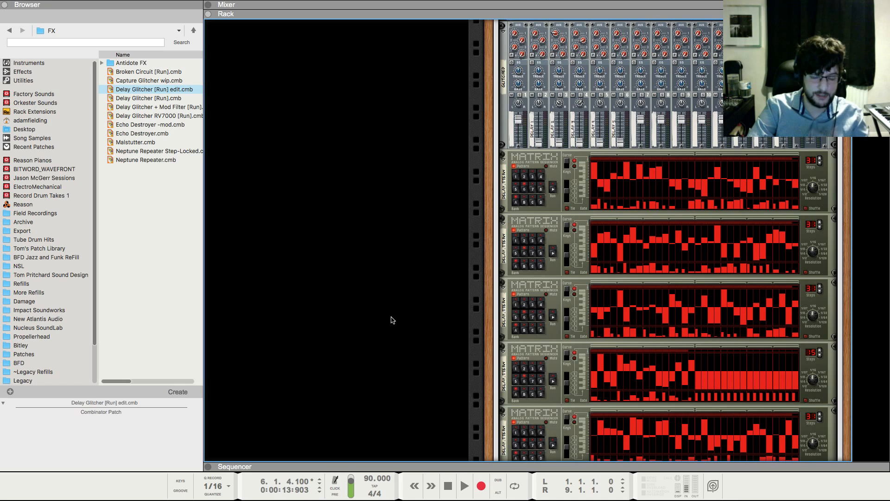
Check the Dry Level, Glitch Level and Pattern Select settings of the Vectory track's Delay Glitcher insert effect
scroll(392, 317, "up", 2)
scroll(393, 316, "up", 1)
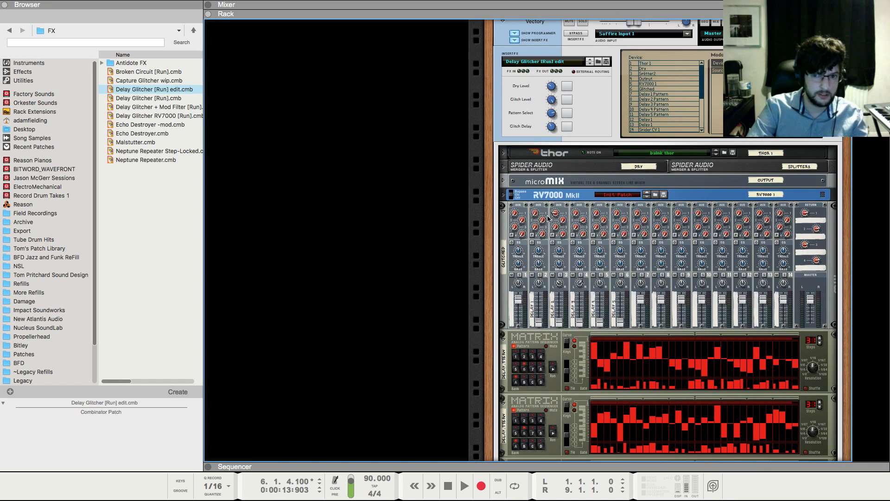
left_click(552, 87)
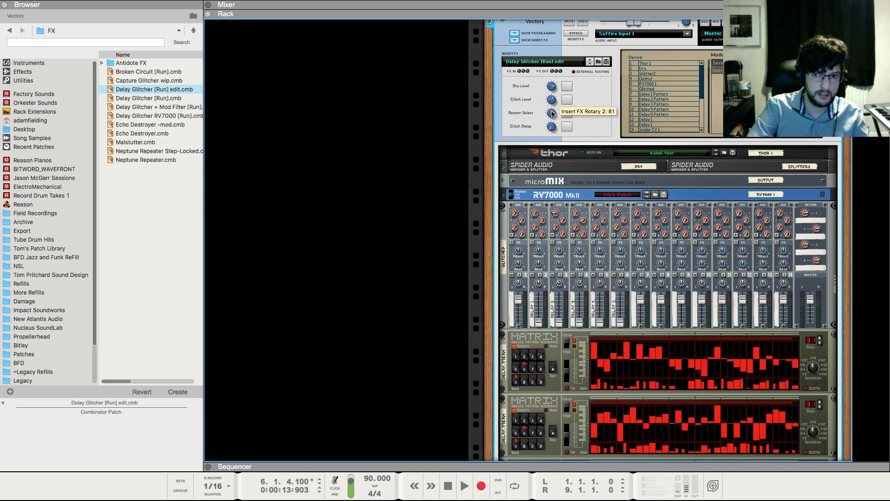
left_click_drag(551, 113, 551, 114)
Solo the Vectory track in the sequencer and play Block 1 from the start with the insert effect showing in the rack
left_click(407, 151)
key("F7")
key("shift+Return")
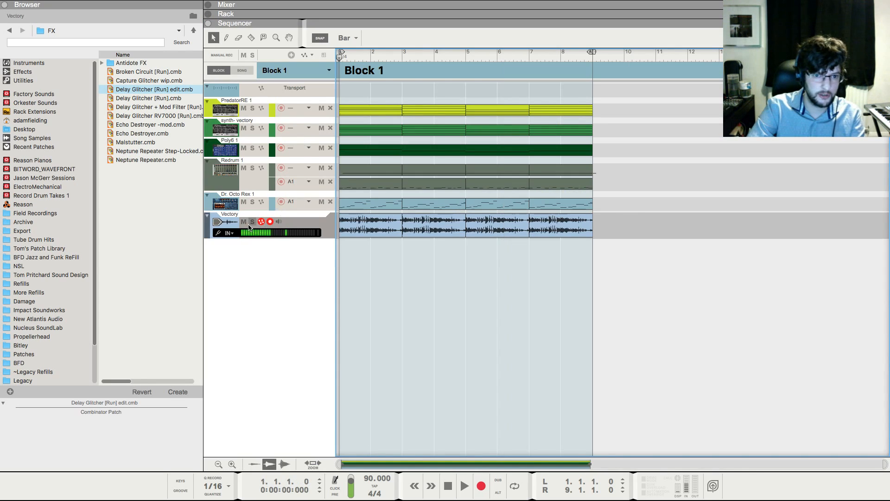
left_click(250, 224)
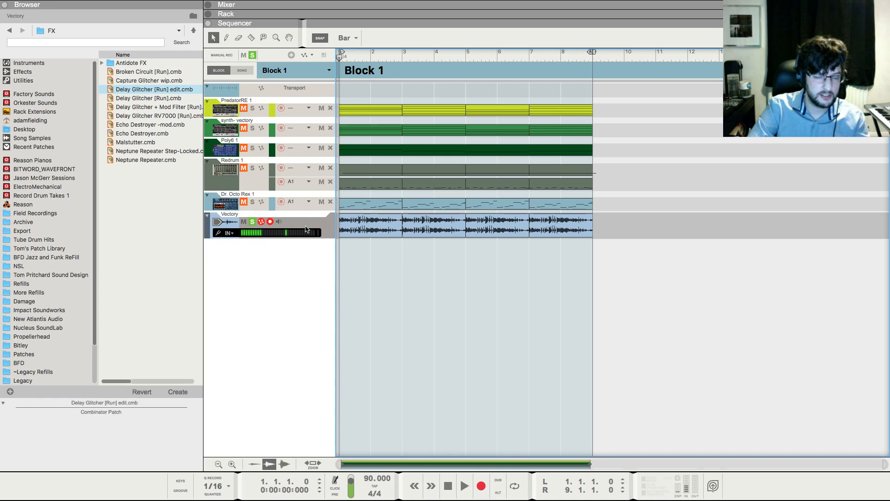
key("space")
key("F6")
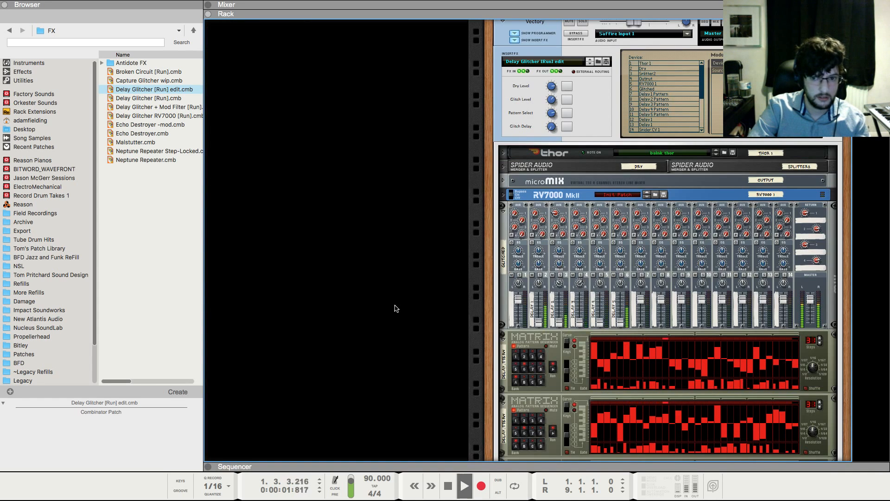
Try lowering the insert effect's Dry Level during playback, reset the knob to its default, and stop playback
left_click_drag(551, 86, 550, 212)
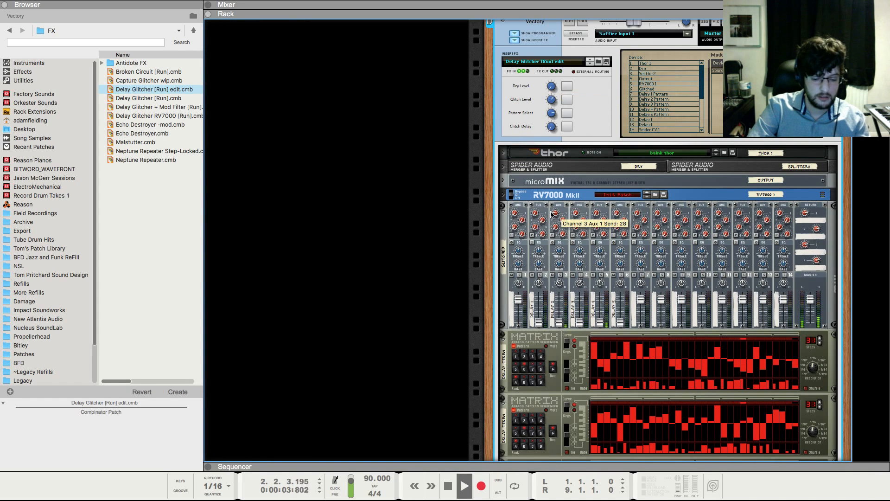
left_click(551, 89, "super")
left_click(389, 200)
key("space")
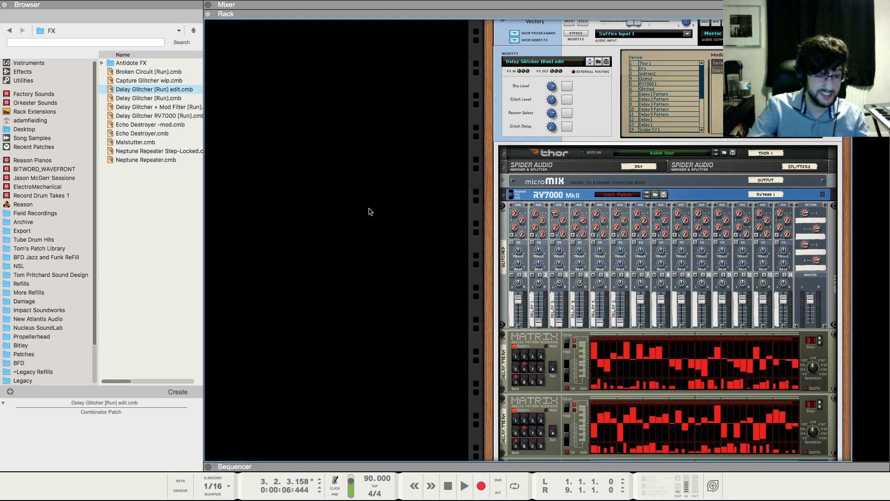
Hide the Vectory track's programmer and insert FX in the rack and return the song position to the start
scroll(370, 209, "up", 3)
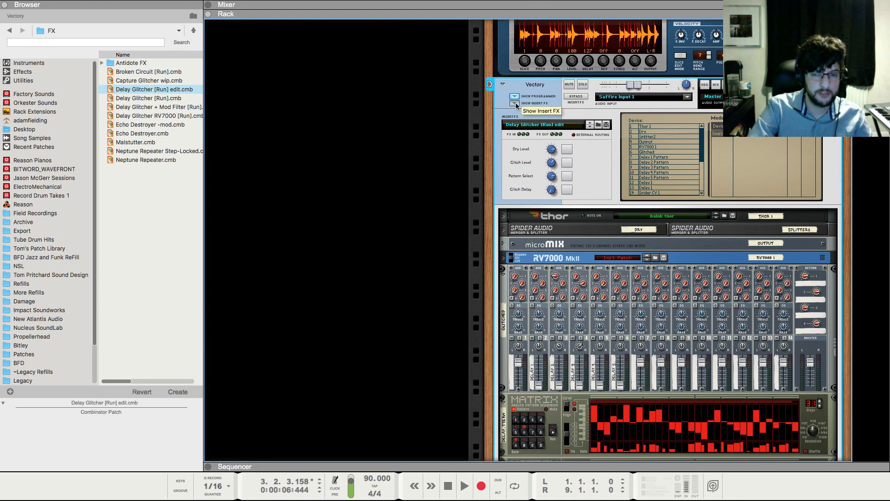
left_click(515, 102)
left_click(515, 262)
key("shift+Return")
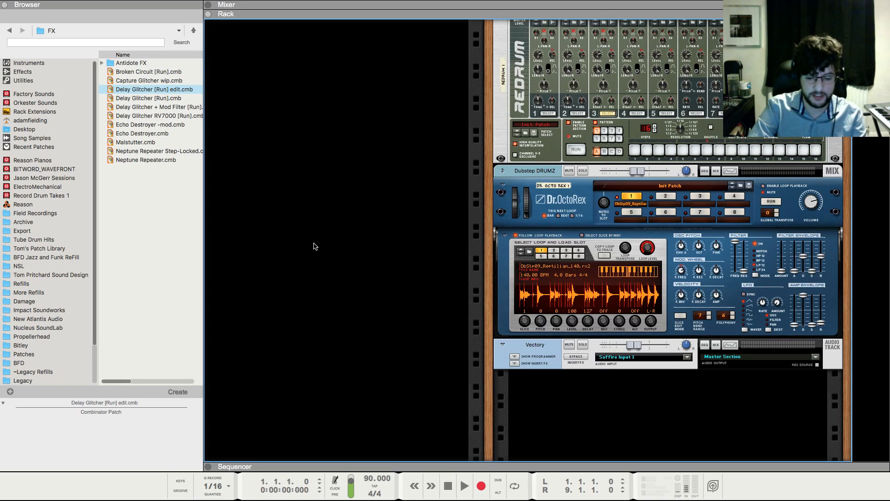
Listen to Block 1 from the start without any solo, viewing the mixer levels, and stop back at the beginning
key("F7")
left_click(306, 245)
key("space")
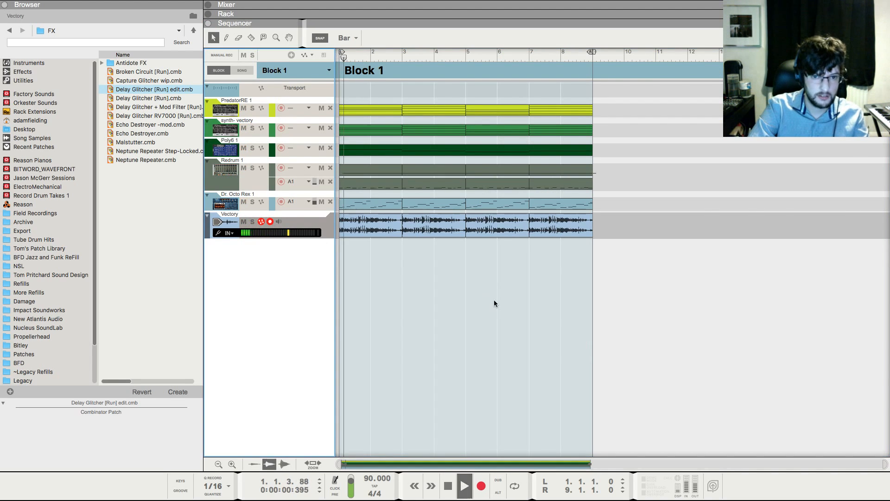
key("F5")
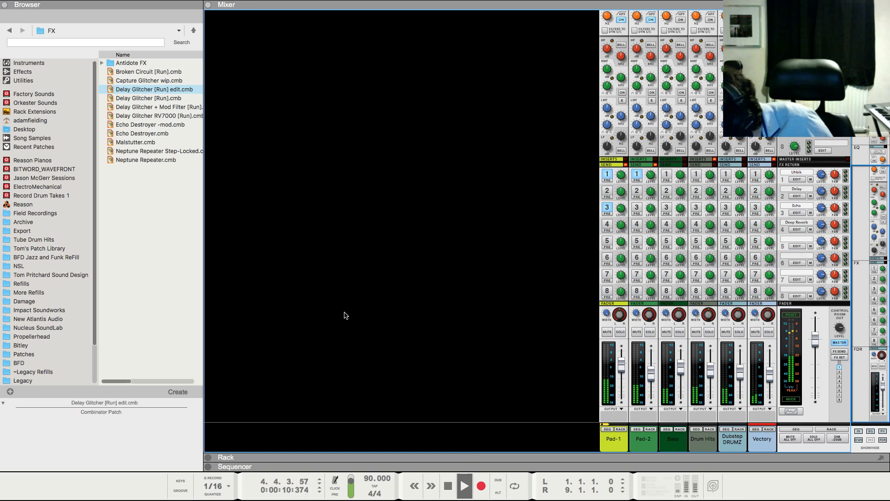
key("space")
key("shift+Return")
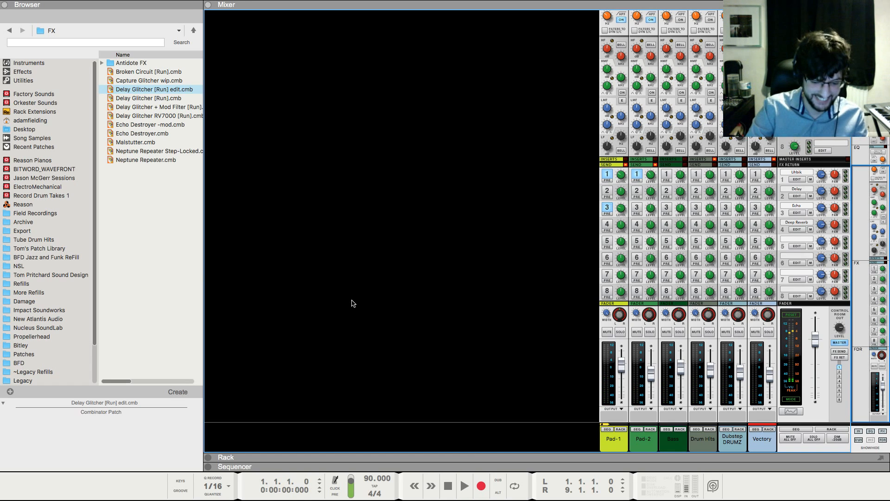
key("F7")
key("F6")
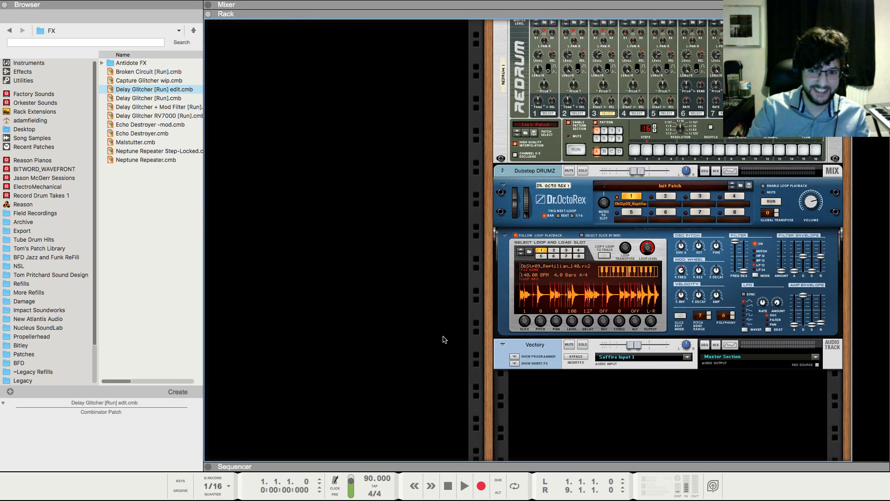
right_click(543, 399)
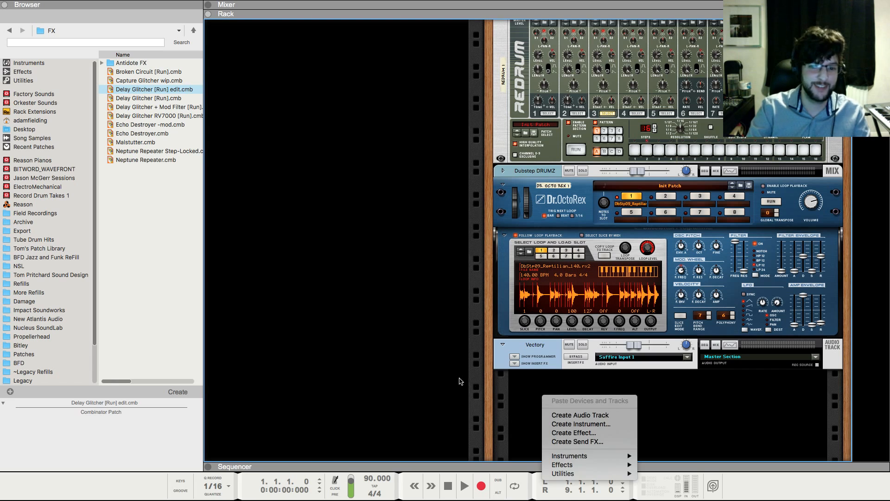
left_click(460, 381)
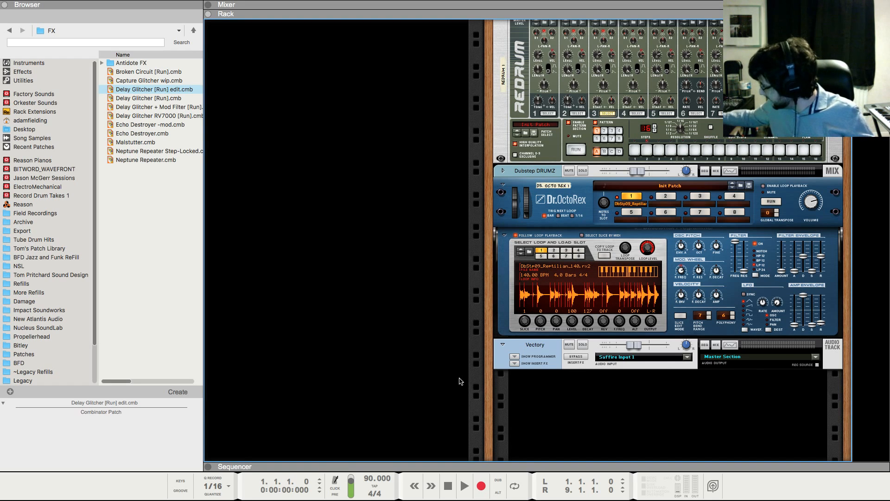
scroll(445, 380, "up", 5)
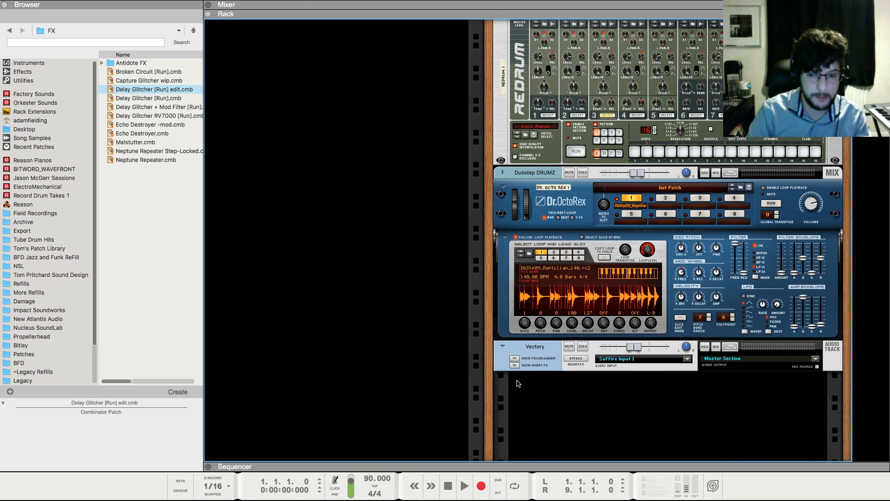
scroll(409, 353, "down", 5)
scroll(408, 356, "down", 1)
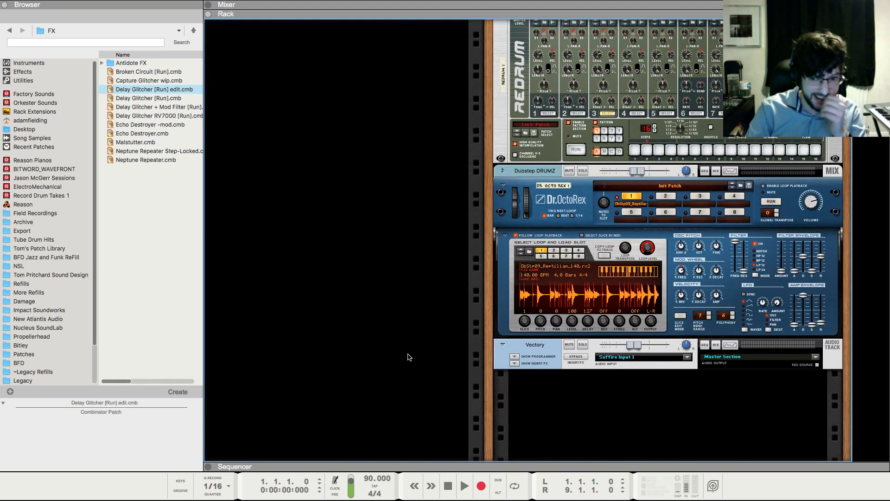
Copy all of Block 1's clips into Block 2 and extend Block 2's right boundary to bar 9
key("F7")
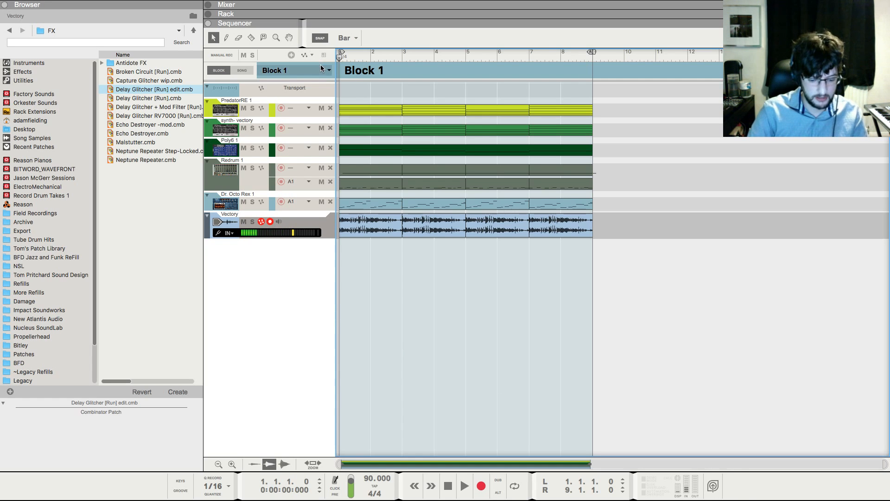
key("super+a")
key("super+c")
left_click(288, 78)
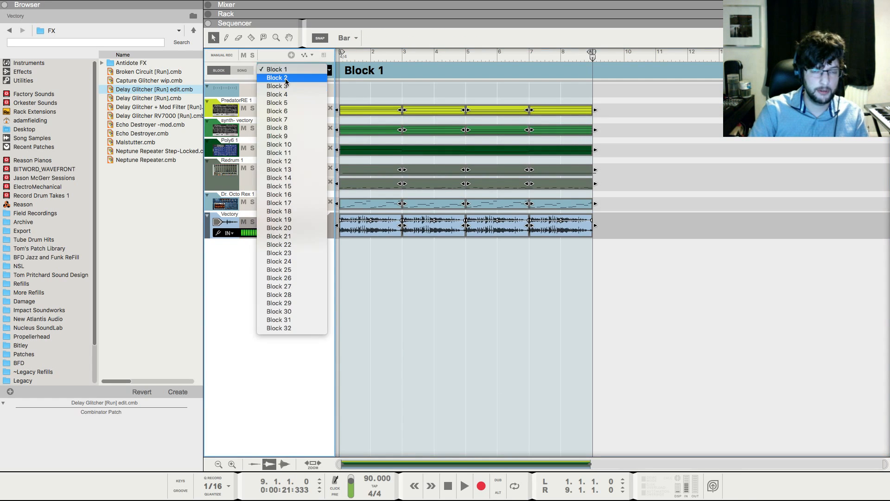
left_click(287, 77)
key("super+v")
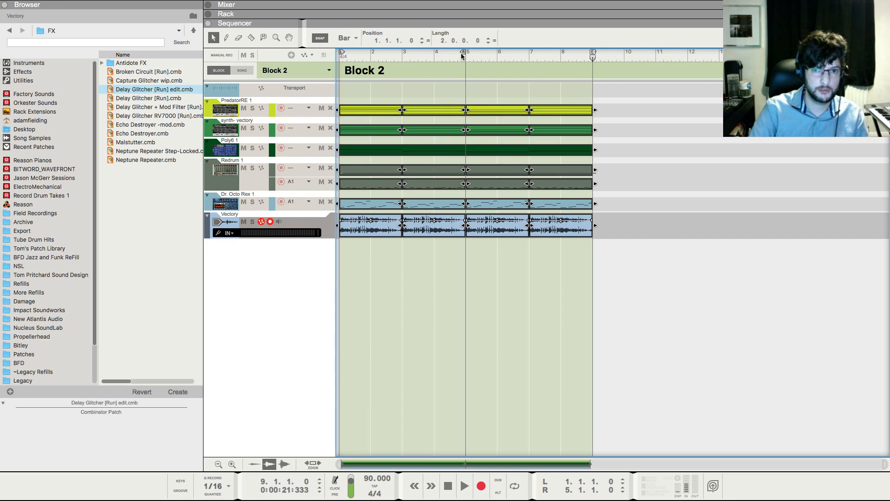
left_click_drag(463, 52, 579, 59)
Switch back to Block 1 and delete the PredatorRE 1 and synth-vectory clips from bar 5 to bar 9
left_click(292, 70)
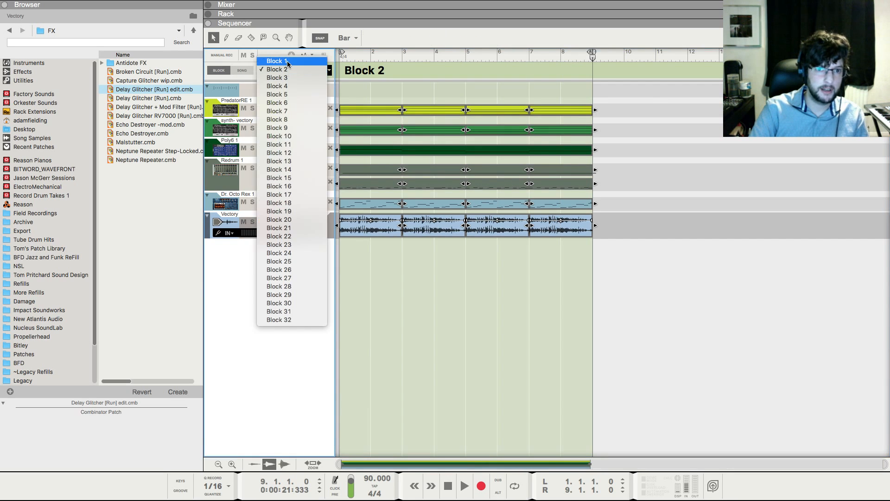
left_click(278, 59)
left_click_drag(619, 104, 571, 137)
left_click(492, 110)
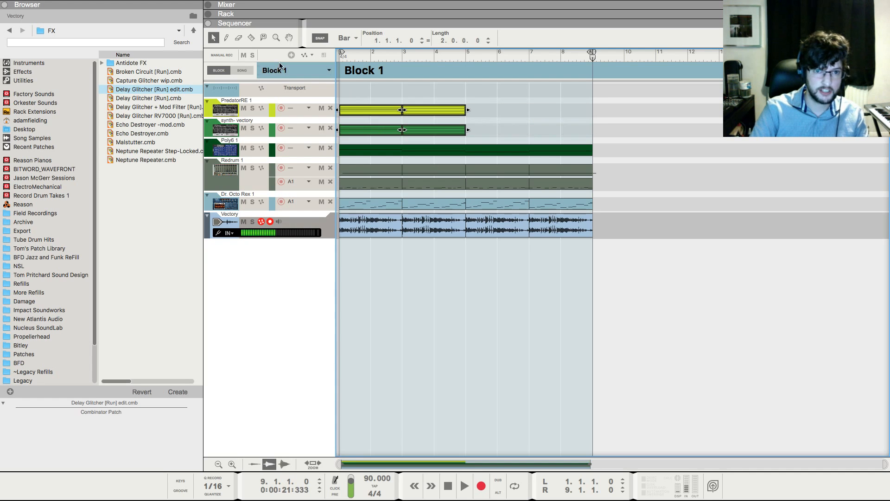
Switch to Block 2 and create a Korg Polysix instrument below the Vectory track in the rack
left_click(292, 70)
left_click(288, 76)
key("F6")
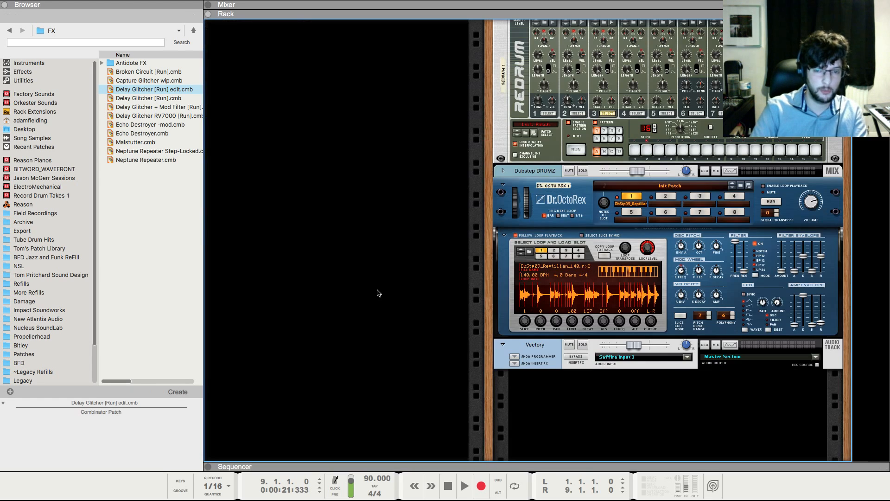
right_click(584, 398)
mouse_move(626, 457)
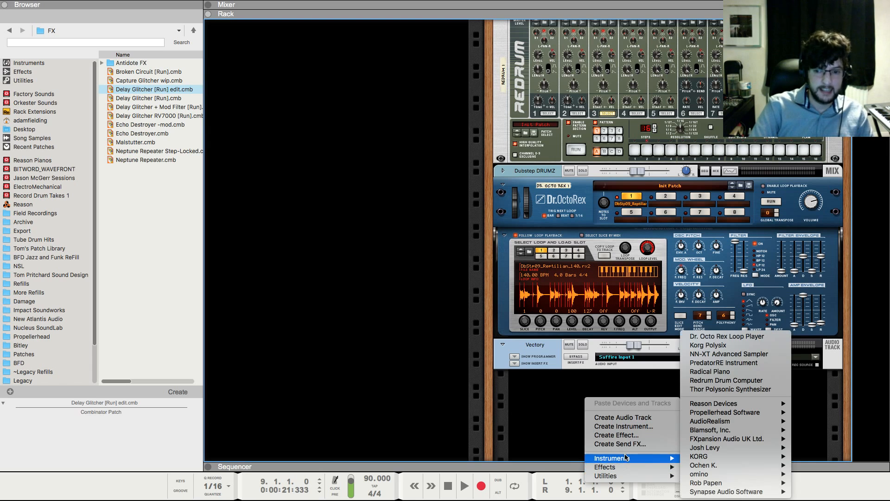
mouse_move(709, 408)
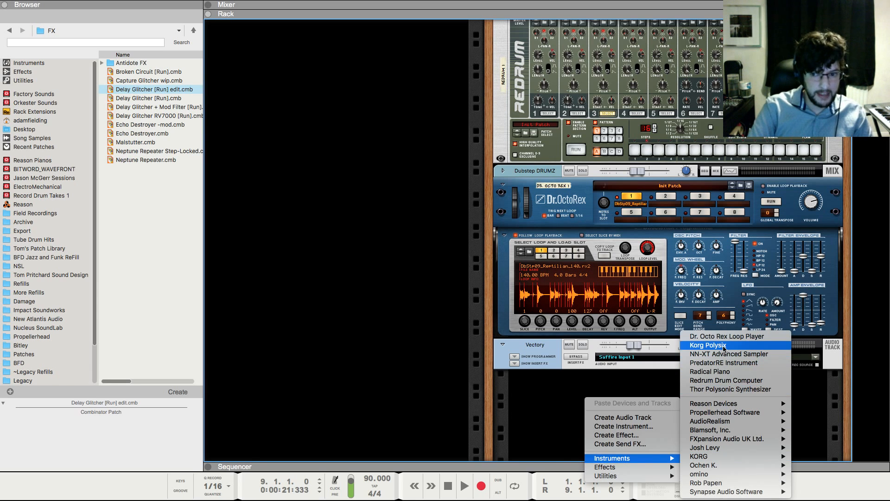
left_click(708, 344)
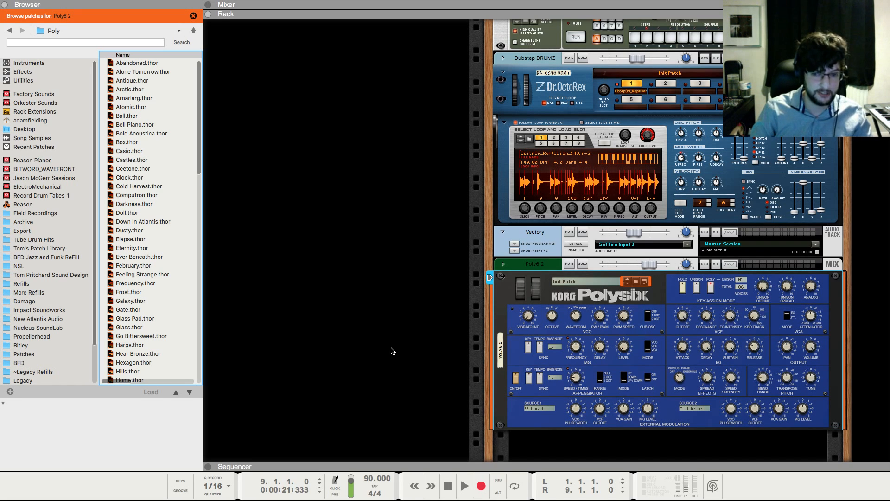
scroll(392, 347, "down", 1)
left_click(507, 370)
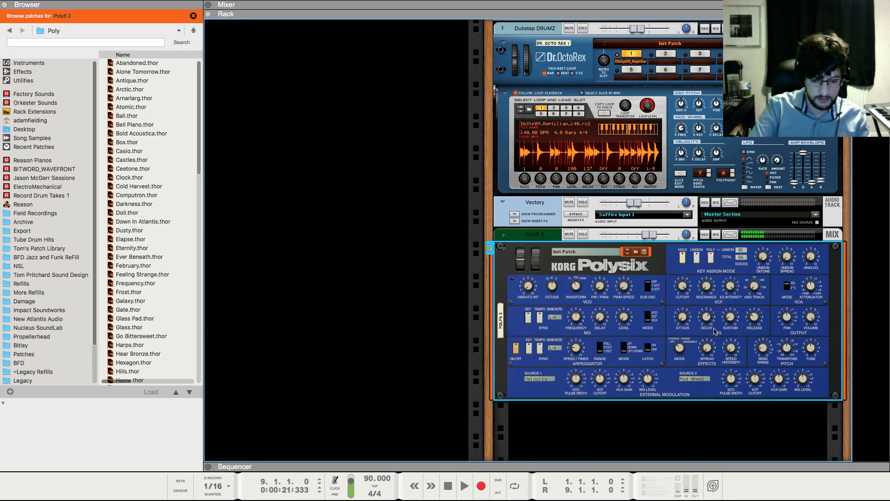
Set the new Polysix's mixer channel level to about -7.81 dB and audition its sound with the filter and envelope controls
key("F5")
left_click_drag(770, 366, 772, 375)
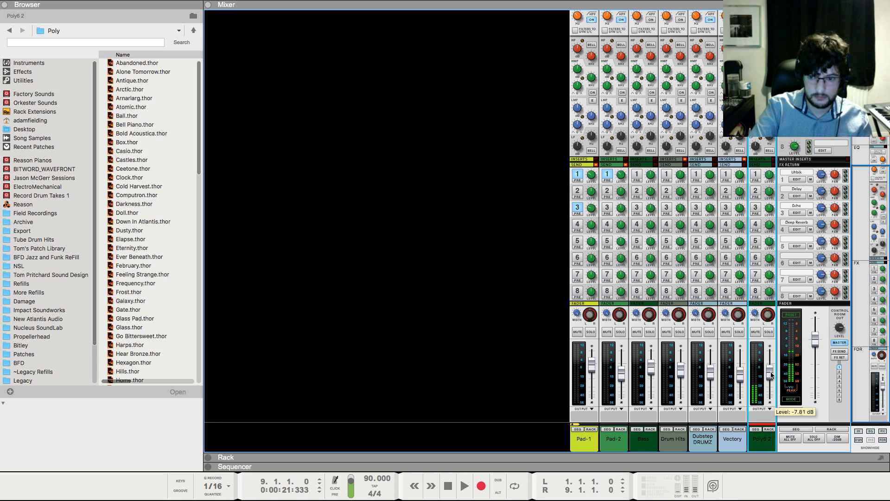
key("F6")
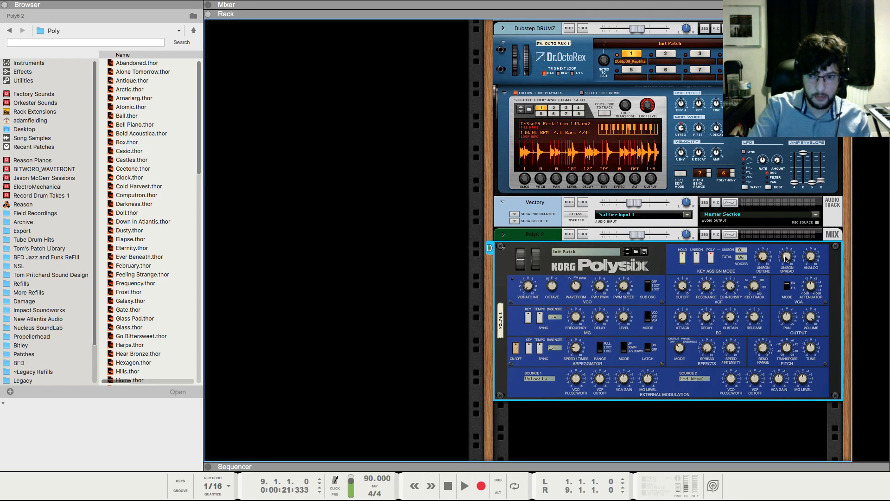
mouse_move(810, 258)
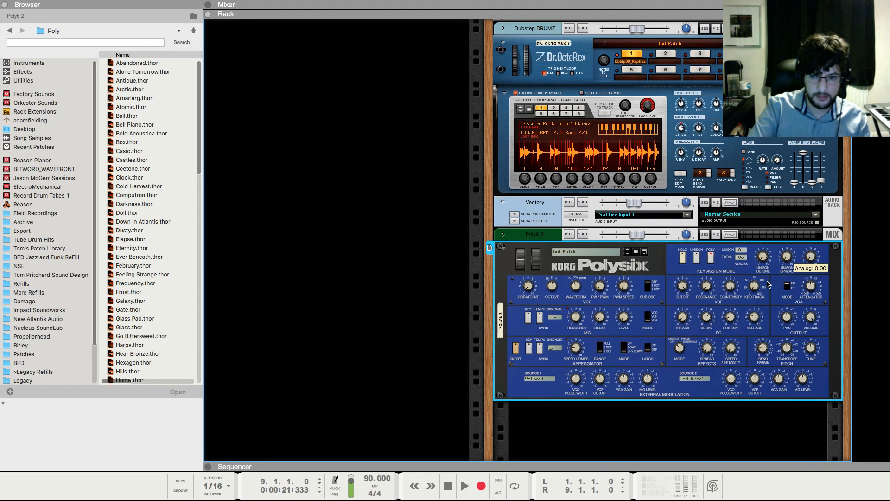
mouse_move(753, 321)
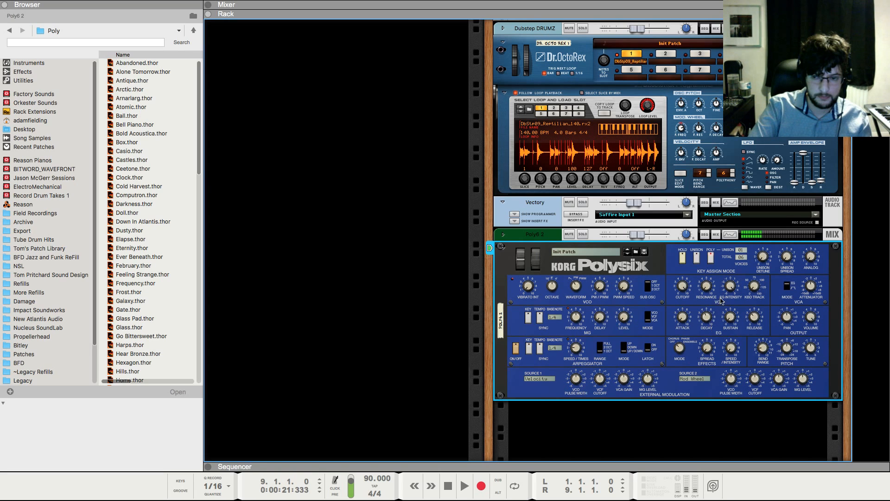
mouse_move(713, 316)
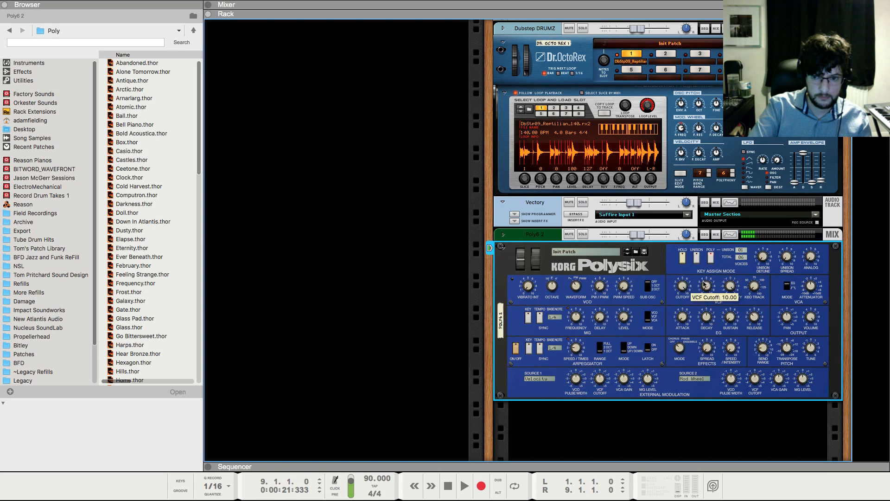
mouse_move(689, 298)
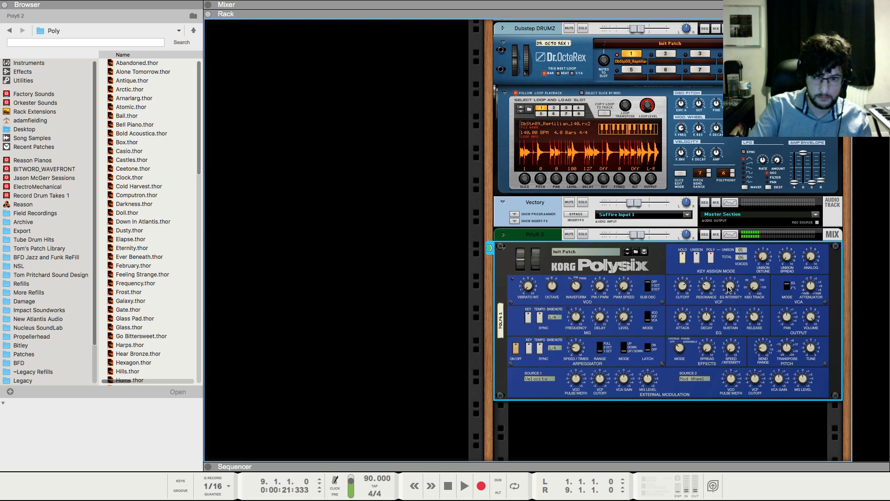
Rename the new Polysix's mixer channel as Arp
right_click(653, 324)
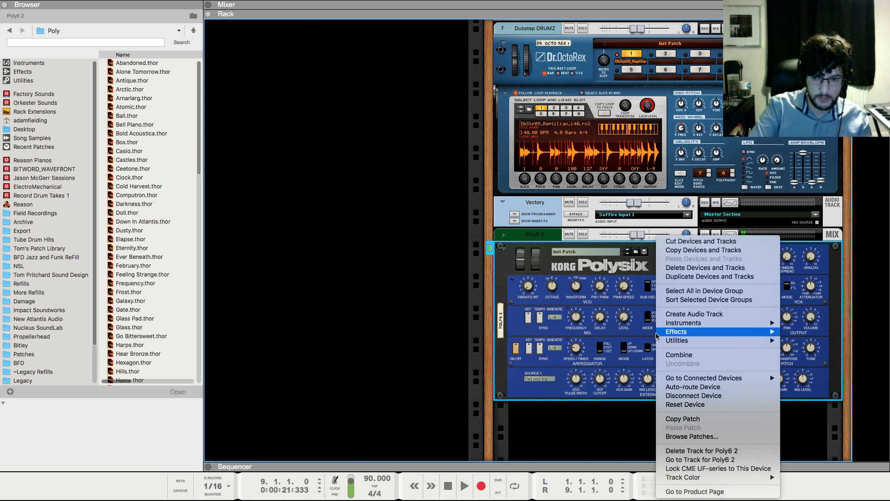
left_click(502, 400)
key("F5")
scroll(753, 301, "up", 5)
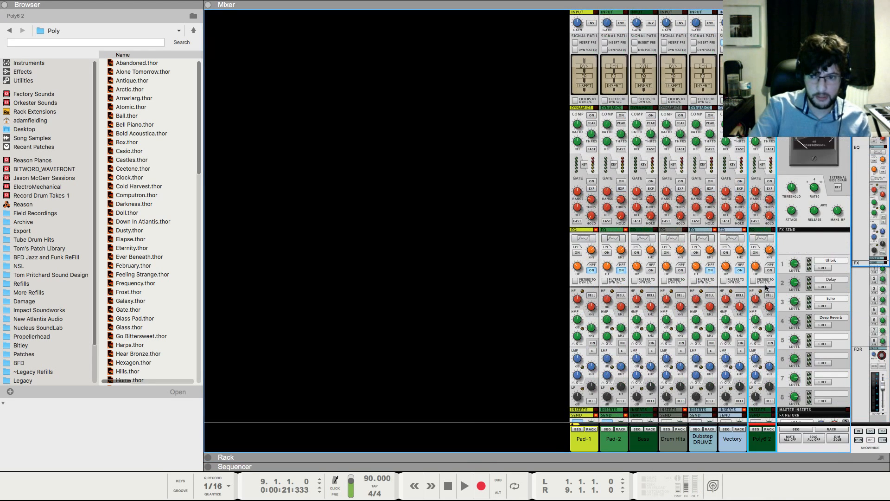
scroll(749, 403, "down", 5)
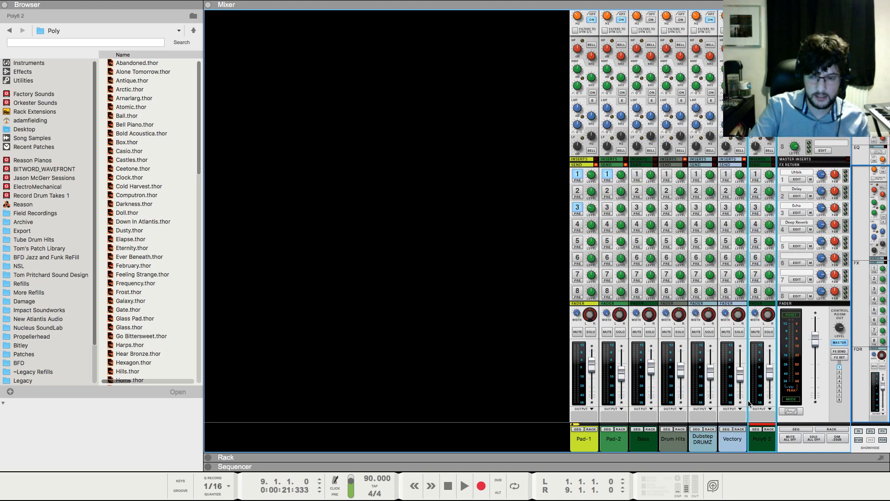
double_click(760, 440)
type("Arp")
key("Return")
Create an RPG-8 Monophonic Arpeggiator for the new Polysix
key("F6")
scroll(510, 311, "down", 1)
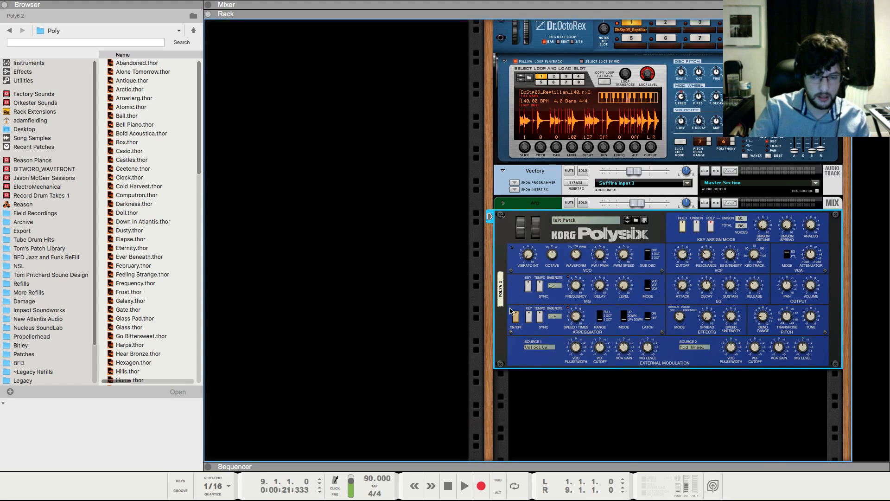
right_click(504, 332)
mouse_move(602, 345)
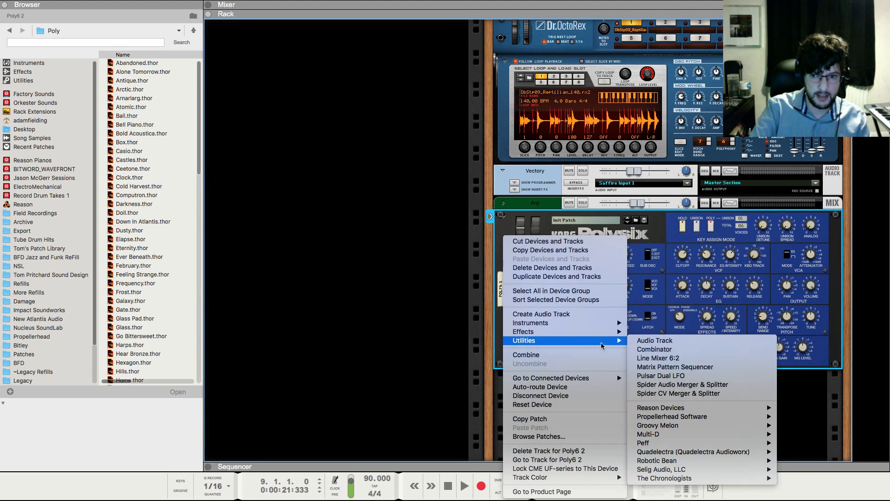
mouse_move(726, 408)
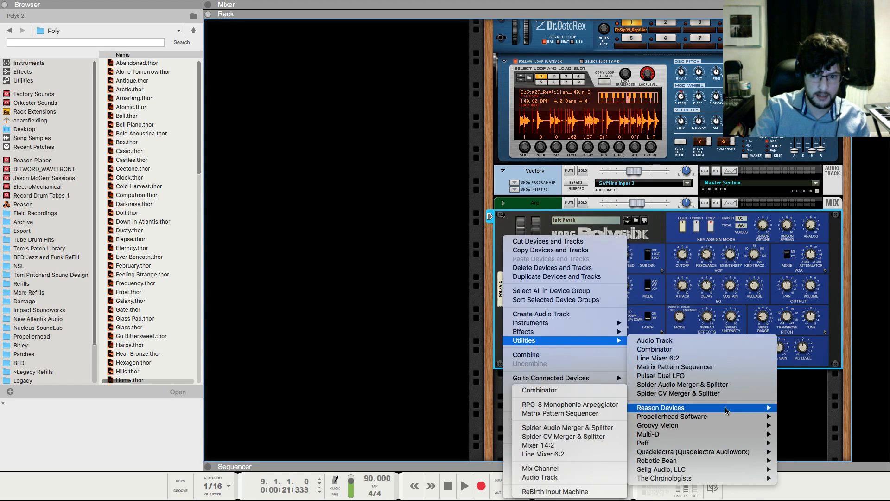
left_click(597, 408)
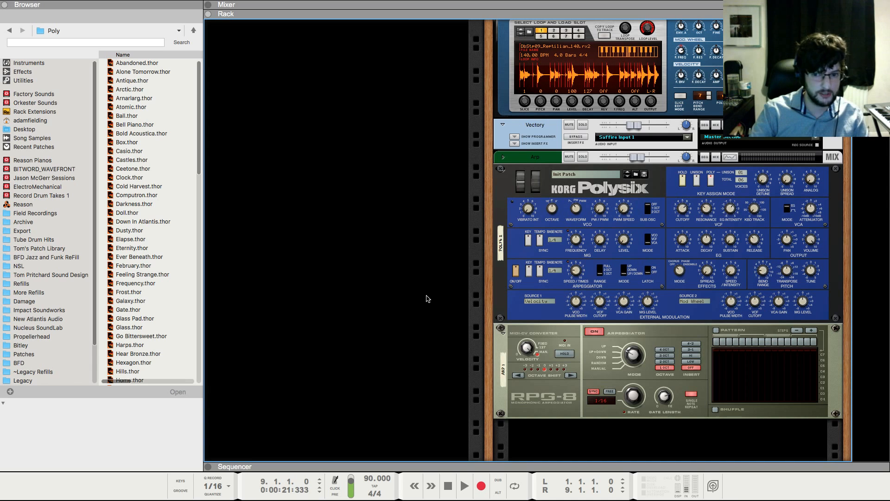
Inspect the cabling between the RPG-8 and the Polysix on the back of the rack, and return to the front
left_click(511, 308)
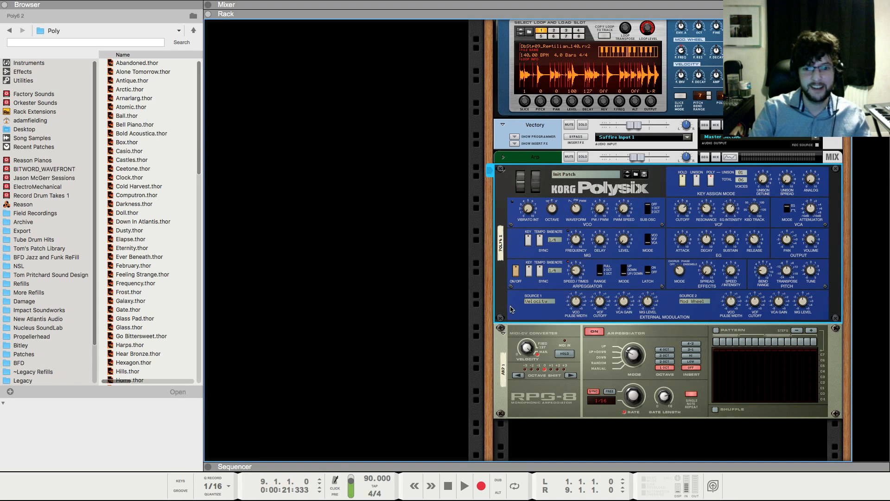
key("Tab")
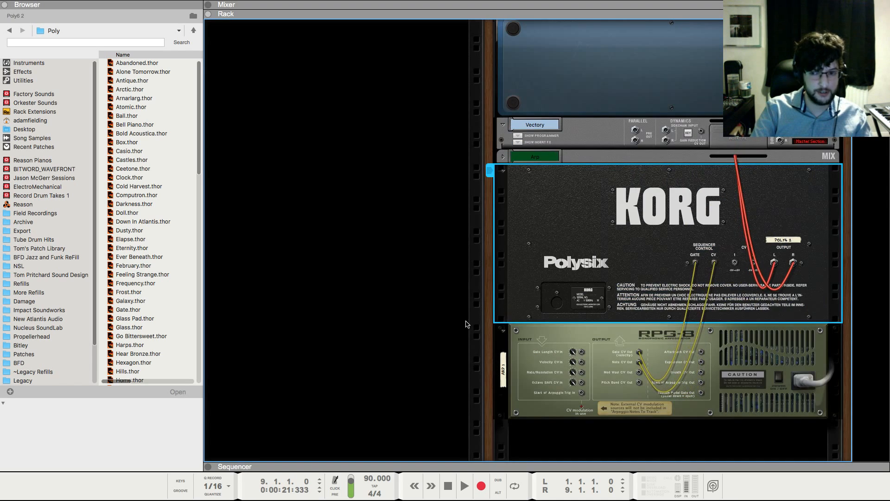
key("Tab")
Enable the RPG-8's pattern and shuffle, switch off pattern steps 5, 11 and 14, and set the range to 2 Oct
left_click(550, 332)
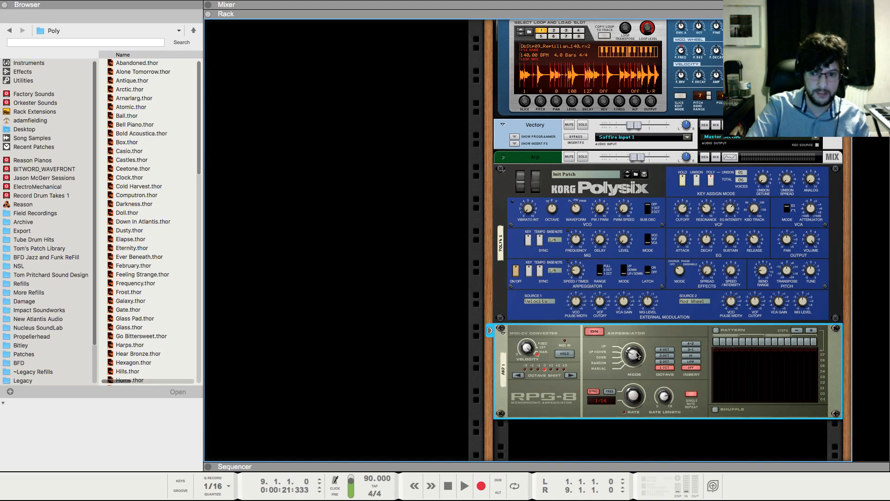
left_click(716, 331)
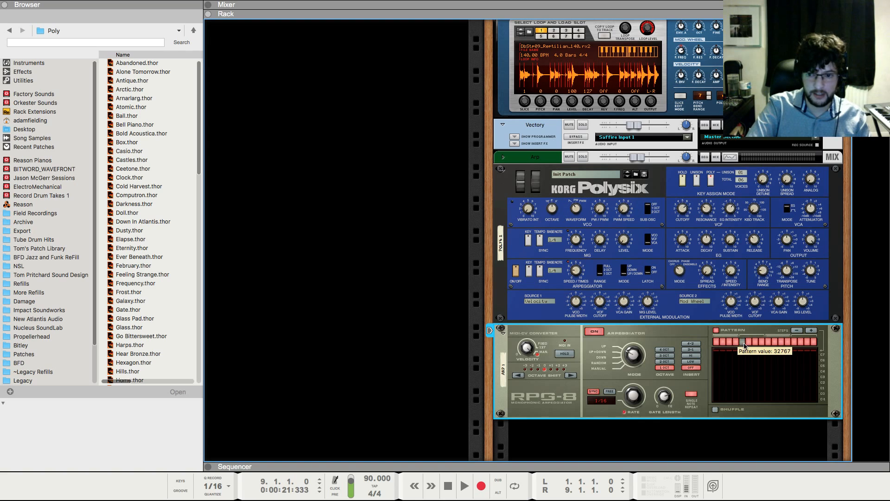
left_click(715, 408)
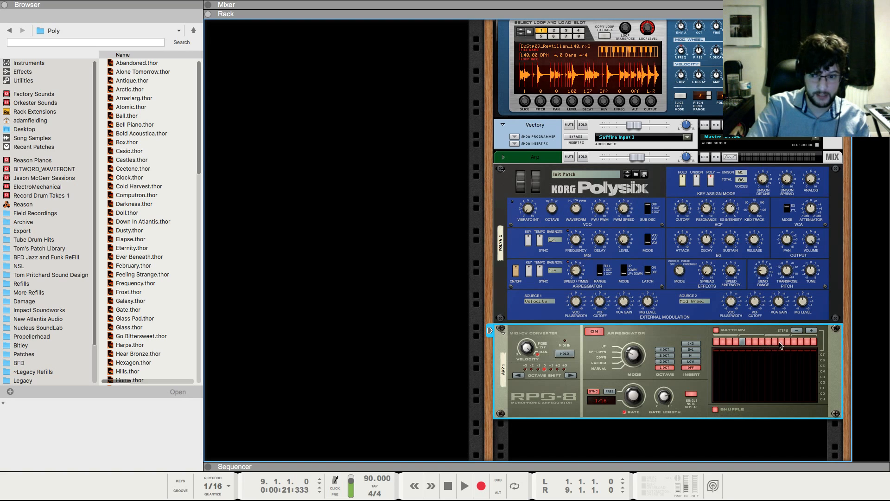
left_click(781, 342)
left_click(800, 341)
left_click(807, 343)
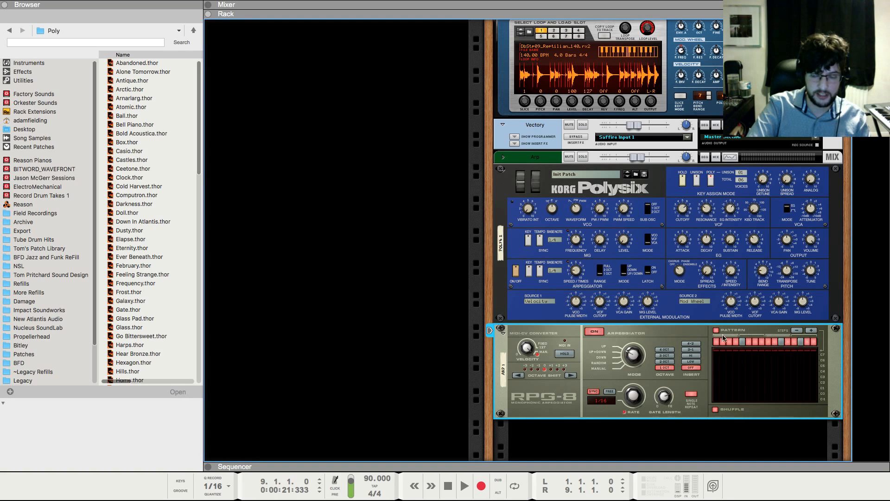
left_click(664, 361)
Return Block 2 to the start and copy the Poly6 1 clip to the Arp 1 track from bar 1 to bar 9
key("F7")
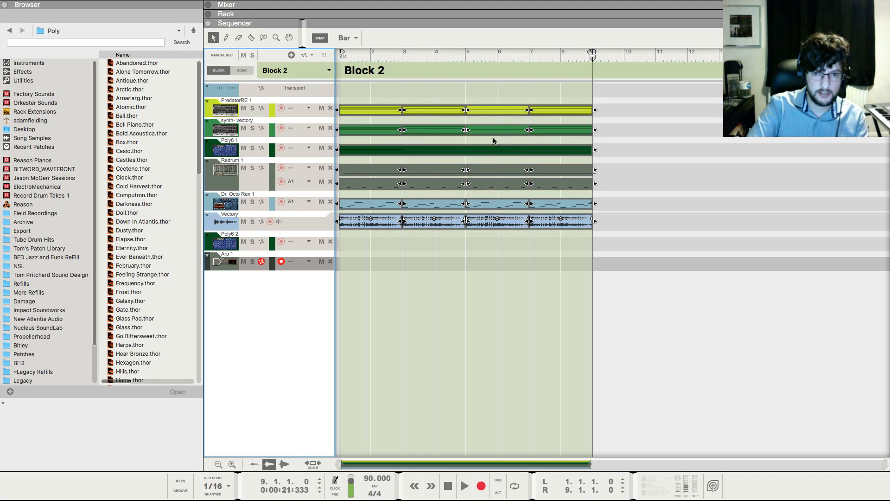
key("KP_0")
left_click(646, 172)
left_click_drag(624, 158, 350, 267)
Delete only the Poly6 2 sequencer track, keeping its device, and select the Arp 1 track
left_click(296, 234)
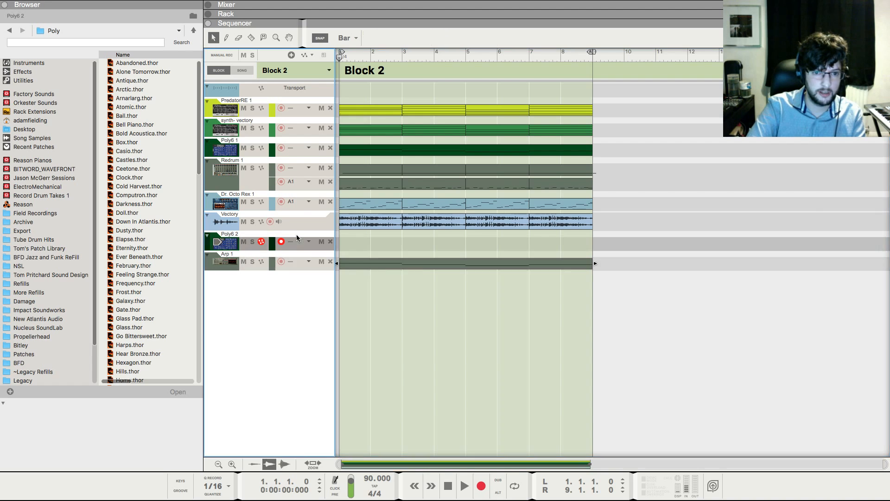
right_click(296, 235)
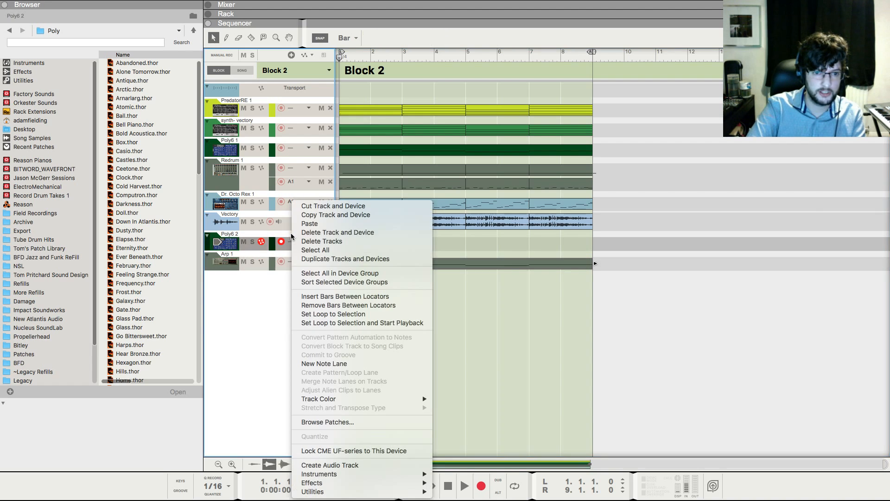
left_click(321, 242)
left_click(223, 243)
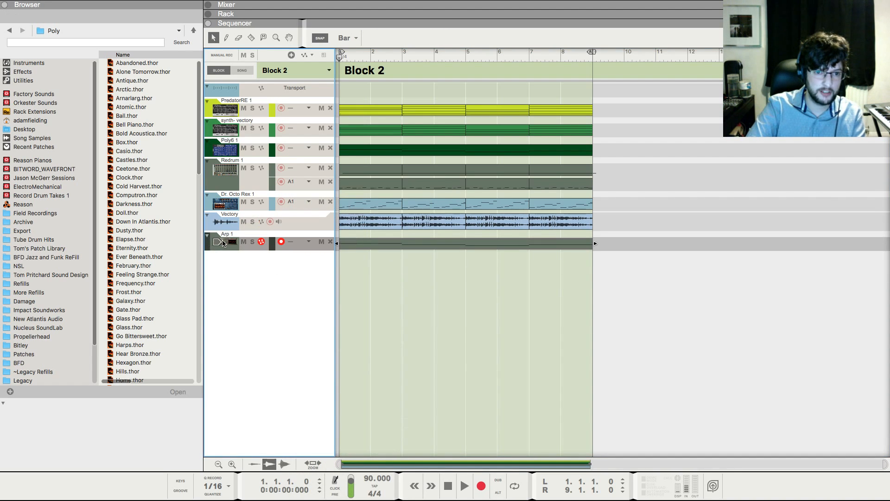
Play Block 2, set the Arp channel level to about -6.87 dB, and adjust the Polysix's envelope decay
key("space")
key("F5")
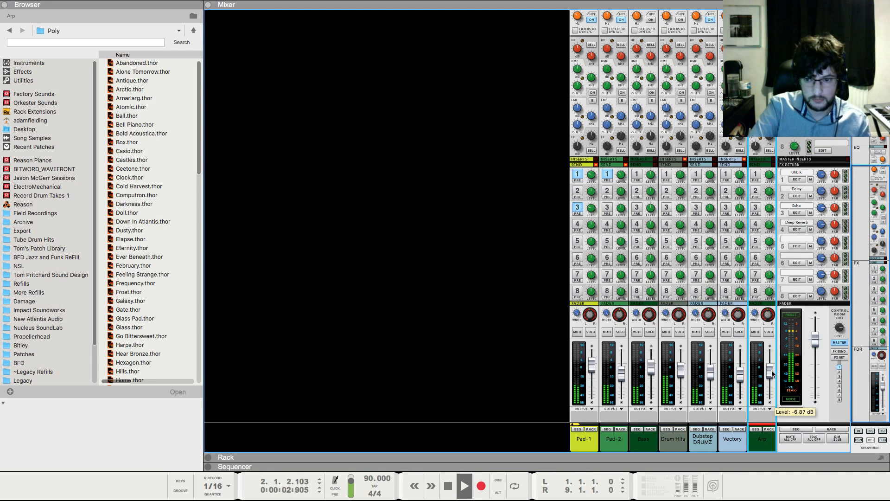
key("F6")
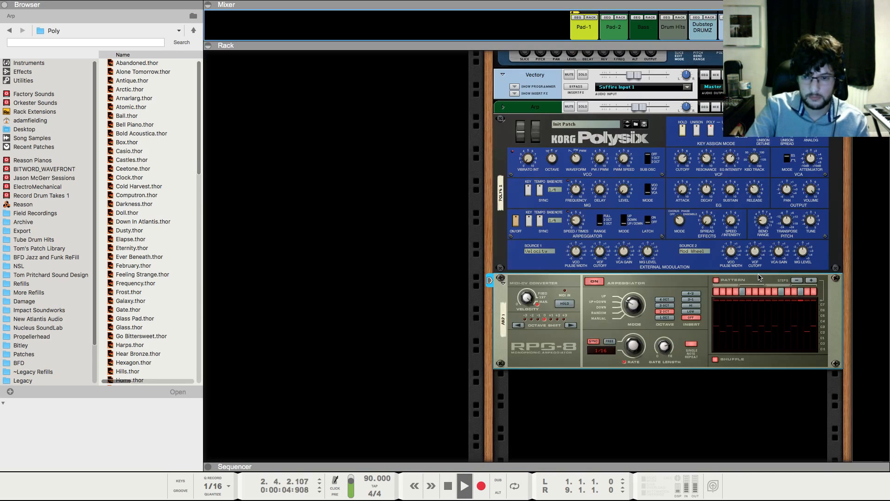
left_click(707, 191)
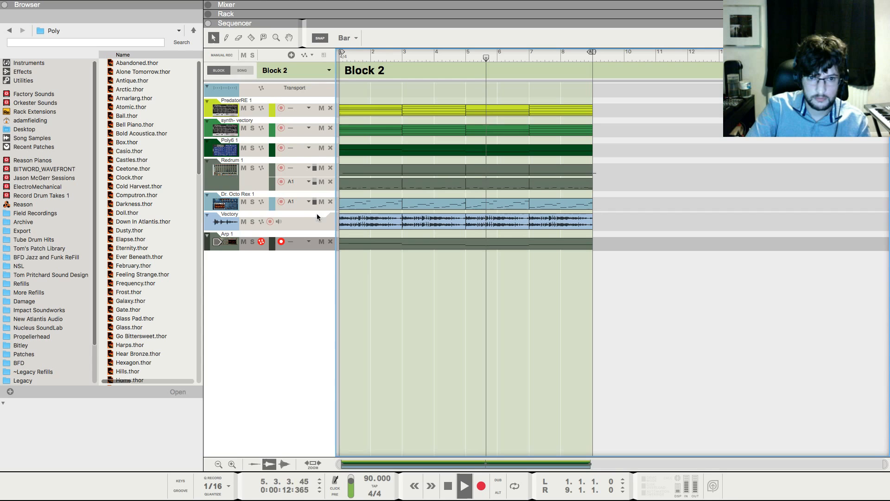
Stop and replay Block 2 from the start to audition the arpeggiated Polysix and its MG modulation settings
left_click(258, 249)
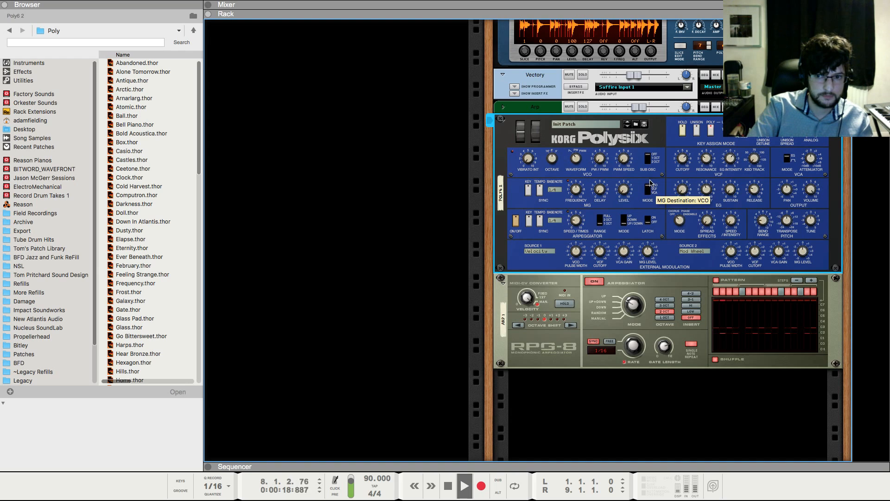
key("space")
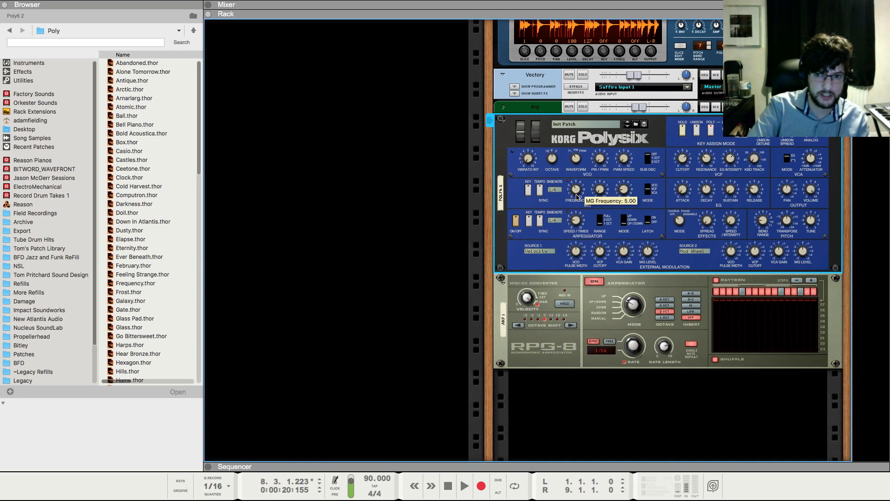
key("KP_0")
key("space")
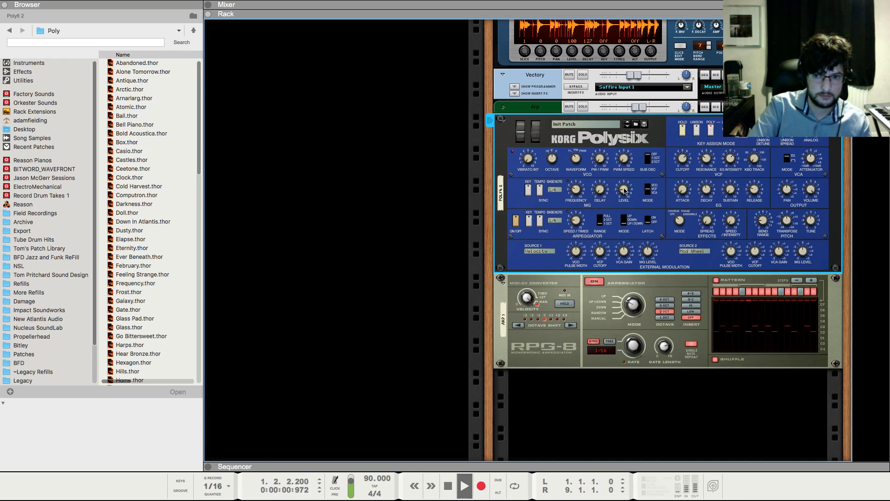
left_click(385, 251)
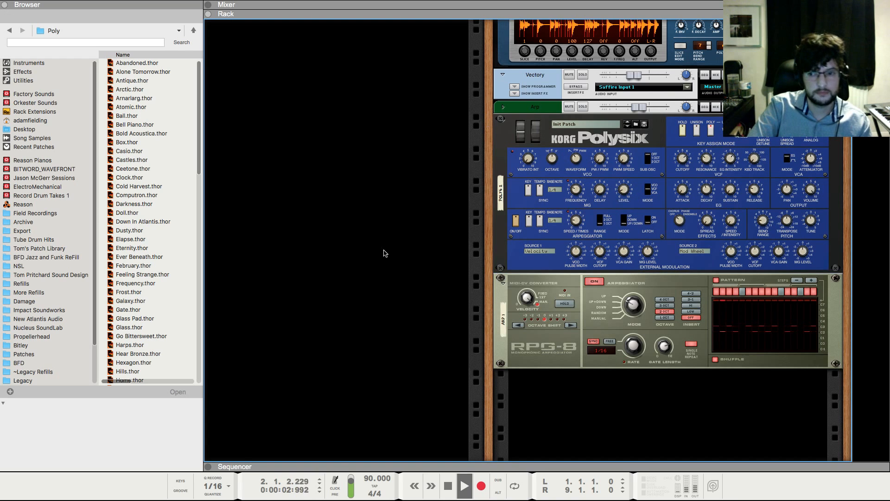
Play Block 2 from the start with the arpeggiated part and check the channel levels in the mixer
key("F7")
key("space")
key("KP_0")
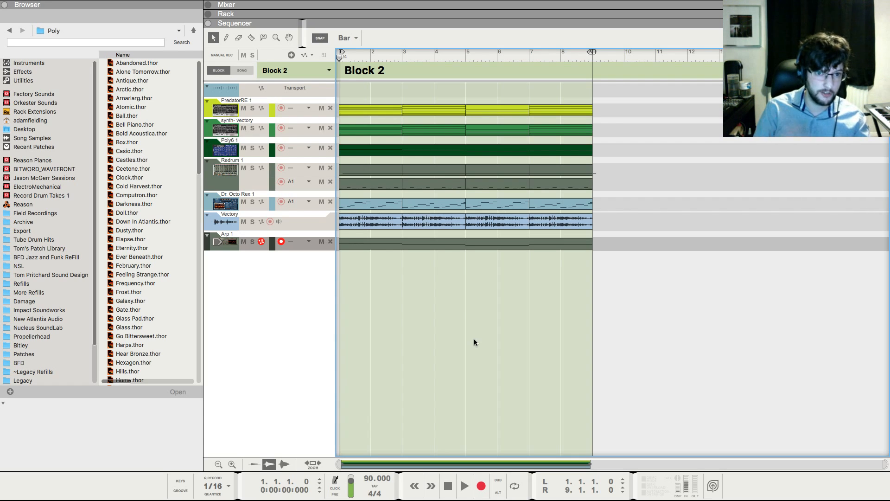
key("space")
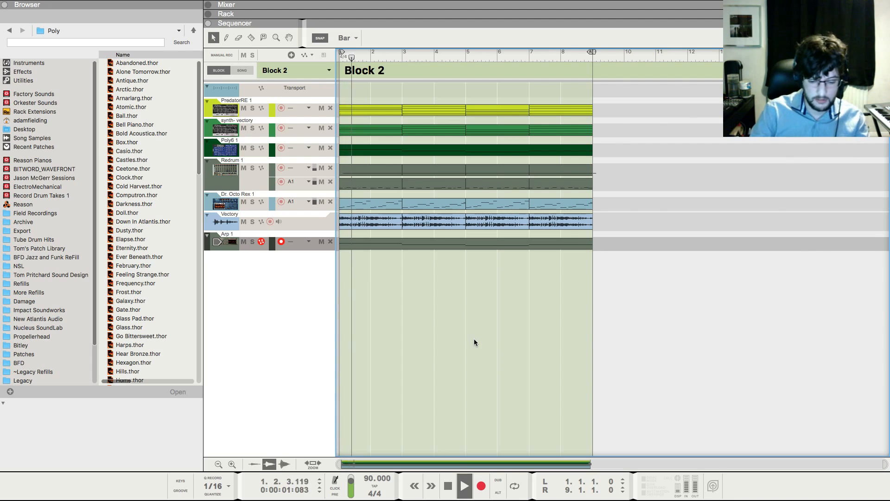
key("F5")
left_click(429, 317)
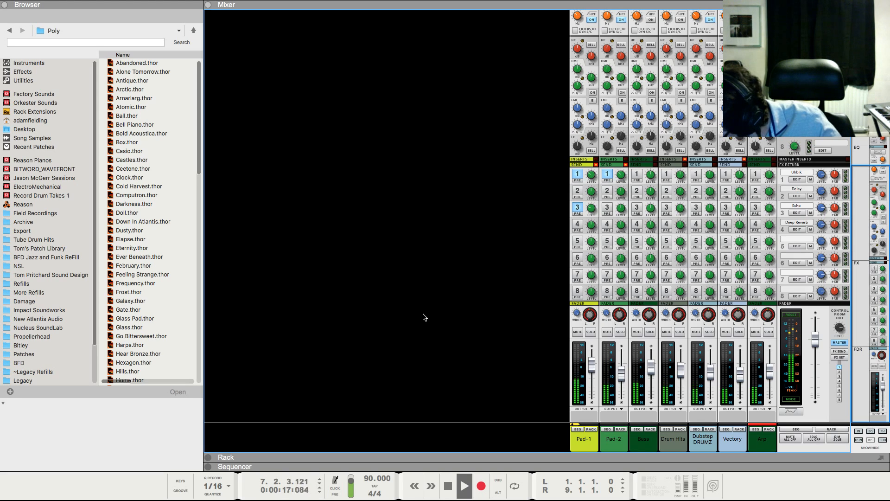
key("space")
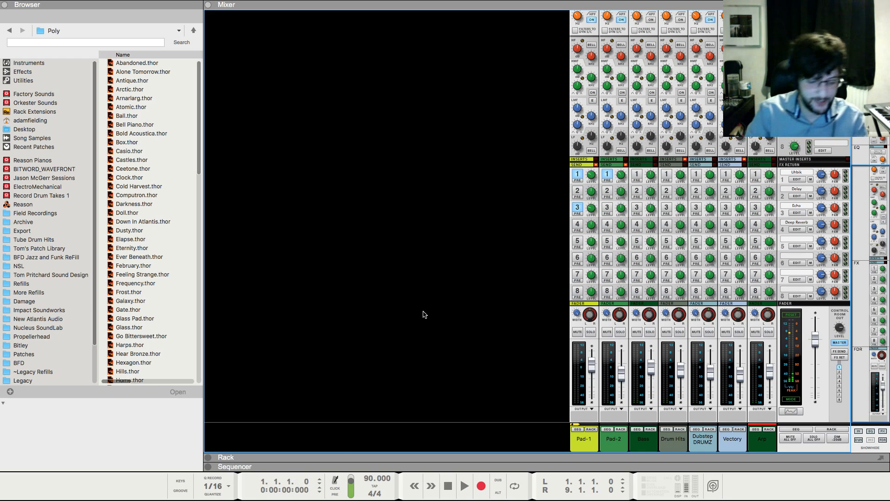
Add a second Korg Polysix instrument to the rack below the RPG-8 arpeggiator
key("F7")
key("F6")
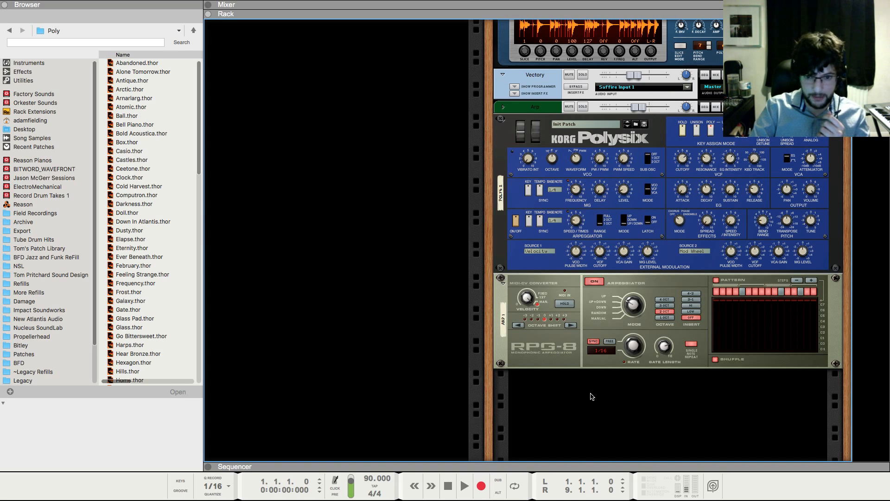
right_click(591, 396)
mouse_move(621, 453)
mouse_move(741, 413)
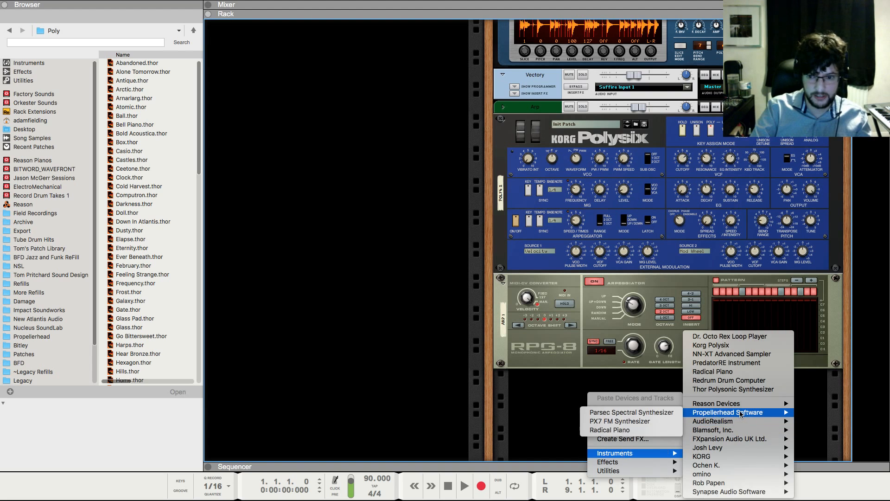
left_click(717, 364)
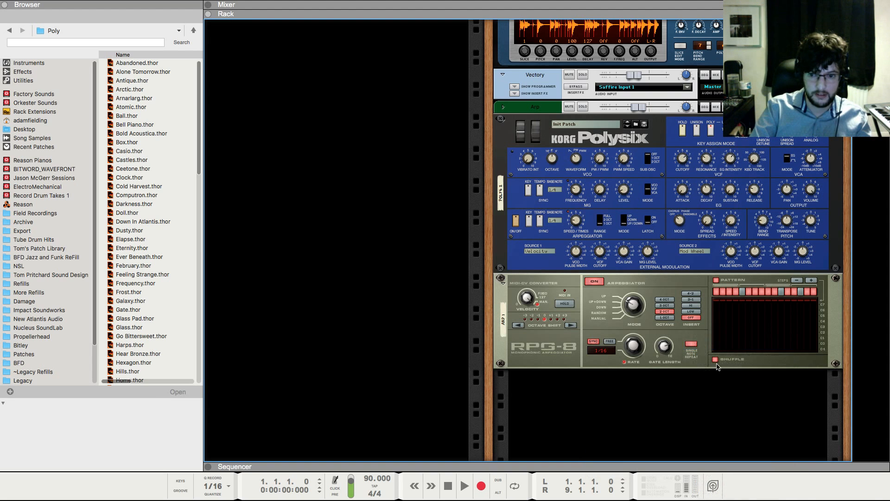
Add a kiloHearts Faturator effect directly below the RPG-8 in the Arp device group
right_click(513, 289)
mouse_move(584, 315)
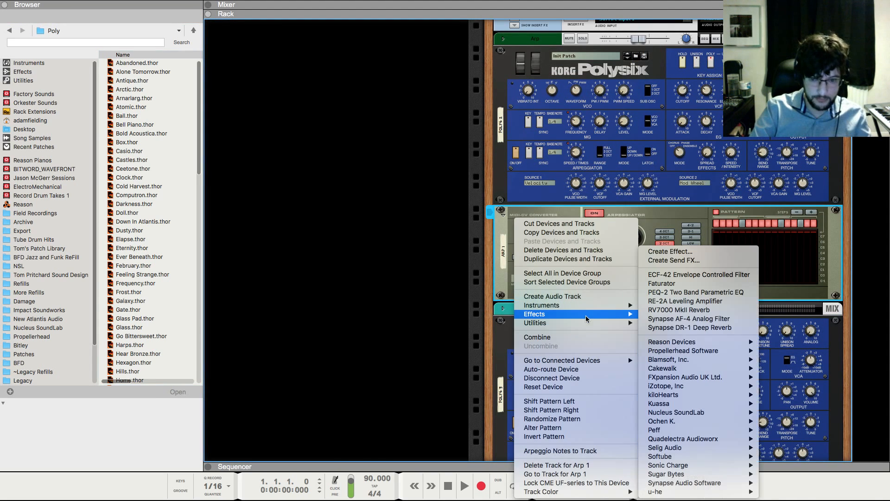
mouse_move(719, 395)
left_click(782, 403)
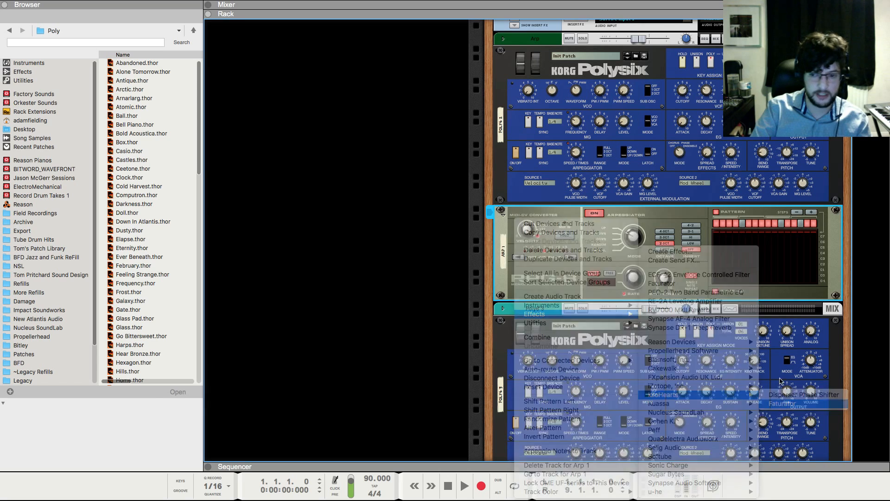
scroll(728, 297, "down", 2)
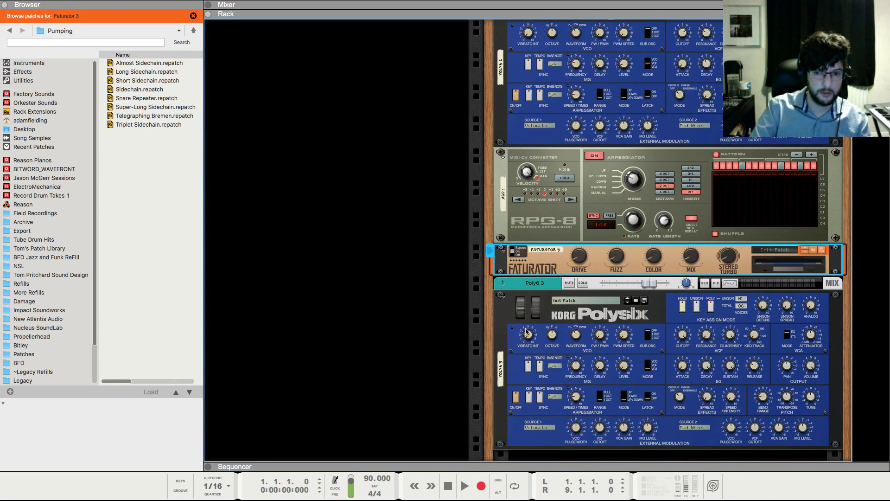
Add a kiloHearts Faturator below the new Polysix and adjust that Polysix's envelope release
right_click(543, 336)
mouse_move(610, 337)
mouse_move(714, 395)
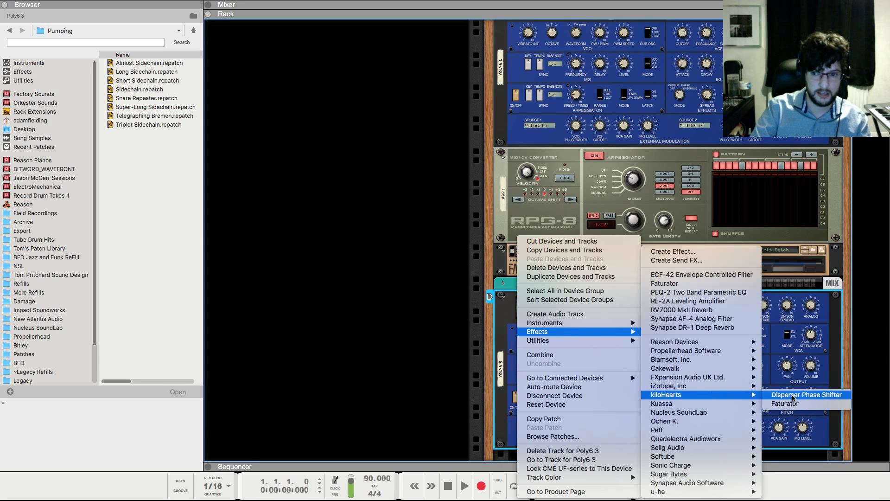
left_click(778, 404)
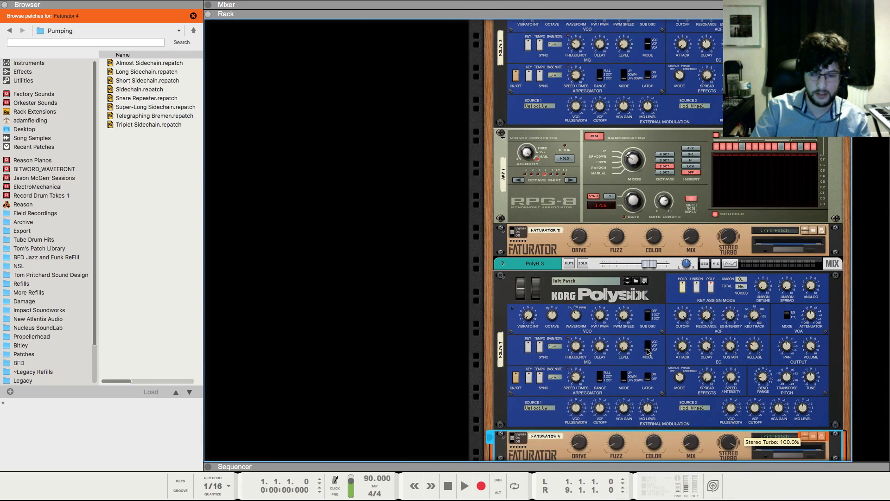
left_click(706, 319)
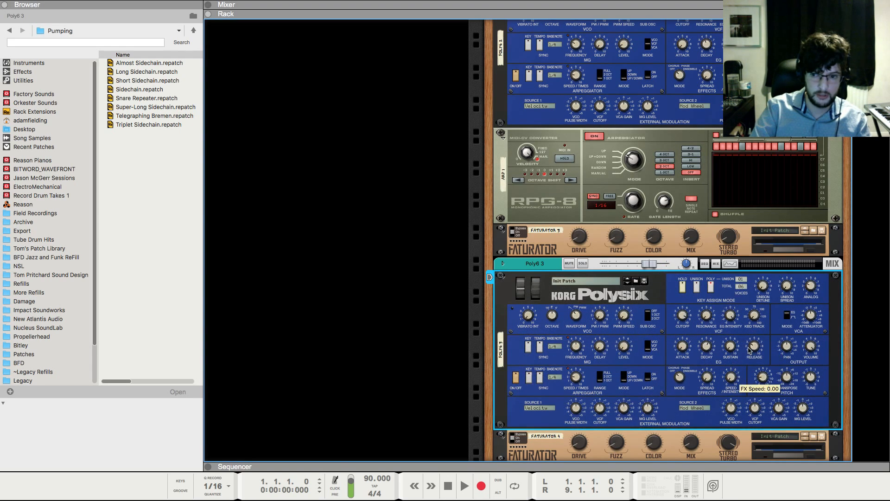
left_click_drag(753, 346, 754, 351)
Copy the first PredatorRE 1 clip to the Poly6 3 track at bar 1 and open the copy for note editing
key("F7")
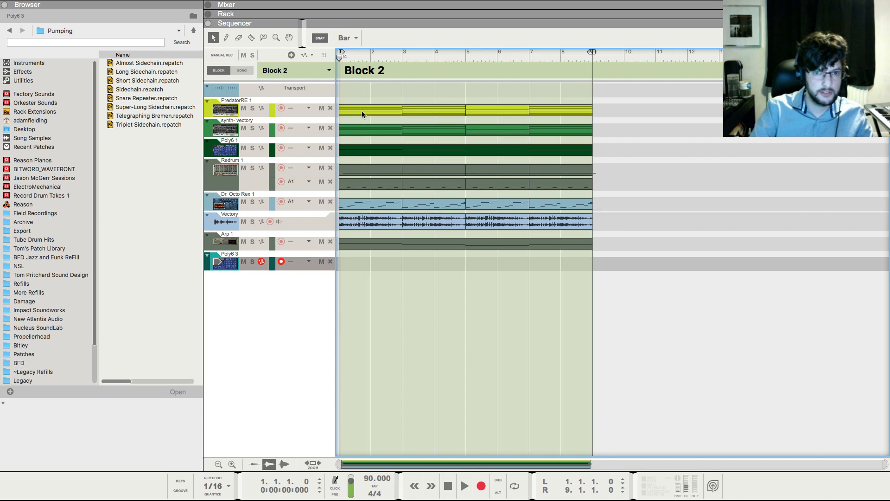
left_click_drag(362, 111, 359, 263)
double_click(358, 263)
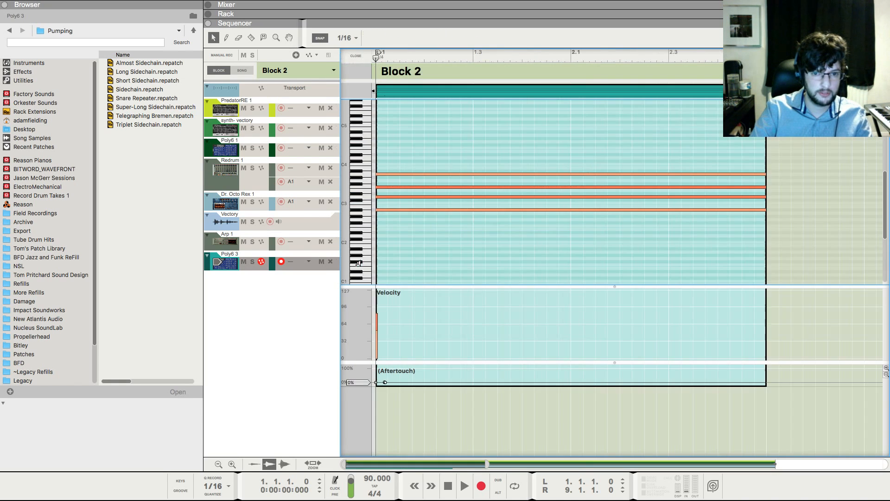
left_click_drag(474, 134, 571, 228)
key("F5")
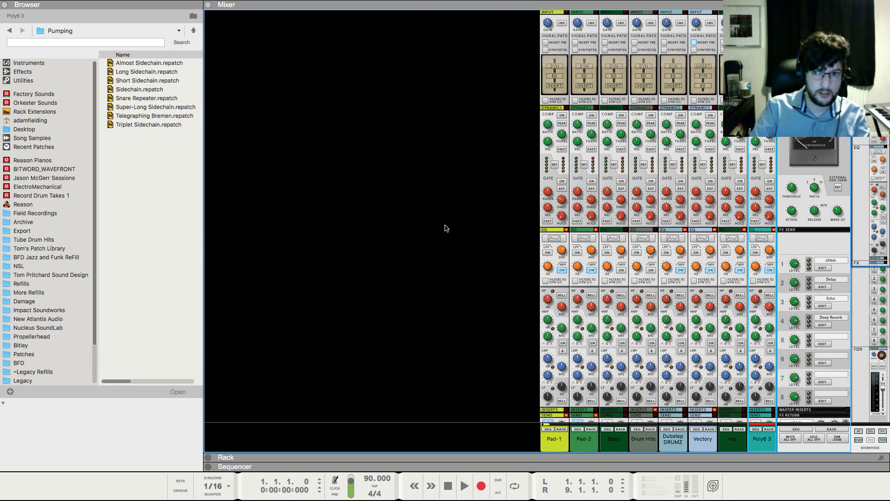
key("F7")
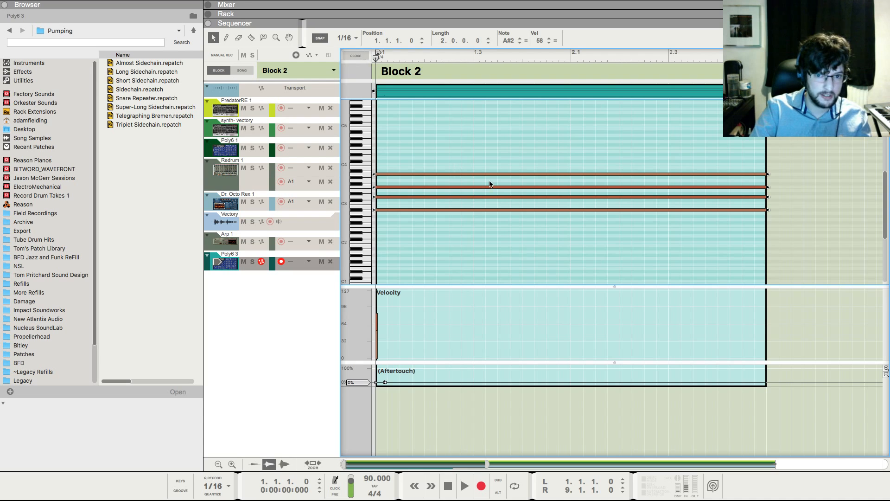
Shorten the four chord notes to a length of 0.0.2.0 and repeat them to fill the two-bar Poly6 3 clip
left_click_drag(507, 140, 616, 230)
left_click_drag(748, 174, 400, 174)
key("super+d")
key("super+d")
key("super+d")
key("super+d")
key("super+d")
key("super+d")
key("super+d")
key("super+d")
key("super+d")
key("super+d")
key("super+d")
key("super+d")
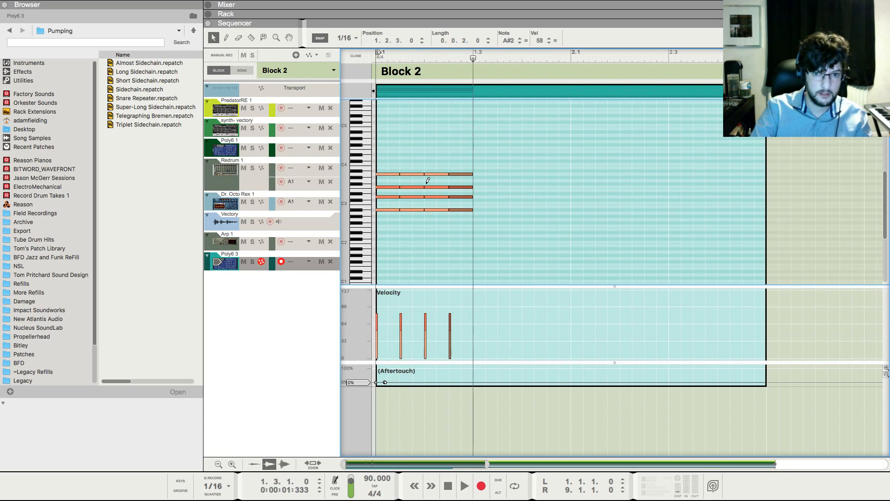
key("super+d")
key("super+d")
key("super+d")
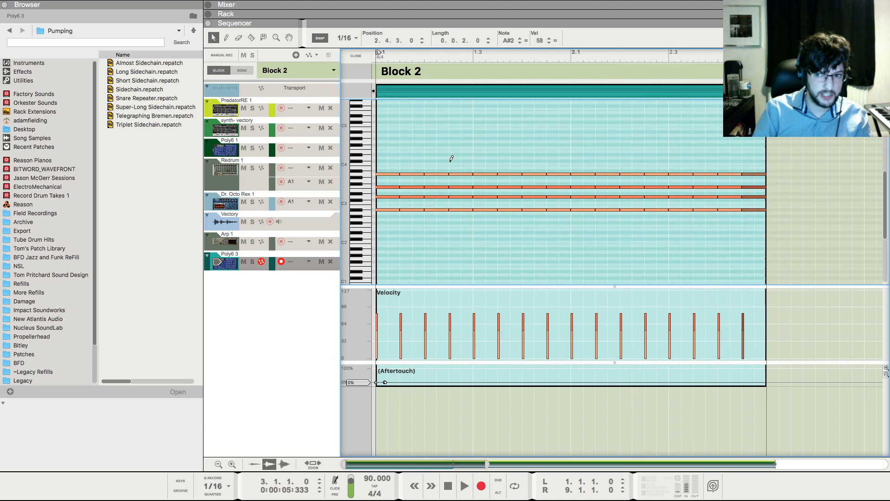
Play Block 2 and enable FX send 1 on the Poly6 3 channel at about -16.54 dB, lowering the channel's fader
key("shift+Return")
key("space")
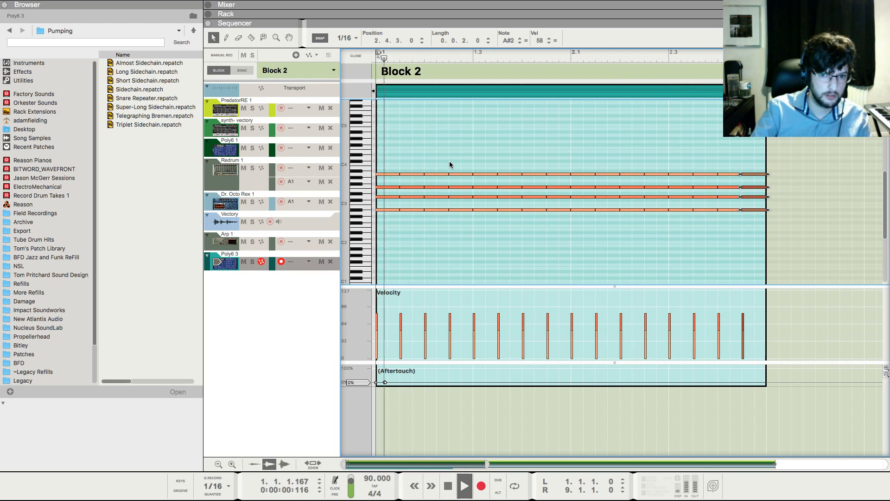
key("F5")
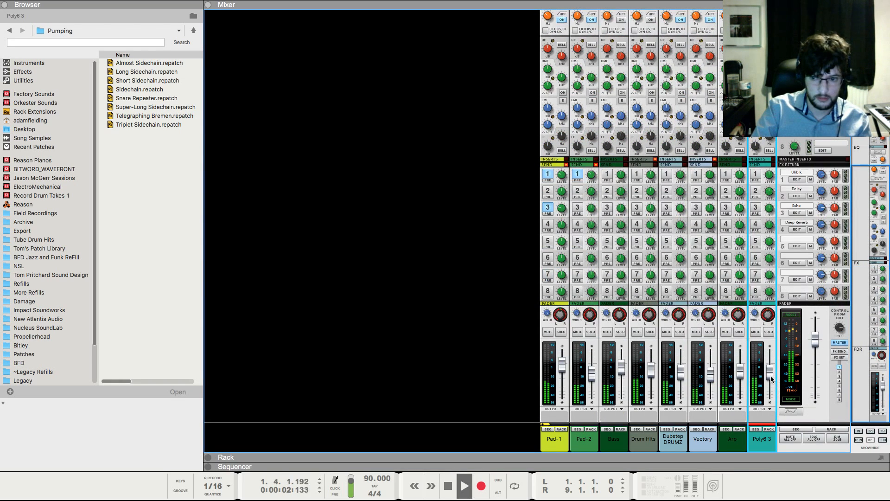
scroll(781, 348, "up", 2)
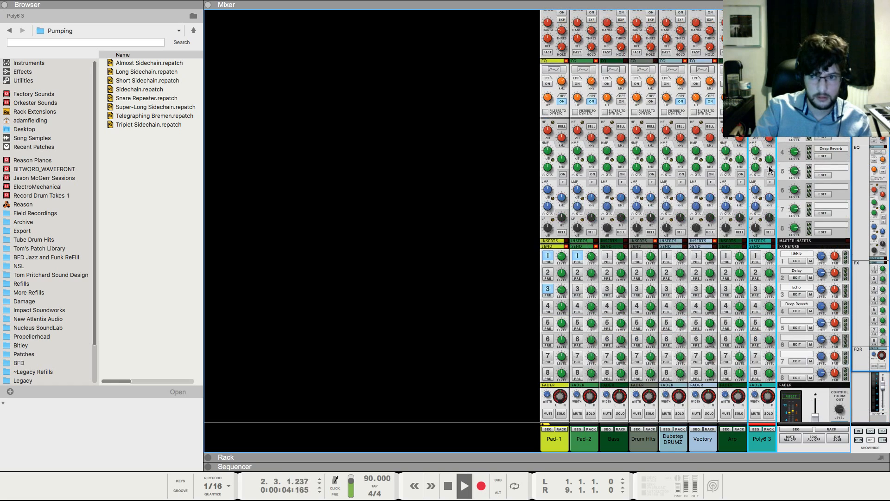
scroll(760, 246, "up", 2)
left_click(757, 238)
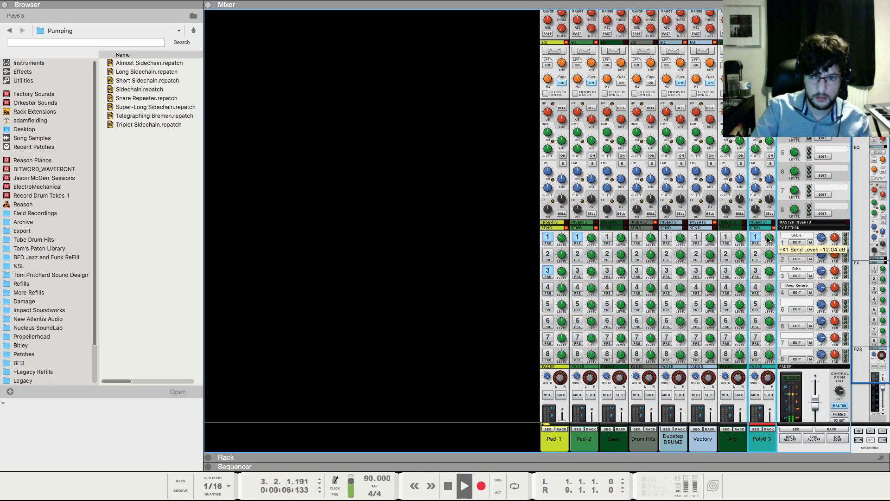
key("space")
key("space")
scroll(768, 244, "down", 2)
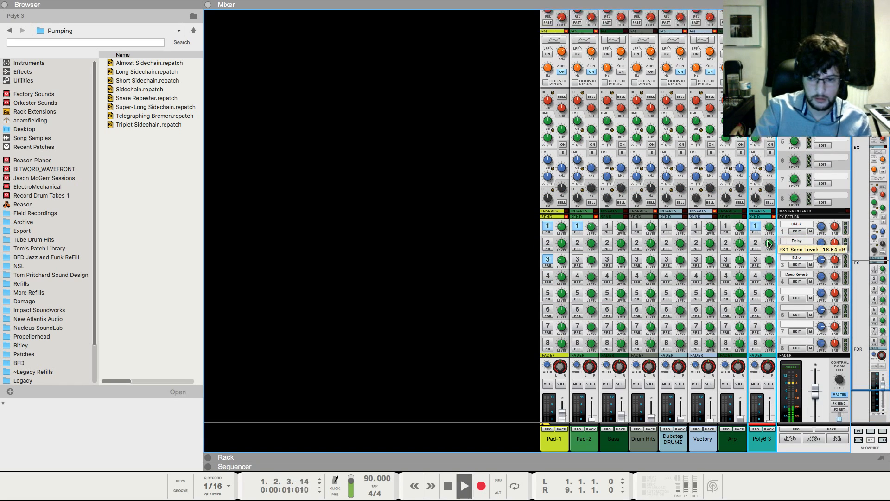
key("space")
scroll(783, 144, "up", 1)
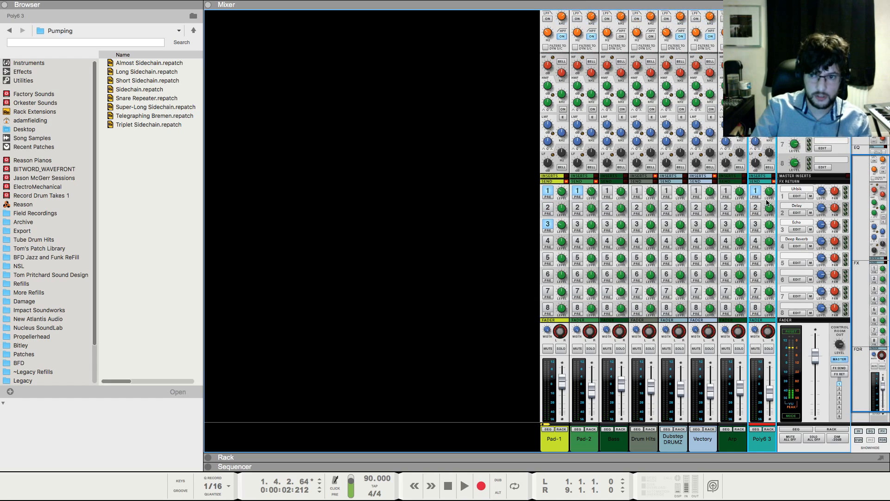
scroll(770, 197, "down", 1)
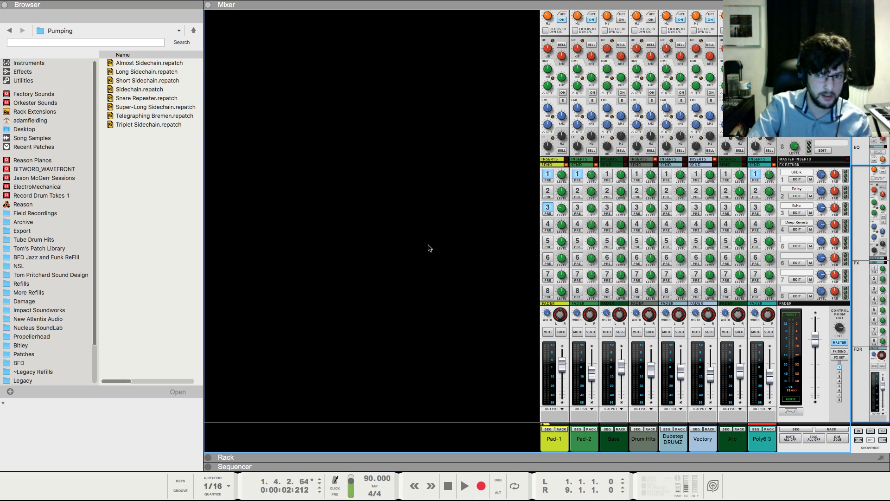
Replay Block 2 from the start, copy the PredatorRE 1 clip at bar 3 to Poly6 3, and open the copy
key("F7")
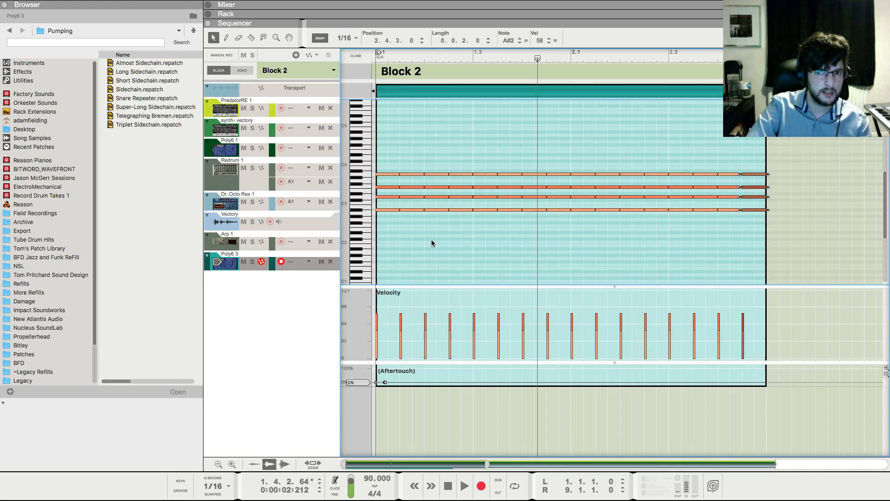
key("shift+Return")
left_click(352, 56)
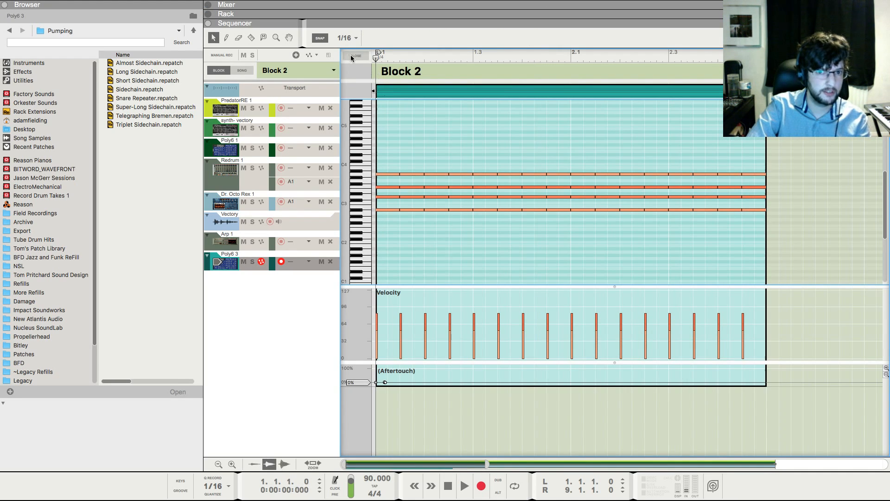
key("space")
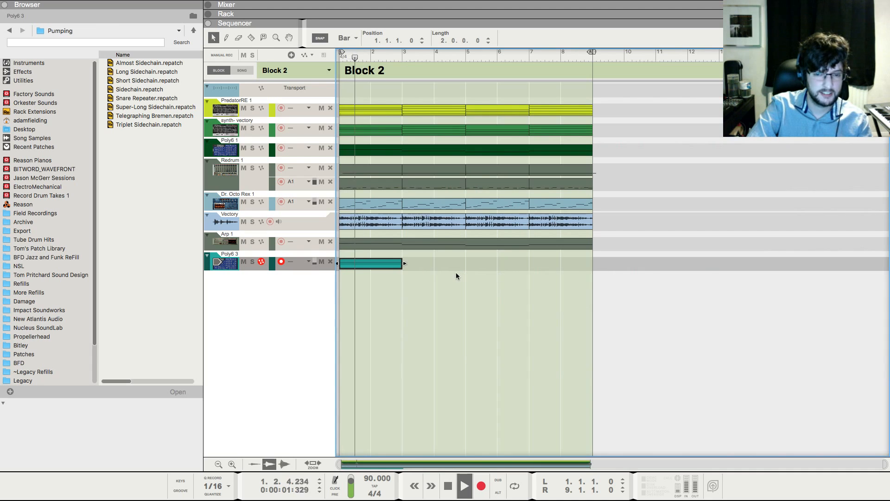
left_click_drag(439, 111, 448, 263)
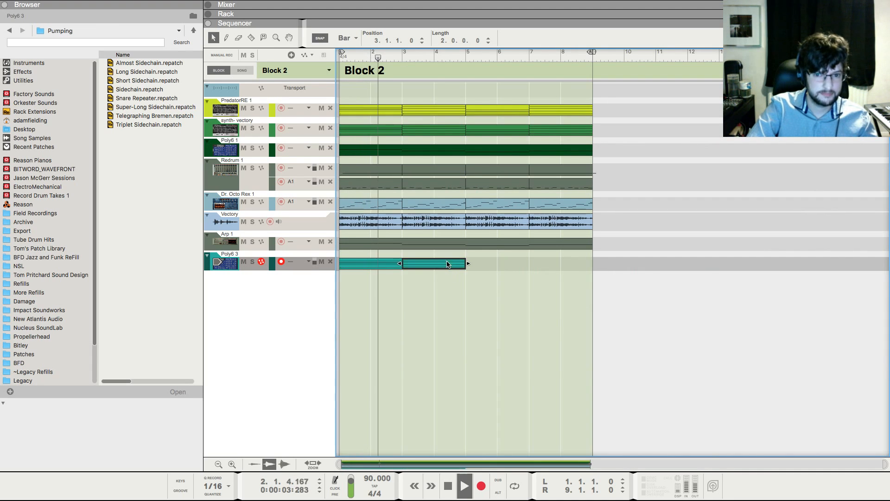
double_click(448, 262)
Stop playback, shorten the bar 3 chord notes to 0.0.2.0, and repeat them to the end of bar 4
left_click_drag(671, 125, 794, 254)
key("g")
key("g")
key("g")
key("g")
key("space")
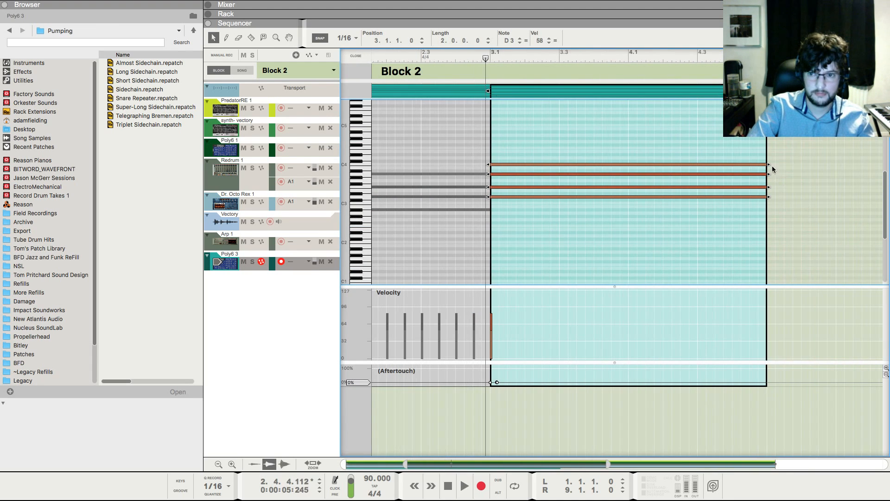
left_click_drag(768, 163, 505, 181)
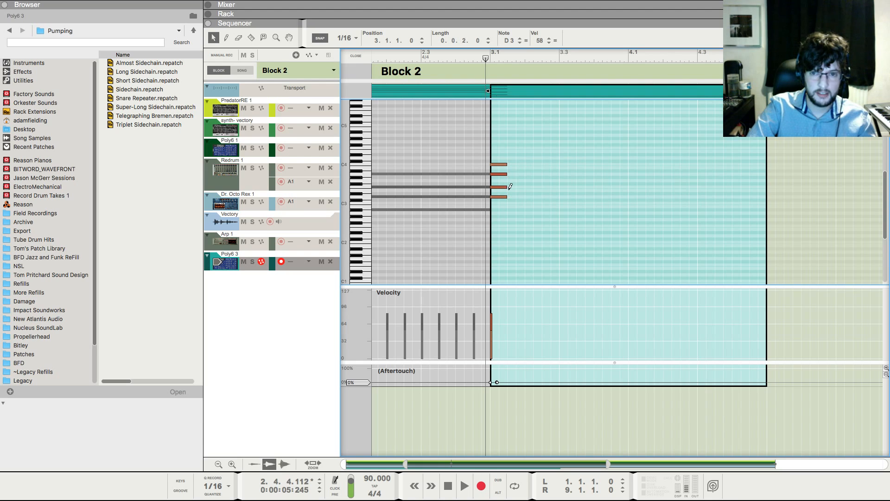
key("ctrl+d")
key("ctrl+d")
key("ctrl+d")
key("ctrl+d")
key("ctrl+d")
key("ctrl+d")
key("ctrl+d")
key("ctrl+d")
key("ctrl+d")
key("ctrl+d")
key("ctrl+d")
key("ctrl+d")
key("ctrl+d")
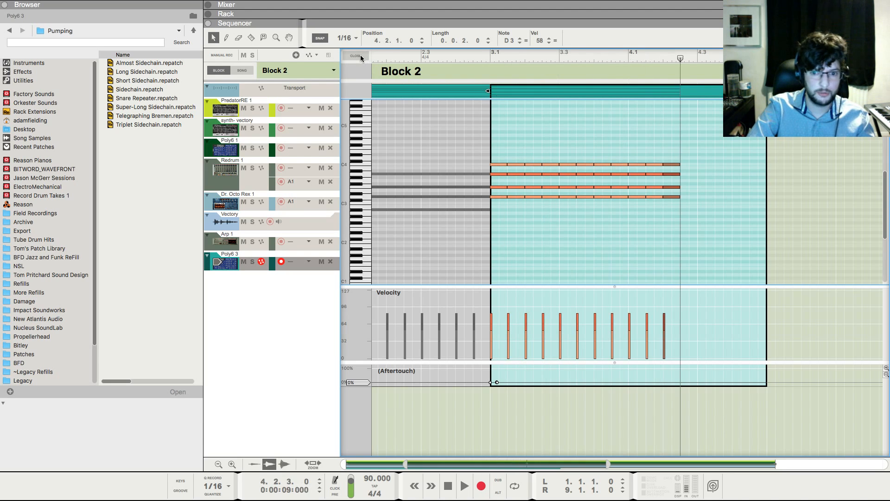
Copy the PredatorRE 1 clips at bars 5 and 7 to the Poly6 3 track and open the bar 5 copy
left_click(359, 57)
left_click_drag(513, 85, 510, 304)
left_click(510, 304)
left_click(496, 263)
double_click(496, 263)
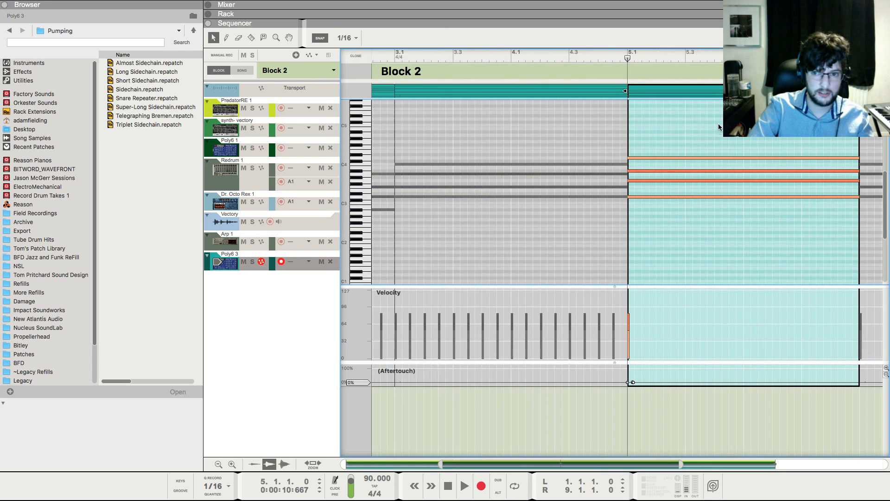
Shorten the bar 5 chord notes in the Poly6 3 clip to 0.0.2.0 and repeat them to the end of bar 6
left_click_drag(714, 124, 819, 256)
left_click_drag(825, 158, 640, 193)
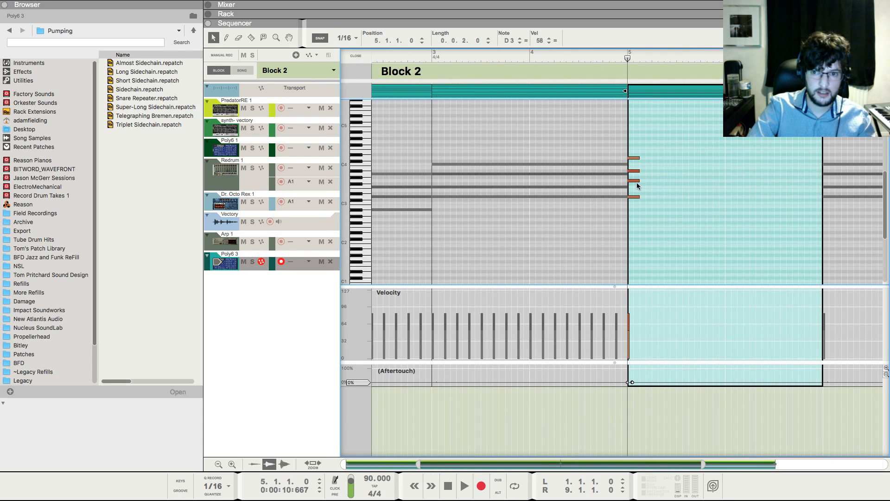
key("super+d")
key("super+d")
key("super+d")
key("super+d")
key("super+d")
key("super+d")
key("super+d")
key("super+d")
key("super+d")
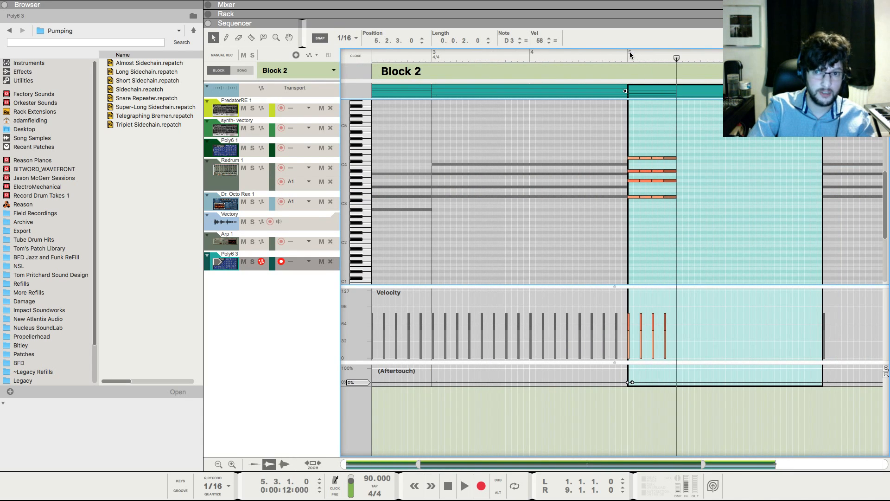
key("super+d")
key("super+d")
key("super+d")
key("super+d")
key("super+d")
key("super+d")
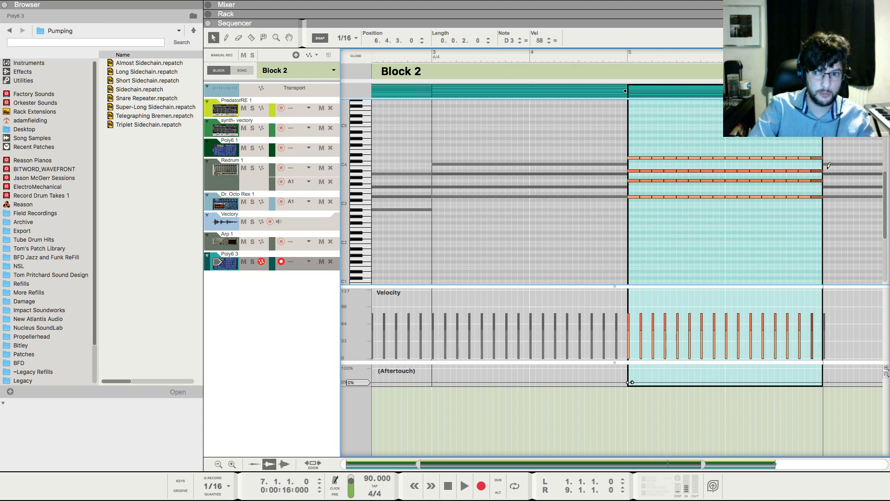
Shorten the bar 7 chord notes to 0.0.2.0, repeat them to the end of bar 8, and close the clip editor
key("super+a")
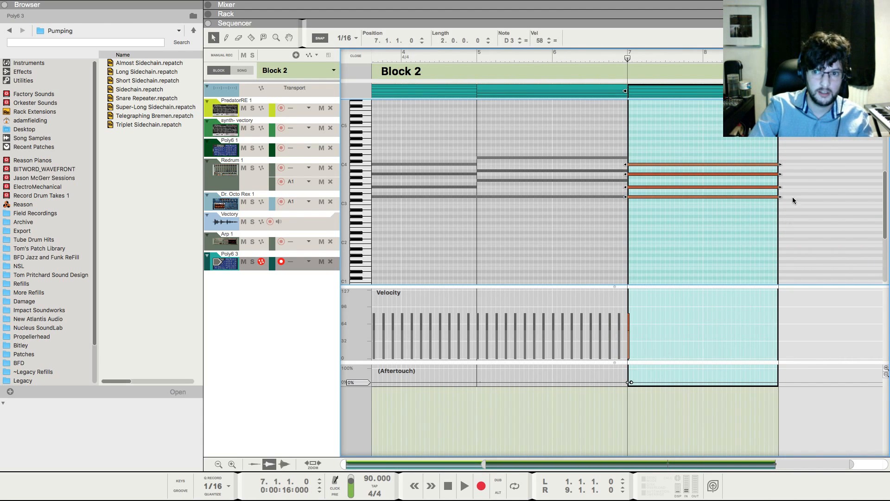
left_click_drag(781, 165, 637, 165)
key("super+d")
key("super+d")
key("super+d")
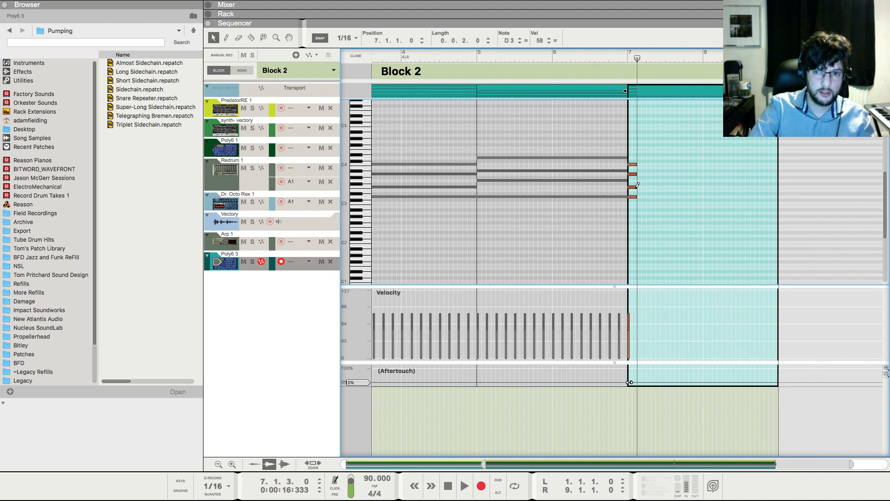
key("super+d")
key("super+d")
key("super+d")
key("super+d")
key("super+d")
key("super+d")
key("super+d")
key("super+d")
key("super+d")
key("super+d")
key("super+d")
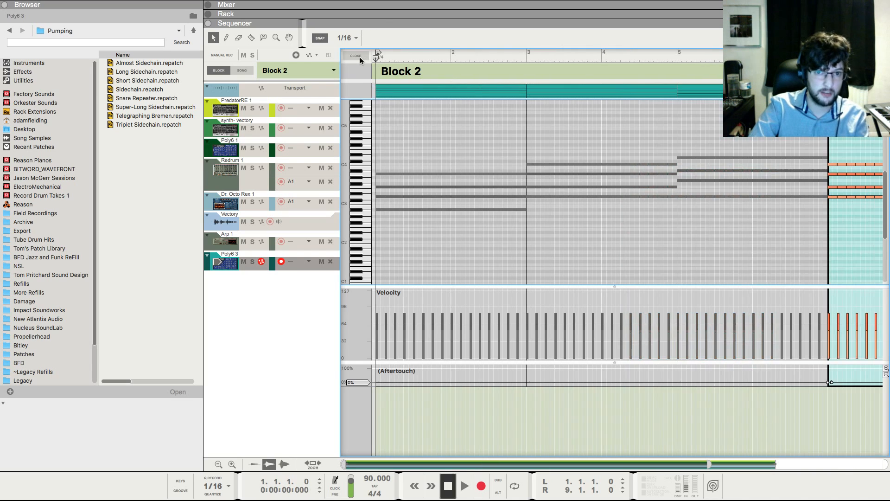
left_click(356, 56)
left_click(638, 264)
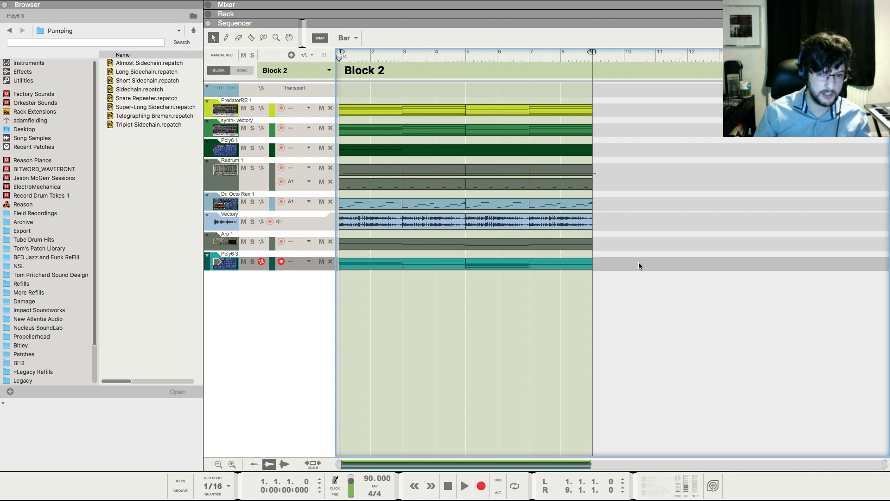
Play Block 2 while checking the Poly6 3 device and mixer channel, and return the stopped playhead to the start
key("space")
key("F6")
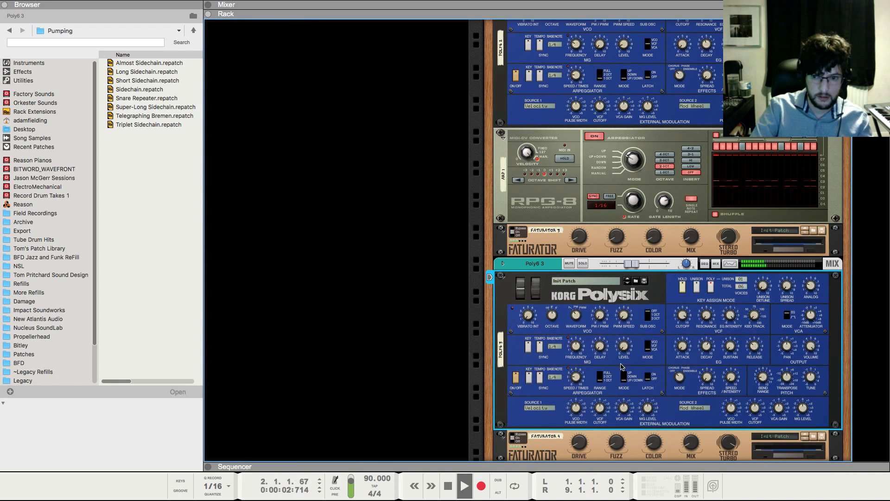
key("space")
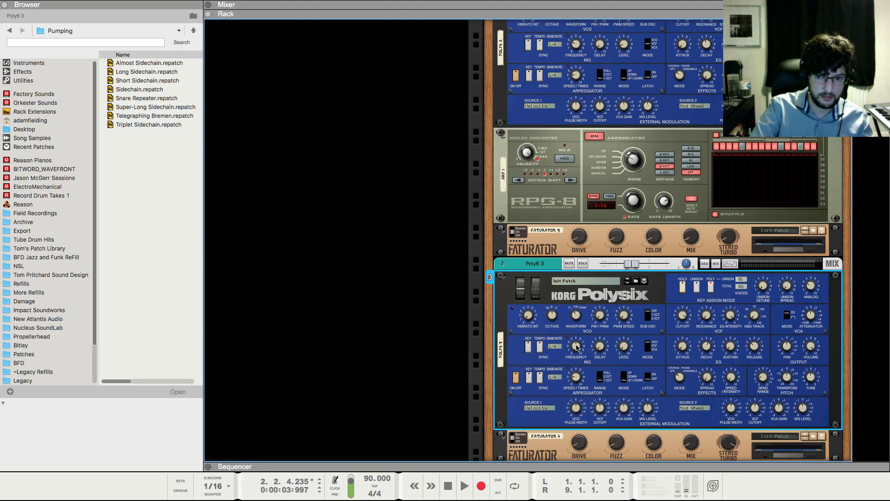
key("space")
key("F5")
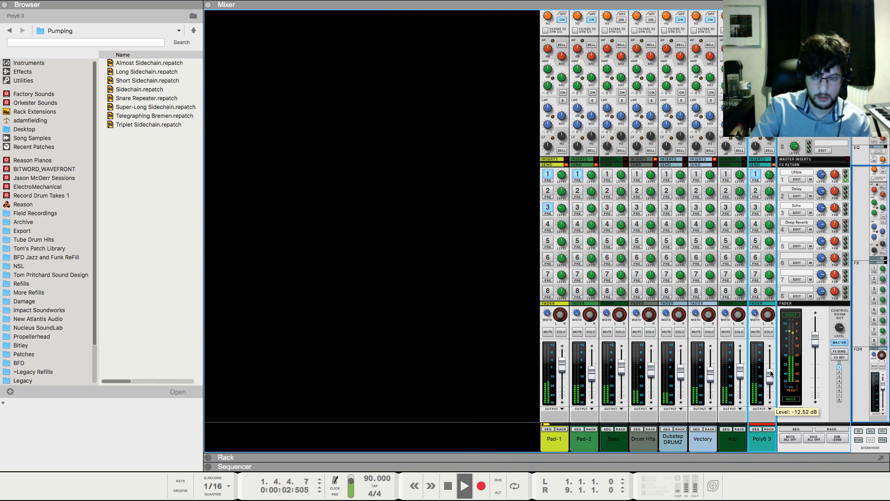
key("F7")
key("F5")
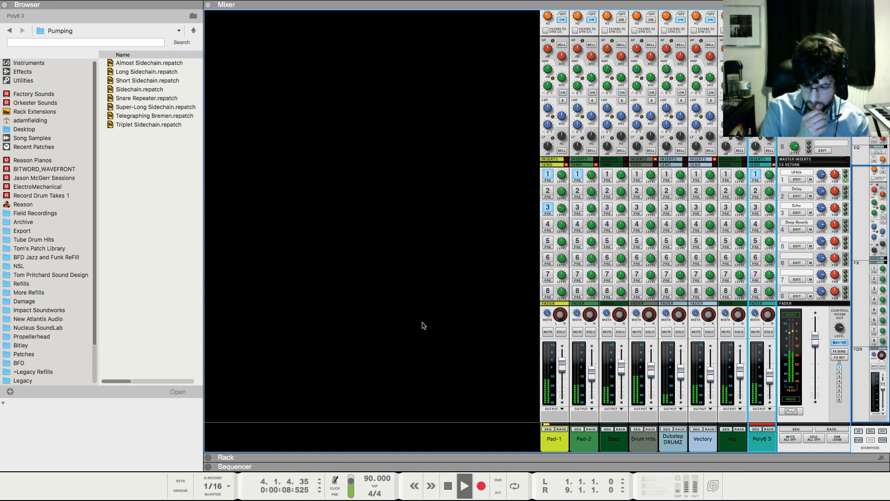
key("F7")
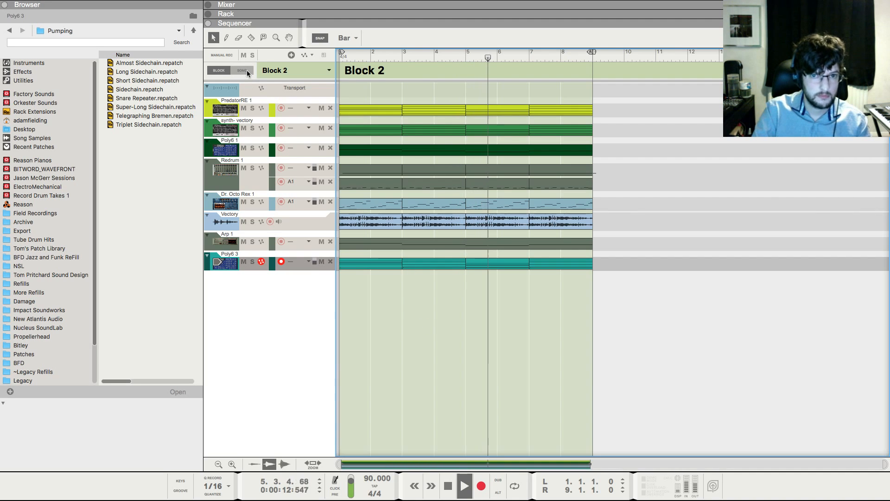
key("space")
key("shift+Return")
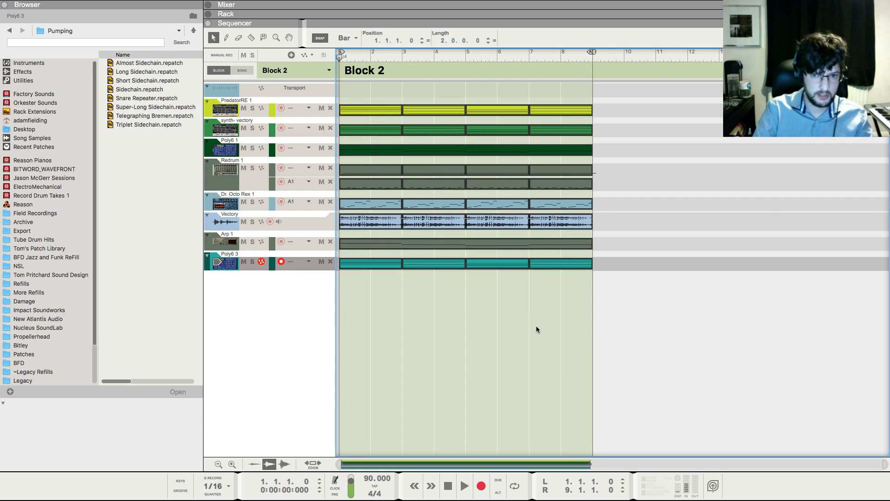
Create a Combinator below Faturator 4, load the TPSD - Key & Poly - Battered E-Piano patch, and hide its devices
key("F6")
scroll(530, 323, "down", 3)
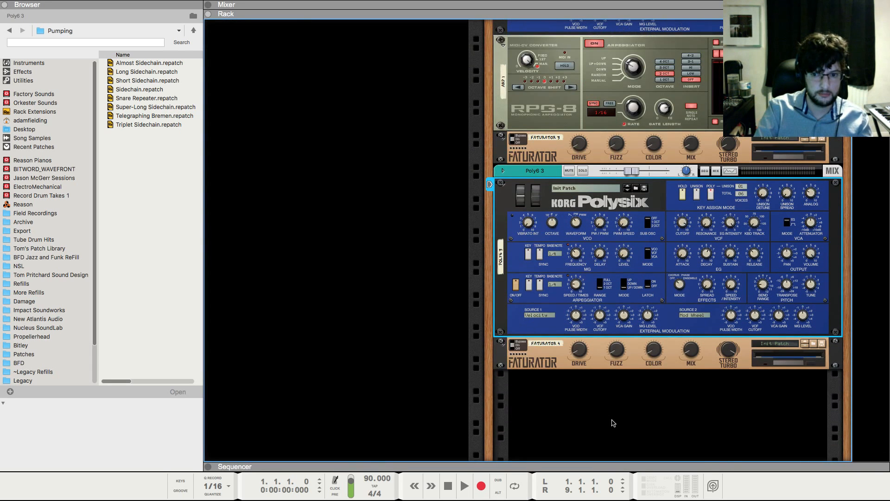
right_click(611, 418)
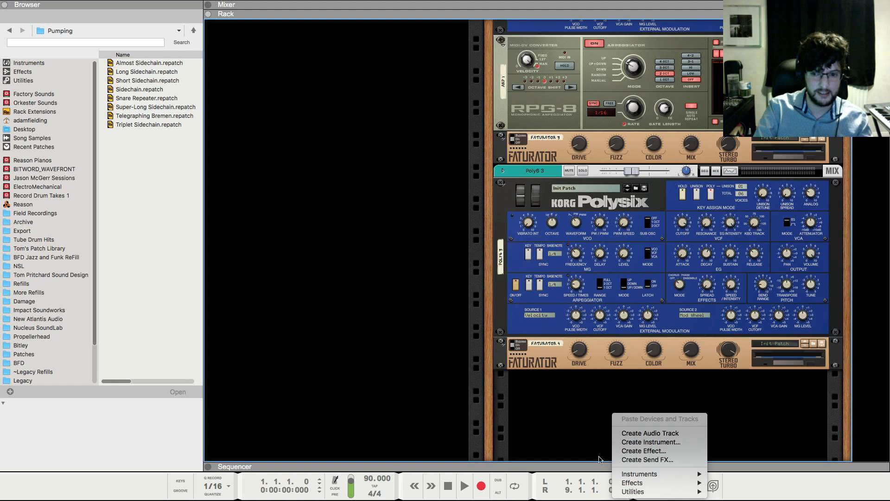
mouse_move(663, 491)
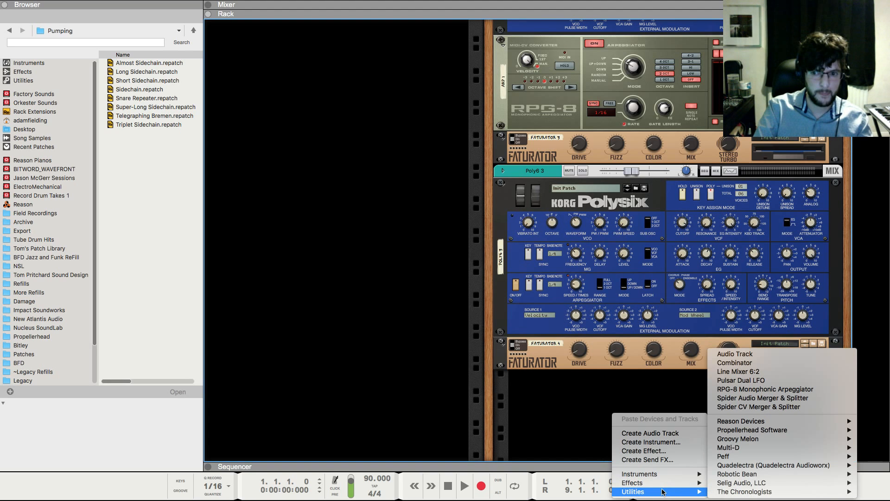
left_click(772, 363)
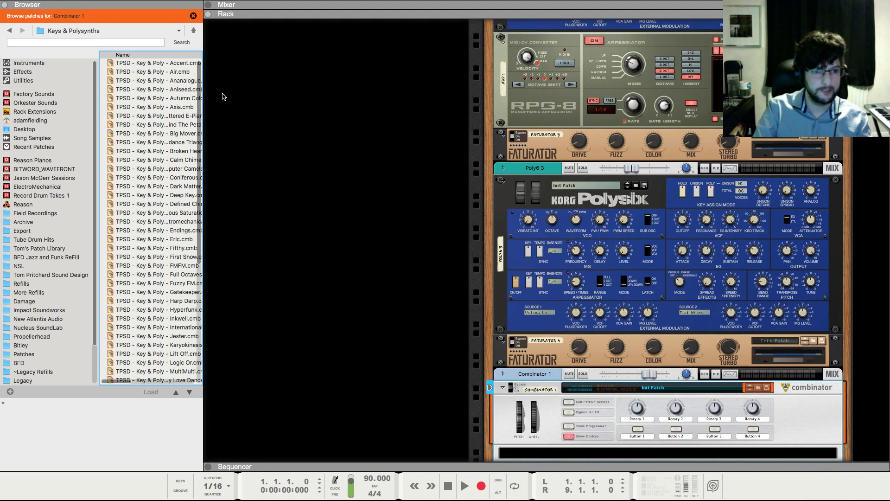
scroll(361, 251, "down", 2)
left_click(378, 260)
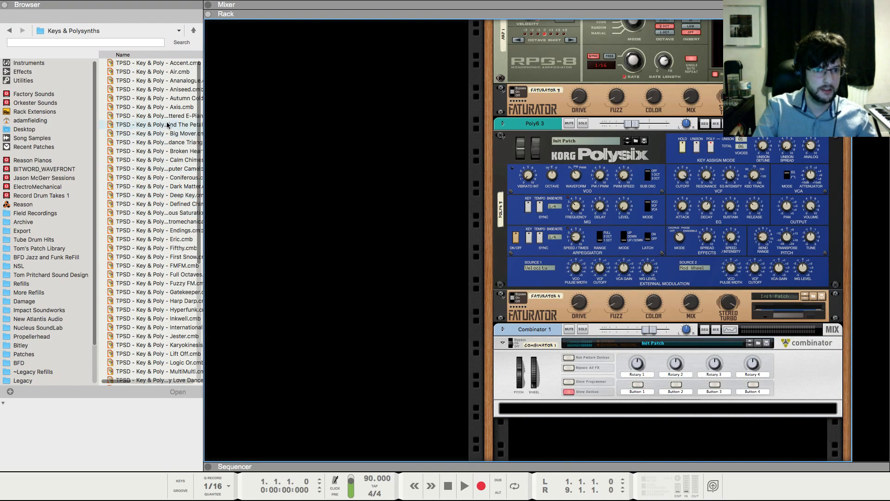
left_click_drag(168, 120, 532, 373)
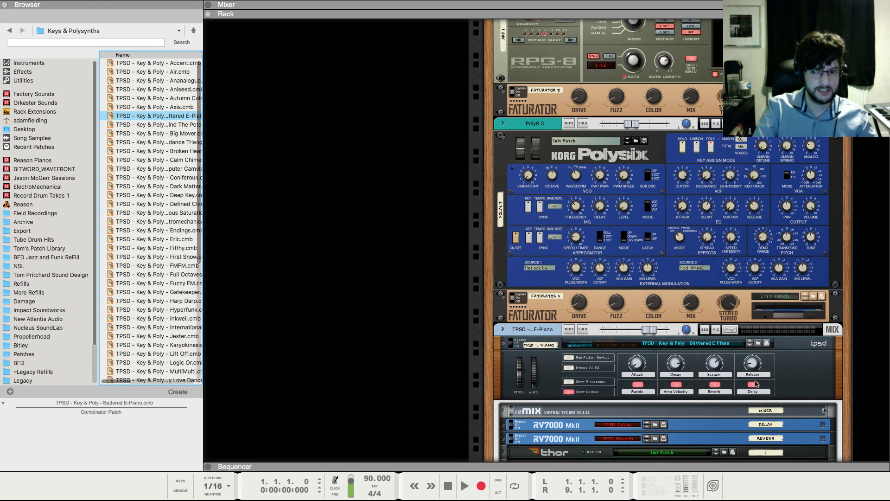
left_click(754, 365)
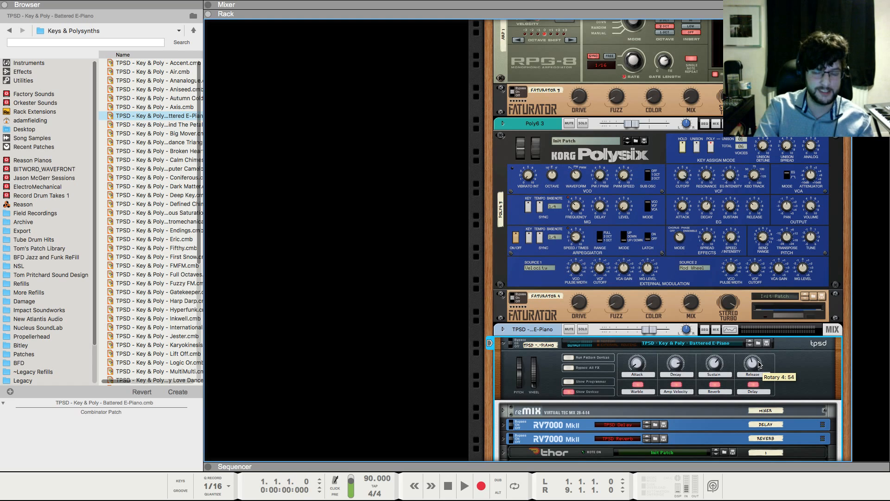
left_click(579, 394)
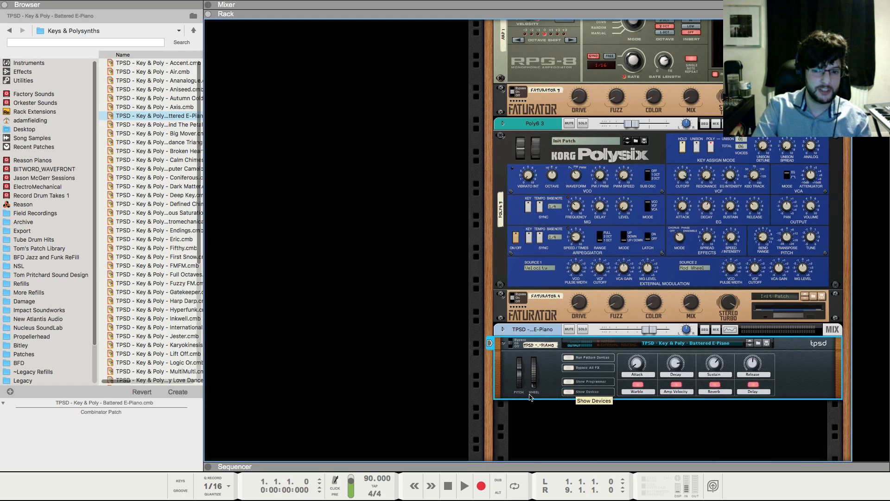
right_click(500, 373)
mouse_move(558, 325)
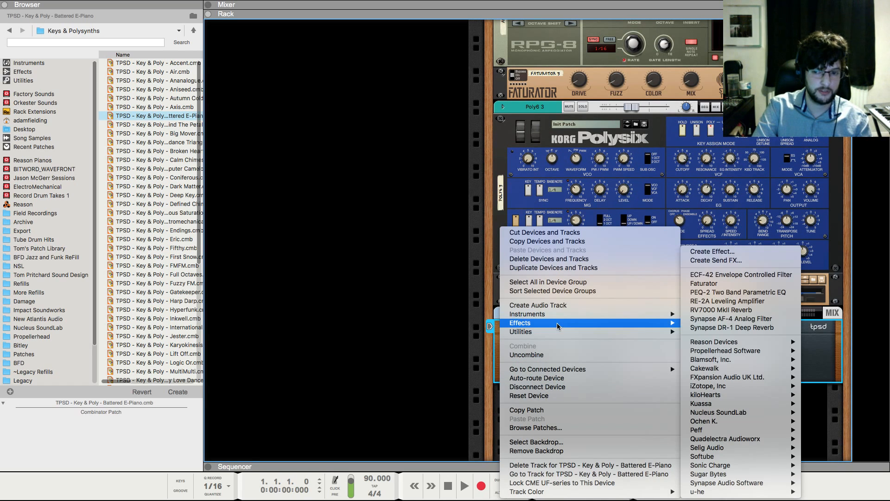
left_click(744, 327)
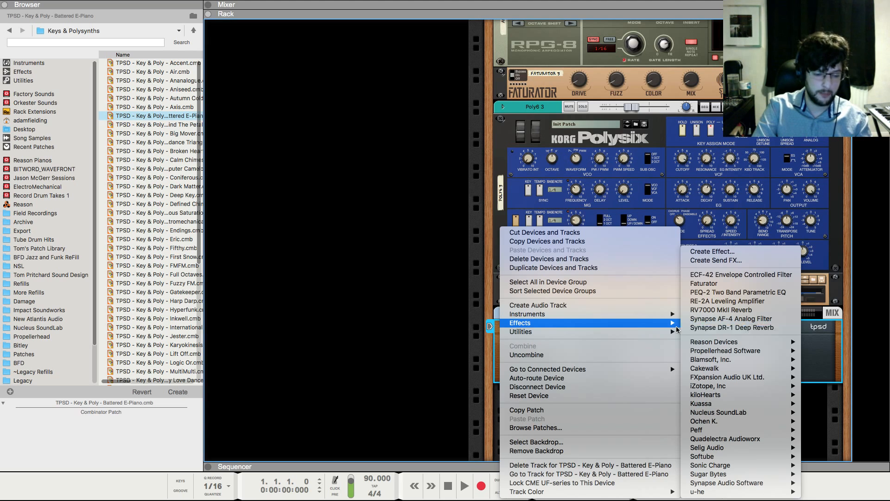
Lower the Battered E-Piano mixer channel's fader to about -6.87 dB
key("F5")
left_click_drag(764, 367, 769, 376)
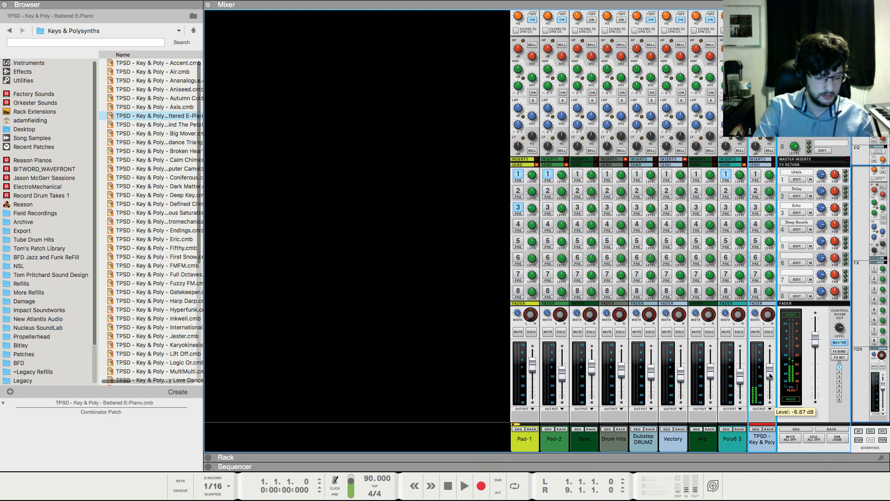
key("F7")
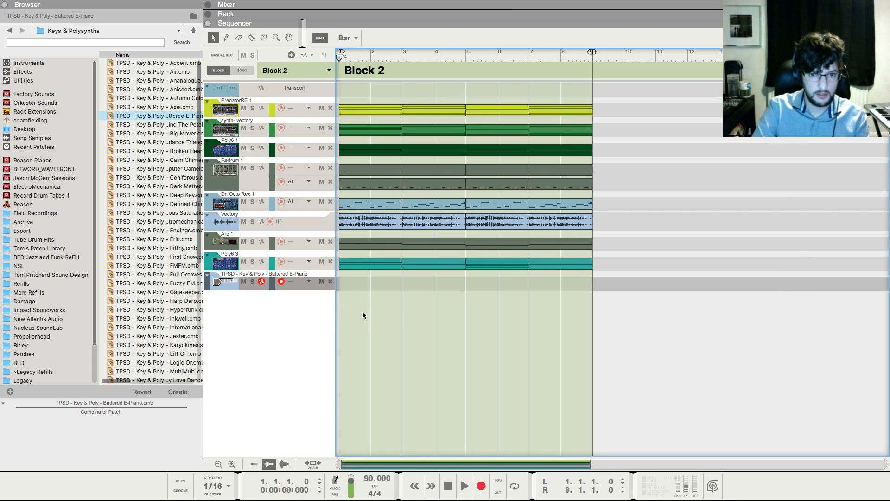
Add a Synapse DR-1 Deep Reverb after the Battered E-Piano Combinator
key("F6")
right_click(552, 348)
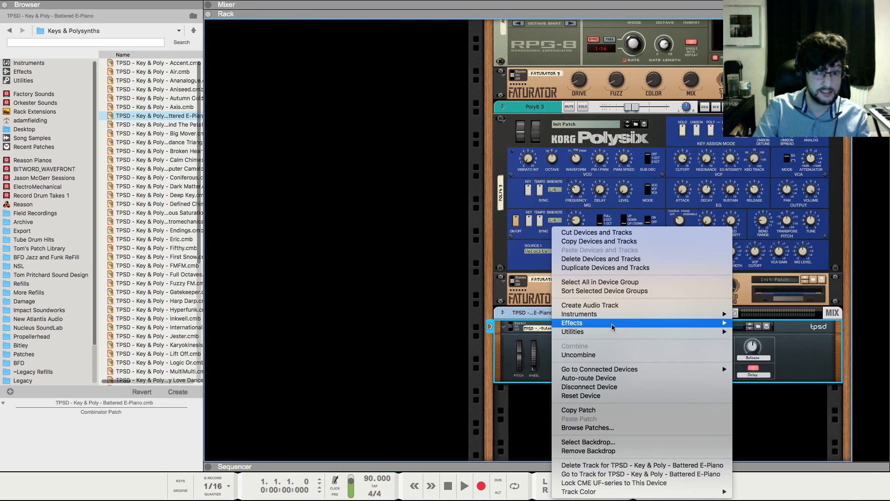
mouse_move(611, 327)
mouse_move(788, 483)
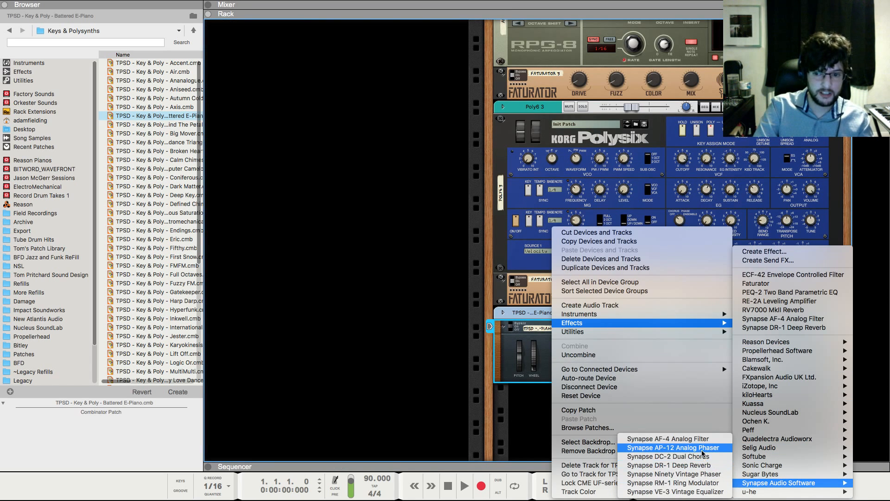
left_click(704, 466)
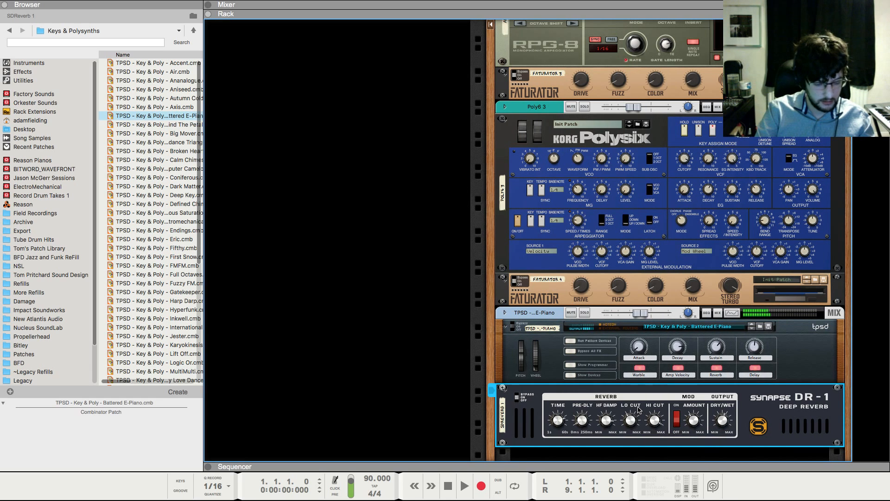
Raise the Battered E-Piano channel's high-pass filter frequency to about 187.1 Hz in the mixer
key("F5")
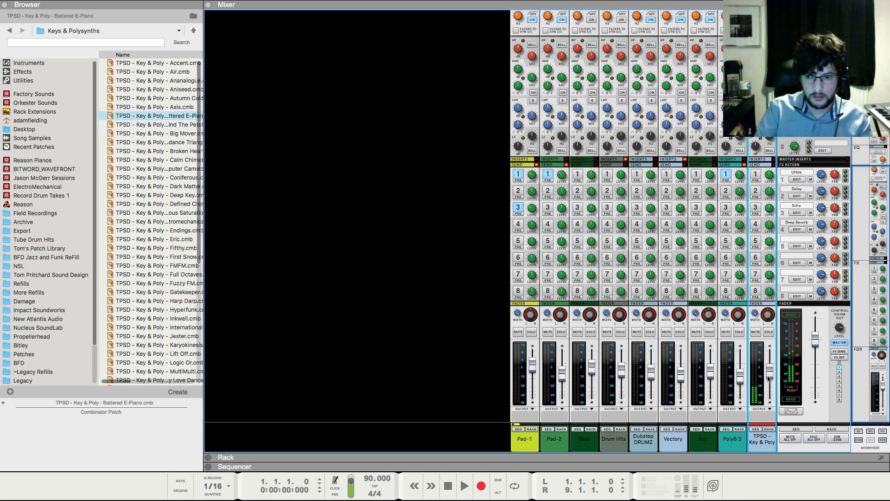
scroll(769, 371, "up", 5)
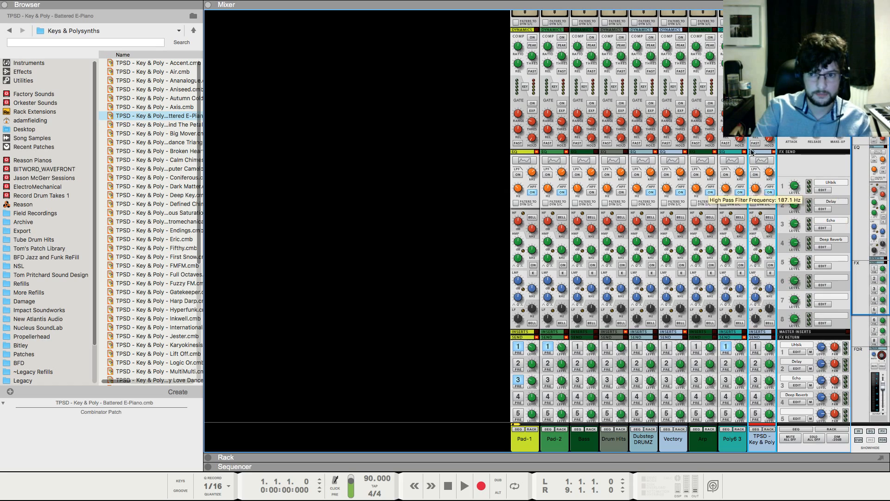
scroll(742, 232, "down", 10)
Draw an empty five-bar clip from bar 1 on the Battered E-Piano track in Block 2
key("F7")
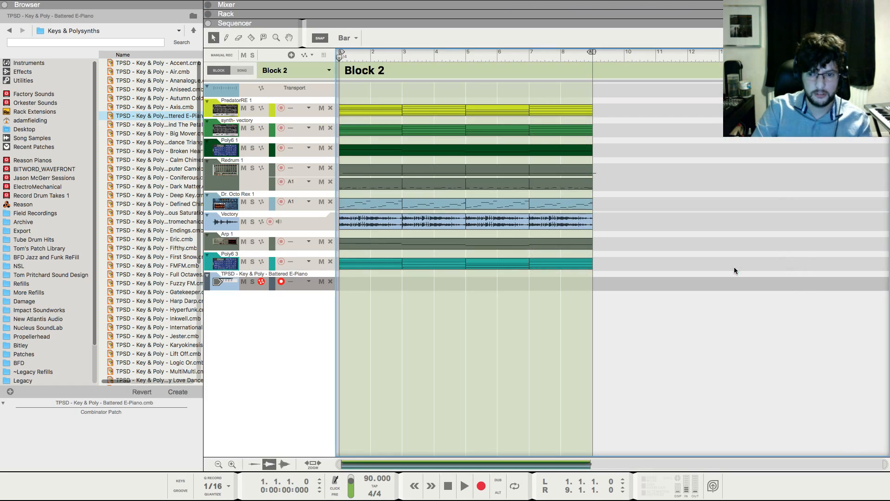
left_click_drag(360, 285, 497, 283)
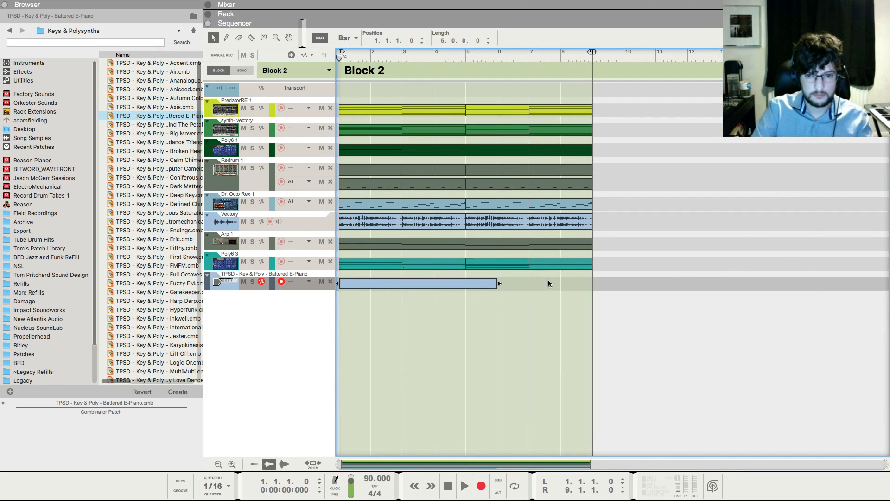
Insert a Scream 4 Distortion between the Battered E-Piano Combinator and the DR-1 reverb
key("F6")
right_click(595, 324)
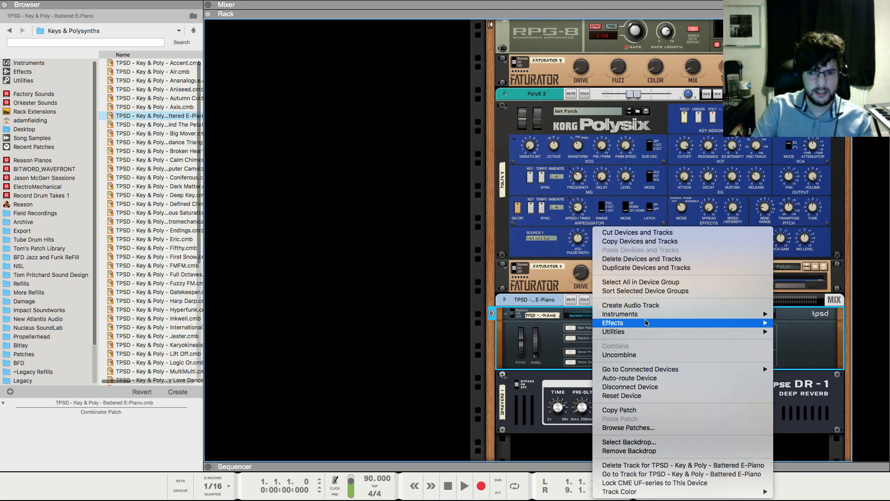
mouse_move(647, 322)
mouse_move(482, 343)
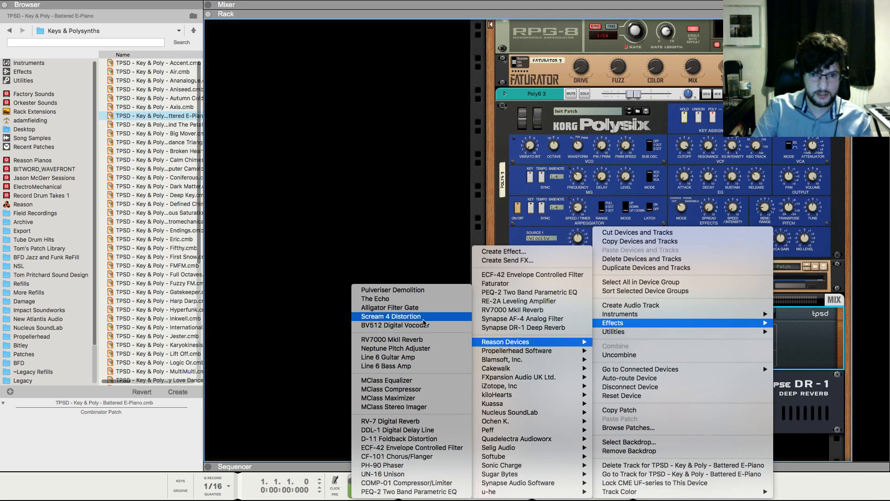
left_click(423, 318)
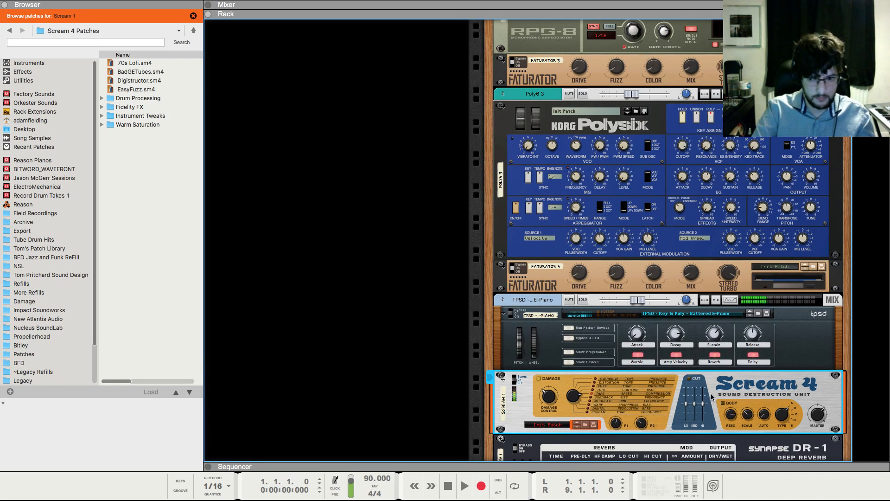
Enable the Cut section on the Scream 4 Distortion and lower its Hi band to -7
left_click(690, 378)
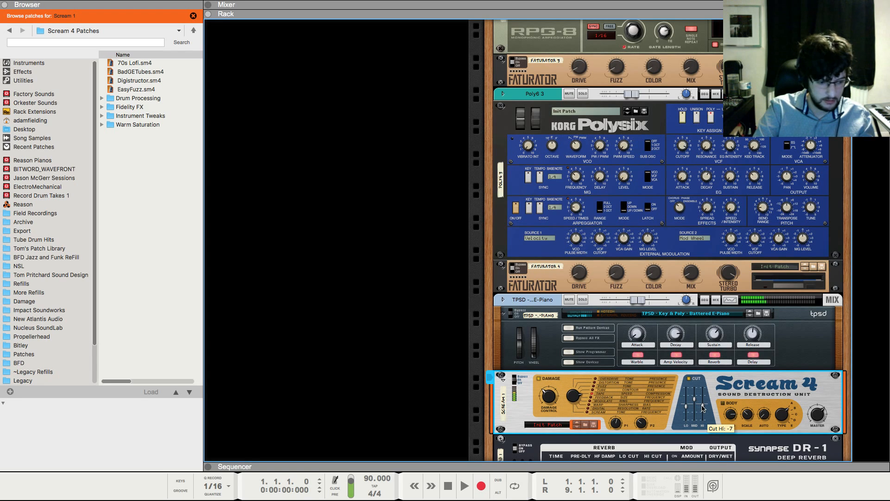
In the Battered E-Piano clip, draw a D3 note at 1.1.1 lasting 0.1.2.0 and an A3 note at 1.2.3 lasting 0.1.3.0
key("F7")
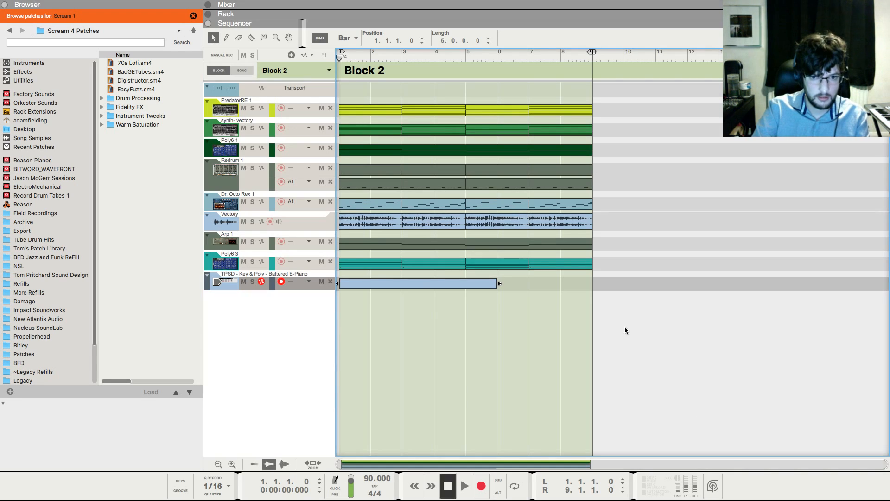
double_click(415, 286)
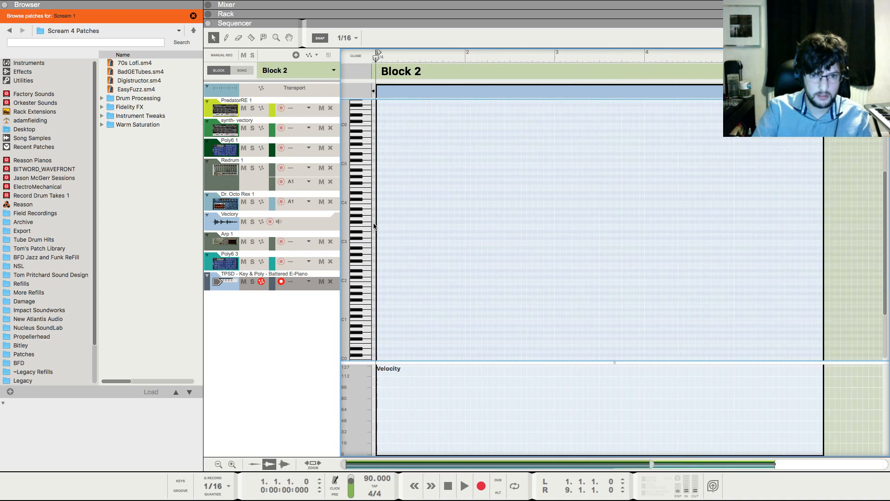
key("super+e")
double_click(390, 285)
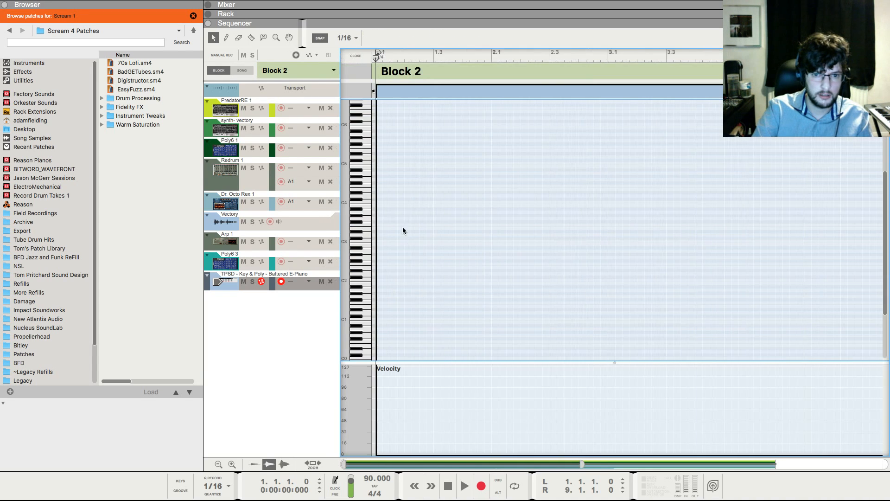
mouse_move(384, 235)
left_mouse_down()
mouse_move(462, 235)
mouse_move(422, 237)
mouse_move(492, 209)
left_mouse_up()
Play Block 2 and set the Battered E-Piano channel fader to about -4.65 dB
key("space")
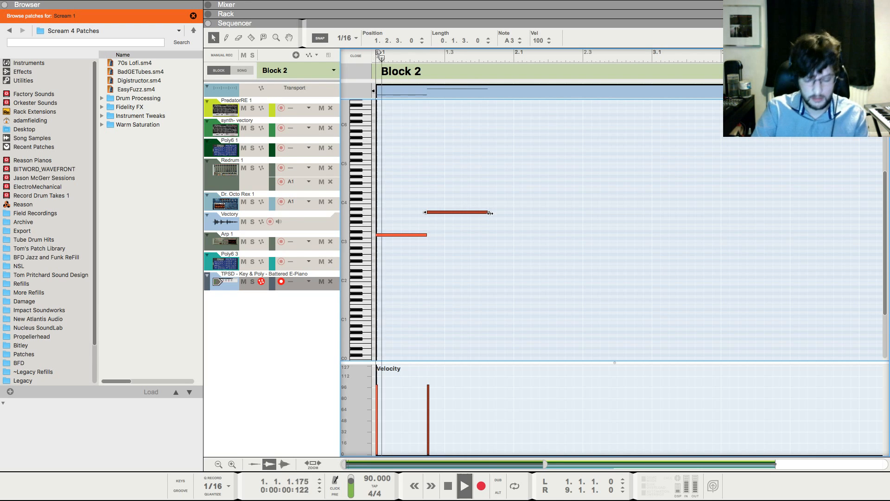
key("F6")
key("F5")
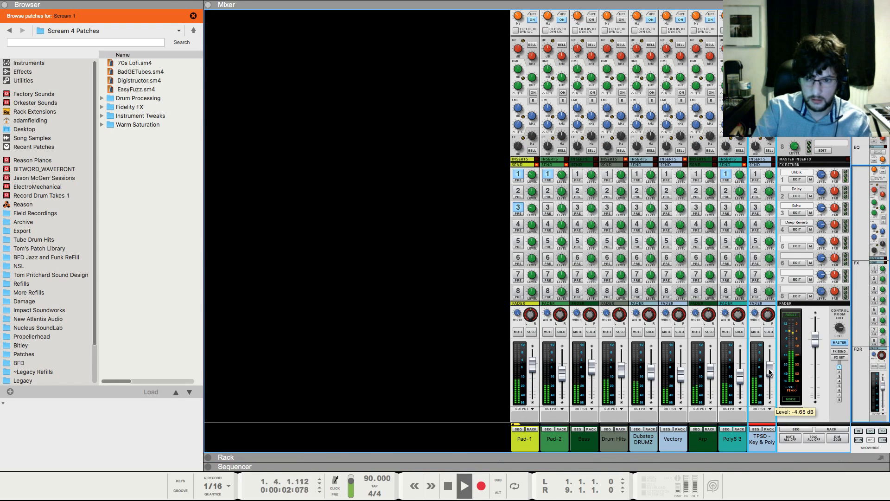
Copy the D3 and A3 notes in the Battered E-Piano clip and paste them at bar 3
key("F7")
left_click(499, 161)
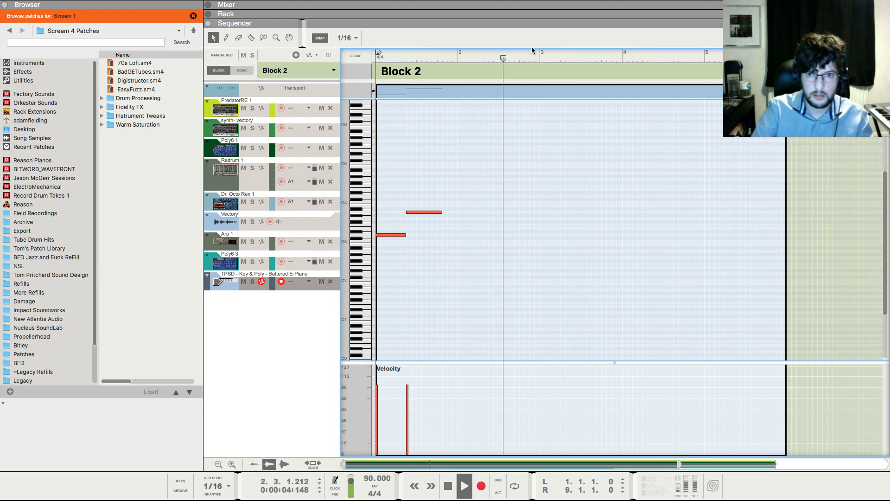
key("space")
left_click(520, 58)
key("h")
key("h")
scroll(486, 180, "left", 2)
key("super+a")
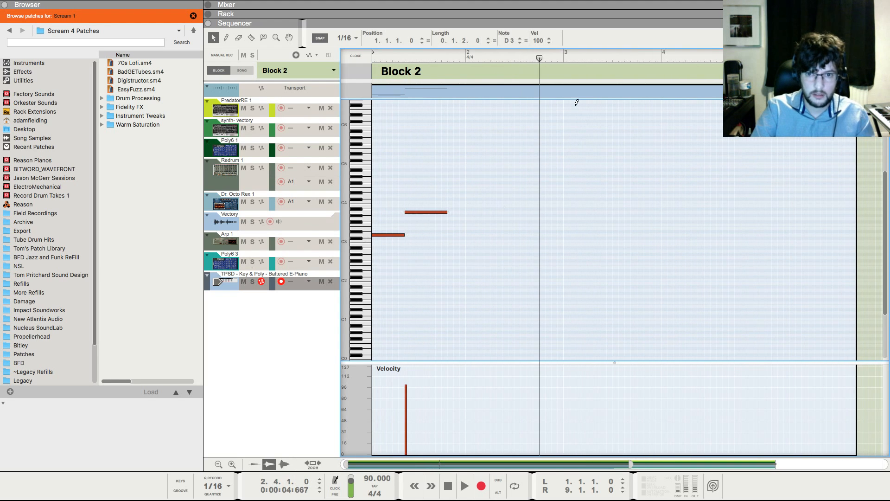
key("super+c")
left_click(566, 59)
key("super+v")
left_click_drag(566, 59, 94, 77)
Audition the Battered E-Piano phrase and add a D4 note at 4.3.1 with a length of 0.1.1.0
key("space")
key("g")
key("g")
key("g")
key("g")
key("g")
key("g")
key("g")
key("g")
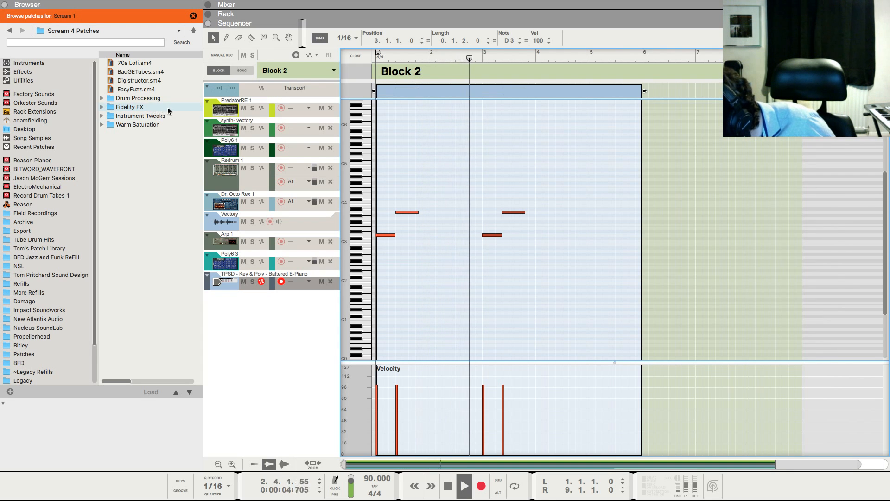
key("g")
key("g")
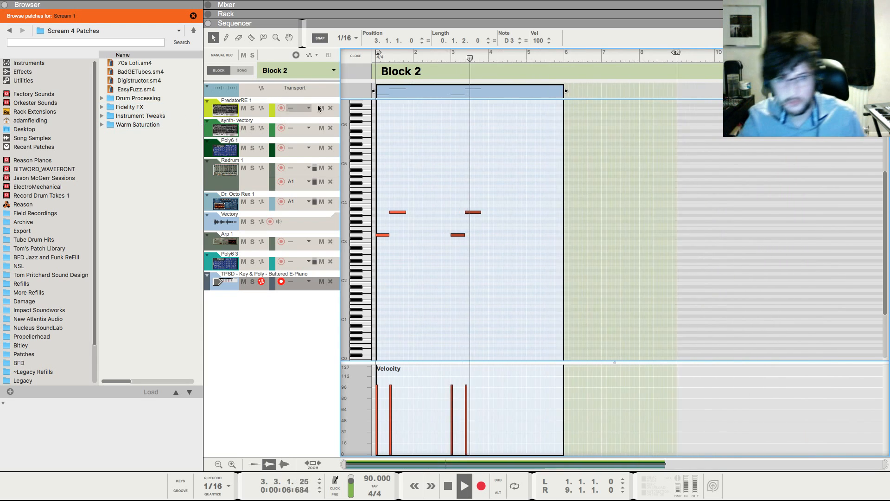
key("h")
key("h")
key("h")
key("h")
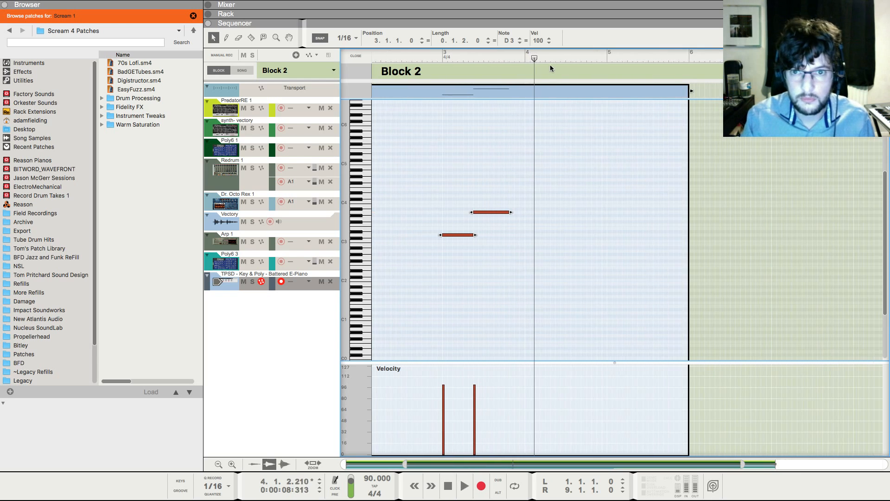
key("space")
left_click(566, 58)
key("h")
key("h")
key("h")
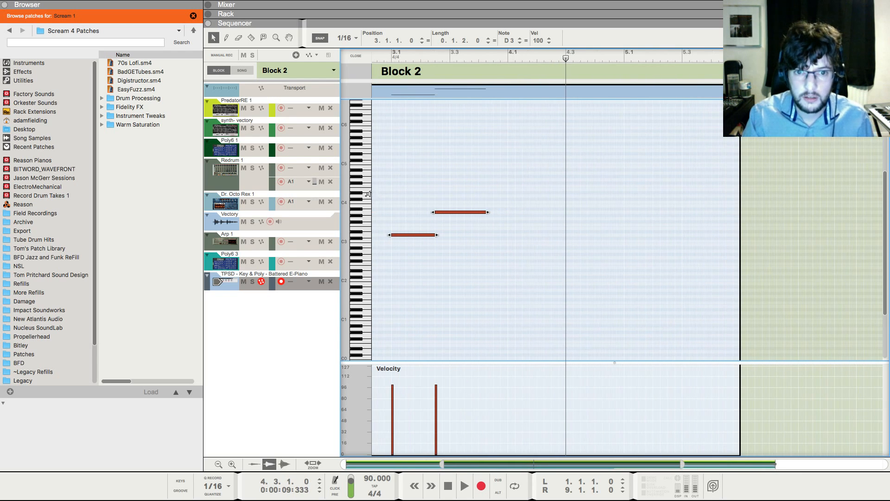
left_click_drag(570, 192, 598, 194)
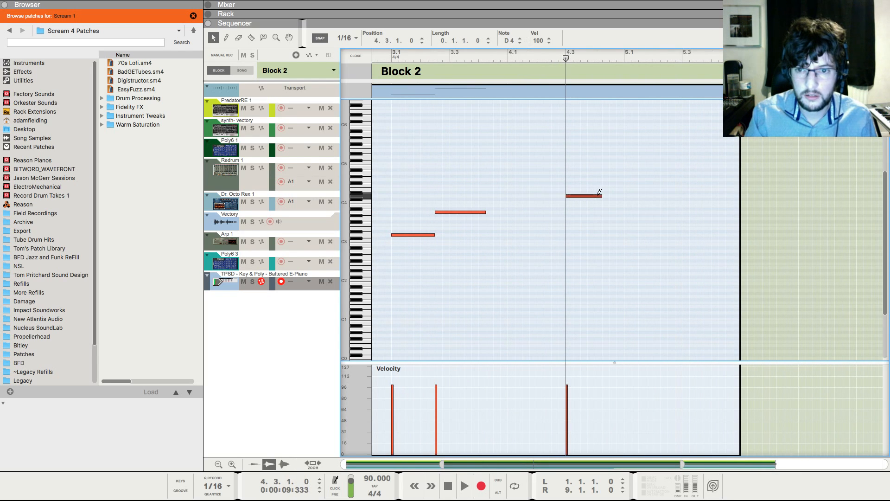
Shorten the Battered E-Piano clip to four bars and paste a copy of it at bar 5
key("space")
left_click(352, 56)
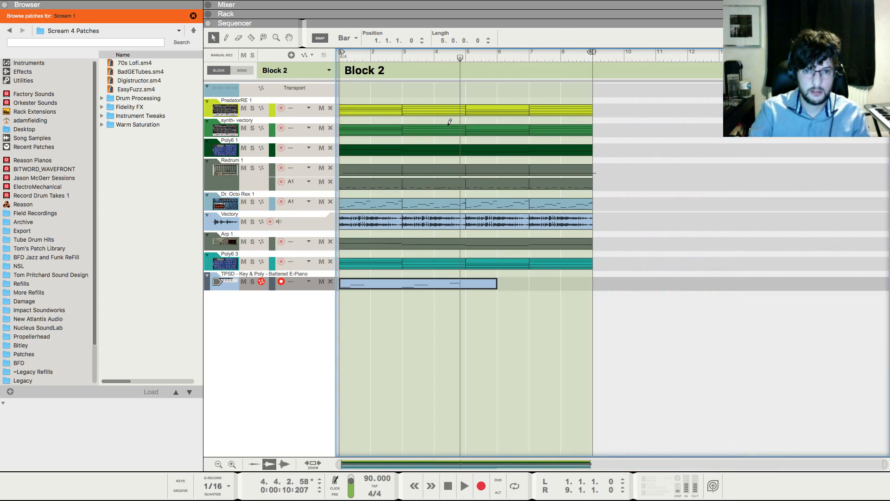
left_click_drag(498, 284, 466, 284)
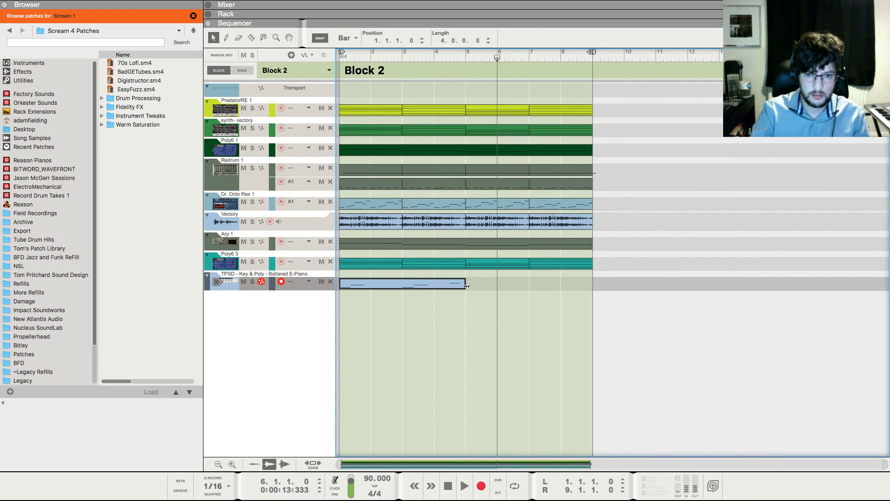
key("super+c")
key("super+v")
left_click(465, 57)
key("space")
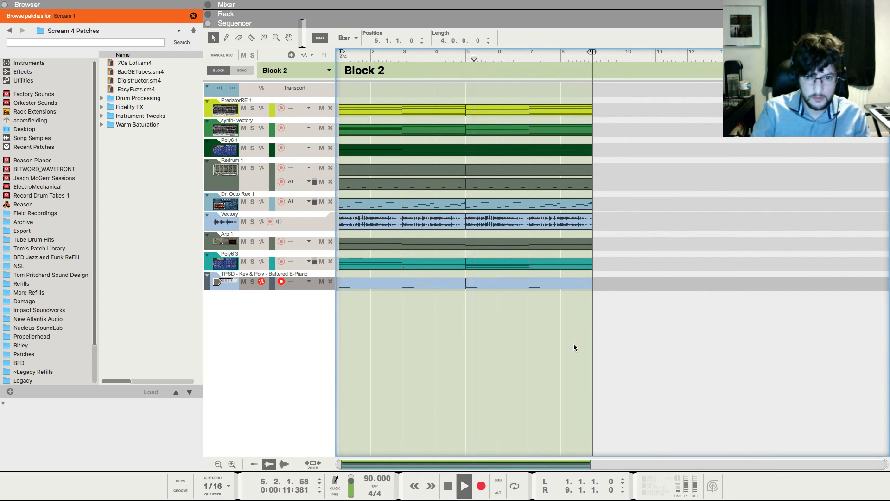
Add an F3 note at 6.3 in the second Battered E-Piano clip
double_click(535, 285)
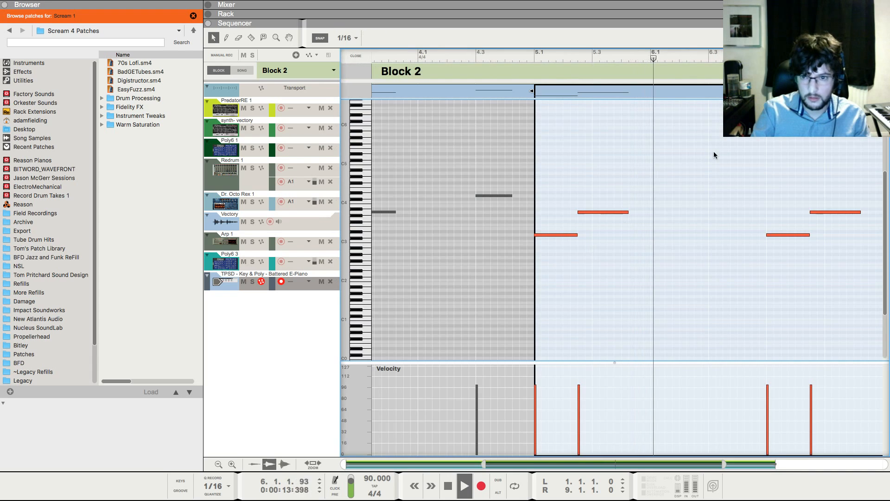
mouse_move(713, 249)
left_mouse_down()
mouse_move(751, 250)
mouse_move(740, 226)
left_mouse_up()
left_click(725, 203)
Briefly mute the Battered E-Piano channel in the mixer and unmute it
key("F5")
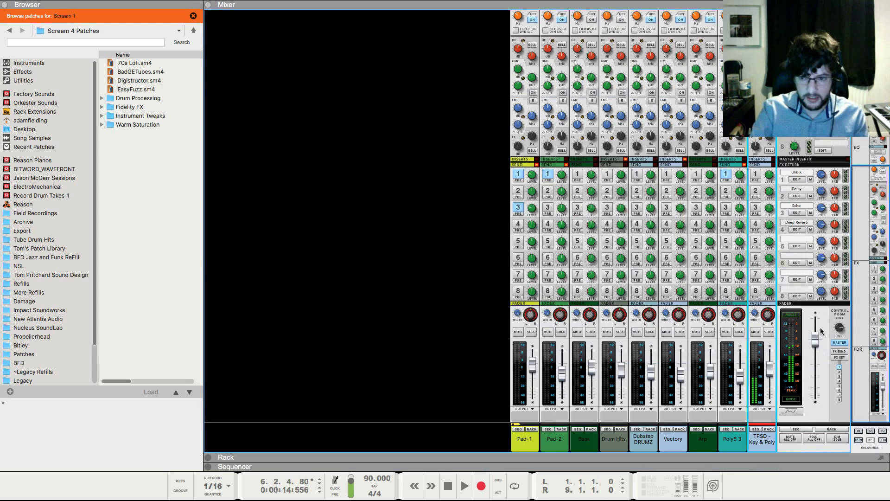
left_click(755, 332)
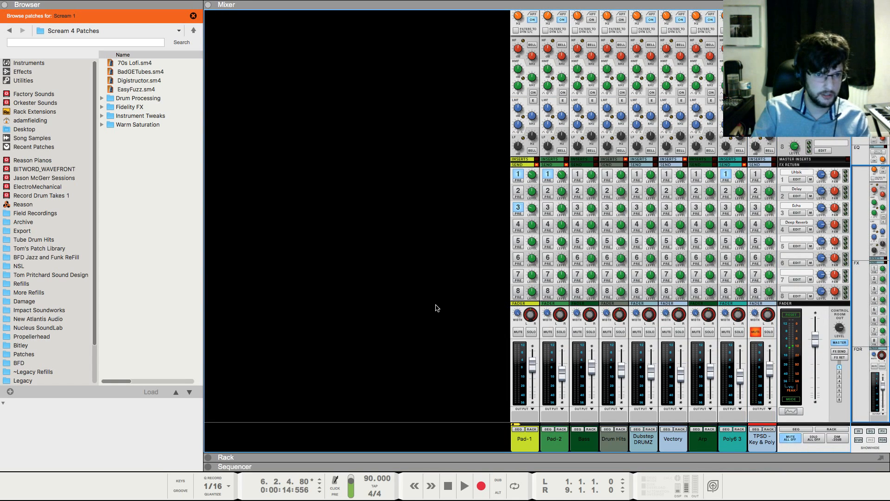
left_click(756, 334)
scroll(744, 273, "up", 10)
Play Block 2 from the start to review the Battered E-Piano clips in the full arrangement
key("F7")
key("shift+Return")
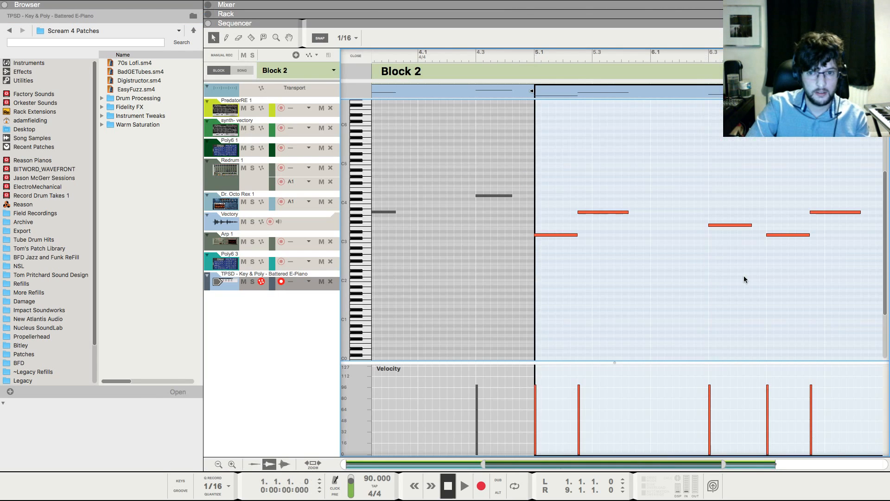
key("space")
left_click(356, 55)
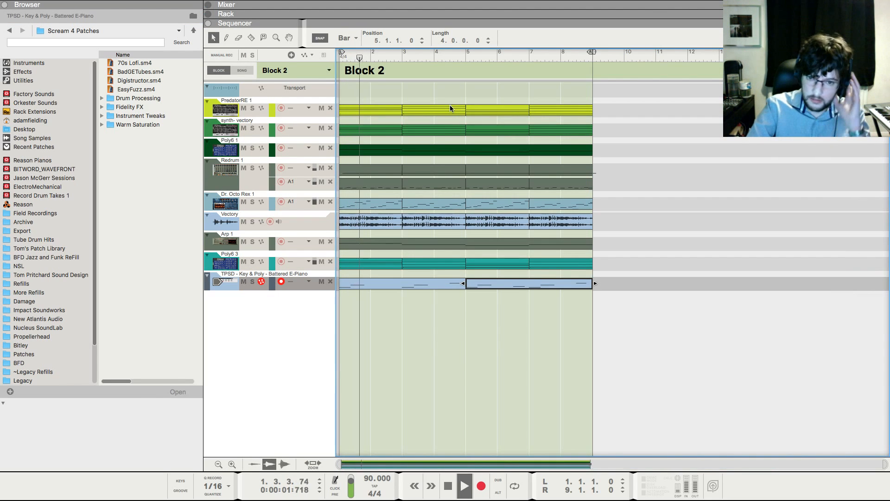
left_click(751, 241)
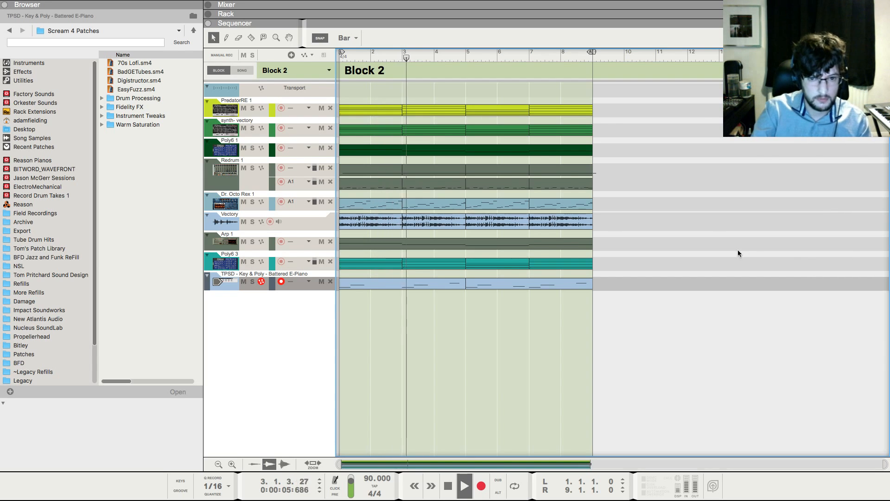
Browse patches for the Battered E-Piano Combinator in the rack
key("F6")
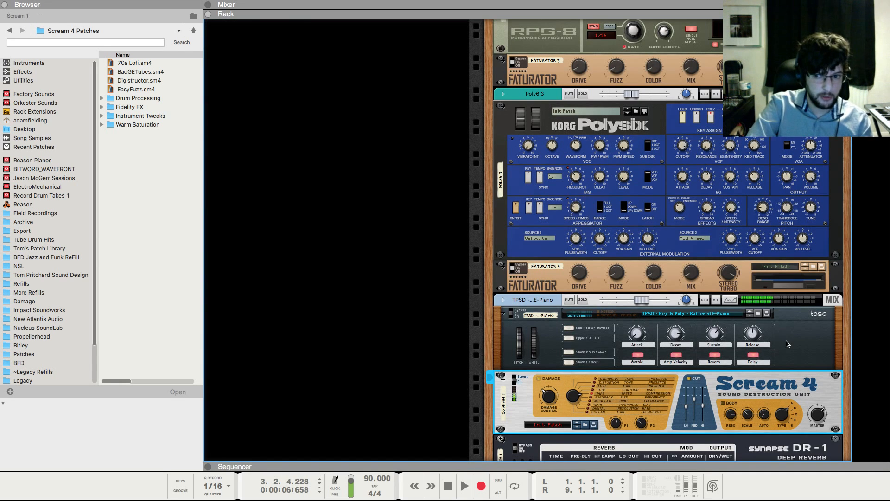
left_click(787, 344)
left_click(757, 313)
Mute the Battered E-Piano channel in the mixer and return to its devices in the rack
key("F5")
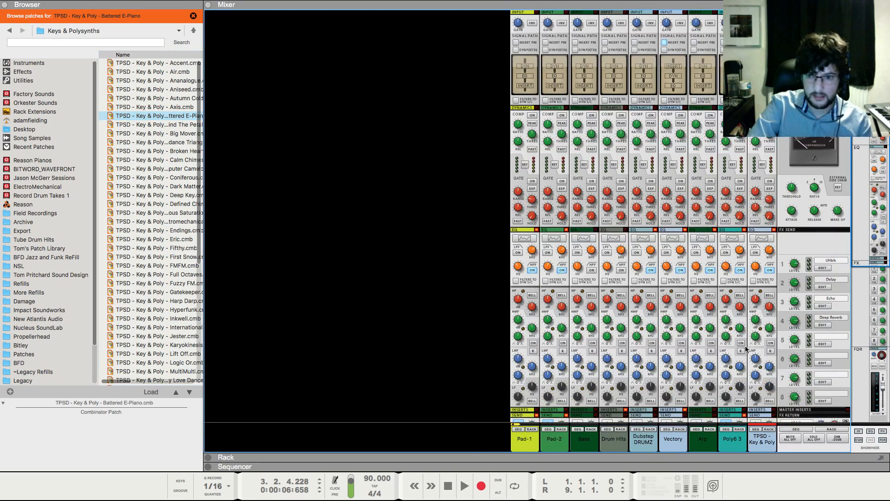
scroll(745, 348, "down", 5)
left_click(757, 335)
key("F7")
key("F6")
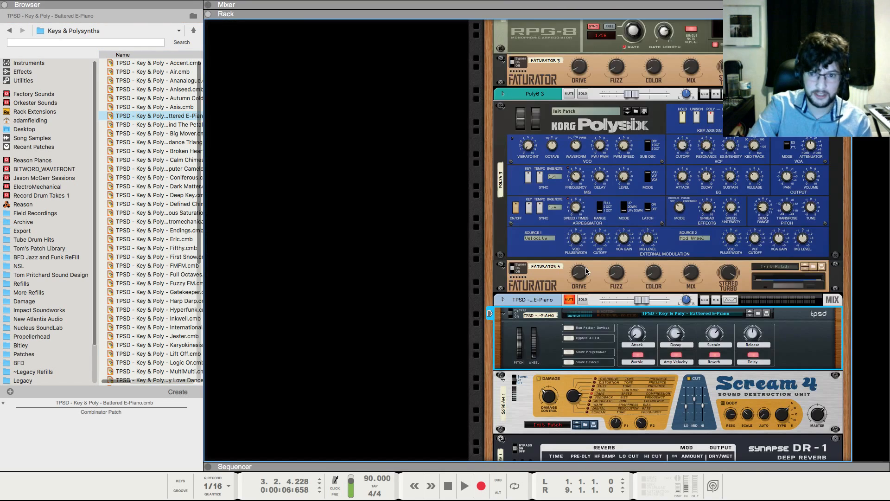
Examine the Battered E-Piano patch and the Keys & Polysynths folder that contains it
scroll(647, 185, "down", 3)
left_click(343, 213)
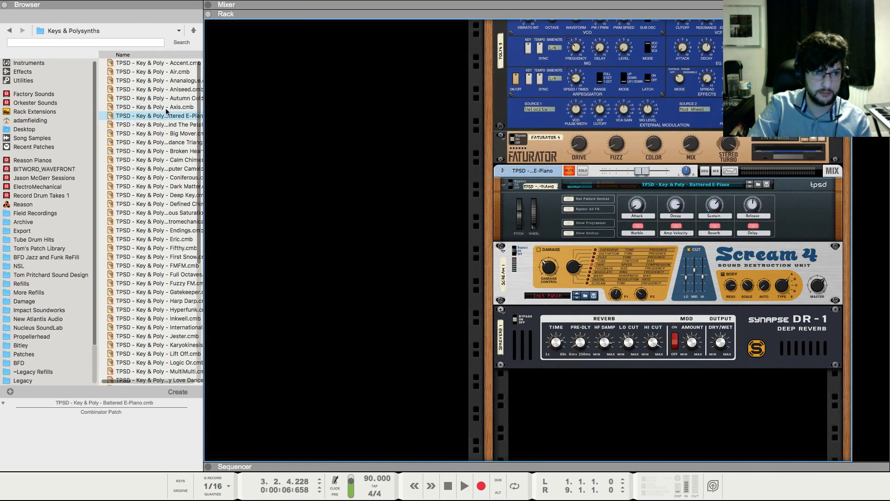
left_click(138, 116)
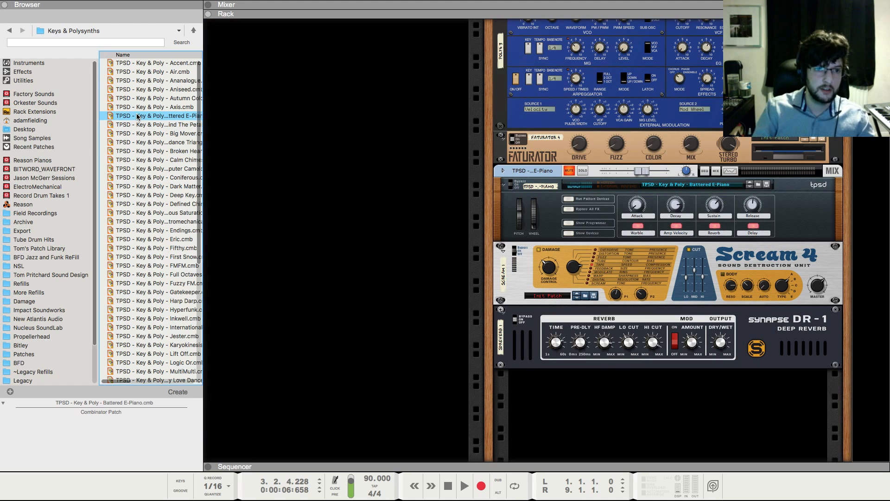
key("BackSpace")
double_click(138, 82)
left_click(284, 176)
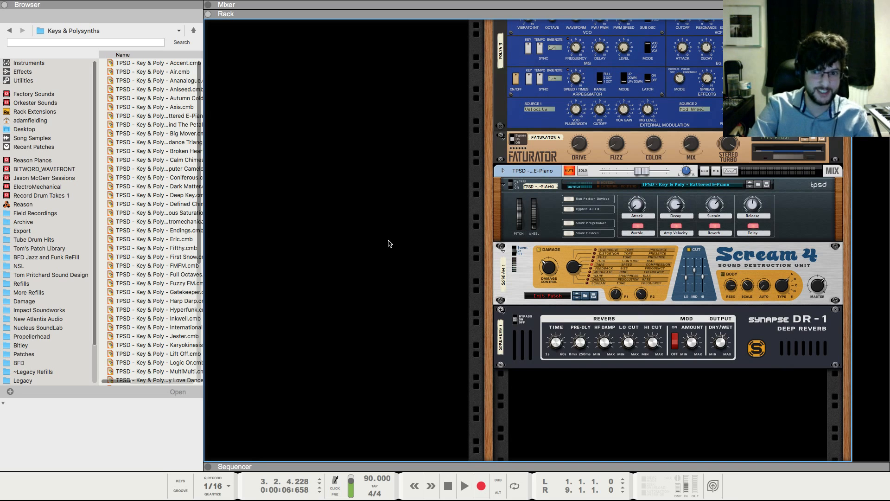
Return the playhead to the start of Block 2 and unmute the Battered E-Piano channel
key("F7")
key("shift+Return")
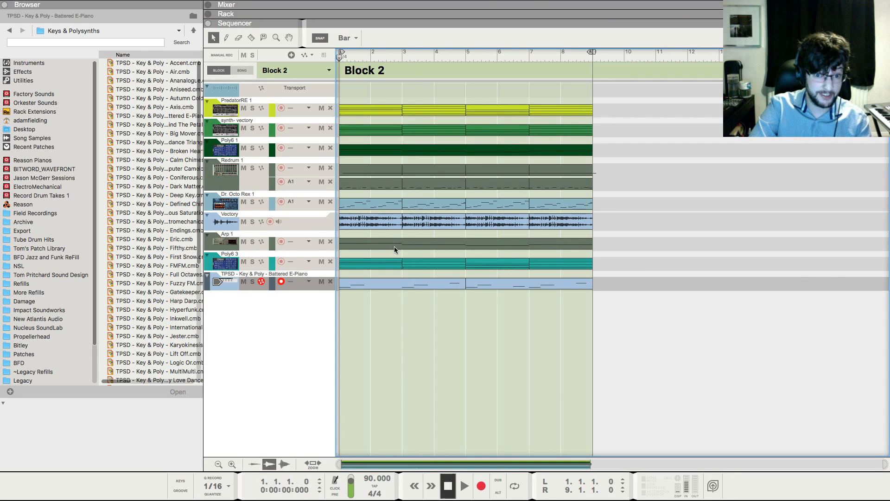
key("F5")
left_click(756, 334)
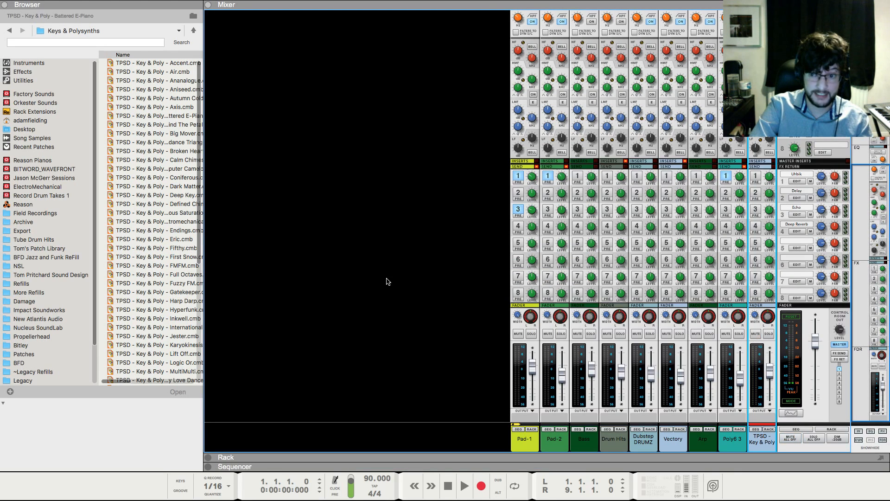
During playback, enable the Battered E-Piano channel's Delay send at about -7.50 dB, and mute the channel
key("space")
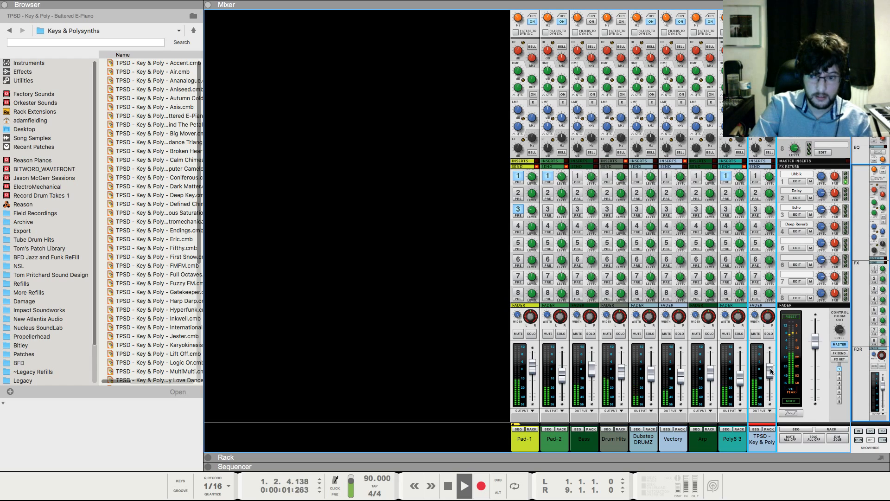
left_click(755, 193)
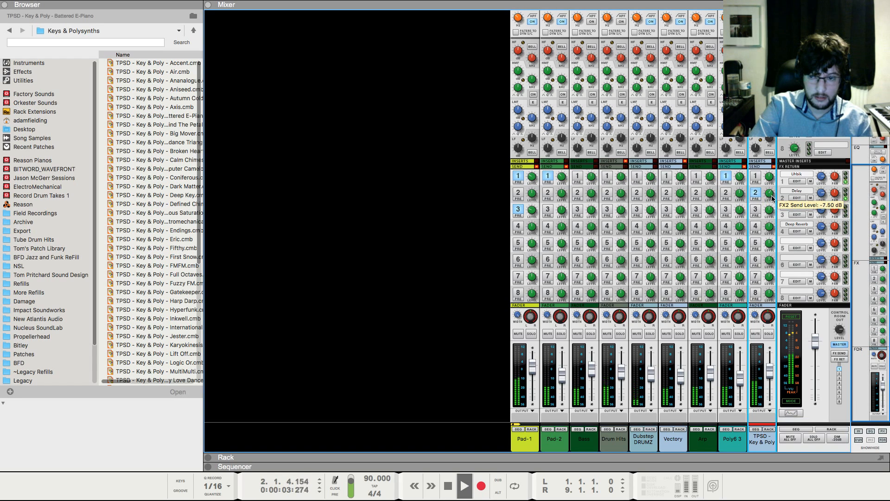
left_click(756, 334)
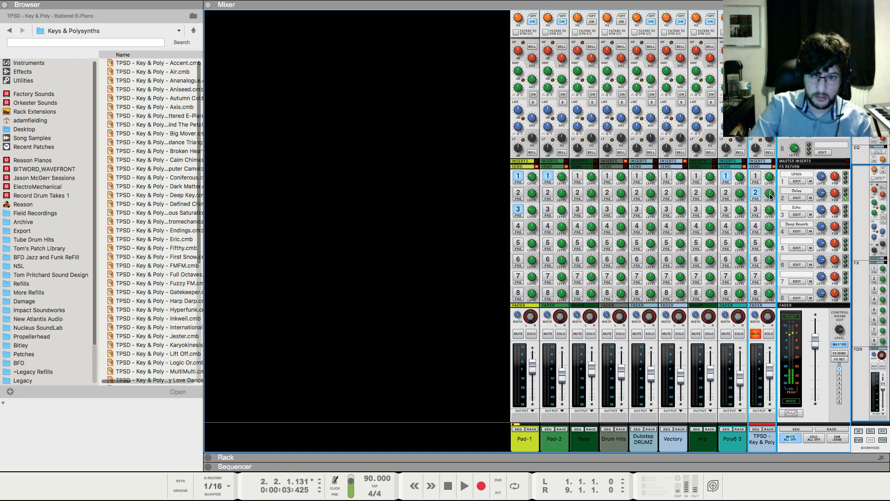
mouse_move(770, 194)
Find the Echobode delay among the send effects in the rack and check its synced delay time
key("F6")
scroll(758, 210, "up", 12)
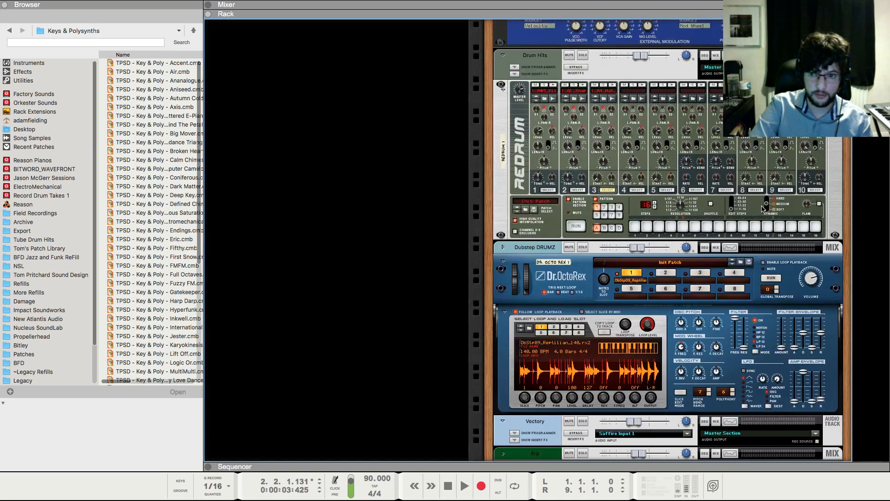
scroll(758, 210, "up", 12)
scroll(758, 210, "left", 4)
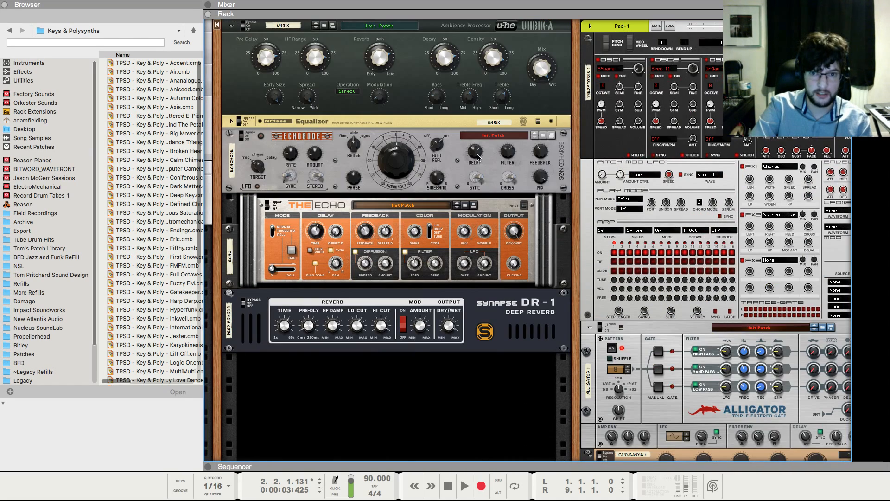
left_click(478, 157)
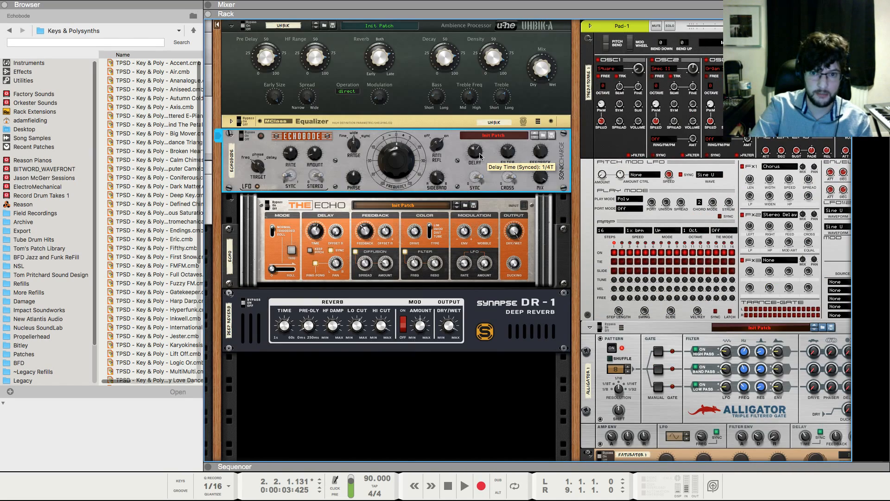
Solo the Battered E-Piano track in Block 2, audition it briefly and show its mixer channel
key("F7")
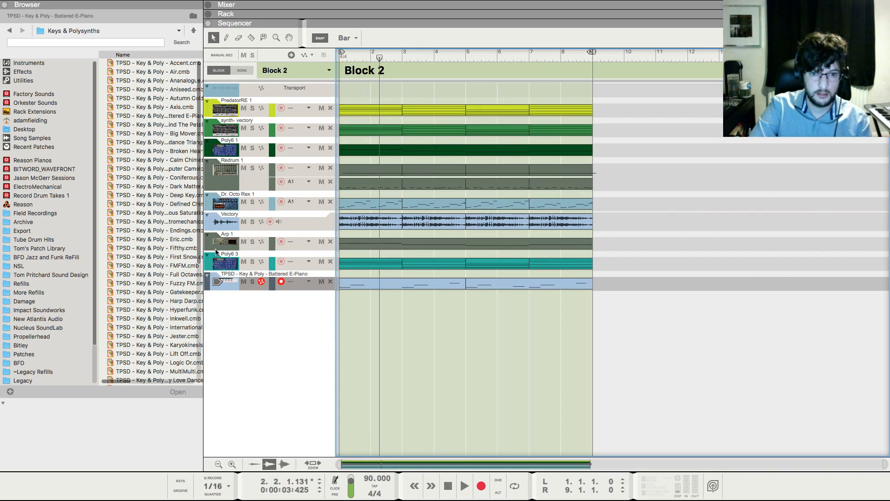
left_click(252, 281)
key("space")
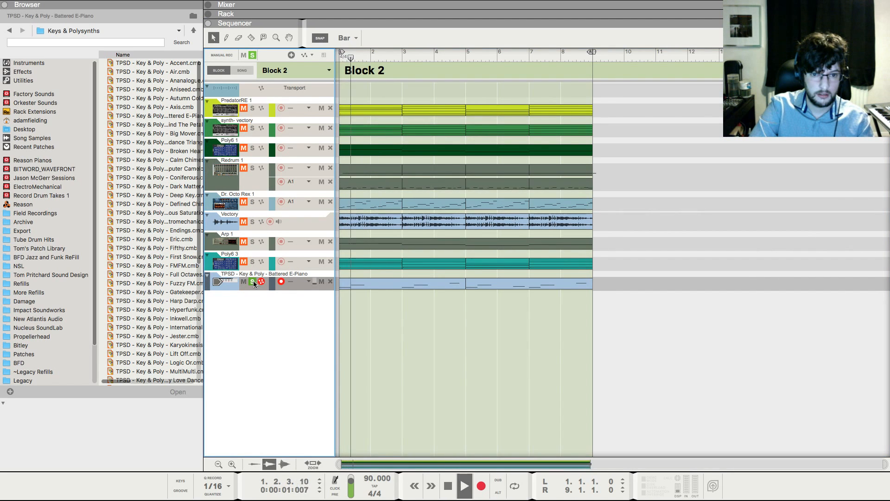
key("F5")
key("space")
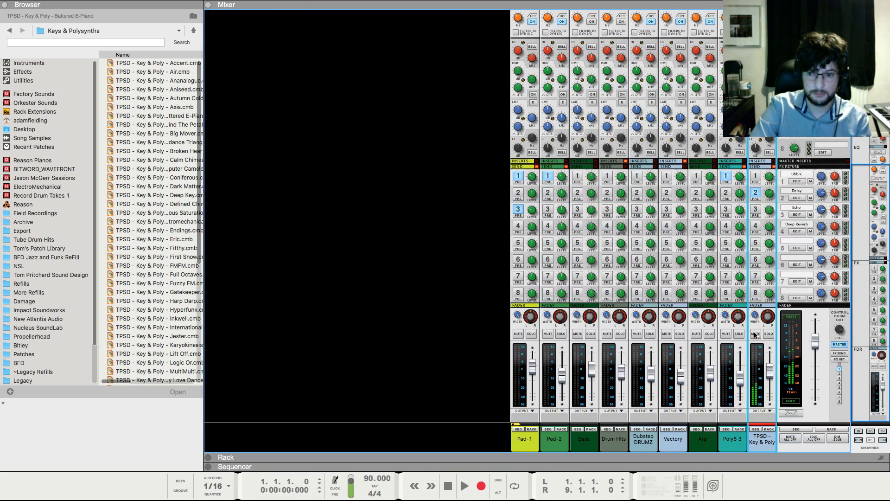
During playback, set the Battered E-Piano channel's level to about -6.41 dB and its high-pass filter frequency to 238.7 Hz
key("space")
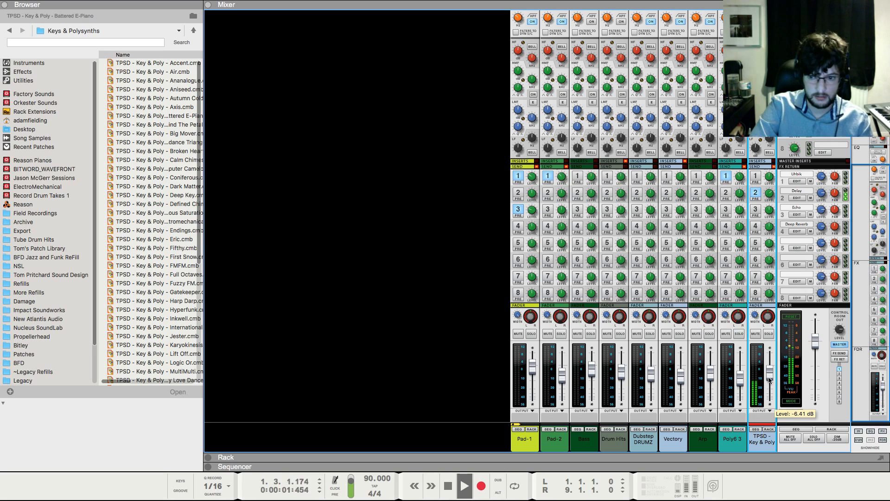
scroll(775, 141, "up", 5)
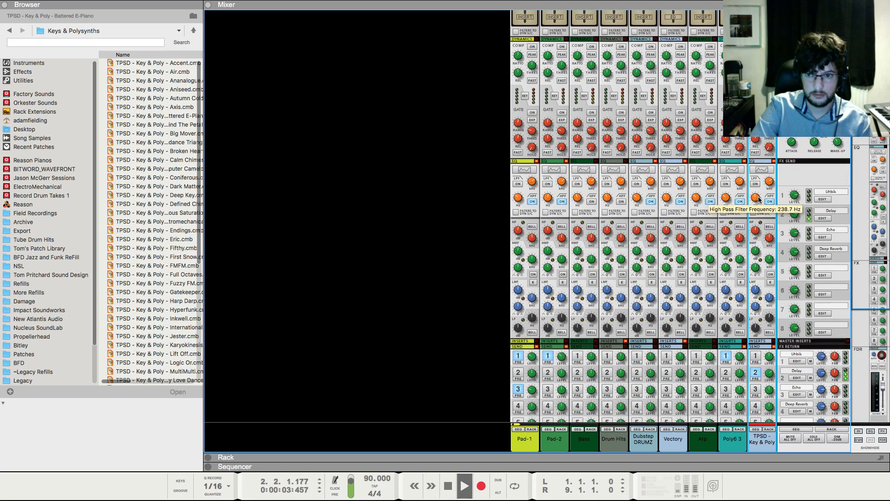
key("F7")
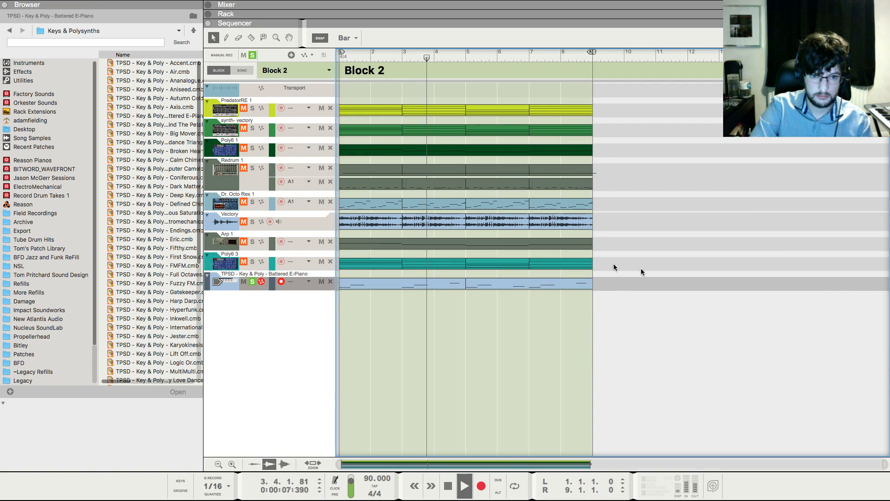
Check the send effects in the rack during playback and lower the Battered E-Piano channel's level to about -8.78 dB
key("F6")
key("F5")
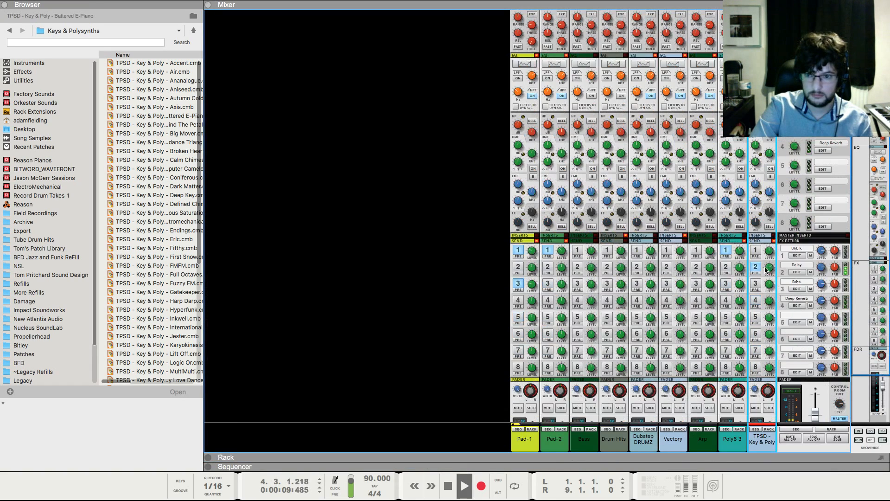
key("F6")
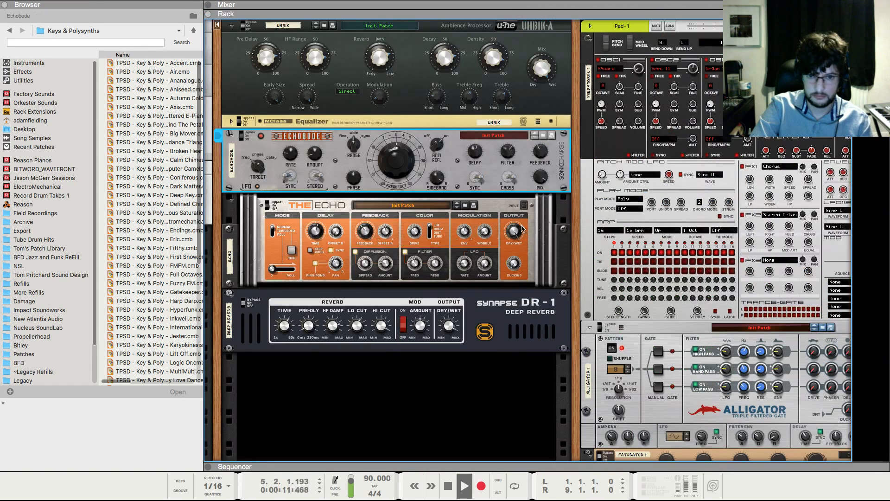
mouse_move(548, 154)
key("F5")
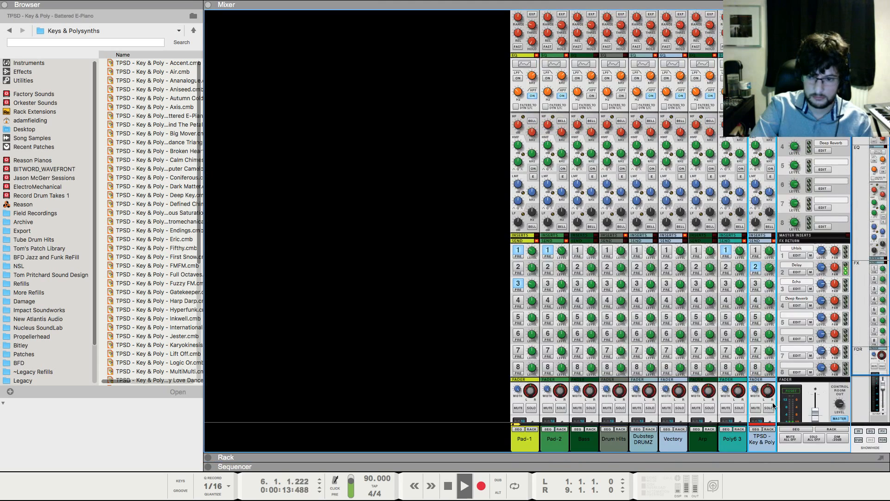
mouse_move(768, 377)
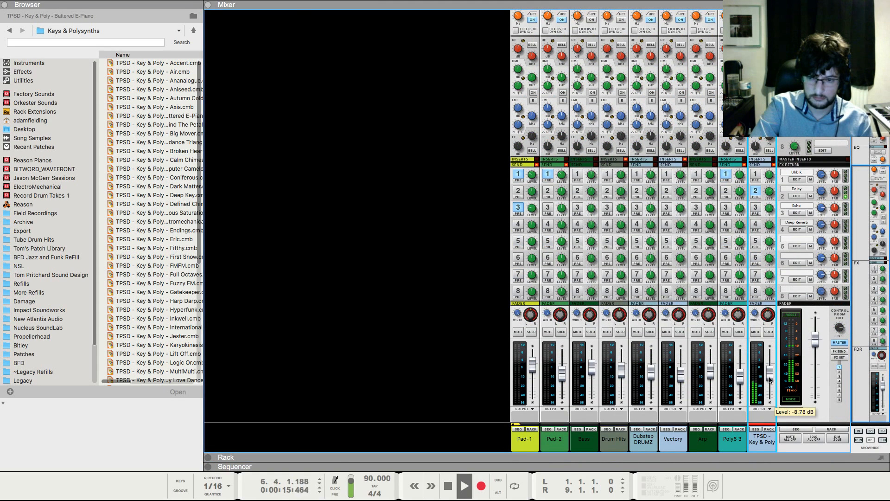
Open the second Battered E-Piano clip in Block 2, look over its melody notes and stop playback
key("F7")
double_click(563, 287)
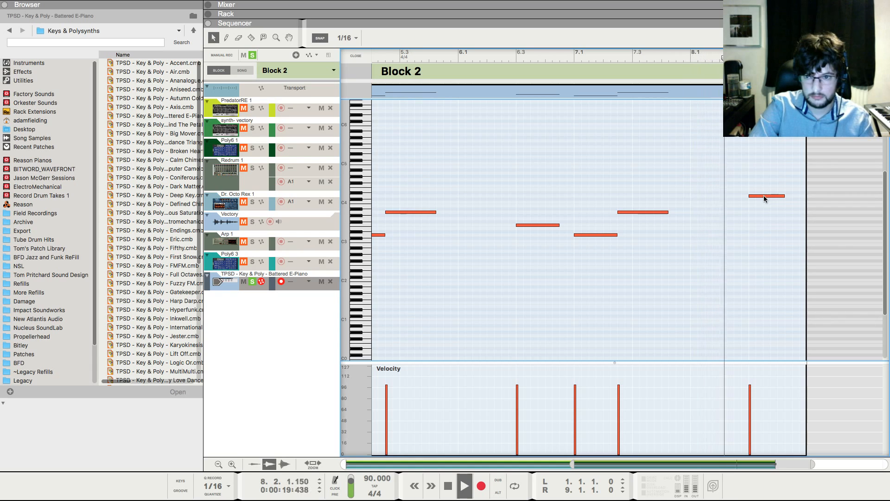
key("space")
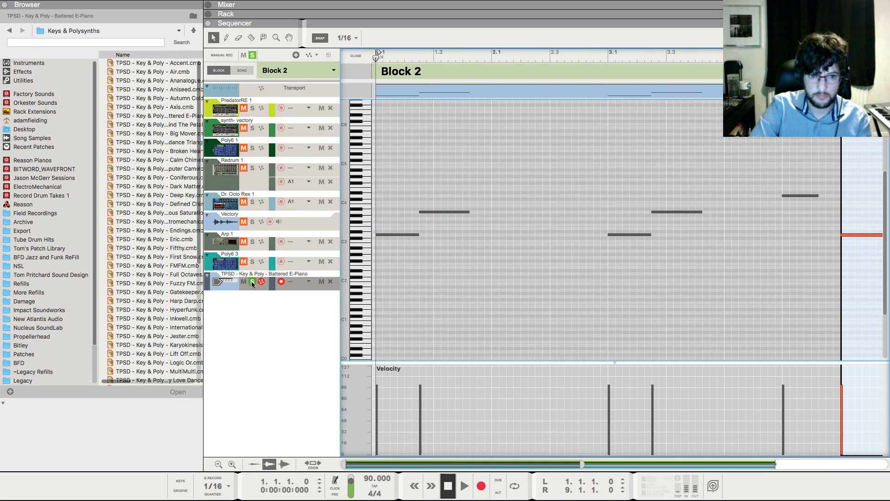
Clear the Battered E-Piano solo, play Block 2 with all parts and close the note editor
key("space")
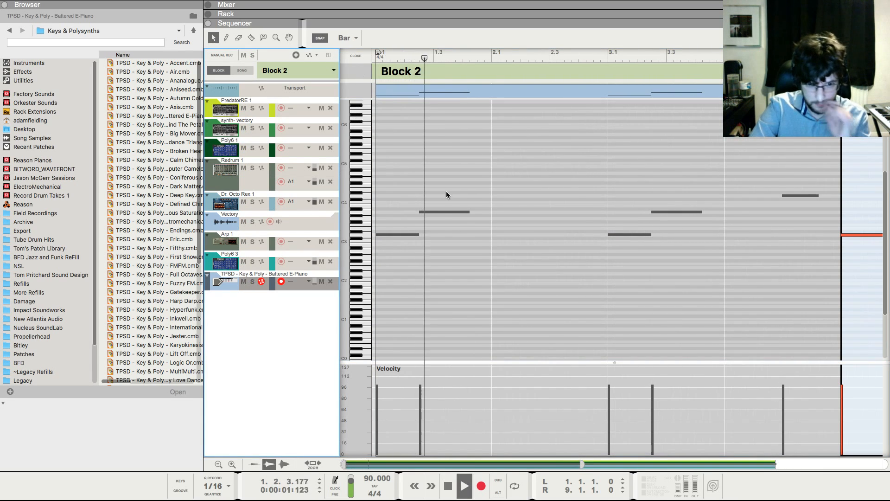
key("Escape")
key("F5")
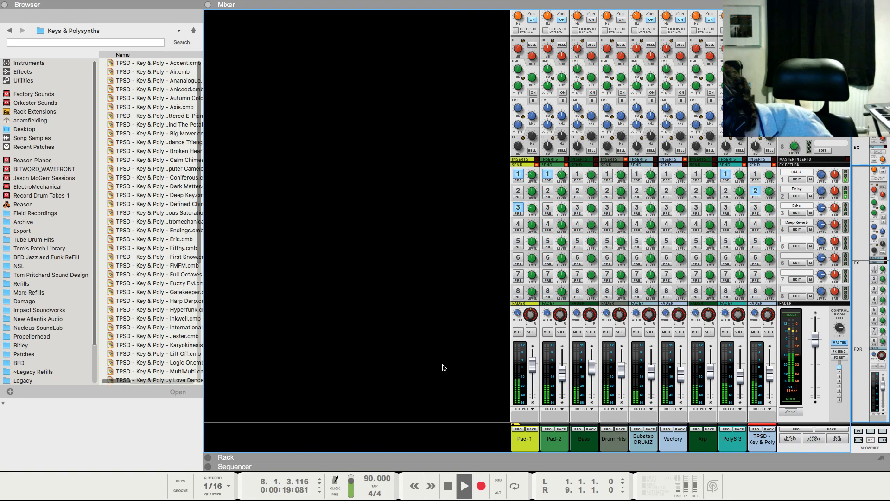
key("space")
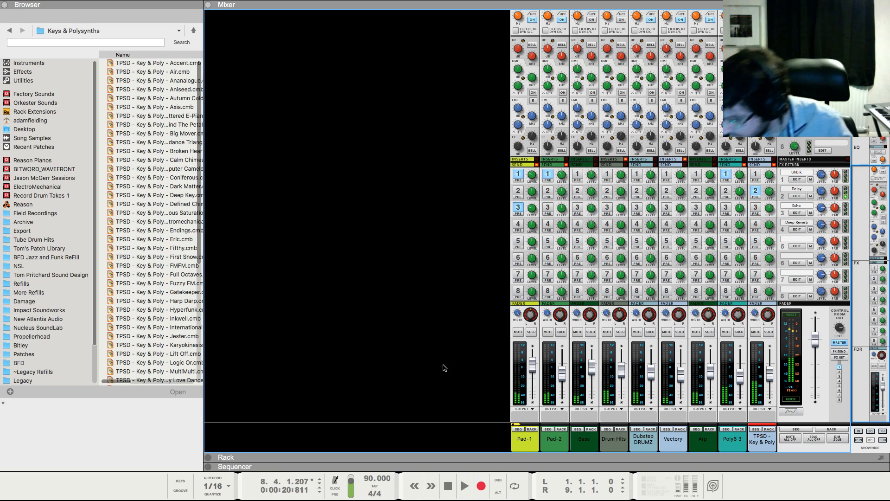
Return the playhead to the start of Block 2 and mute the Battered E-Piano channel
key("shift+Return")
left_click(755, 333)
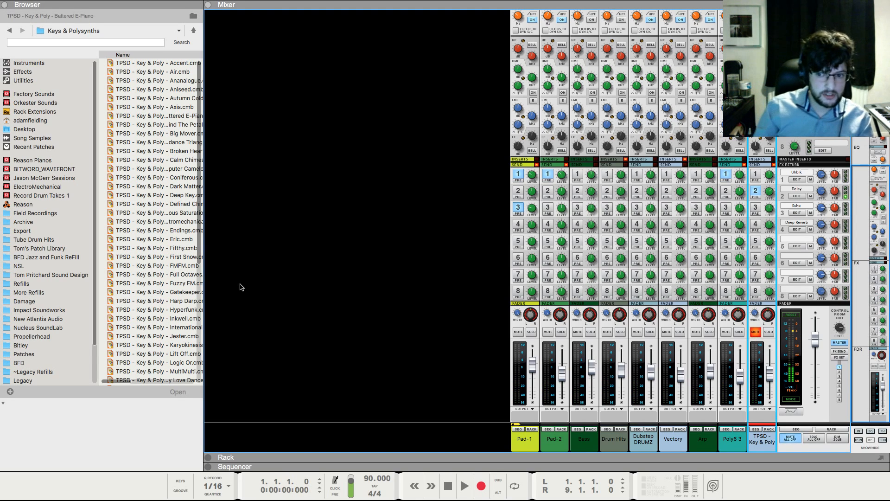
key("F7")
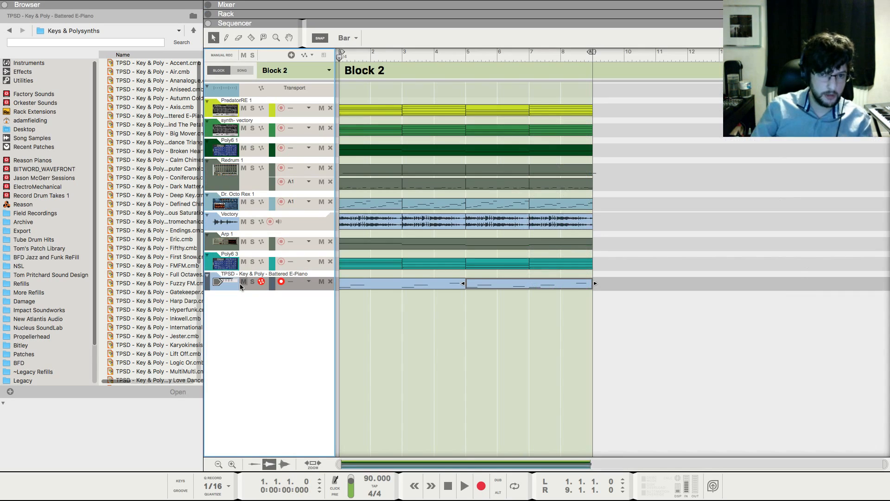
Examine the kick and snare pattern in Block 2's first Redrum clip and close the clip editor
double_click(377, 181)
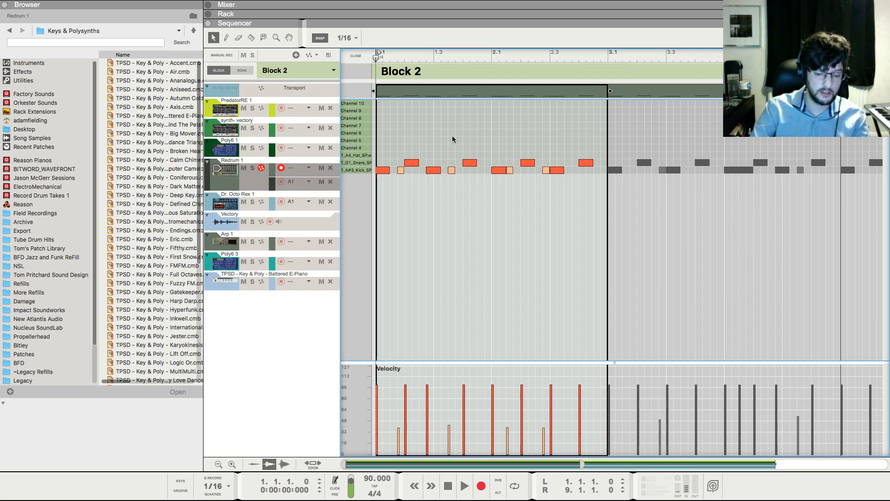
key("F6")
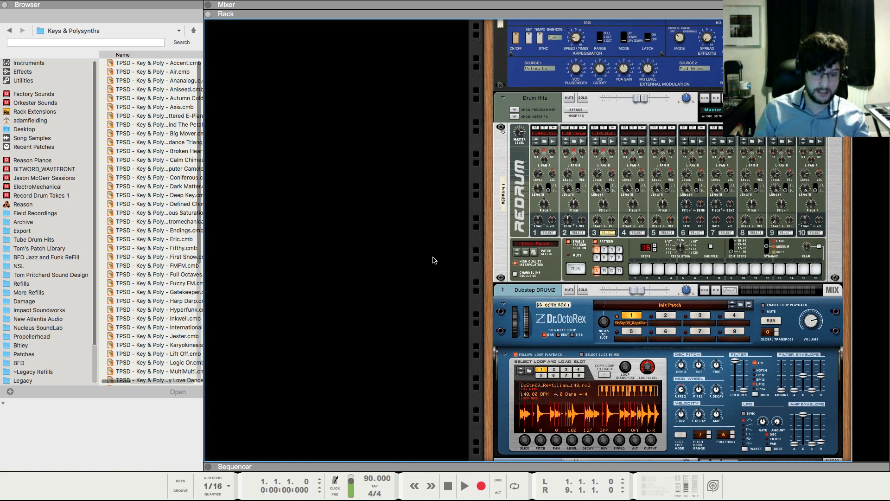
key("F7")
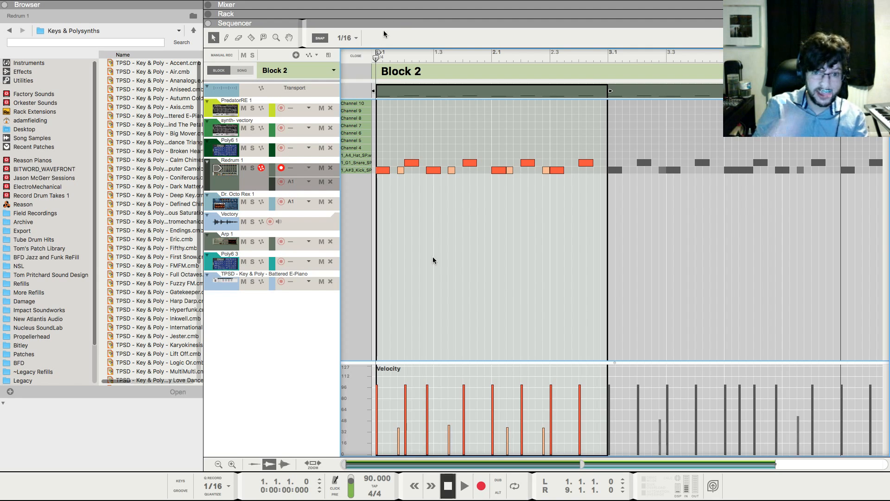
key("super+e")
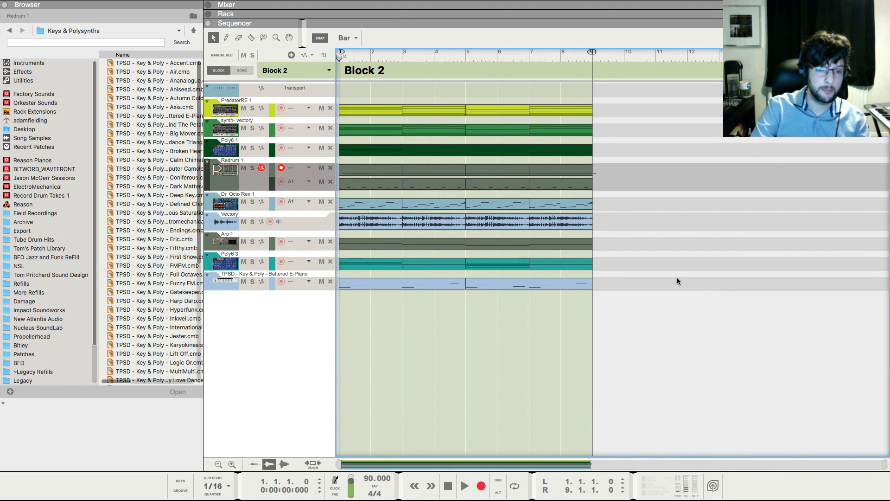
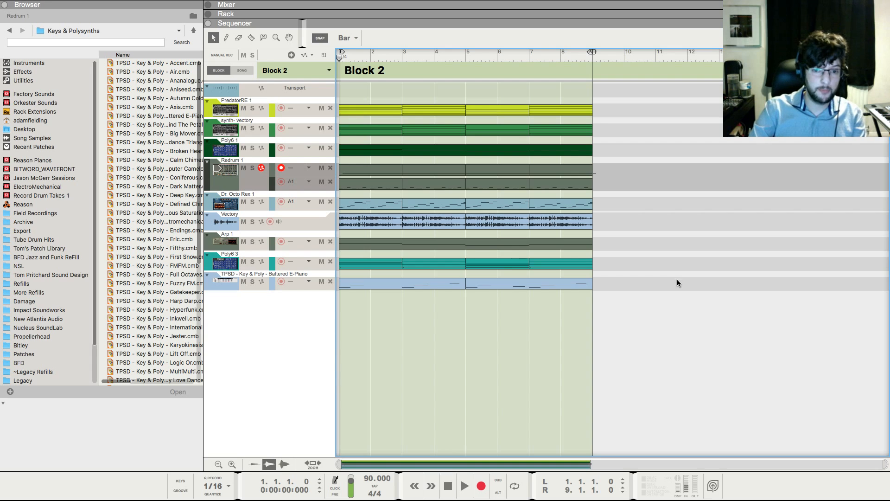
Play Block 2 to review the arrangement, then stop and return the playhead to the start
key("F6")
key("F5")
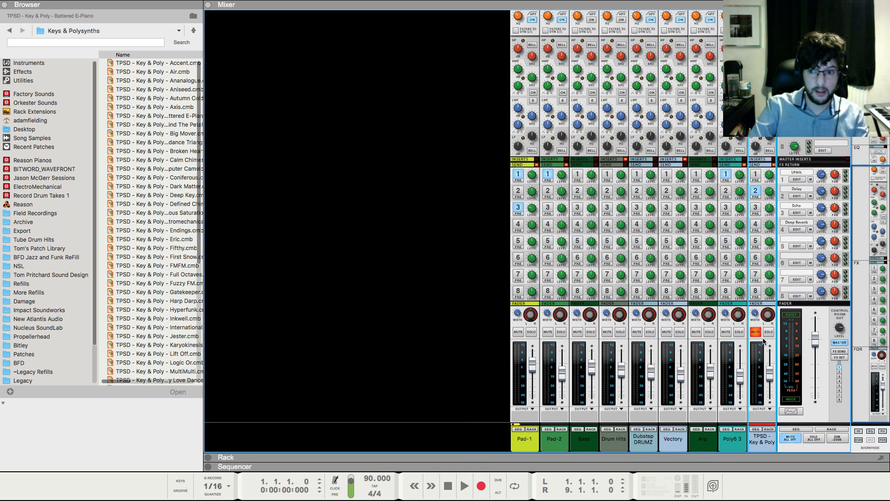
key("F7")
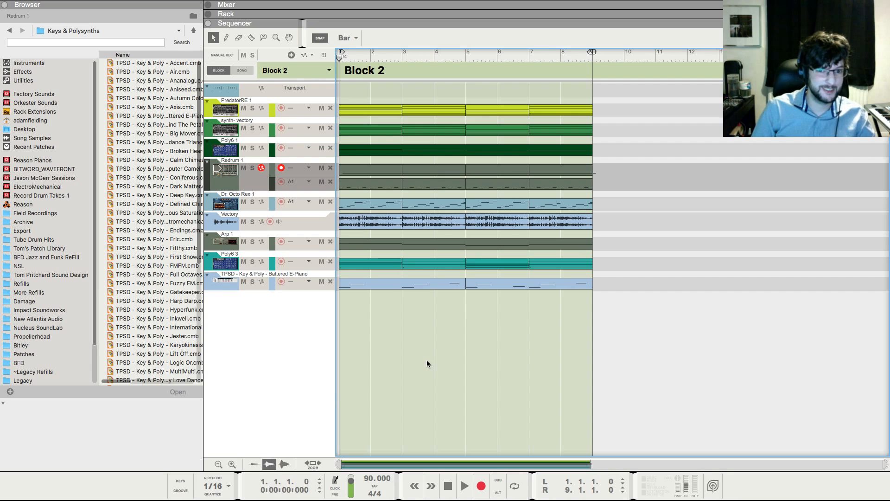
key("space")
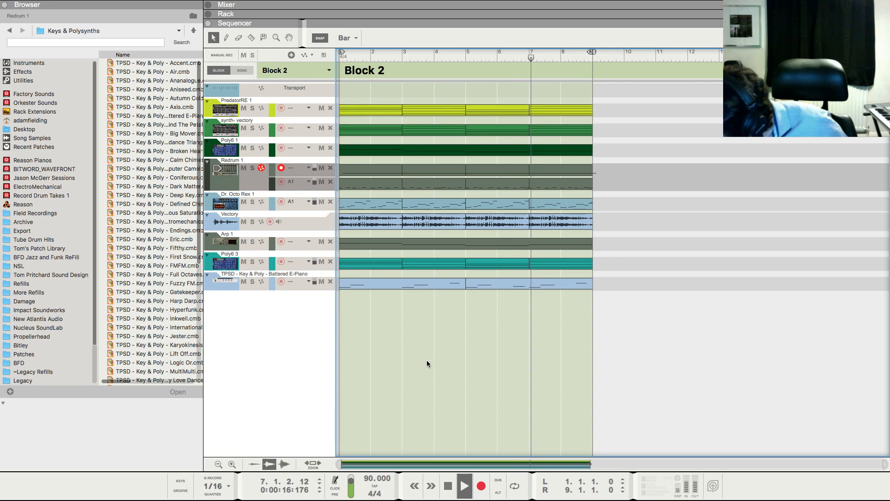
key("space")
key("shift+Return")
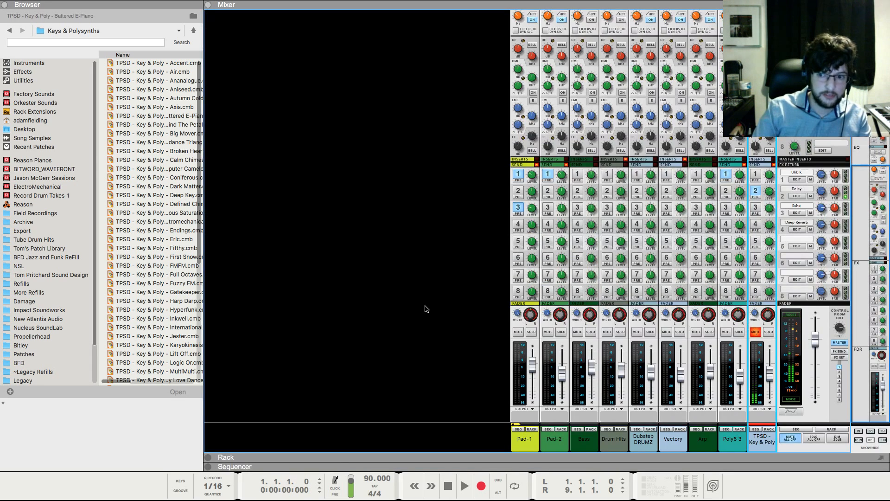
Unmute the Battered E-Piano channel and go to the Drum Hits channel's device in the rack
key("F7")
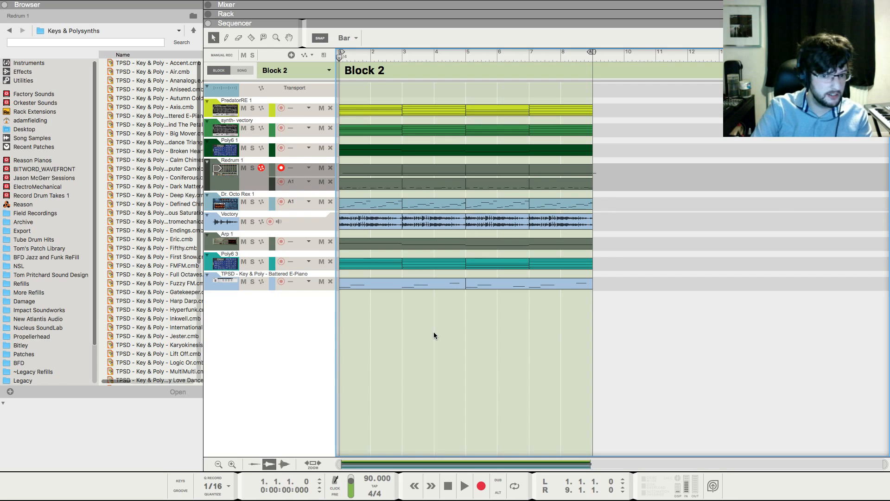
key("F6")
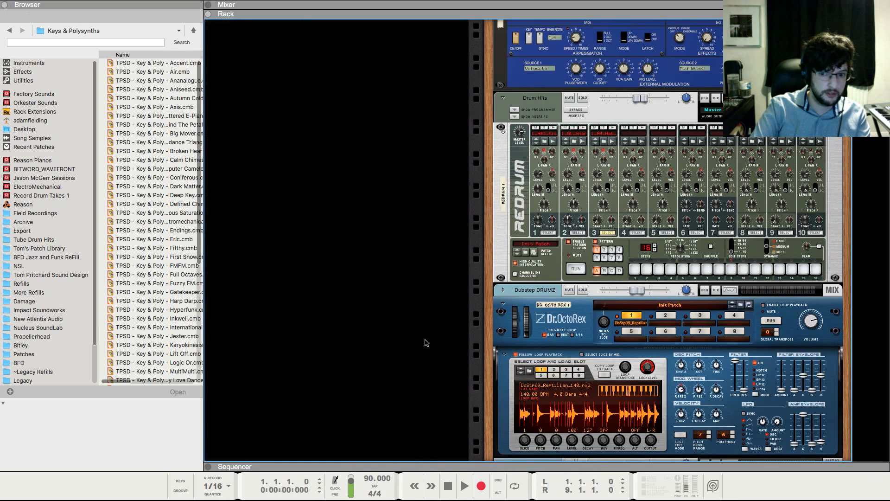
scroll(473, 343, "down", 1)
key("F5")
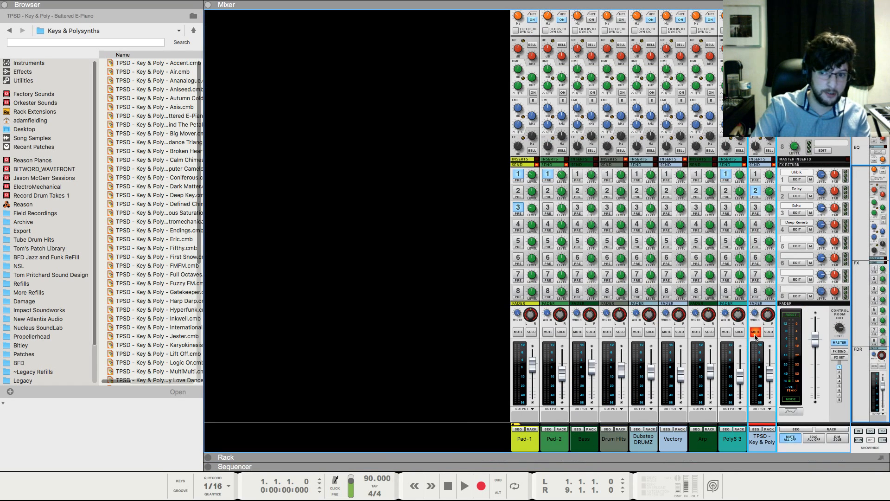
left_click(620, 429)
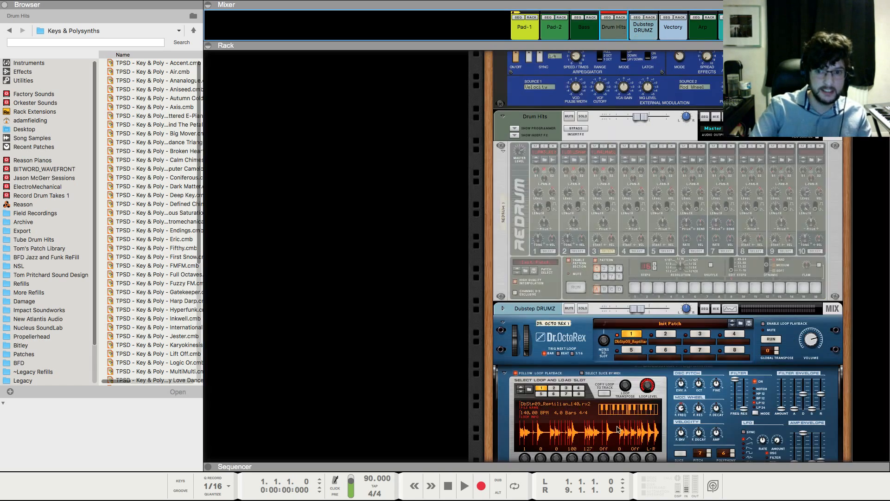
Insert a Nucleus SoundLab Beat Crush 12-Bit Distortion effect on the Redrum 1 drum machine
right_click(511, 286)
left_click(487, 252)
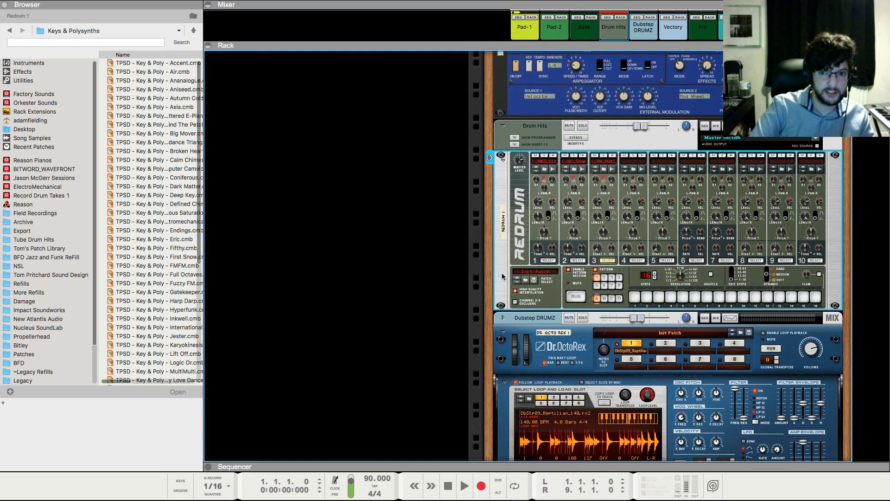
right_click(502, 274)
mouse_move(577, 165)
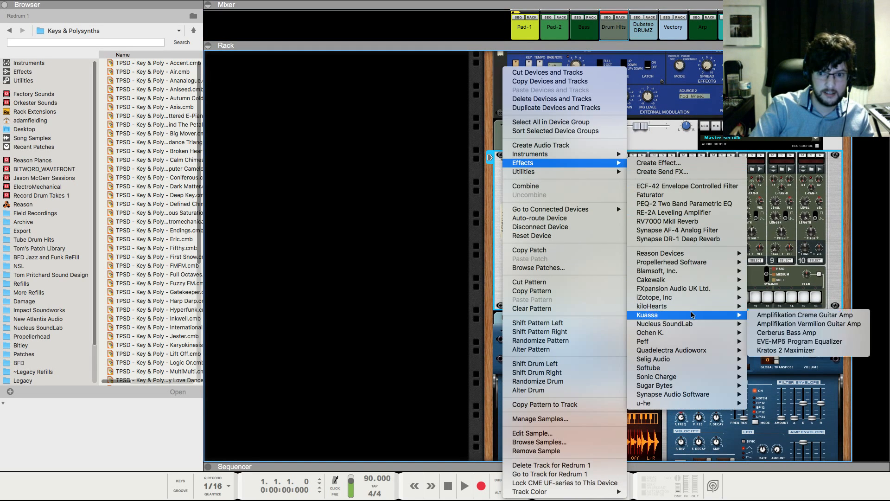
mouse_move(691, 325)
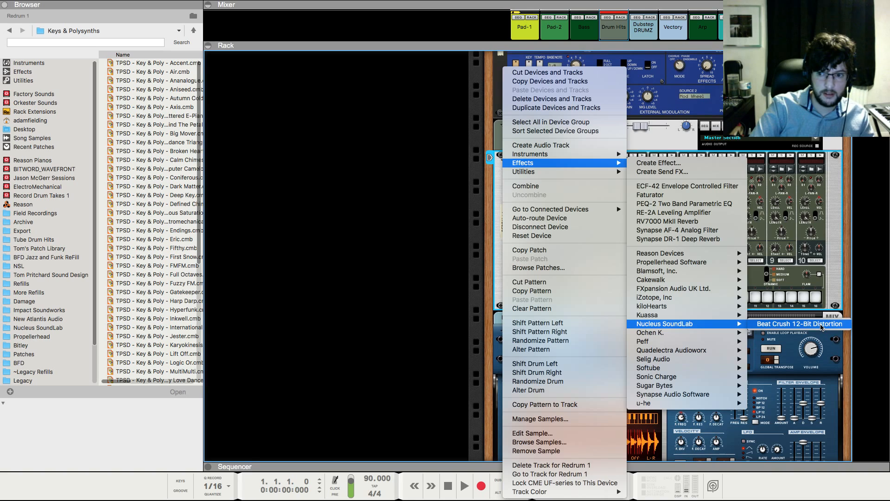
left_click(804, 324)
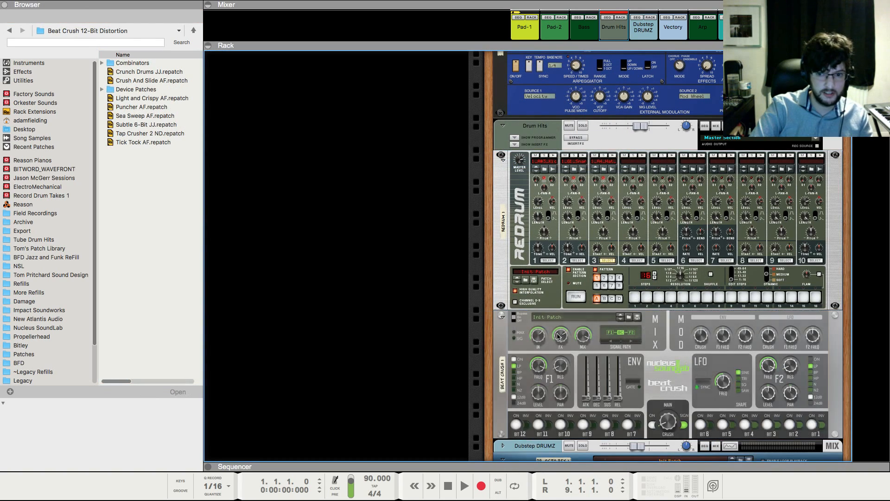
Check the input level of the Beat Crush effect beneath the Redrum
scroll(541, 338, "up", 4)
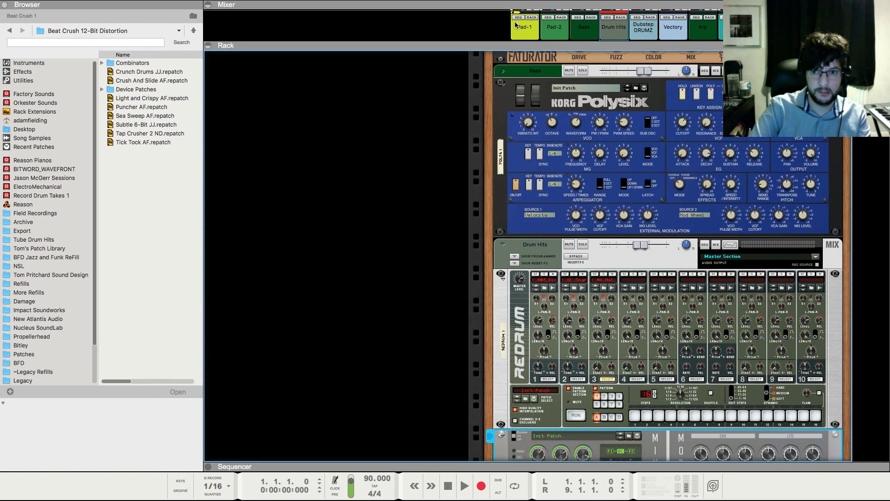
key("F5")
scroll(626, 370, "down", 2)
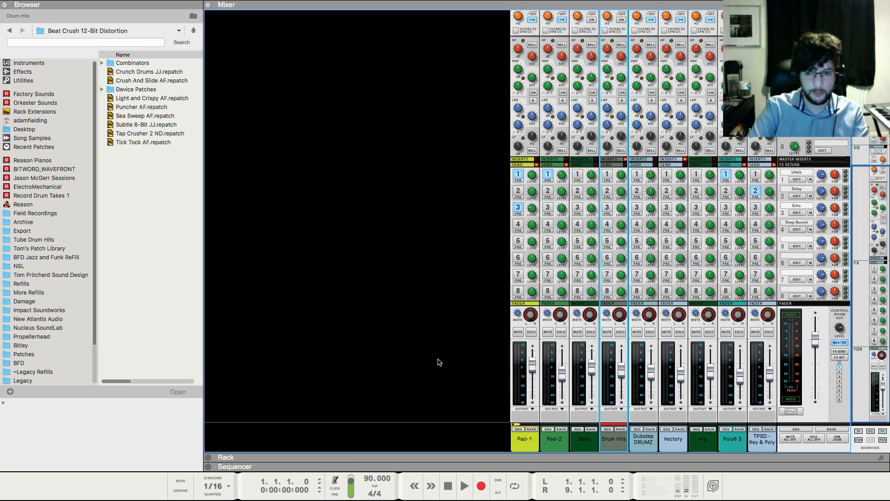
left_click(438, 360)
key("F7")
key("F6")
scroll(429, 262, "down", 4)
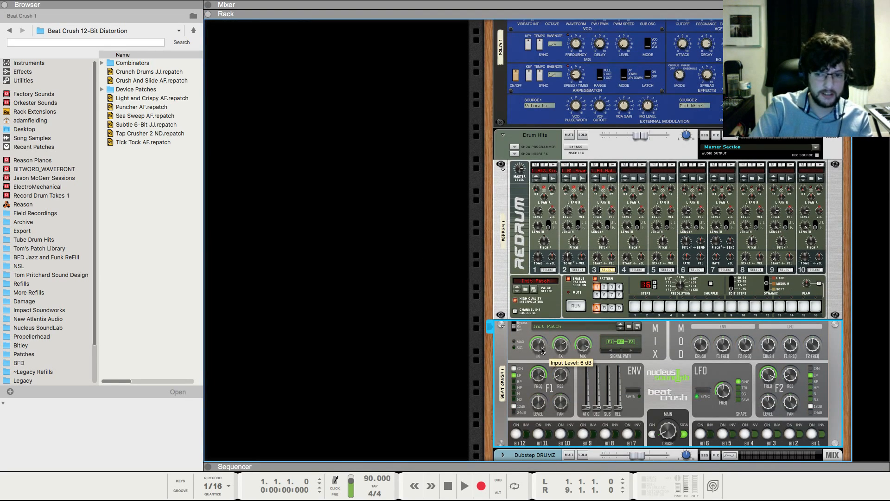
Audition the soloed Drum Hits channel through the Beat Crush, stop, clear the solo and return the playhead to the start
key("F5")
key("space")
left_click(620, 331)
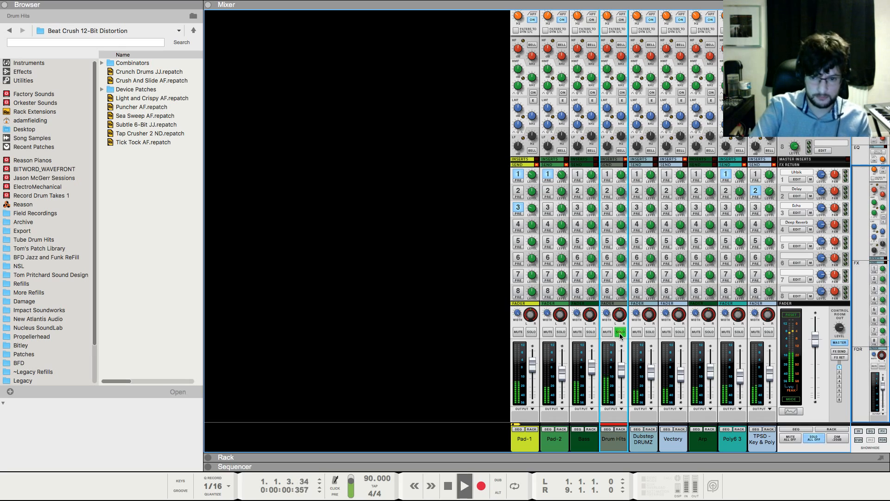
key("F6")
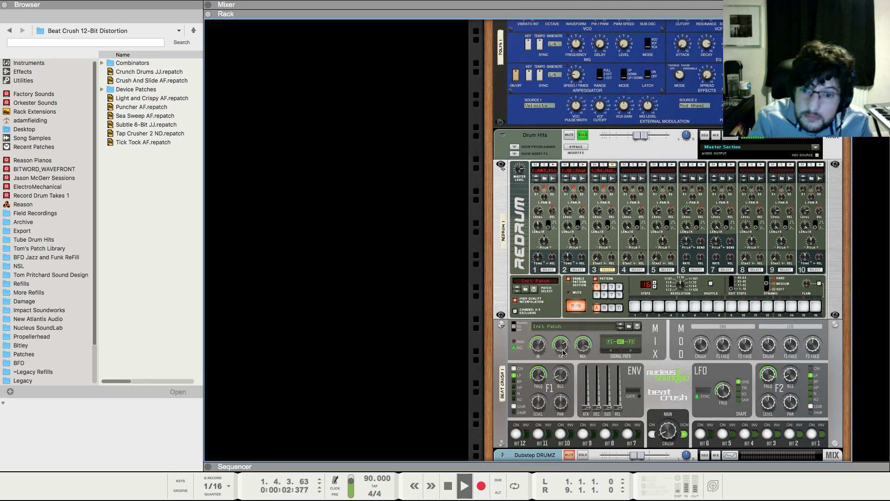
left_click(539, 346)
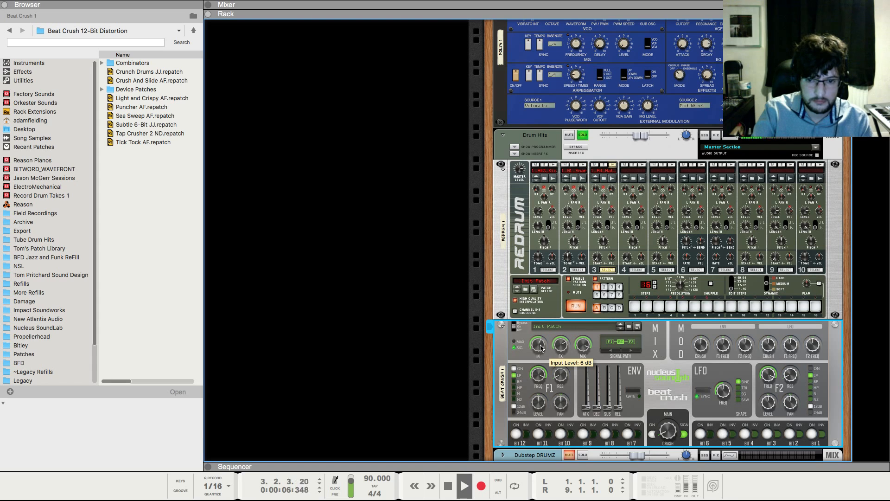
key("F5")
key("space")
left_click(620, 332)
key("shift+Return")
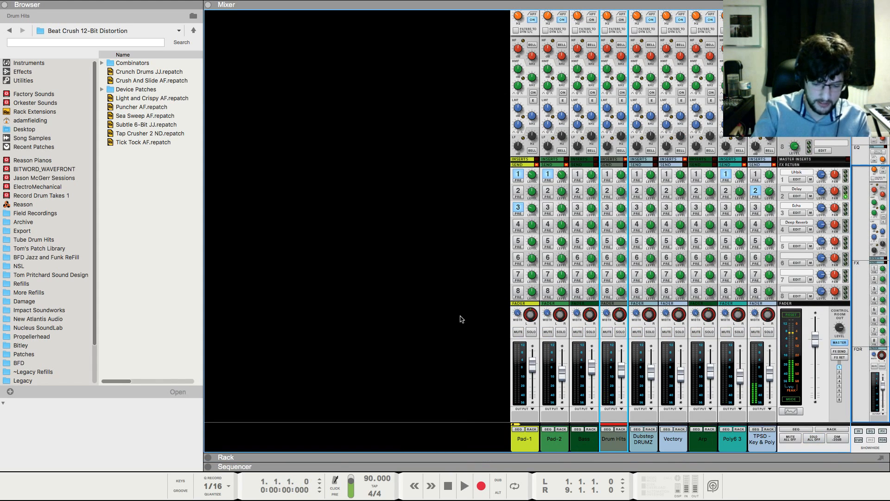
Play Block 2 with all channels to check the crushed Drum Hits level in the mix, and stop playback
key("space")
key("F7")
key("F5")
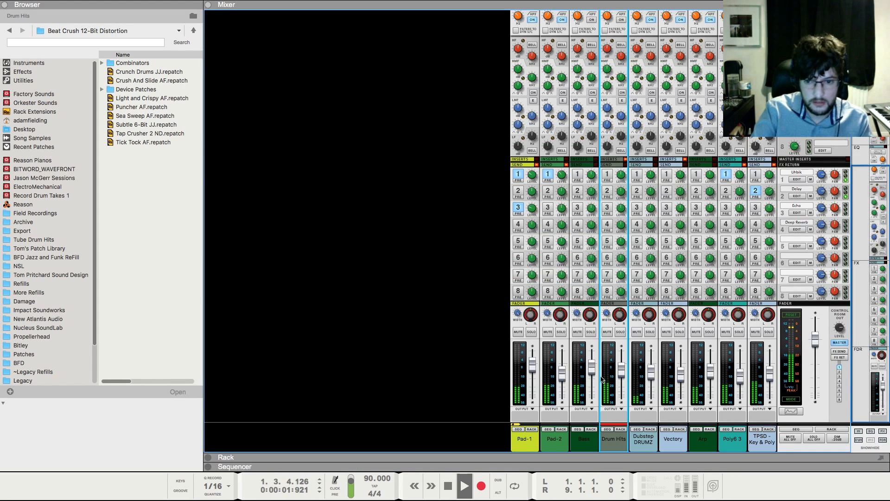
mouse_move(622, 377)
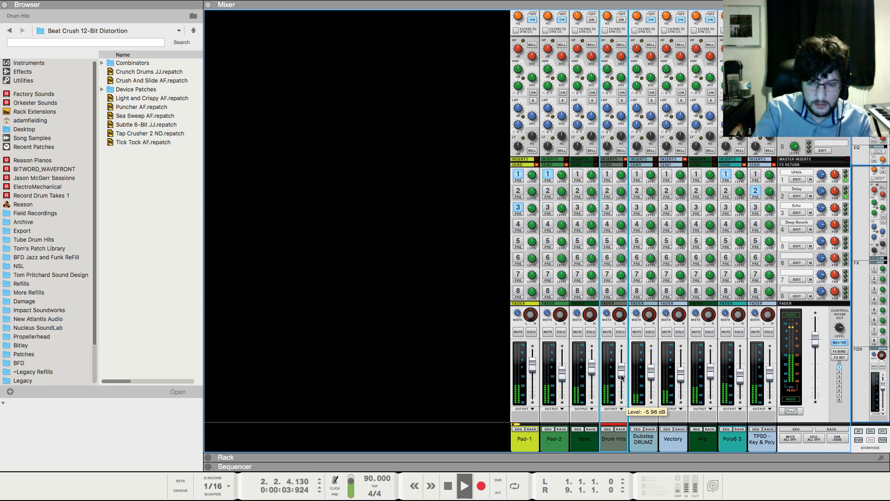
key("F6")
scroll(411, 338, "down", 3)
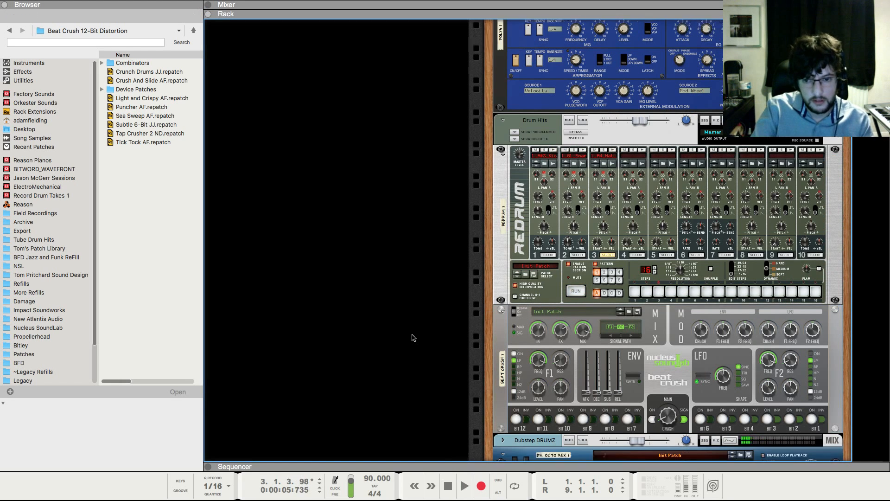
scroll(414, 340, "down", 3)
key("F5")
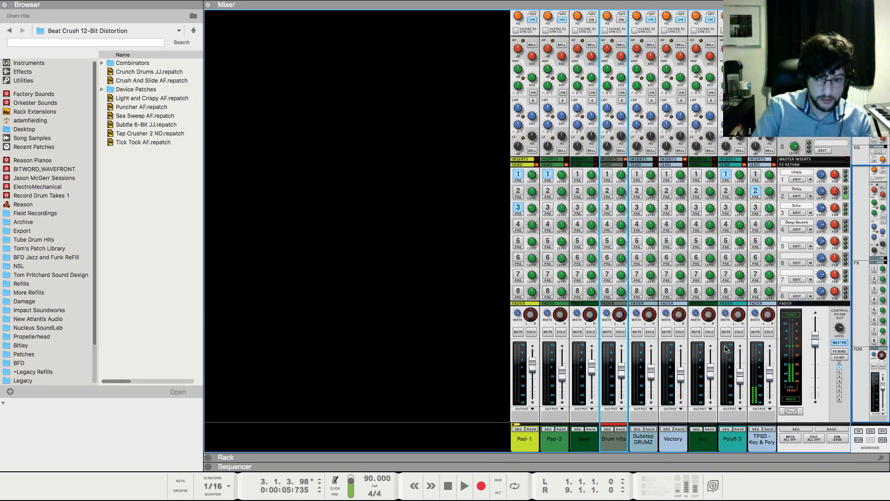
Mute the Battered E-Piano channel and return the playhead to the start of Block 2
left_click(755, 332)
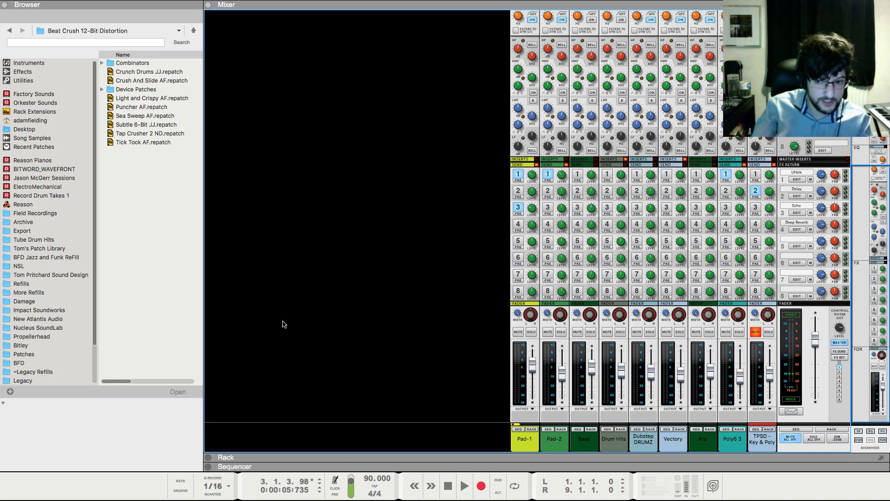
key("F7")
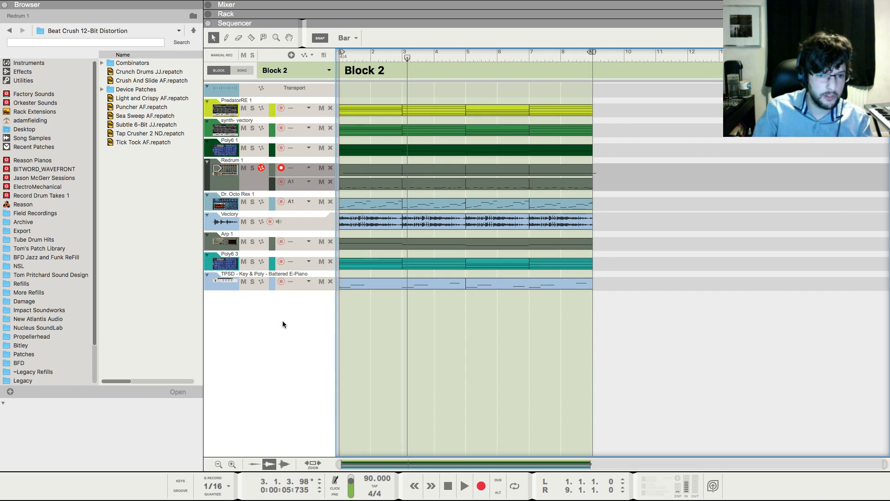
key("shift+Return")
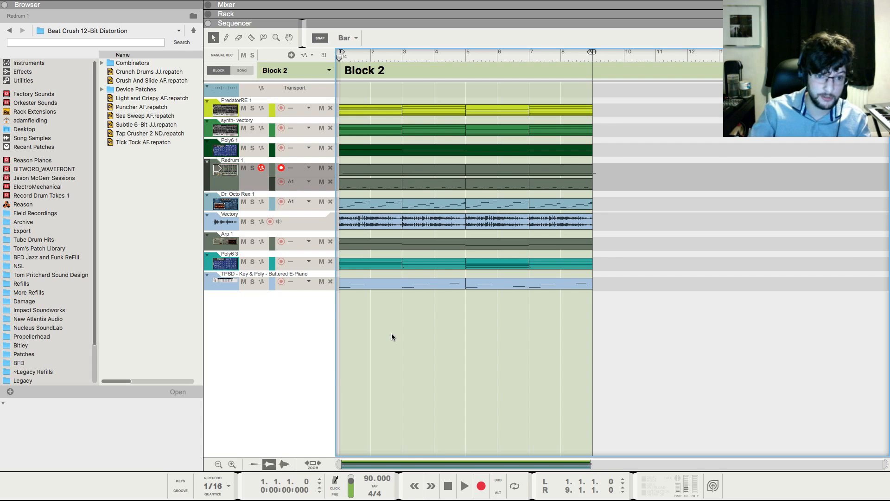
Unmute the Battered E-Piano channel and play Block 2 through to review the full arrangement, stopping near its end
key("F6")
key("F5")
left_click(753, 334)
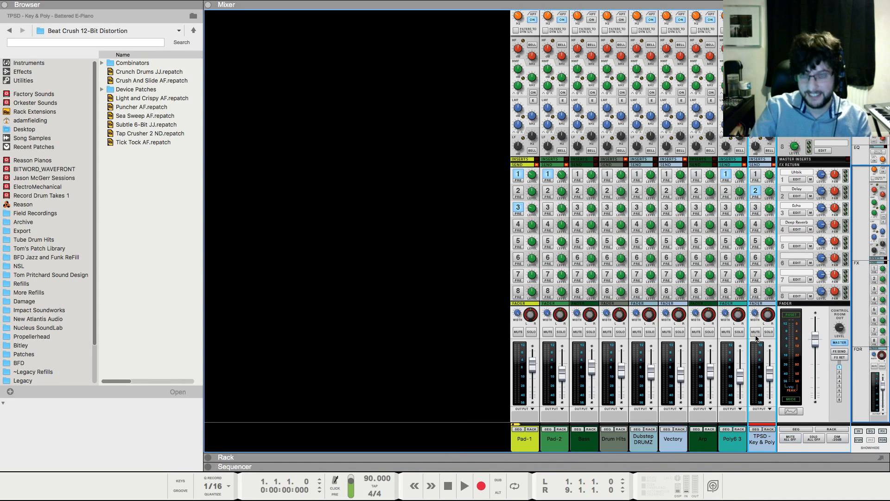
key("space")
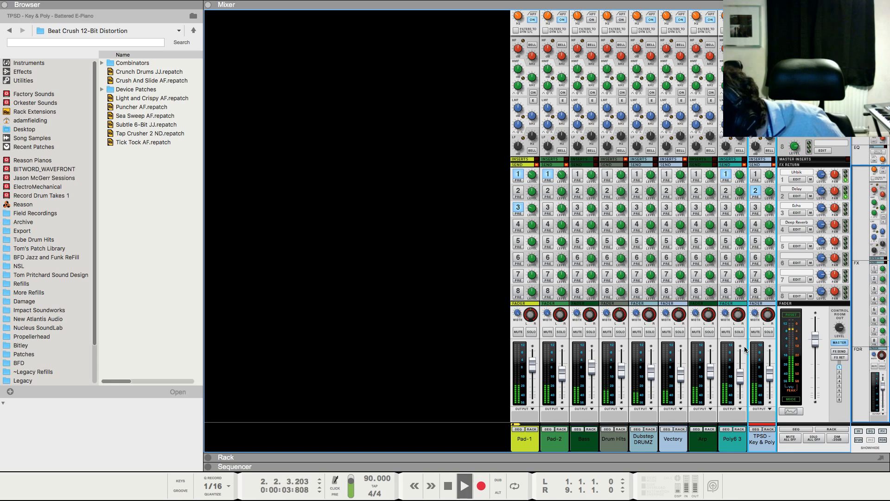
key("F7")
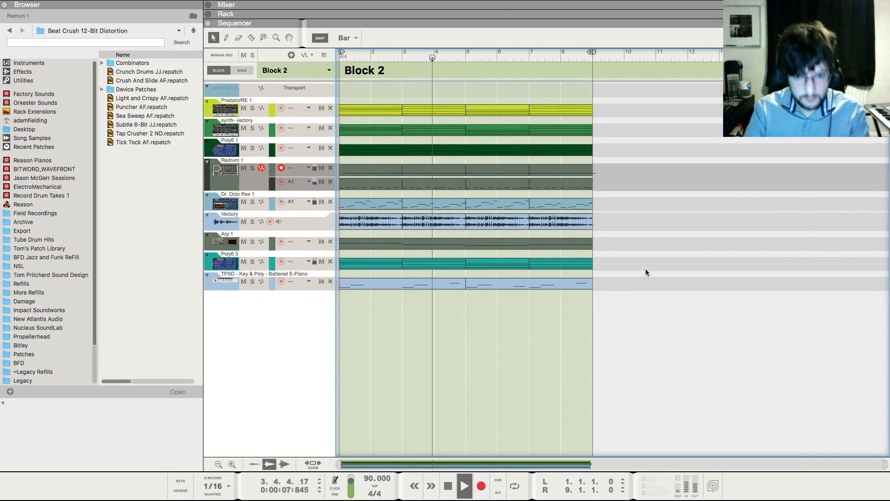
key("F6")
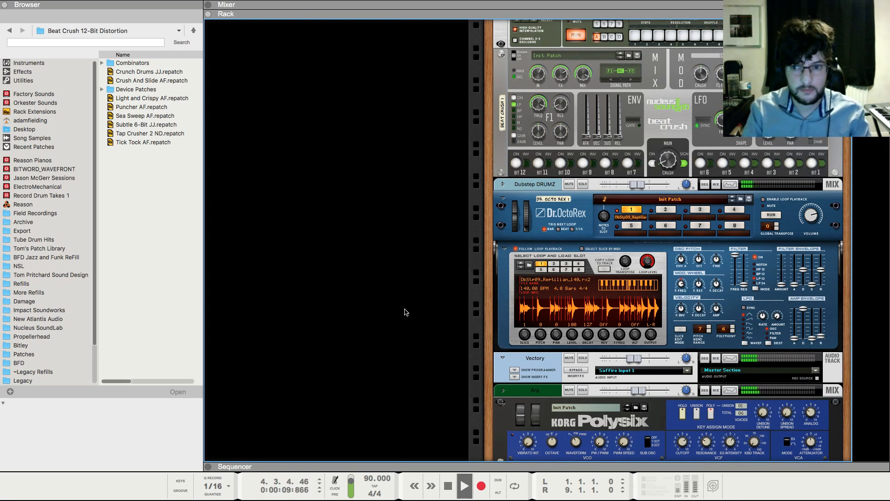
key("F5")
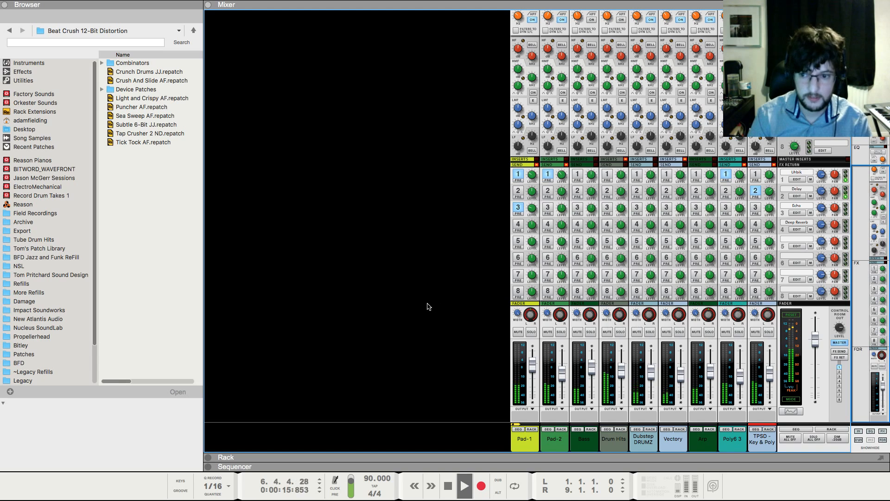
key("F7")
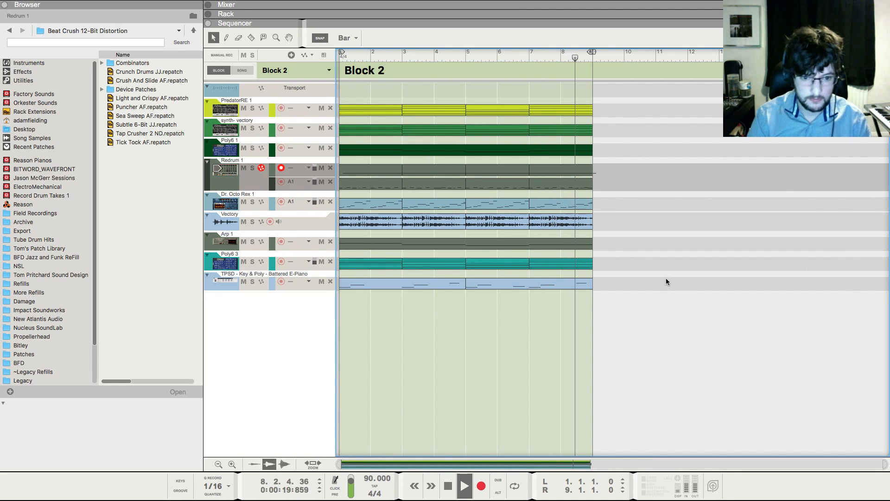
key("space")
key("F5")
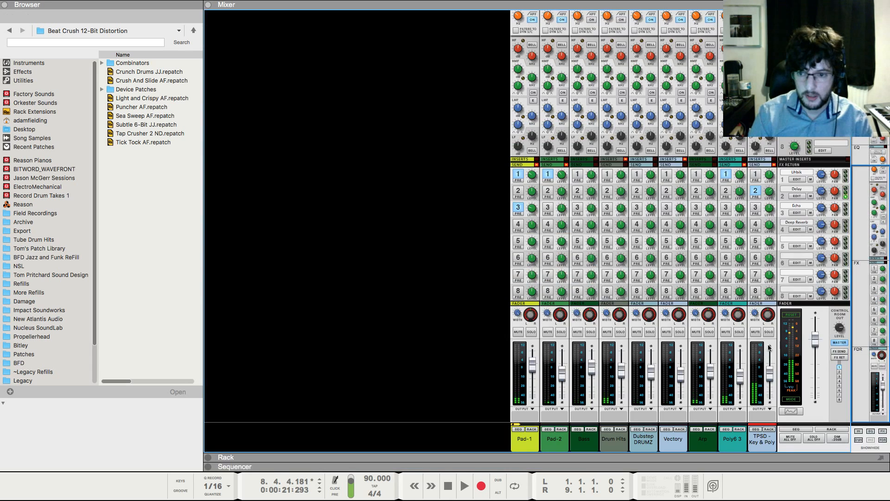
Copy all of Block 2's clips and paste them into the empty Block 1
key("F7")
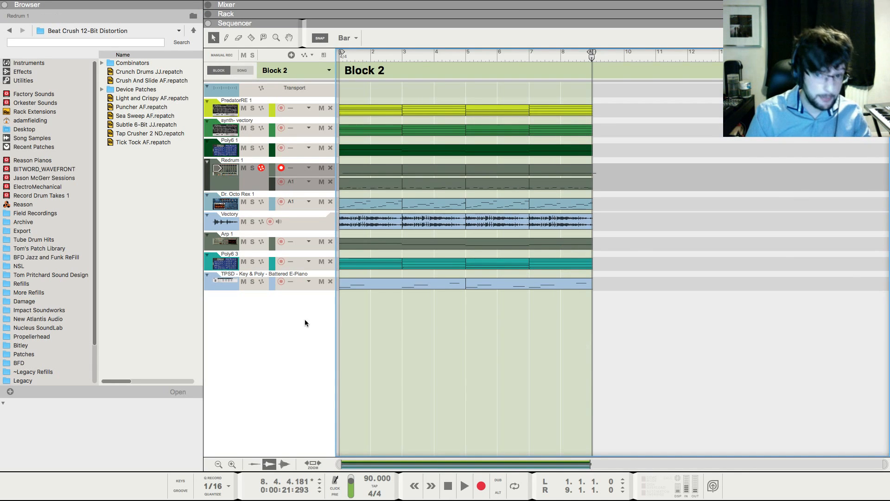
key("ctrl+a")
left_click(291, 74)
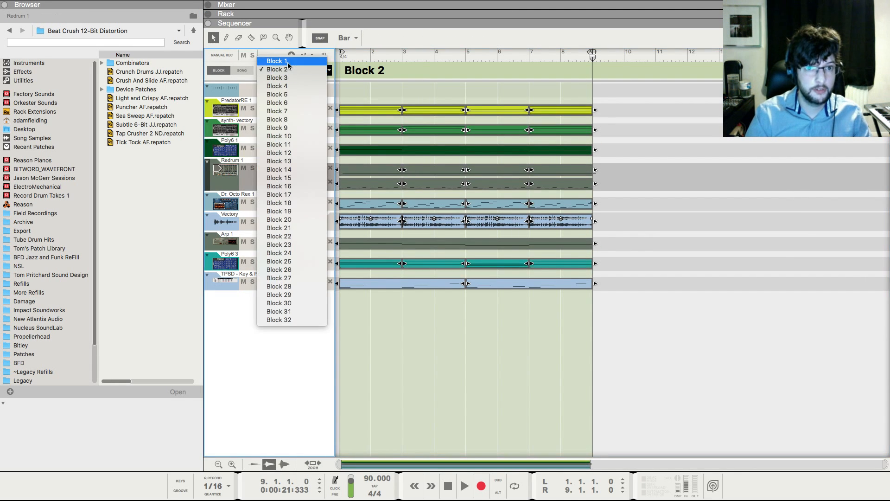
left_click(291, 73)
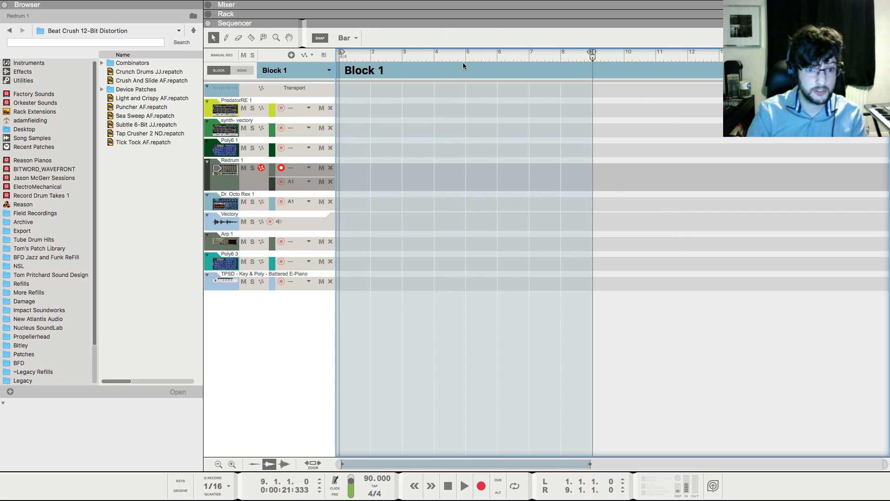
key("ctrl+v")
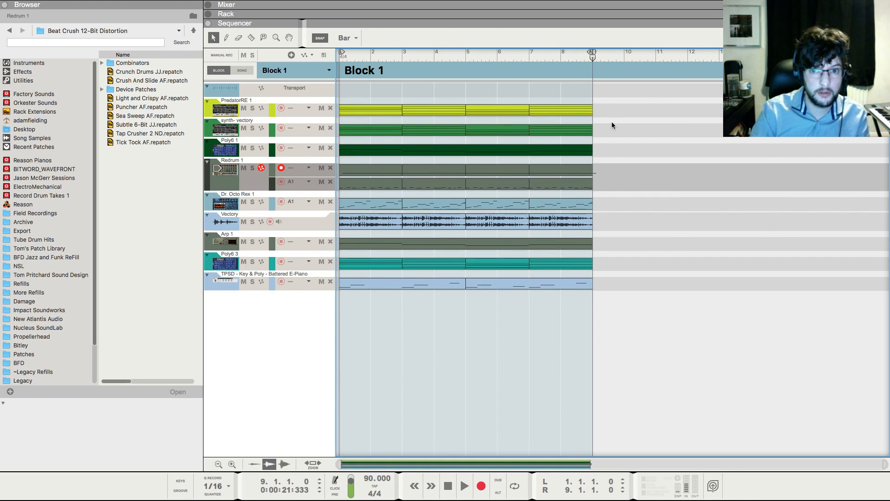
Cut the PredatorRE 1, synth-vectory and Poly6 1 parts in Block 1 back to the first four bars
left_click_drag(610, 106, 518, 130)
key("Delete")
left_click(583, 151)
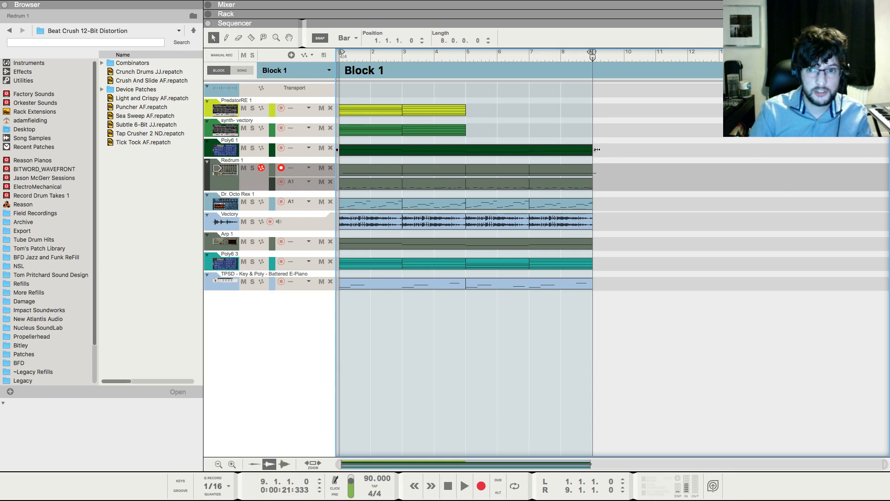
left_click_drag(597, 149, 462, 104)
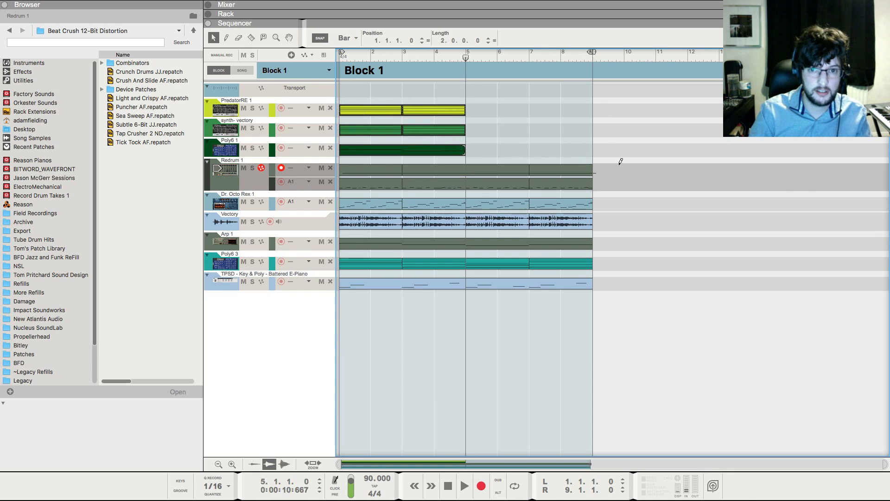
Duplicate the four-bar PredatorRE 1, synth-vectory and Poly6 1 clips in Block 1 to fill bars 5 to 8
key("ctrl+d")
left_click(695, 187)
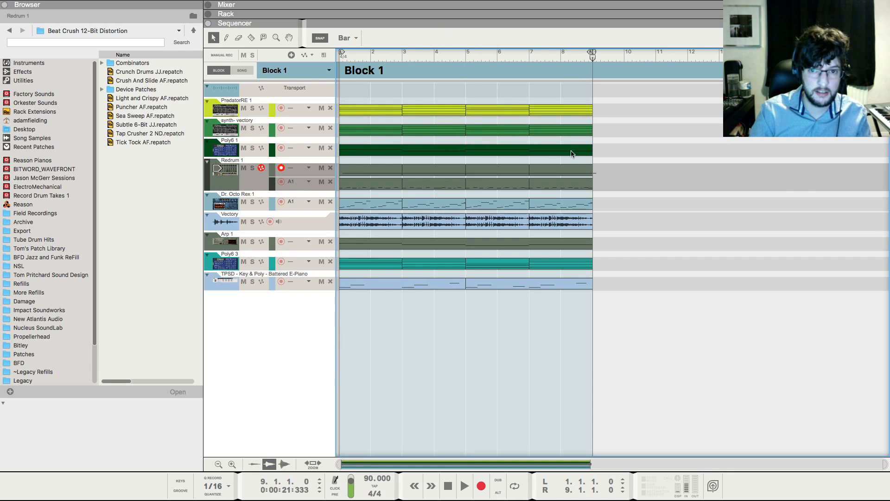
Switch to the song arrangement and draw a four-bar Block 1 section starting at bar 1
left_click(241, 70)
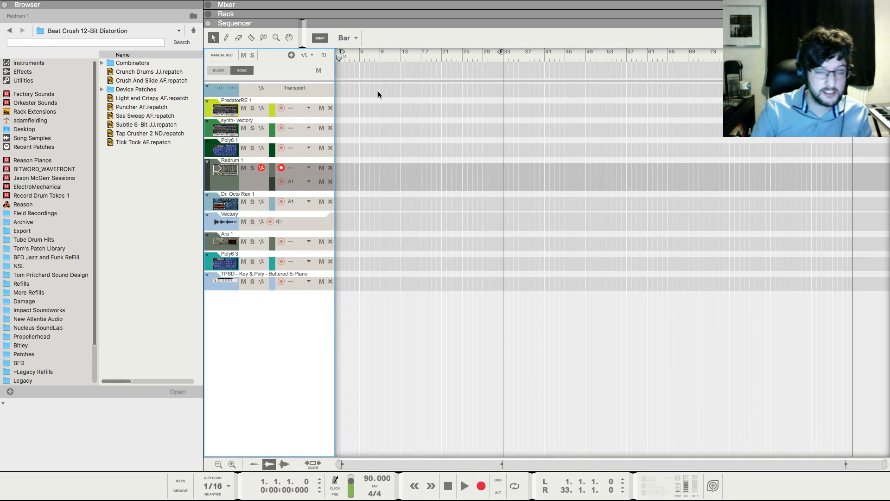
mouse_move(344, 67)
left_mouse_down()
mouse_move(437, 69)
mouse_move(361, 71)
left_mouse_up()
left_click(366, 72)
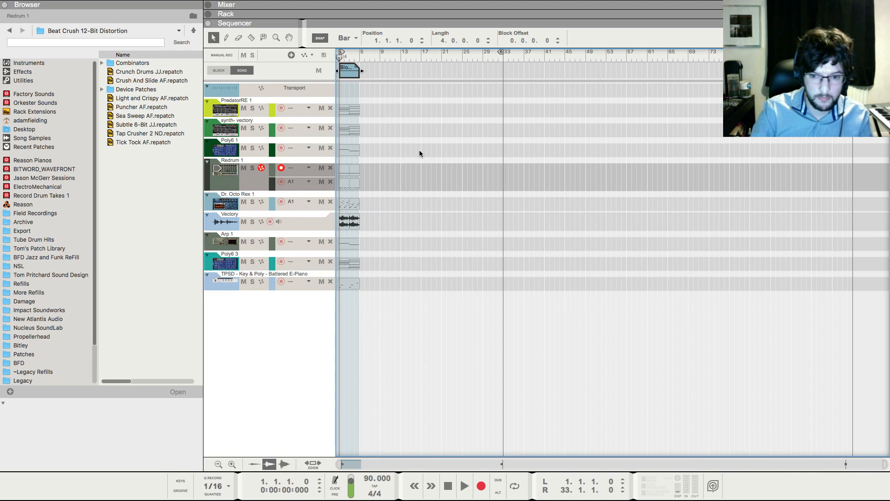
Play the song briefly, then mute every part of the Block 1 section except PredatorRE 1
key("space")
key("F5")
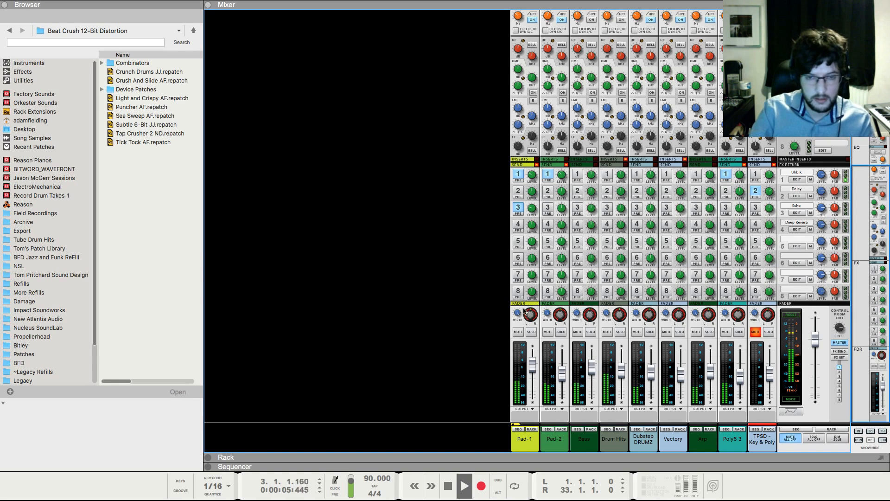
key("F7")
key("space")
left_click(263, 39)
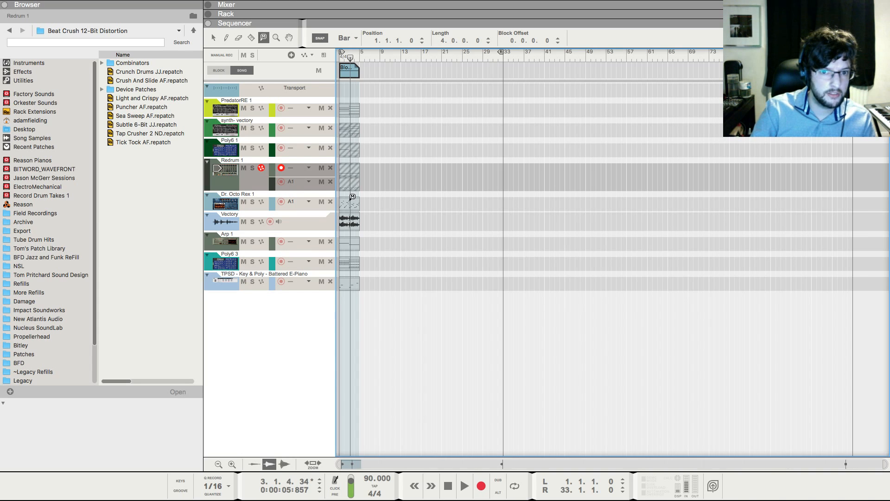
left_click_drag(352, 220, 357, 278)
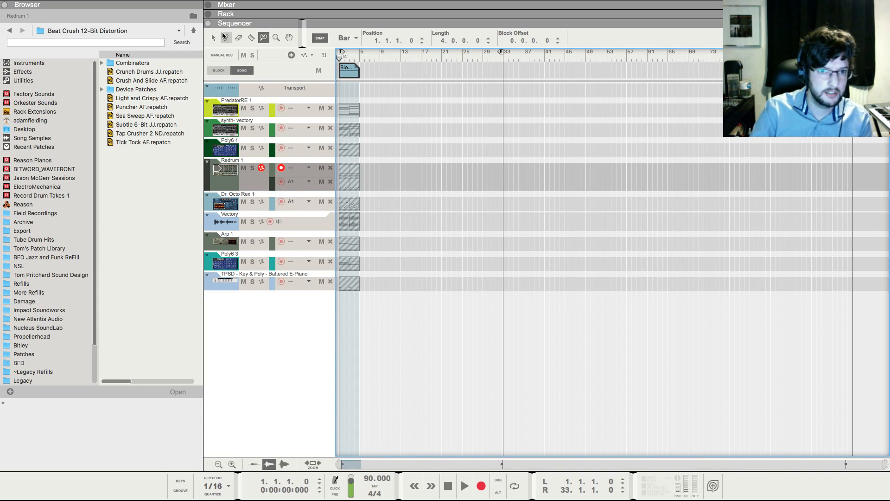
Play the pad alone and insert an RV7000 MkII reverb after the Alligator in the Pad-1 device chain
key("q")
key("space")
key("F5")
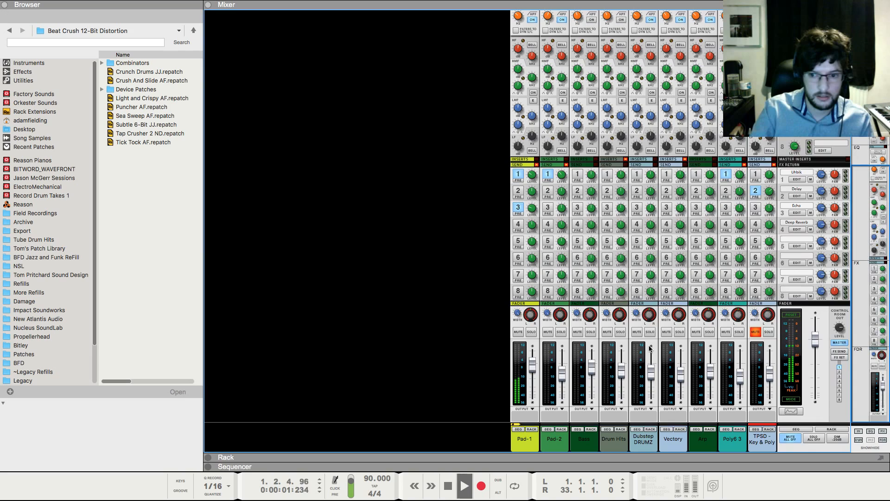
left_click(531, 429)
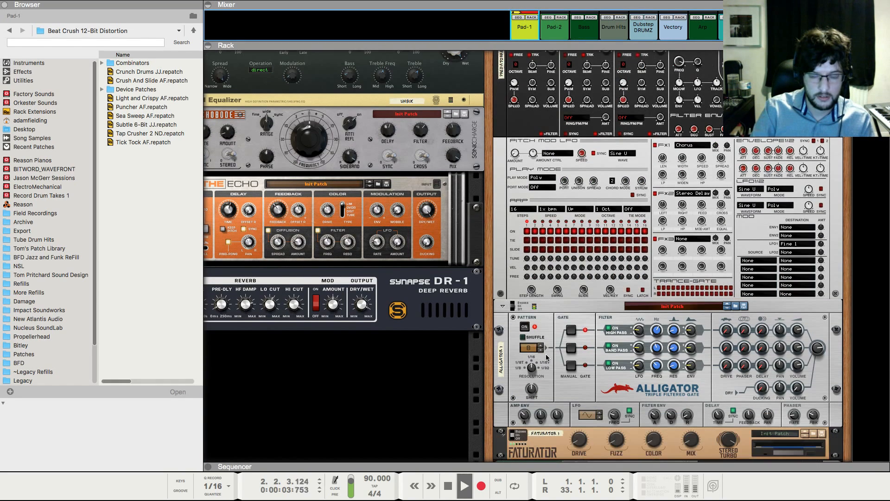
right_click(563, 352)
mouse_move(592, 345)
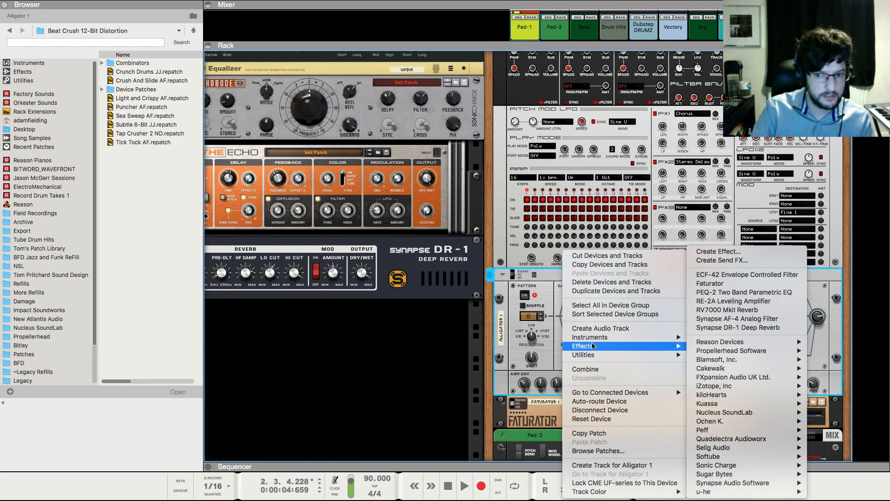
mouse_move(773, 340)
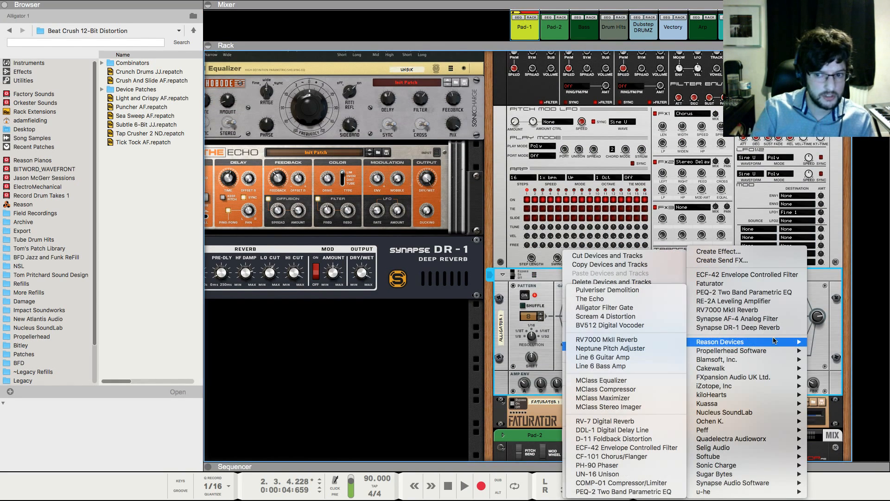
left_click(741, 310)
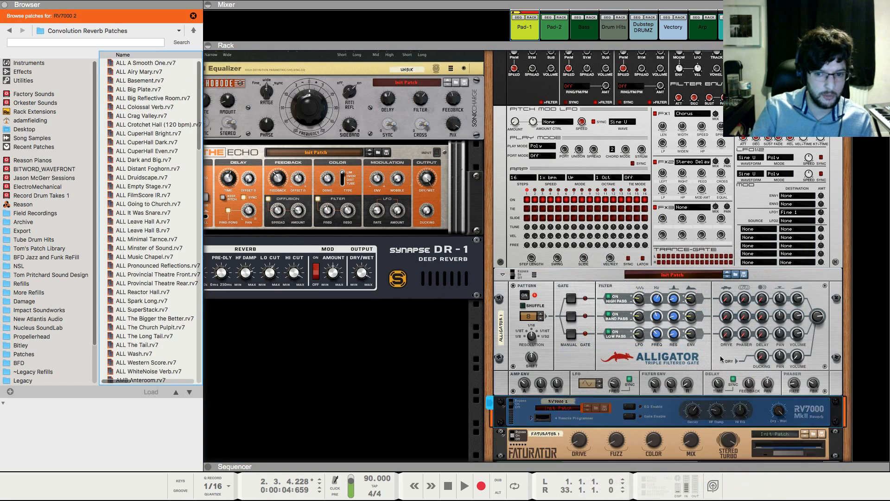
Set the RV7000's decay to 96 and automate its Dry/Wet in a nine-bar clip, ramping down to 0 at 5.4.3
left_click(699, 408)
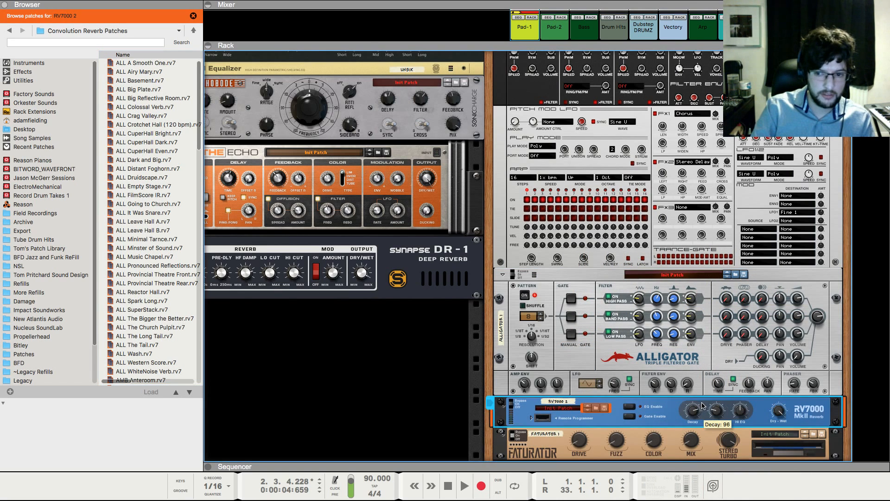
right_click(783, 411)
left_click(767, 416)
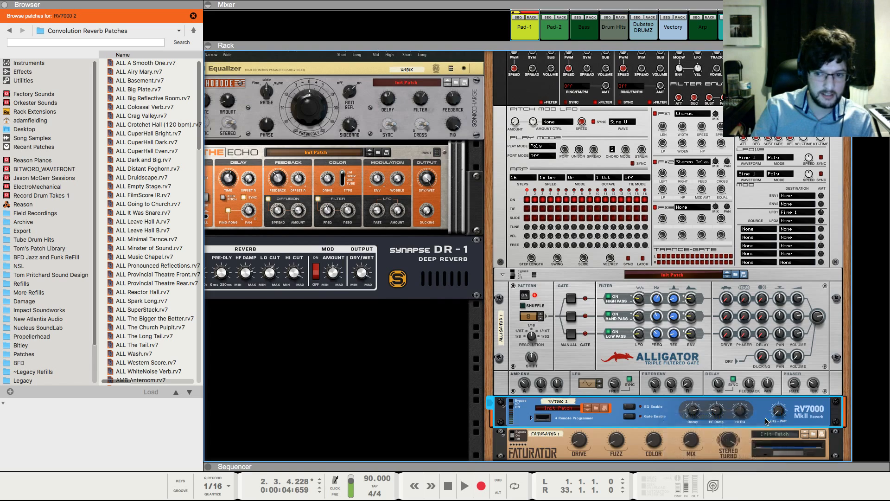
left_click_drag(385, 130, 341, 129)
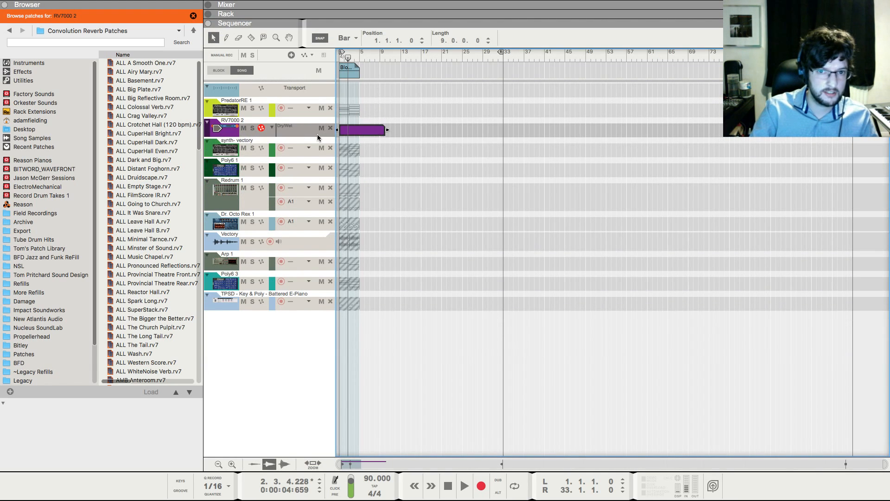
double_click(360, 132)
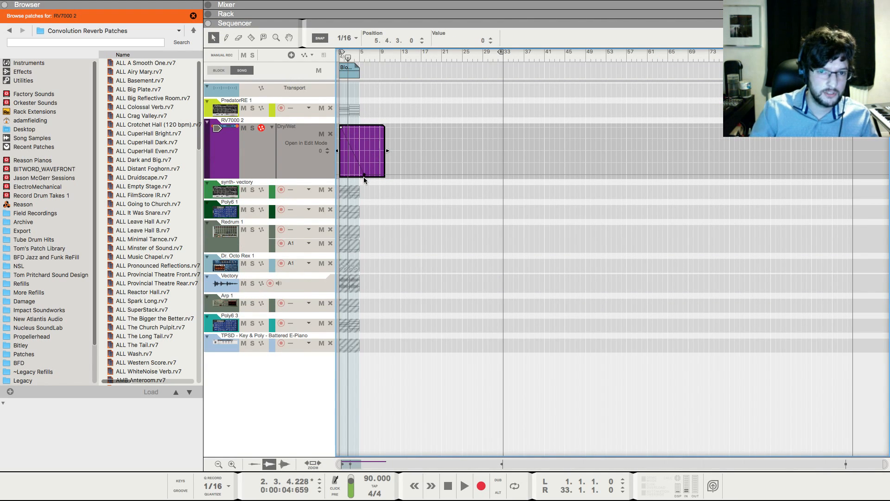
Play the song from the start to check the automated reverb on the pad, viewing the RV7000 in the rack
key("shift+Return")
key("space")
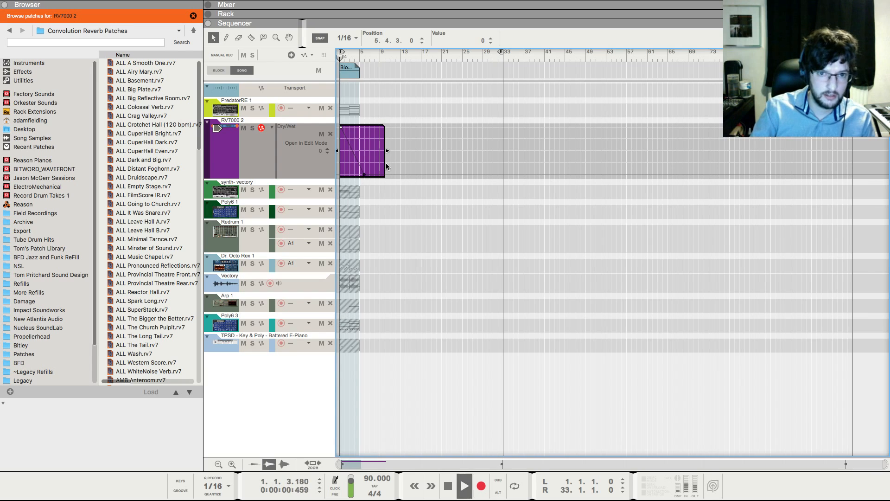
key("F5")
key("F6")
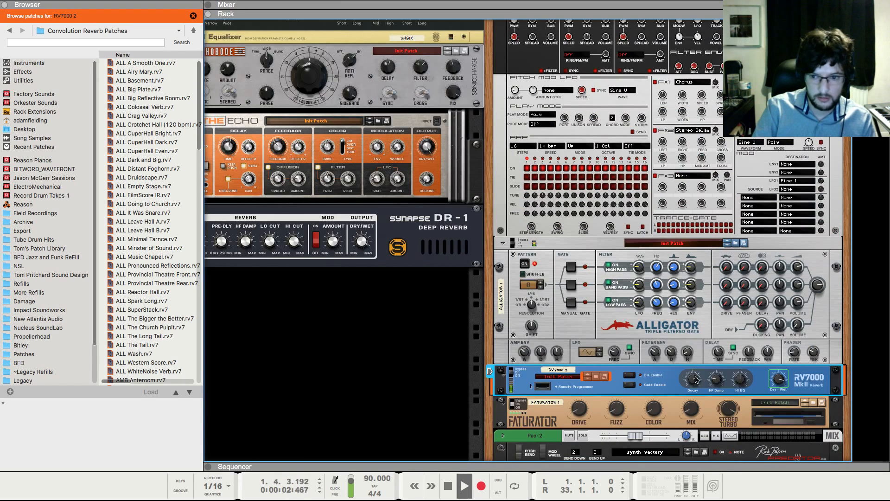
key("space")
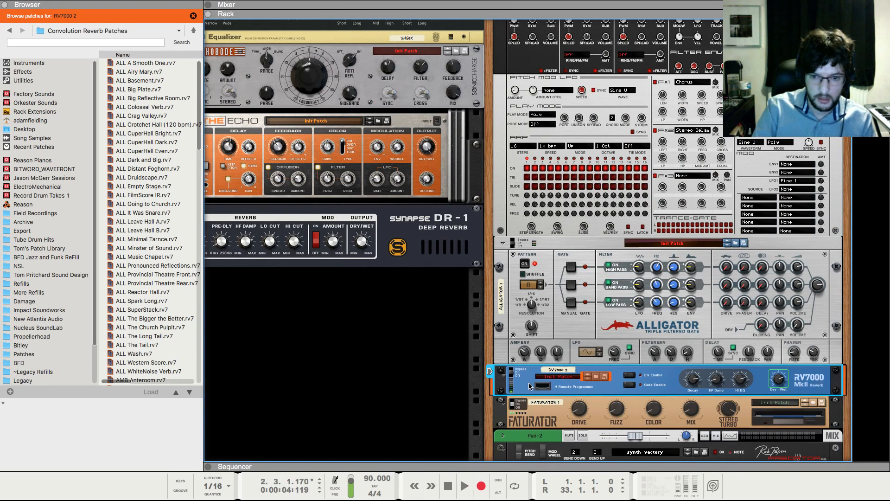
Enable the RV7000's EQ, cut its low gain to -18 dB, raise the low frequency, and return the programmer to Reverb mode
left_click(531, 386)
left_click_drag(559, 409, 564, 405)
left_click(523, 441)
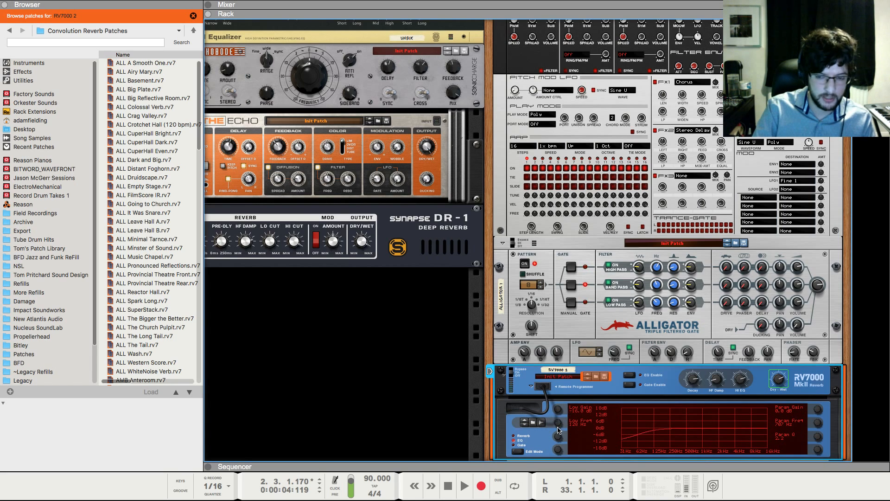
left_click(629, 376)
key("space")
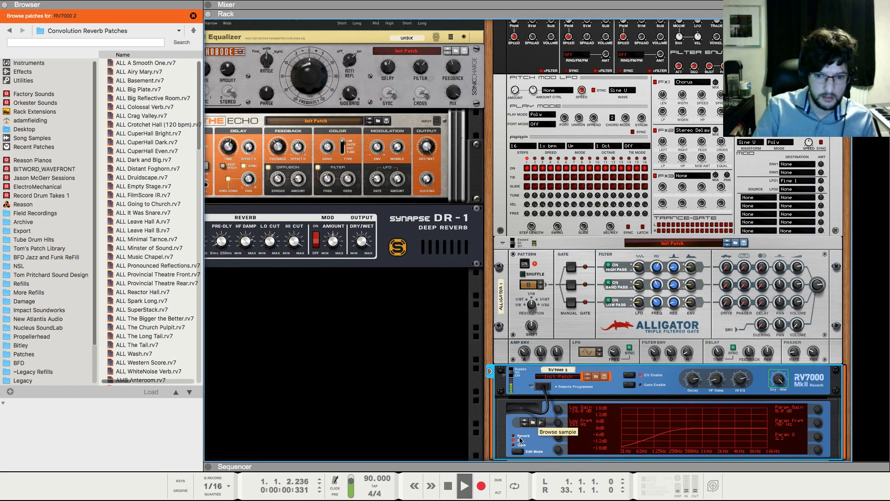
left_click(520, 436)
Stretch the RV7000's Dry/Wet automation clip to 15 bars in the song arrangement
key("F7")
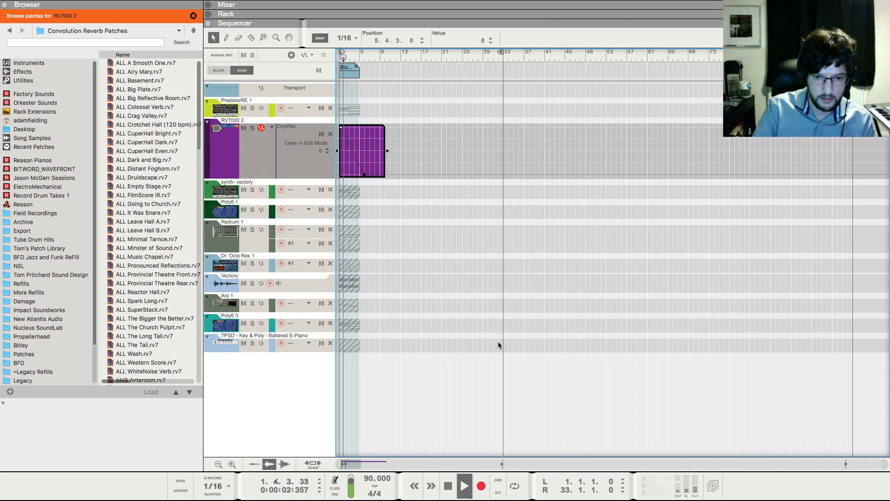
left_click(437, 96)
left_click(376, 131)
left_click_drag(391, 132, 416, 132)
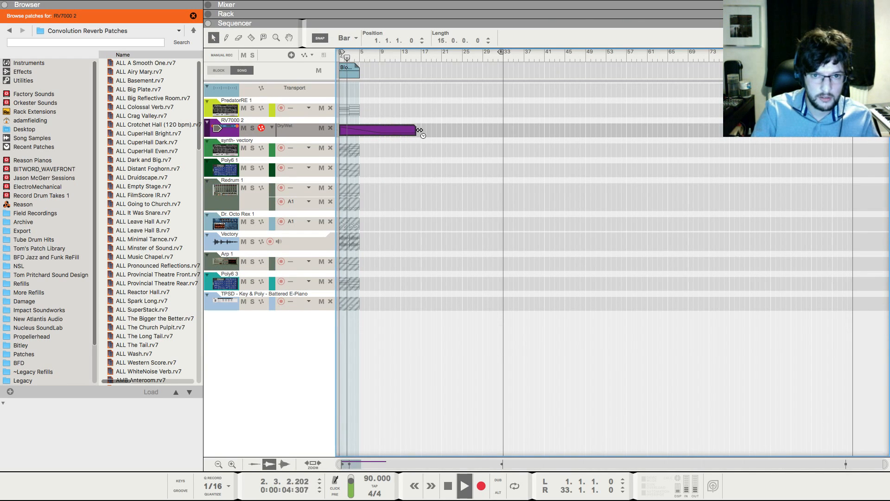
Shorten the Block 1 section to two bars and paste three copies after it to fill bars 1 to 8
left_click(359, 82)
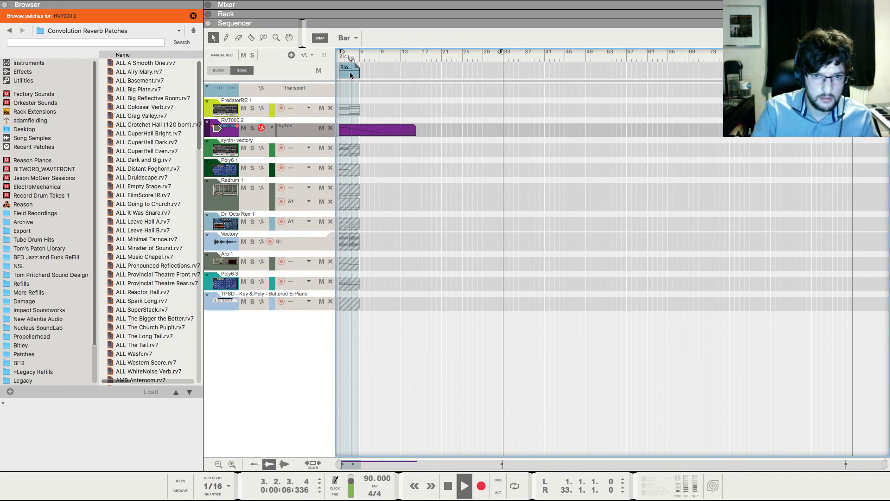
left_click(356, 72)
left_click_drag(361, 70, 351, 71)
key("space")
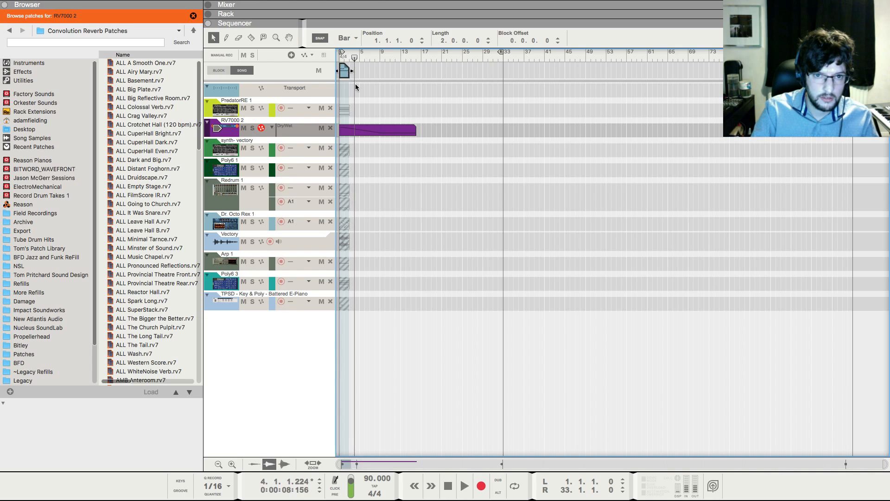
key("super+c")
key("super+v")
key("super+v")
key("super+v")
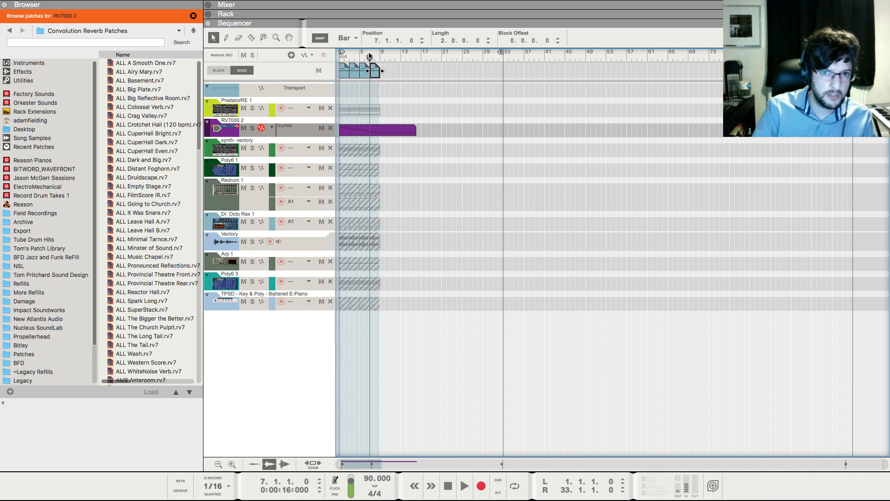
Move the end point of the Dry/Wet ramp to 7.2.4 with value 0, and return to the song start with the rack shown
key("space")
key("h")
key("h")
key("h")
key("h")
key("h")
key("h")
key("h")
key("h")
key("h")
key("h")
key("h")
key("h")
key("h")
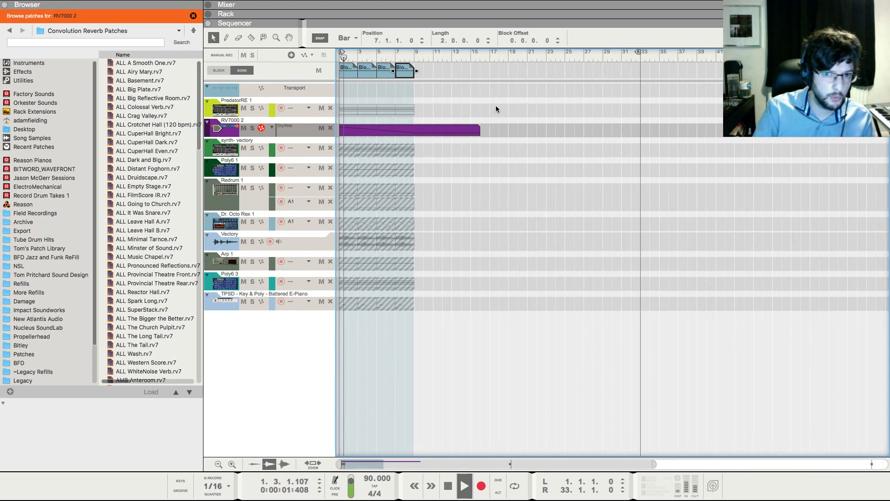
double_click(454, 131)
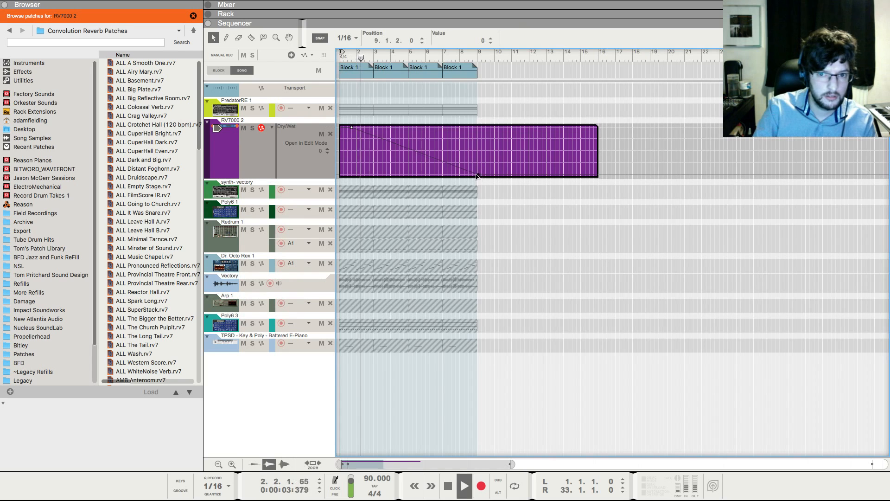
key("space")
key("F6")
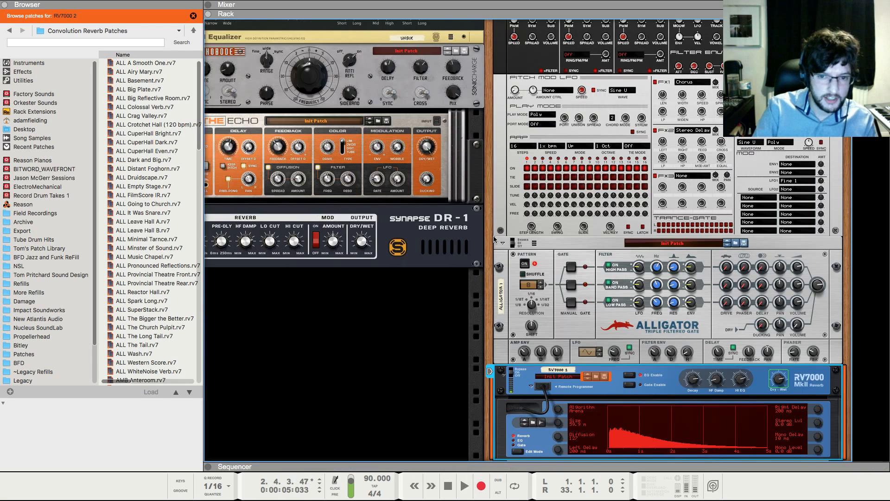
key("shift+Return")
left_click(510, 345)
right_click(504, 345)
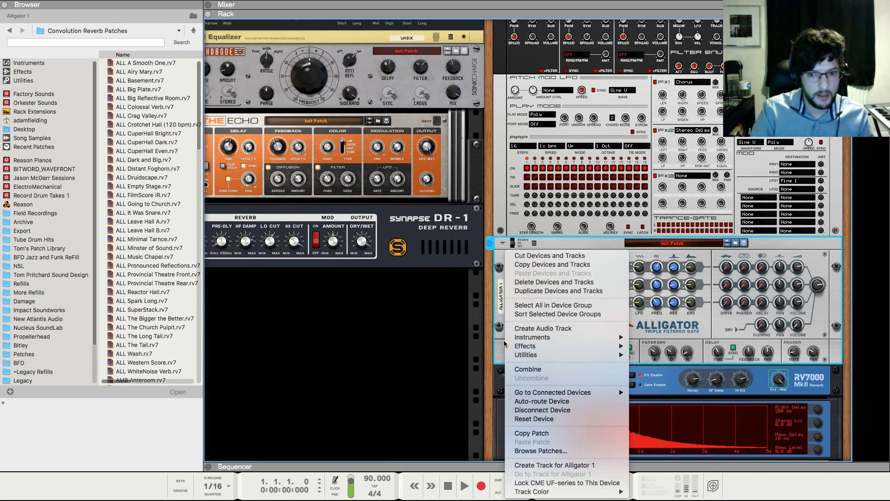
left_click(464, 366)
Add a Synchronous effect after the RV7000 in the Pad-1 chain with the Sidechain patch from the Pumping folder
scroll(432, 365, "down", 3)
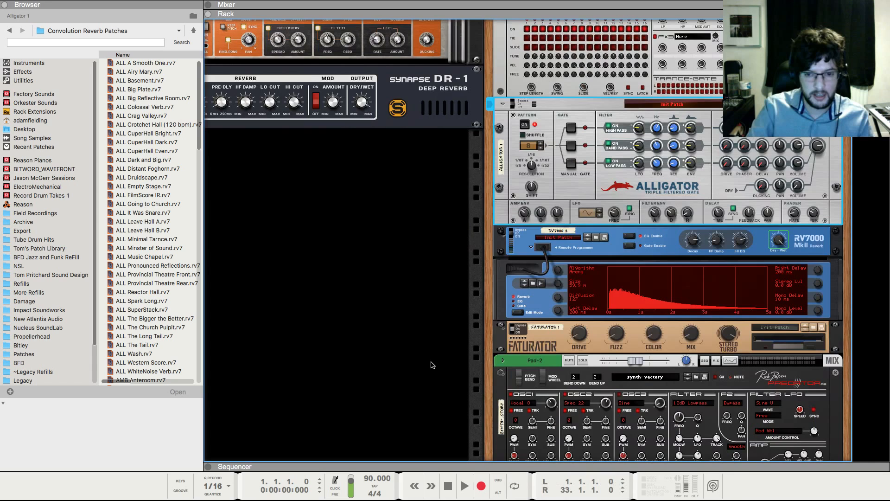
right_click(508, 310)
mouse_move(550, 317)
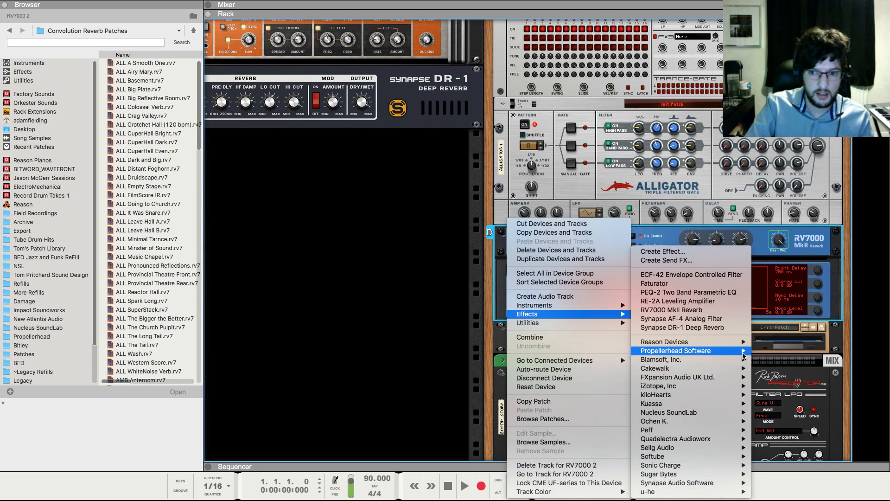
mouse_move(741, 351)
left_click(790, 386)
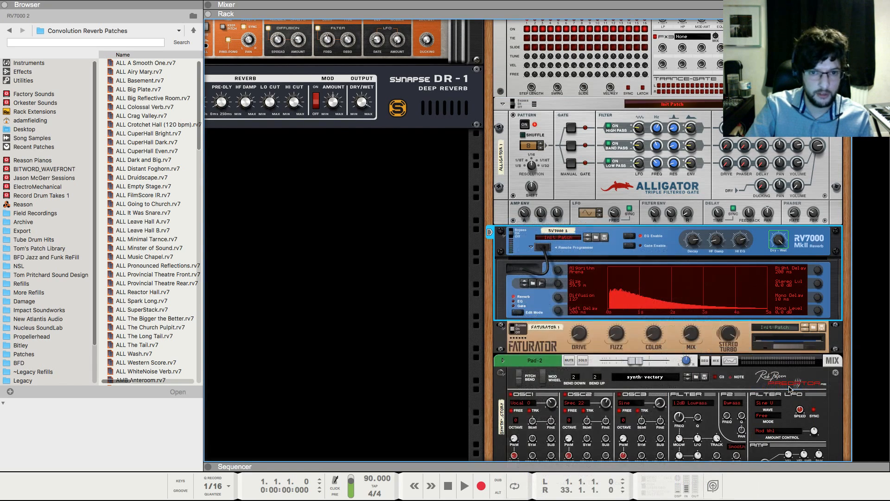
left_click(133, 90)
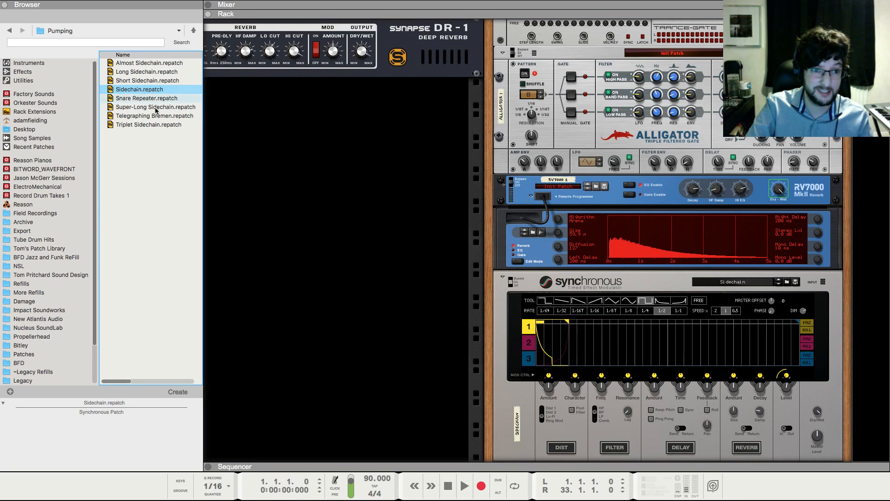
Return to the song arrangement and place the playhead at bar 5
left_click(414, 286)
key("F7")
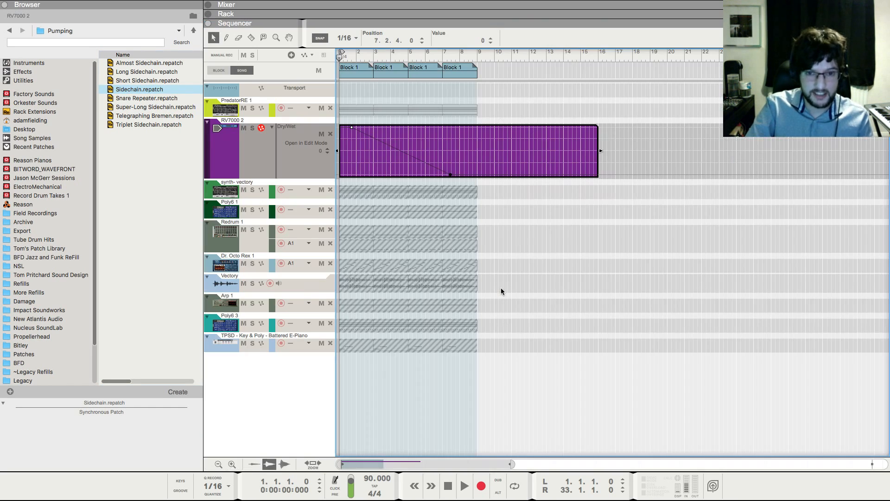
left_click(410, 55)
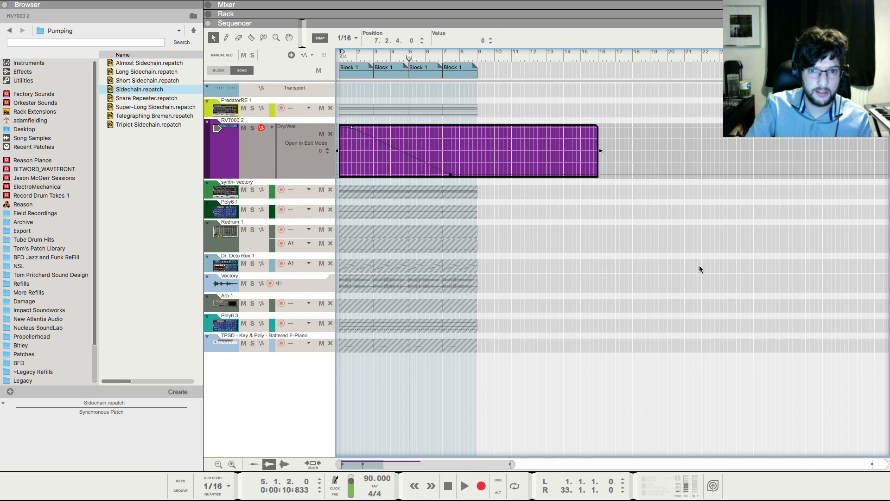
Play the song from bar 5 and inspect the Synchronous sidechain modulation in the rack
left_click(699, 269)
left_click(413, 54)
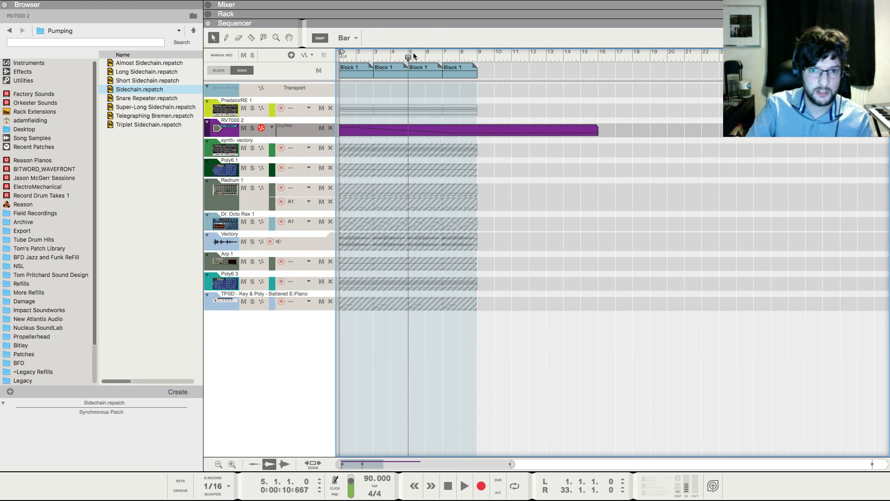
left_click(217, 72)
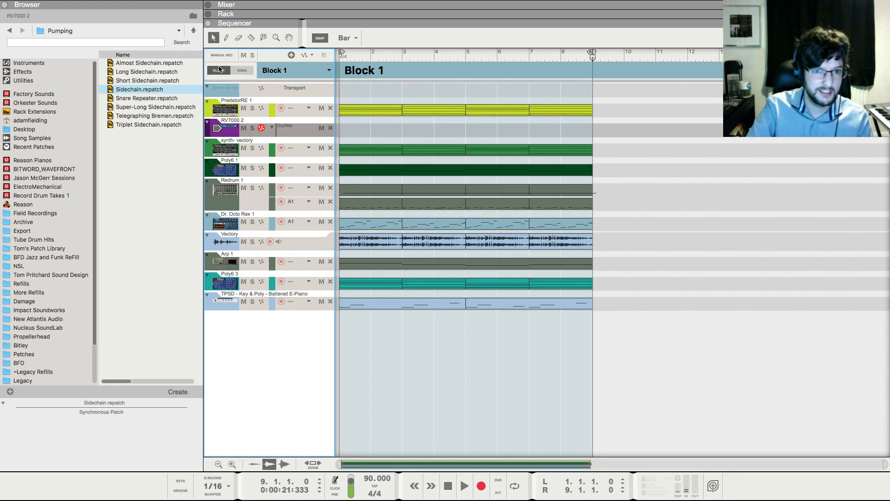
left_click(242, 70)
key("space")
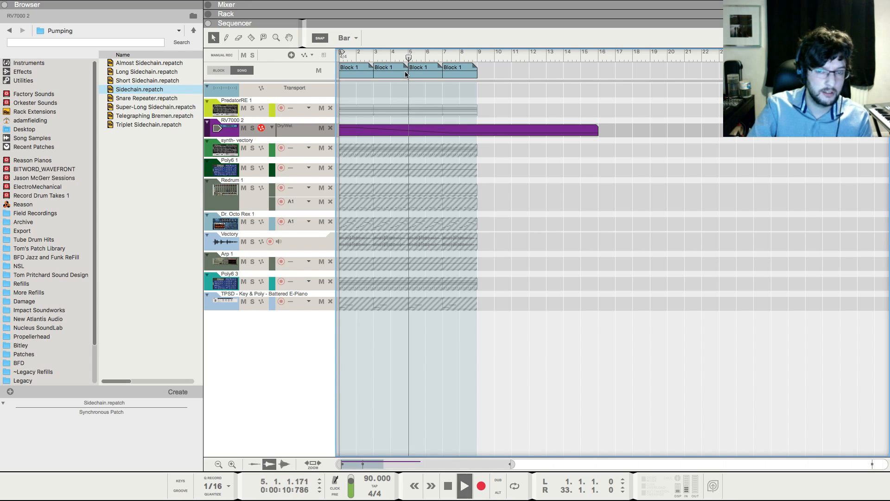
key("F6")
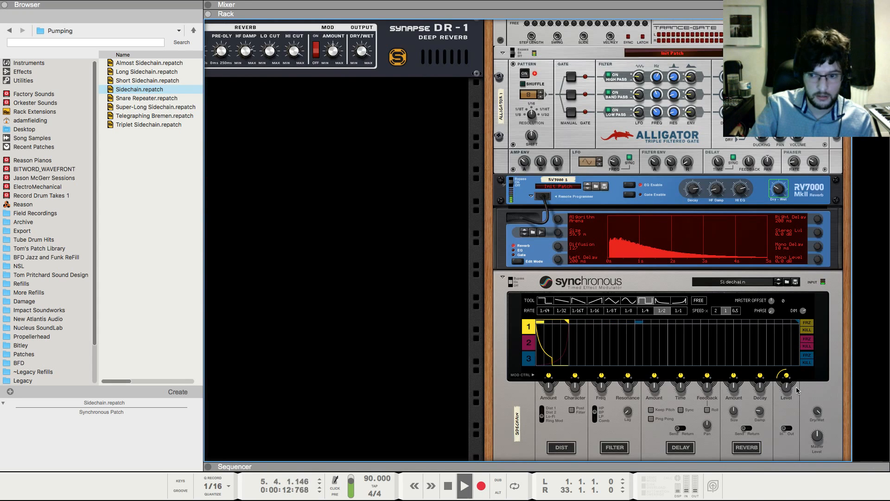
left_click(786, 372)
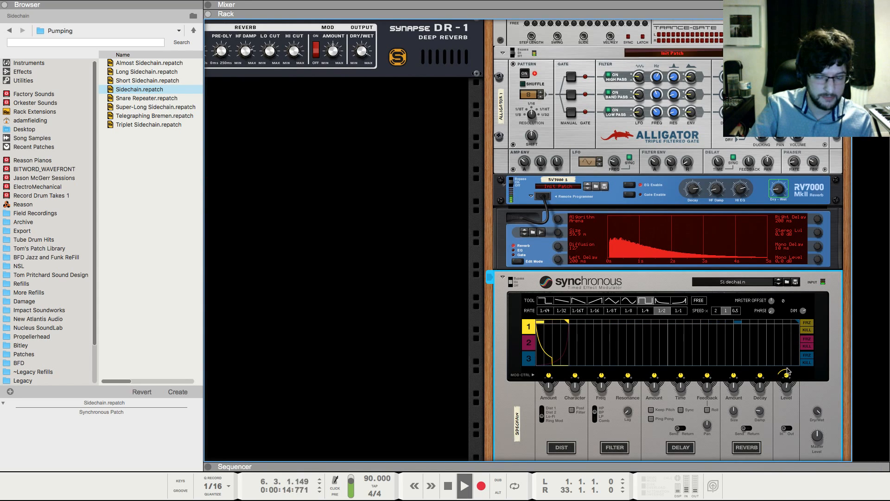
key("space")
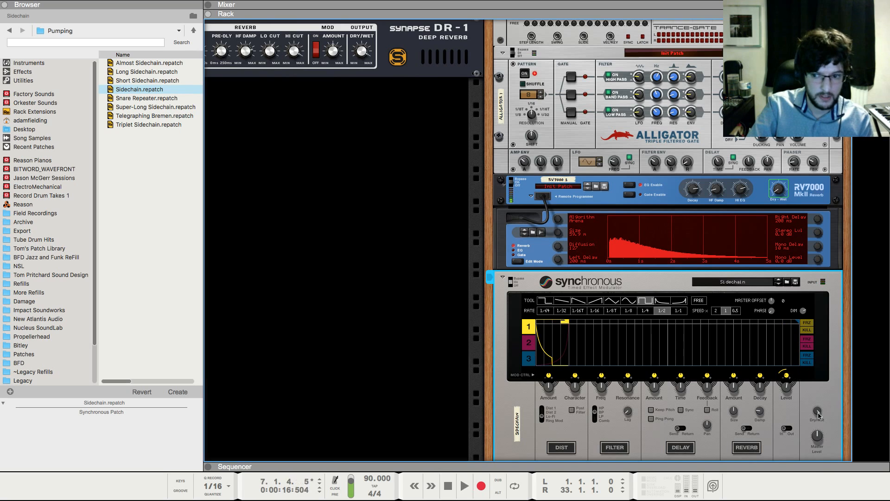
Automate the Synchronous Dry/Wet with a clip over bars 1 to 10, ramping from 0% at 1.1.1 to 100% at 8.4.1
right_click(817, 411)
left_click(809, 414)
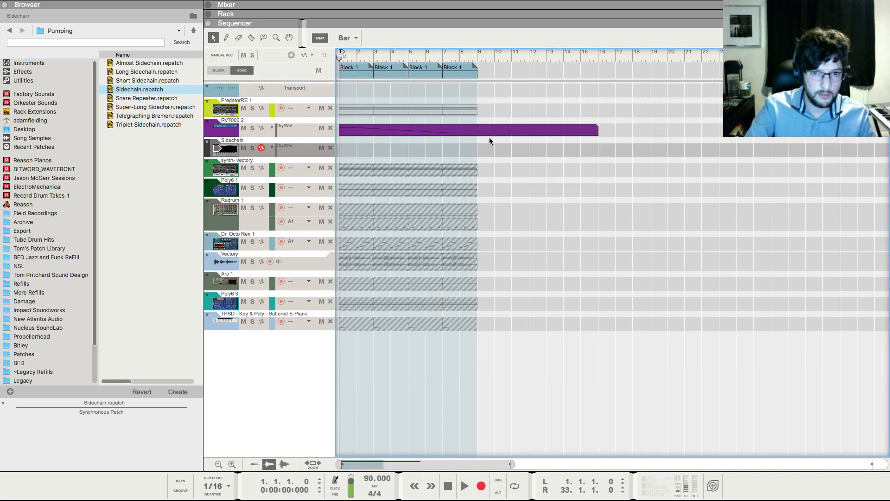
mouse_move(503, 148)
left_mouse_down()
mouse_move(344, 151)
mouse_move(350, 191)
left_mouse_up()
double_click(386, 153)
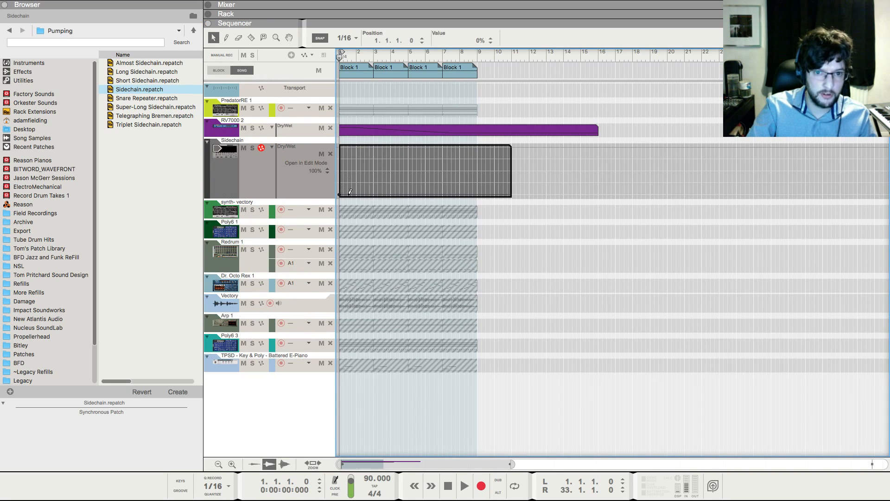
key("Escape")
Play the song from the start and check the Sidechain ramp, the rack and the mixer channels during playback
key("space")
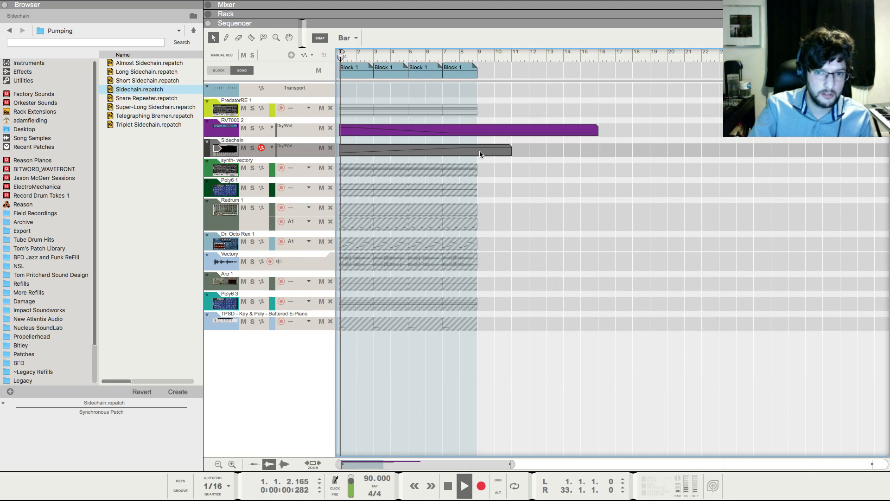
left_click(479, 151)
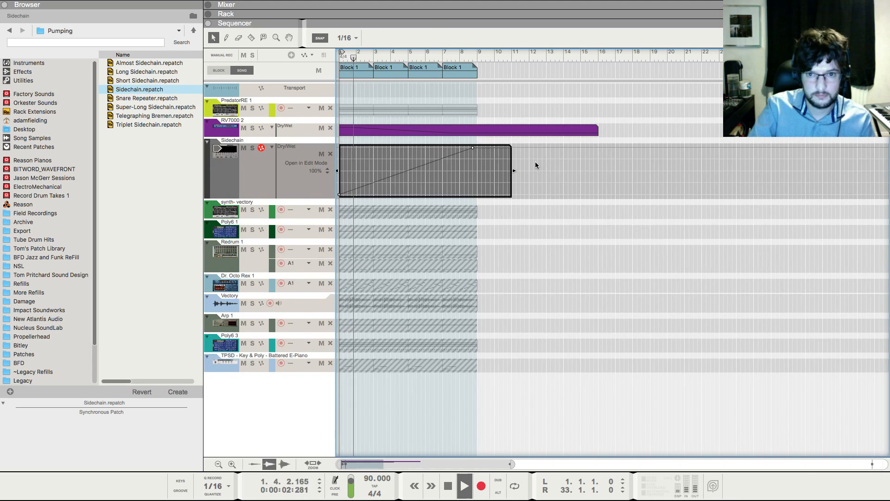
key("F6")
key("F5")
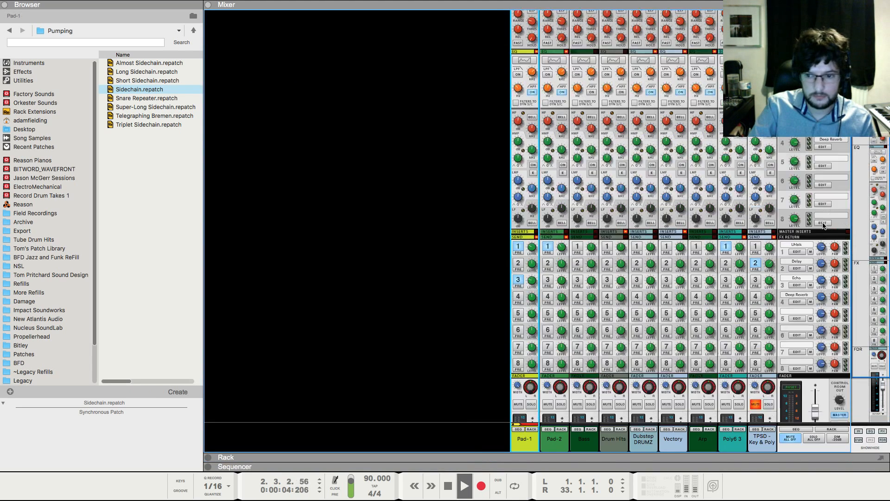
key("F7")
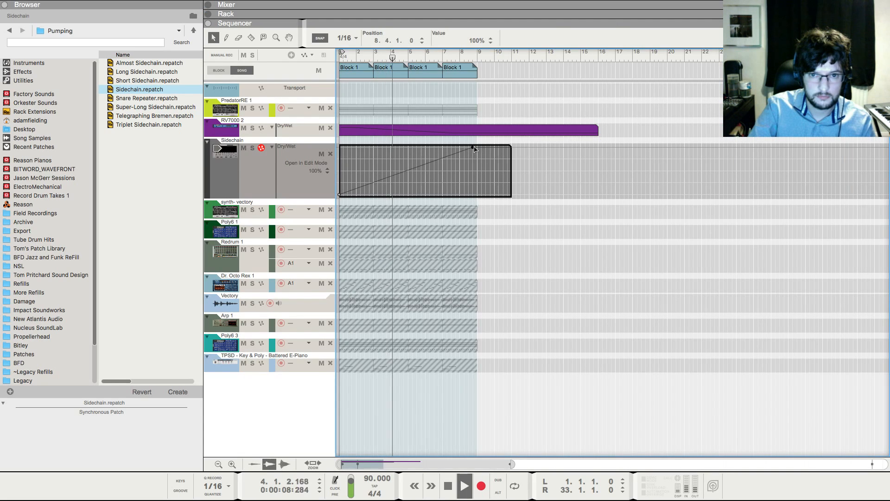
Place the playhead at bar 5 and unmute the Dr. Octo Rex 1 part in the third and fourth Block 1 sections with the Mute tool
left_click(504, 224)
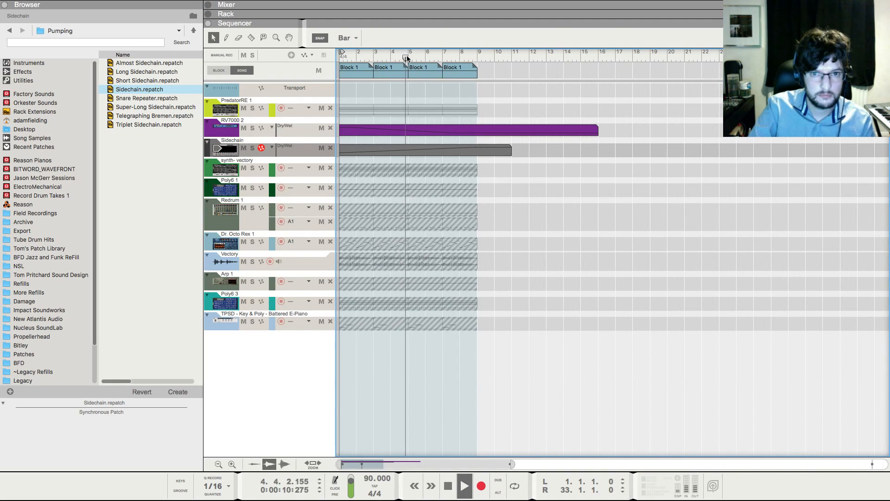
key("space")
key("w")
key("e")
key("r")
key("t")
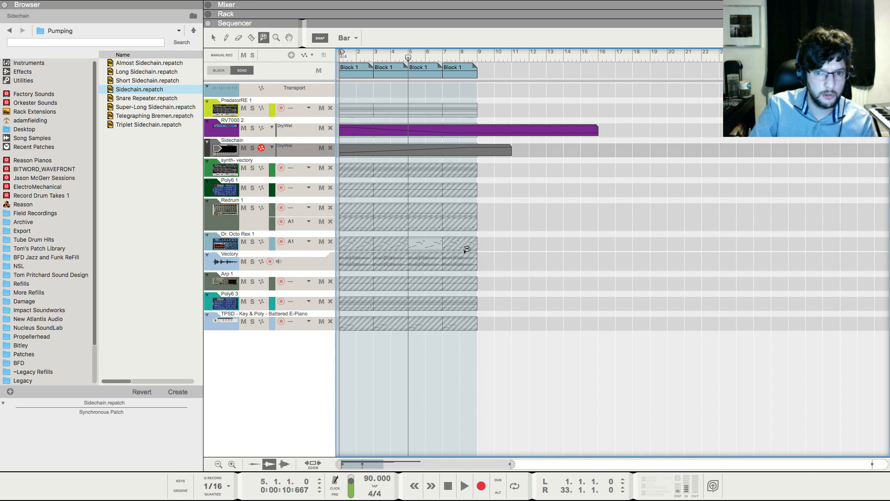
Play from bar 5 and create an automation lane for the HPF Frequency of the Dubstep DRUMZ mixer channel
key("space")
key("F5")
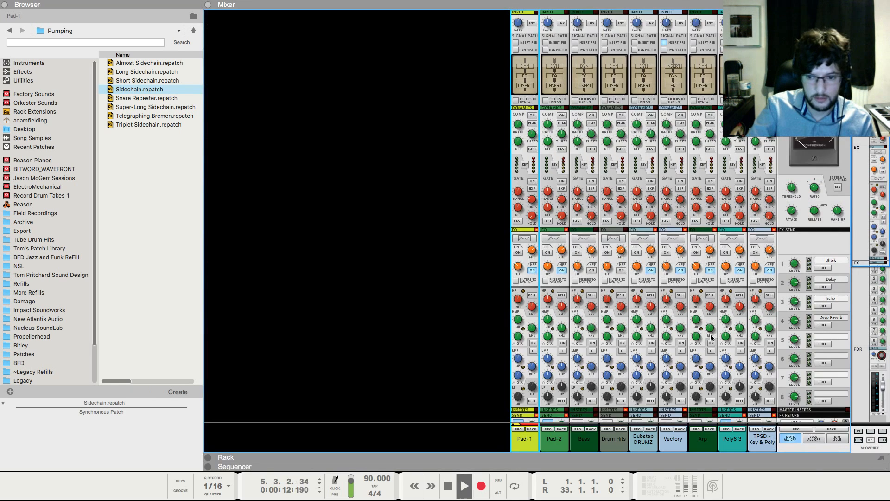
scroll(712, 337, "down", 8)
scroll(649, 150, "up", 6)
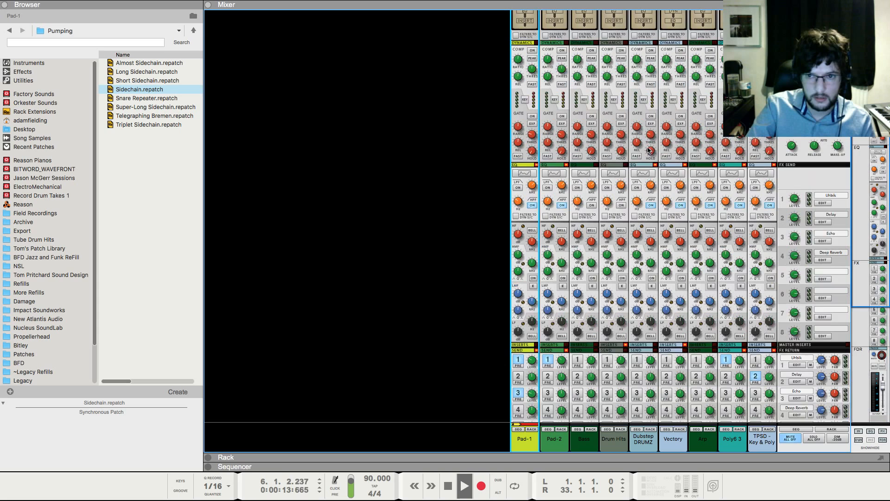
right_click(641, 200)
left_click(658, 204)
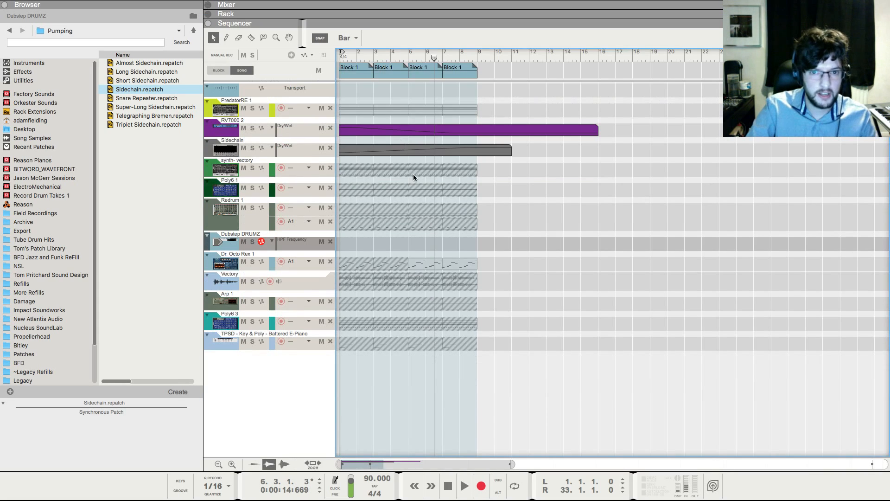
Draw an HPF Frequency clip from bar 4 to bar 15 with a downward ramp starting before bar 5 and ending at 9.1.1 with value 275
left_click_drag(401, 244, 574, 257)
double_click(497, 247)
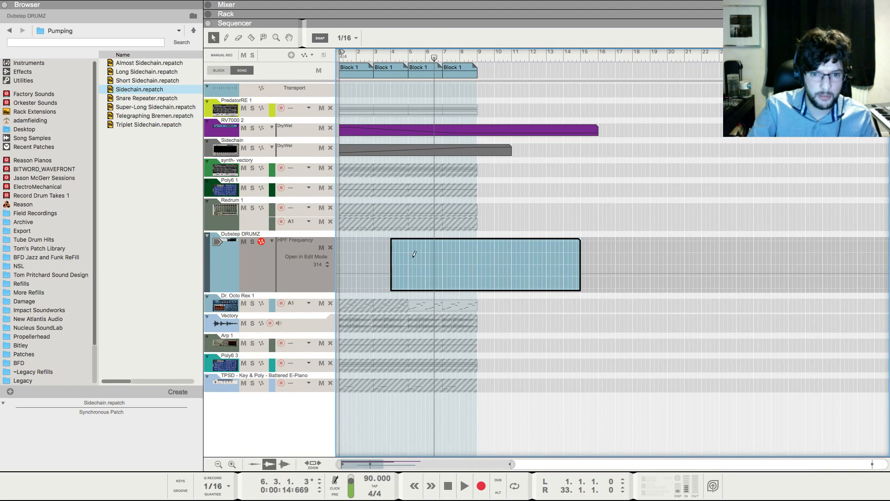
left_click(401, 260)
left_click(478, 275)
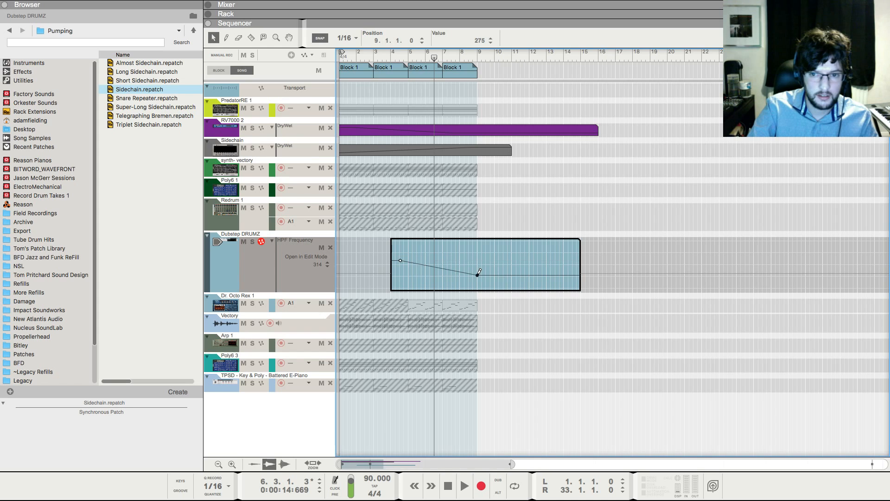
Play from bar 5 to hear the drum filter sweep, and view the Synchronous effect in the rack
left_click_drag(403, 57, 408, 56)
key("space")
left_click(686, 161)
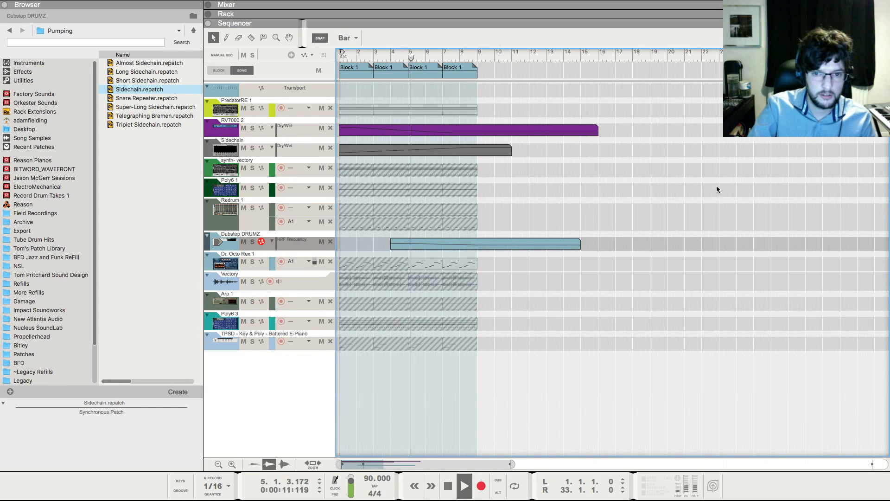
key("F6")
scroll(613, 272, "down", 5)
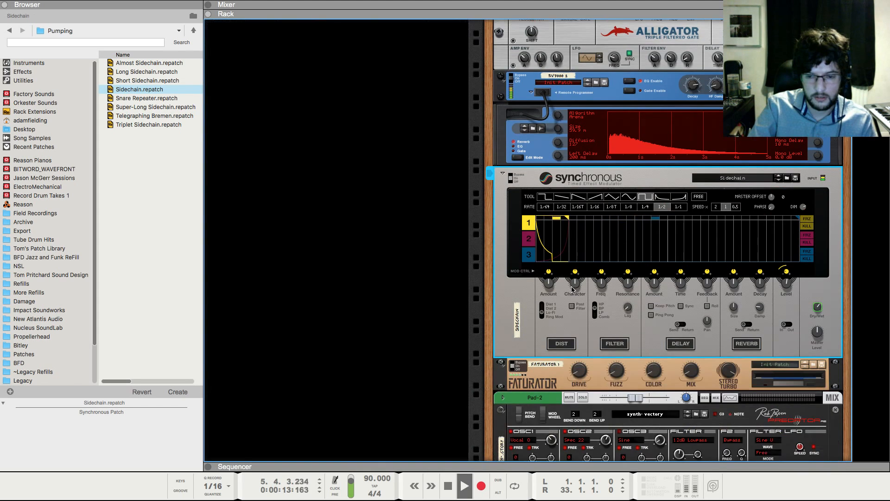
Try the FX1 send on the Dubstep DRUMZ channel during playback, switch it off again and stop
key("F5")
scroll(657, 284, "down", 2)
left_click(636, 312)
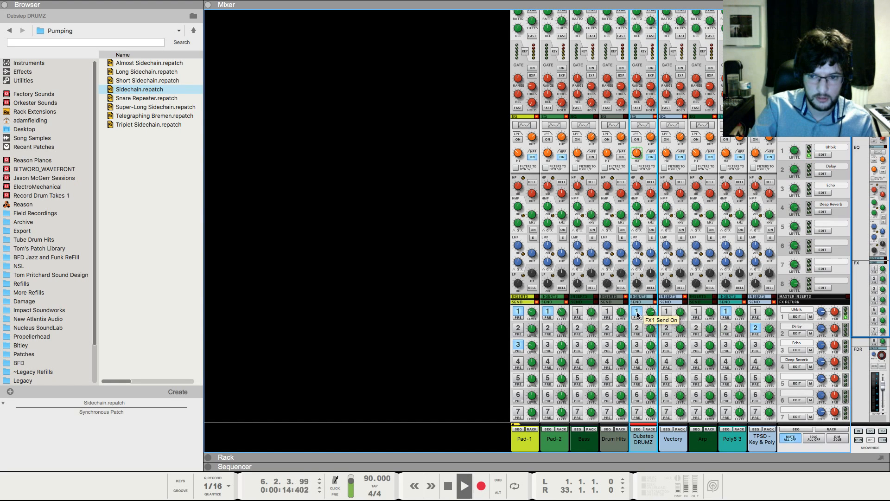
key("space")
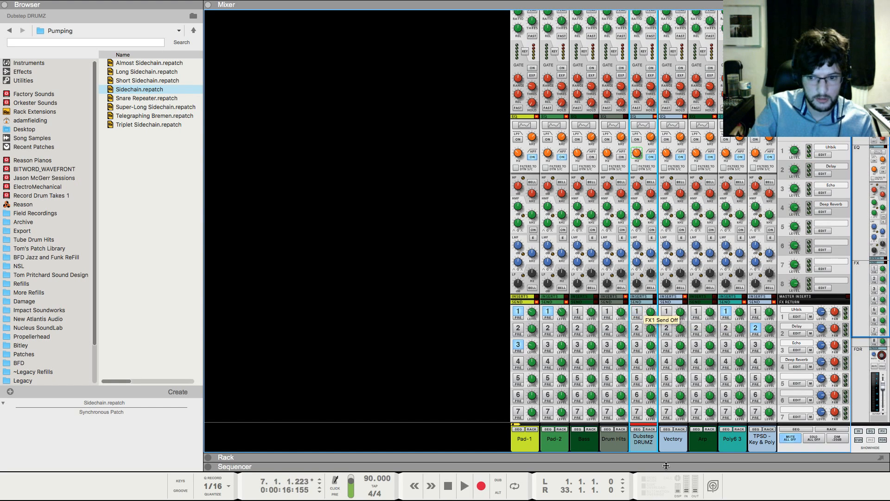
Add an RV7000 reverb after Dr. Octo Rex 1 in the Dubstep DRUMZ chain of the rack
left_click(650, 429)
scroll(559, 300, "up", 1)
right_click(510, 188)
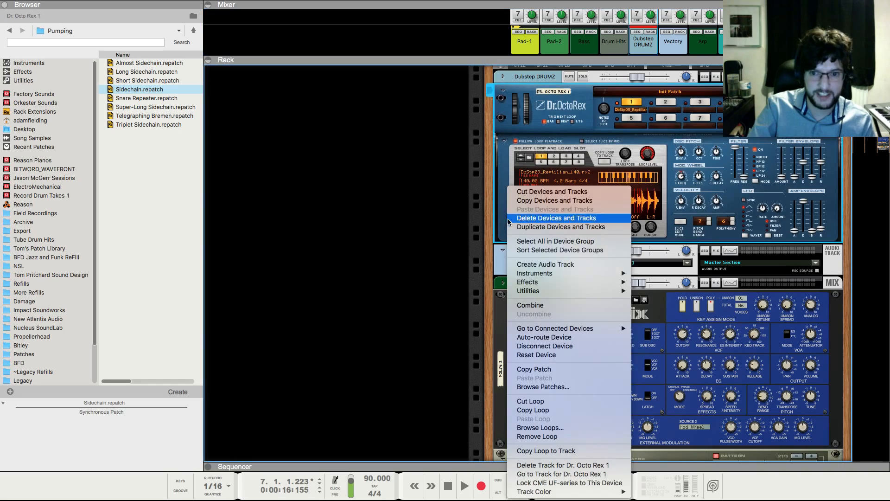
mouse_move(528, 282)
left_click(681, 311)
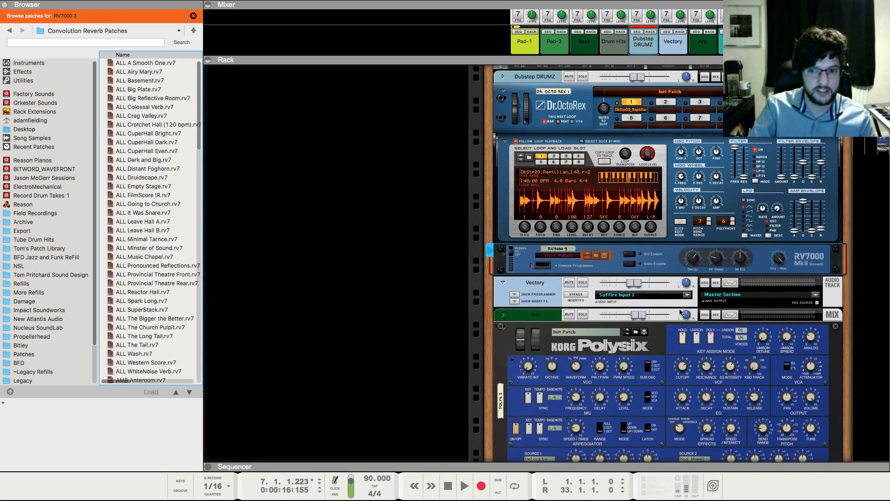
Leave patch browsing for the new reverb and fold the remote programmer of the RV7000 in the Pad-1 chain
scroll(471, 278, "up", 10)
scroll(471, 278, "up", 5)
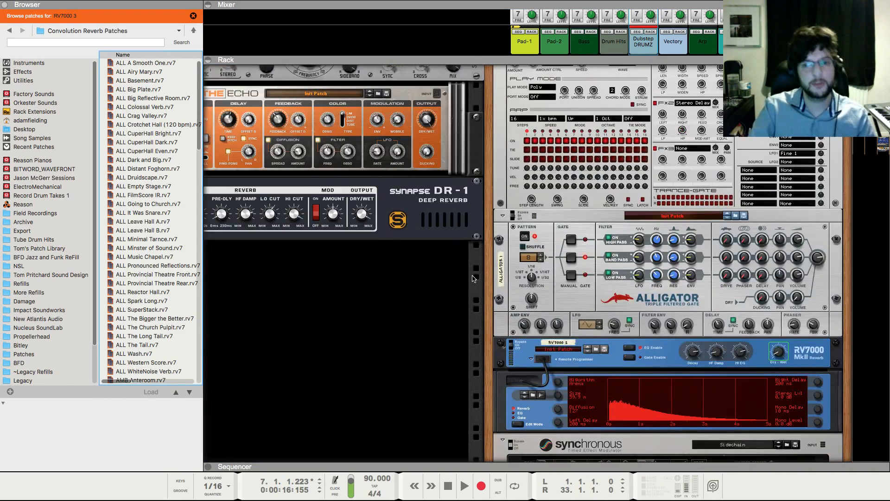
scroll(466, 268, "left", 5)
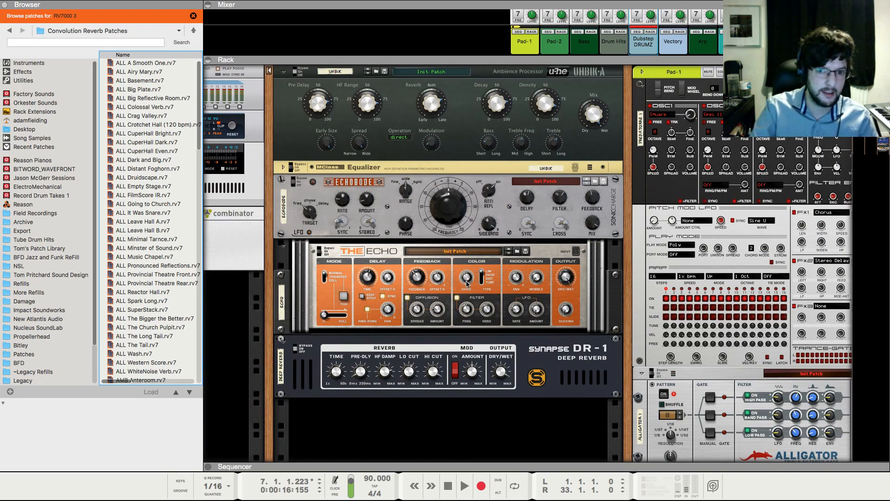
scroll(466, 284, "right", 5)
scroll(471, 287, "down", 5)
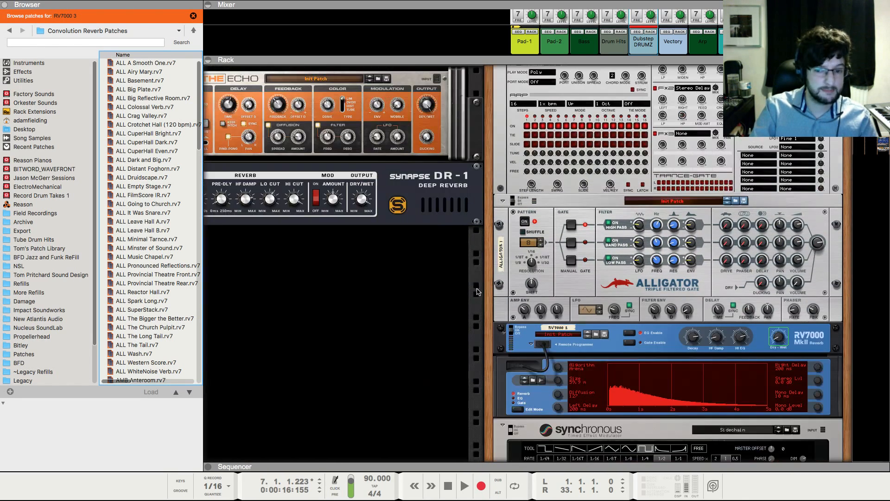
left_click(407, 322)
left_click(531, 343)
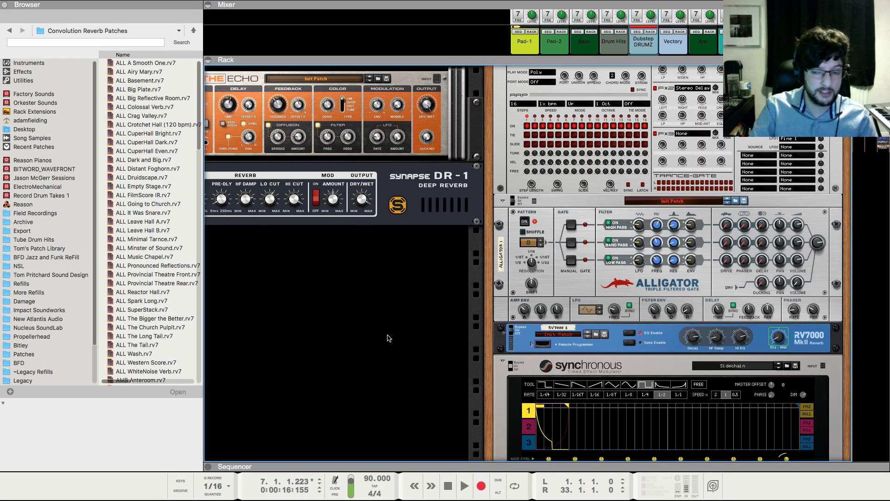
Look through the rack from the Pad-1 chain down to the new RV7000 below Dr. Octo Rex 1
scroll(389, 337, "down", 3)
scroll(412, 333, "down", 1)
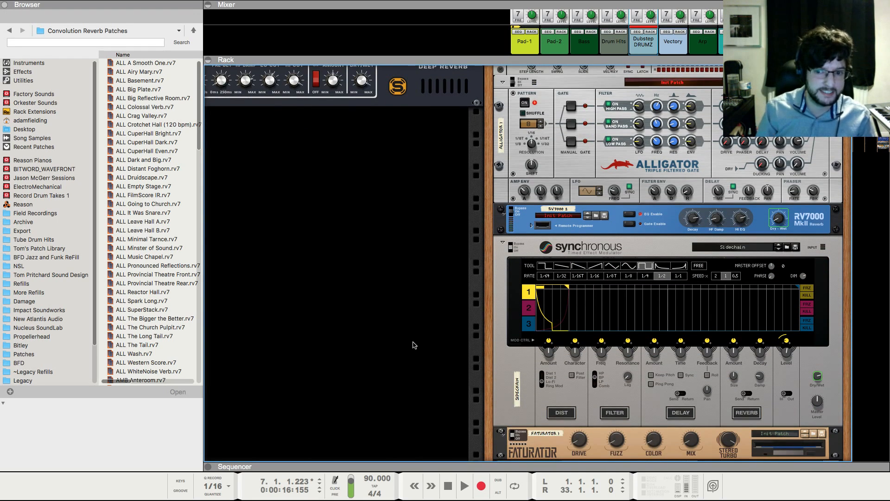
scroll(412, 344, "down", 5)
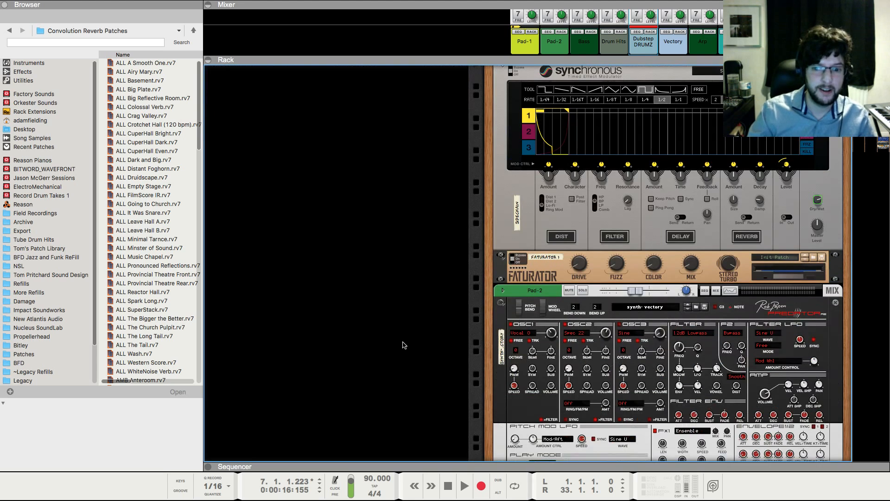
scroll(404, 342, "down", 3)
scroll(400, 342, "down", 5)
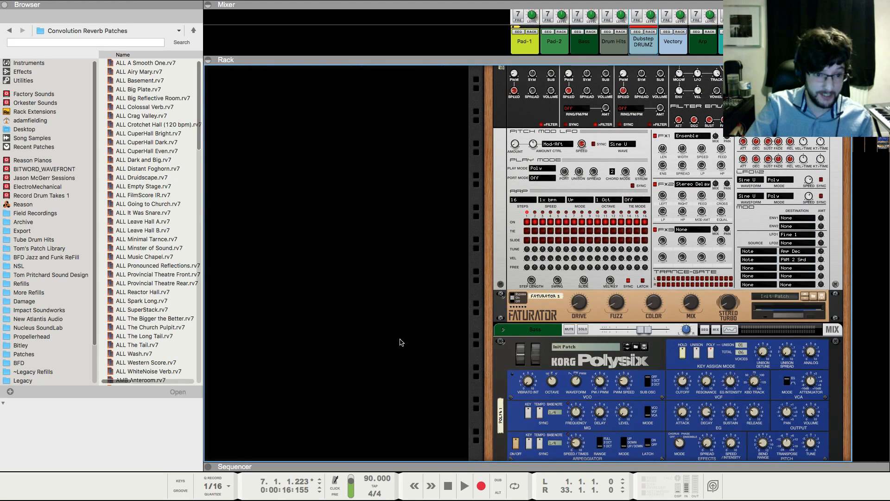
scroll(401, 342, "down", 5)
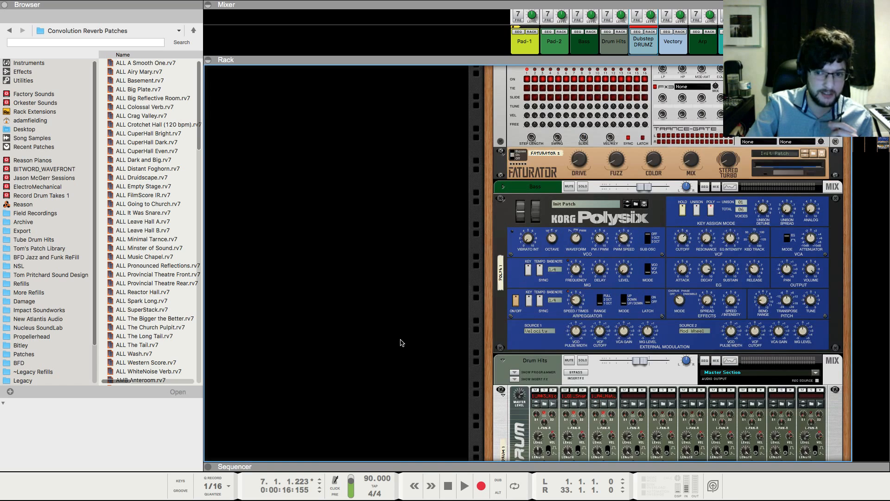
scroll(401, 343, "down", 1)
scroll(401, 342, "down", 20)
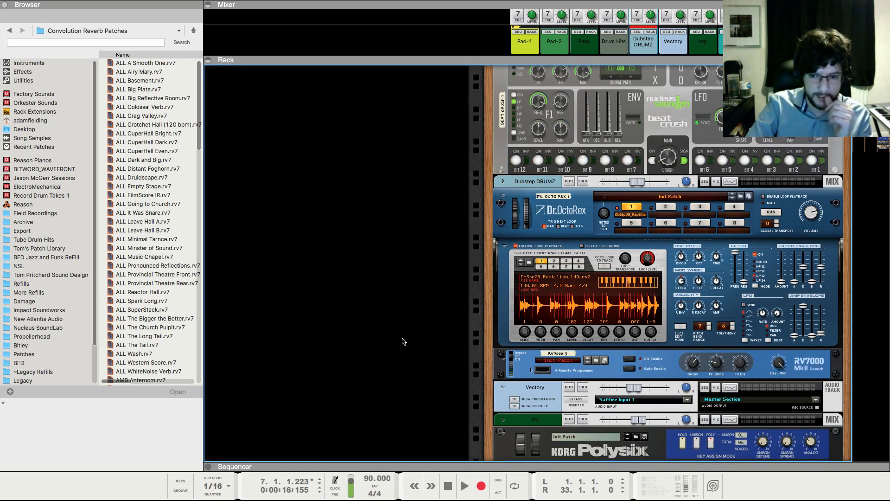
scroll(403, 341, "down", 3)
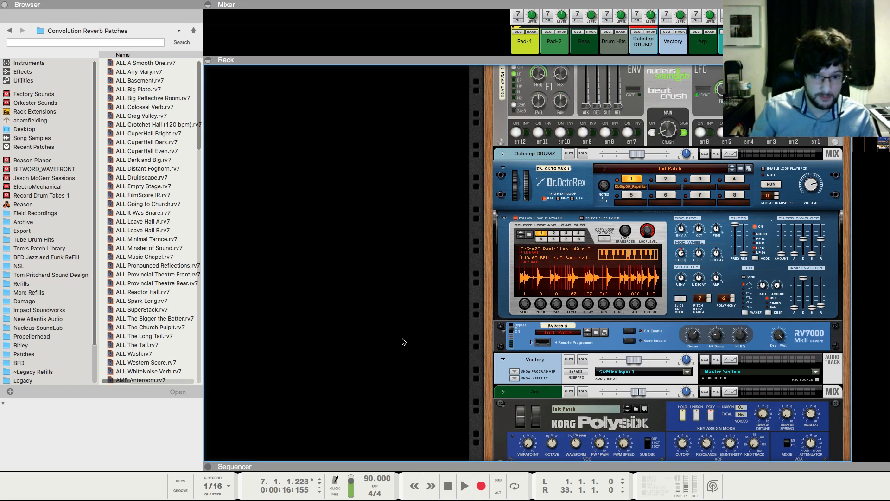
Look through the rest of the rack, from the Arp and Poly6 3 chains down to the Synapse DR-1 reverb in the E-Piano chain
scroll(403, 342, "down", 20)
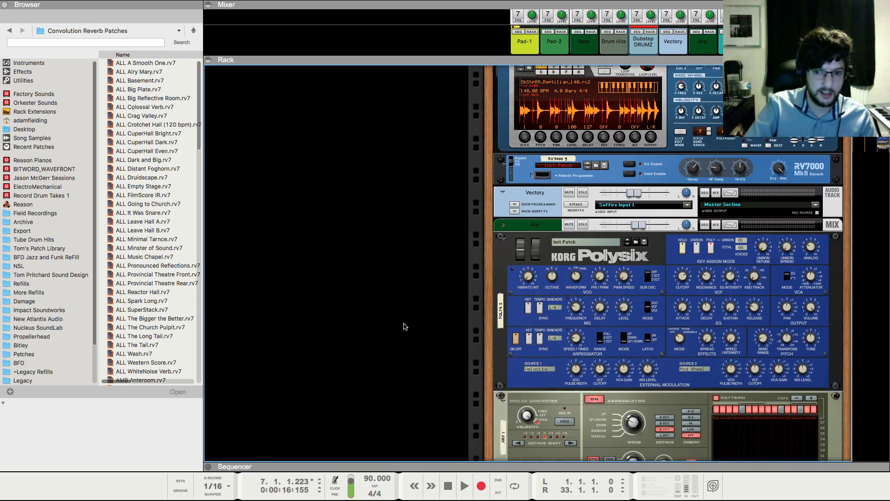
scroll(404, 328, "down", 1)
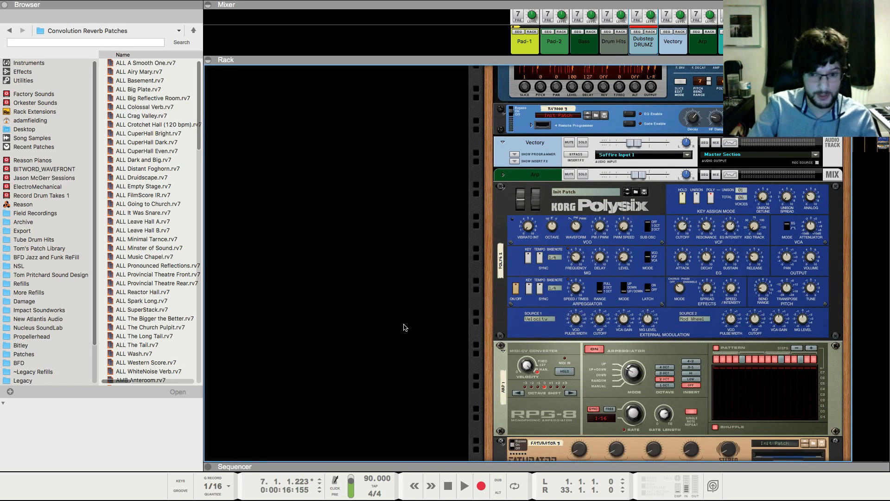
scroll(403, 327, "down", 15)
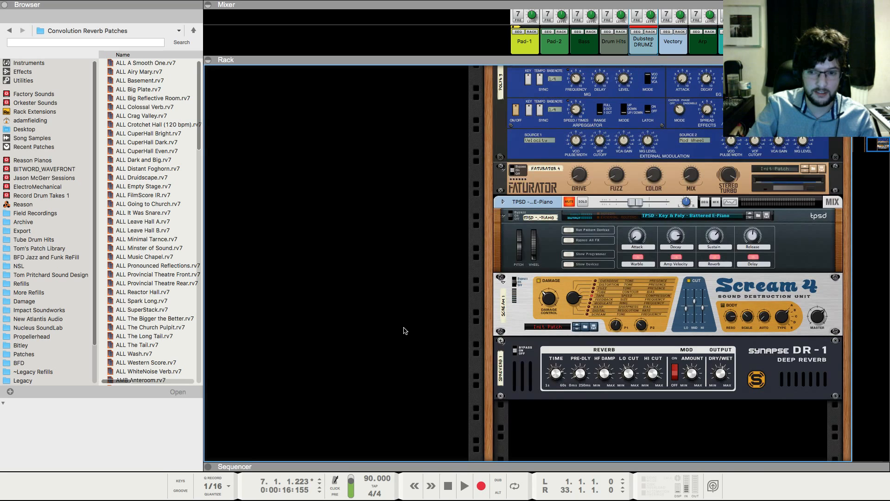
scroll(405, 329, "down", 1)
scroll(408, 331, "up", 20)
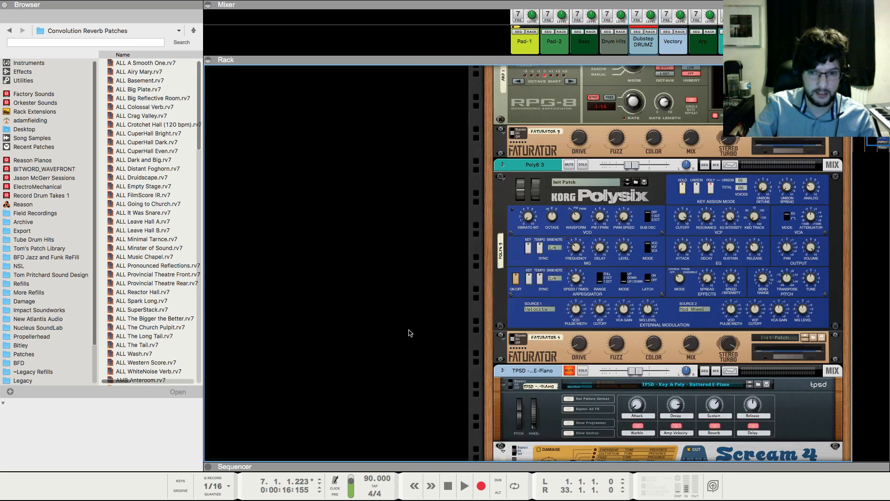
scroll(409, 333, "down", 20)
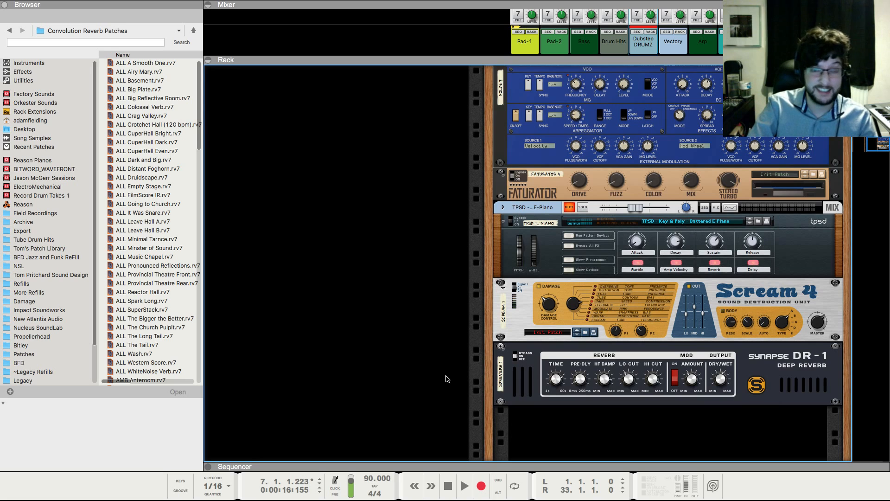
scroll(447, 378, "up", 20)
Return the song position to the start and show the Dubstep DRUMZ chain with its RV7000 in the rack
key("F7")
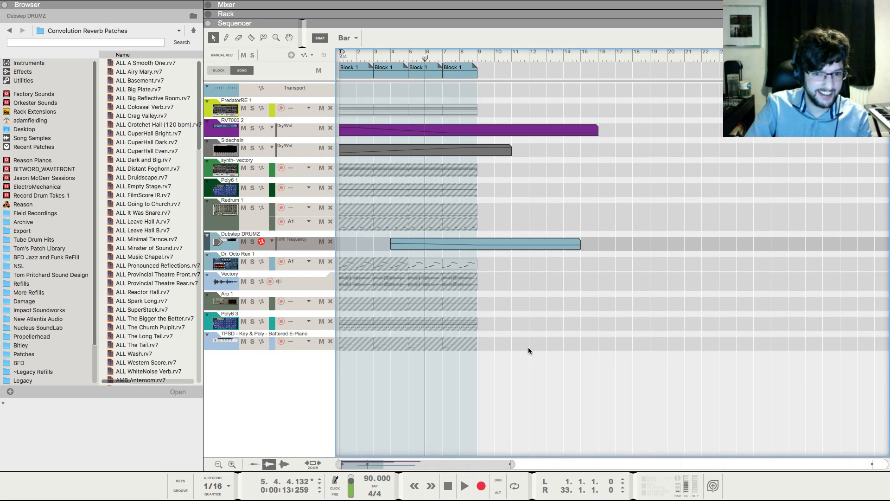
key("KP_0")
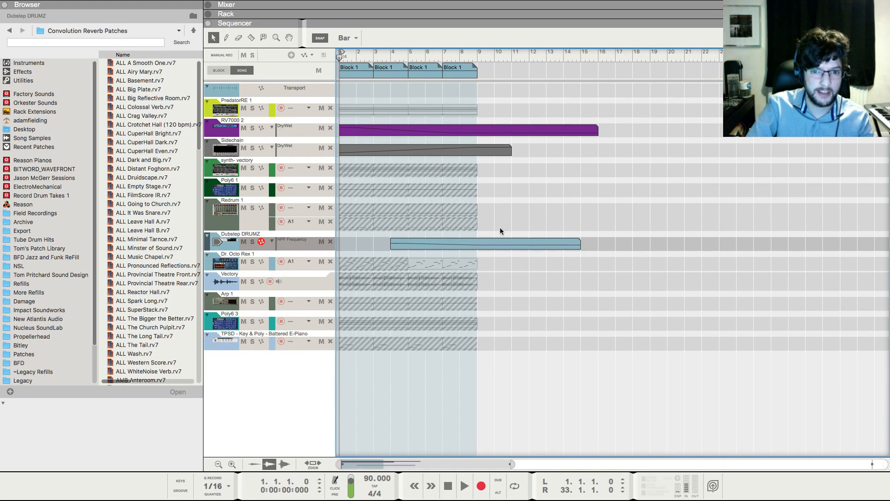
key("F6")
key("F5")
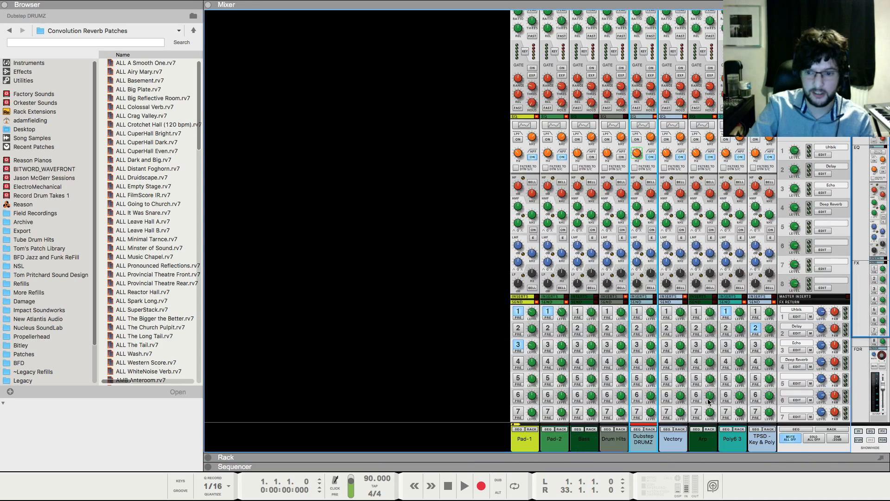
left_click(655, 430)
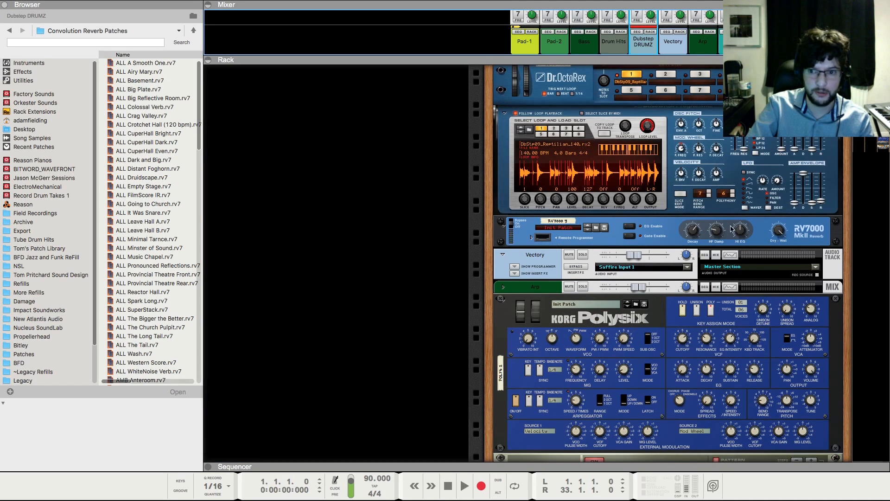
Automate the RV7000 3 Dry/Wet amount with a clip from bar 3 to bar 11, adding a point of value 54 at 4.4.3
right_click(779, 232)
left_click(769, 235)
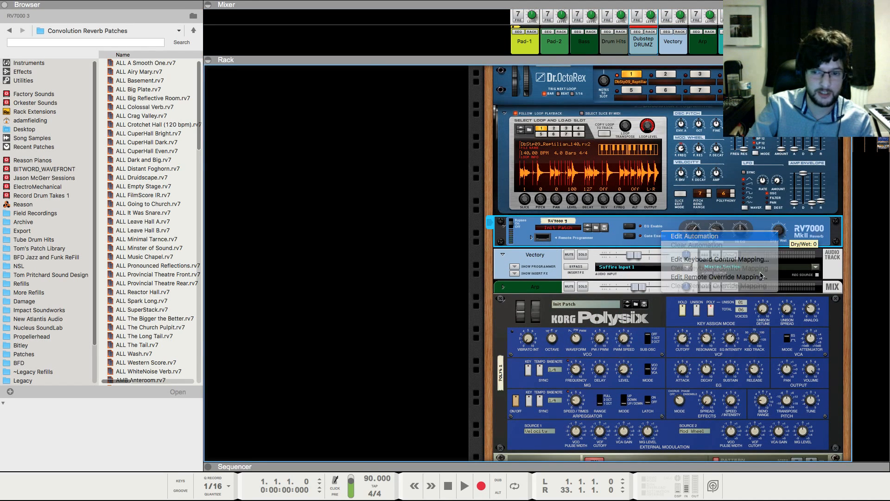
left_click_drag(387, 284, 509, 284)
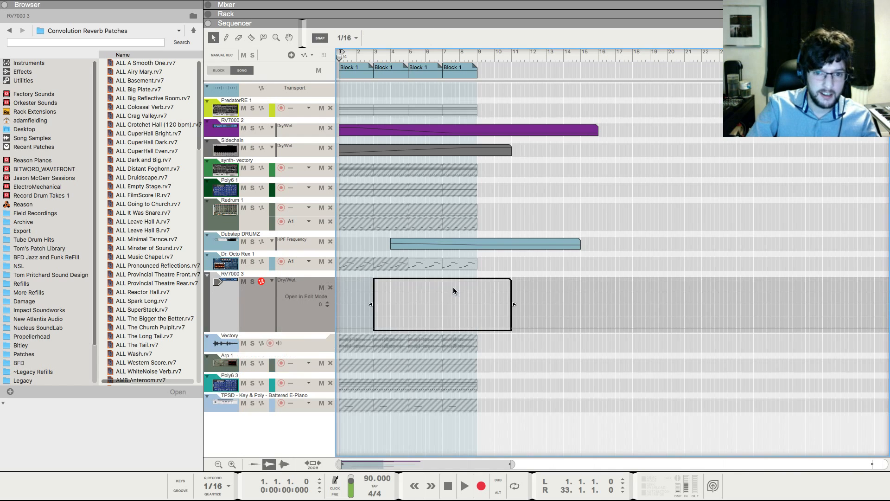
left_click(406, 308)
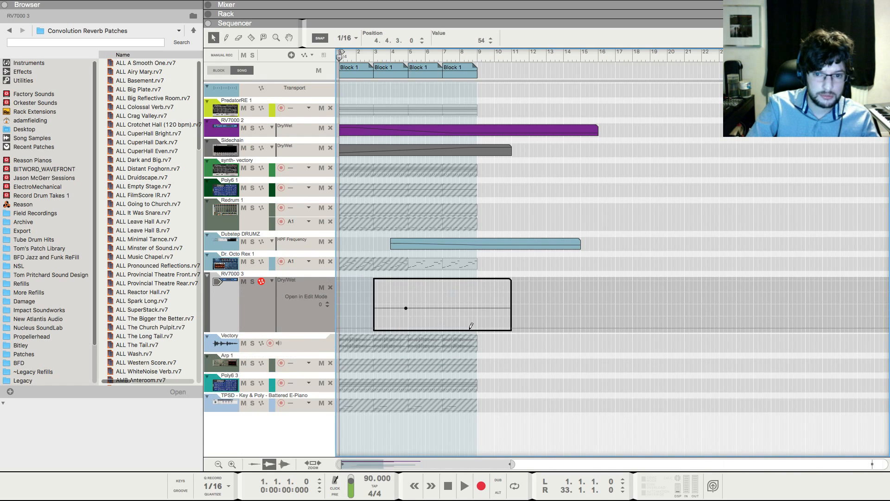
Play the song from bar 5 and check the mixer, rack and sequencer while the new reverb automation runs
left_click(408, 64)
key("space")
key("F5")
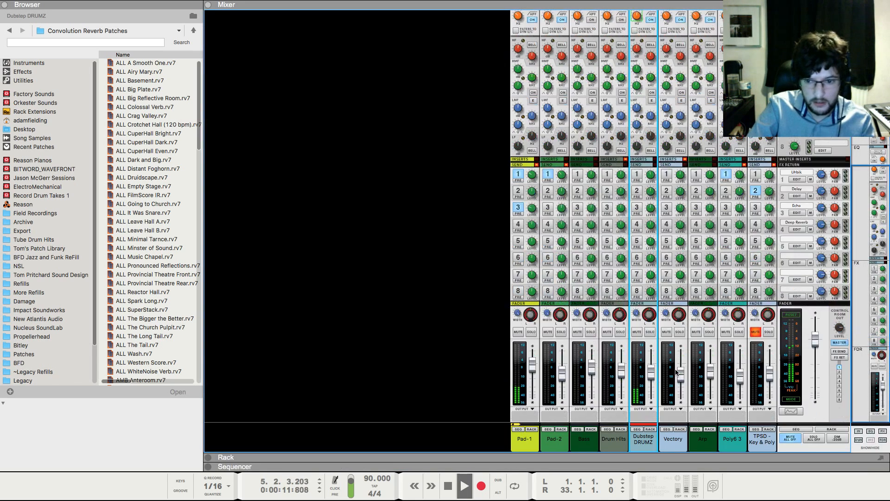
key("F6")
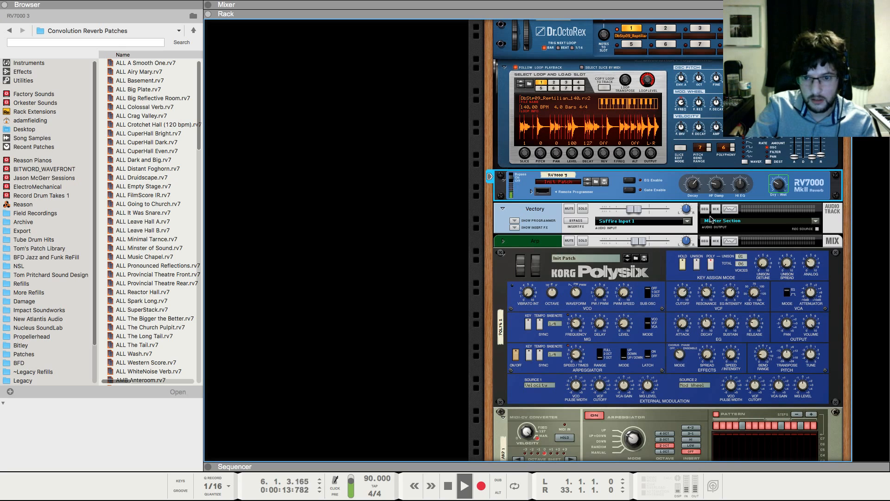
scroll(724, 209, "up", 1)
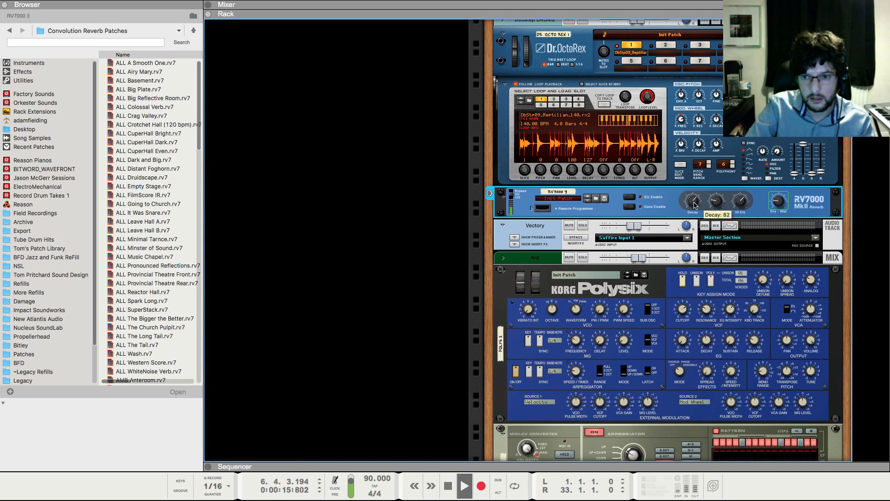
key("F7")
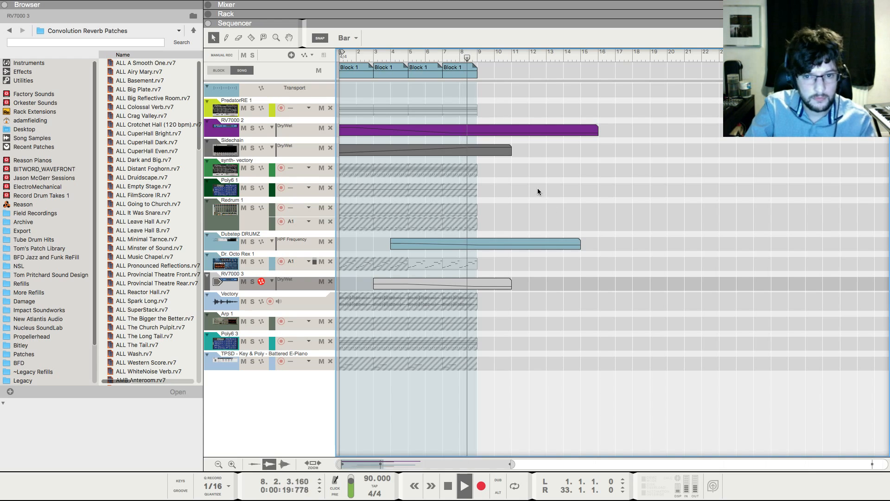
double_click(474, 286)
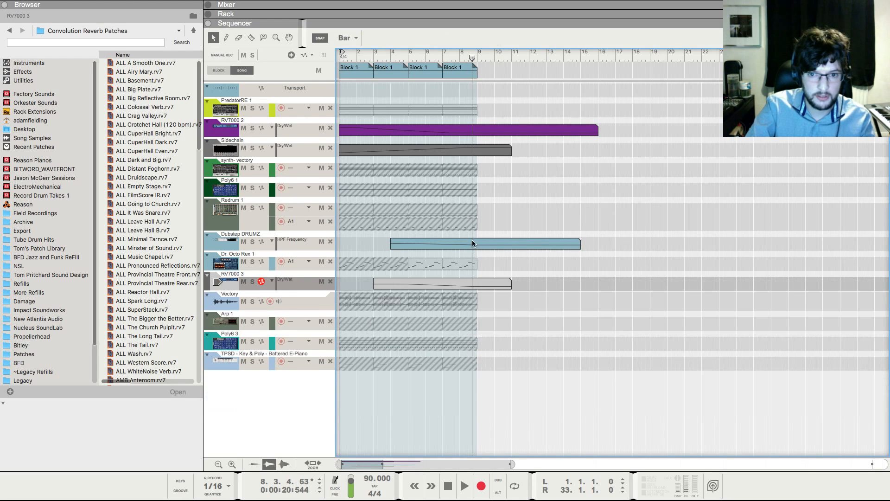
Move the end point of the Dubstep DRUMZ HPF Frequency automation to position 8.4.2 with value 275
double_click(473, 243)
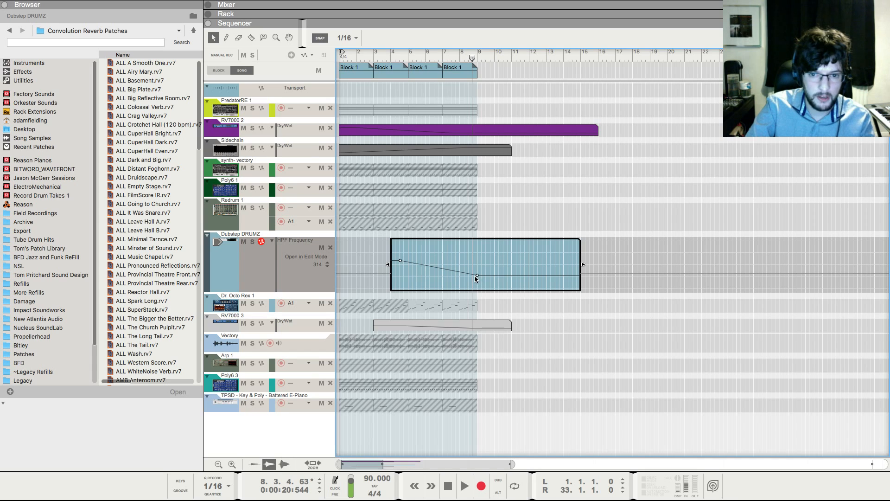
left_click(474, 275)
scroll(478, 288, "up", 5)
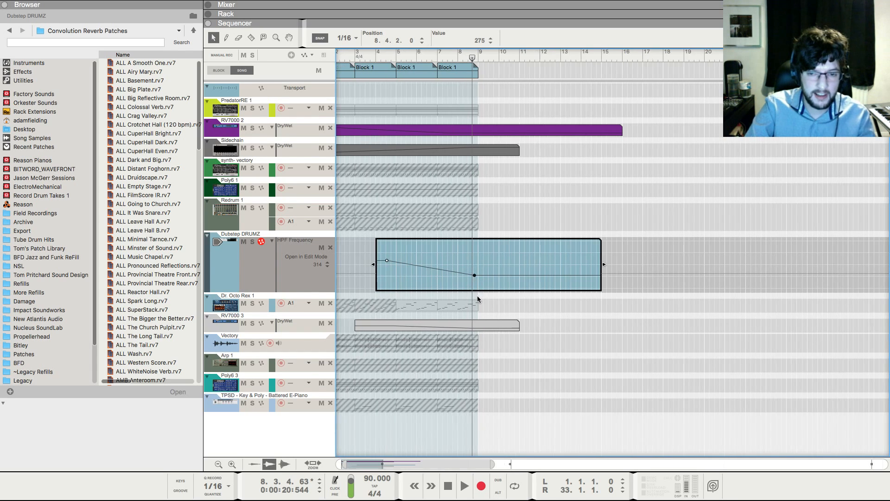
Using 1/16 snap, draw an empty clip of two sixteenths at 8.4.3 on the Dr. Octo Rex 1 track, and return the snap to Bar
scroll(481, 299, "up", 5)
left_click(483, 304, "super")
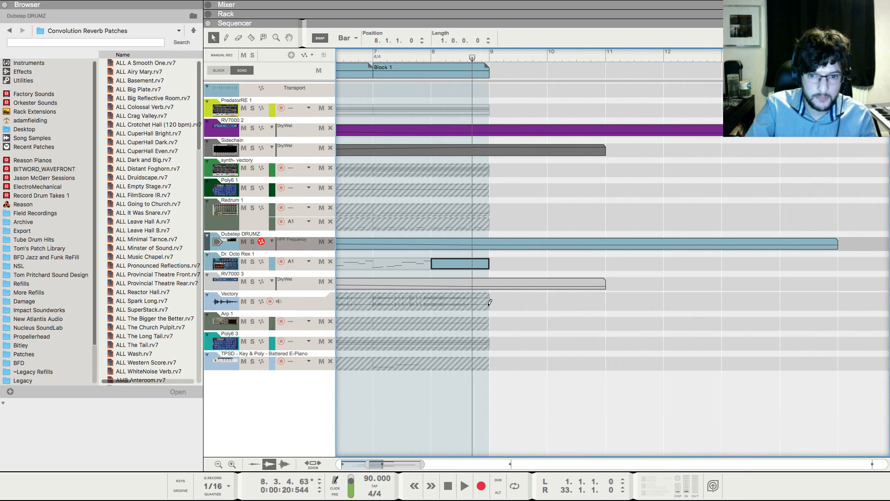
key("super+z")
left_click(347, 39)
left_click(348, 81)
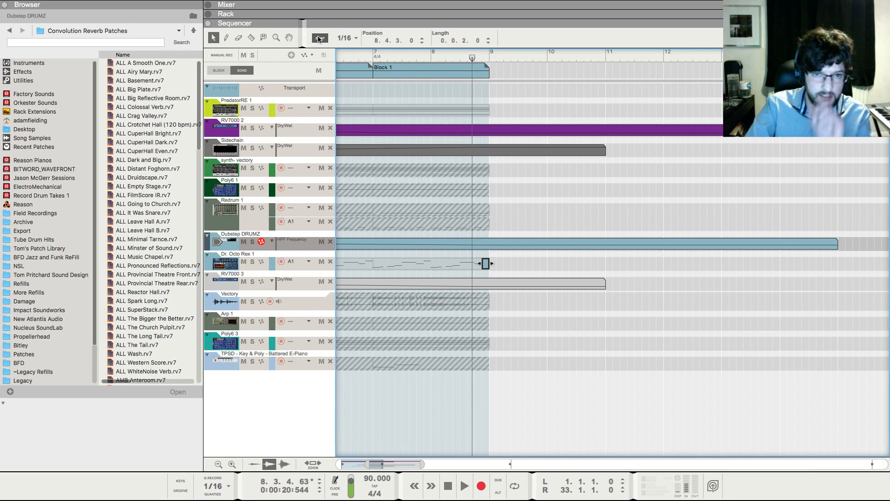
left_click(347, 39)
left_click(347, 37)
left_click(684, 369)
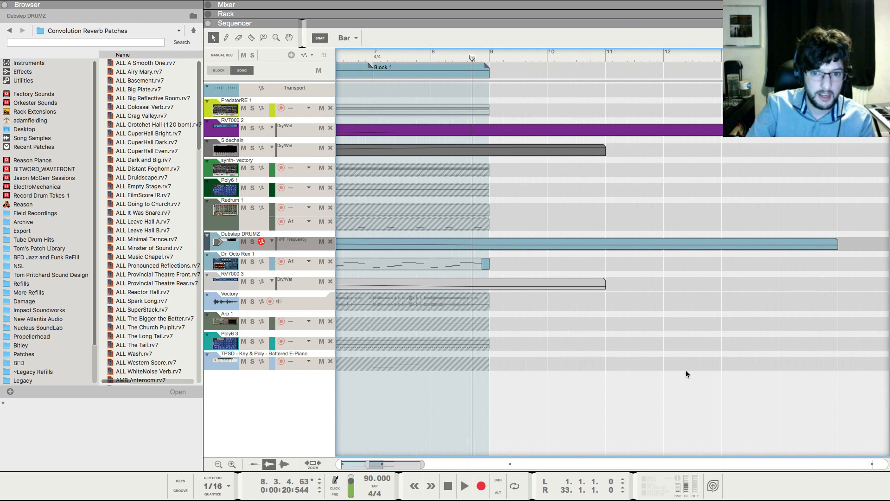
Create automation for the FX4 send on/off switch on the Dubstep DRUMZ mixer channel
key("F5")
left_click(637, 224)
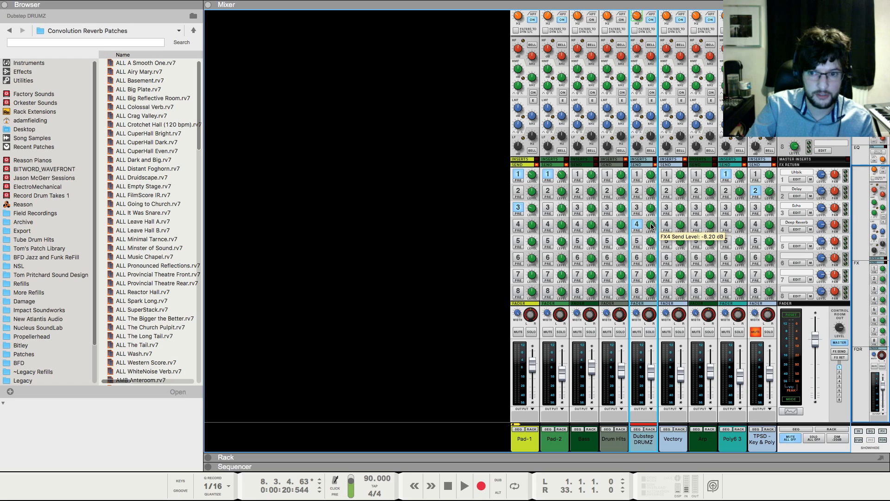
right_click(638, 225)
left_click(659, 230)
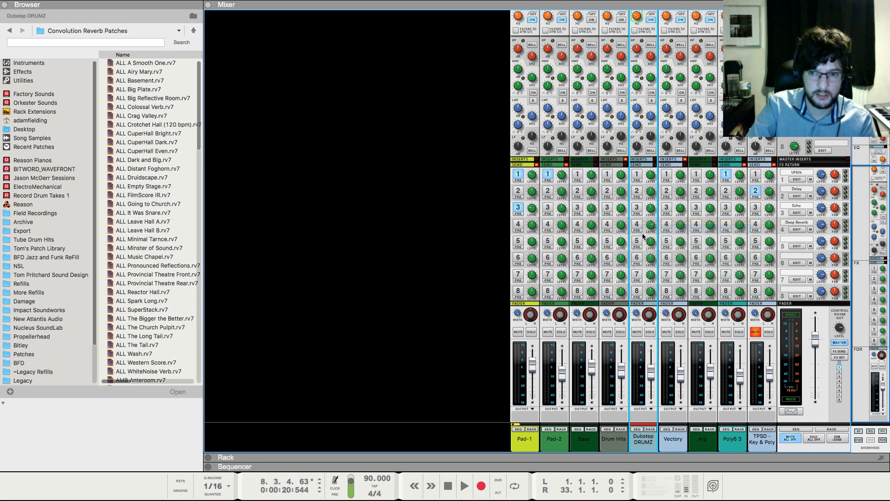
Draw a bar 8 clip on the FX4 send on/off lane, trim its start to 8.4.3 with 1/16 snap, and add an on point
left_click(486, 257, "alt")
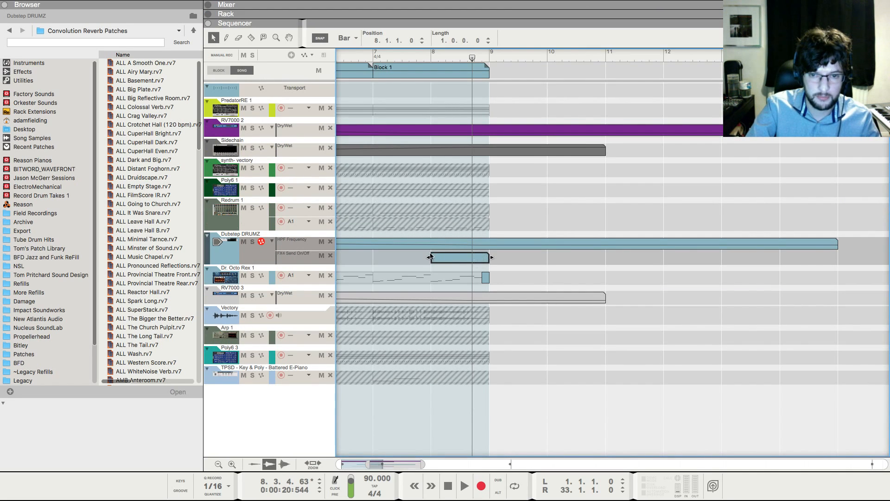
left_click(345, 36)
left_click(349, 83)
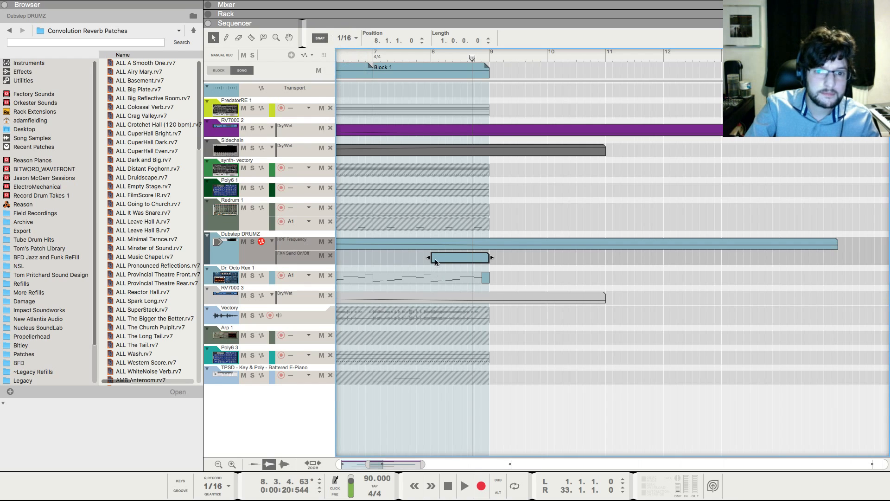
left_click_drag(429, 257, 476, 259)
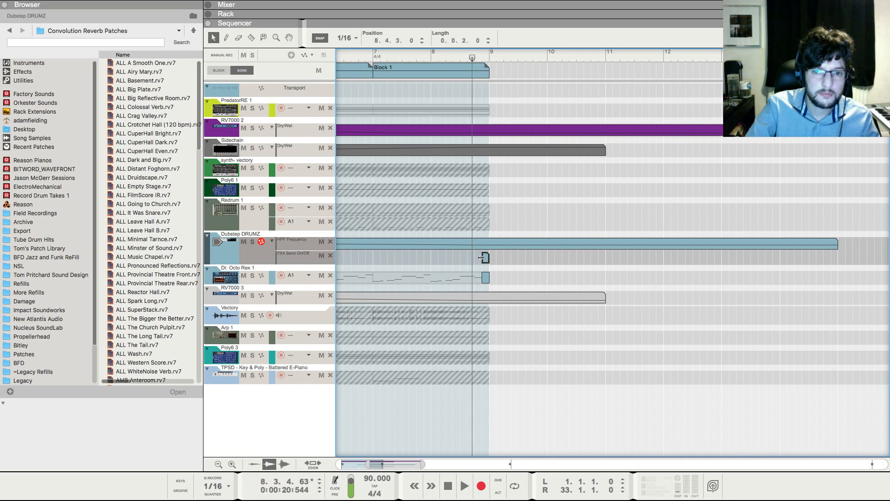
double_click(483, 258)
left_click(485, 254, "super")
left_click(579, 199)
Extend the FX4 send on/off clip's start back to 8.4.1 and audition the end of bar 8
key("space")
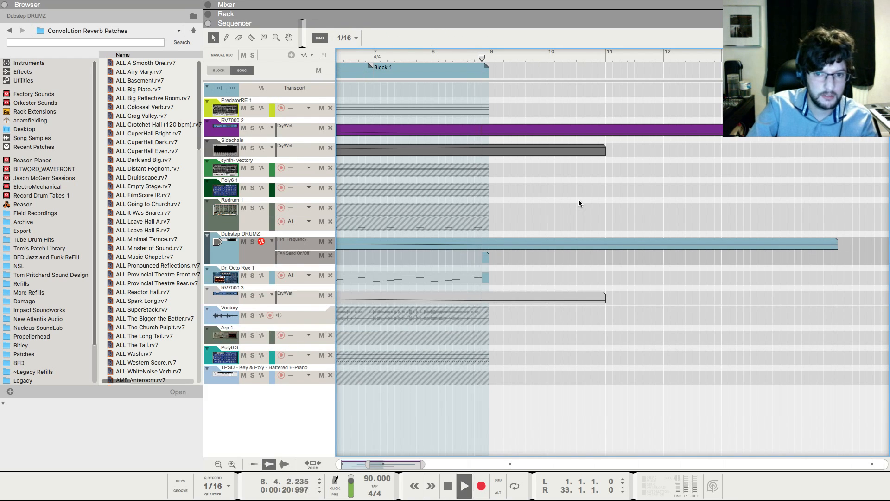
key("space")
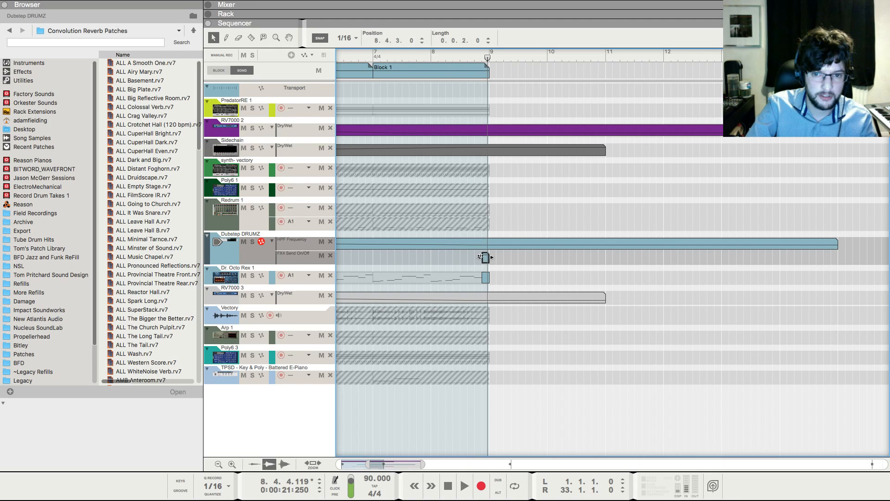
key("space")
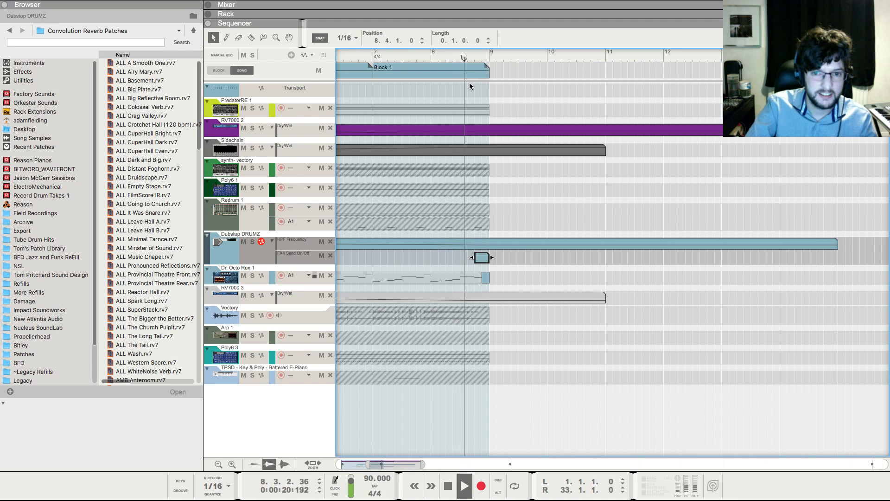
key("space")
Play the song from the start and lengthen the Sidechain Dry/Wet automation clip to 13.3.3
key("shift+Return")
key("shift+Return")
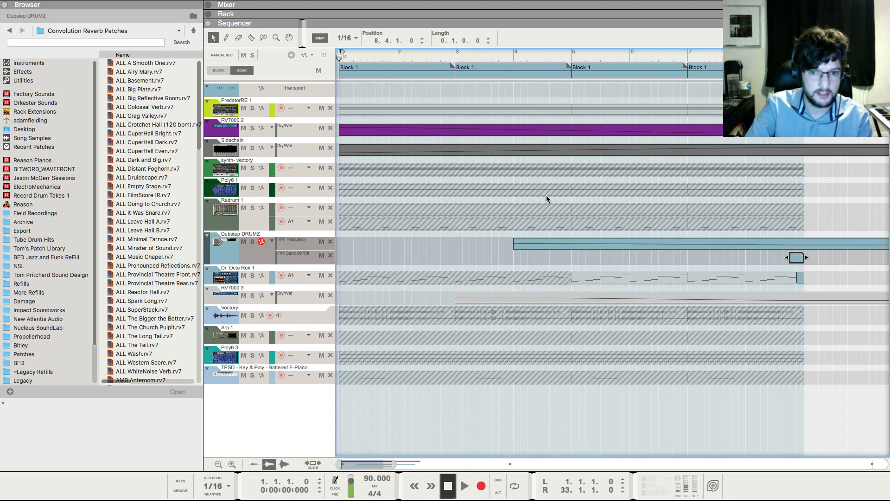
key("space")
scroll(545, 212, "down", 10)
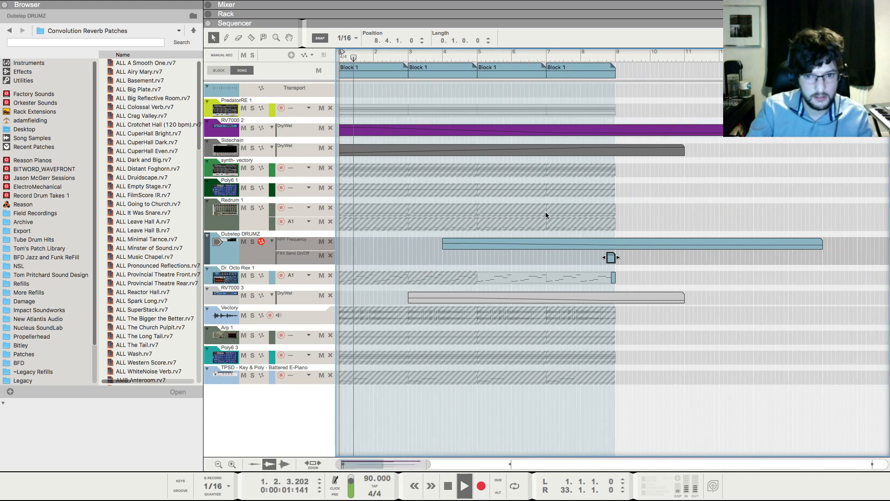
scroll(545, 211, "down", 4)
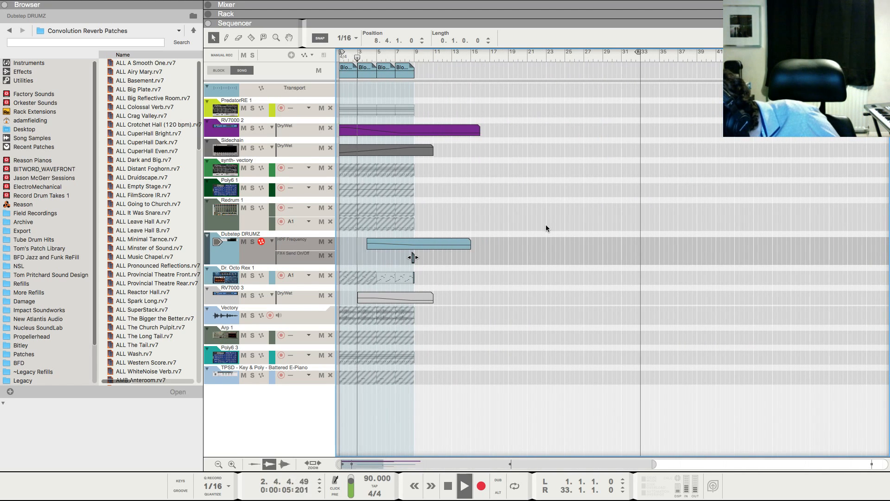
left_click(420, 151)
left_click_drag(436, 150, 474, 150)
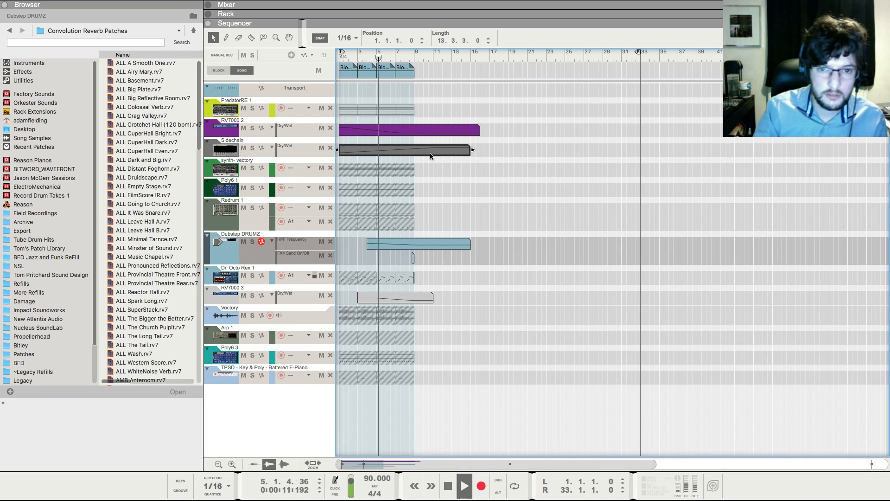
left_click(501, 217)
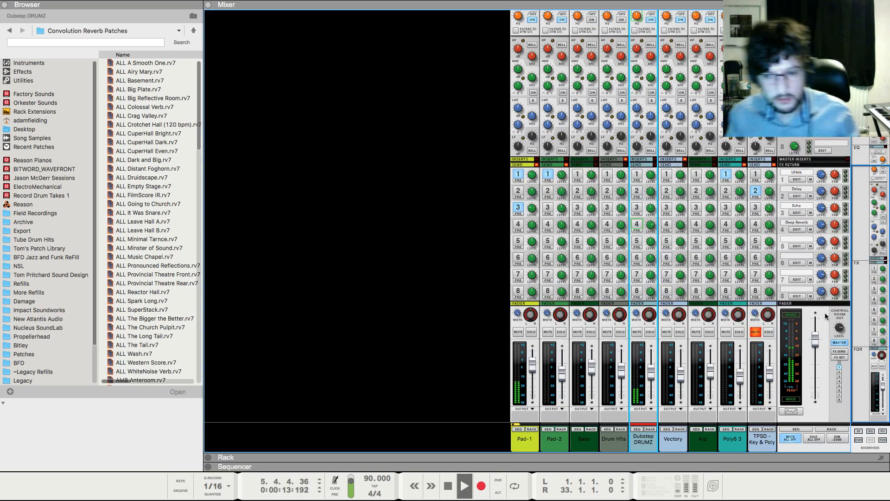
key("F5")
key("F7")
key("F6")
key("F7")
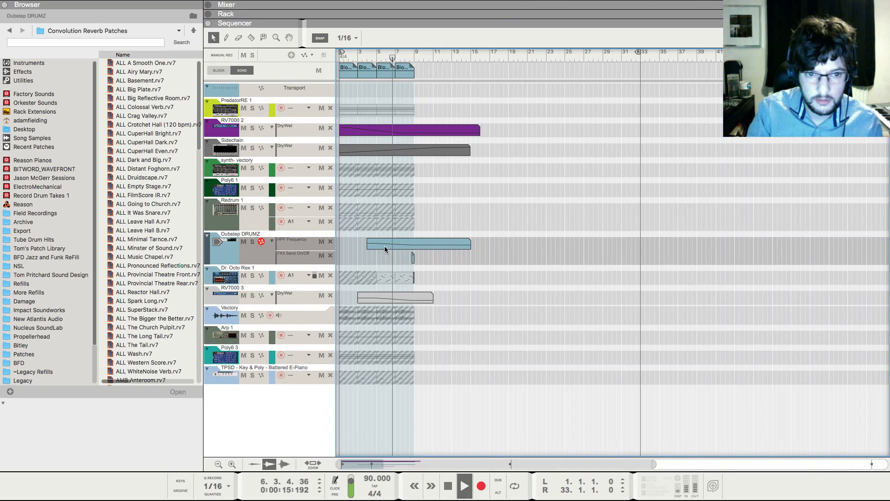
Raise the first point of the Dubstep DRUMZ HPF Frequency automation to 716 and shift its end point to about bar 9
double_click(384, 246)
left_click(373, 262)
left_click_drag(373, 262, 373, 254)
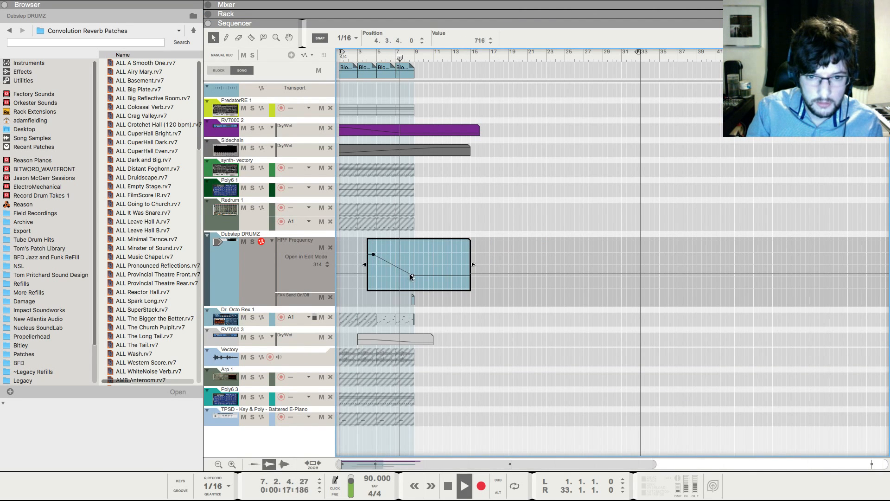
left_click_drag(412, 275, 415, 275)
double_click(503, 205)
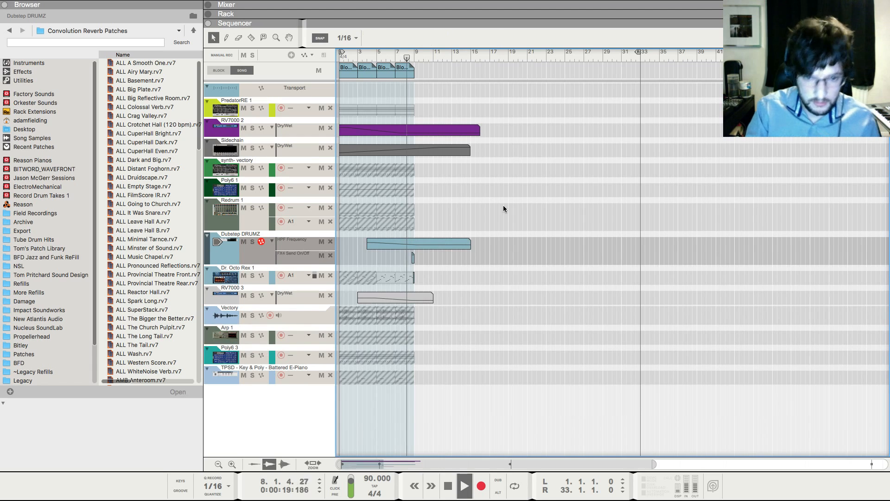
Stop playback after the end of bar 8 and place the playhead at 8.3.4
key("h")
key("h")
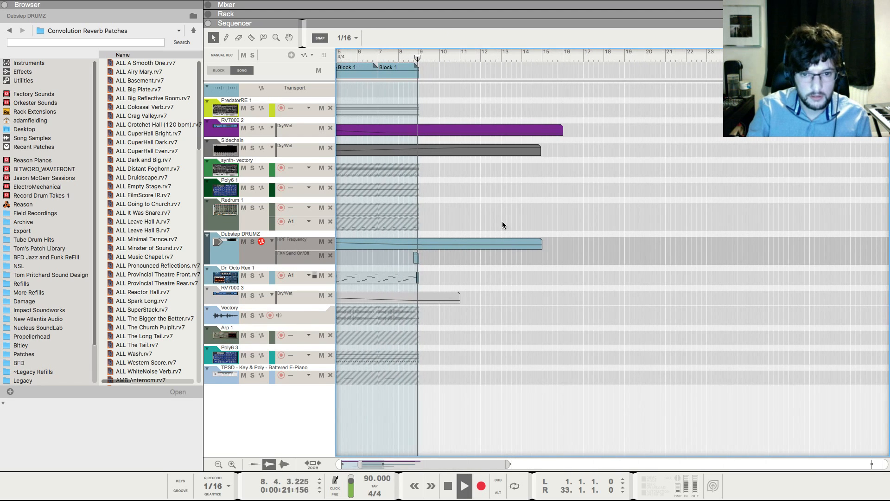
key("space")
left_click(412, 57)
key("h")
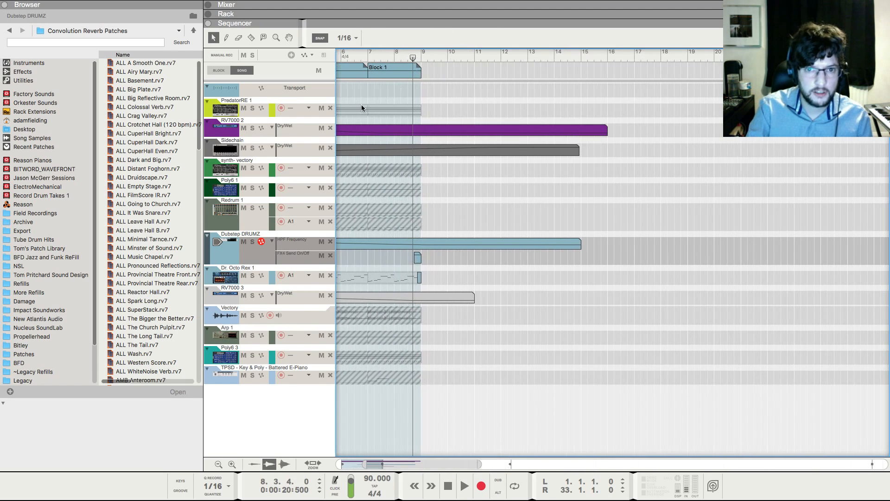
Create mute on/off automation for the Pad-1 channel with a short clip from 8.4.3 to bar 9
key("F5")
right_click(527, 344)
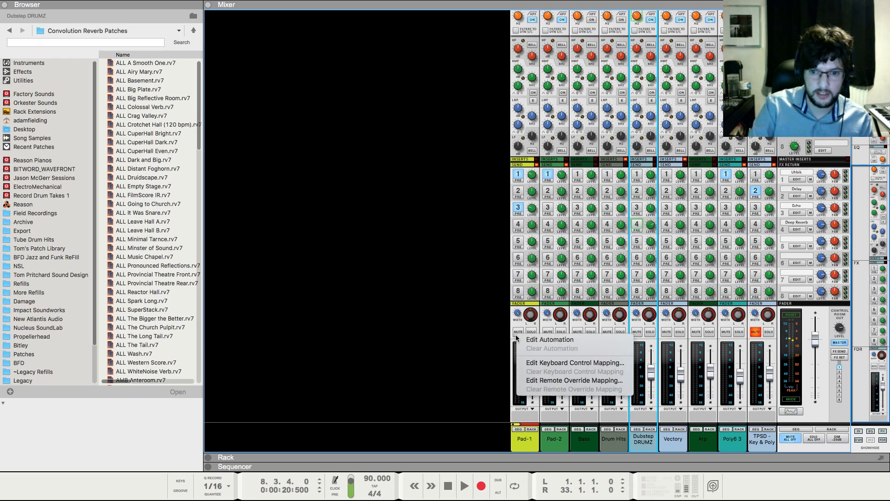
left_click(527, 341)
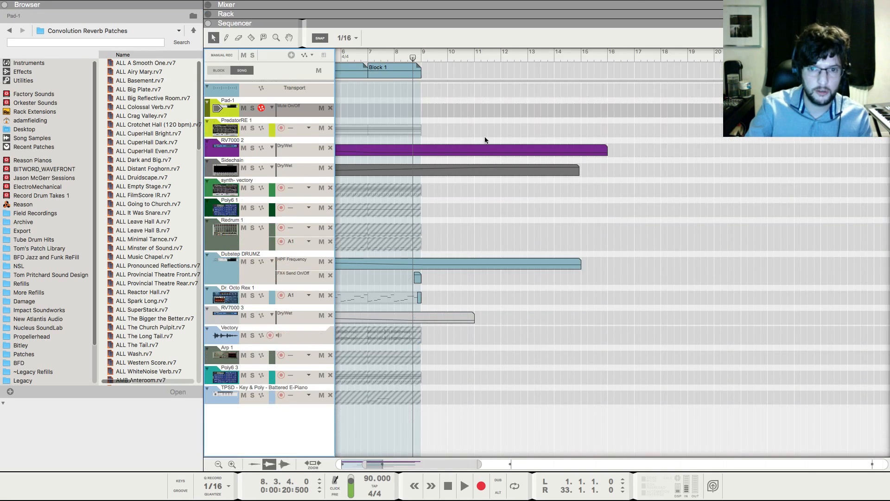
left_click(430, 110)
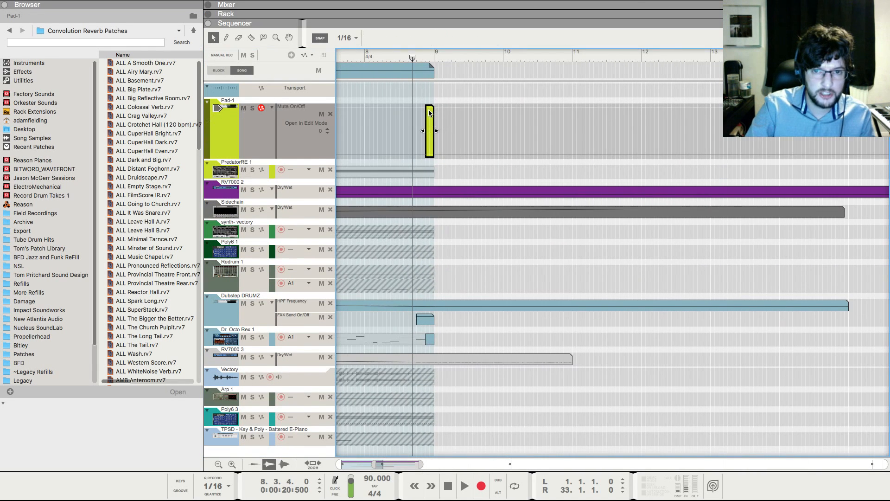
left_click(483, 107)
Return the playhead to the start of the song
key("shift+Return")
key("g")
key("g")
key("g")
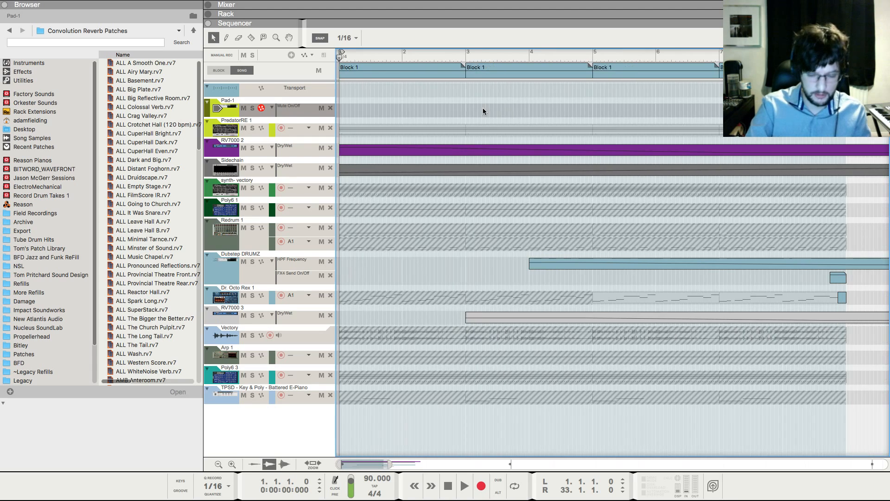
Try to copy the last Block 1 clip so that the new copy starts at bar 9
key("g")
key("g")
key("g")
key("g")
key("g")
key("g")
key("g")
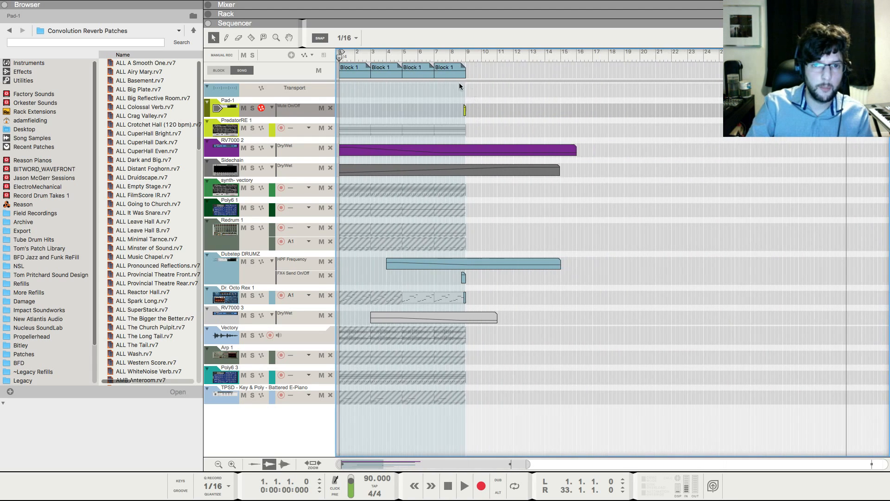
mouse_move(461, 73)
left_mouse_down()
mouse_move(480, 76)
mouse_move(472, 78)
left_mouse_up()
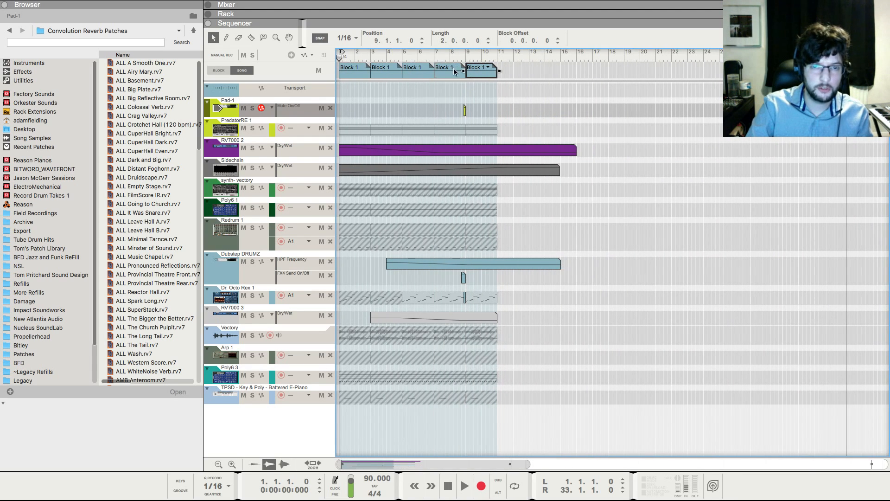
With snapping set to Bar, copy the last Block 1 clip to bar 9 and extend the copy to eight bars
left_click(347, 38)
left_click(348, 35)
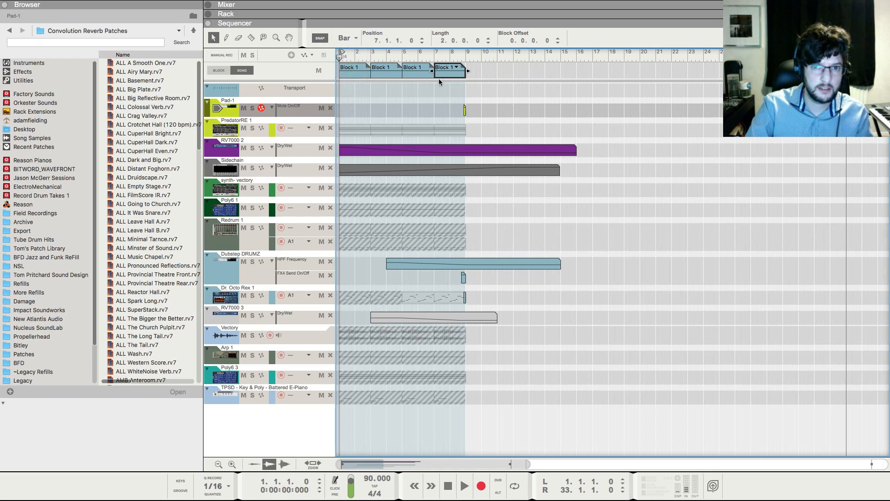
left_click(444, 74, "shift")
left_click(469, 54)
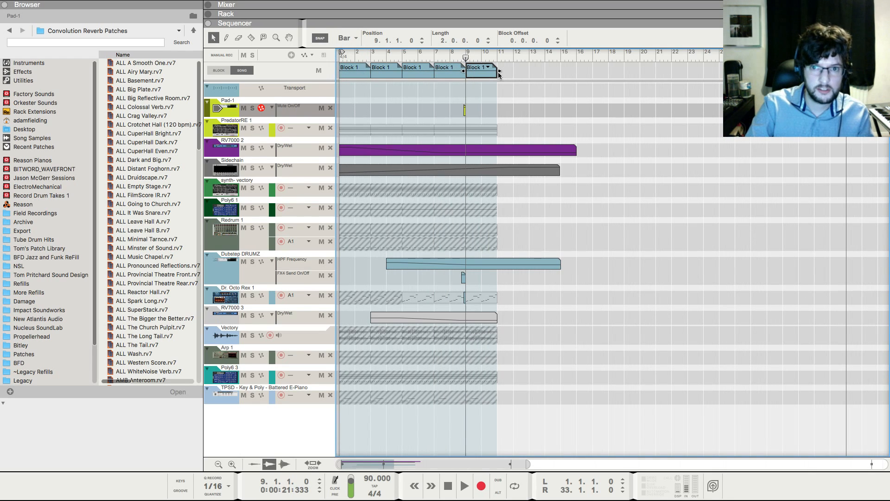
left_click_drag(499, 74, 595, 90)
left_click(567, 113)
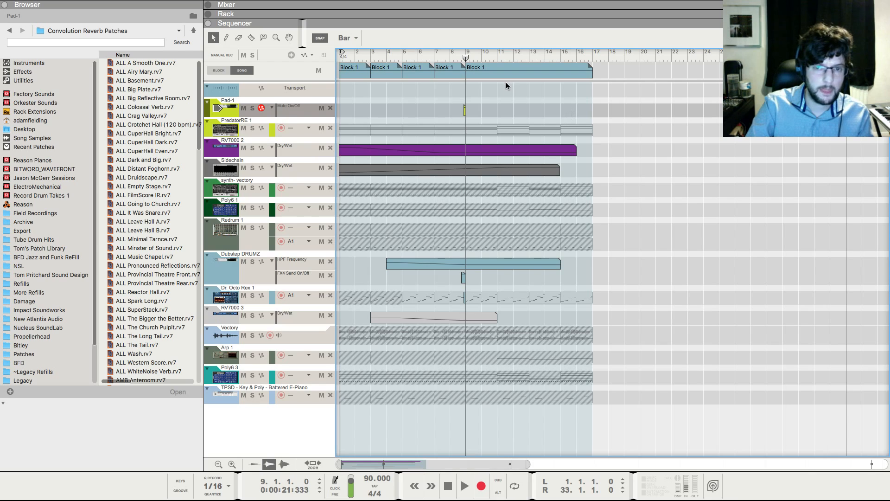
Unmute the second Redrum 1 lane in the eight-bar Block 1 clip and audition it from bar 9
left_click(264, 38)
left_click(502, 243)
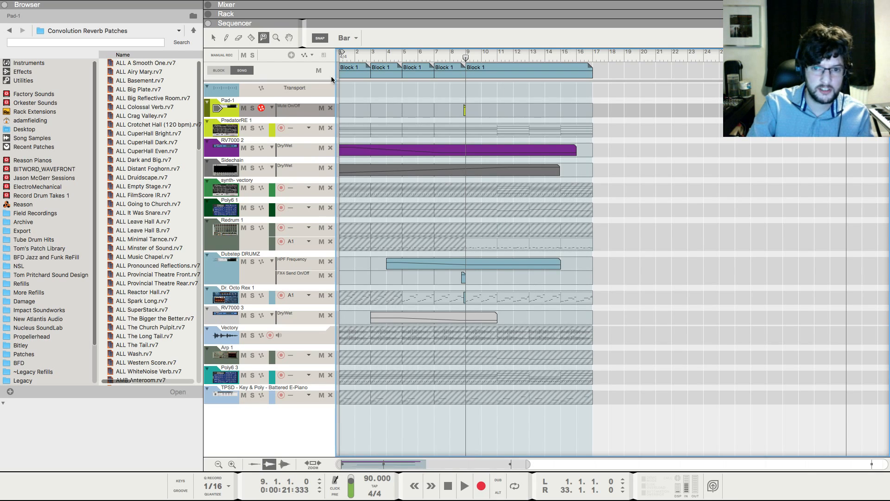
left_click(212, 39)
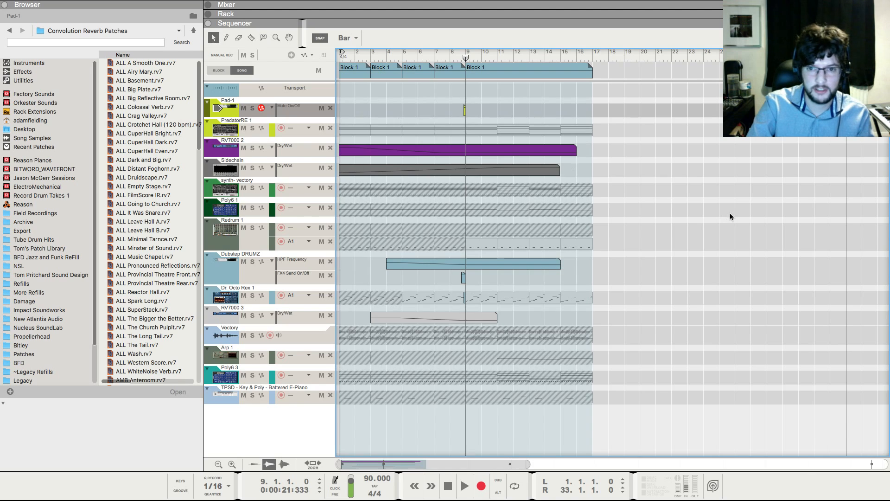
key("space")
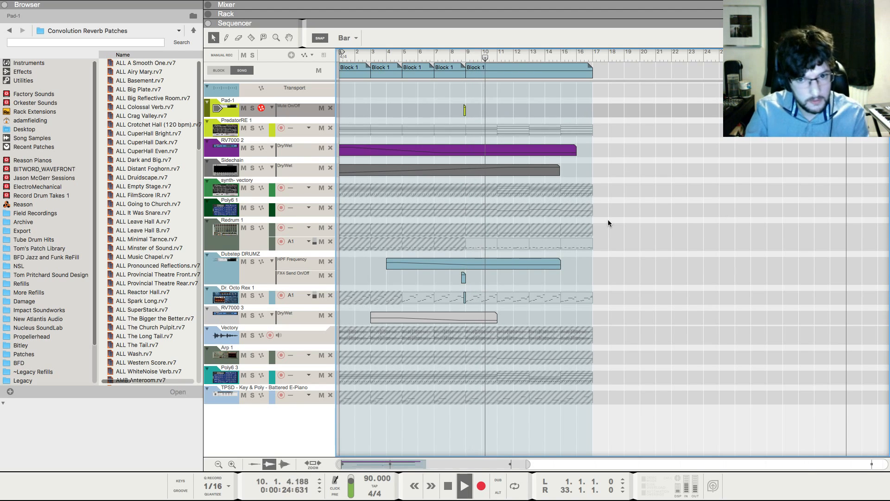
key("space")
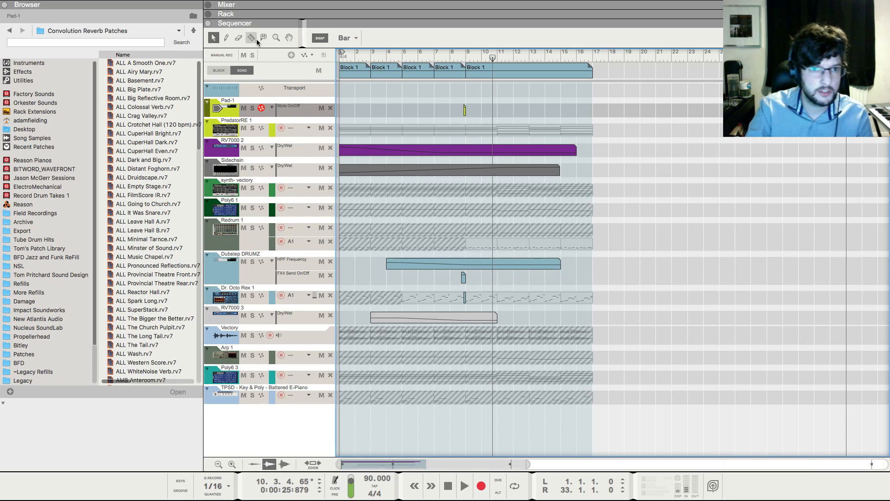
Unmute the Poly6 1 lane in the eight-bar Block 1 clip and start playback from bar 9
left_click(263, 37)
key("q")
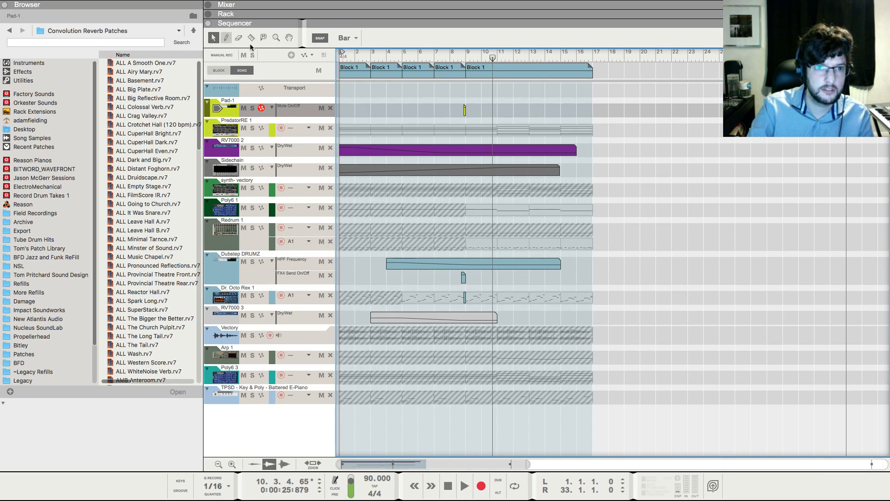
left_click(468, 54)
key("space")
scroll(555, 187, "down", 1)
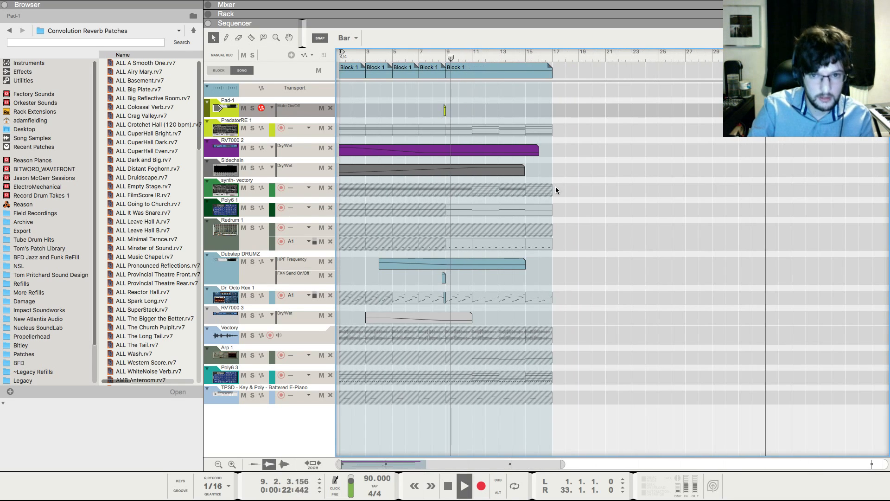
Add VCF Cutoff automation for Poly6 1 in a clip from bar 8 to bar 17, starting at 4.31 and rising to 6.47
left_click(265, 203)
key("F6")
key("space")
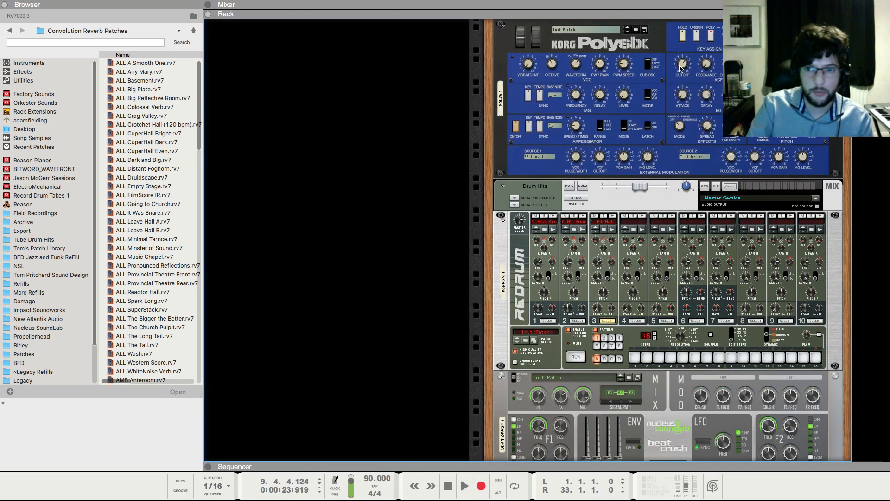
right_click(680, 65)
left_click(699, 70)
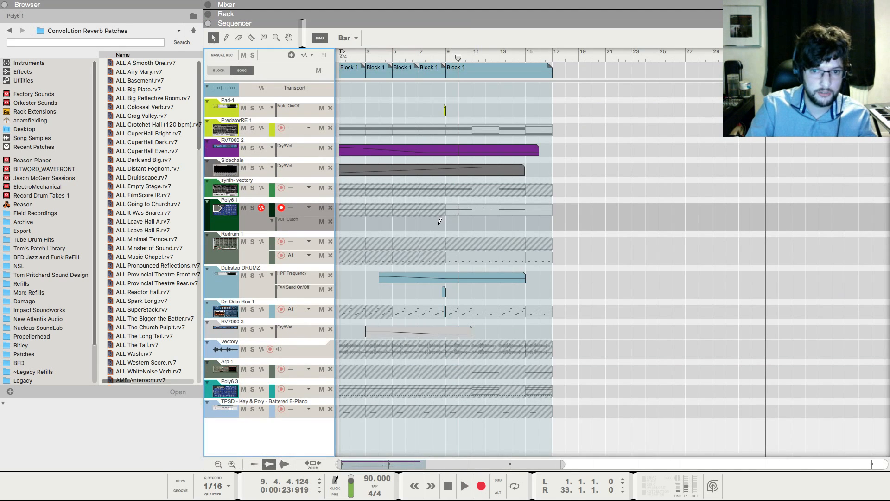
left_click_drag(440, 221, 542, 217)
double_click(523, 231)
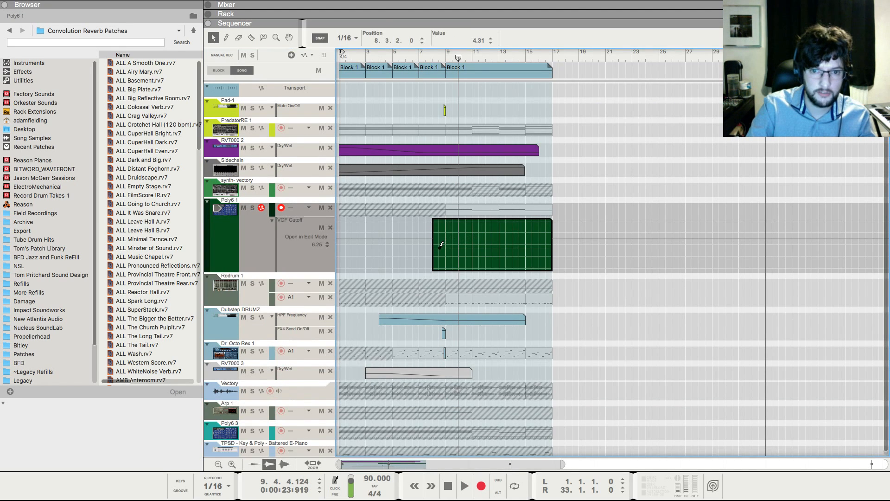
Play the song from bar 9 to audition the cutoff automation and look over the channel levels in the mixer
key("space")
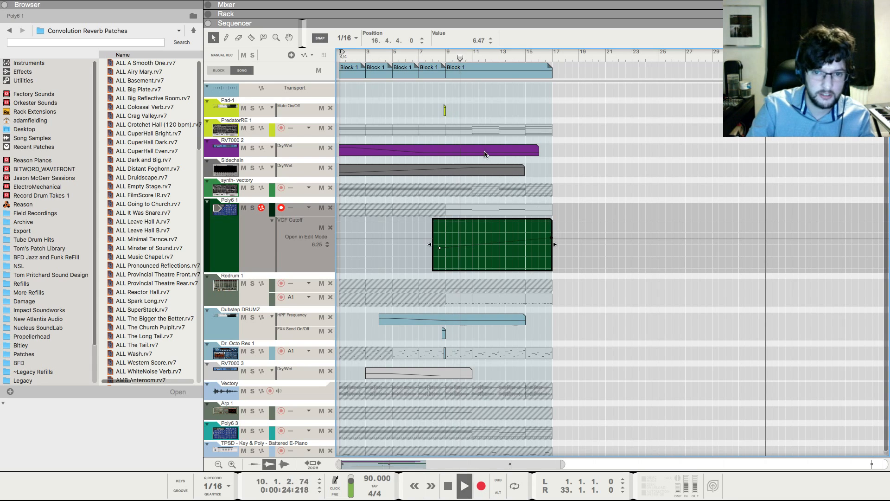
key("space")
left_click(446, 54)
key("space")
left_click(748, 305)
key("F5")
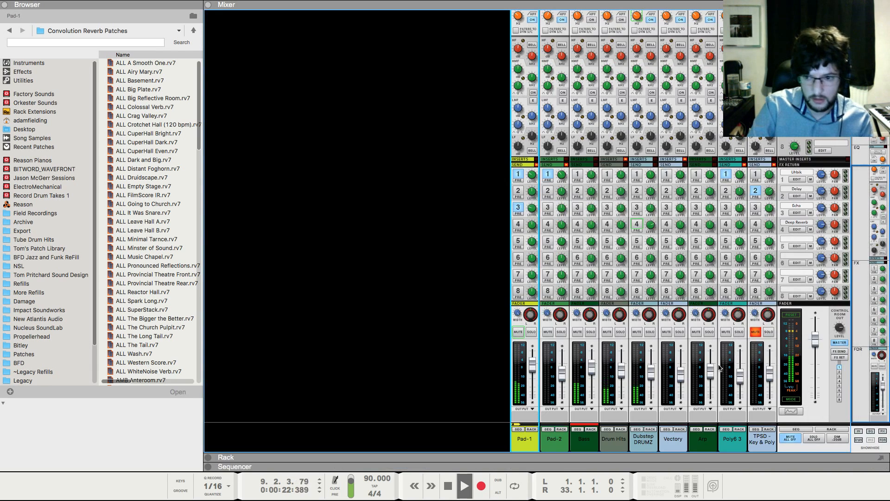
key("F6")
key("F7")
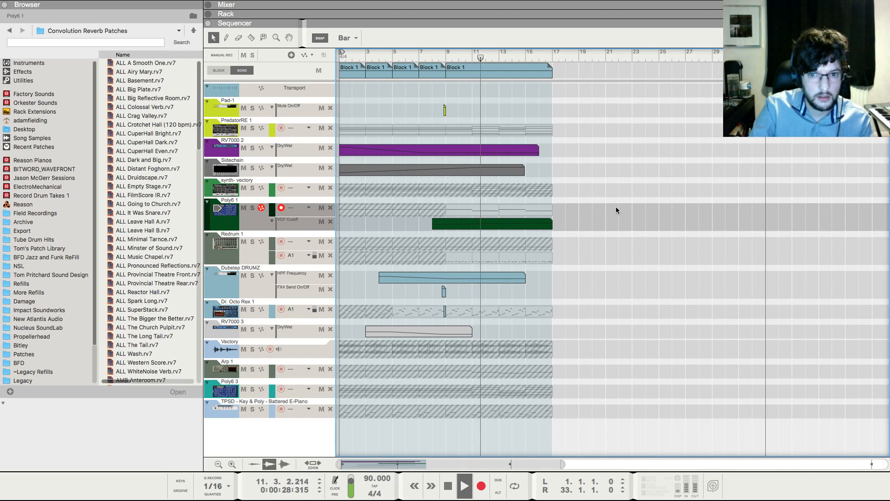
left_click(537, 74)
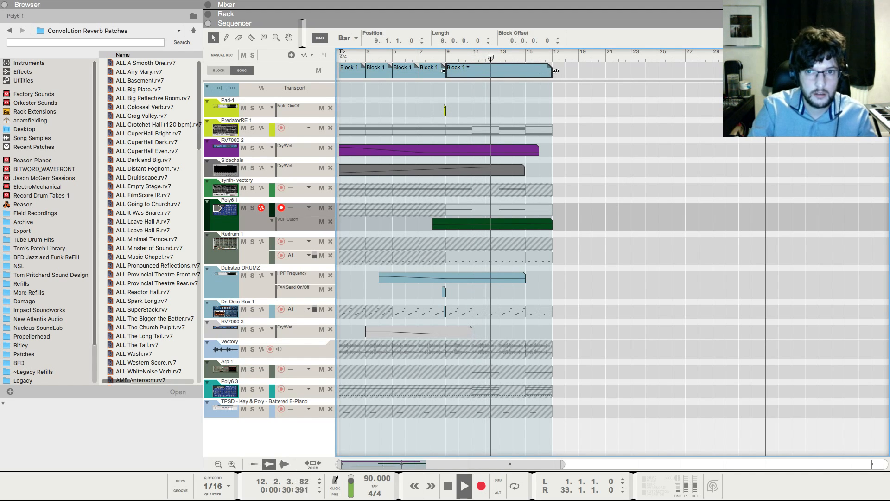
left_click(613, 202)
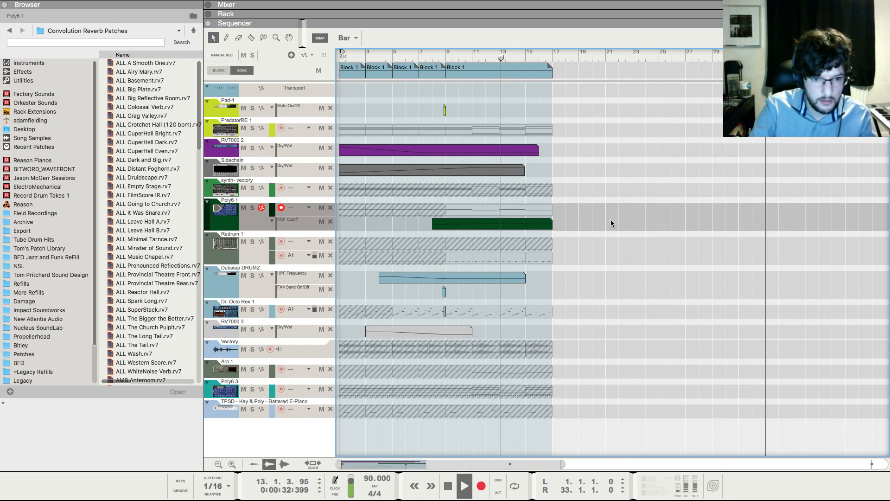
scroll(609, 227, "down", 2)
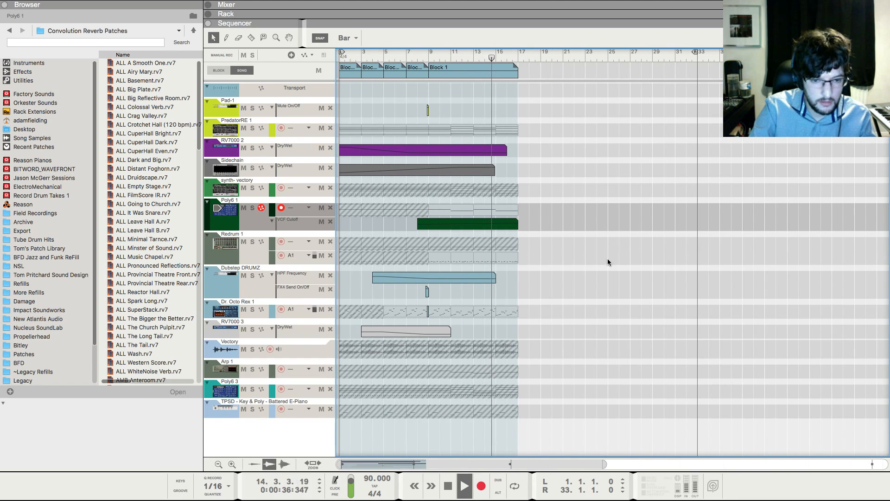
Unmute the Arp 1 lane in the eight-bar Block 1 clip and return the playhead to bar 9
left_click(261, 37)
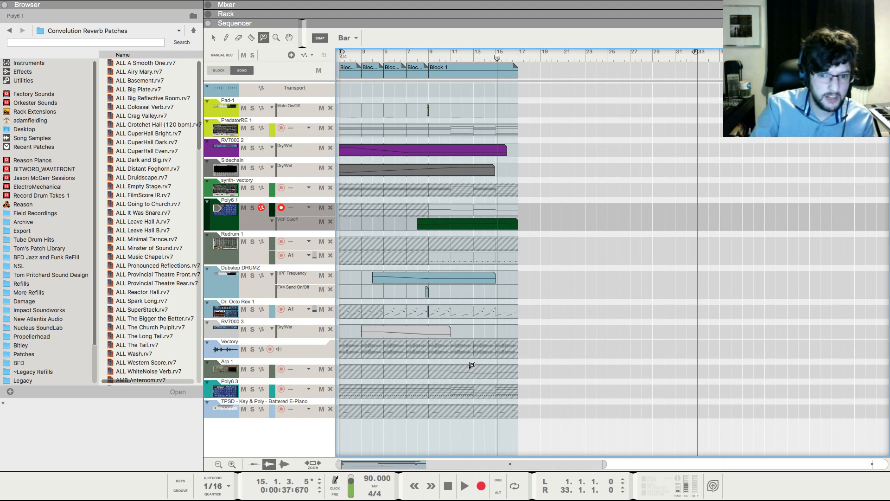
left_click(214, 38)
left_click(428, 56)
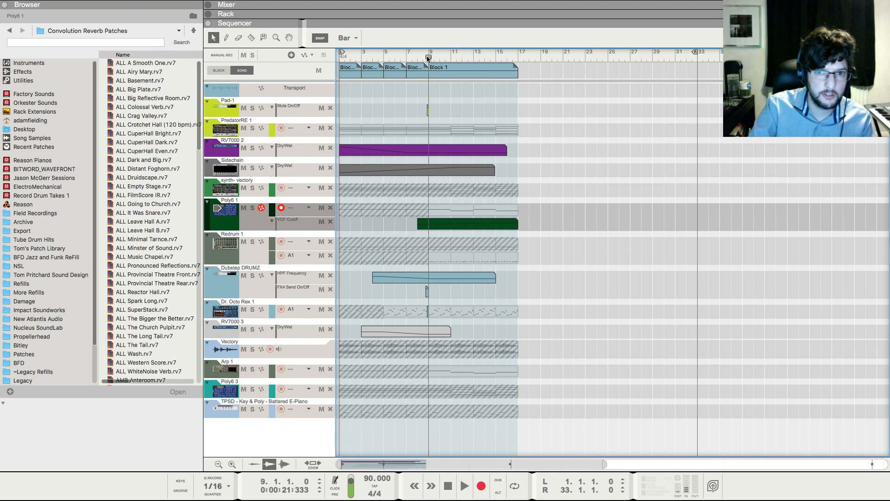
Insert an ECF-42 Envelope Controlled Filter after the Arp channel's Polysix in the rack
left_click(285, 363)
key("F6")
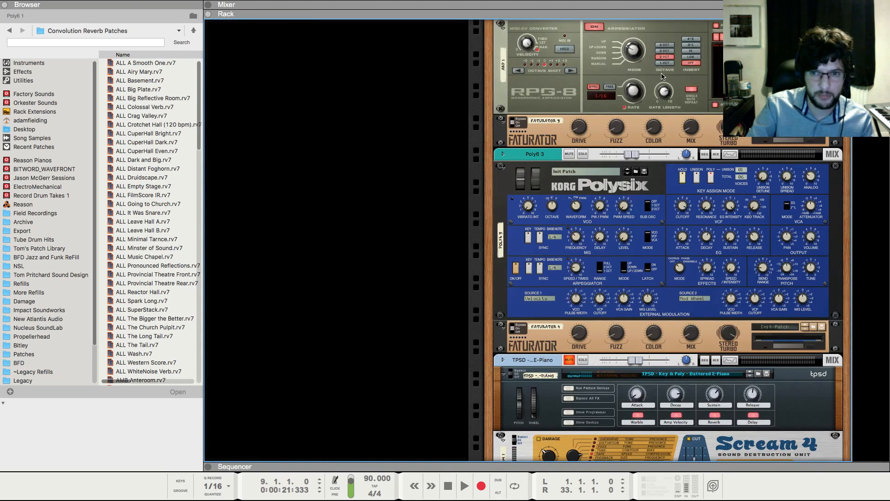
scroll(633, 145, "up", 5)
key("F5")
key("F6")
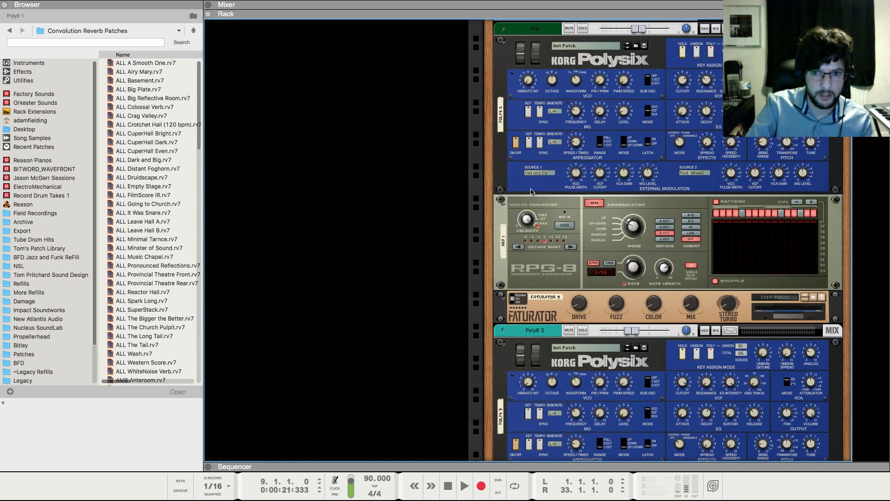
right_click(511, 174)
mouse_move(583, 269)
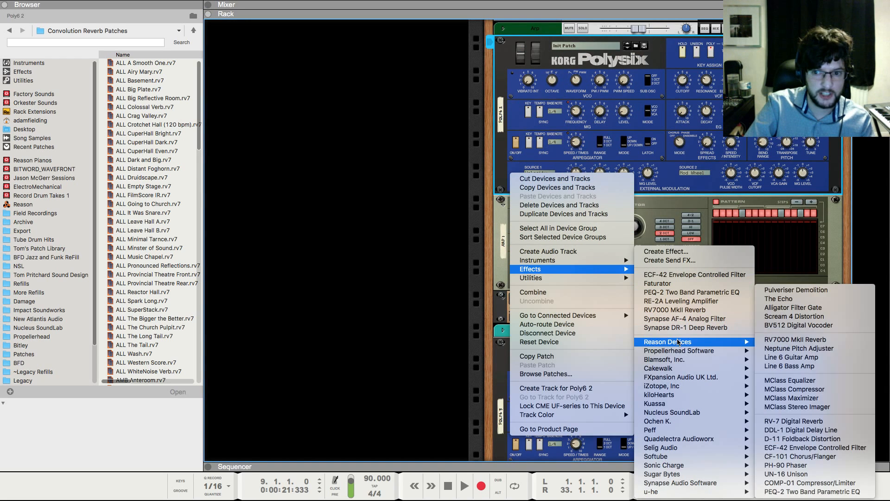
left_click(682, 274)
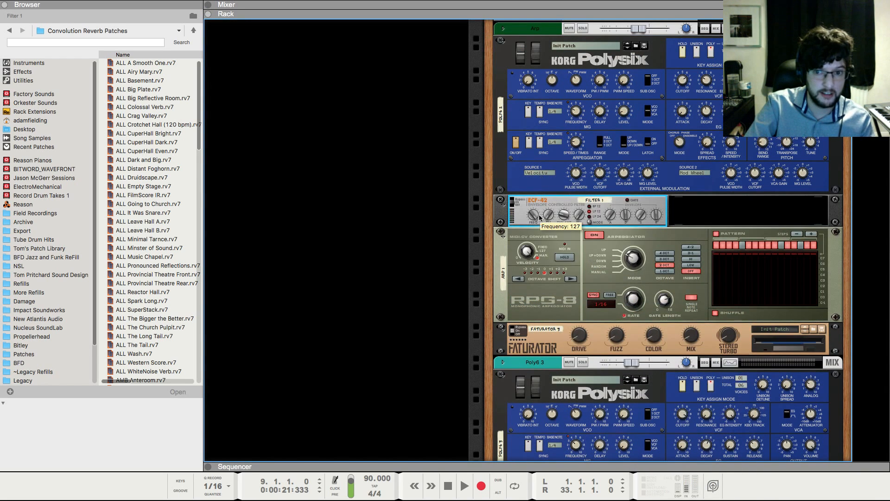
Automate the ECF-42's Frequency in a clip starting at bar 8, ramping it upward to about bar 17, and play the result
right_click(536, 215)
left_click(549, 223)
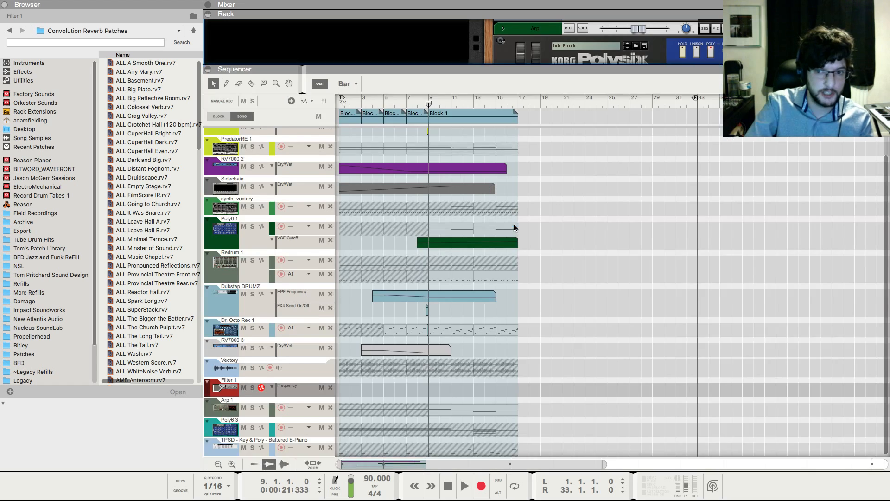
left_click_drag(423, 369, 513, 370)
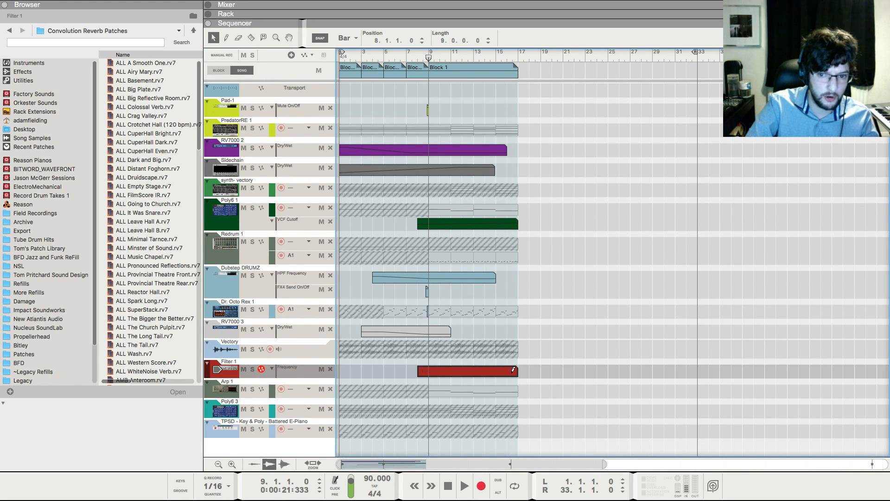
double_click(511, 373)
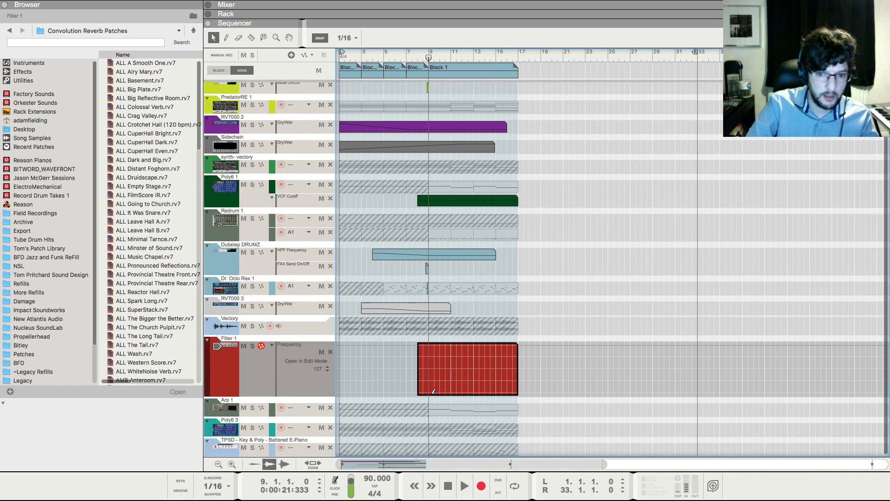
left_click(518, 344, "super")
key("space")
left_click(567, 269)
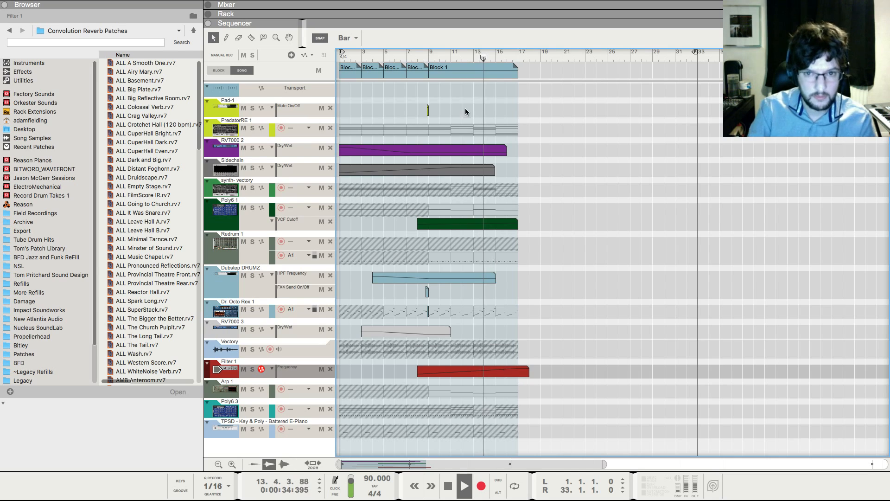
Stop playback, shorten the Arp 1 clip inside Block 1 to four bars, and return to the song arrangement
key("space")
double_click(465, 70)
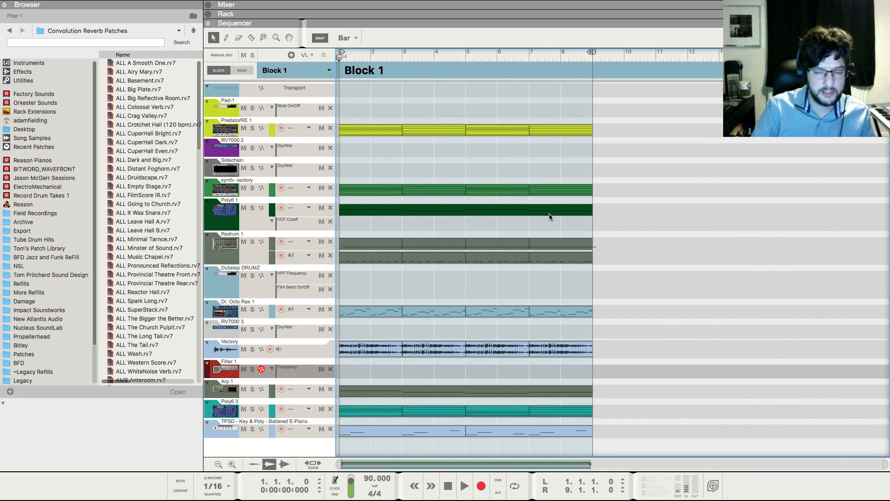
left_click_drag(595, 391, 451, 397)
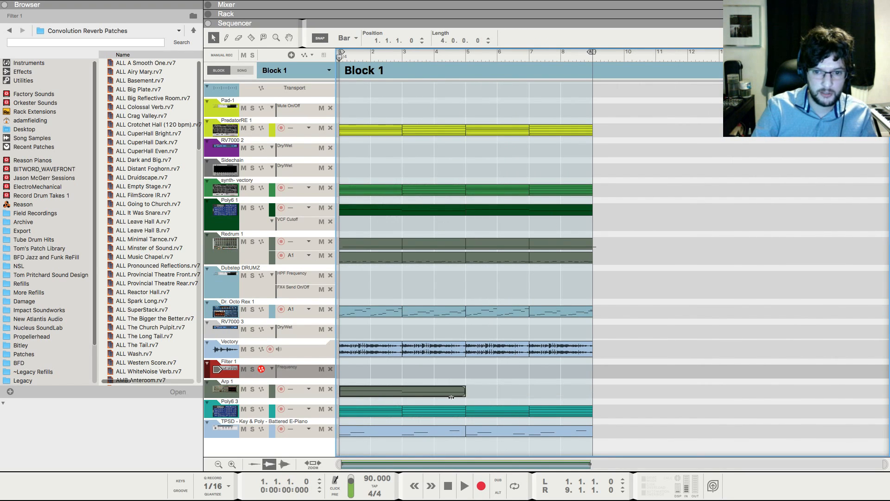
left_click(242, 70)
Play from bar 9 and turn on the FX1 send for the Arp channel in the mixer
key("space")
key("F5")
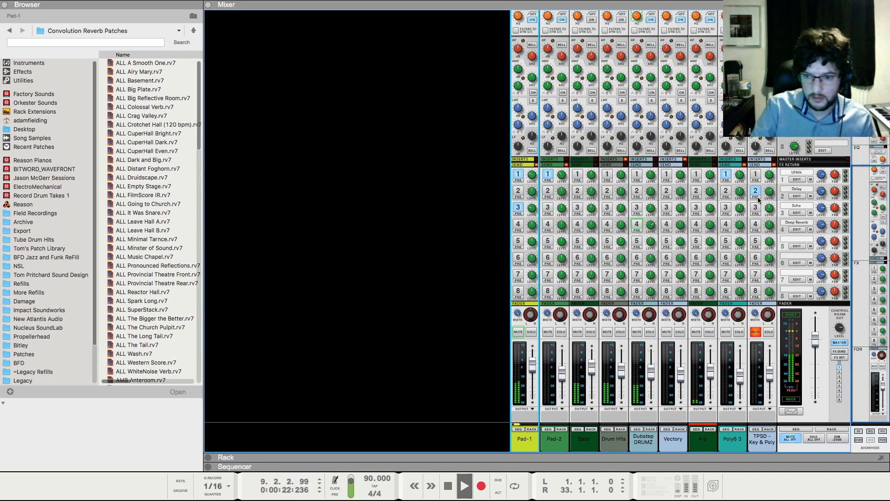
left_click(768, 175)
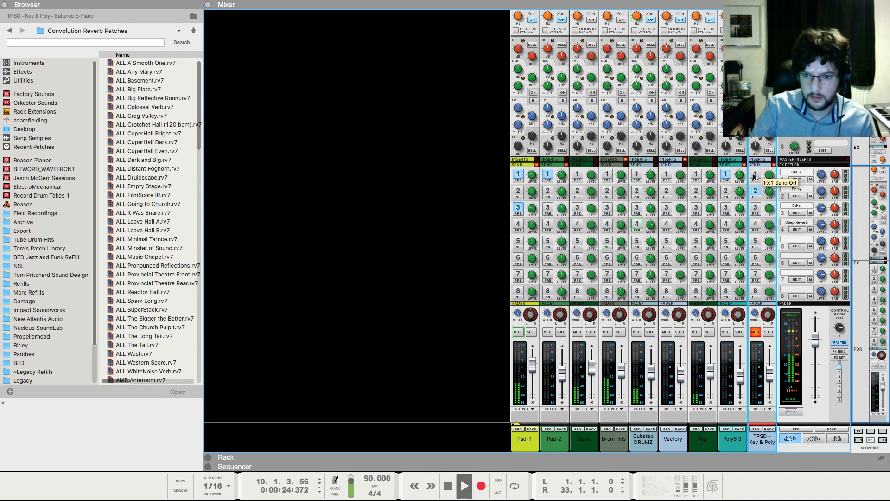
left_click(710, 176)
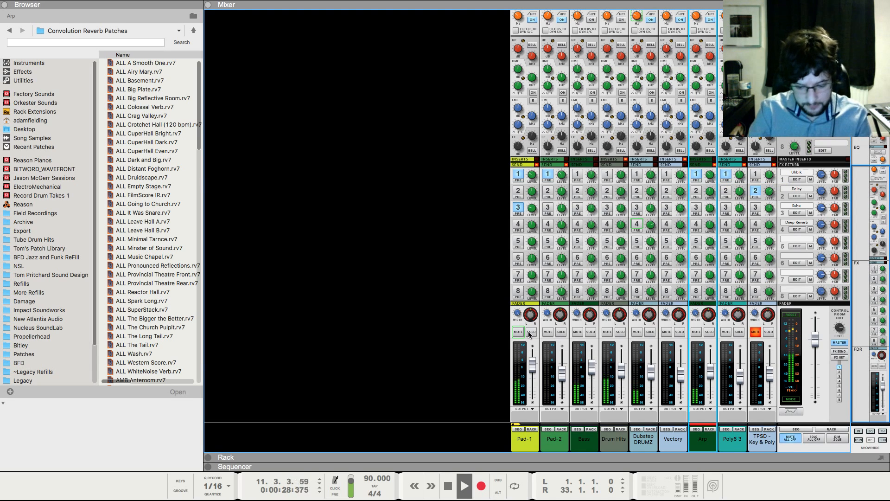
Return to the song arrangement and duplicate the eight-bar Block 1 clip from bar 9 to bar 17
key("F7")
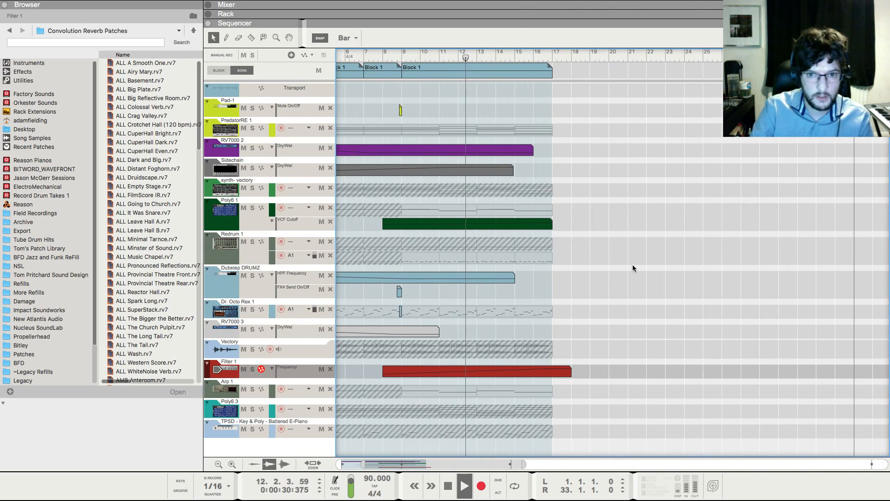
scroll(633, 267, "down", 5)
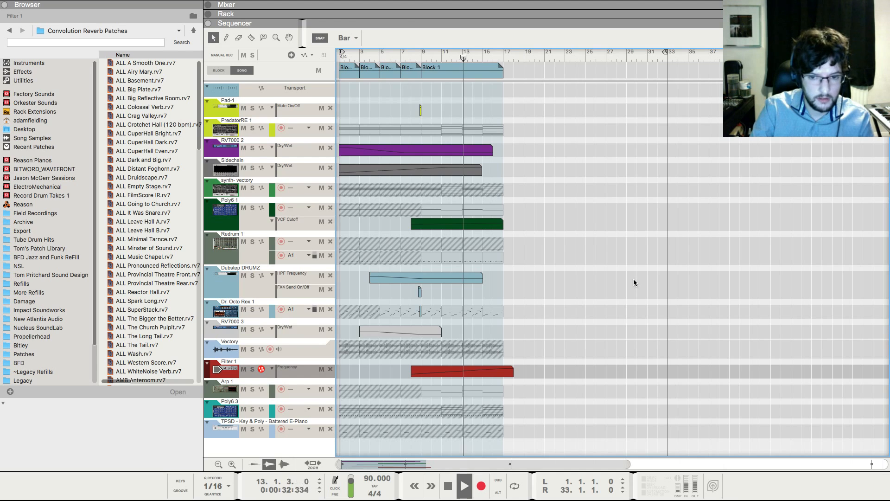
scroll(633, 279, "up", 3)
left_click_drag(432, 70, 549, 76)
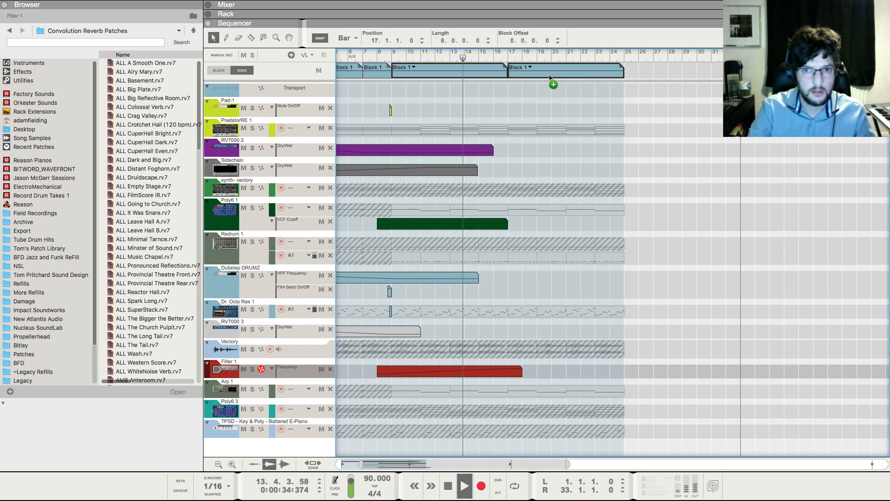
Unmute the synth-vectory and Redrum 1 parts in the Block 1 clip starting at bar 17
key("t")
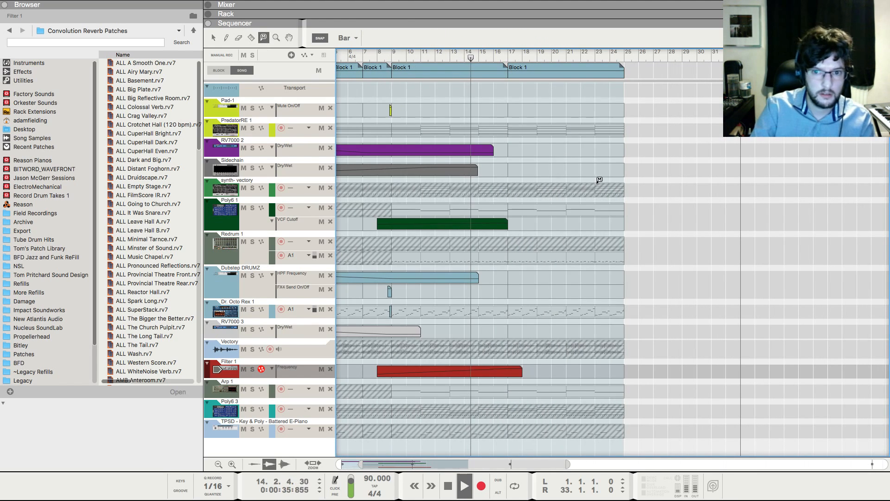
left_click(565, 187)
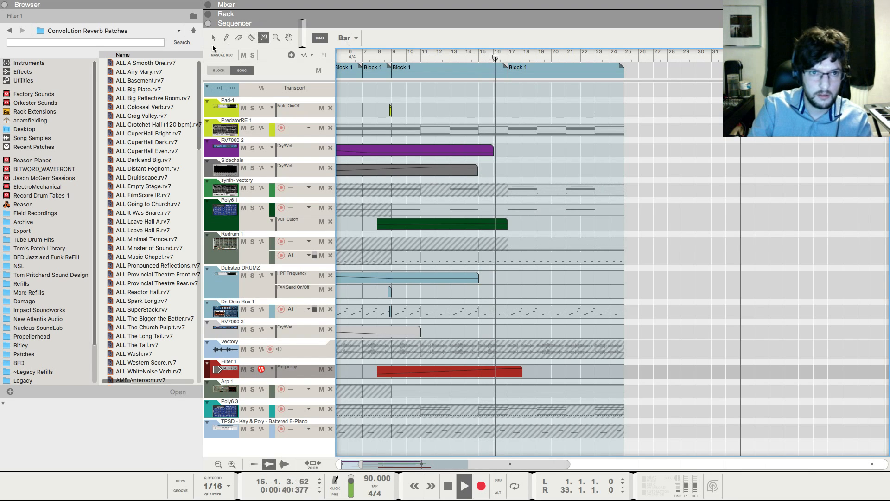
left_click(213, 38)
Listen through the new section from bar 17, checking the arrangement and the mixer levels
scroll(757, 276, "down", 3)
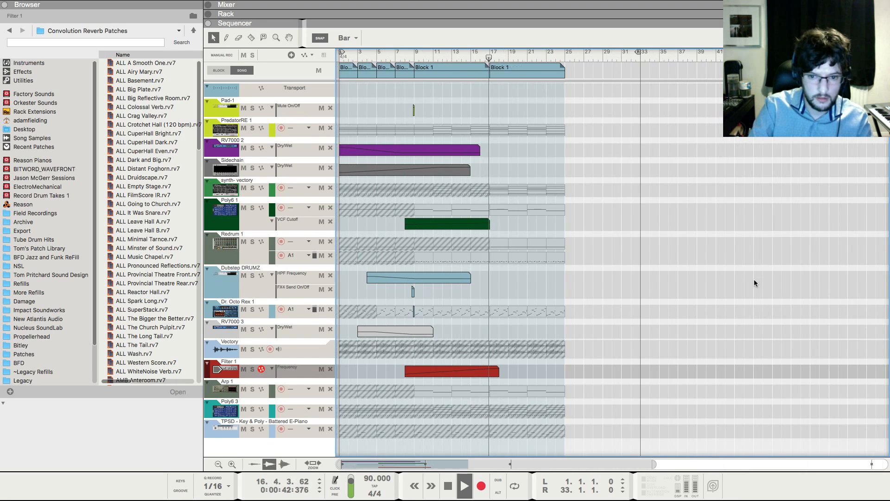
scroll(754, 277, "up", 3)
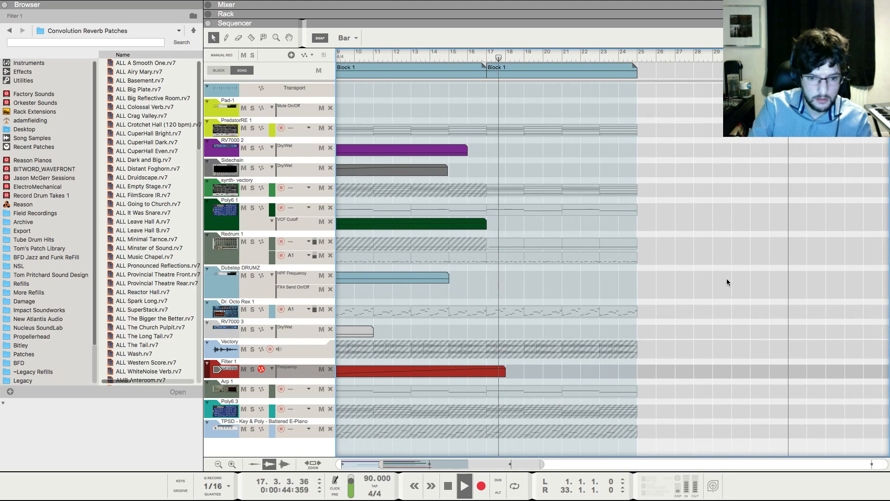
scroll(513, 174, "down", 1)
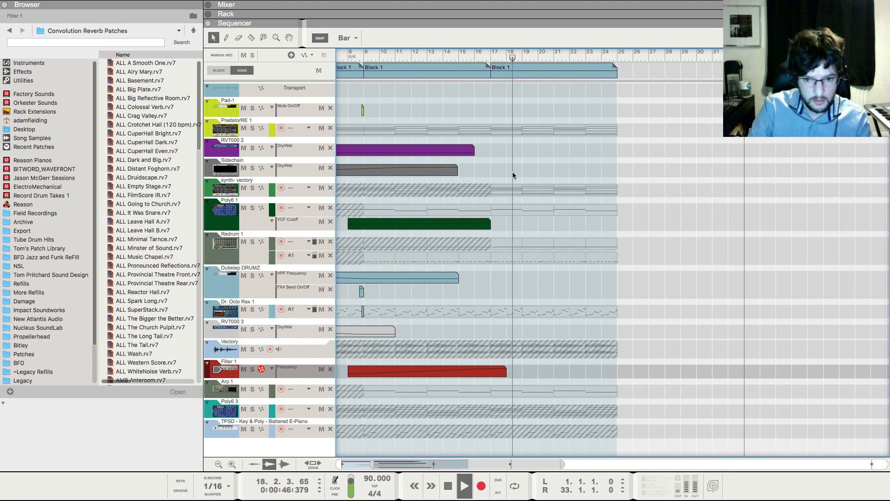
scroll(513, 176, "down", 2)
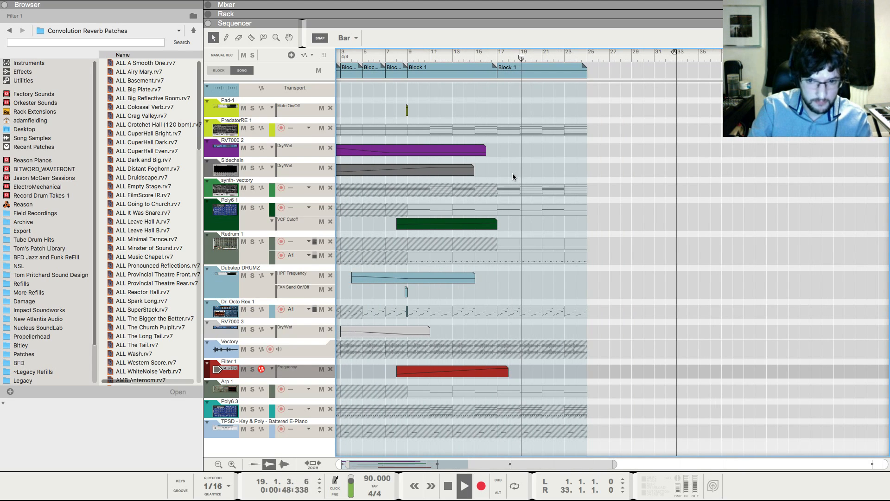
scroll(513, 176, "up", 3)
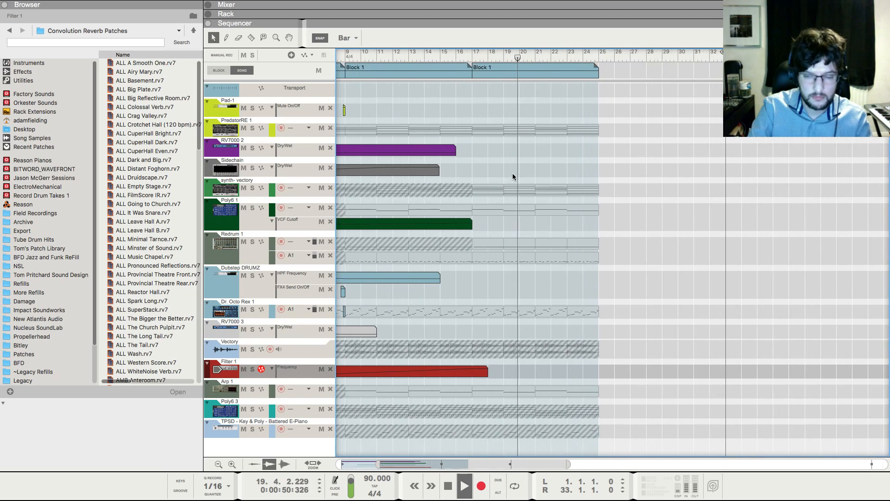
scroll(513, 176, "down", 3)
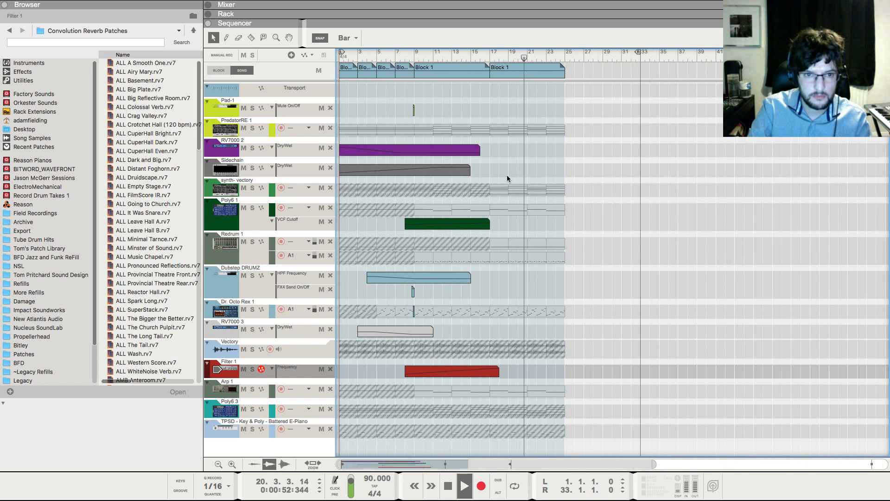
key("F5")
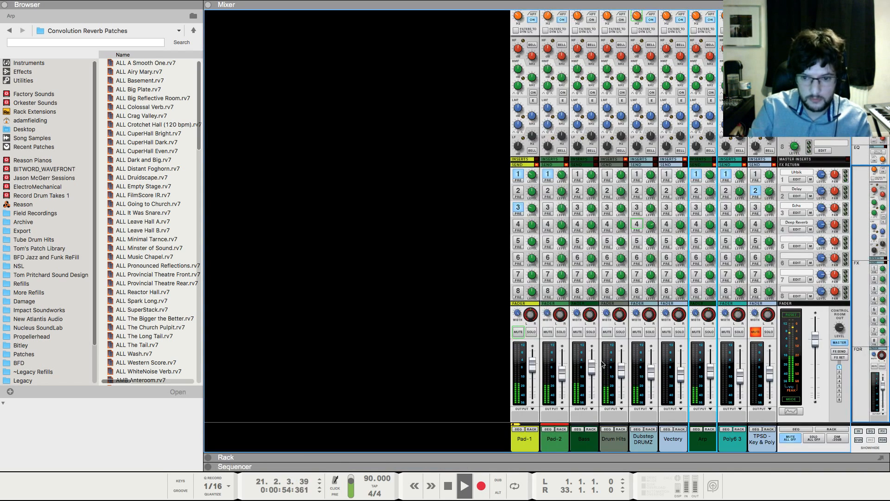
key("F7")
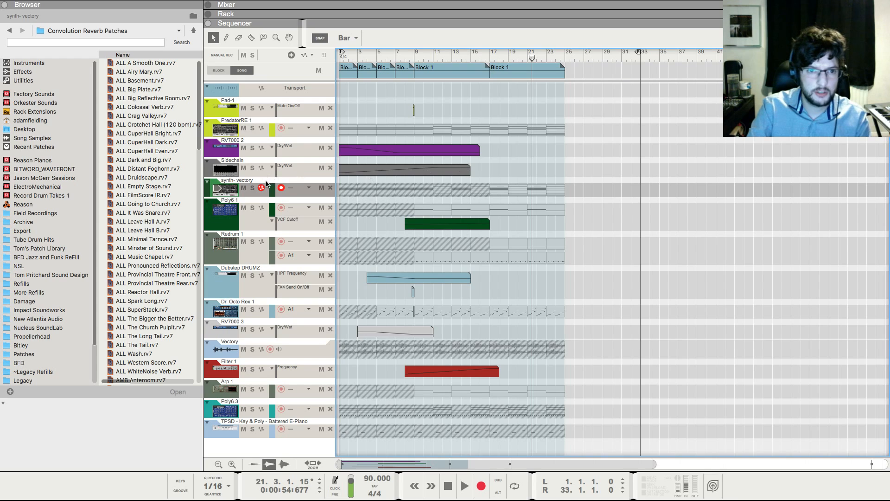
Transpose all synth-vectory clips inside Block 1 by 12 semitones
double_click(529, 76)
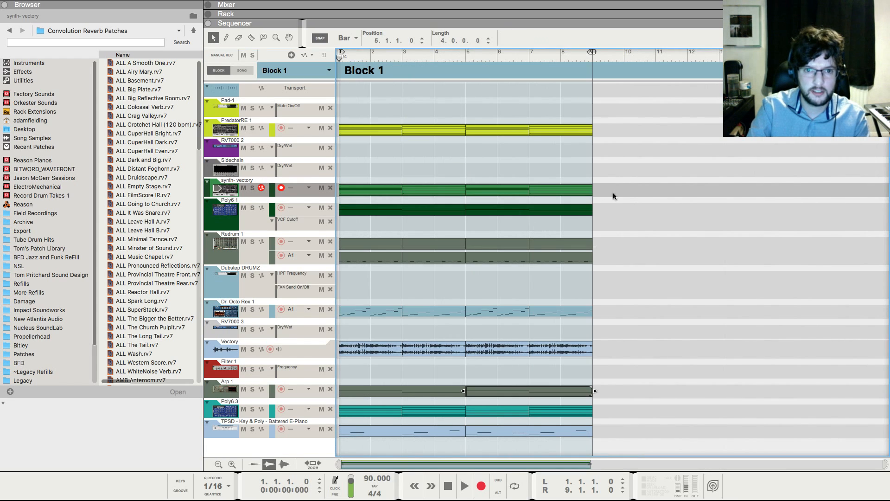
left_click_drag(616, 197, 298, 180)
key("F8")
left_click(738, 237)
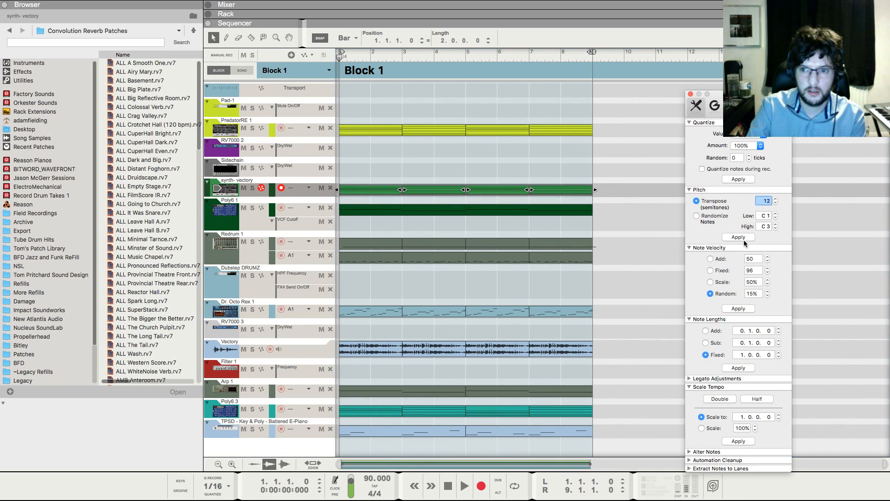
View Block 2, play the song arrangement from bar 17, and show the Pad-2 synth in the rack
left_click(297, 71)
left_click(281, 80)
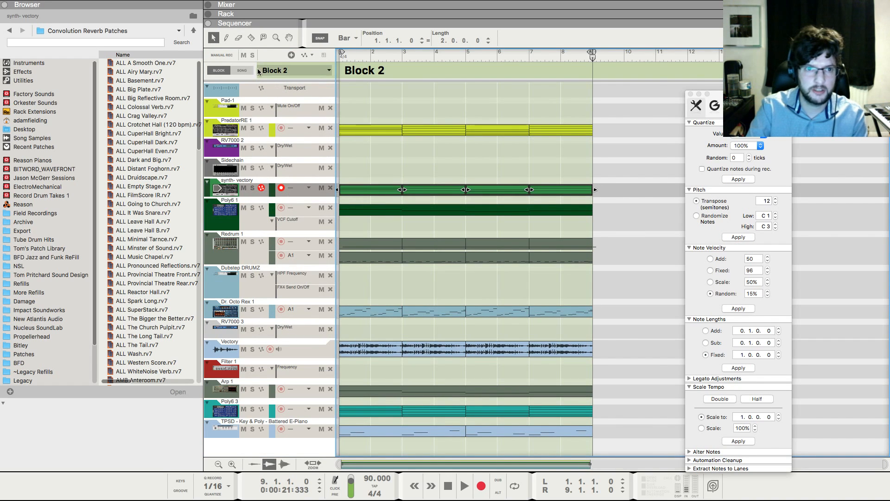
left_click(242, 71)
left_click(494, 58)
key("space")
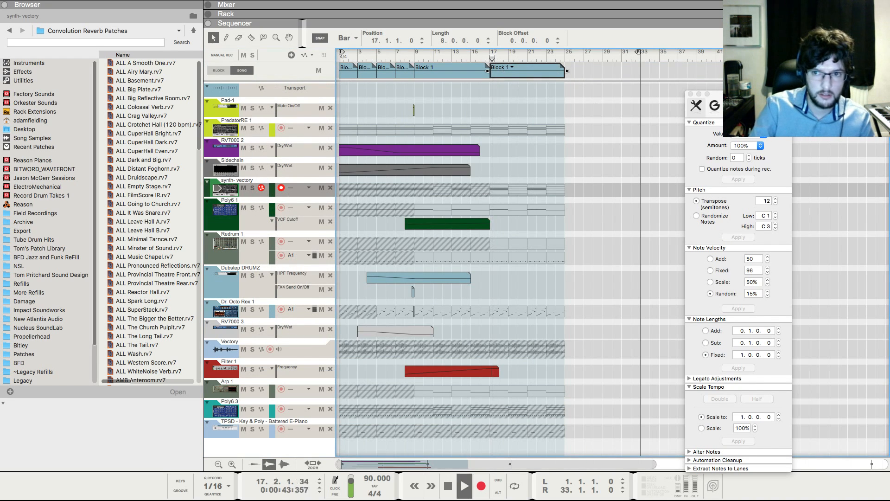
key("F5")
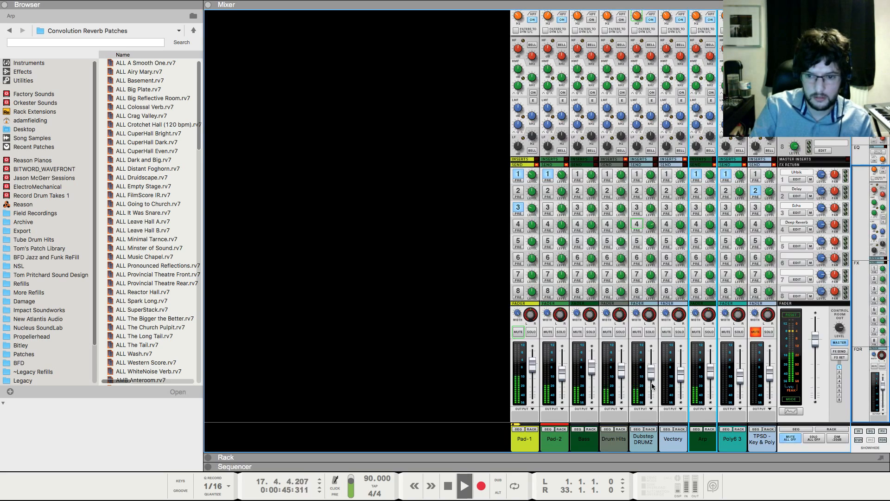
left_click(561, 429)
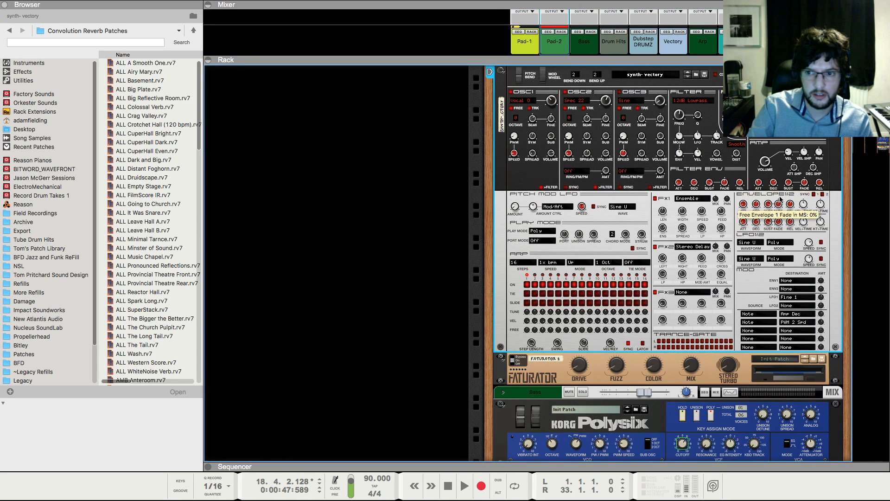
Replay the song from bar 17 and turn on the FX3 send for the Pad-2 channel in the mixer
key("F7")
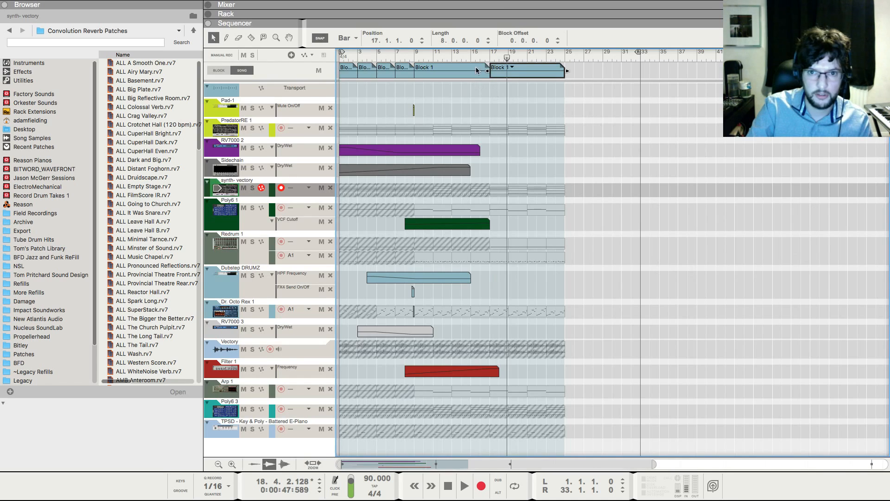
left_click_drag(498, 54, 491, 55)
key("space")
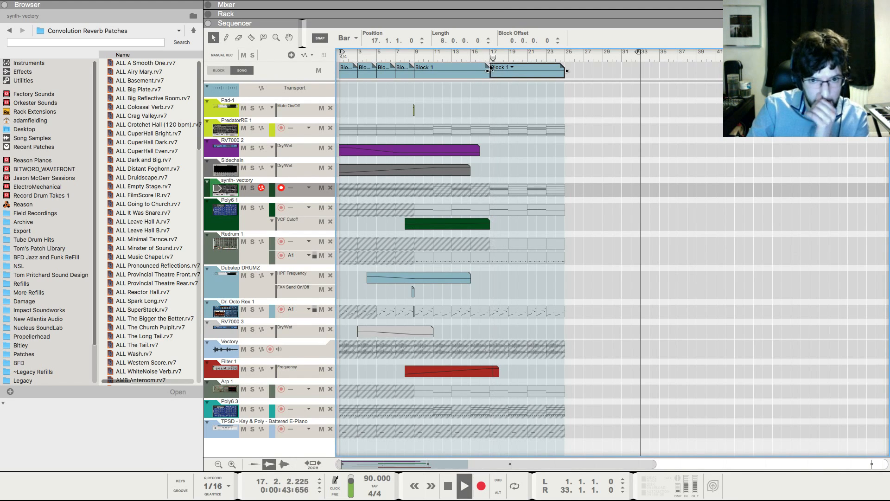
key("F5")
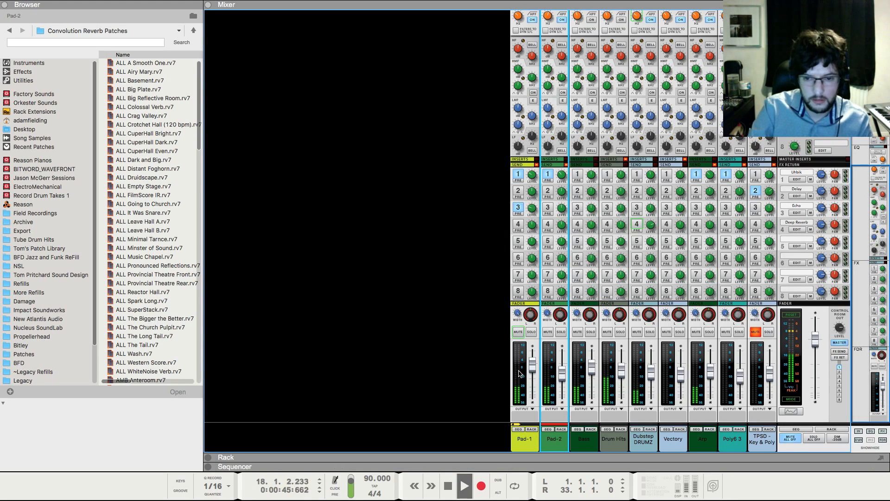
left_click(548, 207)
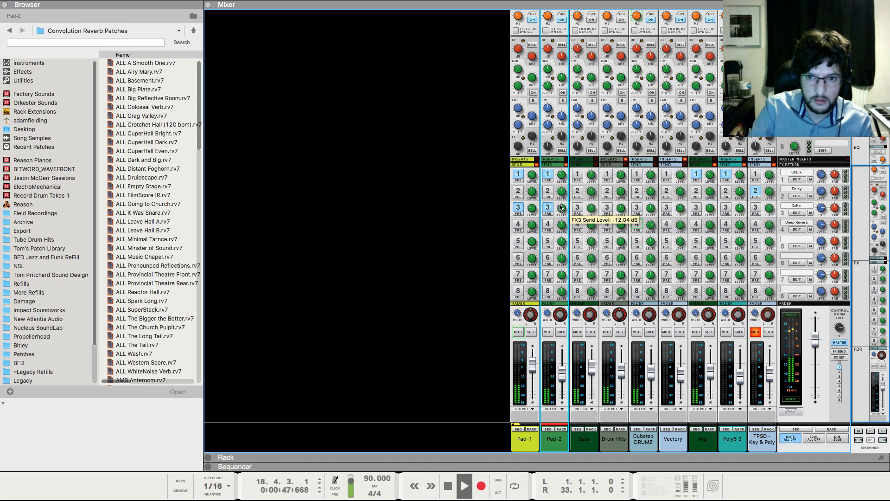
Bring up The Echo in the rack to inspect its ping-pong pan, and return to the arrangement
key("F6")
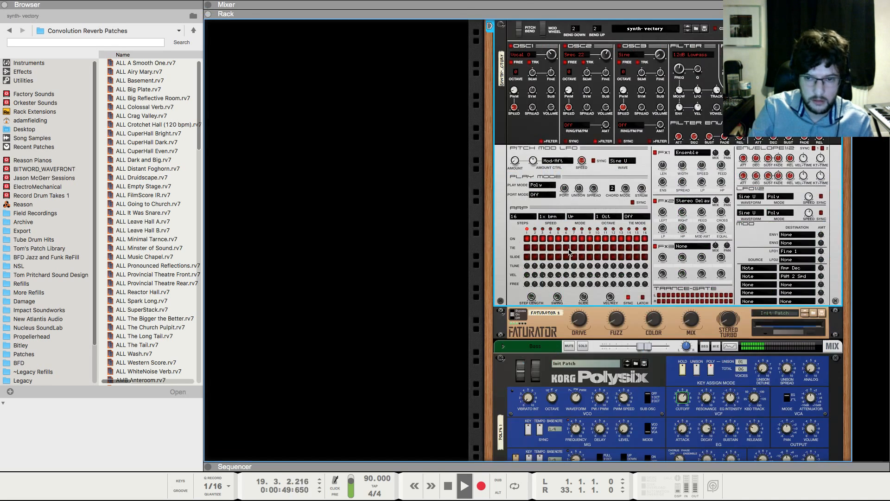
left_click(269, 252)
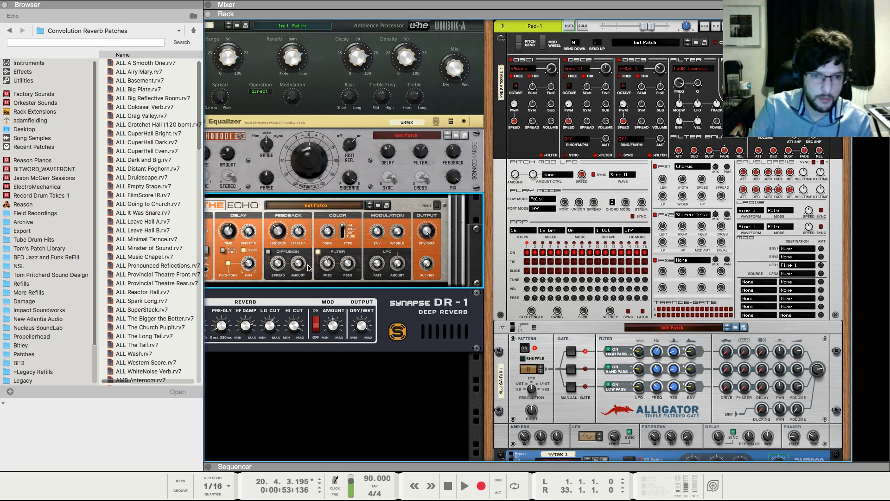
scroll(274, 254, "left", 5)
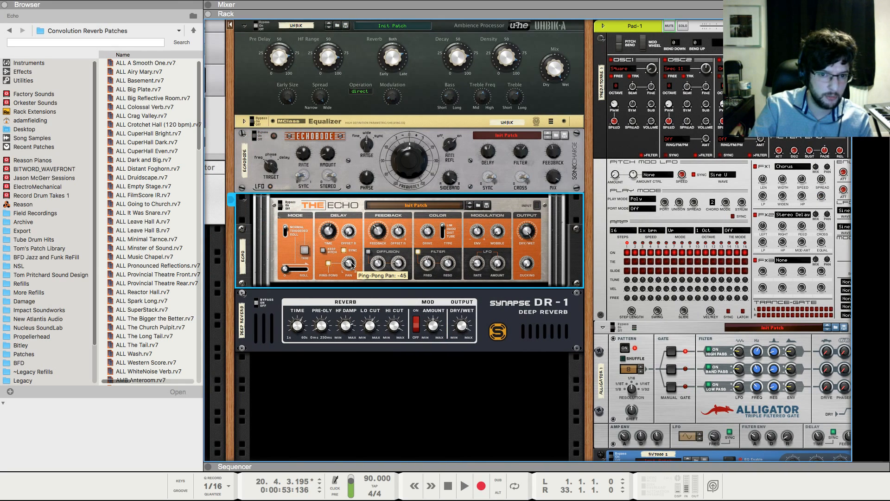
key("F7")
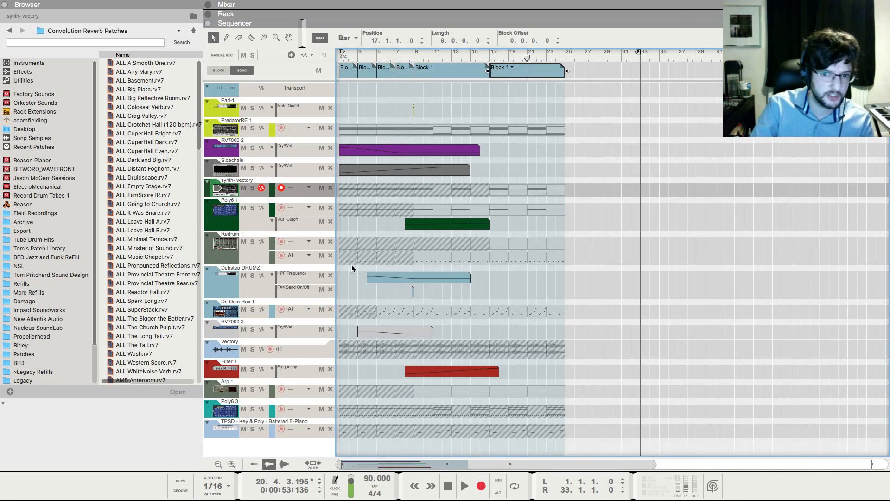
Restart playback from the beginning, jump to bar 9, and set the Arp channel's FX1 send level to -18.59 dB
key("KP_0")
key("KP_0")
left_click(472, 108)
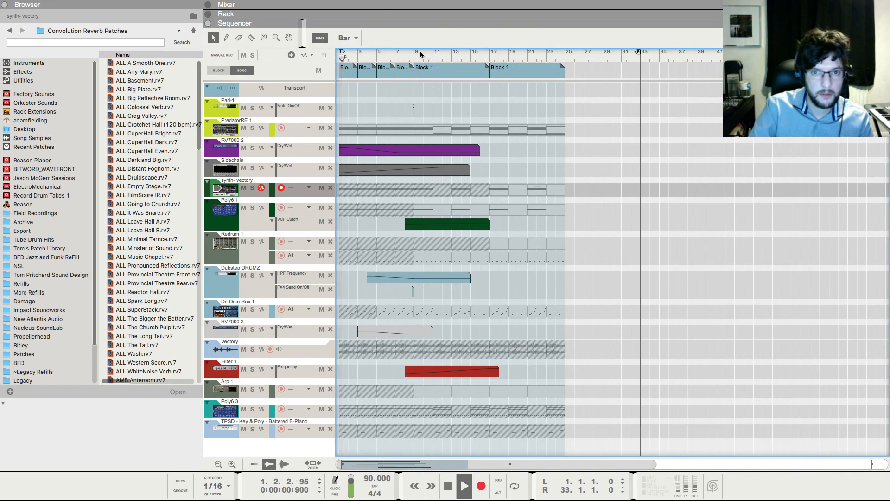
left_click(417, 53)
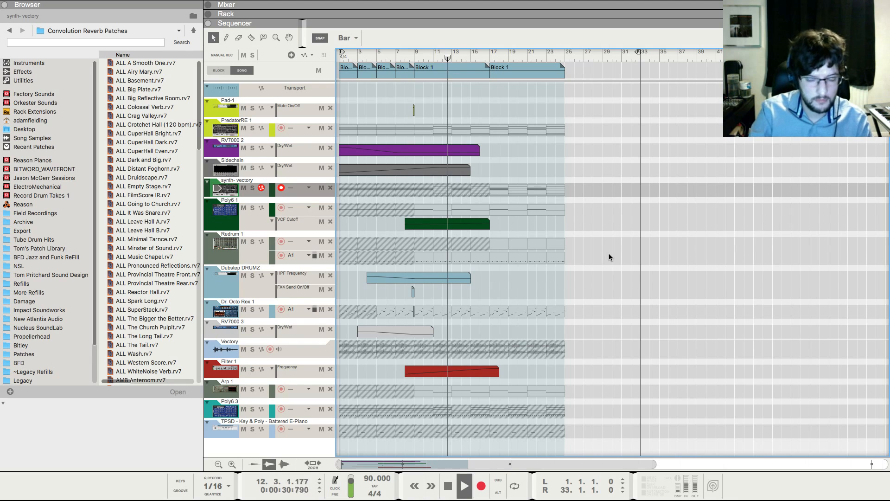
key("F5")
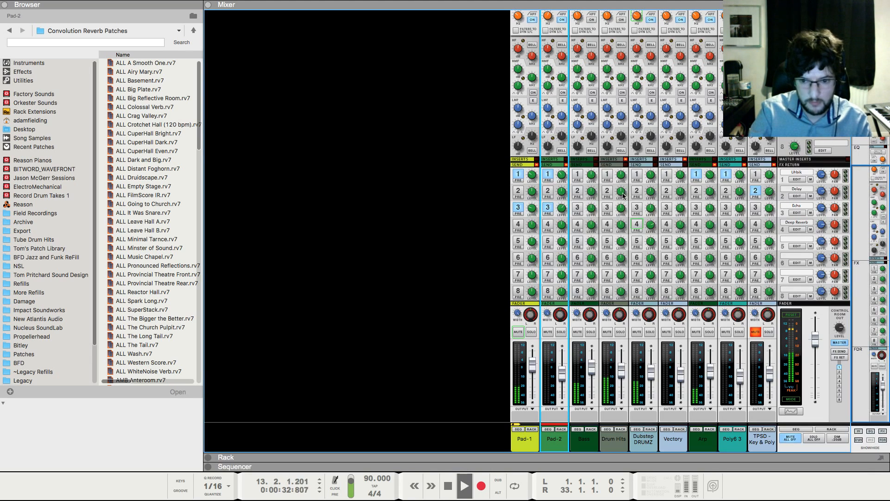
left_click(710, 176)
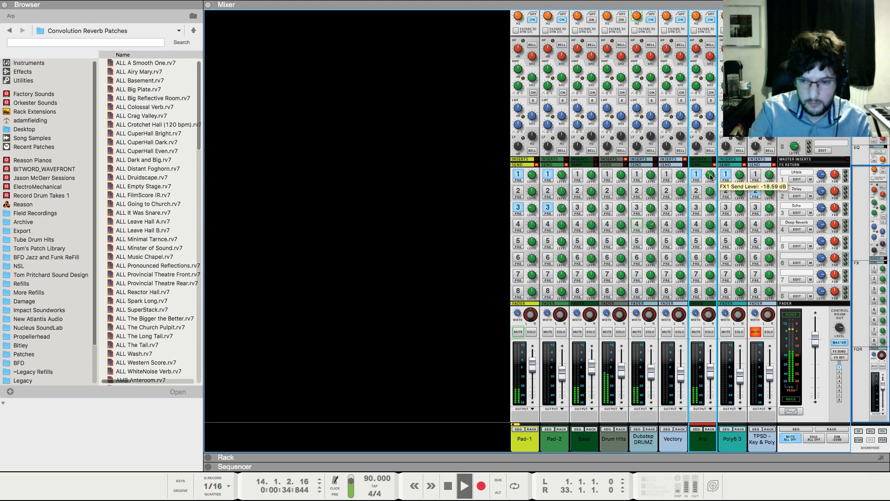
Listen to the transition into the bar 17 section in the song arrangement
key("F7")
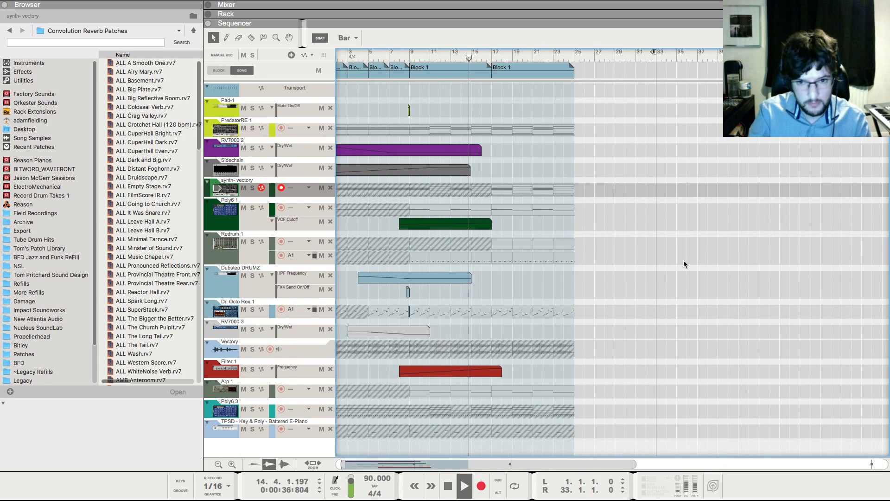
scroll(683, 263, "up", 4)
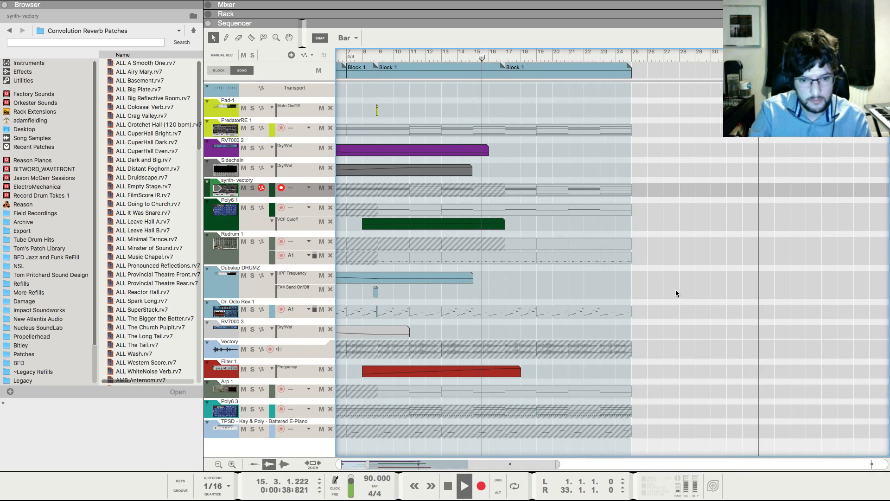
scroll(676, 293, "down", 3)
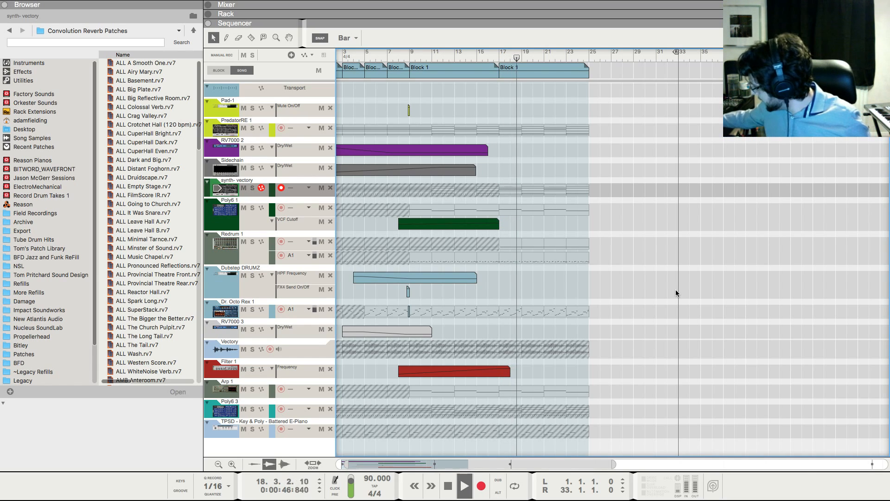
scroll(676, 293, "down", 3)
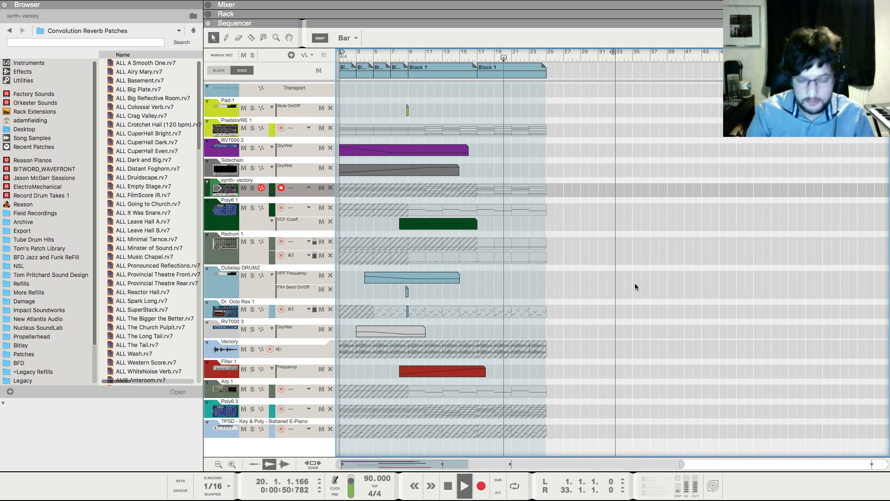
Set the Pad-2 channel's level to -9.80 dB in the mixer and return to the arrangement
key("F6")
key("F5")
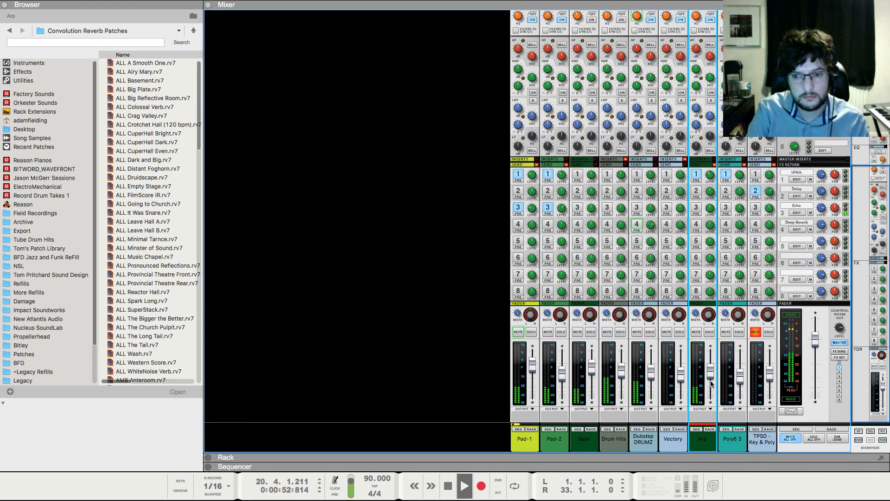
left_click(563, 380)
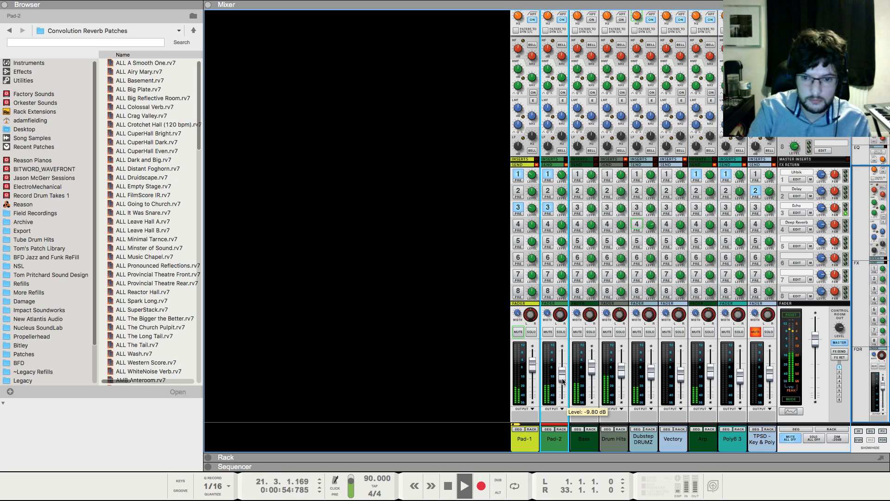
key("F7")
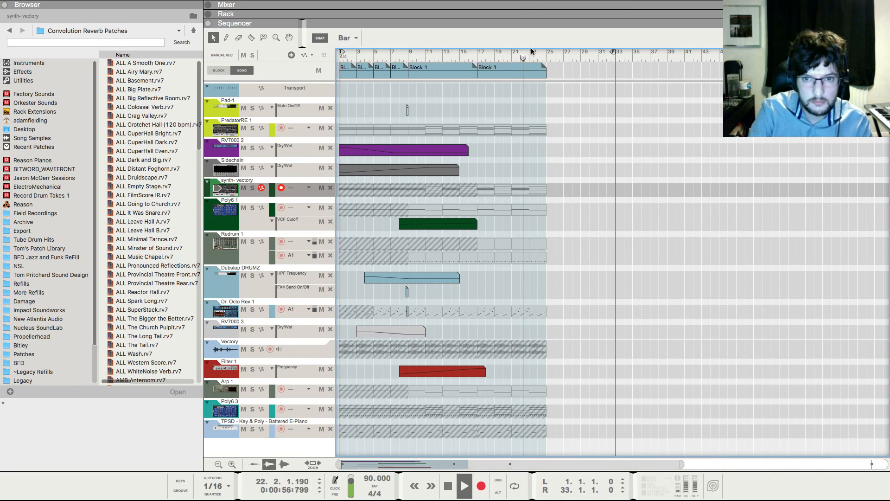
Inspect the notes of Block 1's synth-vectory clip at bar 7, auditioning the chord tones one by one, and close the note editor
double_click(524, 73)
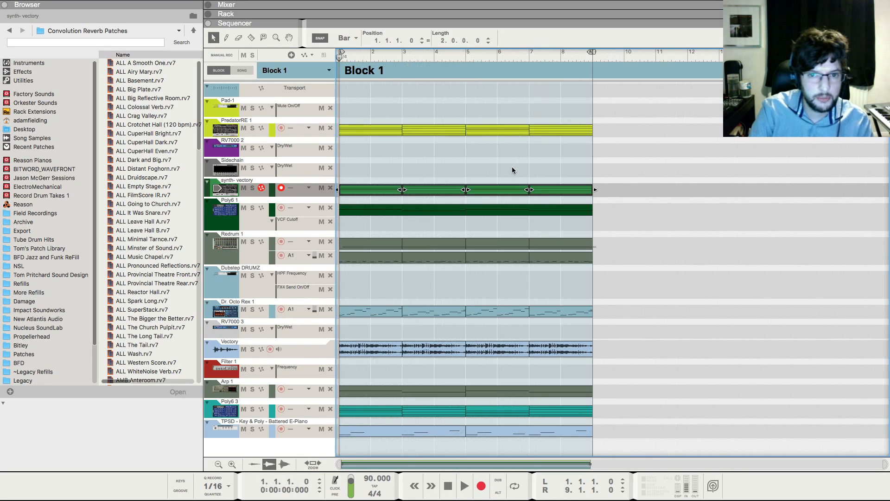
double_click(552, 194)
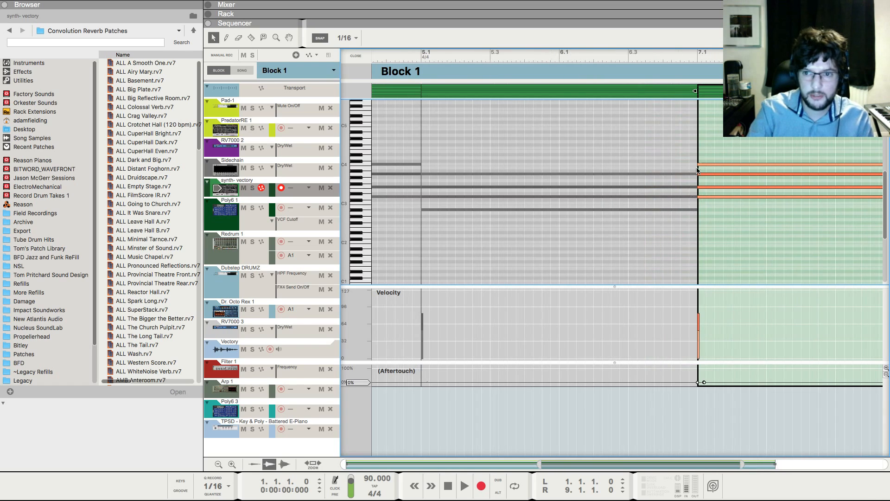
left_click(706, 197)
left_click(705, 166)
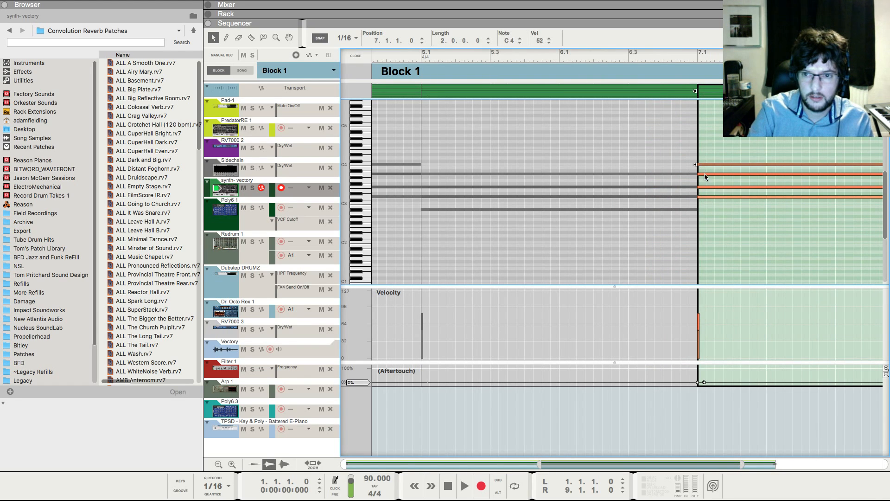
left_click(705, 174)
left_click(704, 186)
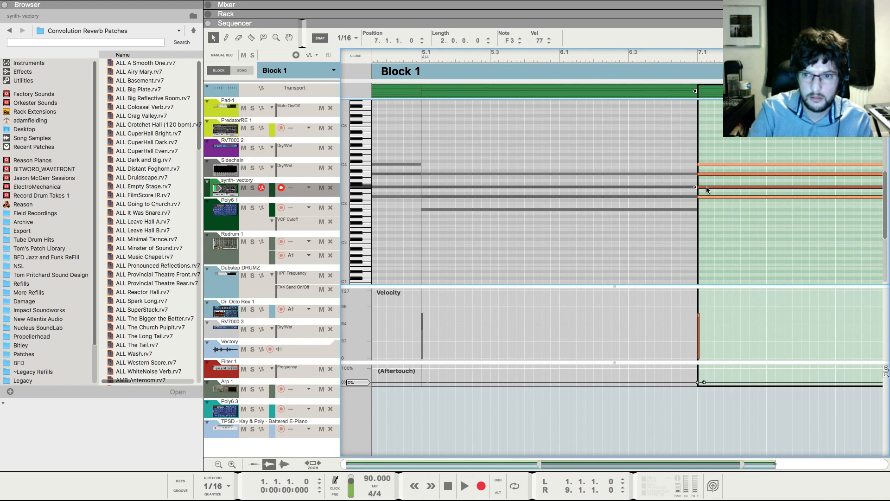
left_click(355, 56)
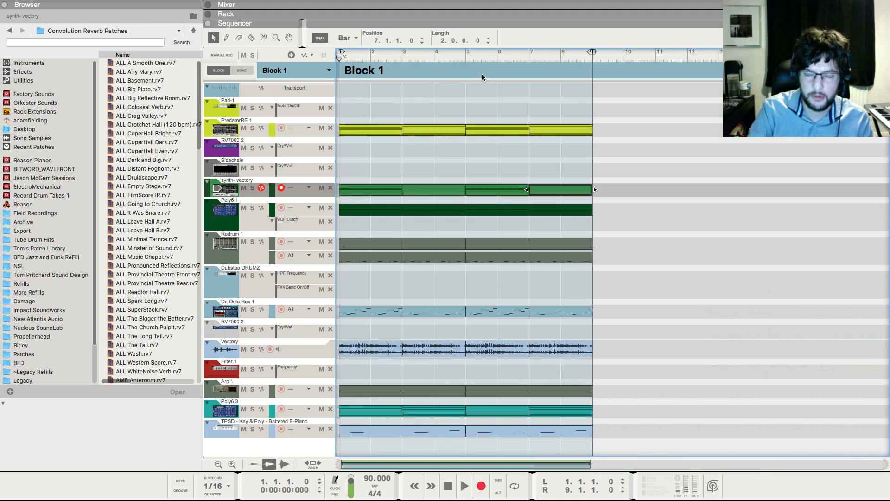
Return to the song arrangement and replay the opening of the section from bar 17
left_click(242, 70)
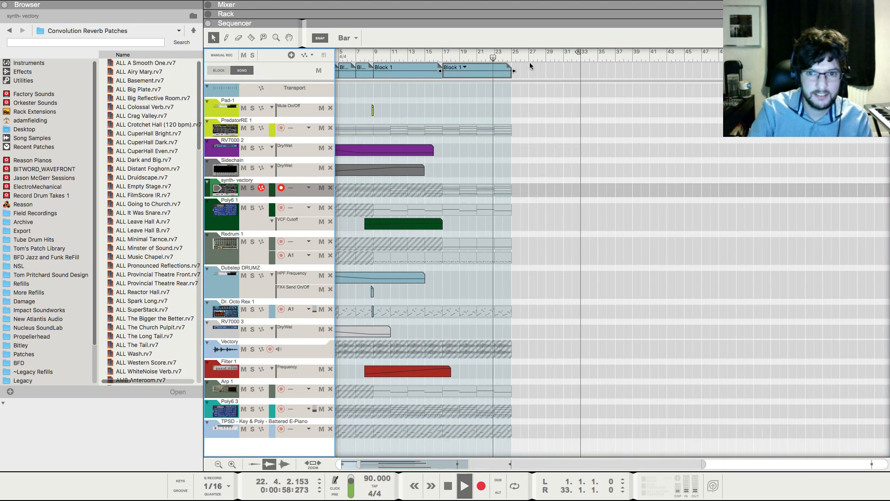
left_click(443, 74)
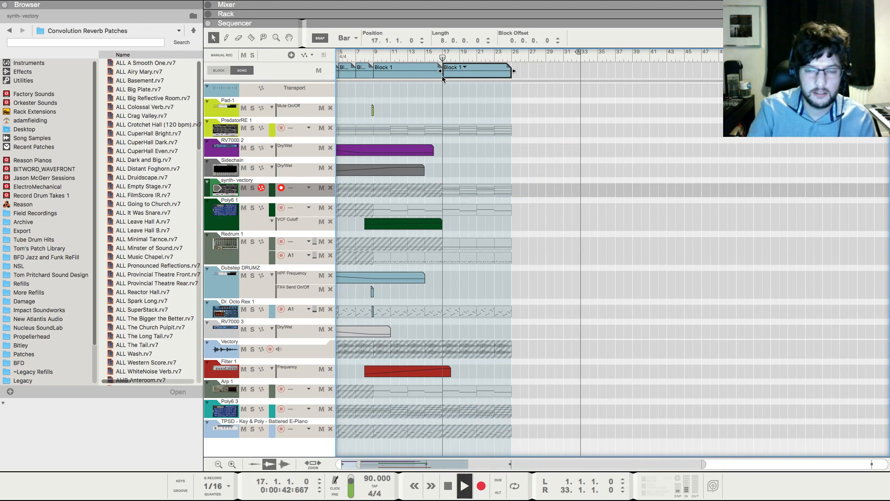
key("space")
Bring up PredatorRE 1 in the rack and set its Osc 3 Semi to -5 semi
left_click(267, 121)
key("F6")
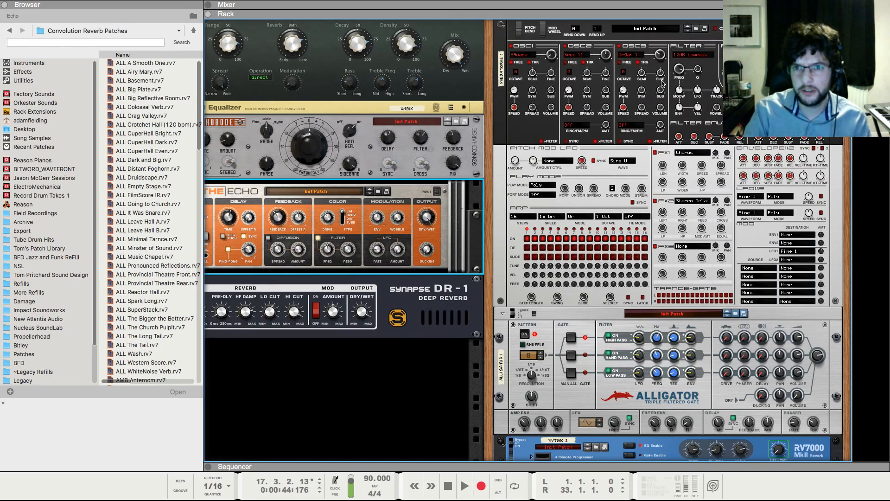
left_click(660, 111)
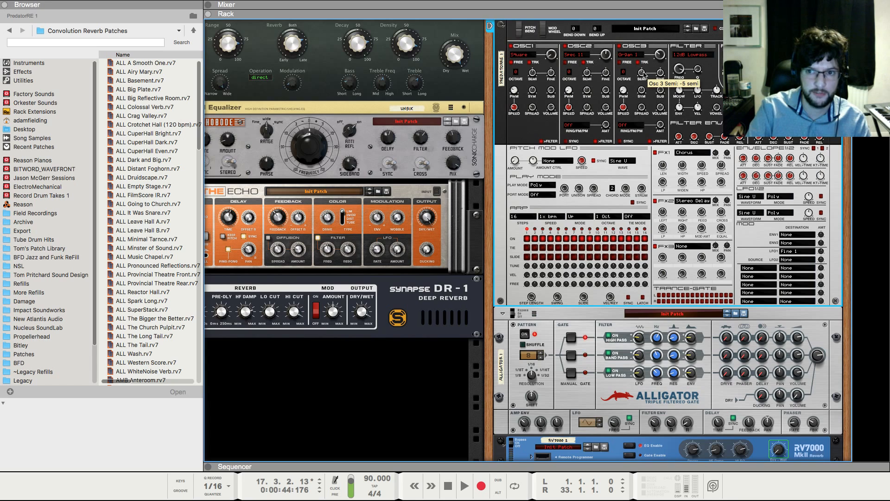
Play the song from bar 17 and set PredatorRE 1's Osc 3 Volume to about -14.1 dB
key("F7")
left_click(437, 59)
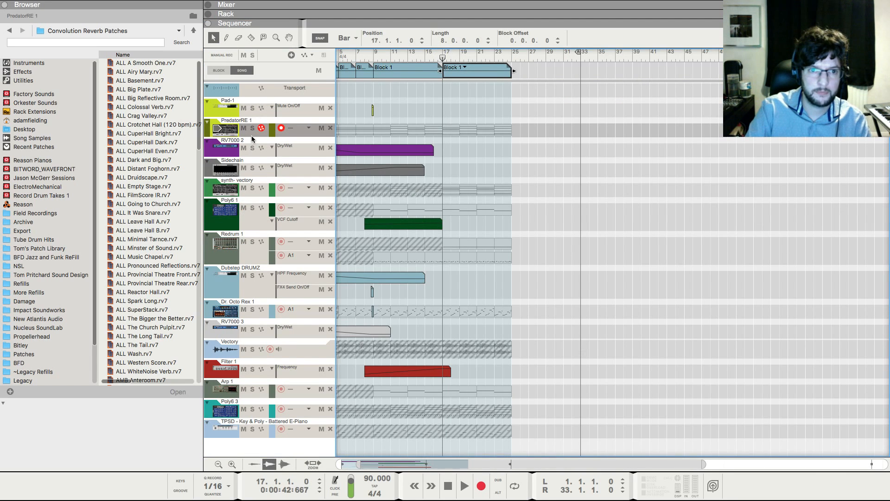
key("space")
key("F6")
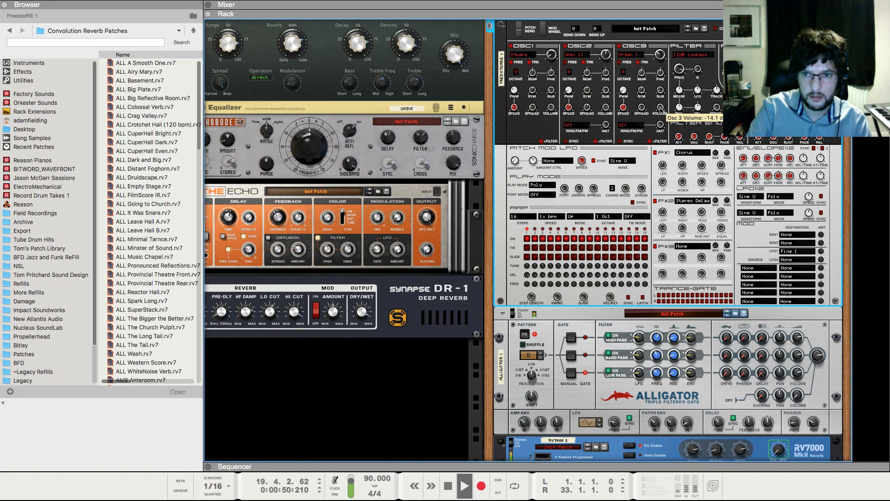
key("space")
Automate PredatorRE 1's Osc 3 Volume with a 25-bar clip from bar 1, ramping gradually upward from -60.0 dB
right_click(660, 108)
left_click(681, 108)
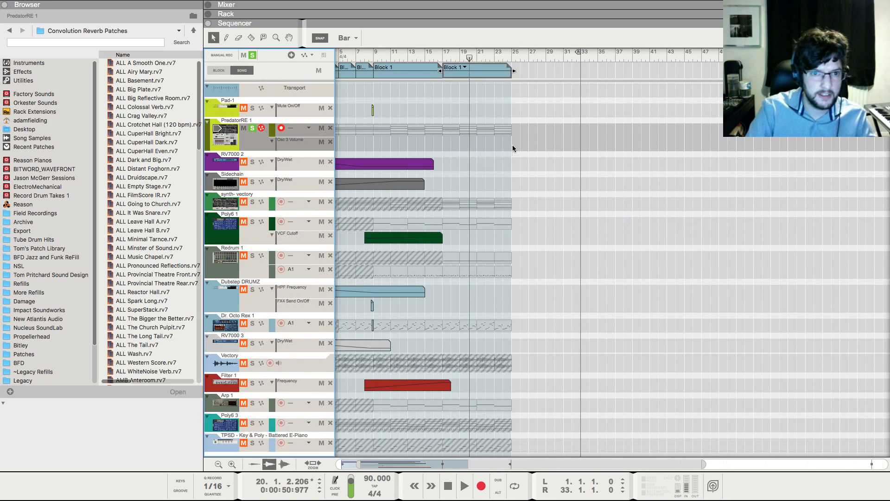
left_click_drag(514, 144, 172, 160)
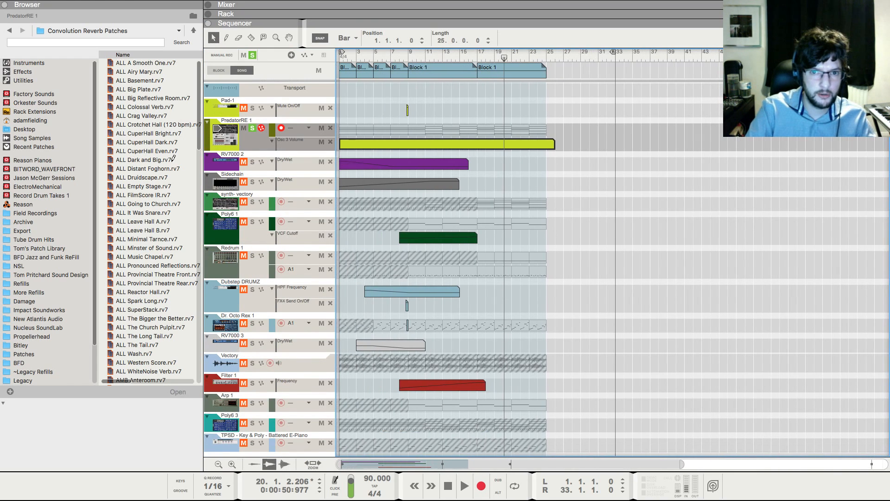
double_click(377, 149)
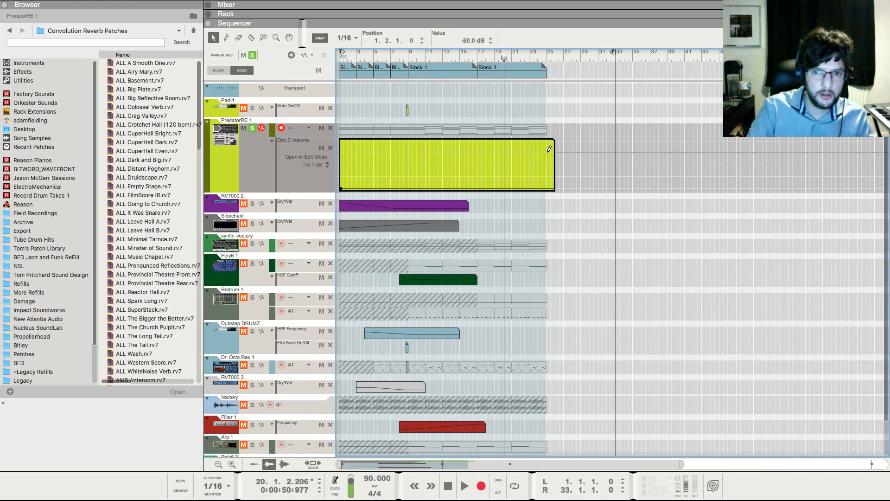
double_click(572, 107)
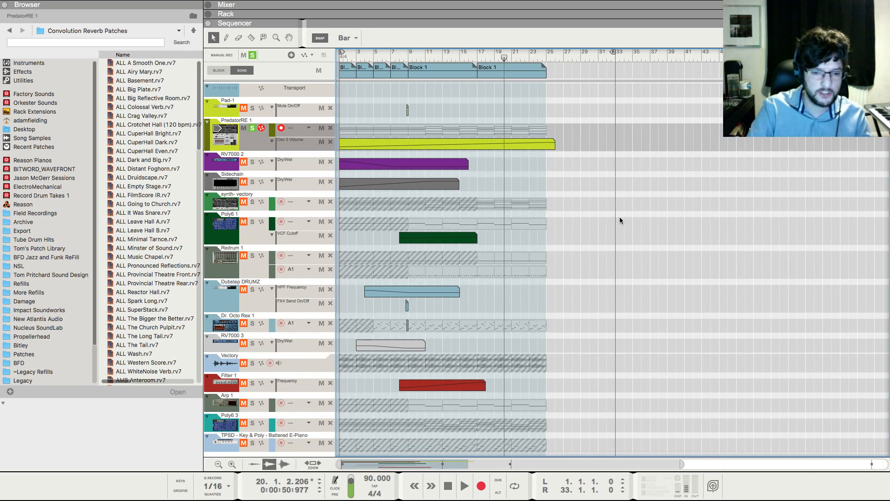
Clear the solo on PredatorRE 1 and play the full arrangement from the start of the song
key("shift+Return")
key("shift+Return")
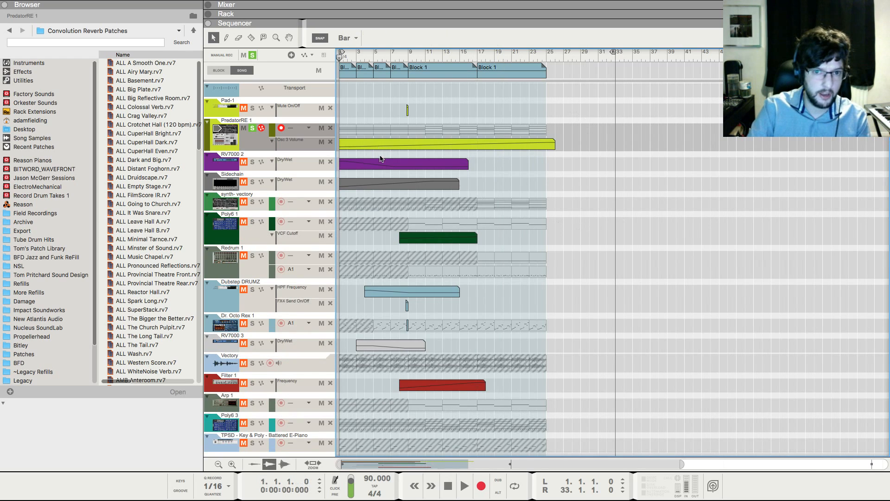
left_click(251, 56)
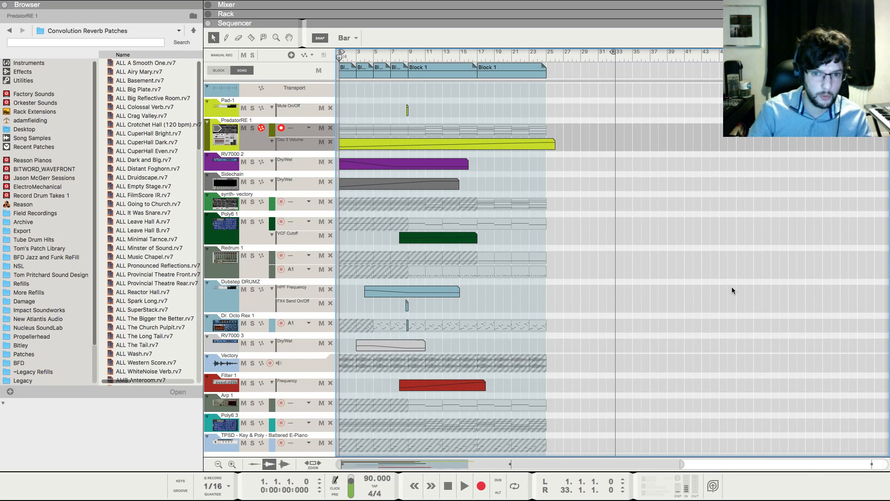
key("space")
scroll(613, 302, "up", 3)
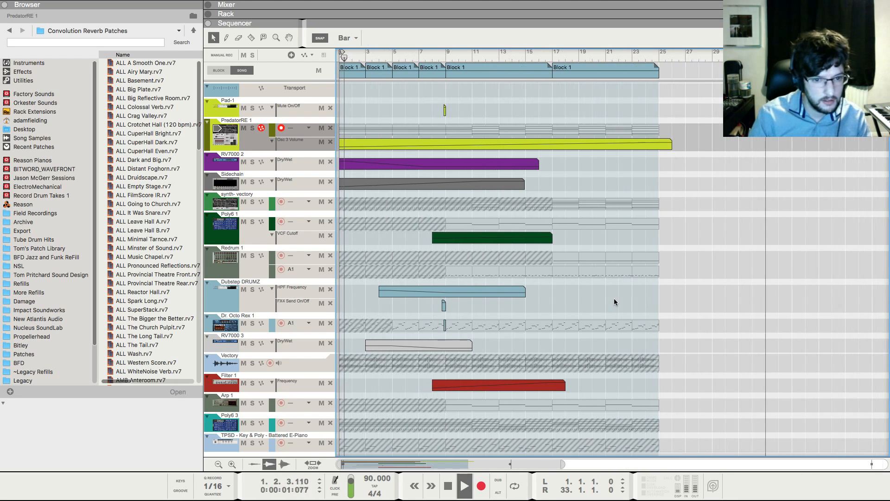
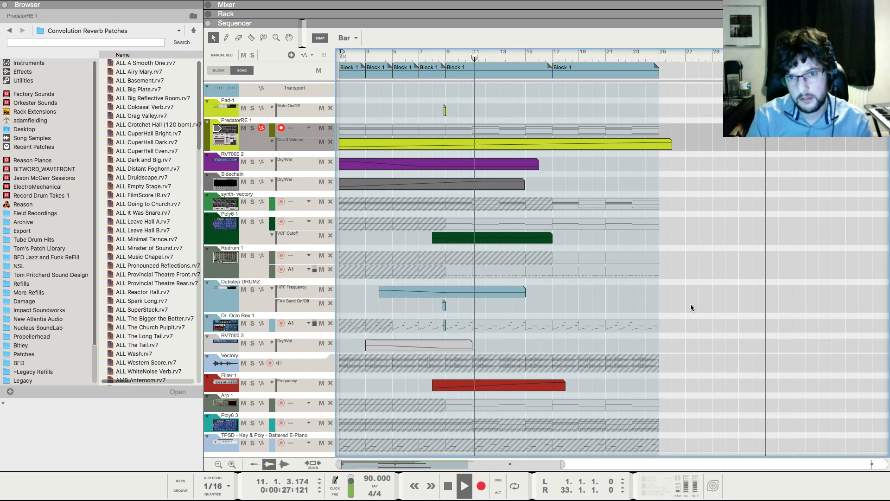
Examine the effect and instrument devices in the rack, down to the Poly6 3 synth, while the song plays
key("F6")
scroll(407, 371, "down", 6)
scroll(399, 353, "left", 6)
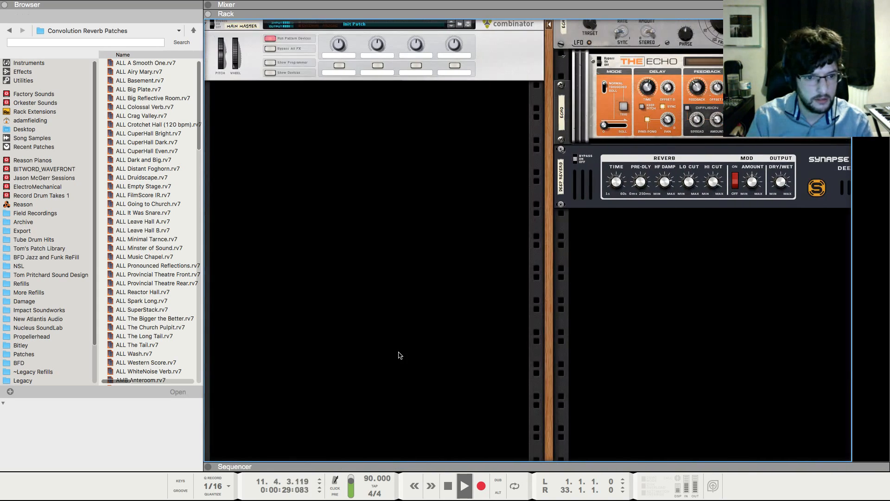
scroll(398, 355, "right", 6)
key("F7")
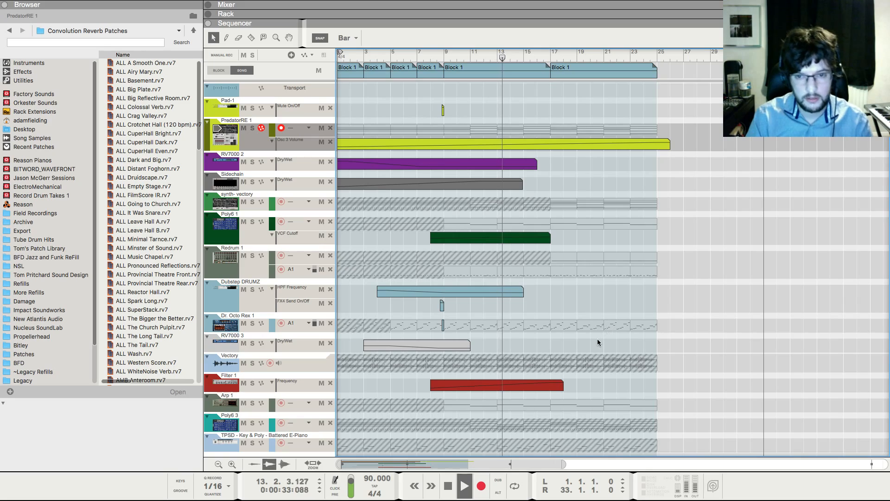
key("F6")
scroll(533, 331, "down", 5)
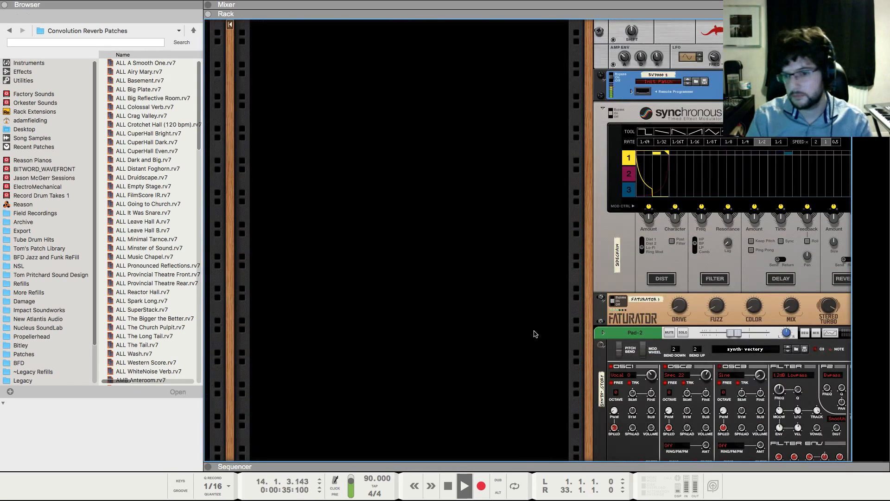
scroll(534, 330, "right", 3)
scroll(536, 329, "down", 15)
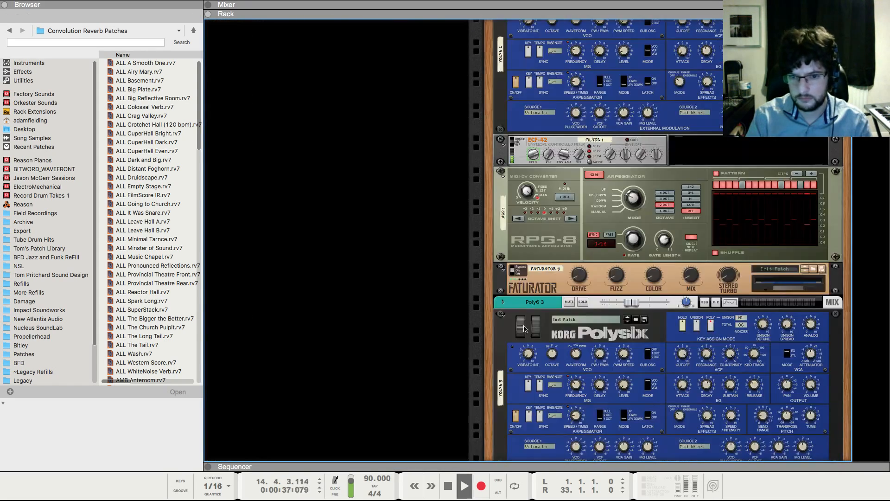
key("F7")
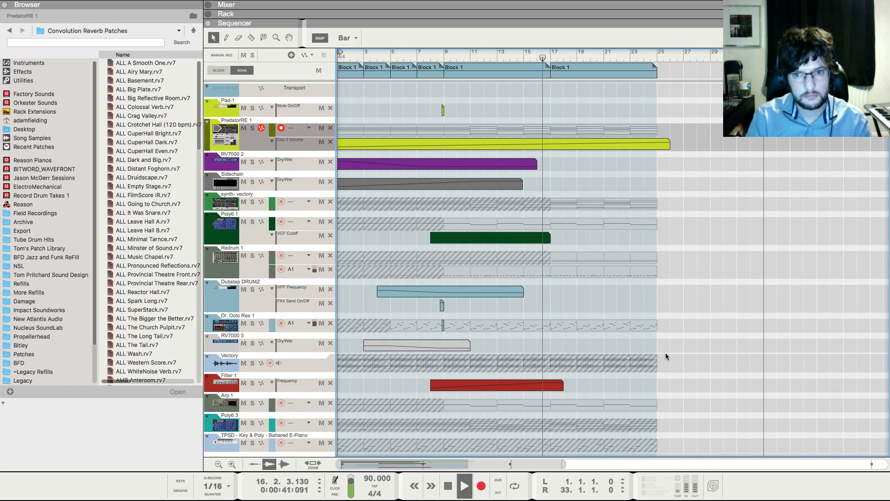
Raise the Pad-2 channel's fader slightly in the mixer during the bar 17 section and return to the arrangement
key("F5")
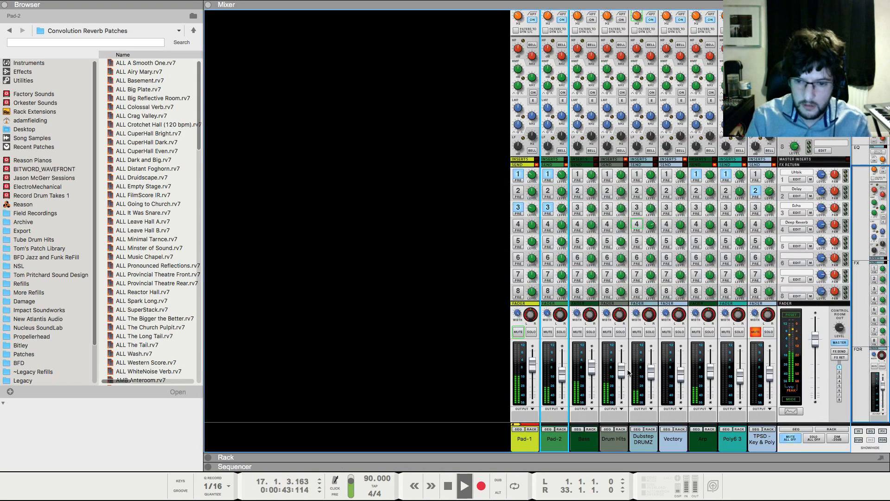
left_click(563, 379)
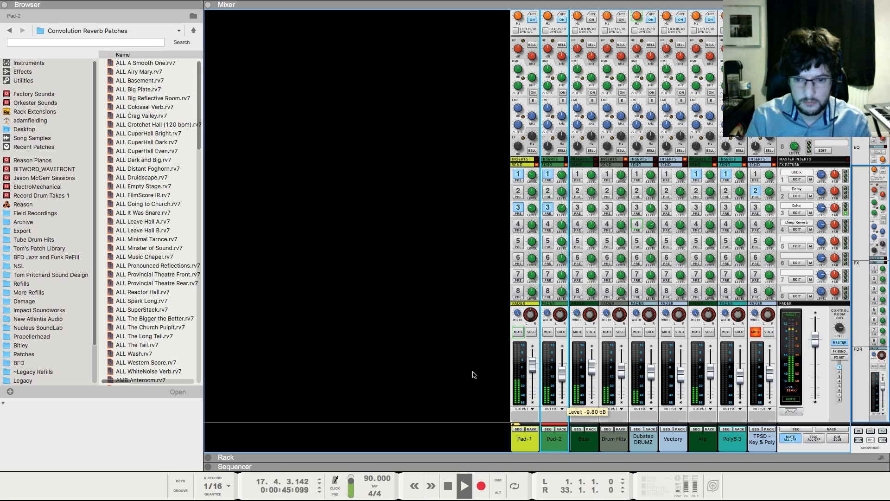
left_click_drag(561, 380, 564, 378)
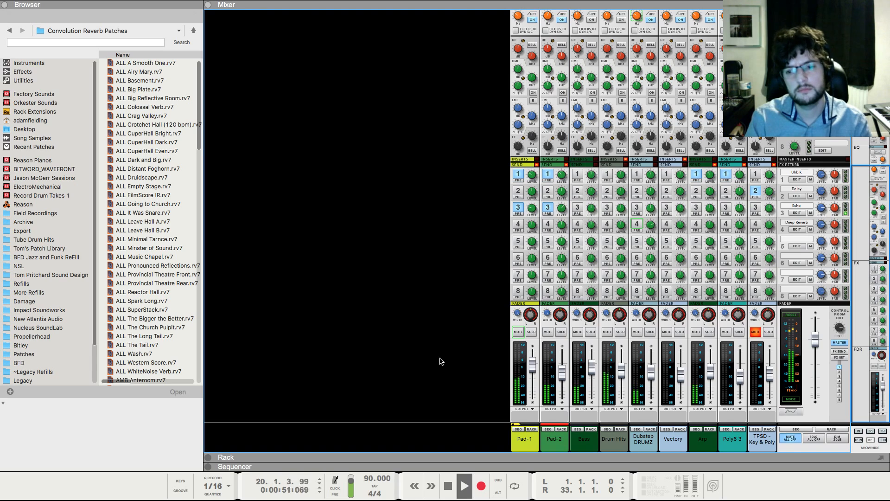
key("F7")
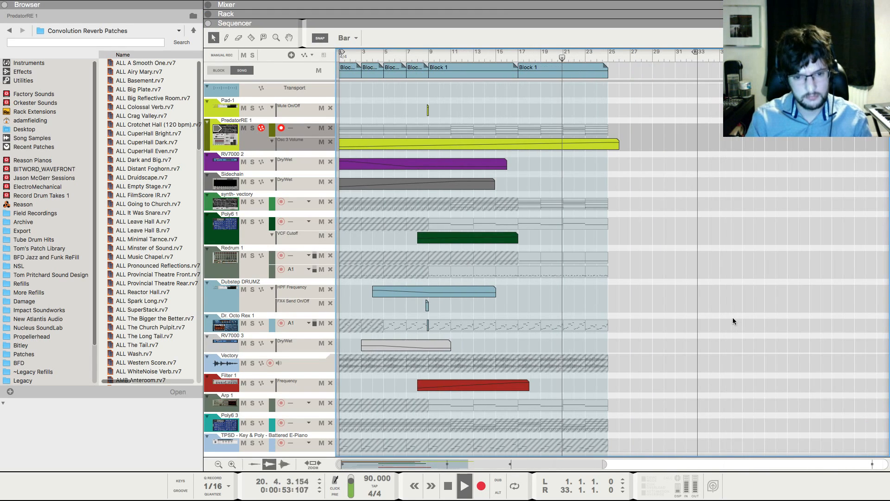
Look over the Arp, Dr. Octo Rex and Redrum devices in the rack during playback and return to the arrangement
key("F6")
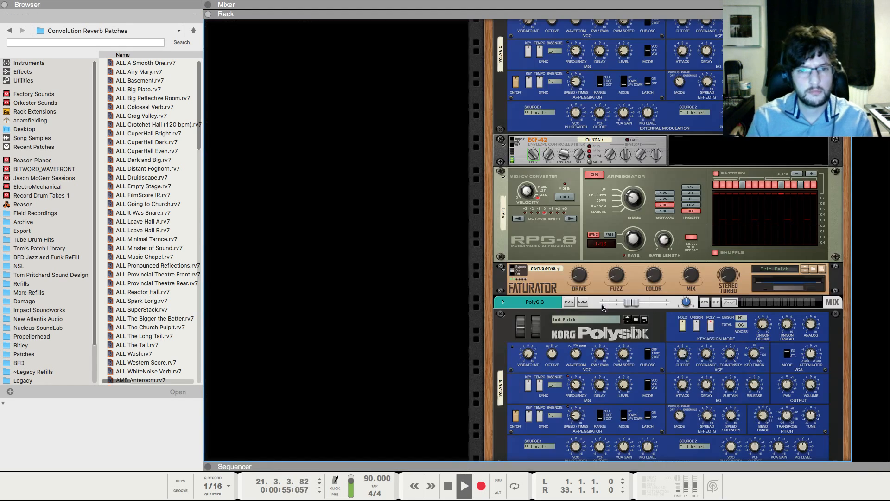
scroll(453, 260, "down", 5)
scroll(418, 267, "up", 10)
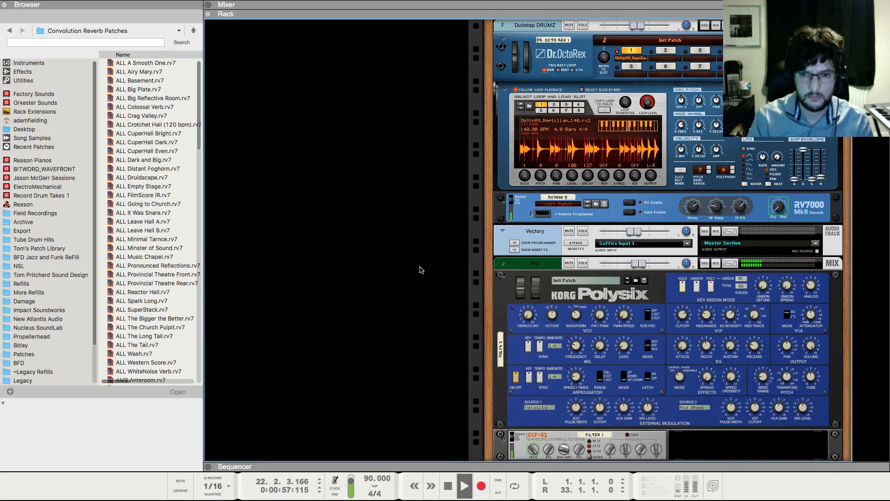
scroll(421, 269, "up", 3)
scroll(421, 266, "down", 8)
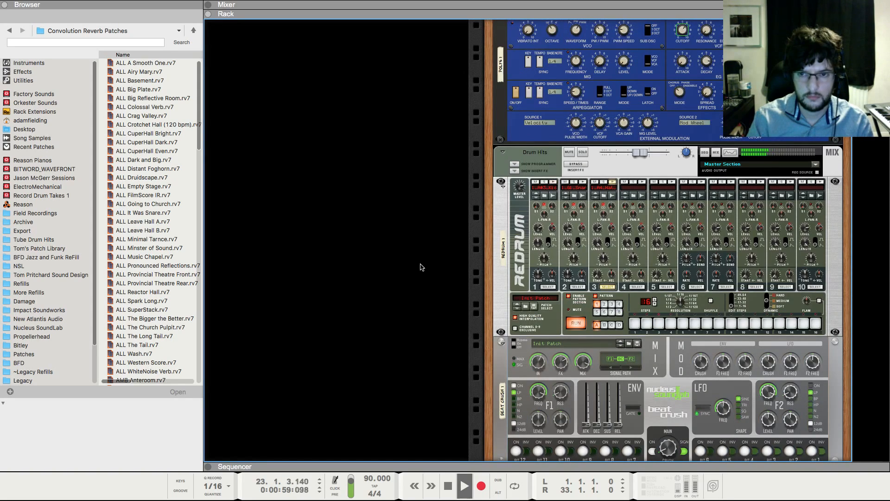
scroll(422, 267, "down", 10)
key("F7")
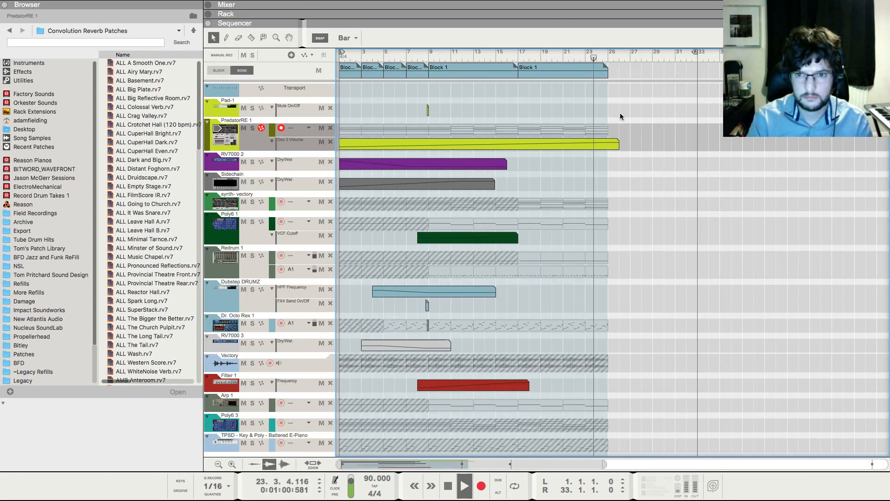
Open Block 1, play it from about bar 7 and open the Poly6 1 clip's notes for editing
double_click(594, 72)
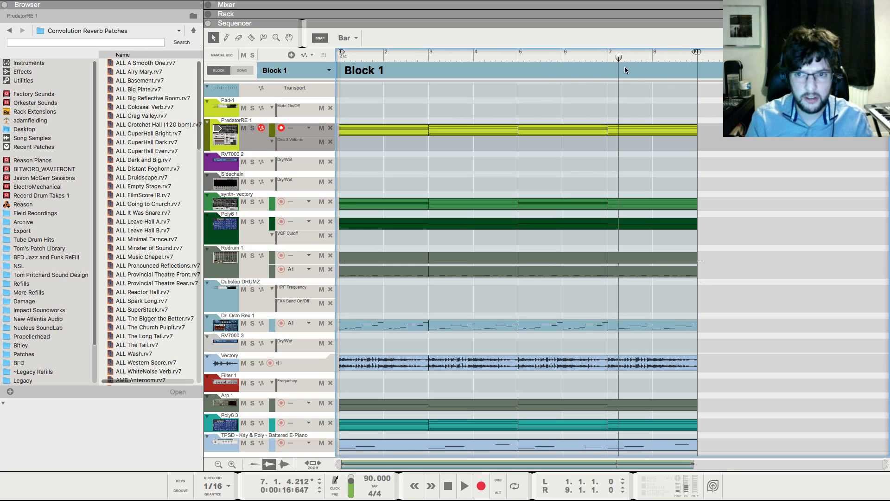
left_click(607, 57)
key("space")
left_click(672, 224)
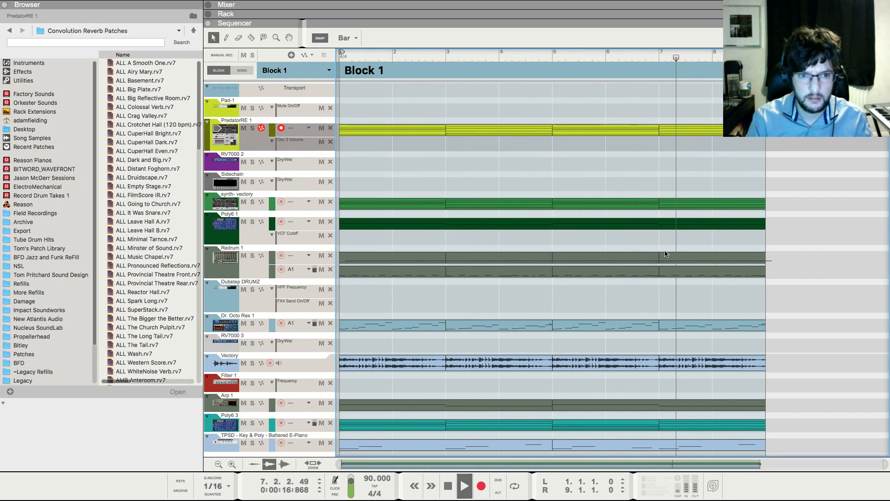
key("ctrl+e")
scroll(687, 184, "down", 1)
Shorten the Poly6 1 A#1 note at bar 7 to one bar and add a one-bar G1 note at bar 8
left_click(824, 239)
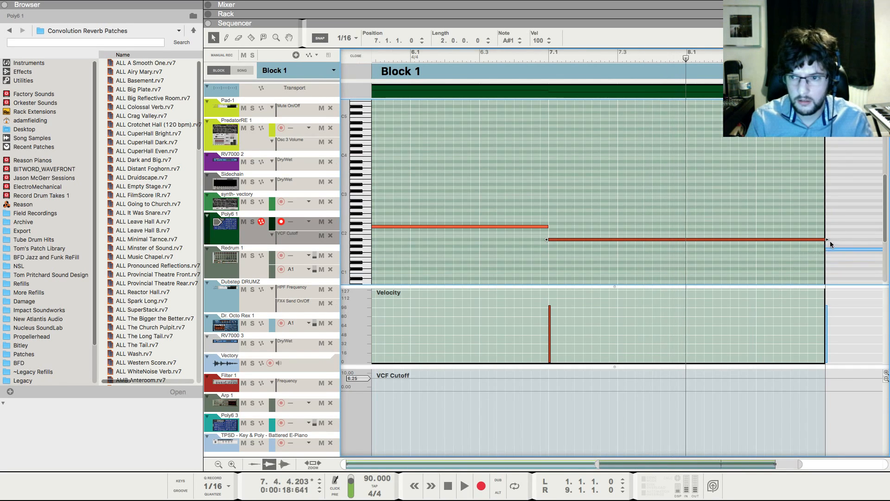
left_click_drag(797, 240, 700, 250)
key("ctrl+d")
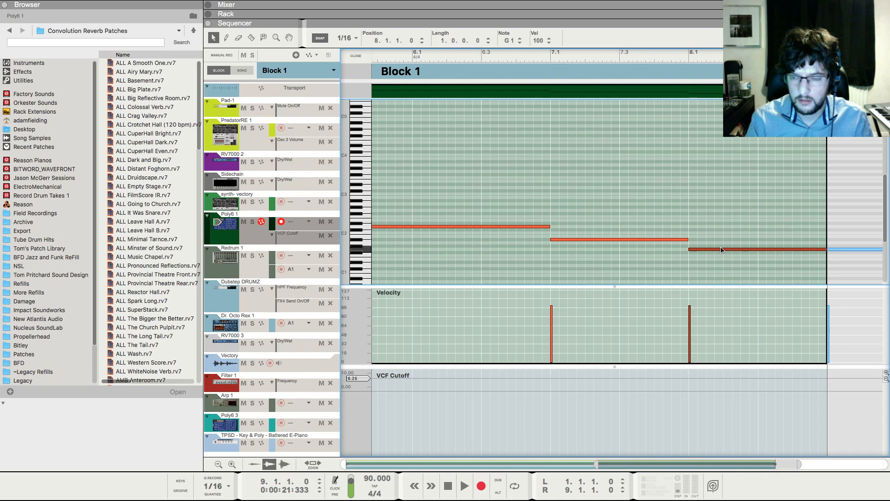
left_click(721, 250)
key("g")
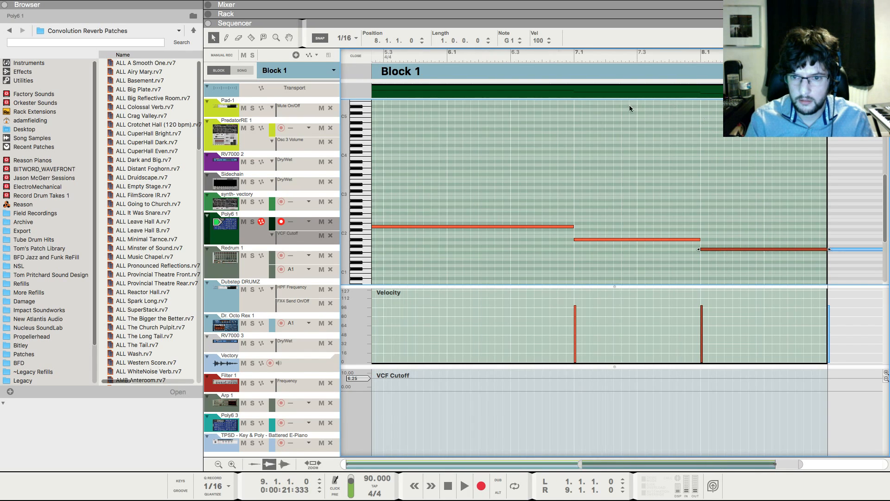
Audition the edited Poly6 1 bass notes in Block 1 from about bar 7 and close the note editor
left_click(577, 58)
key("space")
key("g")
key("g")
key("g")
key("g")
key("g")
left_click(356, 55)
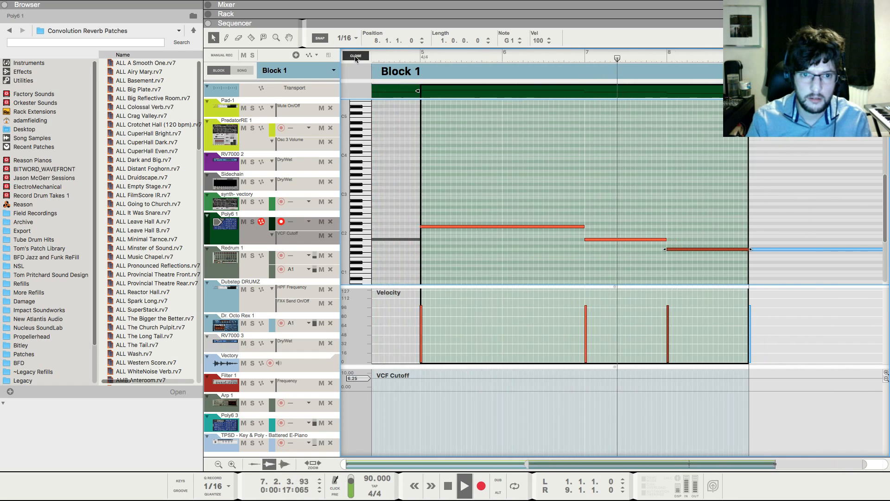
key("g")
key("g")
key("g")
left_click(703, 288)
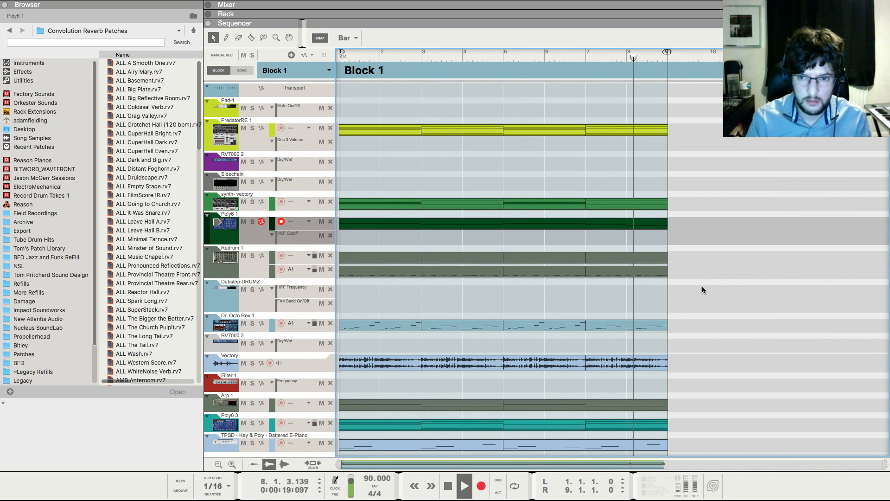
Return to the song arrangement and briefly play it from about bar 15, before the last Block 1 section
left_click(242, 70)
key("space")
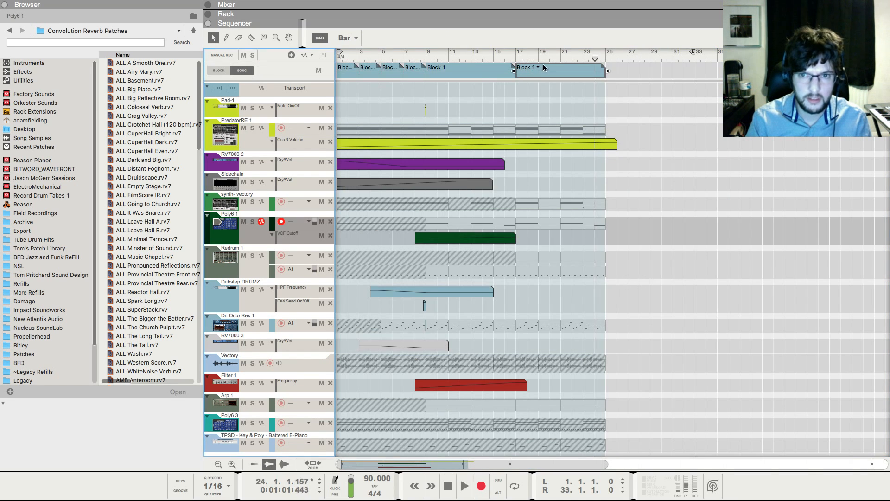
left_click(515, 59)
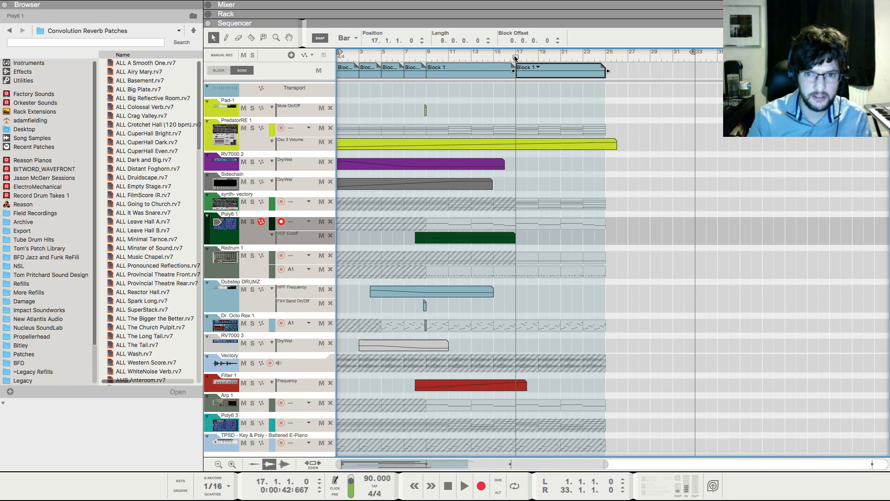
left_click(493, 58)
key("space")
key("space")
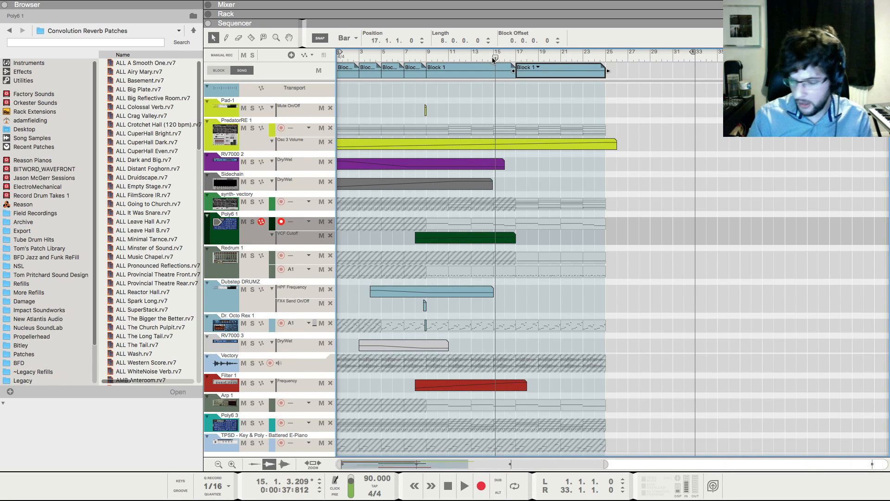
Move the song position to bar 6 and create an audio track below the DR-1 reverb in the rack
key("shift+Return")
key("shift+Return")
key("F6")
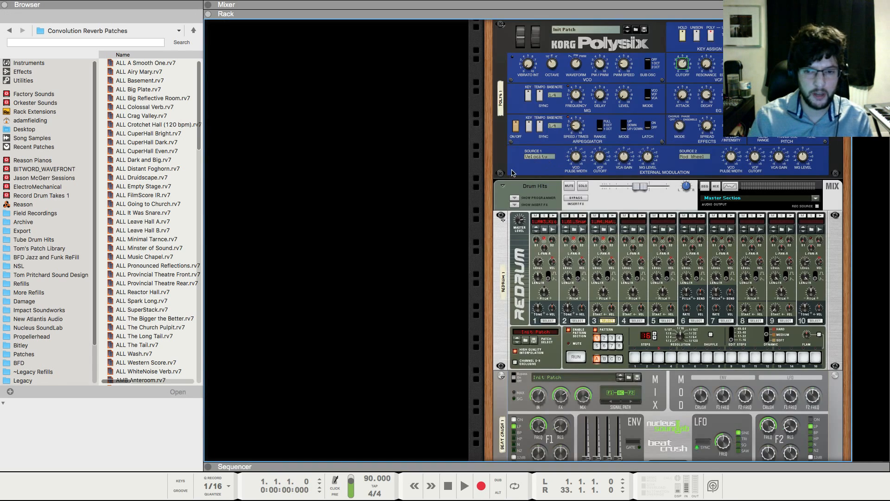
key("F7")
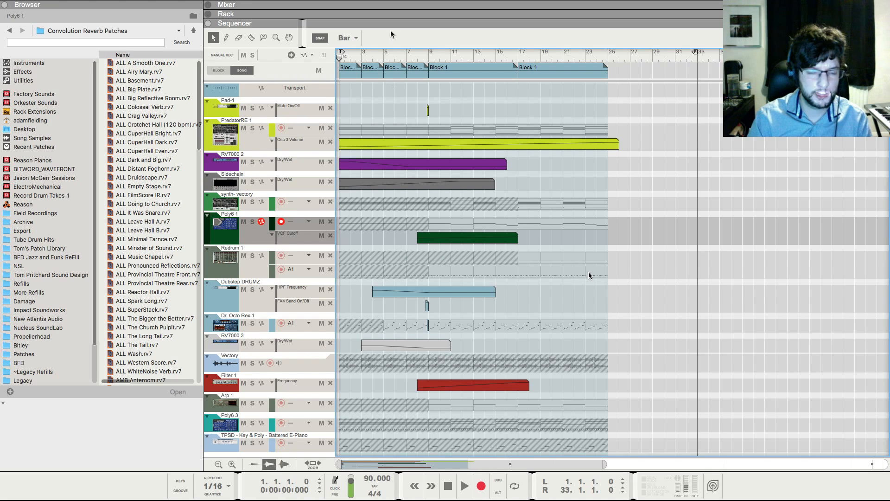
mouse_move(384, 57)
left_mouse_down()
mouse_move(373, 57)
mouse_move(558, 57)
mouse_move(401, 58)
left_mouse_up()
key("F6")
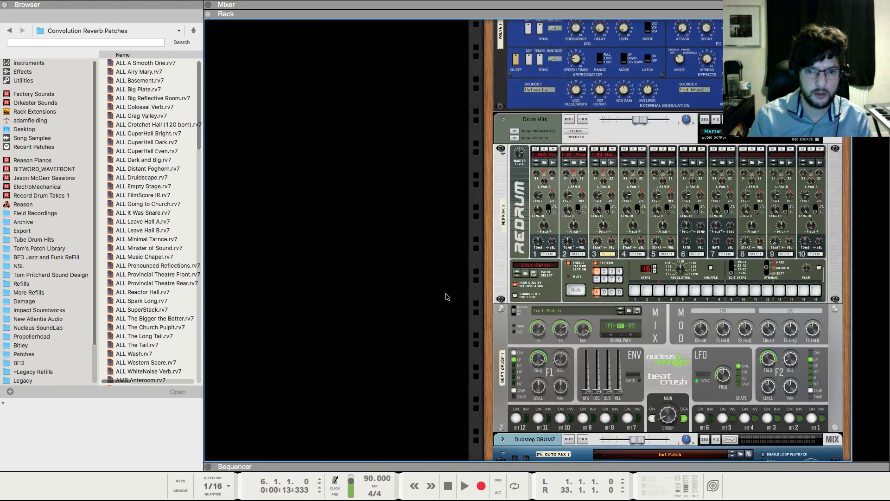
right_click(675, 418)
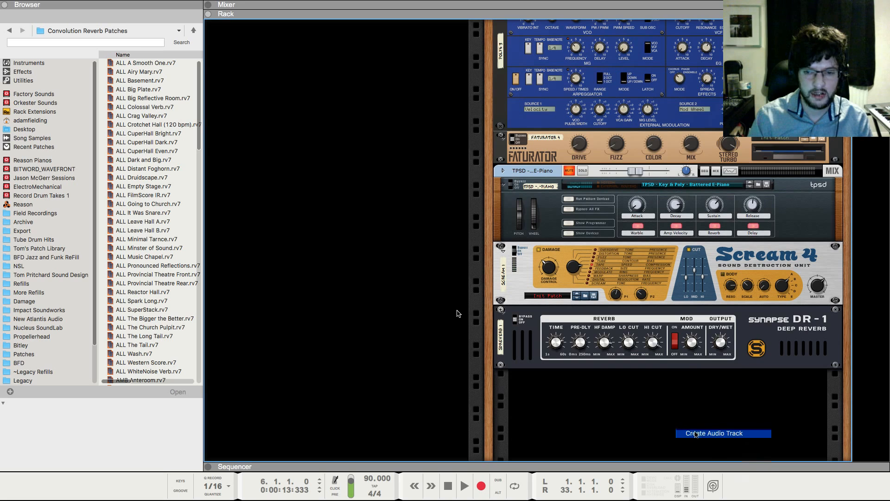
left_click(695, 433)
Rename the new audio track Reverse Transitions
left_click_drag(523, 375, 883, 363)
double_click(525, 28)
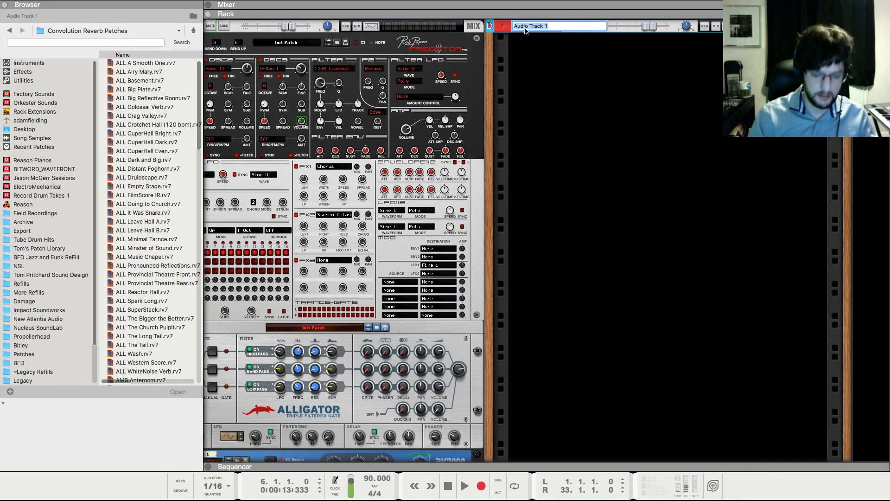
type("Reverse Transitio")
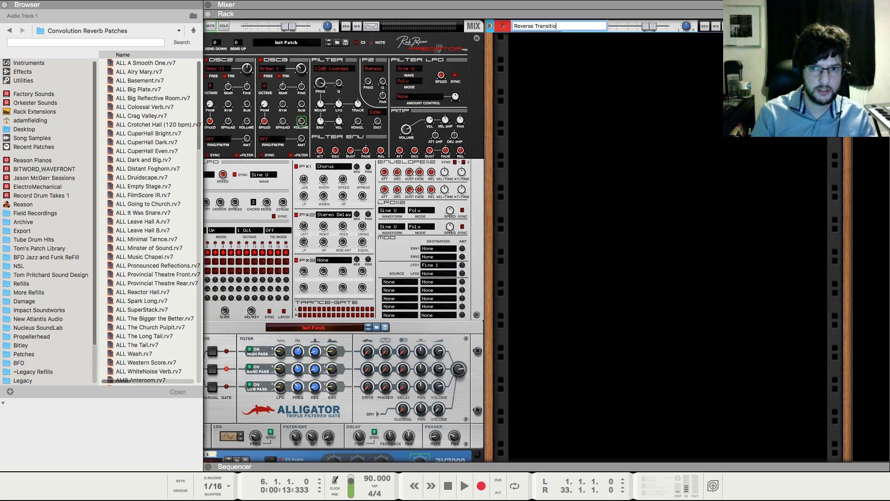
type("ns")
key("Return")
Unfold the Reverse Transitions device, show its insert effects area and return to the arrangement
left_click(503, 26)
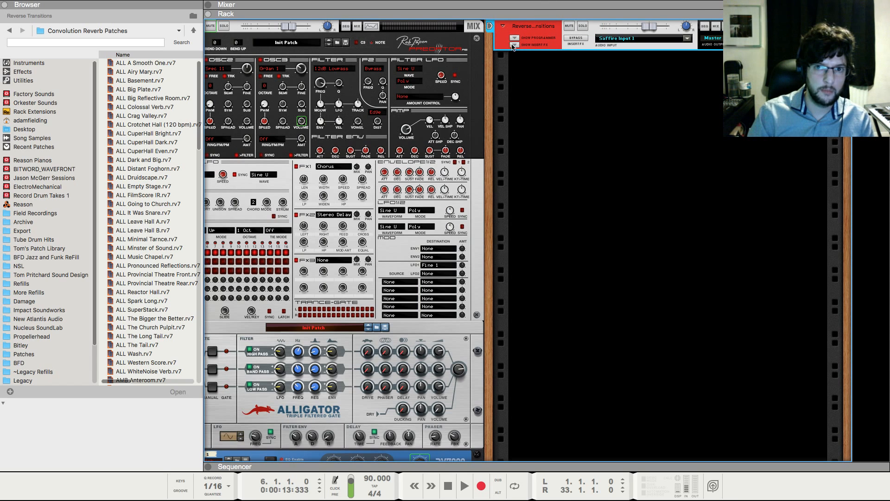
left_click(513, 45)
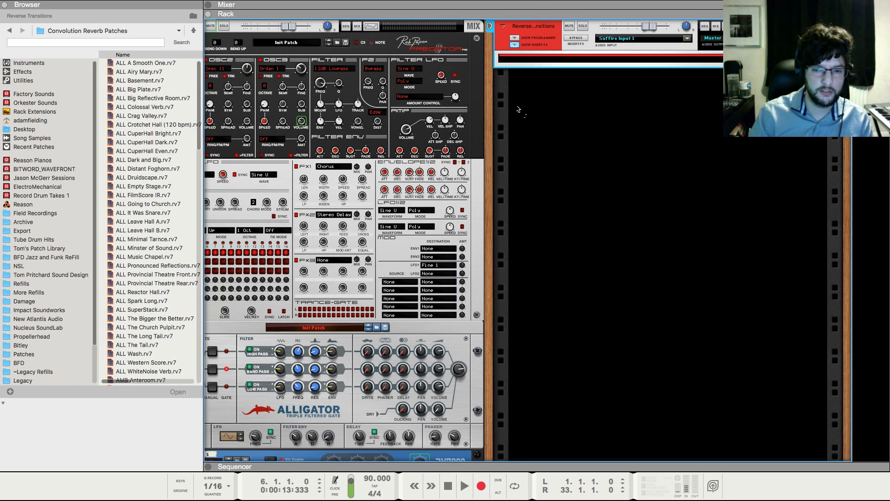
key("F7")
Browse to the Rides & Cymbals samples folder in Tube Drum Hits
left_click(52, 239)
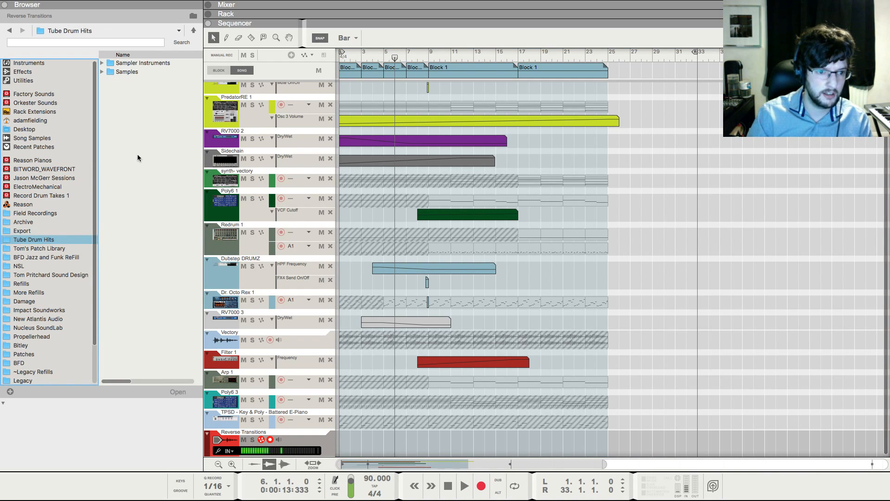
left_click(137, 154)
double_click(141, 71)
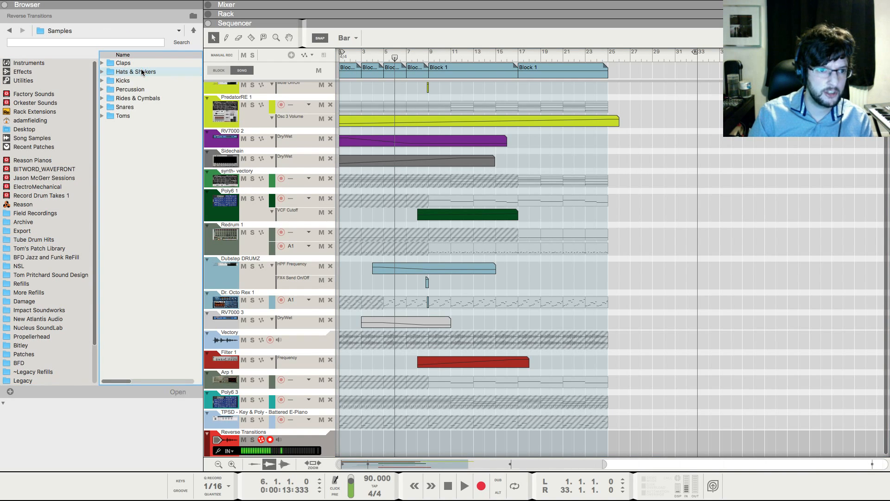
double_click(143, 98)
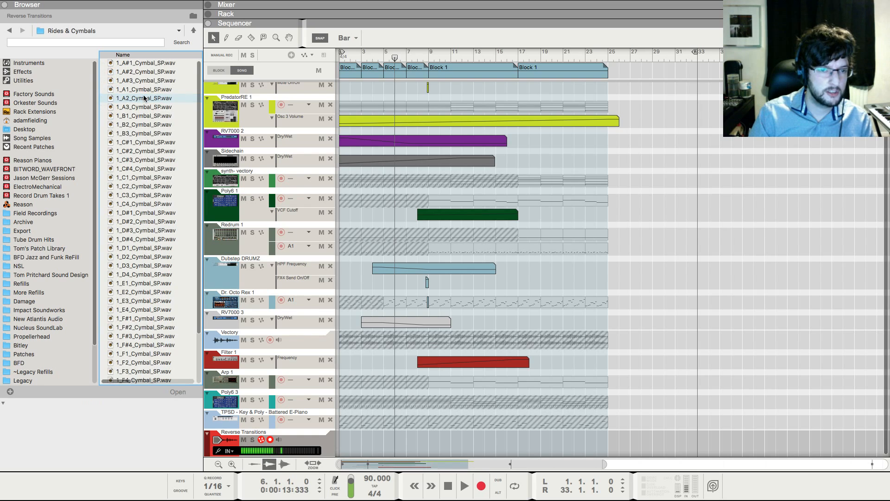
Audition the cymbal samples between 1_A1 and 1_D#3 and select 1_A2_Cymbal_SP.wav
left_click(144, 99)
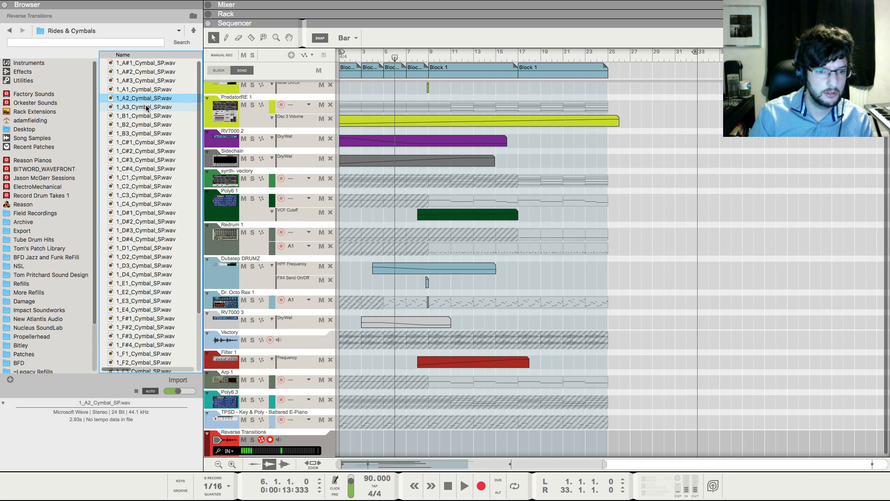
left_click(146, 108)
left_click(148, 90)
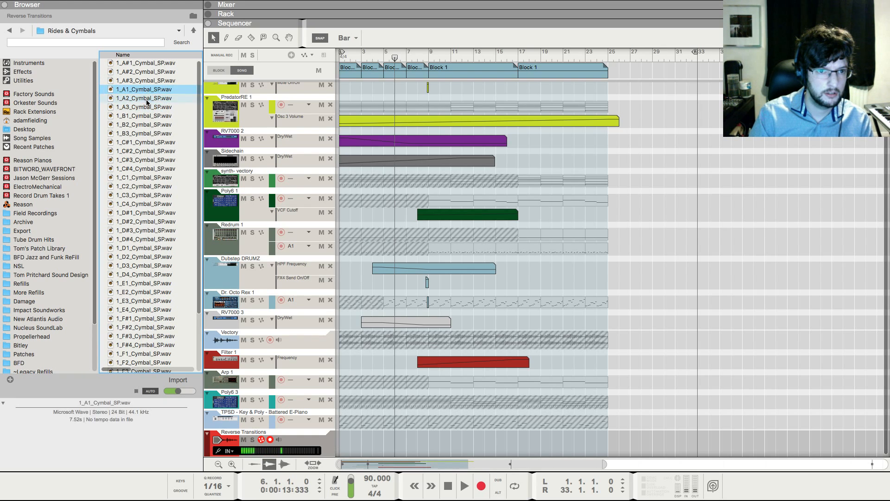
left_click(153, 134)
left_click(153, 142)
left_click(153, 151)
left_click(152, 160)
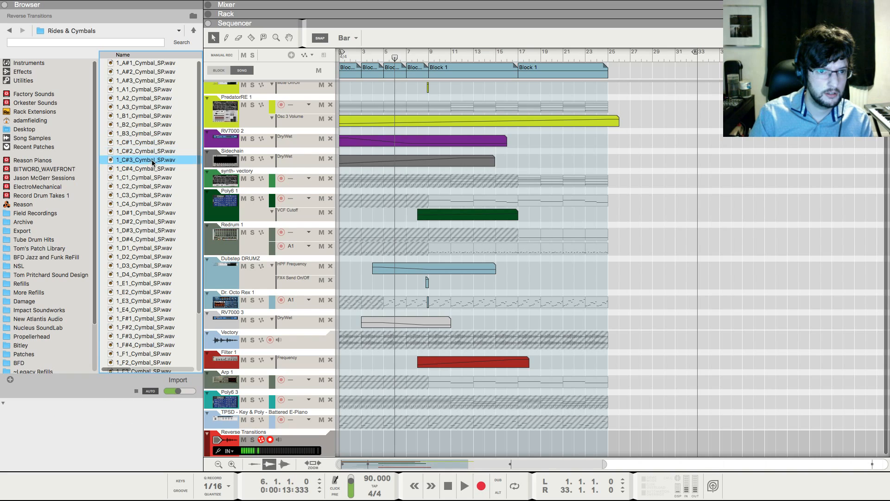
left_click(152, 170)
left_click(153, 177)
left_click(153, 186)
left_click(154, 195)
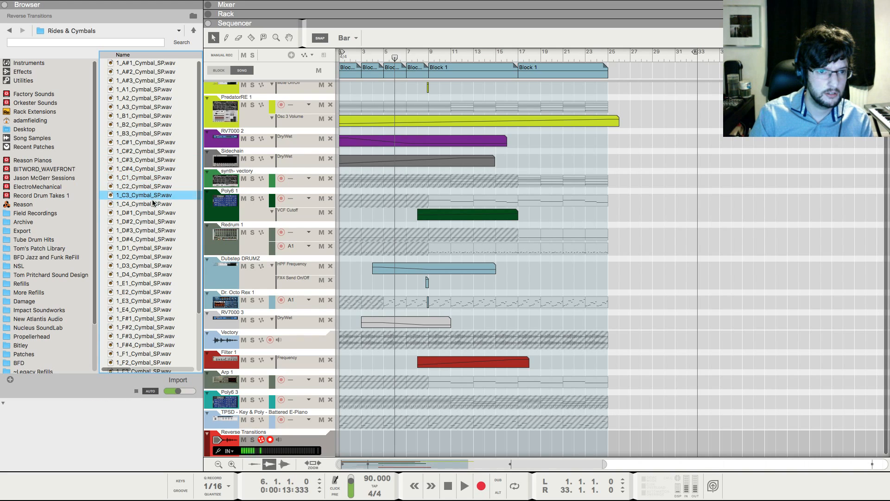
left_click(154, 204)
key("Down")
key("Down")
key("Down")
key("Down")
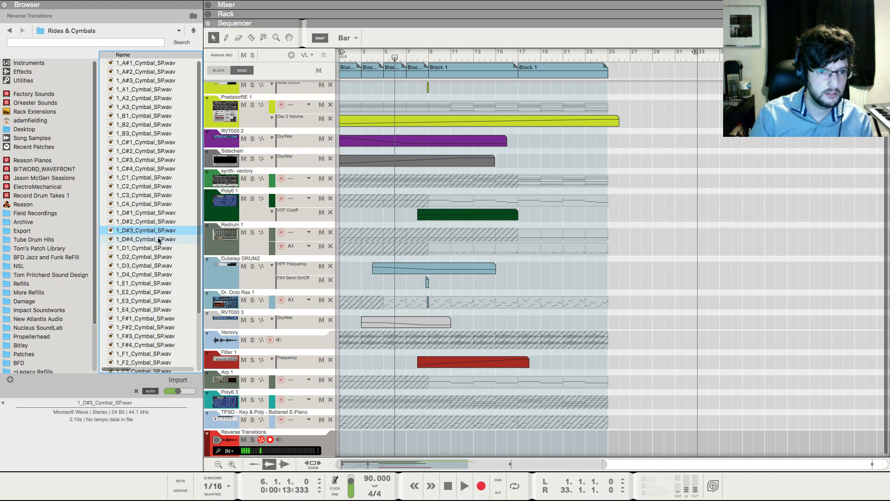
left_click(154, 222)
left_click(156, 100)
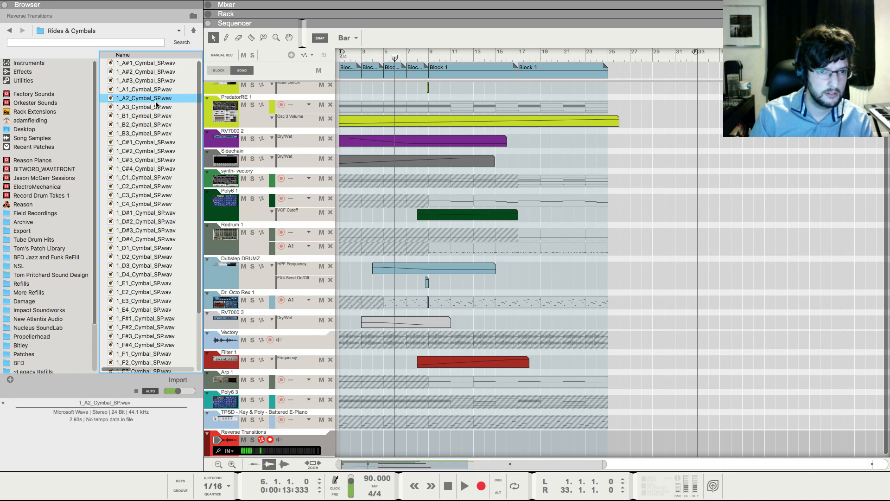
Place 1_A2_Cymbal_SP.wav on the Reverse Transitions track at bar 6
left_click_drag(140, 95, 397, 454)
right_click(399, 452)
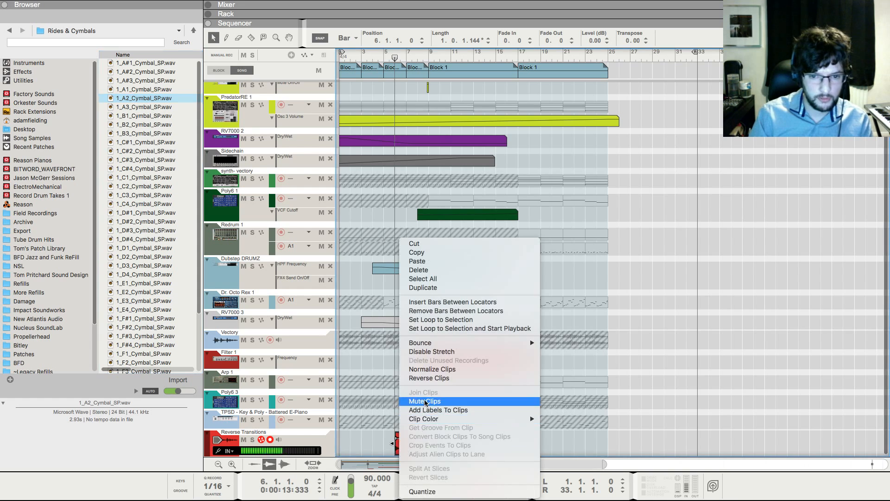
key("Escape")
Set the snap value to 1/16 and time-stretch the cymbal clip to exactly one bar
key("h")
key("h")
key("h")
key("h")
key("h")
key("h")
key("h")
key("h")
key("h")
key("h")
key("h")
key("h")
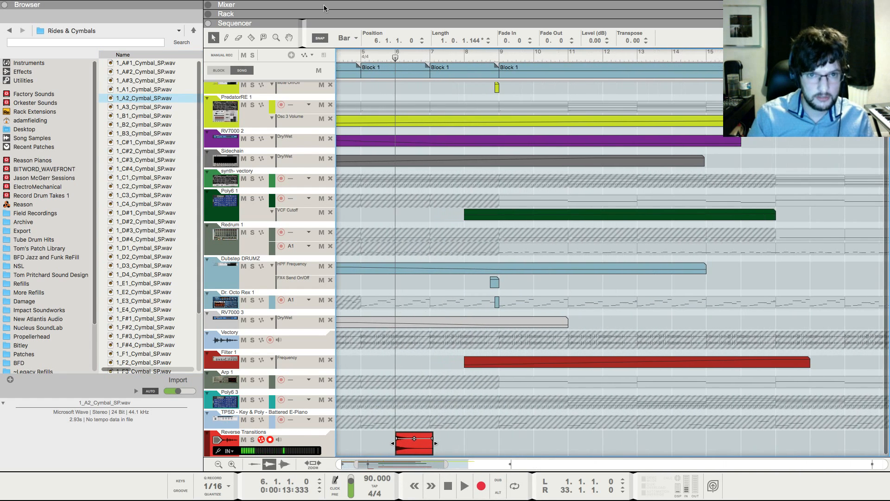
left_click(346, 38)
left_click(353, 78)
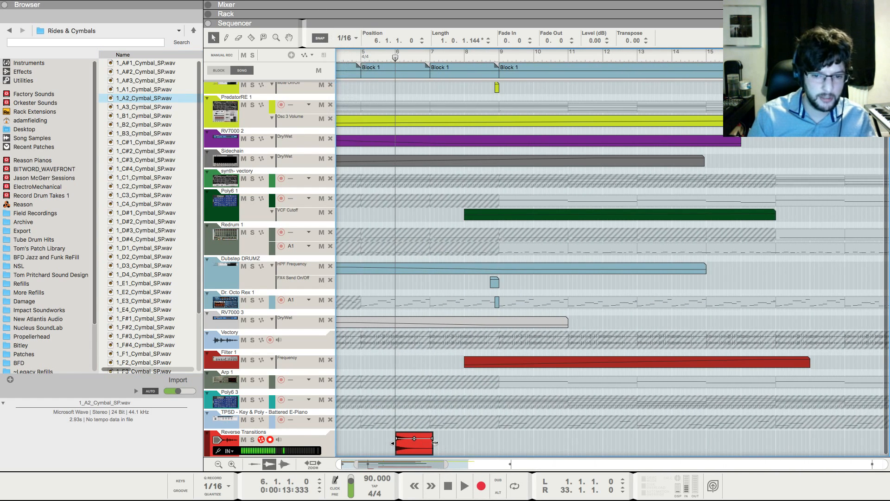
left_click_drag(436, 443, 415, 446)
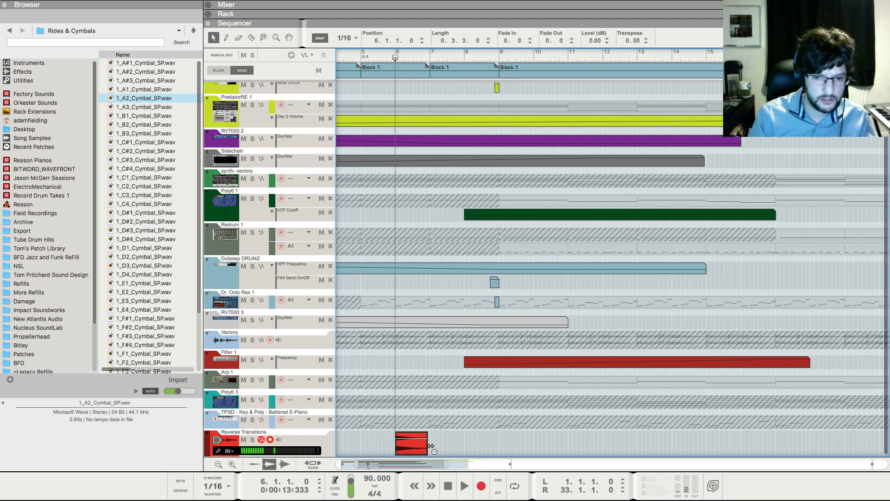
Reverse the cymbal clip on the Reverse Transitions track
right_click(432, 446)
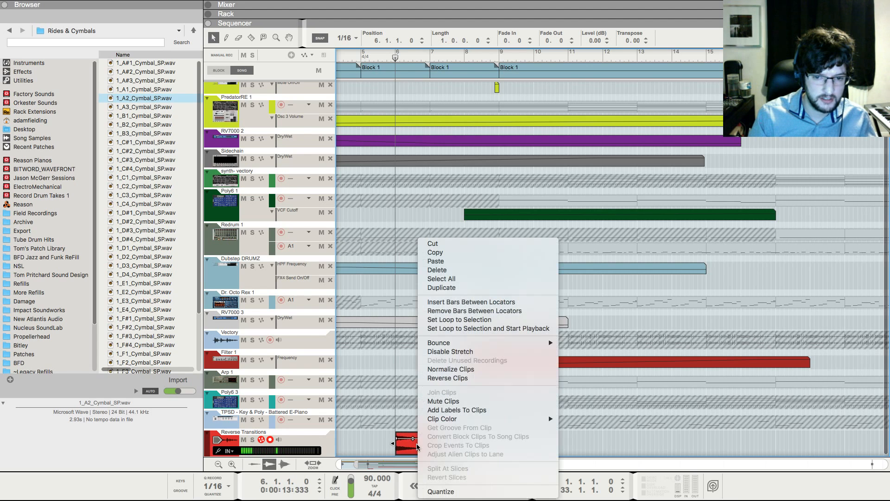
left_click(479, 378)
key("g")
key("g")
Move the reversed cymbal clip to bar 4 with Bar snap and give it a fade-in of about 2.212
left_click(345, 38)
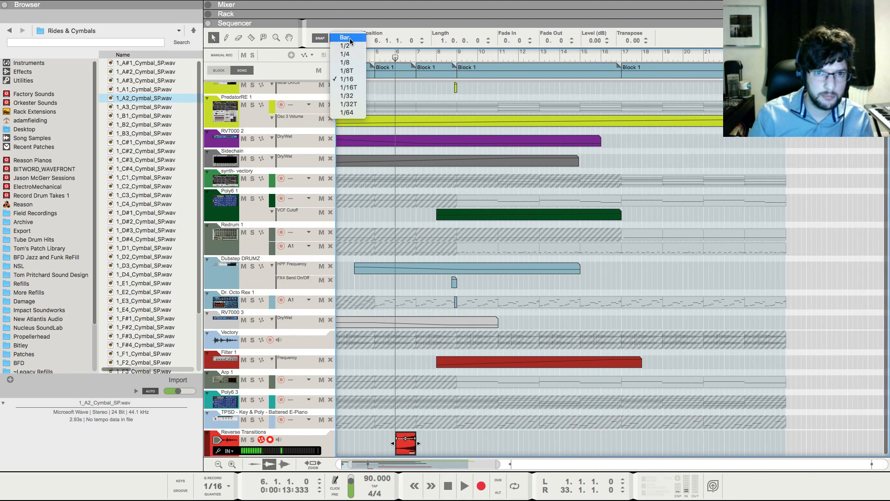
left_click(345, 39)
left_click_drag(397, 446, 366, 446)
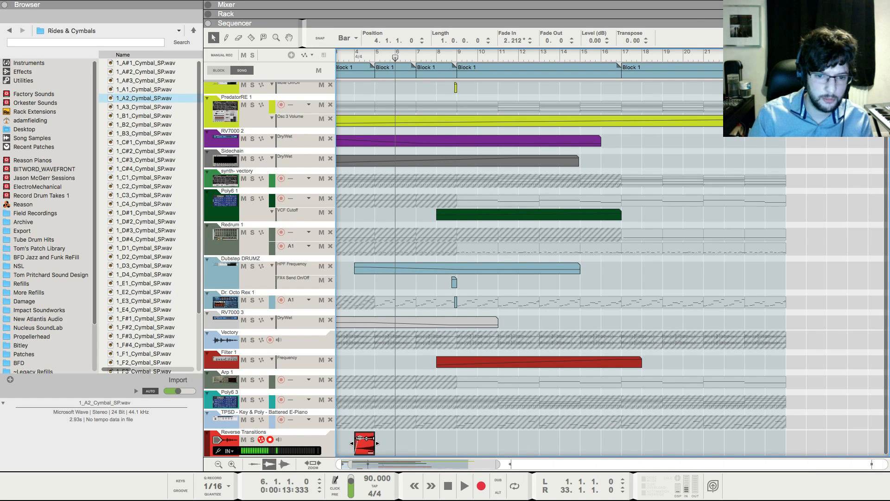
Add a Synapse DR-1 Deep Reverb to the Reverse Transitions audio track and raise its low cut to about 5.05 Hz
key("F6")
right_click(533, 59)
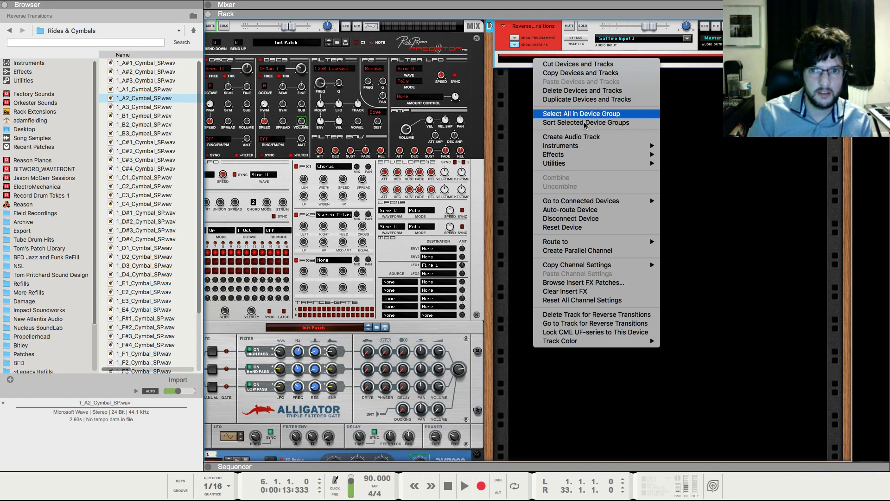
left_click(525, 96)
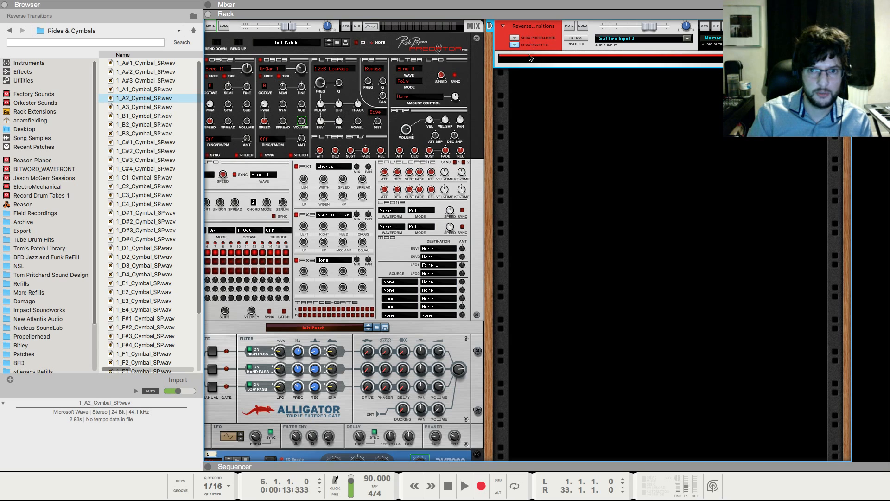
right_click(512, 59)
mouse_move(536, 153)
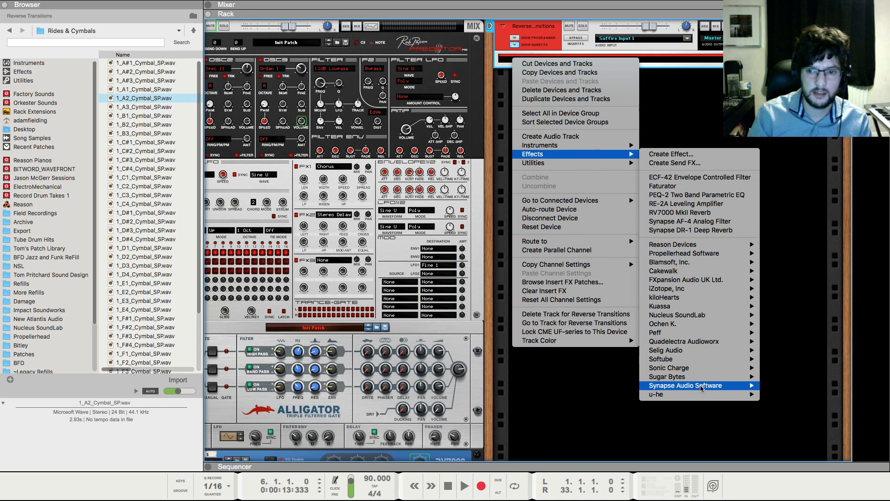
mouse_move(701, 386)
left_click(820, 411)
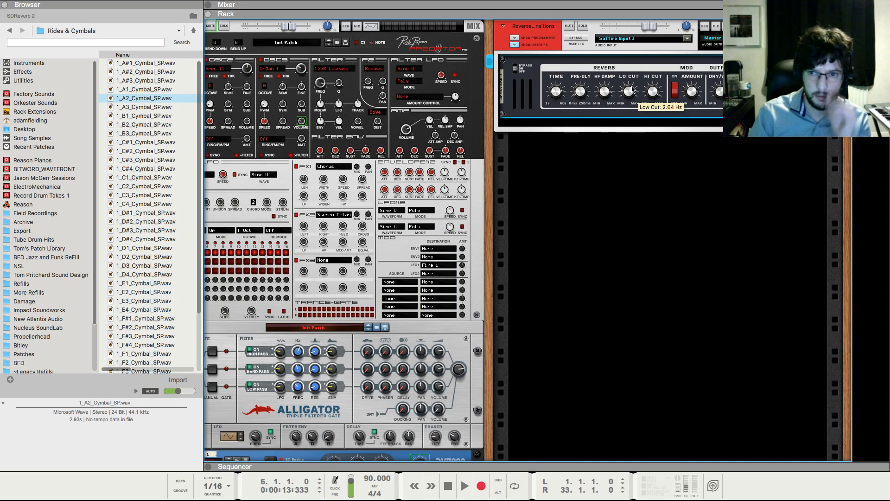
left_click_drag(632, 85, 632, 82)
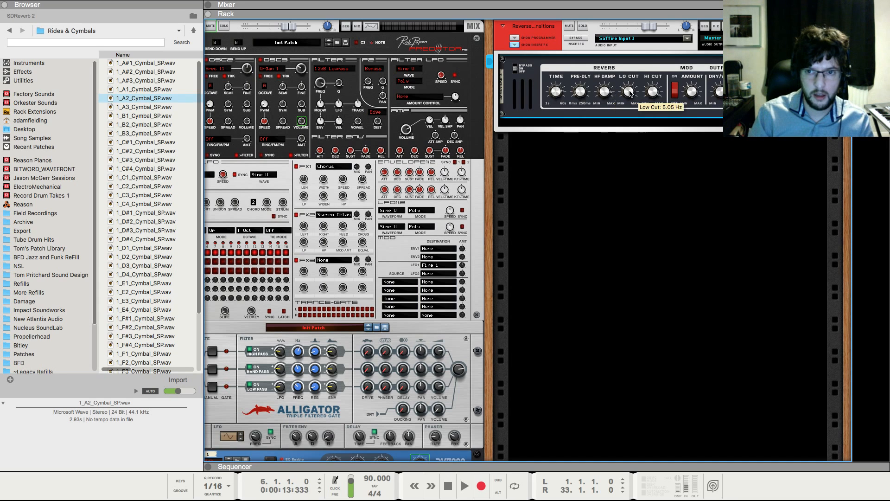
Lower the Reverse Transitions channel fader in the mixer and audition the reversed cymbal from just before bar 4
key("F5")
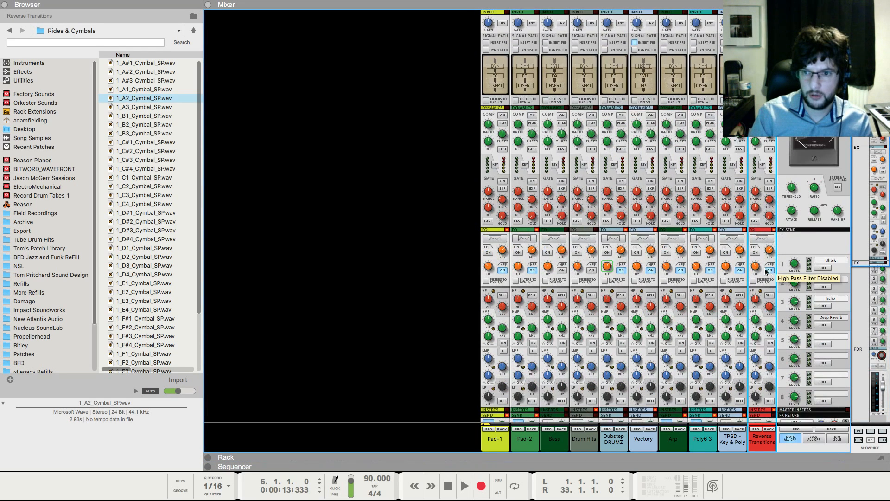
key("F7")
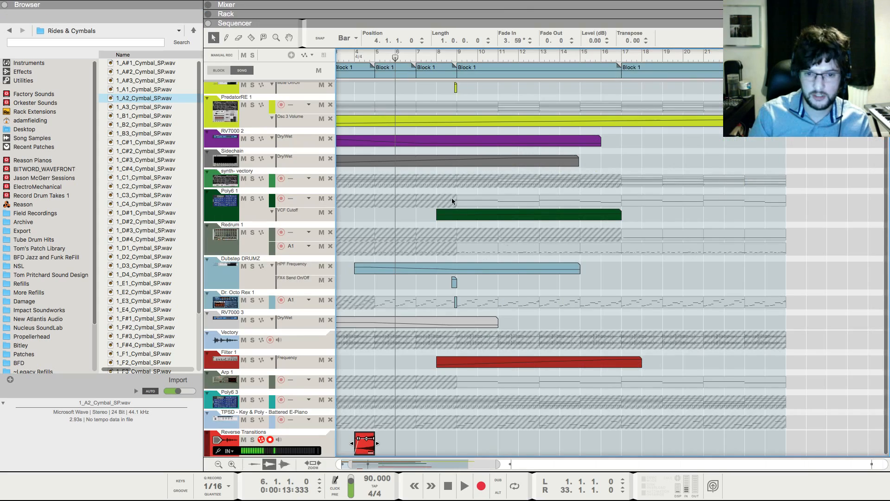
left_click(354, 56)
key("F5")
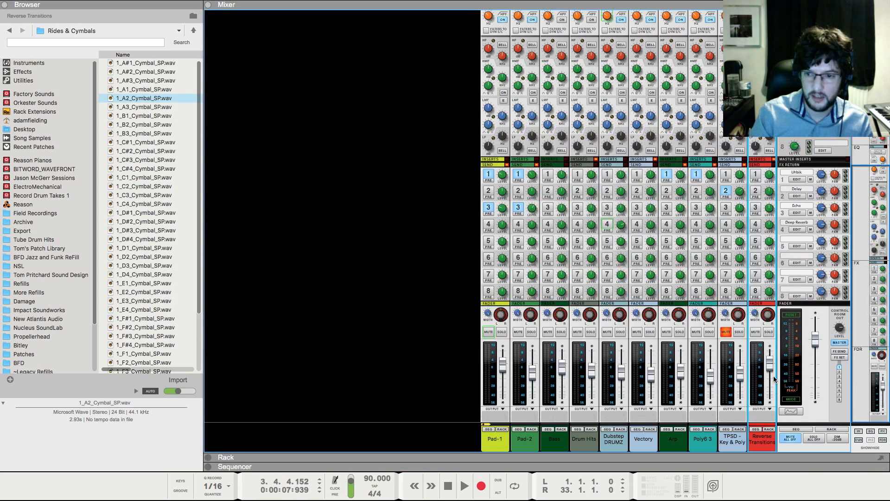
left_click_drag(771, 370, 771, 385)
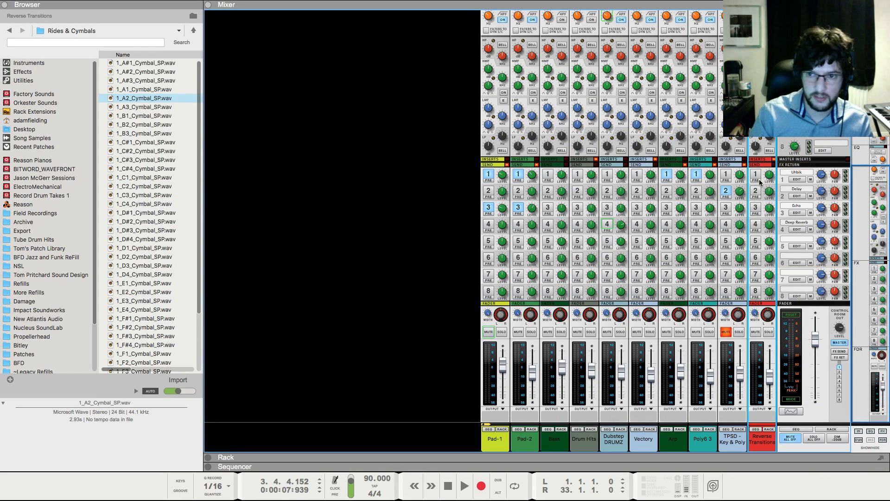
key("space")
key("F7")
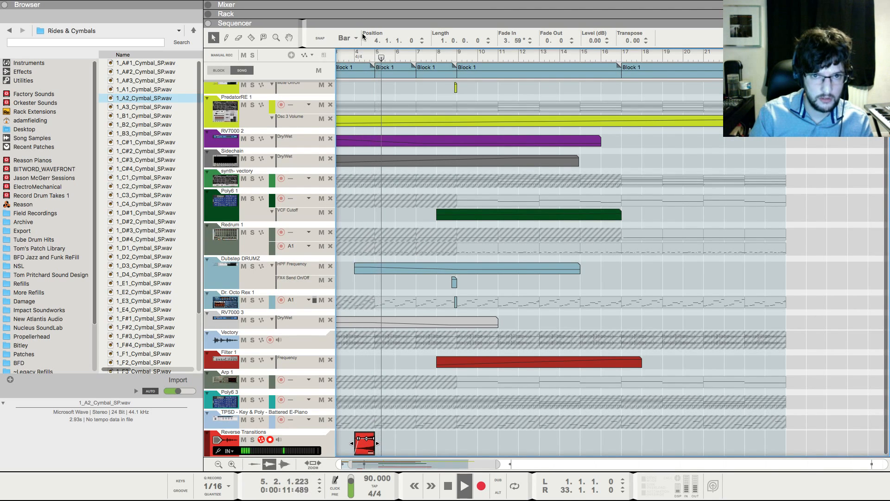
key("space")
key("Return")
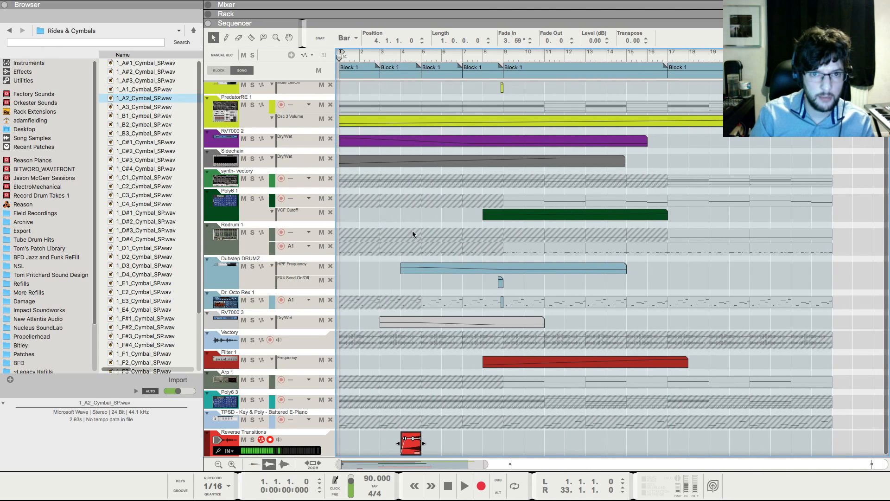
Turn on snap and, with the song playing from the start, set the Reverse Transitions channel level to about -10.32 dB
left_click_drag(422, 439, 423, 440)
left_click(464, 442)
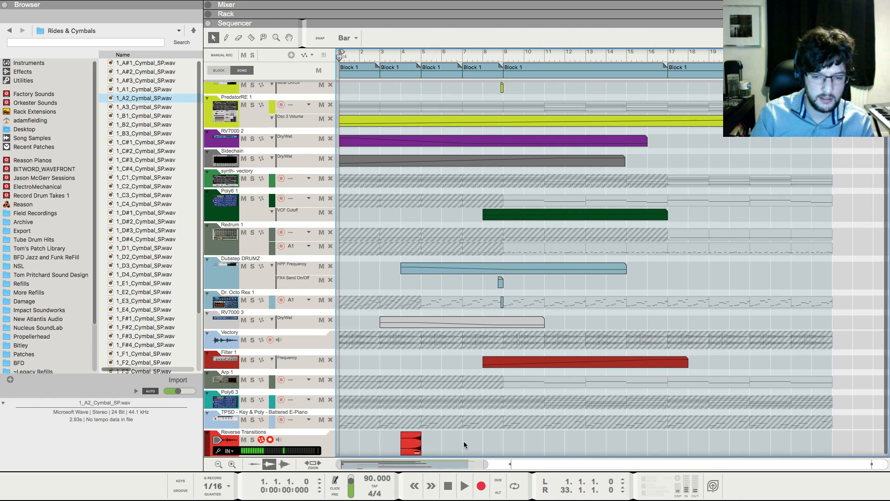
key("space")
left_click(322, 40)
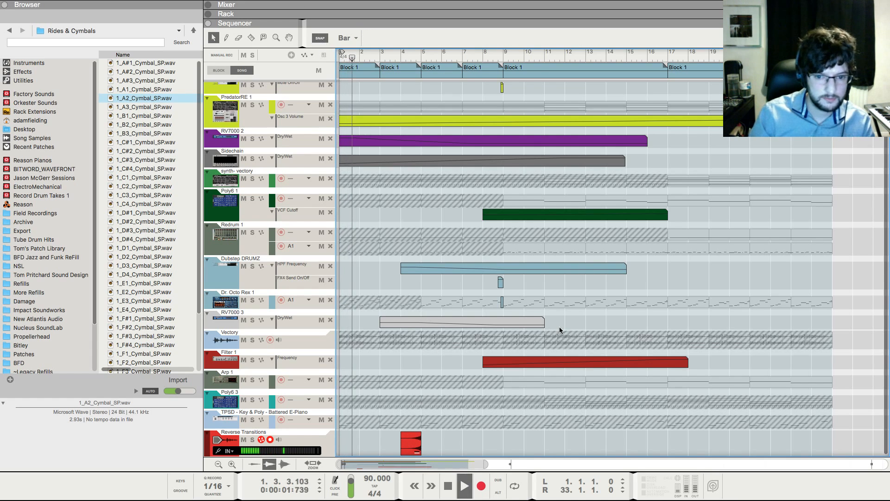
key("F5")
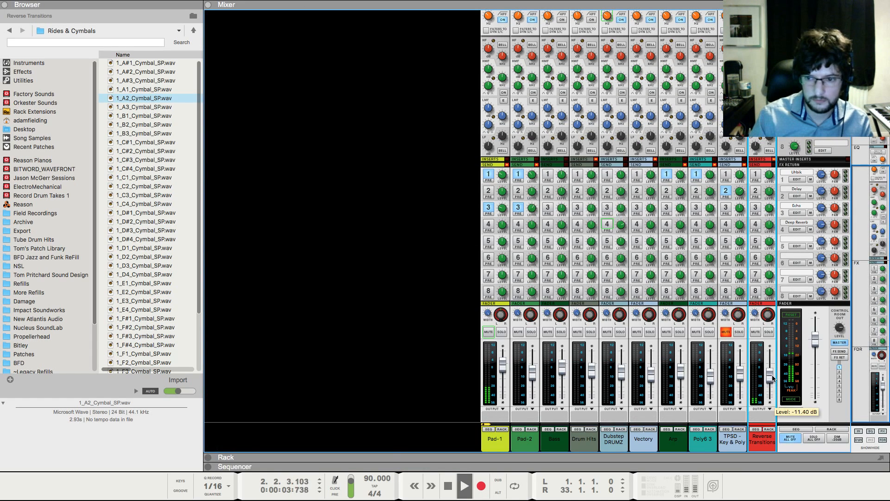
key("F7")
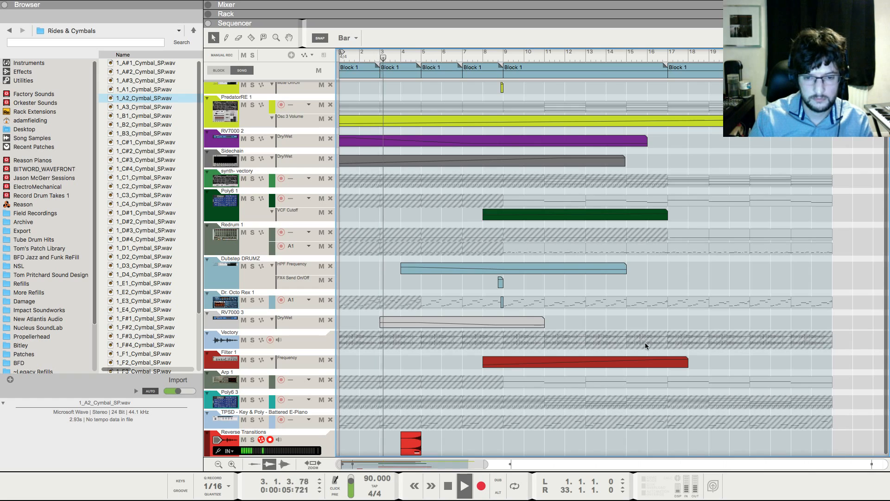
key("F5")
key("F7")
key("F5")
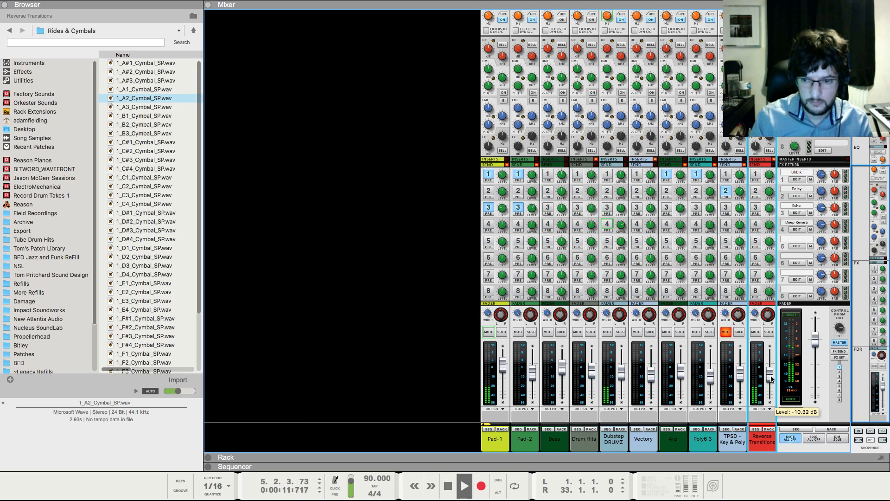
key("F7")
Copy the reversed cymbal clip from bar 4 to bar 24 on the Reverse Transitions track
scroll(455, 345, "down", 3)
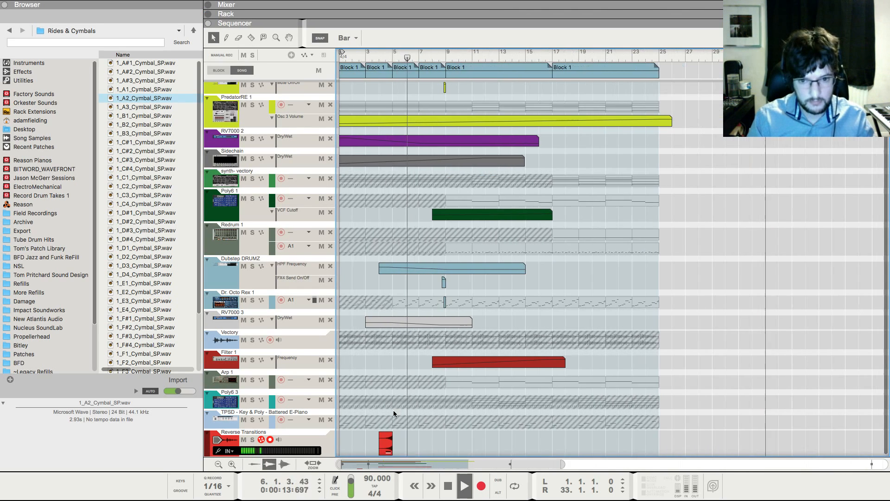
scroll(393, 410, "down", 3)
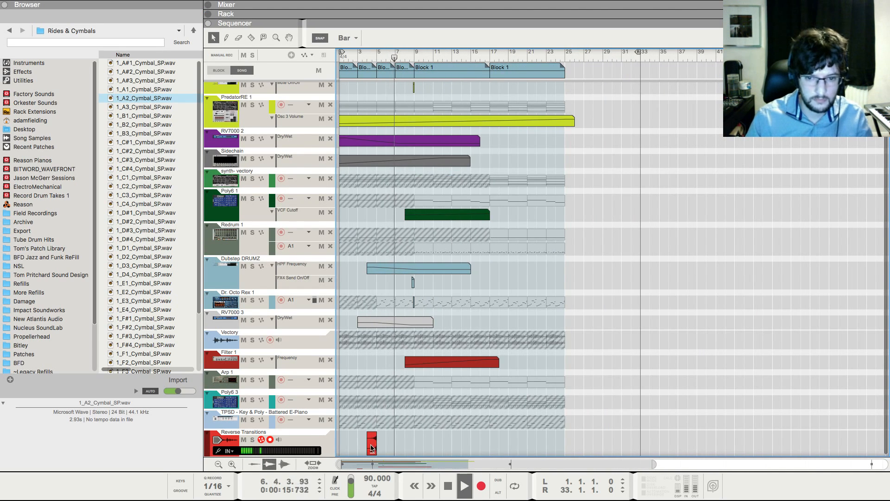
left_click_drag(371, 447, 558, 449)
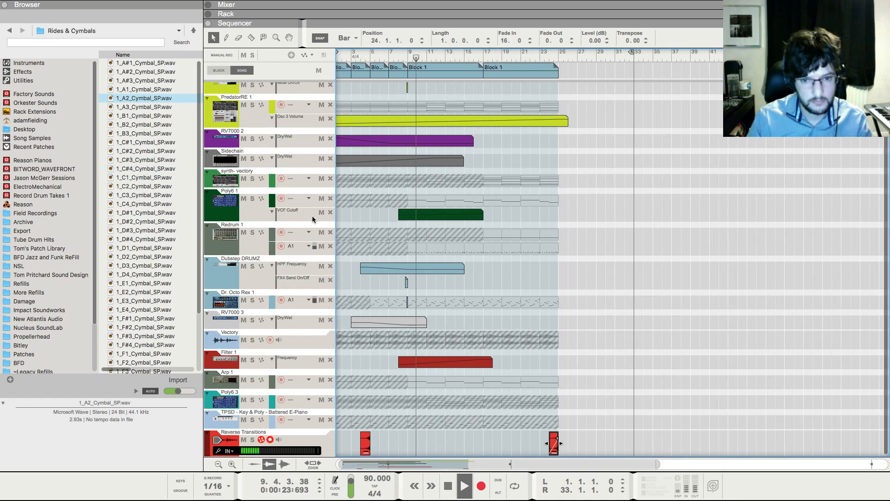
key("h")
left_click(528, 315)
key("h")
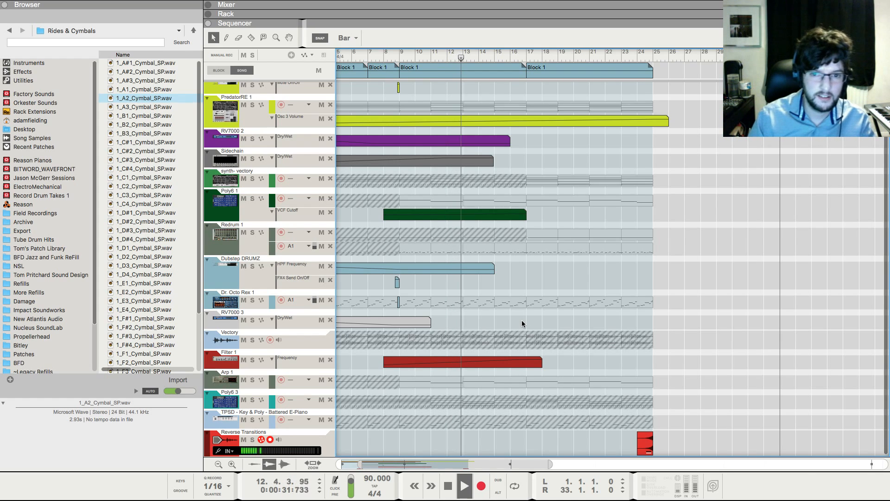
key("space")
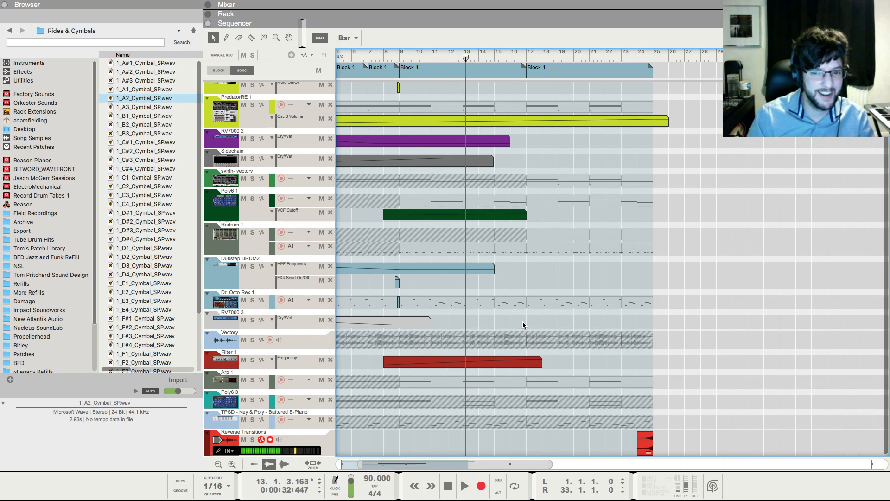
Play the song from around bar 21 and delete the copied cymbal clip at bar 24
key("g")
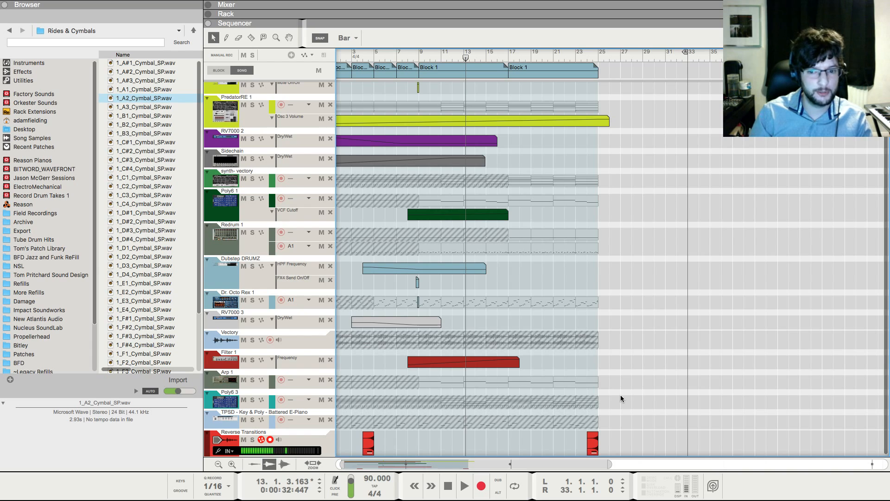
left_click(554, 59)
key("space")
left_click(593, 442)
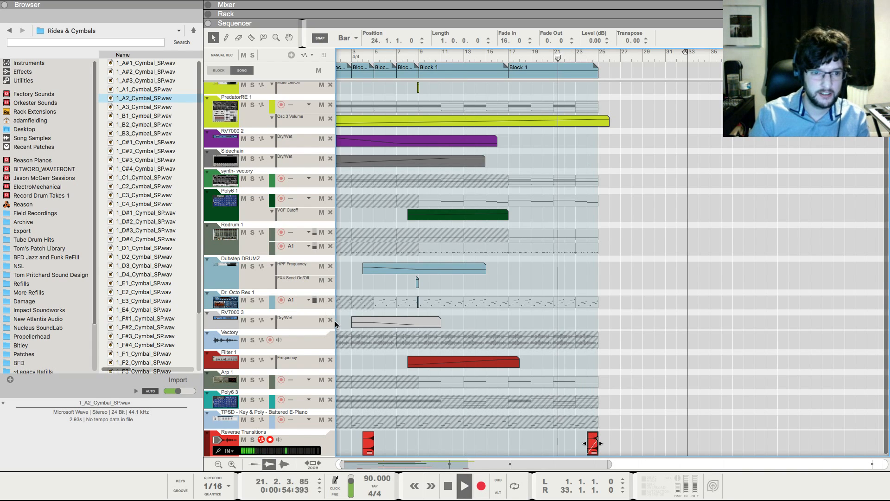
key("space")
key("Delete")
Audition several cymbal samples and place 1_A#3_Cymbal_SP.wav on the Reverse Transitions track at bar 24
left_click(145, 133)
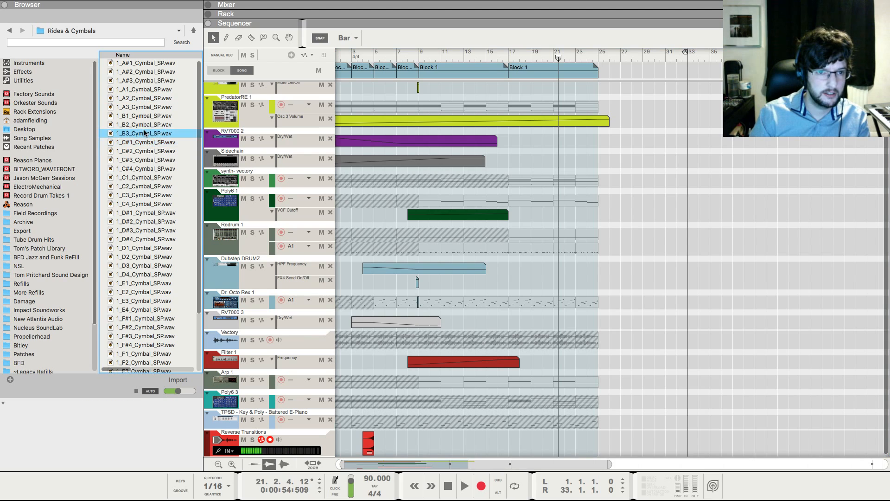
left_click(145, 124)
left_click(149, 98)
left_click(148, 89)
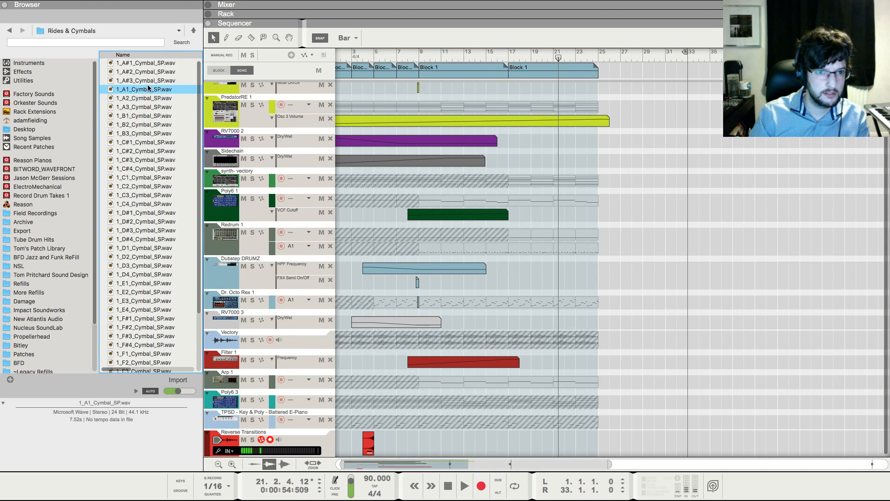
left_click(146, 80)
left_click_drag(138, 79, 591, 449)
Reverse the new cymbal clip at bar 24 and time-stretch it to exactly one bar
right_click(591, 448)
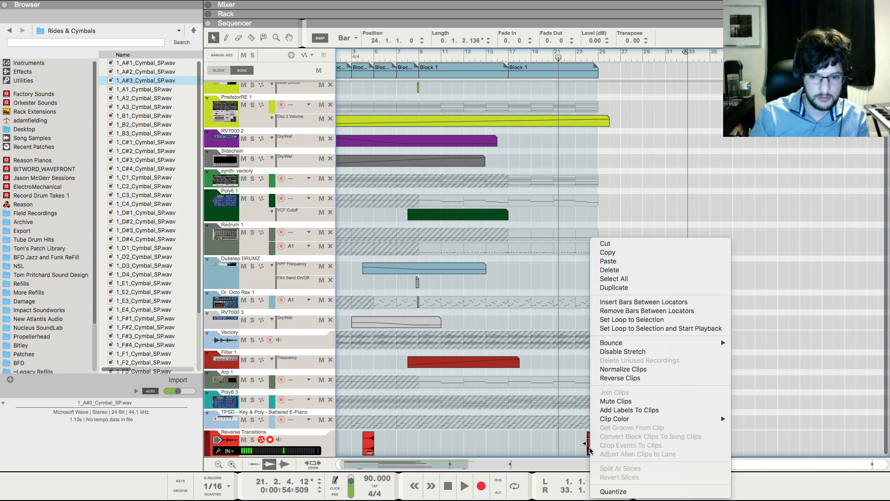
left_click(621, 378)
key("space")
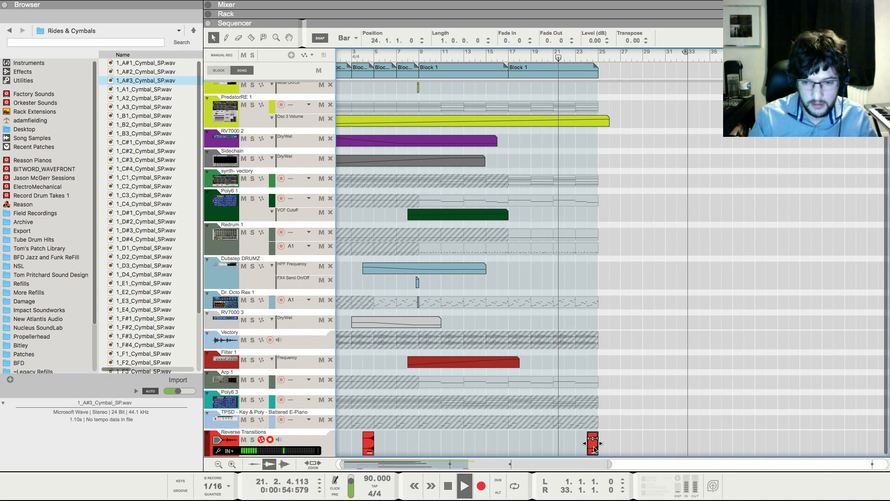
Give the bar 24 cymbal clip a full-length fade-in of 16 and play it back from bar 24
left_click_drag(588, 438, 598, 438)
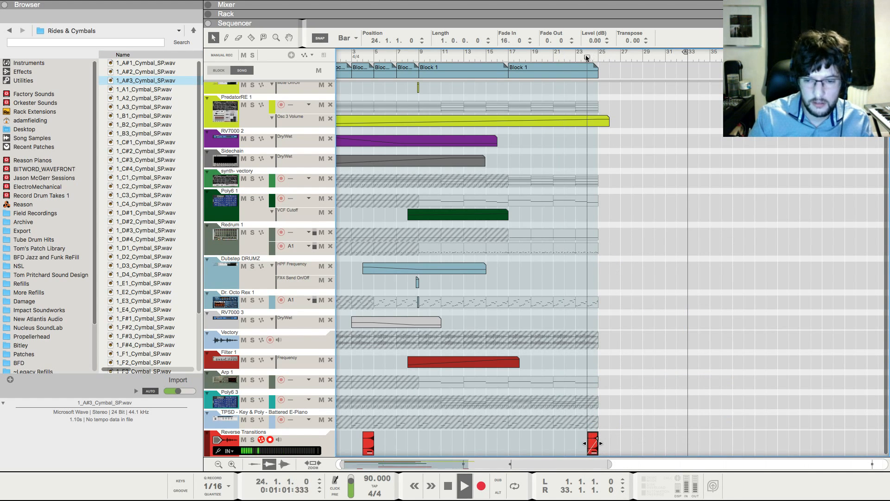
left_click(651, 366)
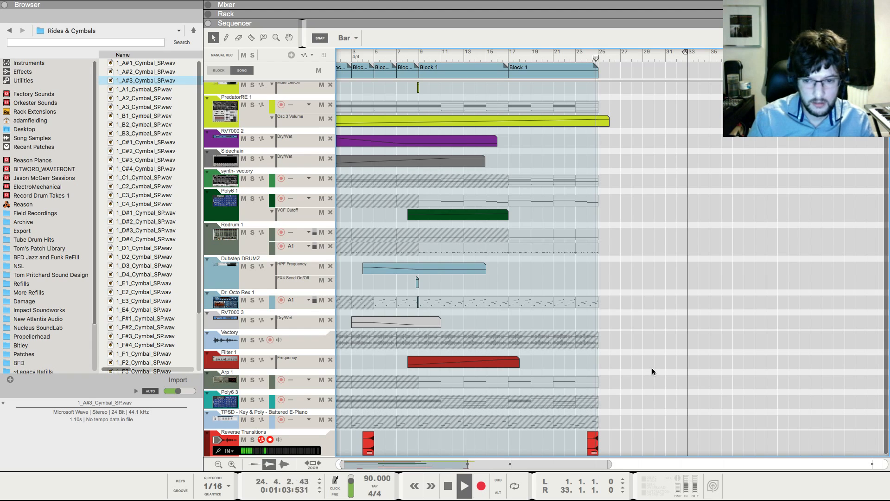
key("space")
key("space")
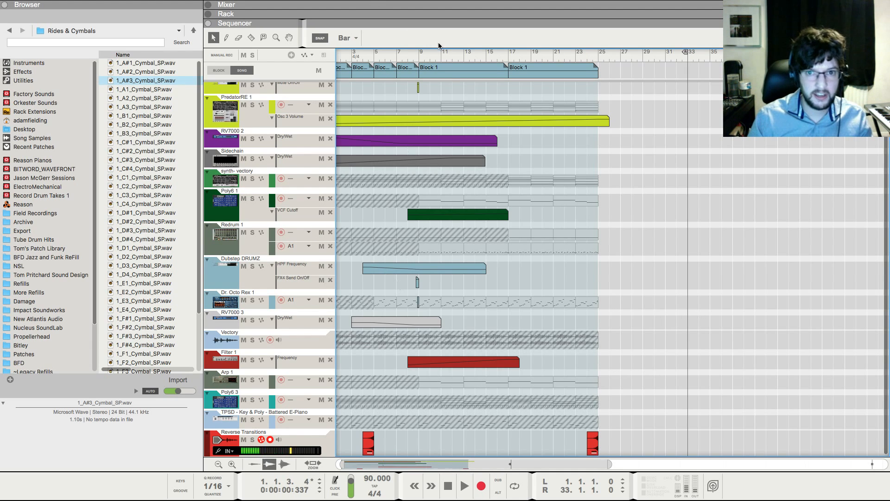
Open Block 1 for editing, mute the Redrum 1, Dr. Octo Rex 1 and Vectory tracks, and set the right locator to bar 9
double_click(450, 74)
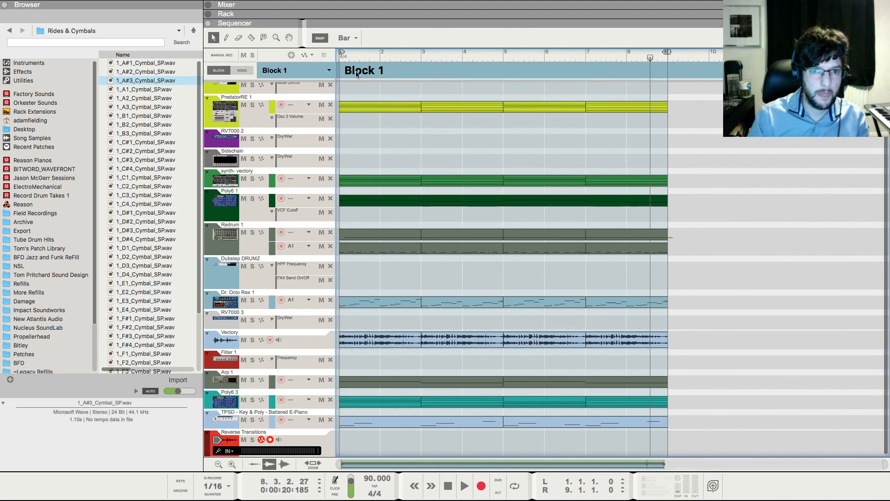
left_click(502, 54, "alt")
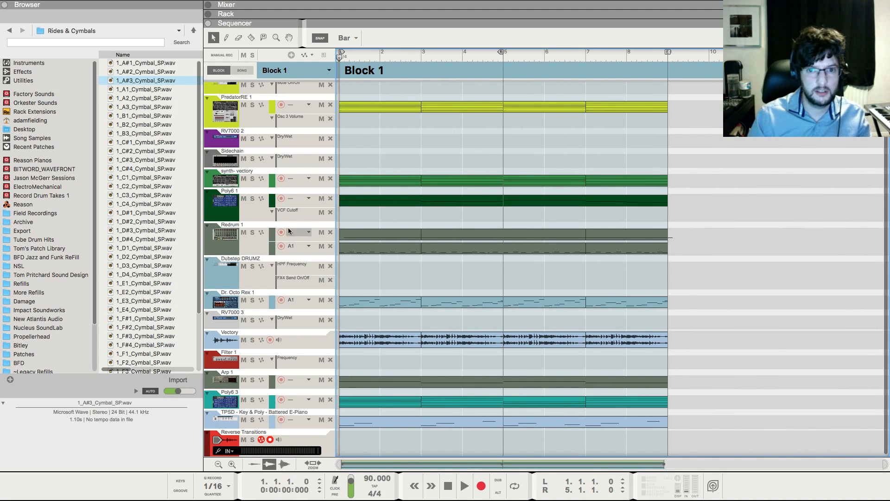
left_click(243, 232)
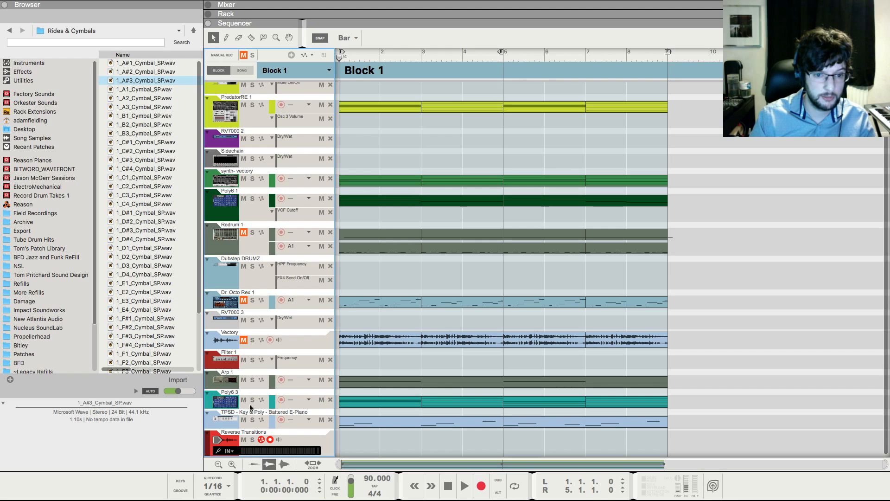
scroll(506, 319, "up", 1)
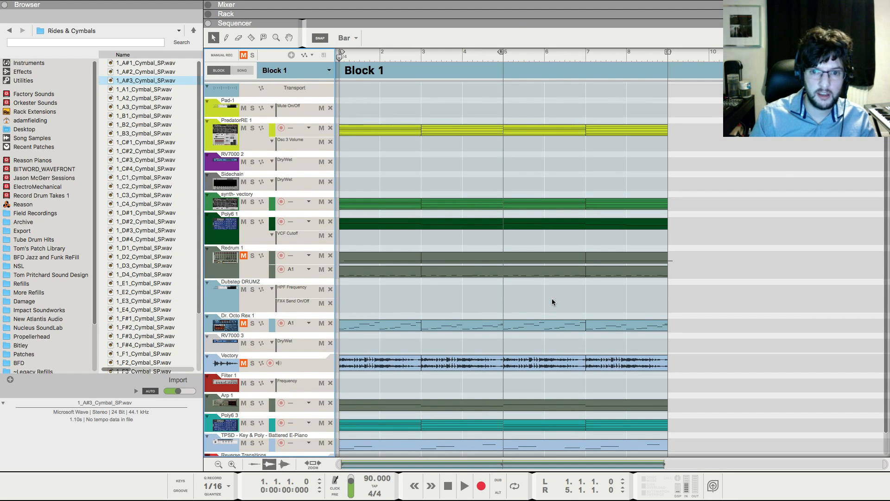
left_click_drag(501, 53, 683, 63)
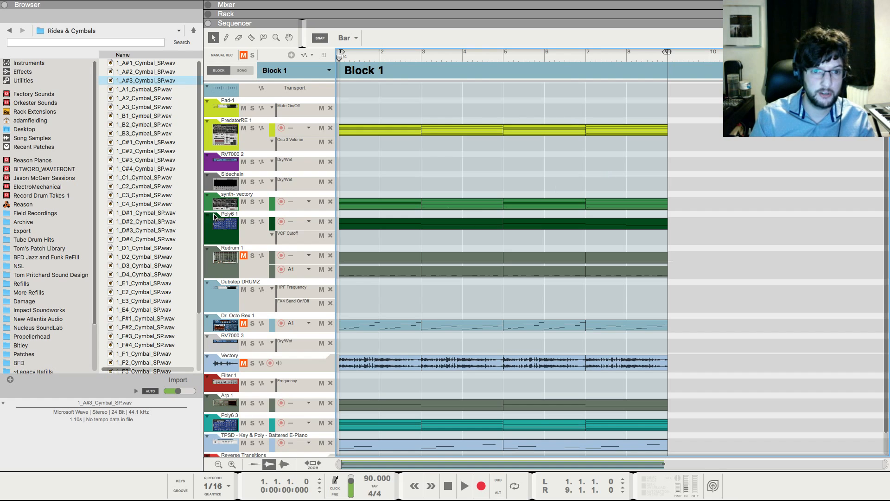
Mute the Poly6 1, Arp 1 and TPSD electric piano tracks during playback, select PredatorRE 1, and return to the start of the block
left_click(244, 222)
key("space")
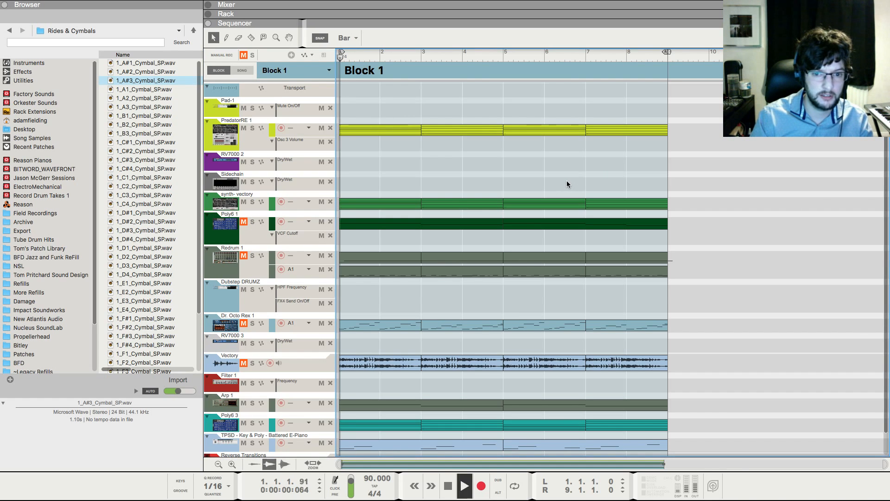
scroll(246, 382, "down", 1)
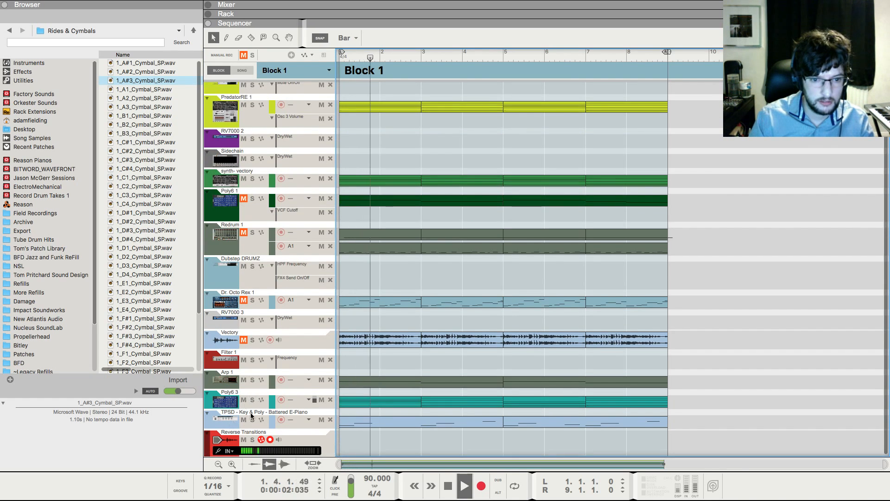
left_click(243, 380)
left_click(244, 420)
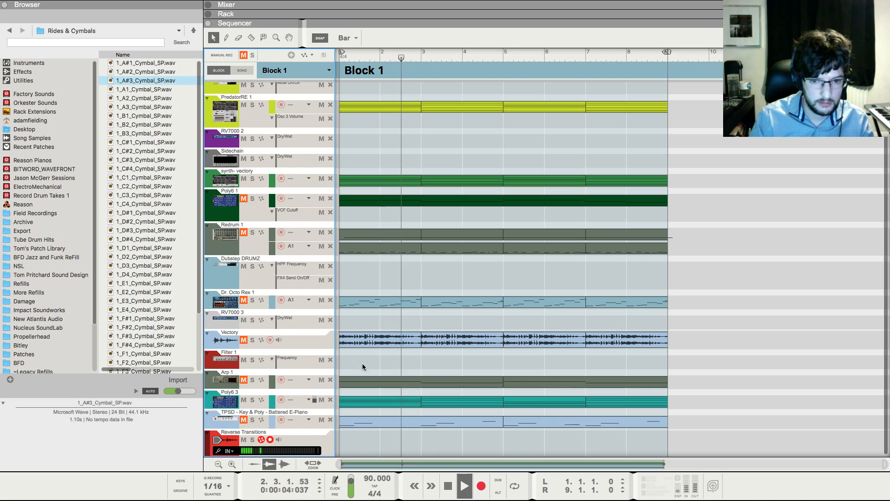
scroll(341, 187, "up", 1)
scroll(341, 187, "up", 1)
left_click(262, 146)
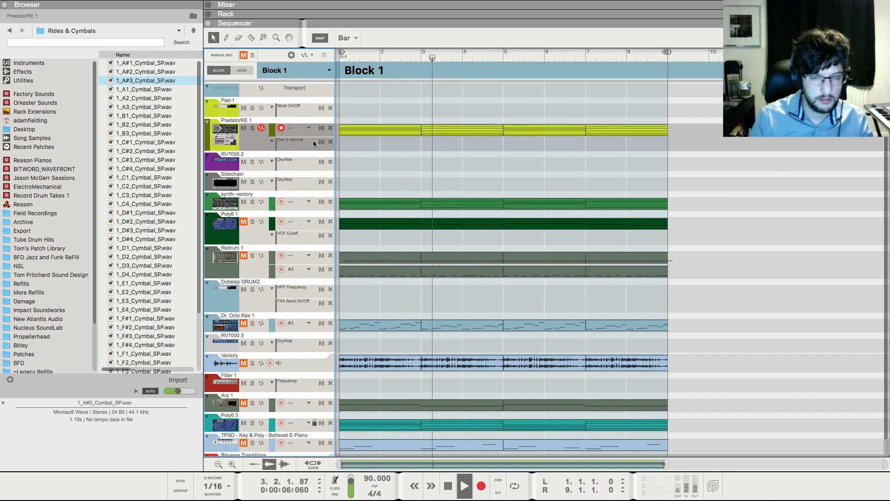
key("space")
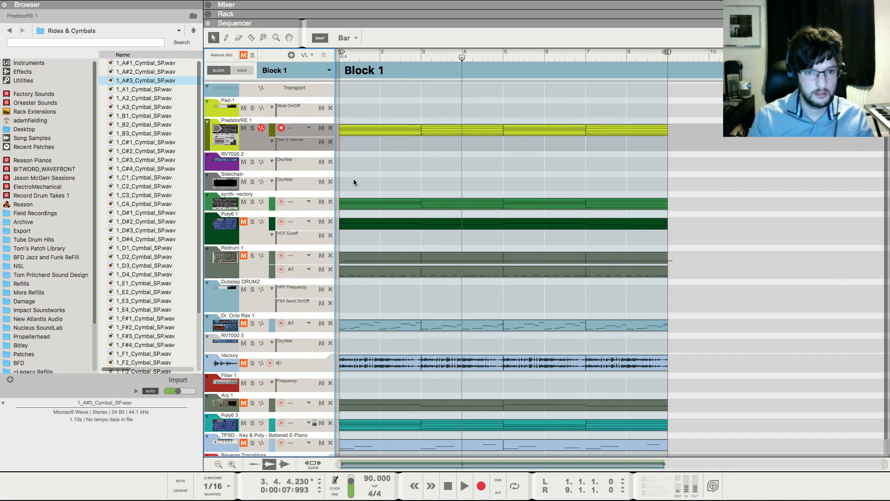
key("KP_0")
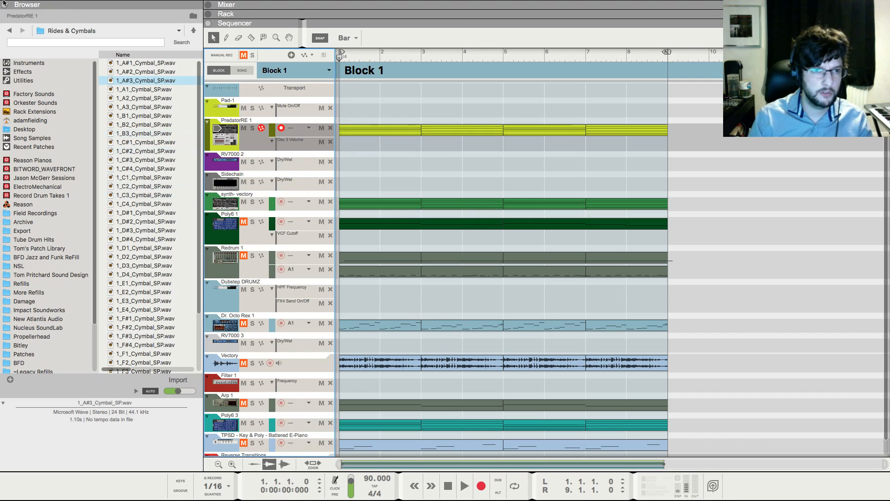
Export the loop as an AIFF file named stretch at 44,100 Hz and 16 bit, and return to the song arrangement
left_click(60, 3)
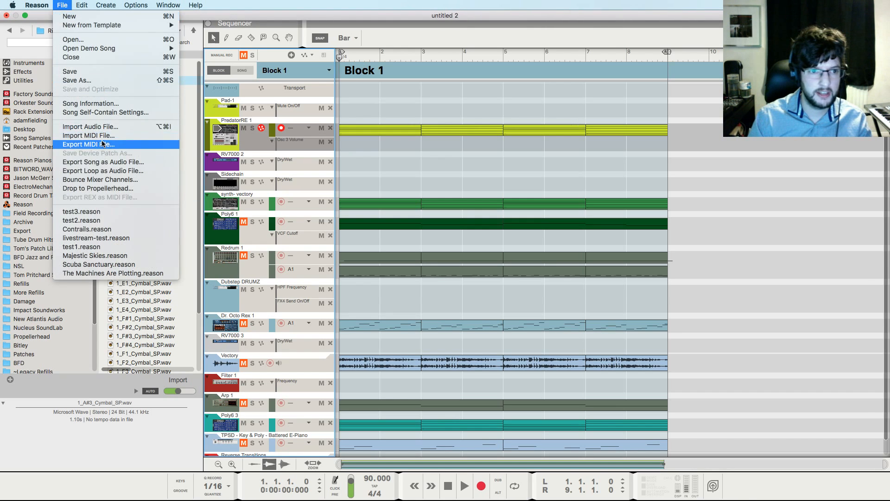
left_click(106, 172)
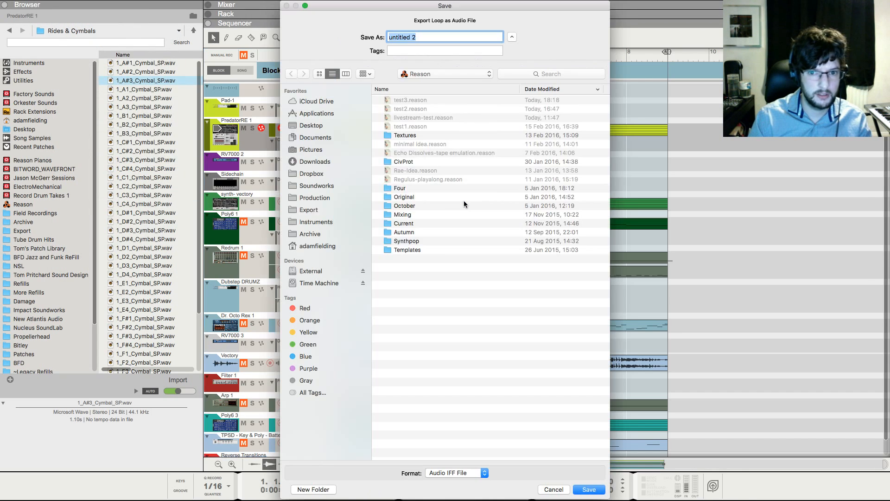
type("stretch")
key("Return")
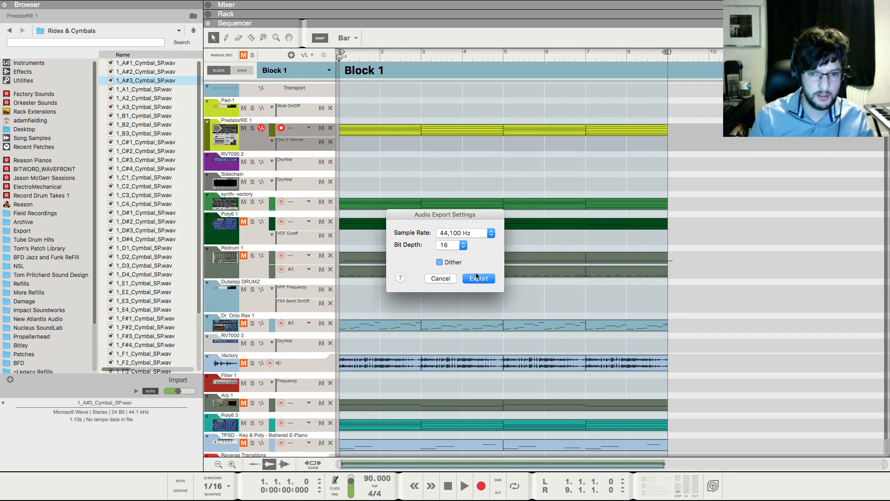
left_click(477, 280)
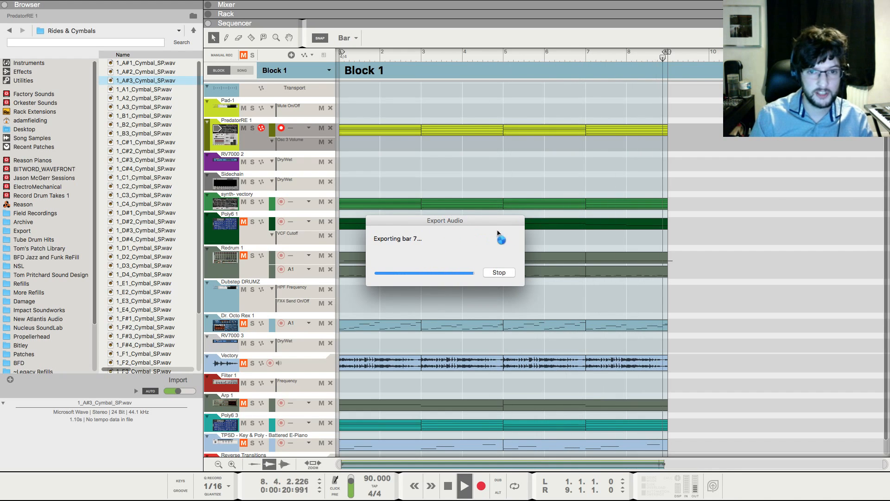
left_click(241, 70)
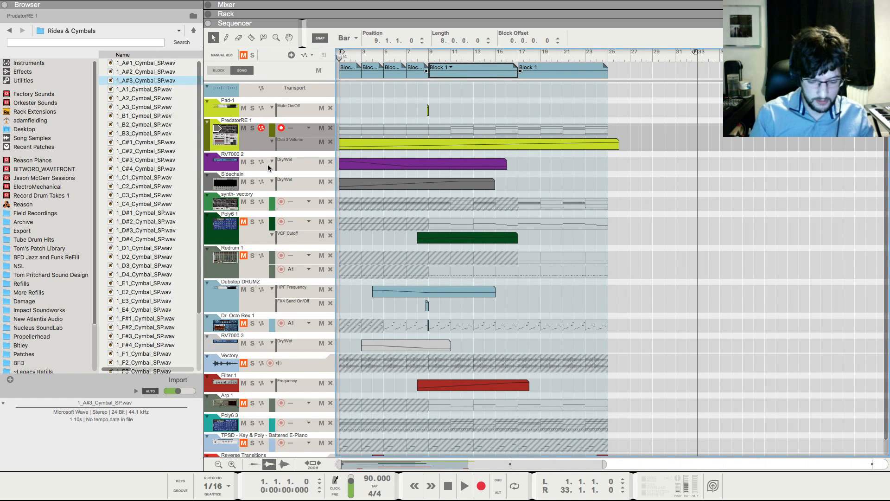
Launch paulstretch and load stretch.aif from the Documents/Export folder
key("super+space")
type("paulst")
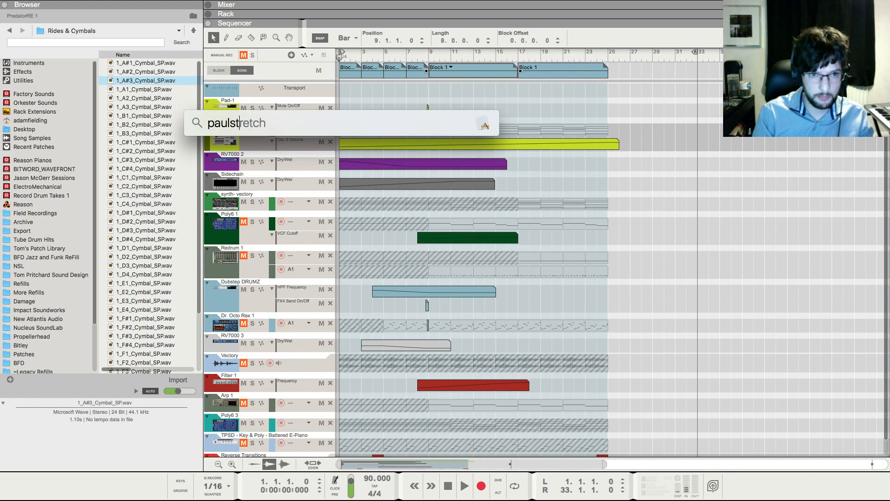
key("Return")
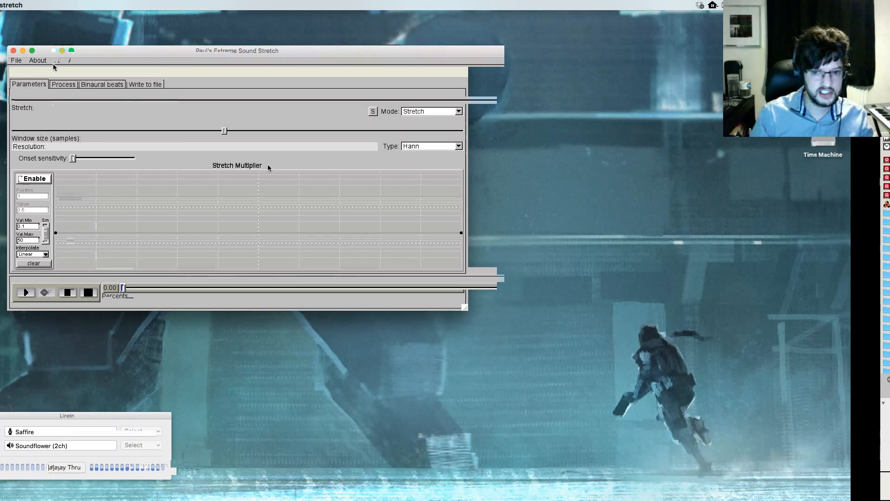
left_click(16, 60)
left_click(24, 70)
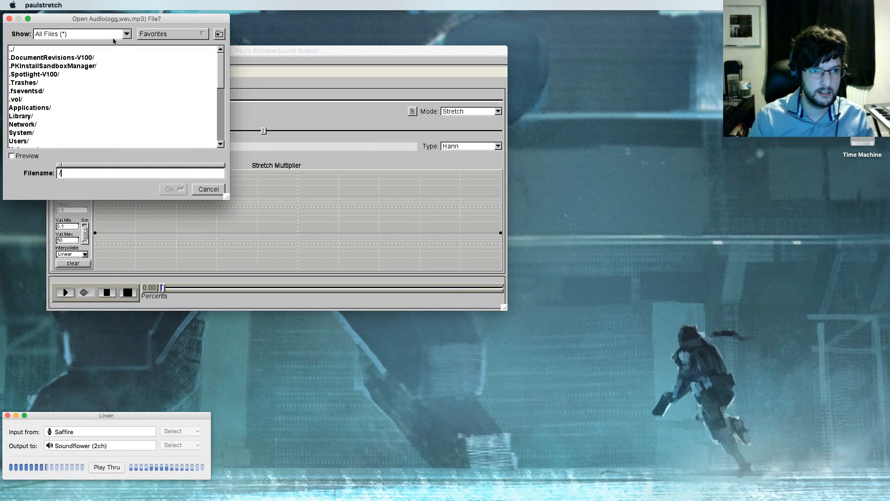
left_click_drag(116, 19, 124, 132)
left_click(181, 147)
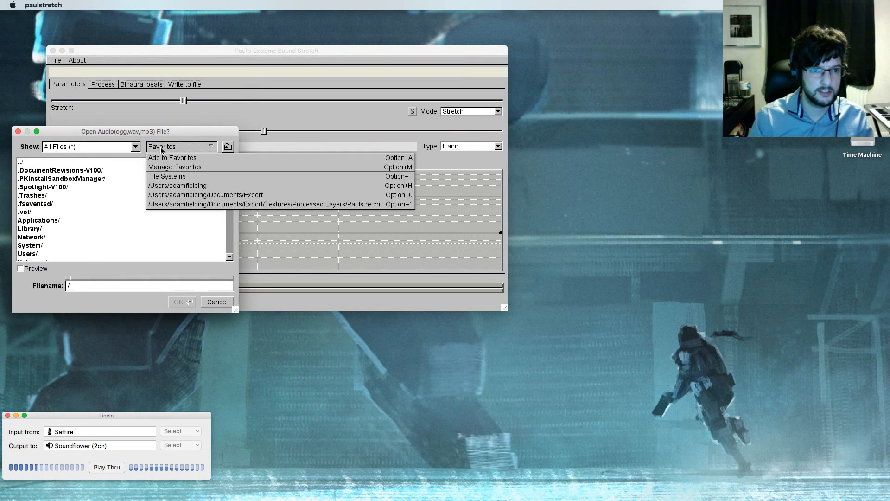
left_click(182, 194)
scroll(93, 213, "down", 5)
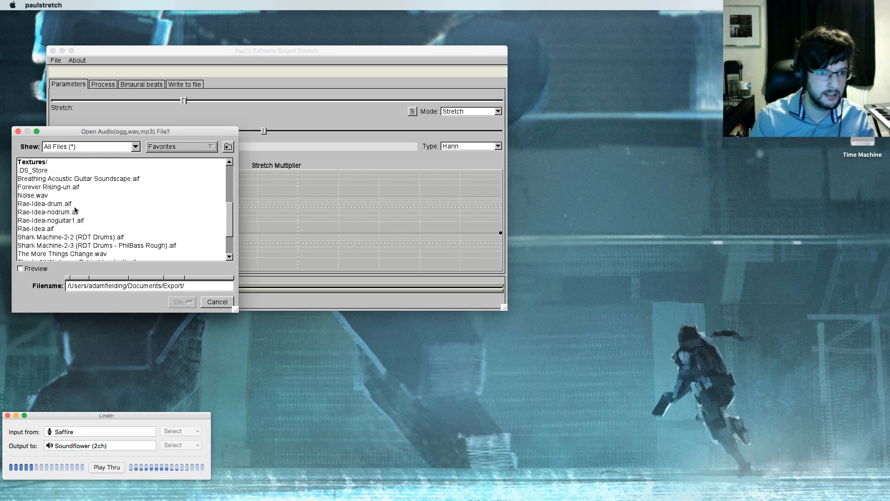
scroll(76, 210, "down", 5)
double_click(51, 250)
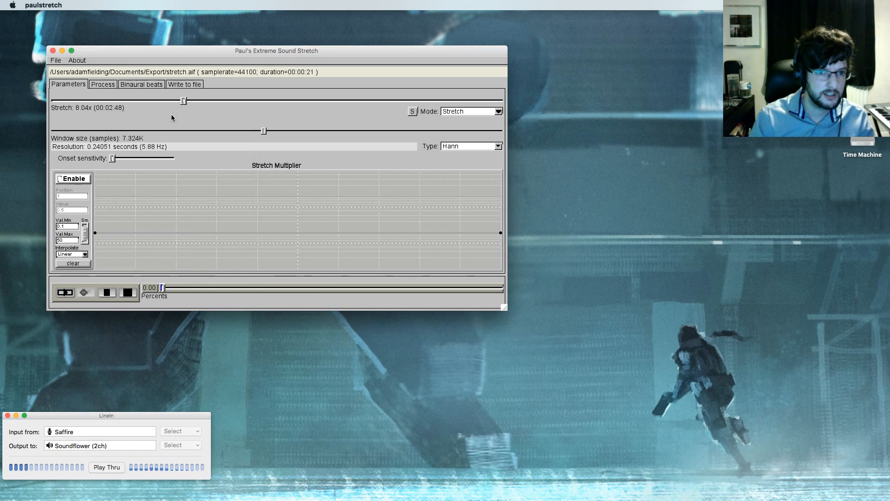
Render the stretched audio as a wave file named stretched in the Export folder
left_click(55, 60)
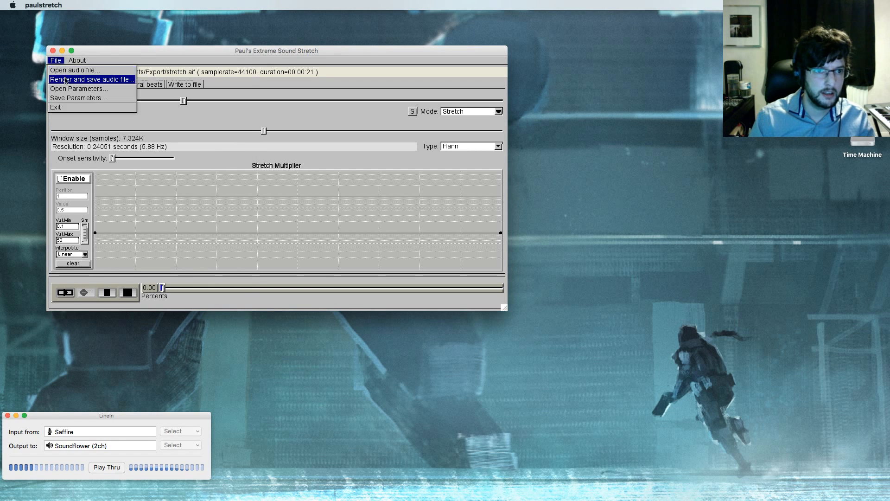
left_click(79, 79)
left_click(153, 34)
left_click(168, 84)
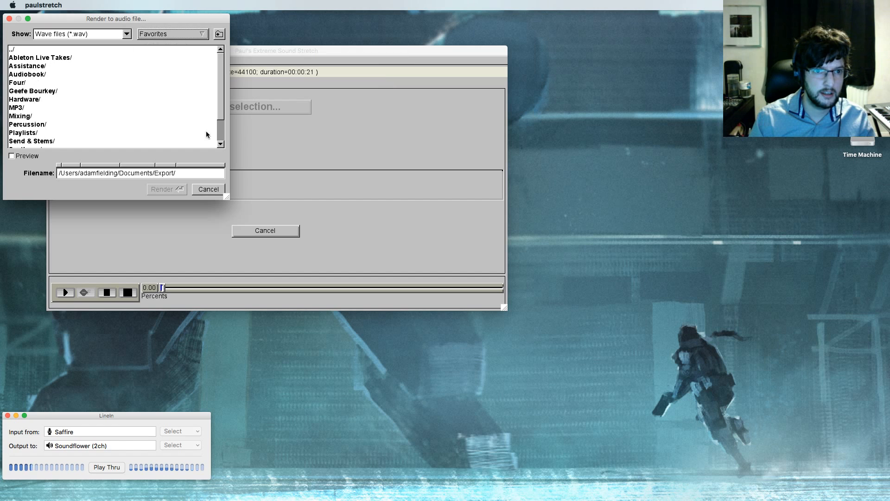
left_click(200, 173)
type("stretched")
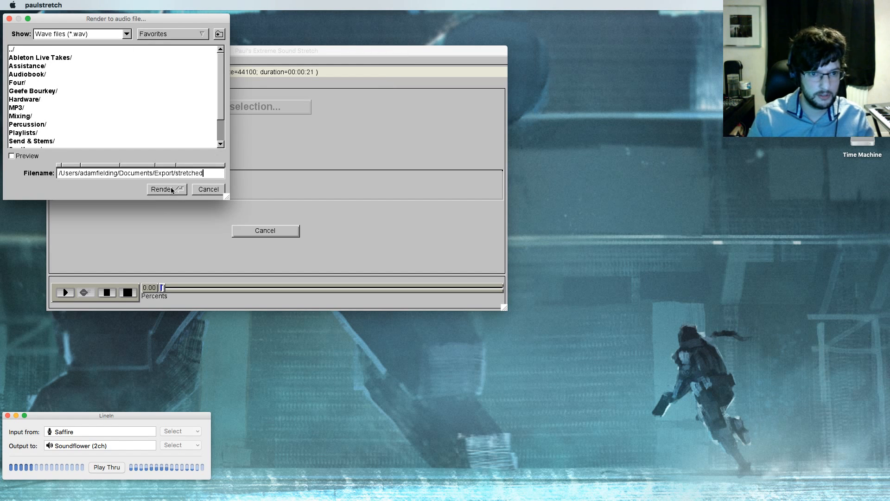
left_click(166, 189)
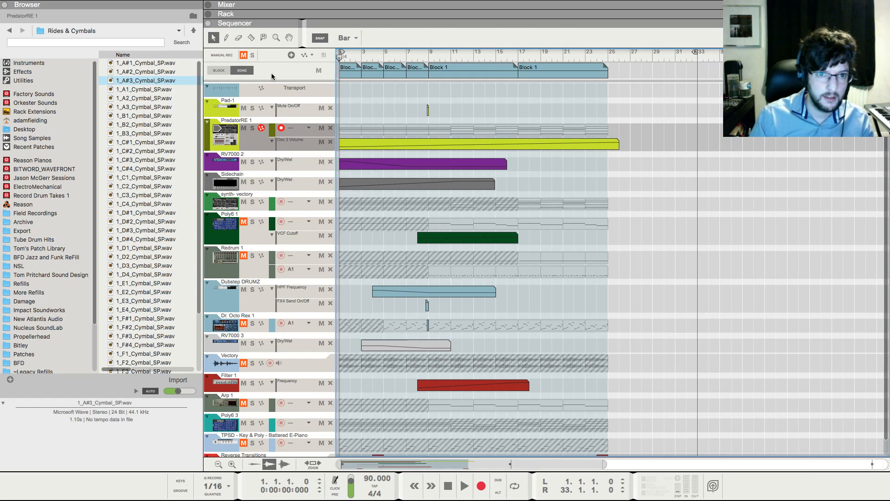
Switch back to Reason and create a new audio track below Reverse Transitions in the song arrangement
left_click(219, 71)
left_click(241, 71)
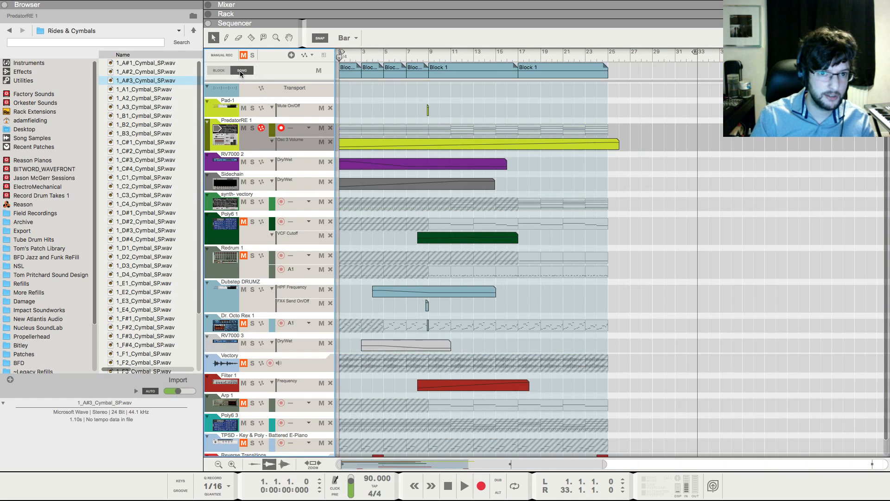
scroll(351, 356, "down", 1)
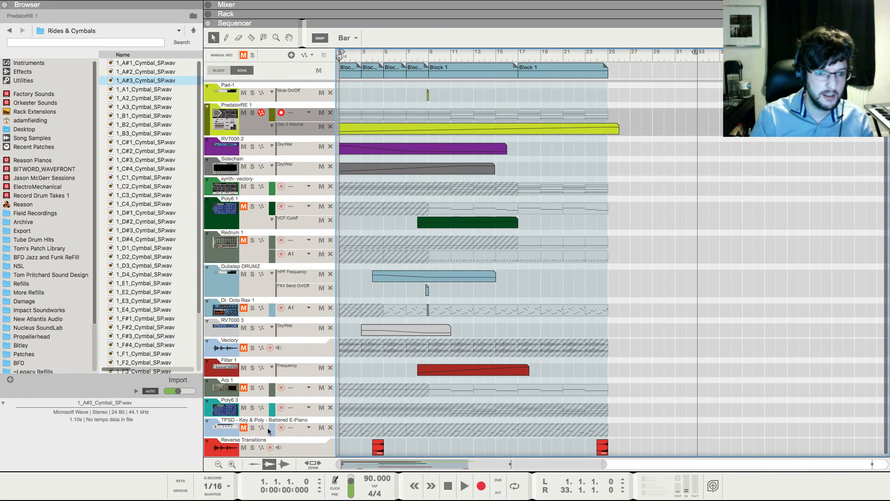
right_click(294, 447)
left_click(362, 466)
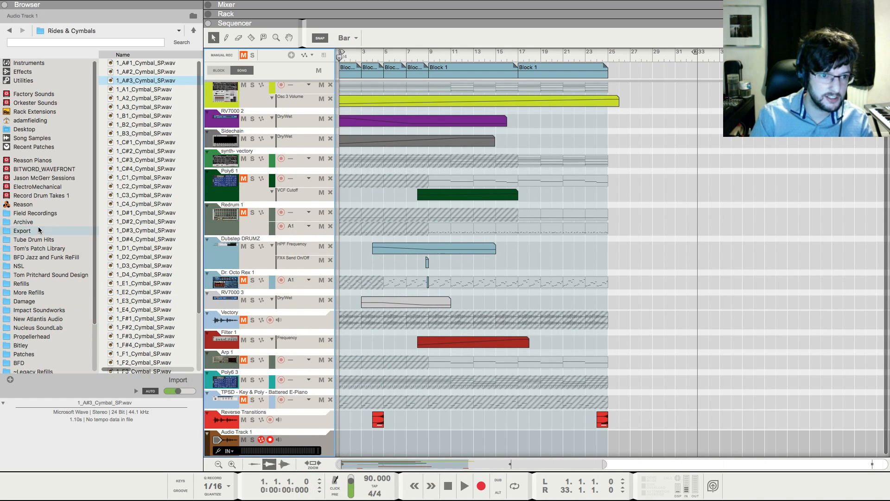
Place stretched.wav from the Export folder on the new audio track at bar 1 and shorten the clip to 13 bars
left_click(38, 229)
left_click_drag(135, 265, 341, 449)
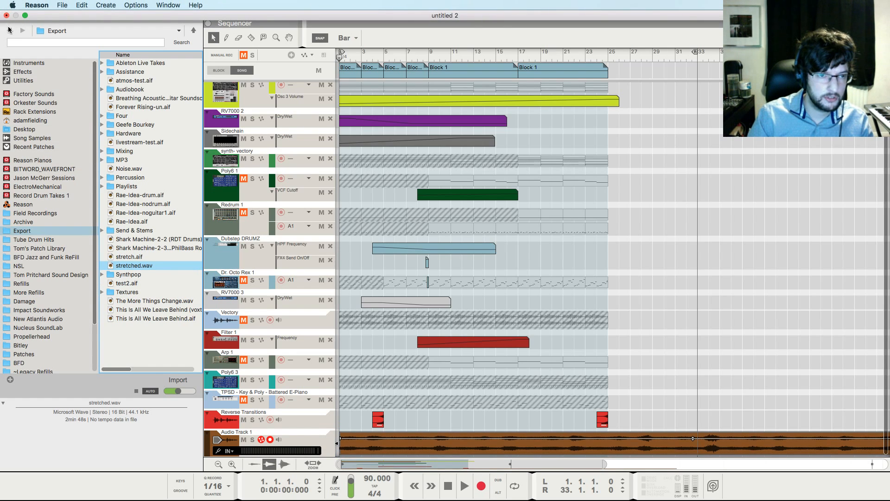
left_click(5, 5)
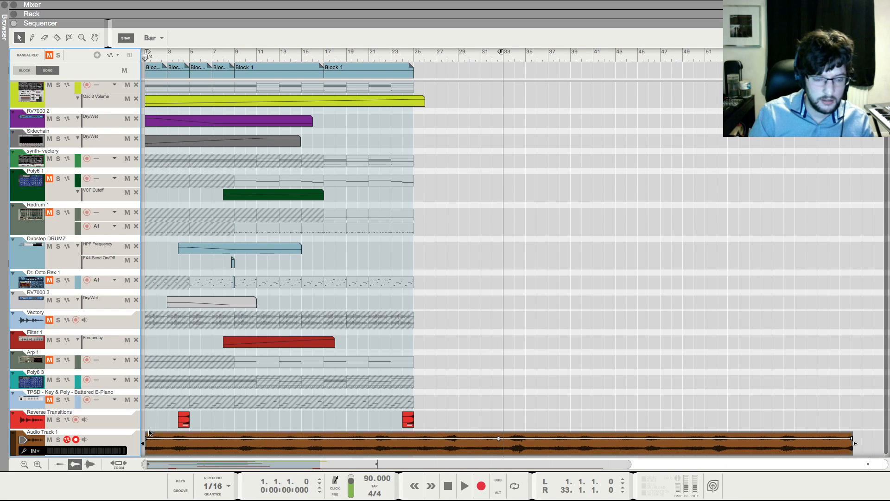
left_click(3, 7)
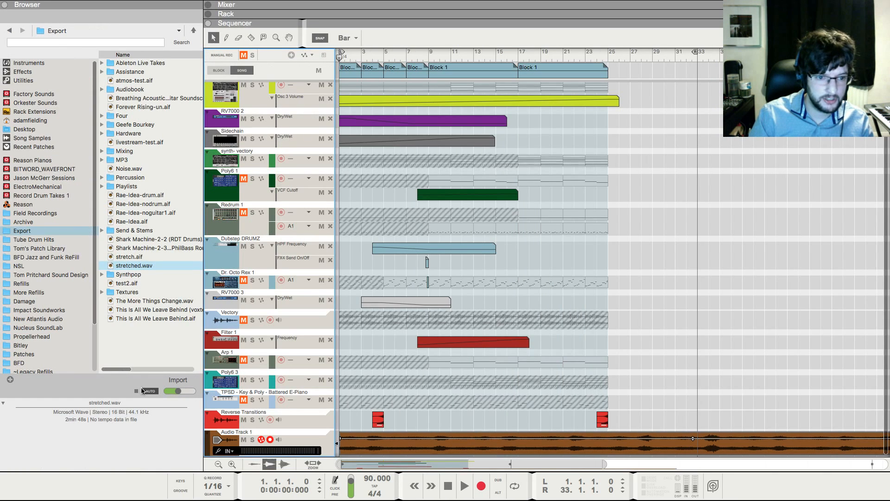
left_click(5, 6)
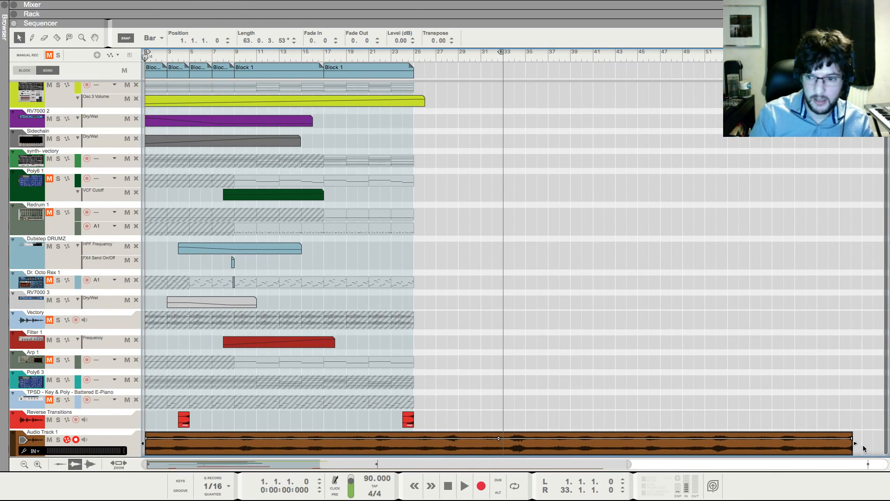
left_click_drag(854, 442, 290, 442)
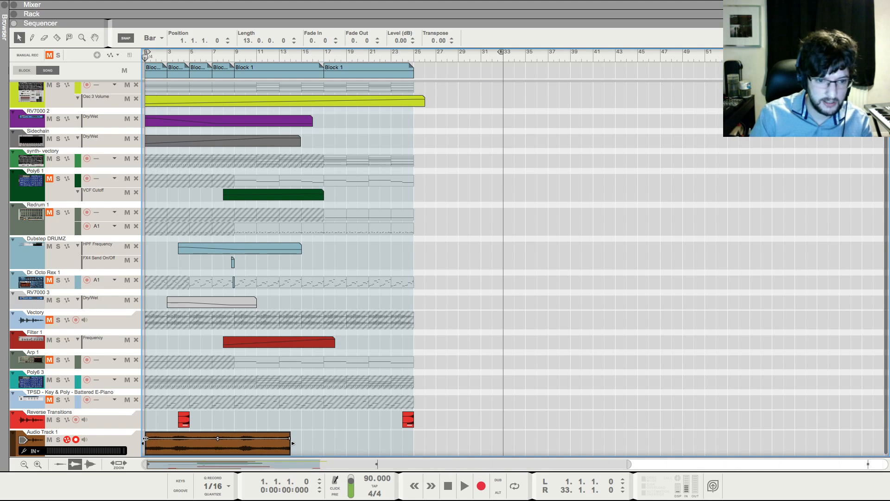
Lower the new audio track's mixer level to about -20.5 dB and add an RV7000 reverb as its insert effect
key("F5")
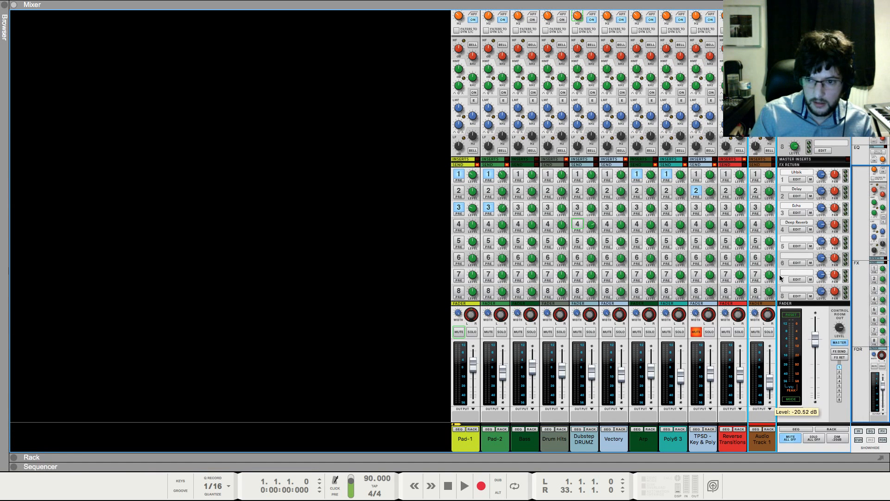
left_click(769, 429)
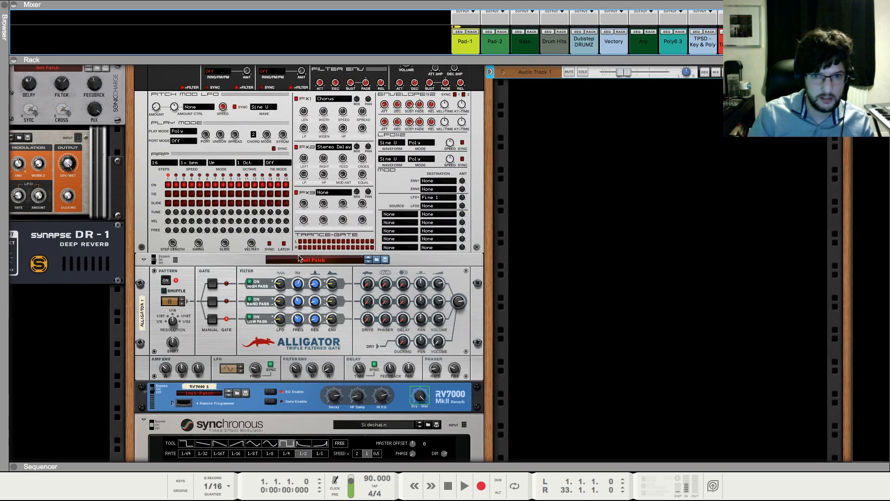
left_click(503, 72)
right_click(518, 103)
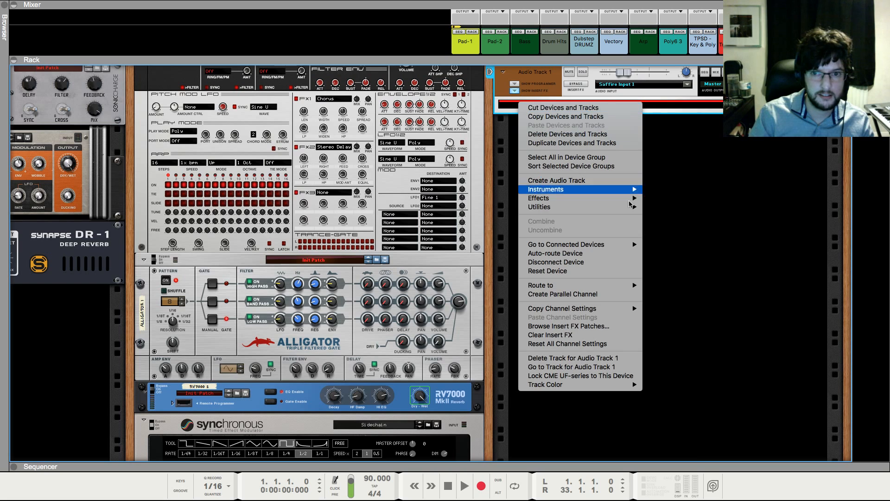
mouse_move(616, 198)
left_click(726, 258)
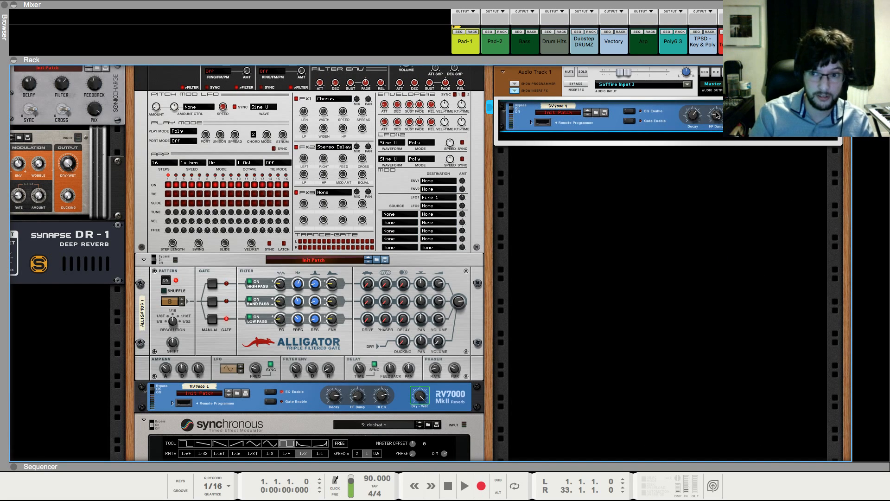
Unfold the new RV7000's remote programmer and set the reverb algorithm to Arena
left_click(530, 122)
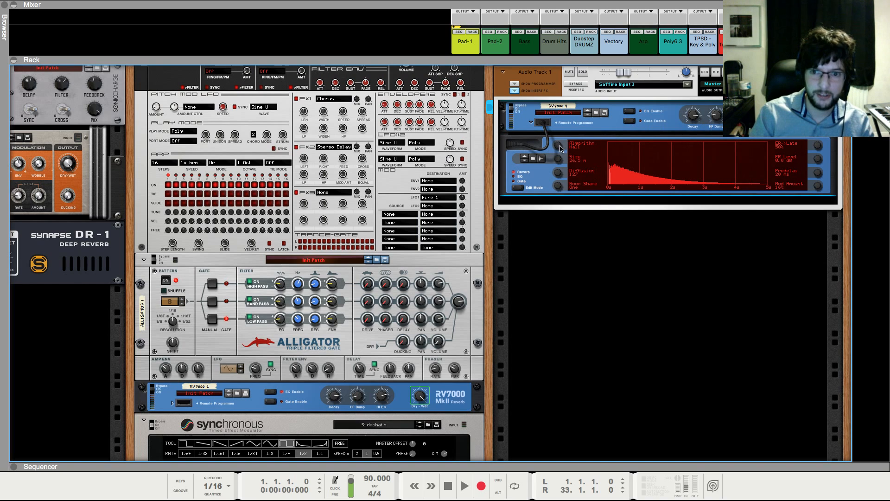
left_click_drag(561, 144, 561, 142)
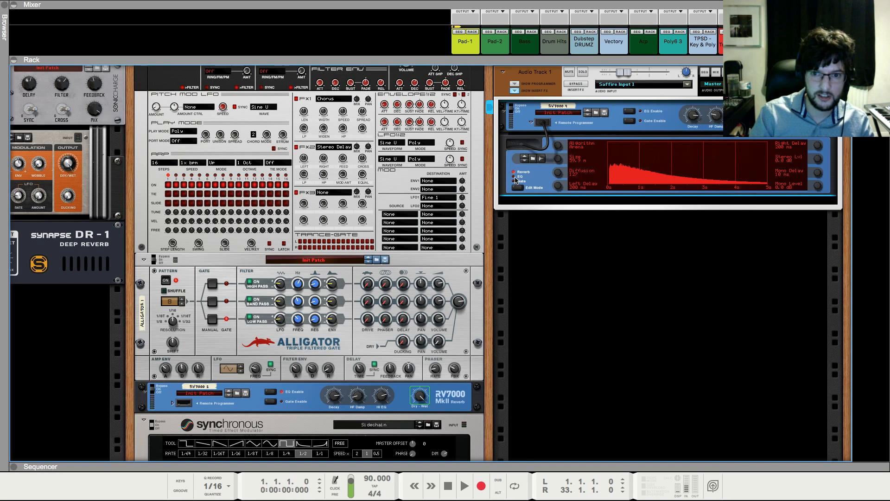
Enable the EQ on Audio Track 1's RV7000 and roll off the low frequencies on its EQ page
left_click(515, 178)
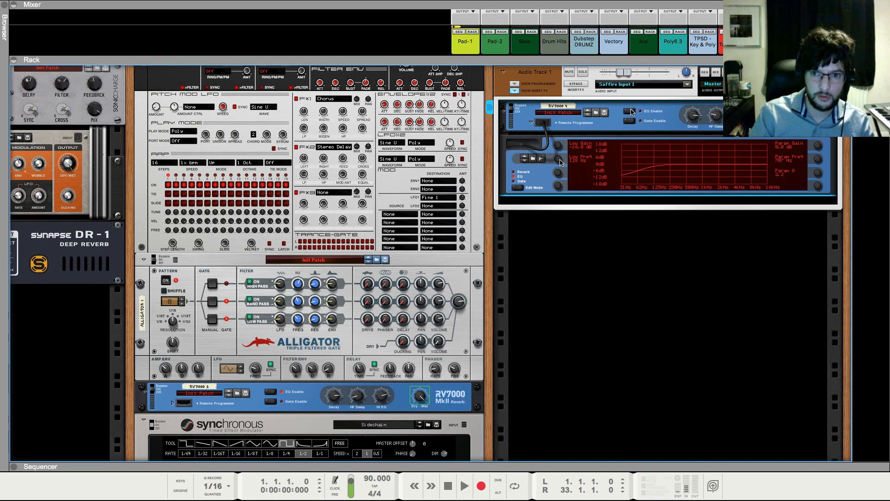
key("F7")
key("F5")
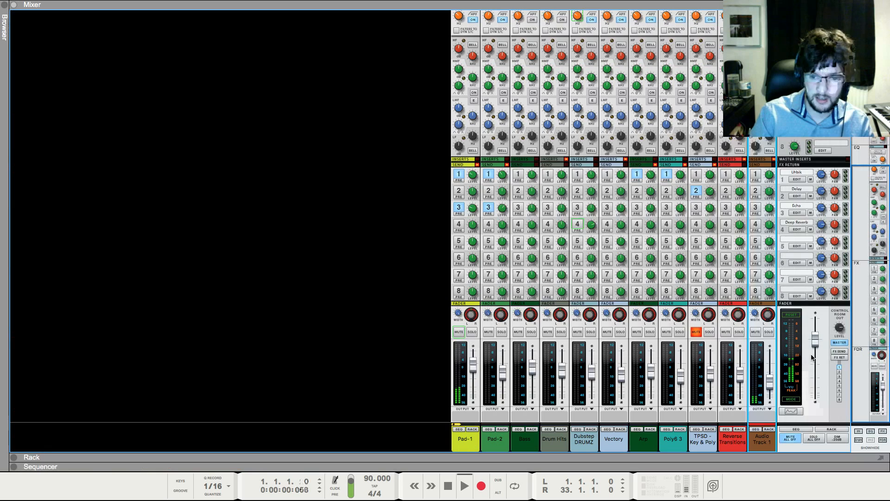
Play the song and try Pad-1's mixer channel low-pass filter at about 3.54 kHz
scroll(784, 217, "up", 3)
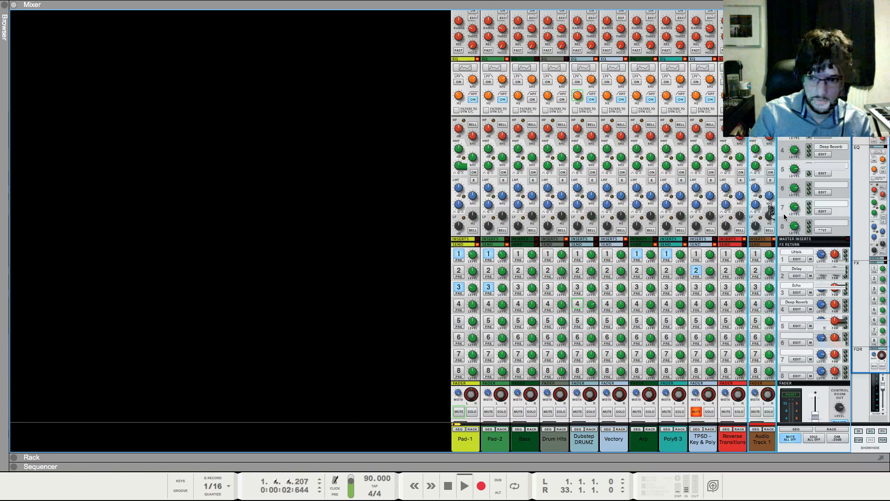
scroll(785, 217, "down", 3)
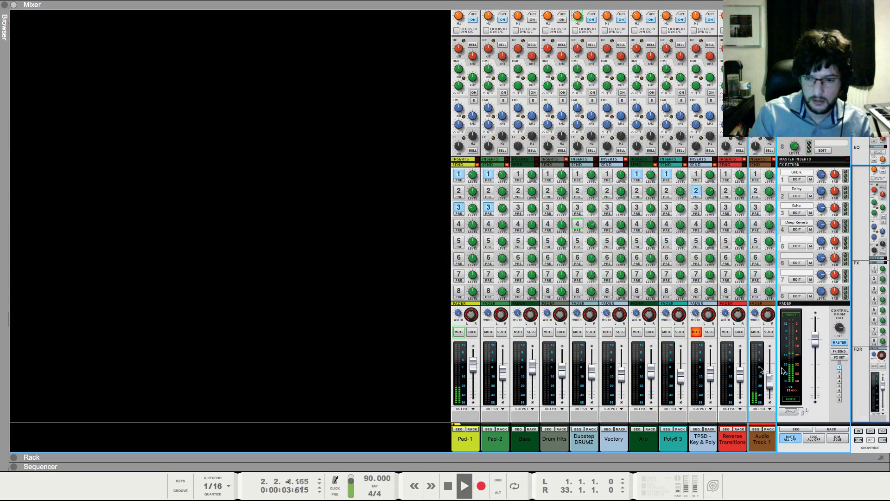
scroll(500, 173, "up", 6)
scroll(500, 175, "up", 3)
scroll(500, 160, "down", 7)
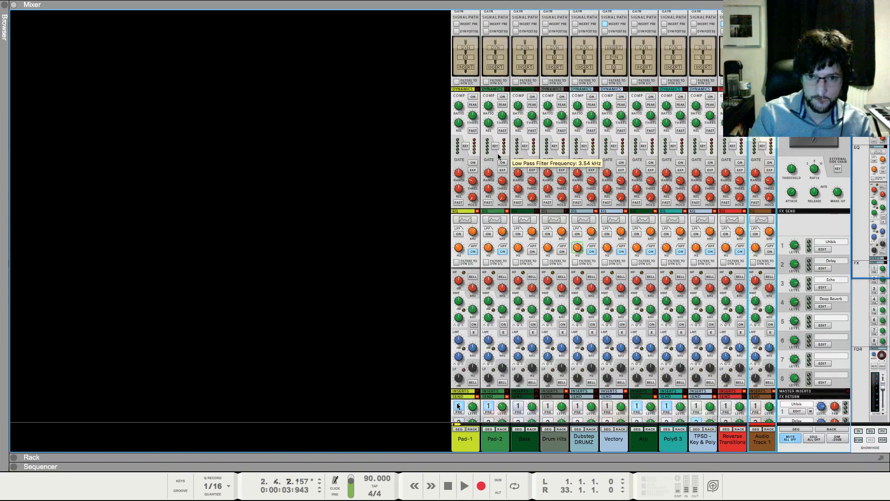
Add an ECF-42 Envelope Controlled Filter after the Synchronous sidechain device in Pad-1's rack
left_click(473, 429)
right_click(462, 386)
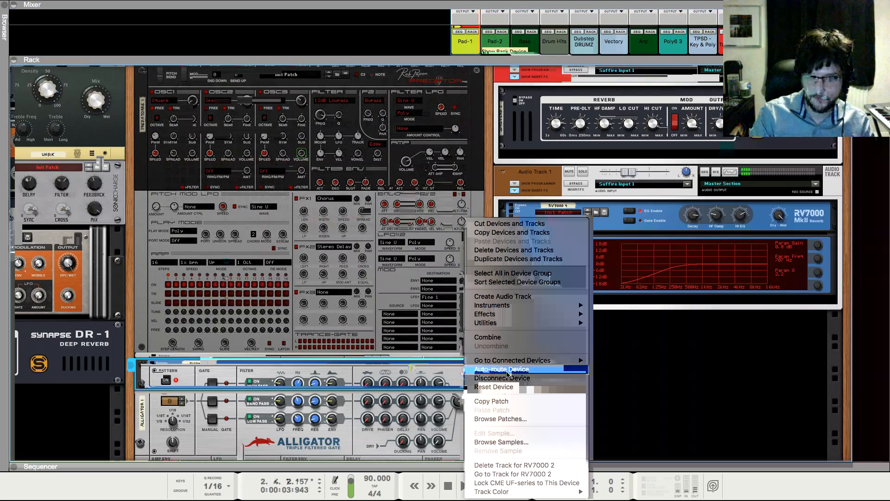
left_click(436, 391)
scroll(443, 383, "down", 8)
scroll(443, 382, "down", 2)
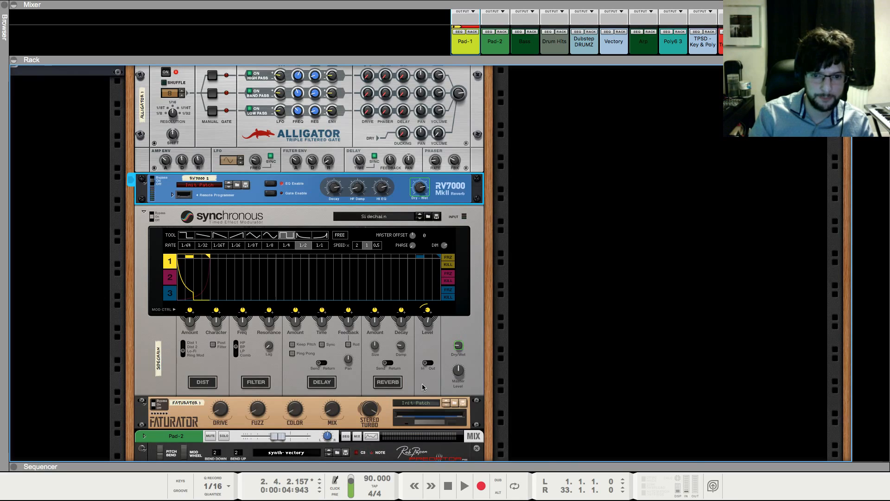
right_click(424, 380)
mouse_move(499, 333)
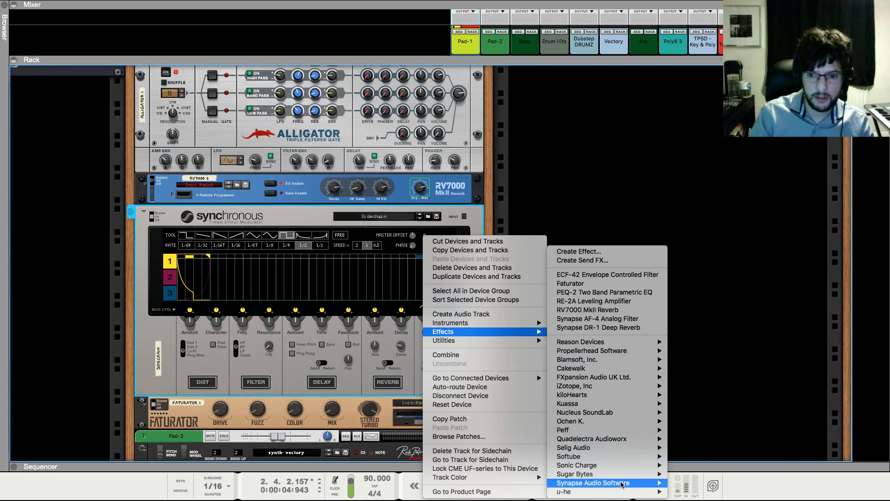
mouse_move(622, 485)
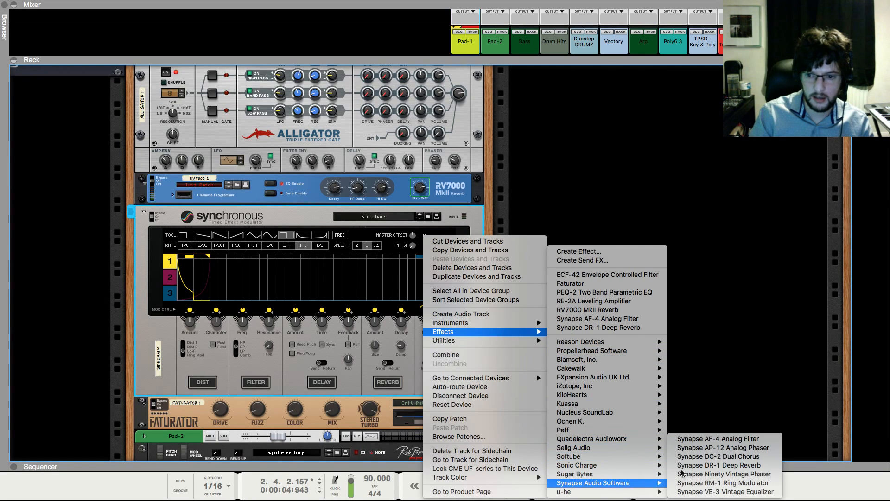
left_click(608, 274)
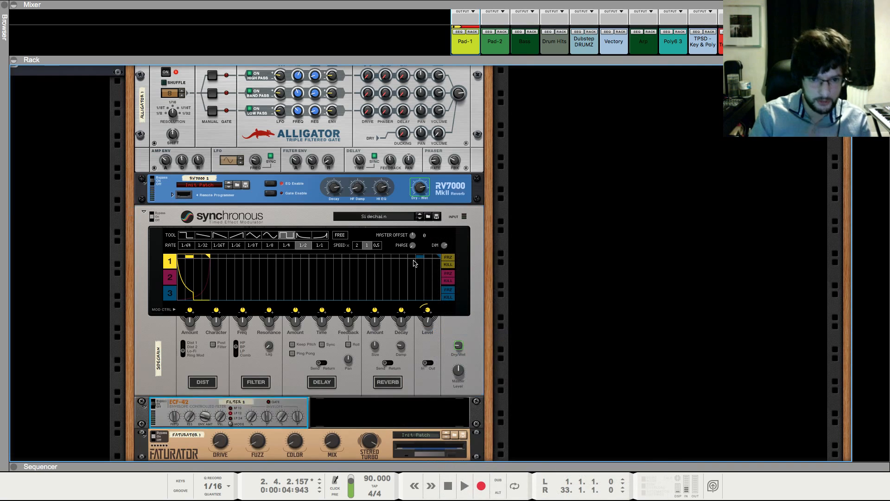
Automate the new filter's frequency with a bar 1 to 7 clip rising from 50 at bar 1 to 127 at 5.2.1, and play it
right_click(178, 416)
left_click(184, 423)
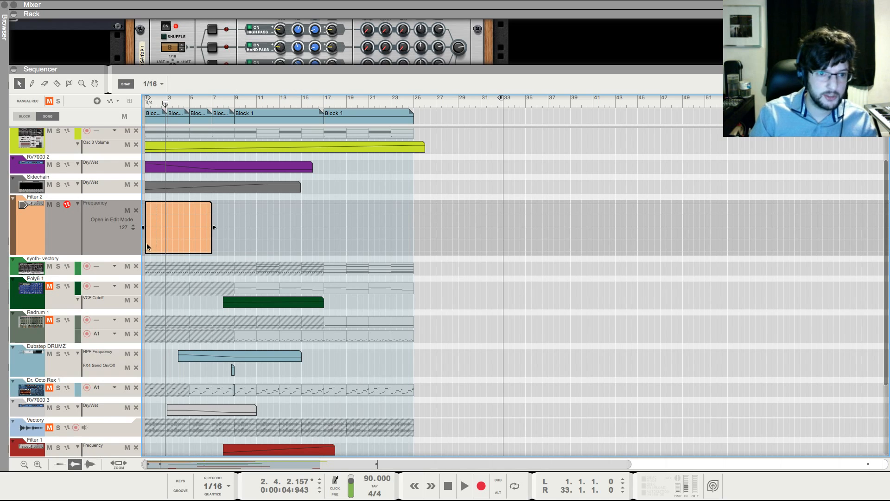
left_click(146, 248)
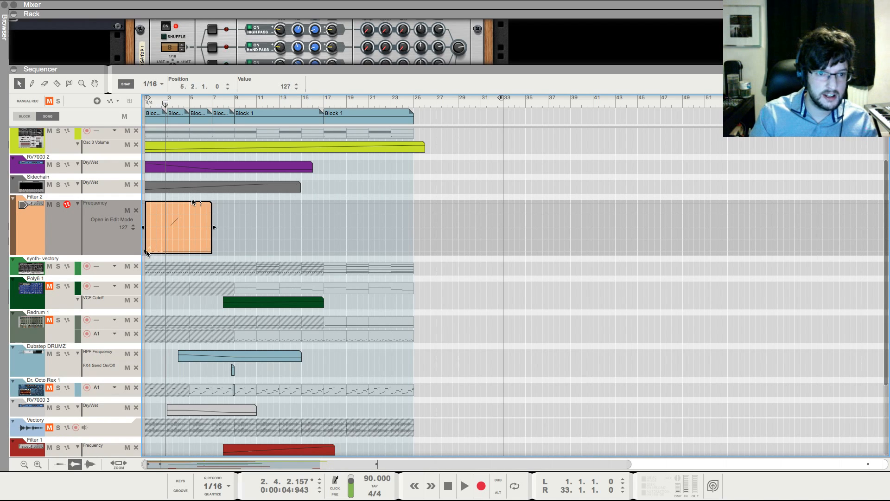
left_click_drag(145, 252, 150, 227)
key("Return")
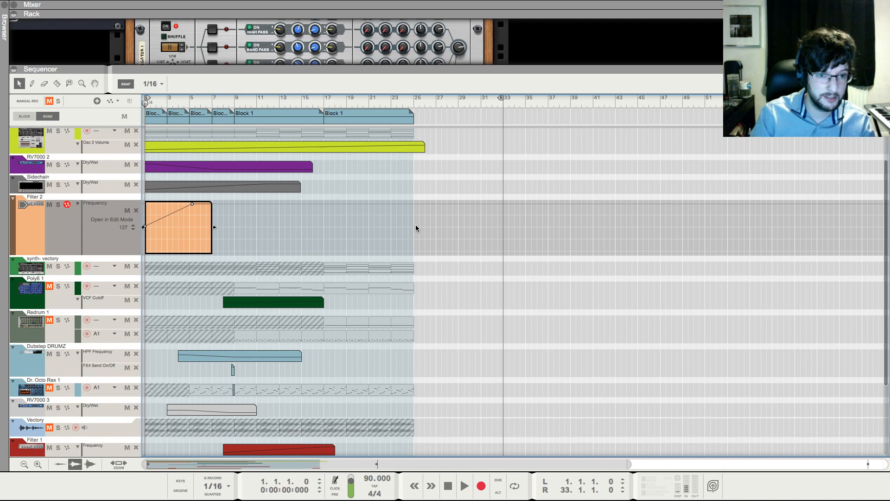
key("space")
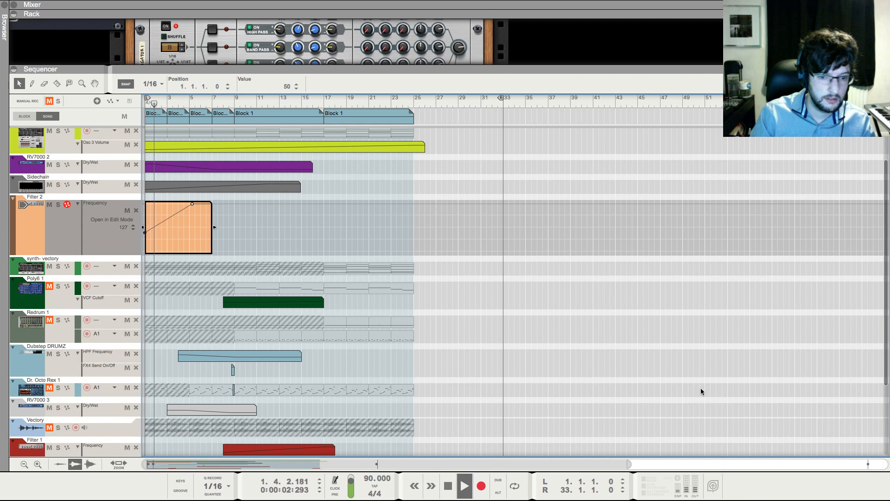
Set Audio Track 1's mixer level to about -15.56 dB and its high-pass filter frequency to about 902.5 Hz
key("F5")
scroll(770, 387, "up", 5)
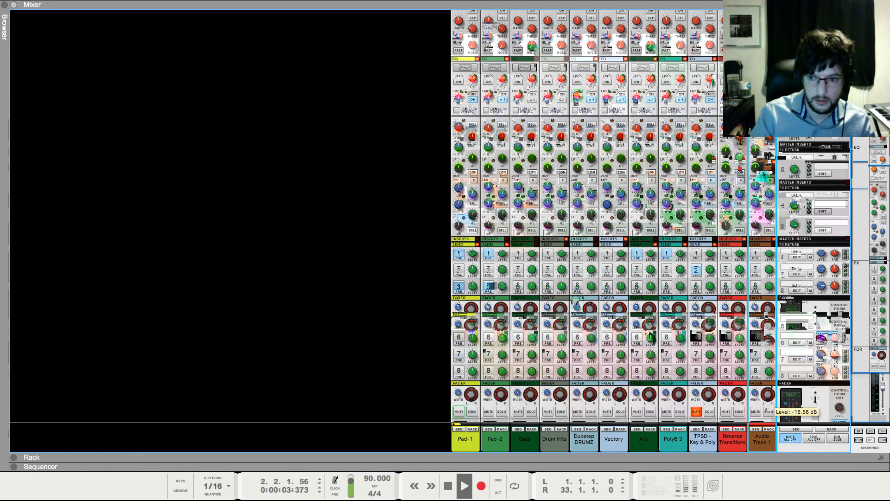
scroll(763, 173, "up", 2)
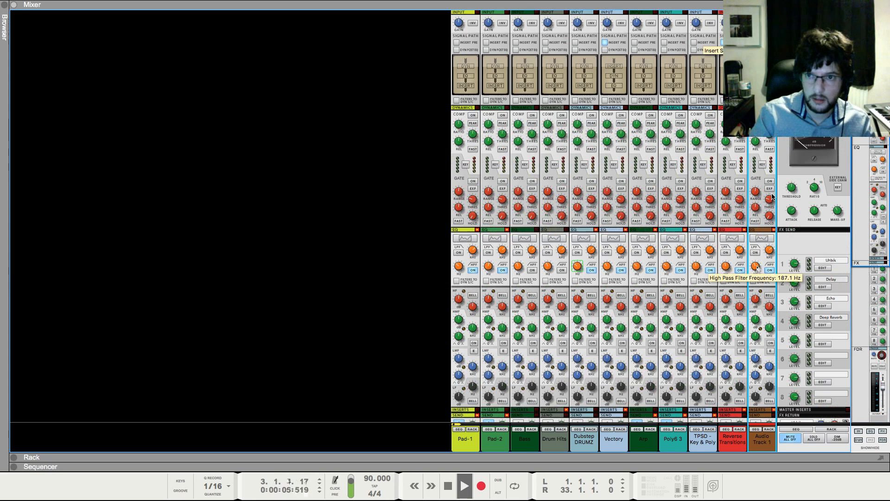
scroll(759, 278, "down", 5)
scroll(757, 298, "down", 2)
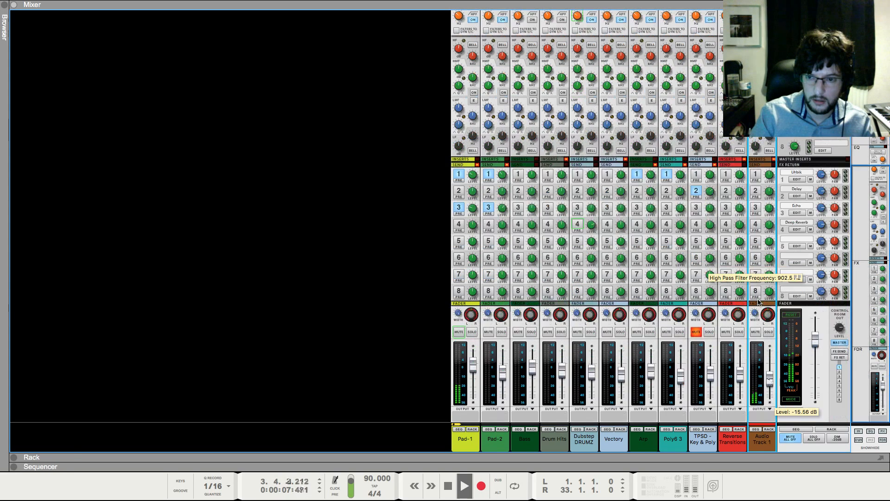
Clear all track mutes in the sequencer
key("F7")
scroll(364, 413, "down", 1)
key("Escape")
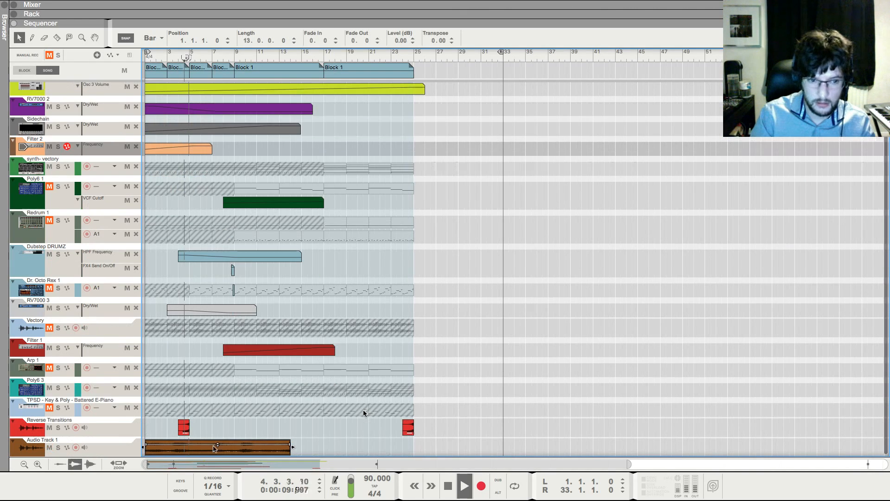
left_click(362, 410)
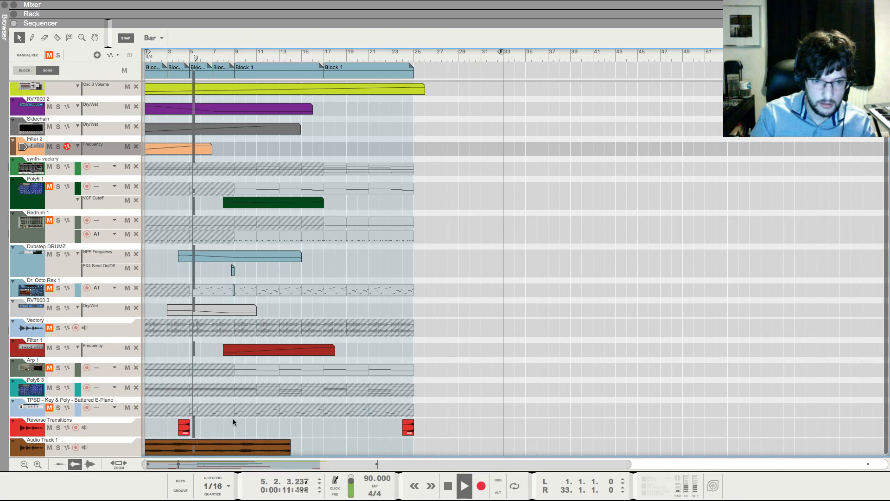
left_click(50, 55)
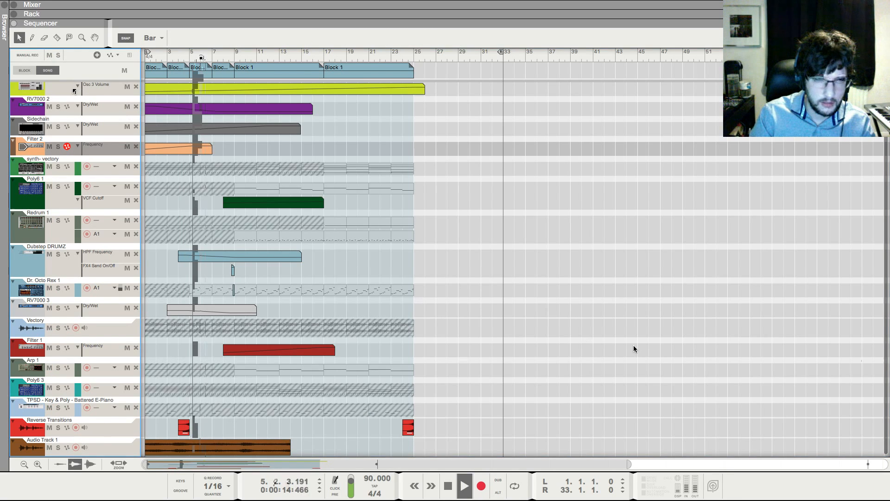
Give the Audio Track 1 clip a fade-in and fade-out of 16 each and shorten it to 12 bars
left_click(183, 452)
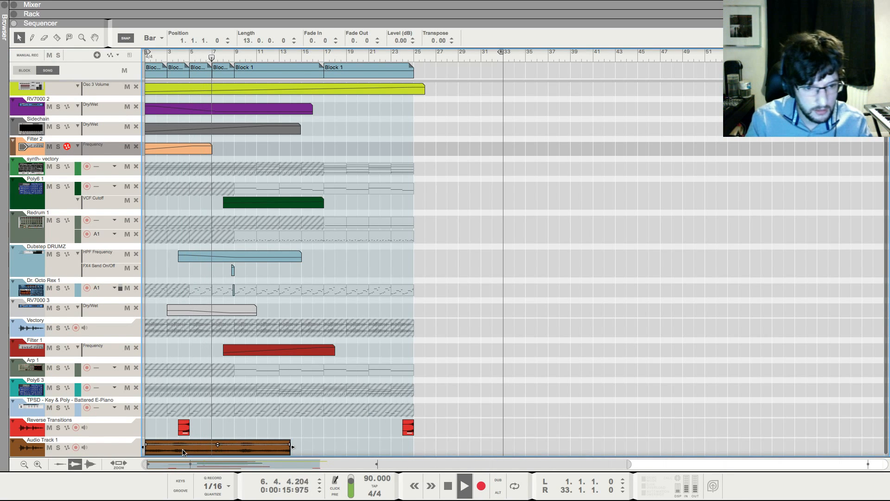
left_click_drag(146, 444, 156, 444)
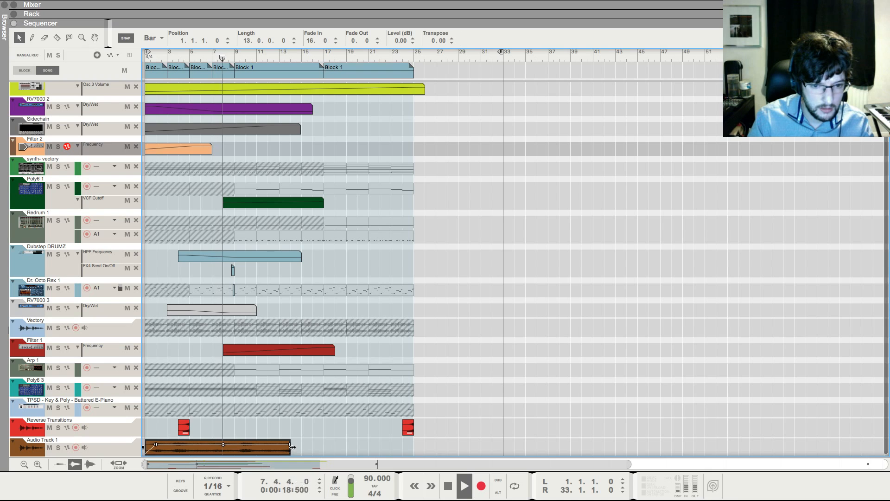
left_click_drag(288, 444, 279, 445)
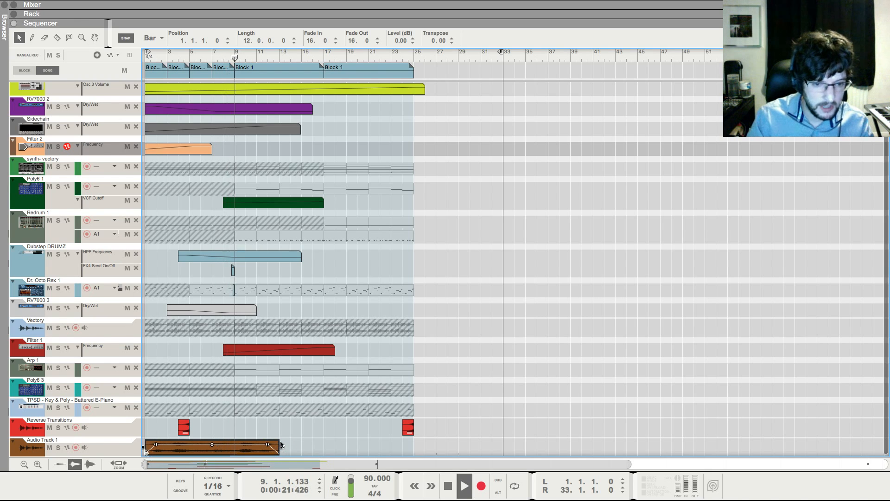
key("space")
Reset the Audio Track 1 clip's level to 0 dB and resize it to span 9 bars from bar 1
left_click_drag(143, 448, 239, 445)
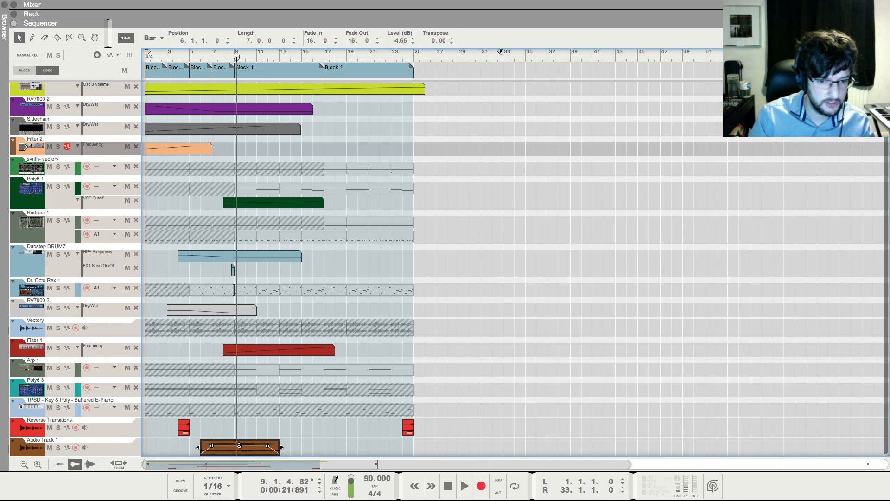
type("0")
key("Return")
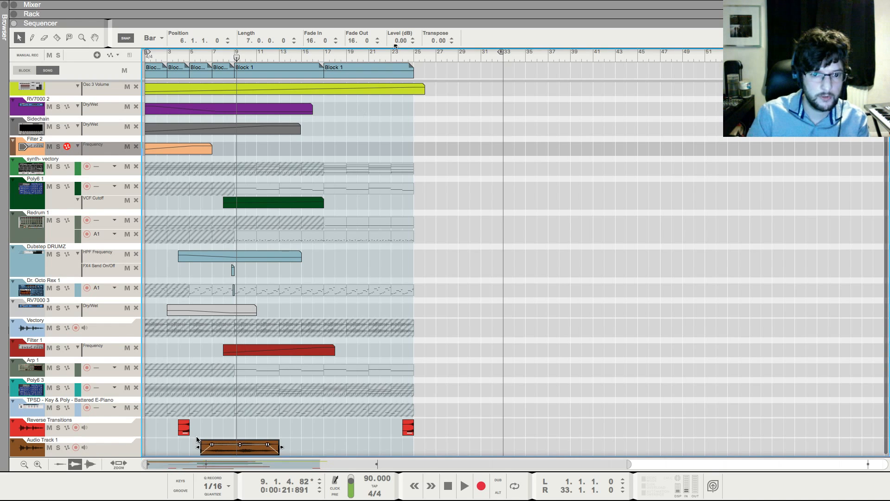
left_click_drag(228, 449, 172, 448)
left_click_drag(227, 446, 245, 446)
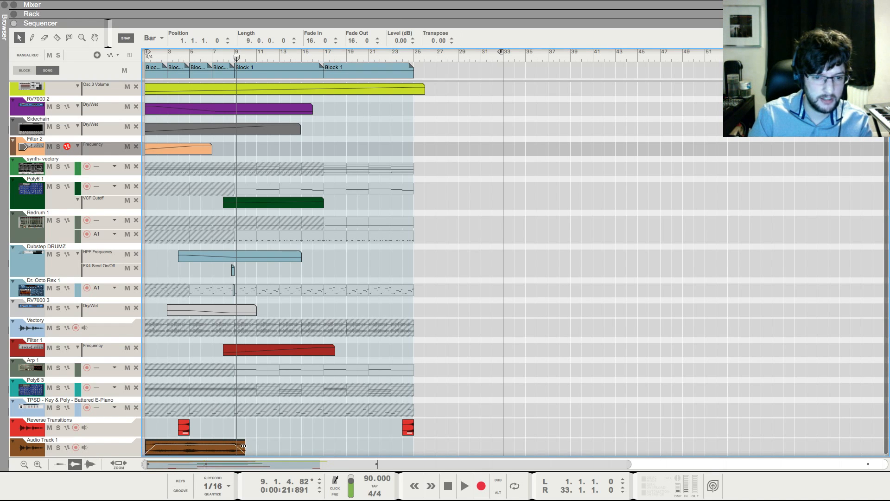
Play the arrangement from bar 1 to hear the stretched layer in the mix, and return to the start
key("Home")
key("space")
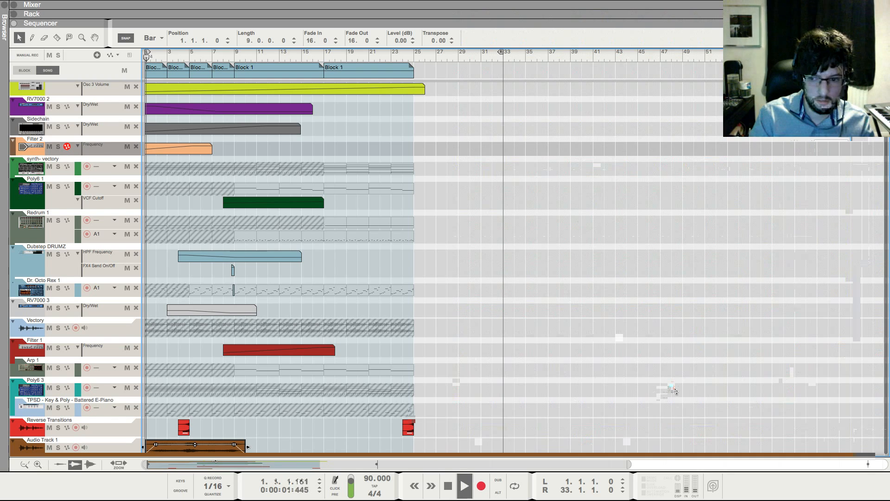
key("F5")
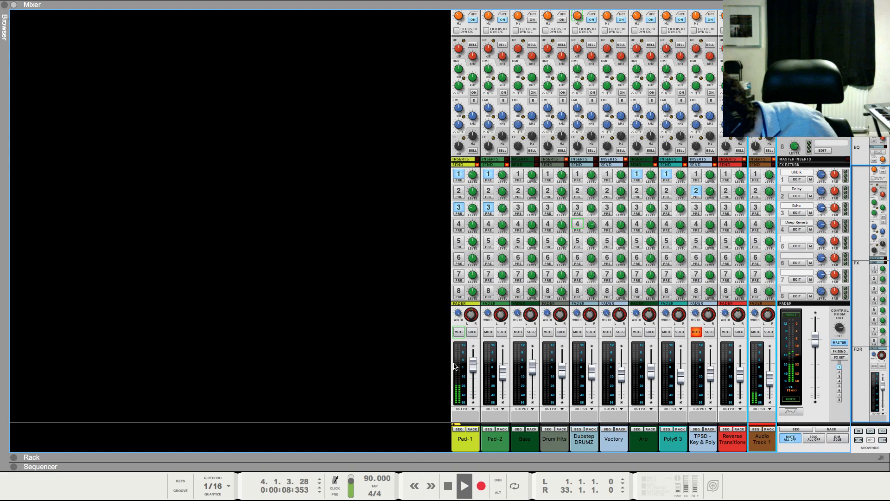
key("space")
key("KP_0")
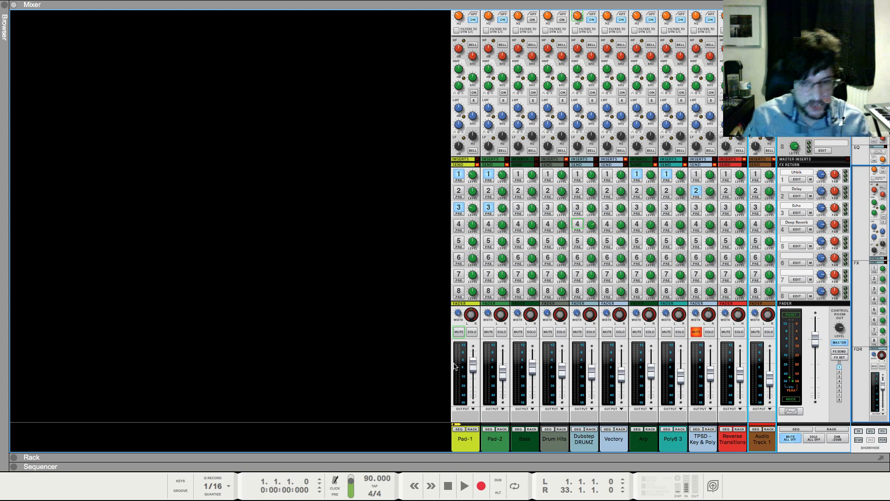
Select the Vectory track and look through the instrument and effect devices in the rack
key("F7")
left_click(375, 384)
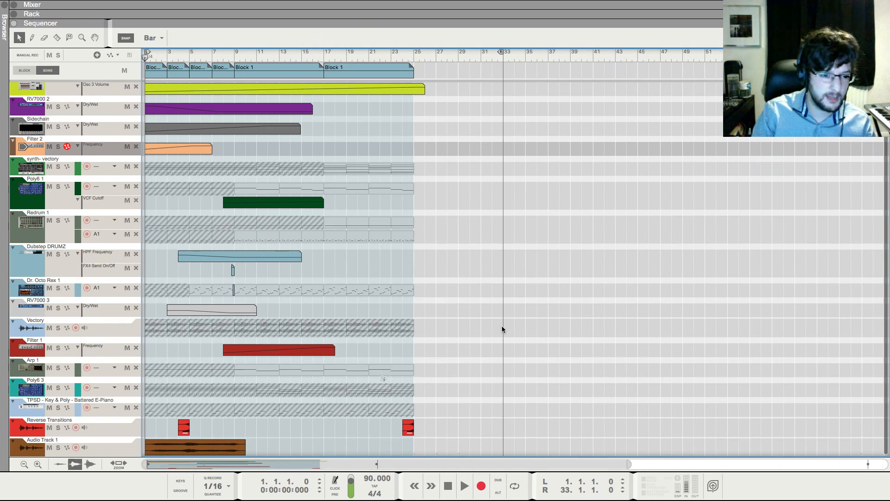
left_click(104, 324)
key("F6")
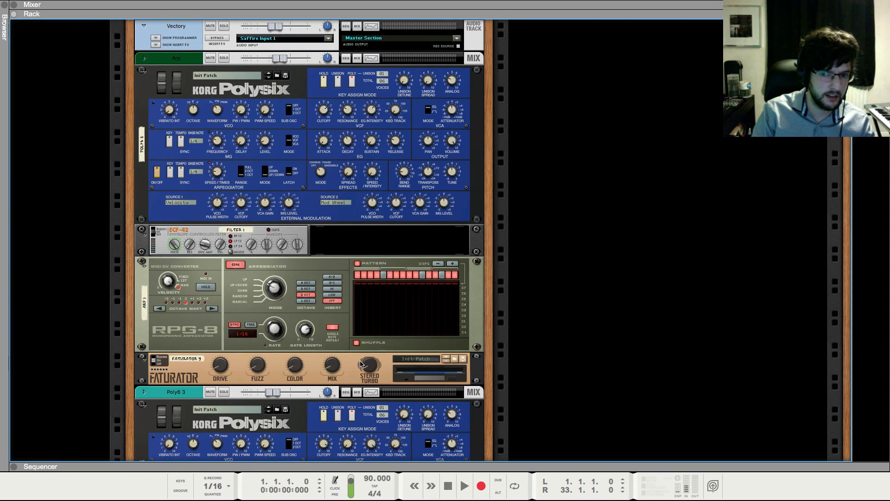
scroll(445, 305, "down", 5)
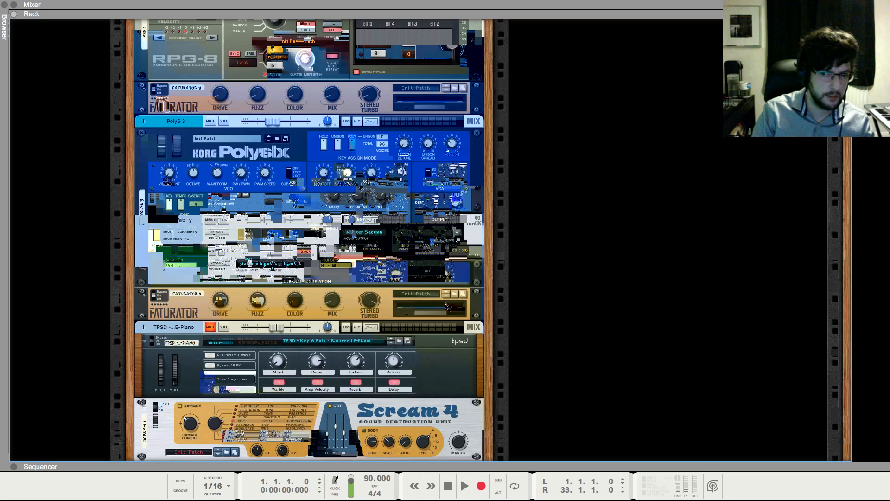
scroll(445, 304, "down", 10)
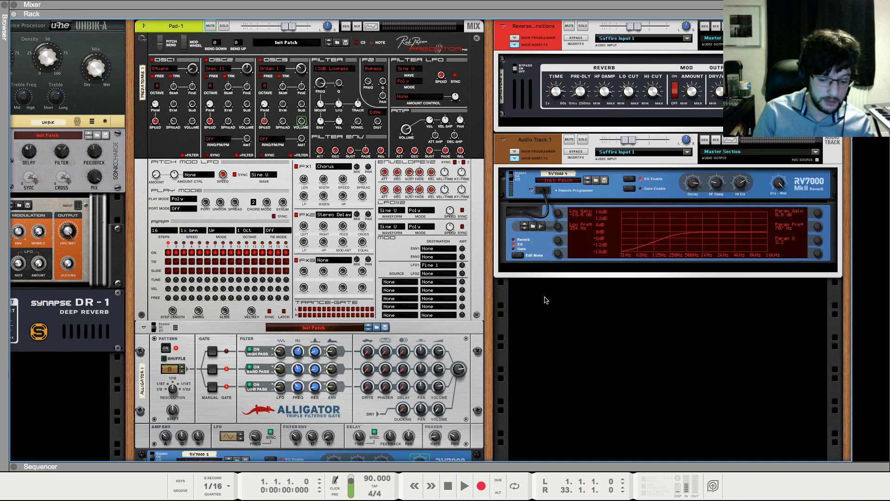
Play the arrangement while checking the channel levels in the mixer and the Audio Track 1 devices in the rack
key("F7")
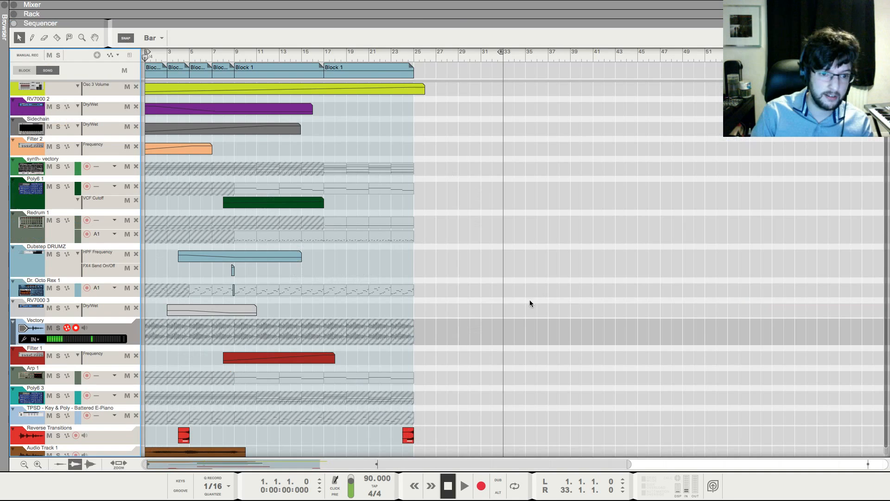
key("space")
key("F5")
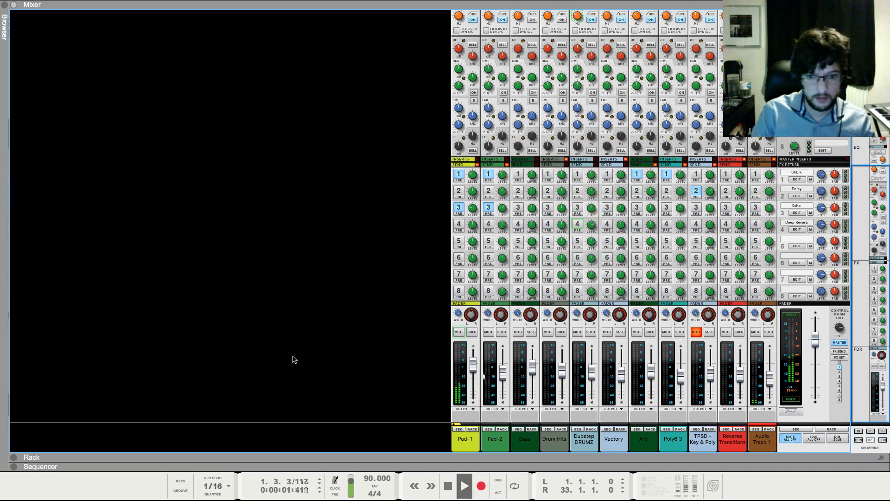
left_click(773, 443)
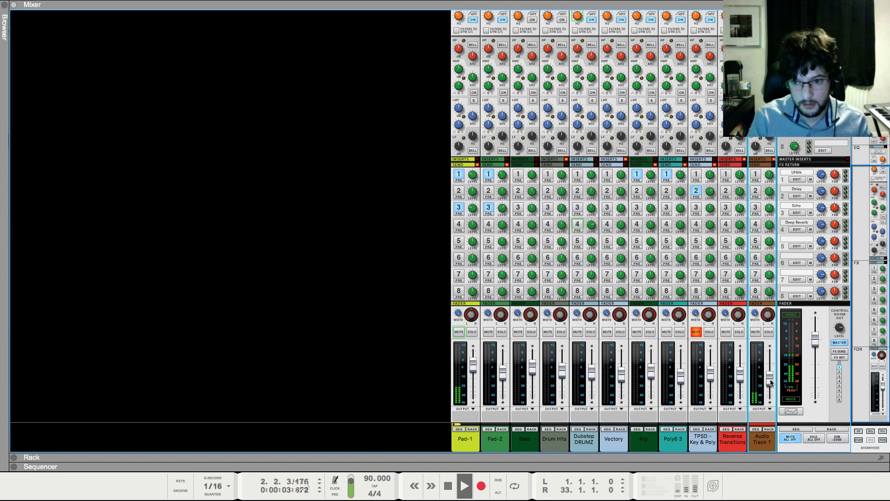
left_click(770, 429)
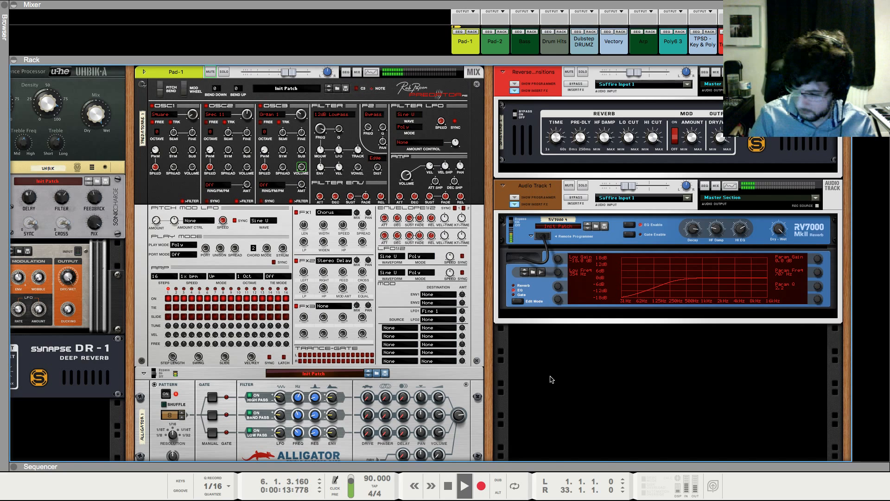
key("F7")
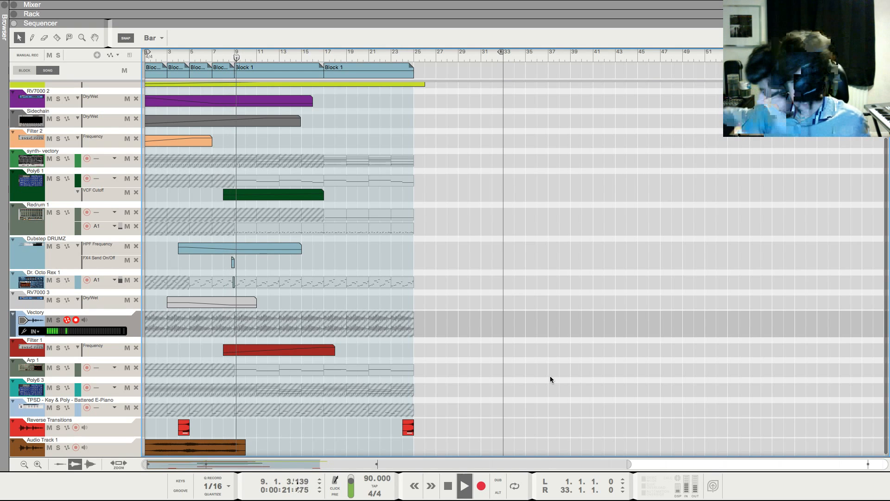
key("F5")
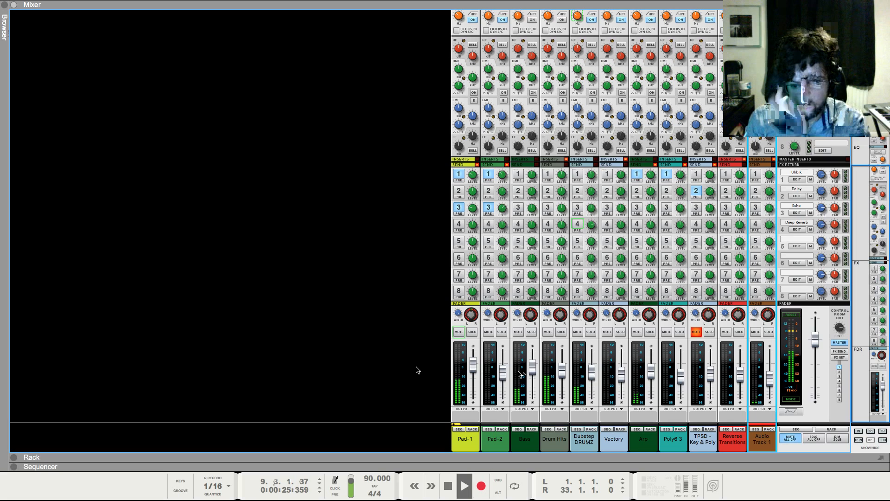
key("F7")
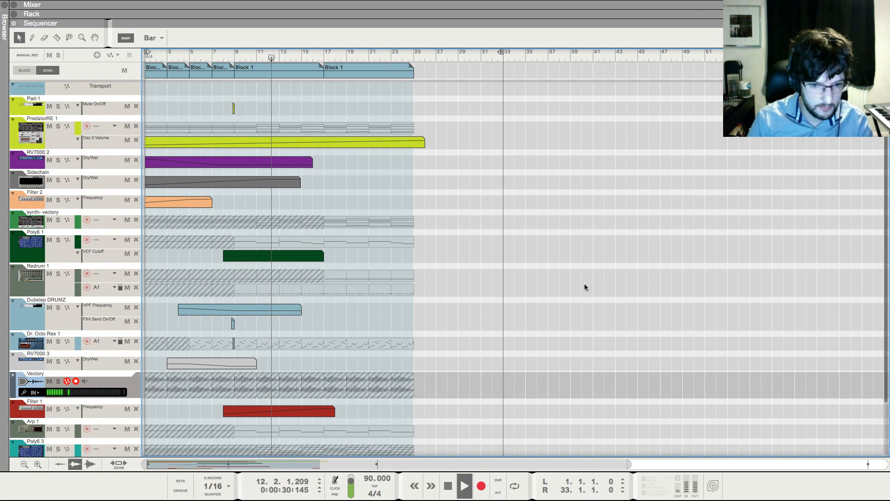
scroll(584, 287, "down", 3)
key("F5")
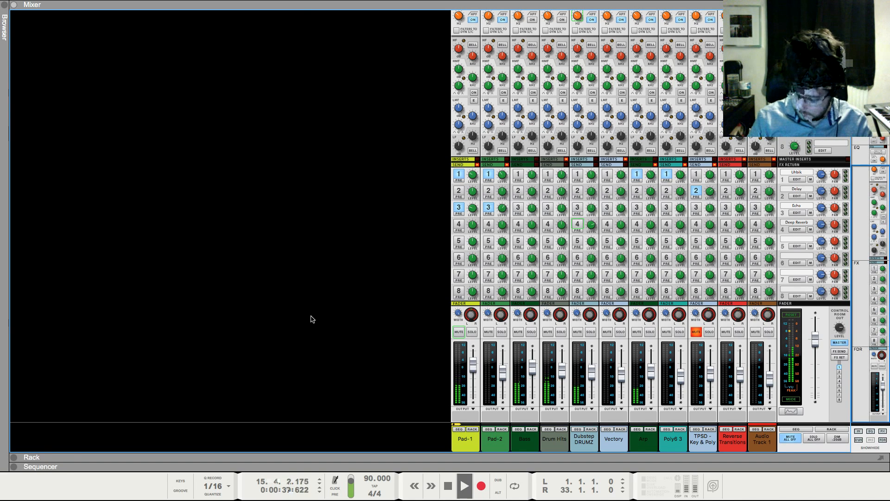
key("F7")
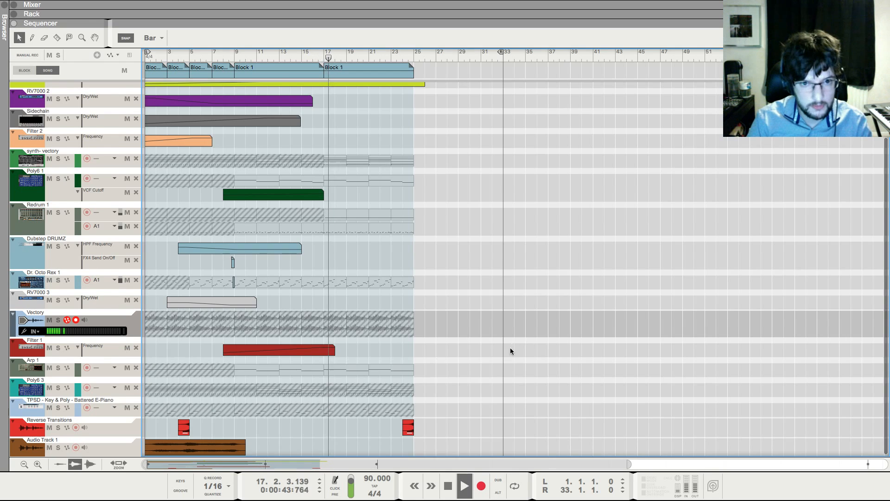
Add an 8-bar block clip at bar 25 of the arrangement and assign it to Block 2
scroll(510, 348, "up", 3)
scroll(502, 348, "down", 2)
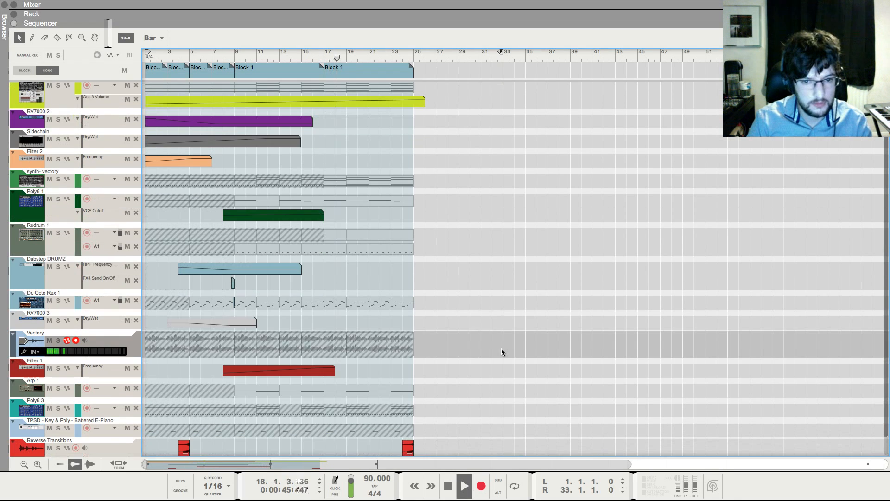
scroll(502, 353, "up", 2)
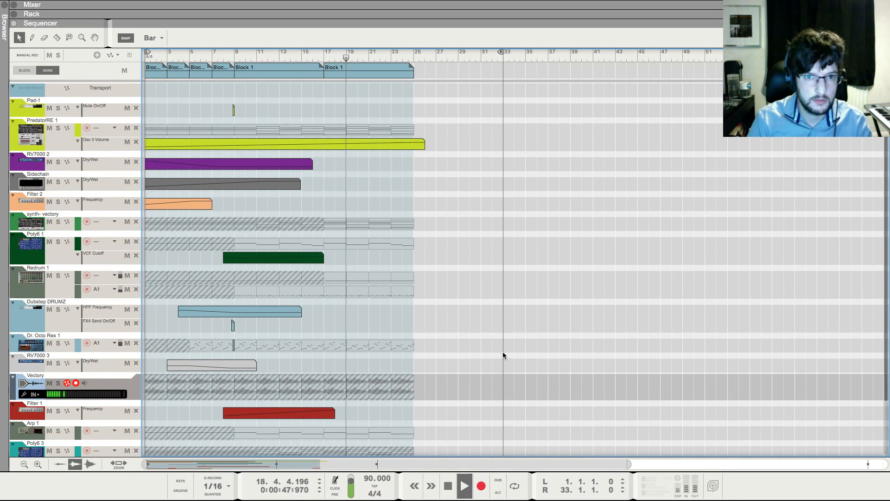
scroll(502, 352, "down", 2)
scroll(501, 352, "up", 2)
left_click_drag(332, 73, 431, 82)
left_click(435, 68)
Unmute the Poly6 3 part in the Block 2 section from bar 25 to bar 33
left_click(80, 39)
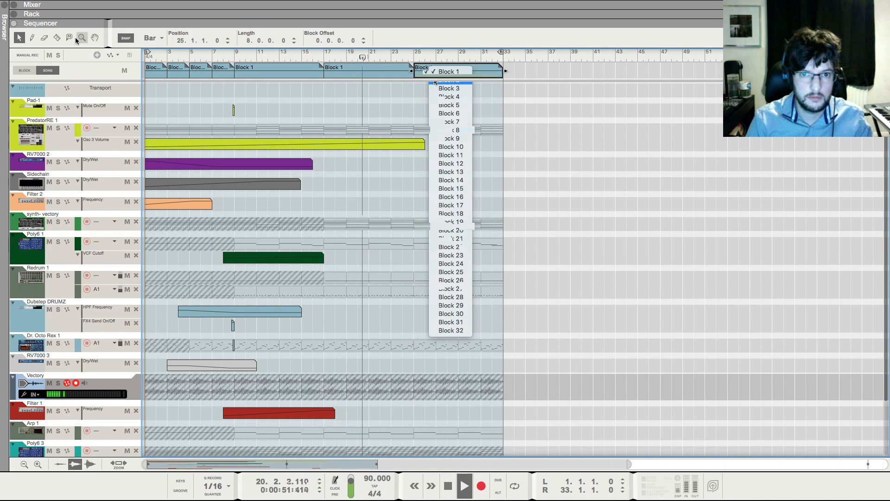
left_click(69, 39)
scroll(385, 293, "down", 3)
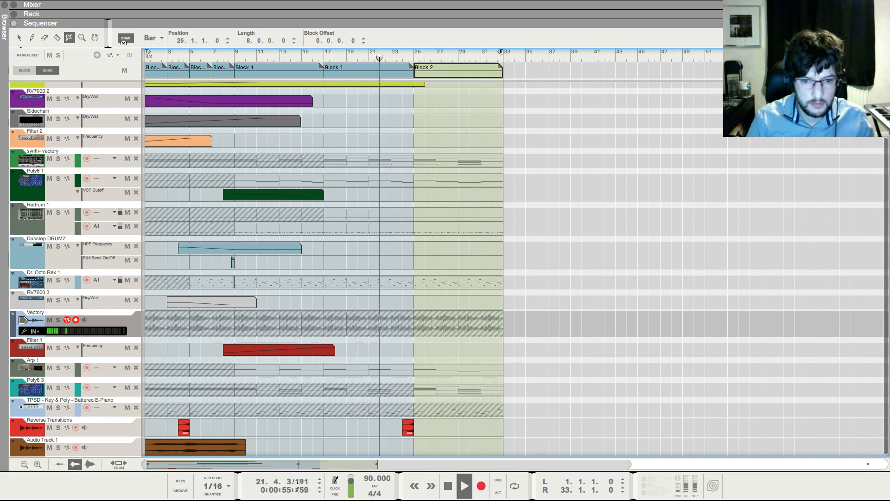
key("q")
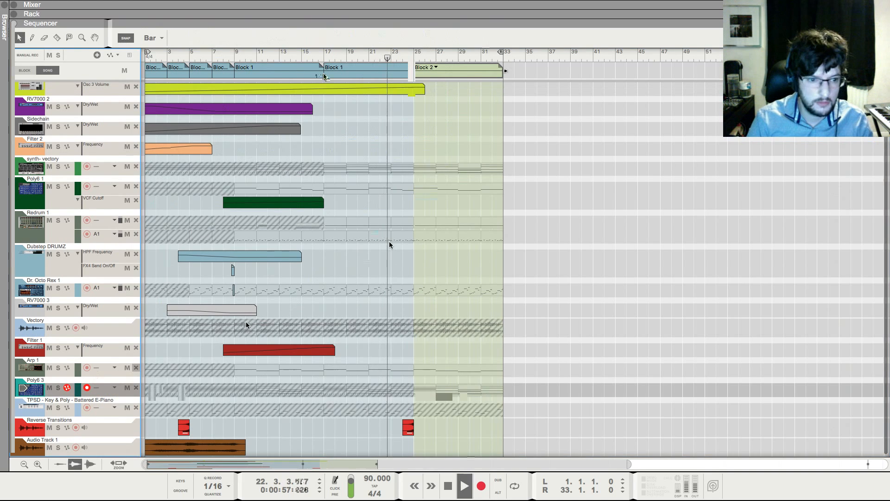
Create a VCF Cutoff automation lane for Poly6 3 with a clip from about bar 23 to bar 34
right_click(330, 67)
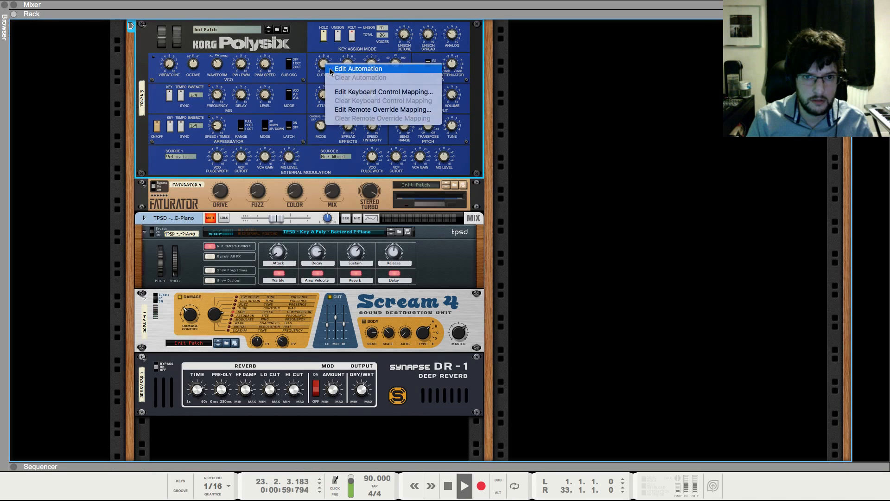
left_click(330, 72)
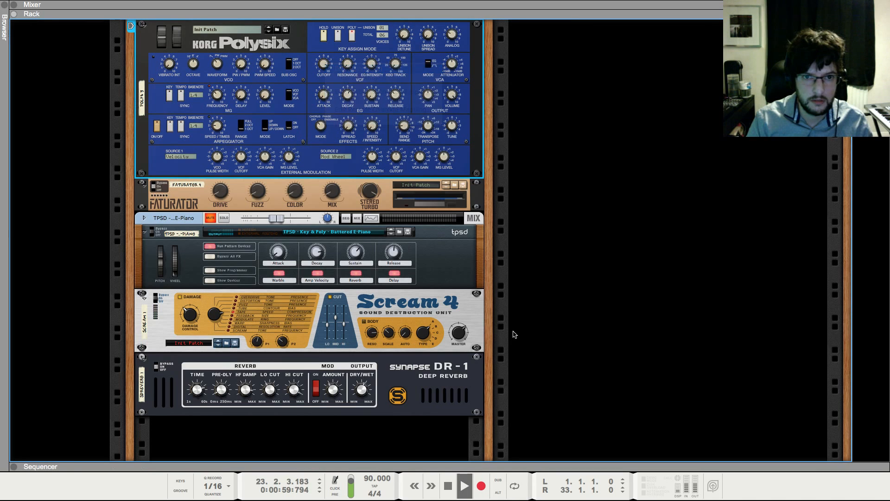
key("F7")
left_click_drag(397, 402, 506, 403)
Shape the Poly6 3 VCF Cutoff automation as a rising line from about 1.08 at bar 25 to a high value near bar 33
double_click(490, 408)
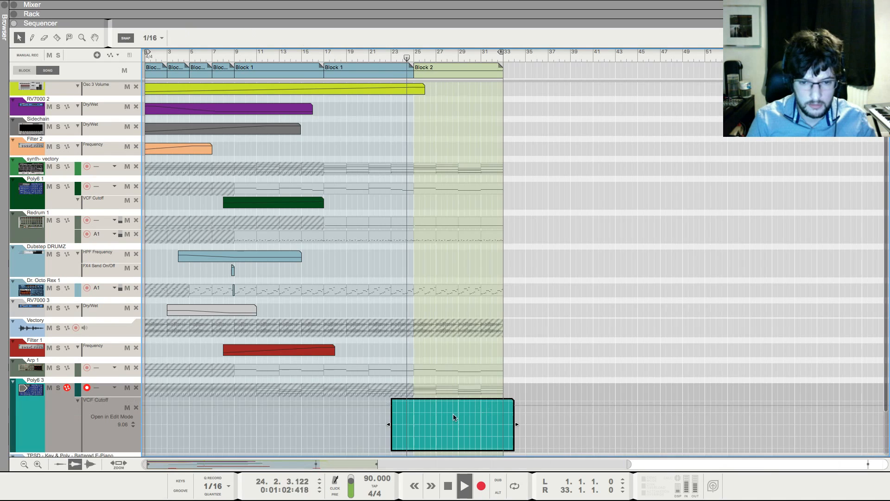
left_click(403, 424)
left_click(502, 405)
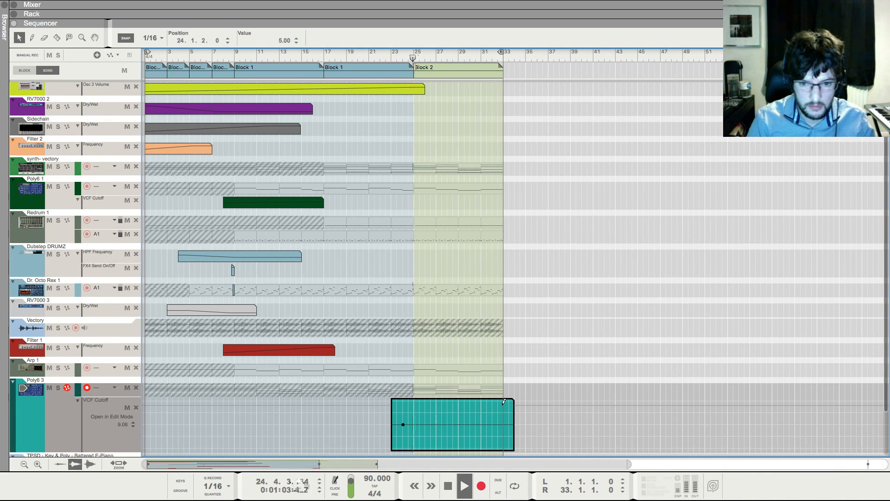
left_click_drag(403, 425, 414, 443)
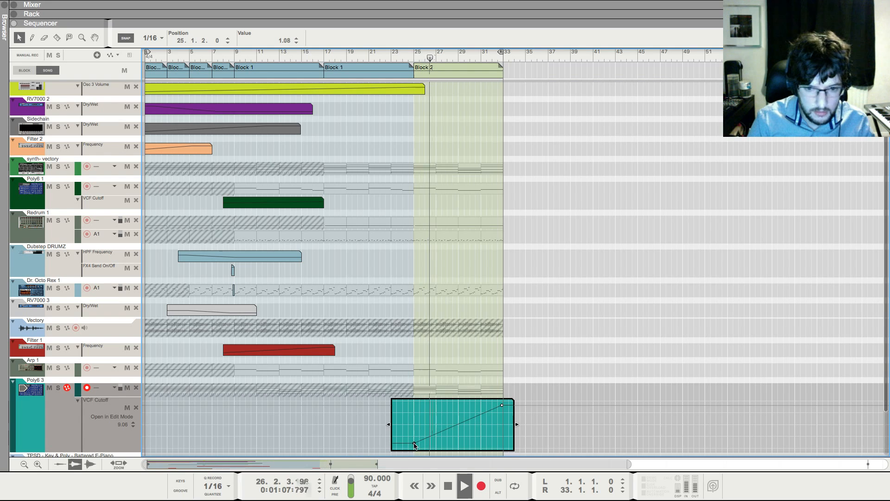
left_click(589, 332)
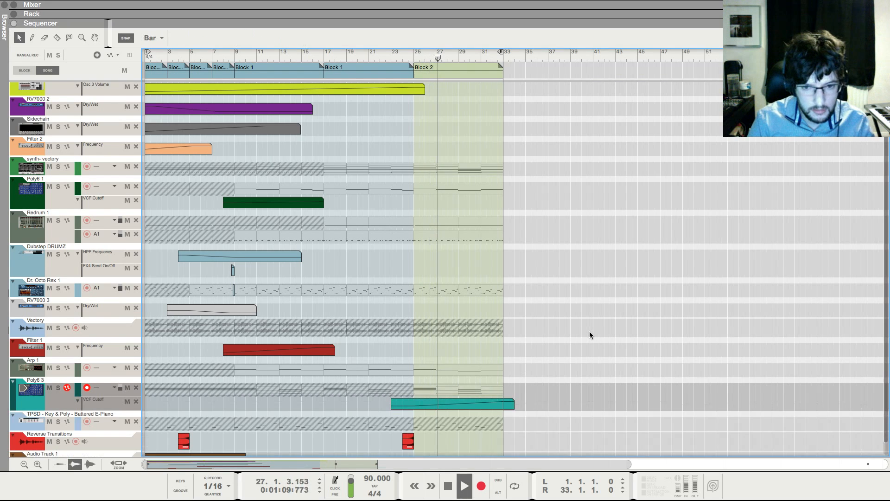
Unmute the TPSD Battered E-Piano part in the Block 2 section from bar 25 to bar 33
scroll(575, 338, "down", 1)
key("u")
key("t")
scroll(431, 387, "down", 1)
left_click(441, 411)
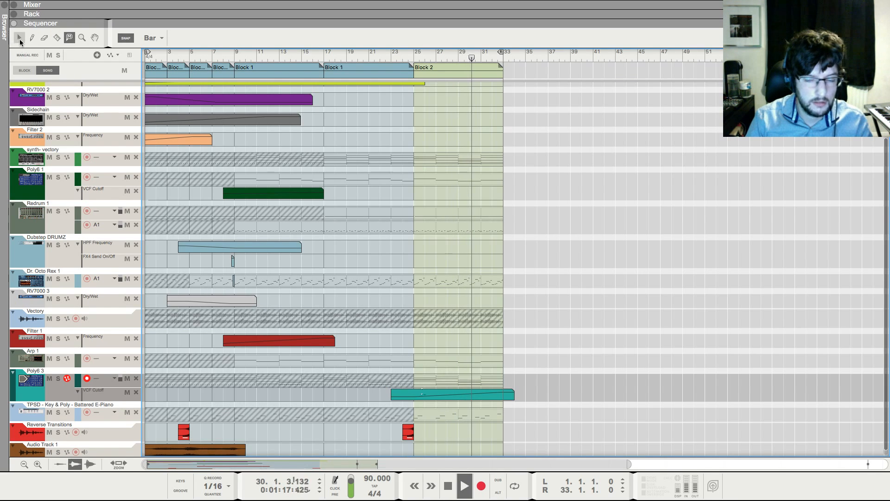
Place empty 2-bar clips on the E-Piano track at bars 27 and 31, then return the playhead to bar 25
left_click(19, 42)
left_click_drag(435, 414, 494, 414)
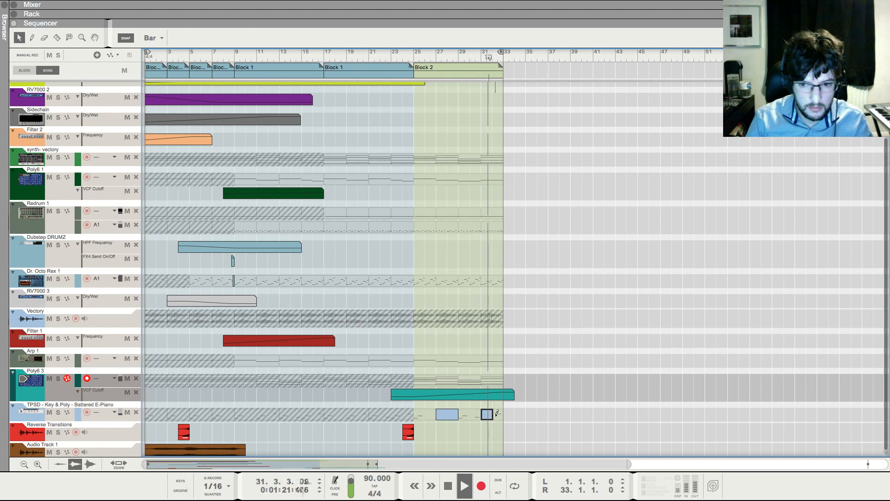
key("space")
left_click(416, 56)
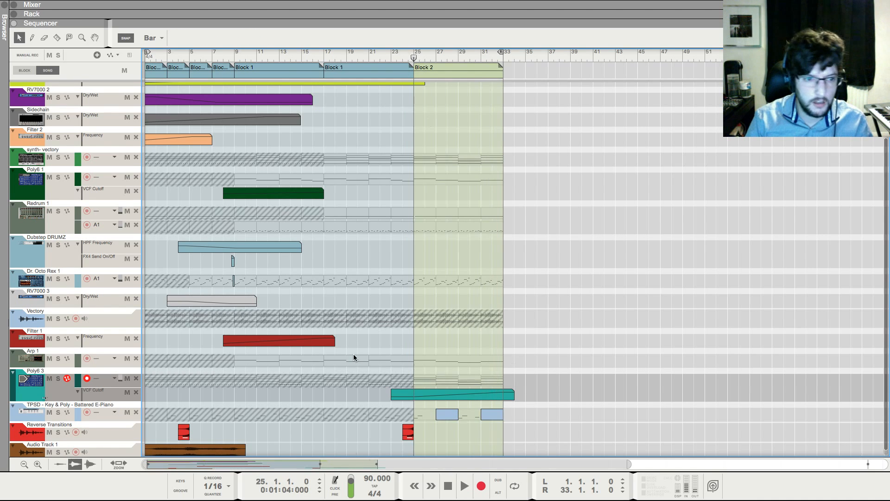
Rename the Poly6 3, TPSD and Audio Track 1 mixer channels as Chord Stabs, Key and Paulstretch
key("F5")
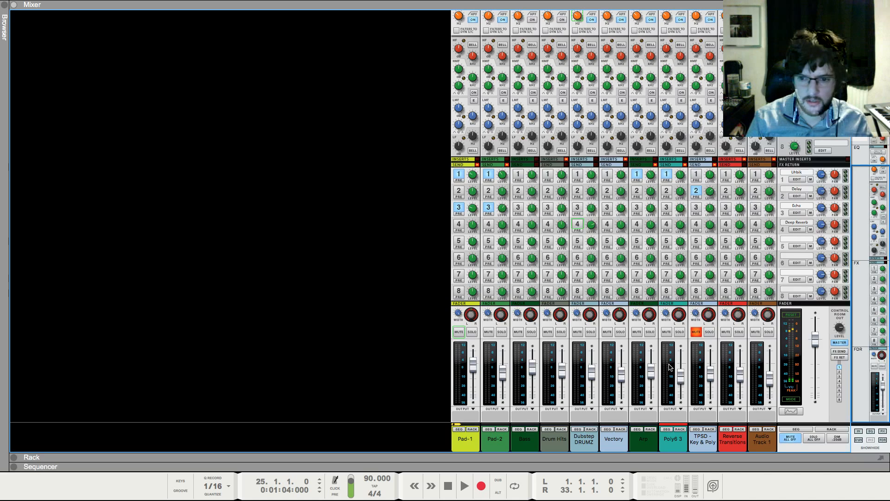
left_click_drag(682, 379, 682, 381)
left_click(683, 436)
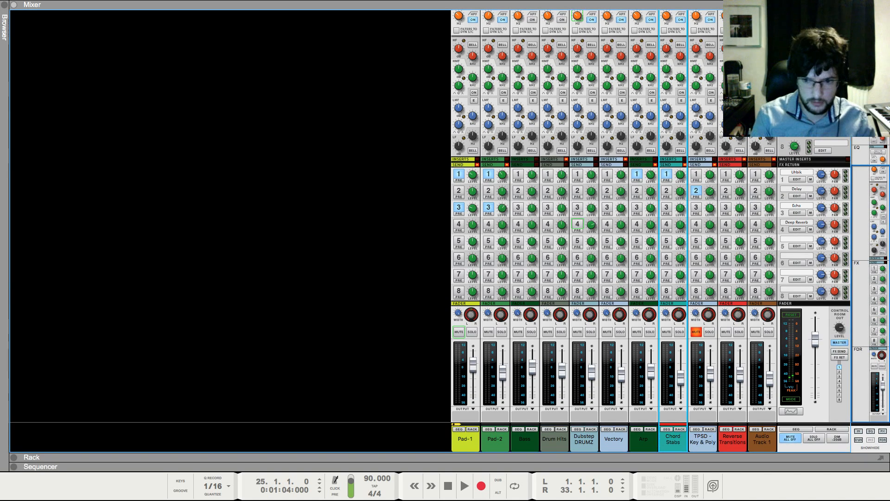
left_click(701, 441)
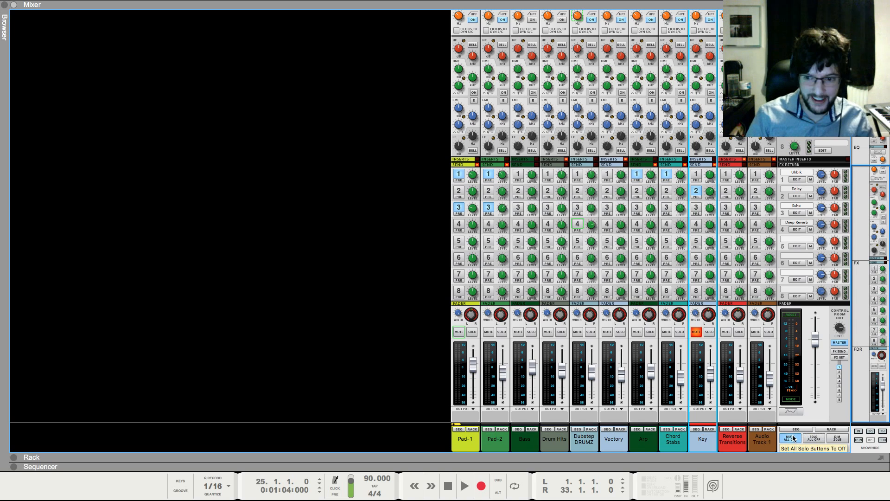
left_click(764, 440)
double_click(765, 440)
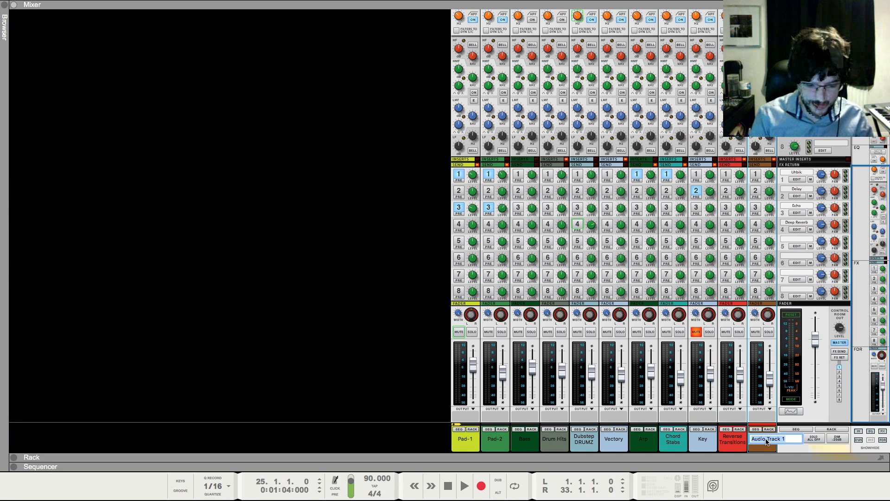
key("Right")
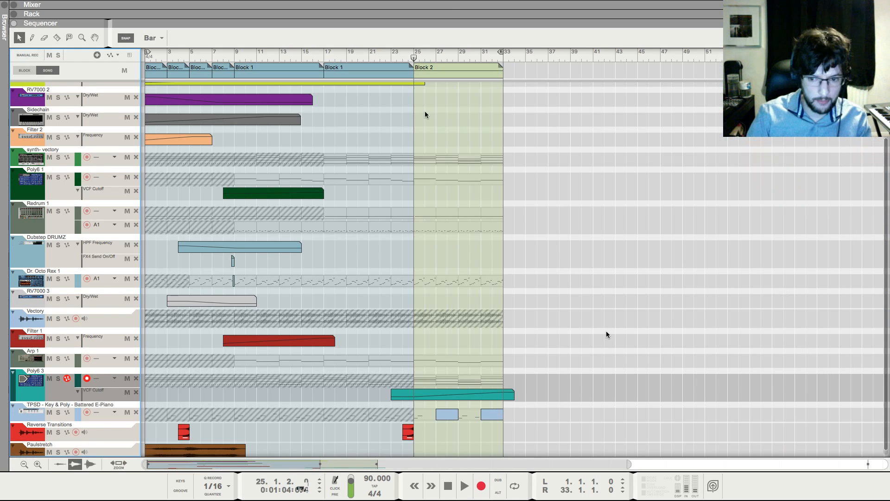
Play the song from bar 25 and unmute the Key channel in the mixer before stopping playback
key("space")
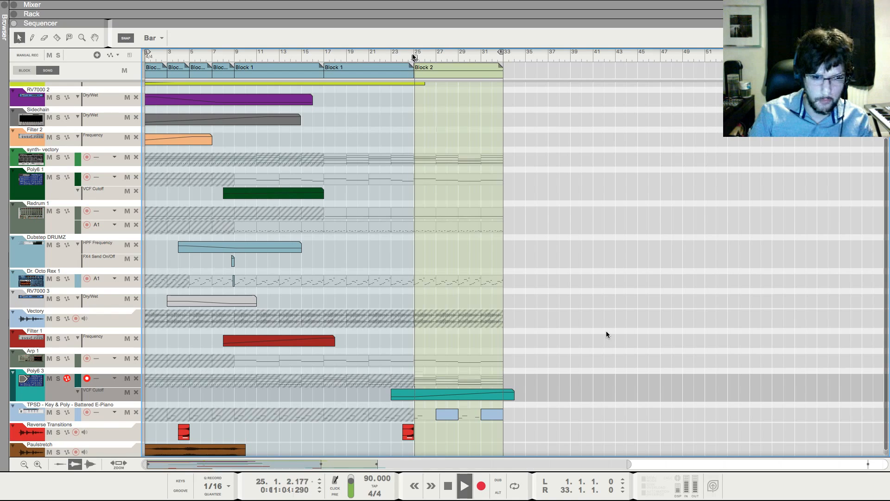
key("F5")
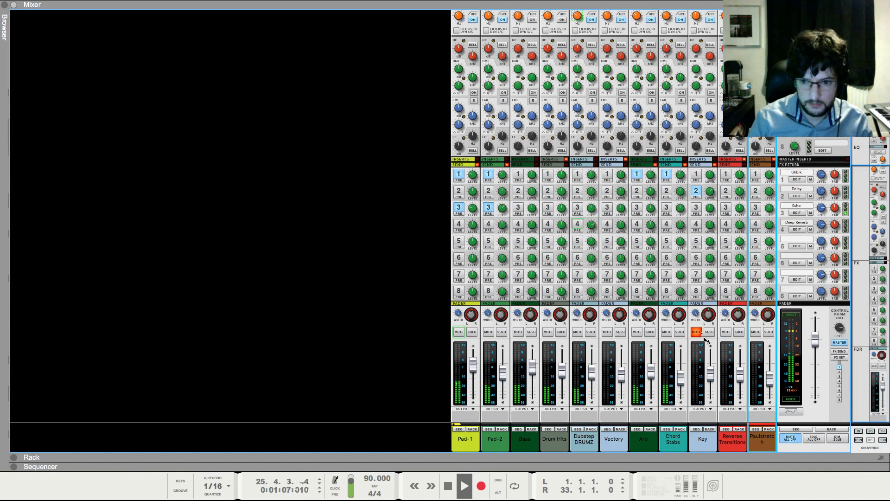
left_click(696, 332)
key("F7")
key("F5")
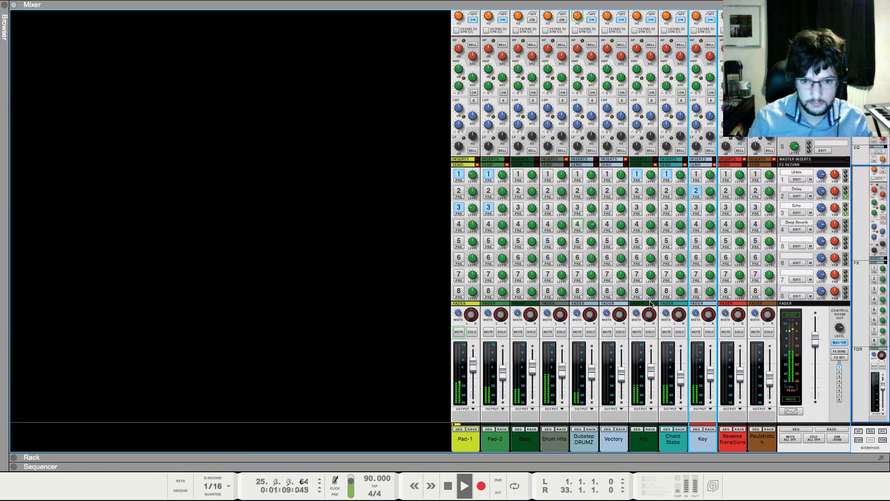
key("F7")
key("space")
Delete the VCF Cutoff automation clip and its lane from the Poly6 3 track
left_click(416, 395)
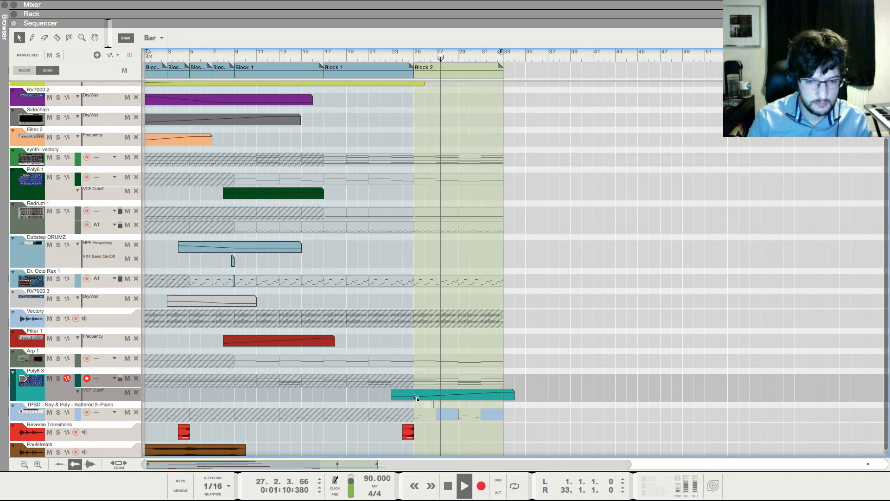
key("Delete")
left_click(136, 392)
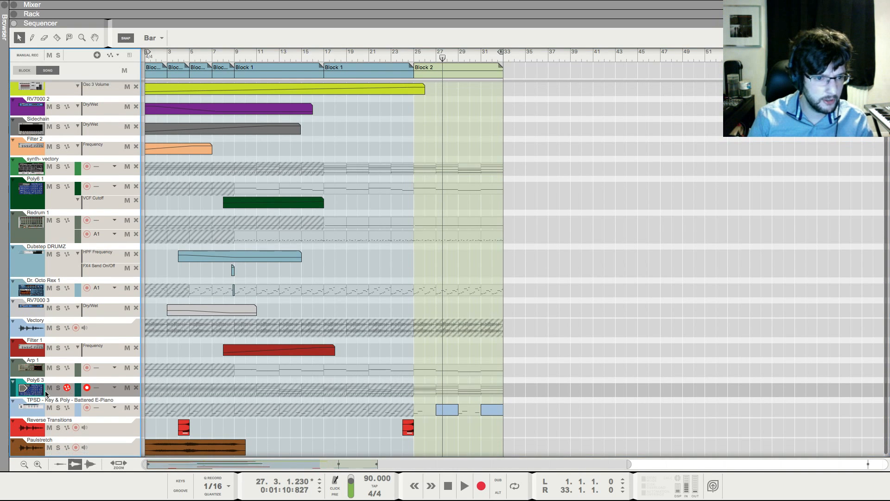
Add a Synapse AF-4 Analog Filter after the Poly6 3 synth and create an automation lane for its Cutoff
key("F6")
right_click(337, 177)
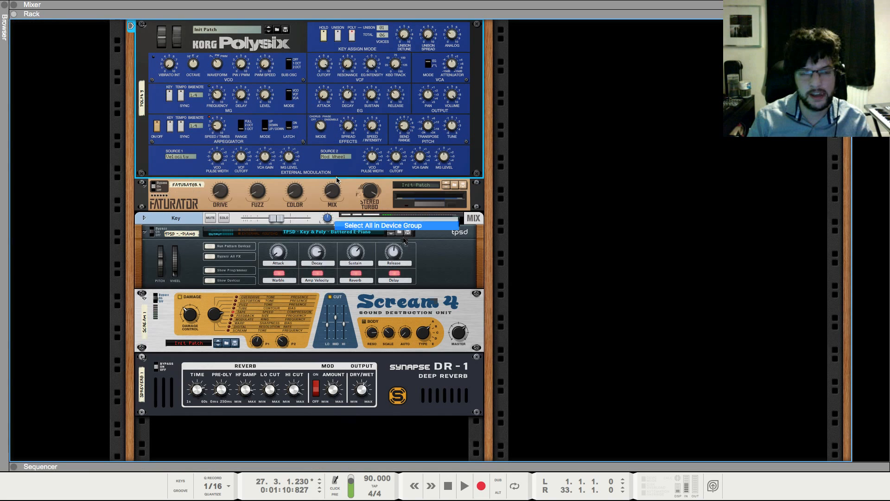
mouse_move(404, 267)
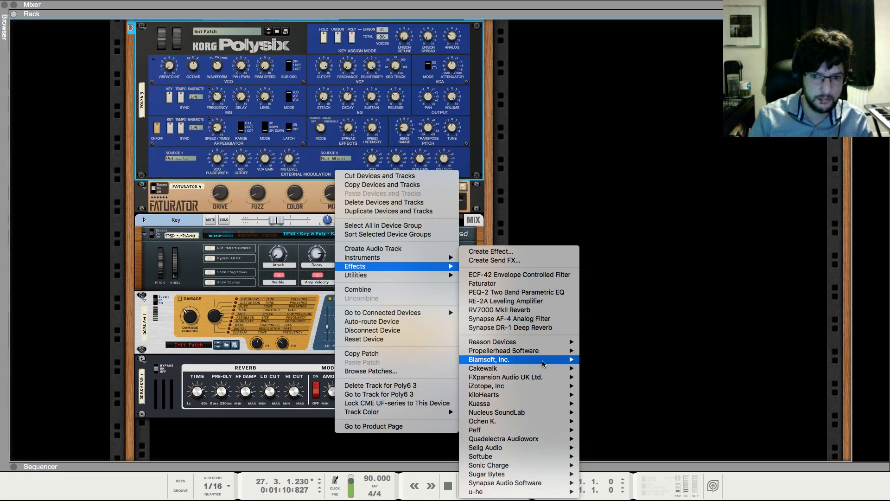
mouse_move(556, 483)
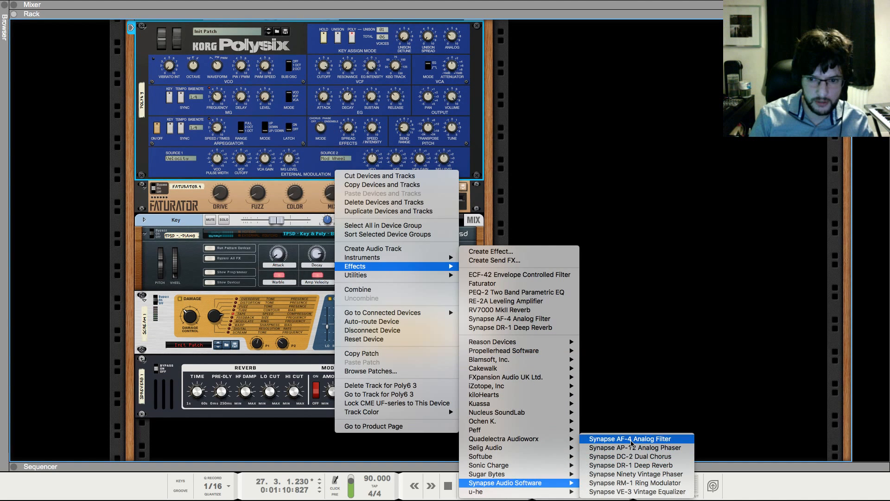
left_click(631, 443)
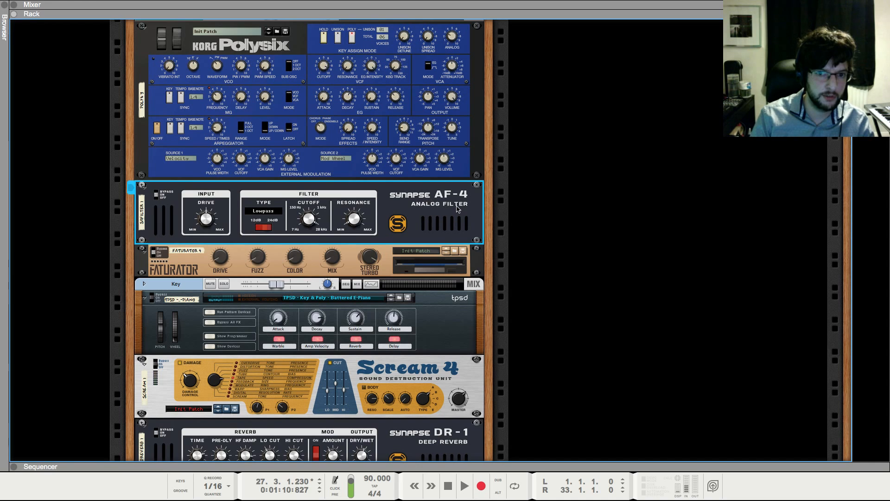
right_click(317, 219)
left_click(343, 220)
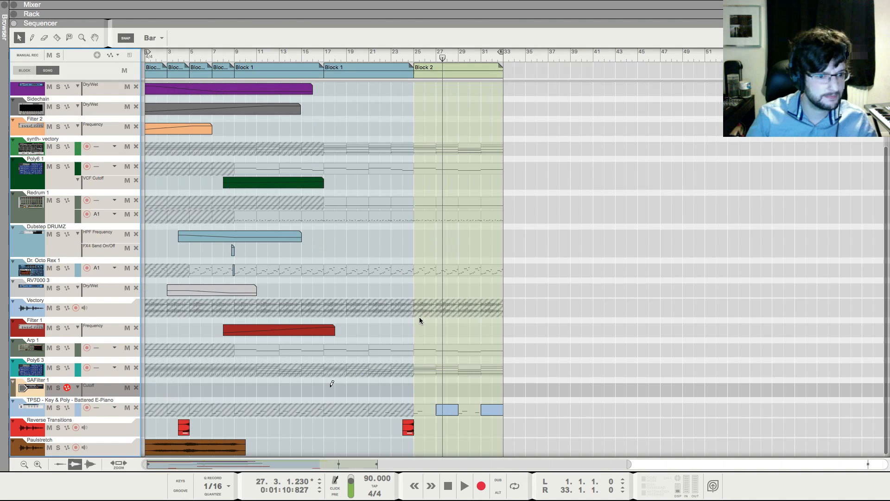
Draw a Cutoff automation clip from bar 15 to bar 35, ramping from a low value up to 28 kHz near bar 33
left_click(70, 37)
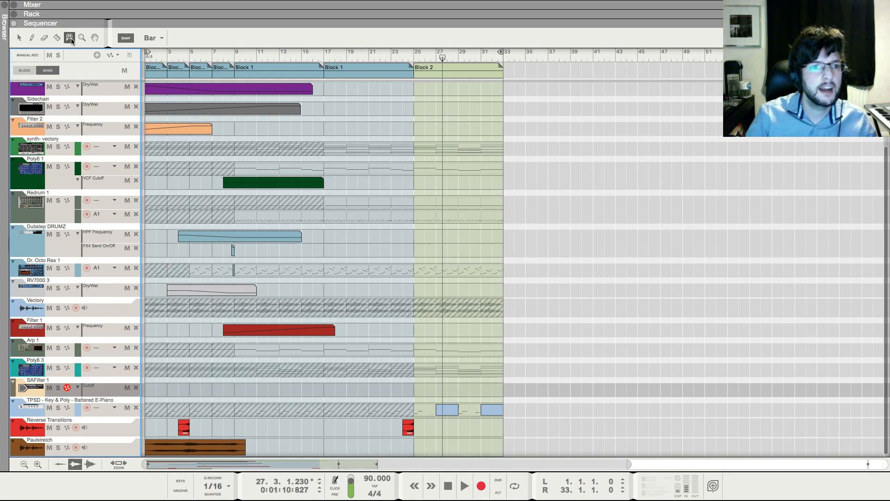
left_click(33, 41)
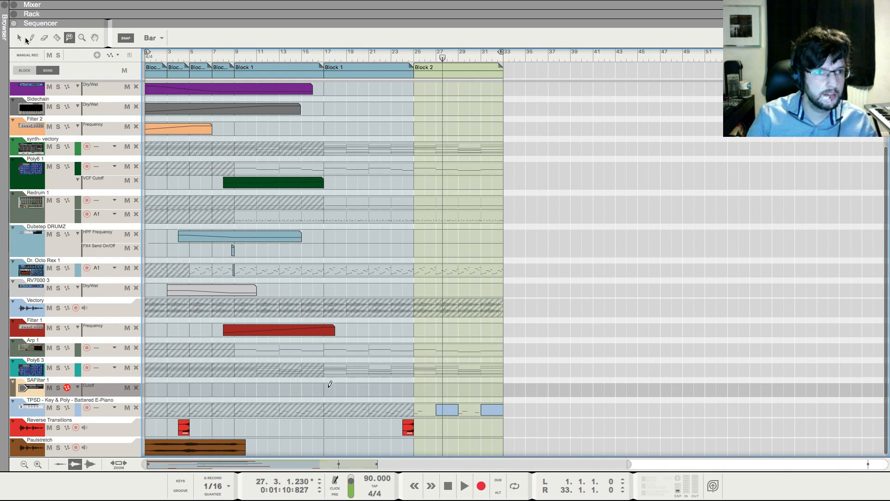
left_click_drag(306, 387, 521, 390)
double_click(496, 391)
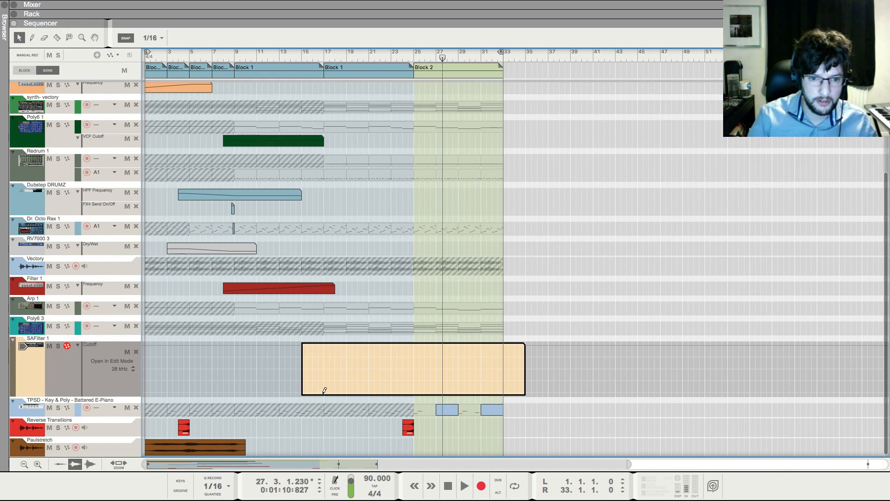
left_click(321, 392)
left_click(505, 344)
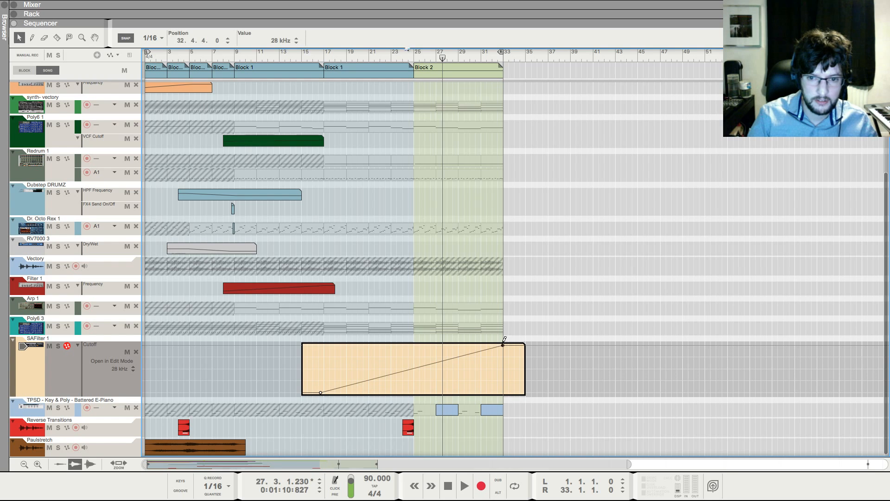
Play the song from bar 25 and check the Chord Stabs and Key channels in the mixer
left_click(411, 54)
key("space")
left_click(268, 103)
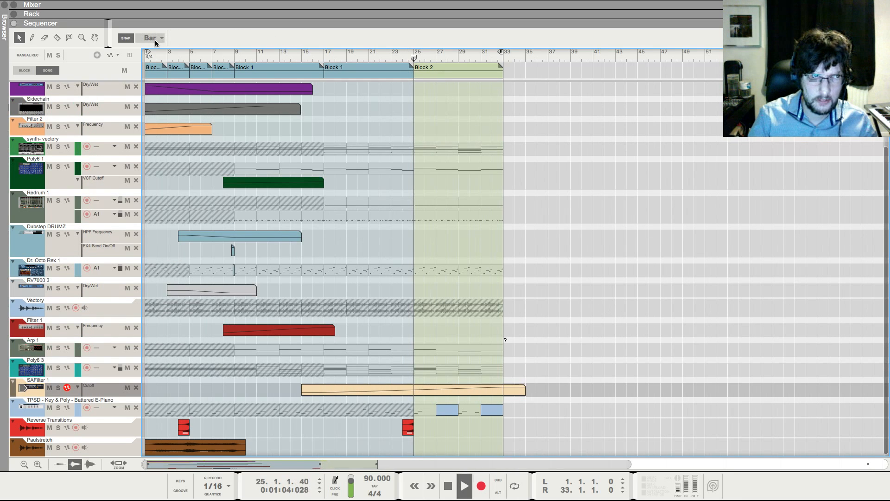
key("F5")
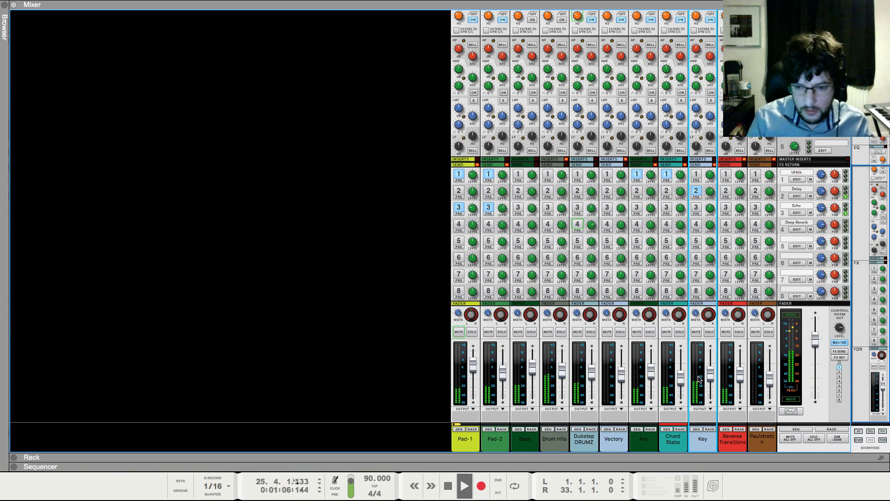
left_click(669, 384)
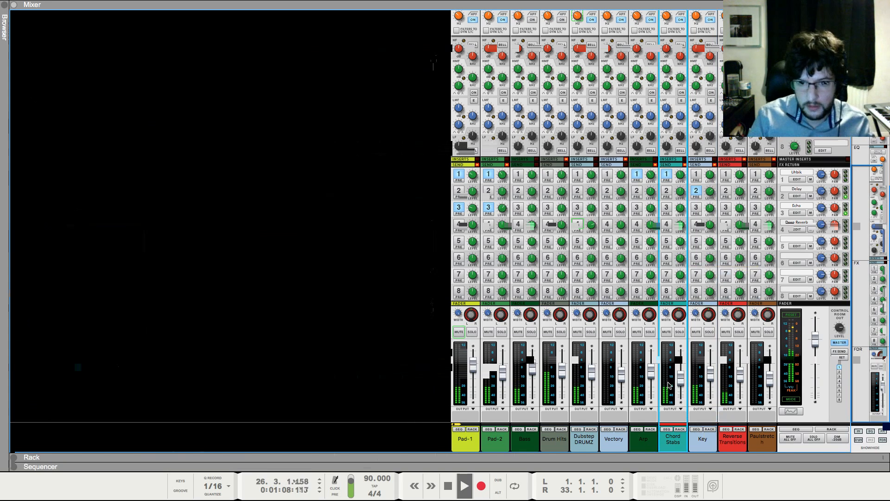
key("F7")
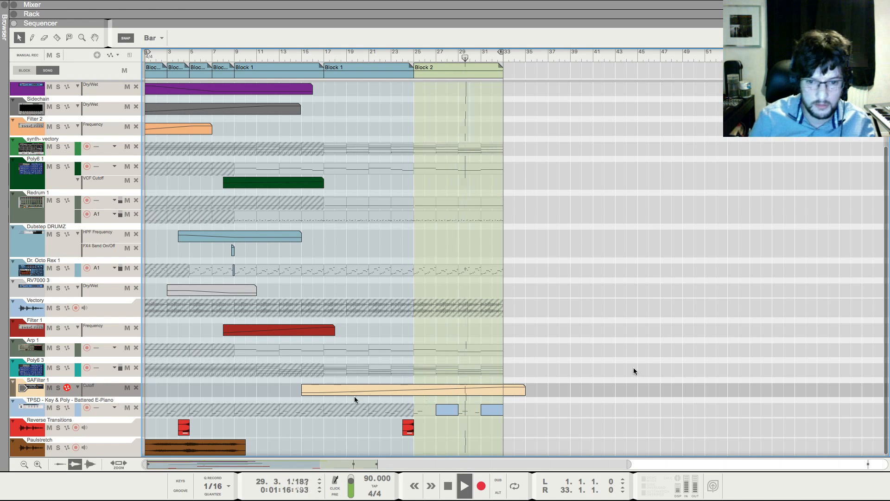
left_click(69, 402)
key("F5")
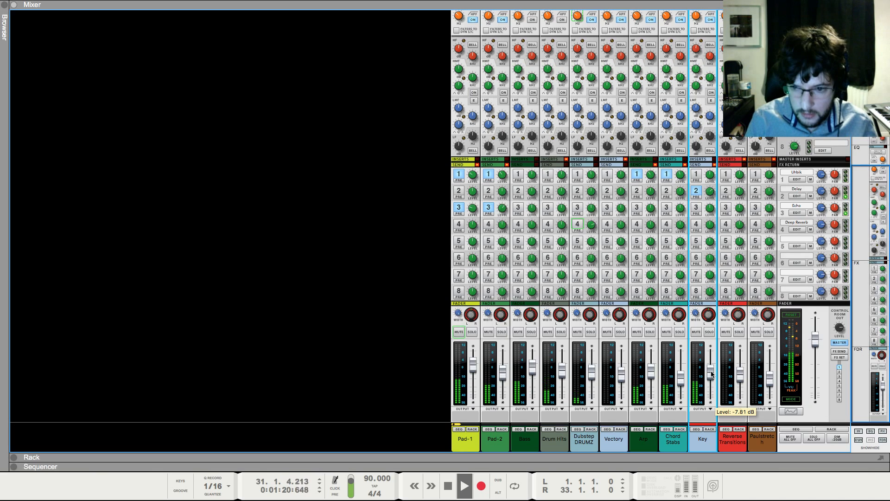
key("F7")
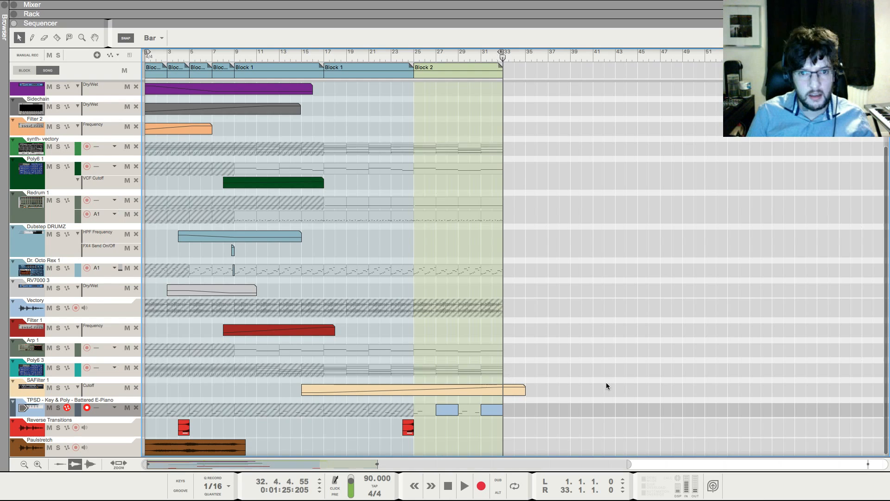
Unmute the Vectory audio in Block 2 and play the song from bar 24
key("shift+Return")
key("shift+Return")
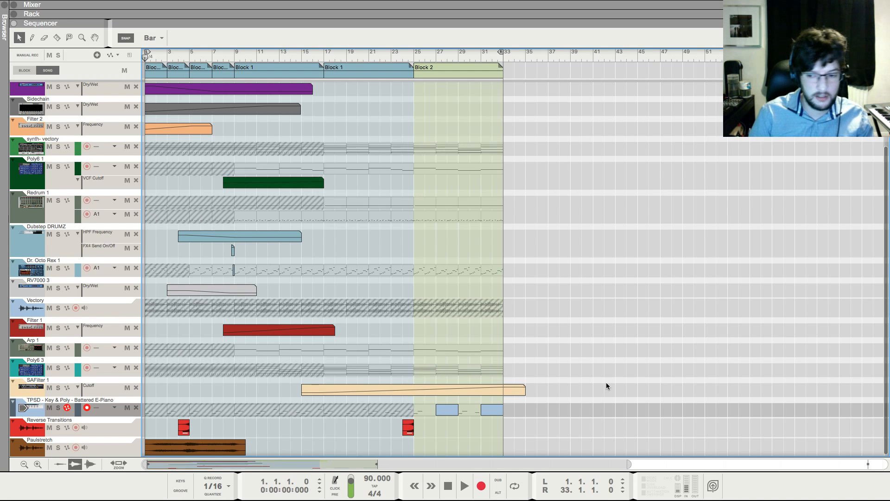
key("KP_0")
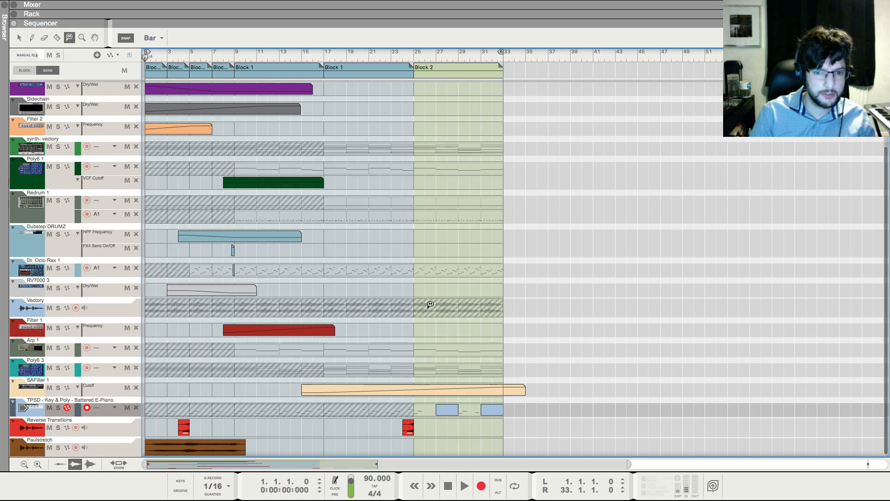
left_click(399, 68)
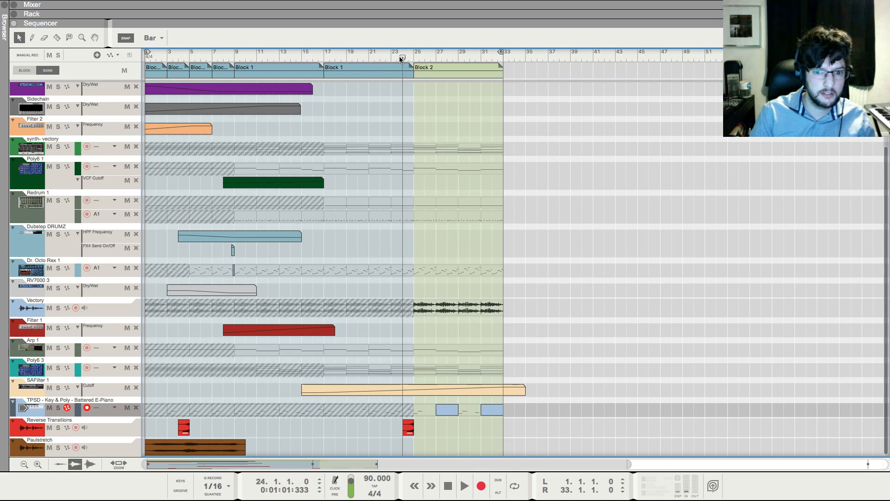
key("space")
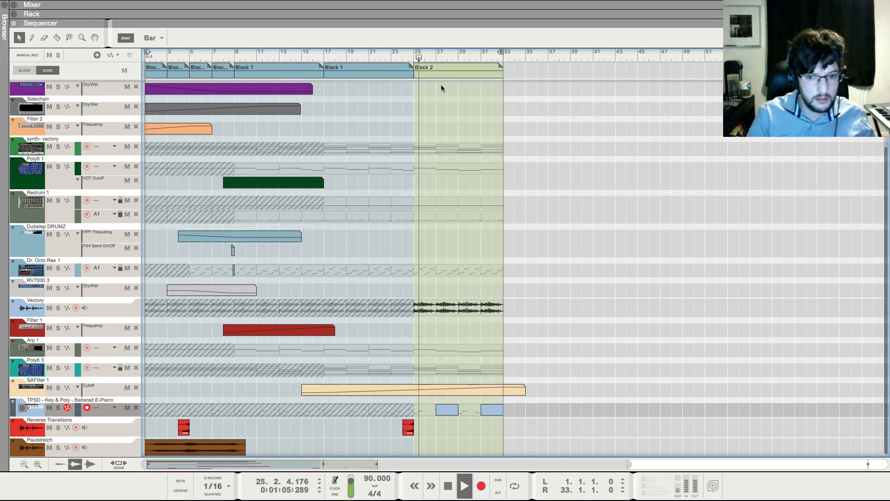
scroll(456, 111, "up", 3)
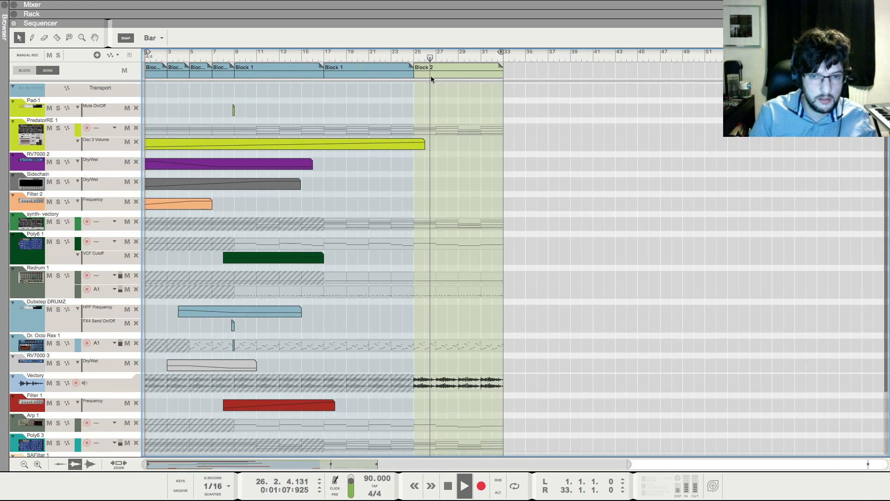
scroll(459, 195, "down", 2)
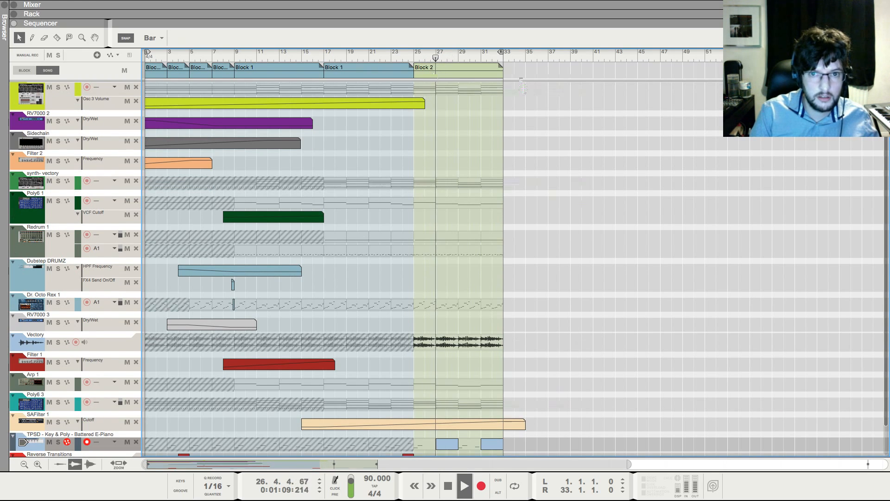
Extend the song to bar 41 with a second 8-bar Block 2, and mute the E-Piano in the first Block 2
left_click_drag(500, 52, 592, 60)
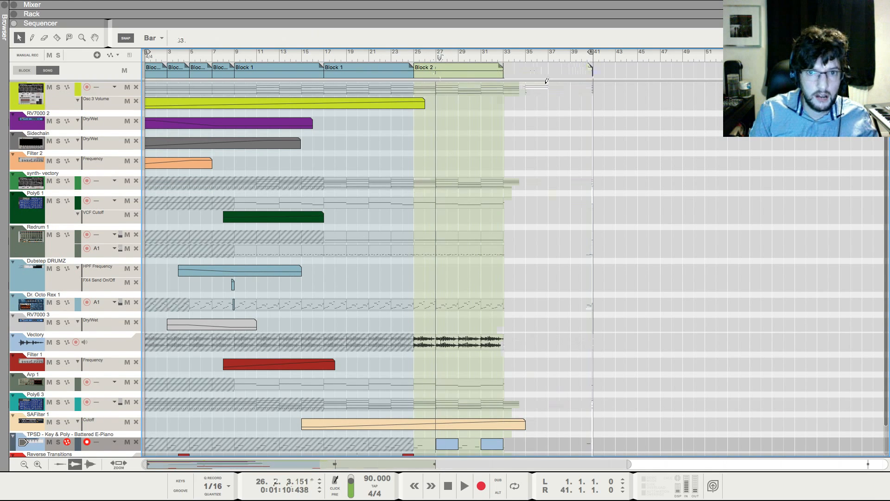
left_click(69, 38)
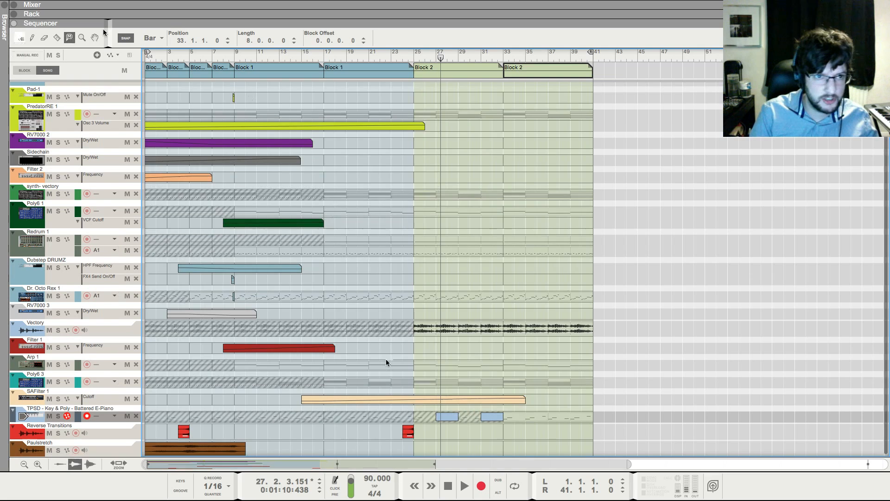
Move the two empty E-Piano clips into the second Block 2, at bars 35 and 39
key("q")
left_click(442, 416)
left_click_drag(441, 416, 532, 431)
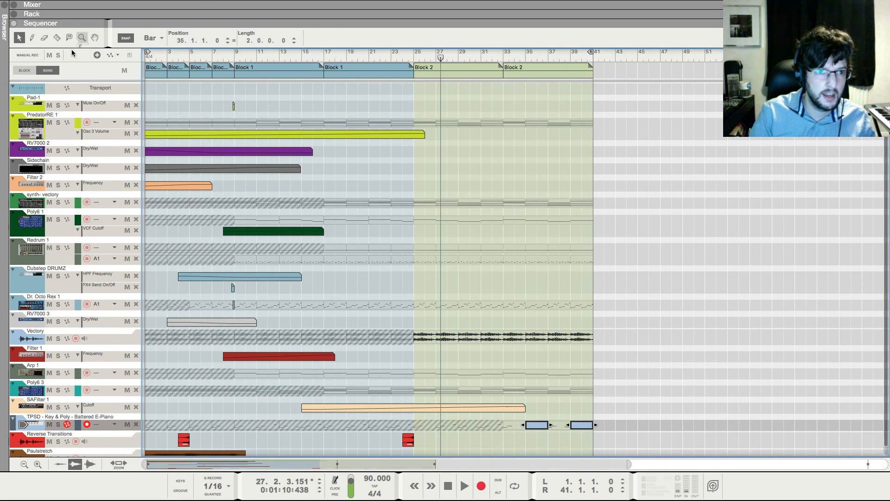
Mute the PredatorRE 1 part in the second Block 2
key("t")
left_click(556, 121)
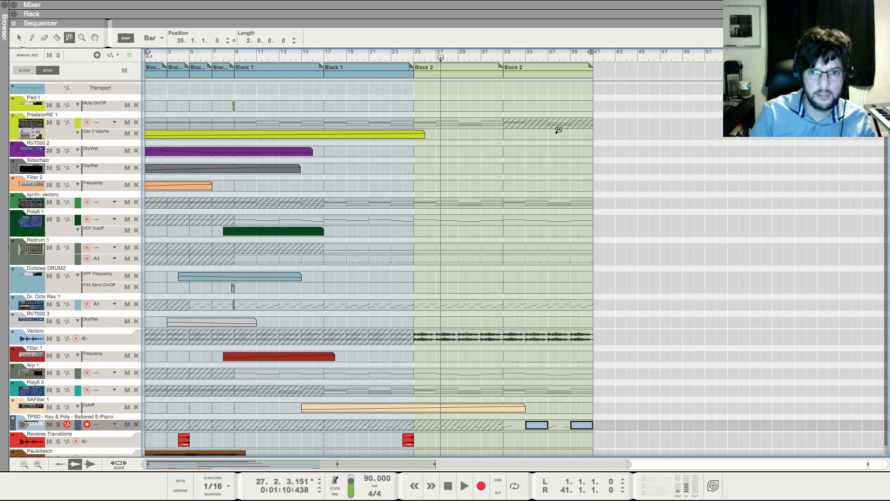
key("q")
left_click(669, 151)
Play from the start of the second Block 2 and raise the Key channel's level to about -5.08 dB
left_click(509, 54)
key("space")
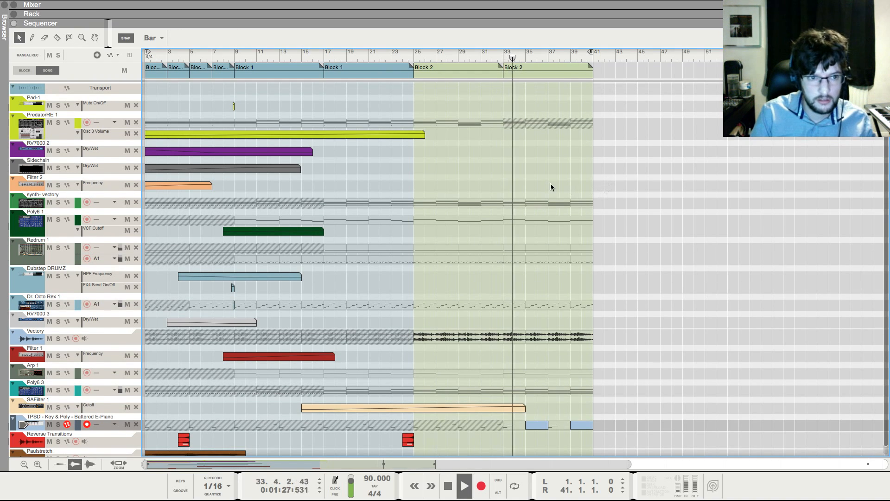
left_click(91, 197)
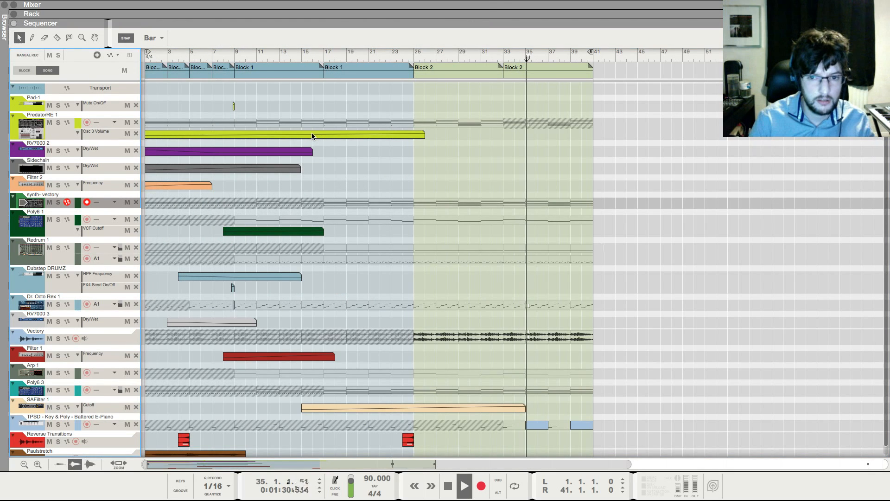
scroll(606, 252, "down", 1)
key("F5")
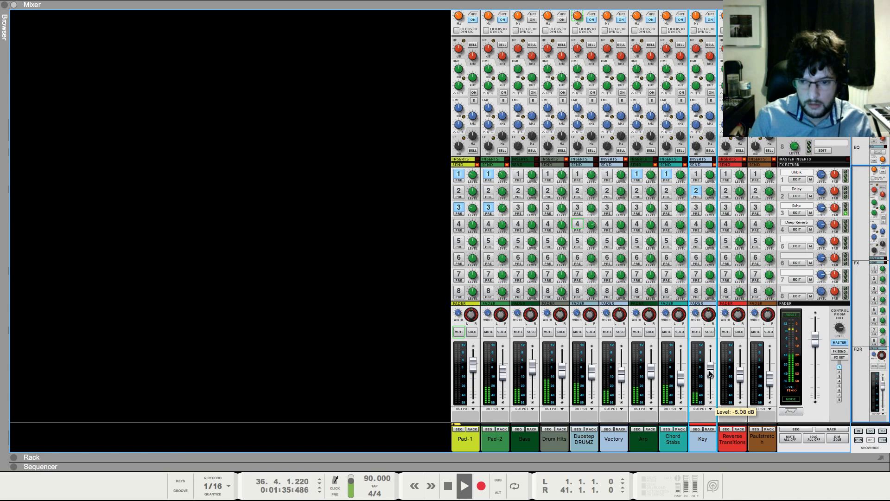
key("F7")
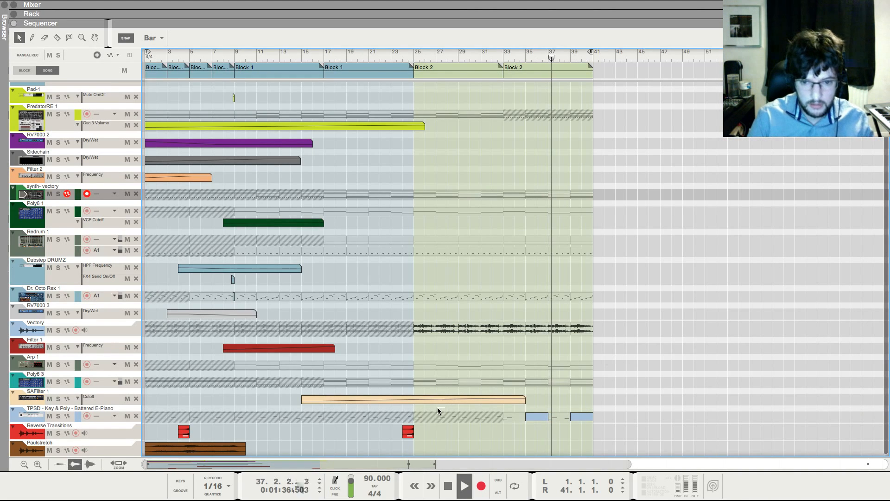
Copy the Reverse Transitions clip from bar 24 to bar 32 and set the copy's transpose to 12
left_click_drag(408, 432, 501, 438)
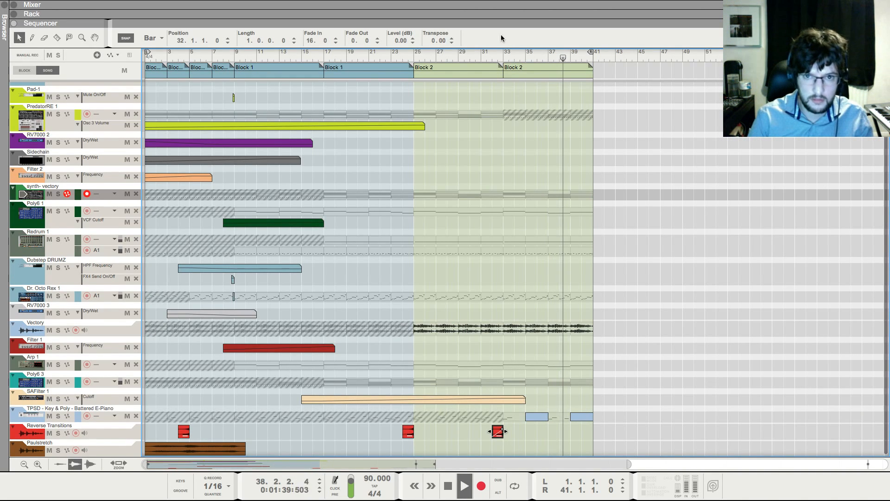
left_click(431, 43)
type("12")
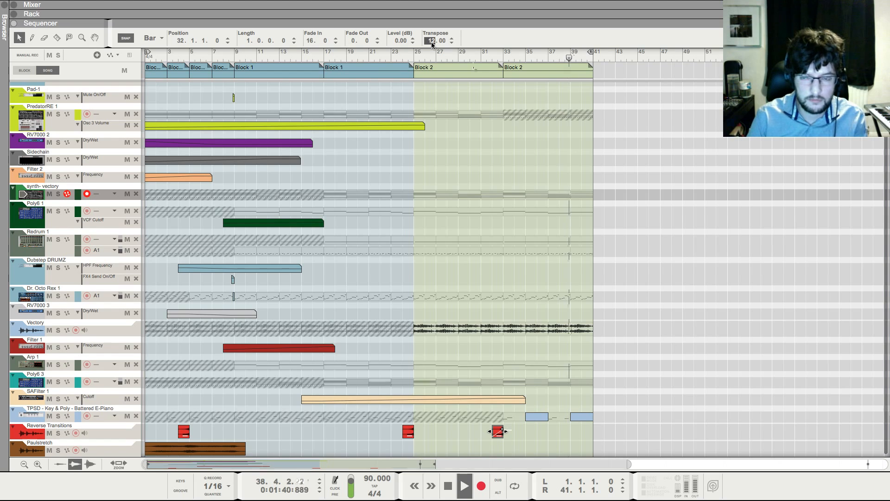
left_click(475, 59)
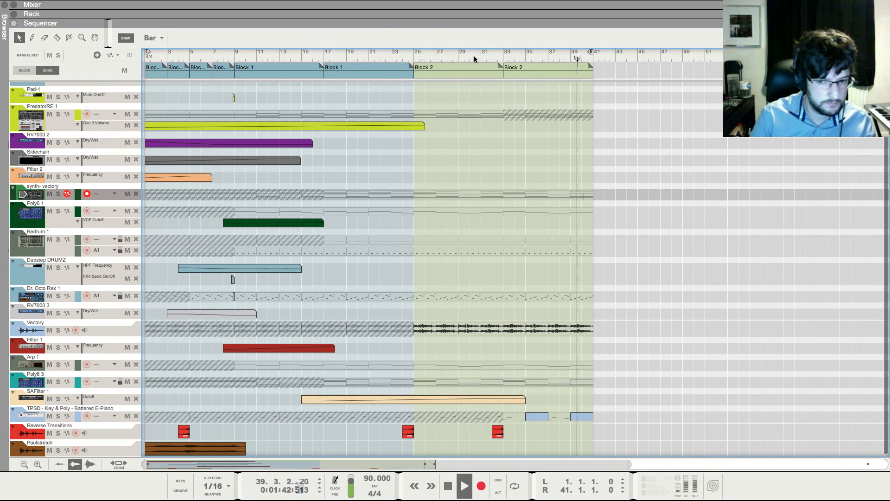
Play the song briefly from bar 24 to check the transition into the first Block 2
key("space")
left_click(402, 59)
key("space")
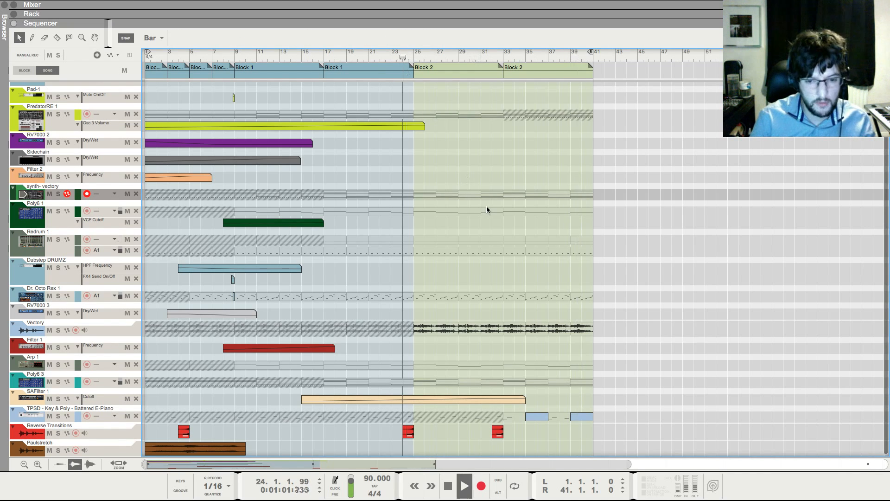
scroll(490, 210, "down", 2)
scroll(491, 212, "up", 3)
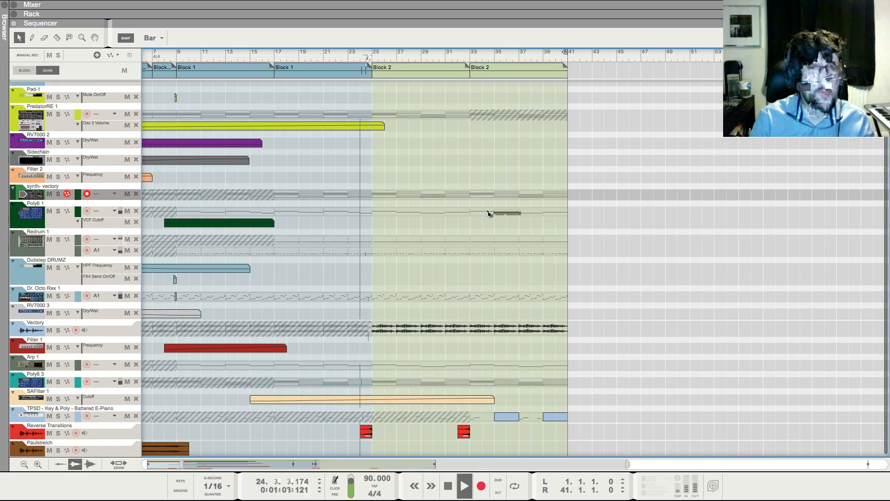
key("space")
Set the snap to 1/4 and add empty one-beat clips at 24.4.1 on Dr. Octo Rex 1 and both Redrum 1 lanes
scroll(491, 205, "up", 2)
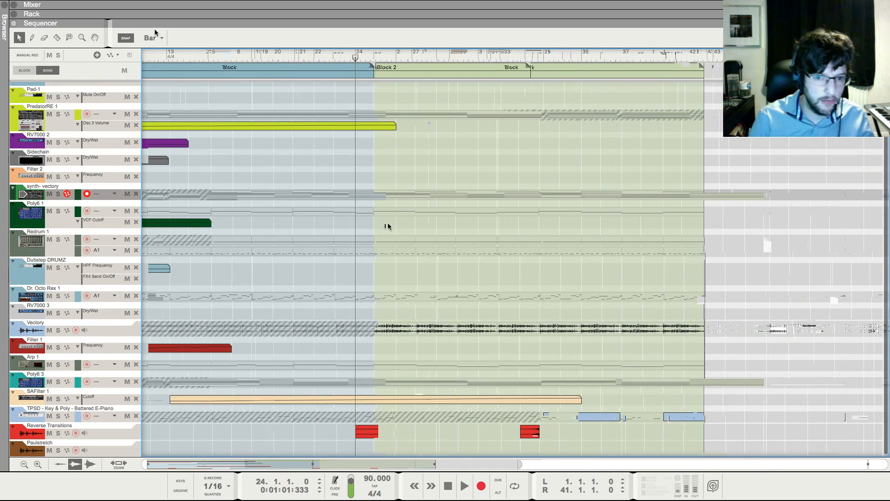
left_click(152, 37)
left_click(164, 79)
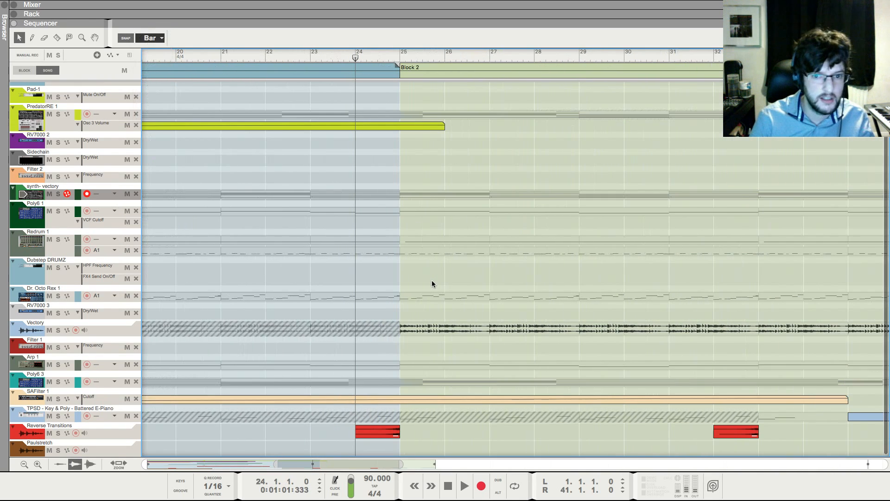
left_click(150, 37)
left_click(158, 53)
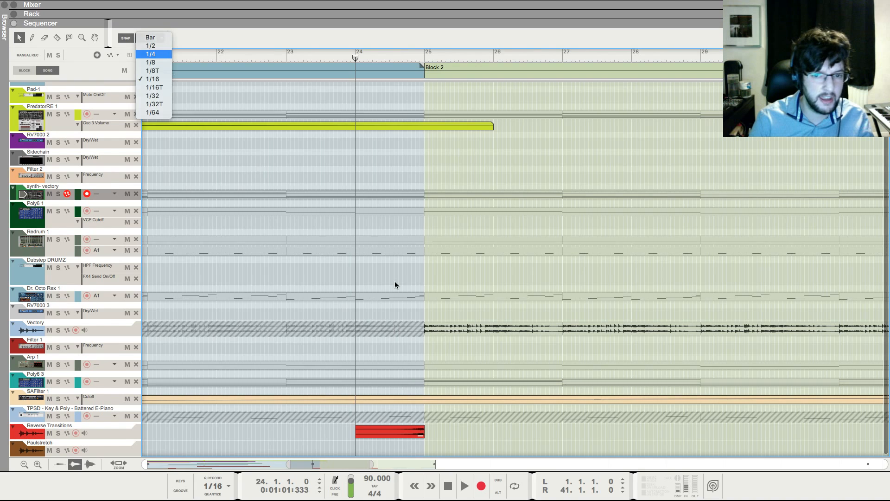
left_click(414, 296, "alt")
left_click(416, 251, "alt")
left_click(416, 238, "alt")
Play the song from bar 24 to audition the one-beat drum gap leading into Block 2
key("space")
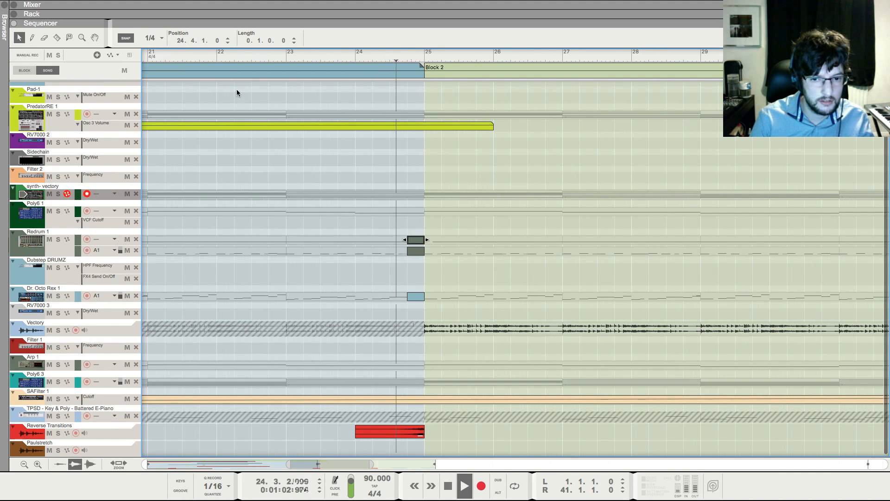
key("g")
key("g")
key("g")
key("g")
key("g")
key("g")
key("g")
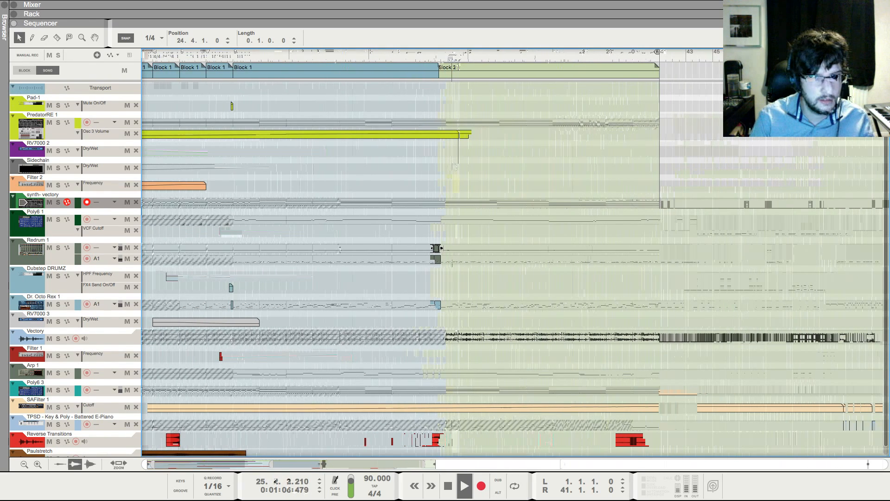
Extend the PredatorRE's Osc 3 Volume automation clip to a length of 48 bars
key("g")
key("g")
left_click(155, 38)
scroll(491, 168, "right", 2)
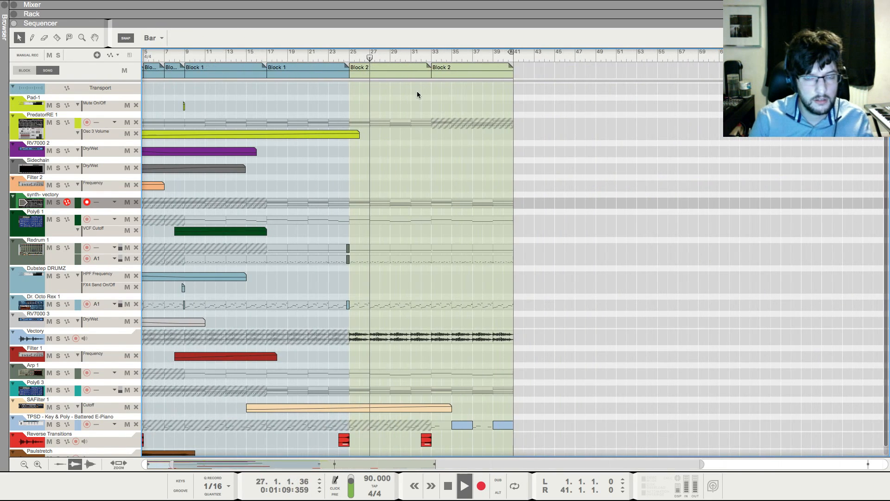
key("h")
key("h")
key("g")
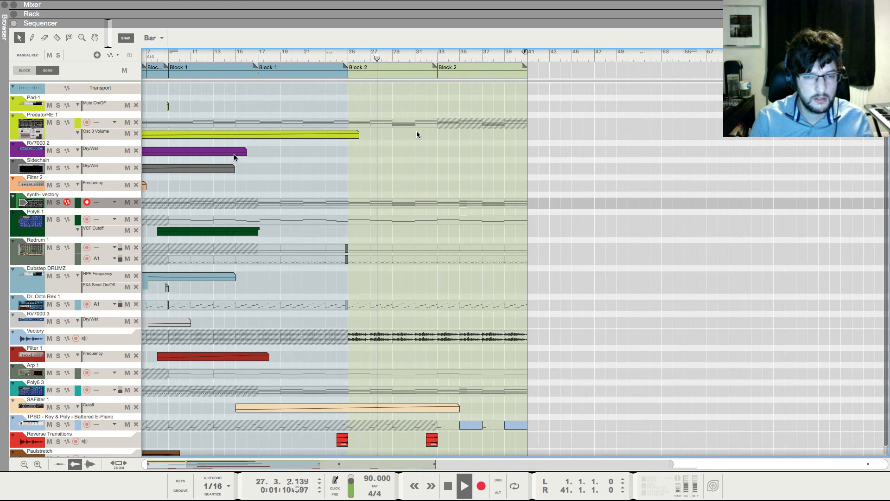
left_click(357, 134)
key("g")
left_click_drag(362, 134, 556, 141)
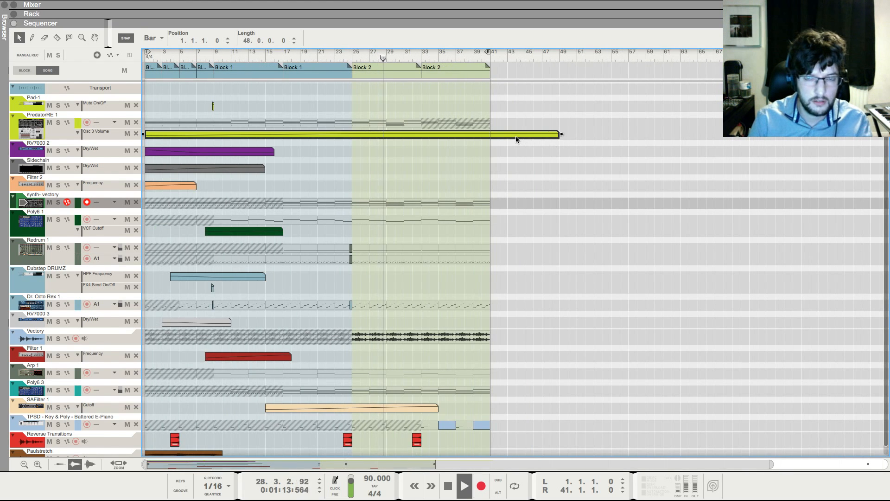
Stop playback and clear the automation of the Osc 3 volume on the Pad-1 Predator synth
double_click(516, 135)
left_click(528, 201)
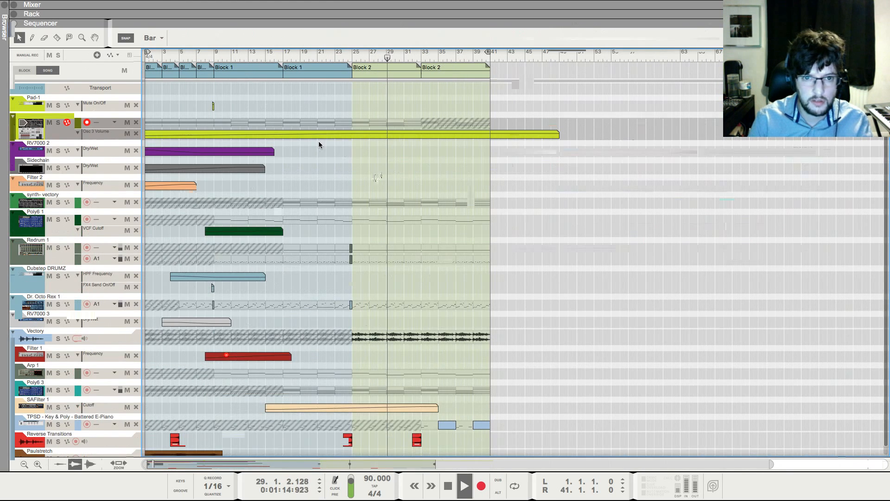
key("F6")
key("space")
right_click(301, 122)
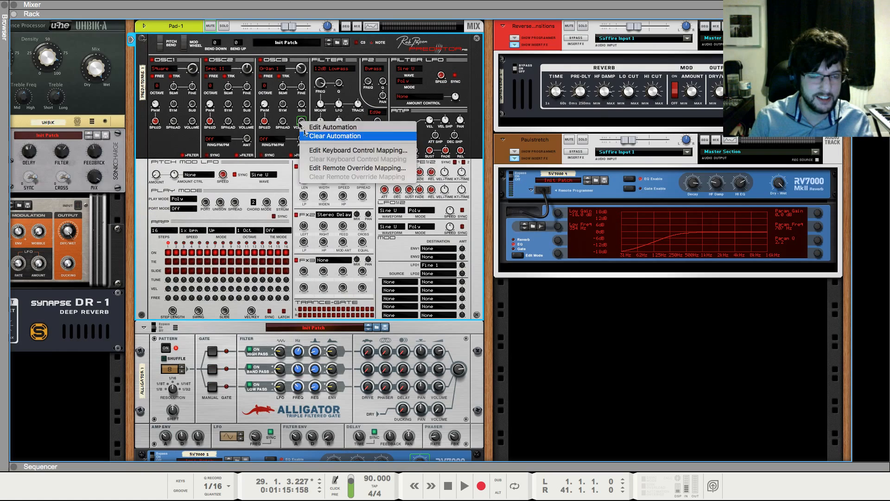
left_click(306, 135)
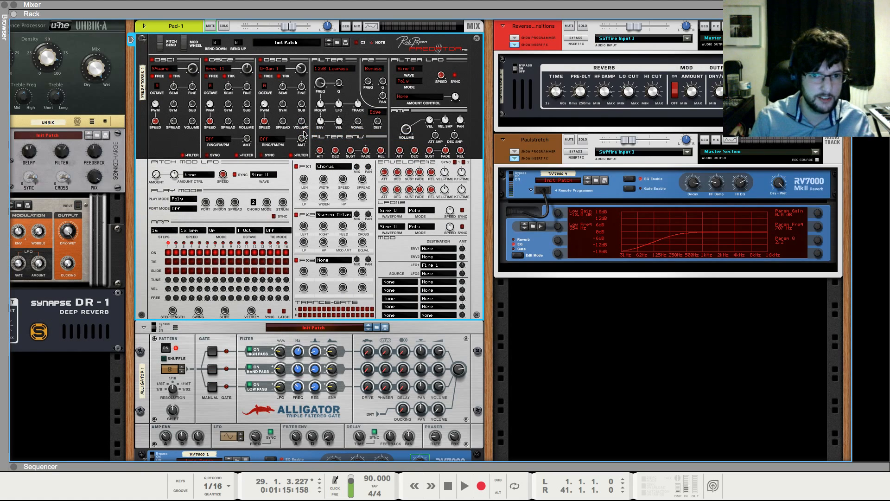
Return to the sequencer and play the song from the start of the first Block 2 at bar 25
key("F7")
left_click(354, 59)
key("space")
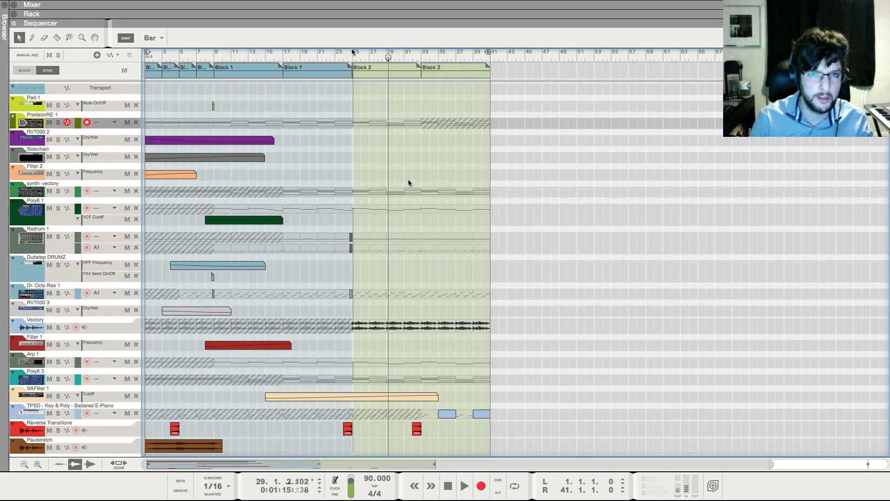
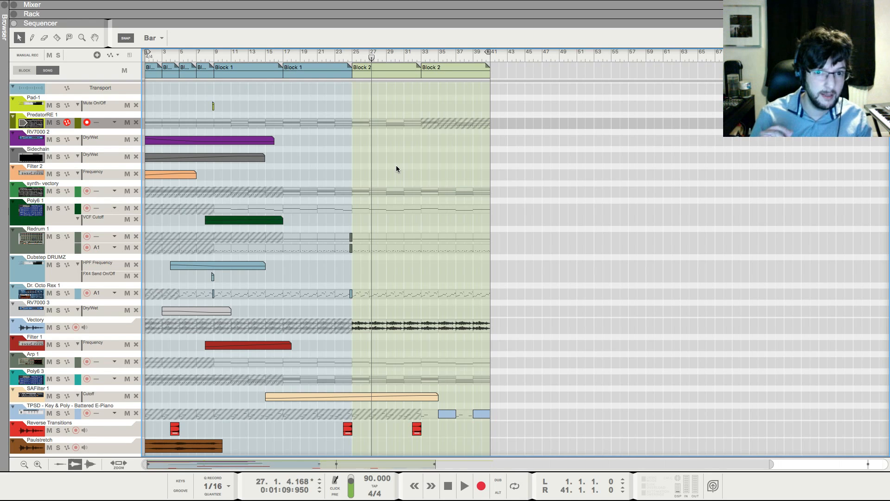
Open the Paulstretch audio clip, examine the full length of its stretched.wav recording, and return to the arrangement
double_click(177, 445)
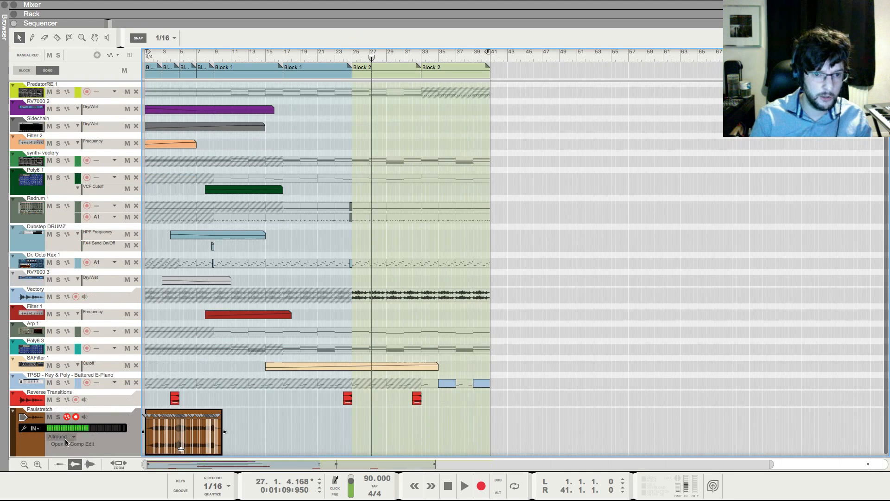
scroll(419, 255, "down", 7)
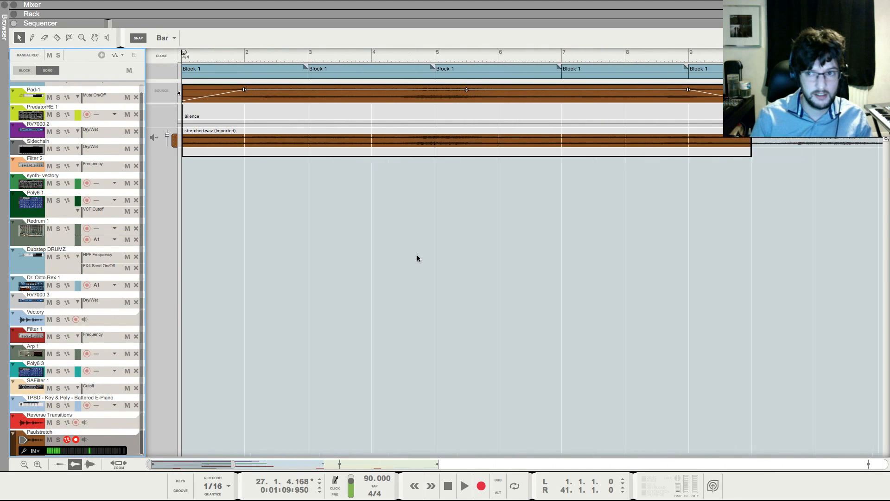
scroll(390, 148, "down", 4)
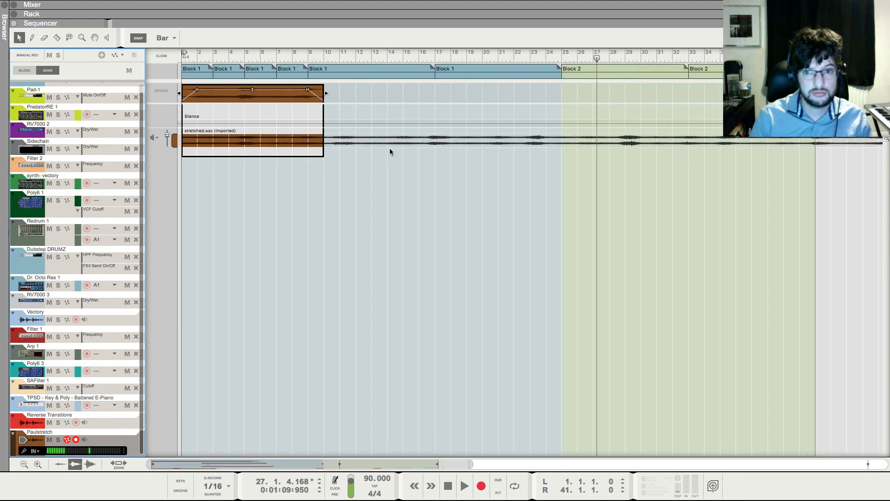
scroll(186, 60, "down", 2)
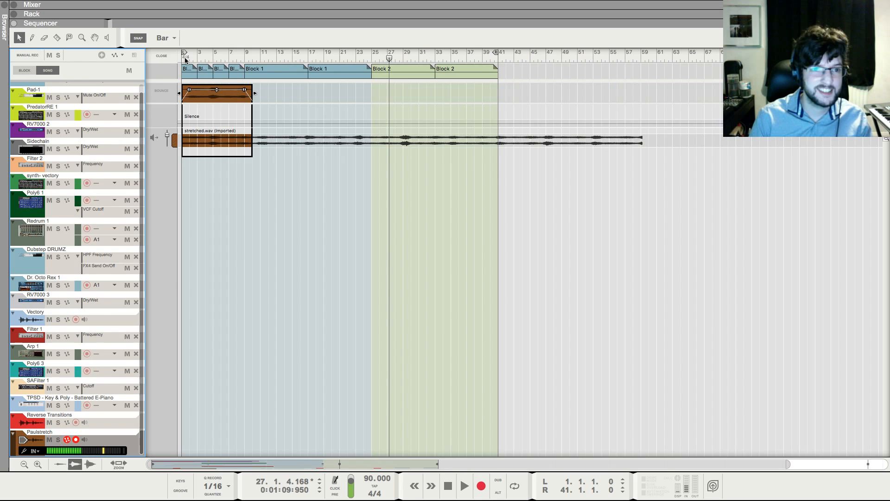
left_click(161, 55)
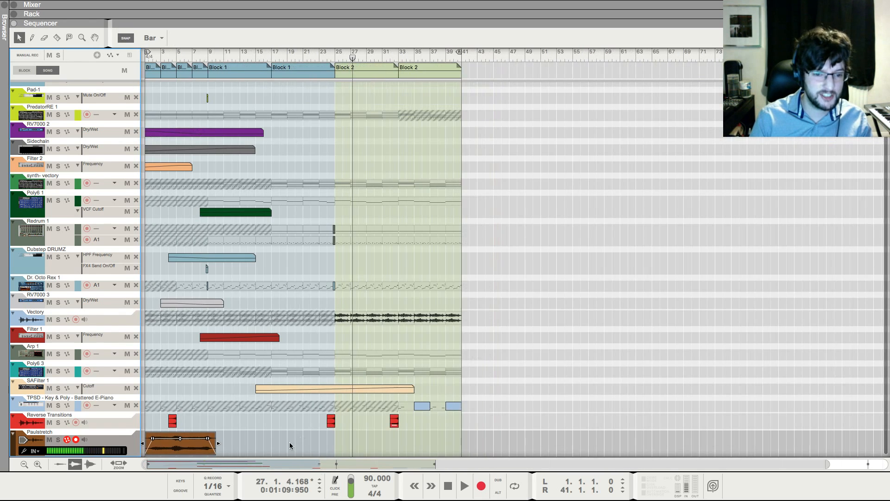
left_click(199, 449)
left_click(219, 435)
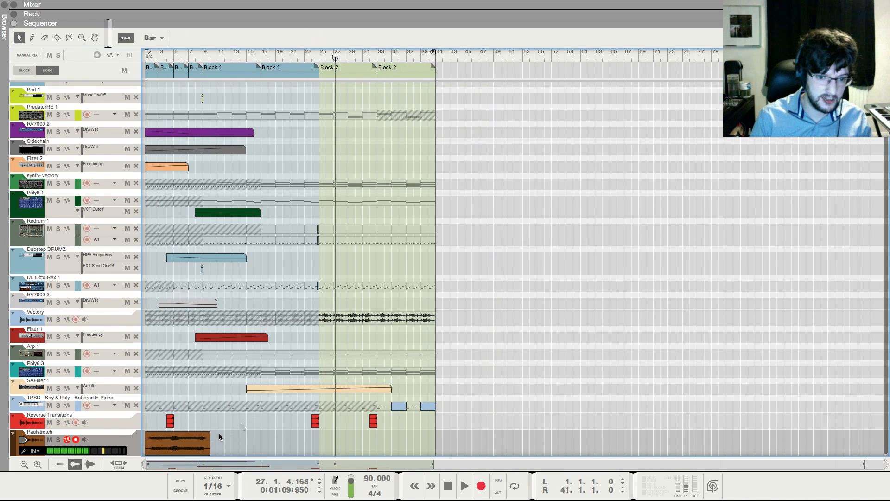
left_click(204, 441)
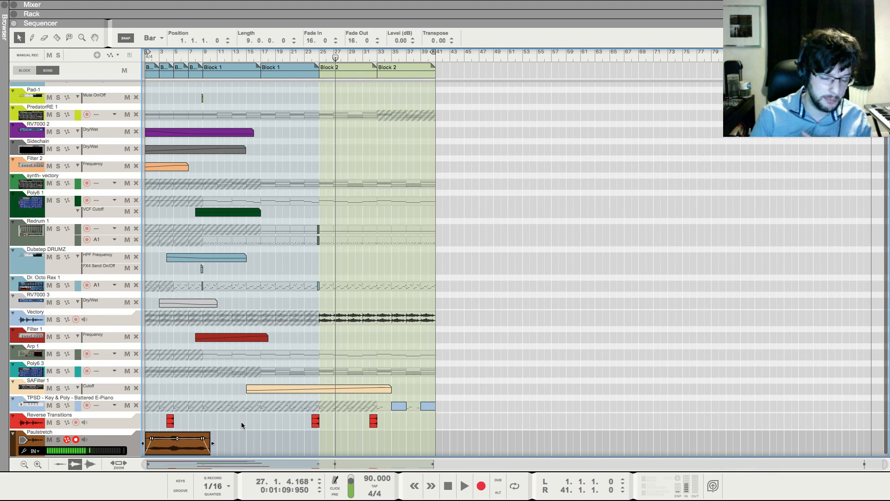
left_click(526, 189)
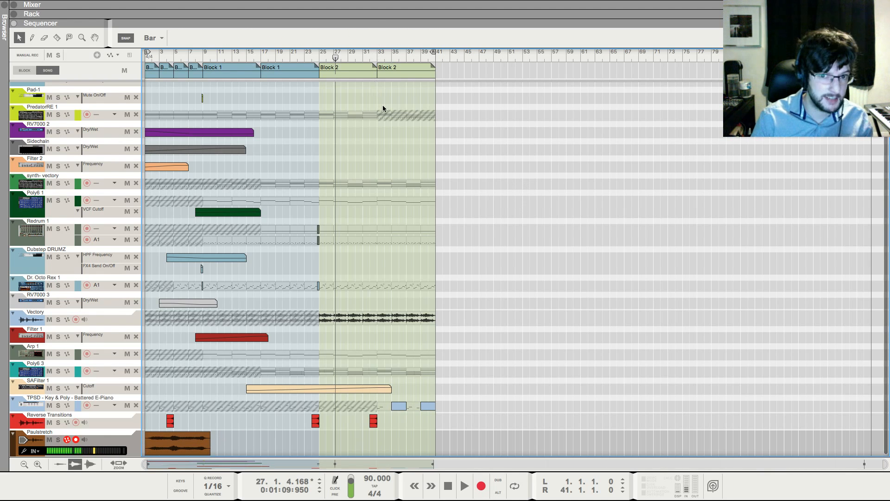
Play the song from bar 31 to check the transition into the second Block 2 section
left_click(374, 57)
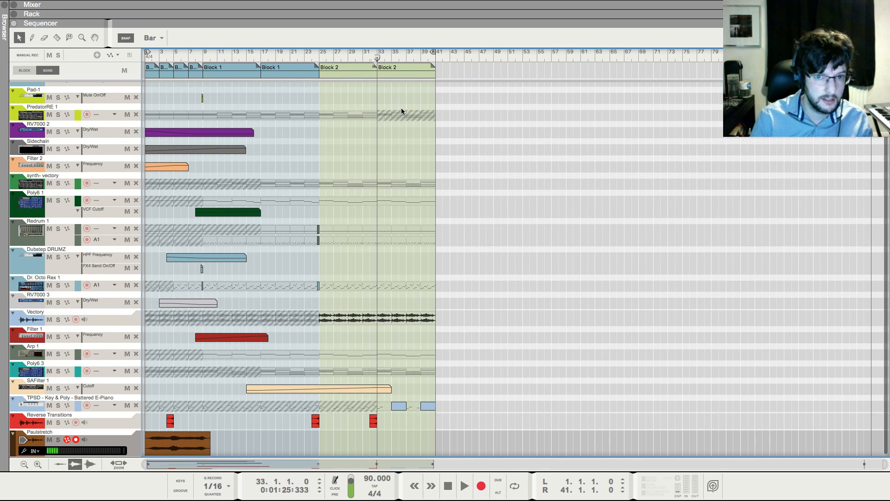
key("KP_7")
key("KP_7")
key("space")
key("h")
key("h")
key("h")
key("h")
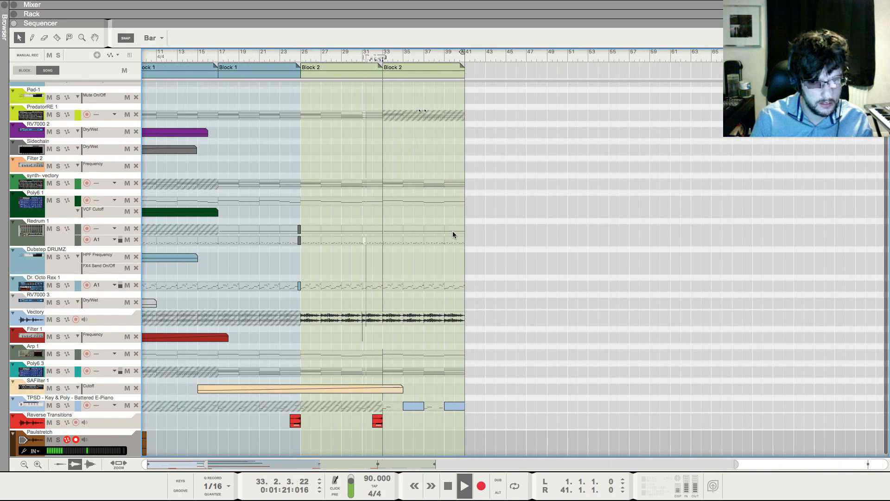
key("h")
key("h")
key("h")
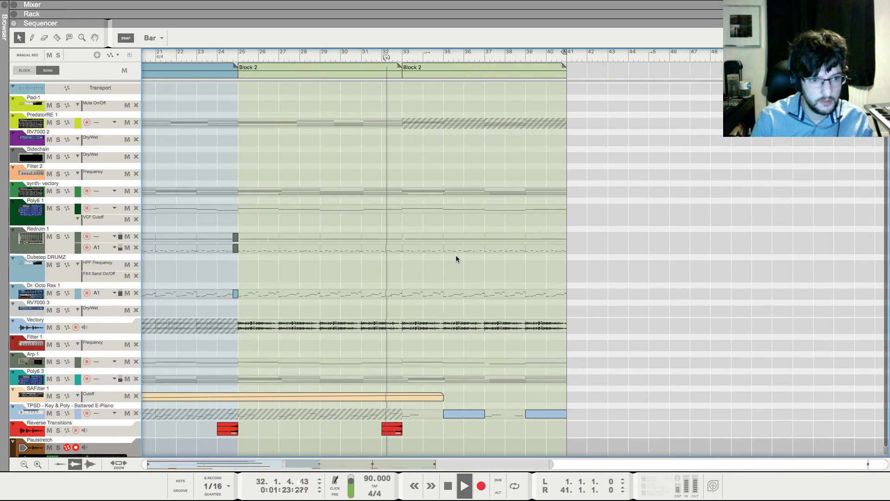
key("g")
key("g")
key("g")
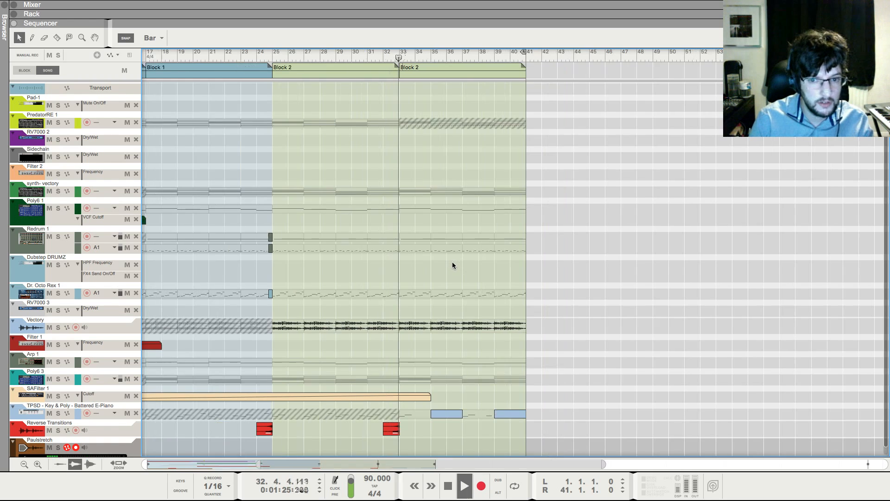
key("g")
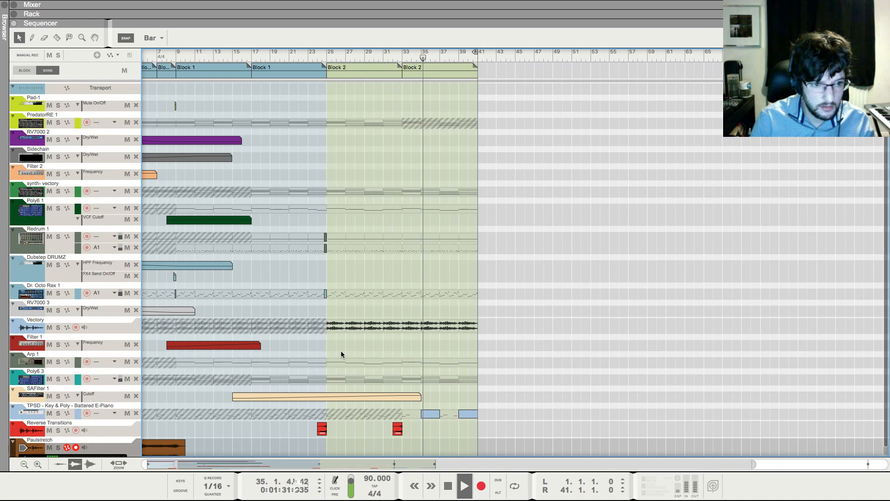
Select the synth- vectory track, play the song briefly from its beginning, and stop playback
left_click(93, 186)
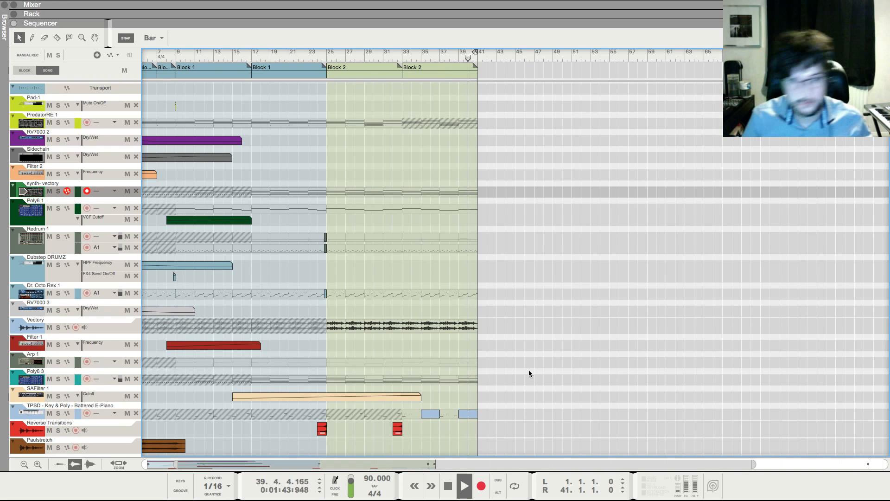
key("space")
key("shift+Return")
key("space")
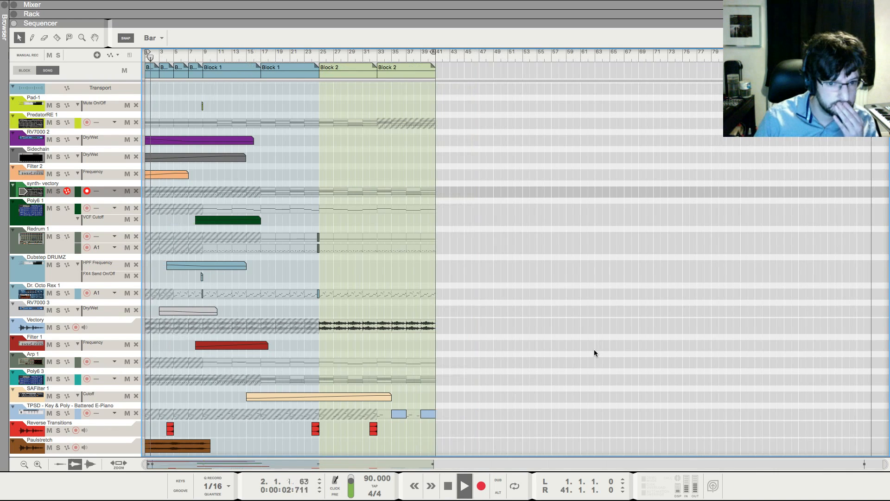
key("space")
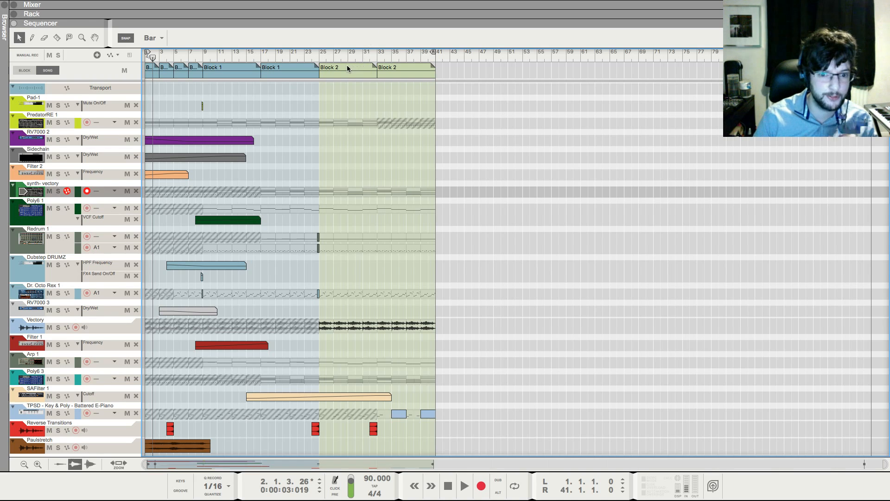
Copy a Block 2 clip to bar 41 and set the left and right locators to bars 41 and 49
left_click_drag(347, 64, 447, 83)
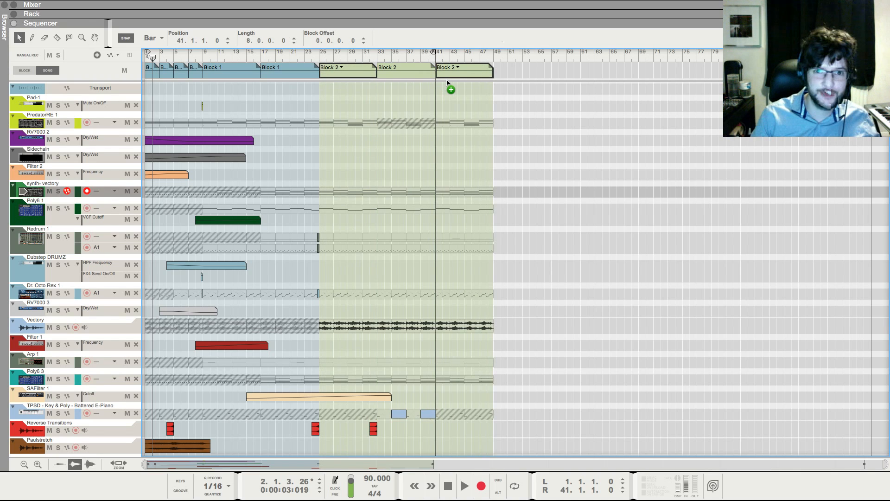
left_click(492, 53, "super")
left_click(435, 54, "alt")
left_click(449, 87)
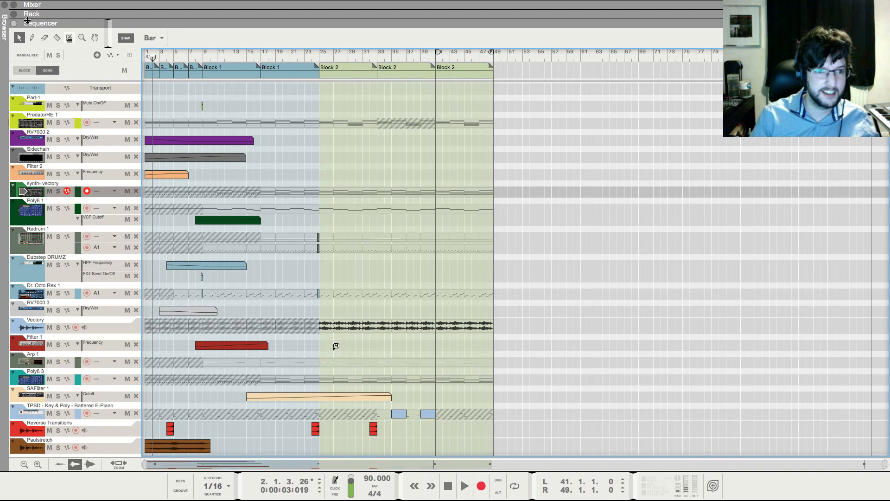
Unmute the Battered E-Piano part within the third Block 2 section at bar 41
key("t")
left_click(467, 409)
key("q")
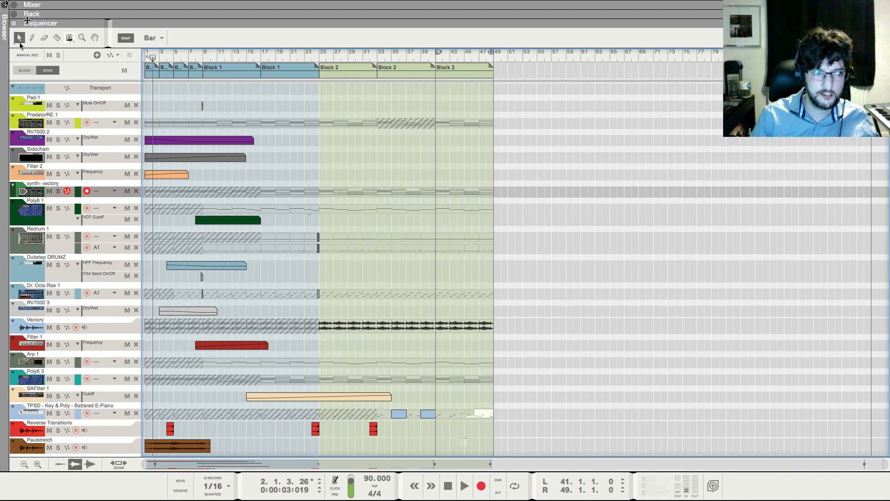
Create a new audio track in the rack
key("F6")
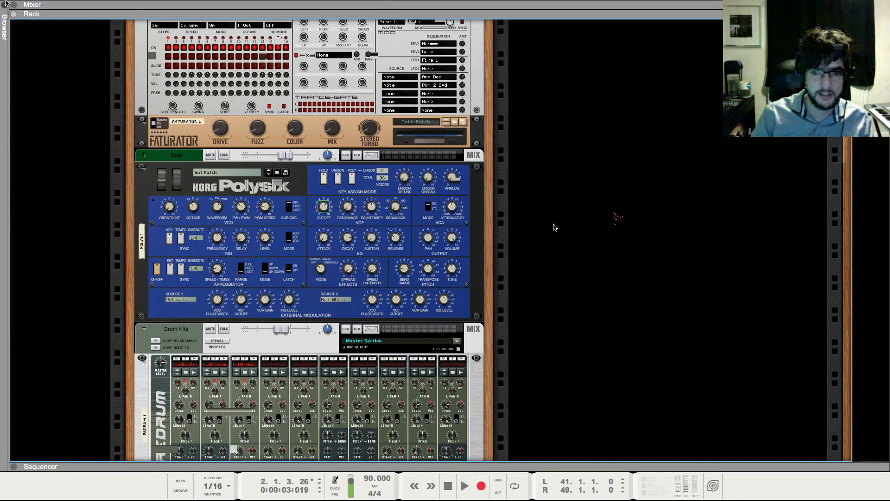
right_click(555, 227)
left_click(604, 208)
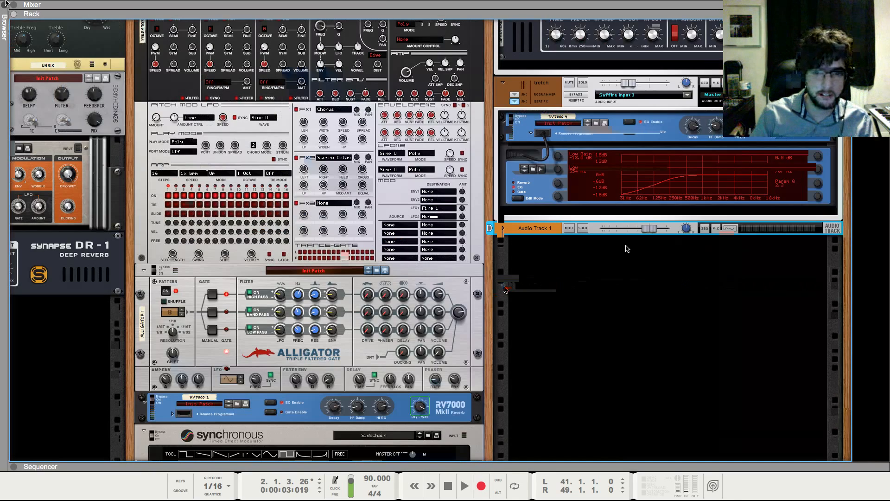
Add the Cakewalk RE-2A Leveling Amplifier as an insert effect on Audio Track 1
right_click(530, 320)
mouse_move(602, 305)
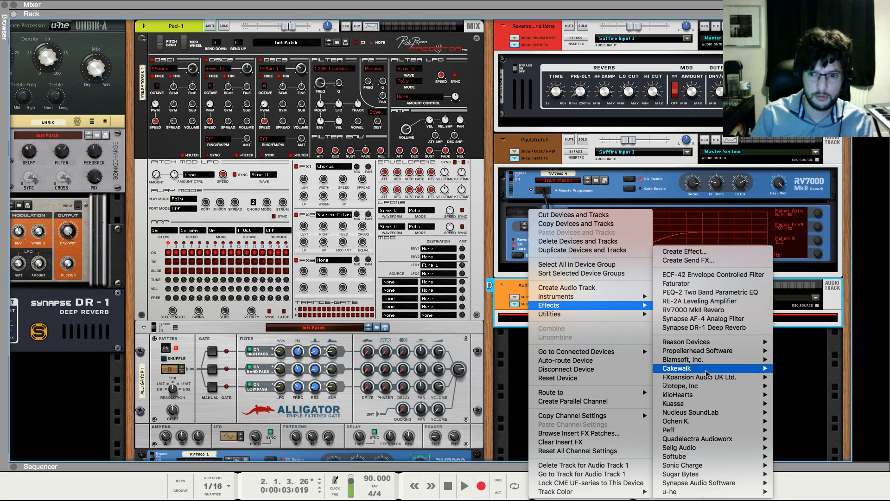
mouse_move(706, 371)
left_click(816, 368)
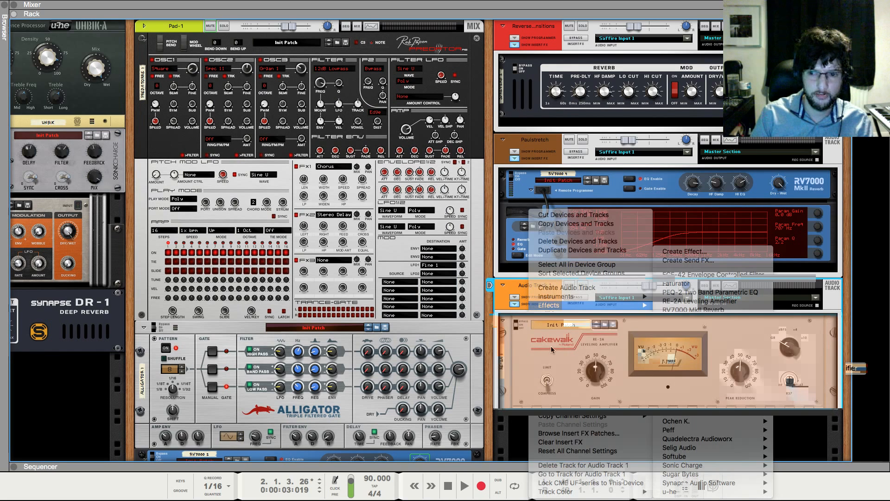
Load the Vocals.repatch preset into the RE-2A Leveling Amplifier
left_click(605, 323)
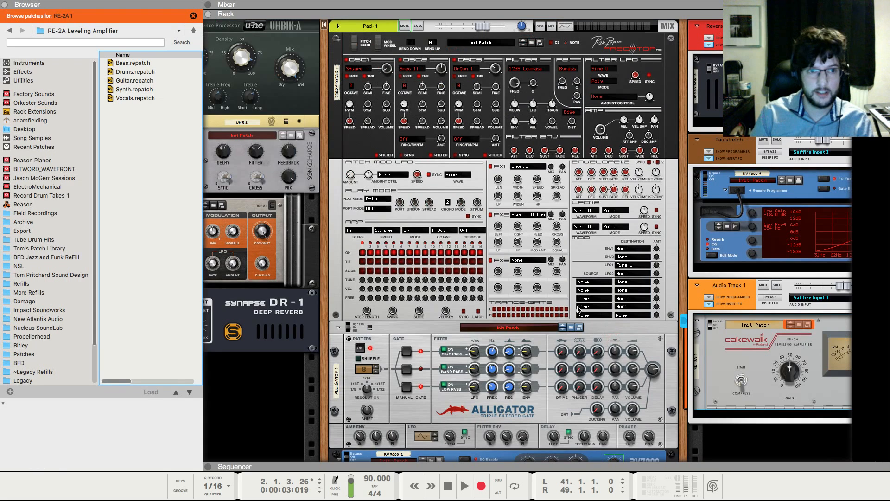
left_click_drag(120, 99, 500, 241)
left_click_drag(706, 317, 772, 344)
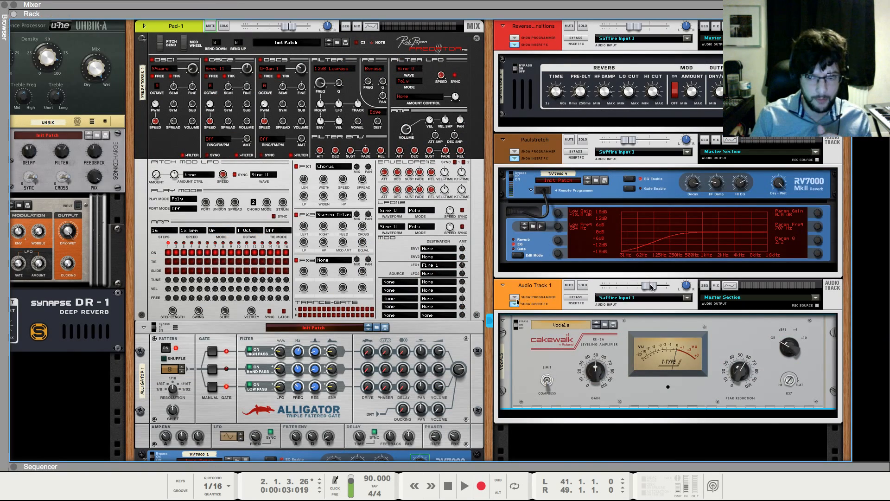
Add a Synapse DR-1 Deep Reverb after the RE-2A Leveling Amplifier in Audio Track 1's insert effects
left_click(529, 290)
right_click(553, 314)
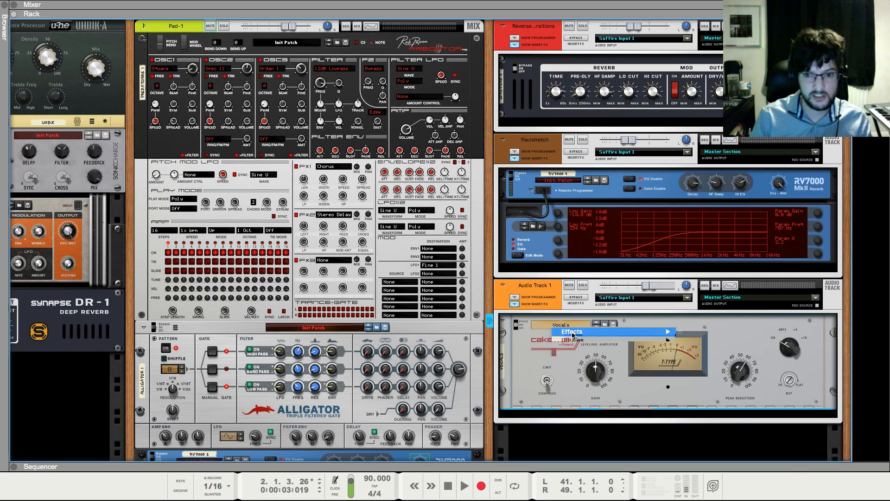
mouse_move(575, 331)
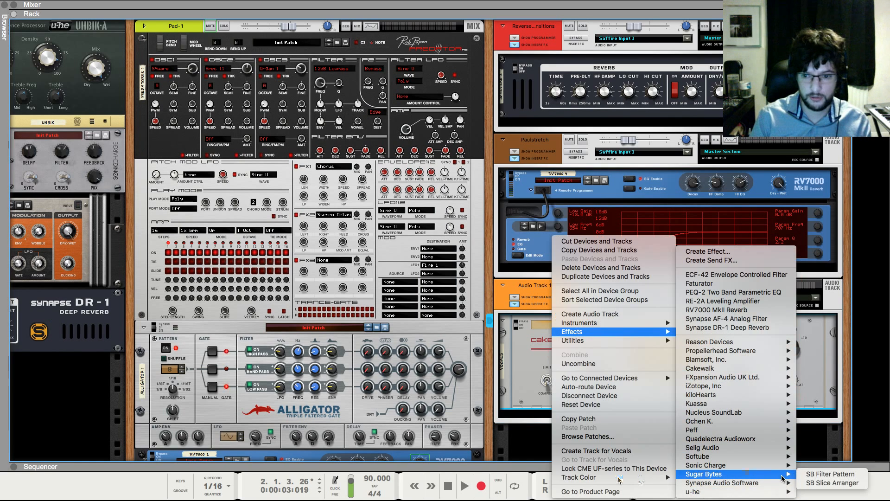
left_click(626, 469)
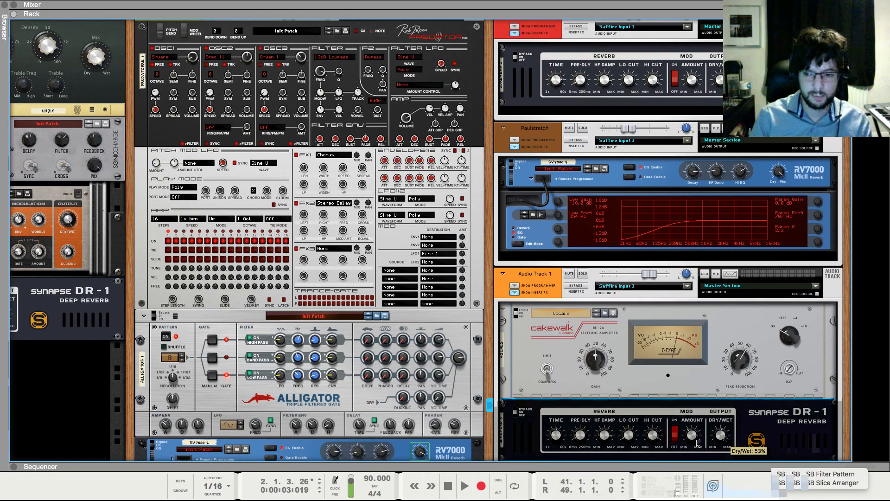
mouse_move(560, 435)
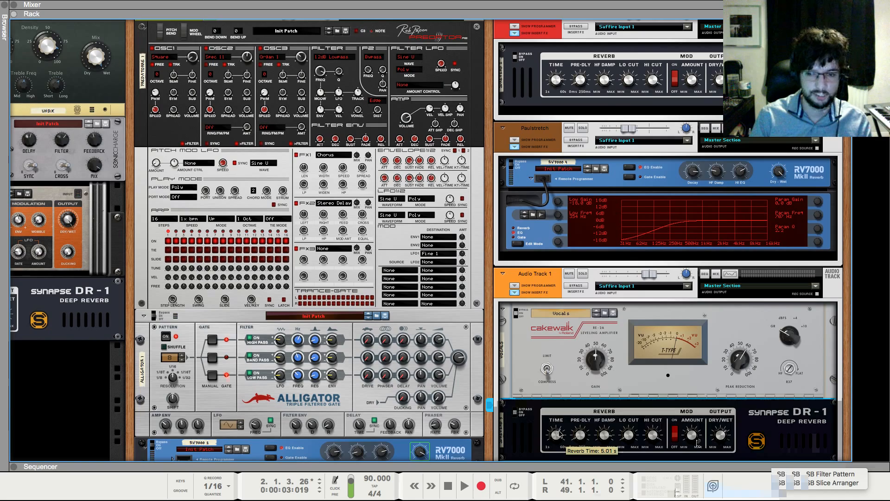
Lower Audio Track 1's fader slightly in the mixer
key("F5")
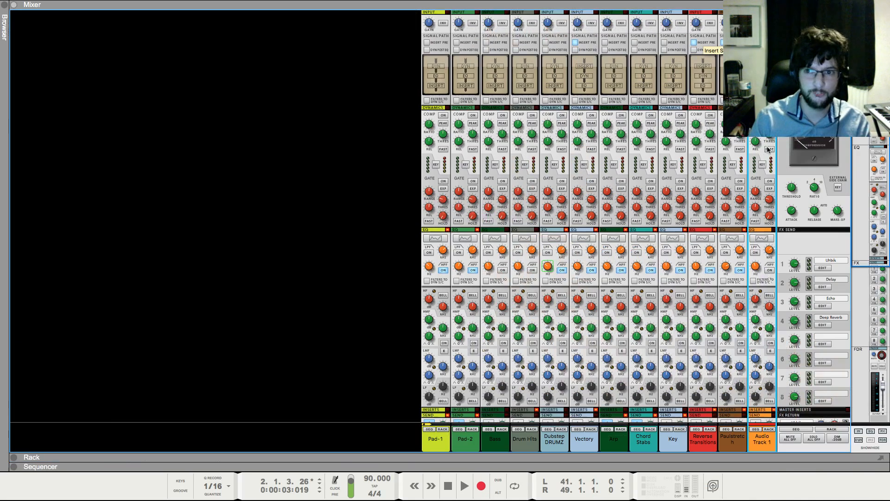
scroll(760, 267, "down", 5)
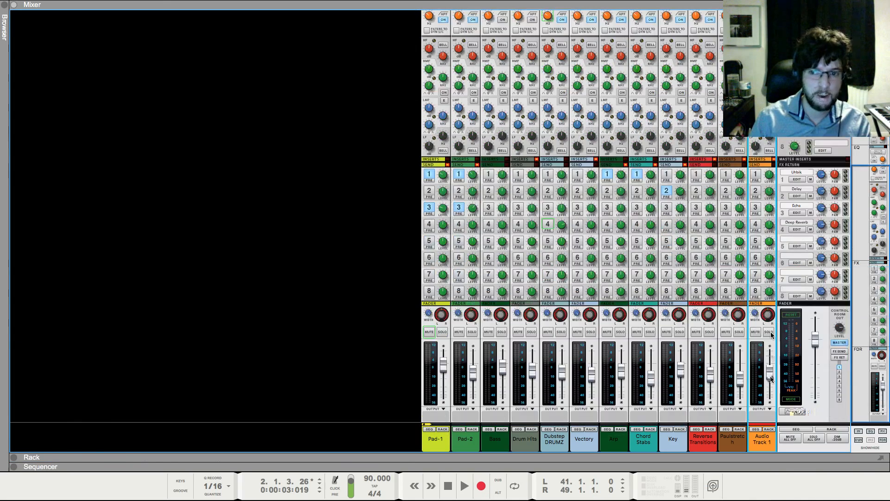
key("F7")
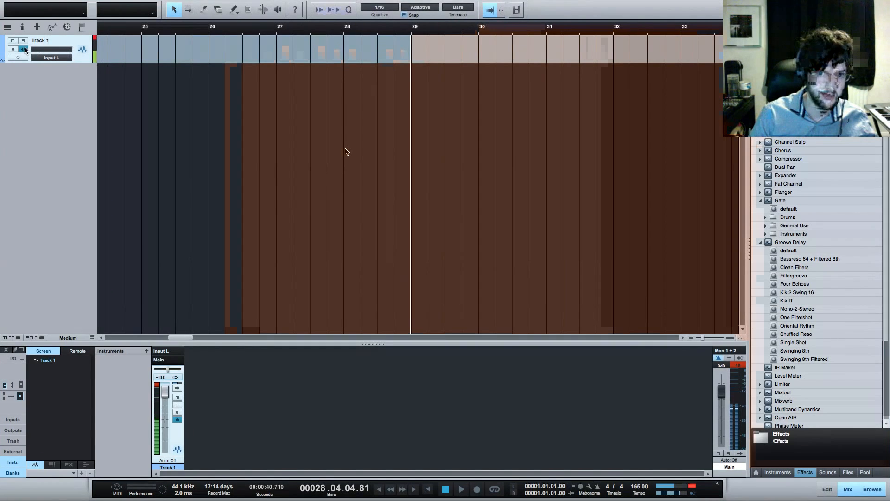
Toggle Track 1's input monitoring in Studio One, and enable input monitoring on Audio Track 1 back in Reason
left_click(25, 49)
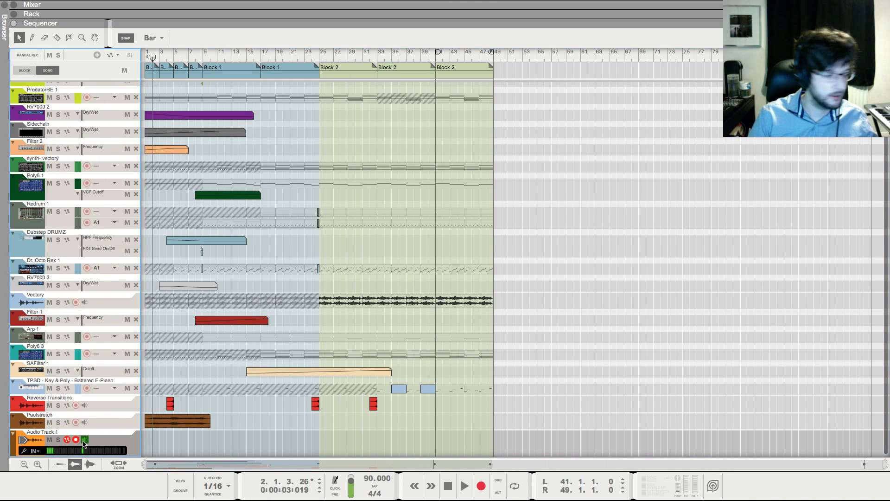
left_click(85, 441)
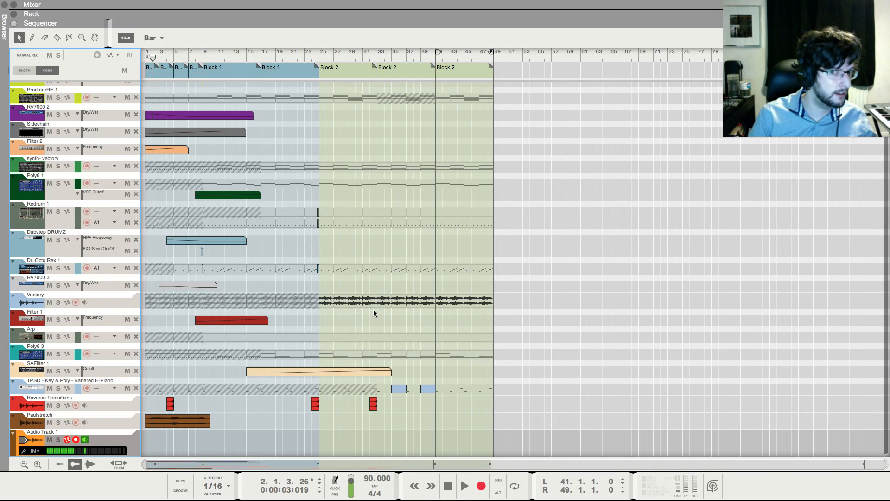
Move the song position to bar 39 and lower Audio Track 1's mixer fader to -11.40 dB
left_click(431, 52)
left_click(425, 52)
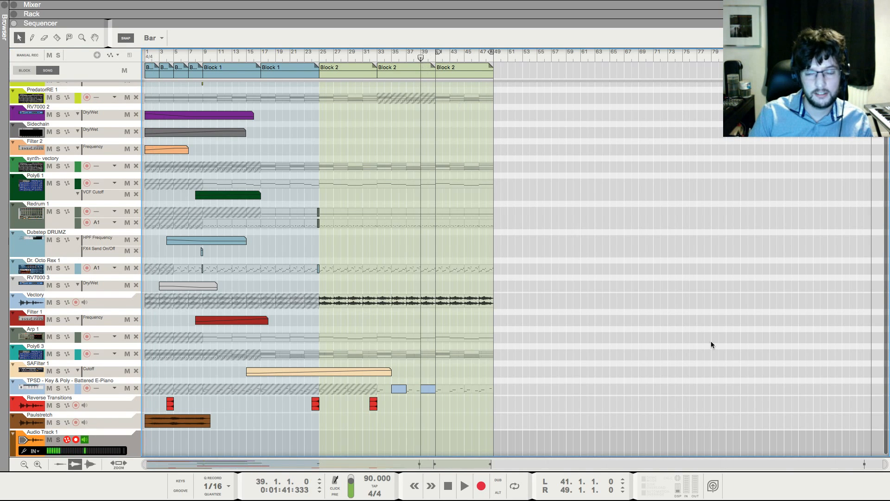
key("F5")
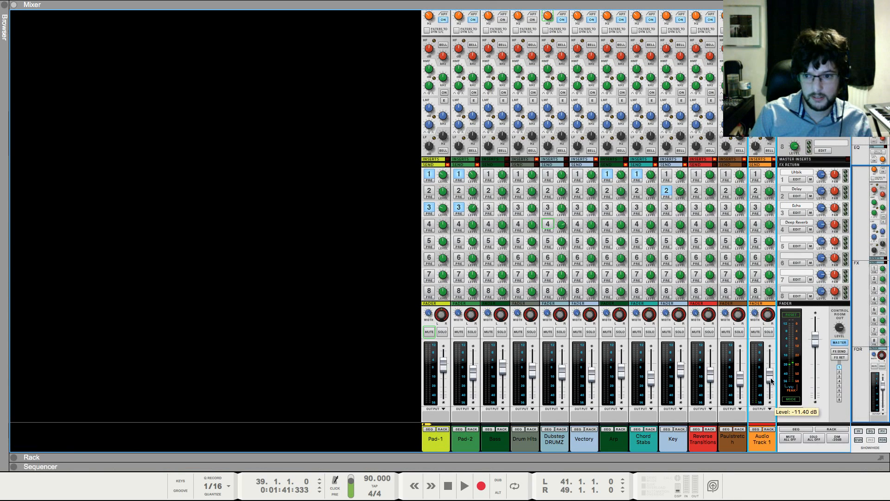
key("F7")
Set the DR-1 Deep Reverb on Audio Track 1 to Bypass and raise the track's fader slightly
key("F6")
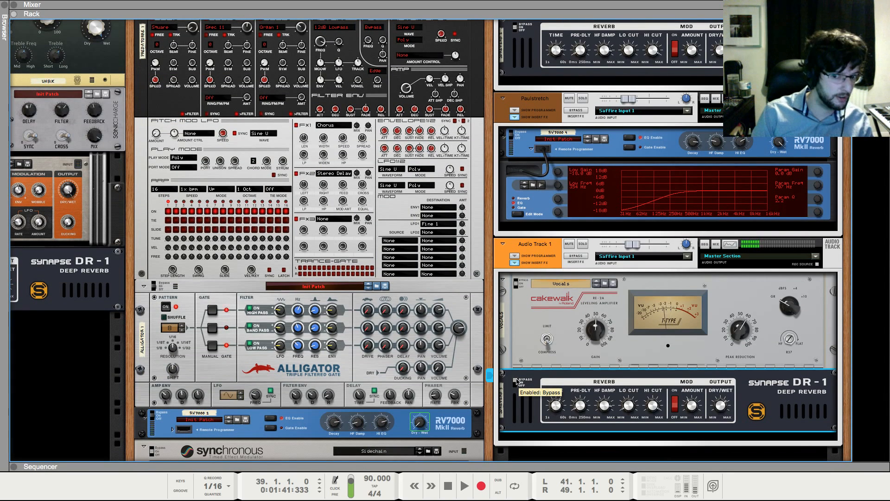
key("F7")
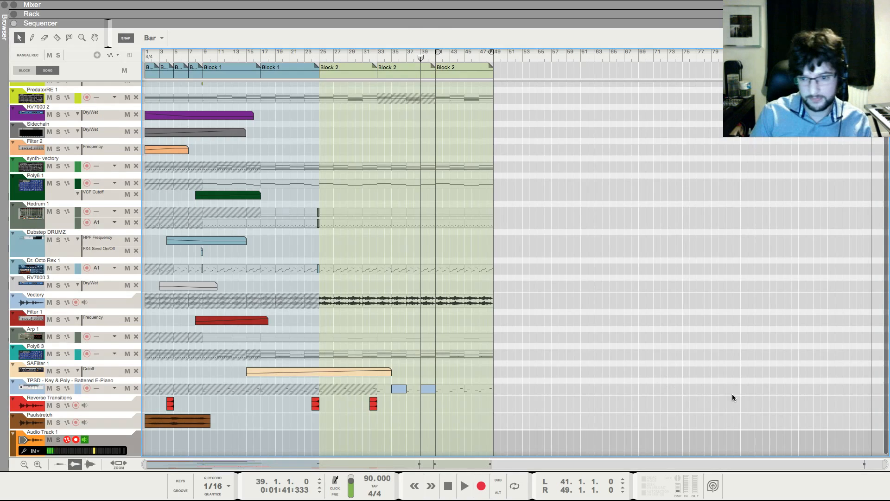
key("F5")
key("F7")
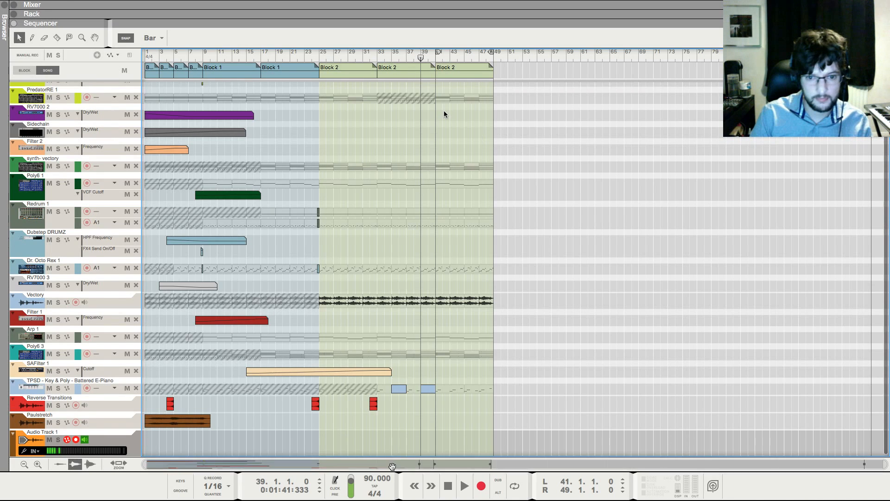
Record a take on Audio Track 1 from around bar 39 to the end of the third Block 2 section
key("space")
left_click(481, 486)
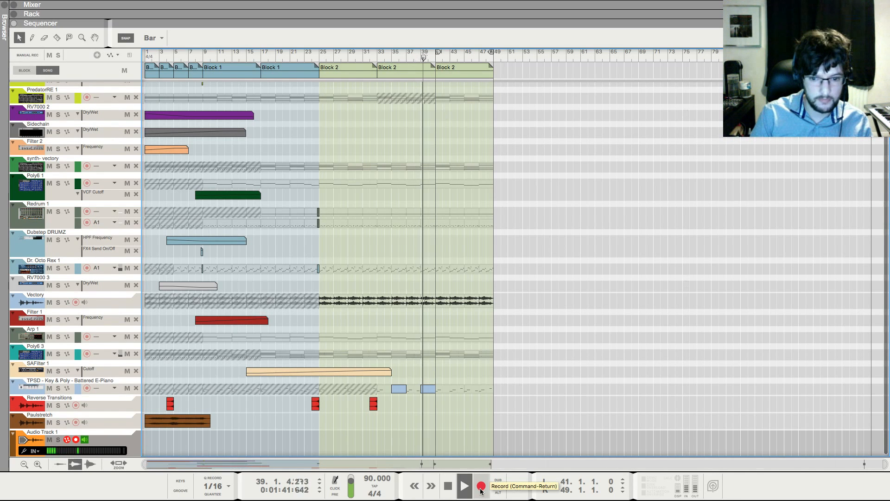
left_click(480, 486)
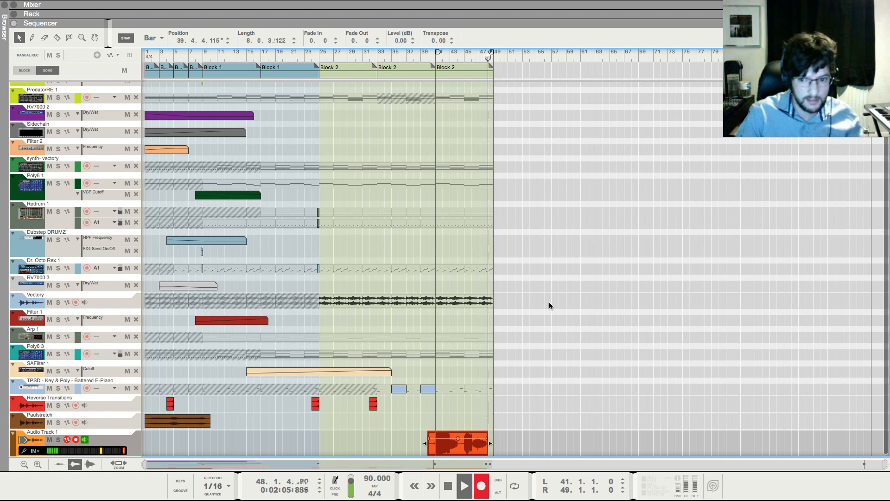
left_click(550, 305)
key("space")
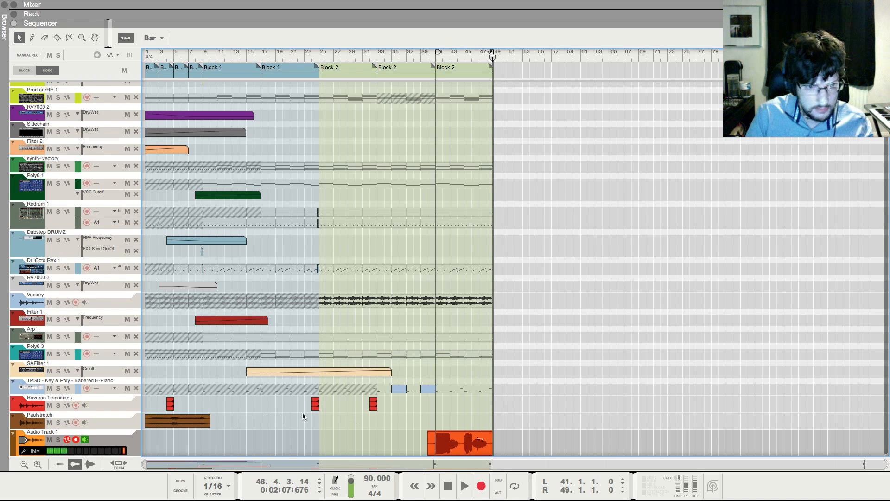
Return the song position to bar 39 and move the recorded Audio Track 1 clip out to about bar 63
key("F6")
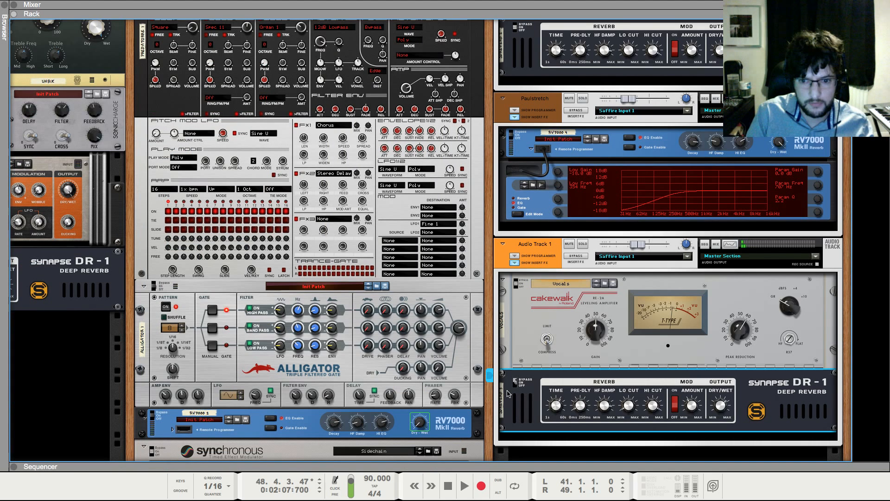
key("F7")
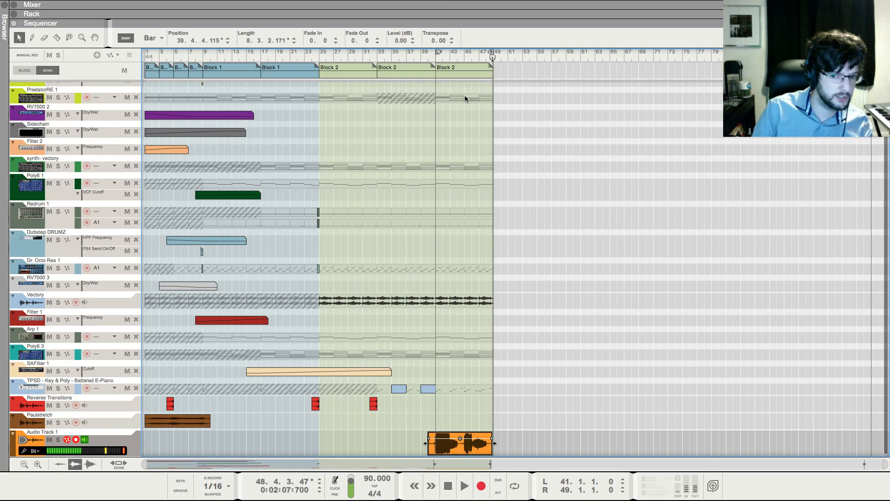
left_click(421, 56)
key("super+v")
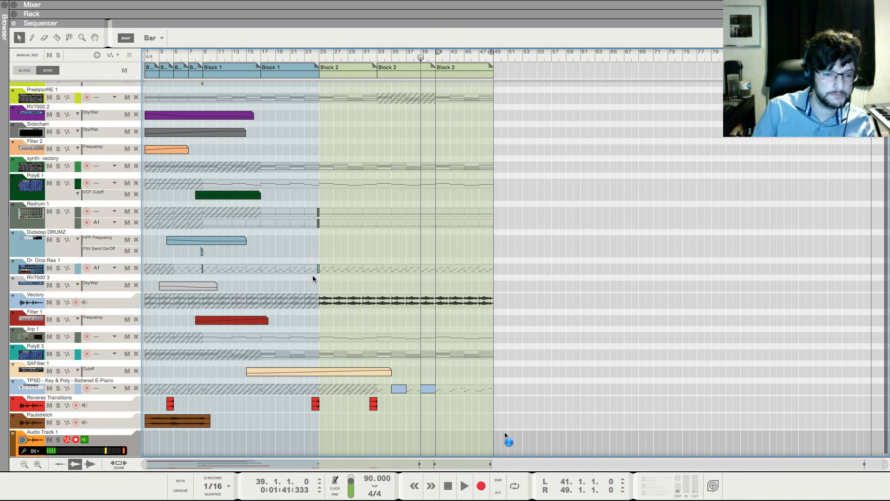
left_click_drag(464, 445, 632, 445)
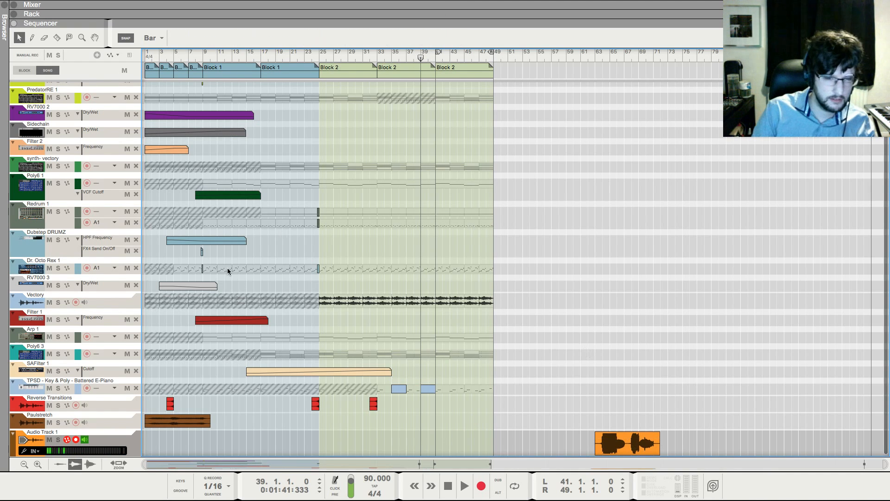
Raise Audio Track 1's level a little with its fader before the next take
key("F6")
key("F7")
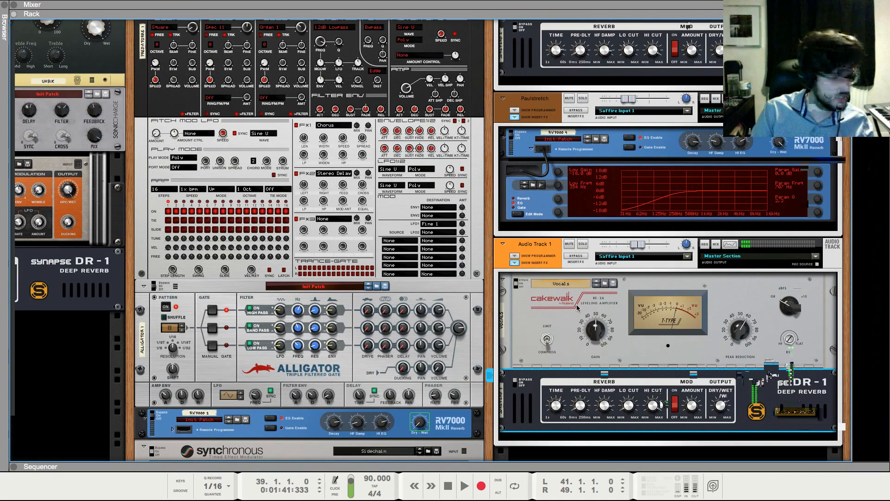
key("F5")
key("F7")
key("F6")
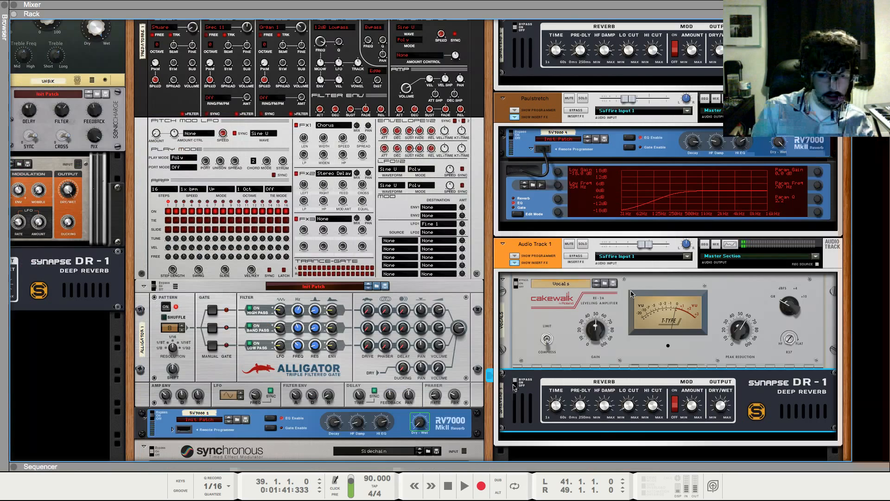
key("F5")
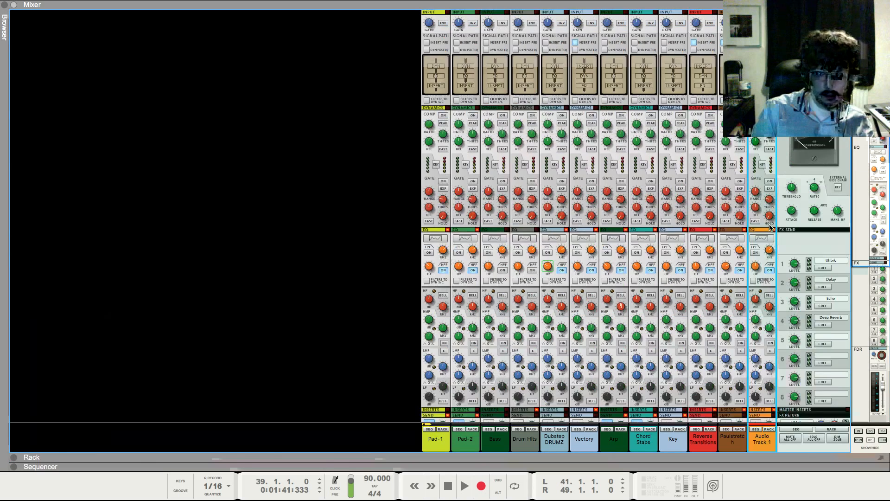
key("F7")
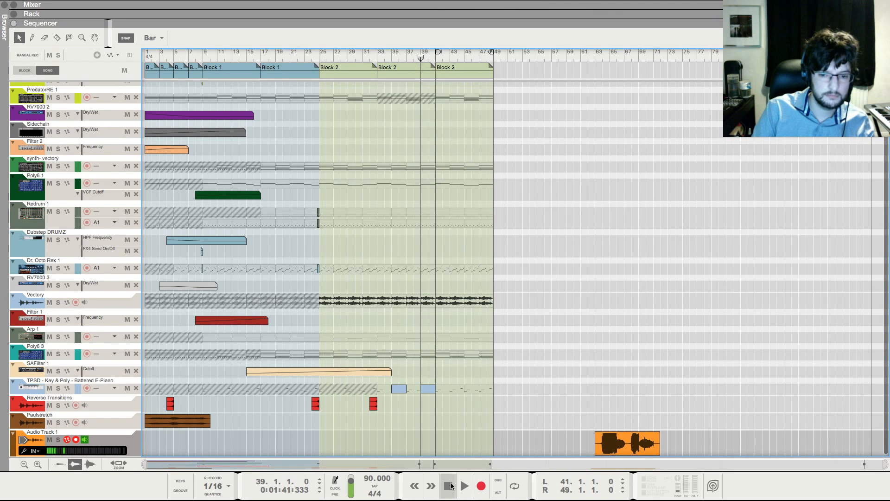
Record a second take on Audio Track 1 from bar 39 to the end of the last Block 2 section
left_click(480, 484)
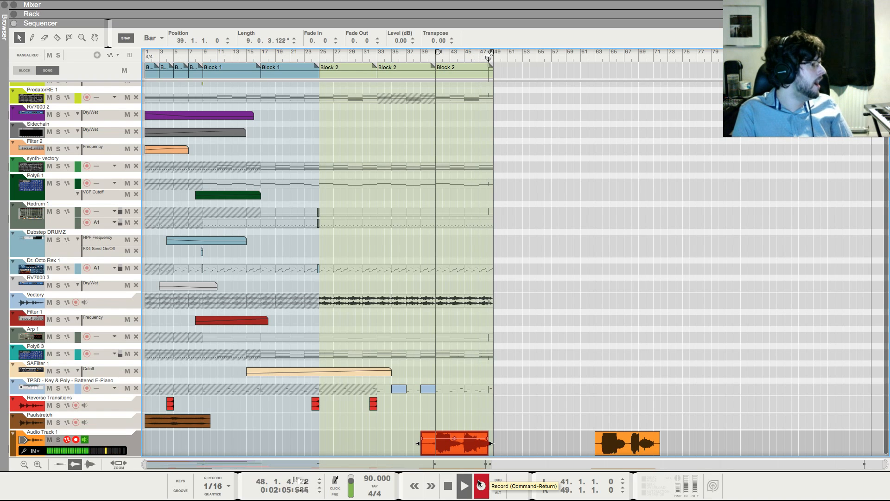
key("space")
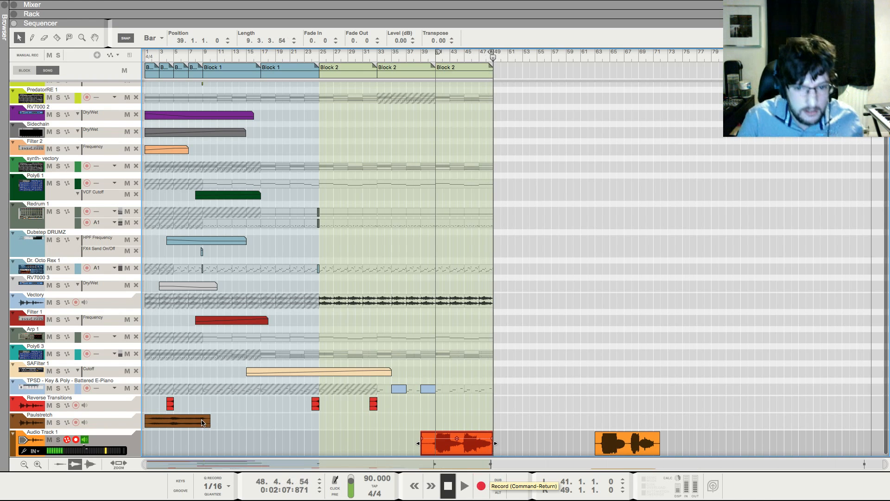
Turn off input monitoring on Audio Track 1 and select its RE-2A Leveling Amplifier in the rack
left_click(84, 440)
key("F6")
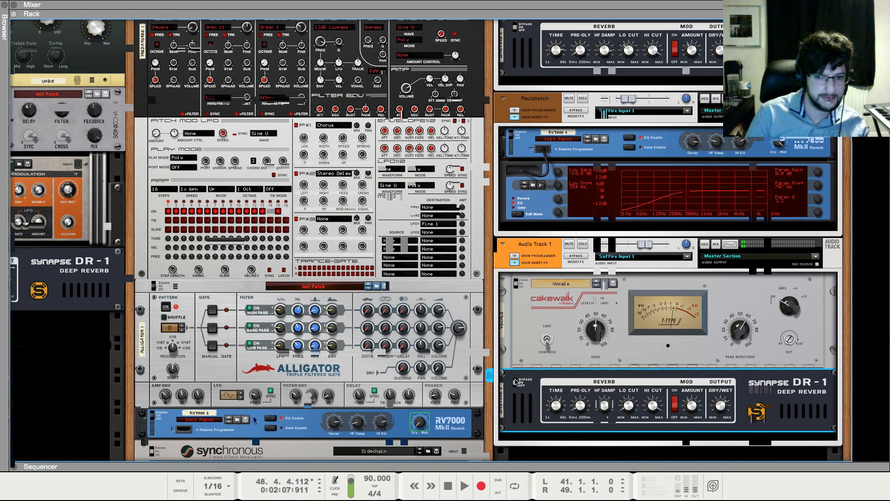
key("F7")
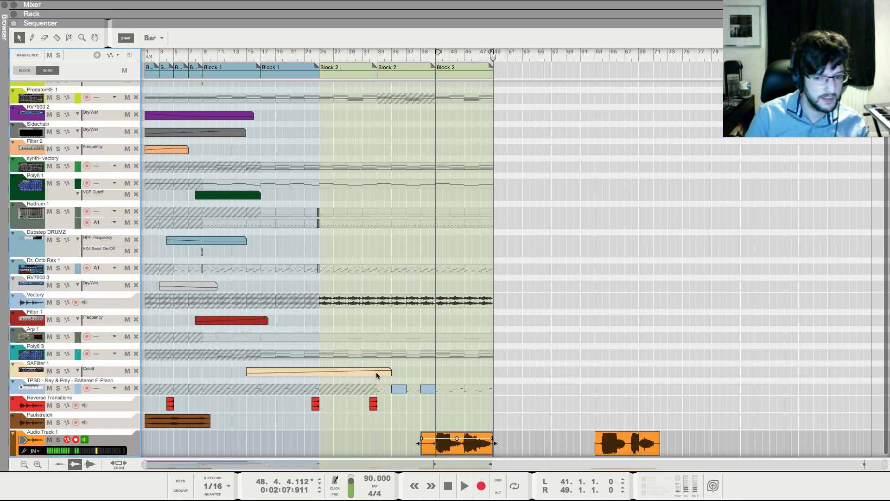
left_click(491, 385)
key("F6")
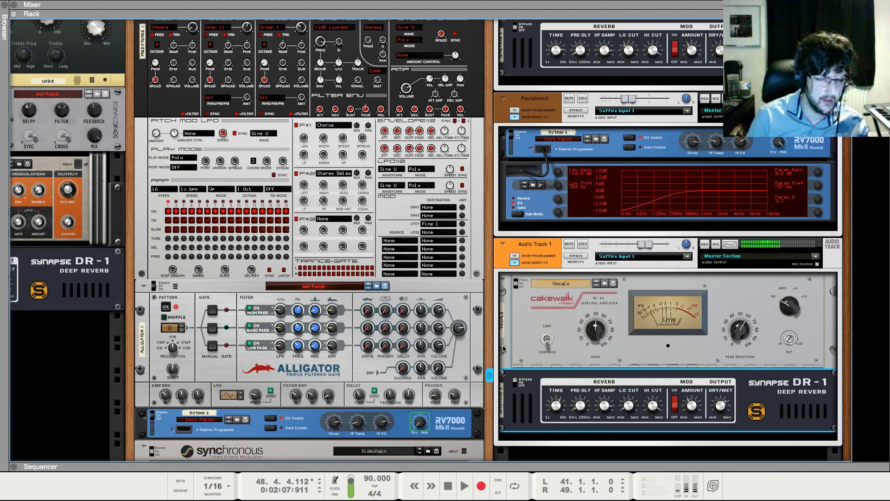
left_click(517, 356)
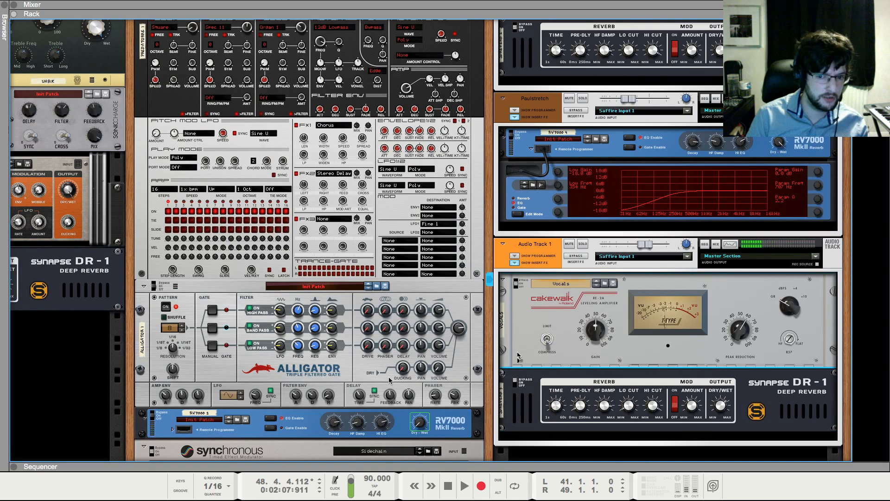
key("F7")
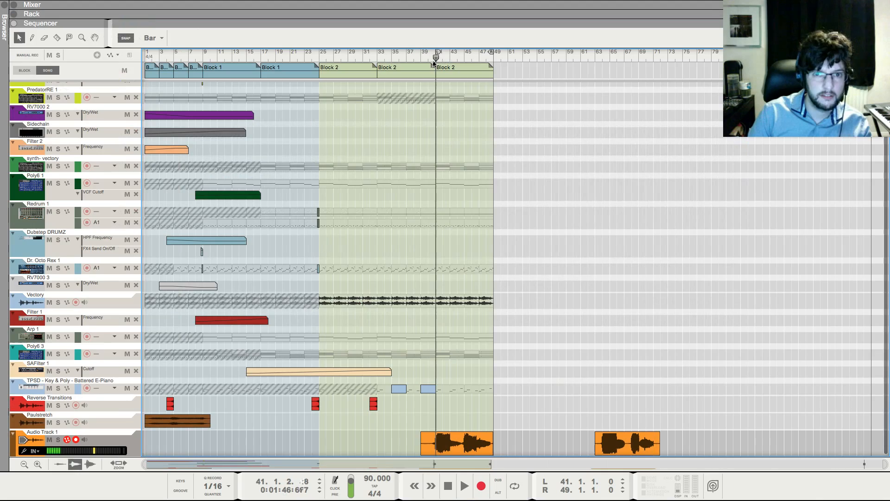
Add a Neptune Pitch Adjuster to Audio Track 1's insert effects, directly after the RE-2A Leveling Amplifier
key("F6")
key("F5")
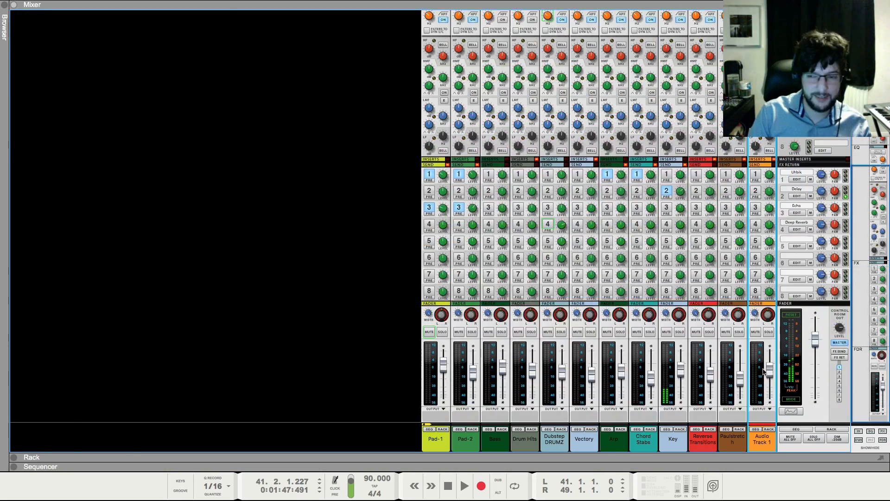
key("F7")
right_click(529, 326)
mouse_move(577, 341)
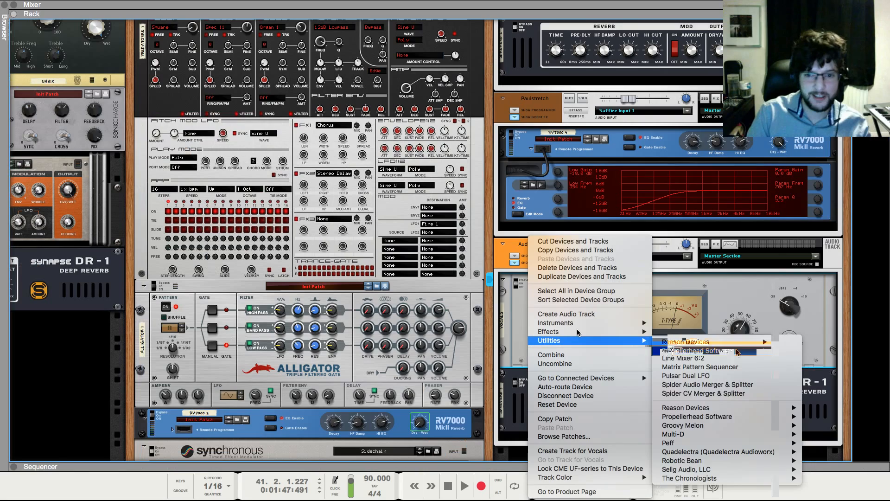
mouse_move(715, 341)
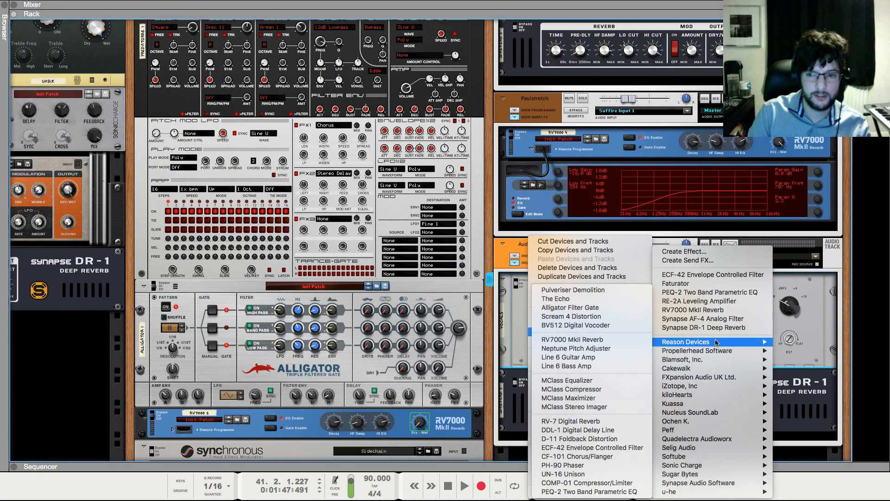
left_click(599, 347)
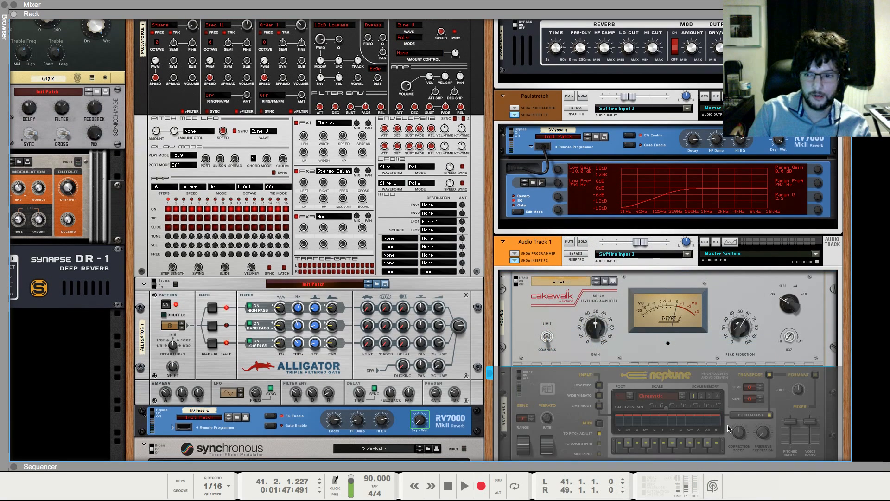
scroll(730, 417, "down", 3)
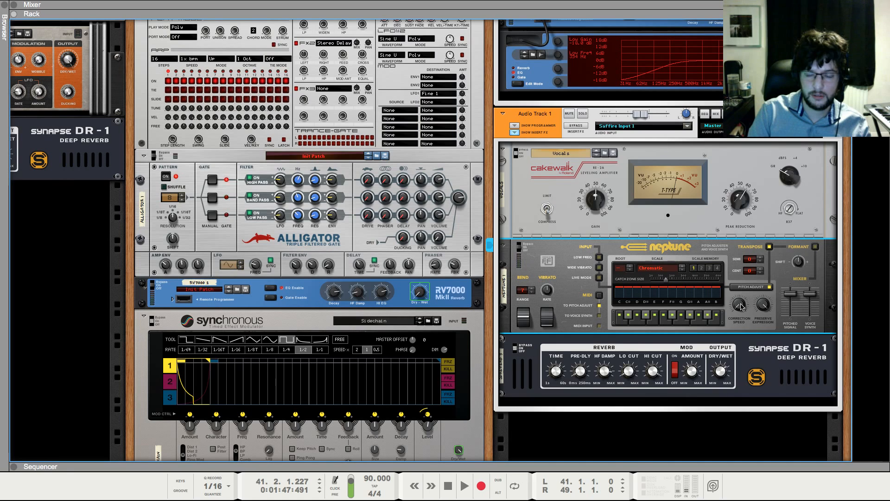
Play the song from bar 39 and raise Audio Track 1's fader to -5.96 dB
key("space")
key("F7")
key("space")
left_click(420, 57)
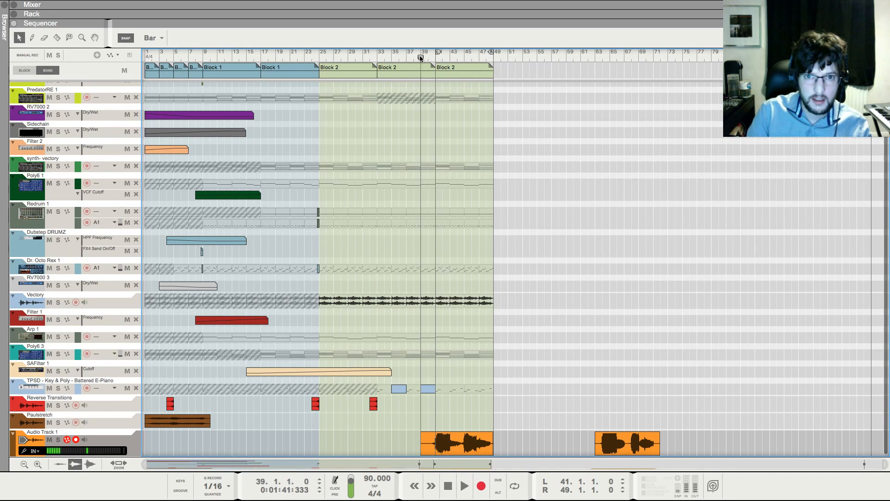
key("space")
key("F5")
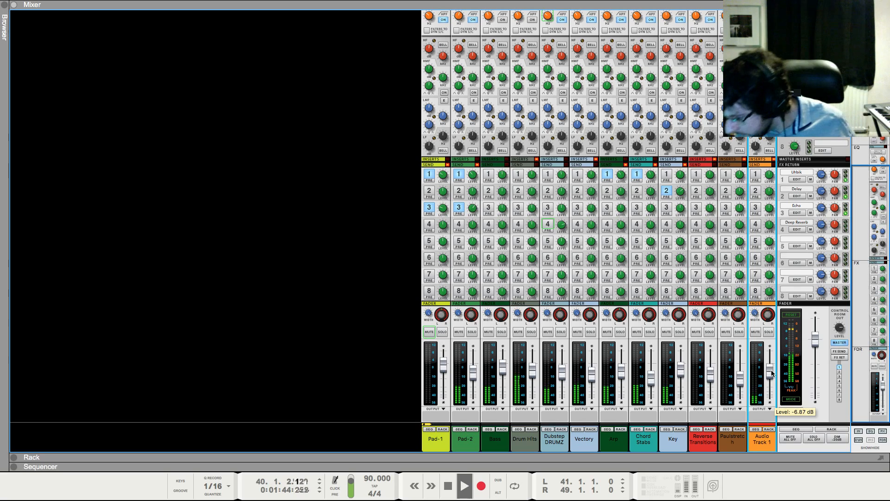
mouse_move(772, 371)
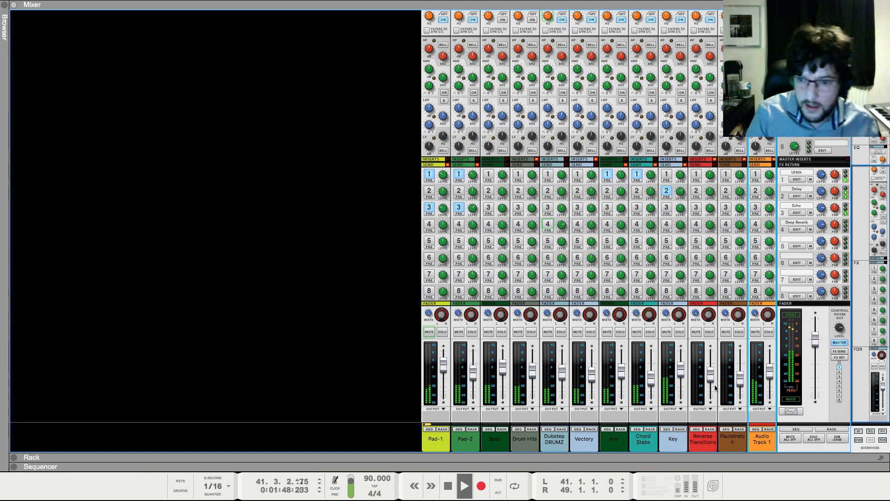
left_click_drag(769, 371, 770, 369)
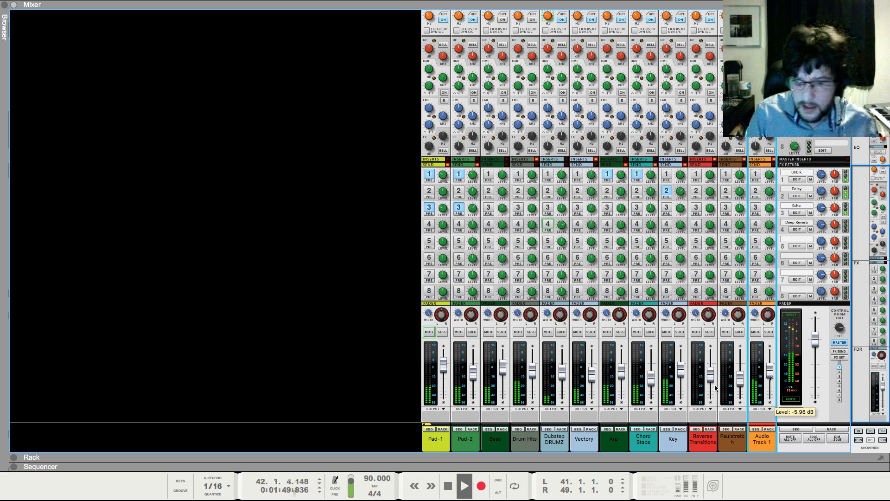
key("F6")
key("F5")
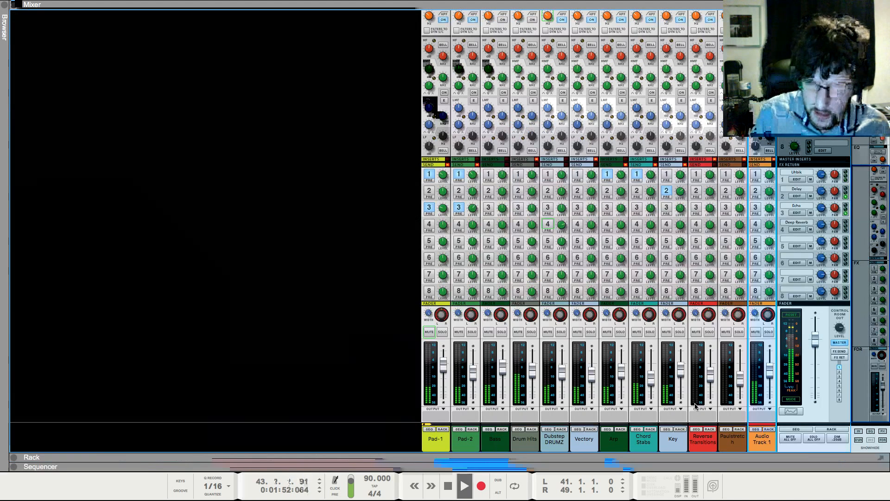
key("space")
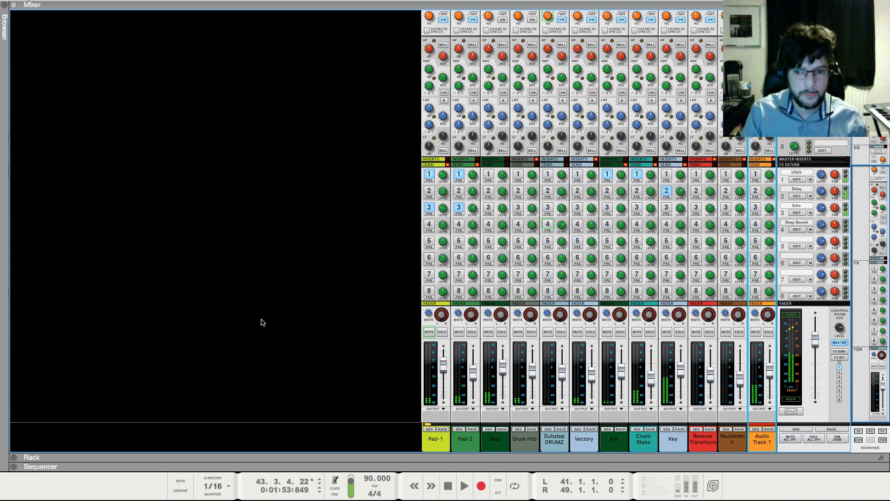
Check the buffer size and latency in the audio preferences, leaving the settings as they are
left_click(35, 4)
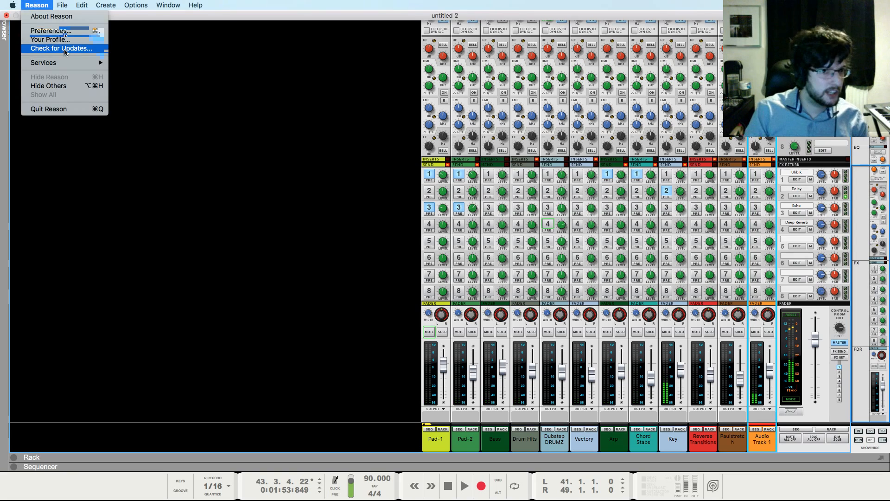
left_click(99, 50)
left_click(355, 123)
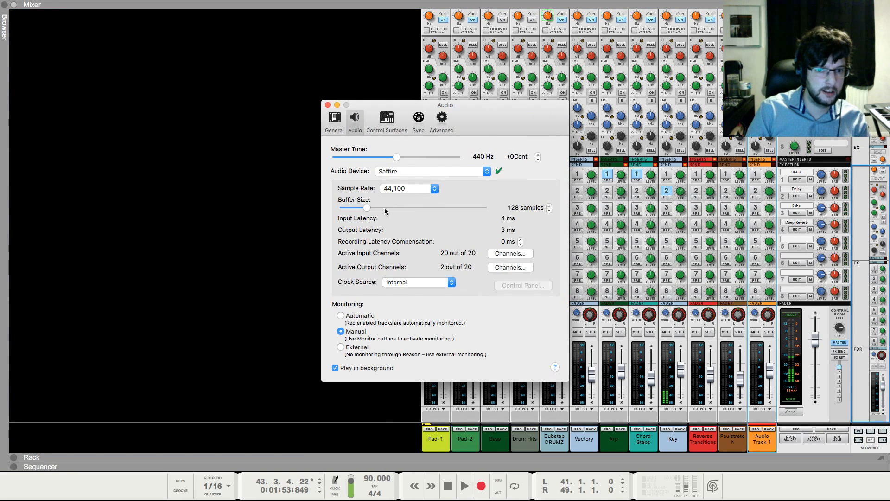
left_click(328, 105)
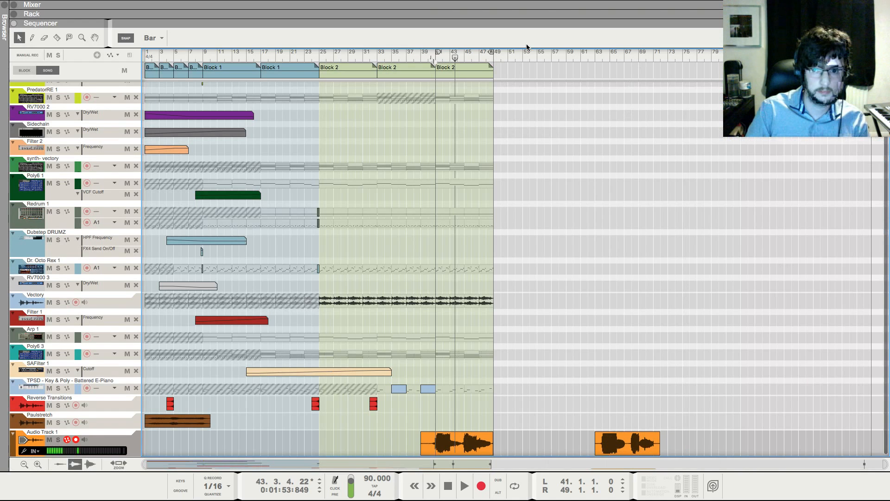
Play the take from bar 41 and raise Audio Track 1's fader to -4.65 dB
left_click(436, 57)
key("space")
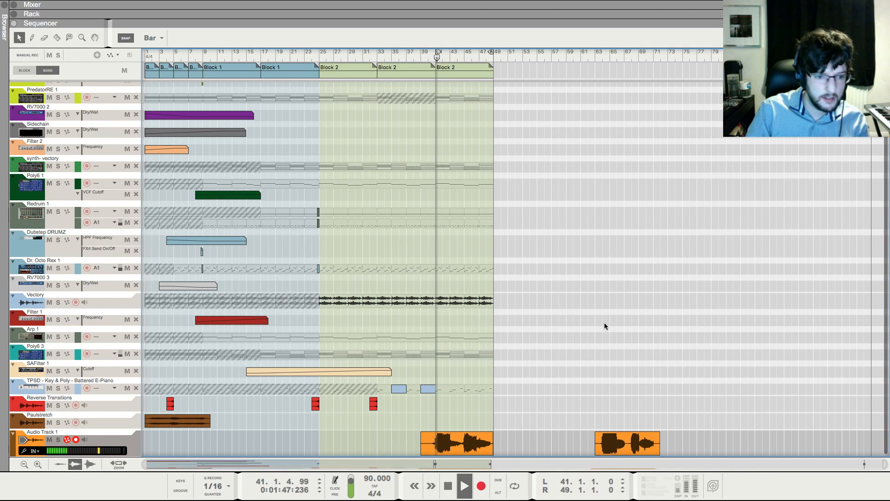
key("F5")
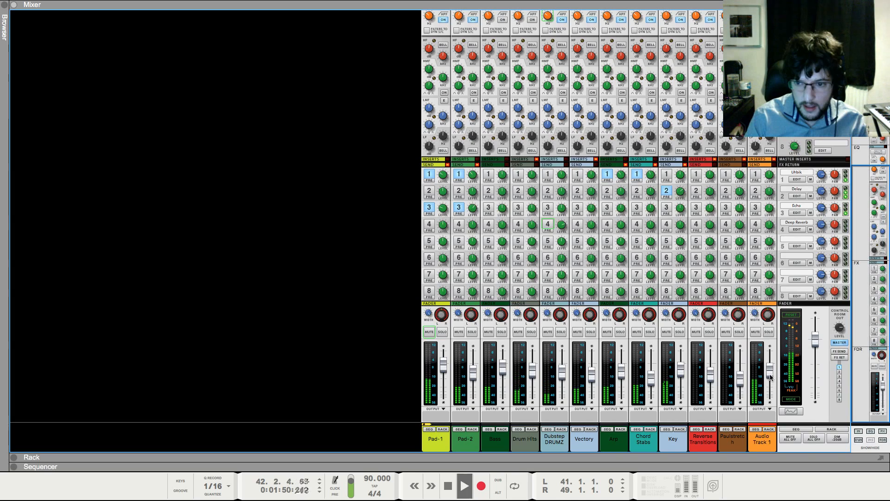
key("F7")
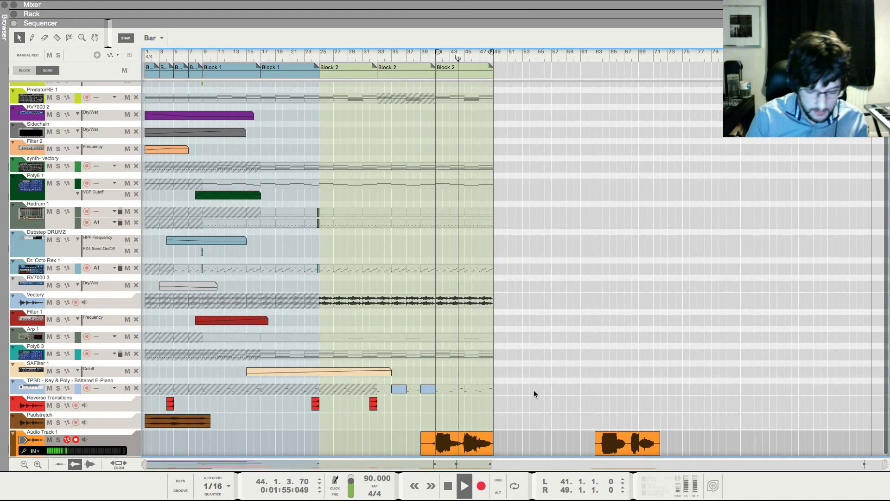
key("F5")
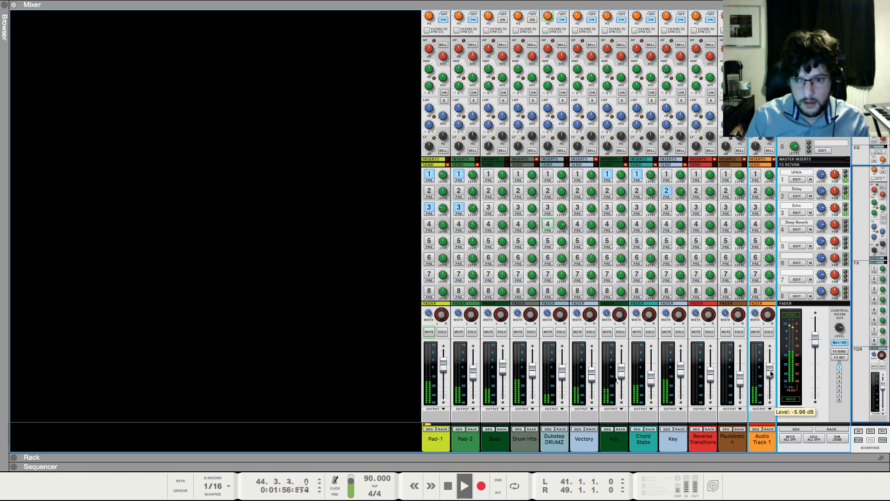
key("F7")
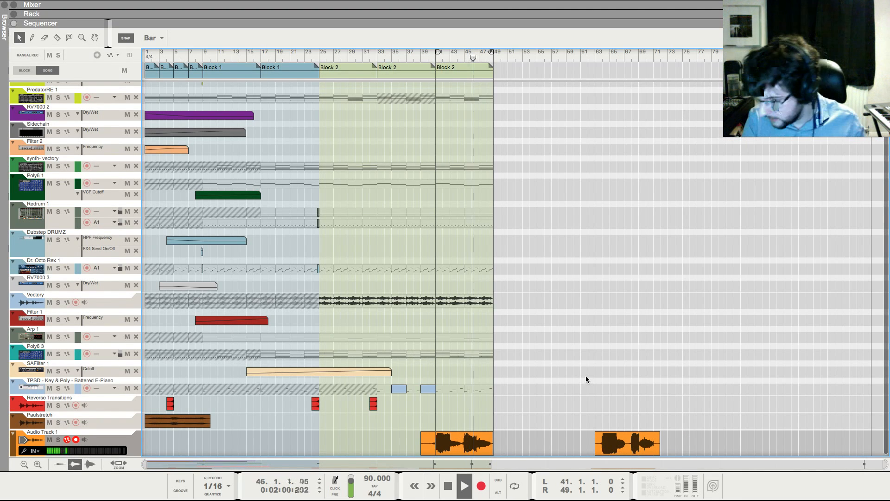
left_click_drag(446, 396, 470, 440)
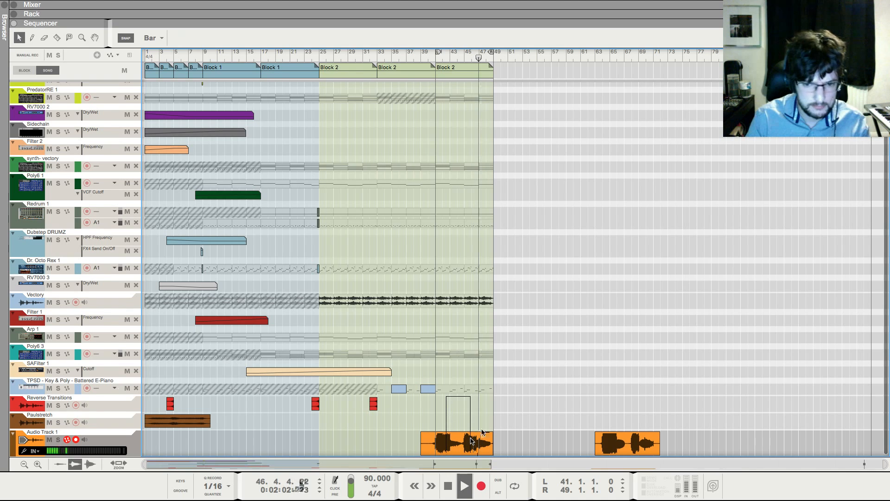
key("F6")
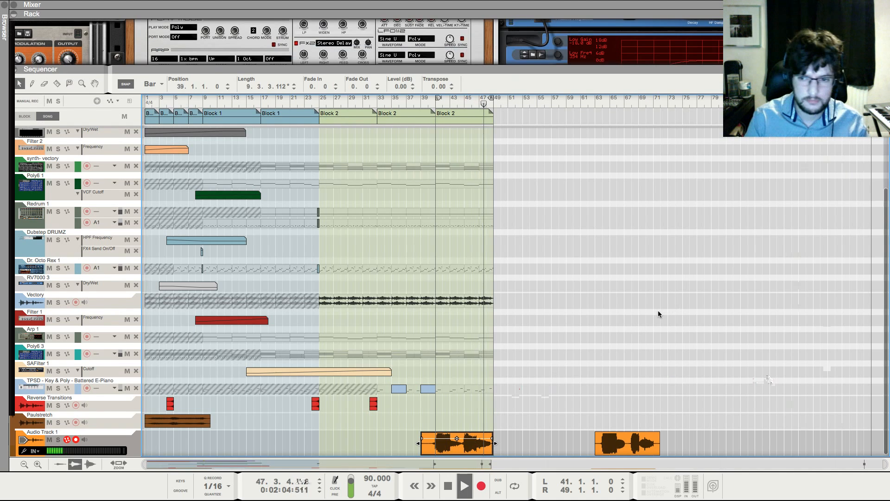
key("F5")
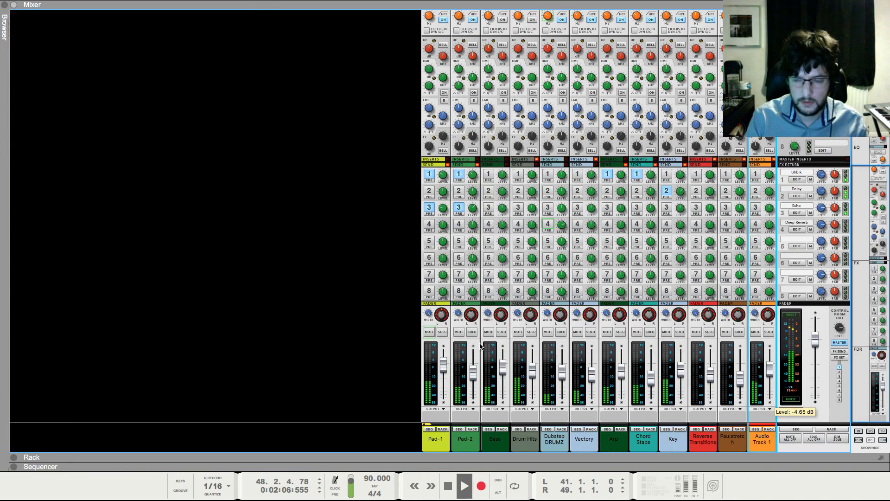
Return the song position to bar 39, stop playback and move the second Audio Track 1 take out to bar 53
key("F7")
left_click(421, 57)
key("space")
left_click_drag(462, 439, 564, 439)
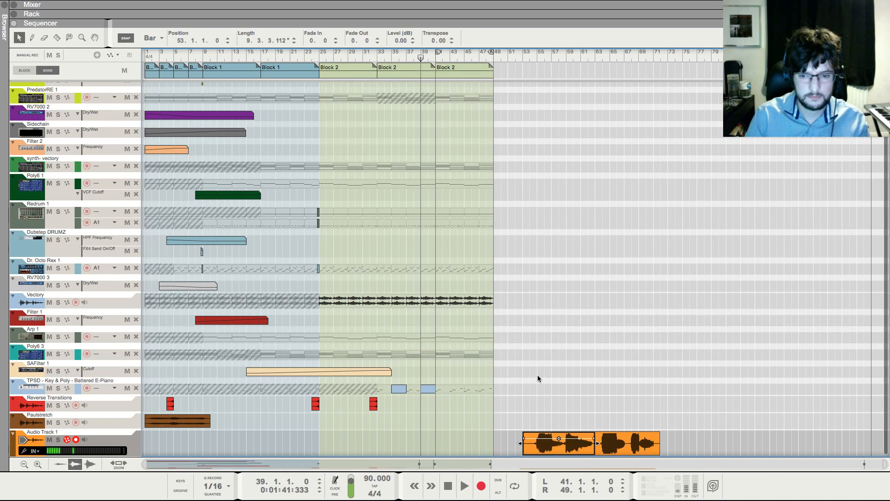
Turn off Track 1's input monitoring in Studio One and enable monitoring on Audio Track 1 in Reason
left_click(537, 376)
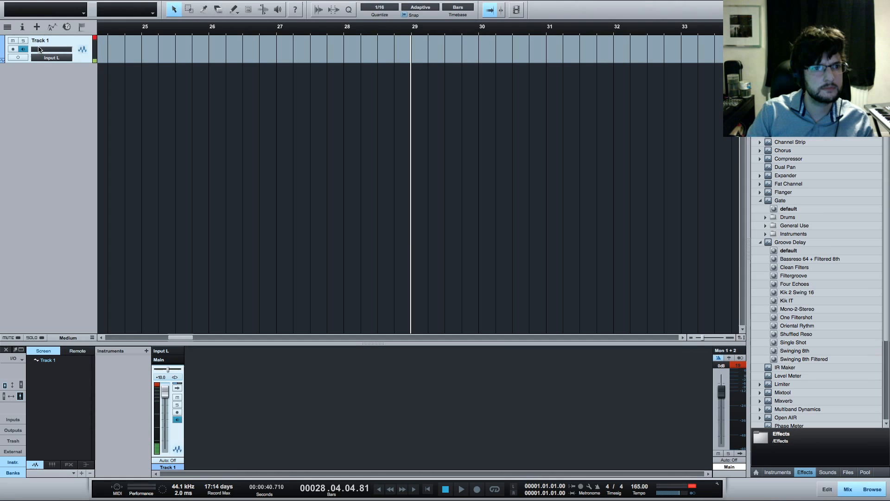
left_click(23, 49)
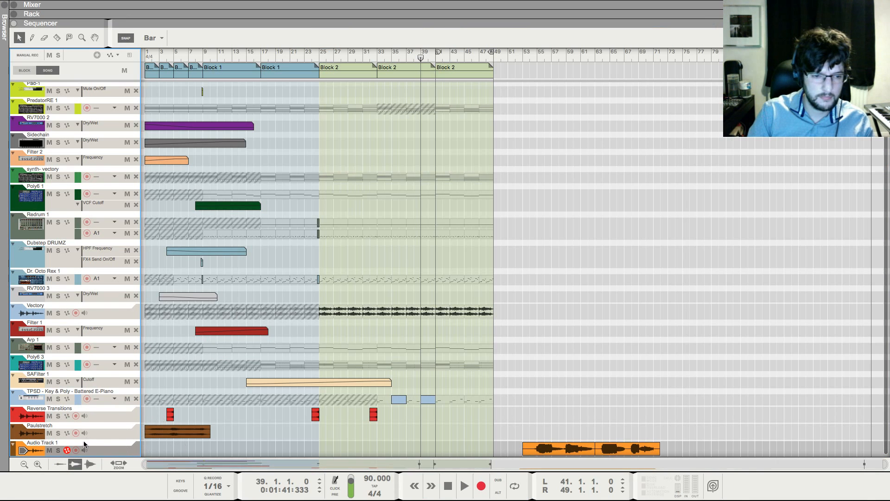
left_click(84, 452)
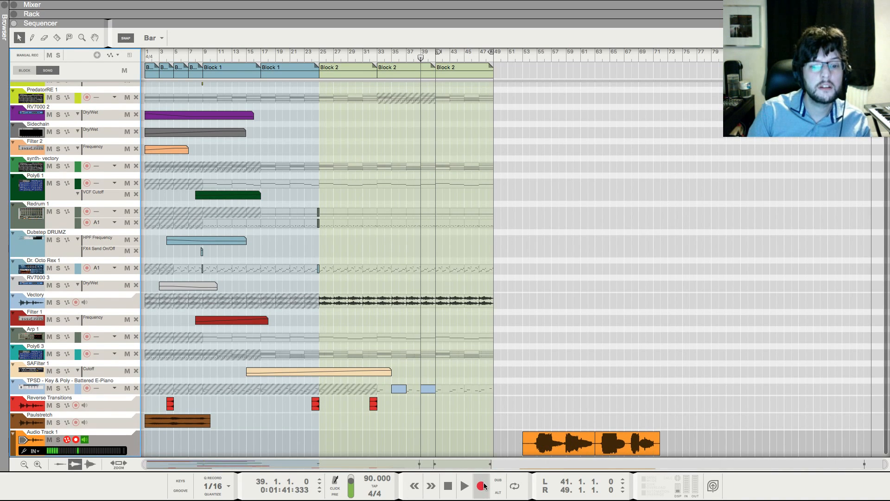
Record a third take on Audio Track 1 from bar 39 to the song's end and switch input monitoring back to Studio One
left_click(481, 486)
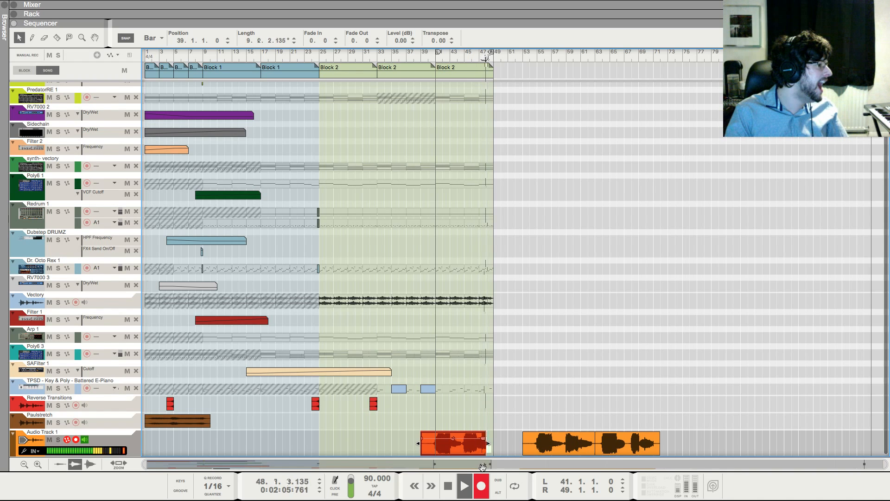
key("space")
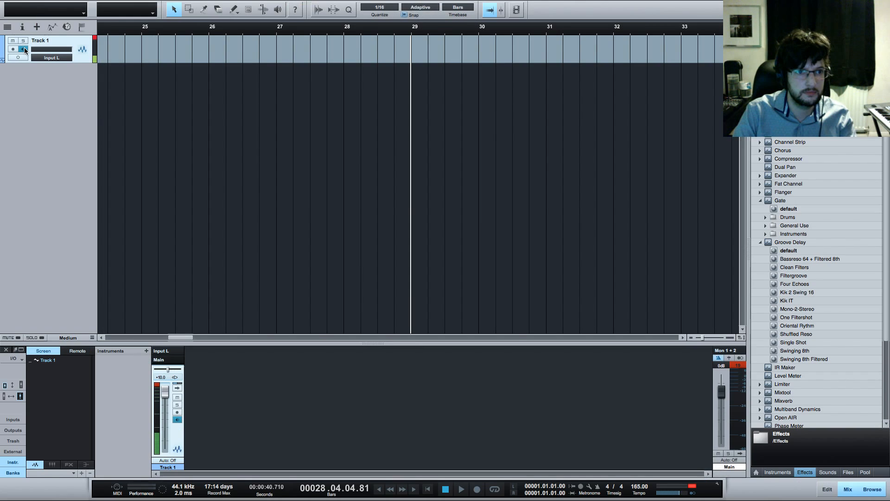
key("ctrl+Up")
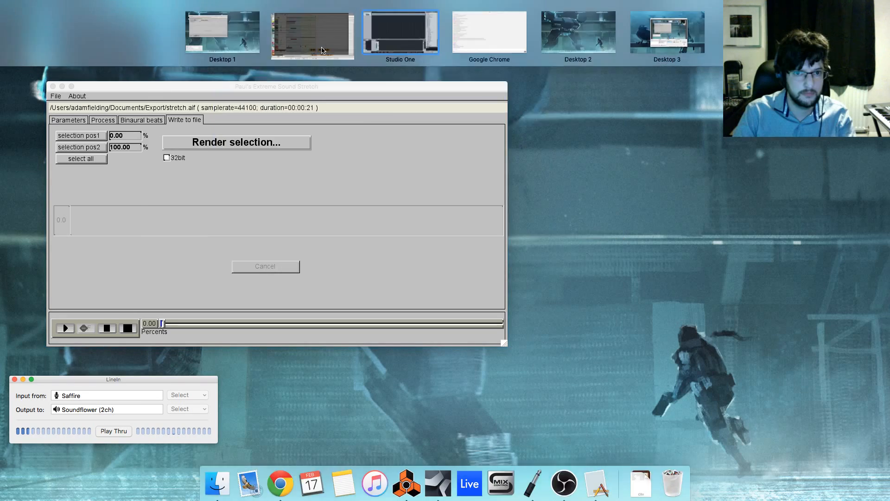
key("ctrl+Right")
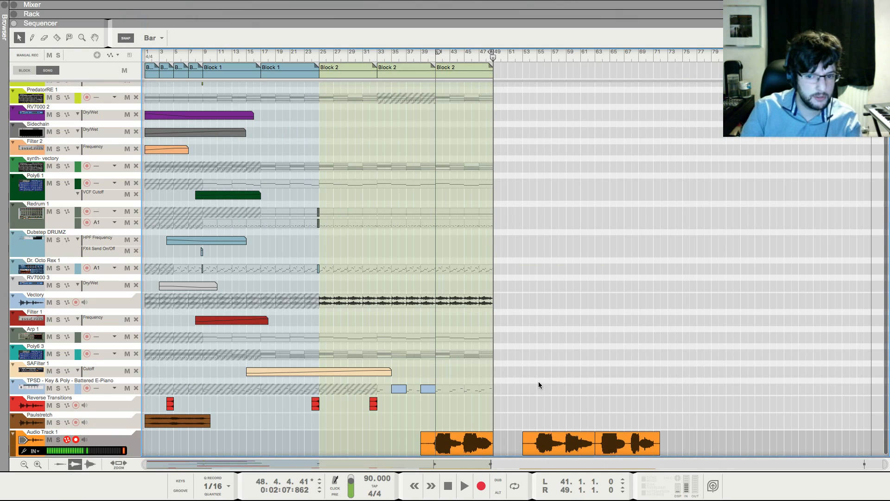
Play the new take from bar 39 and delete the two older Audio Track 1 takes stored past the song's end
left_click(435, 57)
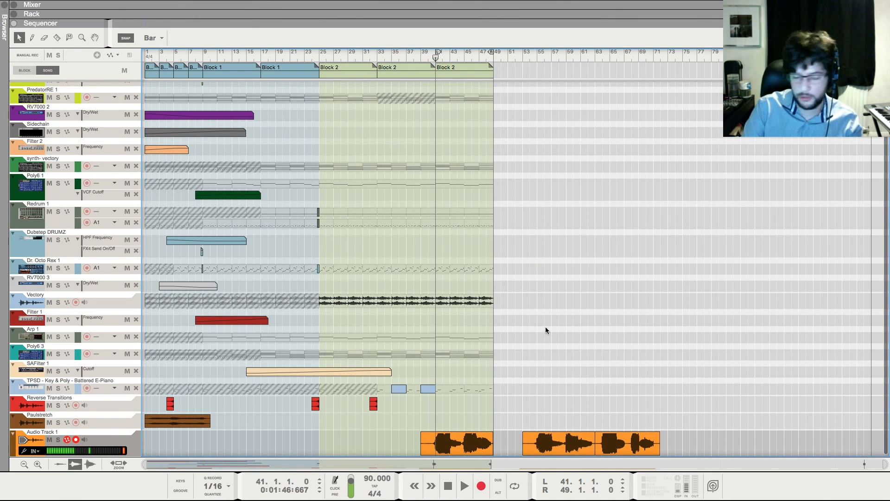
key("F6")
key("F7")
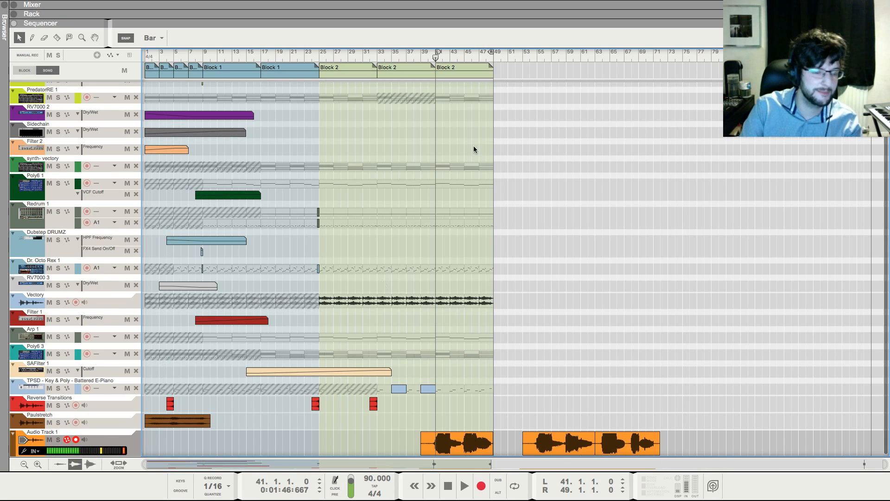
left_click(422, 57)
key("space")
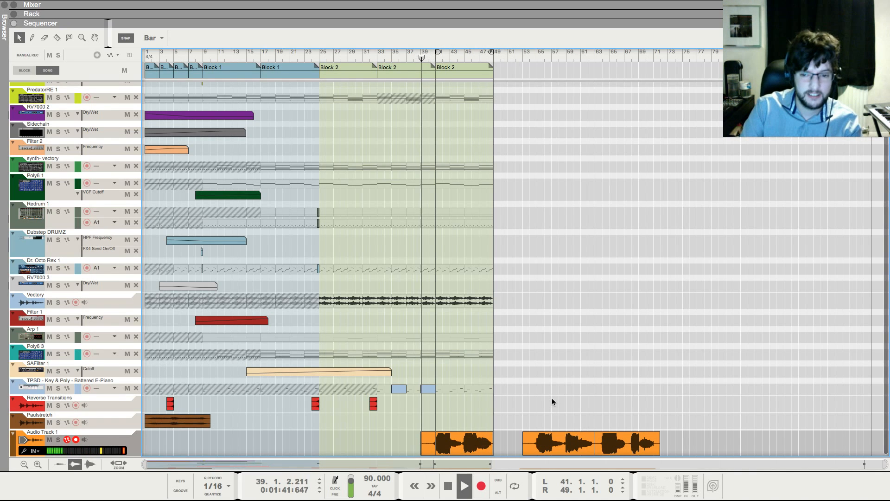
left_click_drag(552, 402, 640, 449)
key("Delete")
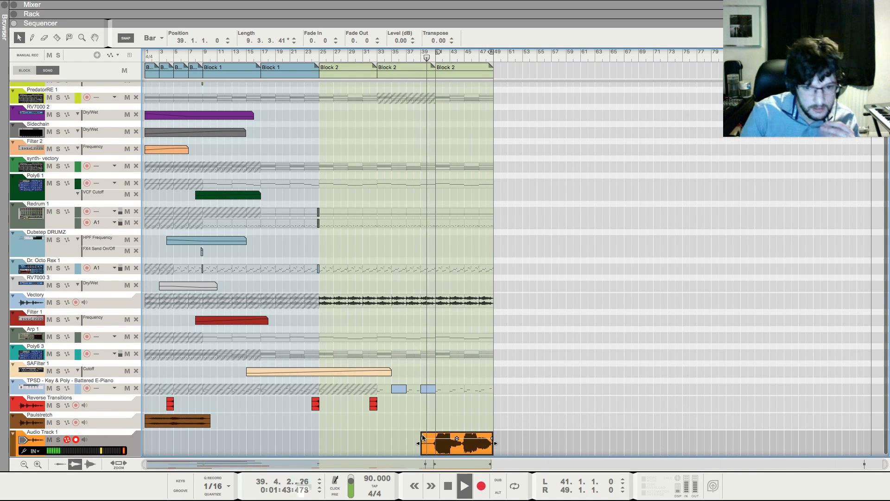
Give the vocal clip on Audio Track 1 a fade-in of 32 and a short fade-out, with snapping off
left_click(433, 438)
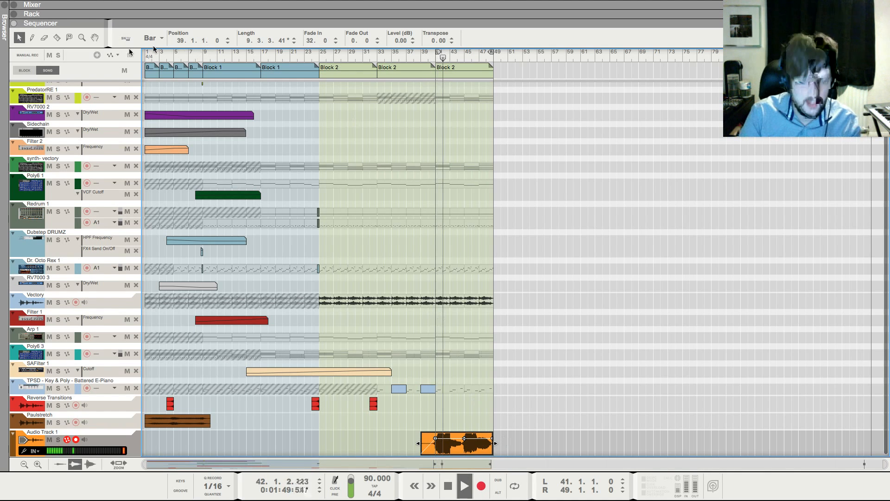
scroll(617, 392, "up", 3)
scroll(501, 446, "up", 3)
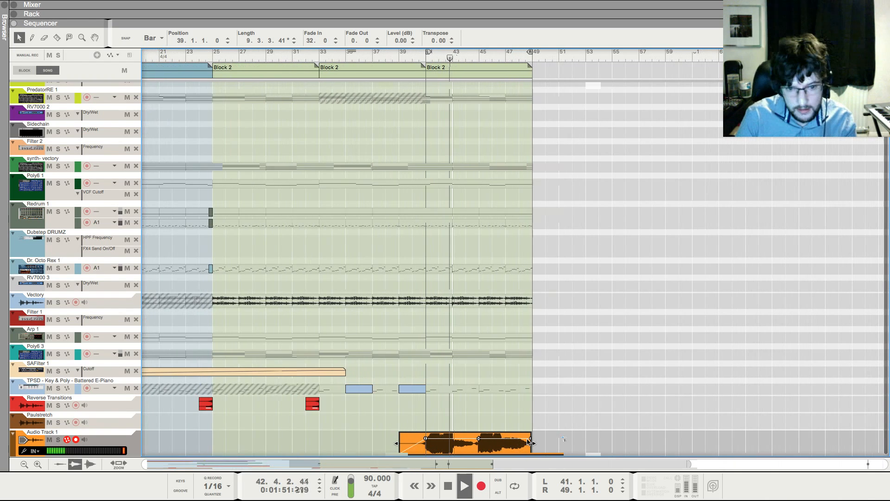
left_click_drag(564, 438, 561, 438)
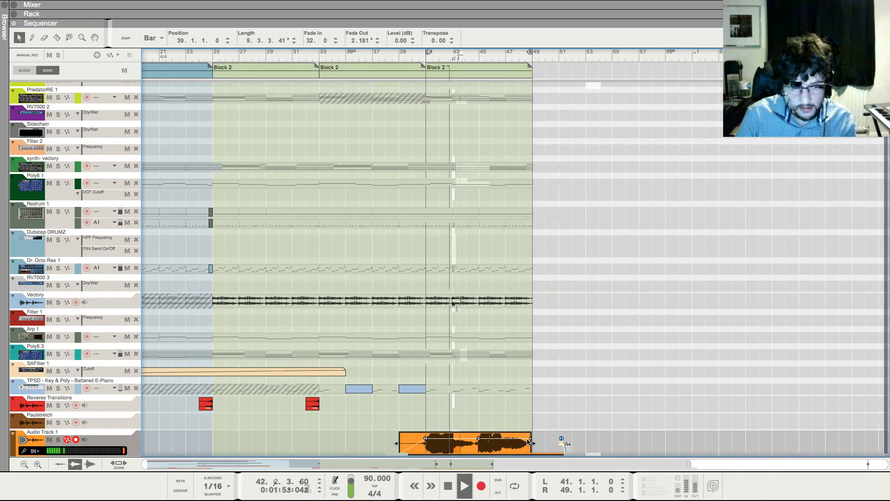
left_click(579, 388)
scroll(580, 387, "down", 4)
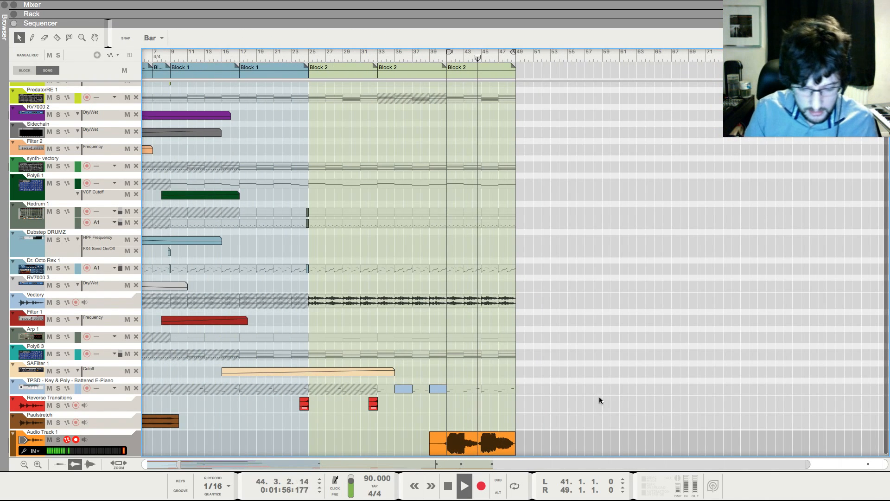
Turn snapping back on and move playback to bar 25, where the first Block 2 section starts
key("F5")
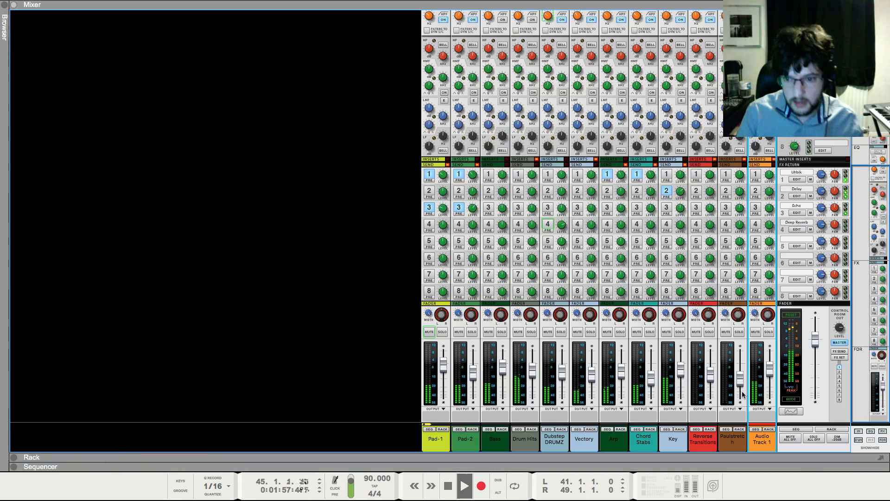
key("F7")
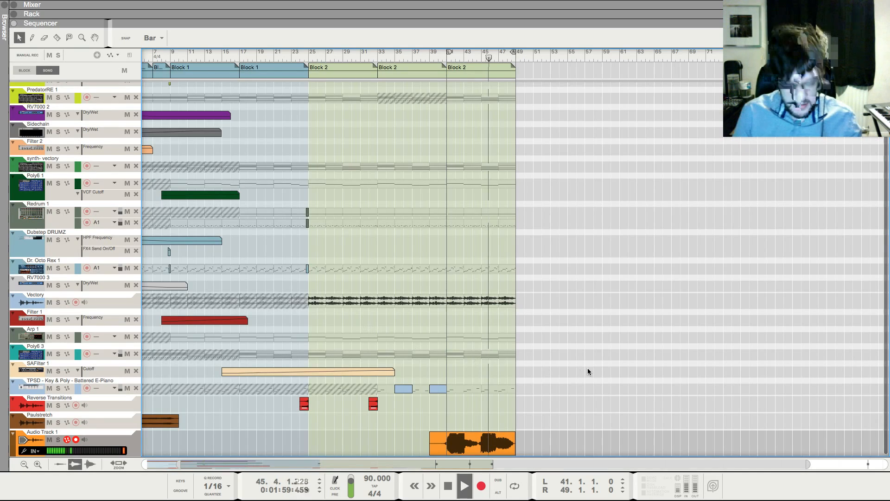
scroll(579, 370, "down", 3)
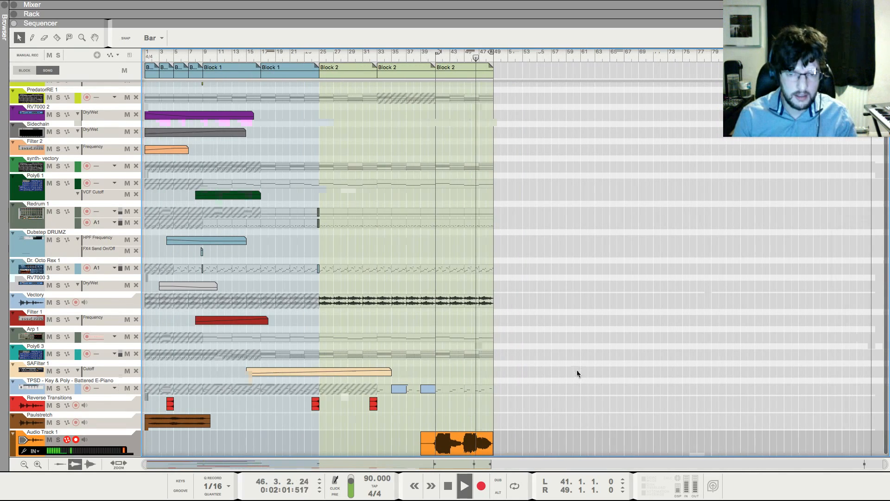
scroll(579, 373, "down", 3)
scroll(524, 332, "up", 2)
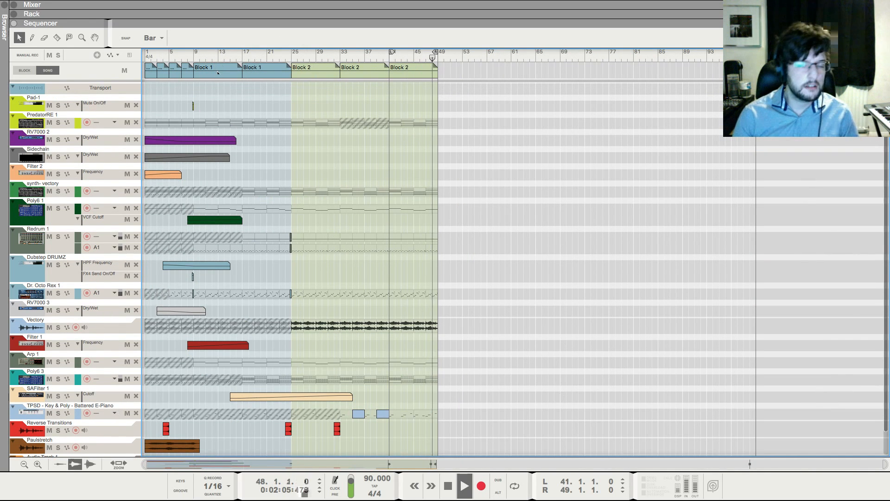
key("s")
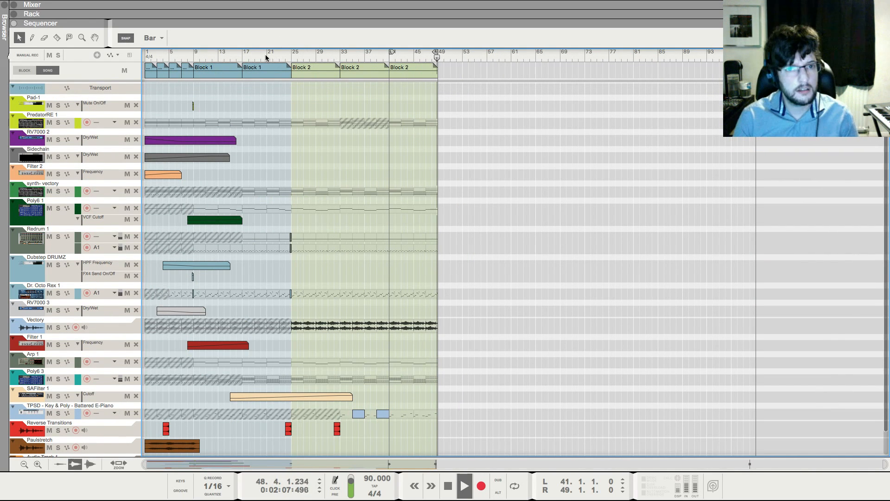
left_click(292, 58)
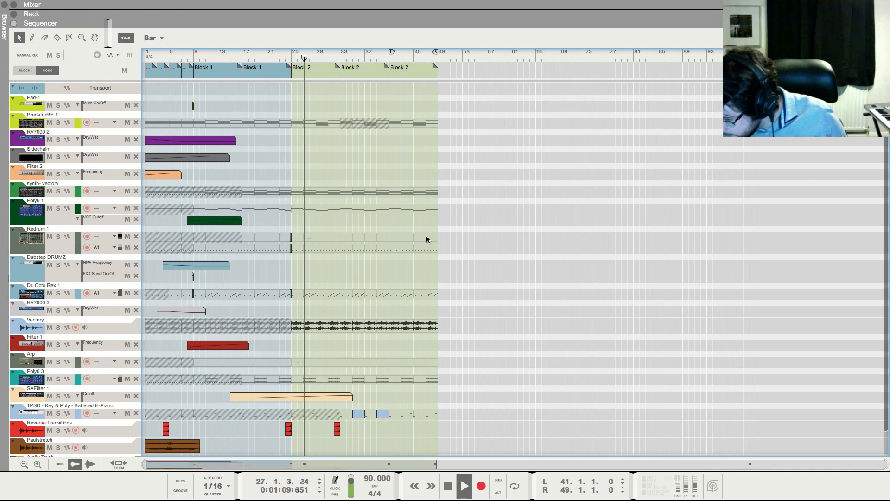
Examine the Neptune pitch adjuster in Audio Track 1's insert effects in the rack
key("F6")
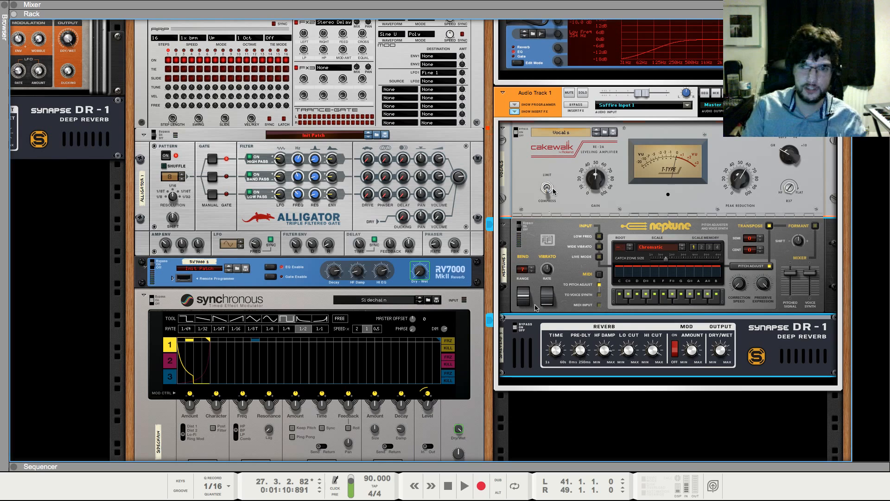
left_click(629, 213)
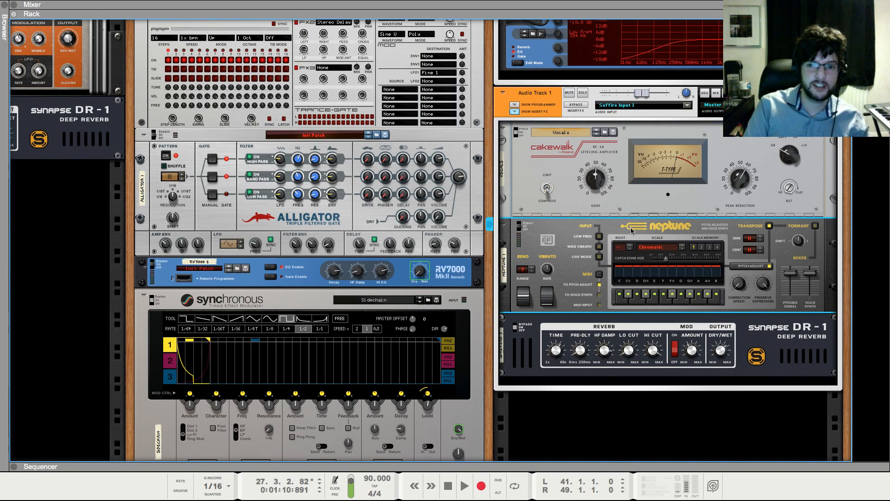
left_click(637, 230)
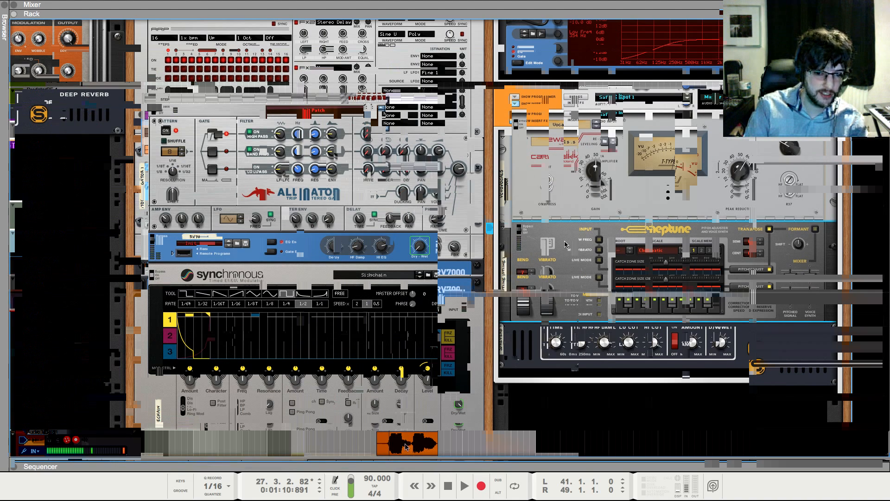
Move the song position to bar 40 and play the vocal take on Audio Track 1
scroll(493, 376, "up", 3)
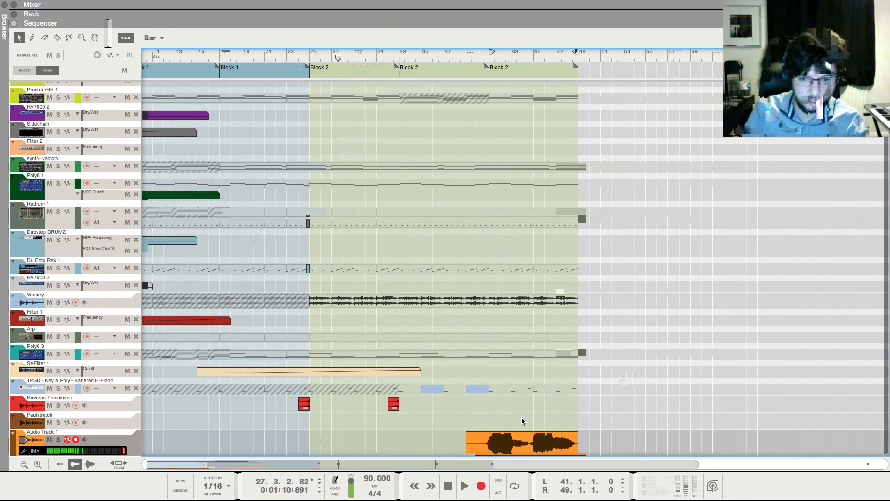
scroll(435, 406, "up", 3)
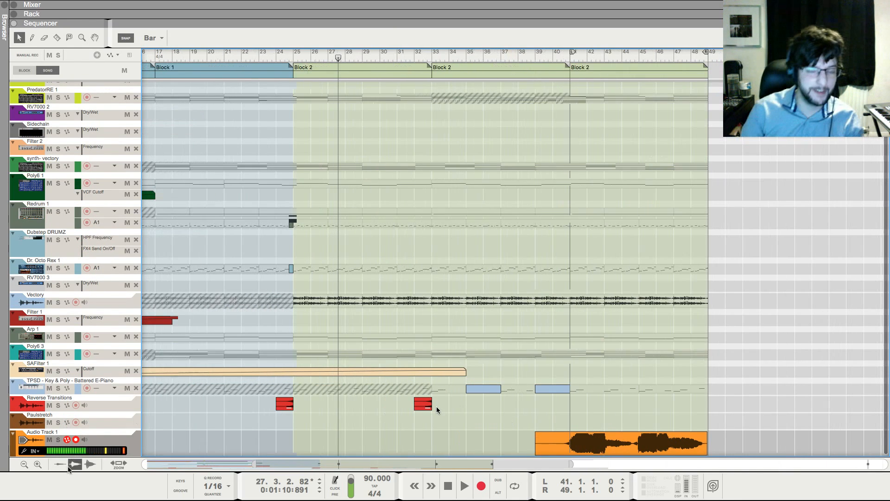
left_click(61, 463)
left_click(76, 464)
scroll(607, 414, "down", 2)
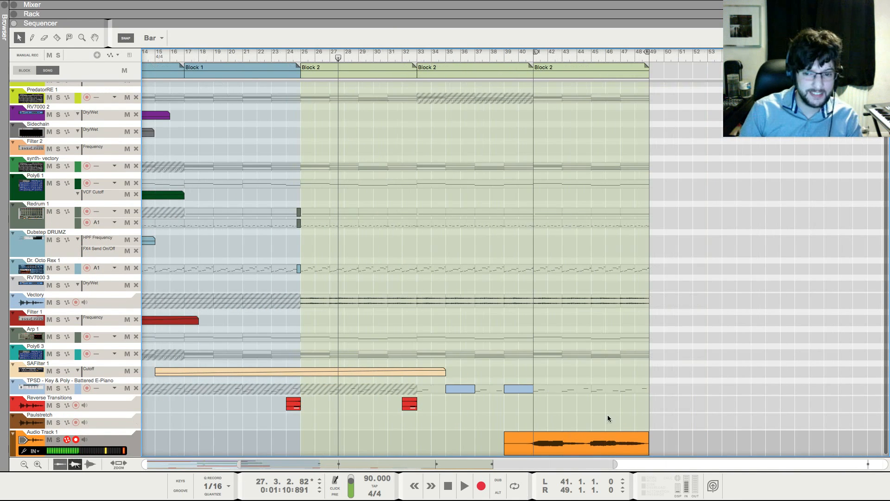
left_click(522, 60)
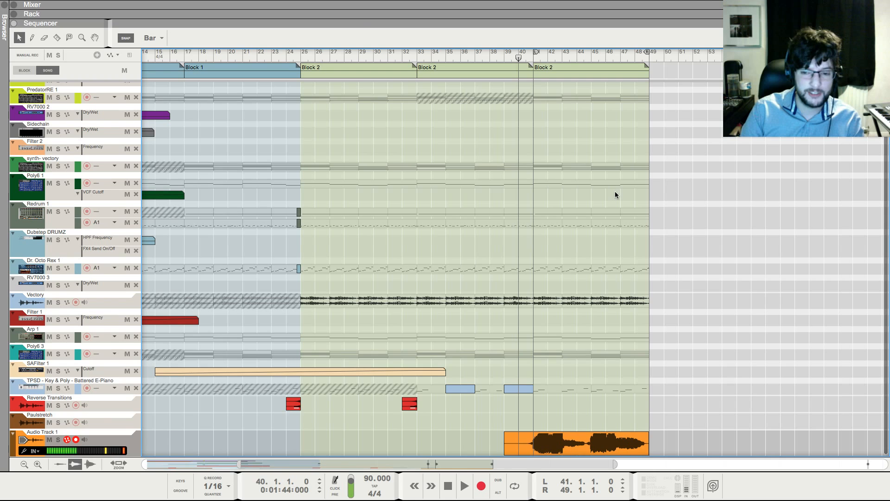
key("F6")
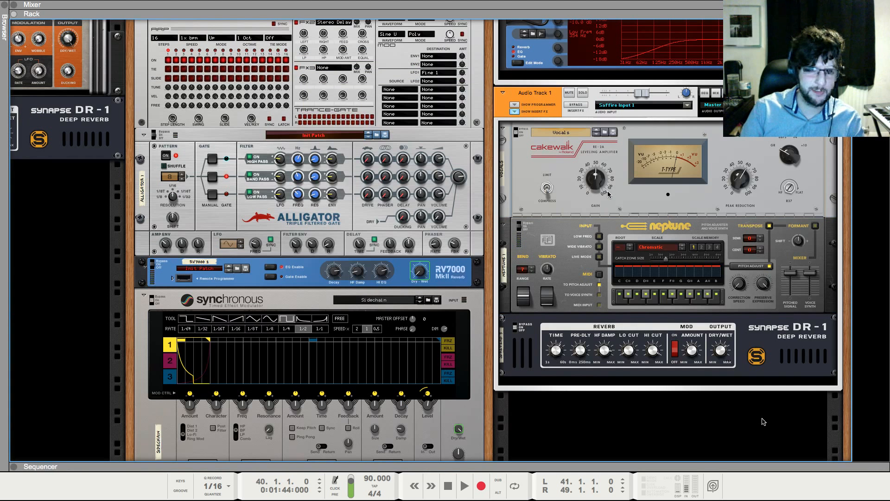
key("space")
key("F7")
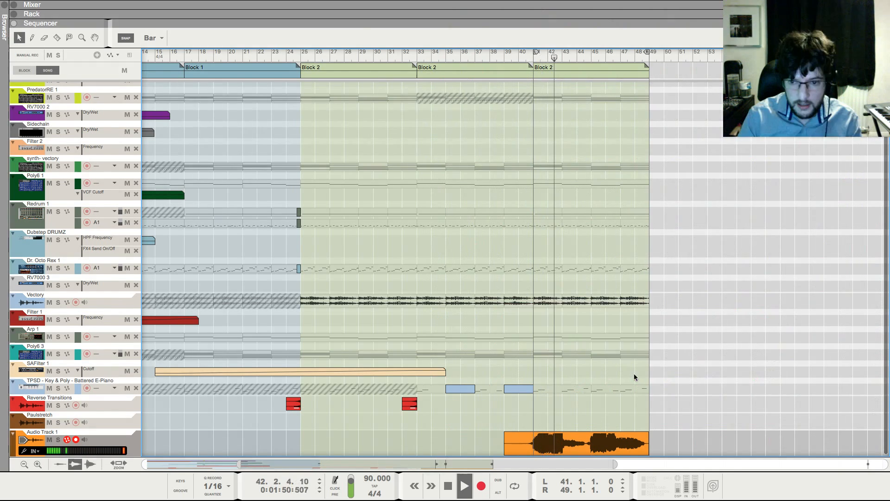
Add a PEQ-2 two-band parametric EQ below the DR-1 reverb in Audio Track 1's insert effects and set Filter B's gain to -10
key("F6")
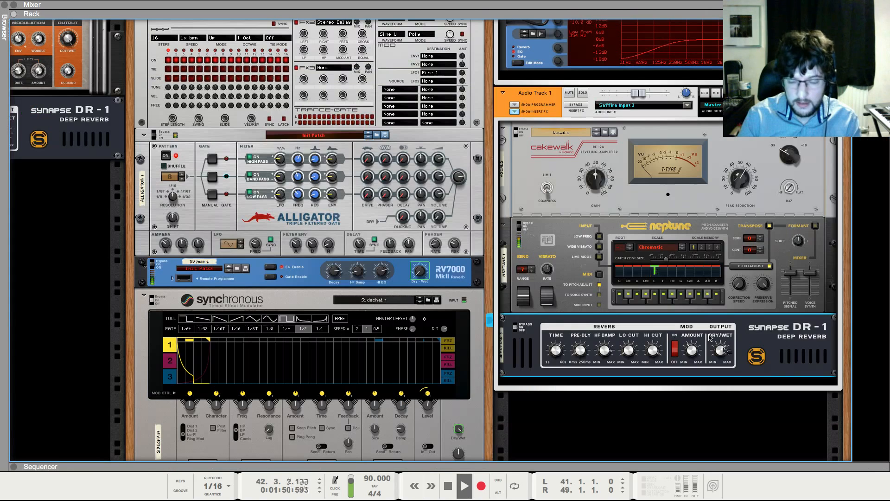
right_click(531, 354)
mouse_move(539, 352)
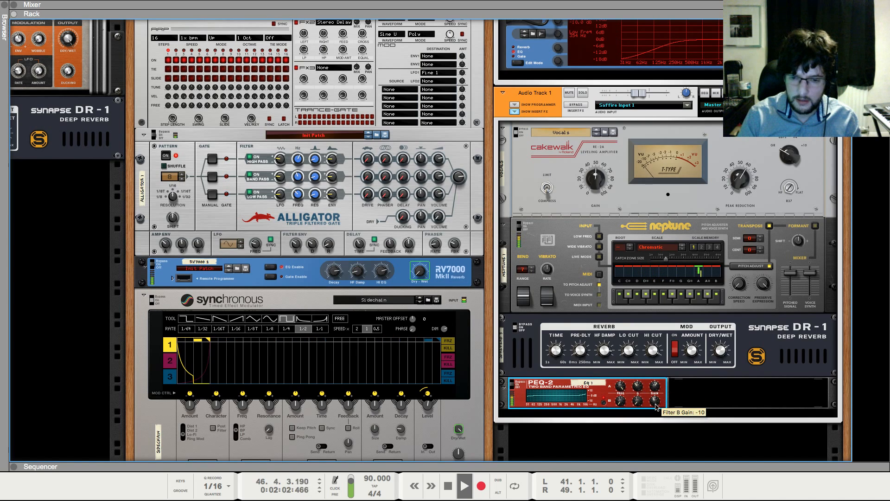
key("F7")
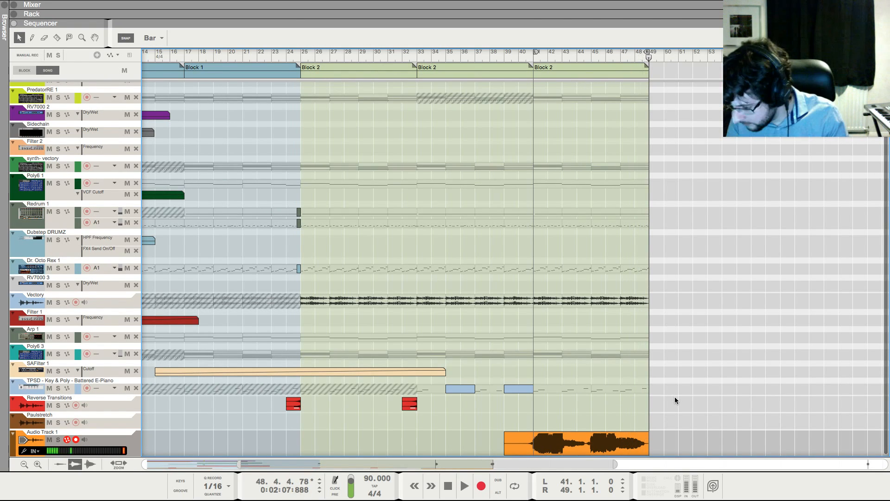
Stop playback, return the song position to bar 1 and play the song from the start
key("space")
key("space")
key("shift+Return")
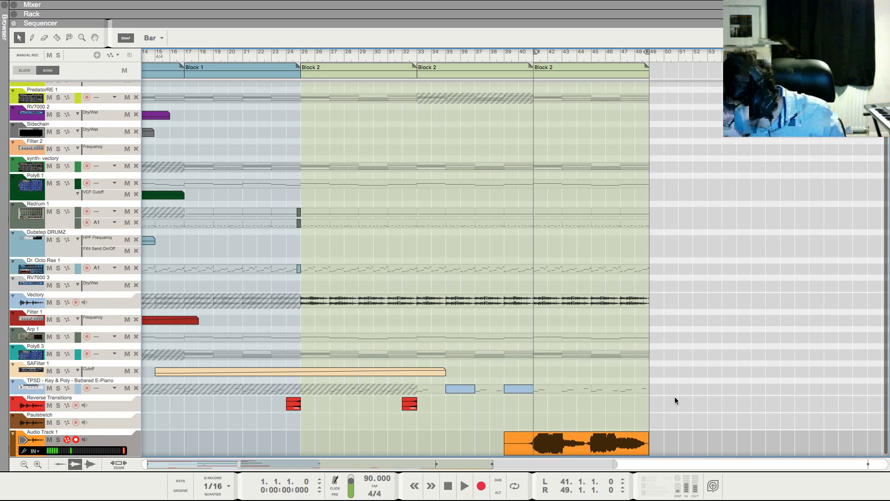
key("space")
Listen to the song from its opening through the Block 1 sections while examining the arrangement across all tracks
scroll(642, 385, "down", 3)
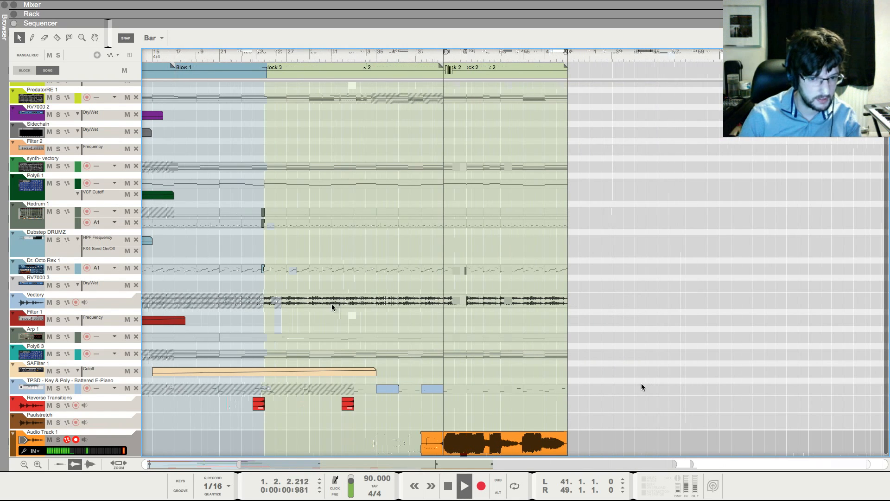
scroll(336, 288, "down", 3)
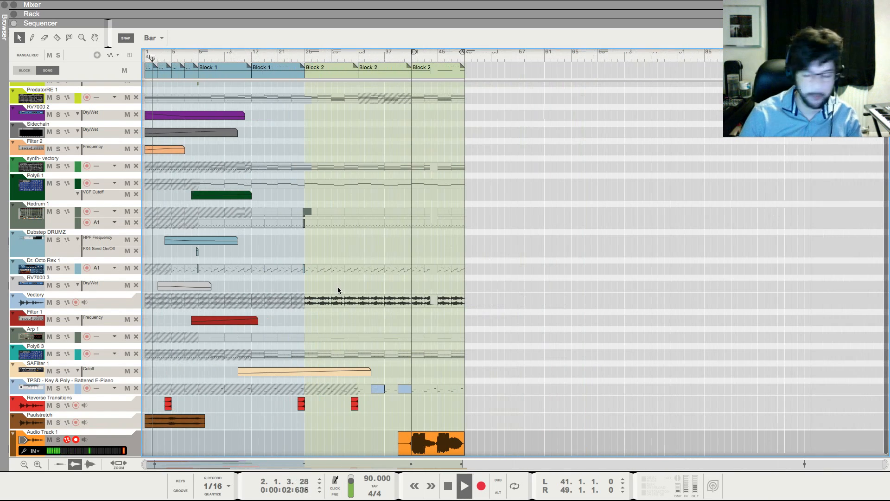
scroll(337, 290, "down", 2)
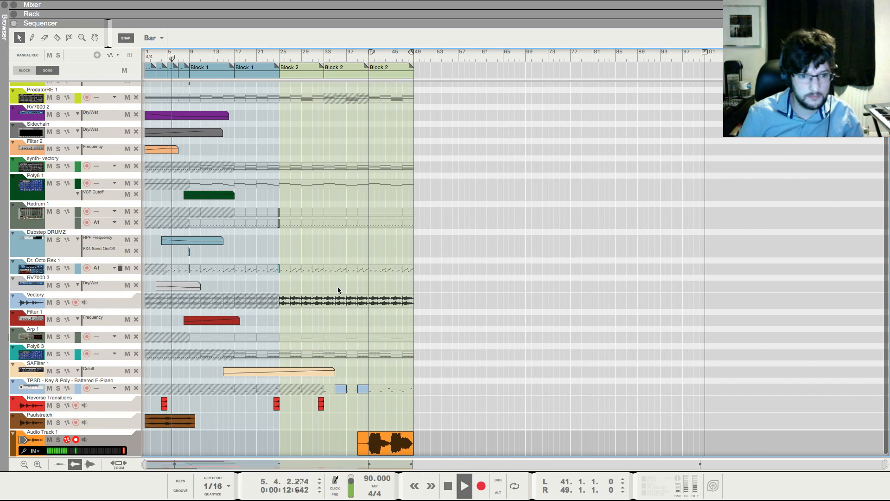
key("h")
key("h")
key("h")
key("h")
key("h")
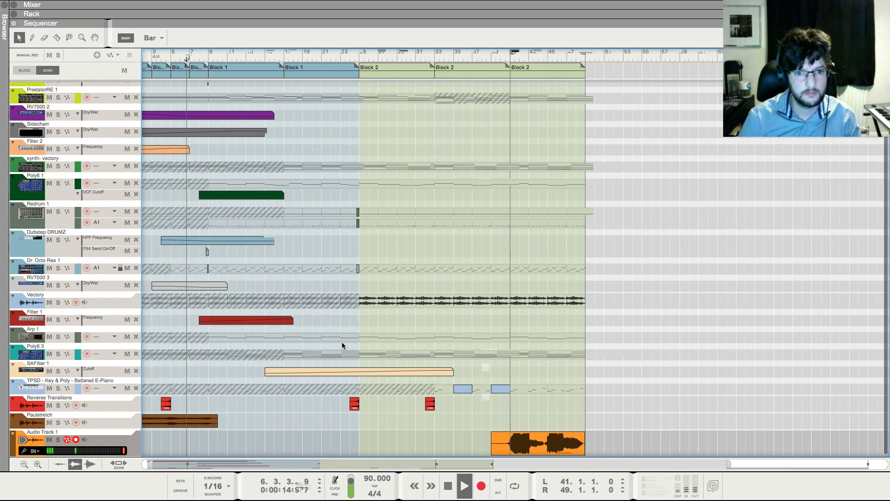
key("h")
key("h")
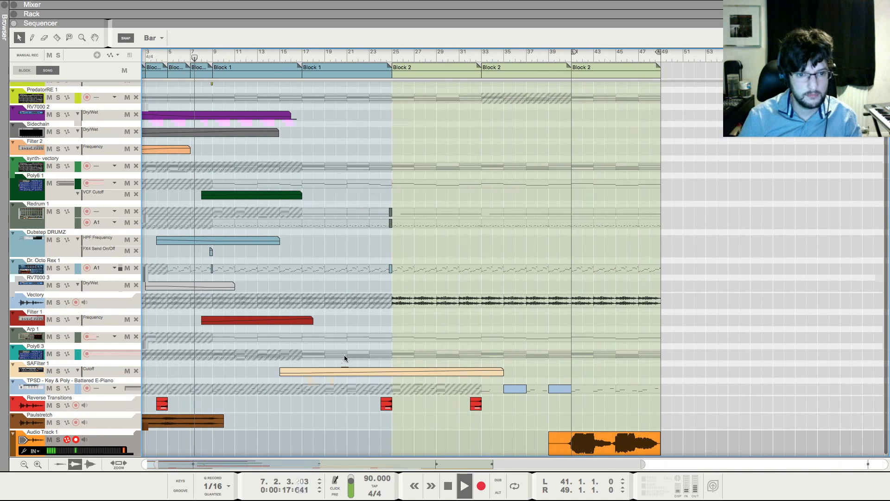
key("g")
key("g")
key("g")
scroll(467, 266, "up", 2)
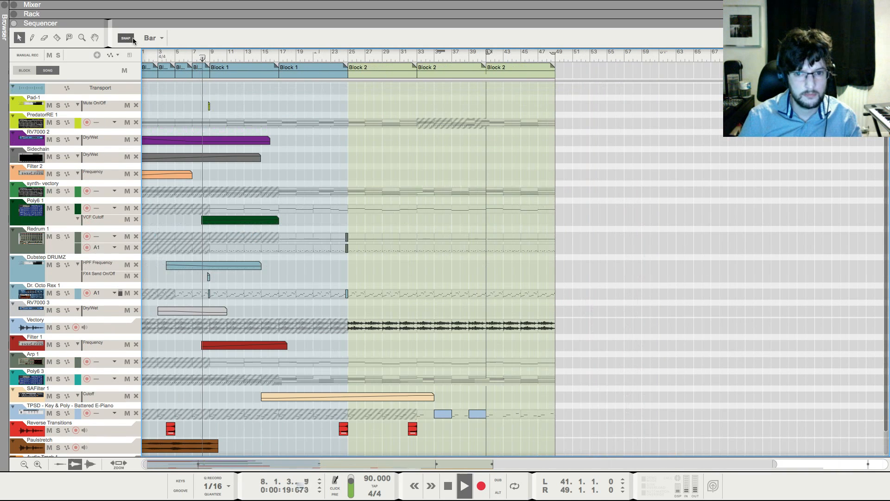
key("g")
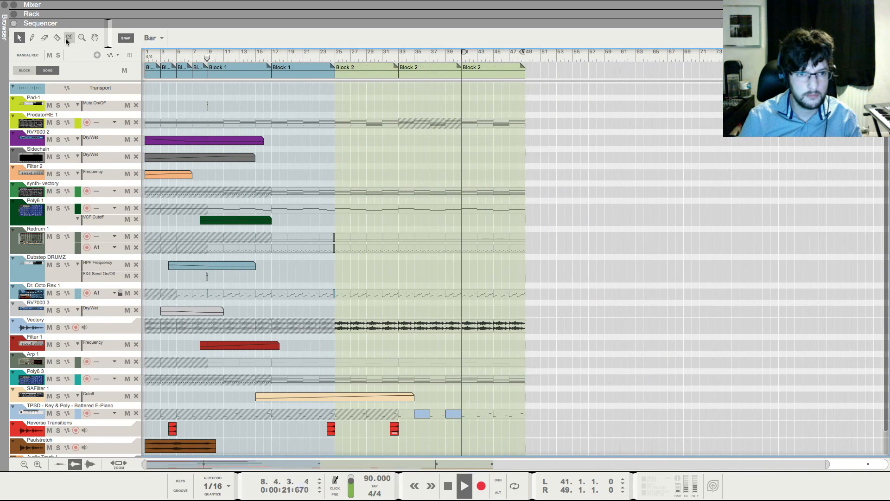
scroll(370, 293, "down", 2)
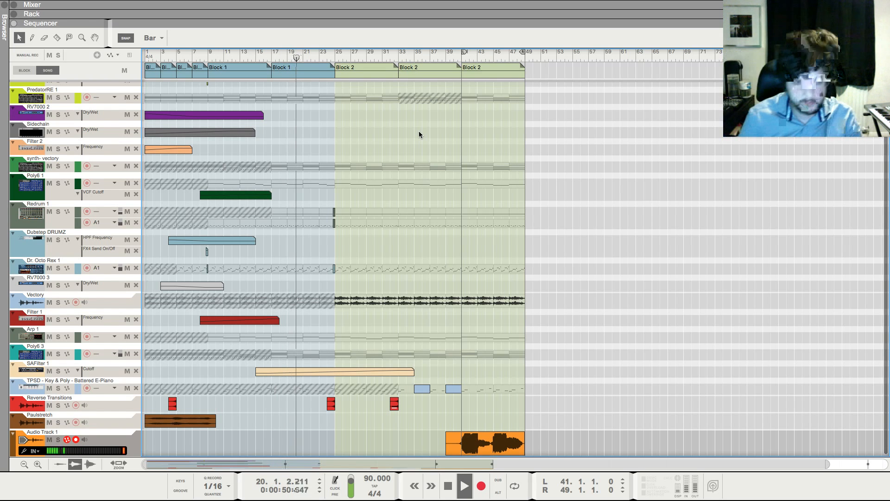
key("h")
key("h")
key("h")
key("h")
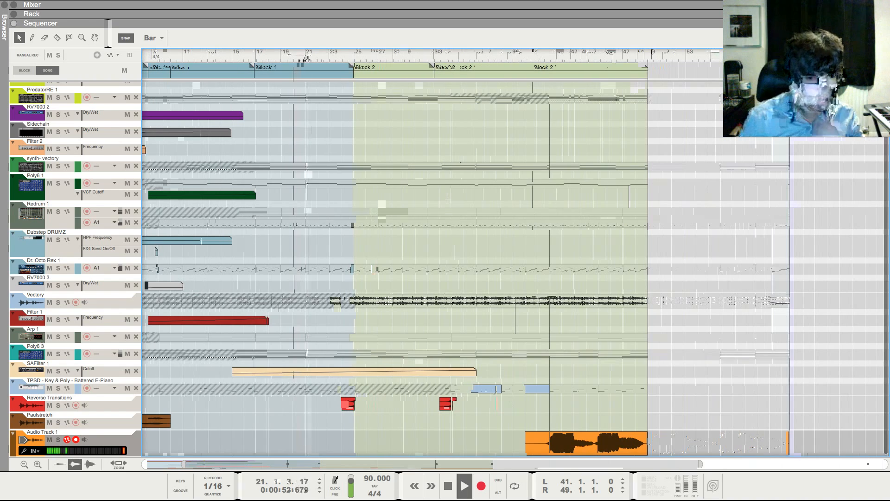
key("h")
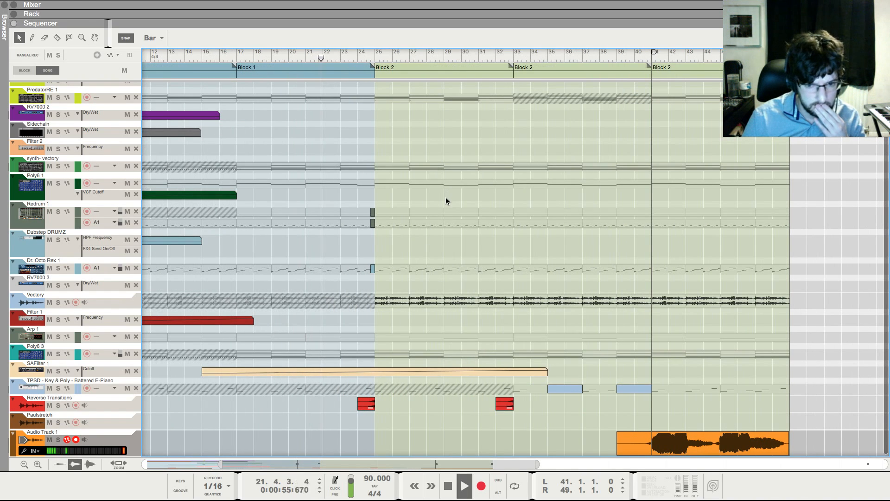
Check the Chord Stabs Polysix synth in the rack and return to the arrangement view
left_click(77, 347)
key("F6")
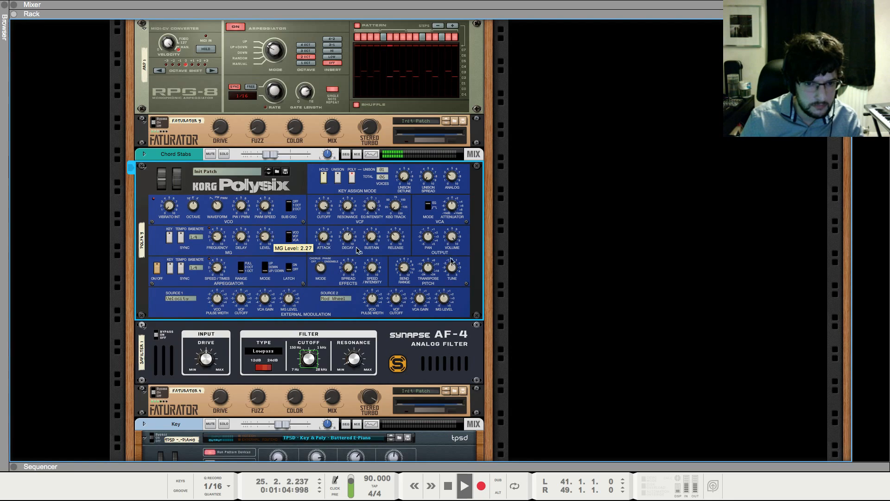
key("F7")
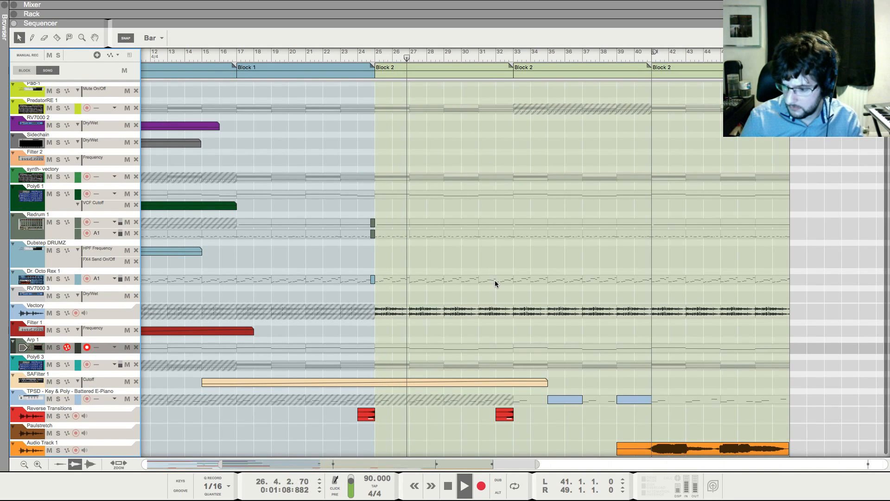
Examine the modulation settings of the Arp channel's Polysix synth in the rack and return to the arrangement
key("F6")
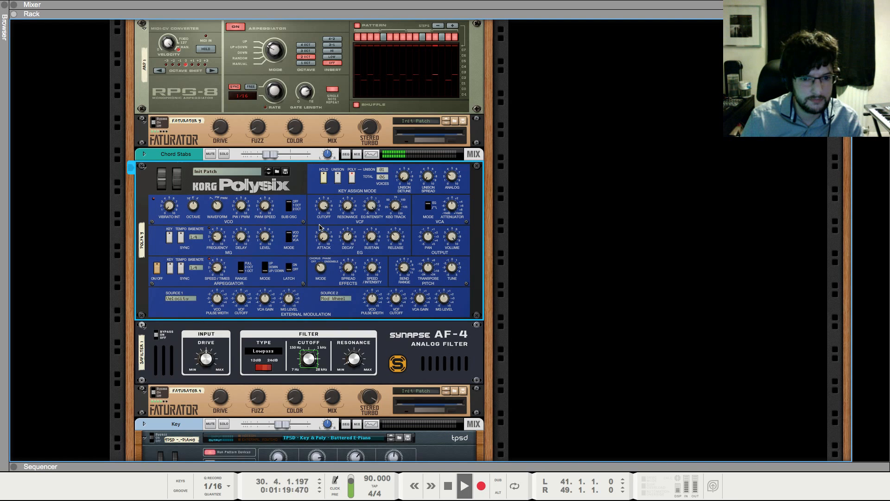
scroll(319, 227, "up", 5)
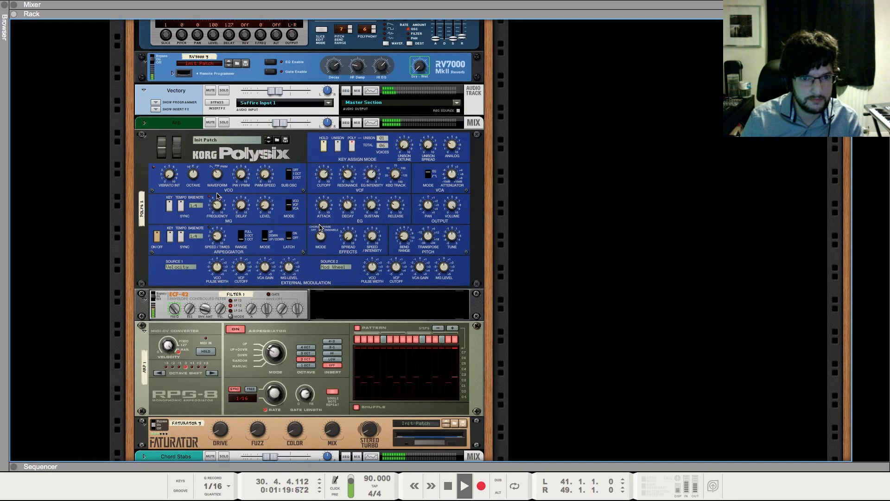
left_click(262, 214)
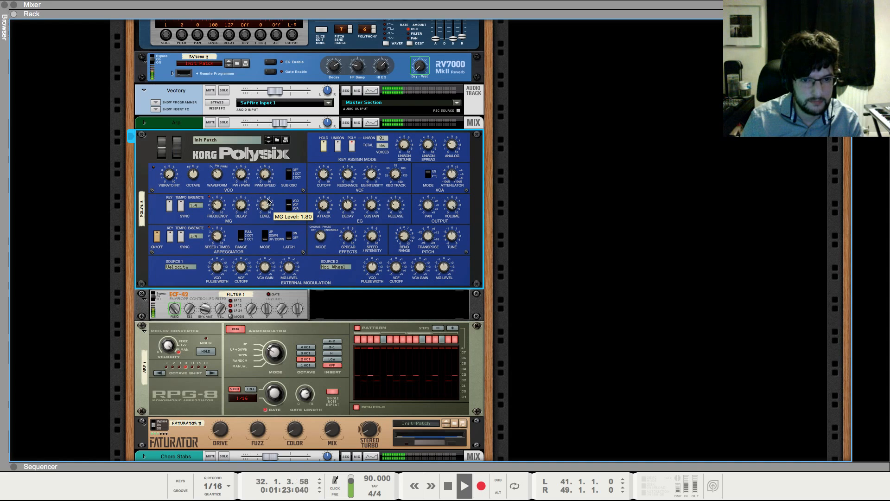
mouse_move(218, 211)
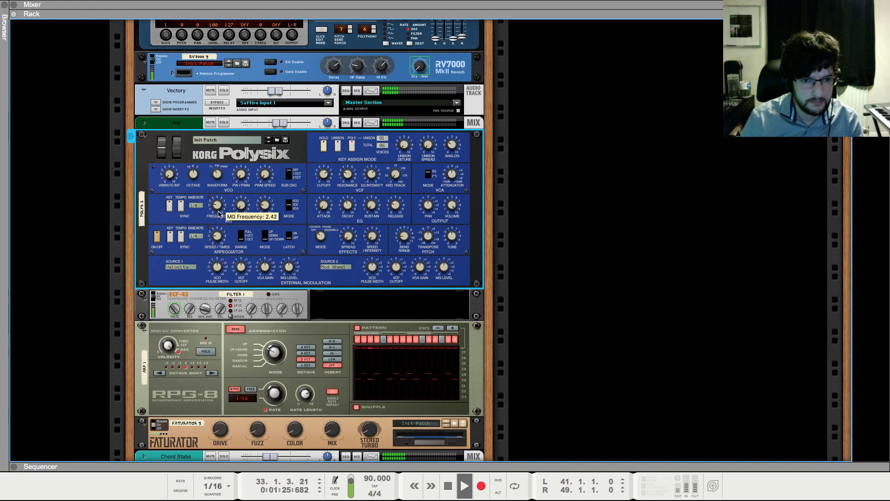
left_click(81, 250)
key("F7")
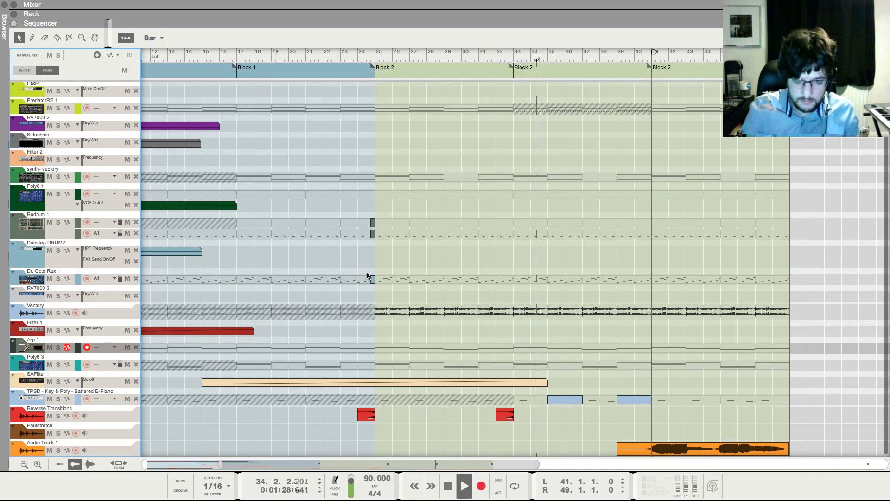
Copy a Reverse Transitions clip to bar 40 so it leads into the third Block 2 section at bar 41
scroll(373, 241, "down", 5)
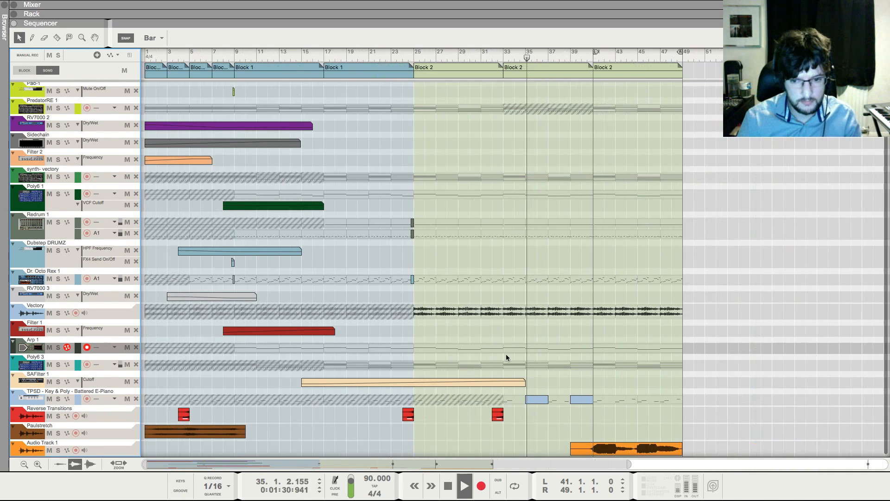
scroll(447, 223, "up", 1)
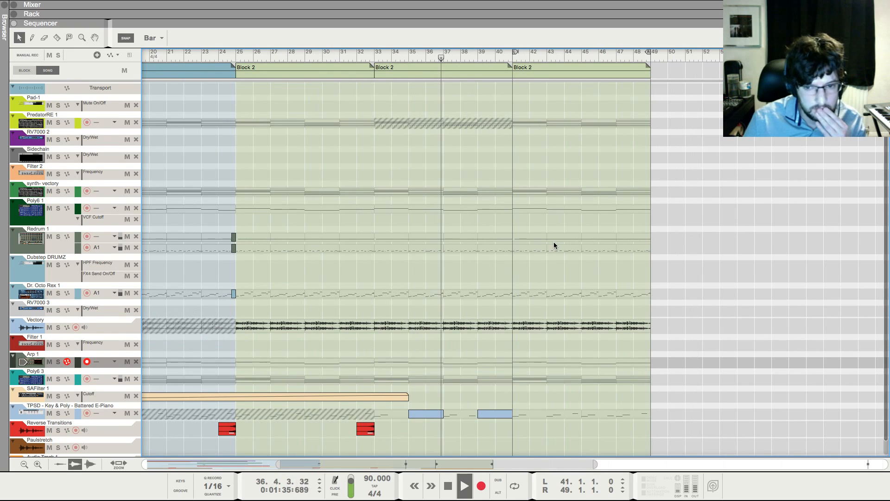
scroll(554, 245, "down", 1)
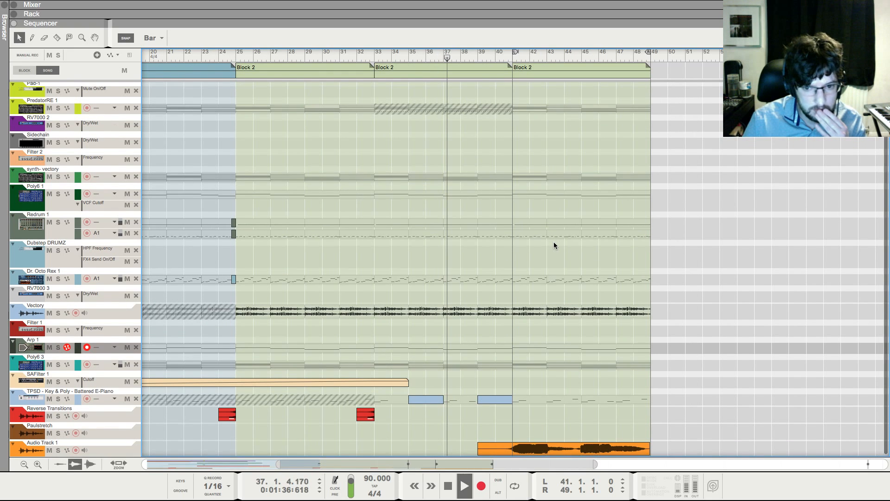
scroll(474, 319, "down", 2)
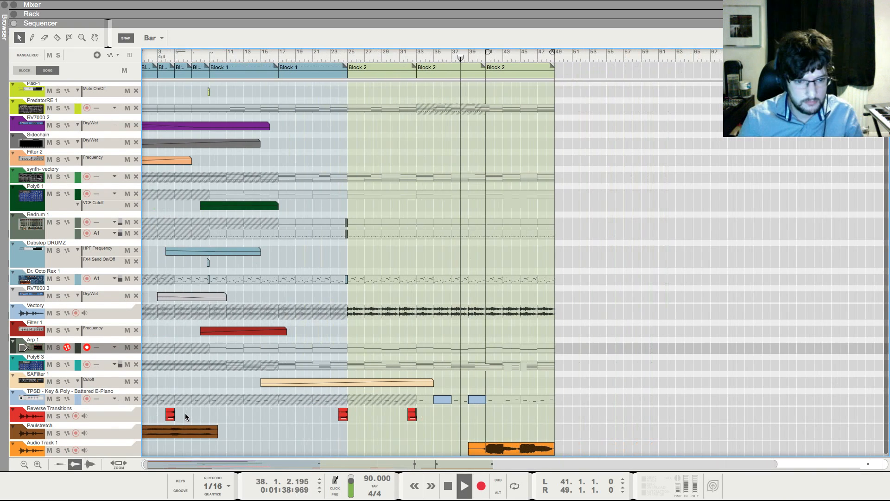
left_click(431, 414)
scroll(513, 111, "down", 1)
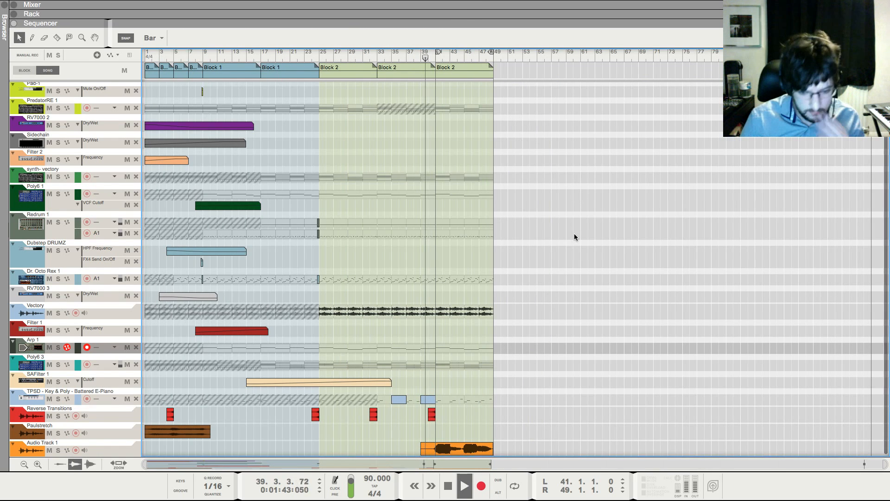
Select the vocal clip on Audio Track 1 and set its mixer channel level to -4.65 dB
scroll(573, 237, "up", 2)
left_click(420, 452)
scroll(483, 427, "up", 1)
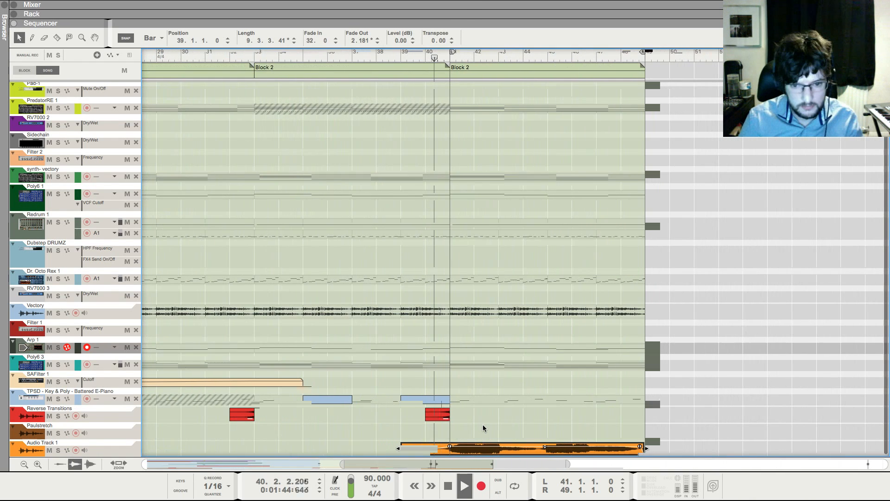
key("F5")
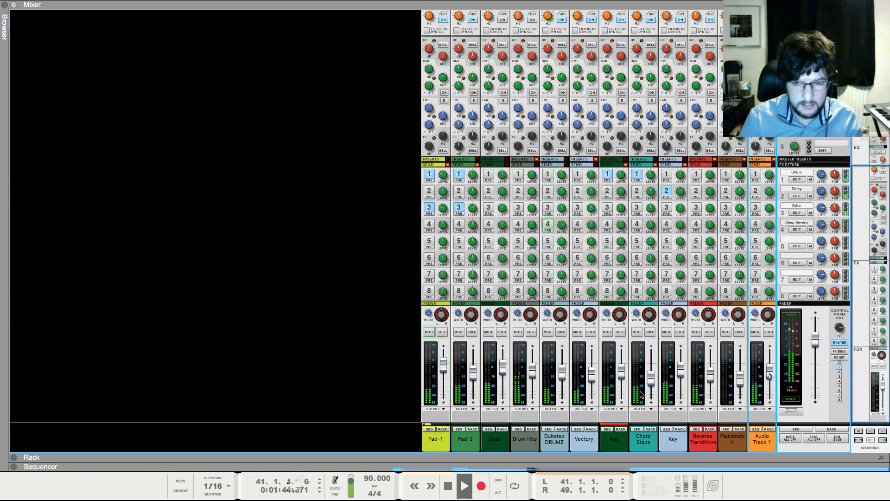
left_click_drag(641, 394, 769, 375)
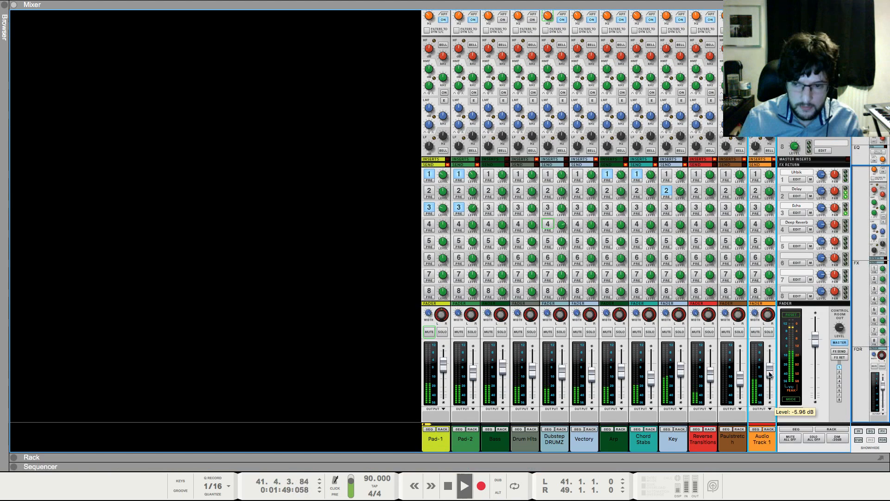
key("F7")
key("F5")
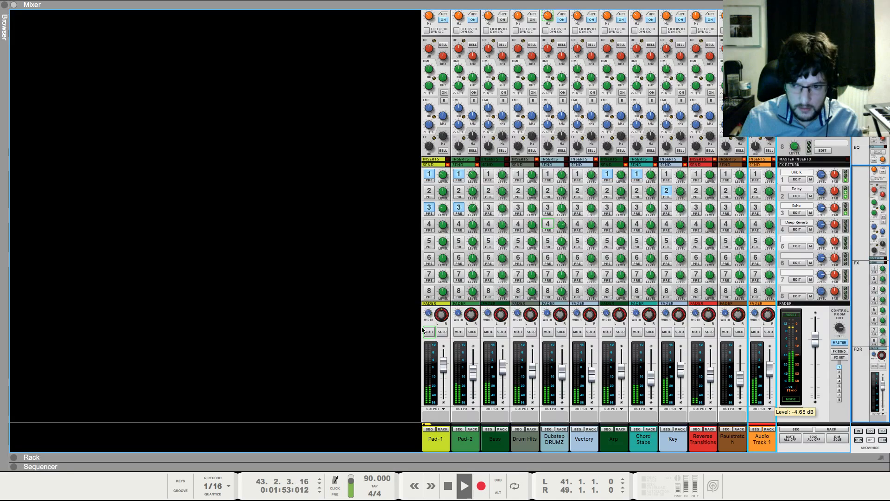
Listen to the vocal section through to the end of the song, examining the arrangement and the mixer levels
key("F7")
scroll(639, 348, "down", 3)
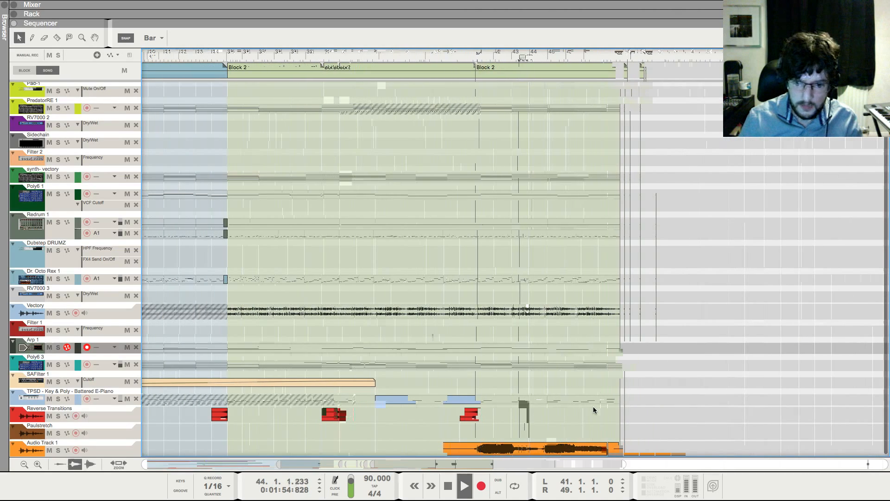
key("F5")
key("F7")
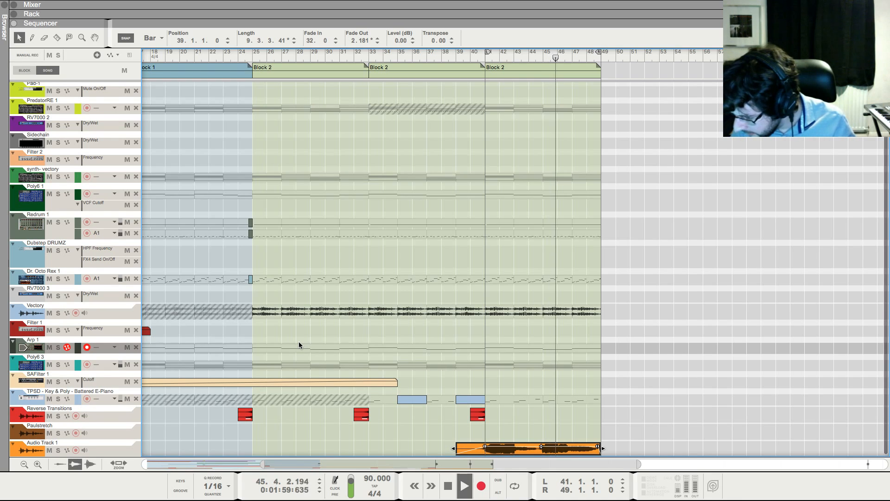
key("F5")
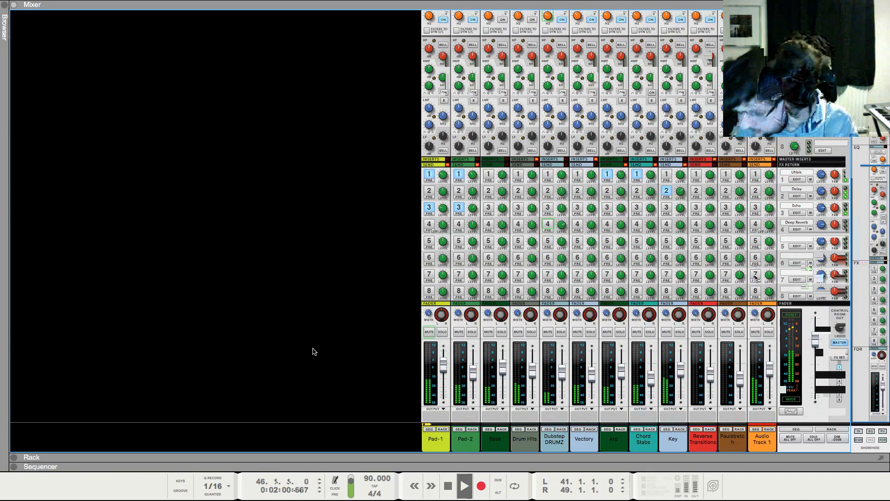
key("F7")
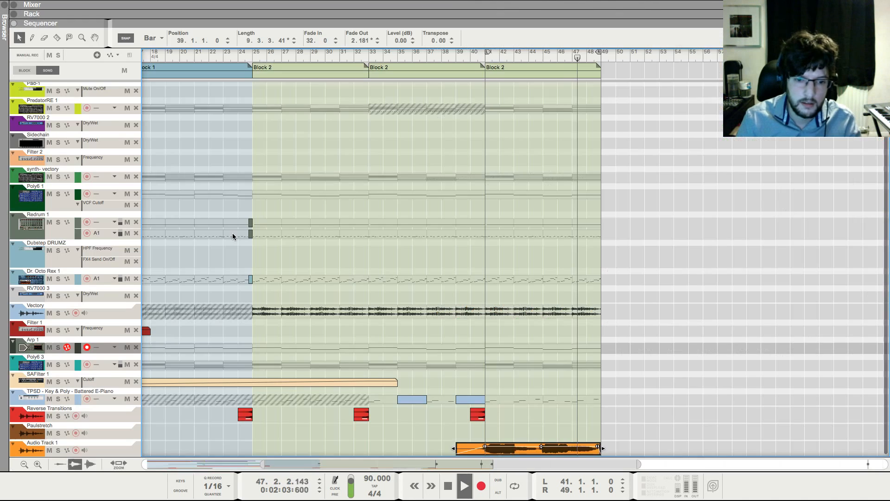
scroll(694, 343, "down", 1)
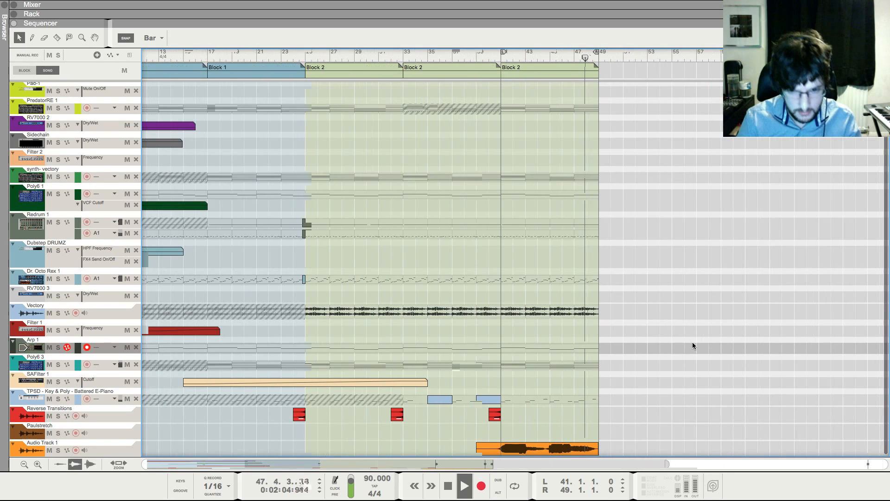
scroll(671, 344, "down", 1)
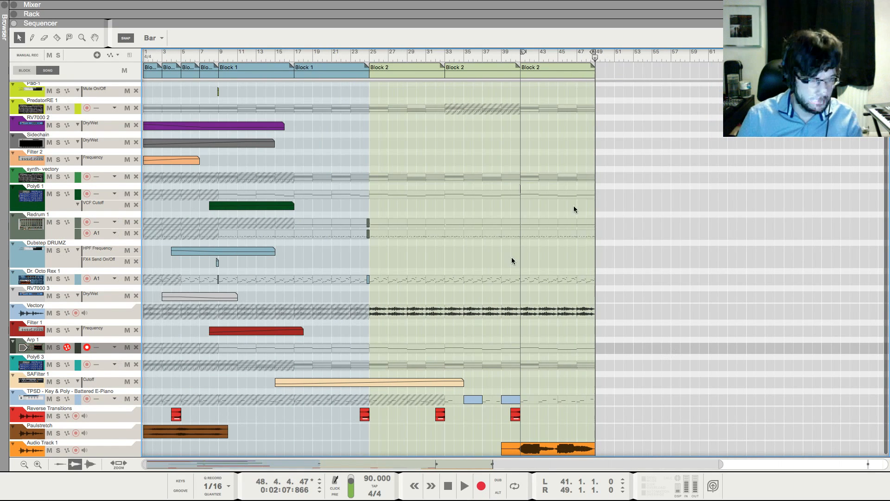
Mute the Key channel in the mixer
key("F5")
scroll(669, 362, "down", 5)
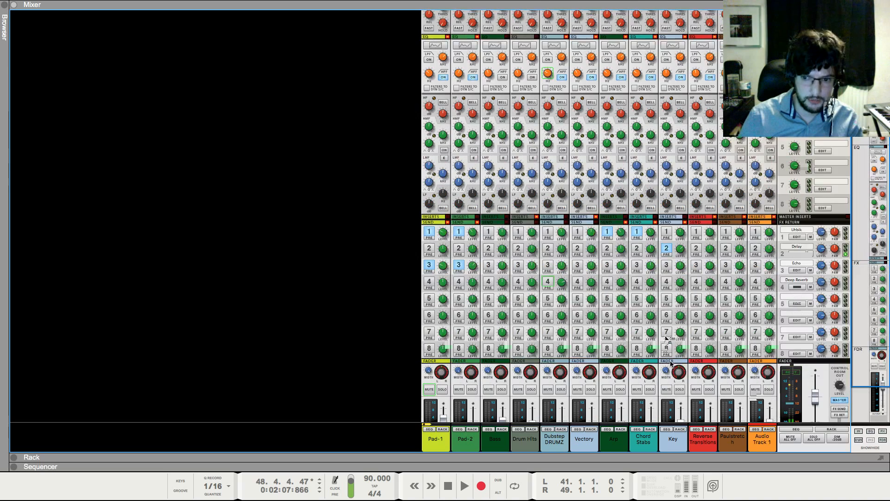
left_click(666, 390)
left_click(213, 356)
scroll(213, 356, "down", 2)
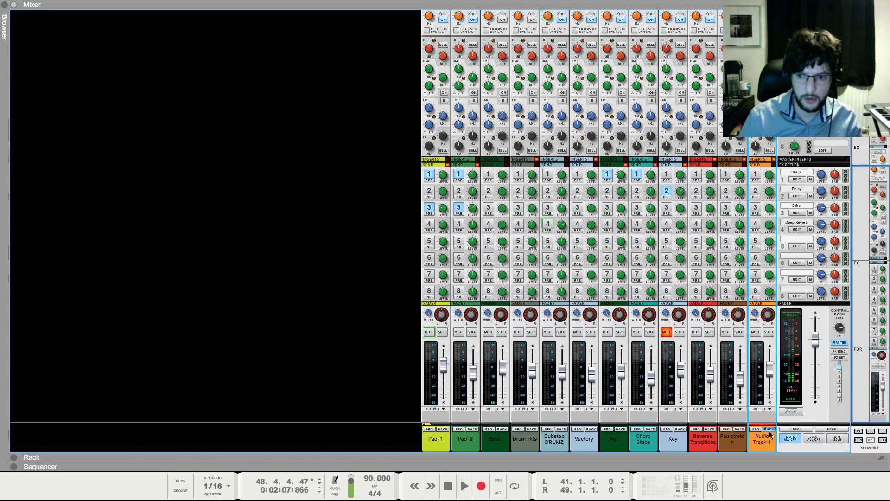
Show Audio Track 1 in the rack and rename it Vocals 1
left_click_drag(780, 450, 548, 62)
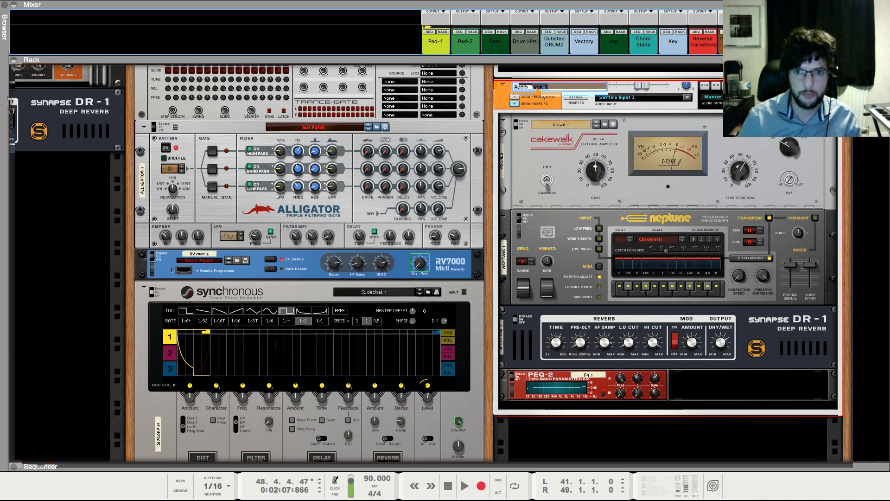
double_click(533, 85)
type("Vocals")
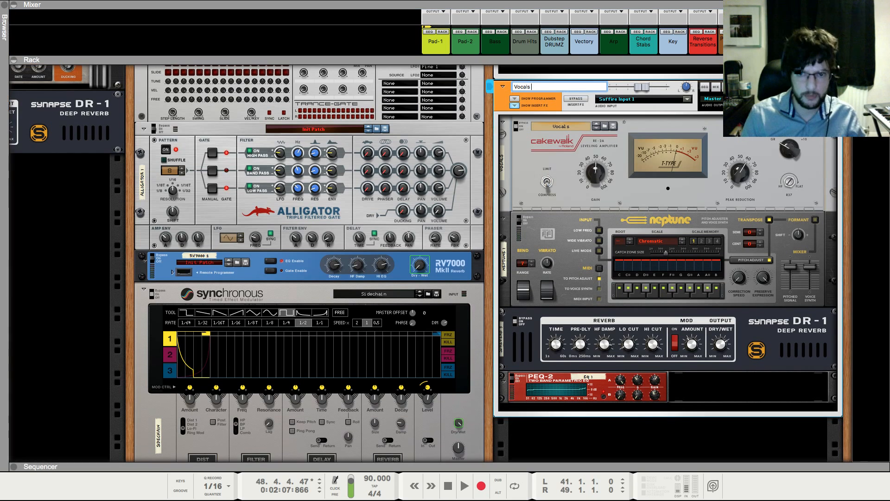
Add a Faturator below the PEQ-2 equalizer in the Vocals 1 insert effects
right_click(543, 381)
mouse_move(639, 363)
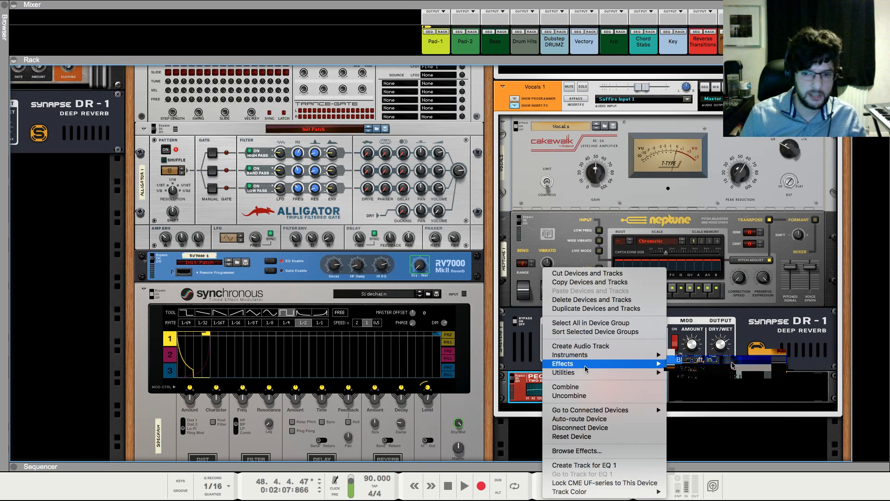
mouse_move(731, 347)
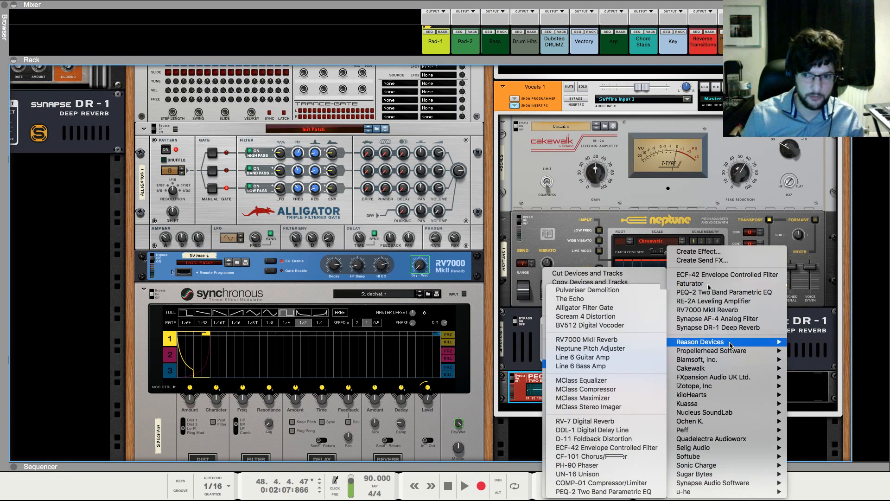
left_click(731, 420)
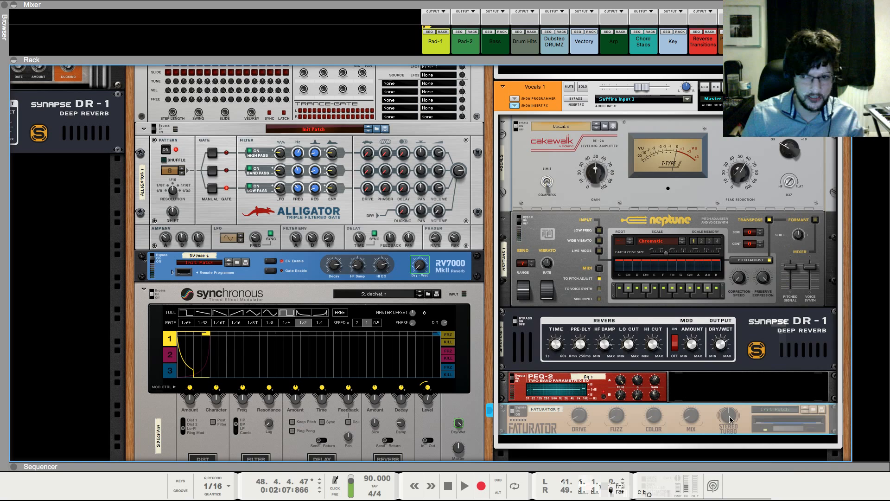
left_click_drag(729, 420, 736, 469)
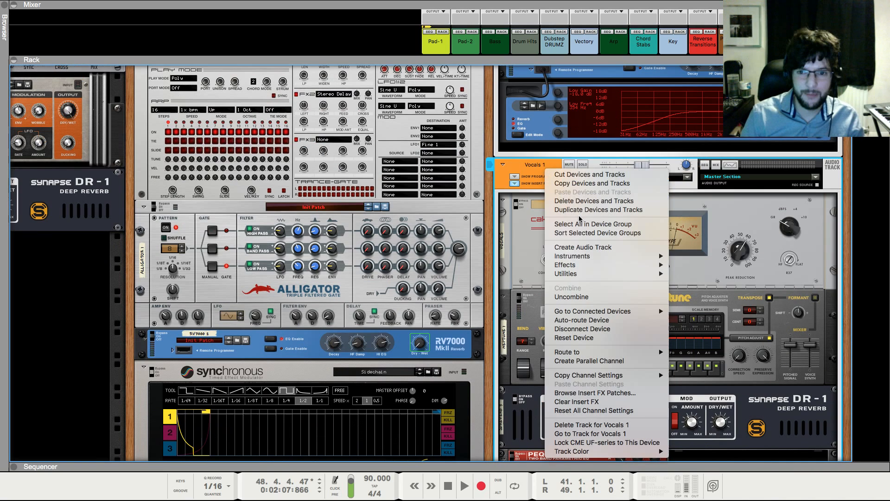
Duplicate the Vocals 1 device and track as Vocals 2 and check the copied insert effects
left_click(579, 210)
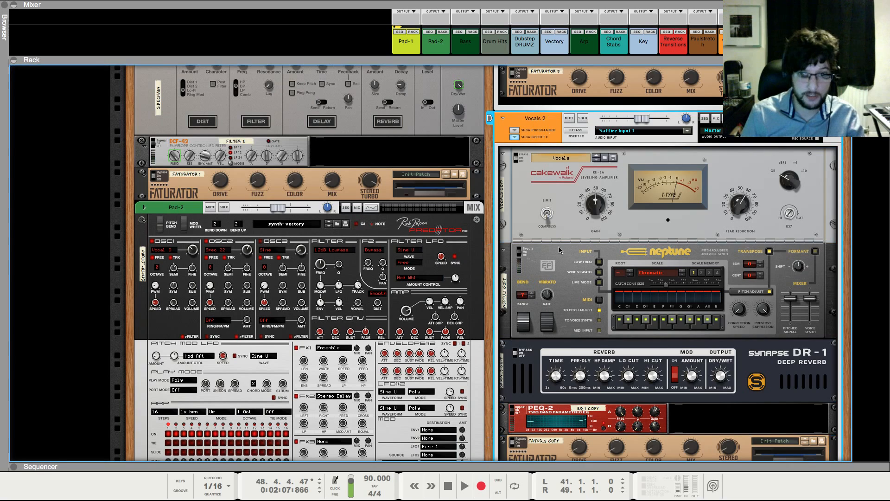
scroll(531, 337, "down", 3)
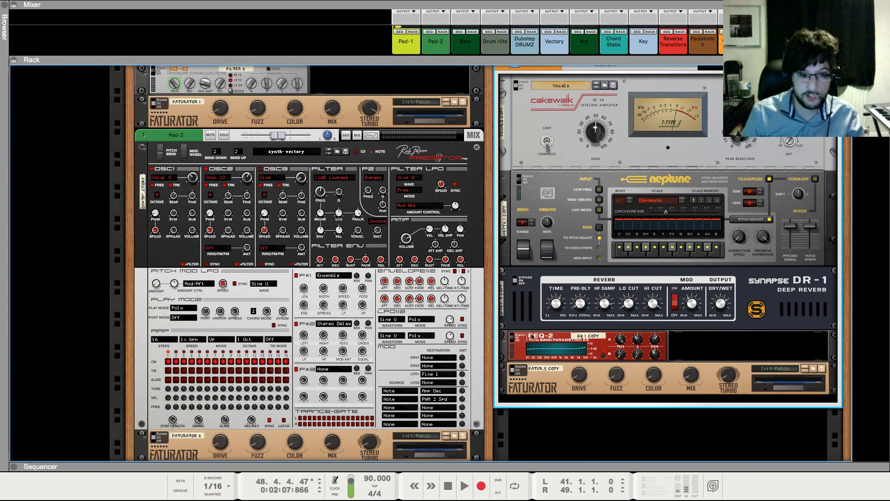
left_click(741, 378)
scroll(751, 344, "up", 7)
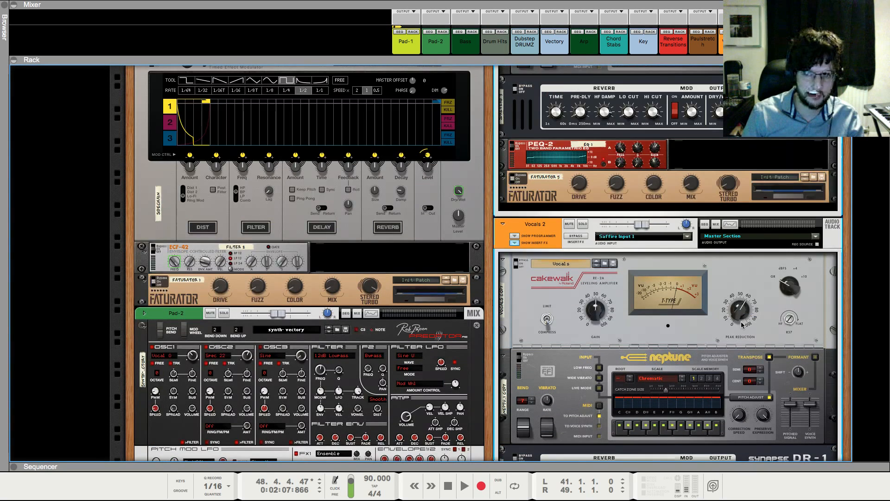
left_click(555, 291)
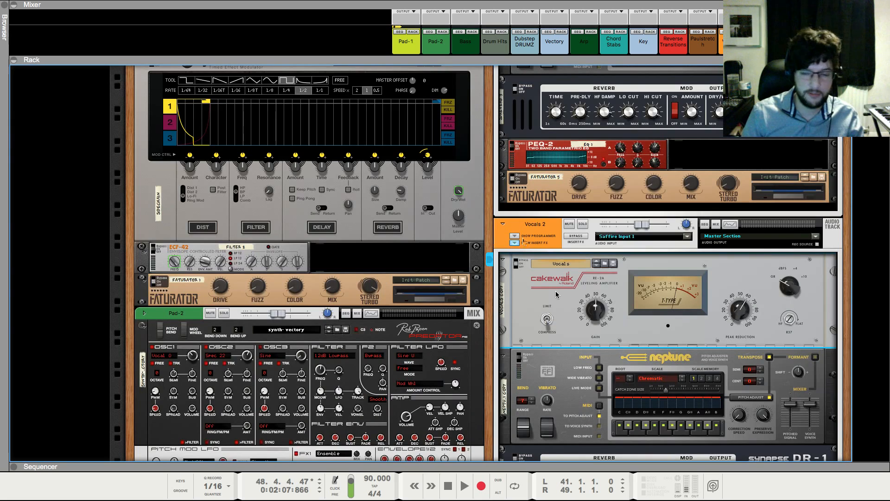
Select the Vocals 2 track and delete the duplicated vocal clip from it in the sequencer
left_click(526, 224)
key("F7")
left_click_drag(651, 440, 504, 445)
key("Delete")
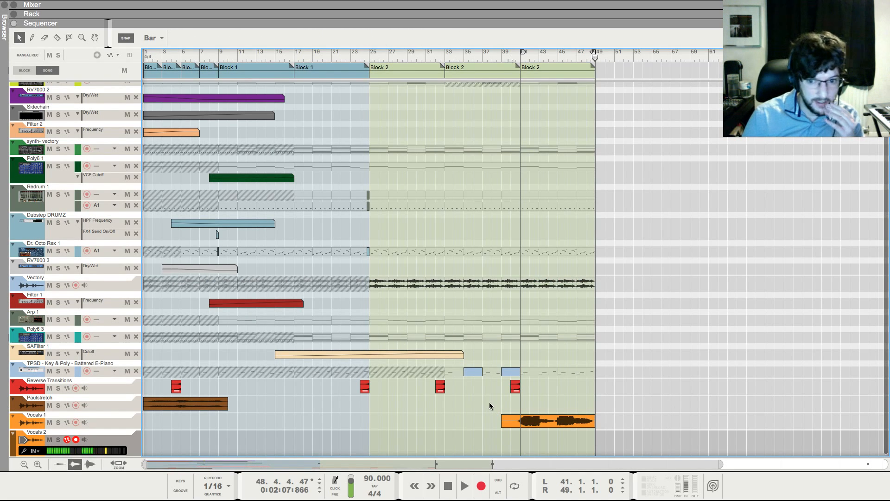
Copy all clips from Block 2 and paste them into Block 3
key("shift+Return")
double_click(535, 76)
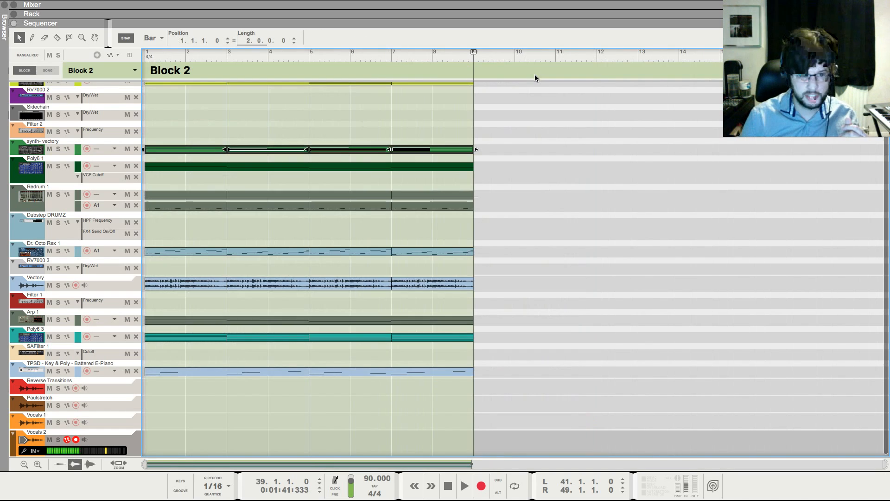
left_click(104, 70)
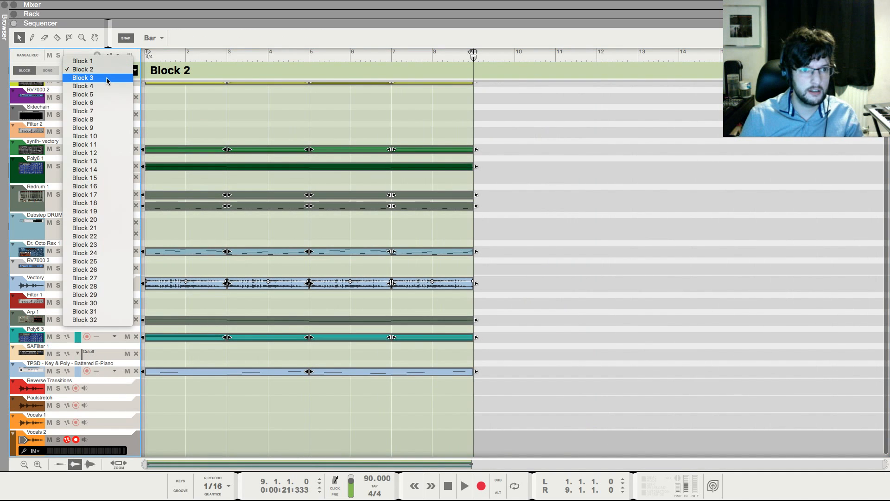
key("super+a")
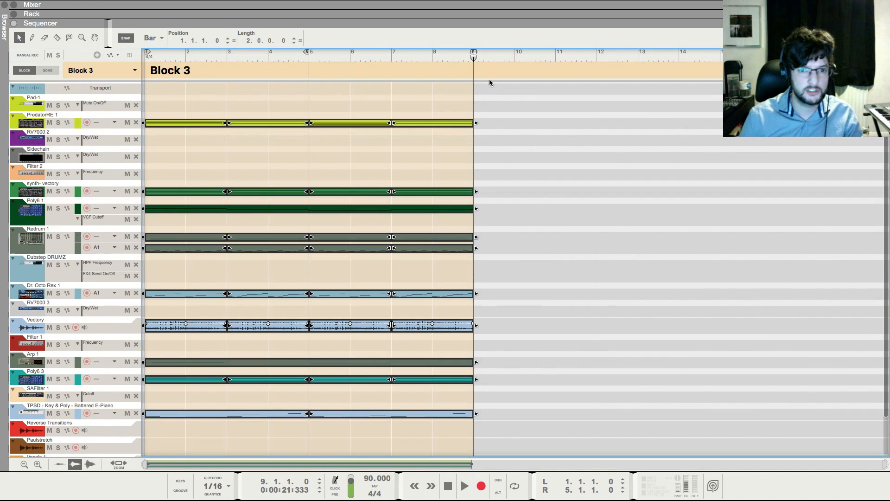
Set the velocity modulation of the VCF Cutoff on the Poly6 1 Polysix to 1.56
left_click(59, 224)
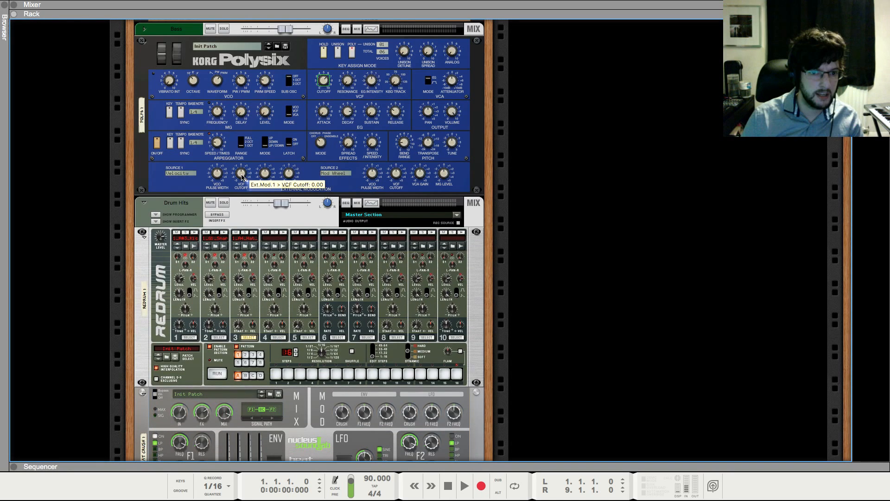
left_click_drag(245, 175, 247, 171)
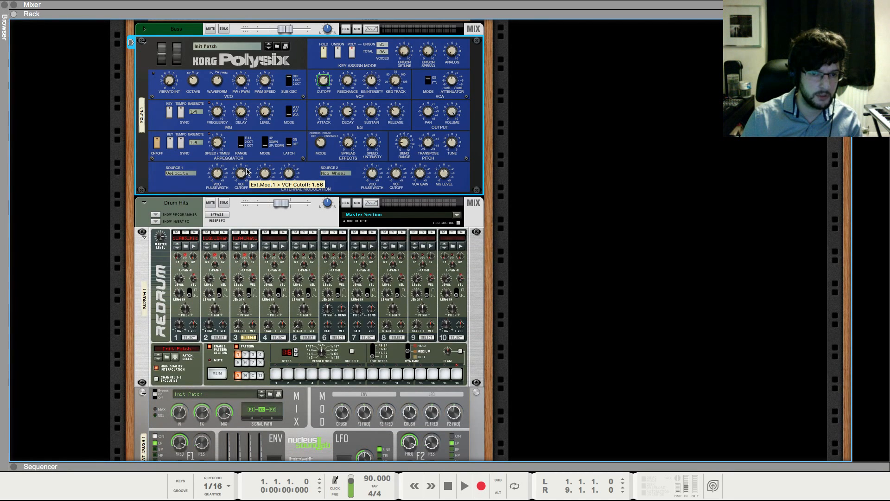
key("shift+Return")
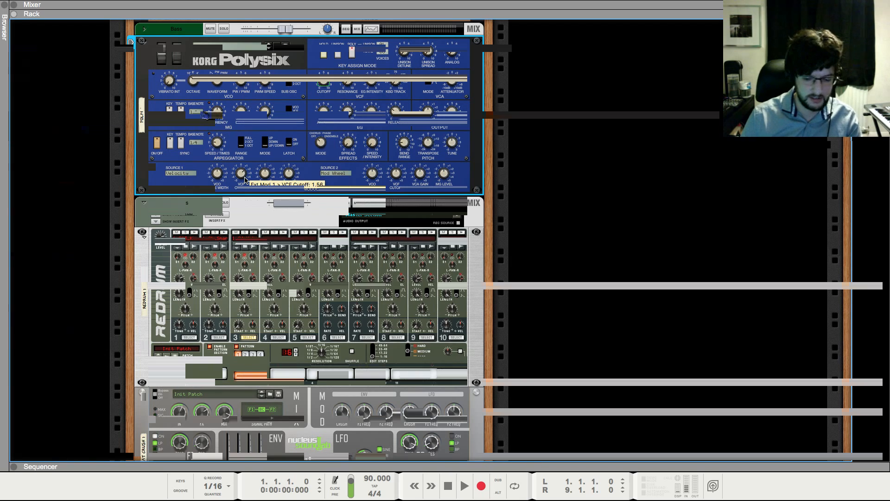
Solo the Poly6 1 track and play Block 3 from the start to hear the bass patch
key("space")
key("F7")
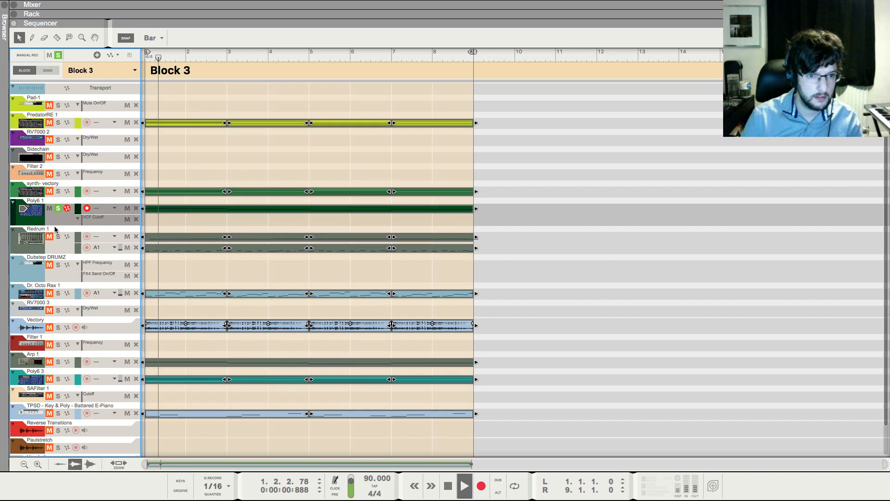
key("F6")
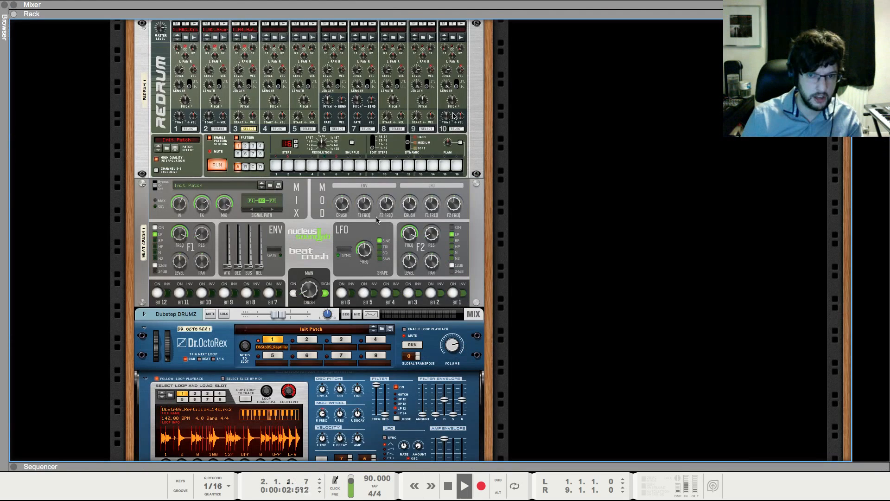
scroll(370, 194, "up", 4)
scroll(365, 175, "up", 4)
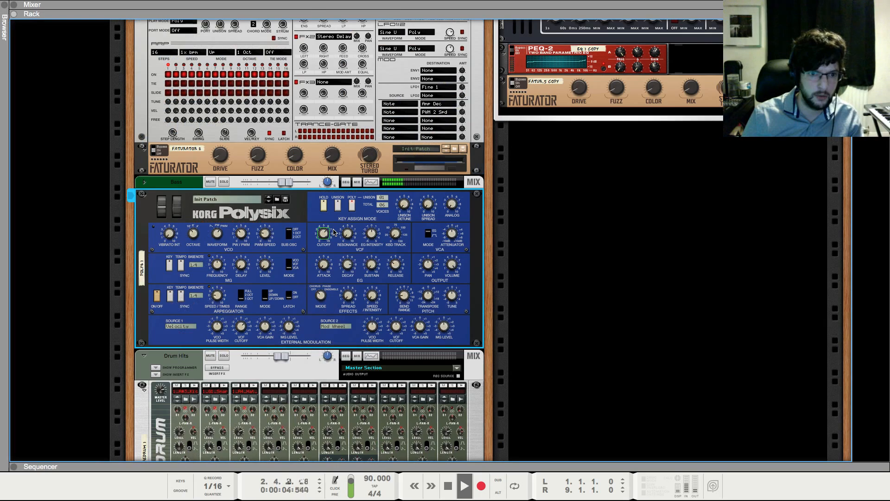
mouse_move(334, 232)
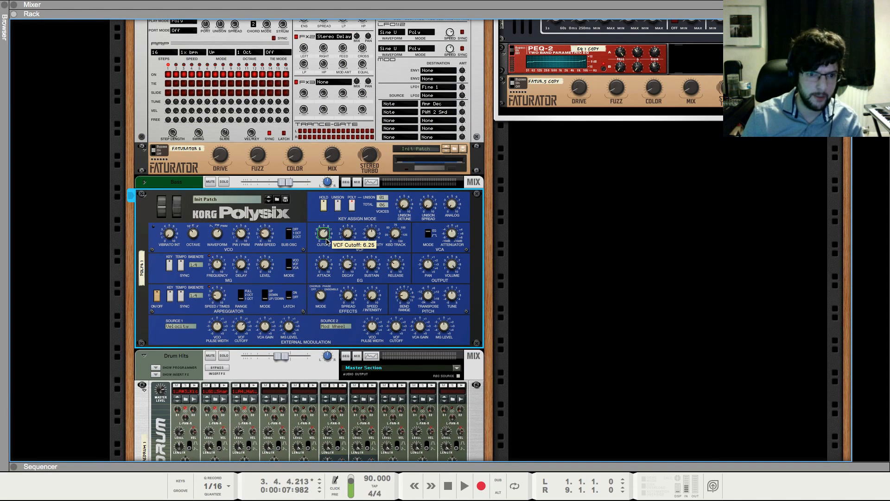
key("F7")
key("shift+Return")
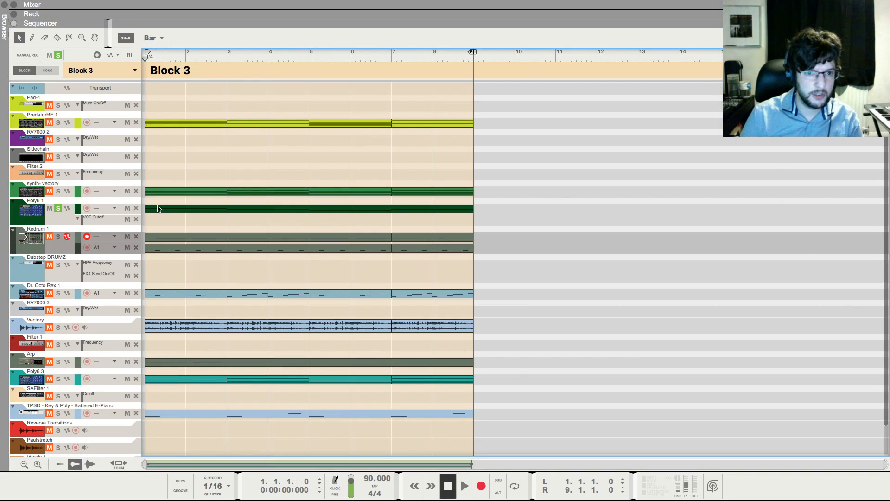
Open the Poly6 1 clip in Block 3 for note editing and shorten the first D2 note to a length of 0.0.2.0
double_click(160, 208)
scroll(196, 213, "up", 1)
scroll(194, 211, "up", 3)
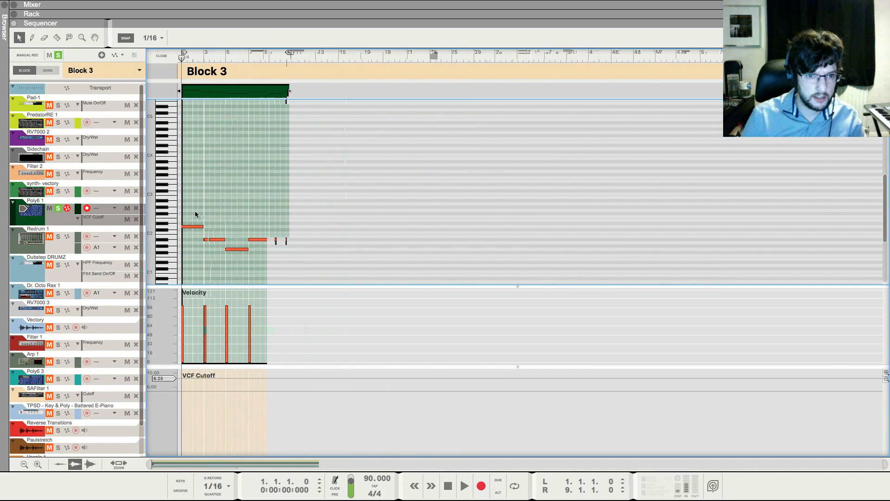
scroll(196, 208, "up", 8)
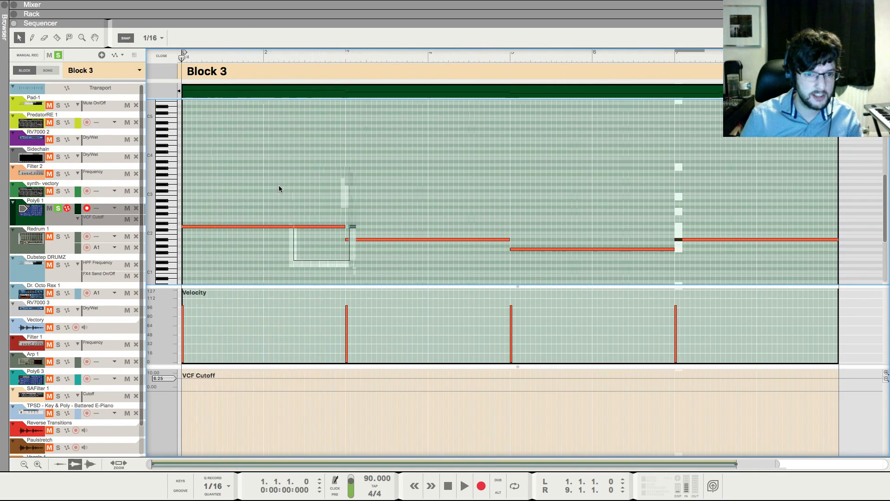
left_click_drag(346, 226, 199, 232)
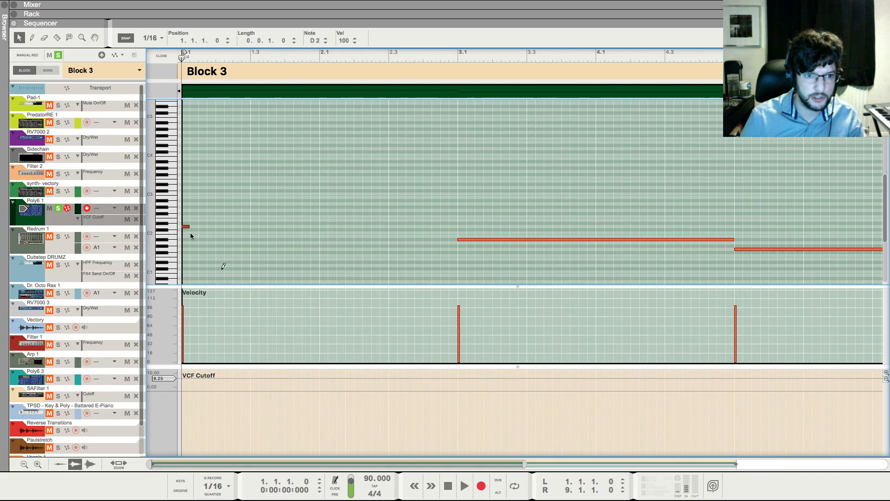
Paste a copy of the short D2 note at 1.1.3.0, set its velocity to 34, and play the result
key("super+c")
key("super+v")
left_click(201, 342)
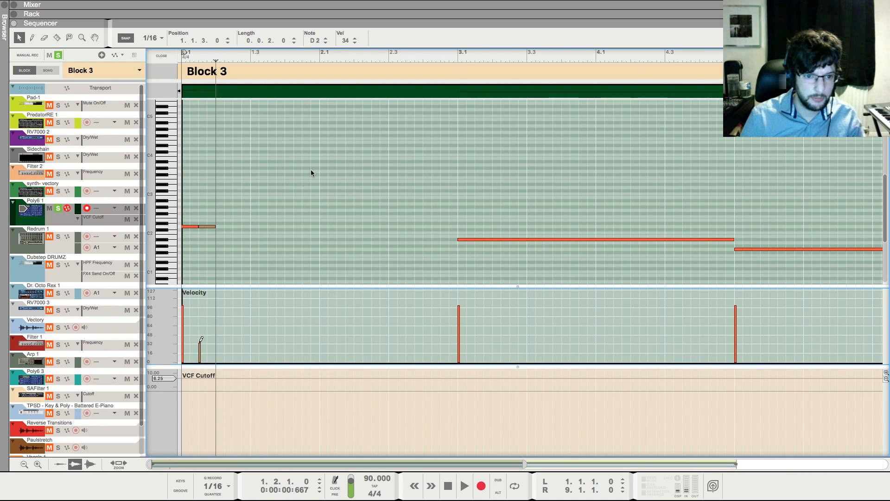
key("shift+Return")
key("space")
key("space")
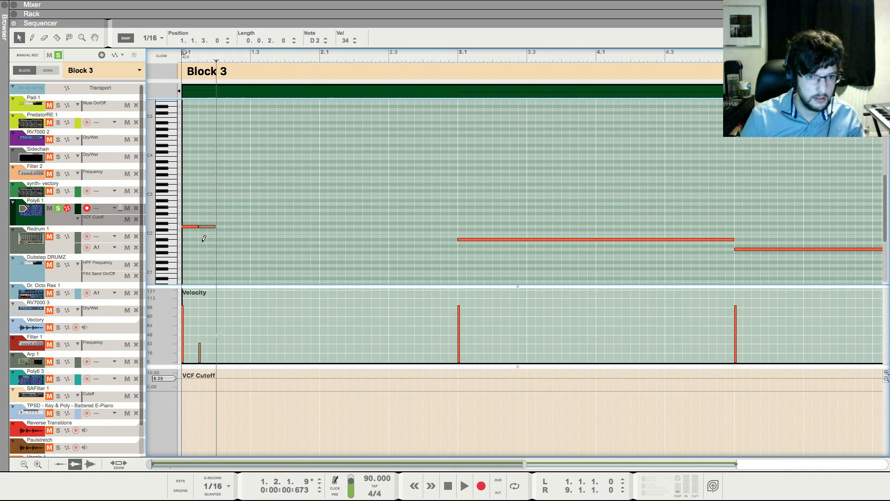
Add a third D2 note at 1.2.1.0 with velocity 55, lower the second note's velocity to 28, and audition them
left_click(201, 330, "super")
key("super+v")
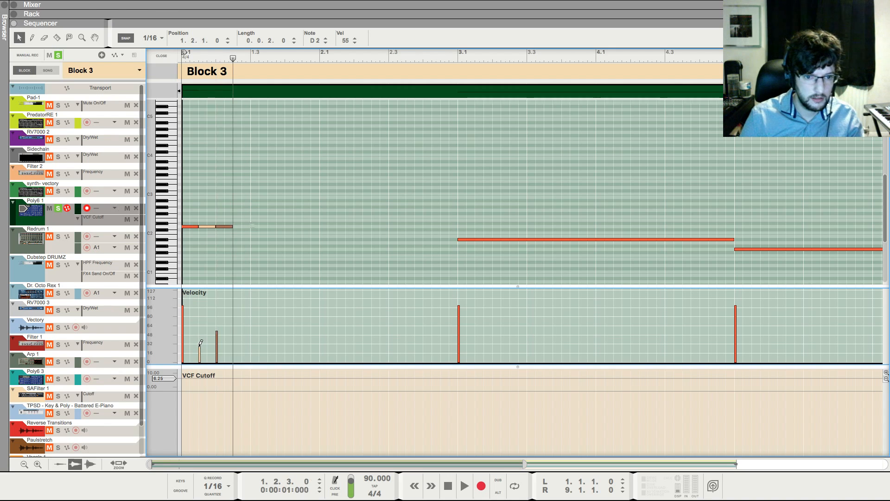
key("shift+Return")
key("space")
key("space")
Copy the second and third D2 notes, paste the pair twice after them, and play the pattern
left_click_drag(248, 212, 204, 239)
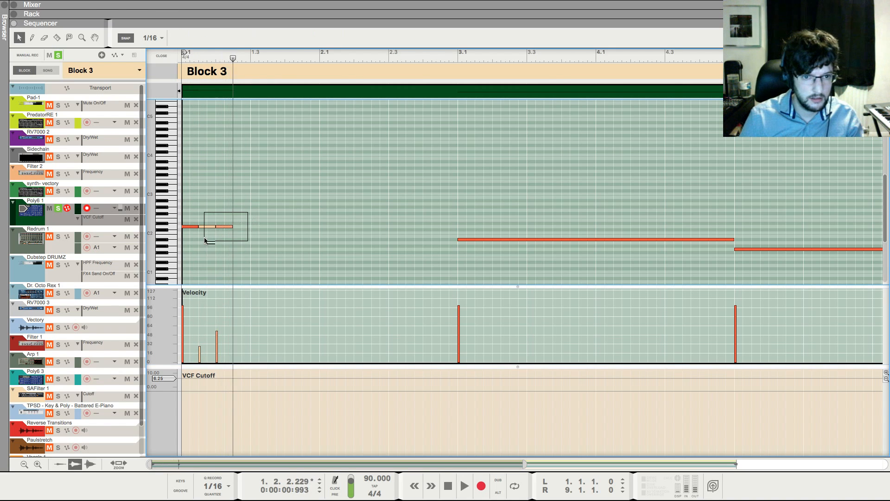
key("super+c")
key("super+v")
key("super+v")
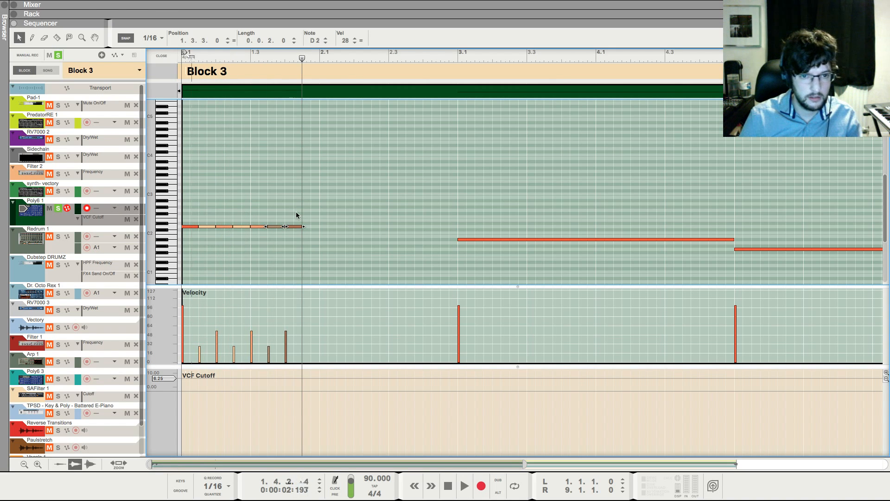
key("space")
key("space")
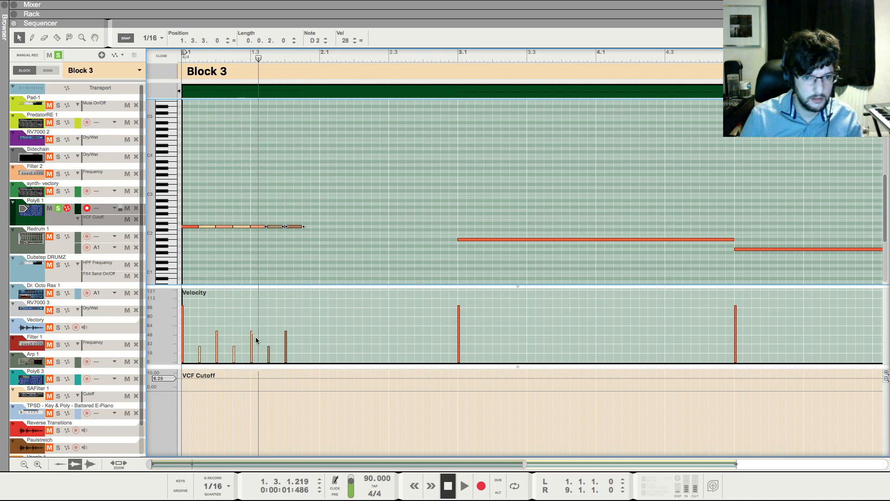
Raise the velocities of the last three notes progressively and add a closing D2 note at 1.4.3.0 with velocity 94
left_click(287, 314, "super")
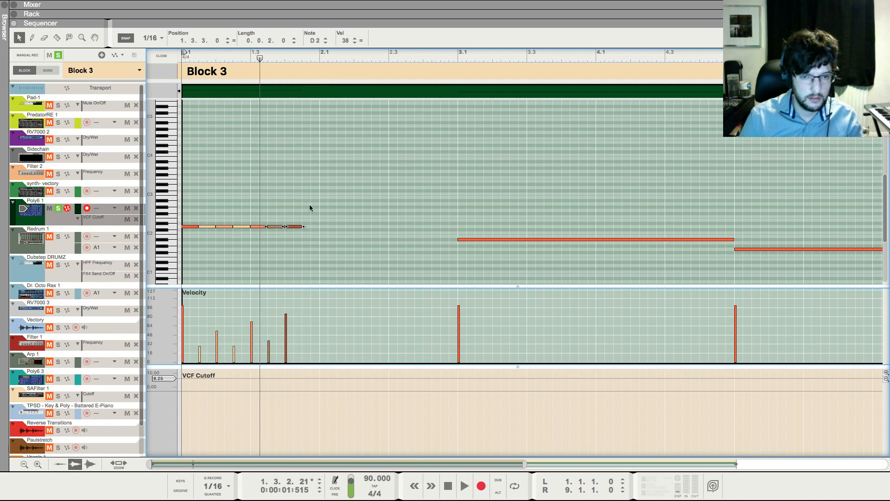
left_click_drag(310, 207, 38, 283)
key("space")
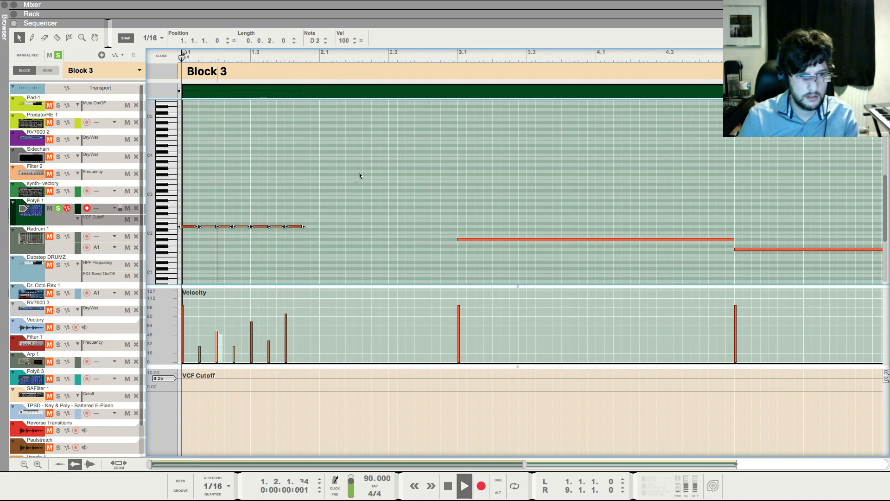
key("space")
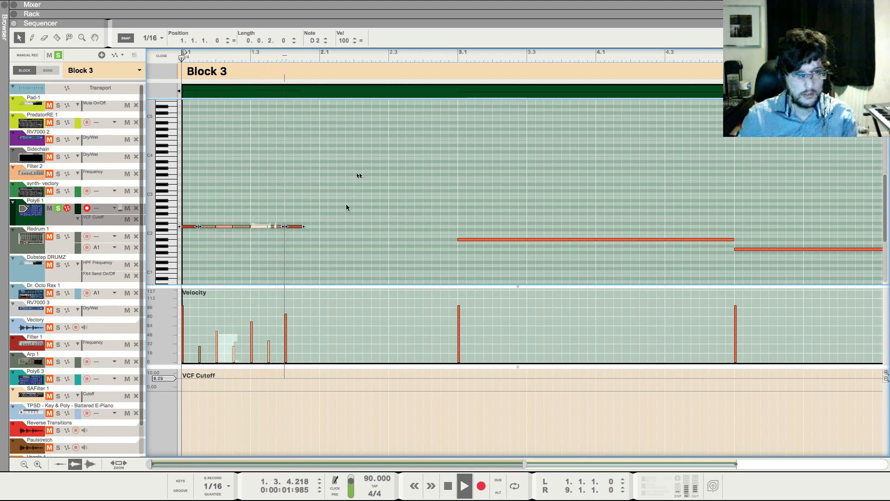
left_click_drag(306, 226, 315, 227)
left_click_drag(304, 318, 305, 304)
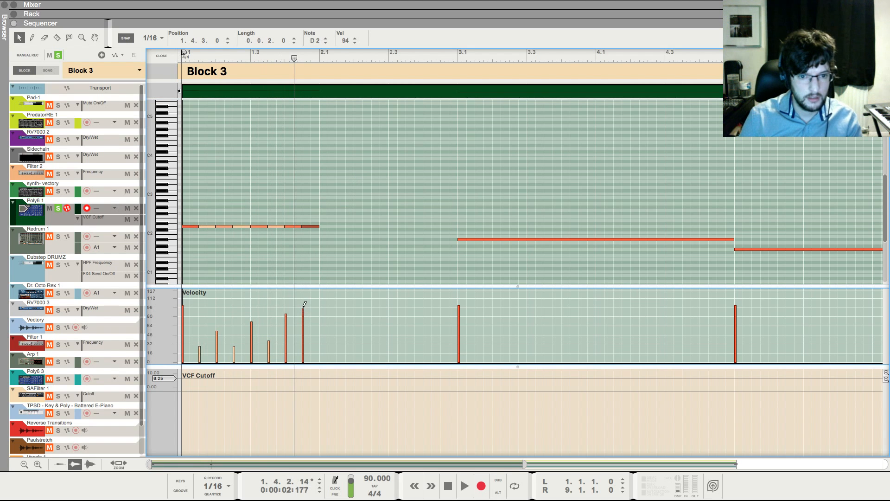
Set the Polysix EG Release to 1.44 and play the bass pattern
key("F6")
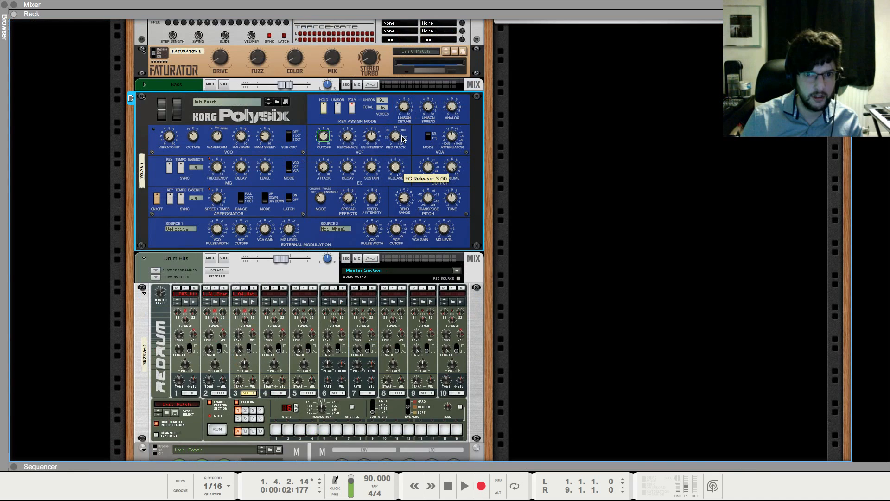
key("shift+Return")
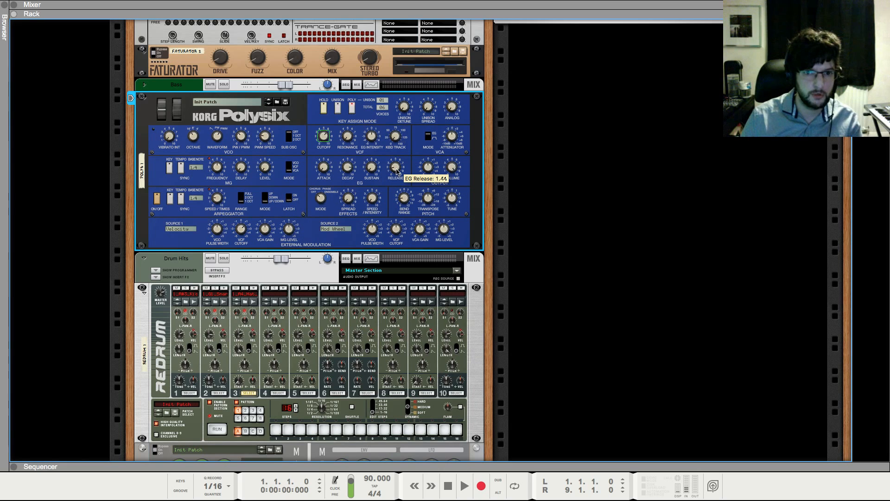
key("space")
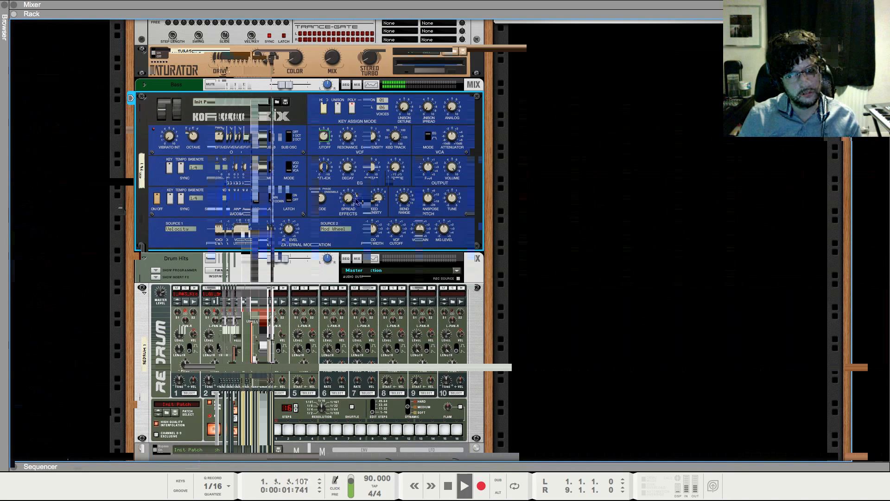
Repeat the bass note pattern through bars 1 to 4, moving the copy in bars 3 and 4 down to A#1 in place of the long note
key("F7")
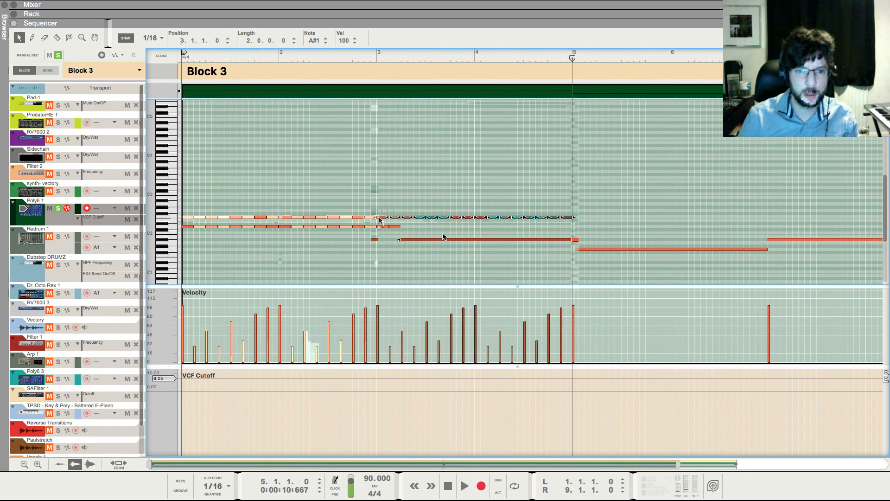
left_click_drag(380, 218, 381, 228)
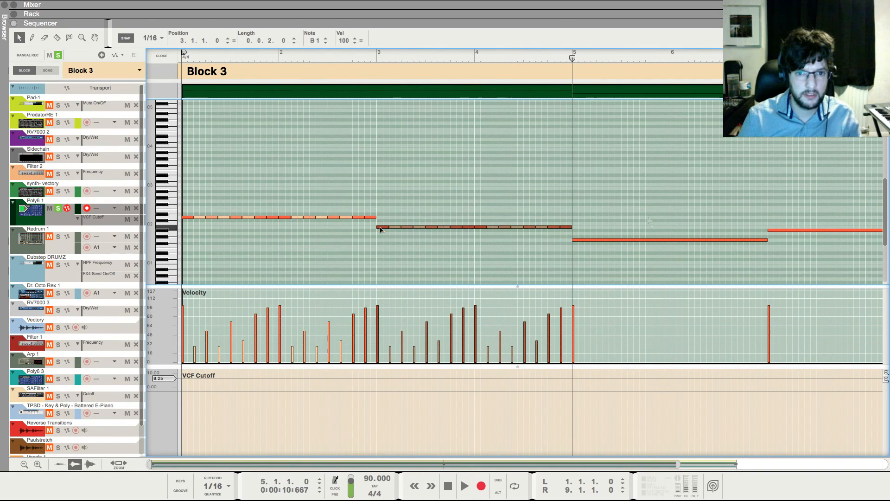
Copy the bass pattern to bars 5 and 7, replacing the long notes at their pitches, with the bar 7 copy on A#1
mouse_move(605, 212)
left_mouse_down()
mouse_move(542, 238)
mouse_move(375, 255)
left_mouse_up()
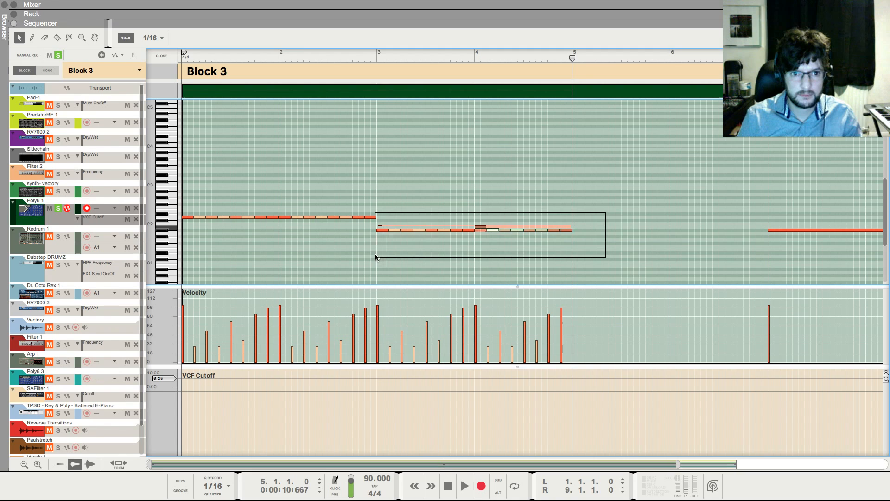
left_click_drag(383, 230, 578, 241)
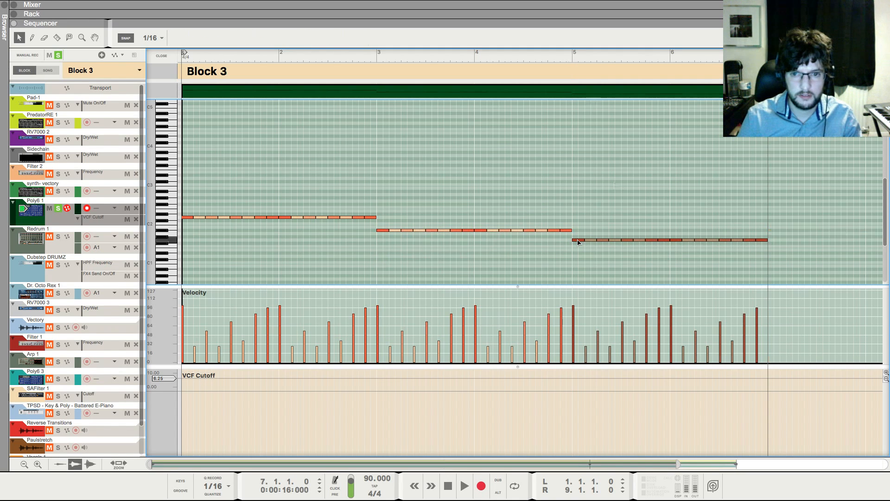
left_click_drag(642, 188, 771, 228)
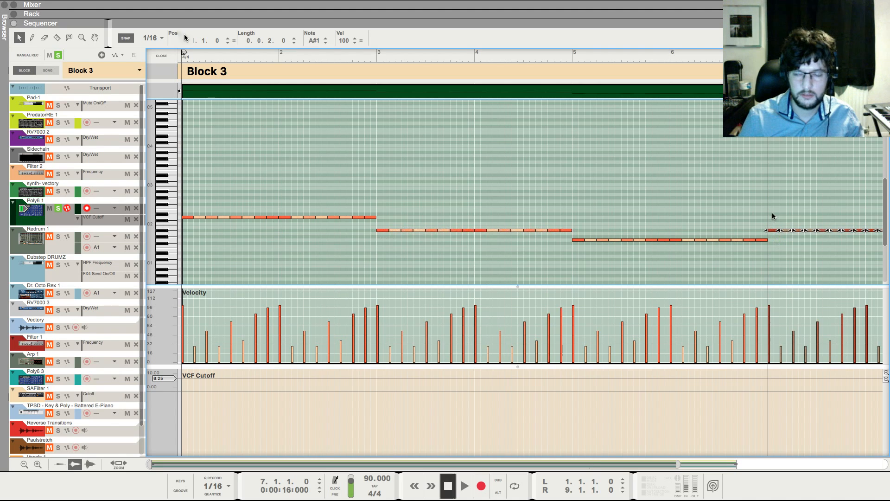
Turn off all solos and play Block 3 with every track, checking the levels in the mixer
key("space")
left_click(58, 56)
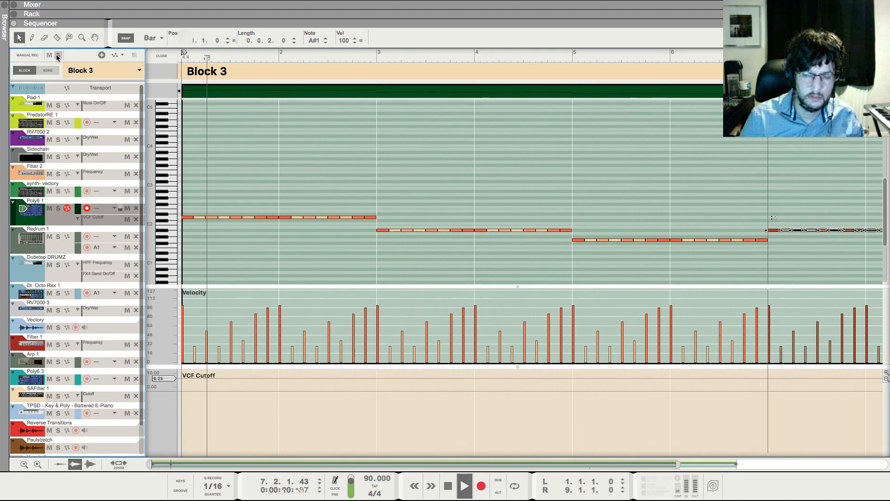
key("F5")
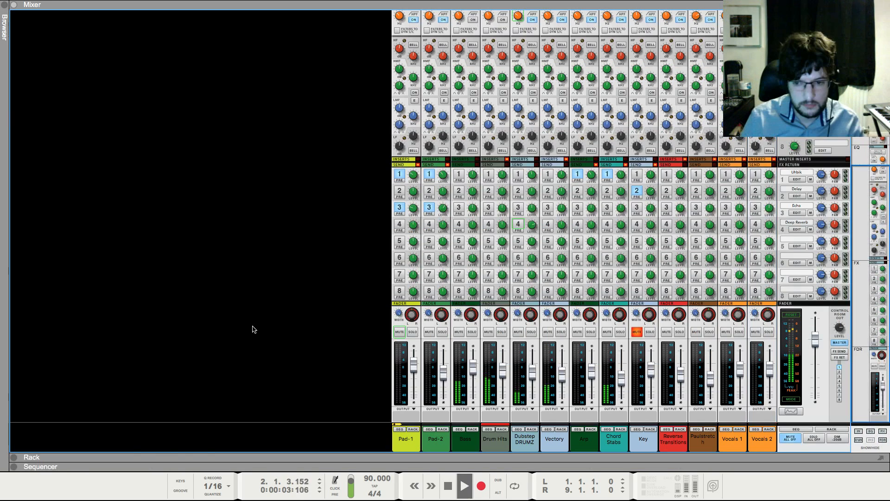
key("F6")
key("F7")
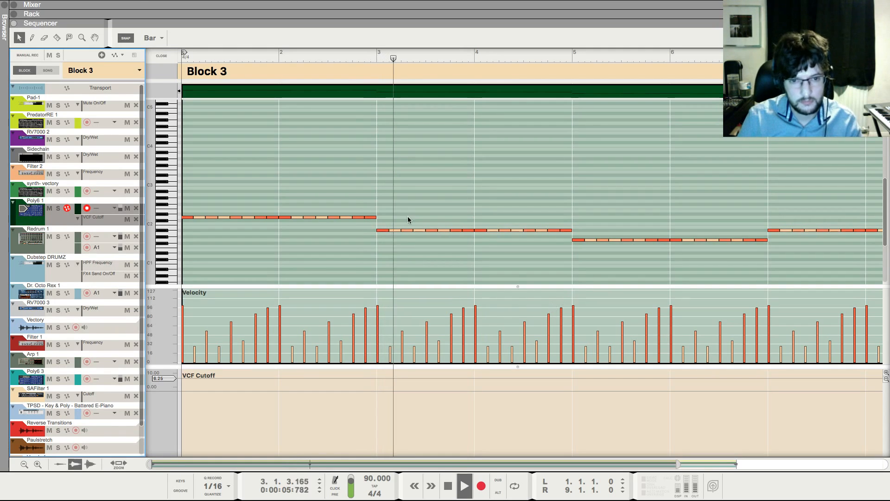
Review the Polysix bass notes across Block 3 during playback, rewind to the start, and return to the song arrangement
left_click(162, 55)
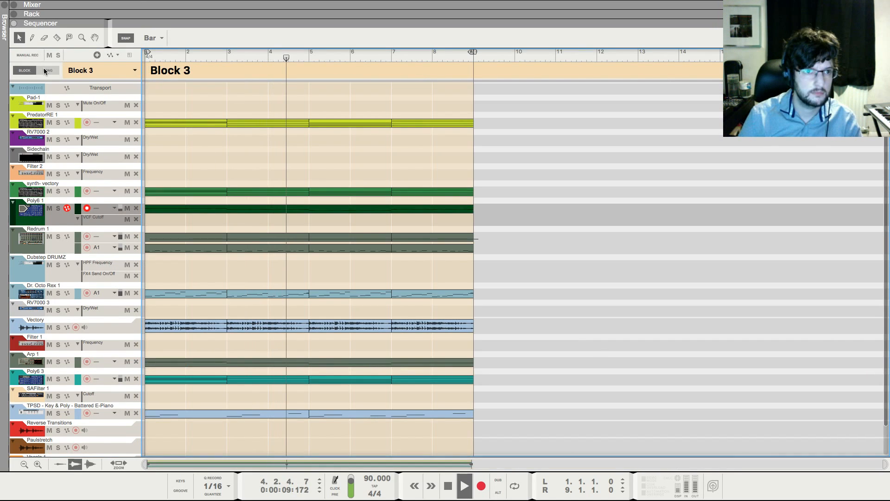
left_click(464, 210)
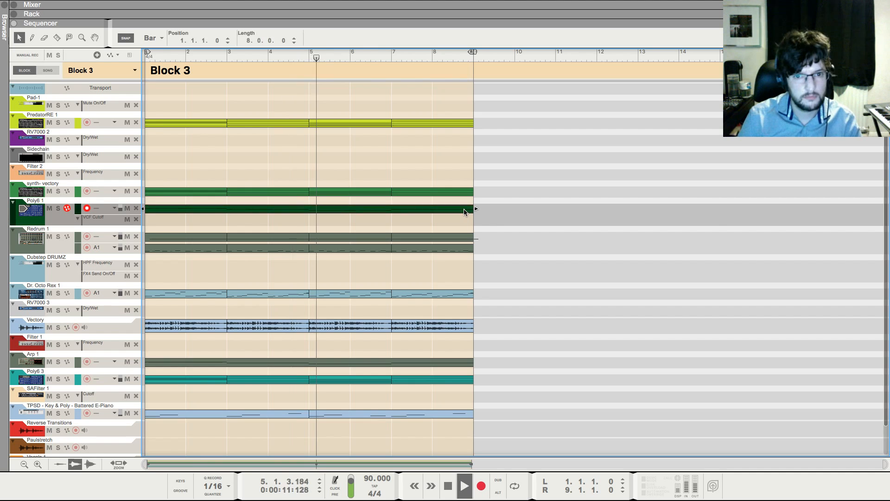
double_click(463, 211)
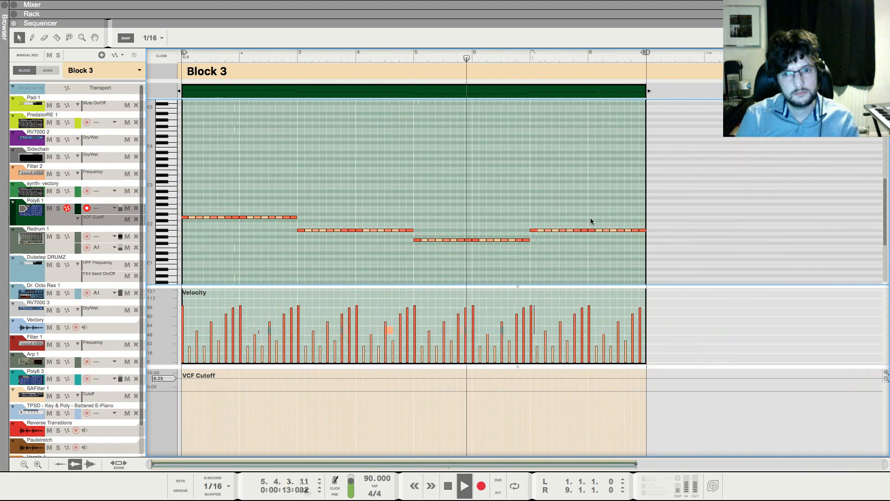
key("h")
key("space")
left_click(161, 56)
key("shift+Return")
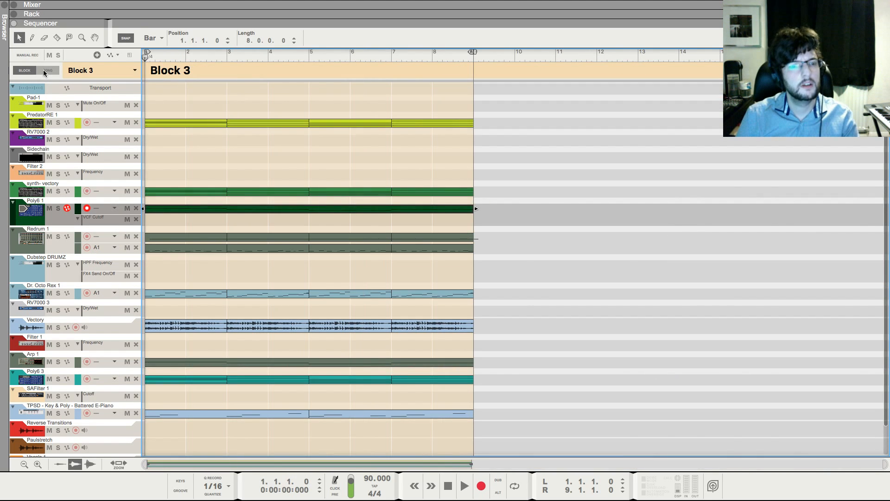
left_click(46, 70)
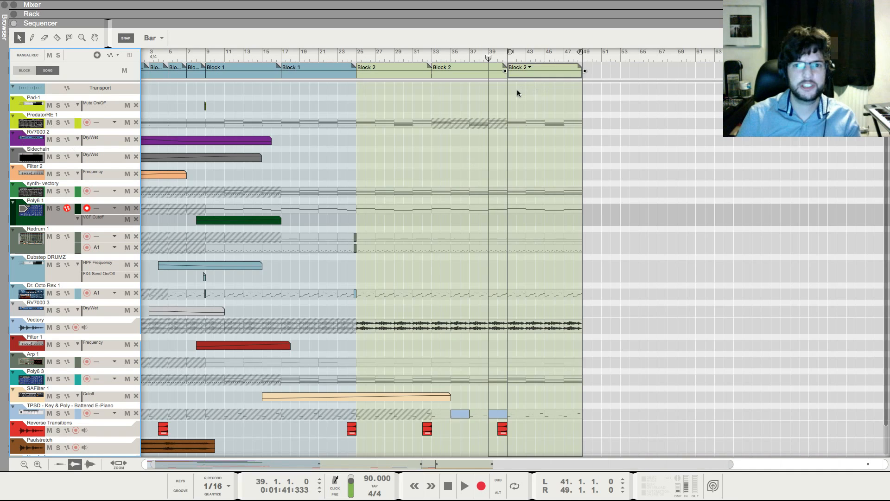
double_click(519, 72)
left_click(88, 69)
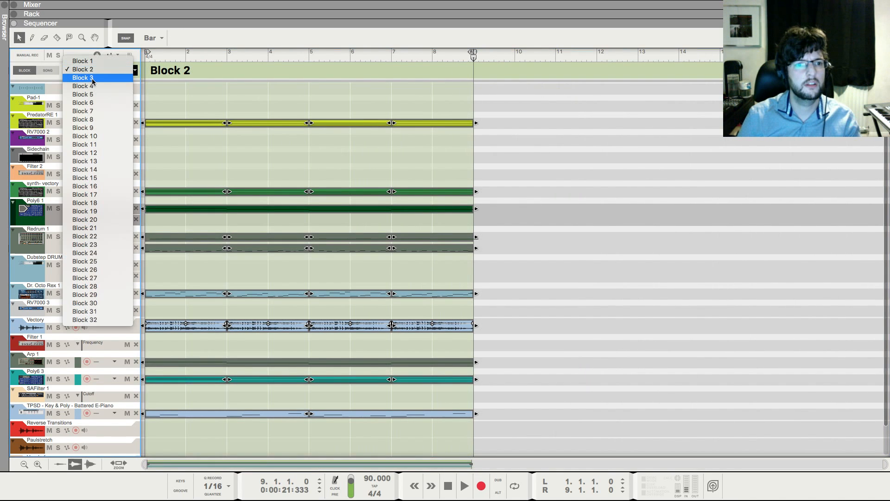
left_click(92, 79)
left_click_drag(519, 209, 66, 214)
key("F8")
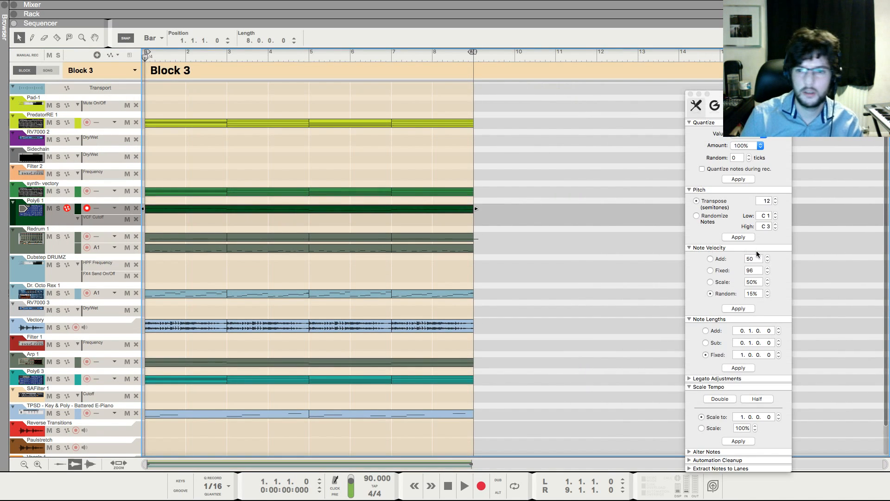
left_click(577, 212)
key("space")
left_click(690, 94)
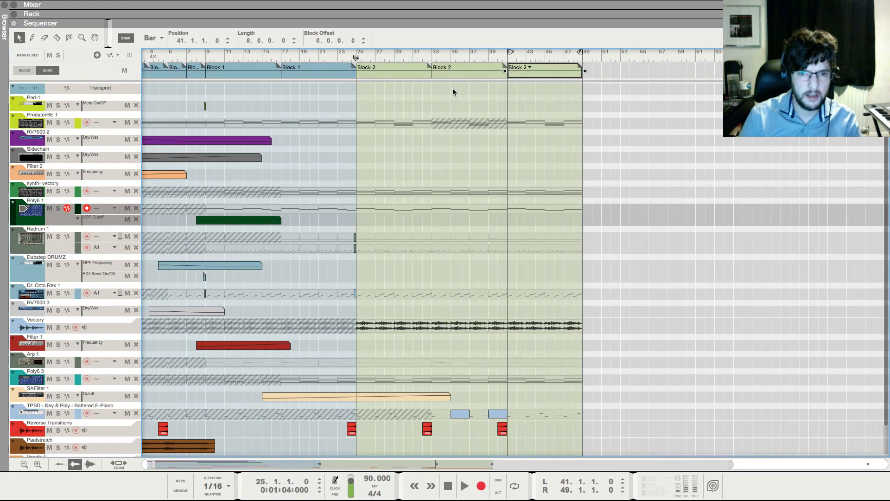
Assign Block 3 to the arrangement section from bar 41 to bar 49 while playing the song from bar 25
key("space")
left_click(520, 68)
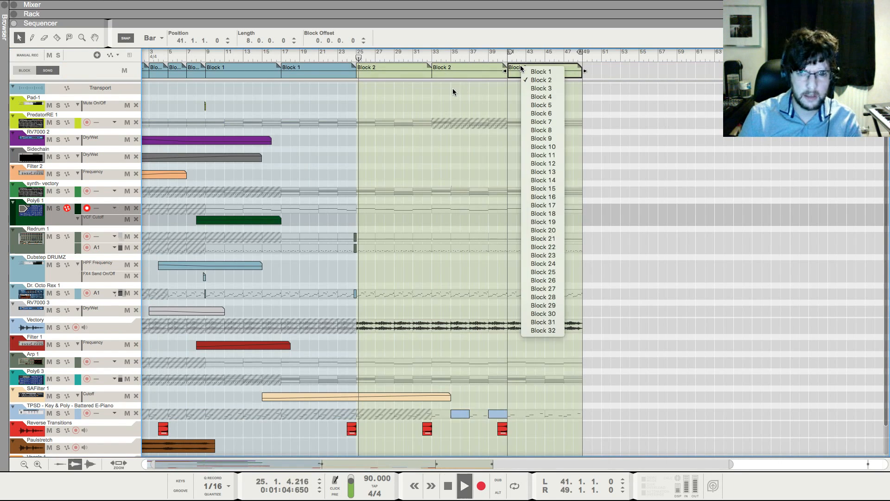
left_click(541, 88)
left_click(542, 88)
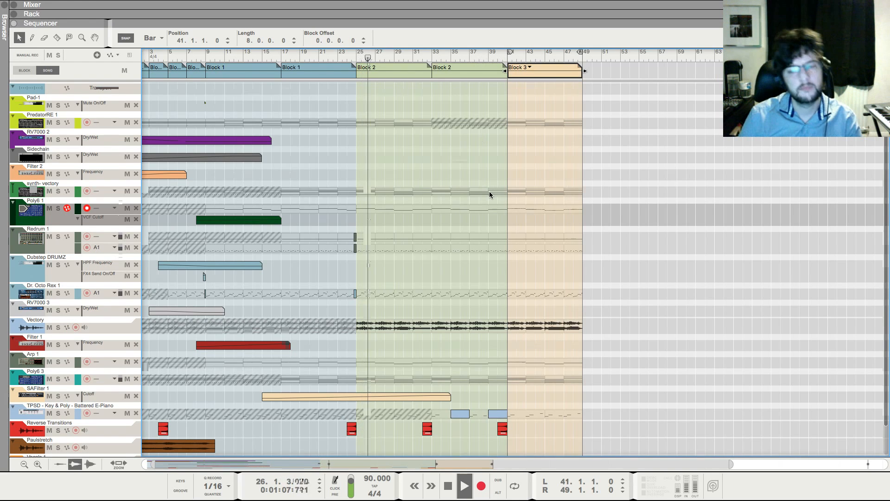
scroll(512, 432, "down", 3)
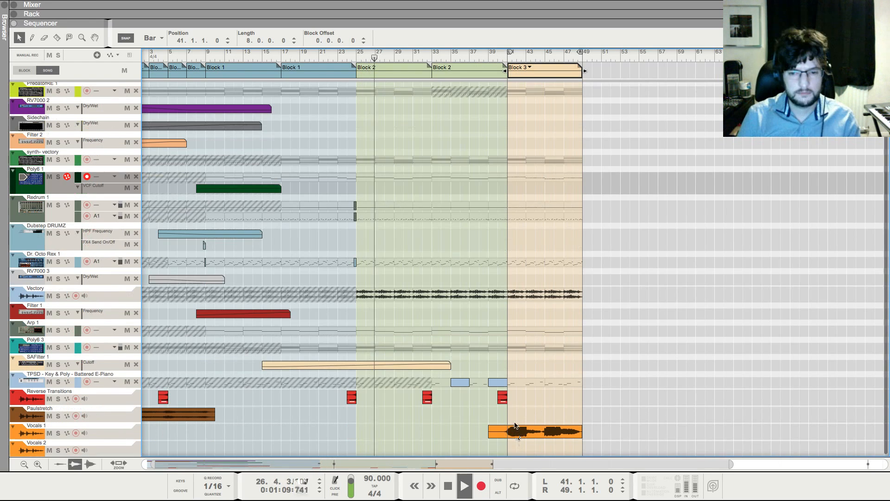
left_click(516, 437)
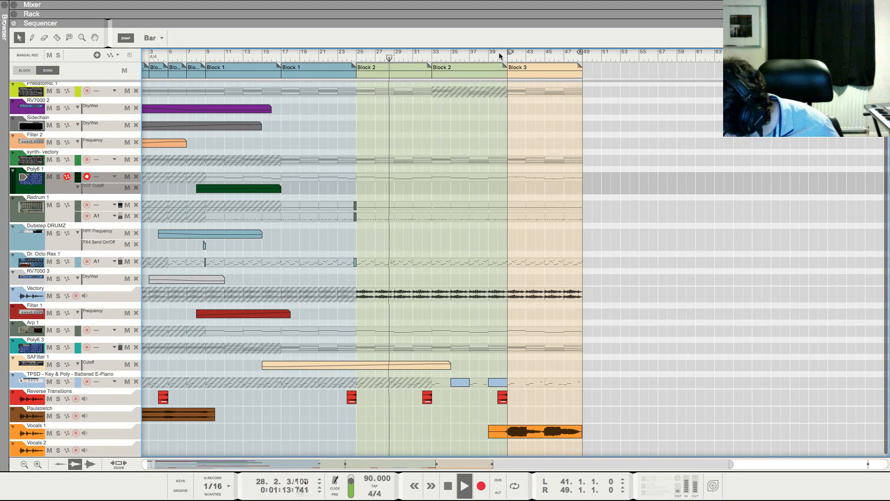
key("space")
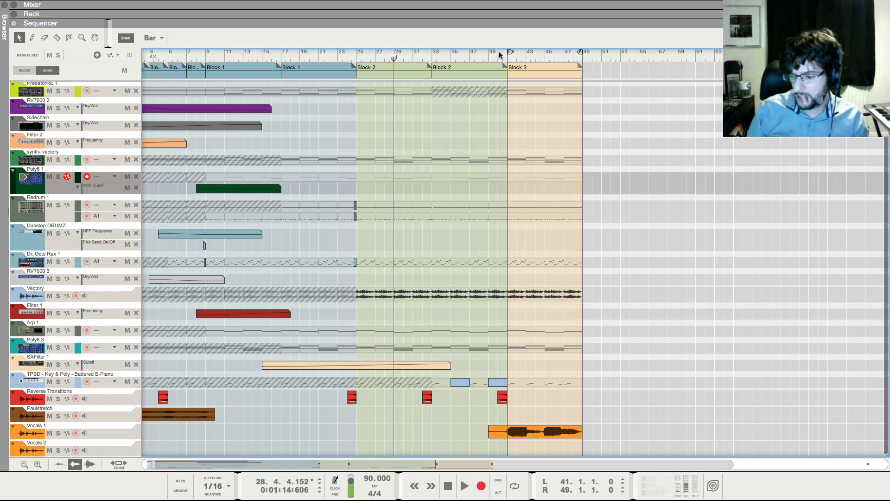
Play the song from bar 39 to check the lead-in to Block 3 with the vocals
left_click(355, 54)
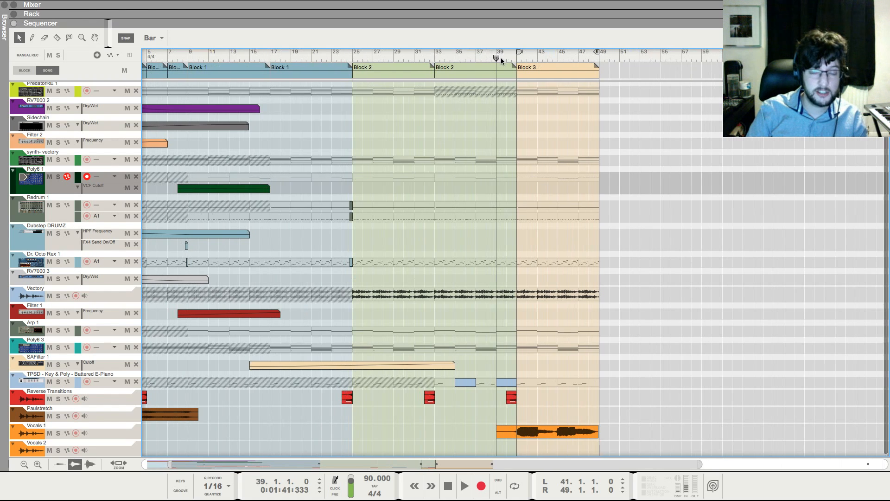
key("space")
scroll(506, 98, "down", 2)
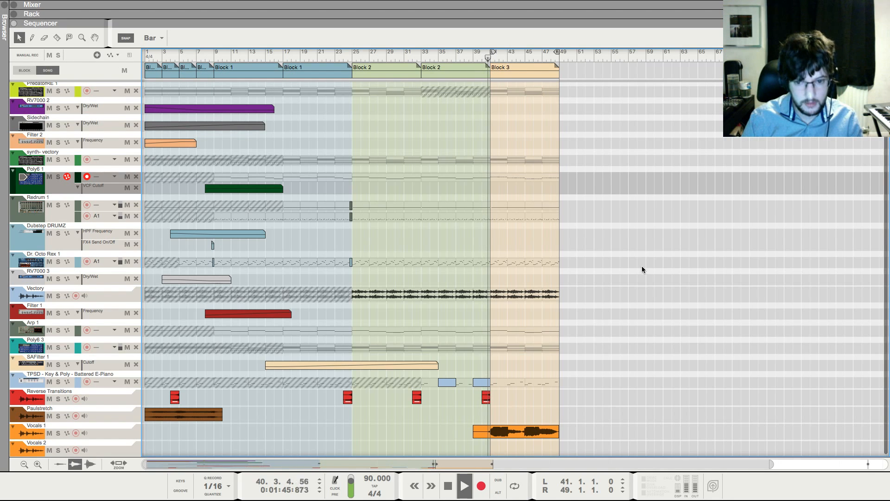
Add a Radical Piano instrument to the rack below the vocal channel's effects
key("F6")
right_click(596, 310)
mouse_move(627, 370)
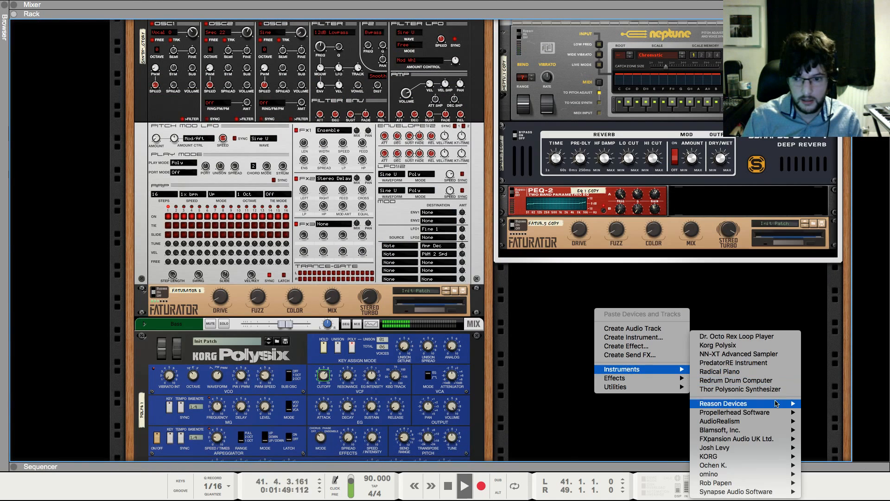
mouse_move(760, 421)
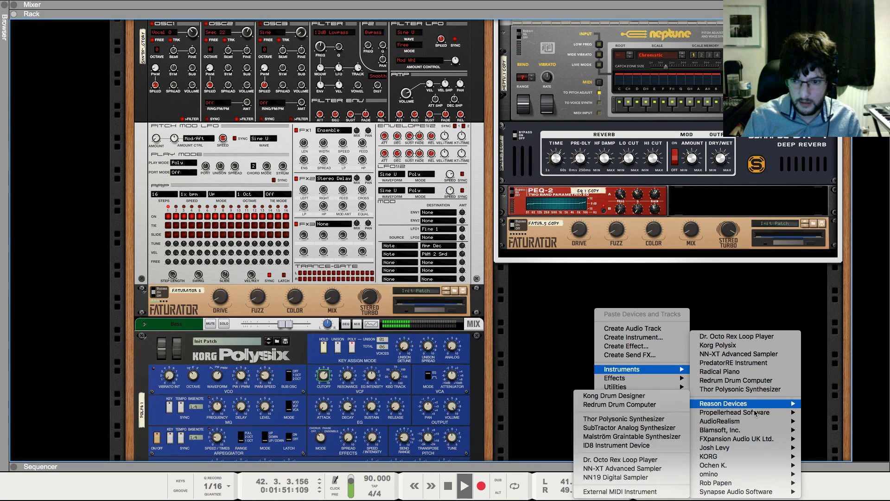
left_click(649, 430)
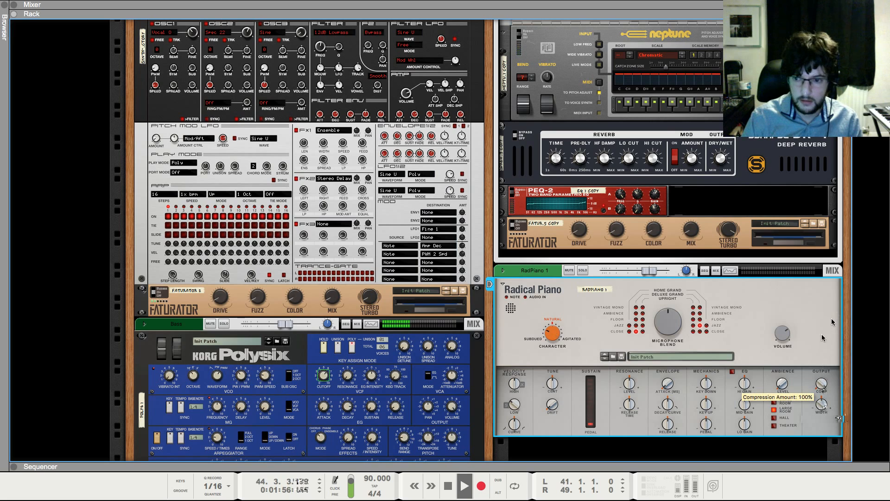
Set the Radical Piano's Microphone Blend to -47%, choose a different Jazz microphone option, and adjust the Key Up mechanics
left_click_drag(672, 332, 673, 340)
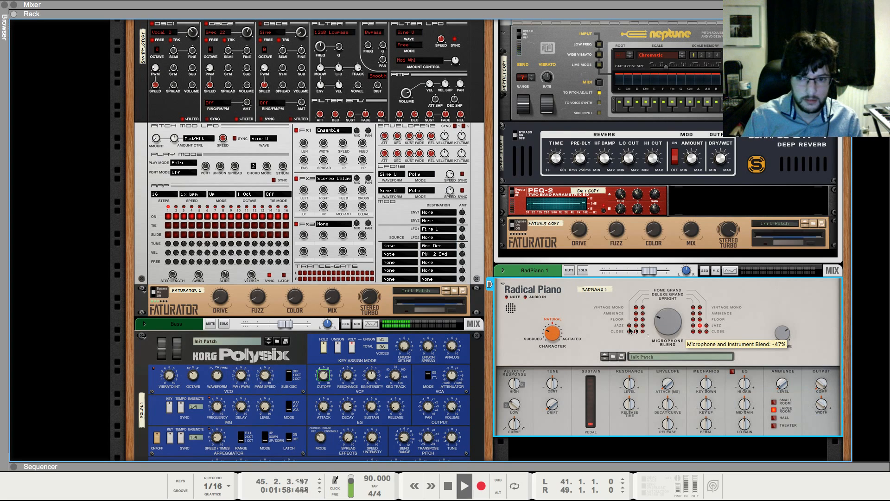
left_click(693, 325)
scroll(680, 341, "down", 1)
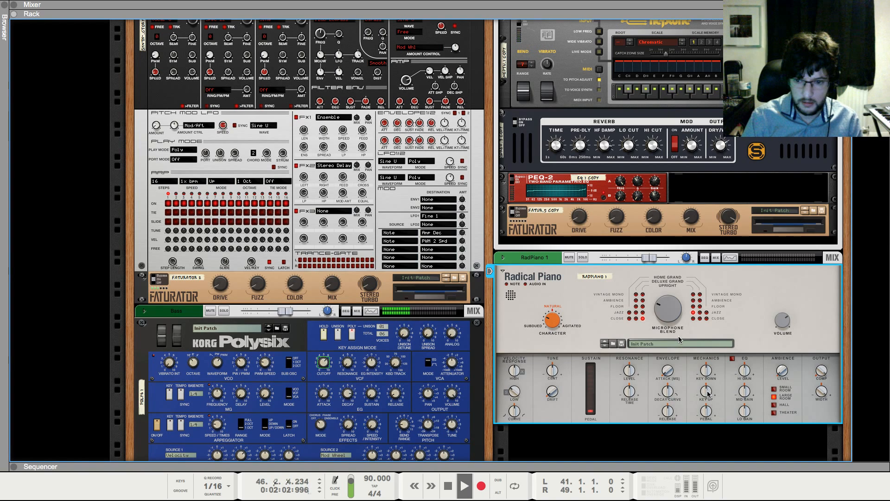
left_click_drag(707, 394, 708, 400)
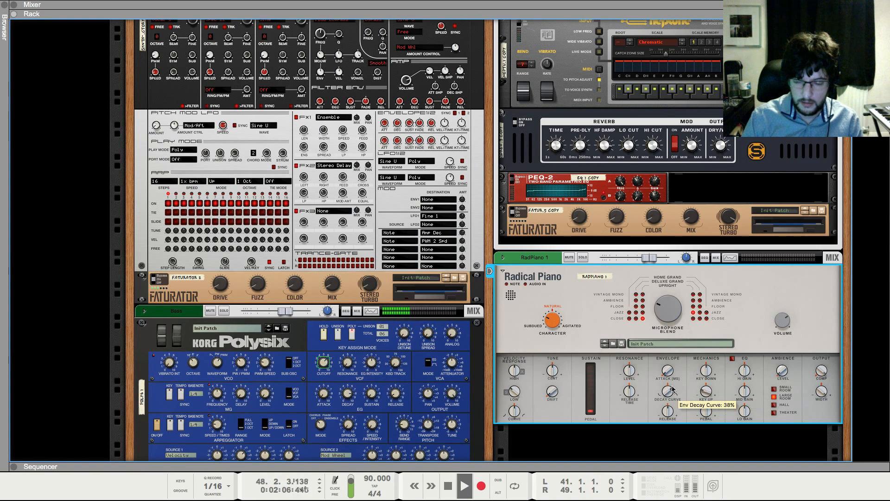
Move the playhead back to bar 41 and enable send 4, Deep Reverb, on the RadPiano 1 mixer channel
key("F7")
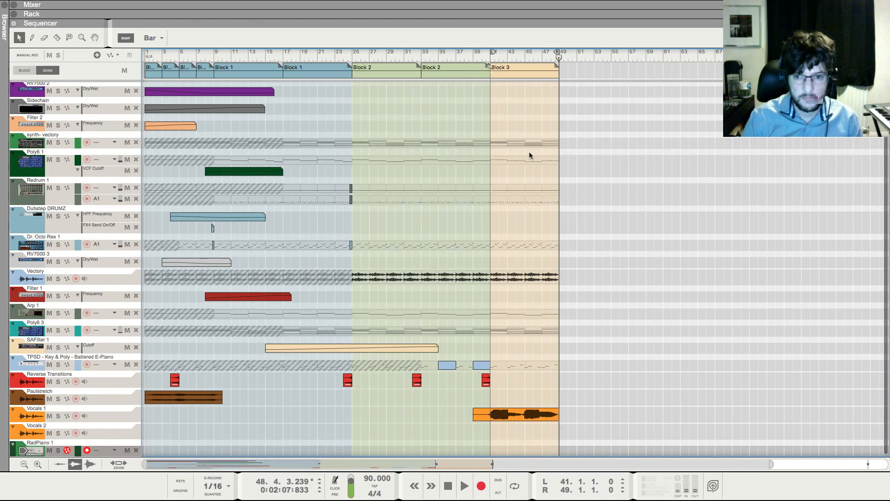
key("shift+Return")
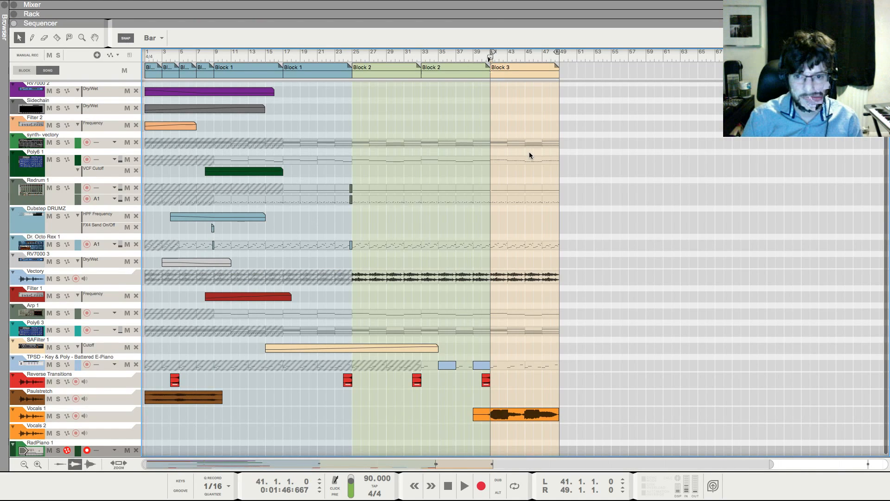
key("F6")
key("F5")
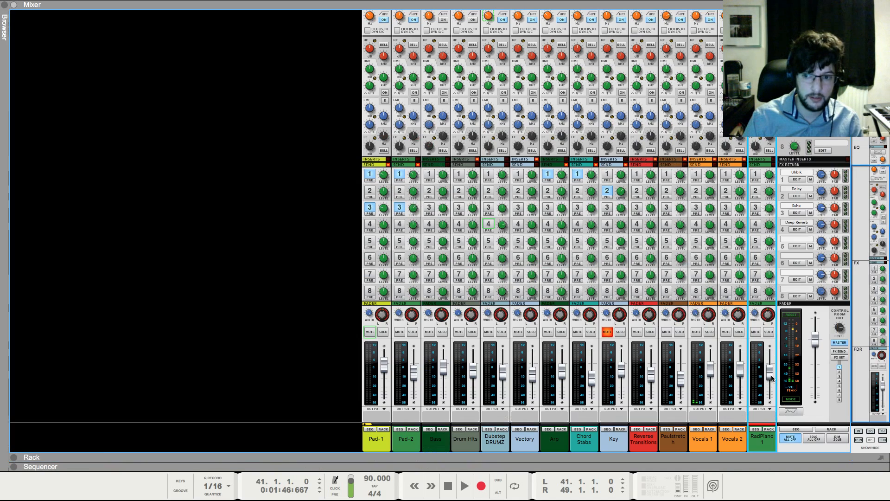
left_click_drag(769, 223, 769, 220)
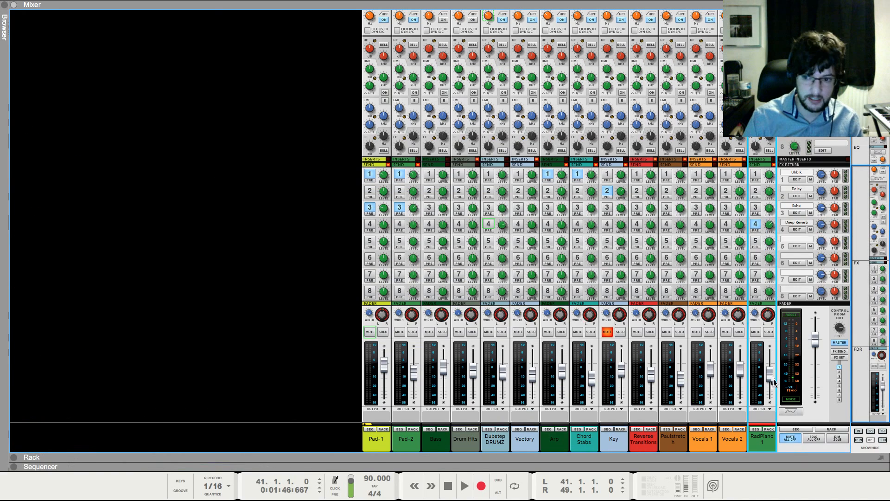
Create a two-bar clip at bar 41 on the RadPiano 1 track and open it for note editing
key("F7")
left_click(495, 450)
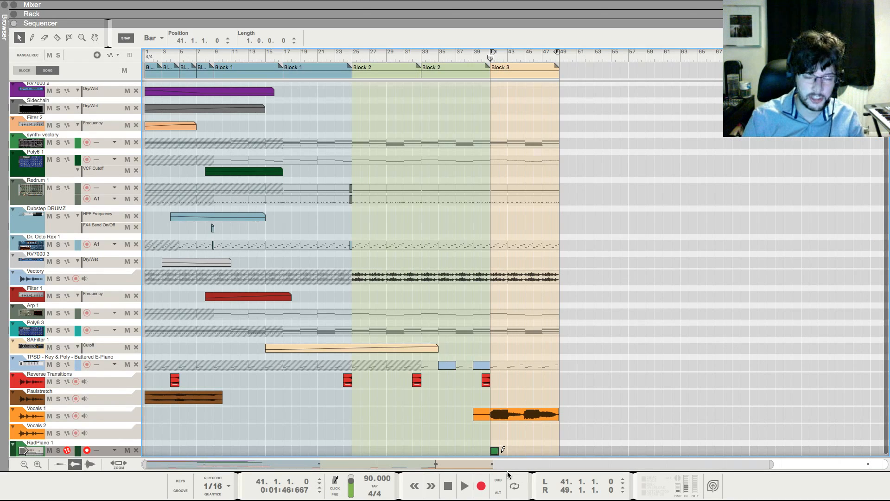
double_click(498, 451)
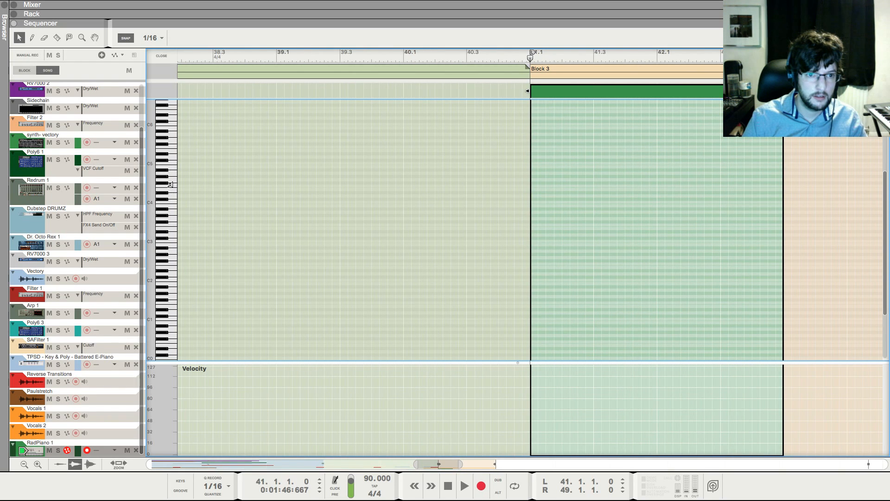
Place two eighth-length piano notes, F5 and F6, at the start of bar 41
left_click(532, 186)
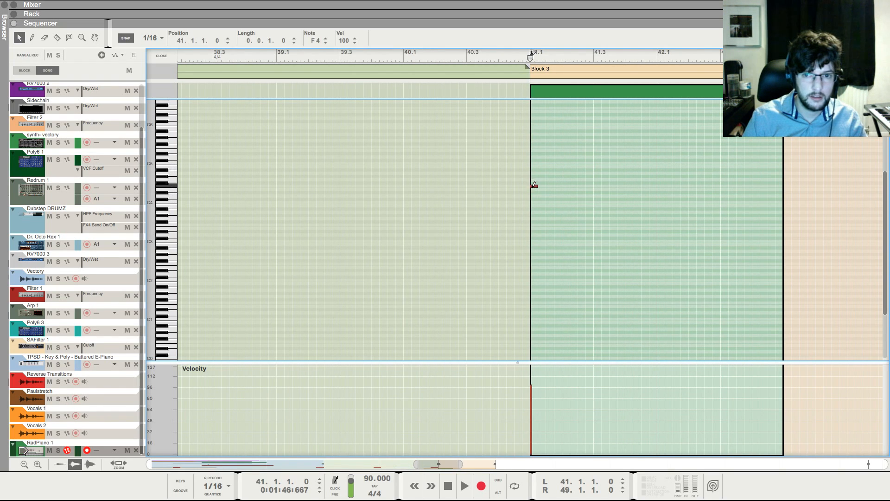
left_click(537, 147)
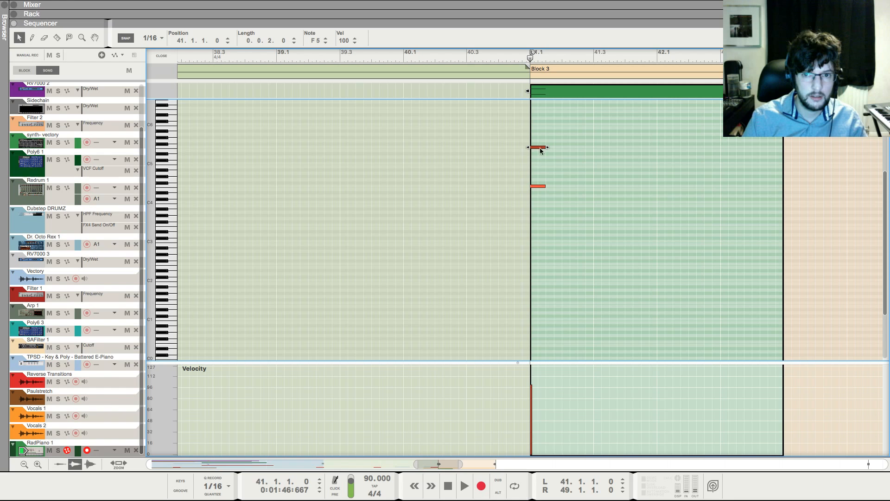
scroll(539, 188, "up", 5)
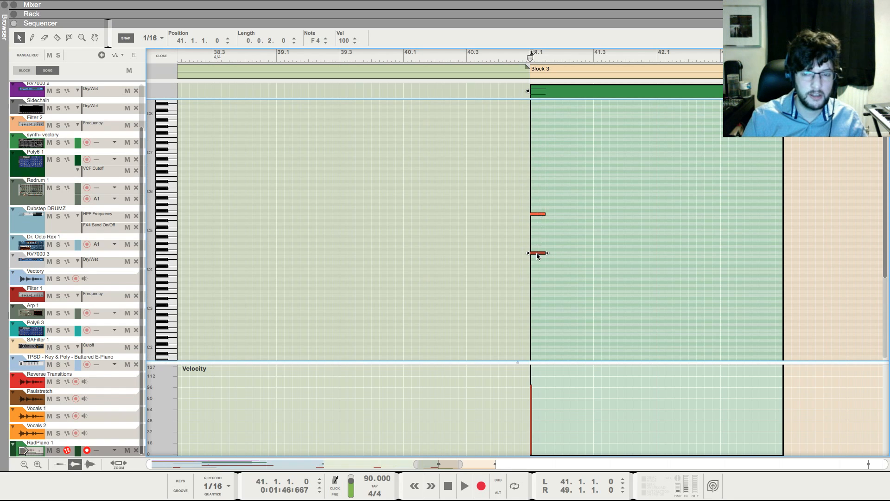
left_click_drag(537, 254, 538, 175)
Play from bar 41 while setting the RadPiano 1 level to -12.52 dB and muting the Vocals 1 channel
key("space")
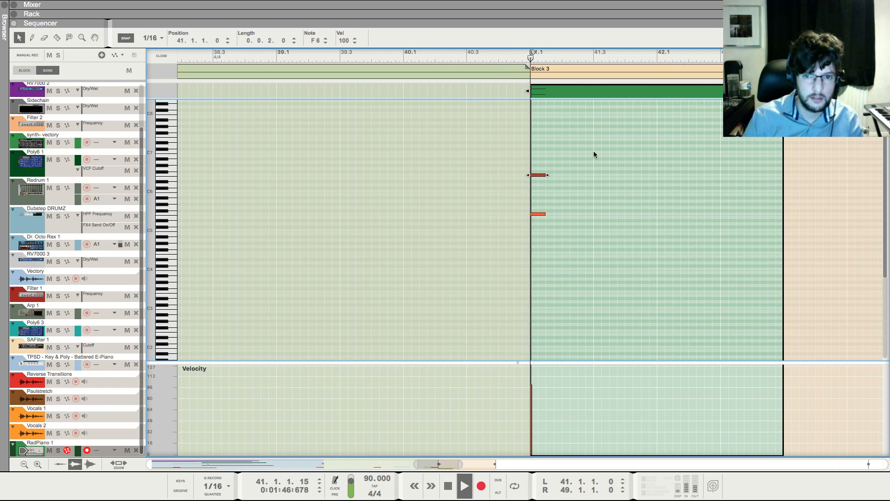
key("F5")
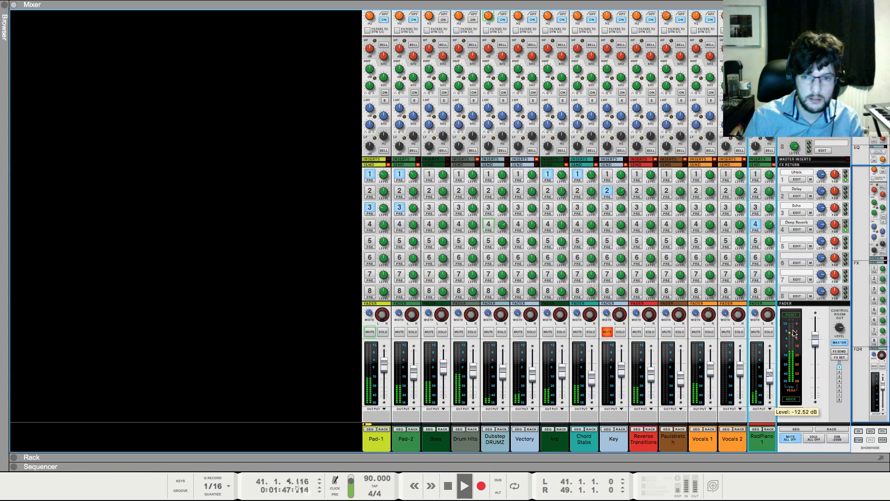
key("F7")
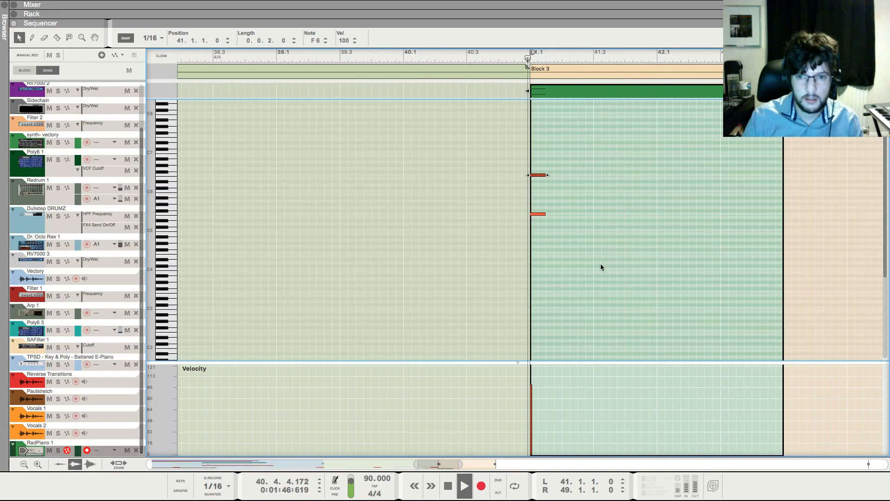
key("F5")
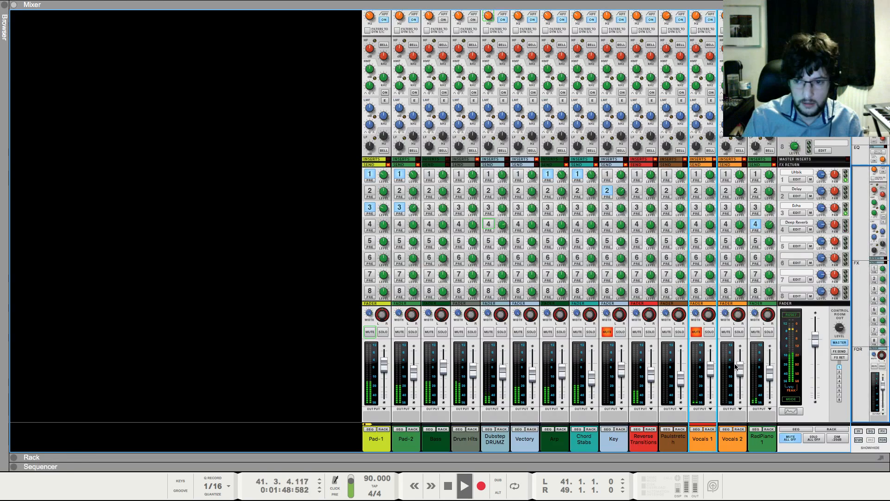
key("F7")
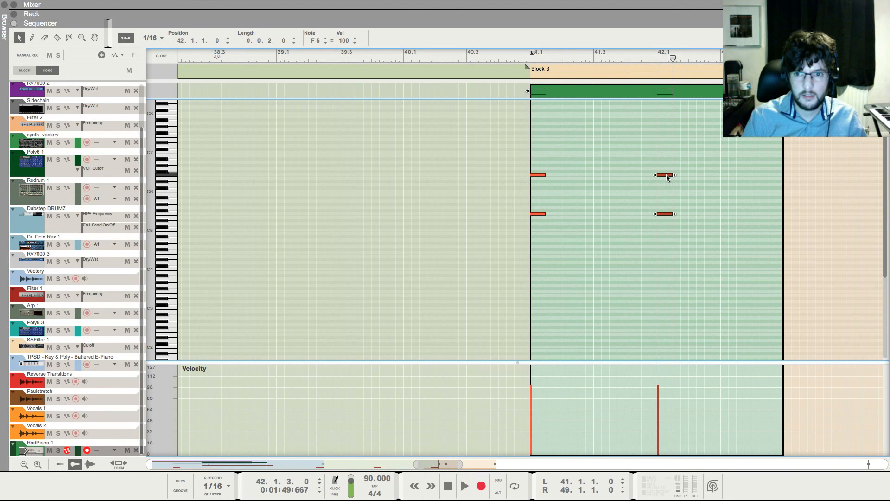
Lower the two copied piano notes at bar 42 to E5 and E6 and play them back
left_click_drag(666, 177, 666, 180)
left_click(649, 58)
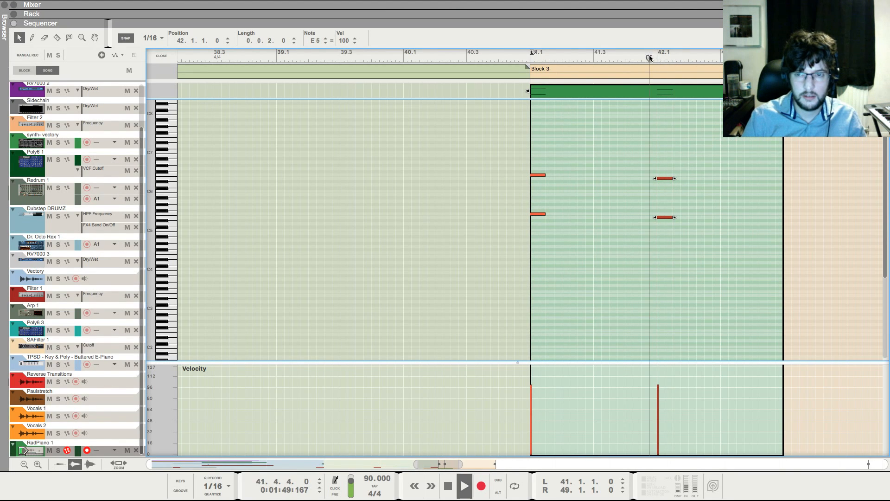
scroll(653, 107, "down", 4)
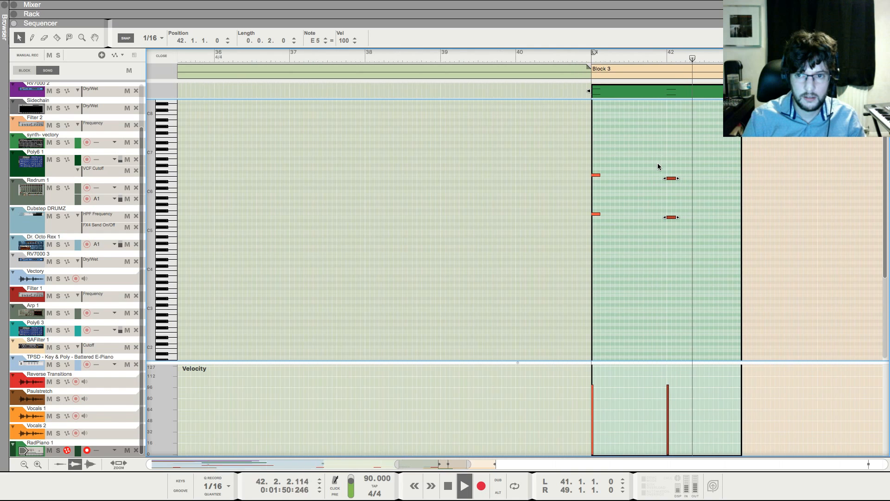
Move the upper piano notes at bars 41 and 42 down two octaves to F4 and E4
left_click_drag(592, 175, 597, 240)
left_click_drag(596, 176, 598, 239)
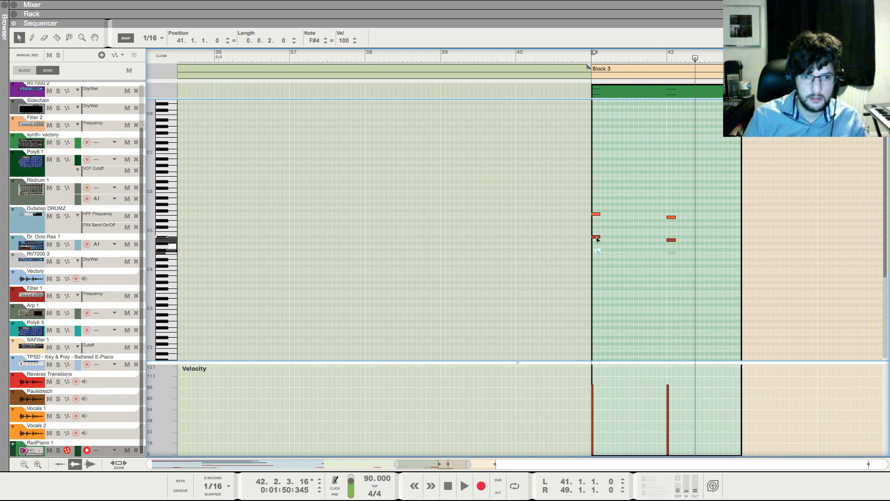
left_click_drag(598, 240, 599, 250)
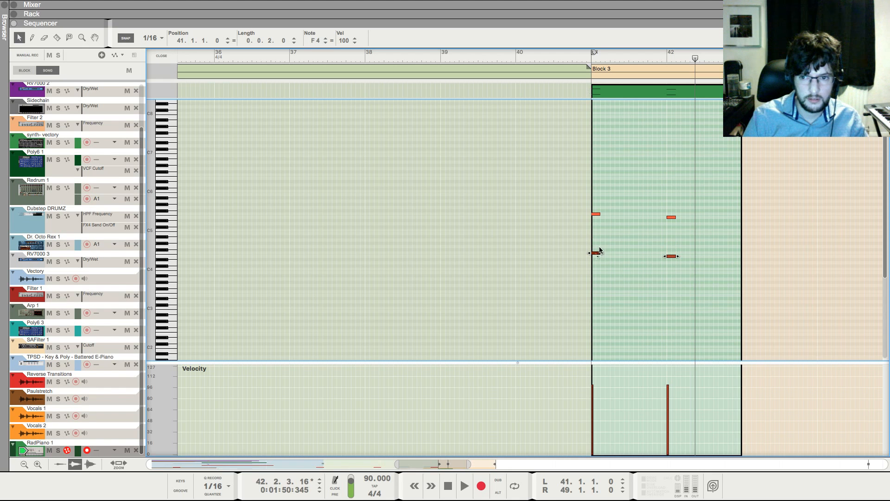
Play the piano part from bar 41 and set the RadPiano 1 channel's Deep Reverb send level to -2.46 dB
left_click(586, 59)
key("space")
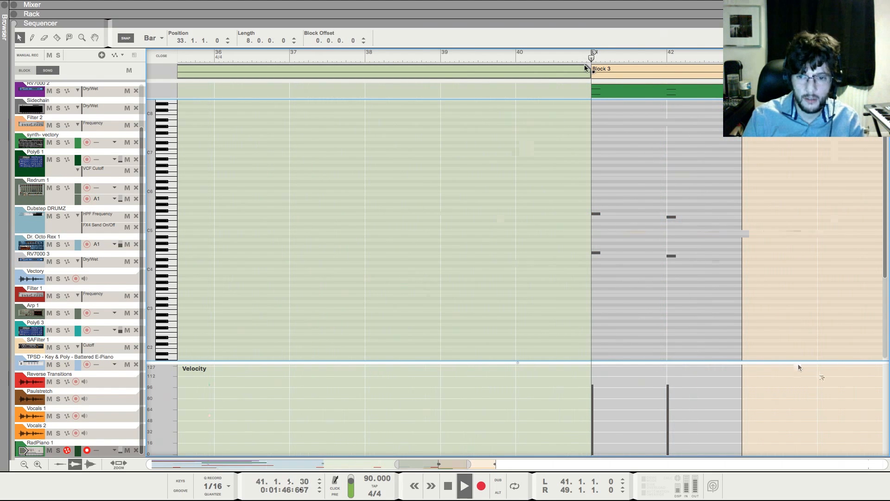
key("F5")
key("F7")
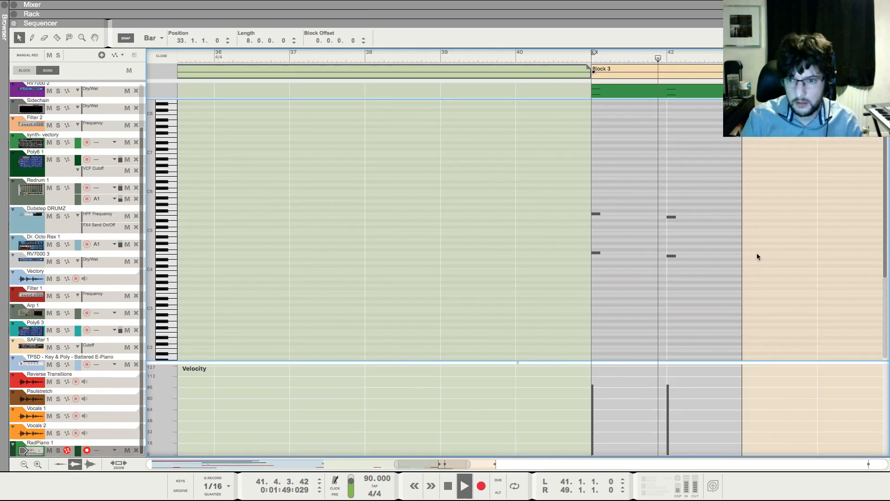
key("F5")
key("space")
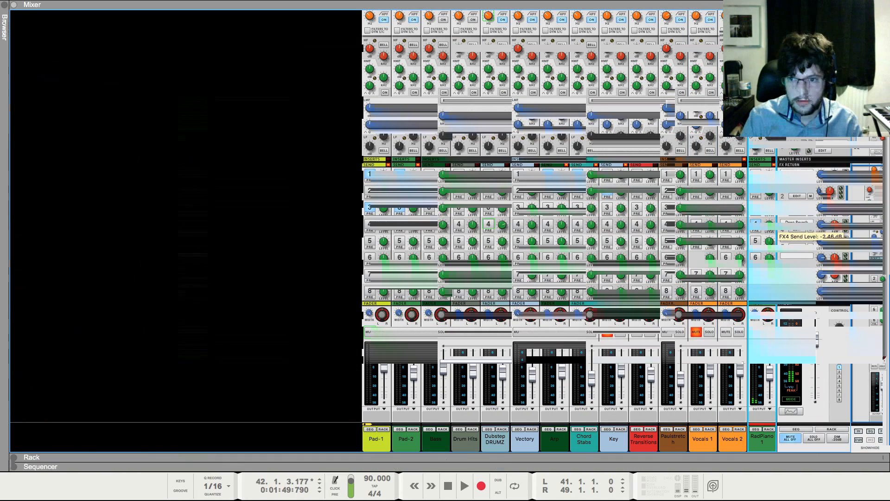
key("F7")
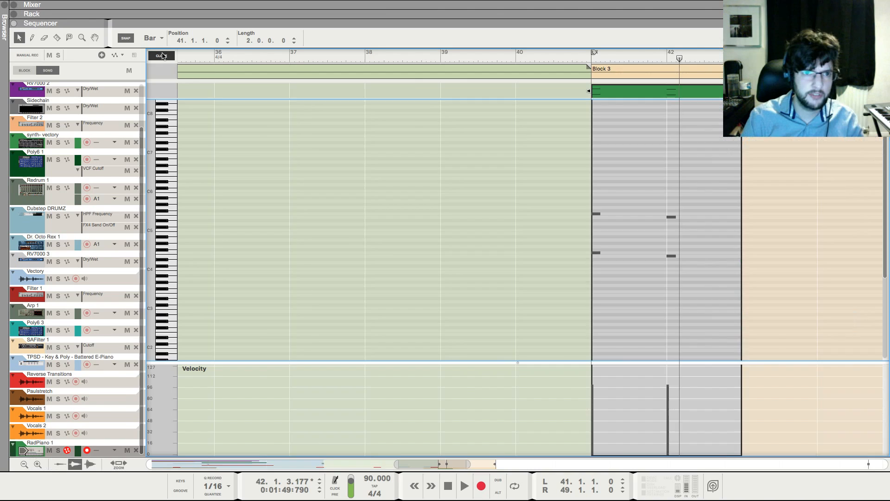
Close the note editor, move the RadPiano 1 clip to bar 33, and play from there
key("shift+Tab")
left_click_drag(366, 452, 295, 454)
left_click(313, 123)
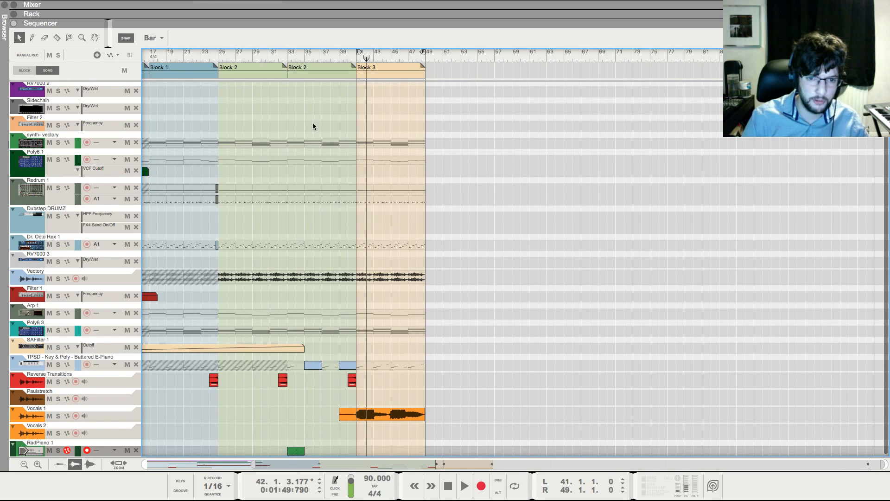
left_click(287, 59)
key("space")
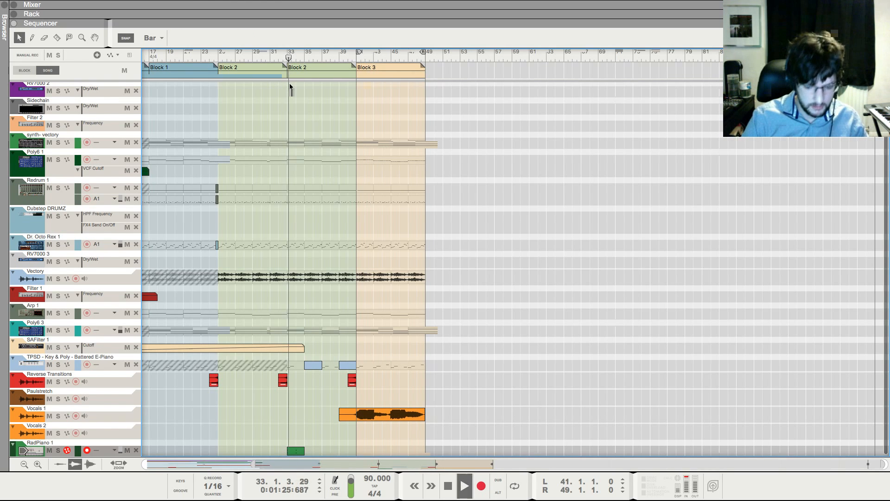
Extend the RadPiano 1 clip at bar 33 to five bars and open it for note editing
scroll(408, 352, "up", 3)
scroll(407, 356, "up", 3)
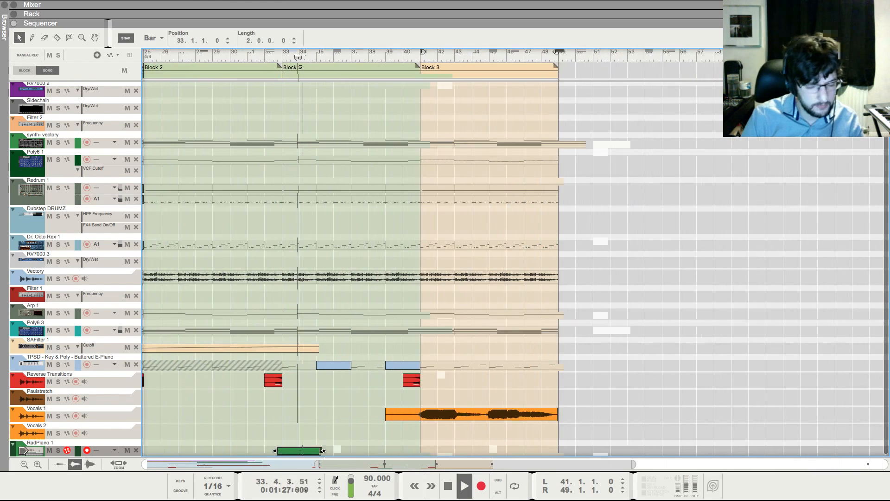
left_click_drag(328, 450, 418, 450)
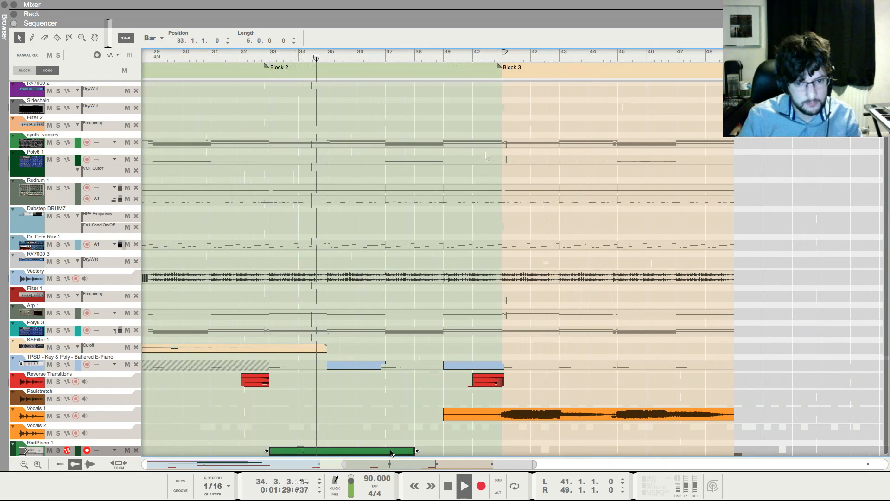
key("ctrl+e")
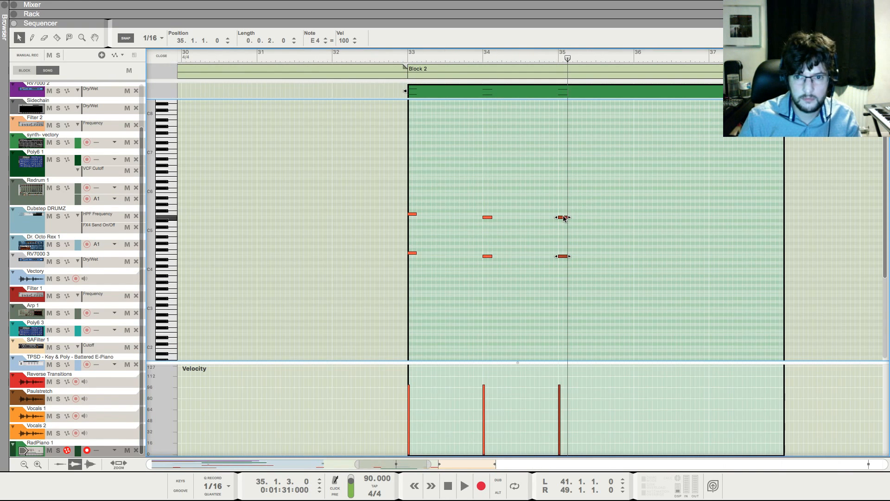
Lower the two copied piano notes at bar 35 to A3 and A4 and play them back
left_click_drag(563, 218, 563, 241)
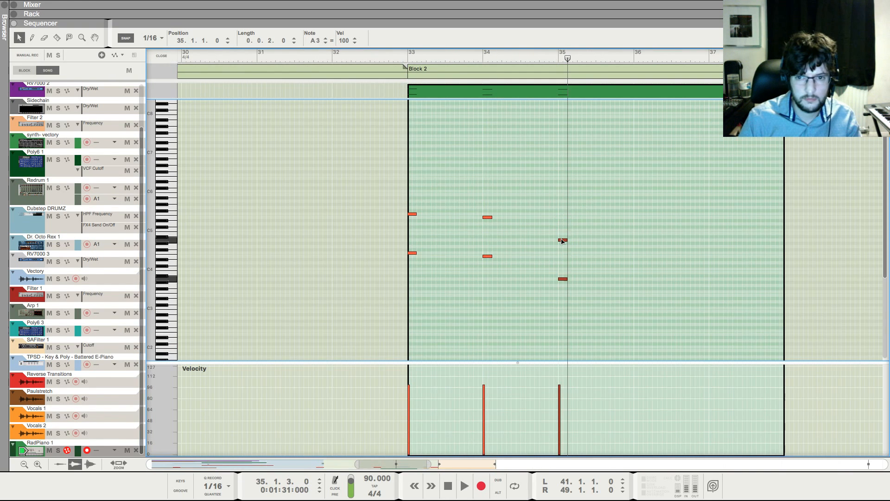
left_click(544, 55)
key("space")
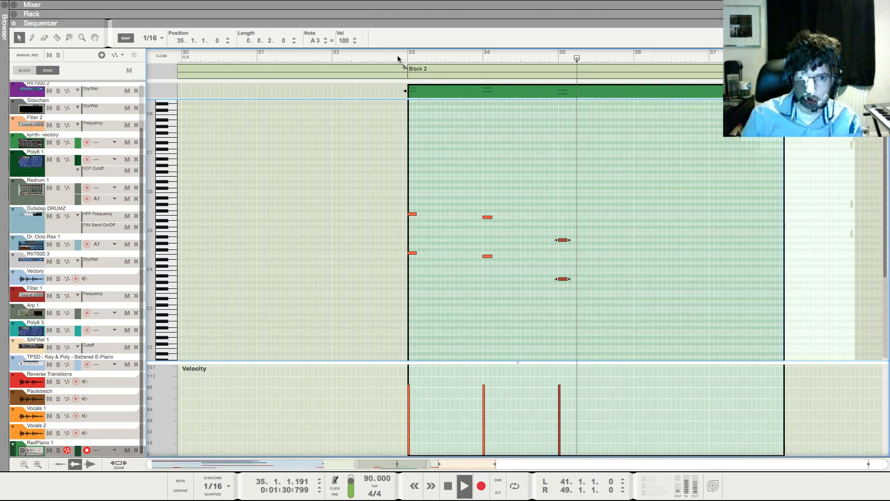
Play from just before bar 33 while viewing the mixer channels and the Radical Piano device in the rack
left_click(398, 56)
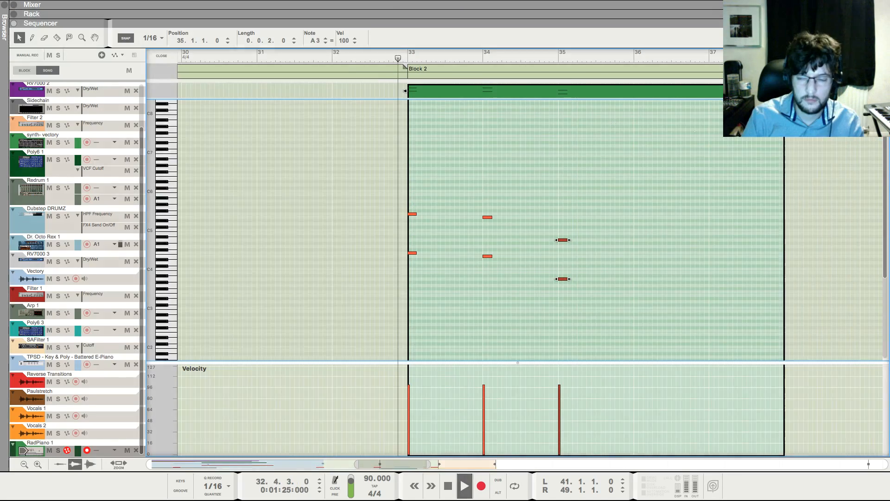
key("F5")
scroll(759, 267, "down", 1)
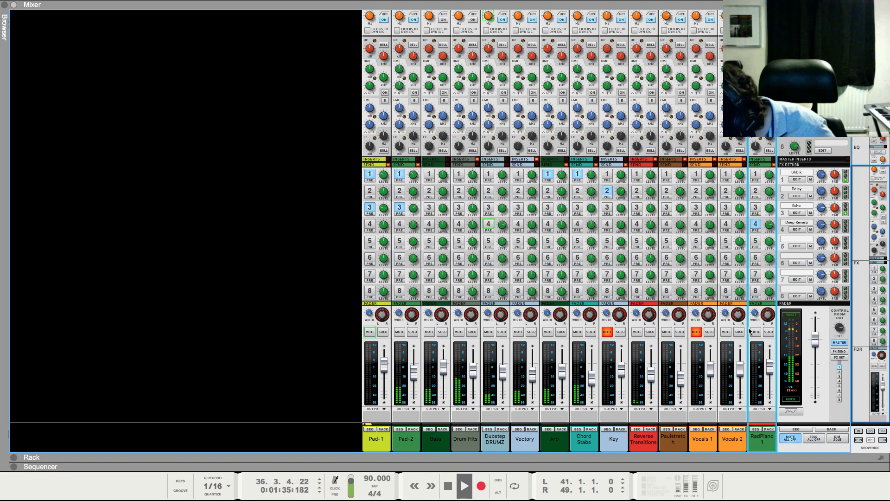
key("F6")
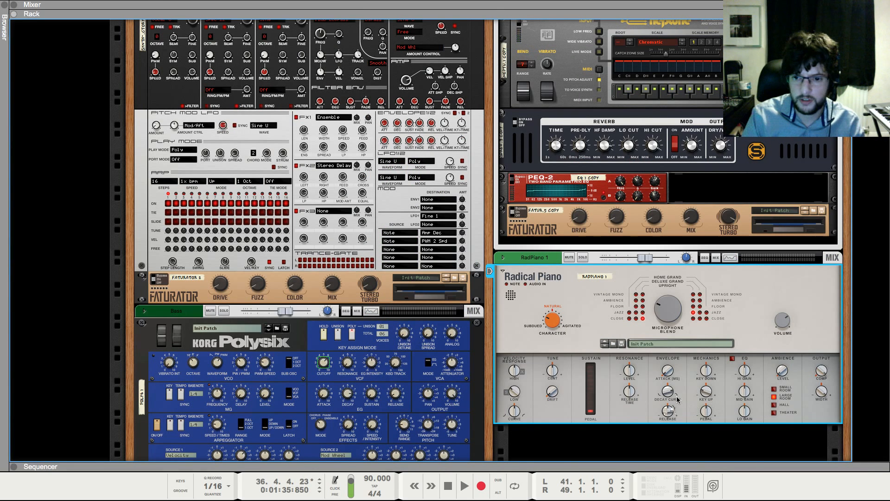
key("F7")
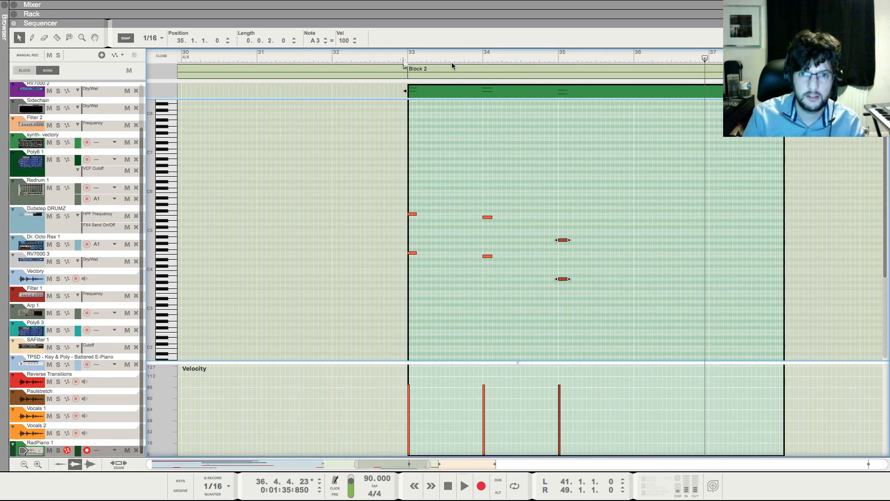
Close the note editor, shorten the RadPiano 1 clip to four bars, and duplicate it at bar 37
left_click(160, 55)
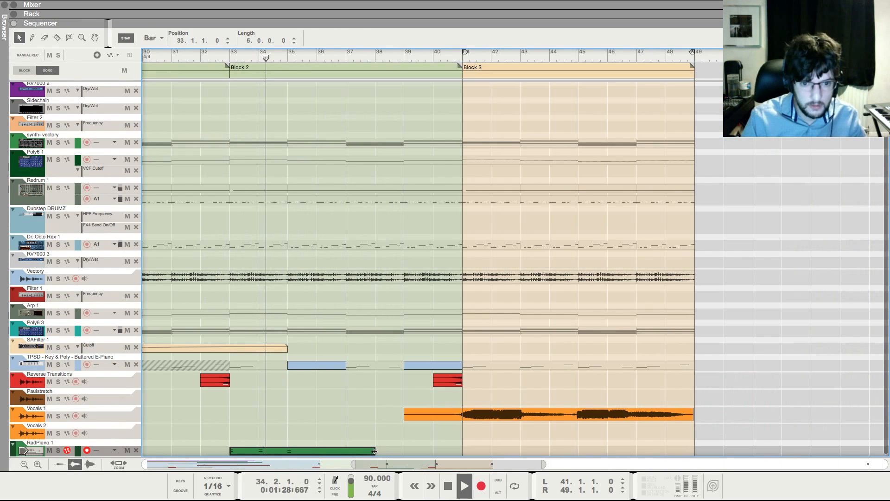
left_click_drag(374, 451, 345, 452)
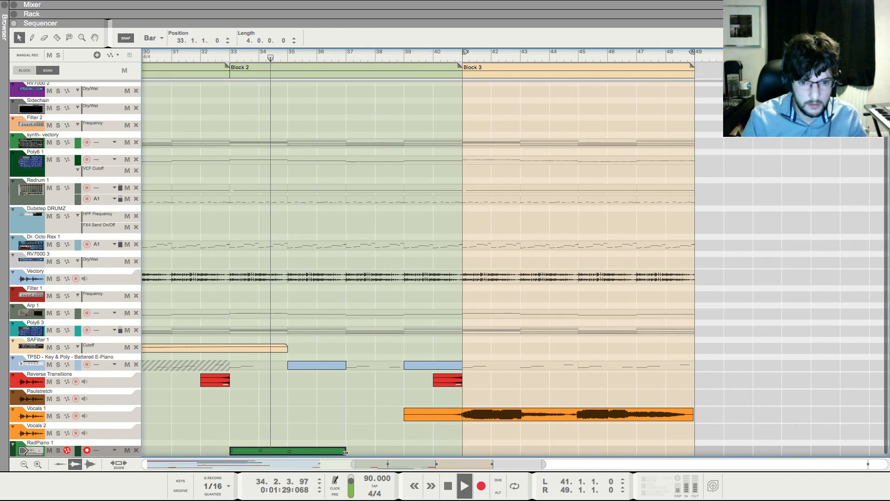
left_click_drag(275, 451, 388, 454)
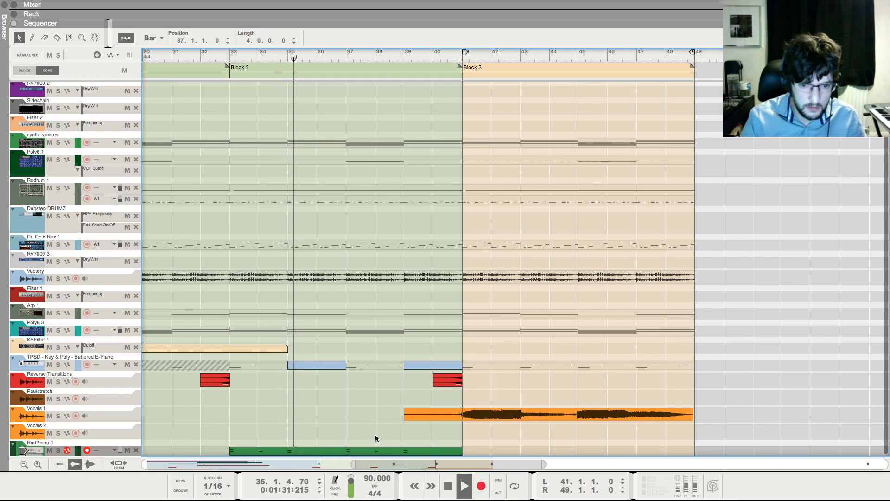
left_click(376, 438)
In the RadPiano 1 clip at bar 37, copy the bar 39 notes to 39.2.3 as C4 and C5 and play the result
double_click(363, 452)
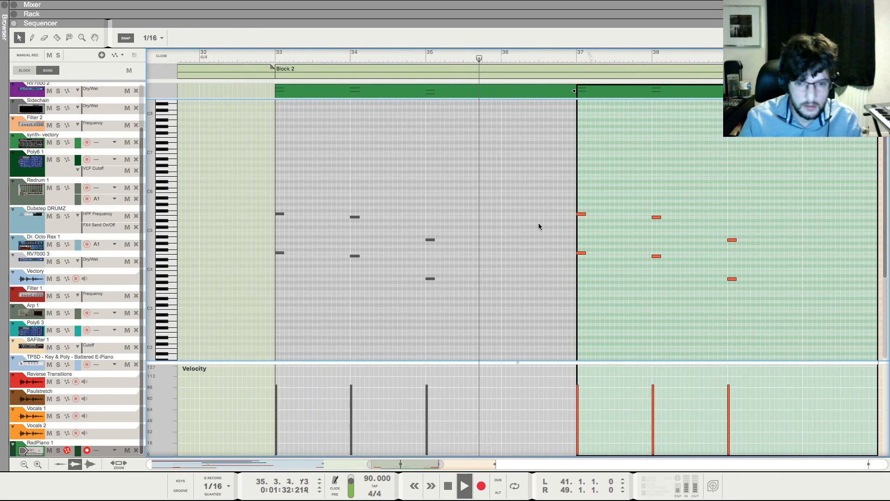
key("g")
left_click_drag(672, 157, 872, 163)
key("h")
key("h")
key("h")
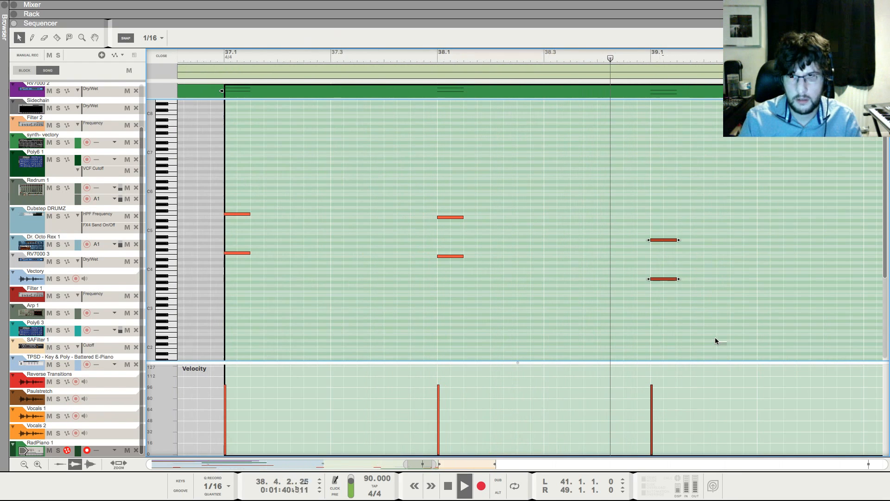
key("space")
left_click_drag(661, 240, 740, 230)
left_click(638, 54)
key("space")
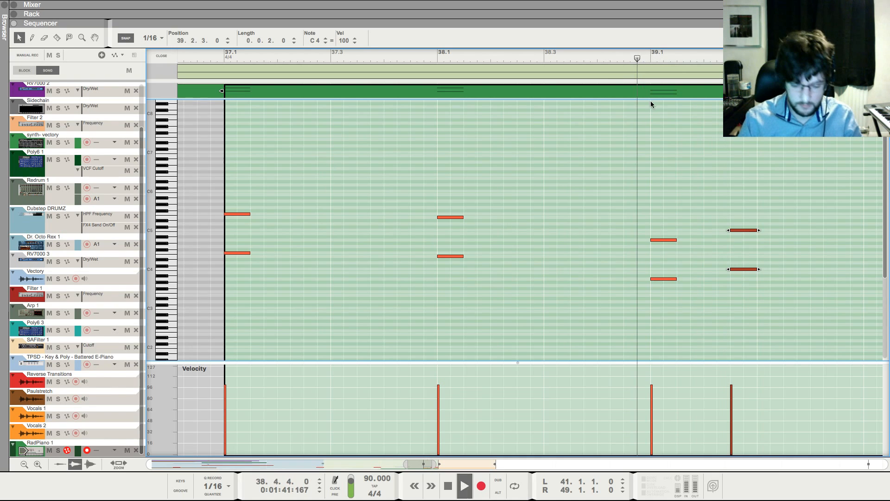
Close the note editor, copy both RadPiano 1 clips to bar 41 to fill Block 3, and stop playback
key("g")
key("g")
key("g")
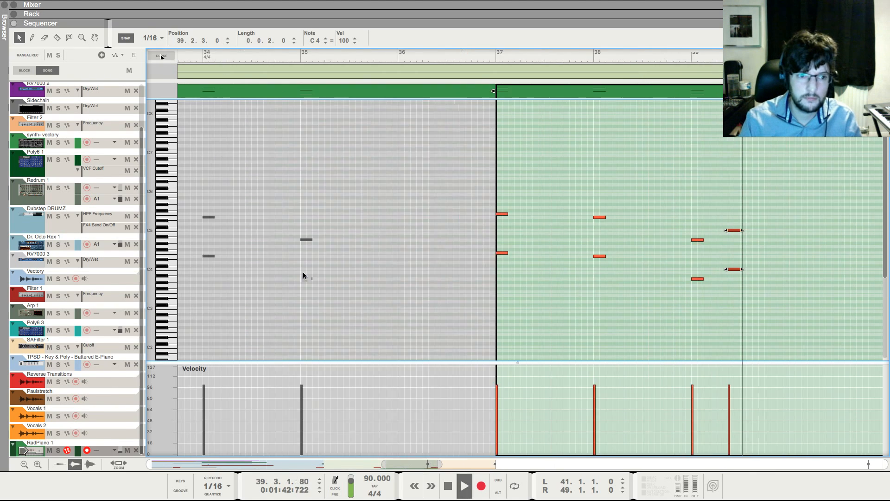
key("Escape")
key("g")
key("g")
left_click_drag(308, 424, 515, 455)
left_click(427, 35)
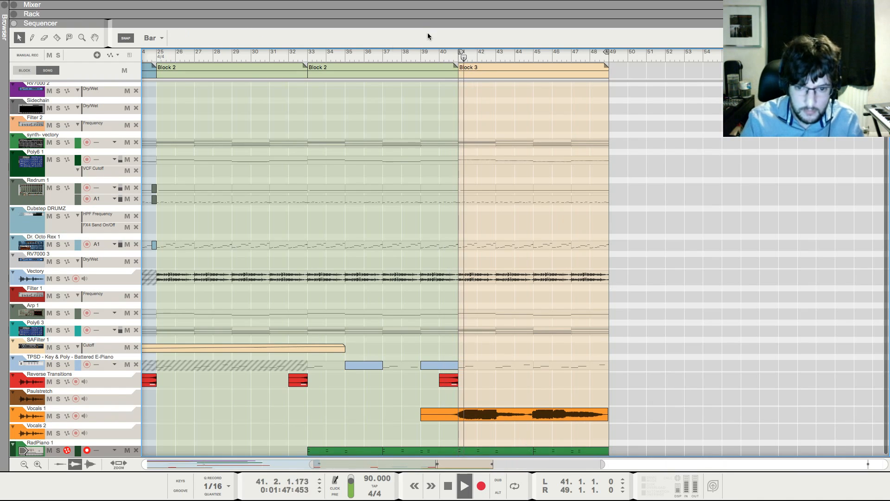
key("space")
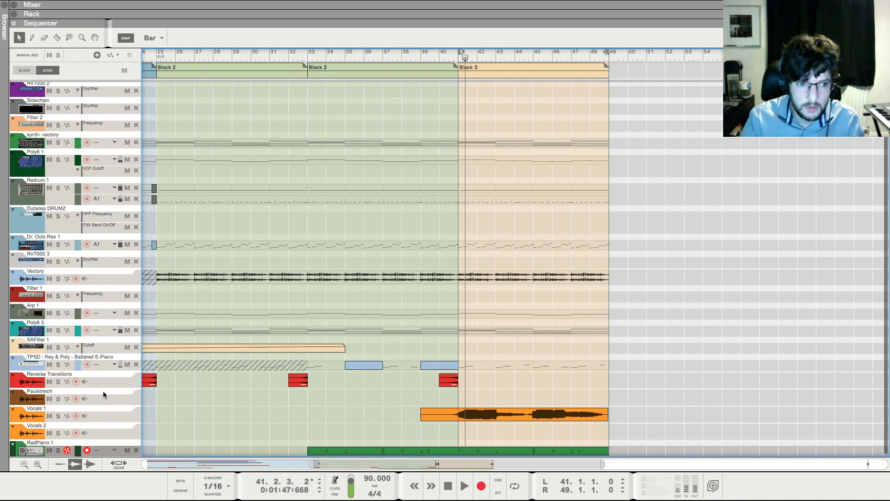
Check the mixer, then play the arrangement from bar 33 to hear the RadPiano 1 clips in context
key("F5")
key("F7")
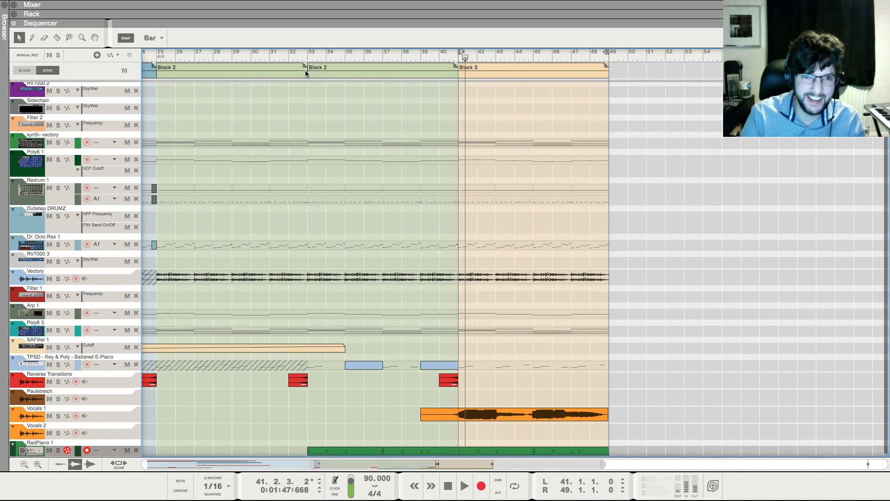
left_click(307, 59)
key("space")
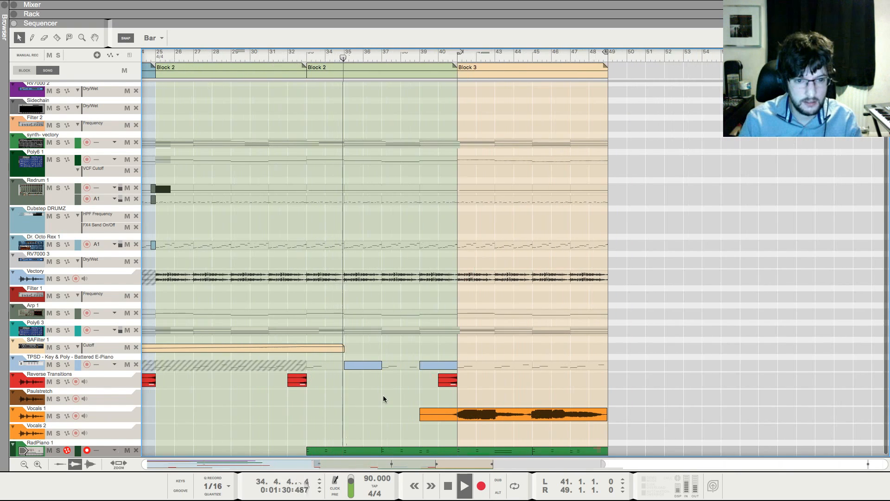
left_click(373, 449)
key("g")
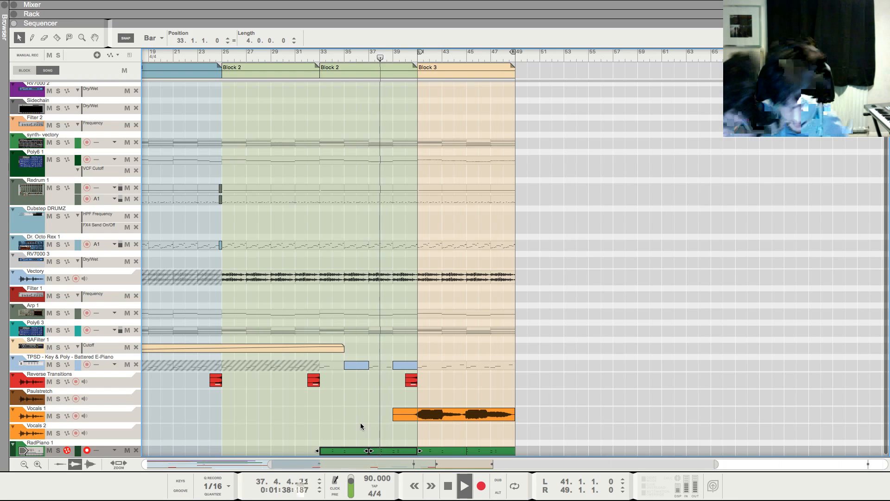
left_click(357, 422)
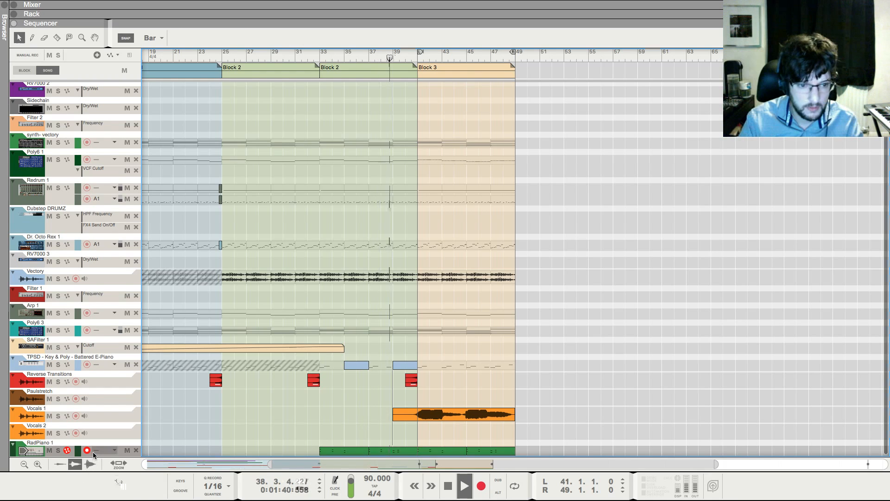
Assign the RadPiano 1 track to a bank A groove channel and open the ReGroove Mixer
left_click(114, 450)
mouse_move(129, 474)
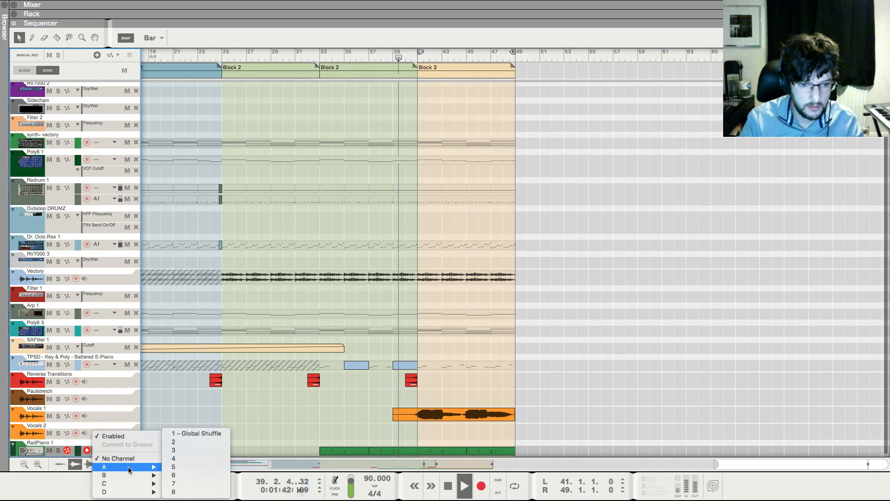
left_click(178, 446)
left_click(180, 490)
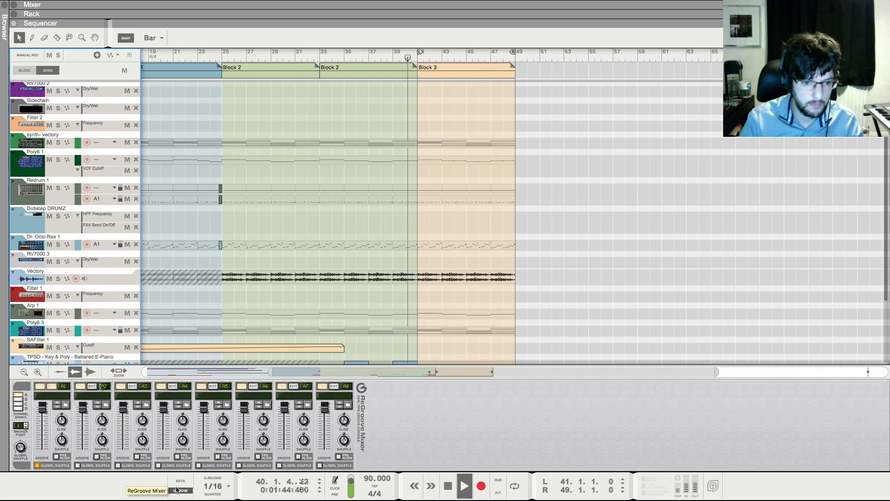
left_click_drag(697, 266, 714, 267)
left_click(690, 93)
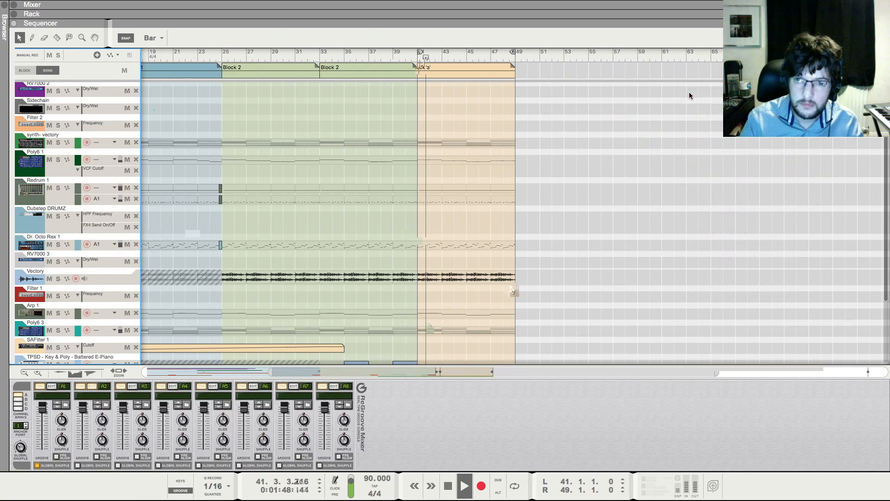
Close the ReGroove Mixer and mute the Key channel in the main mixer
left_click(182, 491)
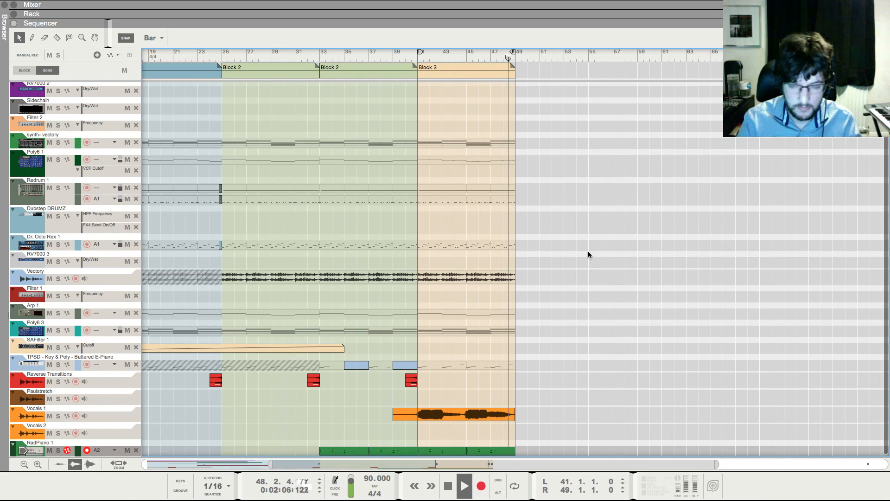
scroll(579, 269, "up", 3)
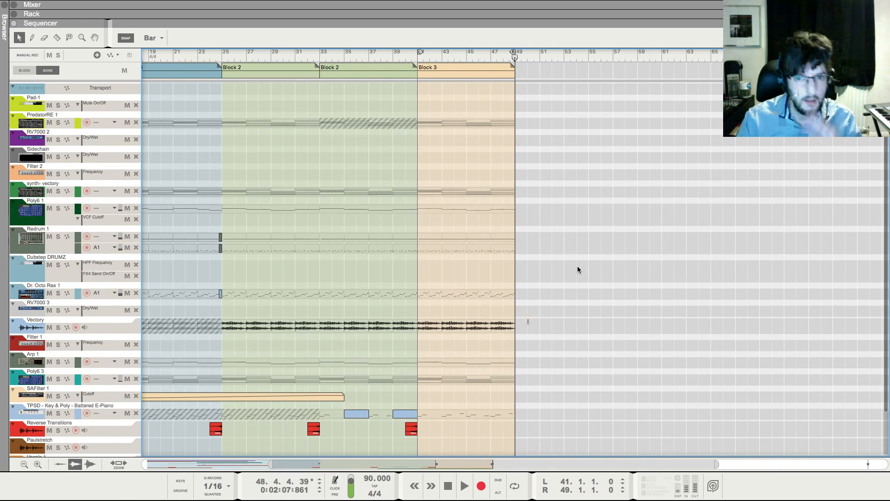
key("shift+Return")
key("F5")
left_click(609, 332)
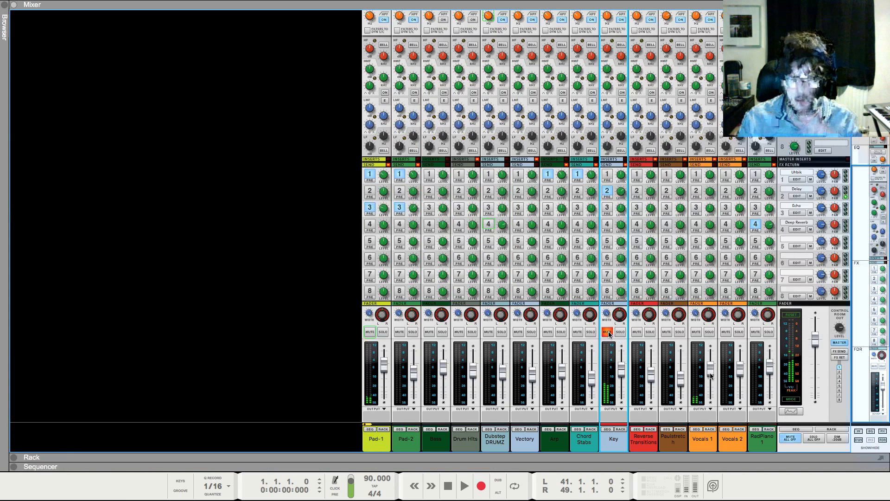
key("F7")
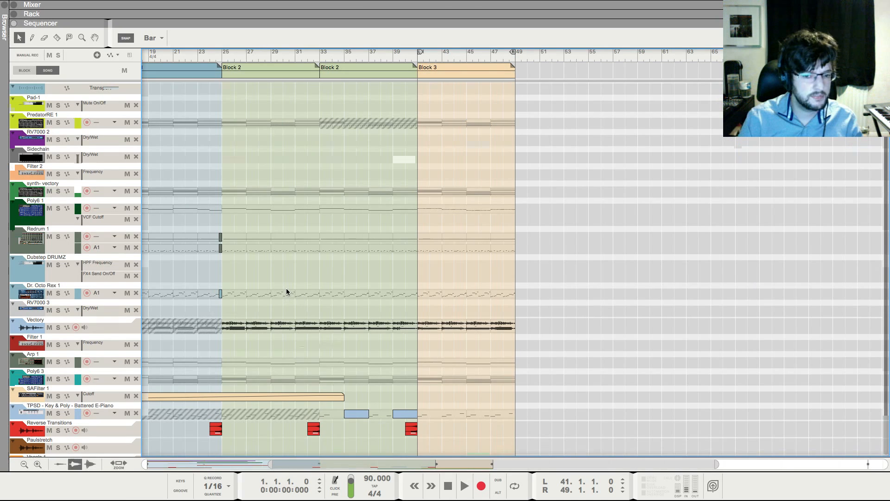
Set the audio buffer size to 512 samples in the preferences
key("F6")
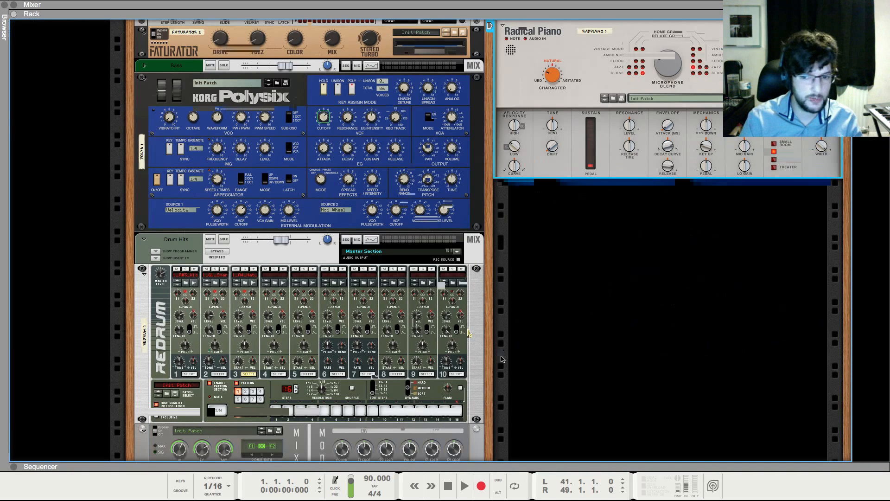
left_click(37, 5)
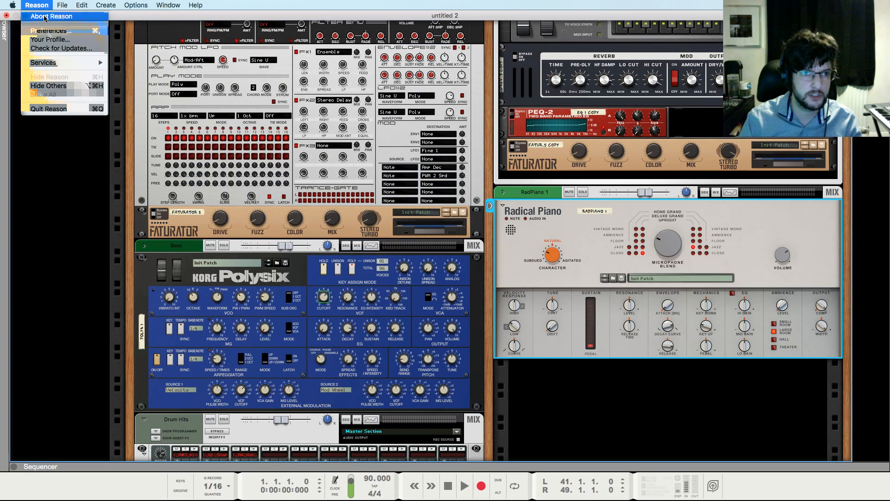
left_click(50, 30)
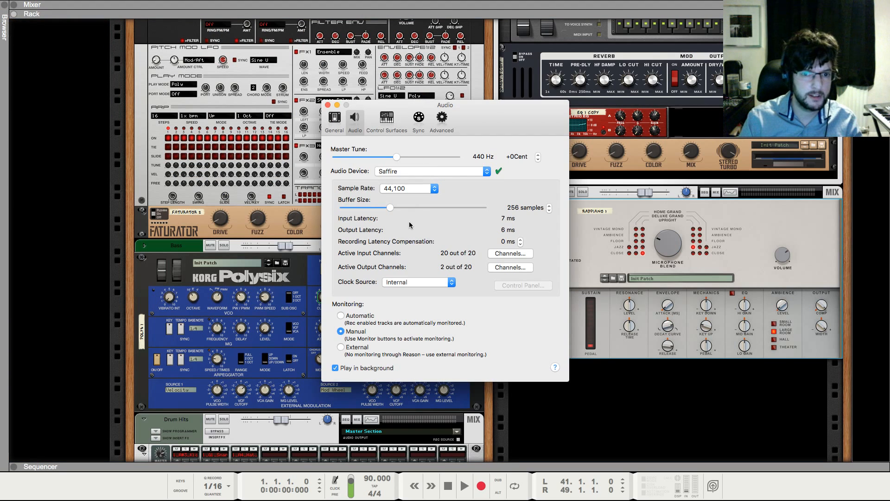
left_click(436, 207)
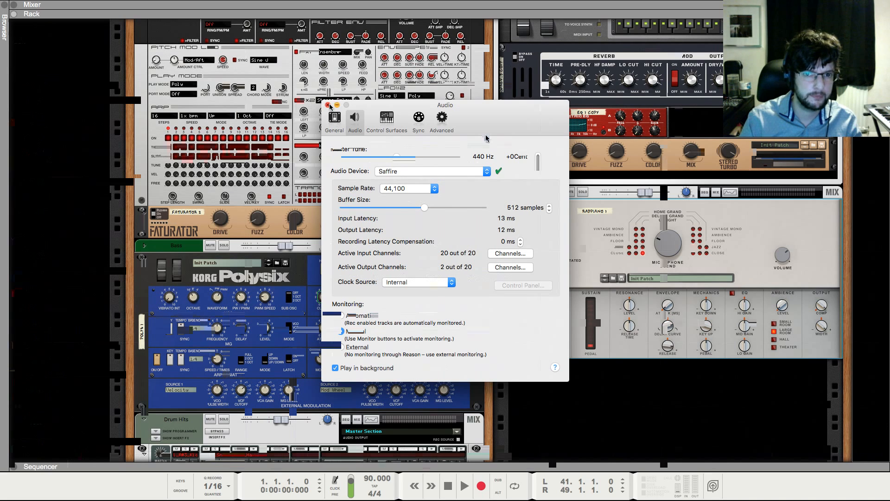
left_click(328, 105)
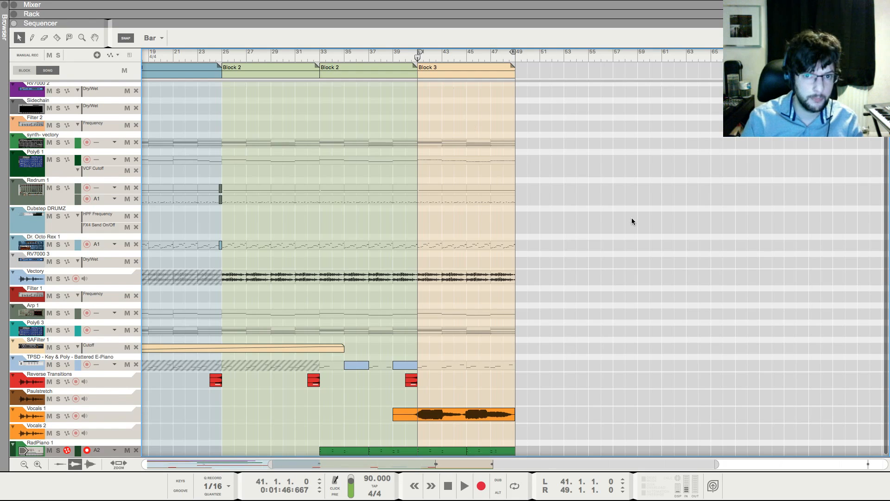
During playback from bar 41, add a second Block 3 from bar 49 to 57 and move the right locator to bar 57
scroll(630, 218, "up", 3)
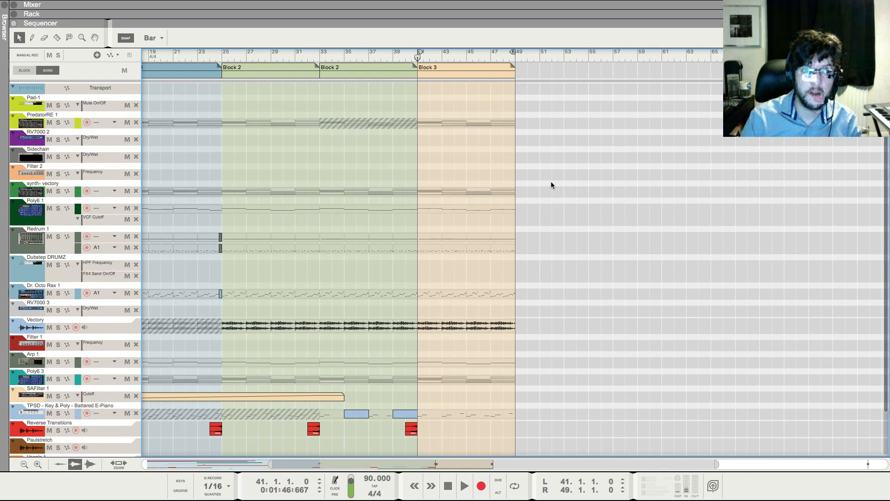
key("space")
key("g")
key("g")
key("g")
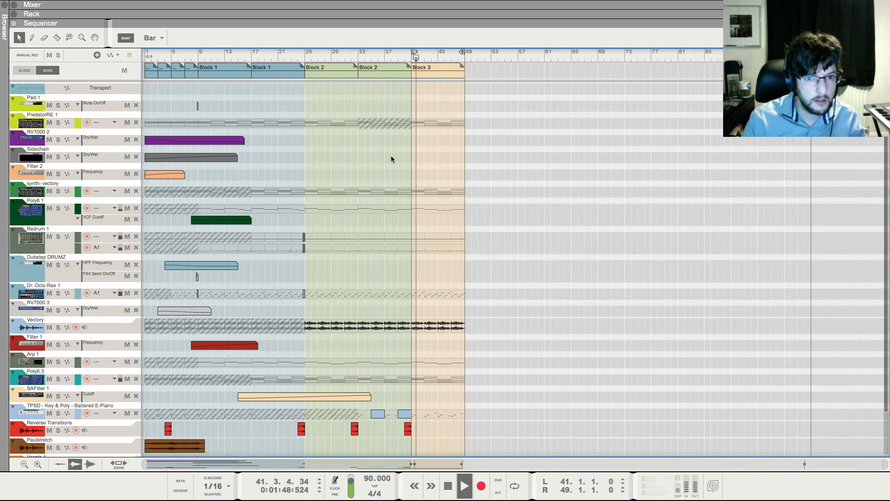
key("h")
key("h")
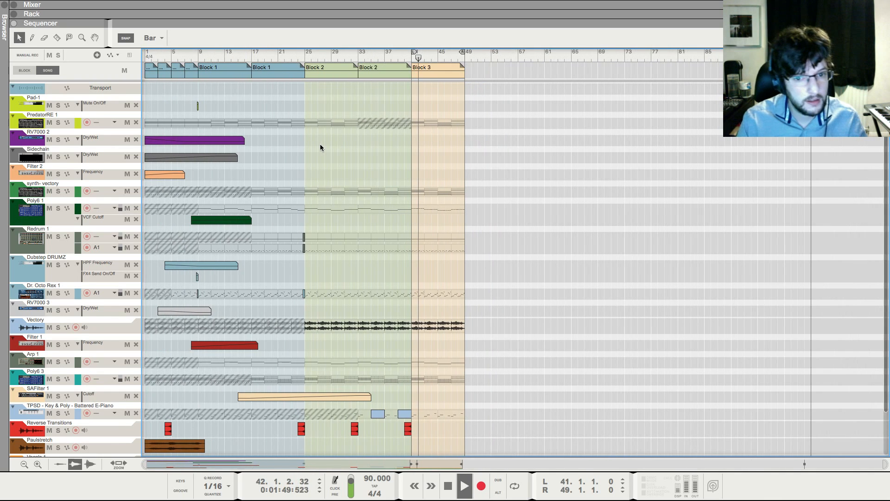
key("h")
key("h")
key("h")
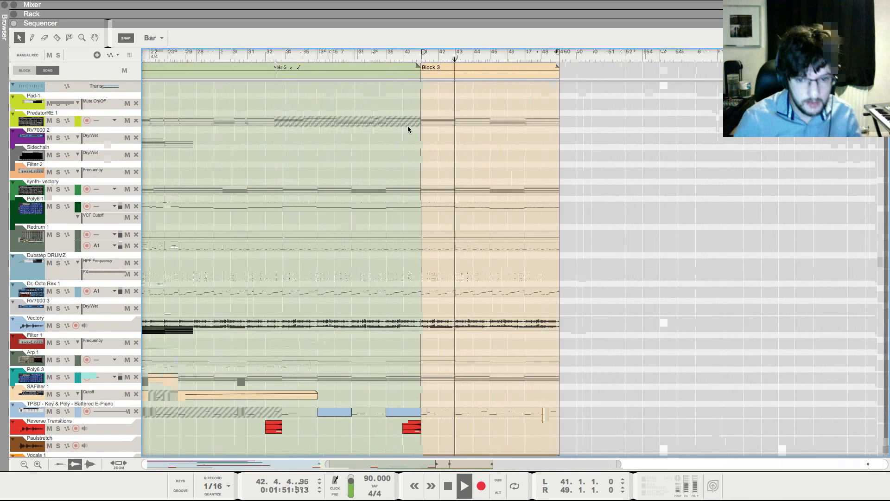
key("g")
left_click_drag(525, 72, 612, 72)
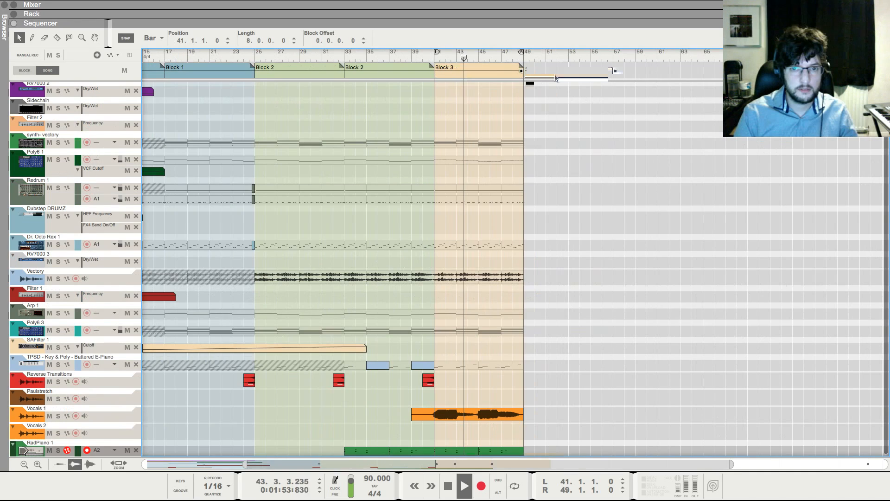
left_click(613, 52, "super")
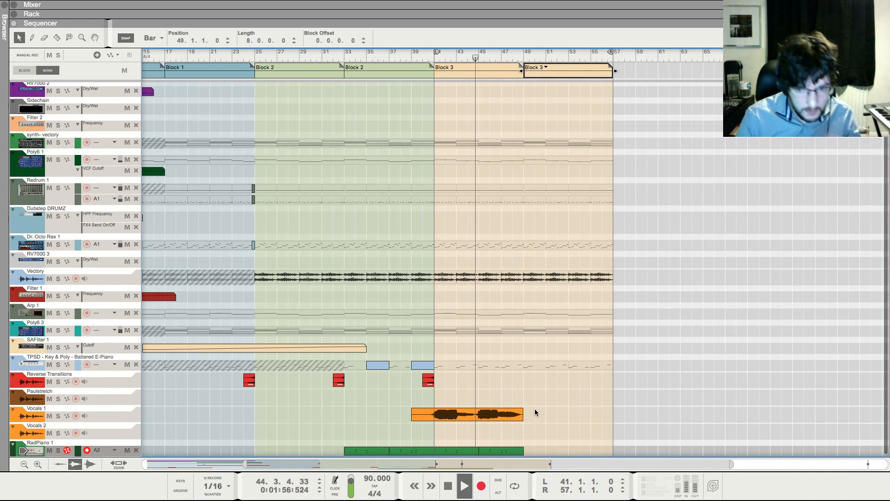
Copy the Vocals 1 clip to bar 49 and join both Vocals 1 clips into one
mouse_move(534, 407)
left_mouse_down()
mouse_move(452, 442)
mouse_move(462, 421)
mouse_move(548, 420)
mouse_move(525, 412)
left_mouse_up()
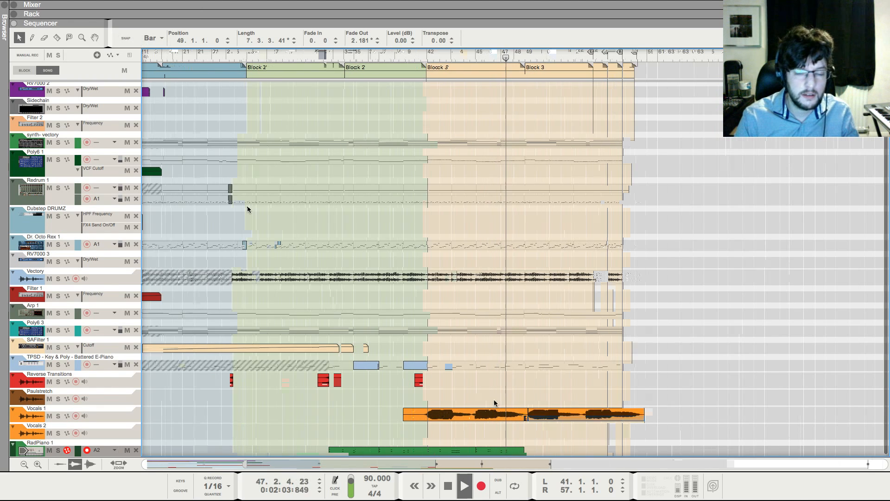
right_click(551, 412)
left_click(564, 392)
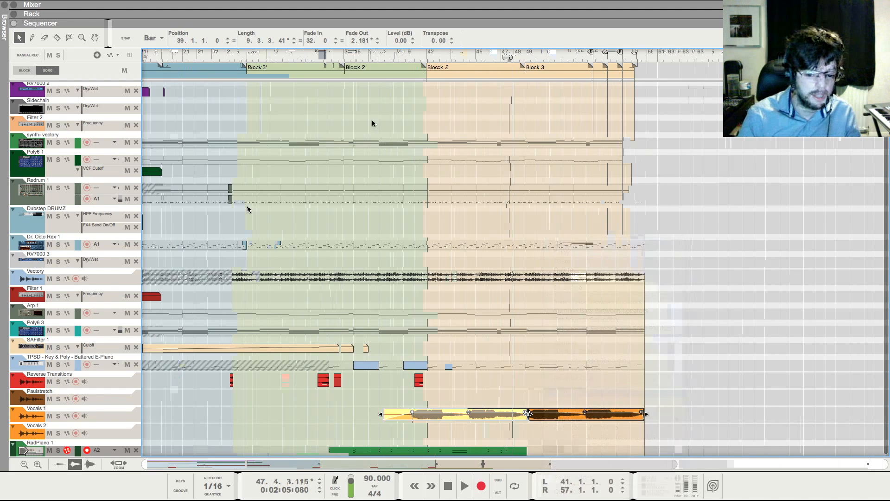
left_click(517, 164)
Open the joined Vocals 1 clip for comp editing and try to remove the cut at bar 49
double_click(542, 413)
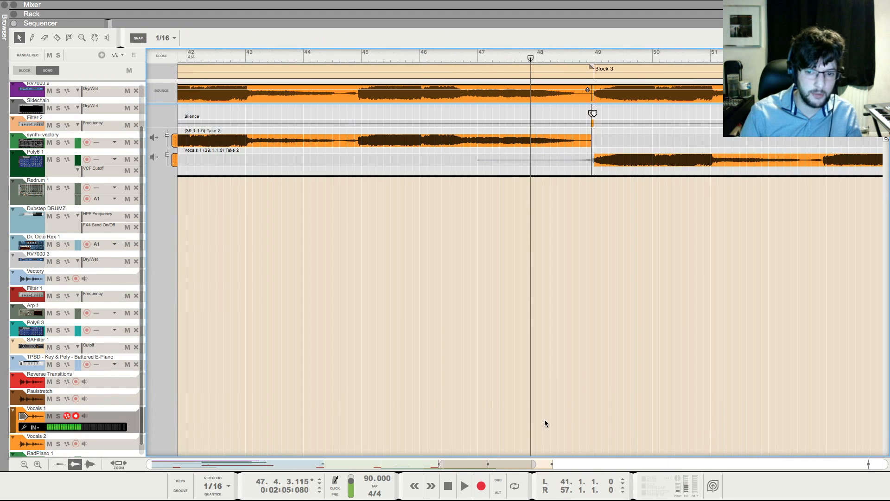
key("h")
key("h")
key("h")
key("h")
key("h")
double_click(635, 113)
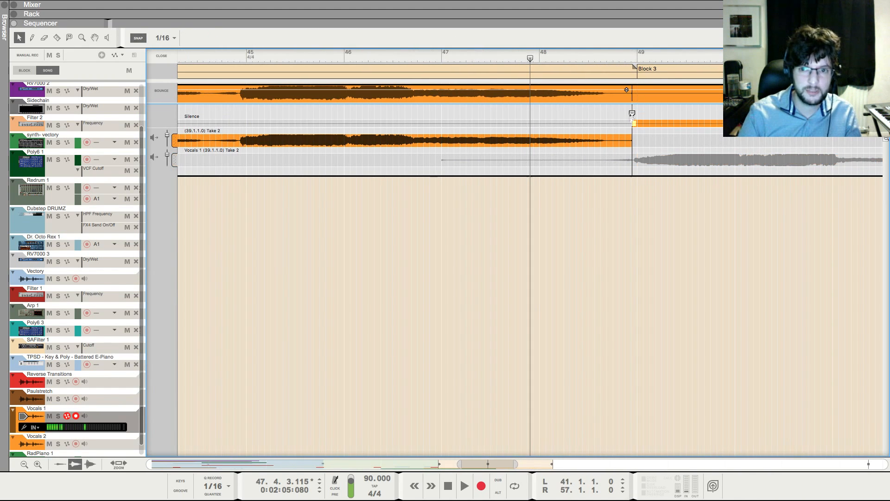
Reduce the vocal comp to one cut at 48.4.2 with a 4.23.2 crossfade, play the transition and close the editor
left_click(632, 111)
left_click_drag(632, 111, 635, 113)
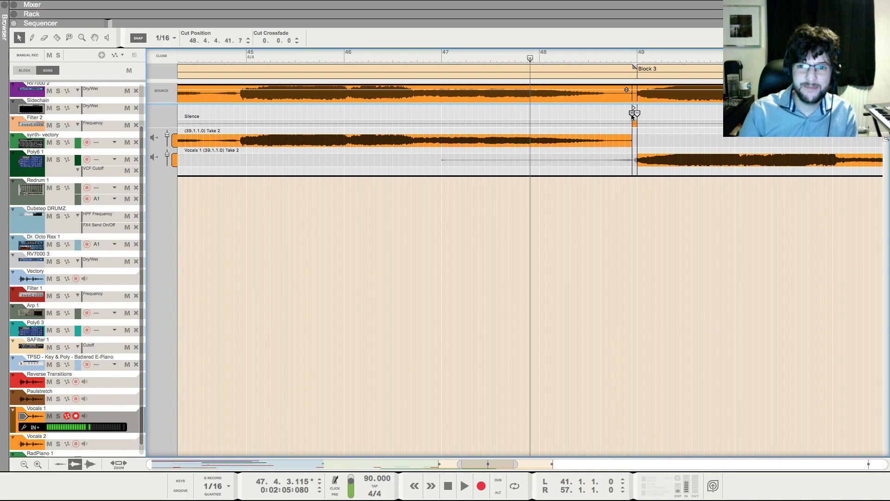
mouse_move(633, 114)
left_mouse_down()
mouse_move(619, 112)
mouse_move(634, 108)
left_mouse_up()
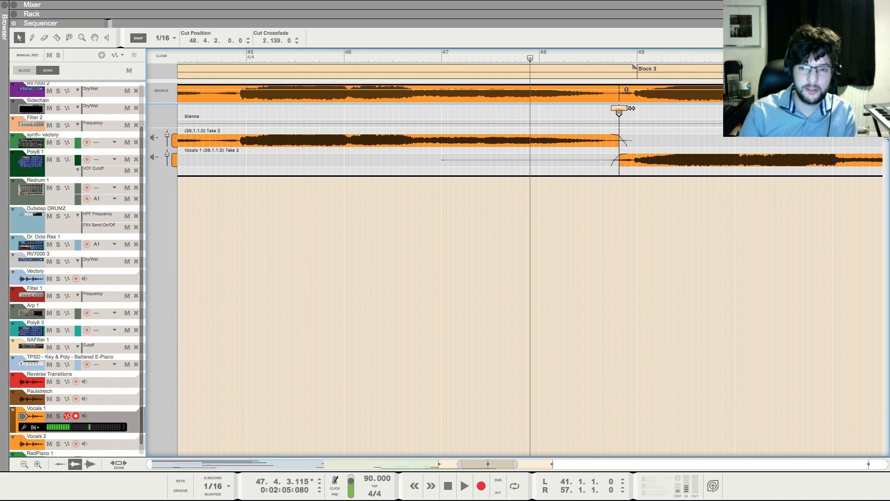
key("space")
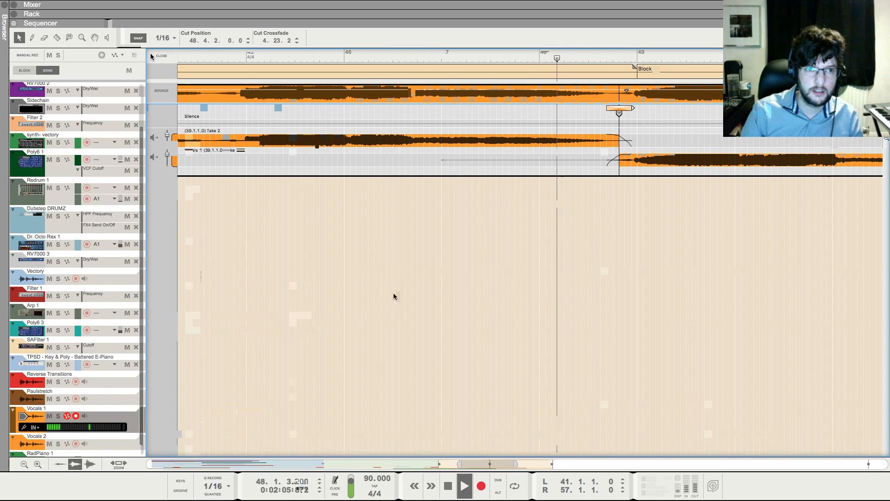
double_click(394, 301)
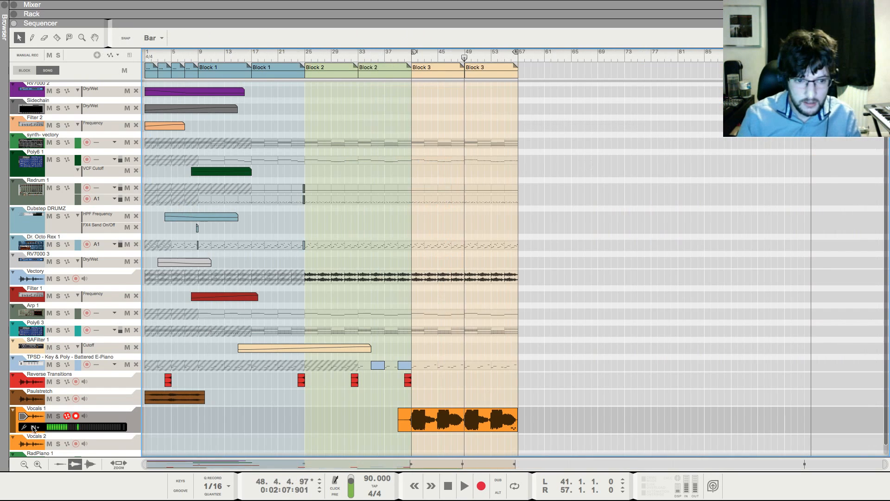
Select the Vocals 2 track for recording and enable its input monitoring
left_click(114, 447)
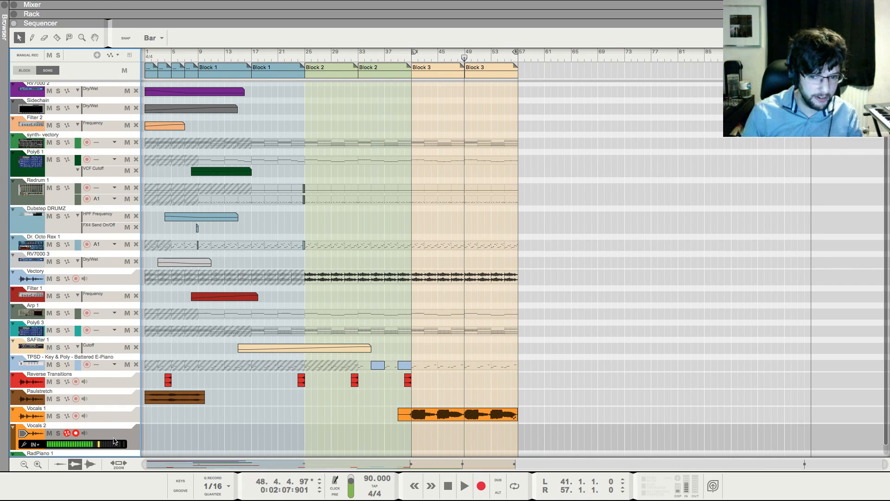
left_click(86, 433)
Switch to the desktop, quit Paul's Extreme Sound Stretch and return to Reason
key("ctrl+Up")
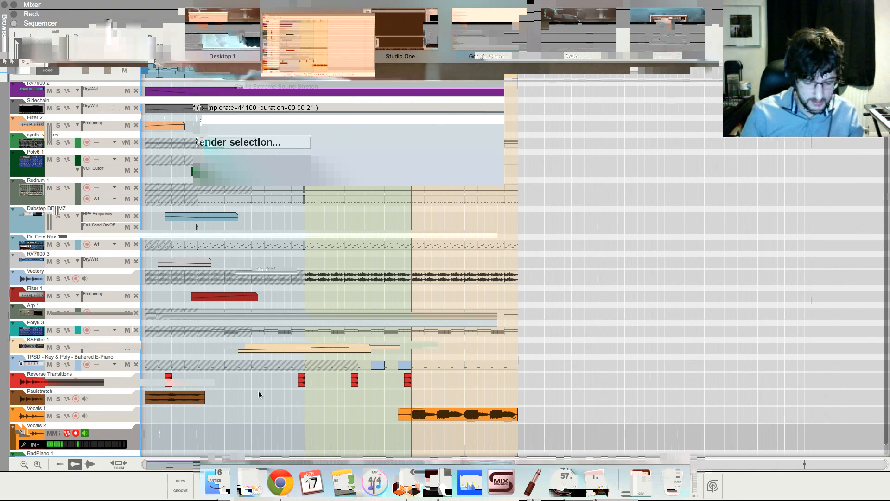
left_click(367, 57)
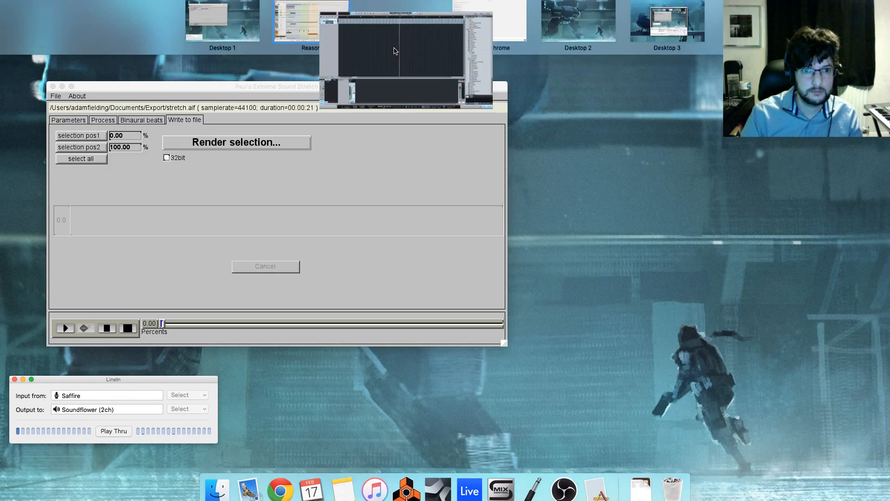
key("ctrl+Up")
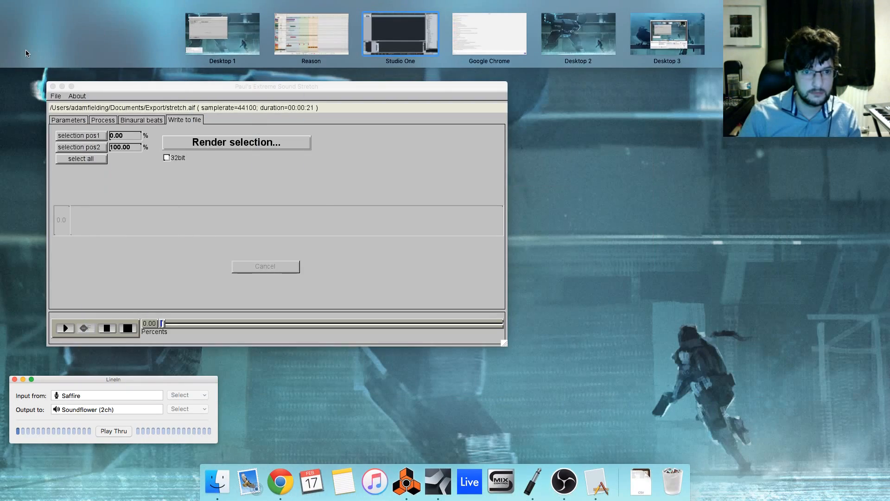
left_click(170, 192)
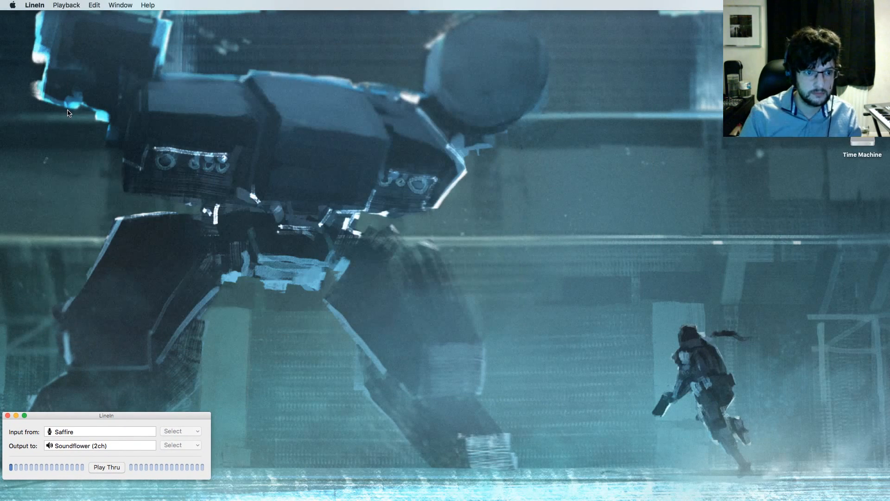
key("super+q")
key("ctrl+Up")
mouse_move(348, 8)
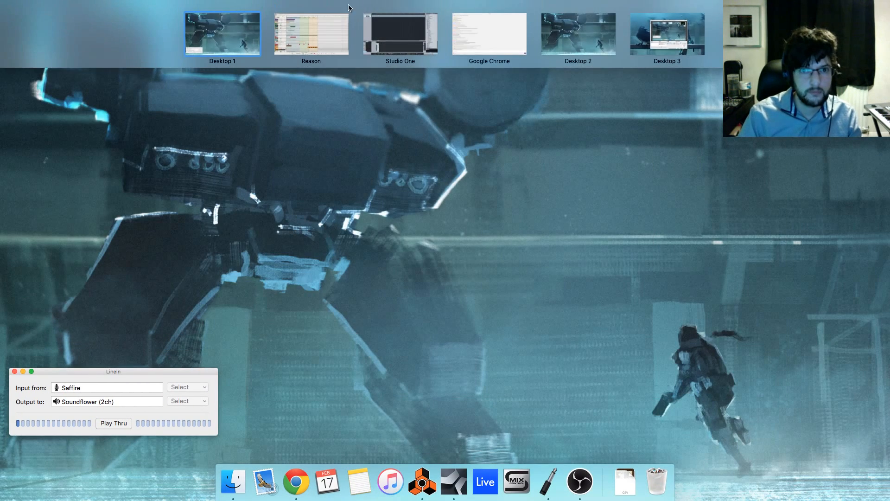
left_click(340, 36)
Move the playhead to about bar 48, start a recording on the Vocals 2 track and stop it
mouse_move(411, 57)
left_mouse_down()
mouse_move(401, 59)
mouse_move(416, 58)
left_mouse_up()
left_click(464, 58)
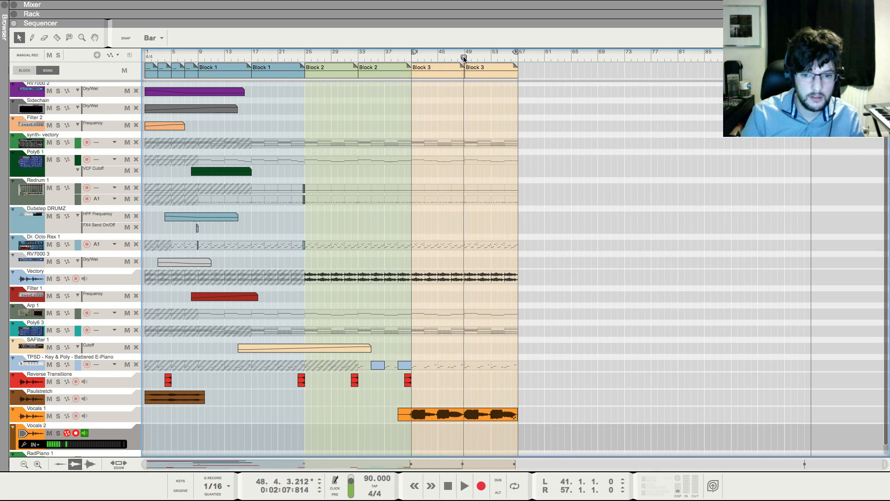
scroll(435, 260, "down", 1)
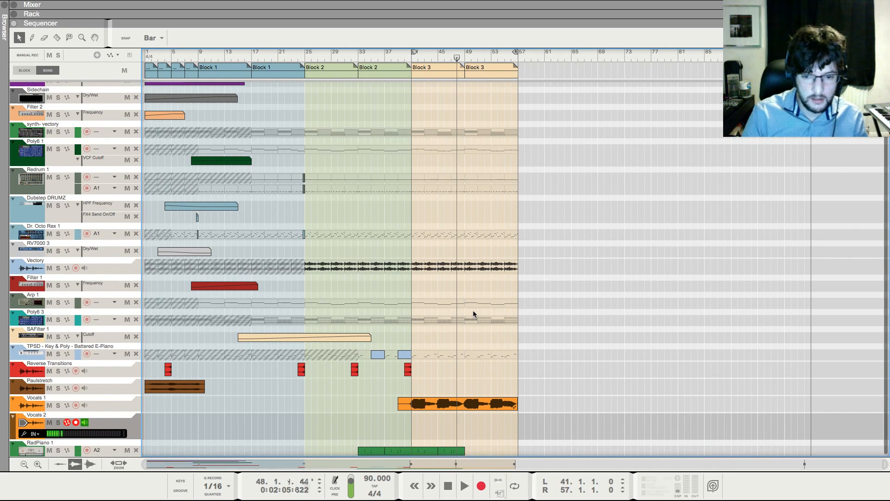
left_click(481, 486)
key("space")
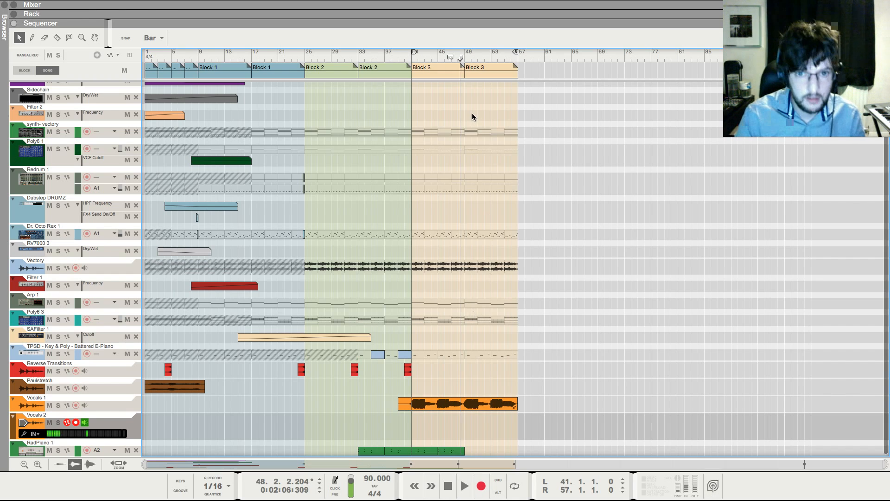
Select the DR-1 Deep Reverb among the Vocals 2 effects in the rack and return to the sequencer
key("F6")
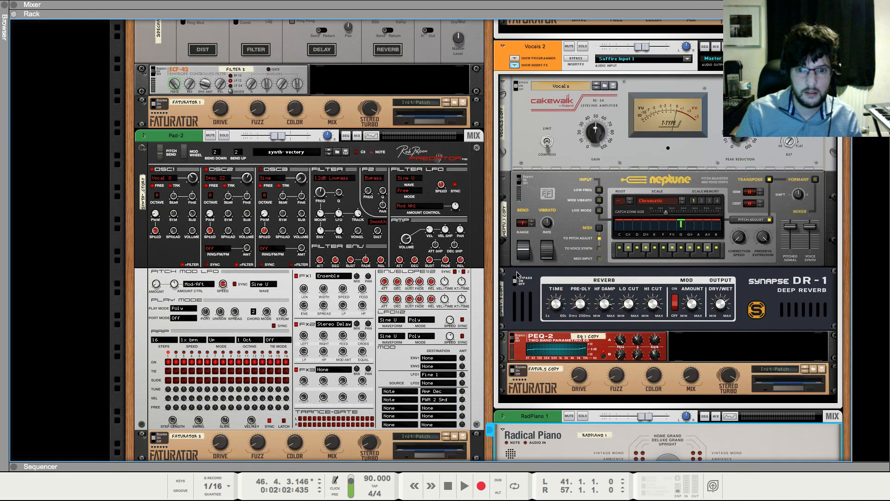
left_click(516, 277)
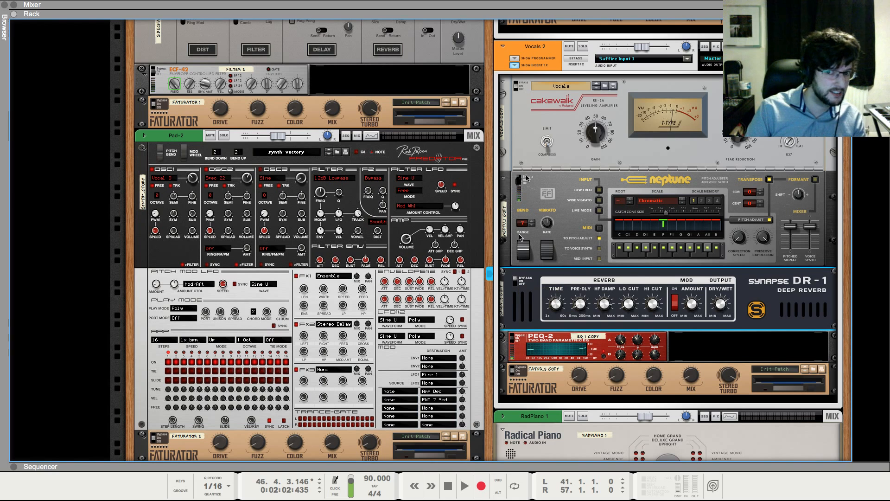
key("F7")
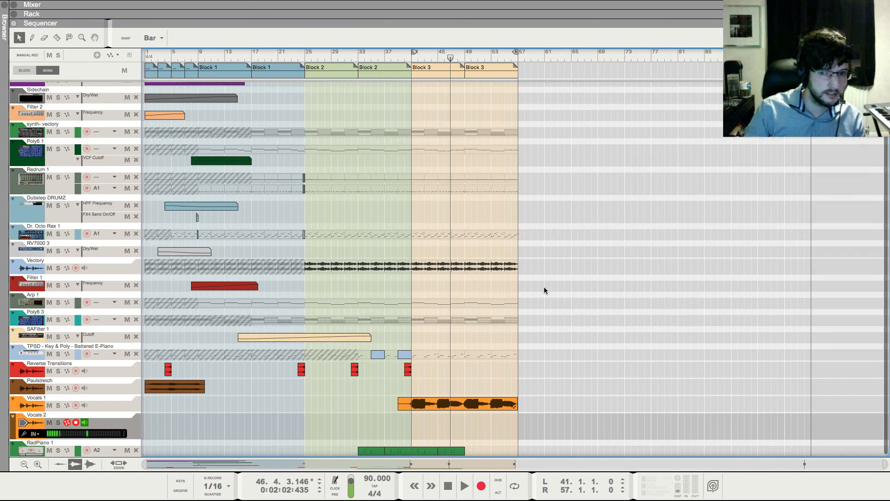
Record a new vocal take on the Vocals 2 track from about bar 46 and stop it just before bar 57
left_click(483, 495)
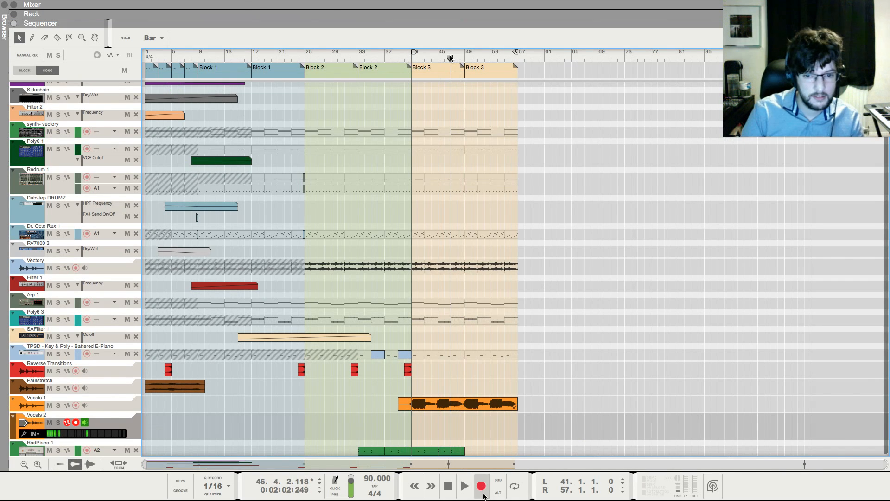
left_click(482, 495)
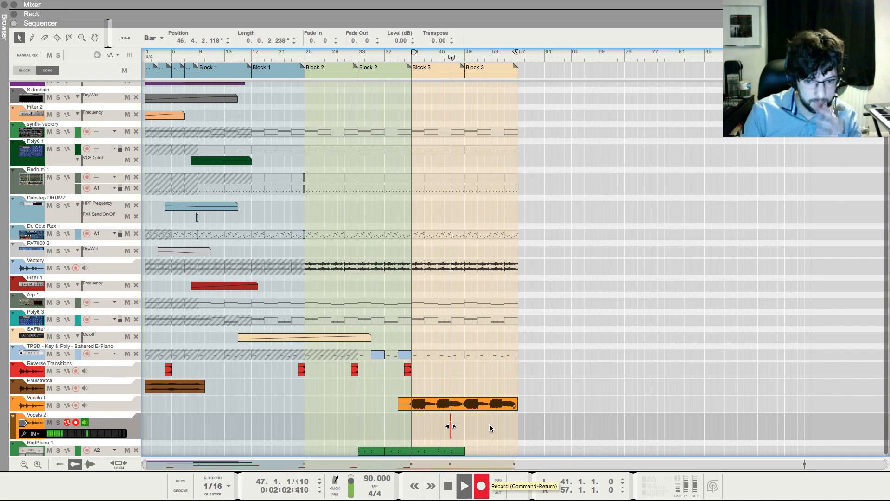
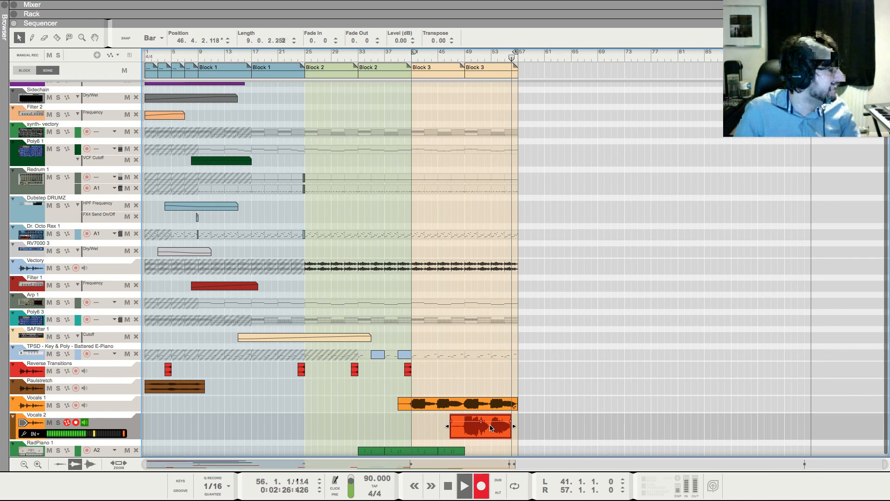
key("space")
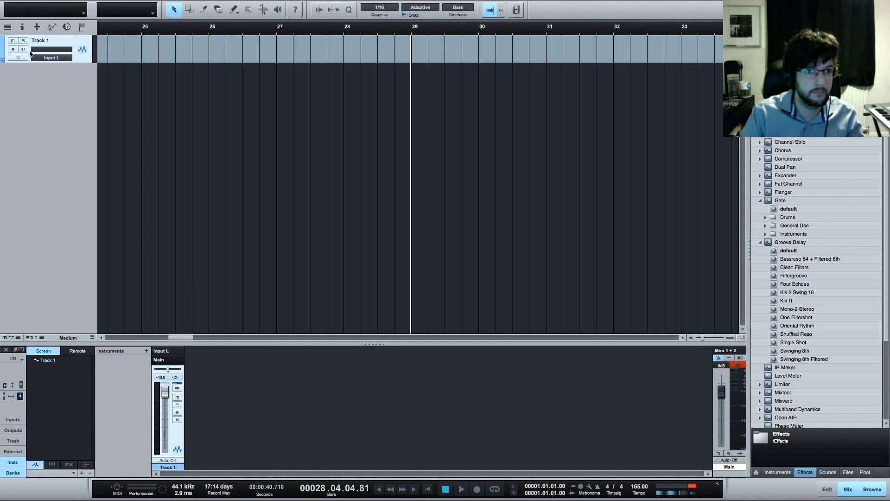
Switch to Studio One, turn on input monitoring for Track 1 and return to Reason
left_click(25, 49)
key("ctrl+Up")
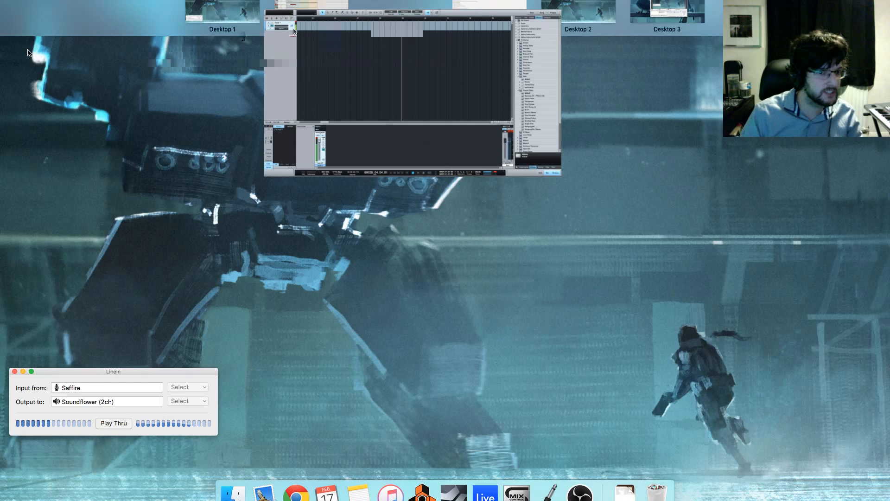
left_click(293, 29)
Trim the start of the Vocals 2 clip to about bar 48 and add short fades at its beginning and end
left_click(455, 58)
key("h")
key("h")
key("h")
key("h")
key("h")
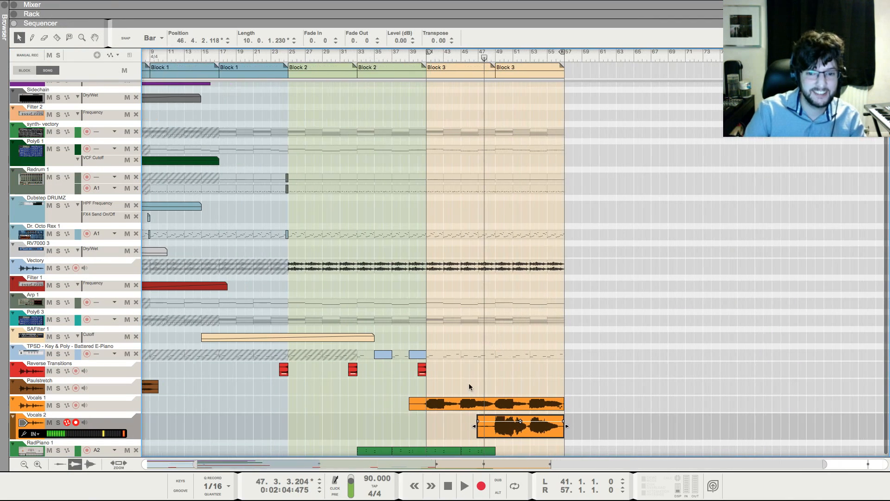
key("h")
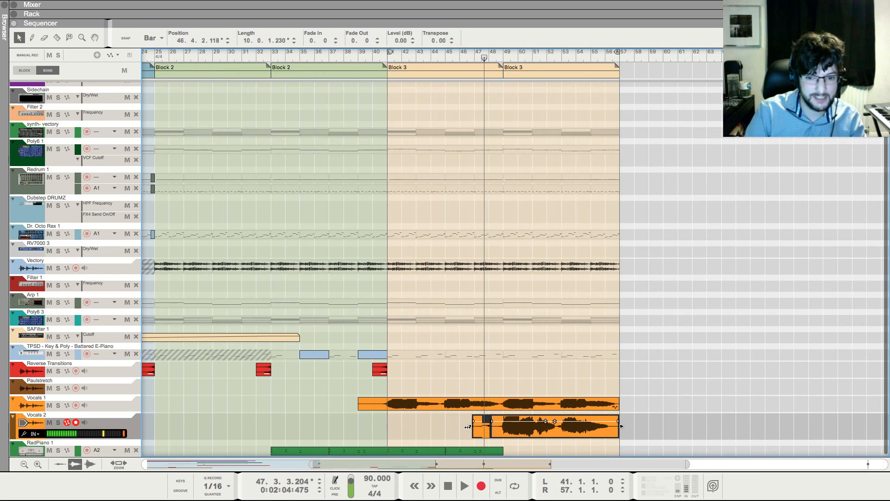
double_click(497, 424)
double_click(498, 424)
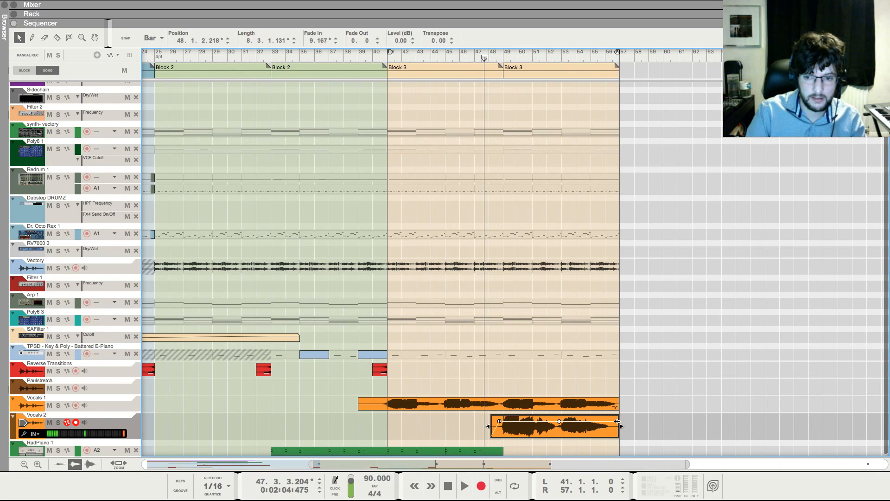
left_click_drag(617, 421, 611, 421)
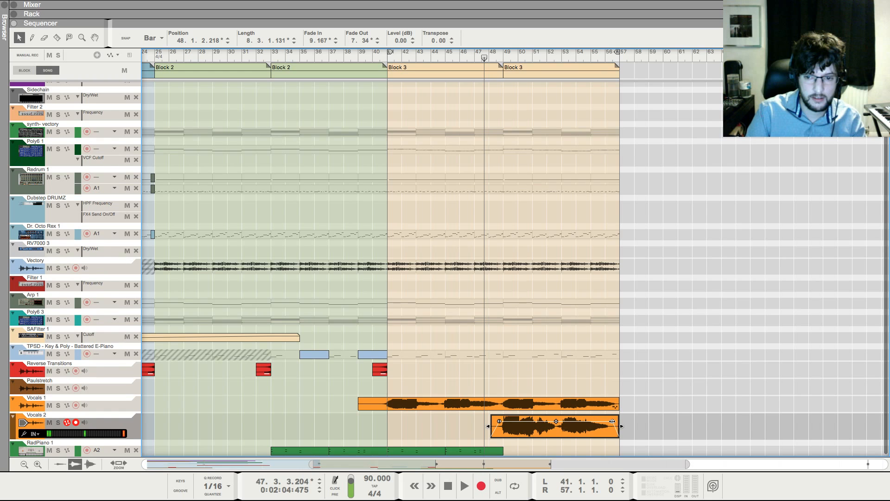
Play back the trimmed vocal from about bar 47, check the mixer levels, and stop with the playhead at the song start
key("F6")
key("F7")
key("space")
left_click(688, 325)
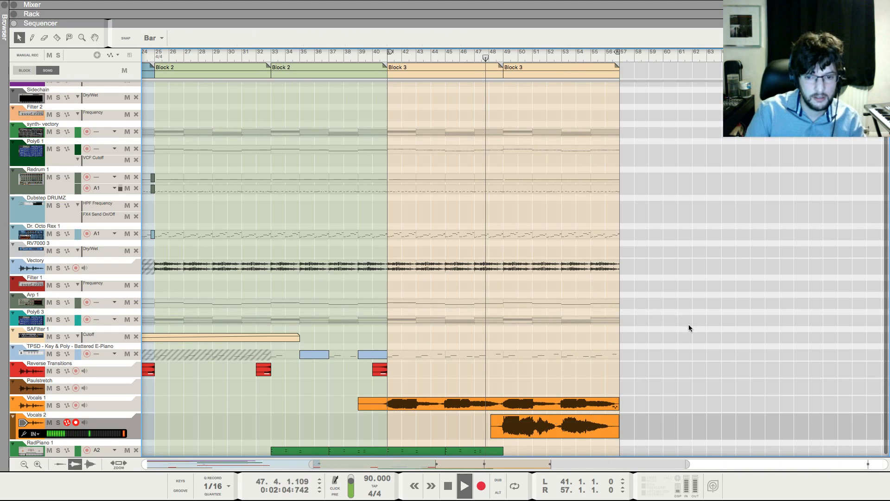
key("g")
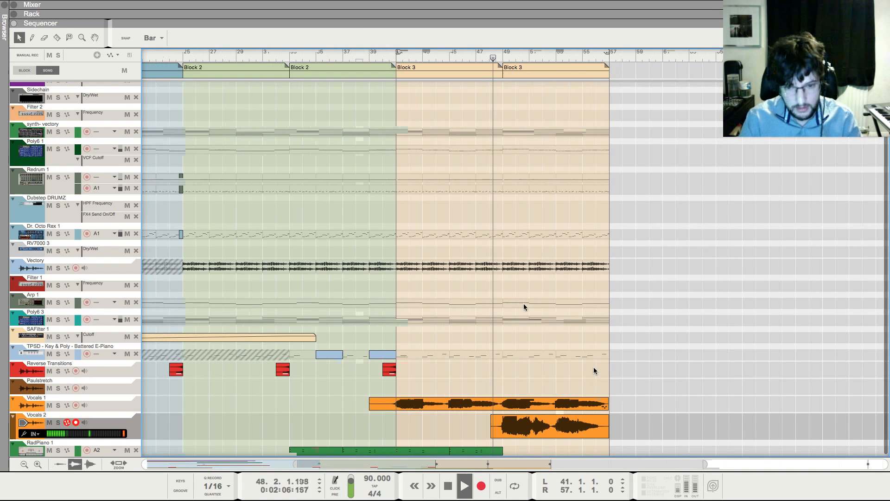
key("g")
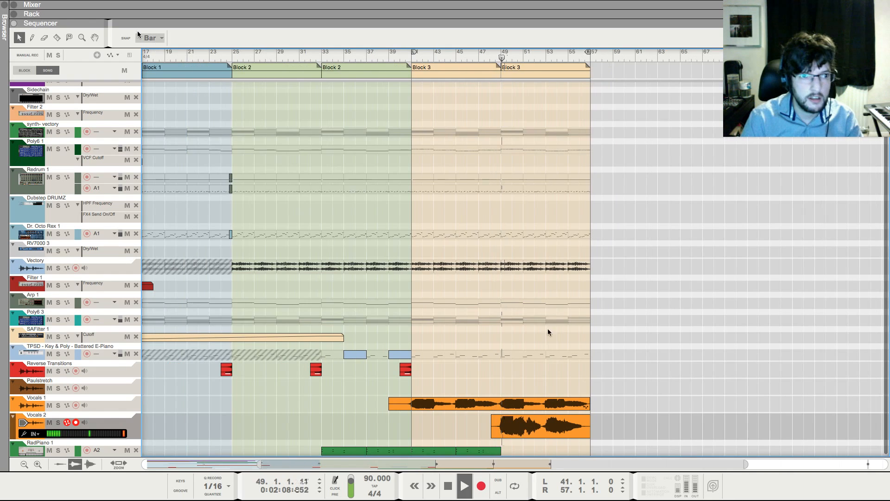
key("F5")
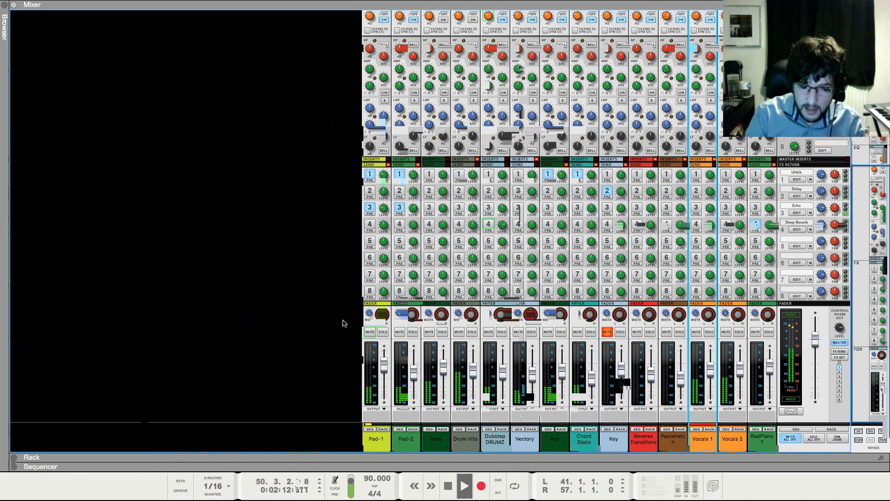
key("F7")
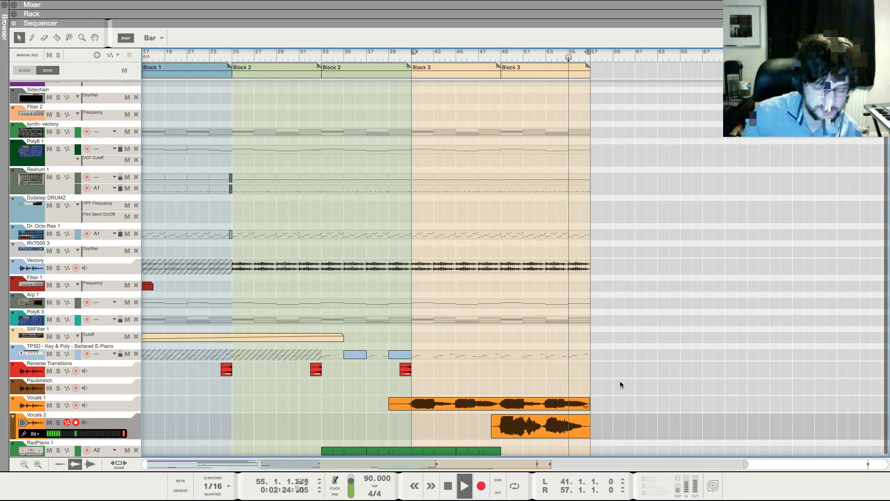
key("space")
key("shift+Return")
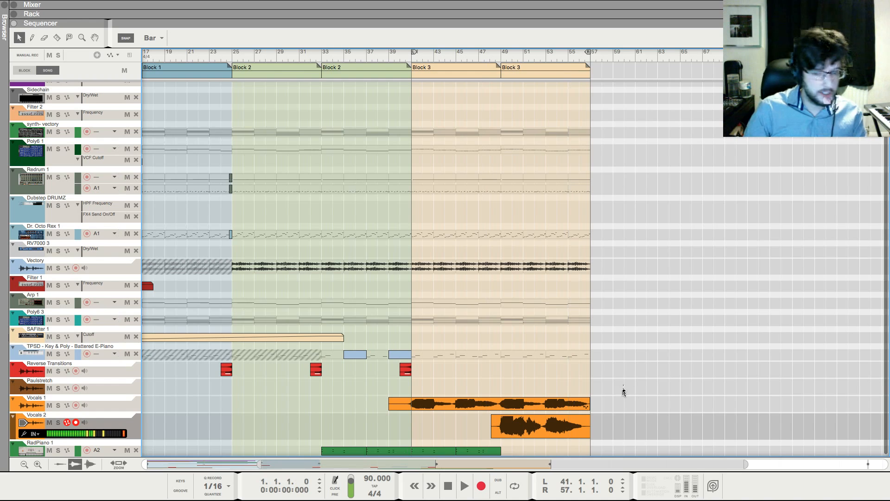
Reposition the playhead around bars 47 to 49 and start playback of the Block 3 section from bar 41
left_click(487, 58)
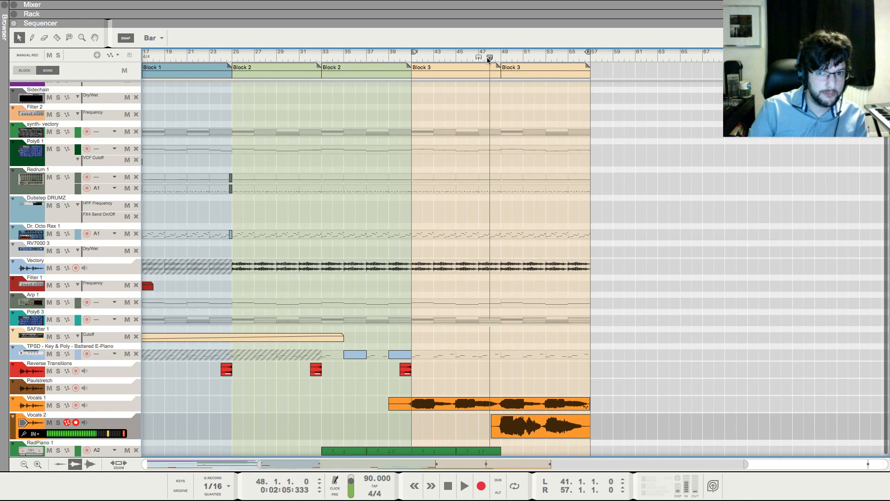
key("KP_7")
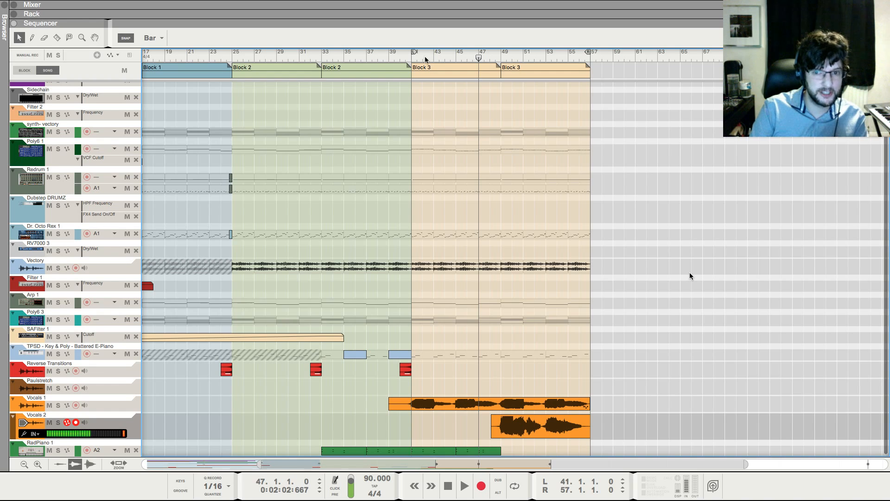
key("KP_1")
left_click(499, 55)
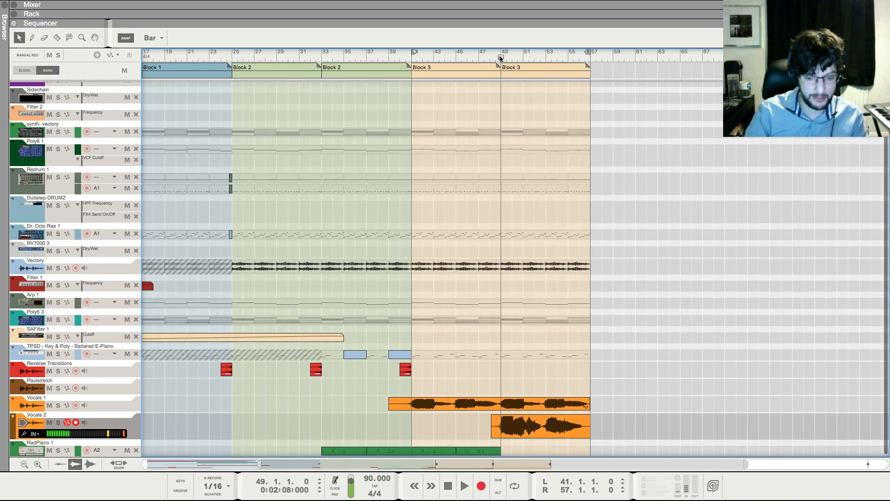
scroll(501, 418, "down", 1)
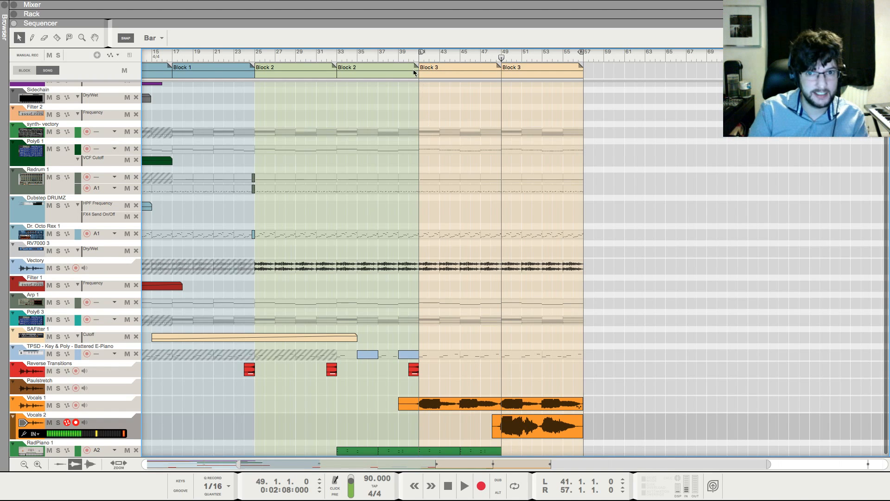
key("space")
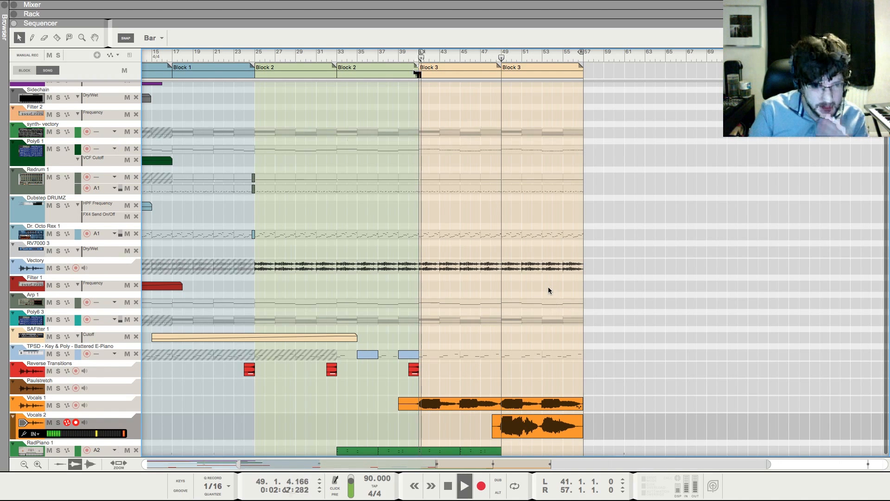
Select the Vocals 2 fader in the mixer and look over the sequencer tracks while Block 3 plays
key("F5")
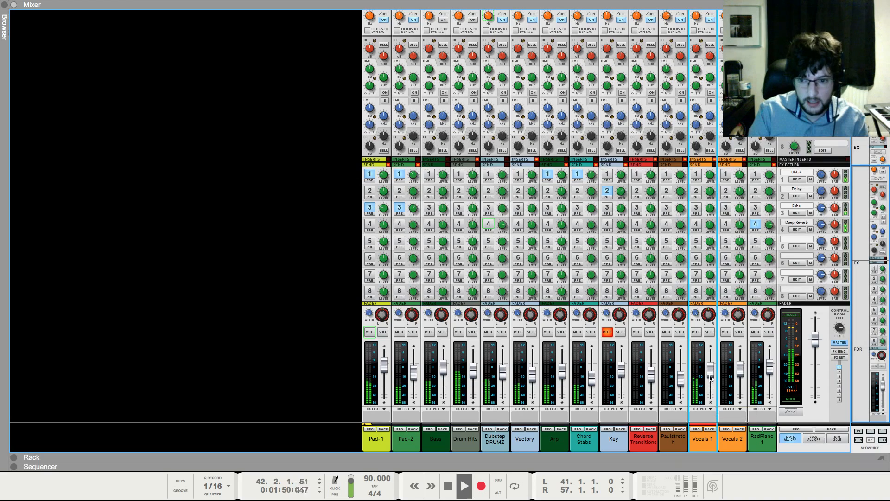
left_click(740, 368)
key("F7")
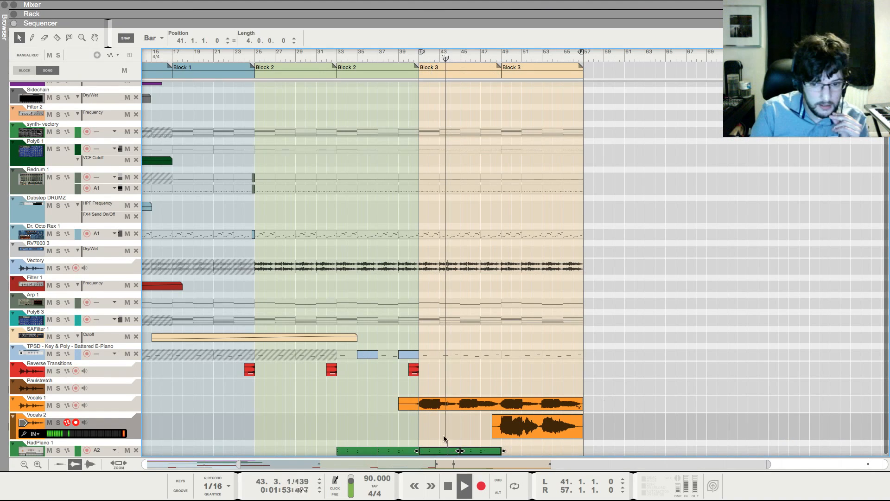
scroll(507, 385, "up", 3)
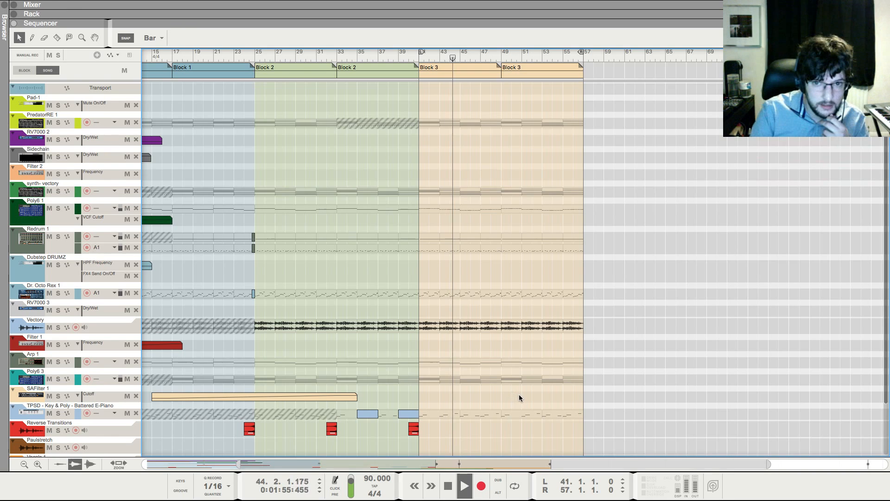
scroll(520, 396, "down", 1)
scroll(619, 297, "down", 3)
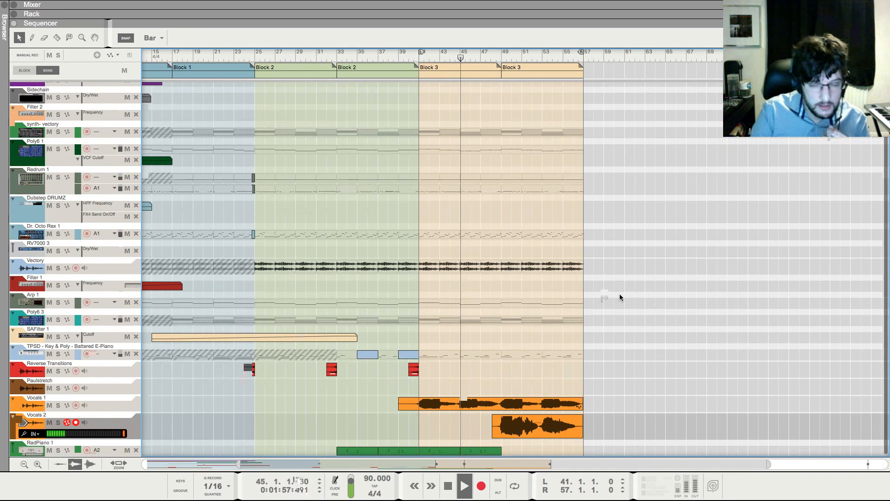
scroll(603, 293, "up", 3)
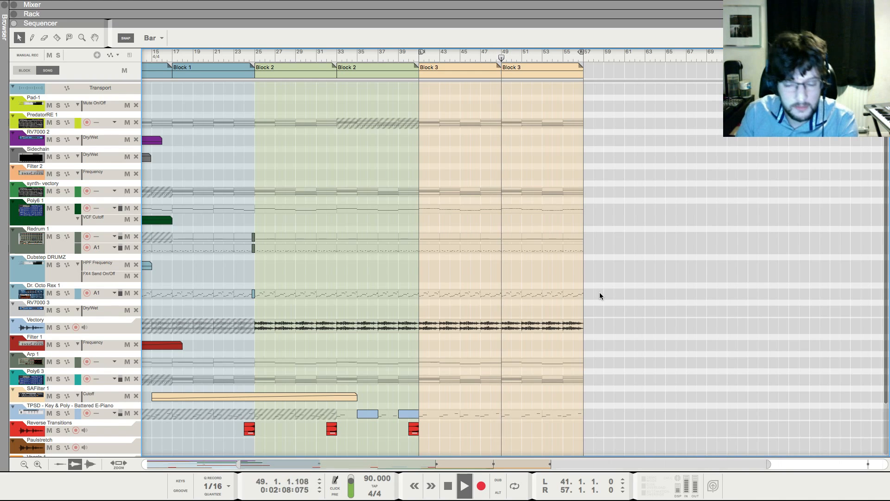
scroll(528, 342, "down", 4)
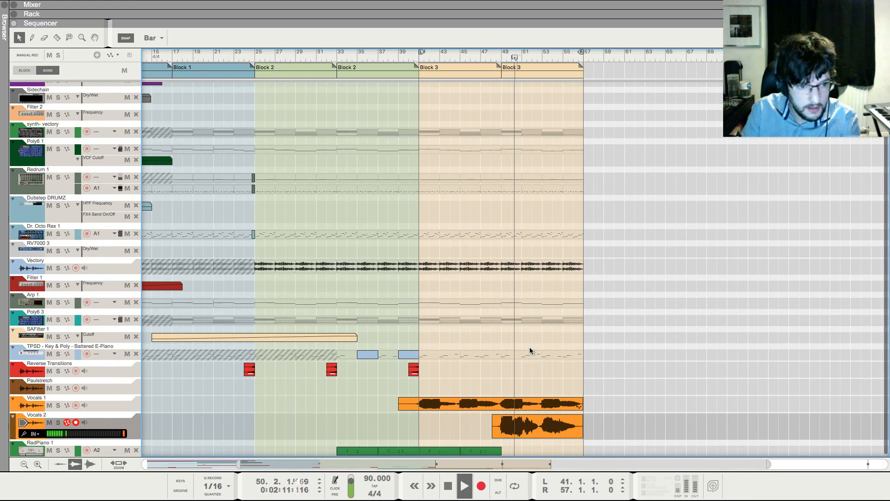
Lower the Vocals 2 fader slightly in the mixer, enable its Deep Reverb send and return to the sequencer
key("F5")
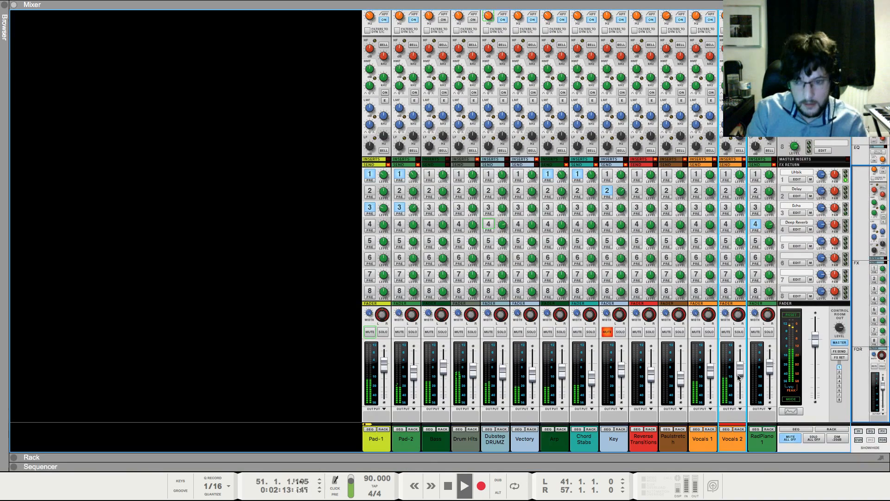
key("F7")
key("F5")
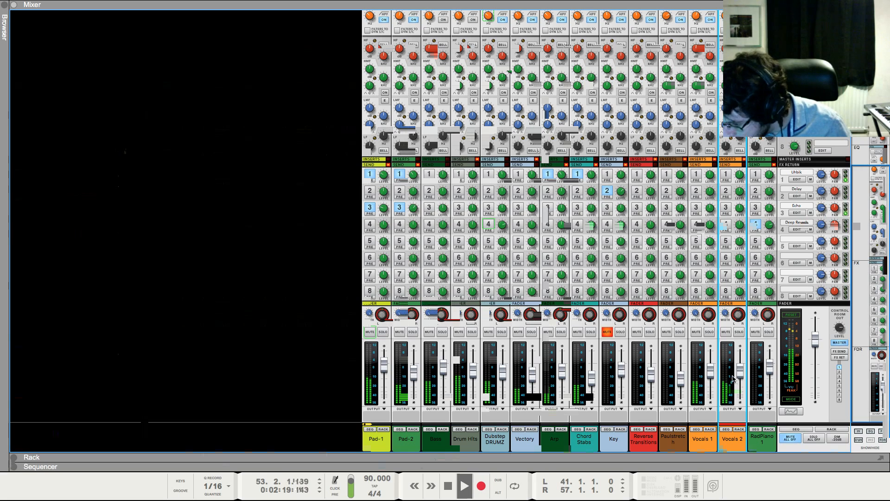
key("F7")
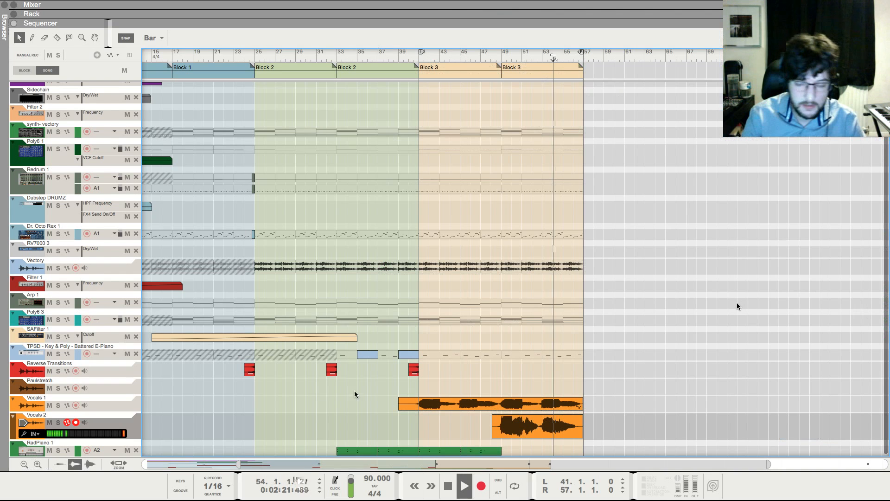
Select the Paulstretch track, stop playback and place the playhead at bar 56
left_click(575, 377)
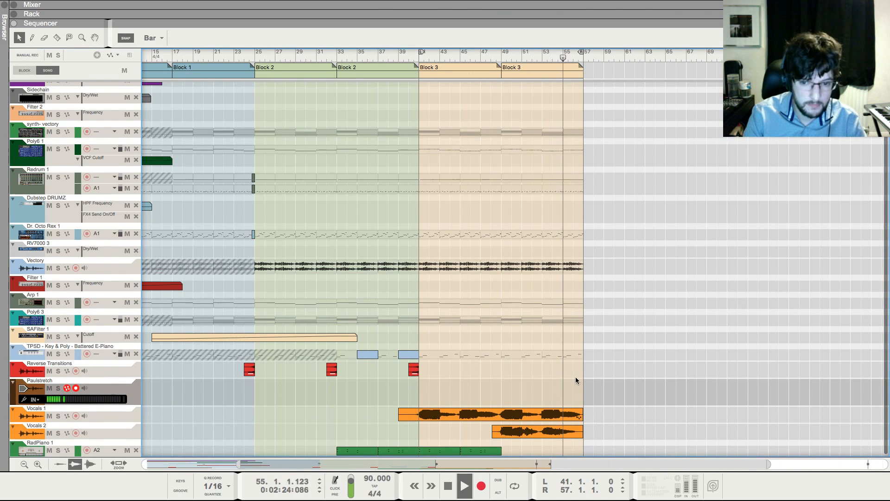
key("g")
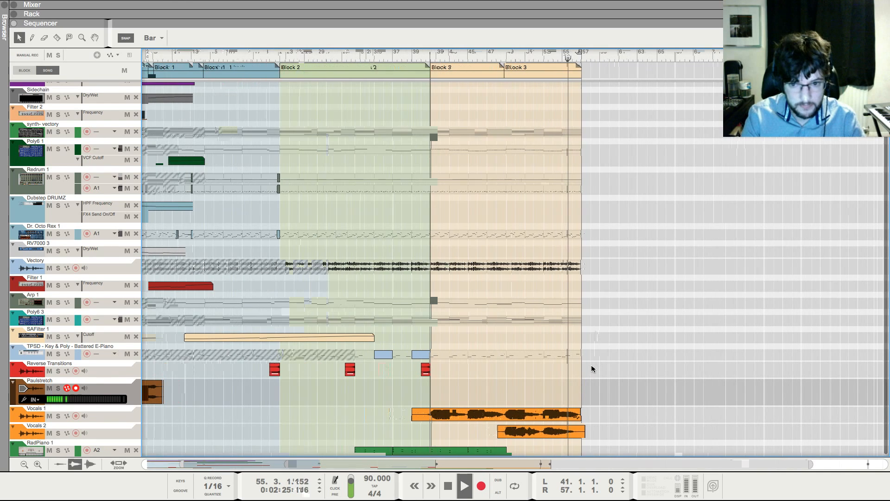
key("g")
key("h")
key("h")
key("space")
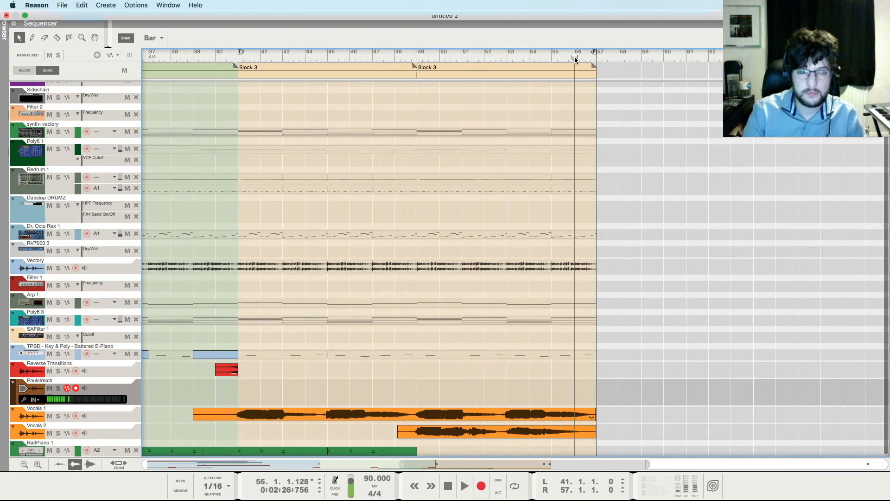
left_click(575, 57)
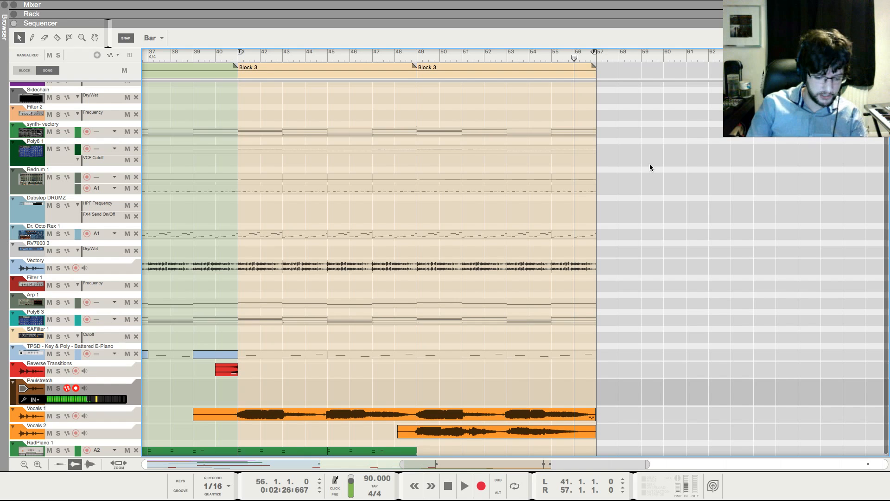
Open the Export folder in the browser to look through its audio files
key("g")
key("g")
key("g")
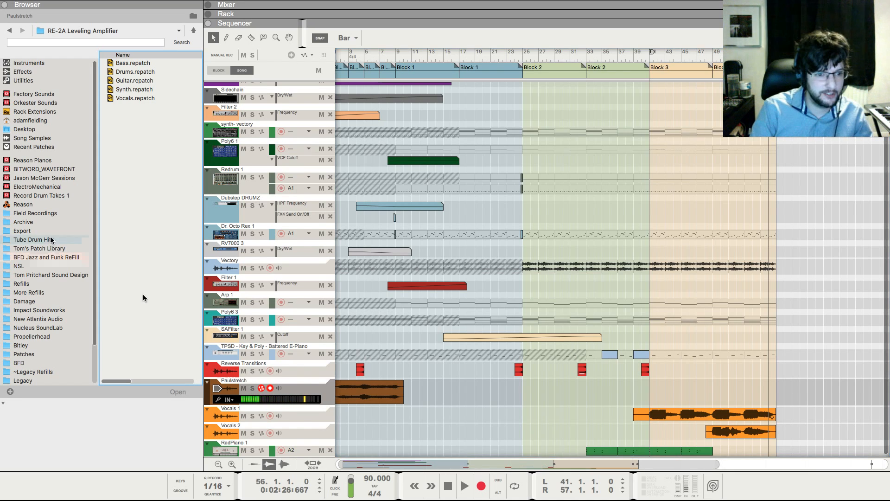
left_click(22, 230)
left_click(137, 335)
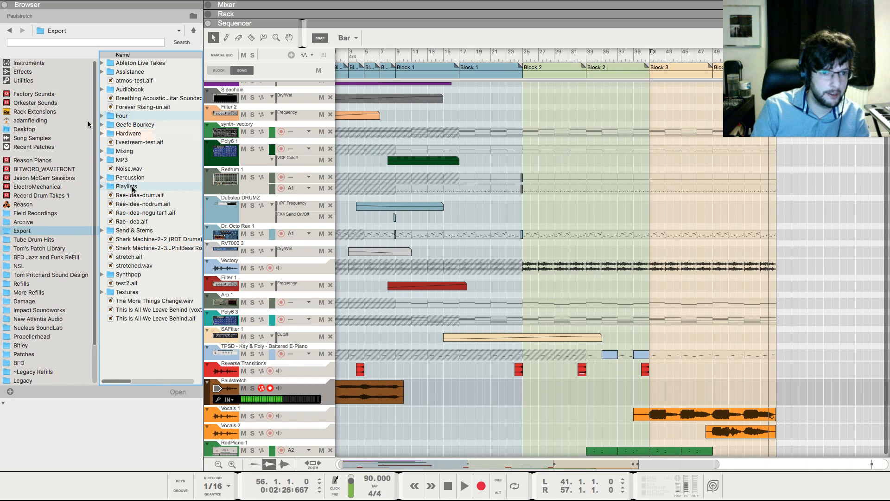
Look through the Tube Drum Hits samples, checking Hats & Shakers and opening Rides & Cymbals to find a cymbal
left_click(34, 239)
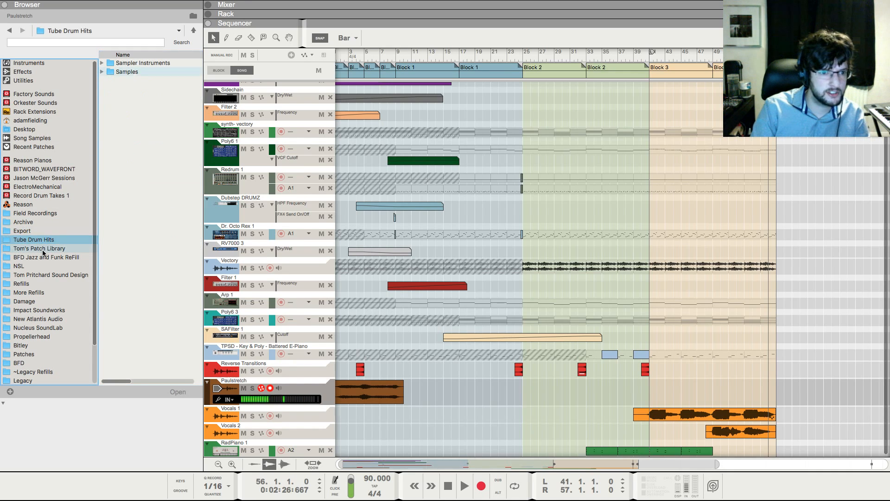
left_click(135, 73)
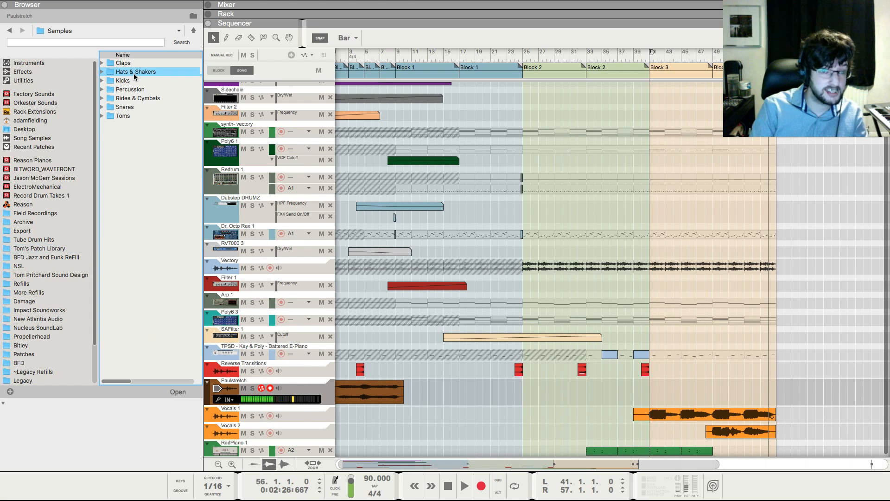
double_click(135, 73)
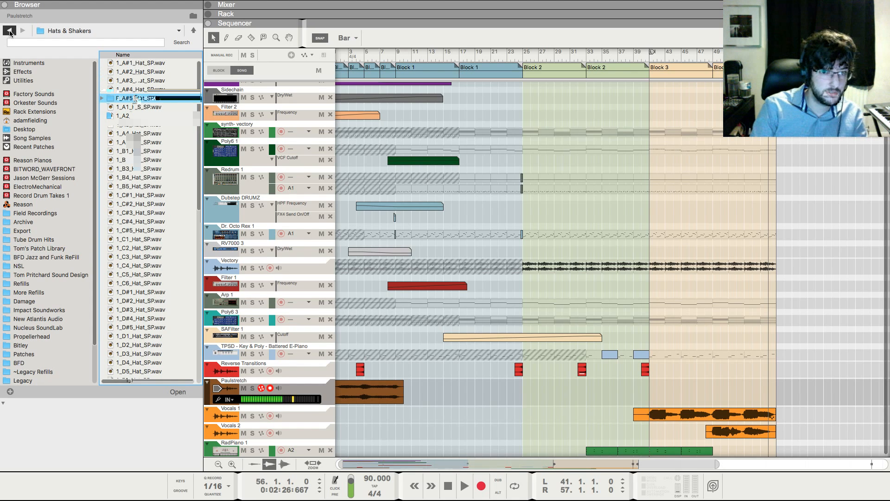
left_click(9, 31)
double_click(134, 98)
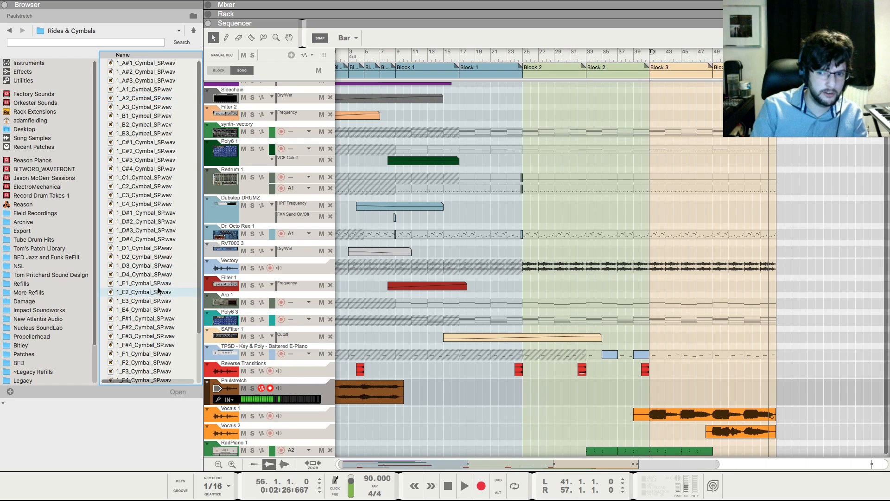
scroll(159, 287, "down", 3)
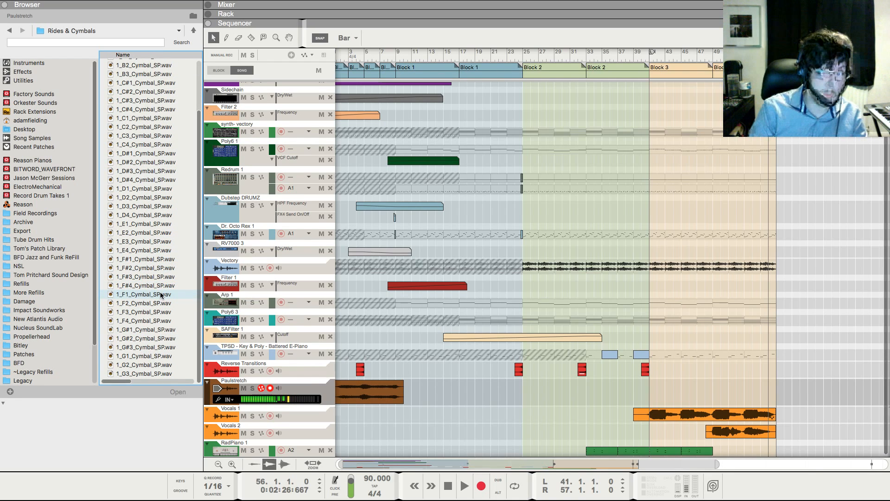
Place 1_E2_Cymbal_SP.wav on the Reverse Transitions track at bar 55, about two bars long with a fade-in, and start playback
left_click_drag(158, 285, 768, 371)
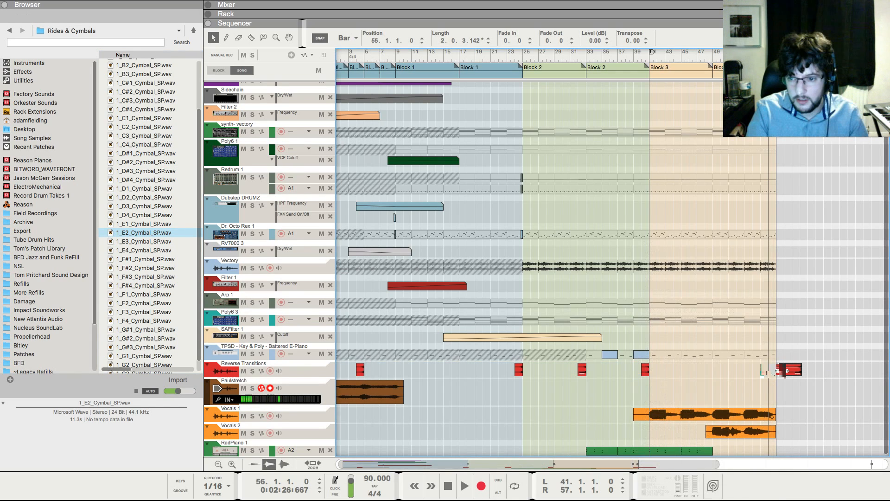
mouse_move(793, 369)
left_mouse_down()
mouse_move(769, 370)
mouse_move(780, 370)
left_mouse_up()
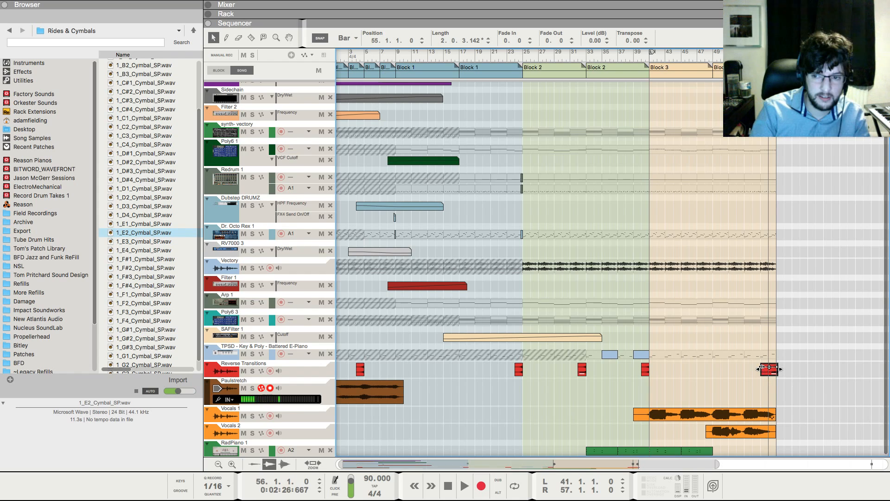
key("space")
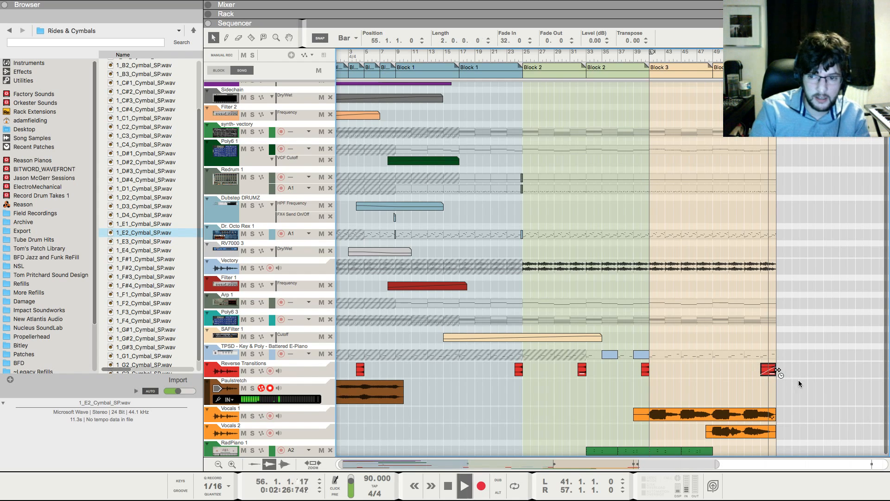
Extend the song arrangement with another eight-bar Block 3 at bar 57
left_click(715, 383)
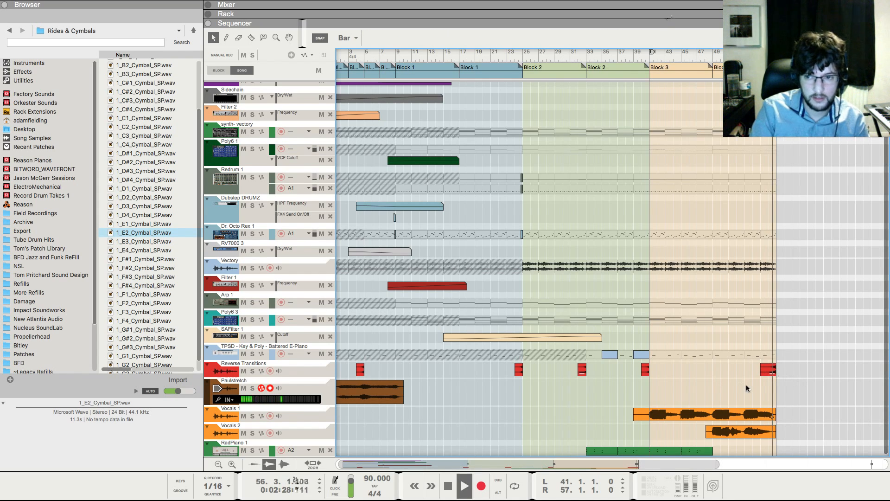
key("space")
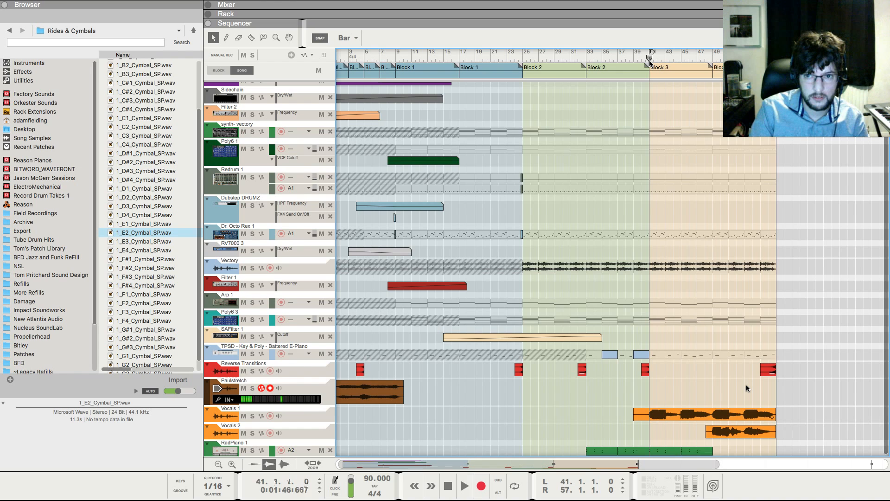
left_click(553, 58)
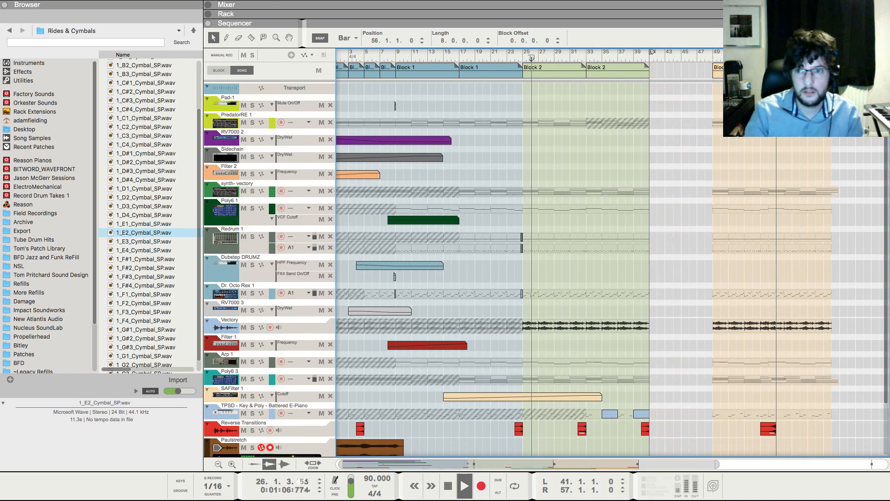
scroll(584, 268, "right", 3)
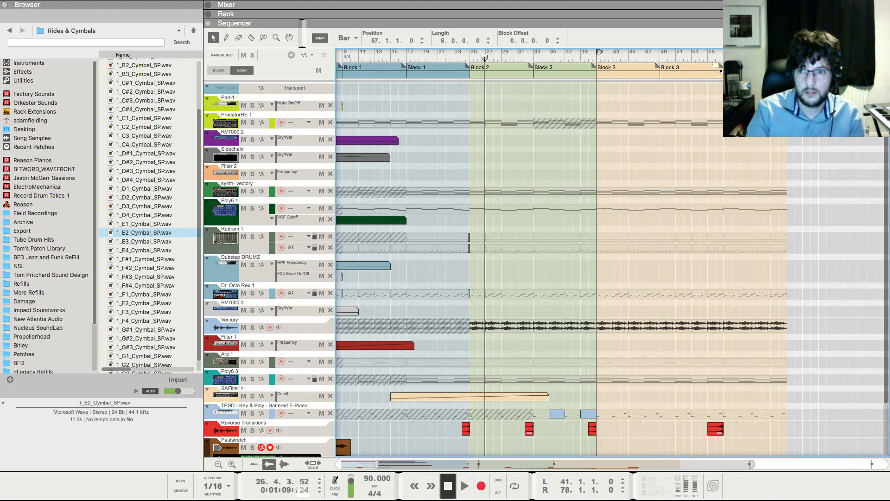
Copy the Redrum part from Block 3 into the song as a two-bar clip at bar 55 and open it
double_click(695, 308)
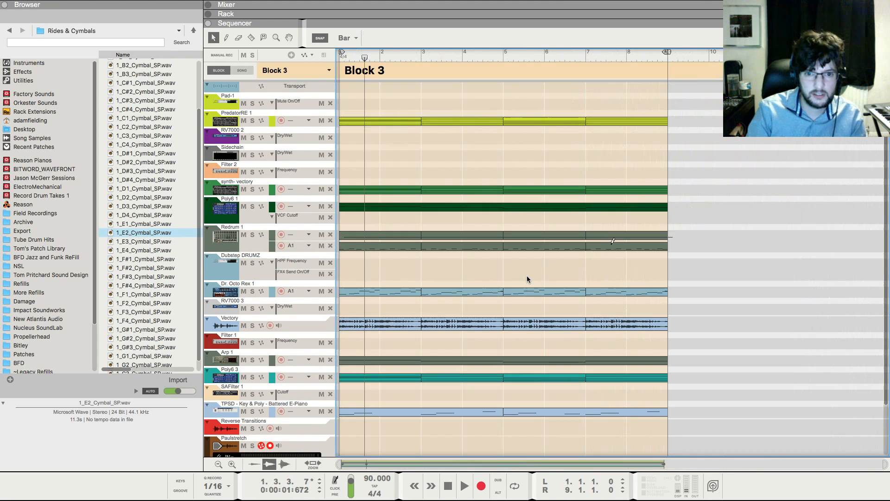
left_click(242, 70)
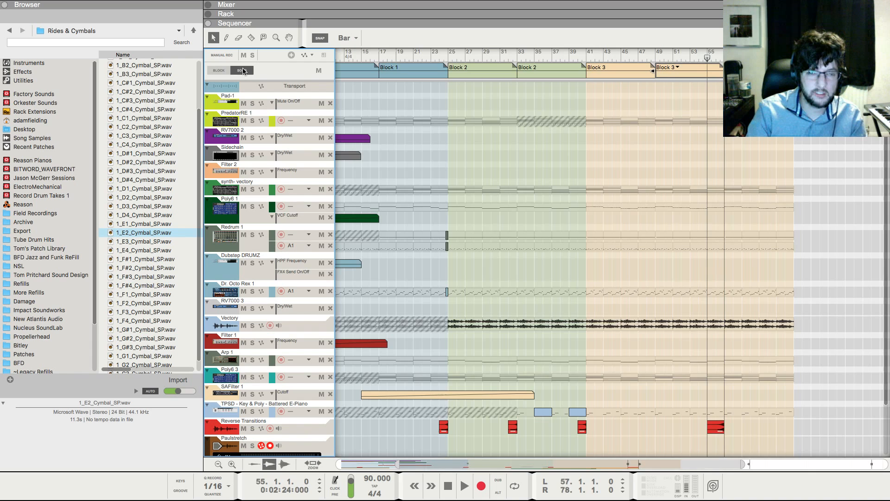
key("space")
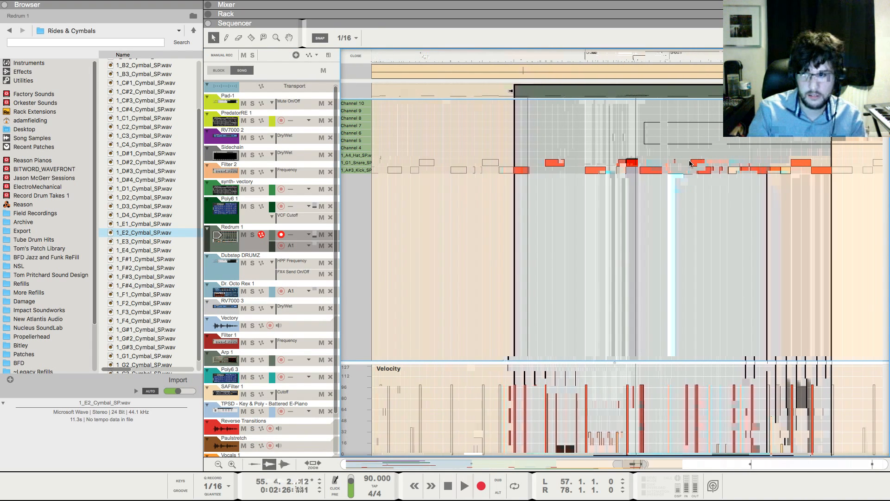
Add snare hits at 56.1.3 and 56.2.2 in the Redrum clip and play the fill back from bar 56
left_click(676, 162)
key("space")
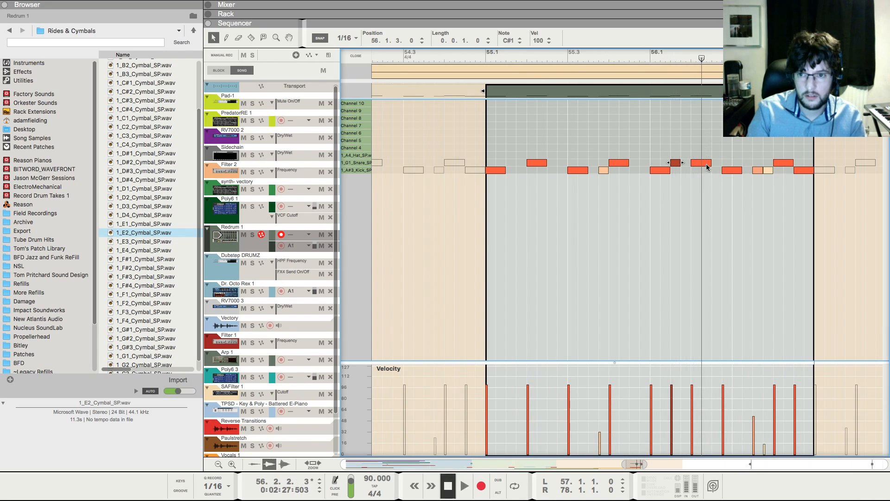
left_click(705, 163, "super")
left_click(651, 59)
key("space")
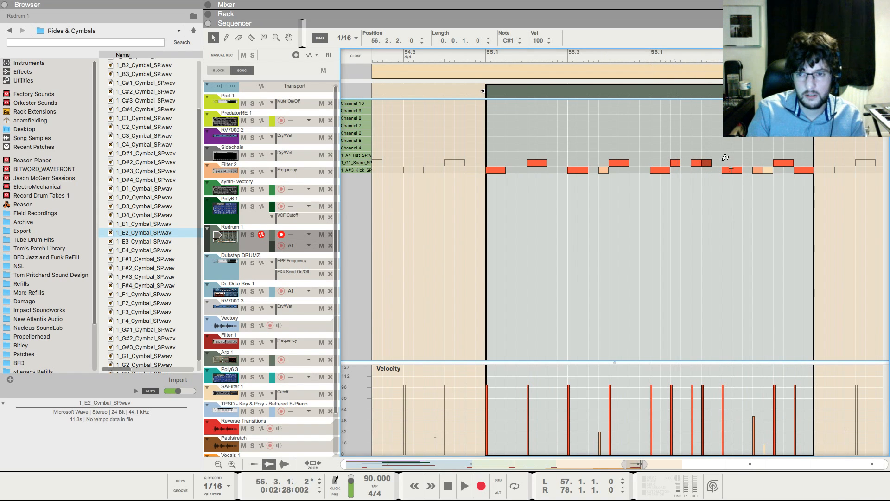
Move the kick back to 56.2.3 and add snare hits at 56.3.1 and 56.3.2
left_click_drag(737, 169, 726, 170)
left_click(737, 163, "super")
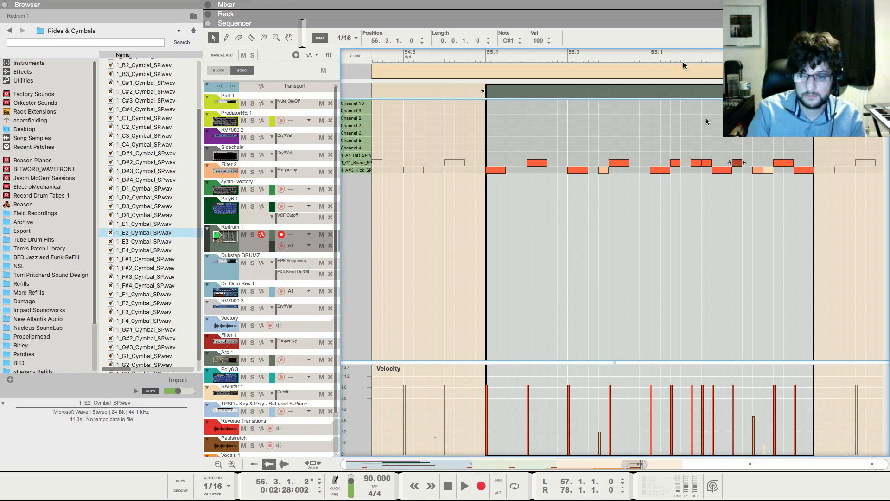
key("space")
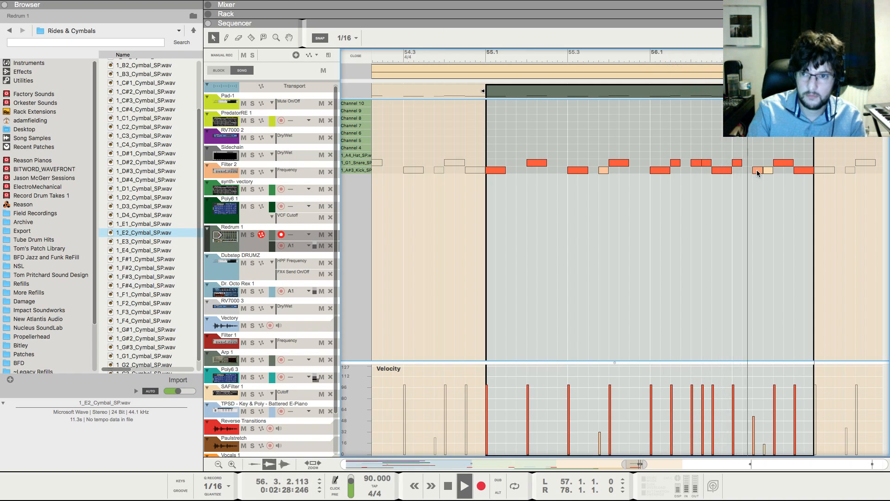
left_click(747, 162, "super")
key("space")
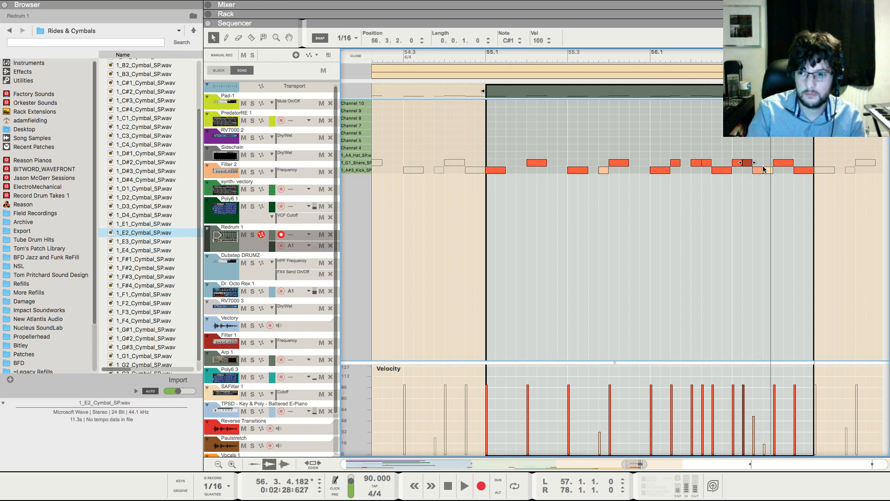
Add a snare hit at 56.4.2 and raise the velocities of the two quiet kicks in bar 56's third beat
left_click(788, 162, "super")
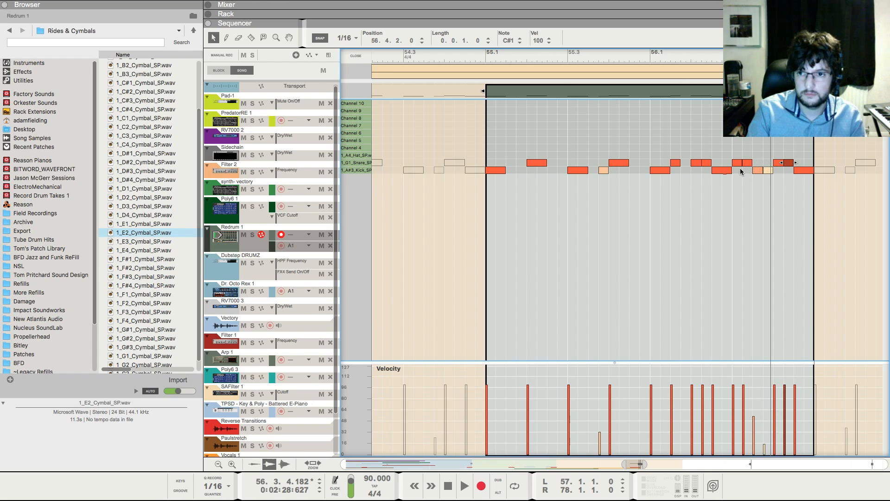
left_click(724, 170)
key("Delete")
left_click(719, 170, "super")
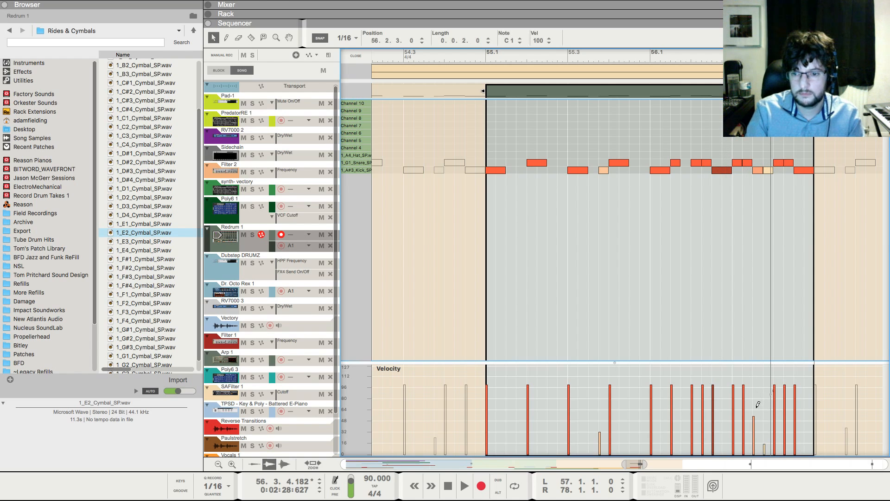
left_click_drag(756, 406, 769, 365)
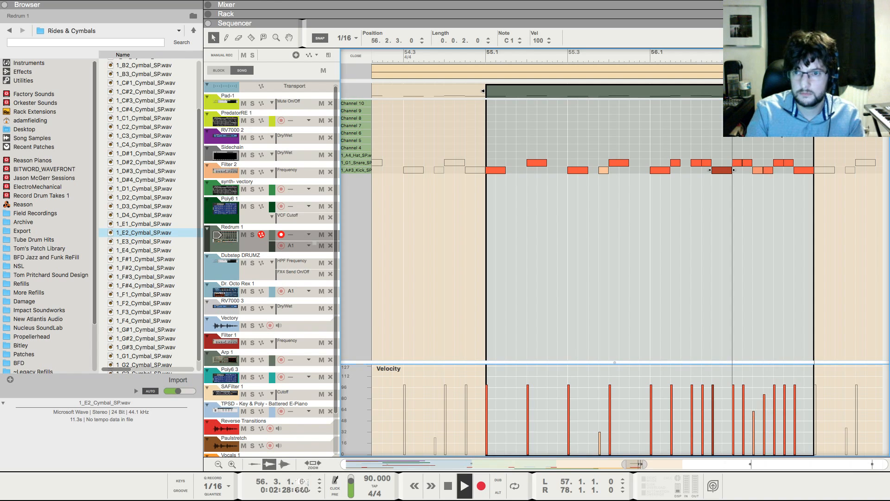
Audition the edited Redrum fill, close its clip and return the playhead to bar 55 in the song
key("space")
left_click(482, 49)
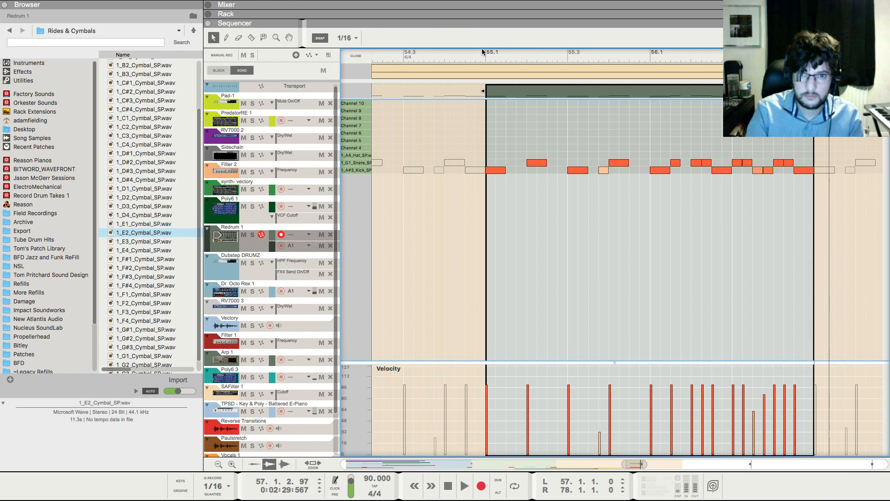
key("g")
key("g")
key("g")
key("g")
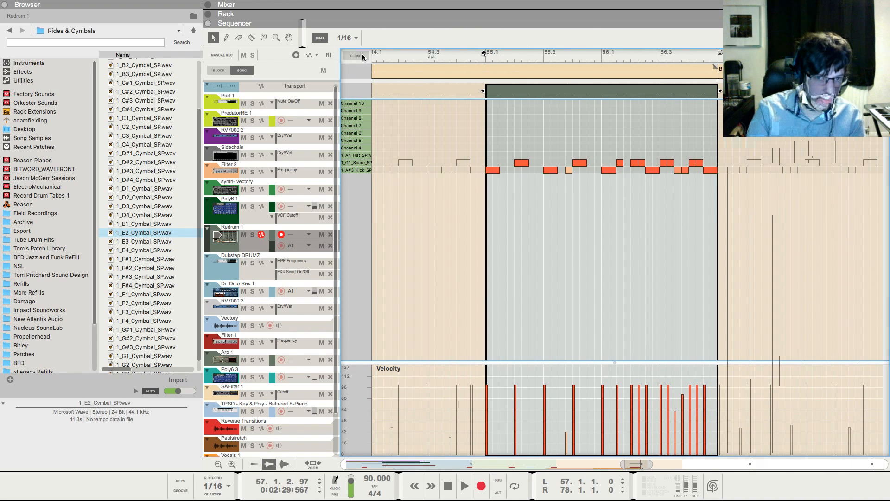
key("space")
left_click(356, 56)
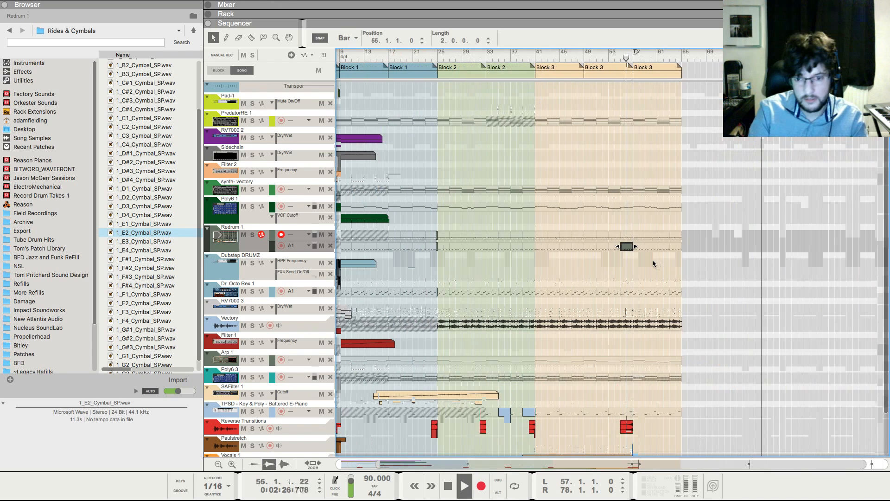
key("h")
key("h")
key("h")
scroll(652, 260, "down", 1)
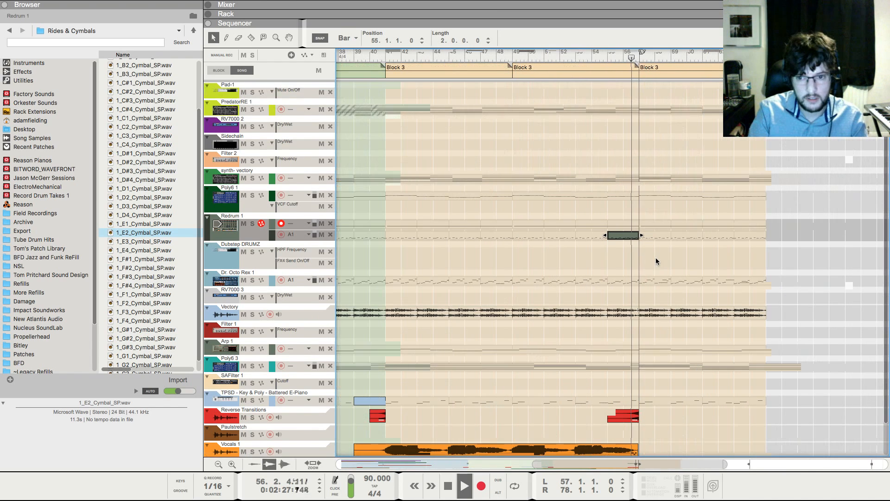
key("space")
left_click(593, 58)
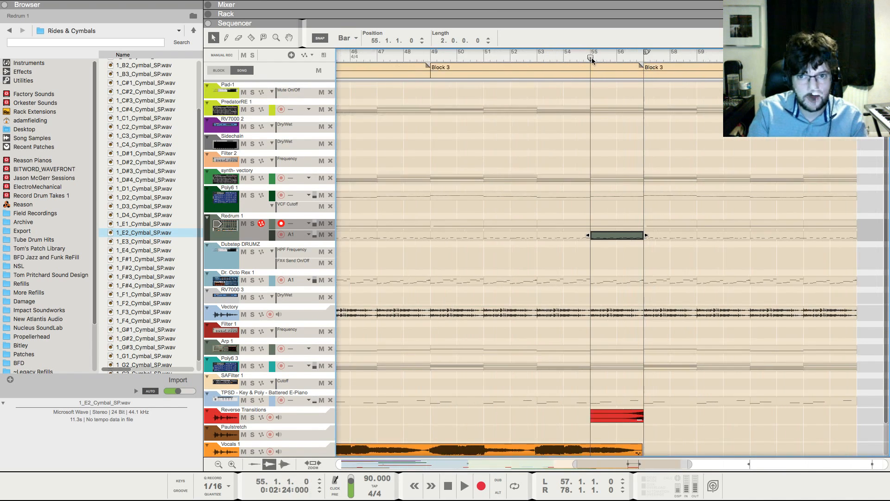
Copy the final two-bar Dr. Octo Rex section from Block 3 into the song as a clip at bar 55
key("b")
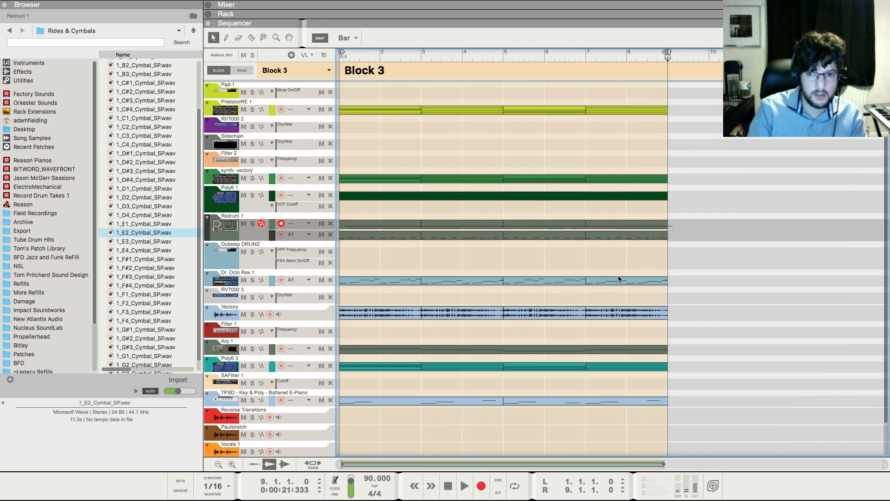
left_click(626, 280)
left_click(242, 70)
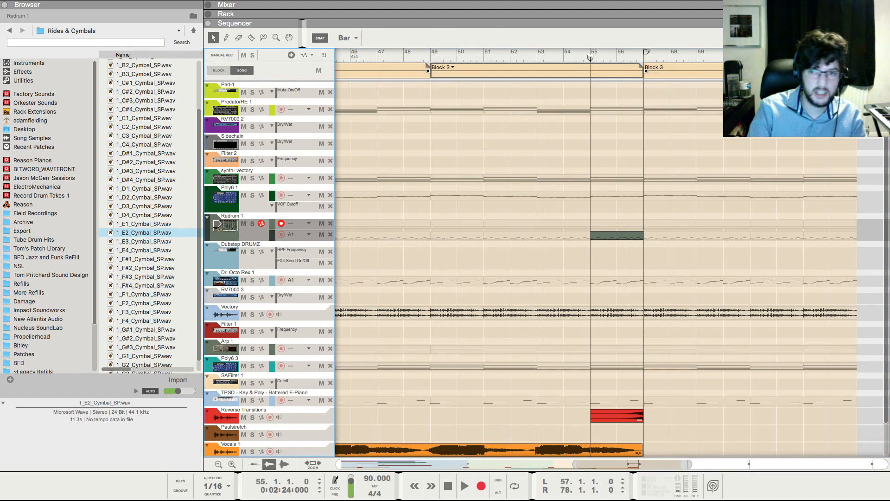
left_click(709, 263)
scroll(633, 279, "up", 5)
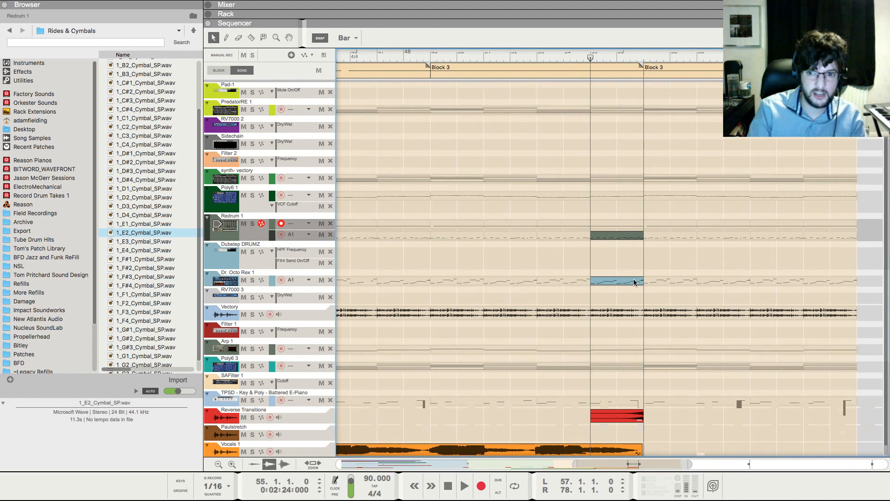
left_click(734, 58)
Open the Dr. Octo Rex clip at bar 55 and place Slice #5 hits at 56.1.3 and 56.2.2
double_click(625, 281)
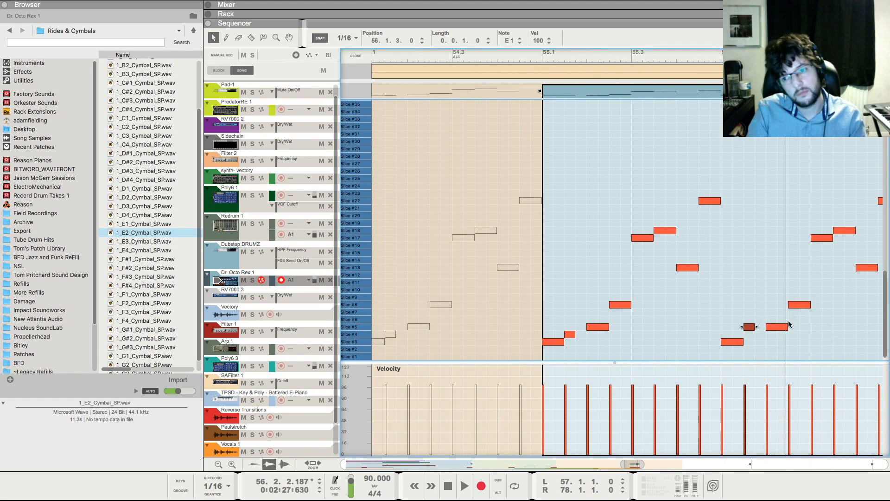
left_click(787, 326, "alt")
left_click(720, 59)
key("space")
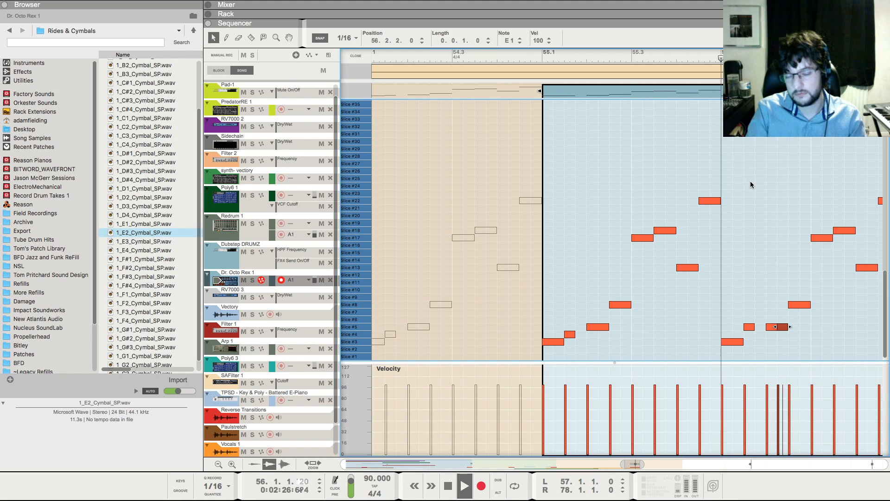
key("space")
Move the Dr. Octo Rex notes at 56.3.1 and 56.4.1 down to Slice #5
left_click_drag(783, 277, 880, 279)
left_click_drag(751, 237, 751, 327)
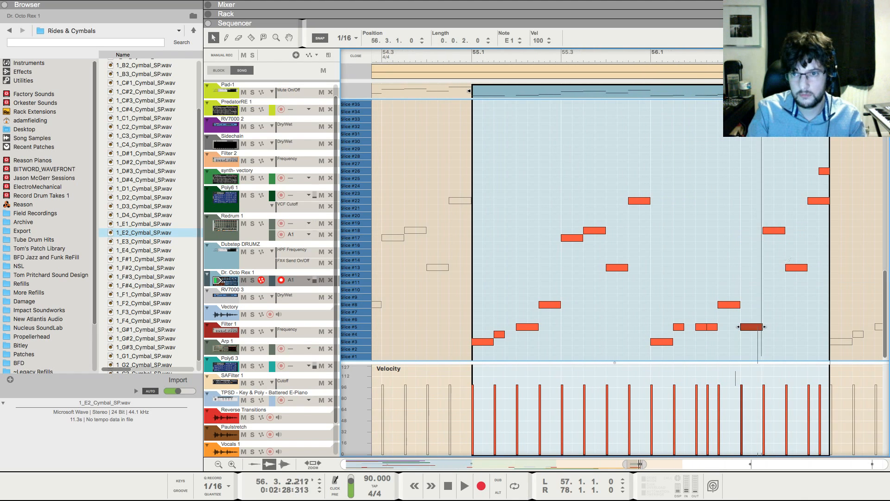
left_click_drag(797, 269, 794, 333)
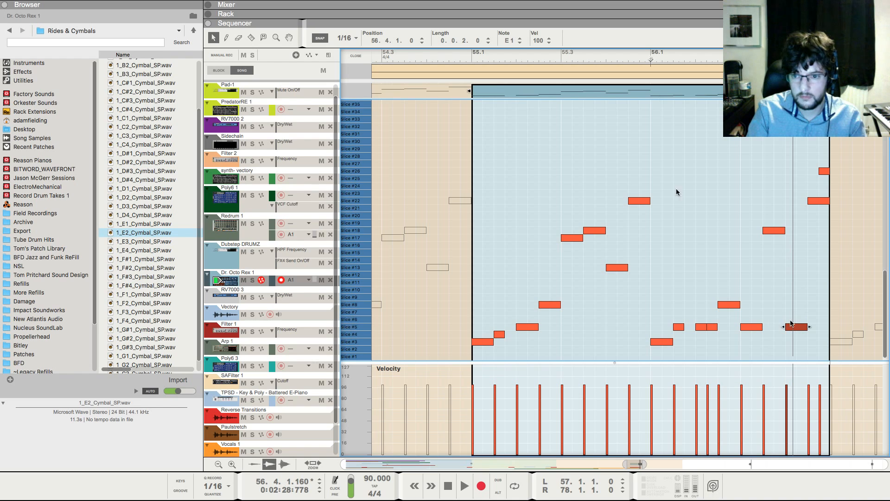
Delete the extra Slice #5 hit at 56.2.2 and audition the fill from bar 56
left_click(710, 321)
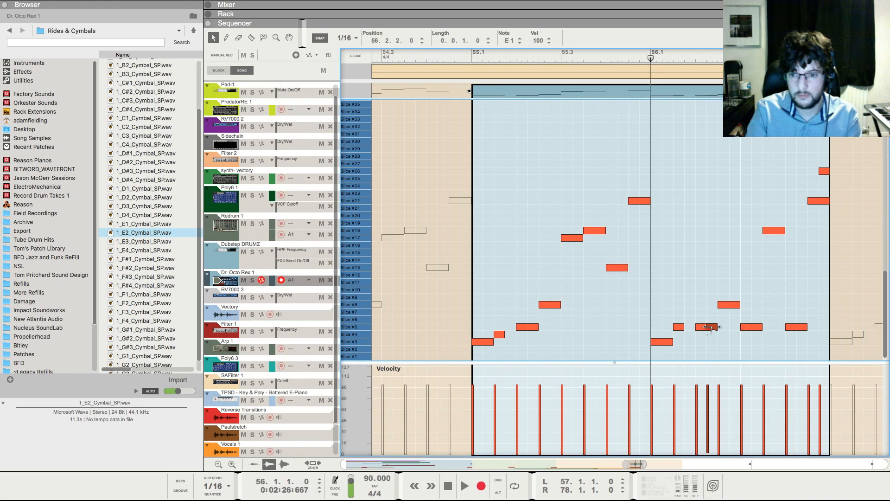
key("space")
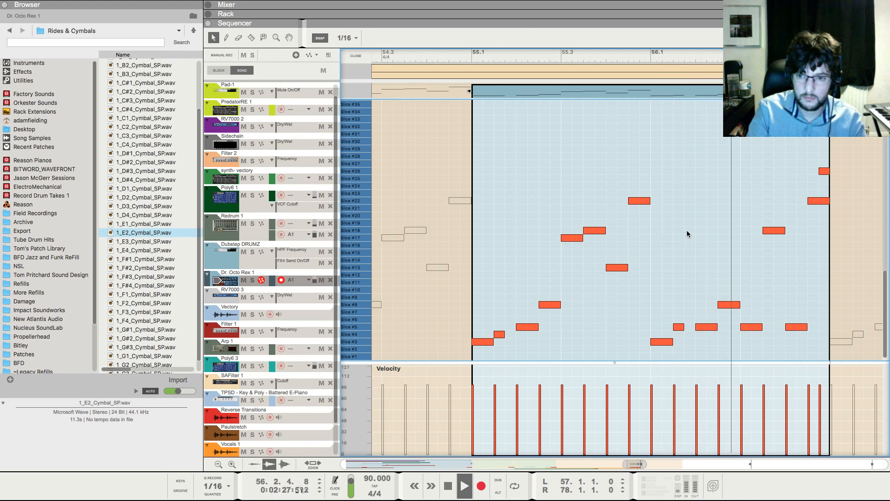
key("space")
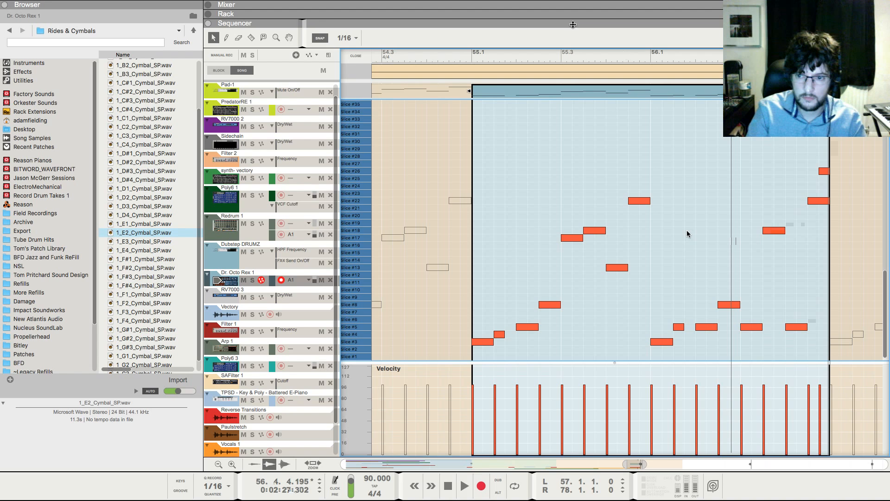
Close the Dr. Octo Rex clip and play the song back from bar 54
left_click(484, 54)
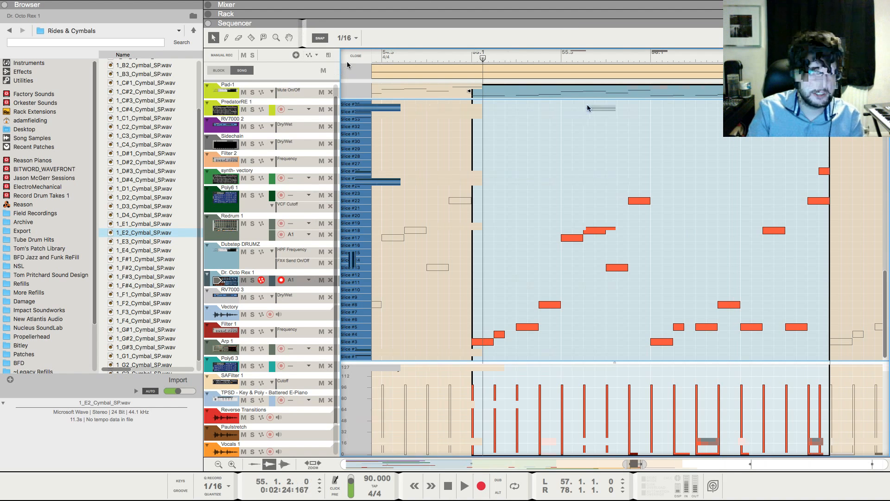
left_click_drag(347, 61, 300, 60)
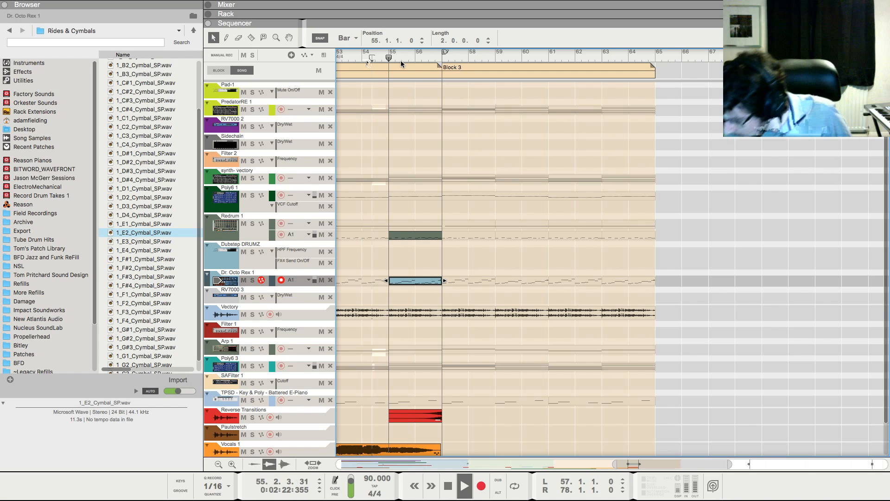
left_click(366, 60)
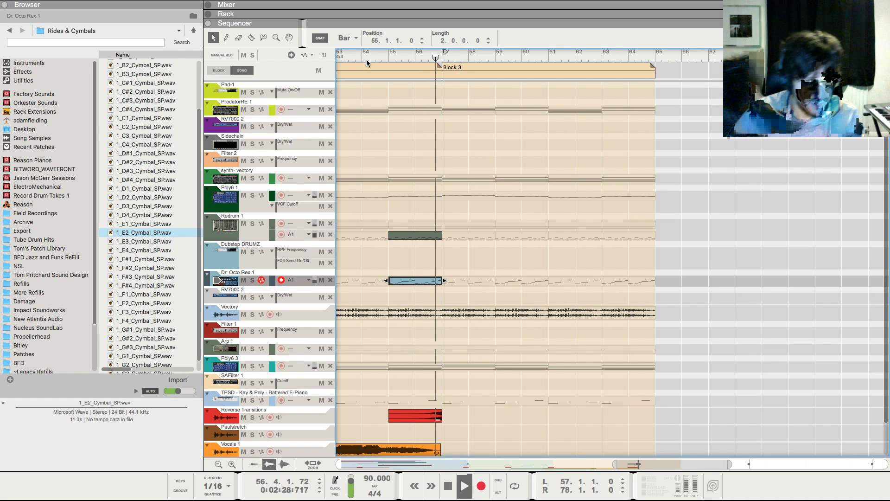
Show the mixer and solo the RadPiano 1 channel
key("F5")
left_click(768, 332)
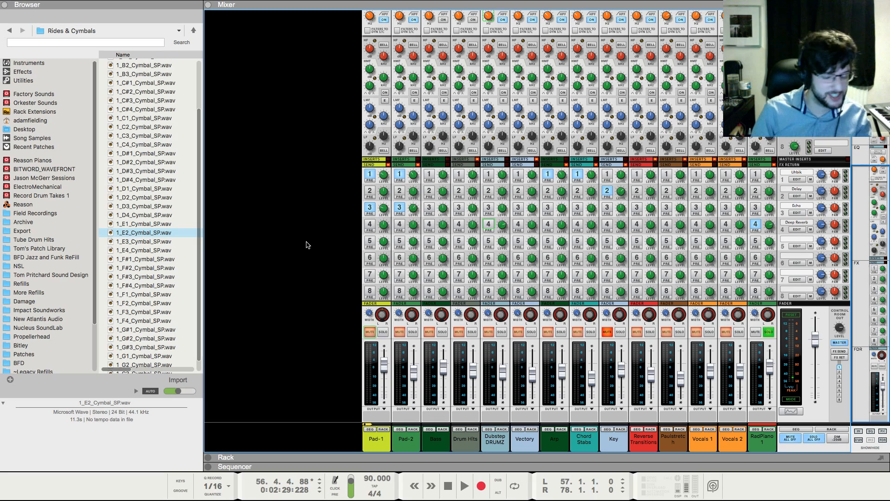
Save the song as a Reason Song File named LiveStream1
key("super+s")
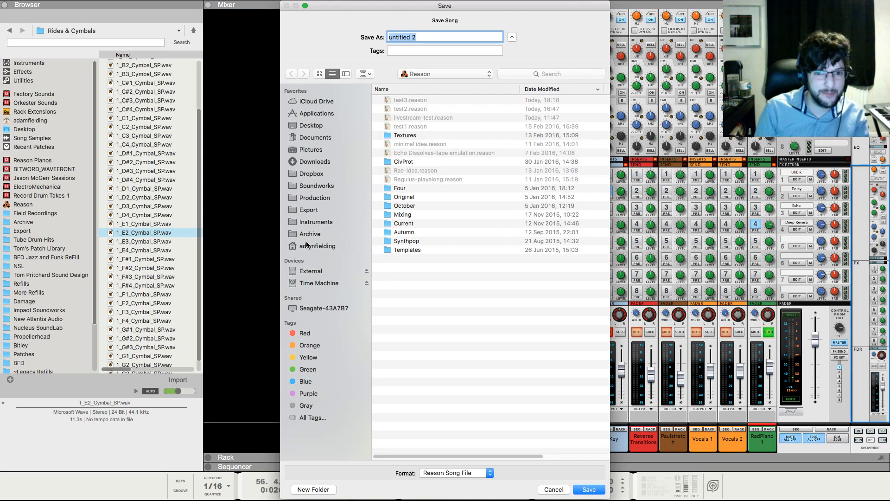
type("Live")
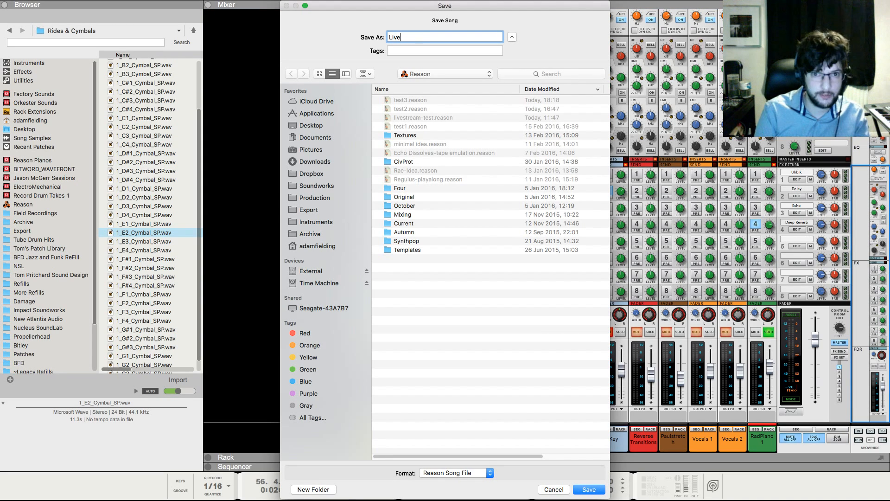
key("Return")
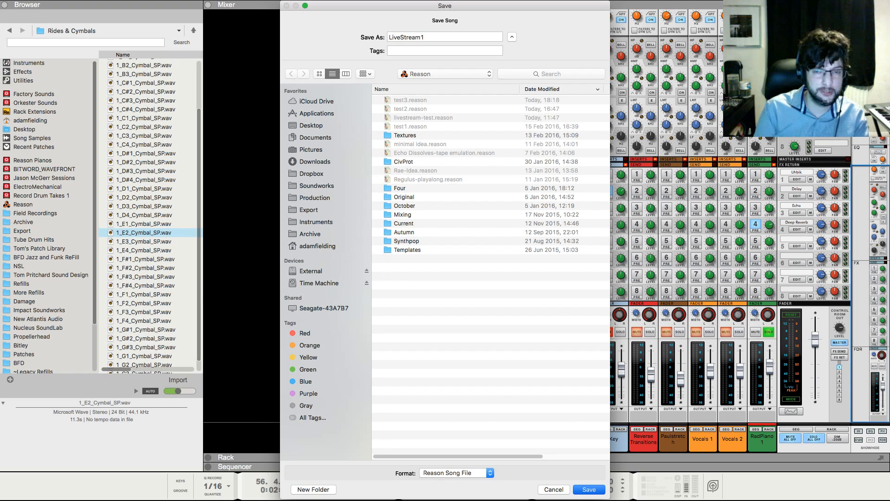
key("Return")
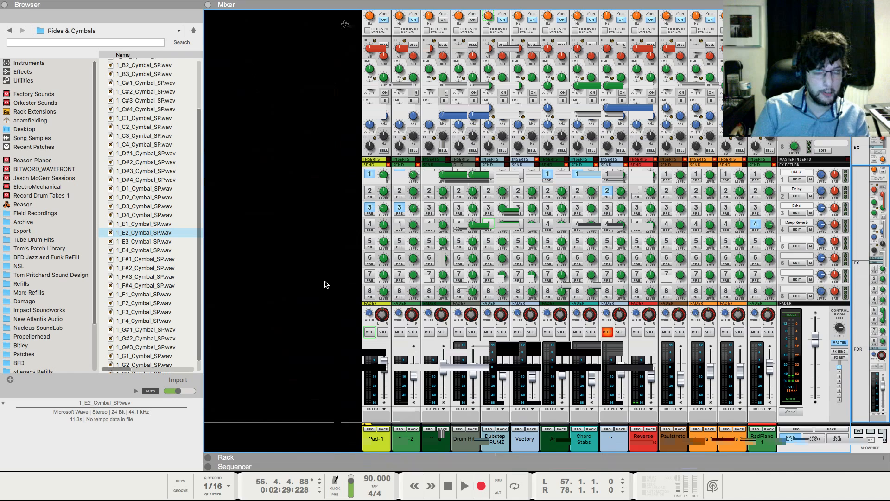
Return to the sequencer, deselect the Dr. Octo Rex clip, and play the arrangement from bar 55 through the fills into the last Block 3
key("F7")
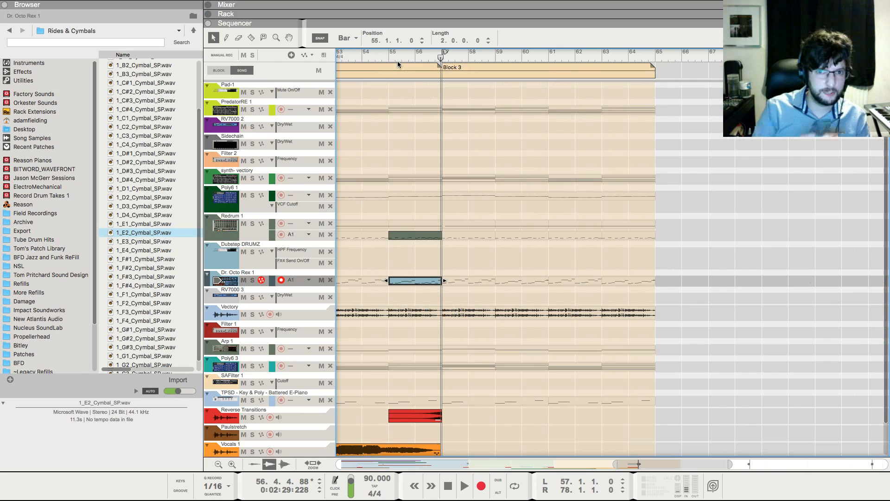
left_click(494, 179)
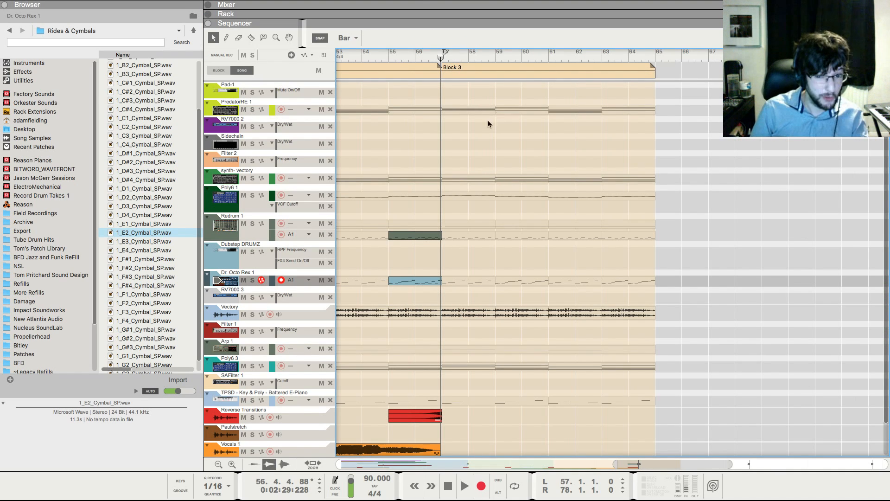
left_click(389, 61)
key("space")
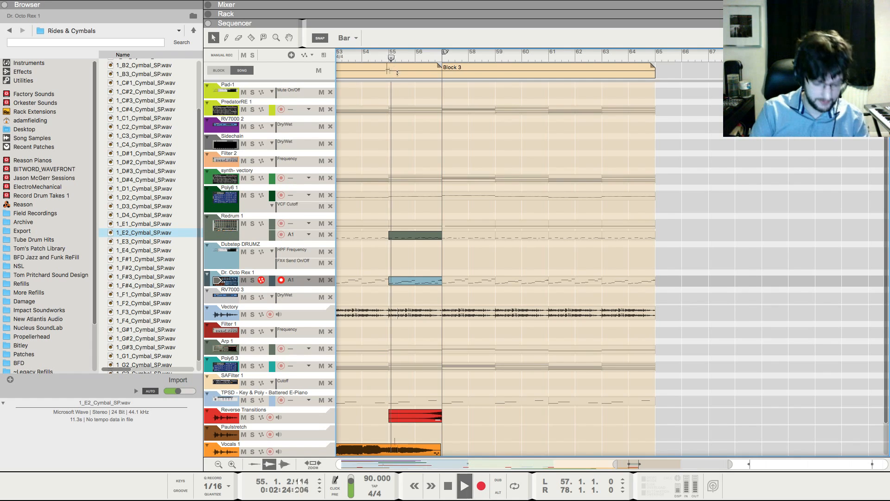
key("g")
key("g")
key("g")
key("g")
key("g")
key("g")
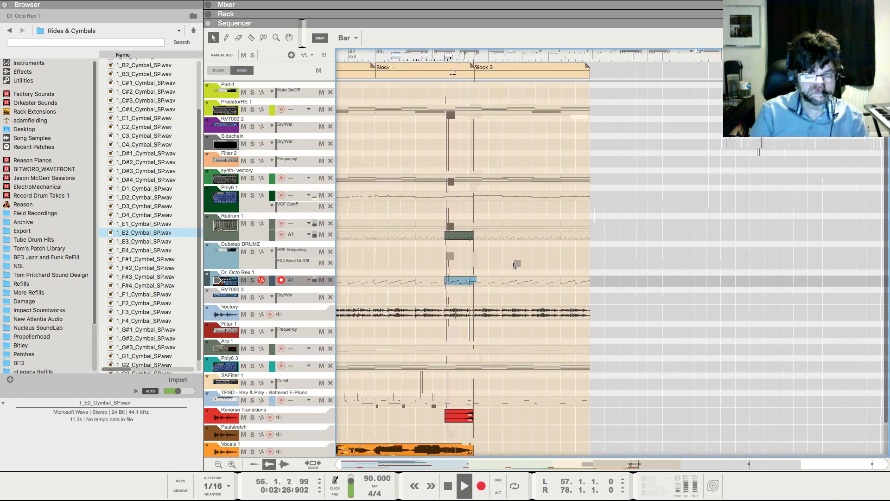
key("g")
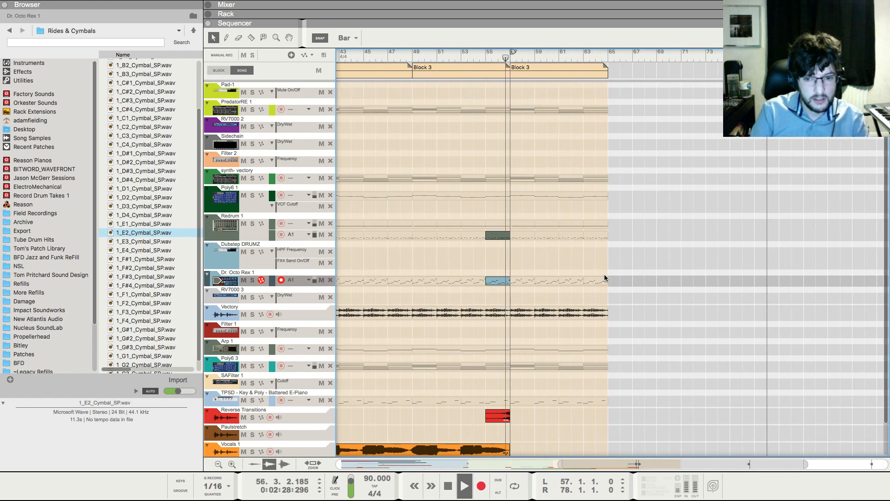
scroll(598, 264, "down", 3)
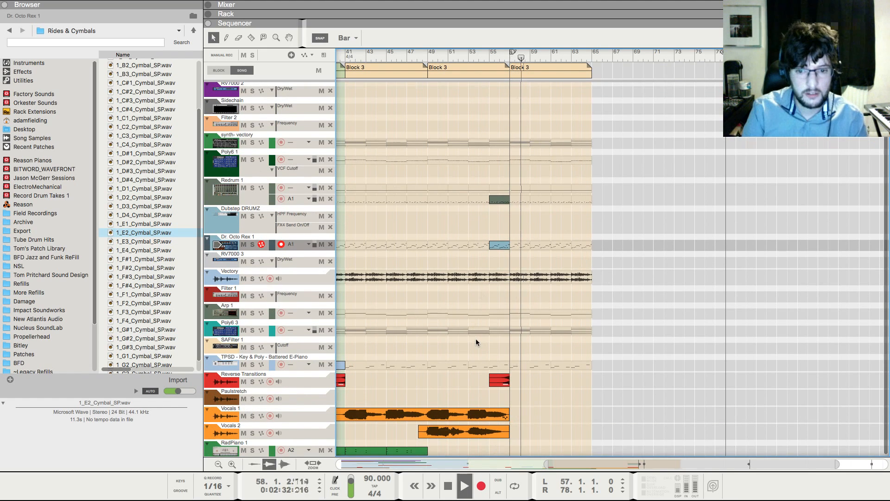
Unmute the Key channel in the mixer
key("h")
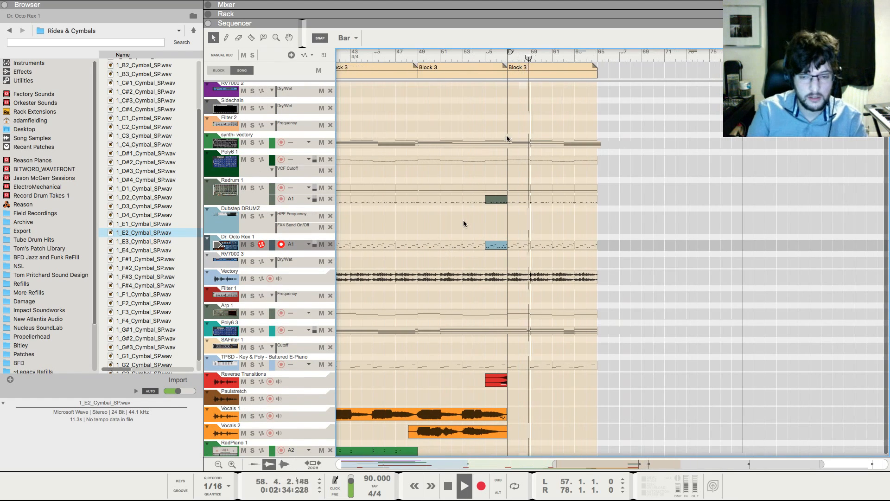
key("h")
key("F5")
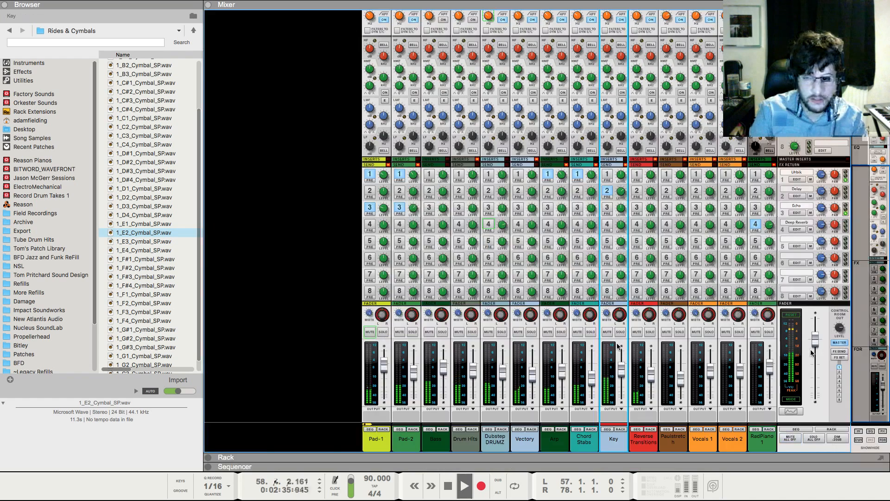
Stop playback and mute the Block 3 part of the Battered E-Piano track between bars 49 and 57
key("F7")
key("g")
key("g")
key("g")
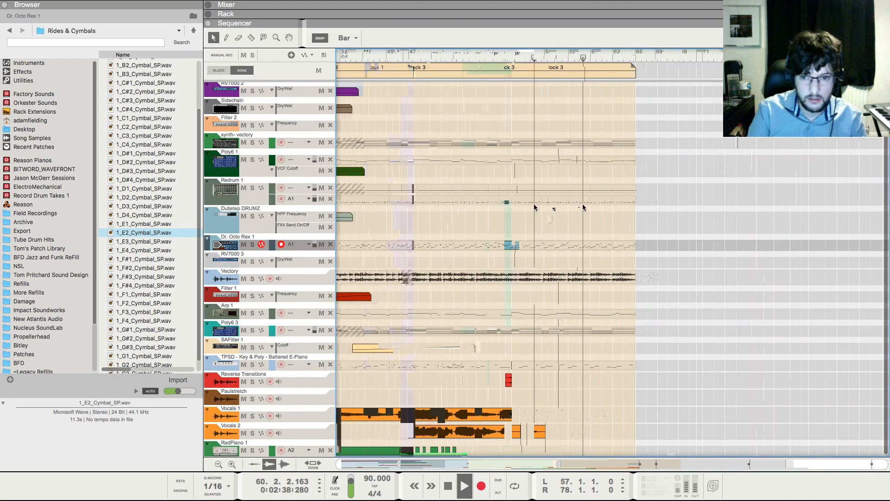
scroll(527, 205, "left", 3)
key("h")
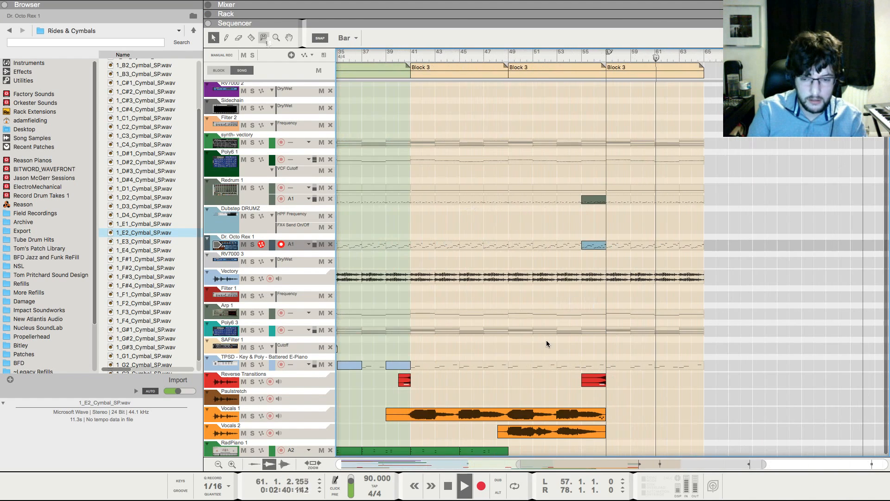
left_click(264, 38)
key("space")
left_click(543, 366)
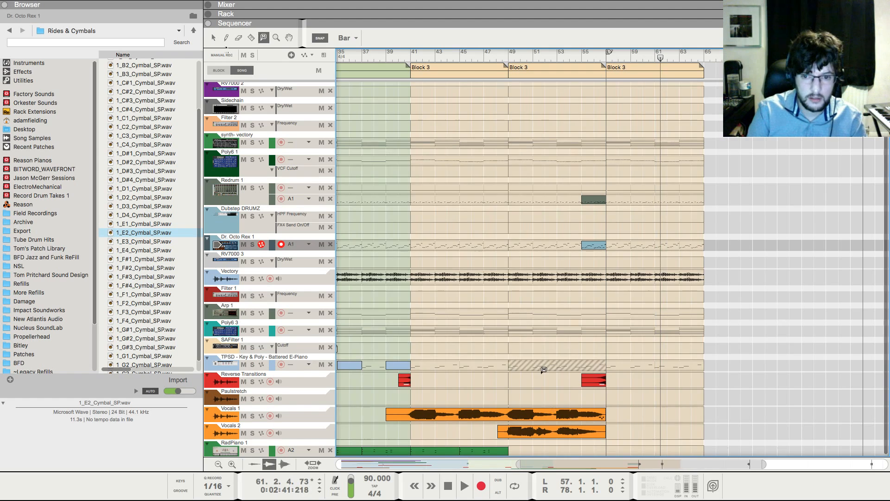
Play the song from bar 41 and check the Key channel's fader level in the mixer
left_click(213, 38)
left_click(410, 58)
key("space")
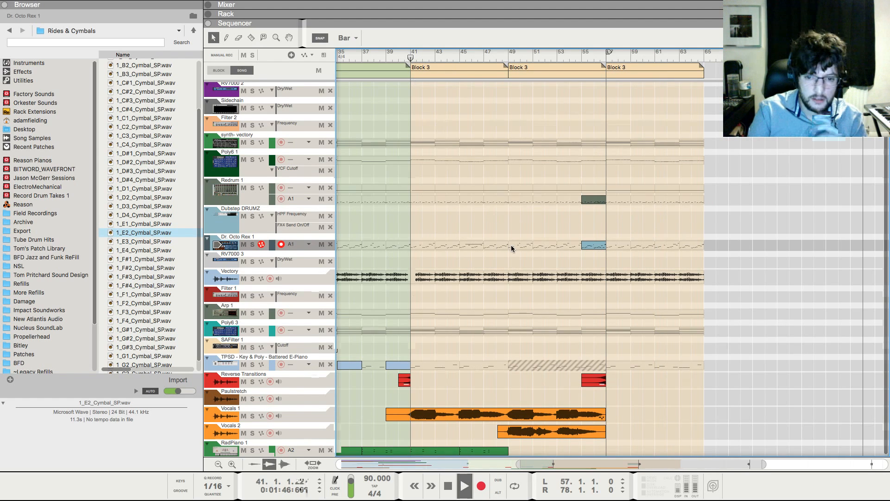
scroll(505, 252, "down", 3)
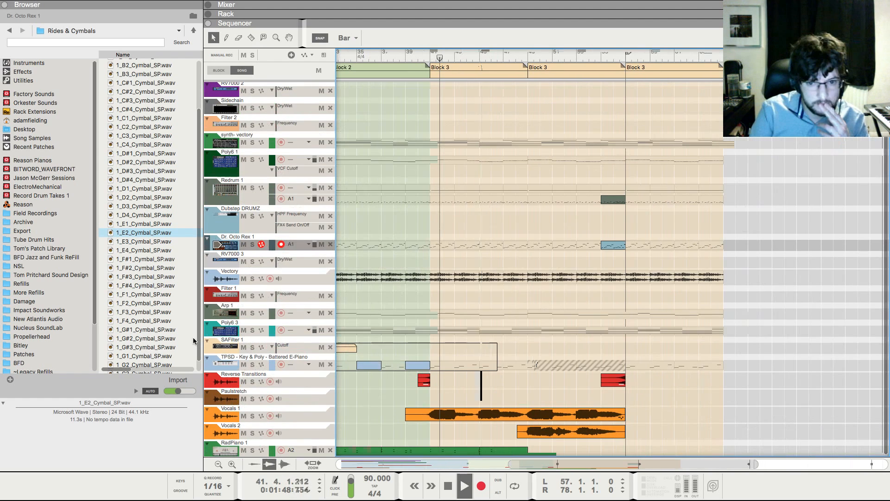
key("F5")
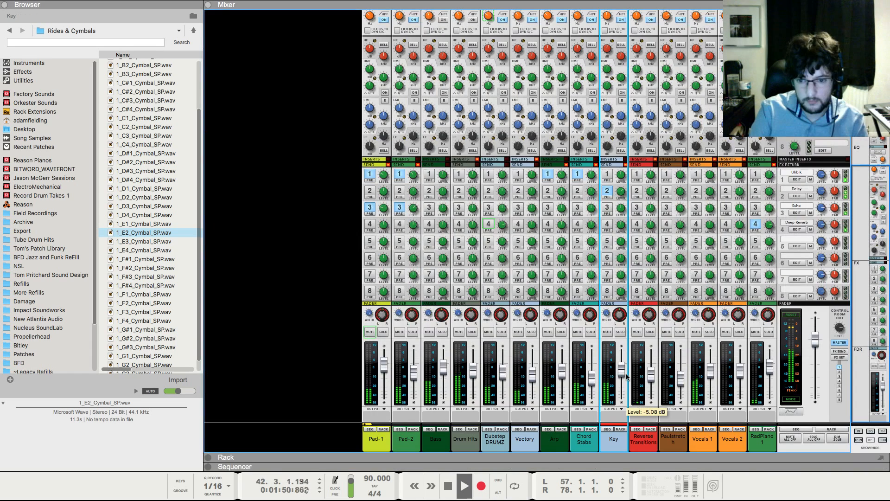
Return to the sequencer, follow playback through the fills into the last Block 3, and stop just after bar 58
key("F7")
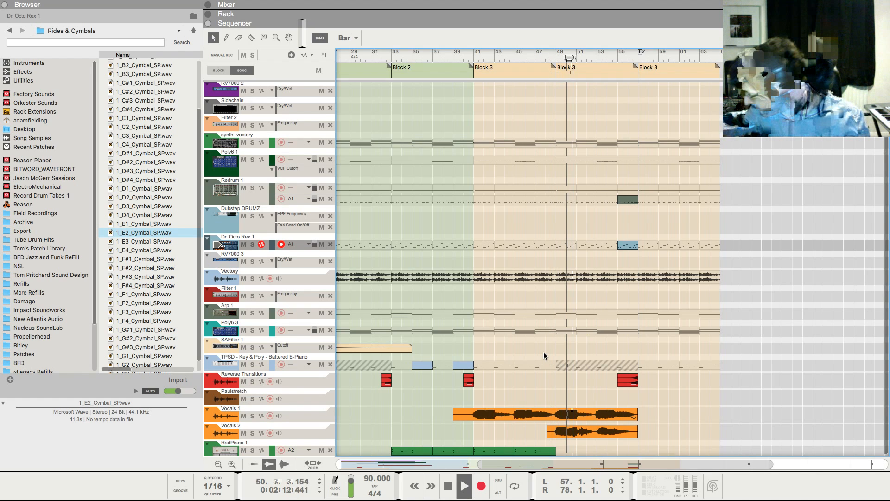
scroll(568, 367, "up", 2)
scroll(596, 341, "up", 3)
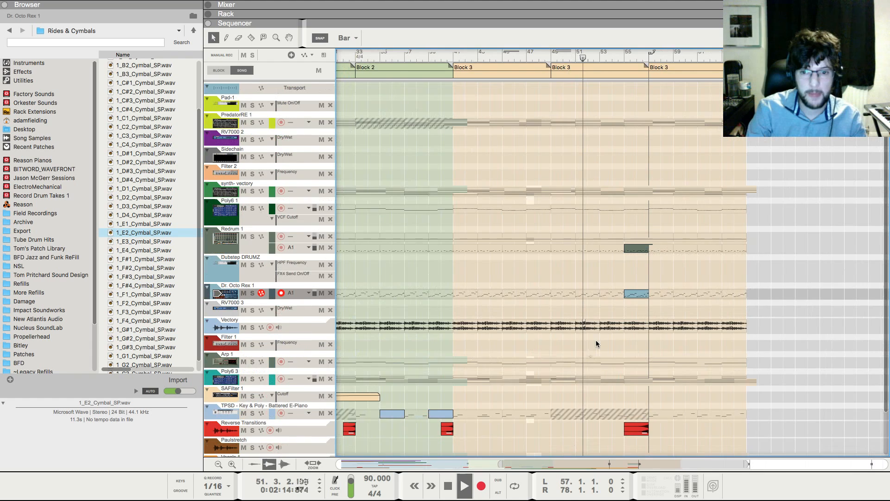
left_click_drag(611, 342, 887, 367)
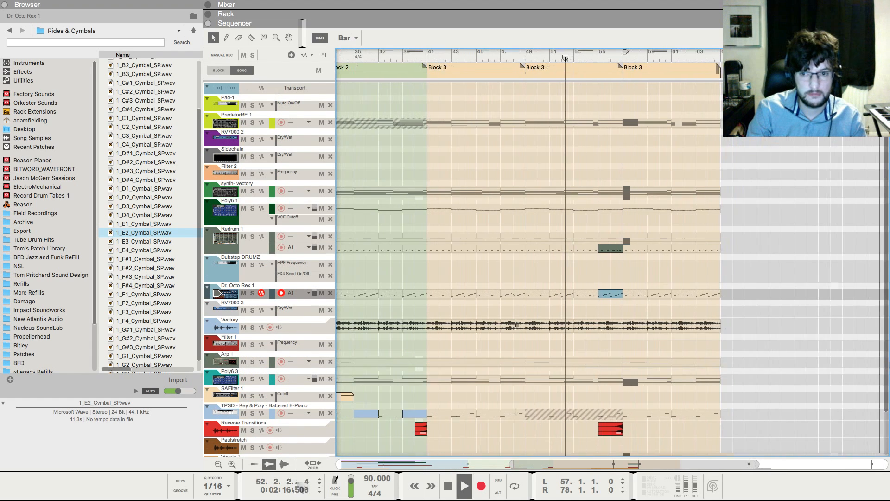
scroll(517, 325, "up", 4)
scroll(775, 334, "up", 3)
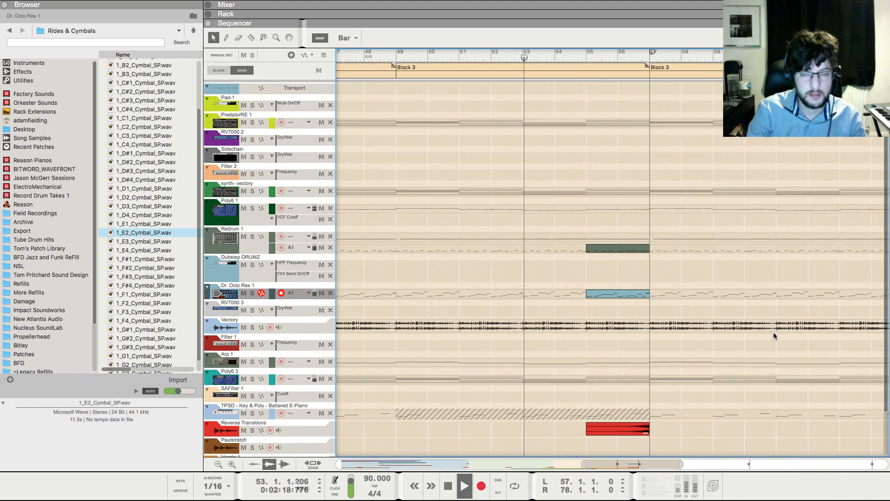
scroll(723, 278, "down", 3)
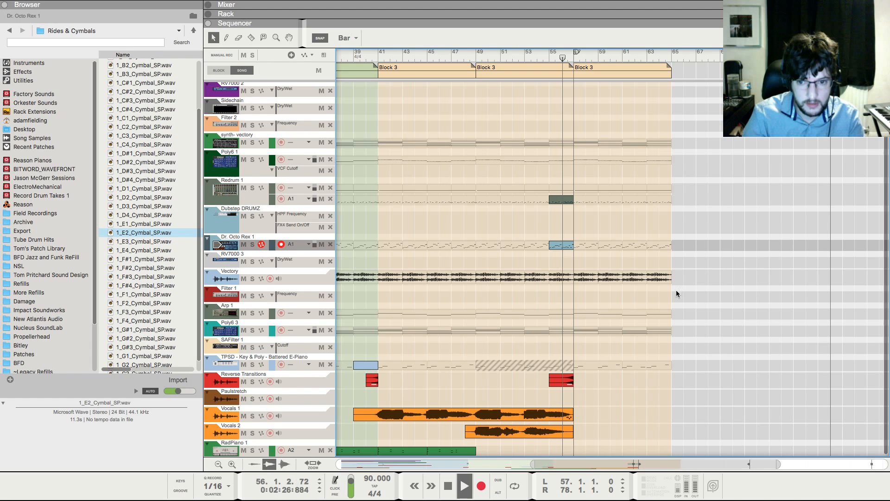
scroll(645, 308, "up", 2)
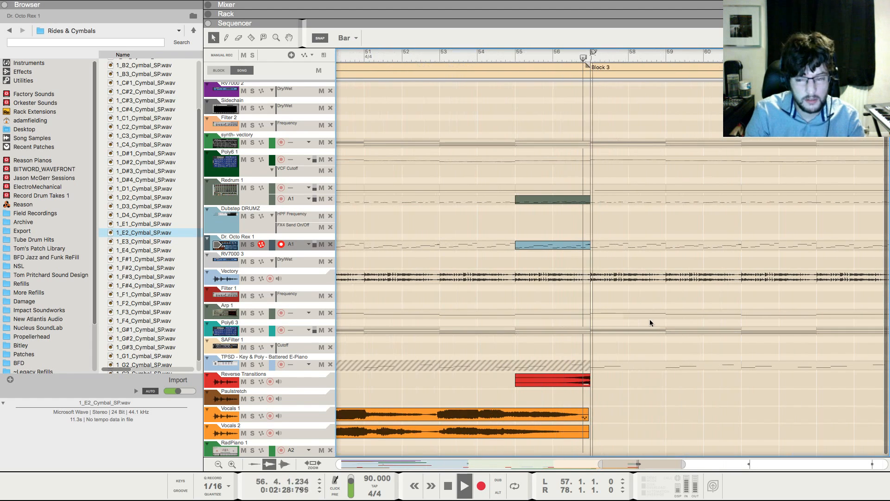
scroll(645, 323, "down", 1)
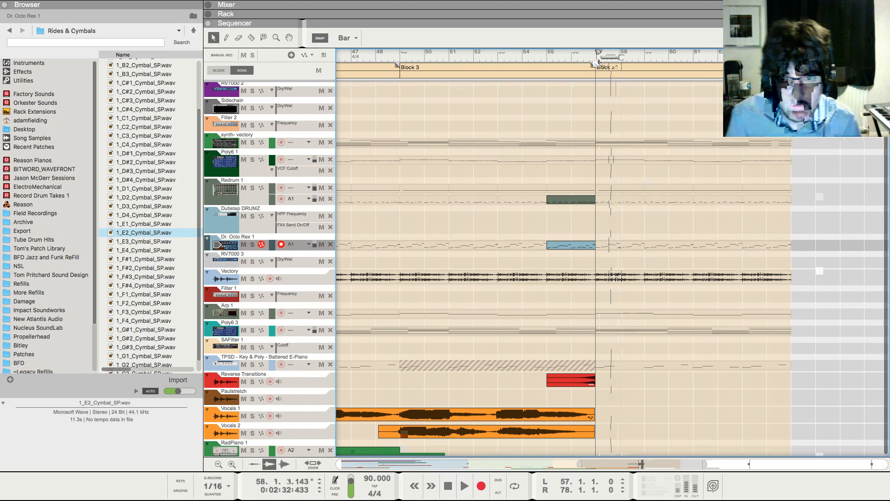
key("space")
Load the sample 1_B3_Cymbal_SP.wav from Rides & Cymbals into channel 4 of Redrum 1
key("F6")
left_click(469, 117)
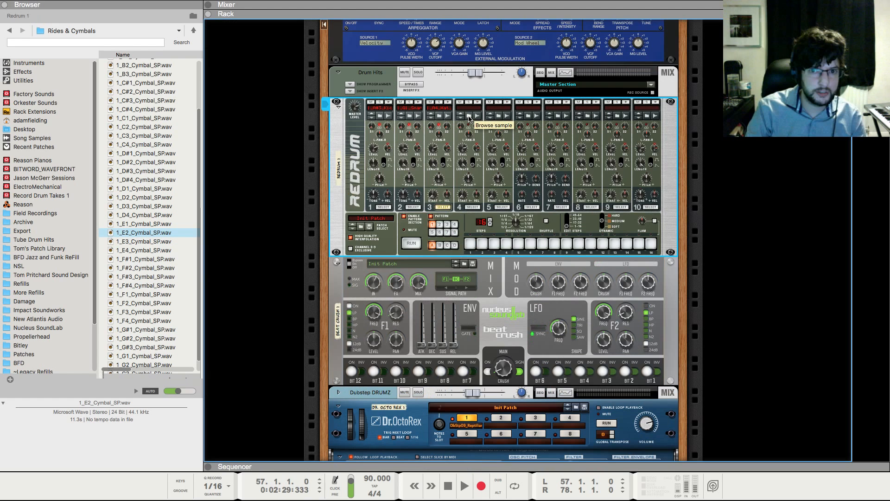
left_click(158, 143)
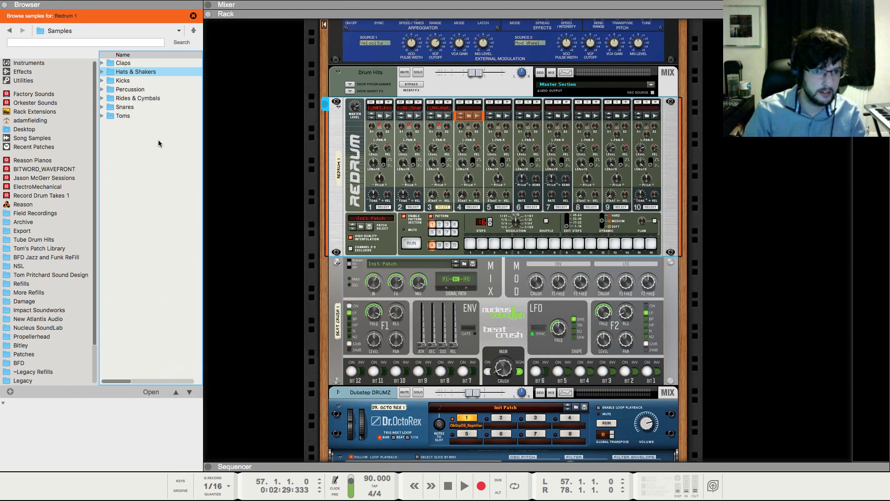
double_click(158, 99)
left_click(160, 132)
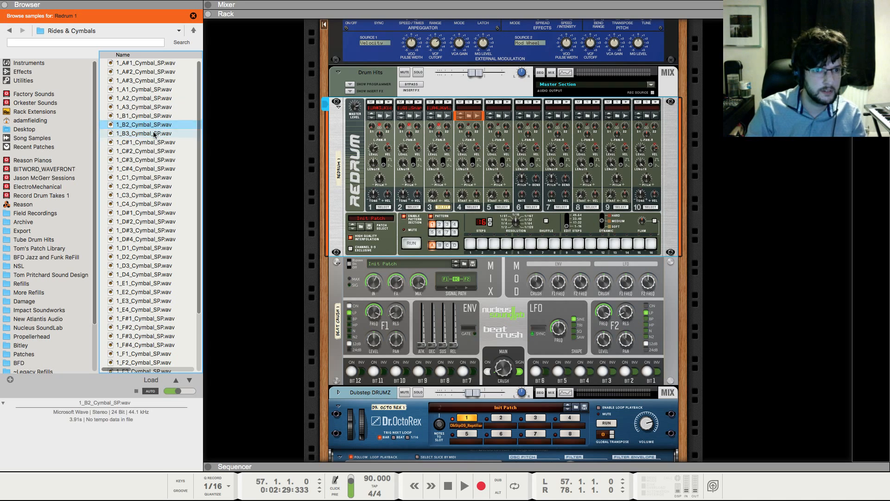
left_click_drag(158, 133, 479, 169)
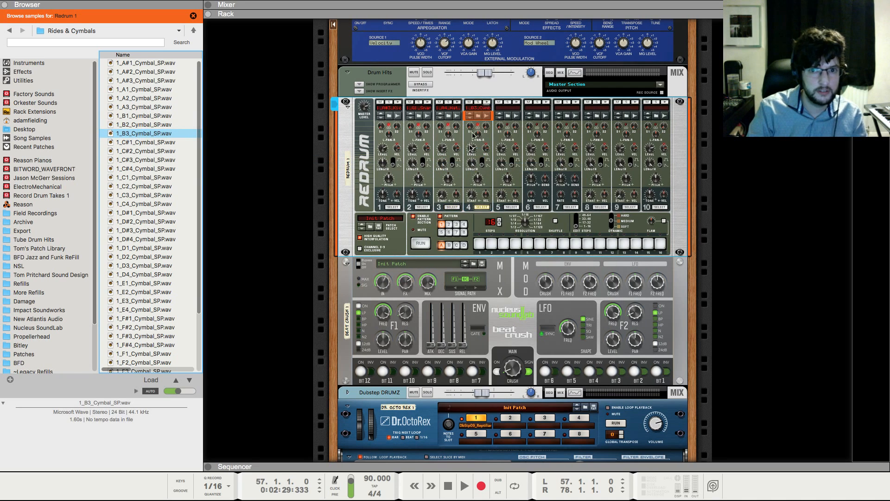
Add a new note lane to the Redrum 1 track and draw a two-bar clip on it starting at bar 57
key("F7")
right_click(252, 202)
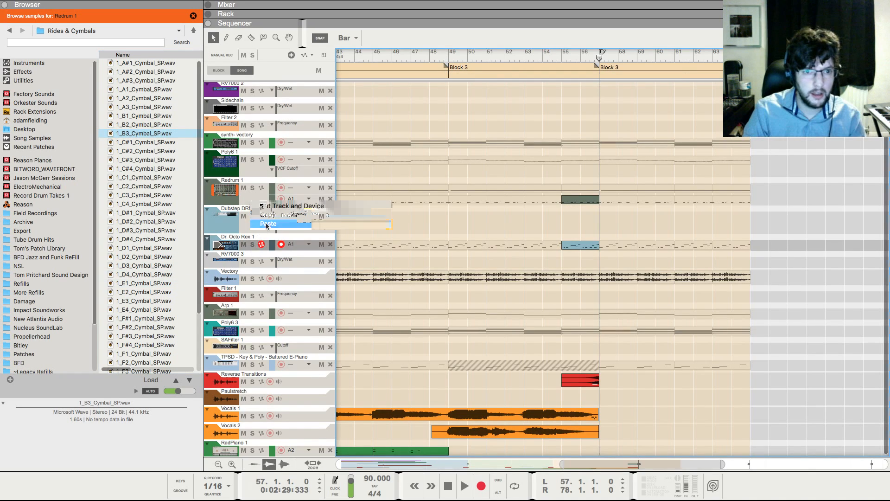
left_click(786, 189)
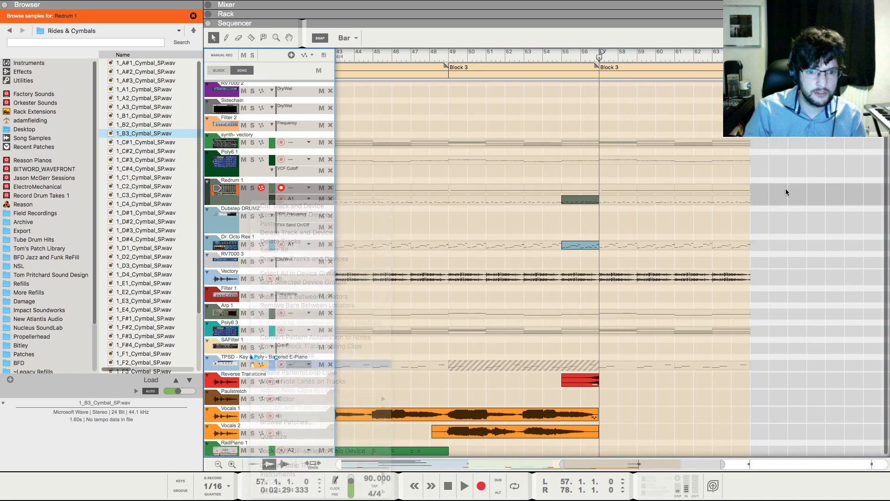
left_click(602, 188, "alt")
left_click_drag(616, 188, 637, 188)
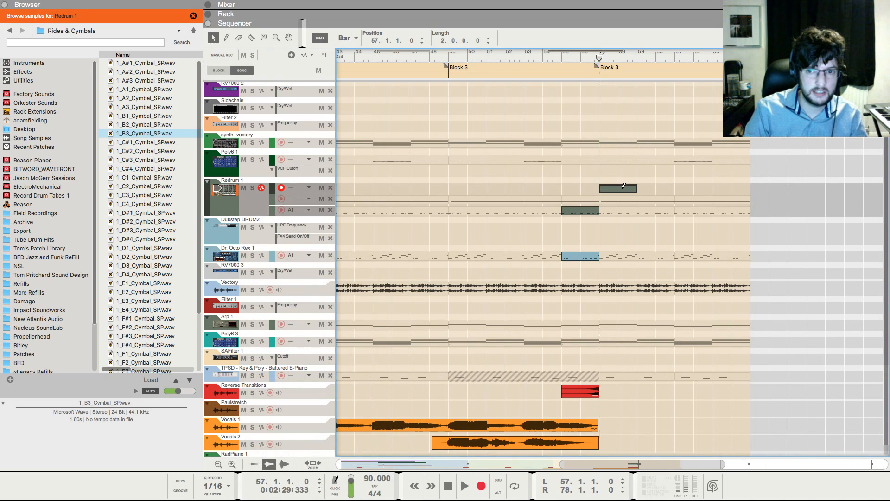
Open the new Redrum clip, draw a one-beat cymbal note at 57.1.1, and repeat it on the other three beats of bar 57
double_click(624, 188)
key("space")
left_click_drag(636, 148, 703, 148)
key("space")
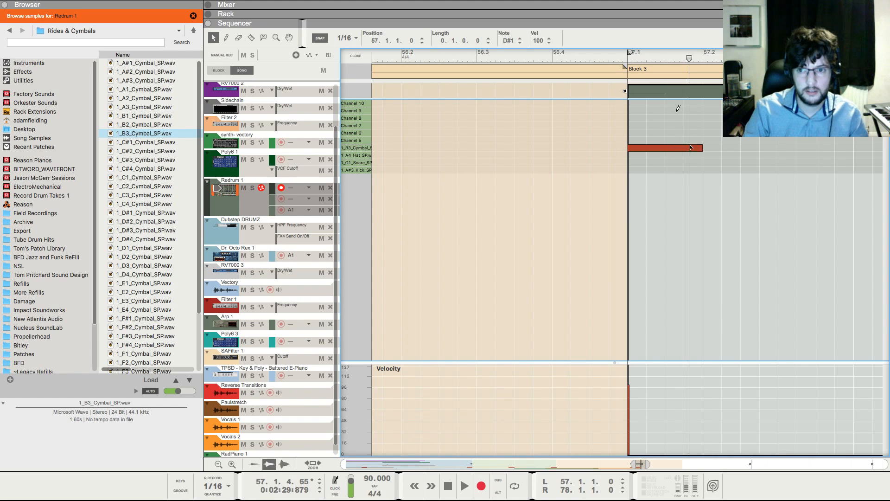
key("ctrl+d")
key("ctrl+d")
key("ctrl+d")
Audition the cymbal hits by playing from about beat 4 of bar 56
left_click(591, 59)
key("space")
scroll(590, 59, "down", 1)
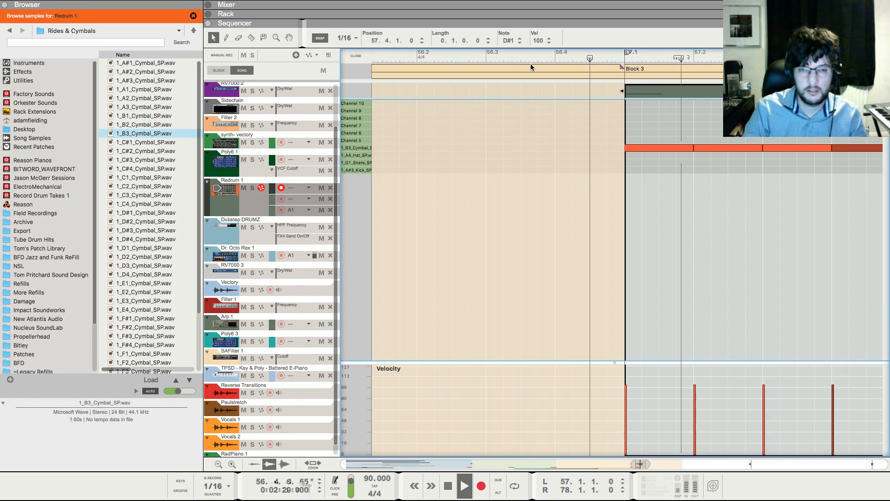
scroll(530, 67, "down", 2)
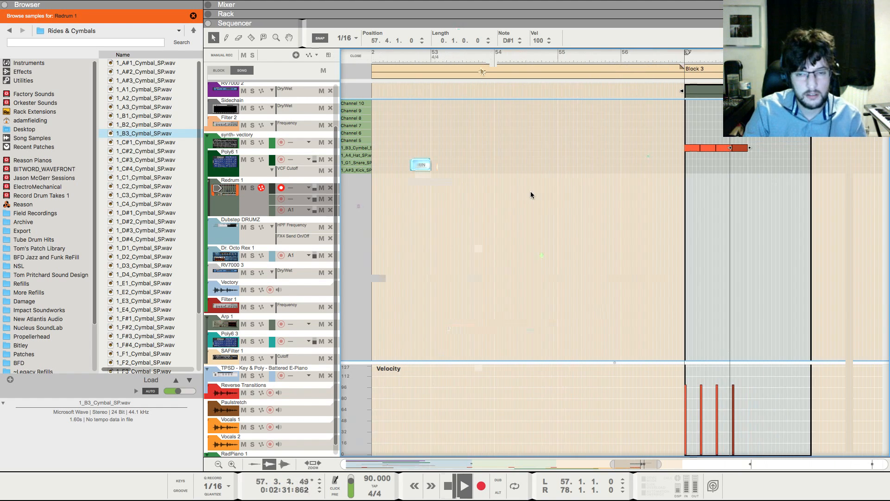
Replay the cymbal hits from just before bar 57 into the start of bar 58
key("space")
left_click(680, 60)
key("space")
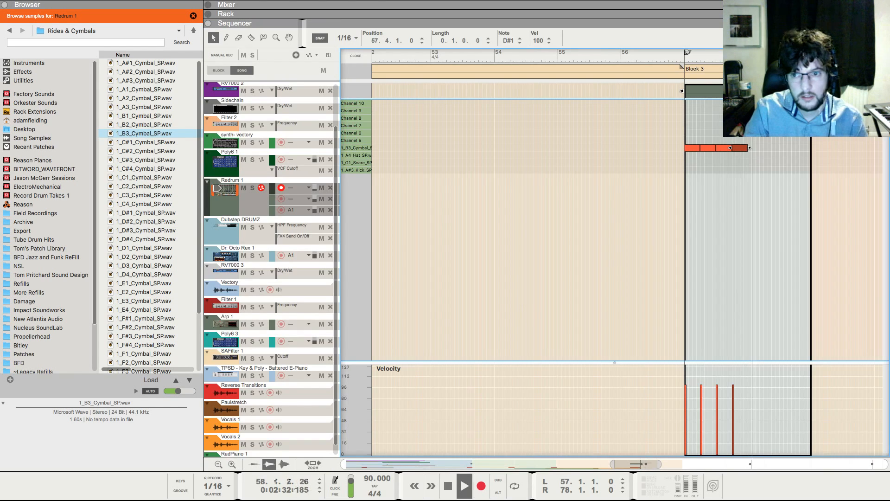
key("space")
Duplicate the four cymbal notes of bar 57 into bar 58 and close the clip editor
left_click_drag(778, 121, 661, 165)
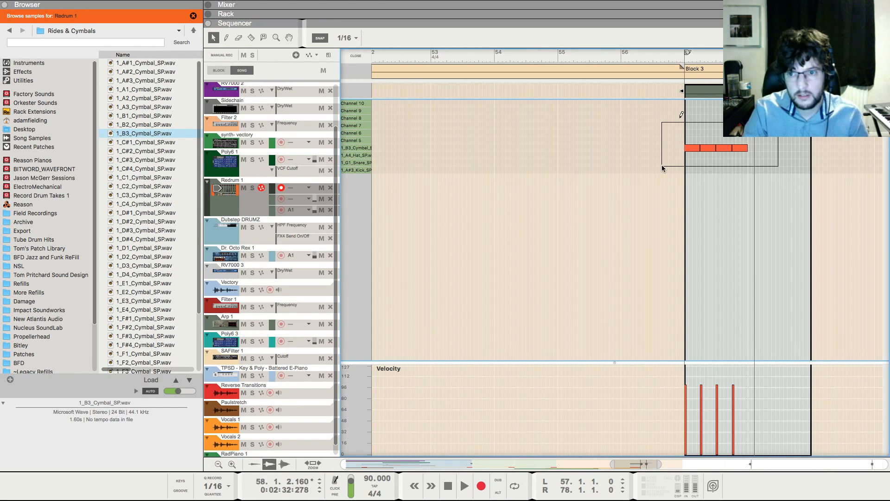
key("ctrl+d")
left_click(364, 56)
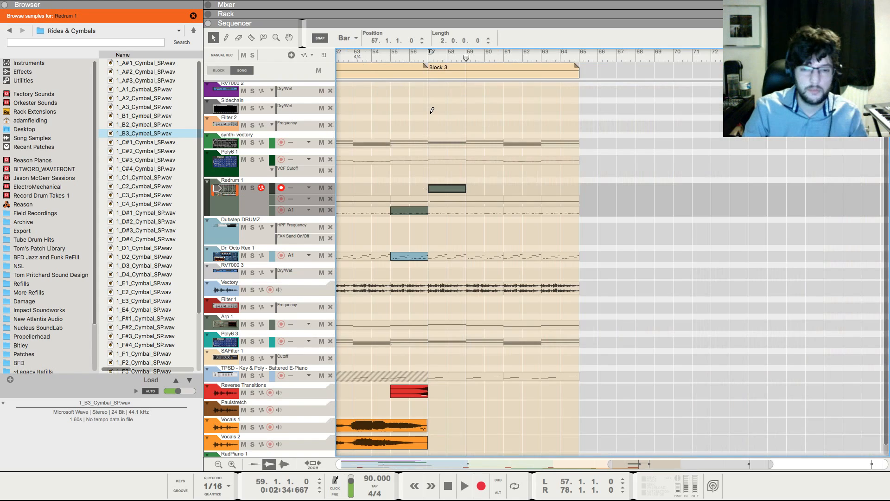
Play from bar 57 and repeat the two-bar Redrum 1 cymbal clip up to bar 65
left_click(425, 56)
key("space")
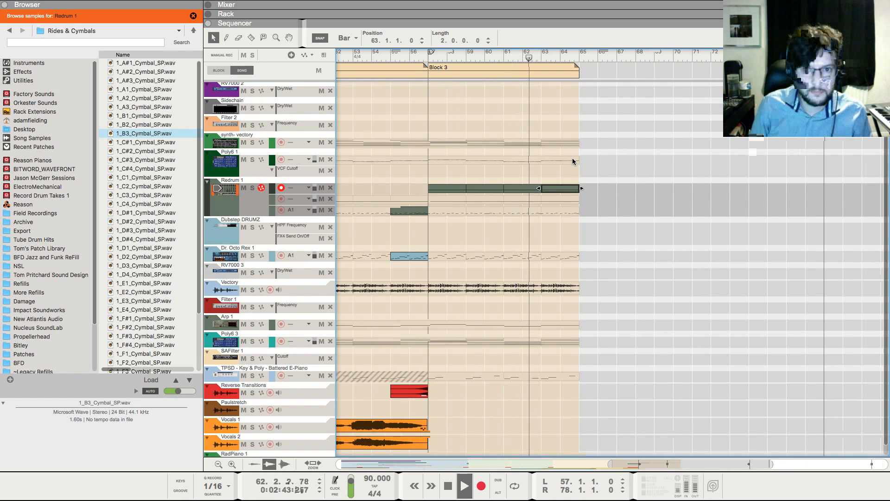
scroll(586, 193, "down", 2)
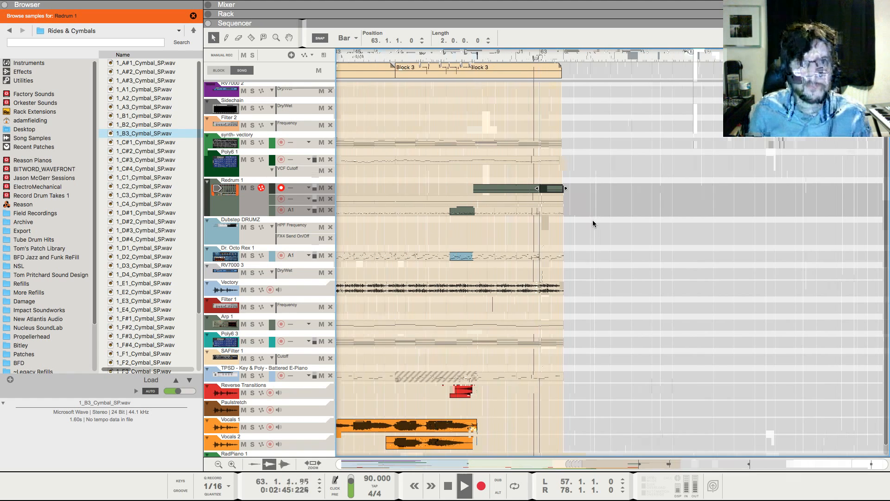
scroll(600, 241, "up", 3)
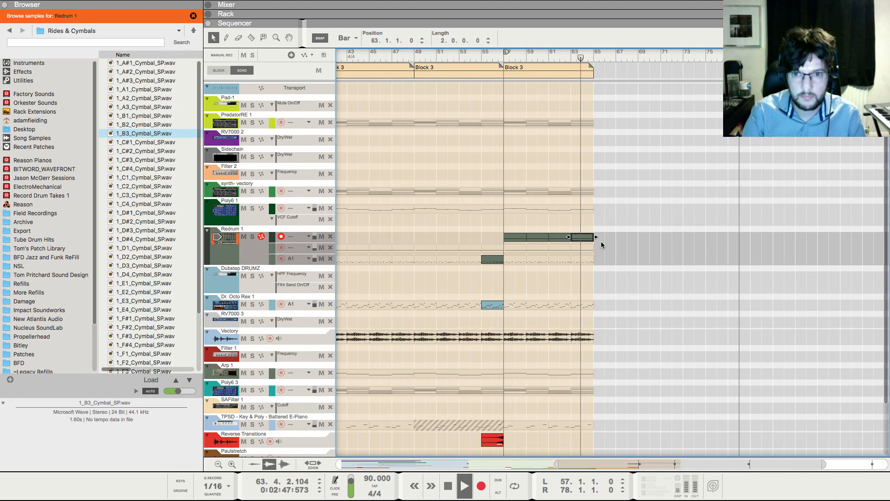
scroll(522, 76, "down", 4)
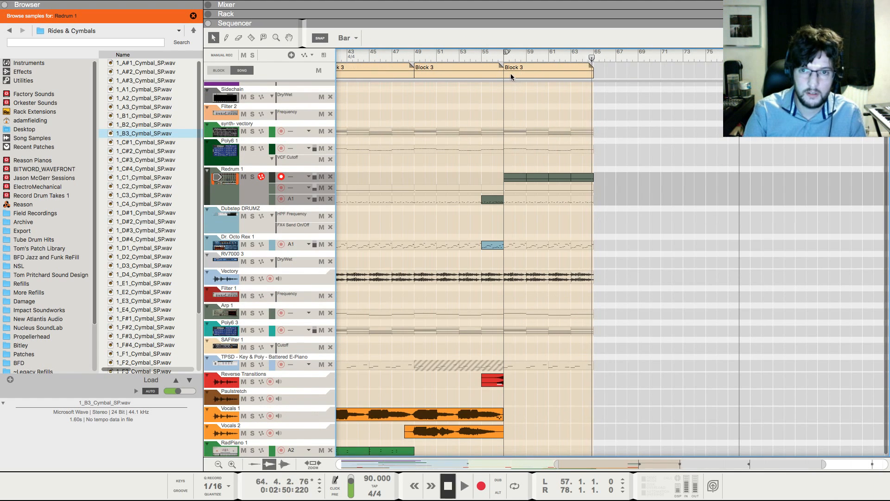
Copy the last eight-bar Block 3 and the Redrum 1 cymbal clips above bars 57–64 to start at bar 65
left_click_drag(511, 73, 605, 79)
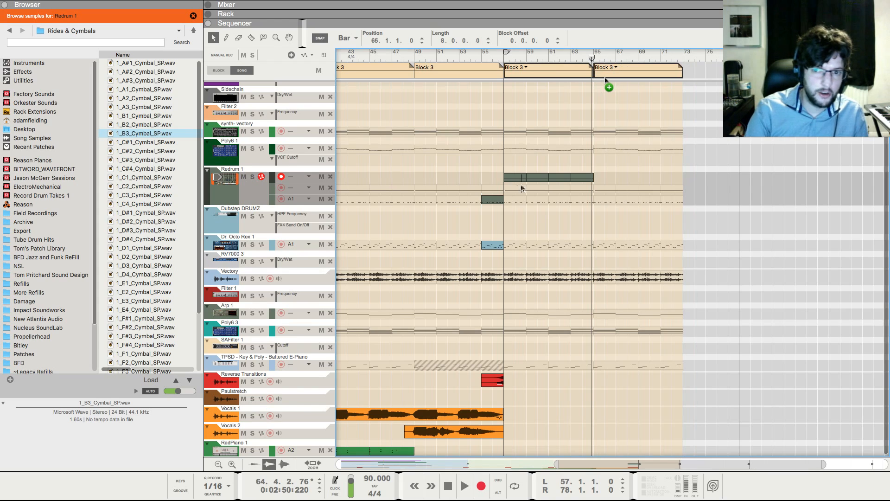
left_click_drag(512, 190, 601, 182)
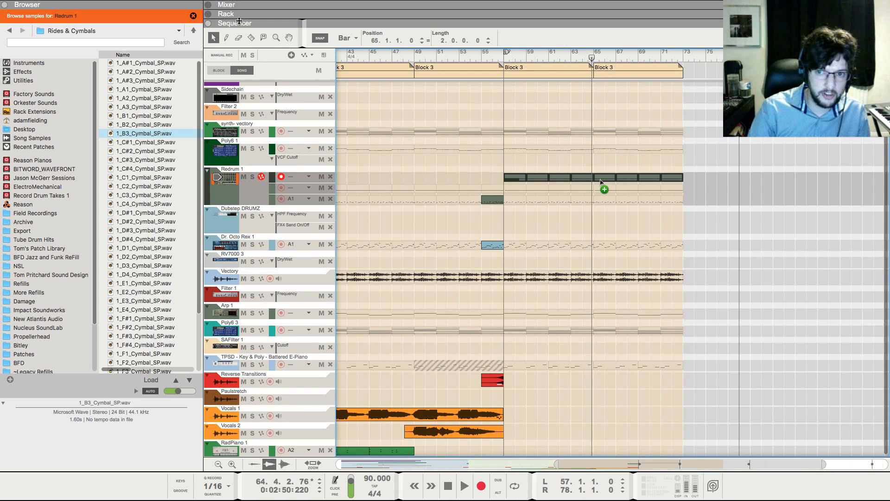
Split the Vocals 1 and Vocals 2 clips at bar 49 and copy their second parts to bar 65
left_click(250, 38)
left_click_drag(420, 414, 414, 434)
left_click(213, 39)
left_click_drag(519, 440, 468, 415)
left_click_drag(461, 432, 639, 431)
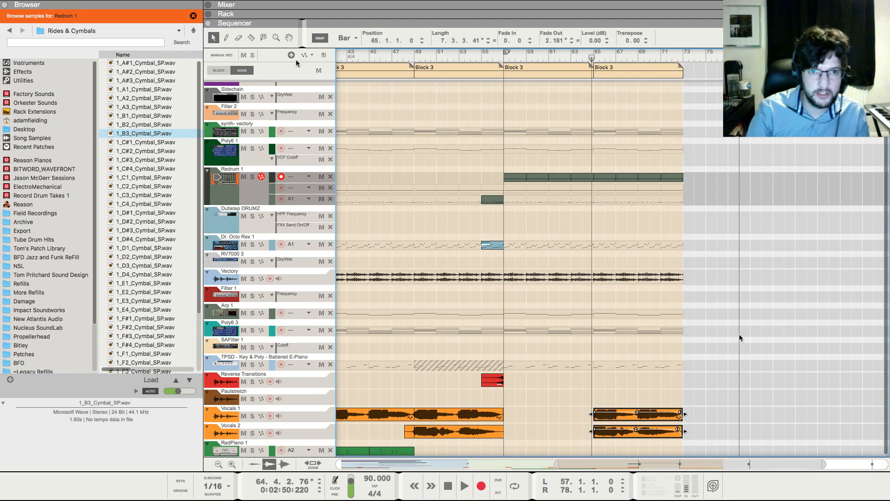
Copy the two four-bar RadPiano 1 clips from bars 41–48 to bar 65
scroll(723, 324, "up", 3)
scroll(663, 340, "down", 3)
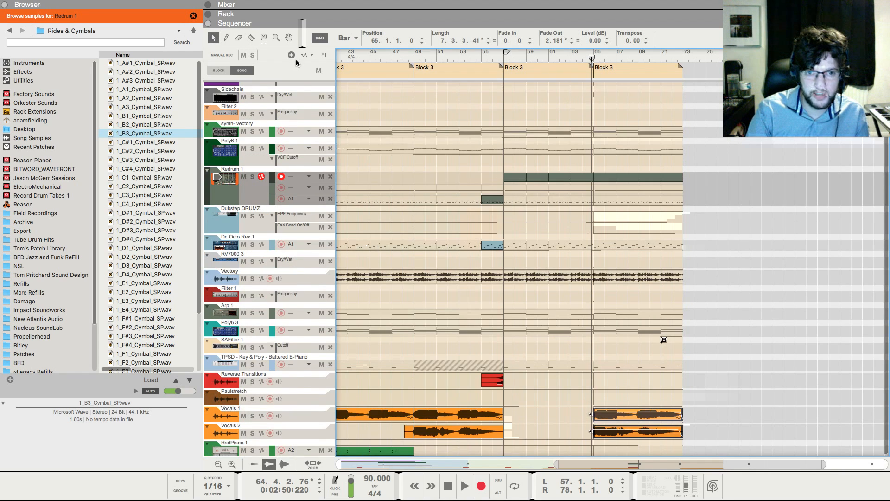
left_click(661, 342)
key("q")
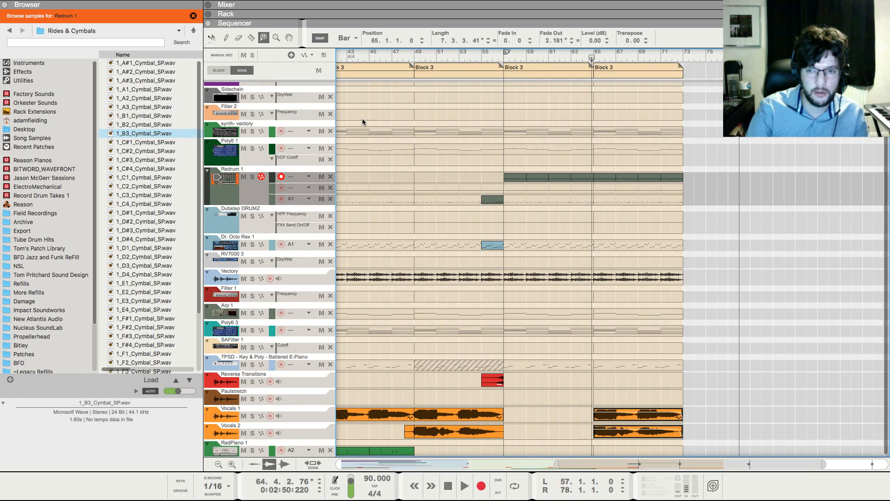
scroll(610, 233, "up", 3)
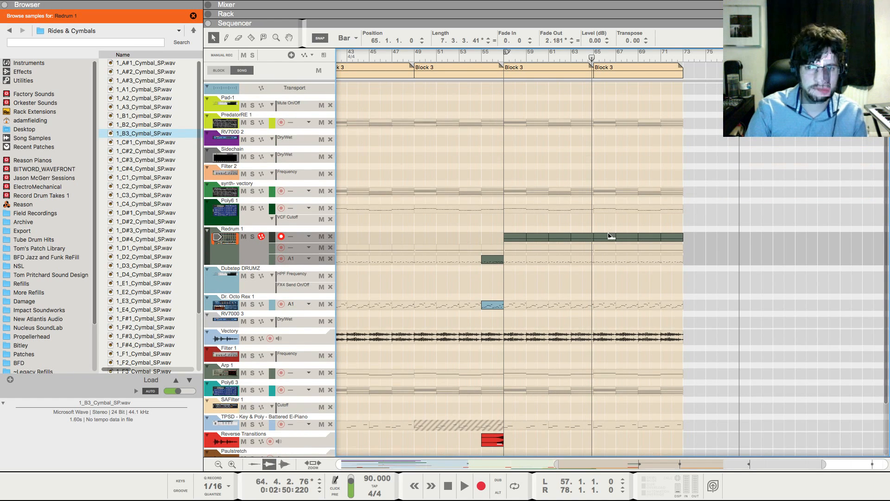
scroll(532, 249, "down", 3)
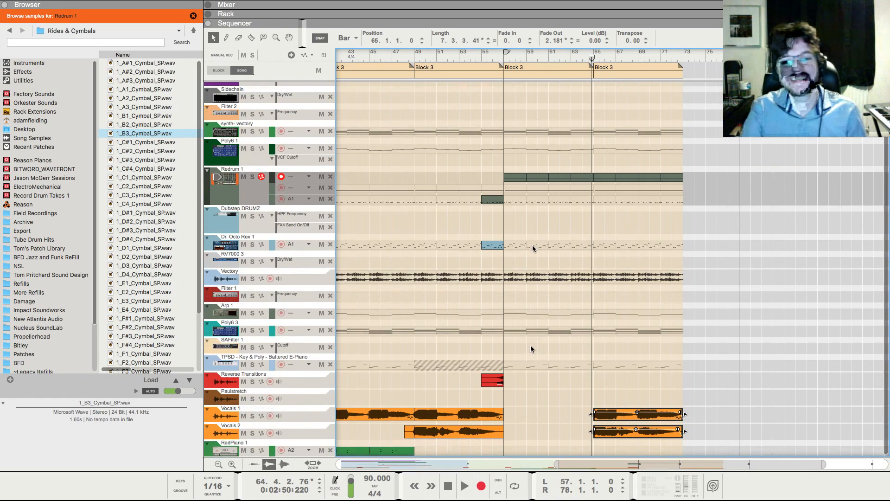
left_click_drag(453, 453, 664, 459)
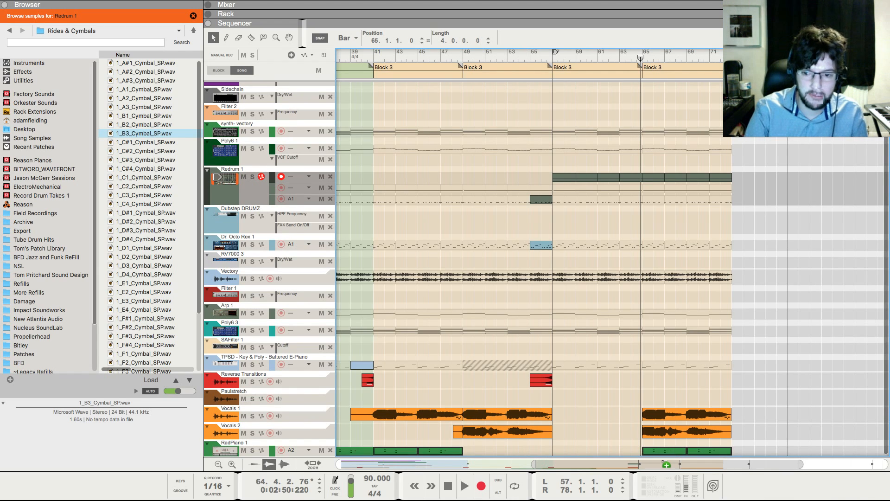
Play from bar 65, set the snap to 1/2, and extend the start of both copied vocal clips back to 64.3.1
left_click(650, 392)
key("space")
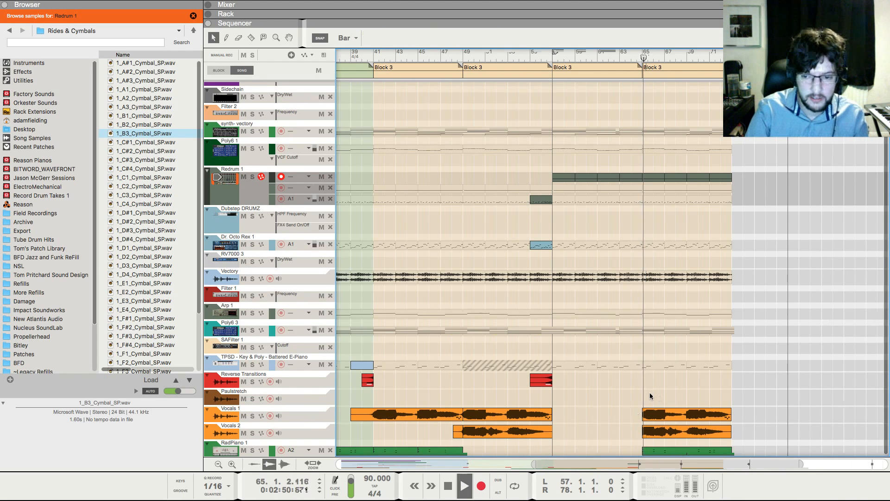
scroll(650, 393, "up", 5)
left_click_drag(633, 405, 602, 430)
left_click(355, 38)
key("Return")
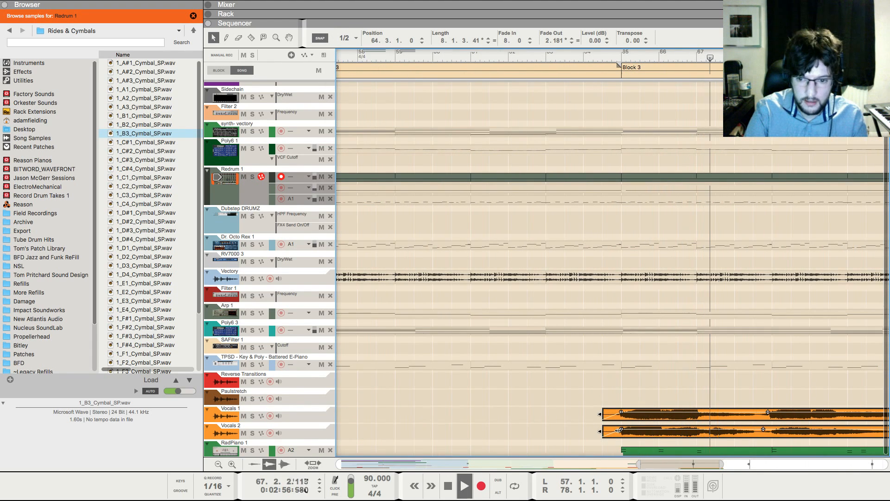
Listen to the new Block 3 through to bar 72 and review the whole arrangement
scroll(603, 430, "down", 5)
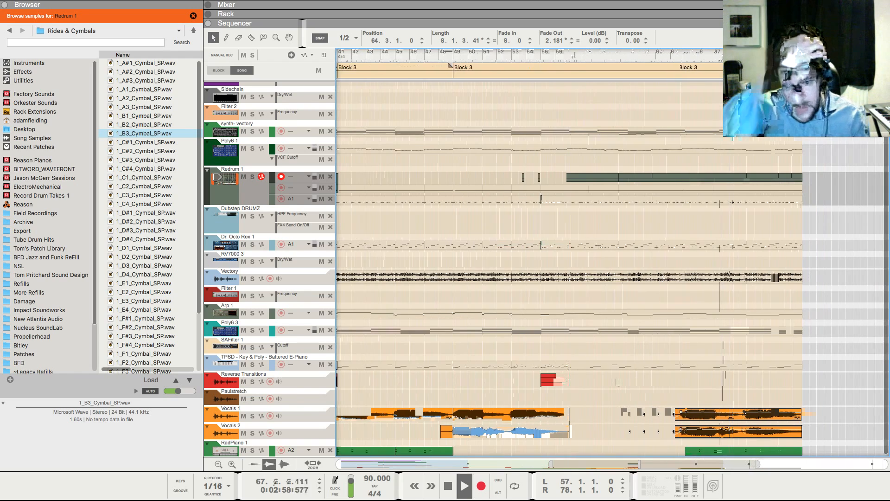
scroll(667, 431, "down", 5)
scroll(658, 429, "down", 1)
left_click(653, 383)
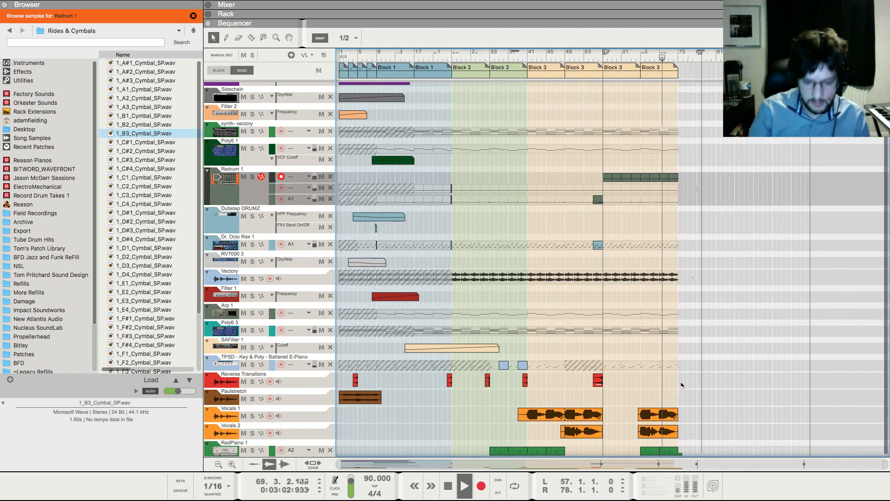
scroll(682, 390, "up", 5)
scroll(682, 389, "up", 2)
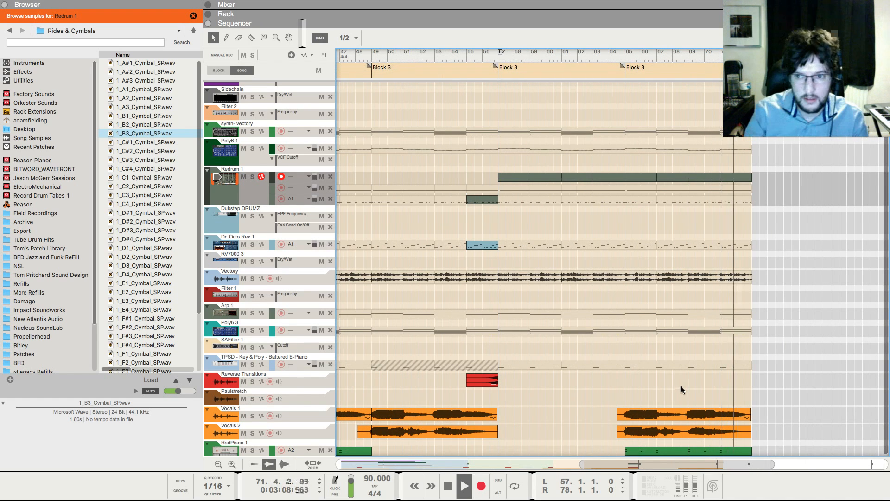
scroll(555, 363, "down", 3)
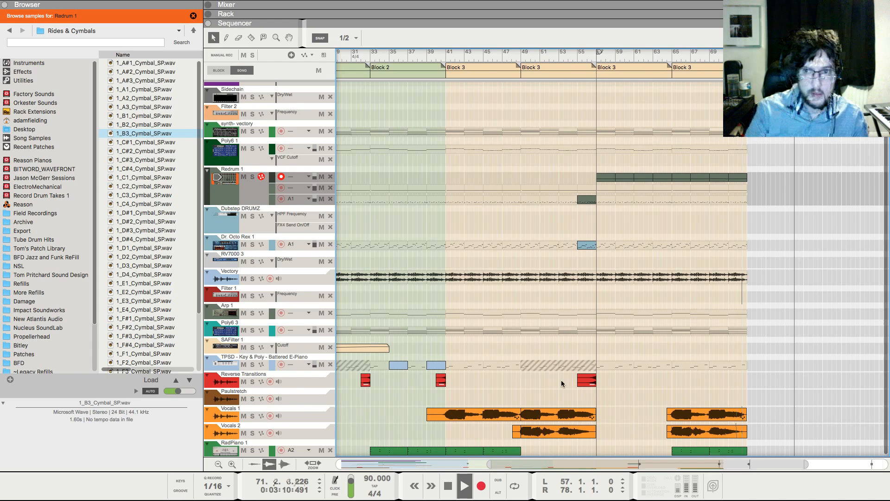
scroll(561, 379, "down", 1)
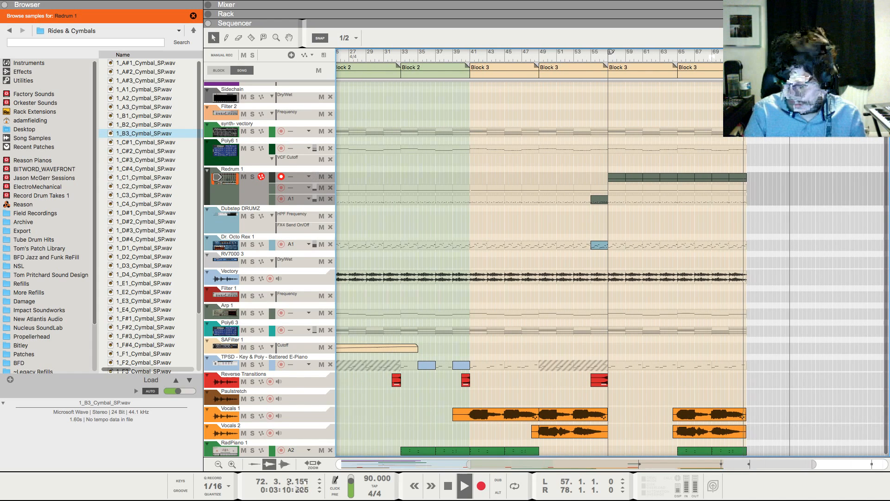
key("space")
Add 1_A2_Cymbal_SP.wav to the Reverse Transitions track and fit the clip at 70.3.1 with length 2.2.0.0, ending at bar 73
left_click(713, 59)
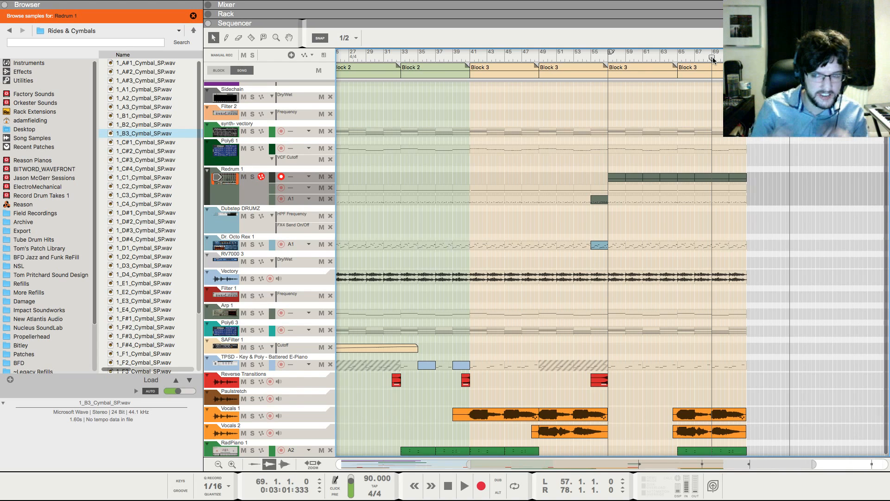
left_click(140, 127)
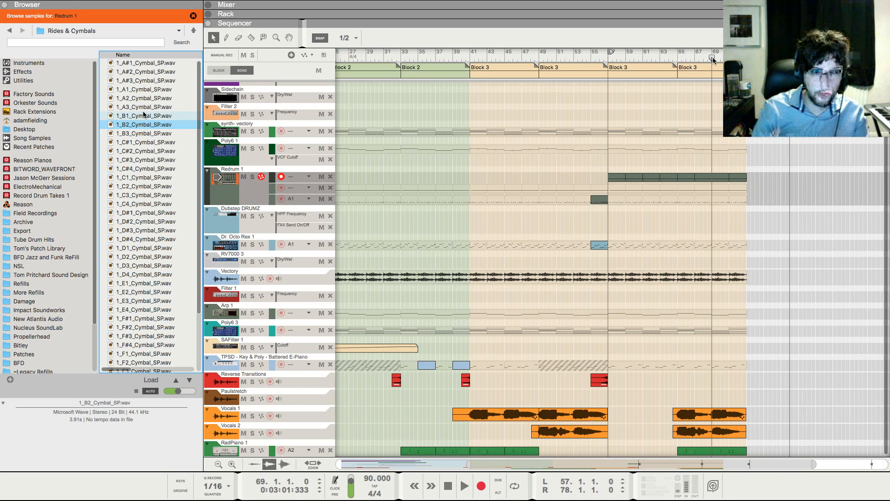
left_click_drag(142, 98, 717, 381)
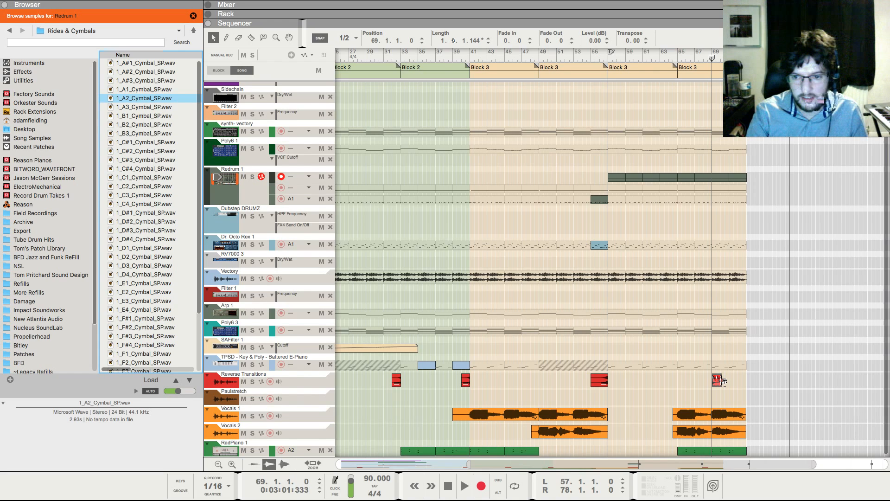
left_click_drag(723, 380, 725, 380)
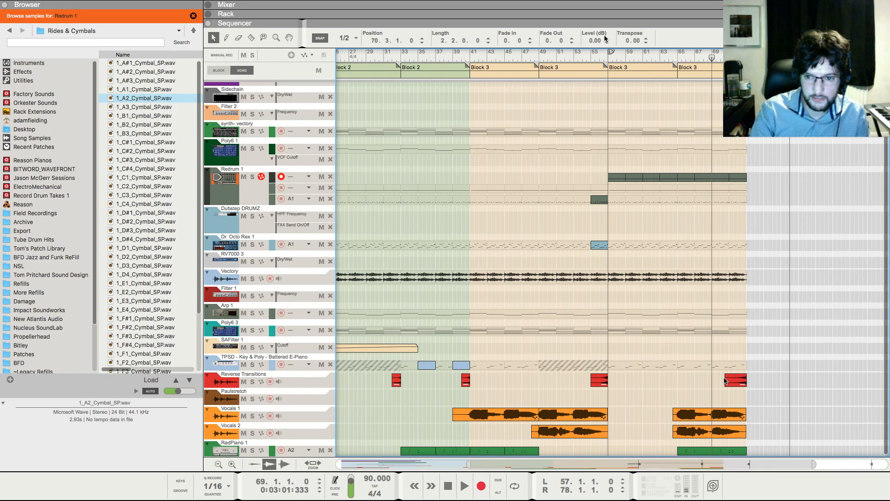
Set the new cymbal transition clip's transpose to 12 and its fade-in to 16
left_click(630, 42)
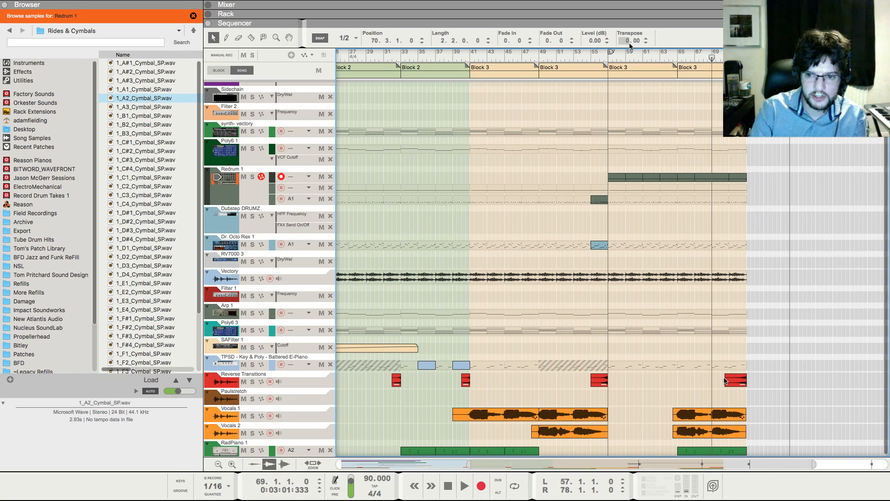
type("12")
key("Return")
Audition the cymbal transition leading up to bar 73 and adjust its clip level
scroll(749, 147, "up", 1)
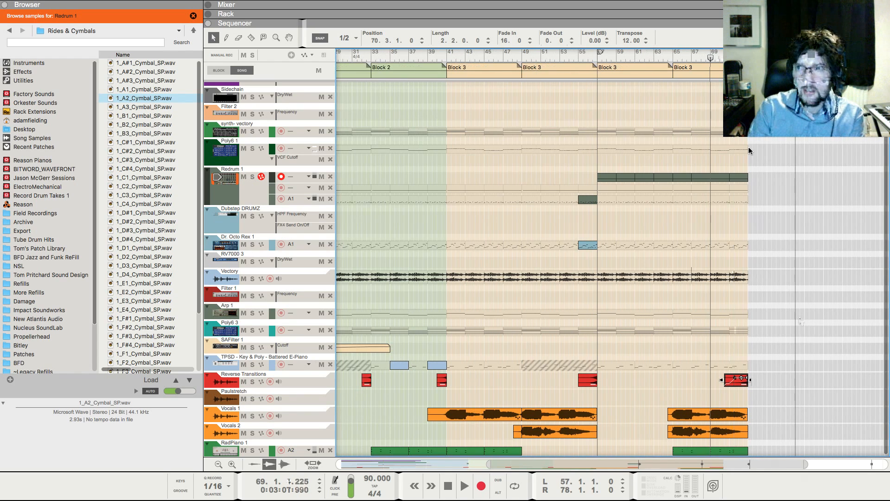
scroll(748, 149, "up", 2)
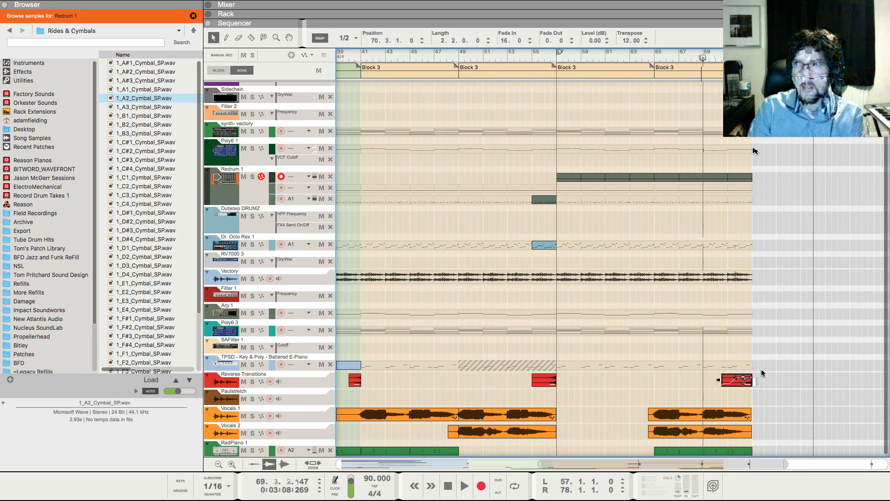
scroll(759, 151, "up", 1)
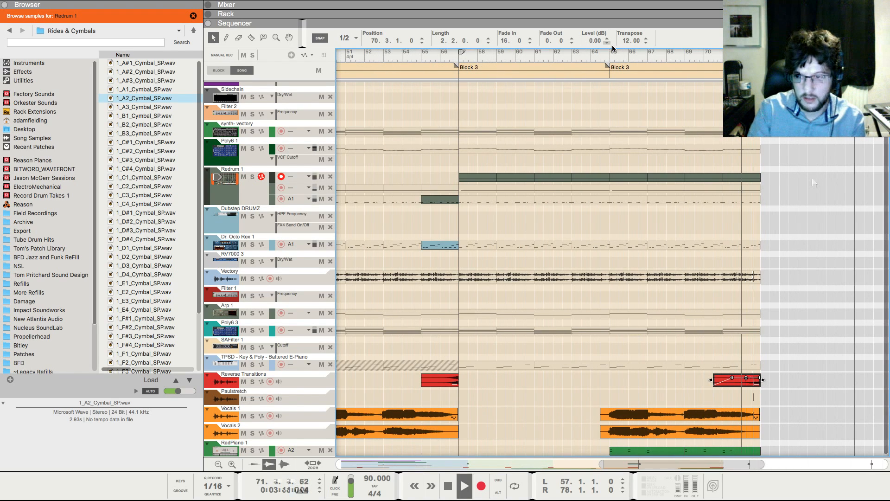
left_click(612, 45)
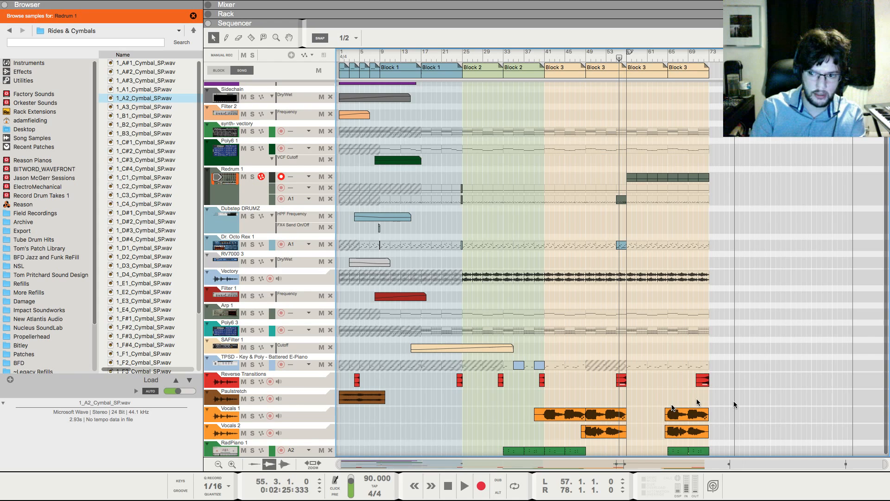
scroll(672, 408, "up", 3)
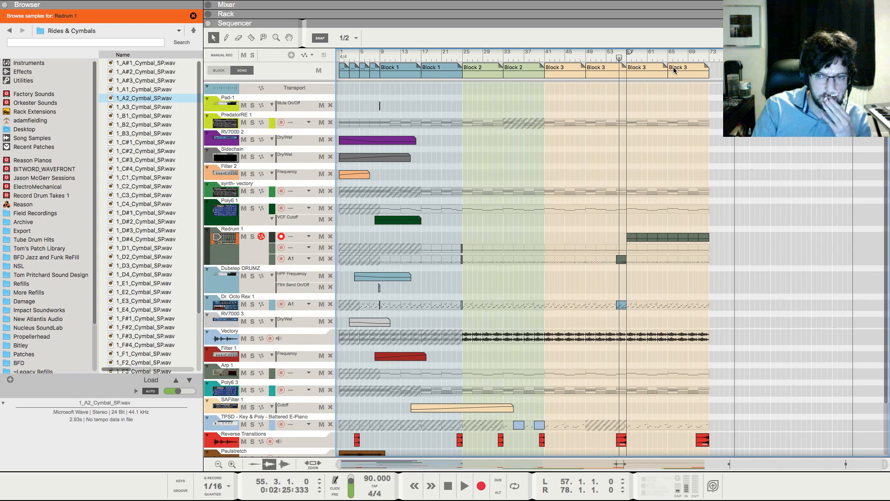
scroll(700, 185, "down", 1)
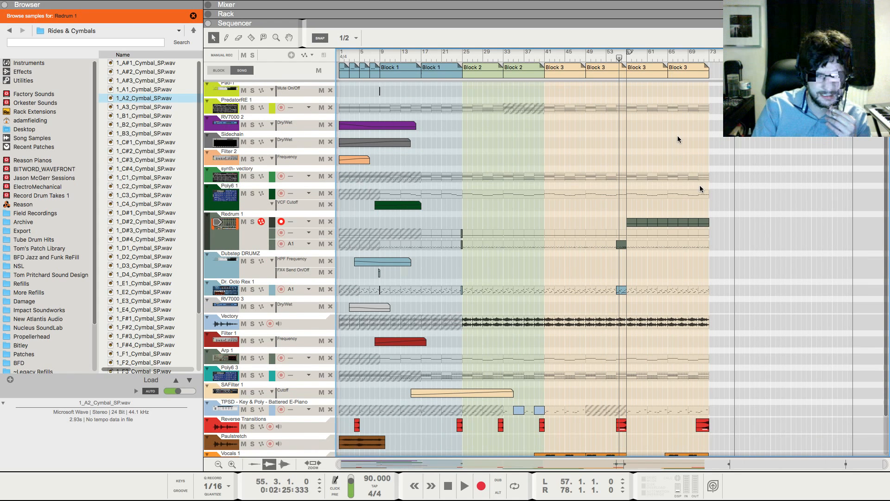
scroll(699, 188, "down", 1)
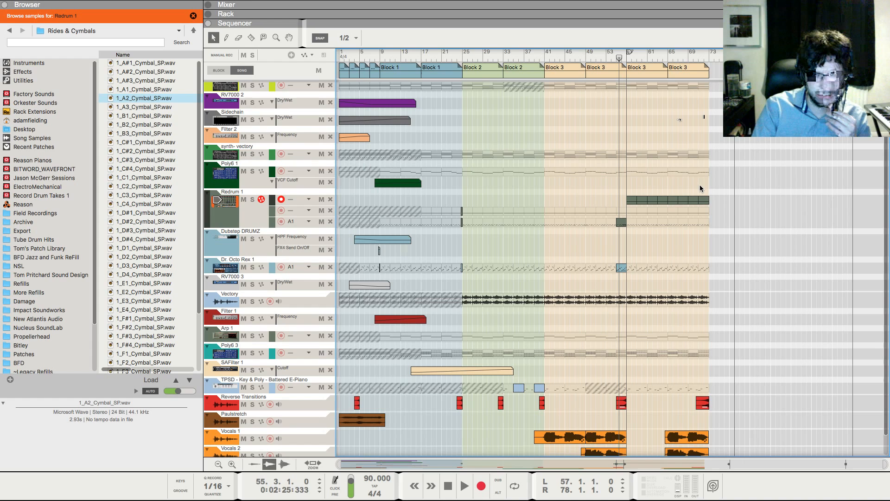
scroll(700, 188, "down", 1)
scroll(699, 188, "down", 1)
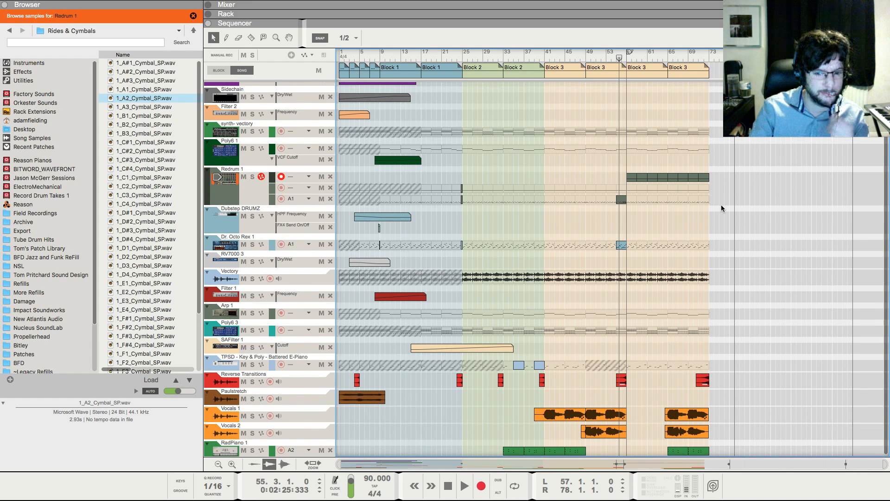
Play back the arrangement from bar 55 and review the last two Block 3 sections
key("h")
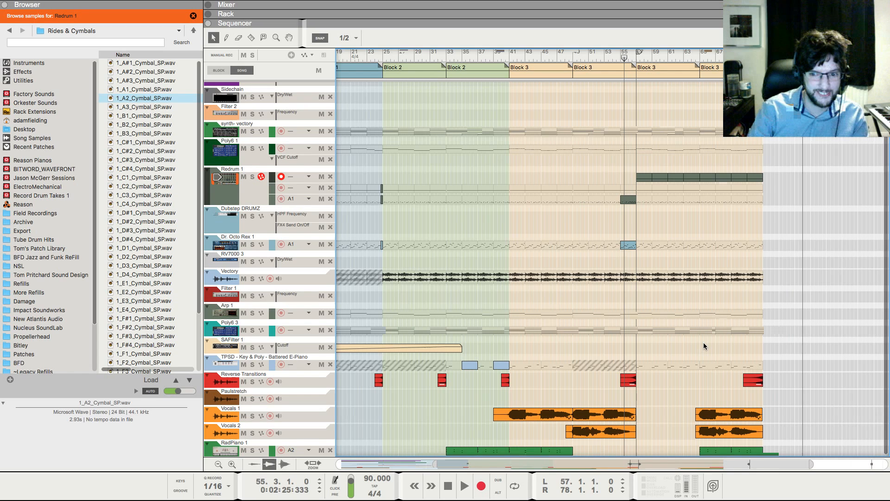
key("h")
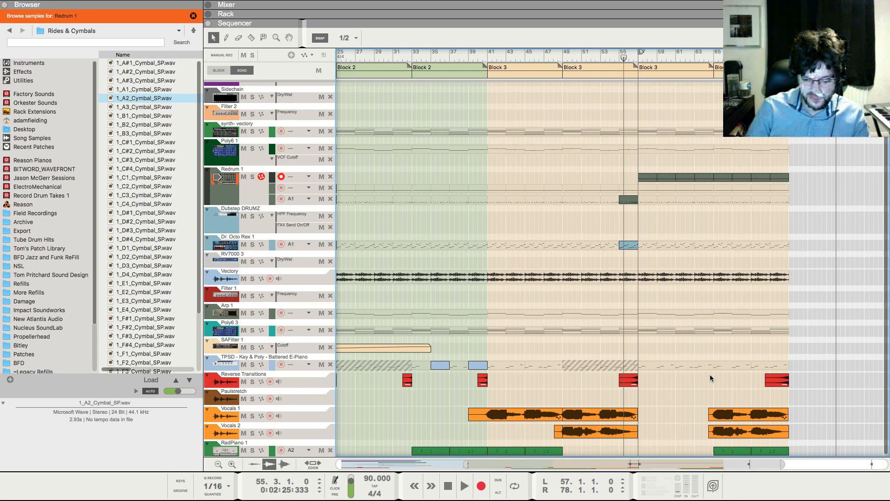
key("space")
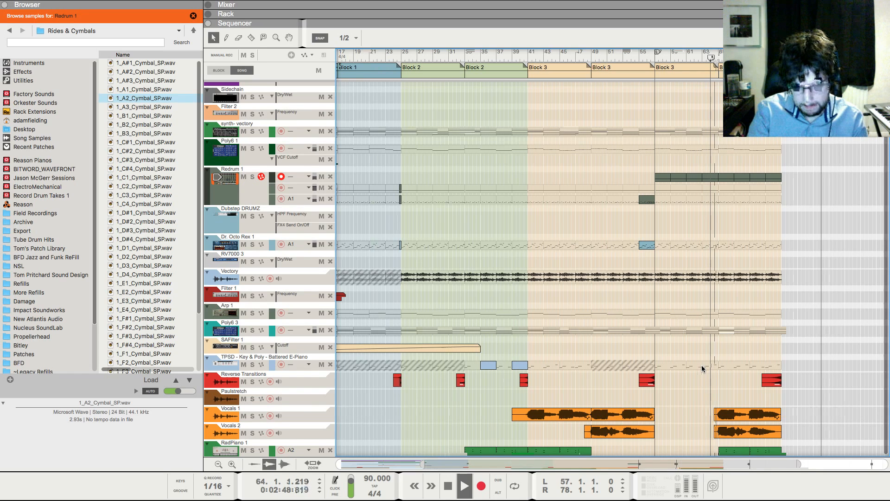
scroll(708, 379, "down", 2)
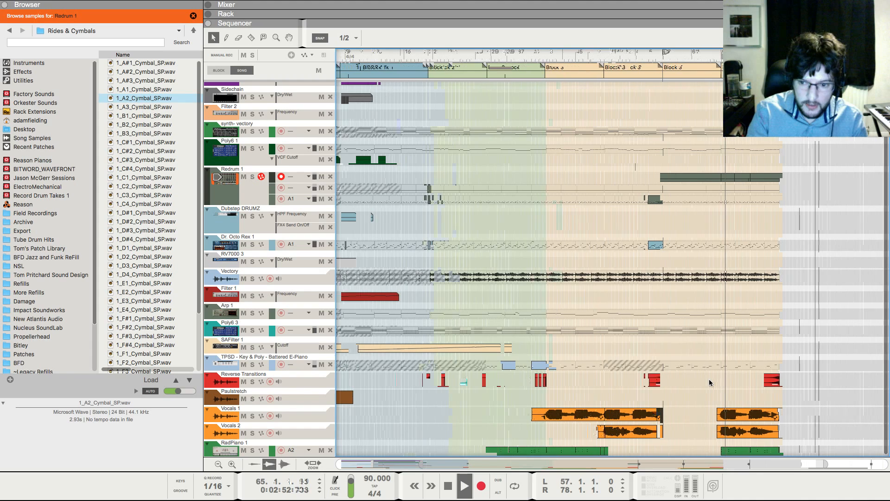
scroll(709, 379, "up", 1)
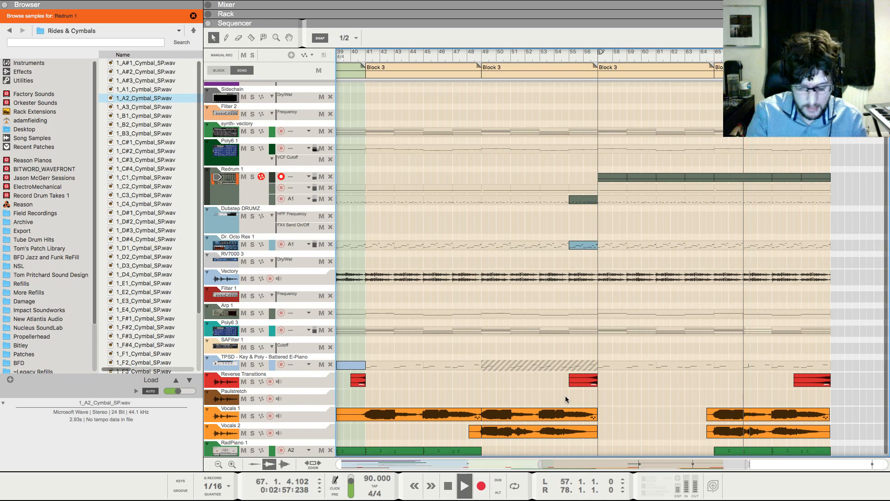
scroll(566, 395, "down", 3)
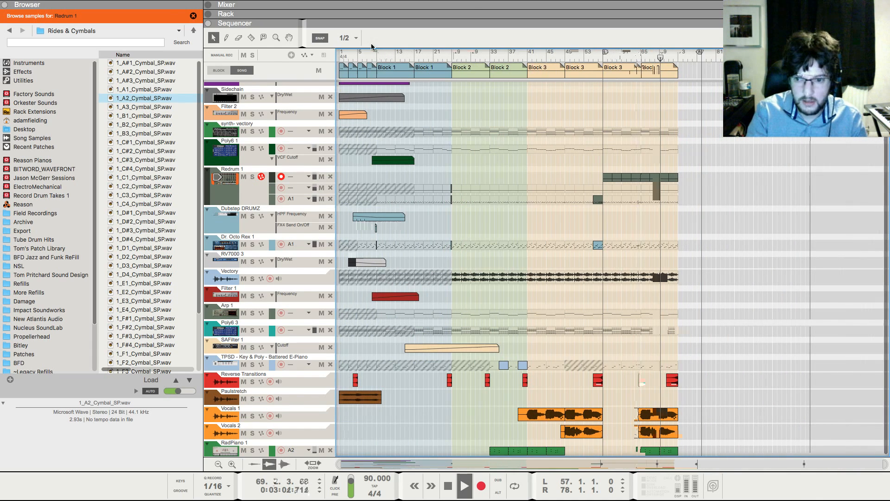
Set the sequencer snap to Bar and move the right locator to bar 89
left_click(348, 38)
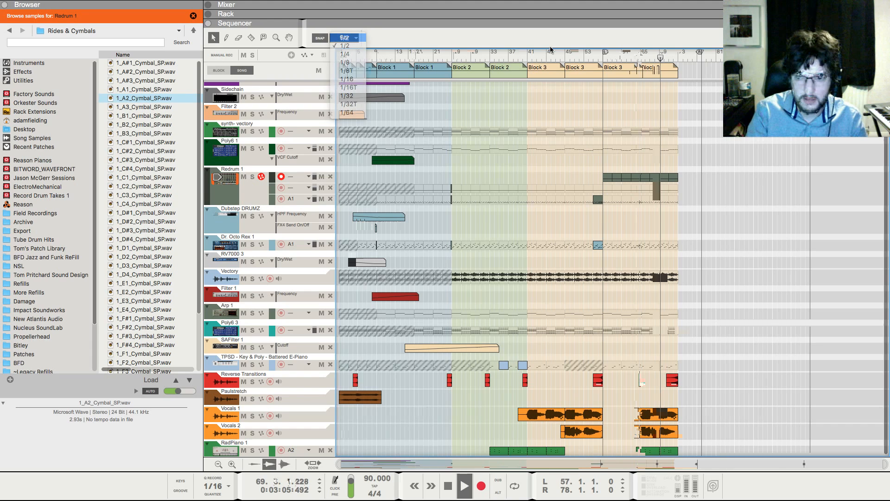
left_click(492, 54)
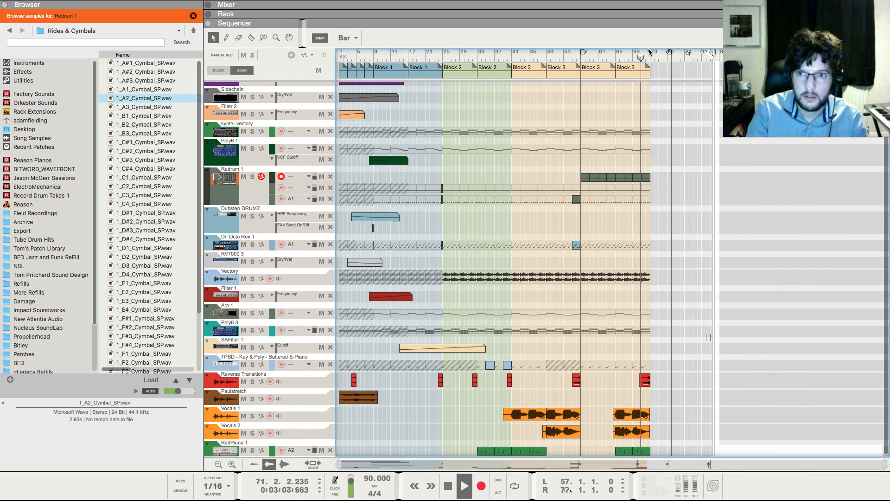
left_click_drag(669, 52, 716, 53)
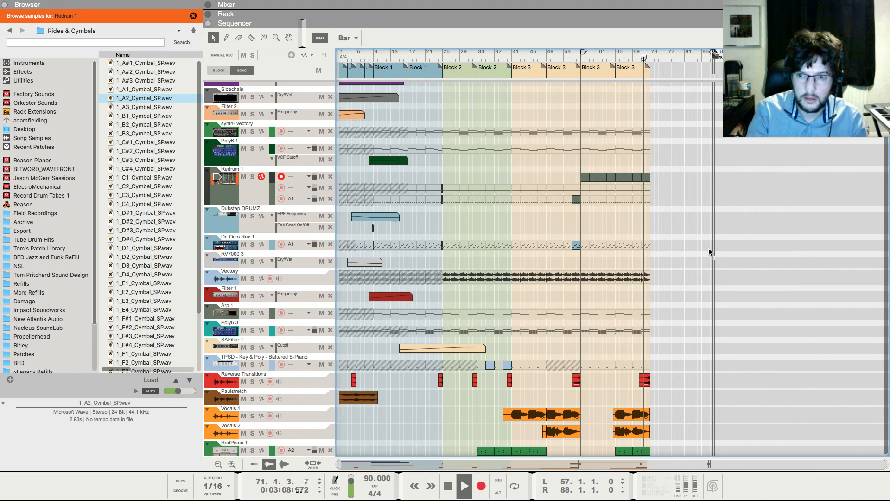
Select the last cymbal transition clip, stop playback and check the channels in the mixer
left_click(775, 384)
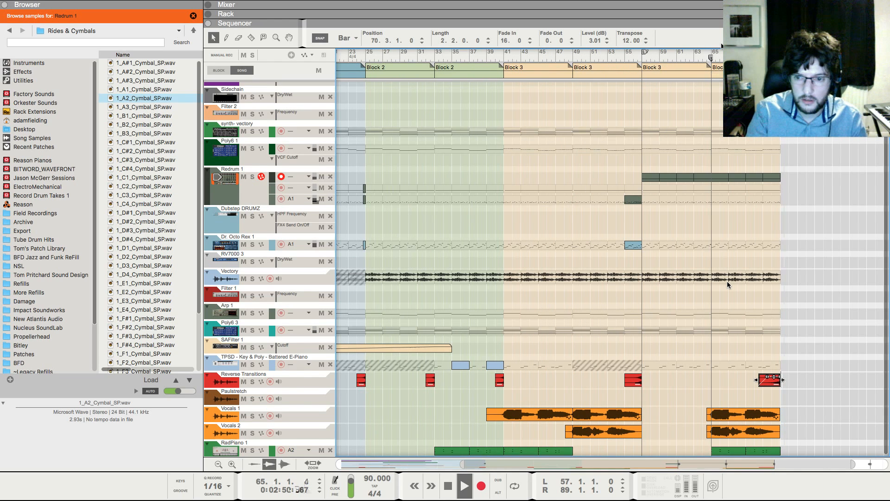
key("space")
key("F5")
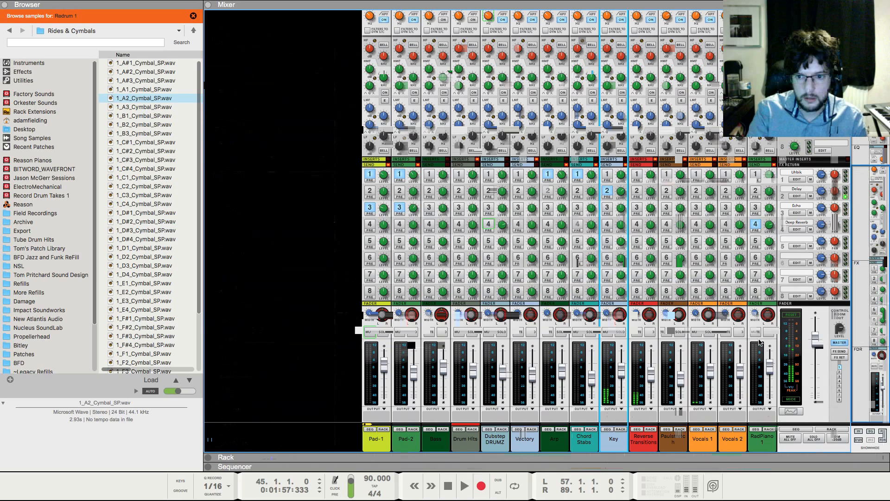
key("F7")
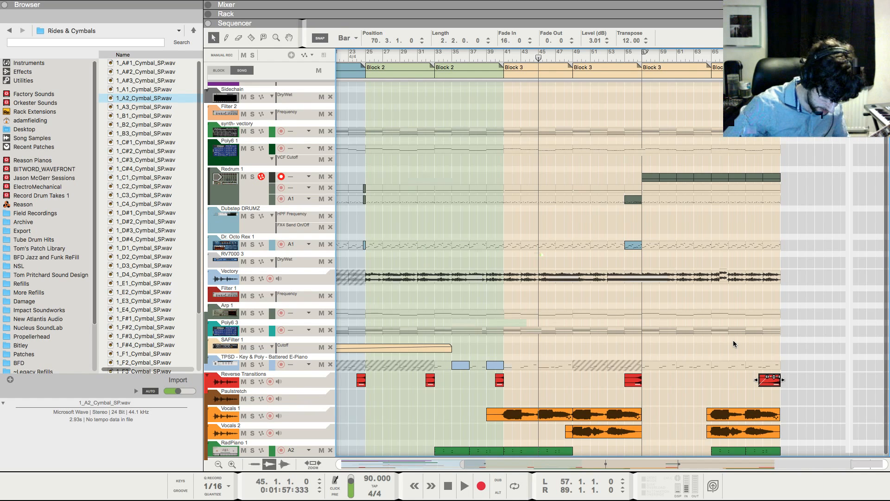
Create a new audio track in an empty area of the rack
key("F6")
right_click(722, 271)
left_click(724, 227)
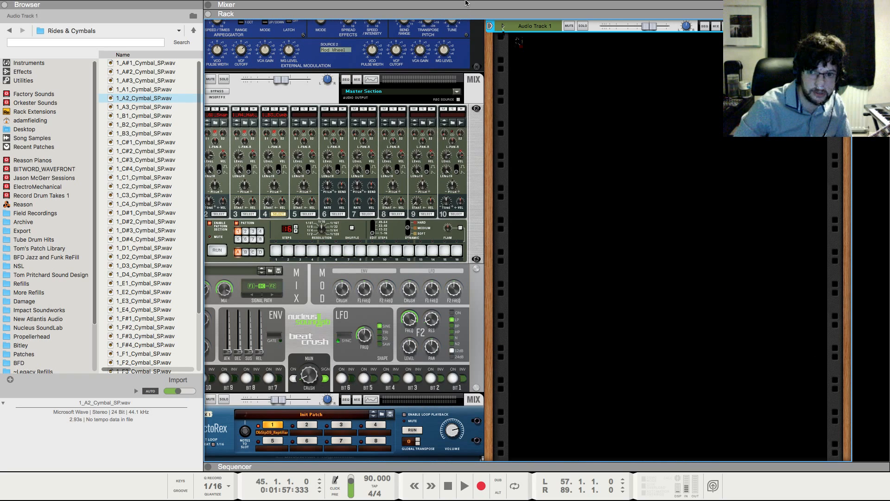
Unfold Audio Track 1 with its insert effects and load the Nice Clean Guitar.cmb patch into them
left_click(503, 26)
left_click(515, 44)
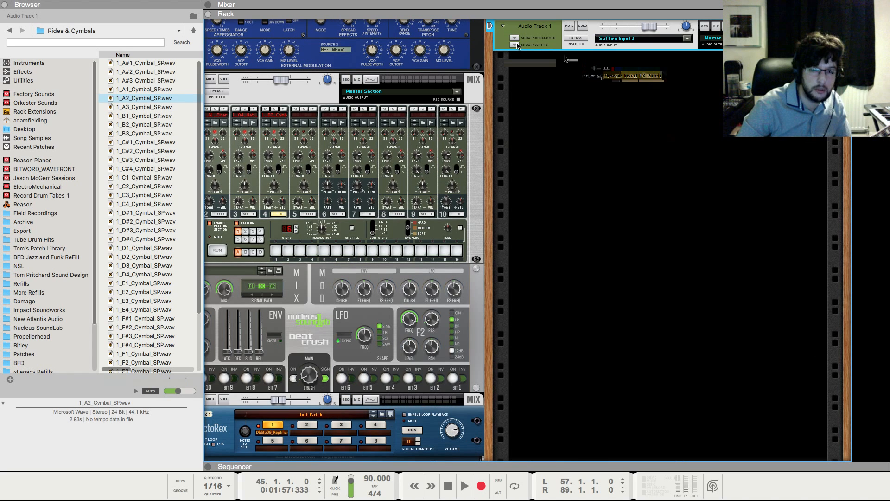
left_click(598, 66)
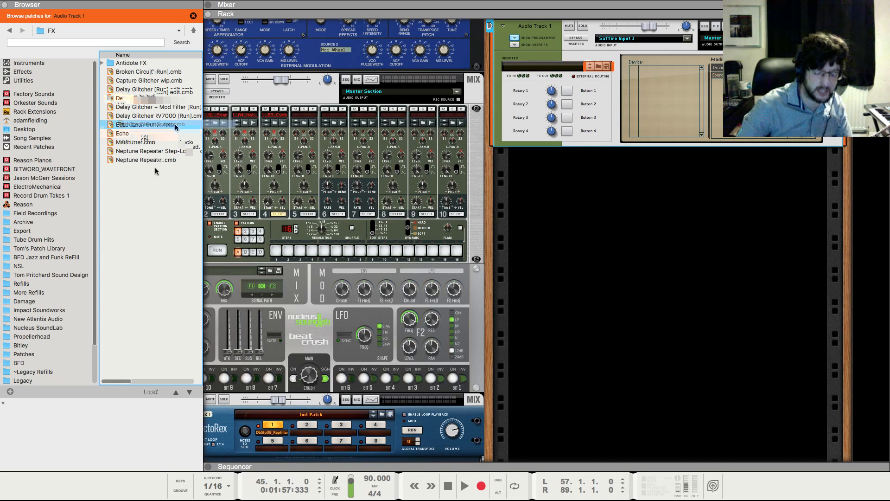
left_click_drag(145, 124, 616, 124)
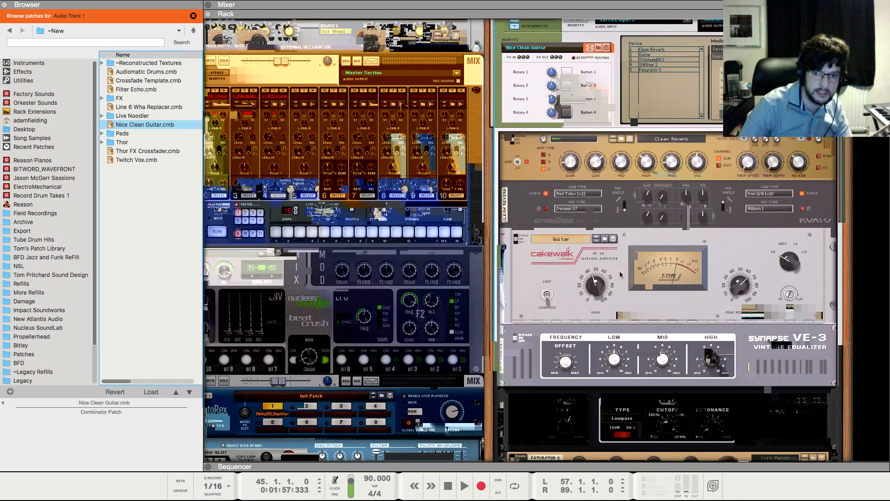
Turn on the tuner for Audio Track 1 and set its audio input to Saffire Input 2
key("F7")
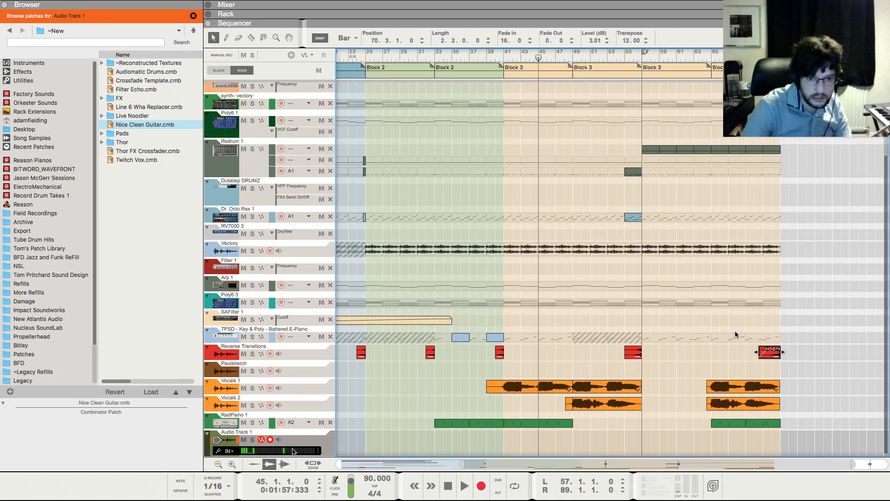
left_click(219, 451)
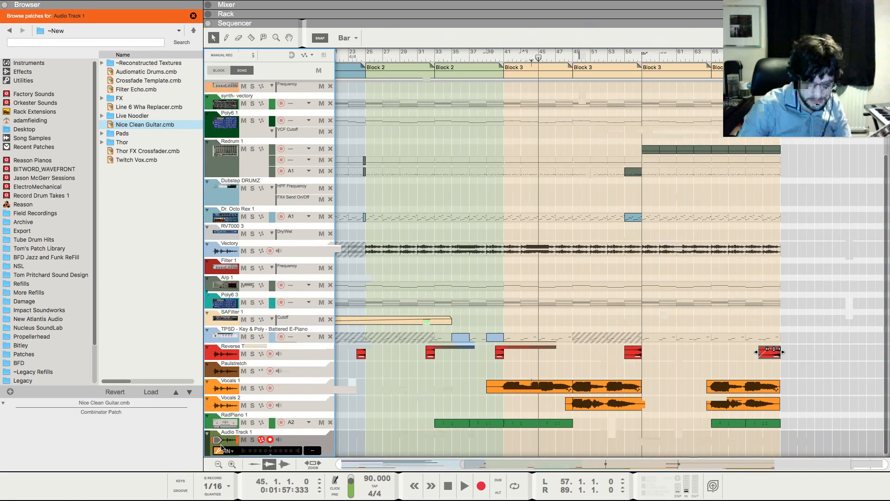
key("F7")
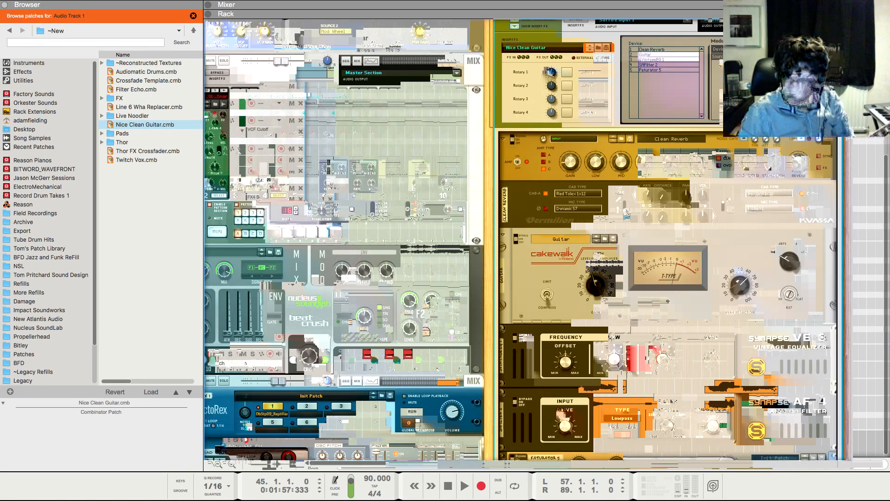
scroll(653, 219, "up", 6)
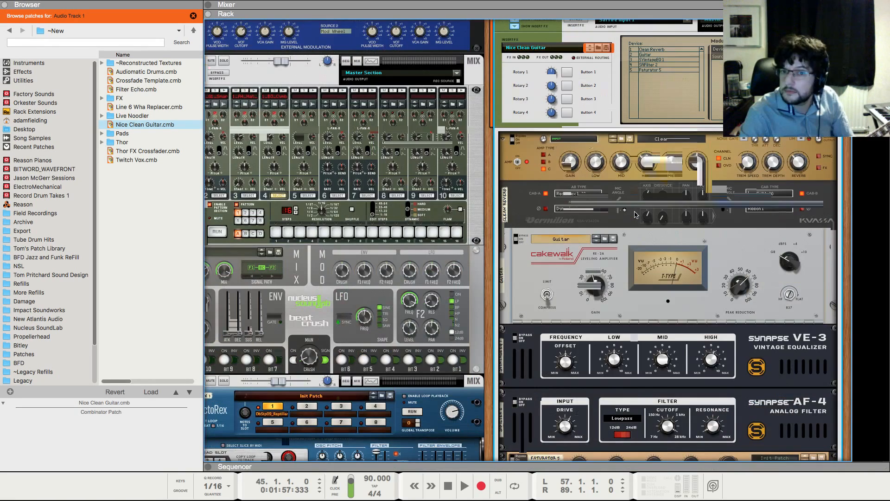
left_click(650, 98)
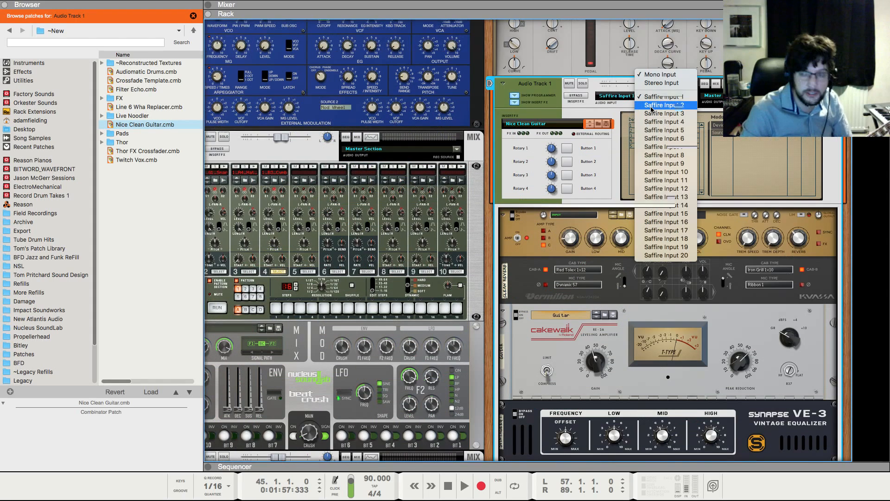
left_click(650, 105)
Enable input monitoring on Audio Track 1 and set its mixer channel's high-pass filter frequency to 134.7 Hz
key("F7")
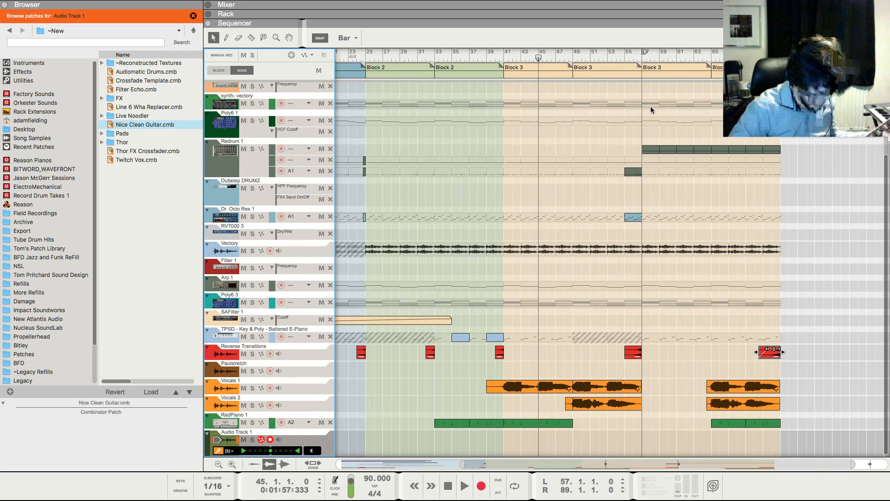
left_click(279, 440)
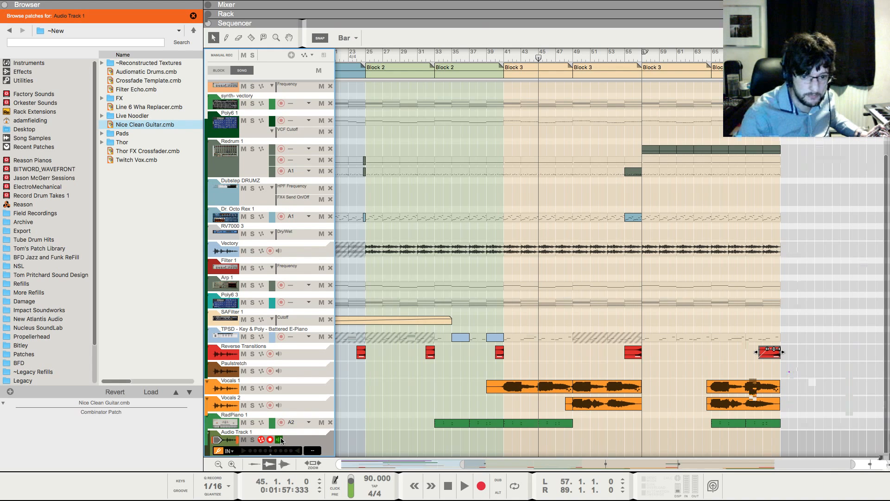
key("F5")
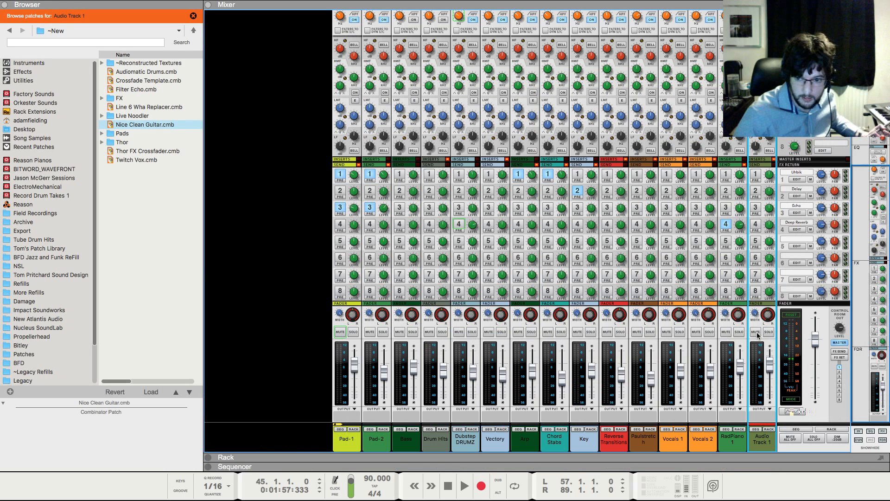
scroll(778, 151, "up", 5)
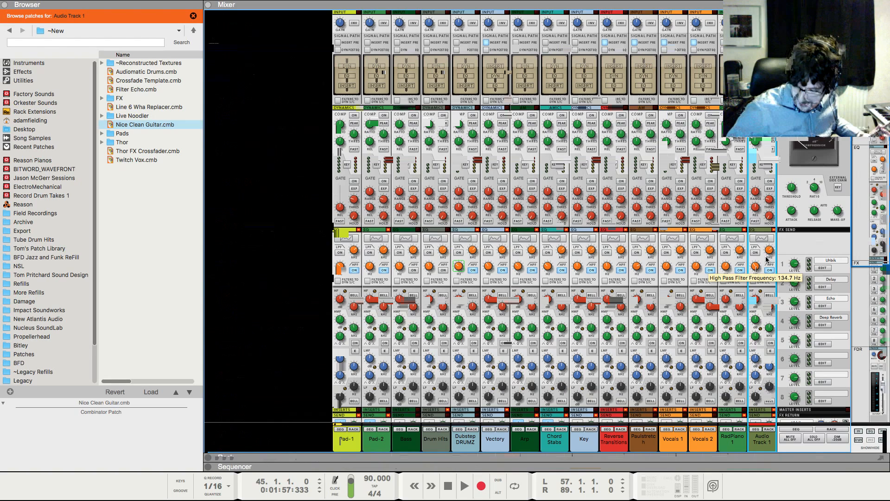
Record a guitar take on Audio Track 1 from bar 55 to about the end of bar 75
key("F7")
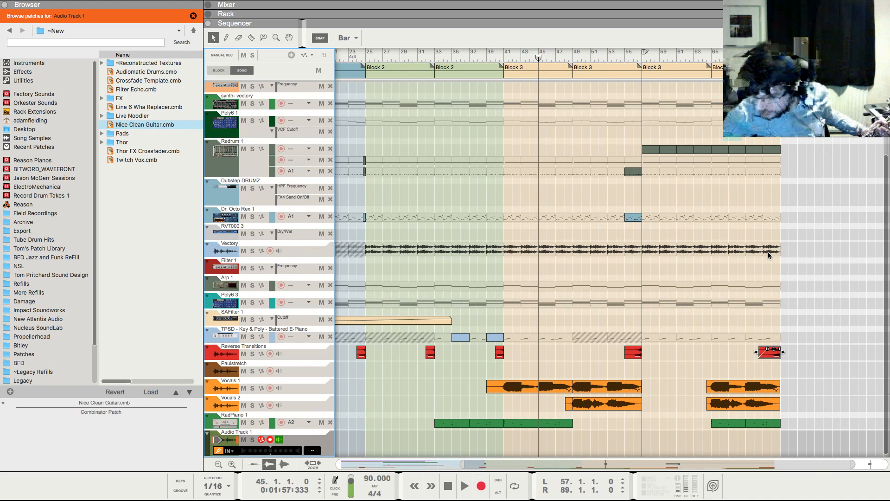
left_click(624, 54)
key("space")
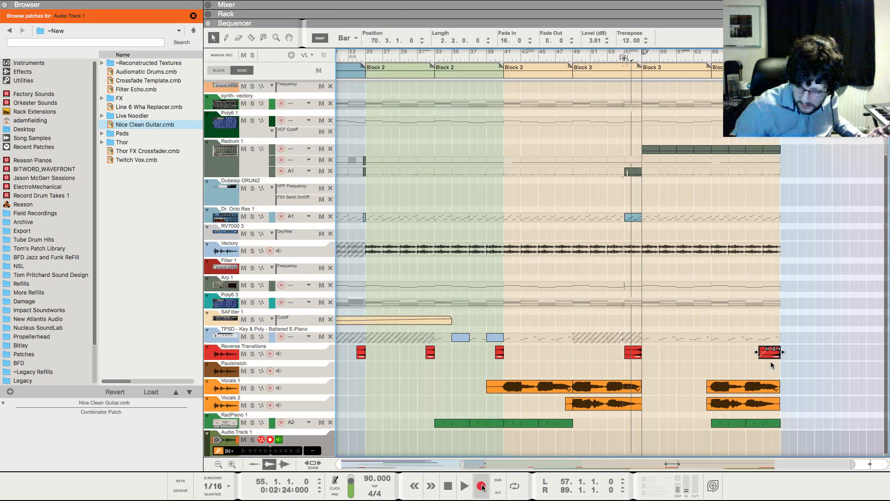
left_click(481, 487)
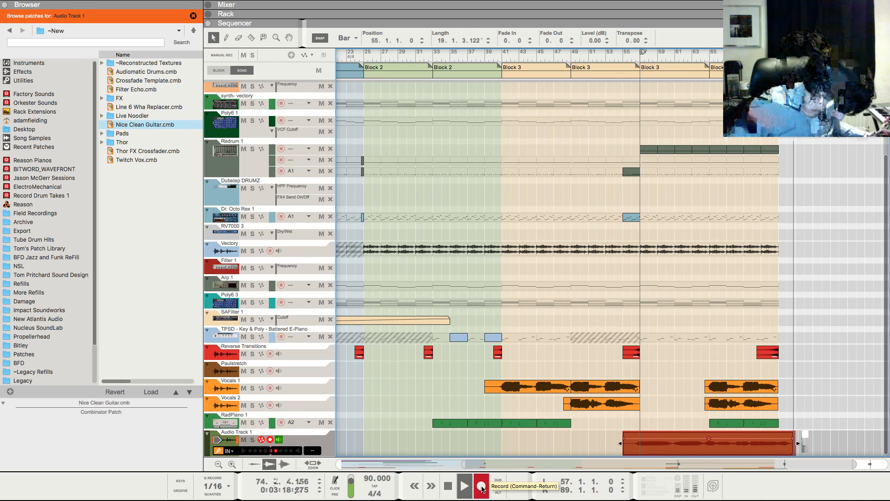
left_click(481, 486)
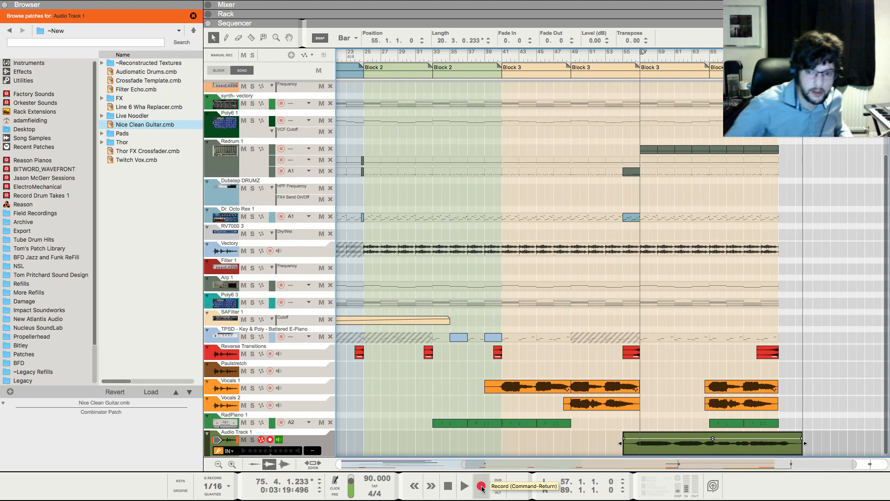
Record a new guitar take over the existing clip on Audio Track 1, from bar 53 to bar 76
left_click(613, 57)
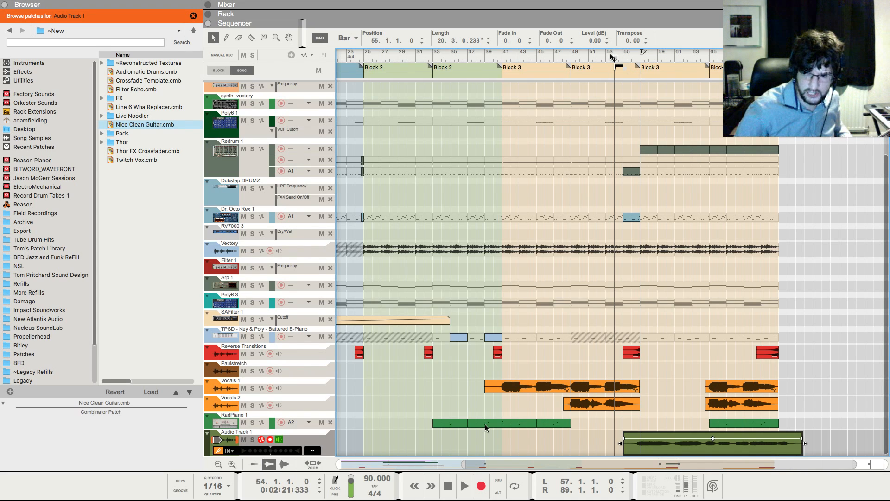
left_click(481, 485)
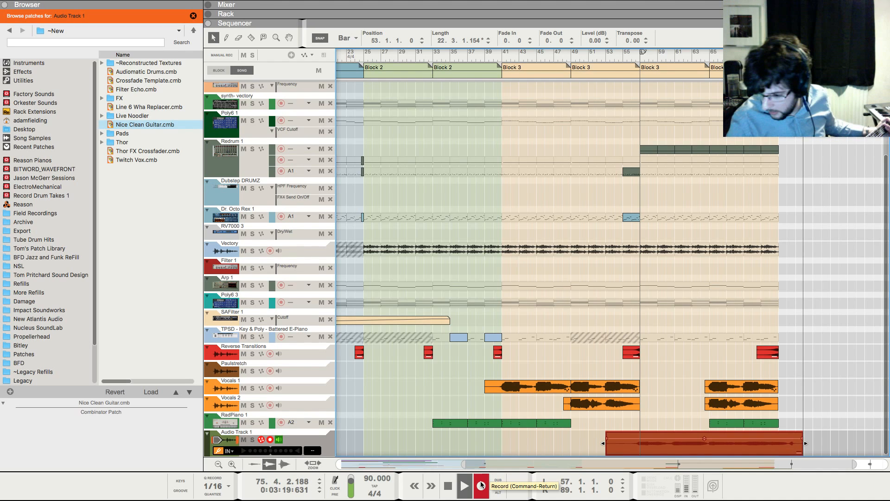
left_click(480, 484)
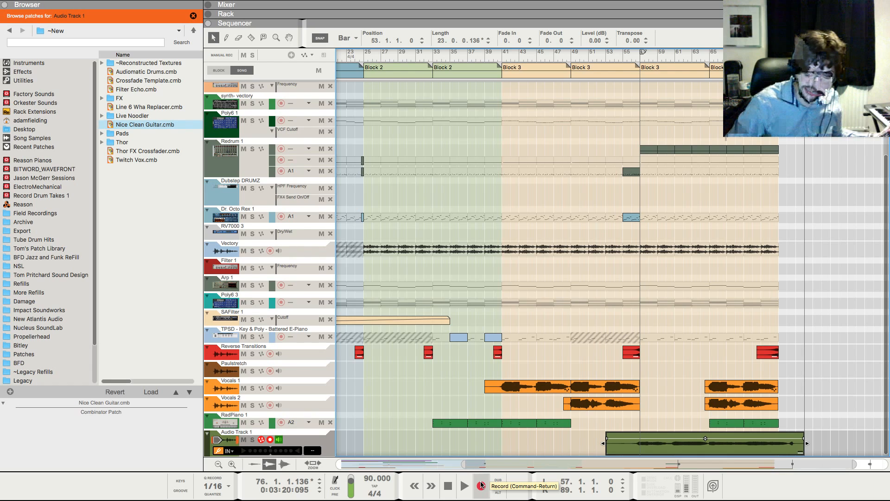
Play the song from bar 56 and raise Audio Track 1's FX3 send level in the mixer to -4.86 dB
left_click(631, 59)
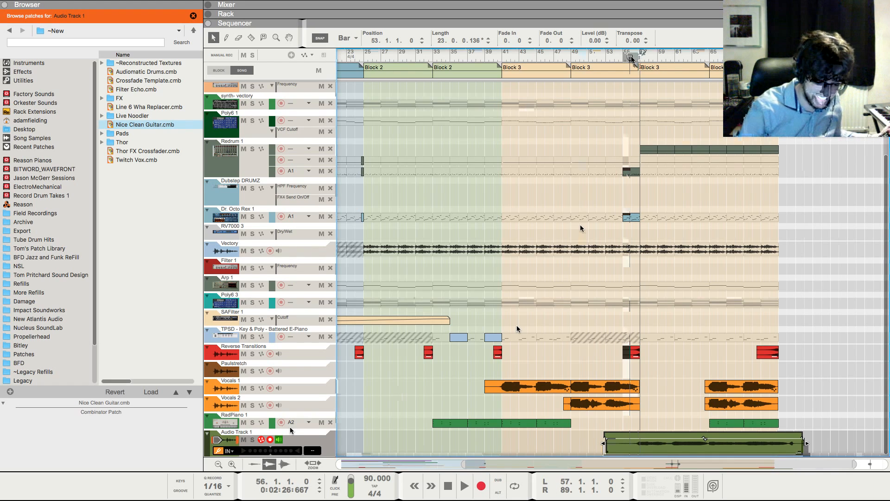
key("space")
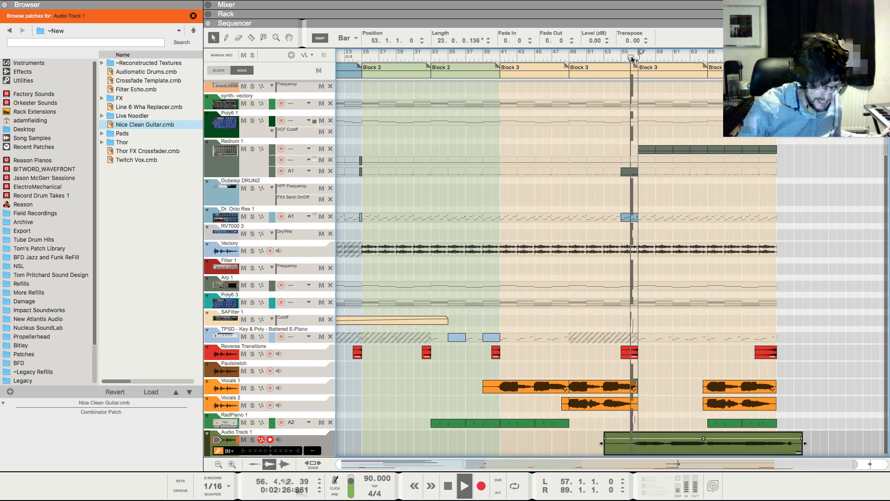
key("F5")
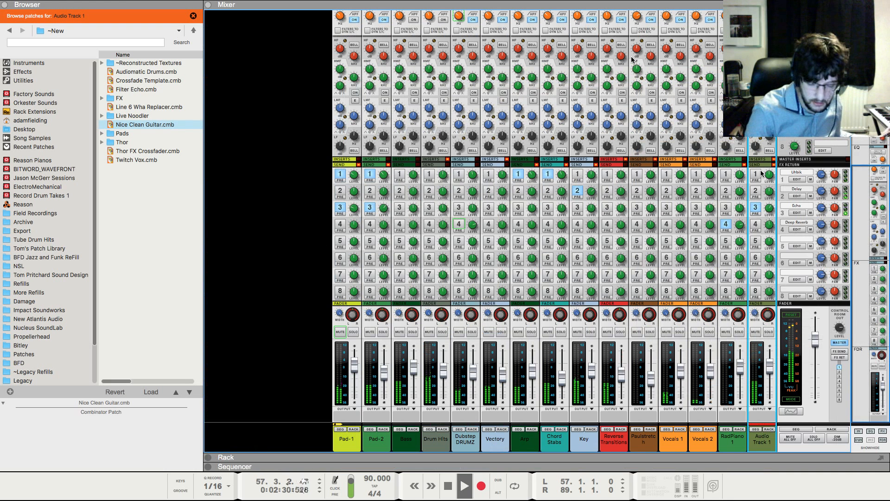
scroll(770, 210, "up", 1)
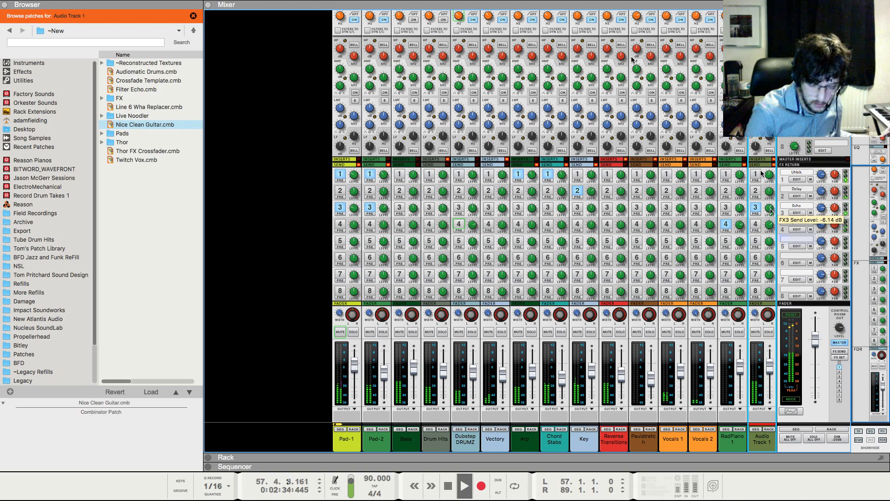
scroll(770, 210, "up", 1)
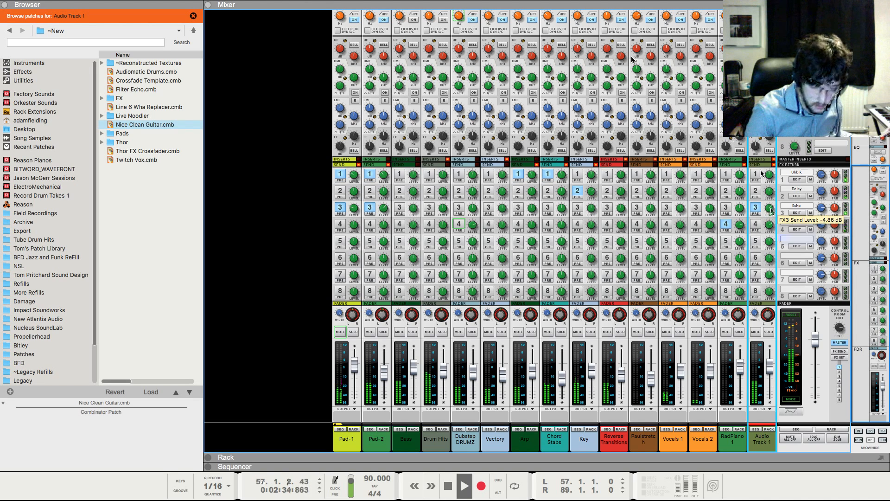
Inspect Audio Track 1's effect devices in the rack, and listen to the recorded guitar in the sequencer through about bar 74
left_click(768, 428)
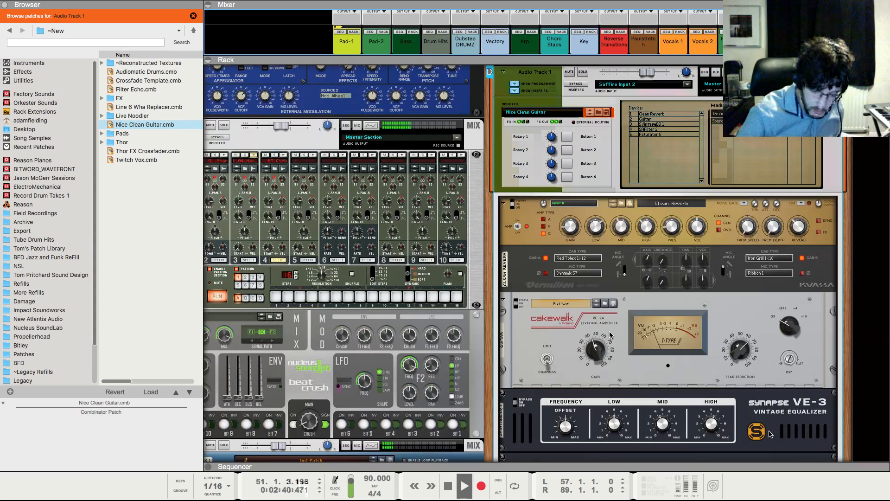
left_click(610, 334)
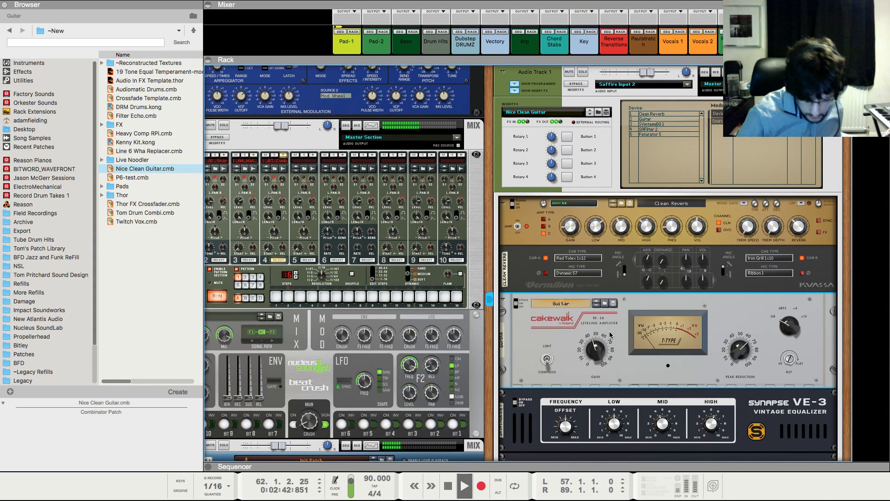
key("F7")
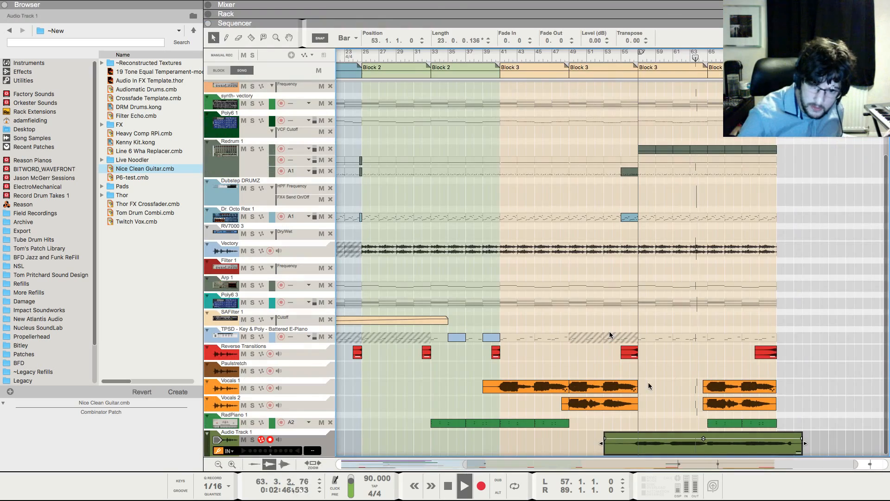
left_click(676, 370)
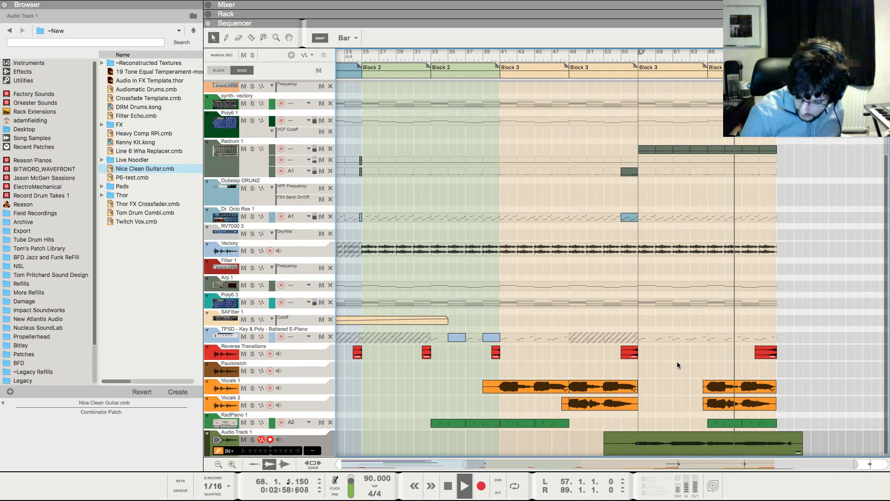
scroll(677, 361, "up", 2)
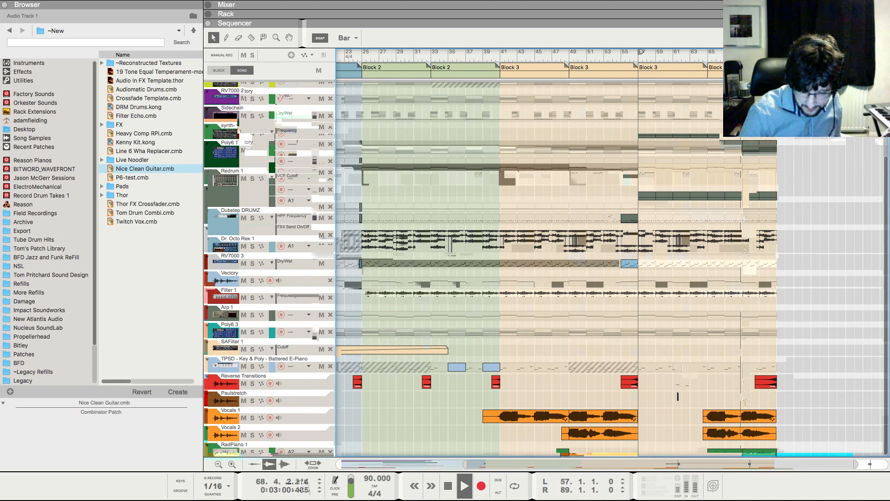
scroll(682, 369, "down", 2)
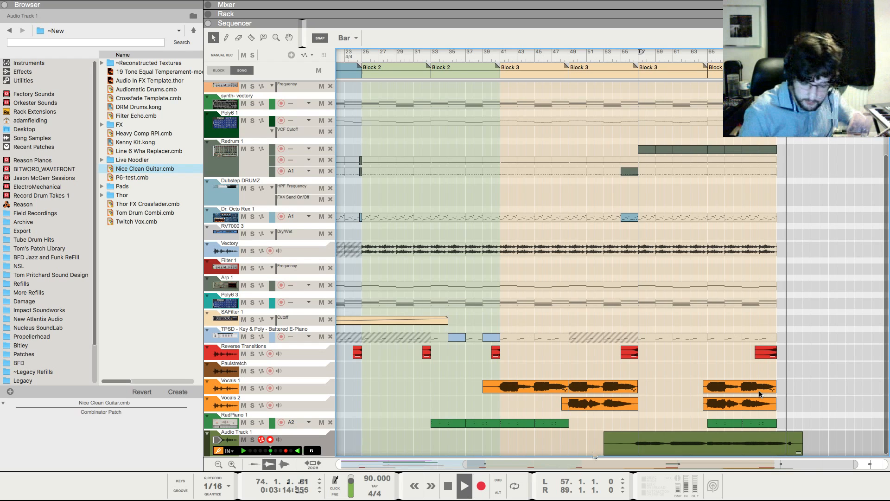
key("space")
Open Audio Track 1's clip in Comp Edit and audition the (55.1.1.0) take around bars 71 to 73
left_click(746, 439)
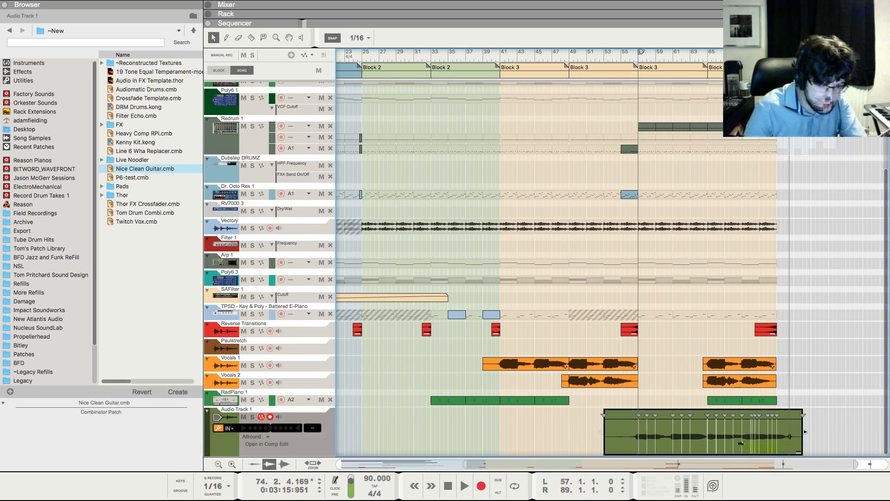
left_click(273, 444)
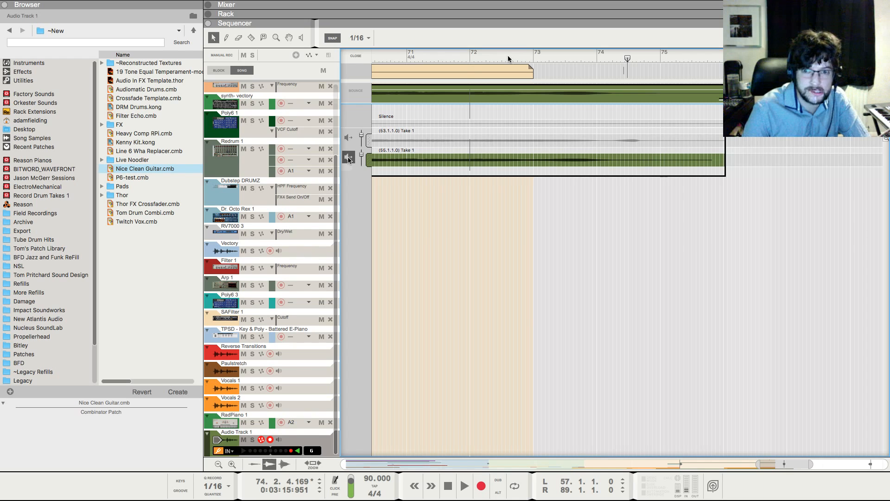
left_click(508, 59)
key("space")
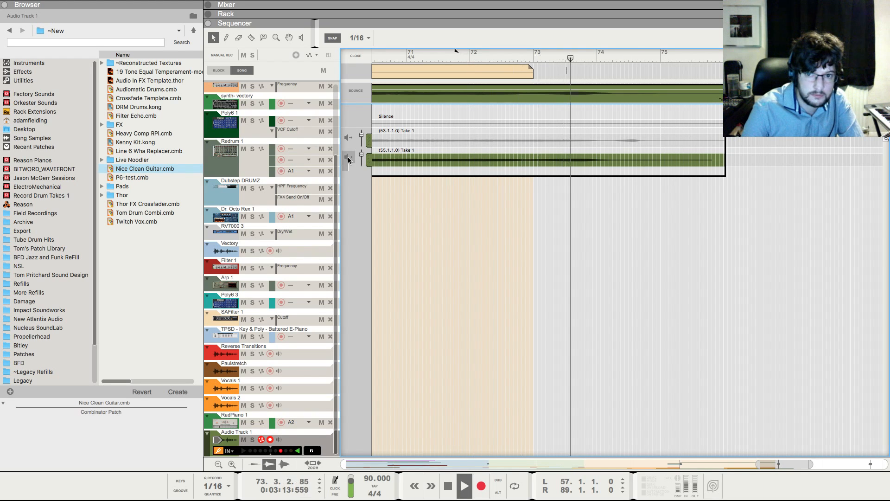
left_click(411, 56)
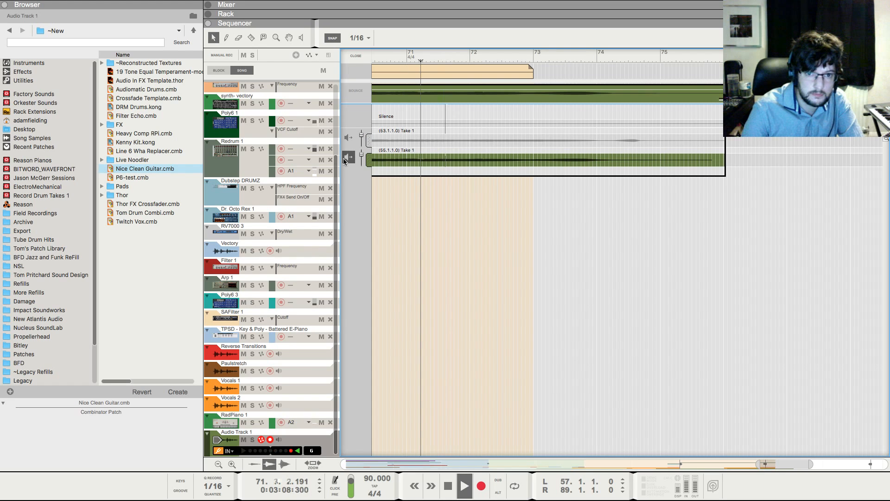
Cut the guitar clip at bars 71 and 73 with the Razor tool and assign the (53.1.1.0) take to the section before bar 71
left_click(251, 38)
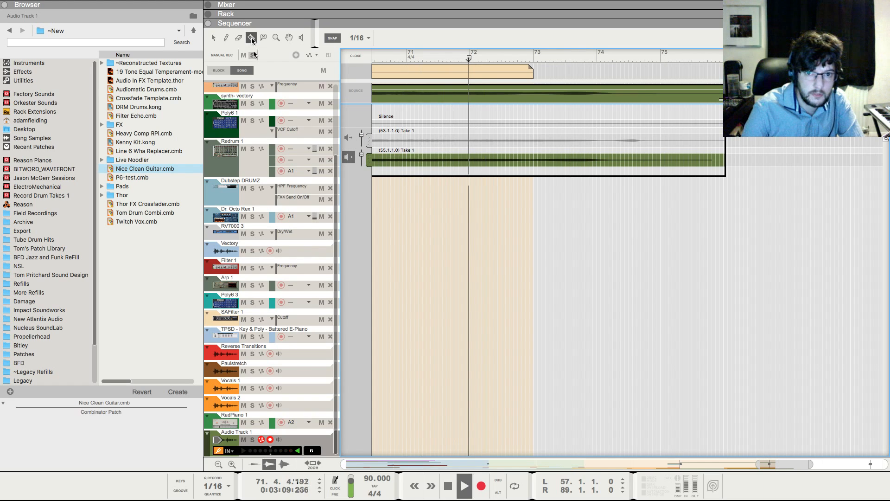
left_click_drag(408, 88, 525, 102)
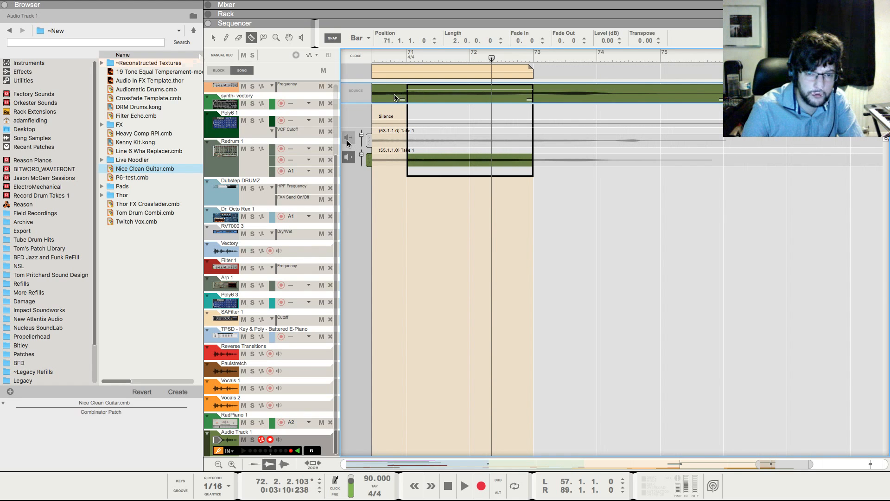
left_click(347, 137)
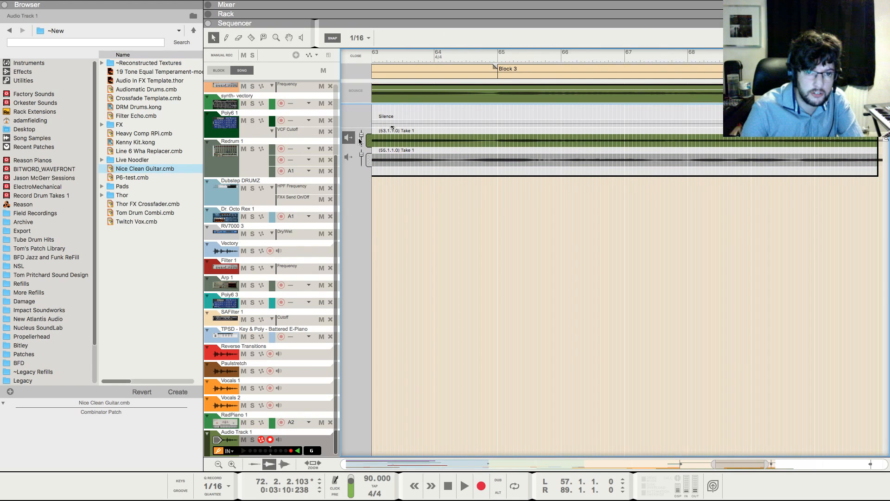
left_click(218, 70)
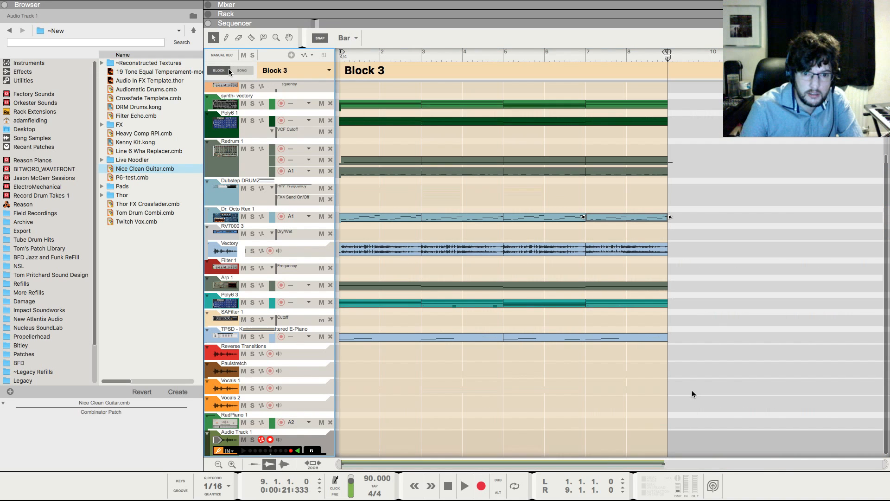
left_click(242, 70)
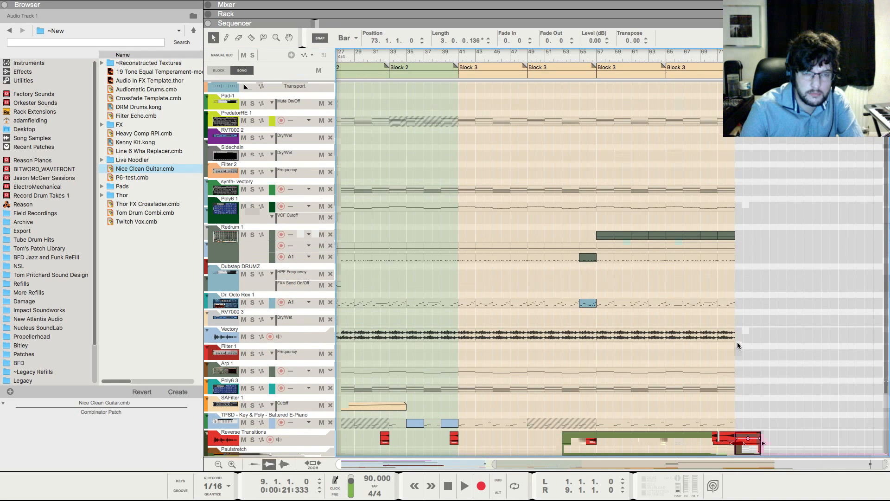
Assign the (53.1.1.0) take to the section after bar 73 and rejoin the guitar sections into one comp clip
double_click(744, 442)
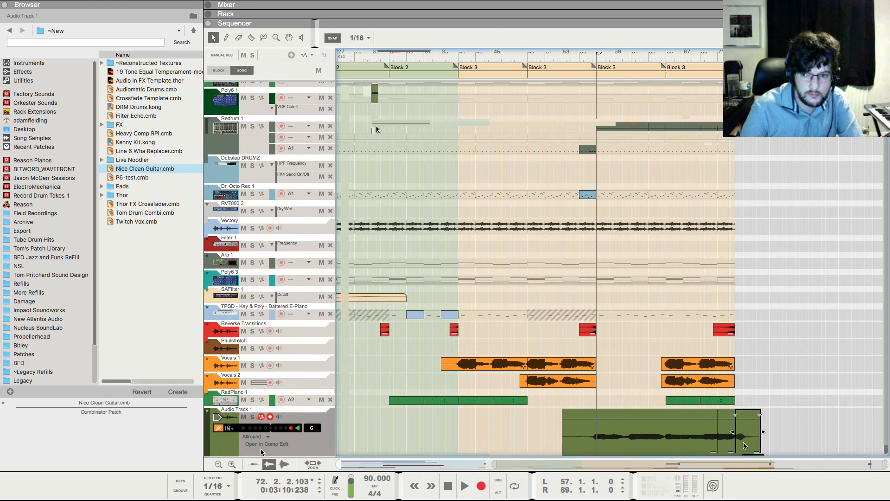
left_click(262, 444)
left_click(347, 139)
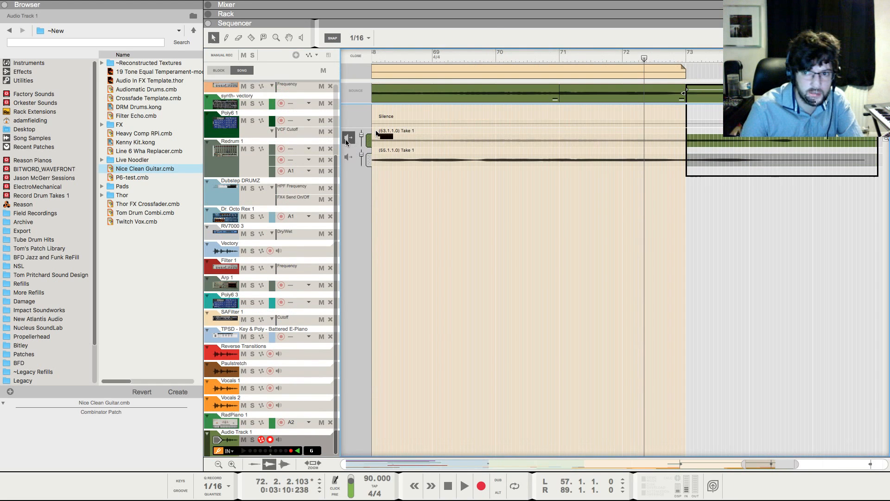
left_click(350, 56)
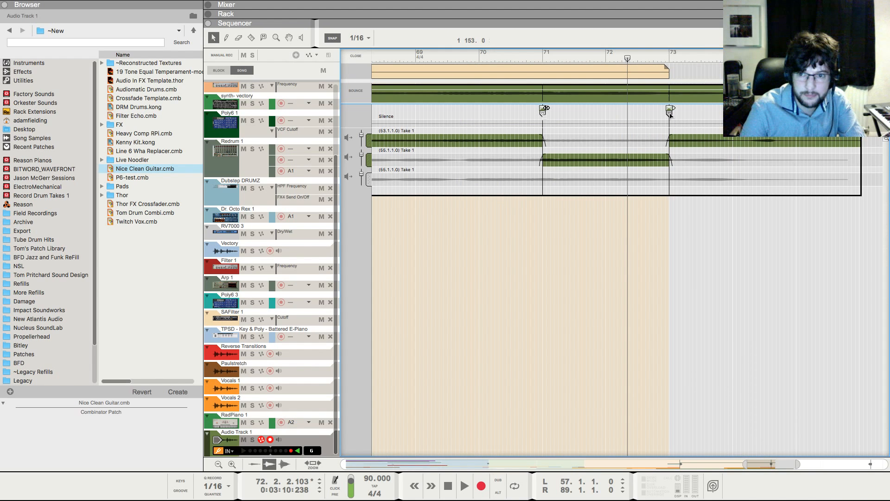
Move the comp cut at bar 71 to 72.1.2.0 and widen its crossfade to 6.188.8, auditioning the transition
left_click(530, 56)
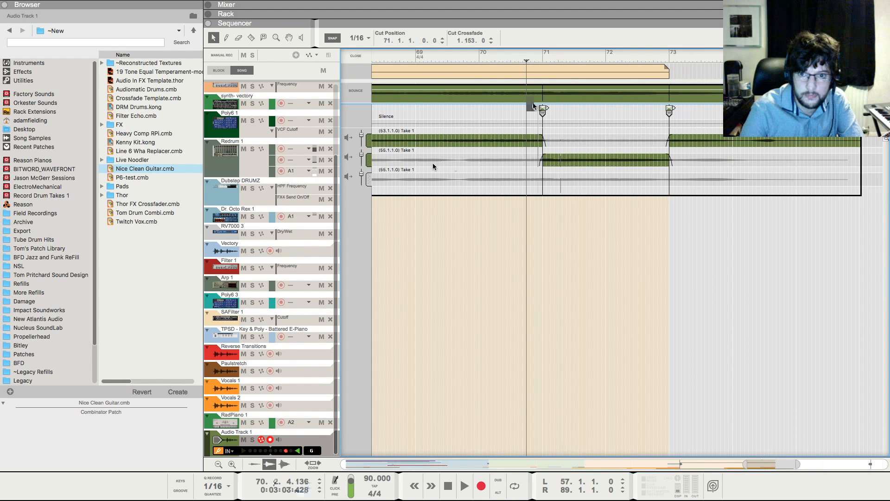
key("space")
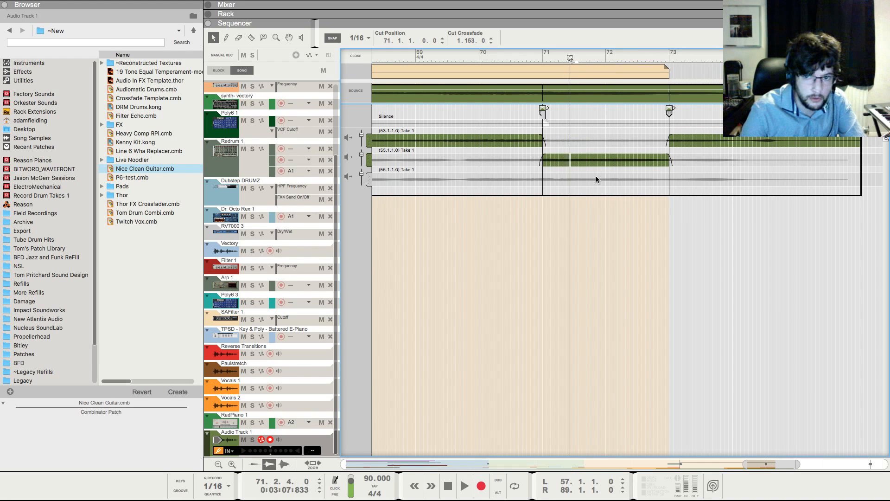
key("space")
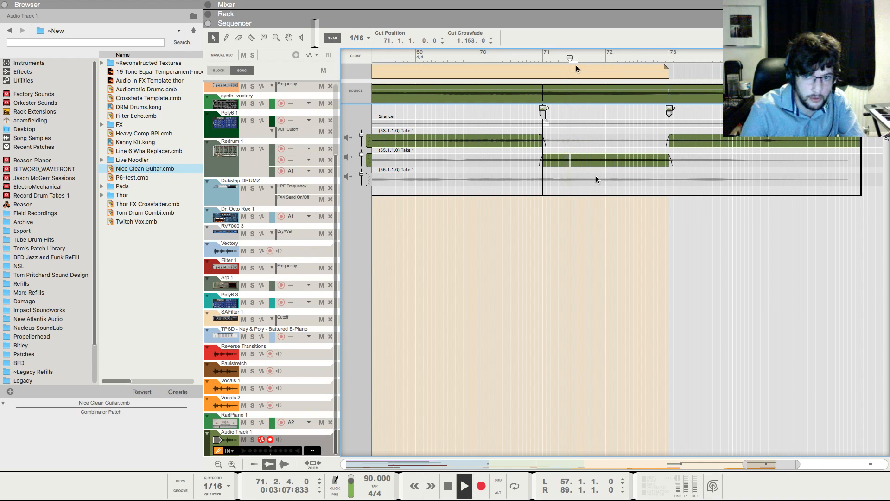
left_click_drag(543, 112, 602, 116)
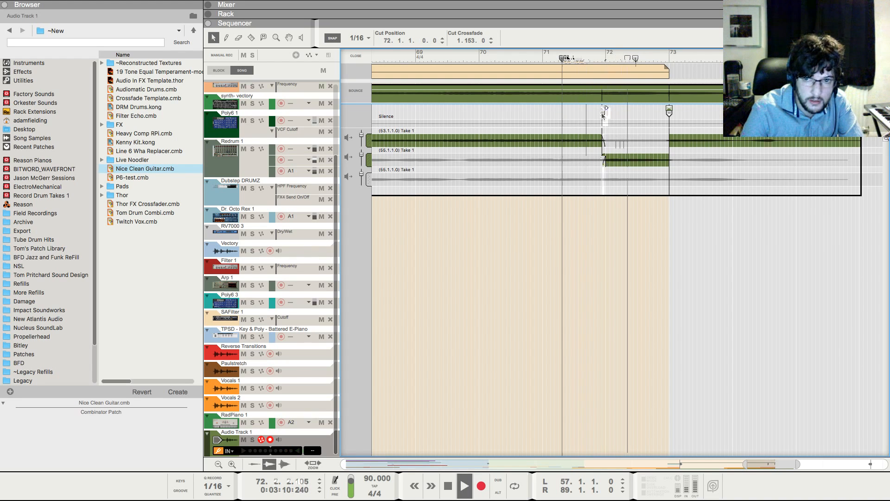
key("space")
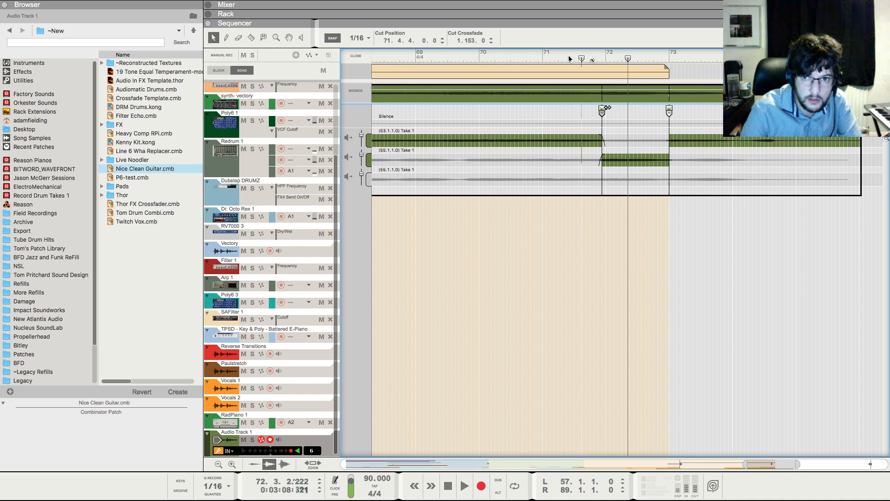
left_click_drag(607, 108, 616, 107)
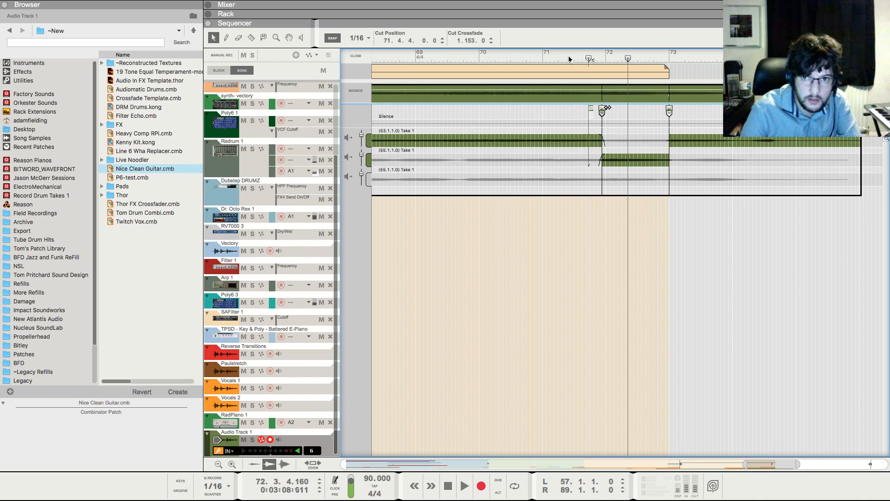
left_click(570, 59)
key("space")
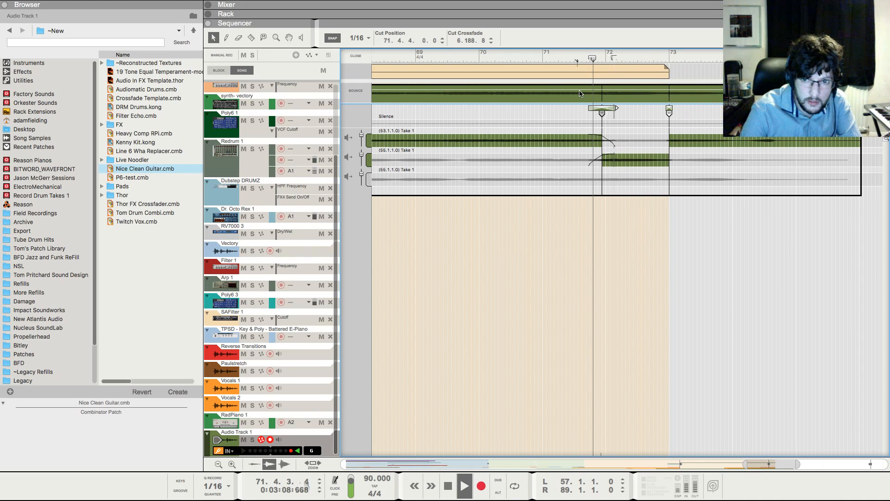
left_click_drag(602, 113, 609, 113)
left_click(590, 62)
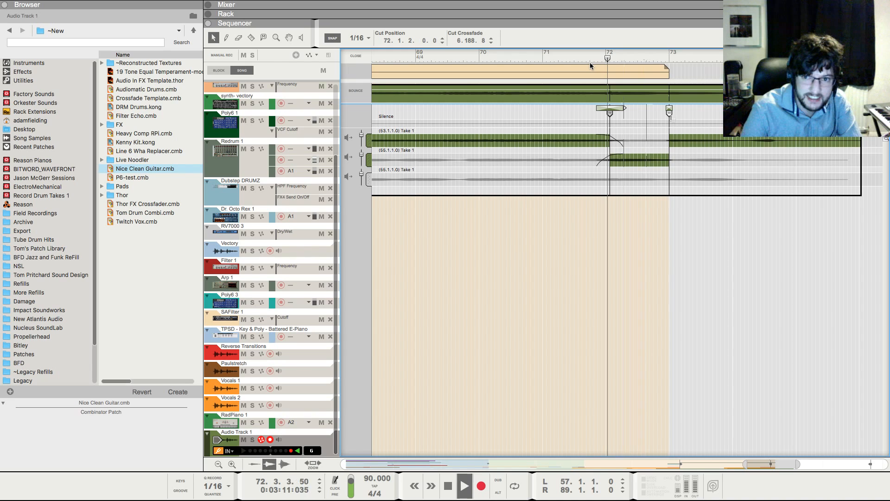
Close the comp editor and listen to the comped guitar part within the full song arrangement
left_click(670, 109)
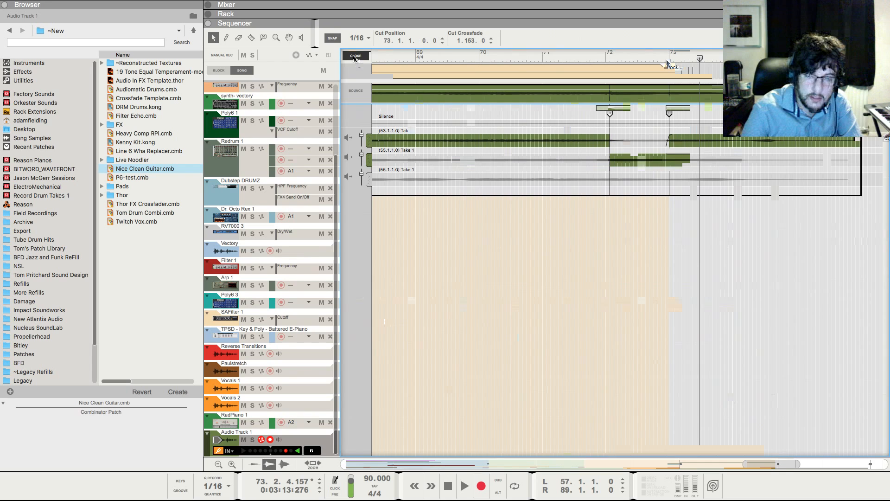
key("shift+Return")
left_click(354, 57)
key("space")
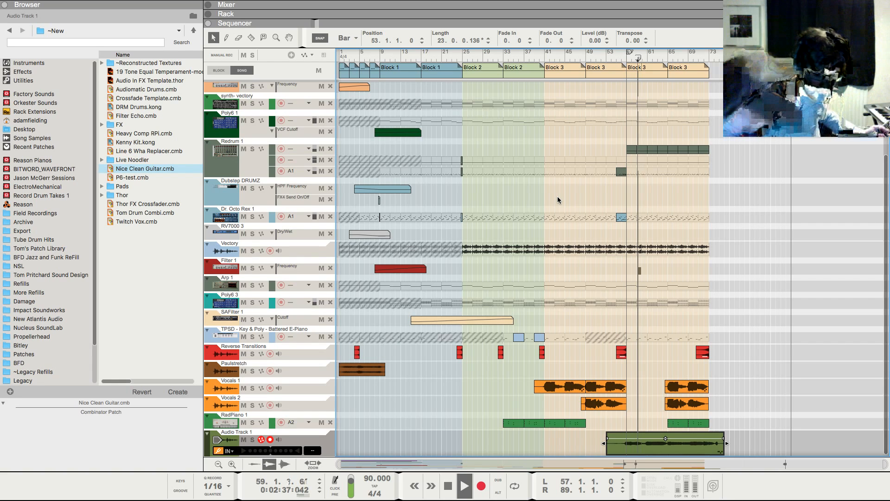
key("space")
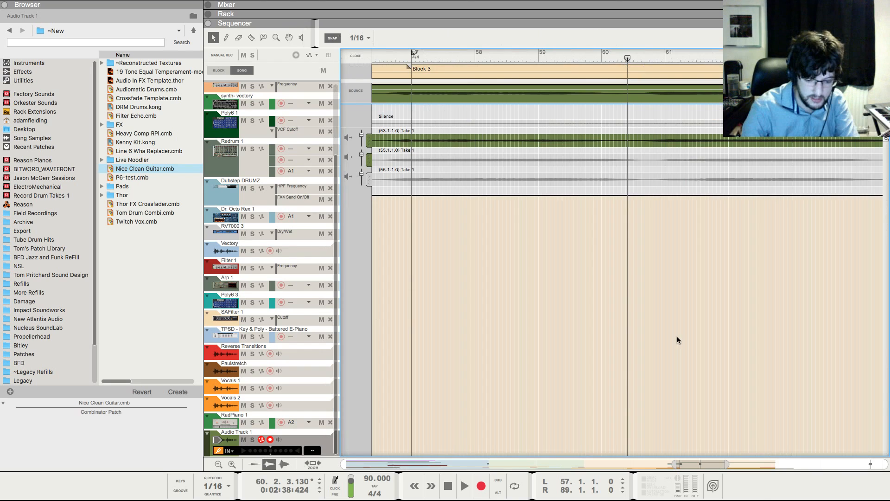
key("g")
key("g")
key("g")
key("g")
key("g")
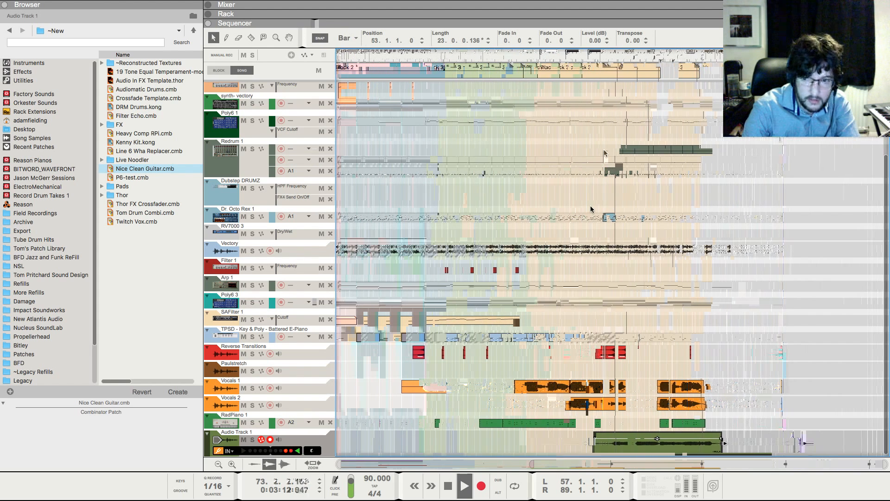
Trim the start of the guitar clip on Audio Track 1 to bar 55, keeping a fade-in of 16
key("space")
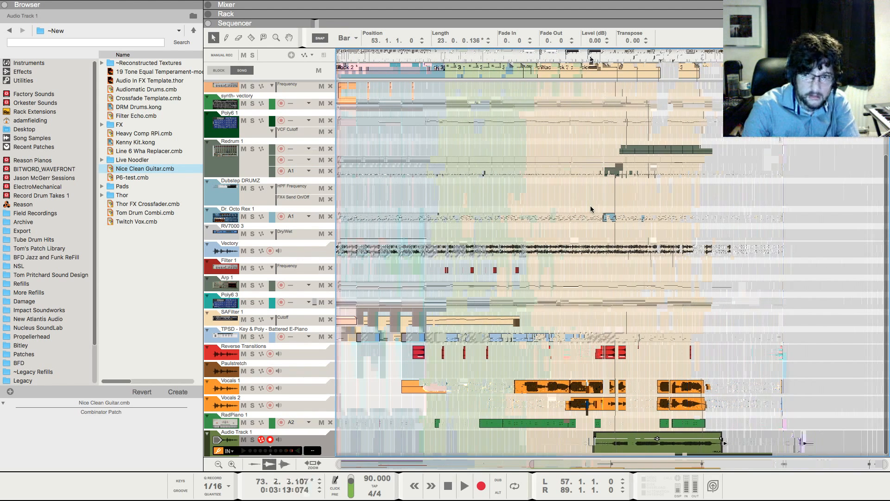
left_click(592, 56)
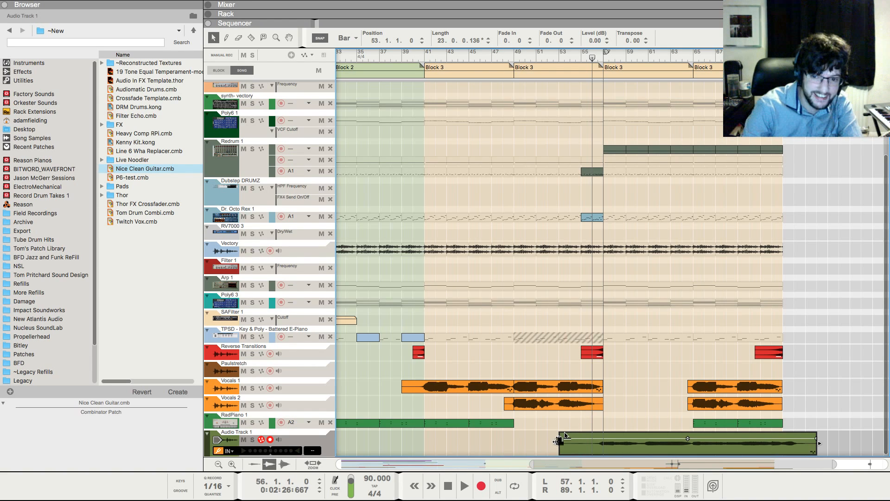
left_click_drag(557, 440, 570, 441)
left_click(584, 57)
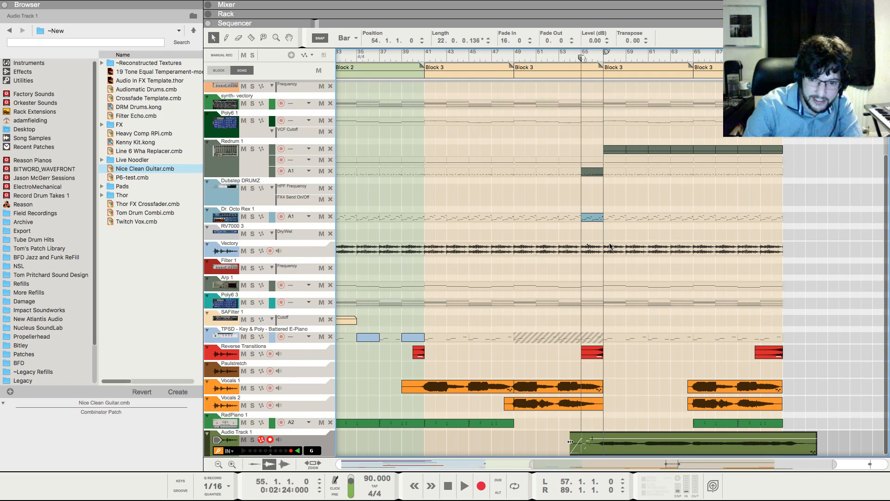
key("space")
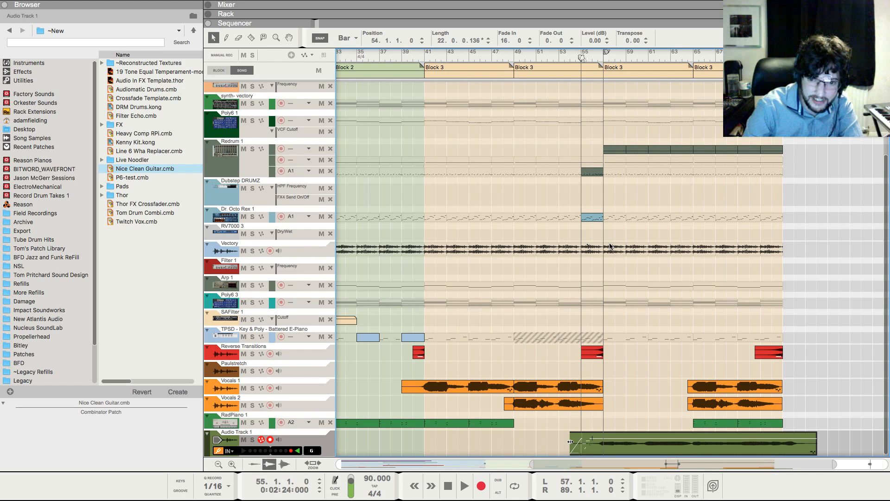
left_click_drag(570, 441, 581, 441)
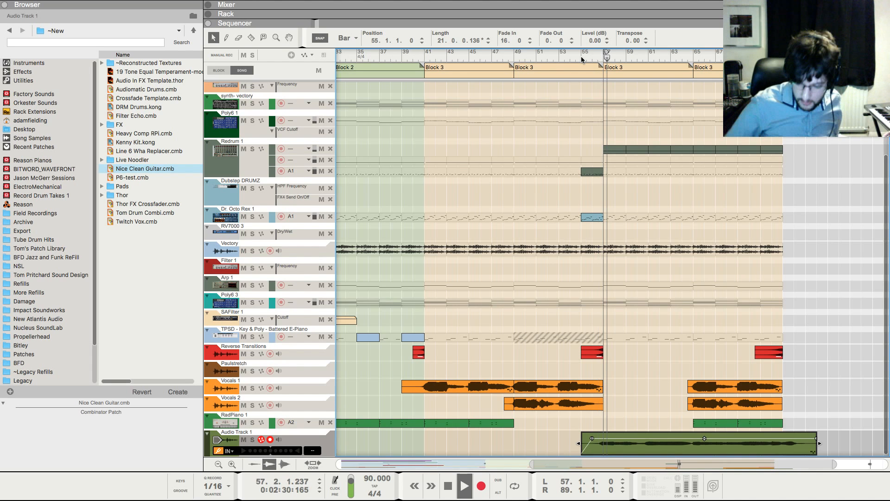
Set Audio Track 1's level to -0.72 dB in the mixer while listening through the guitar section, and stop playback
key("F5")
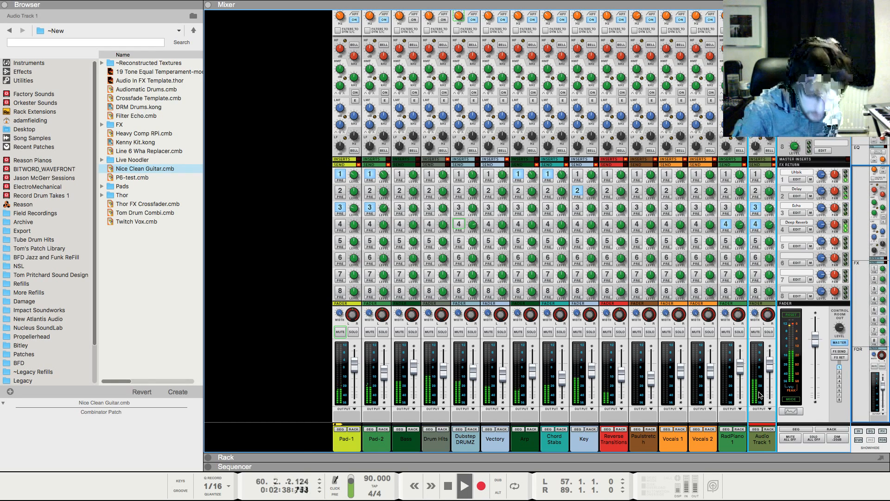
key("F7")
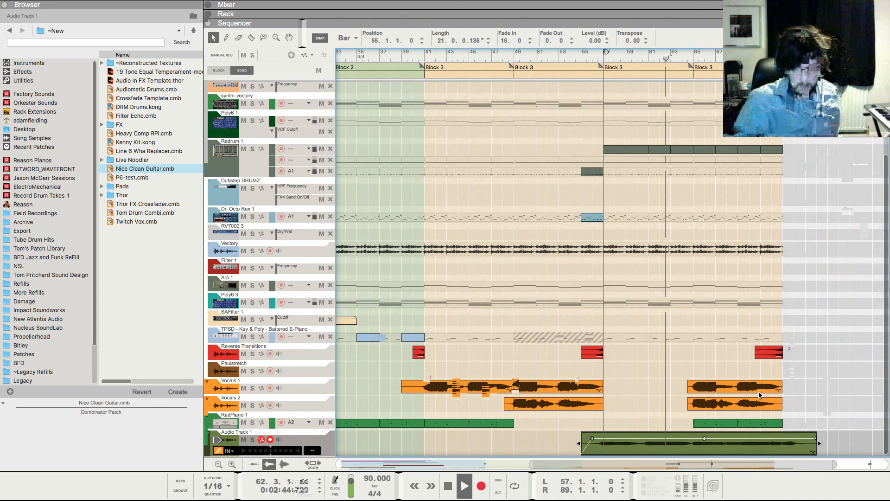
key("F5")
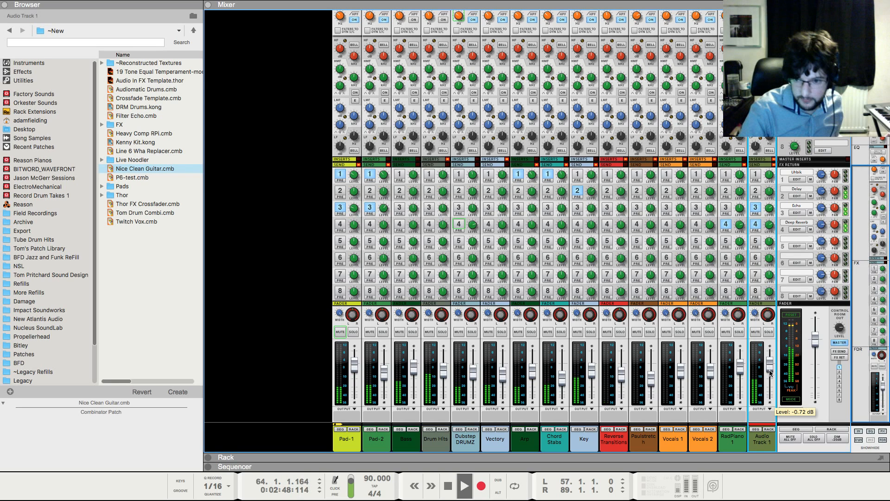
key("F7")
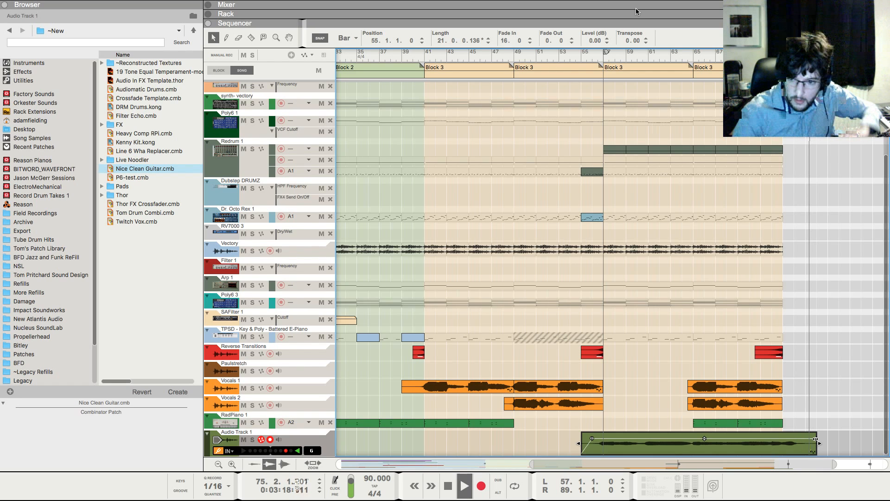
left_click(605, 78)
key("space")
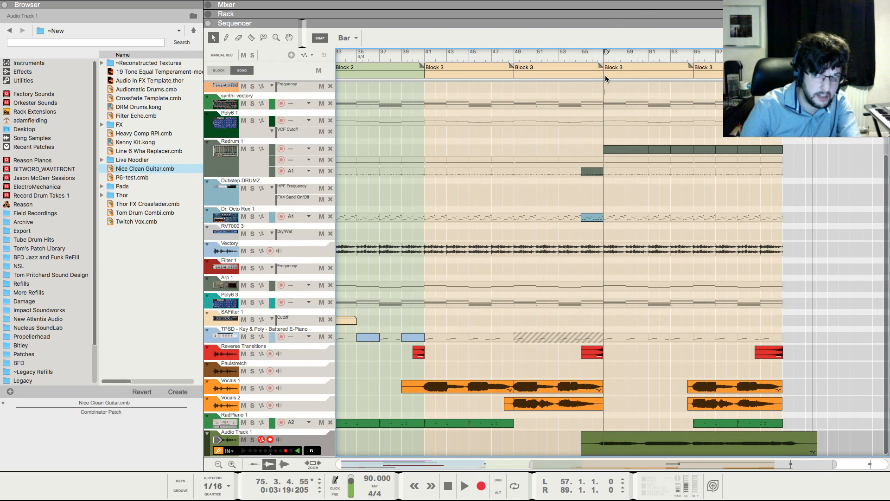
Compare the guitar with and without the VE-3 equalizer in its effect chain, playing from bar 57
key("F6")
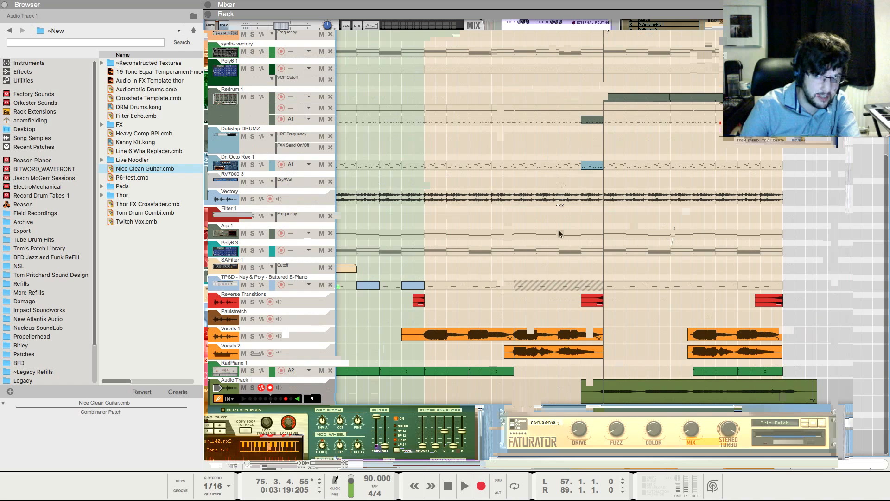
key("KP_0")
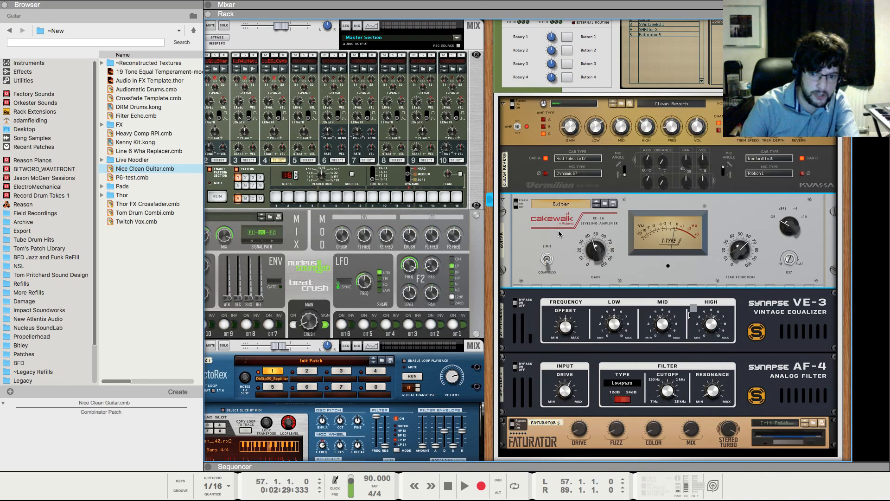
right_click(668, 262)
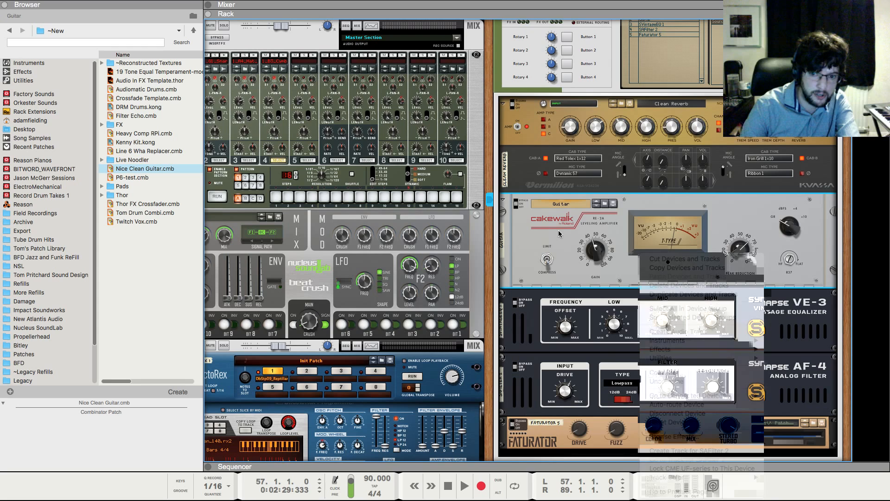
left_click(514, 297)
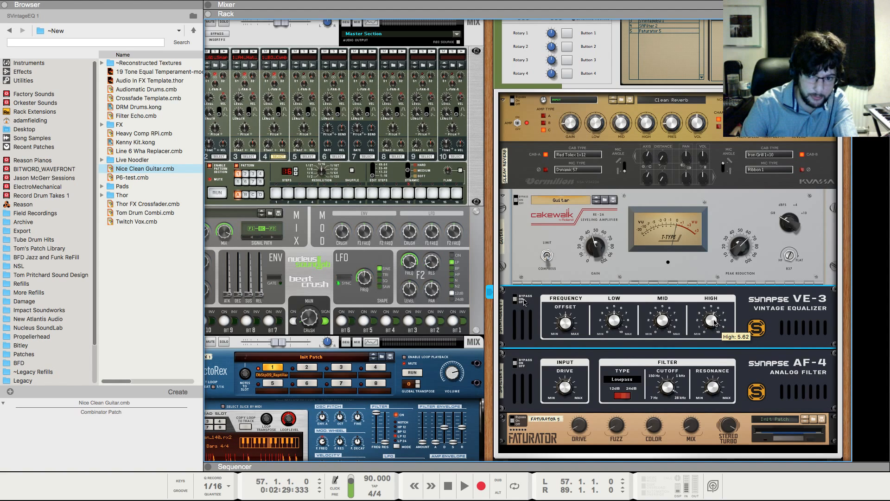
key("space")
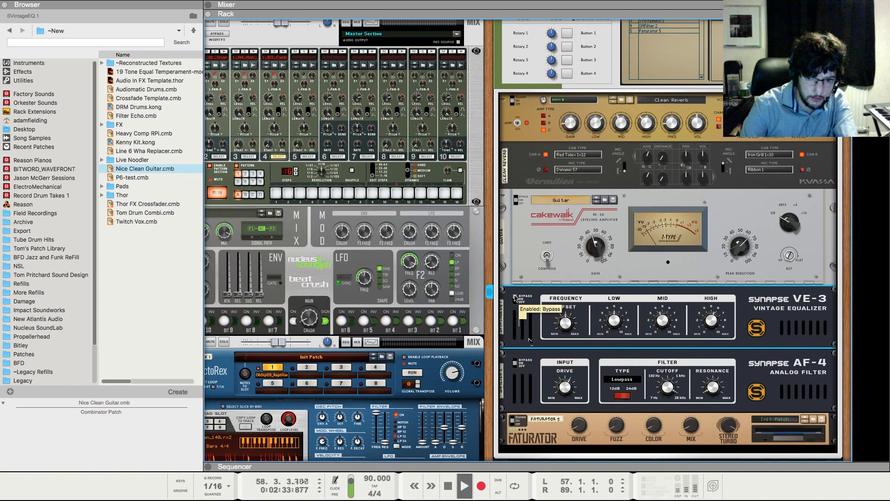
Solo Audio Track 1 and insert a UN-16 Unison after the AF-4 filter, with detune at 42 and dry/wet at 46
key("F5")
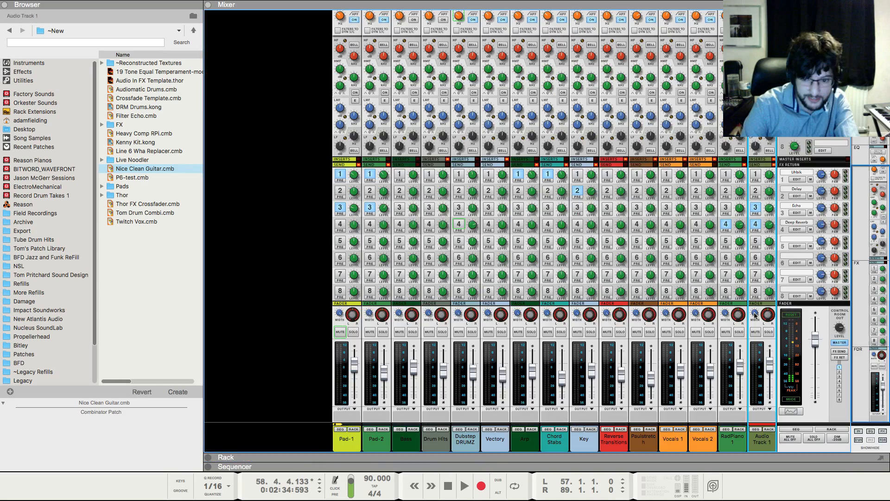
key("F7")
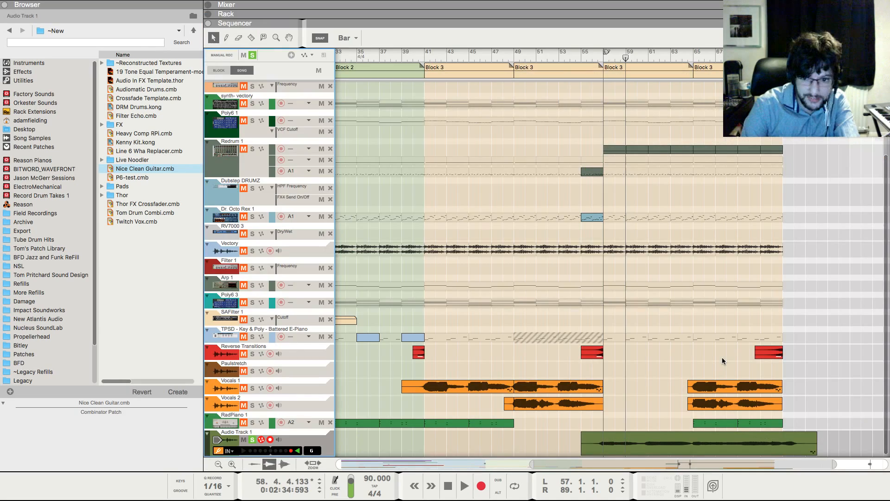
key("F6")
right_click(781, 380)
mouse_move(695, 340)
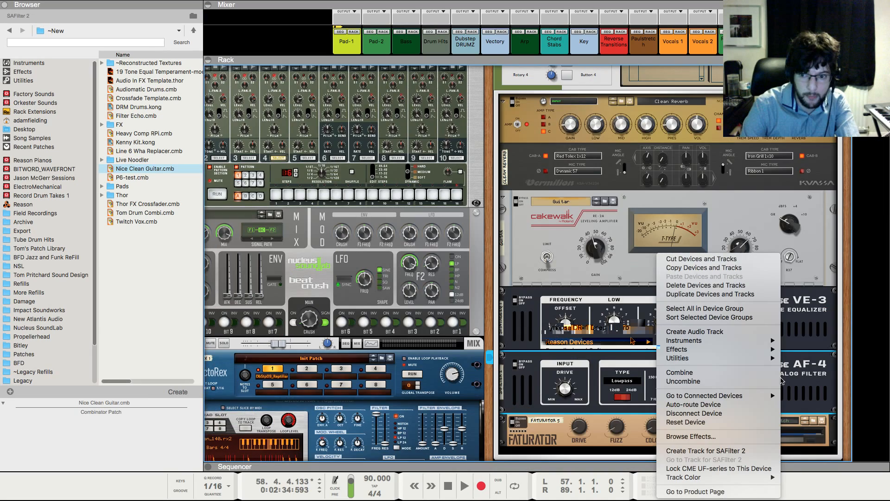
mouse_move(630, 342)
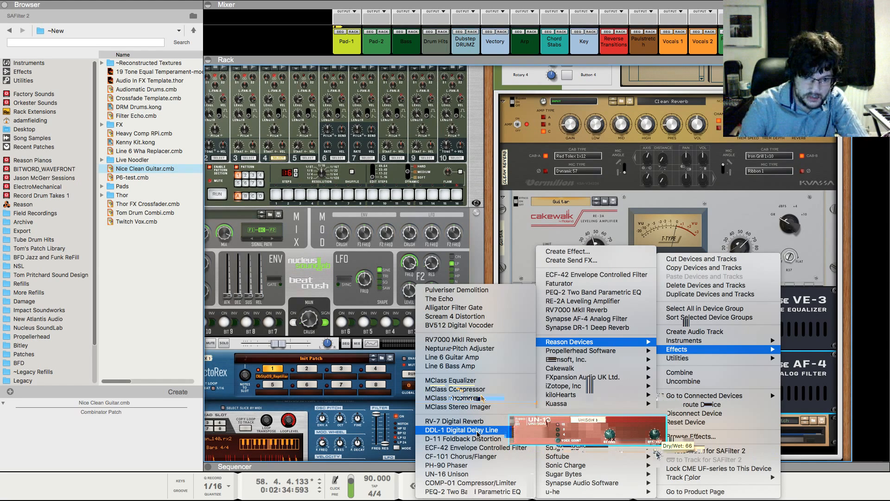
left_click_drag(657, 454, 657, 456)
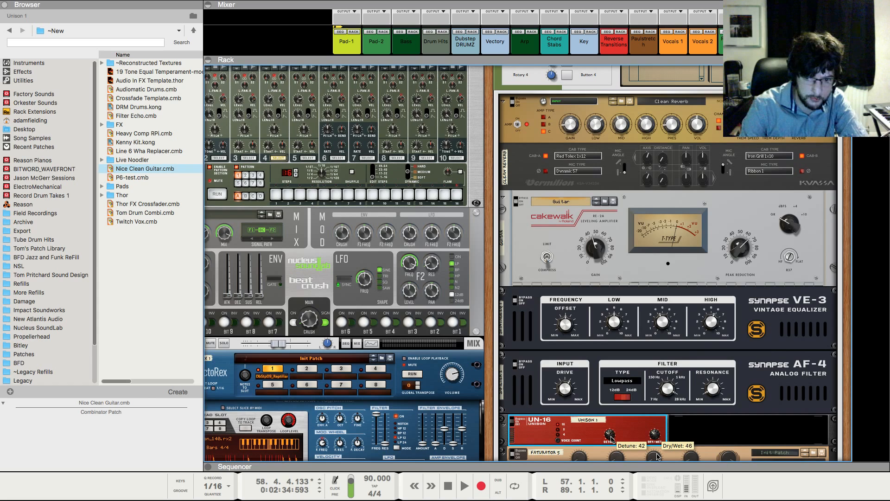
Raise the UN-16 Unison's dry/wet to 74 and its detune to 82 while playing the soloed guitar from bar 57
key("F7")
key("space")
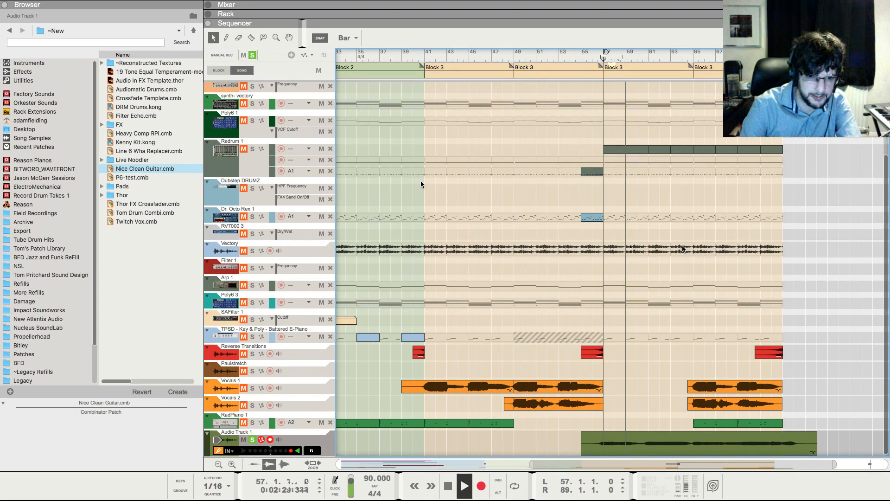
key("F6")
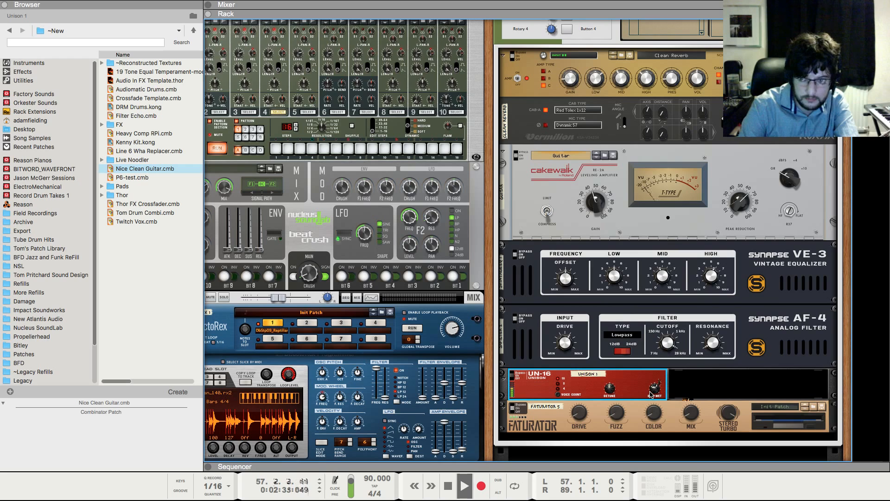
mouse_move(659, 385)
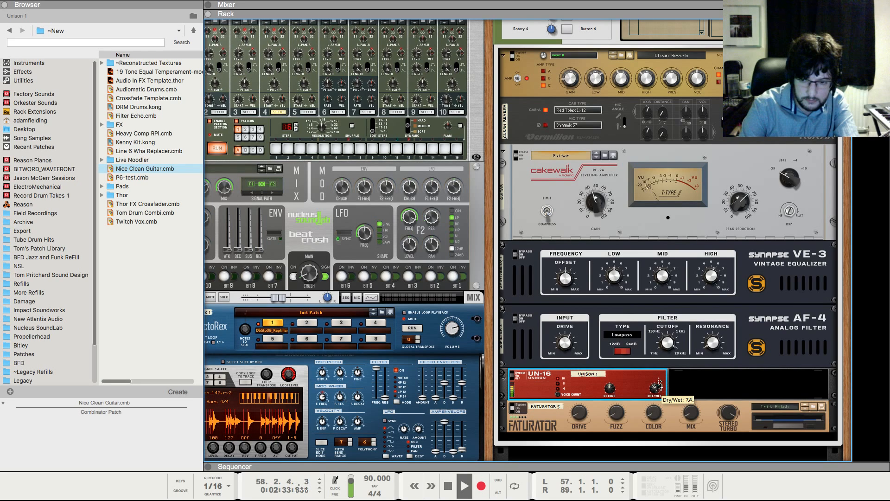
mouse_move(614, 384)
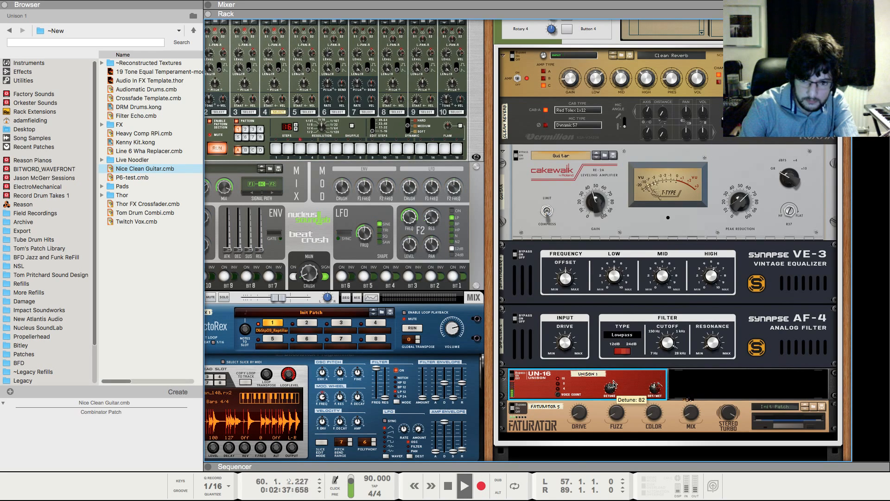
key("F7")
key("space")
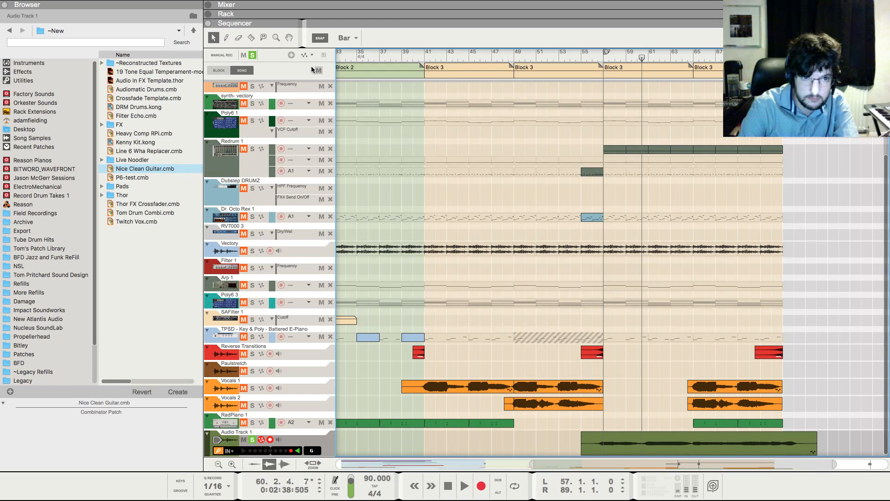
Clear the solo and play the full mix from bar 55
left_click(253, 55)
left_click(582, 55)
key("space")
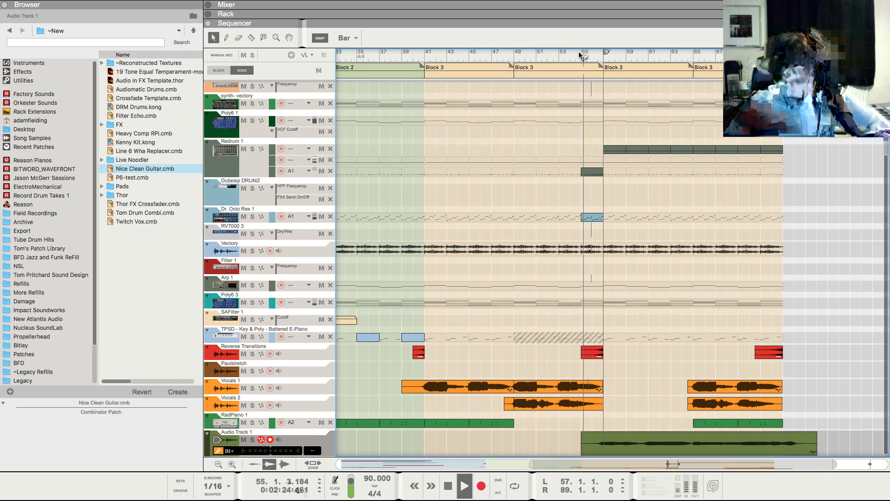
Raise Audio Track 1's level to 0.70 dB in the mixer while the full song plays
key("F5")
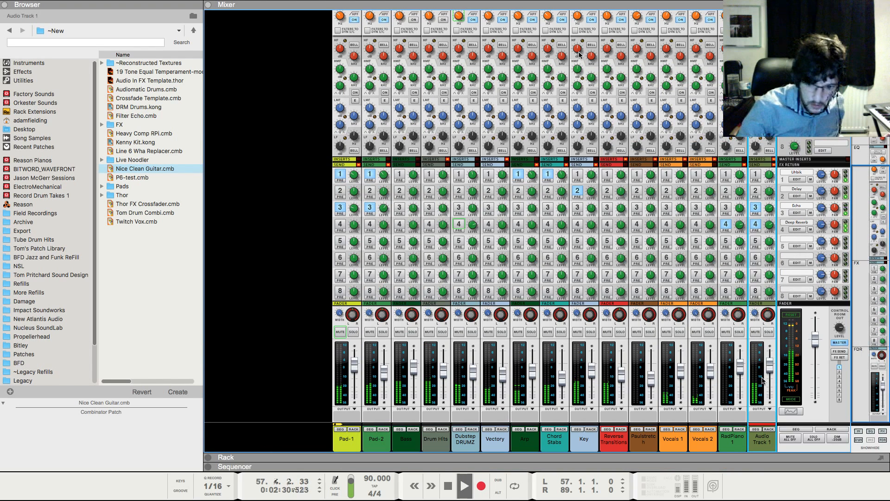
left_click_drag(768, 368, 768, 367)
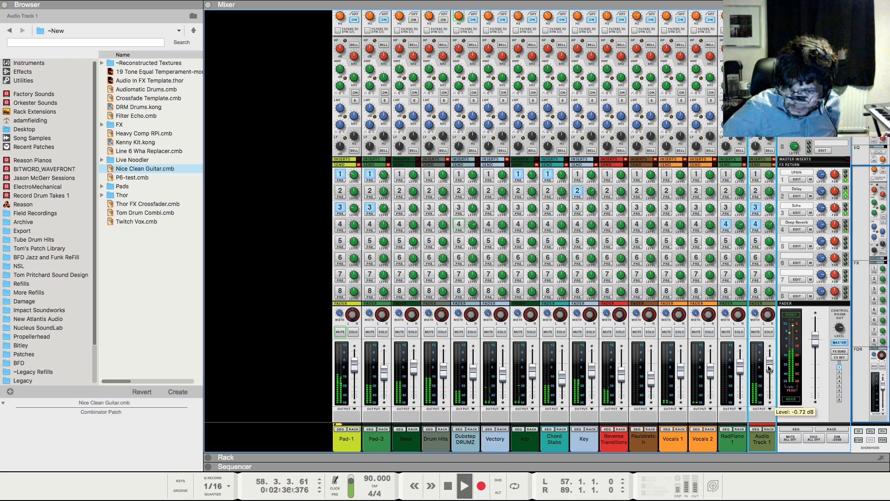
key("F7")
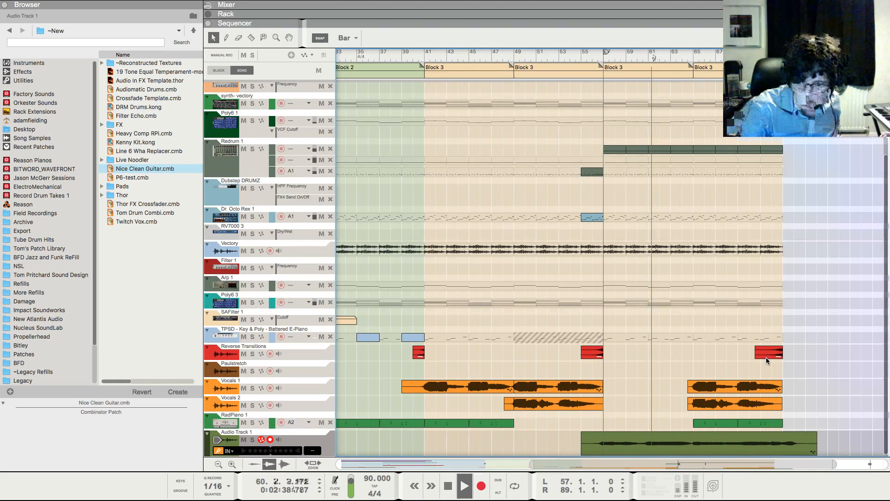
key("F5")
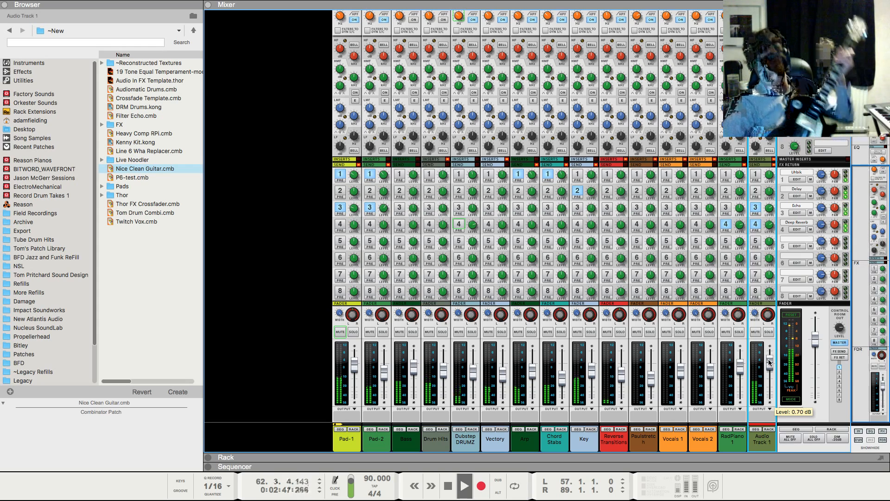
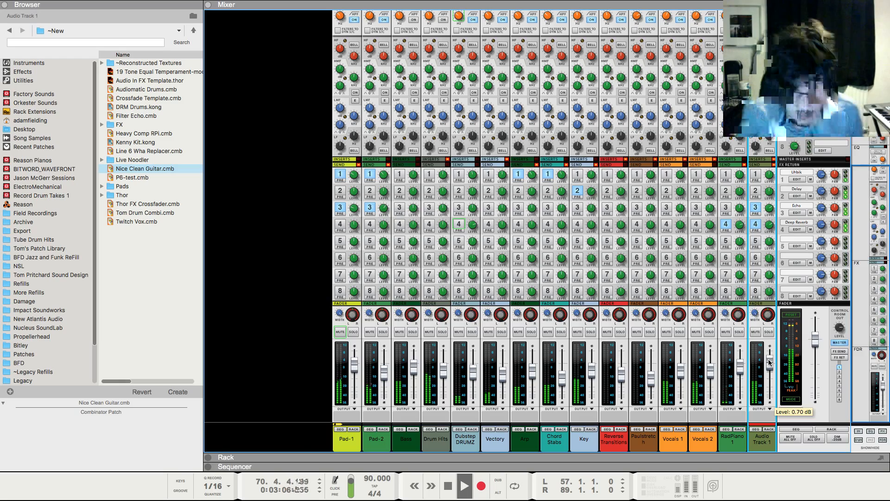
Stop playback, solo Audio Track 1 and return the song position to 1.1.1.0
key("F7")
scroll(770, 365, "down", 5)
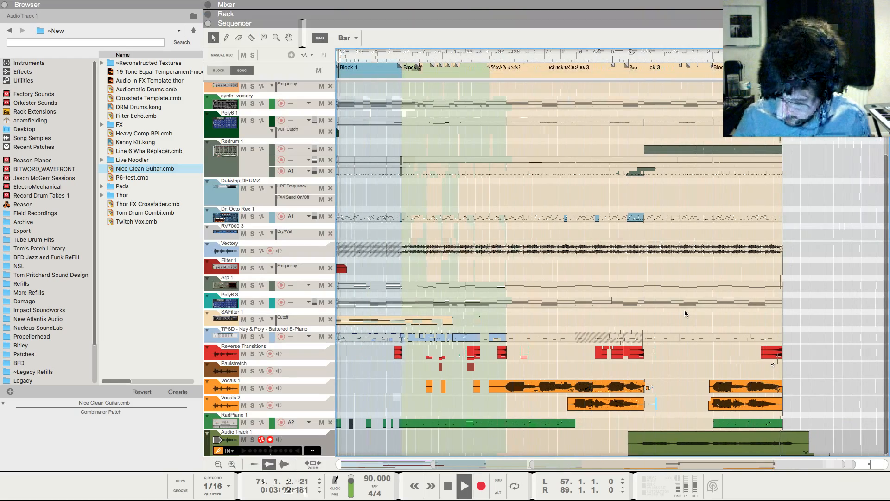
key("space")
key("F5")
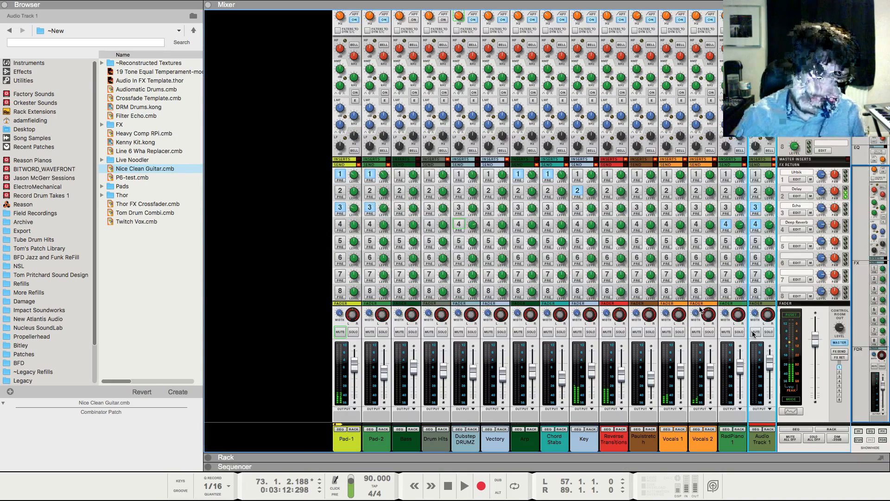
left_click(768, 332)
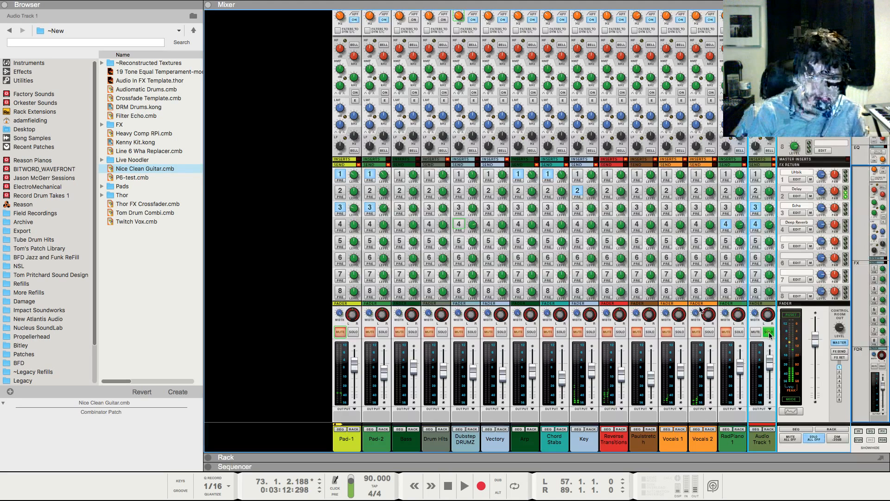
key("shift+Return")
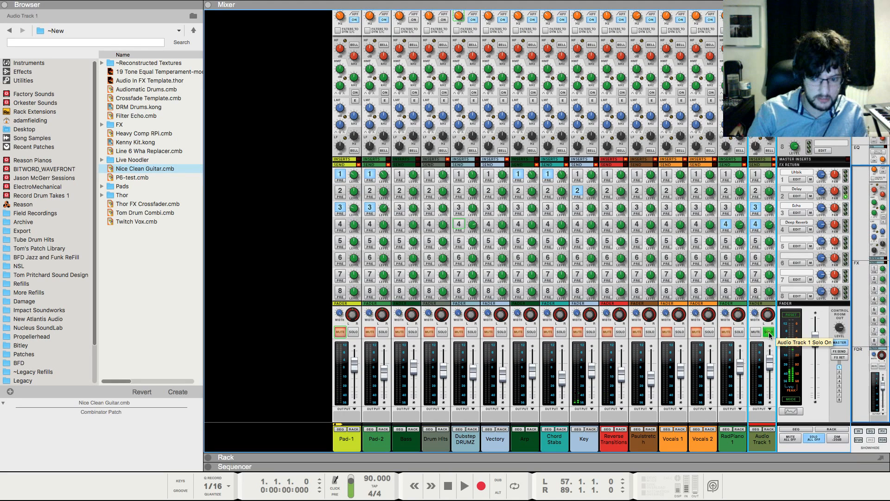
Clear Audio Track 1's solo and insert a Selig Gain after the UN-16 Unison in the guitar's effect chain
left_click(769, 332)
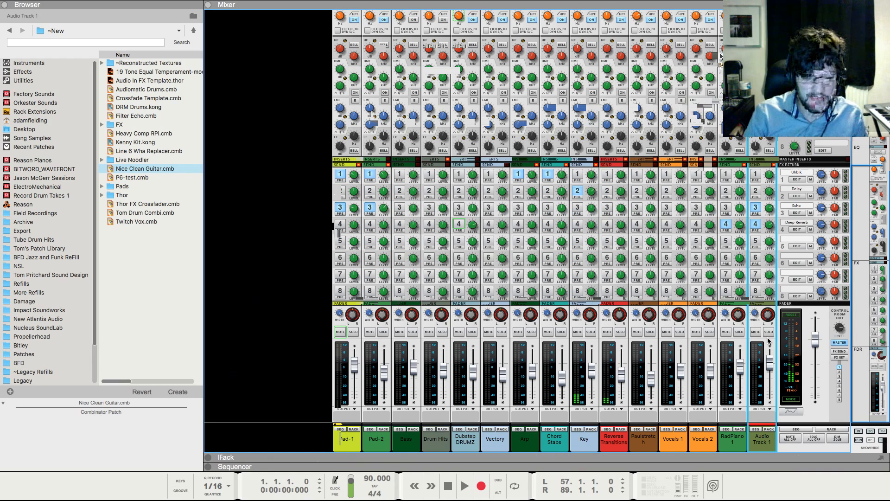
key("F7")
left_click_drag(717, 55, 714, 56)
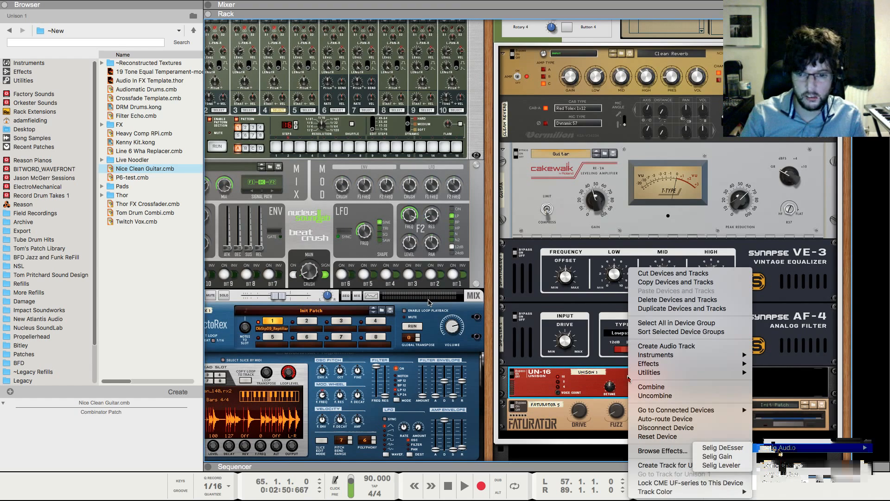
left_click(732, 459)
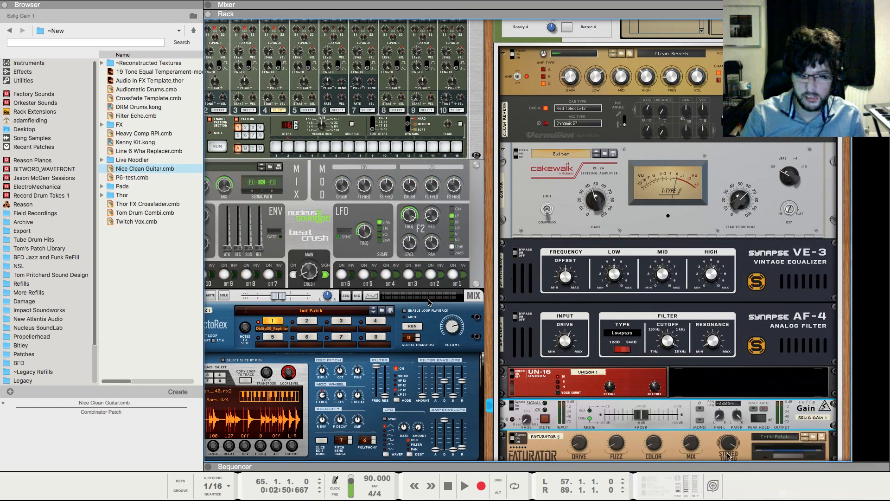
Draw a 10-bar Trim Gain automation clip for Selig Gain 1 from bar 64, dropping to -4.3 dB at 64.4.3.0
left_click_drag(727, 457, 648, 426)
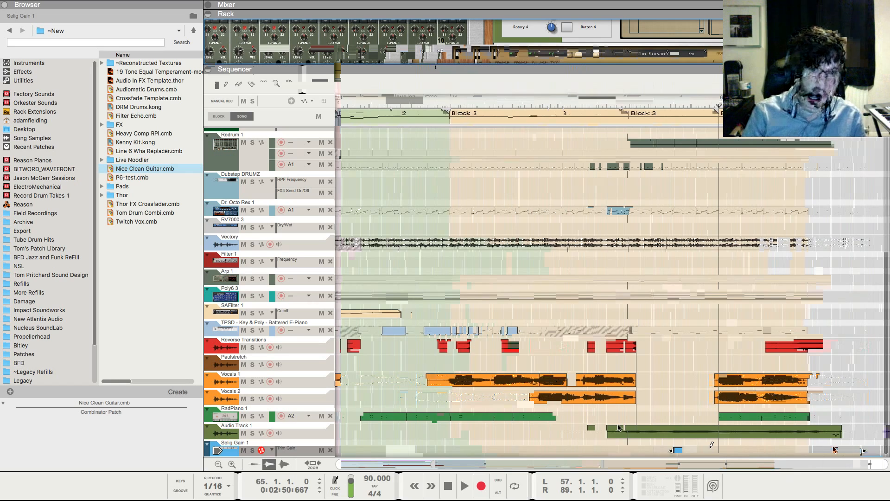
scroll(722, 442, "down", 2)
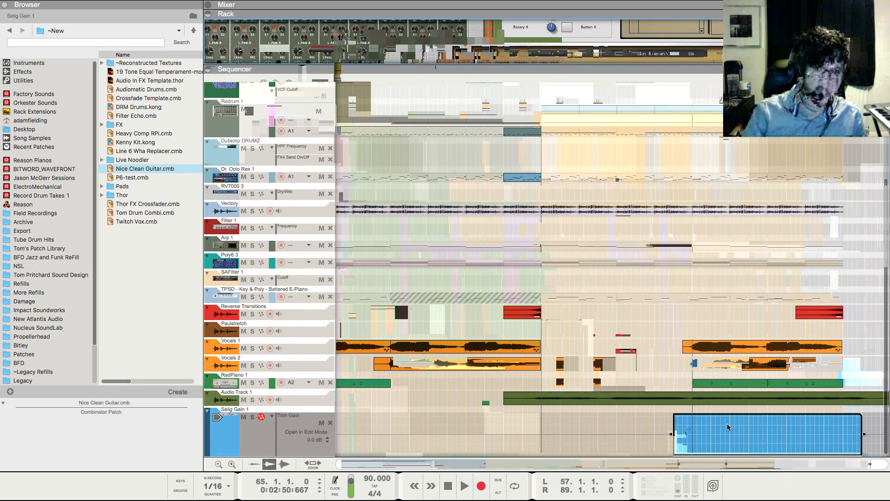
left_click(691, 437)
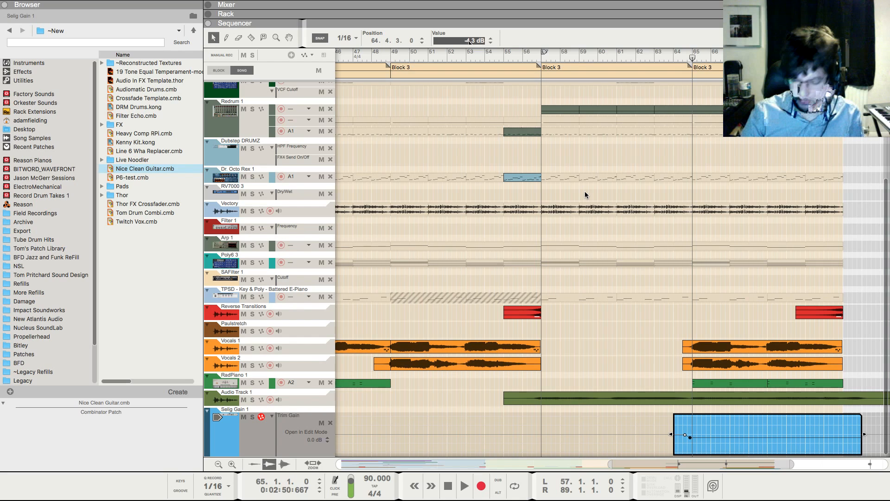
Set the Trim Gain automation point at 64.3.3.0 to 0 dB
left_click(684, 434)
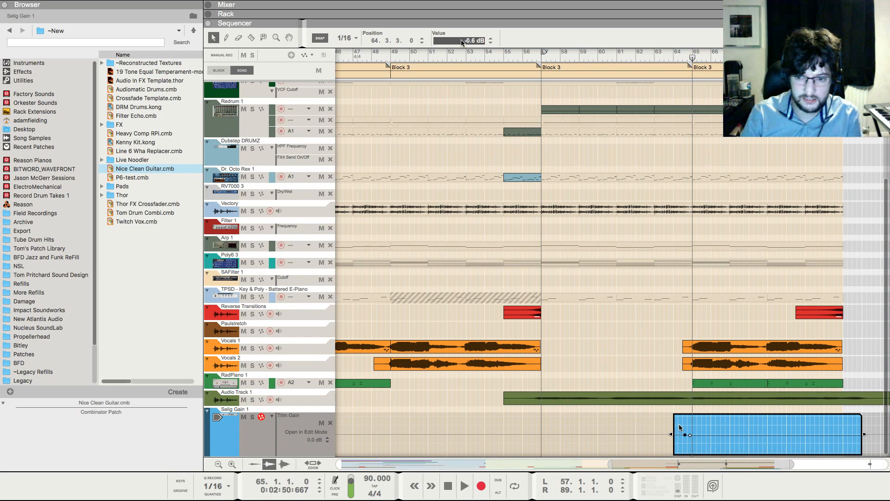
double_click(461, 42)
type("0")
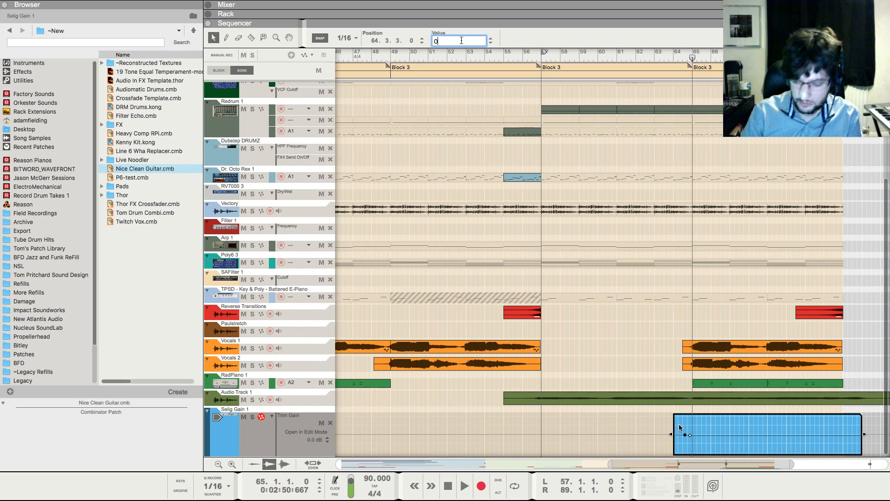
key("Return")
End the Trim Gain dip with a point at 72.4.2.0 and a return to 0 dB at 73.1.1.0, and close the clip
left_click(843, 436)
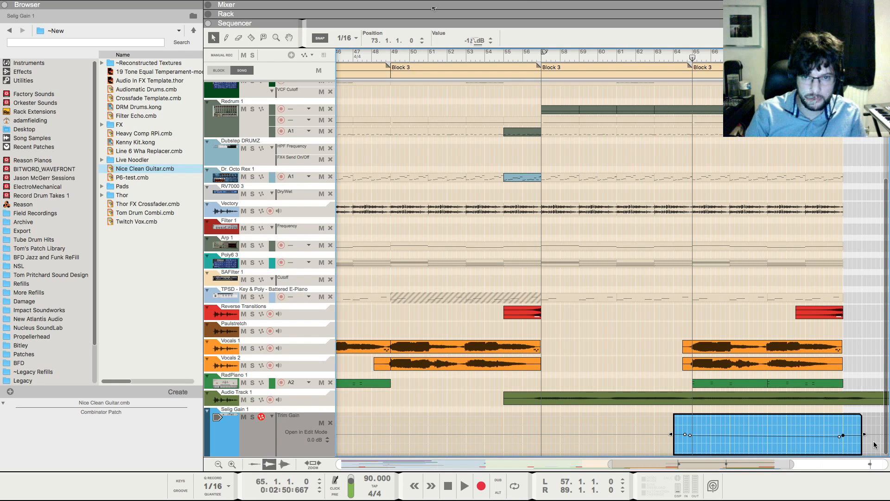
left_click(840, 436)
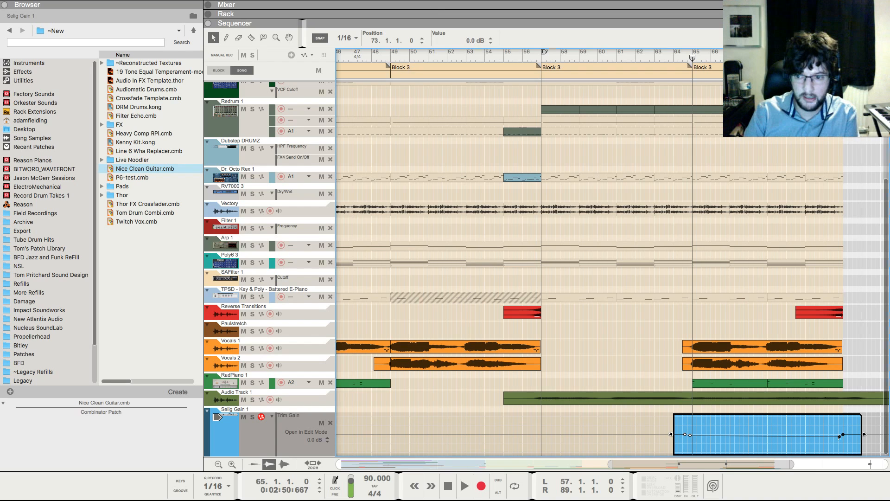
left_click(839, 437)
double_click(466, 41)
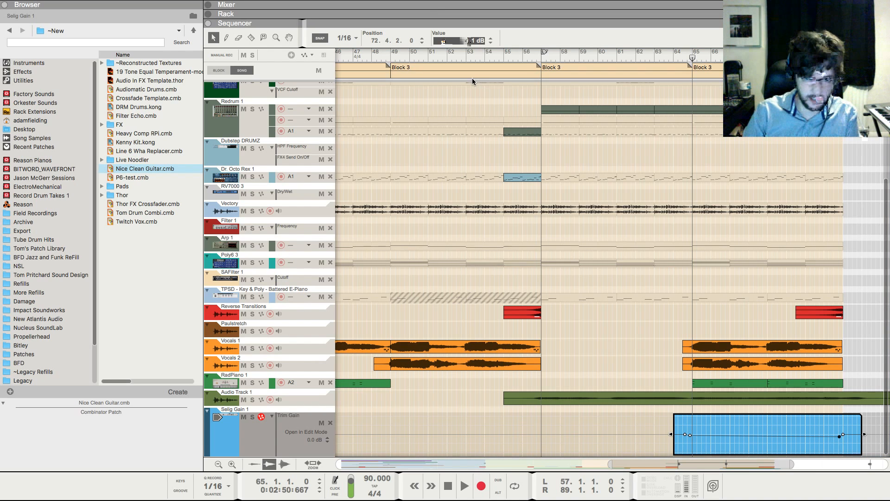
scroll(590, 218, "down", 5)
left_click(701, 306)
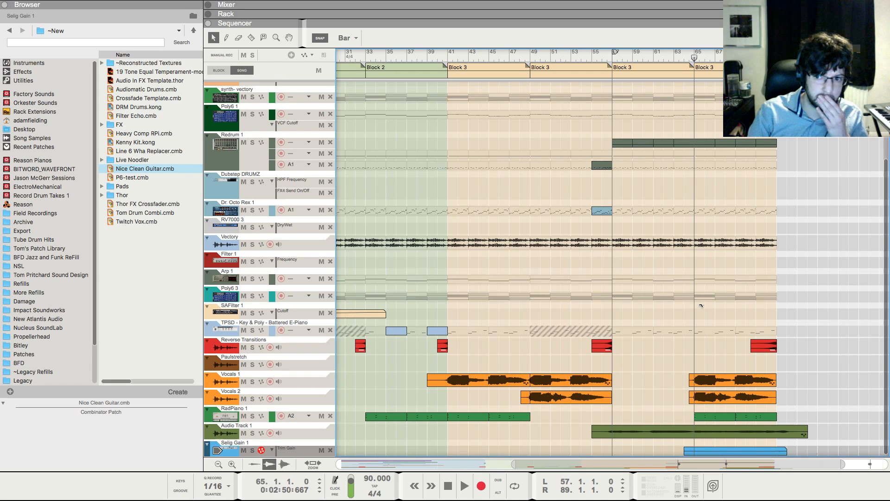
Add an 8-bar Block 1 section at bar 73 and play the song from there
scroll(724, 307, "up", 1)
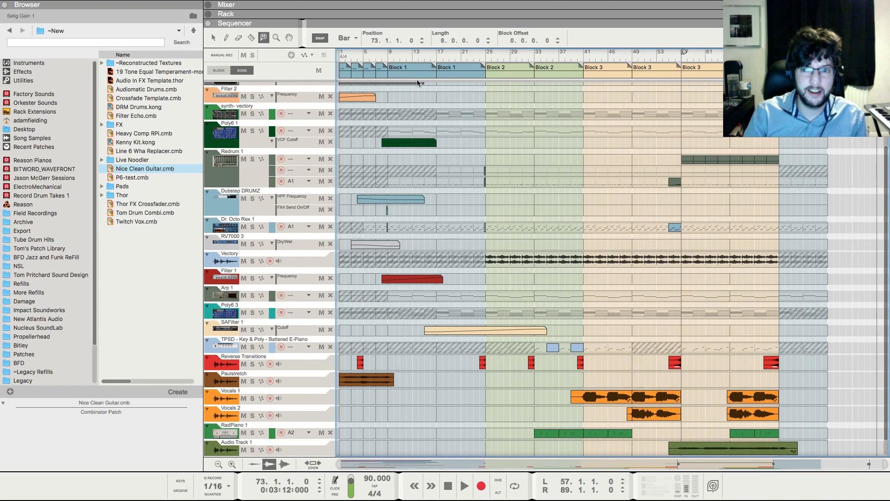
key("space")
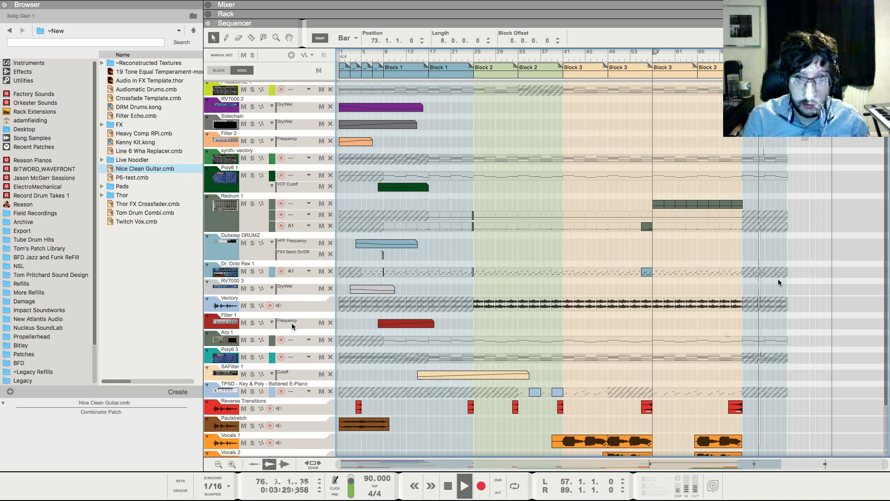
Draw falling automation clips from bar 70: Filter 1 Frequency for 23 bars and Sidechain Dry/Wet for about 15 bars, starting at 100%
left_click_drag(727, 324, 853, 325)
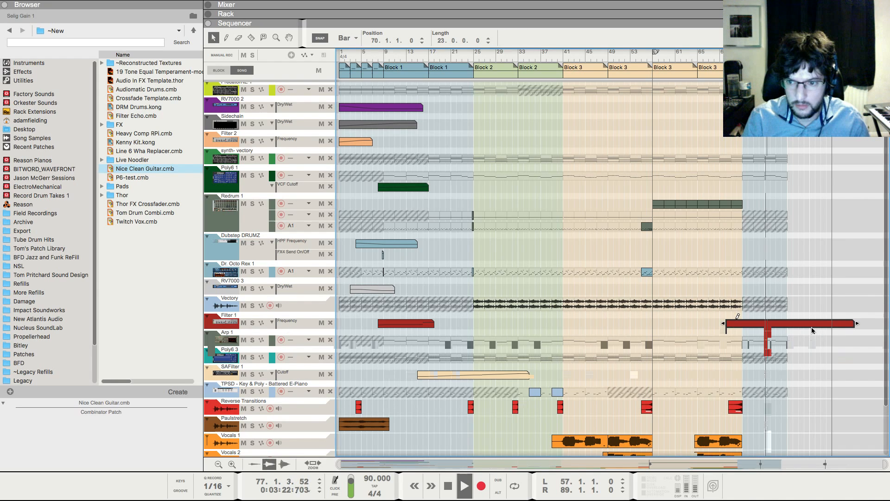
left_click(812, 330)
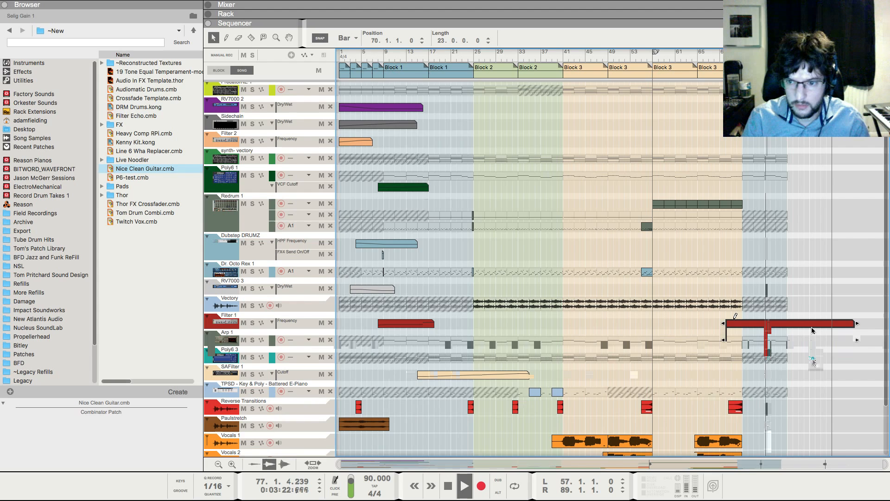
scroll(739, 169, "up", 2)
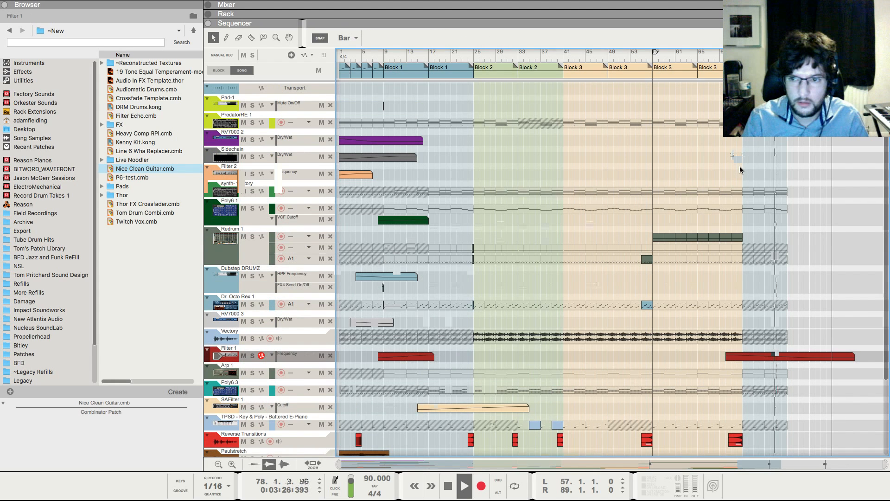
left_click_drag(739, 166, 811, 141)
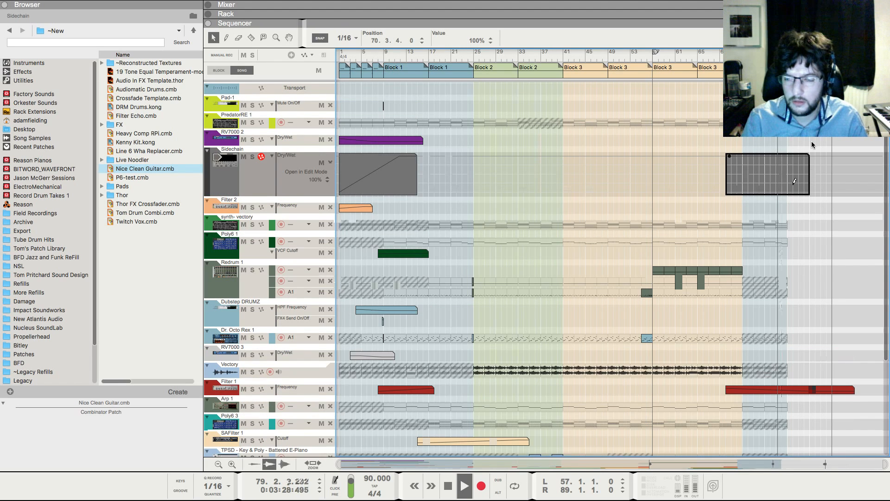
left_click(812, 140)
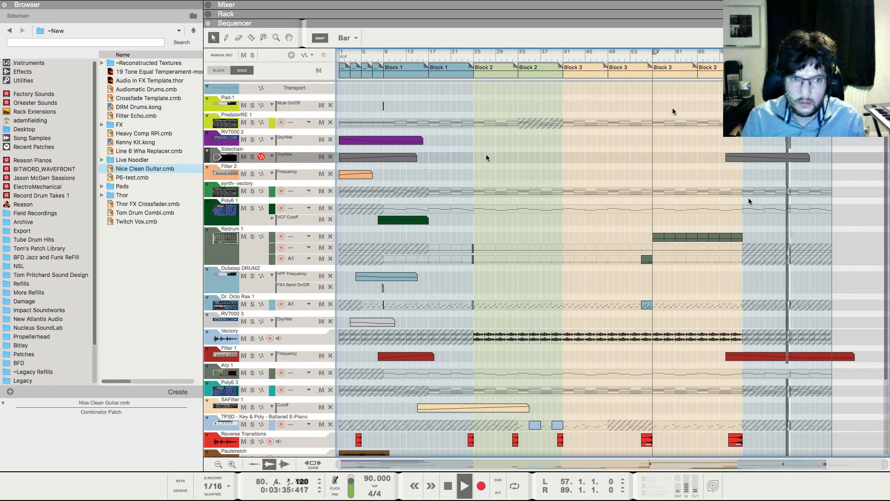
left_click(731, 172)
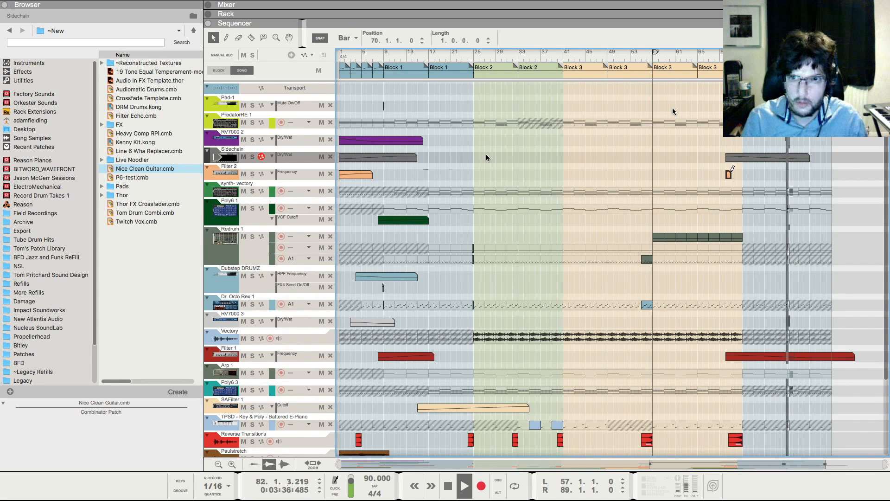
left_click_drag(731, 172, 870, 172)
left_click(831, 209)
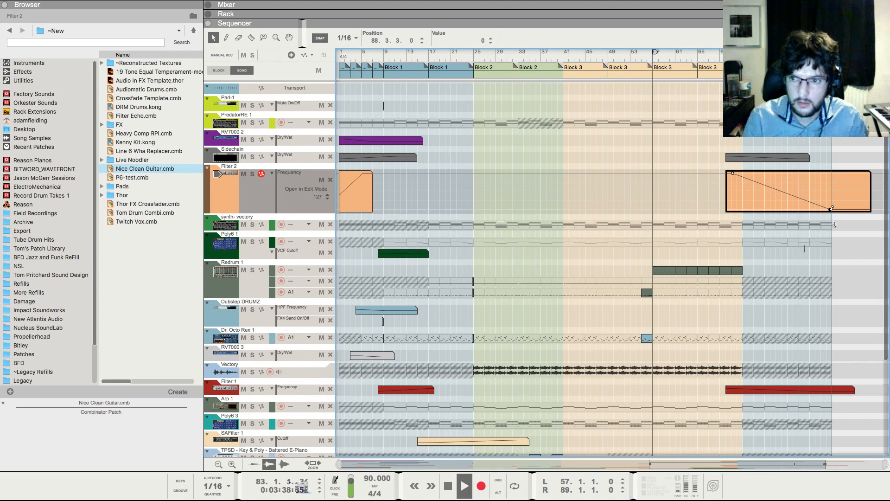
key("Escape")
key("Delete")
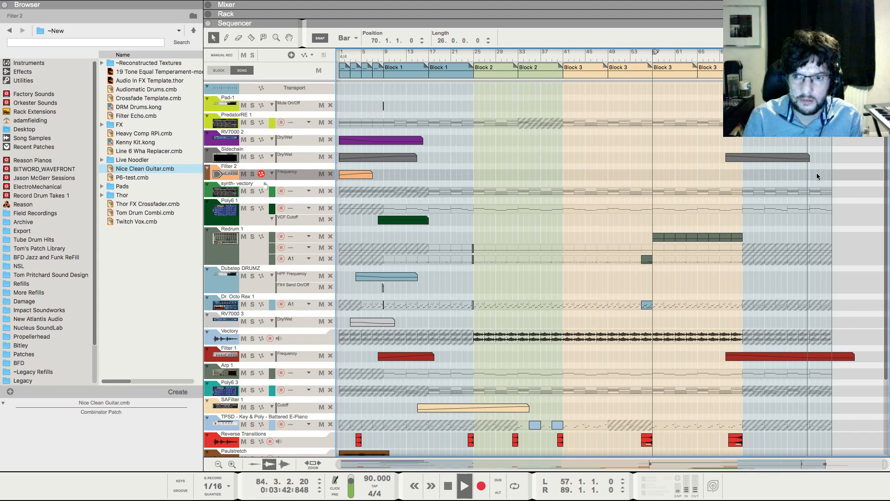
Stop playback and insert a Synapse AF-4 Analog Filter after the Faturator on the synth-vectory channel
left_click(265, 187)
key("F6")
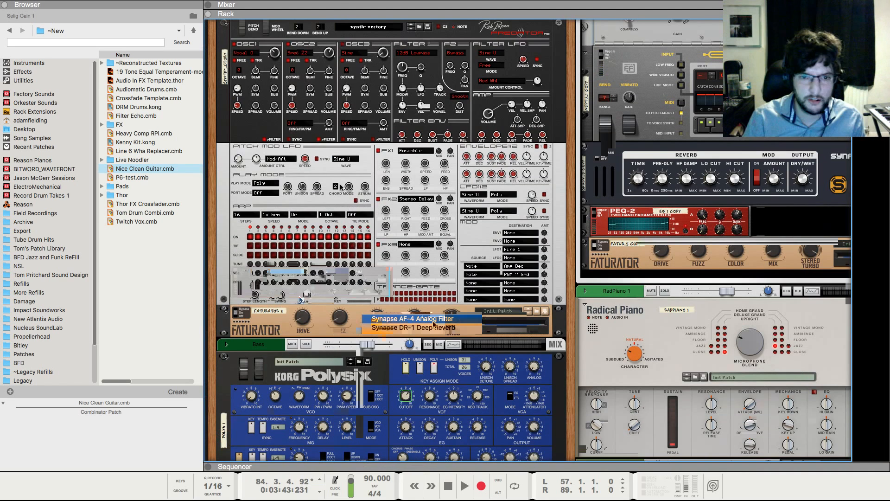
left_click_drag(433, 325, 466, 254)
Draw a 20-bar Filter 3 Frequency automation clip from bar 71, falling from 127 at bar 72 to its lowest near bar 89
key("F7")
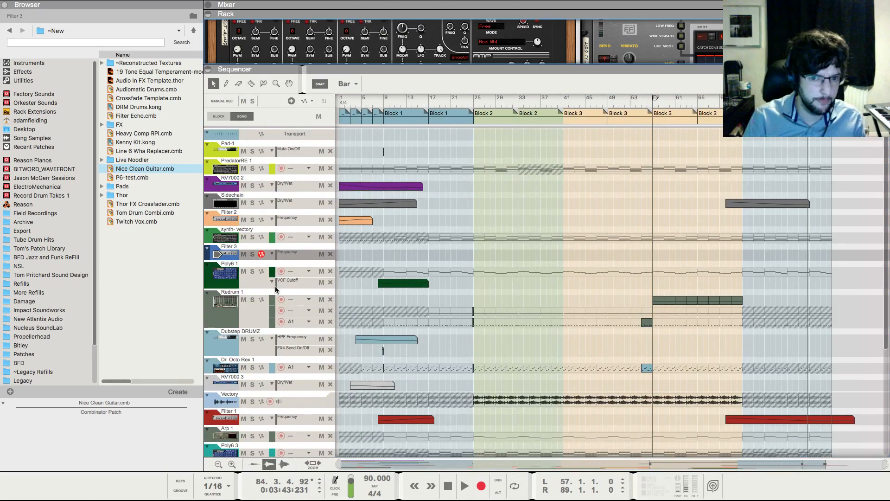
left_click_drag(819, 204, 841, 204)
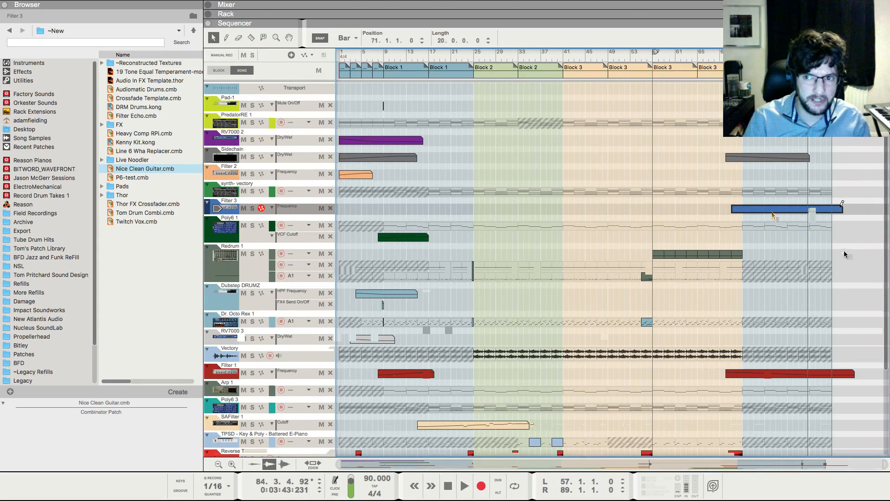
key("Return")
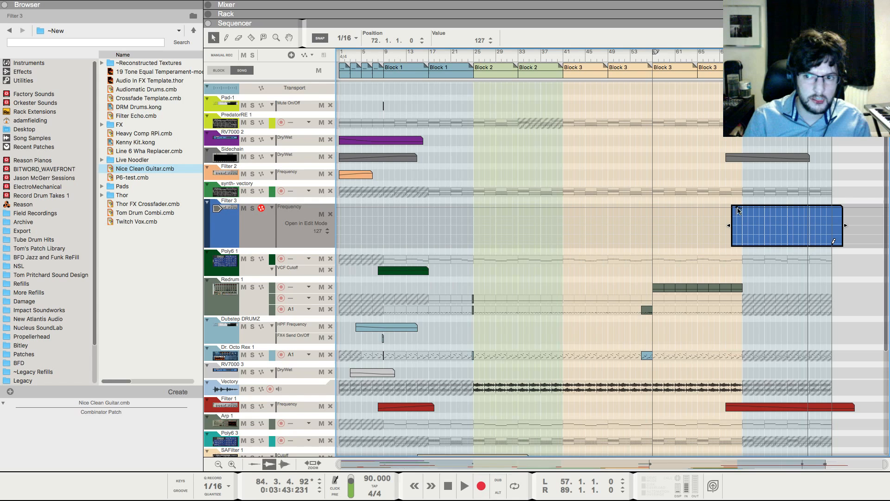
key("Escape")
left_click(766, 295)
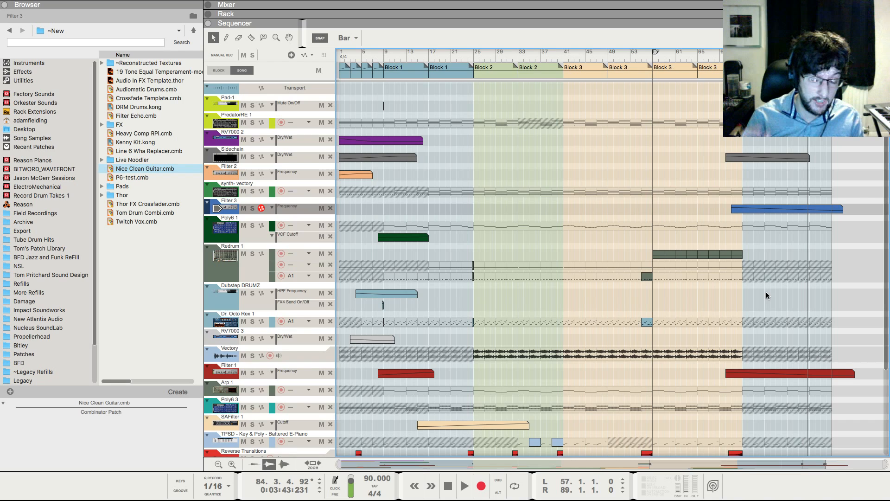
double_click(743, 209)
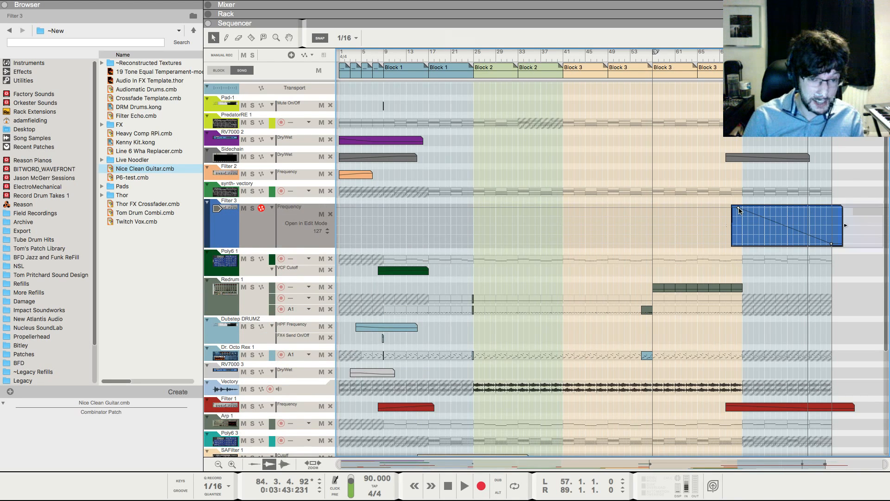
left_click(739, 210)
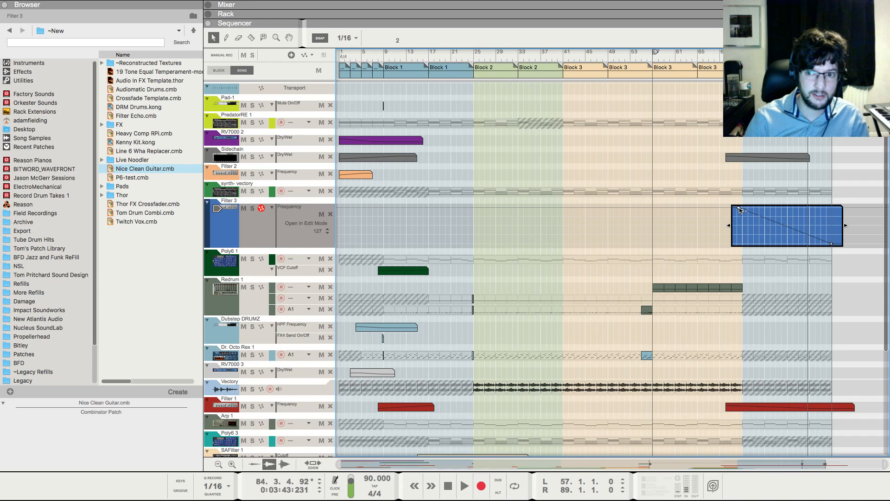
left_click(772, 279)
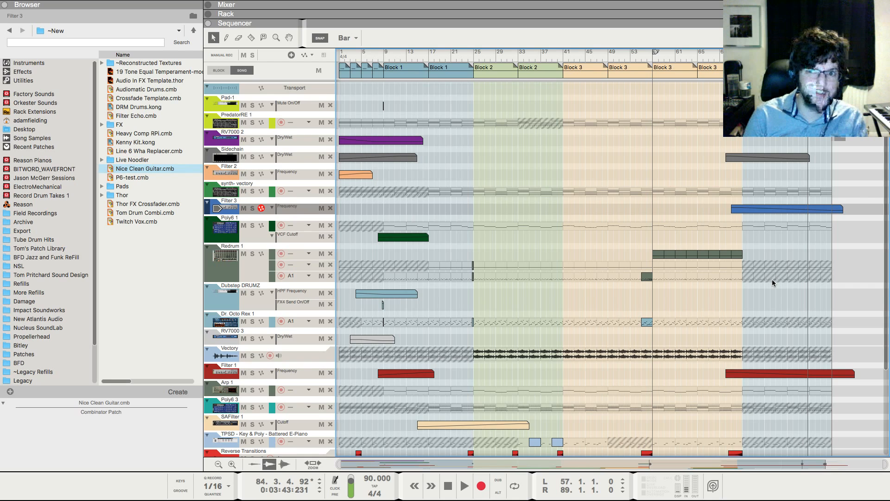
Play the ending and draw a 21-bar RV7000 2 Dry/Wet automation clip from bar 71 with a value of 0 at 72.2.3.0
key("space")
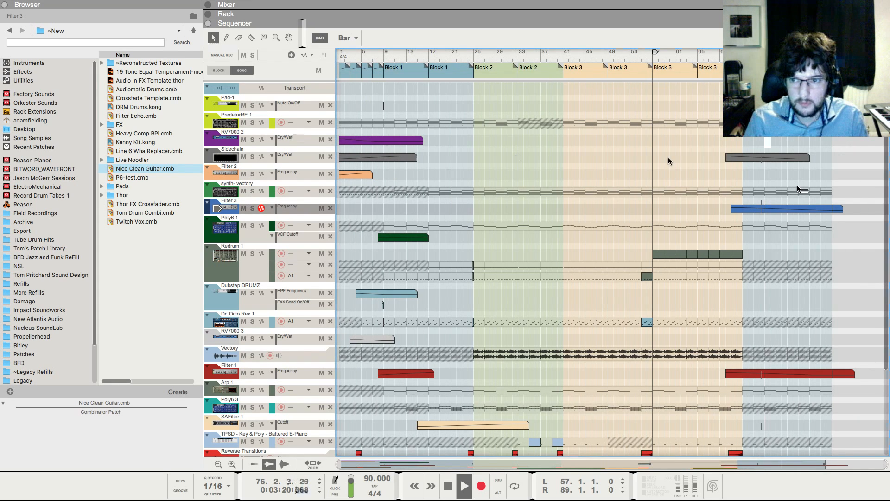
left_click(747, 144)
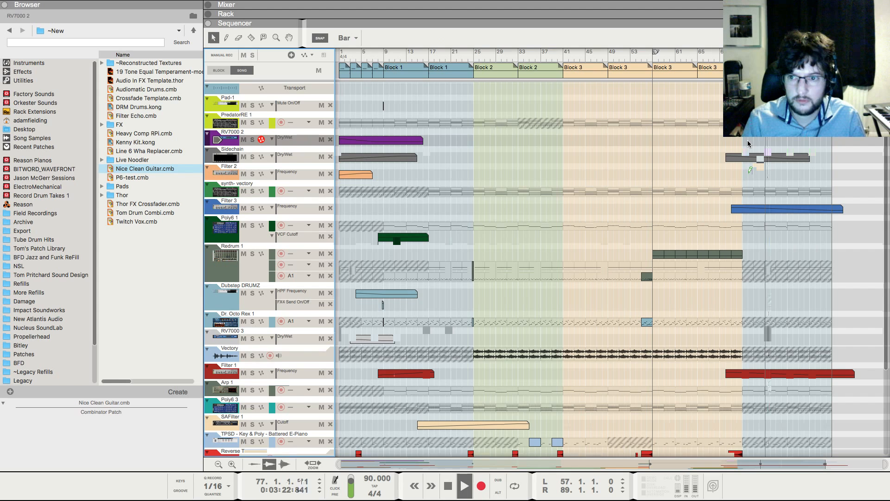
double_click(751, 170)
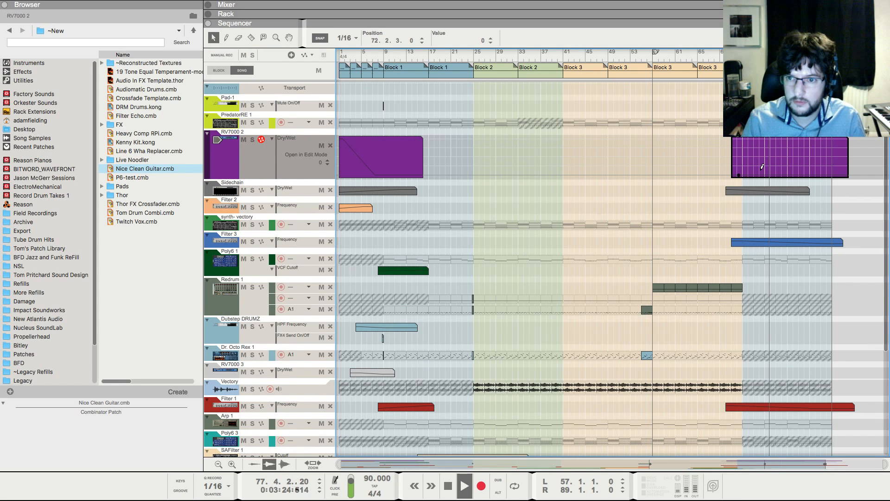
Raise the RV7000 2 Dry/Wet automation to 127 at 88.3.2.0 and draw a falling 23-bar Poly6 1 VCF Cutoff clip from bar 71
left_click(736, 270)
double_click(737, 237)
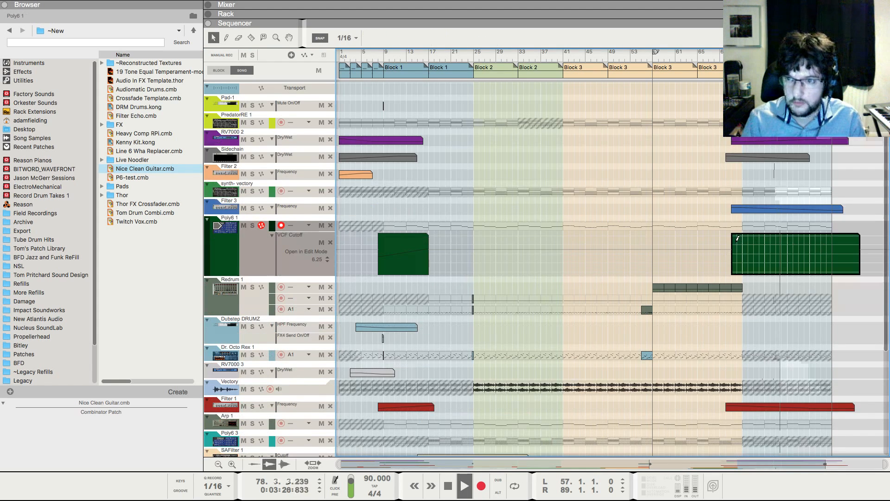
double_click(751, 140)
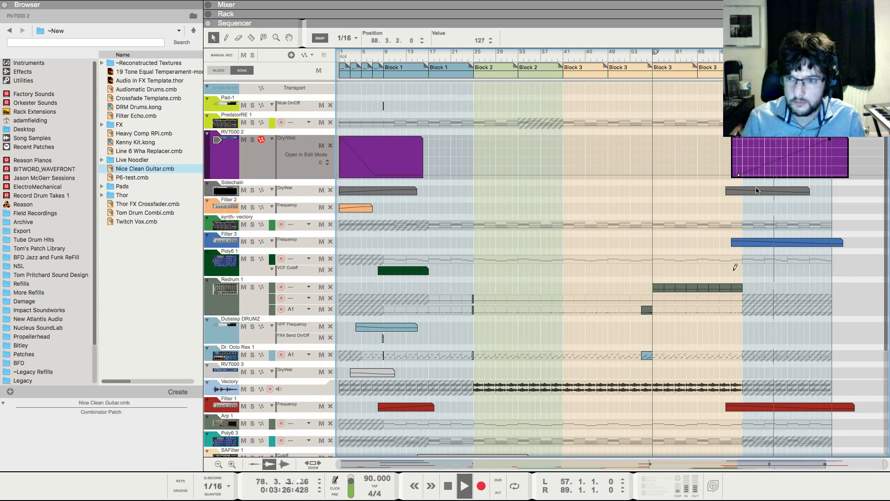
double_click(736, 269)
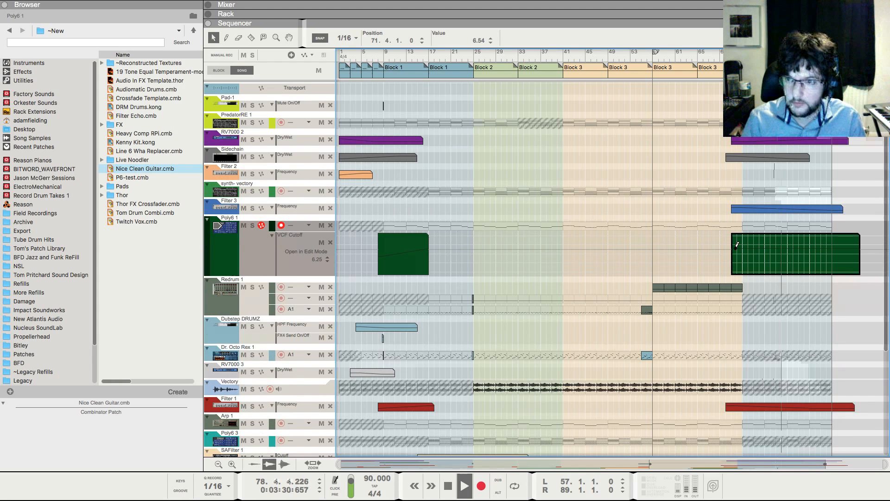
left_click(738, 250)
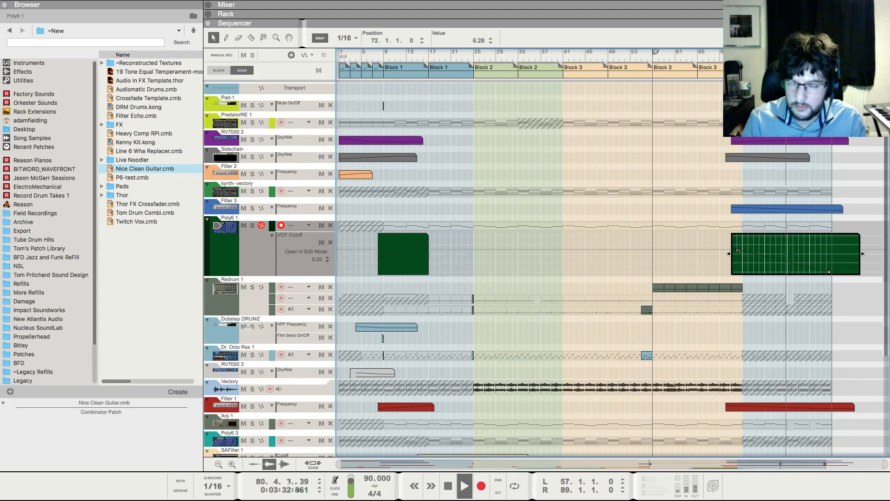
Return to the rack's Master Section, stop playback and create an ECF-42 Envelope Controlled Filter below it
key("F6")
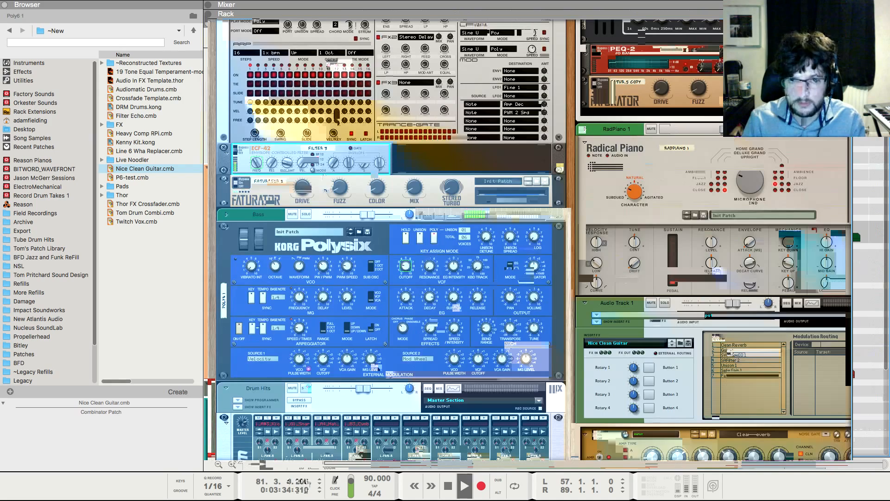
key("F7")
key("F6")
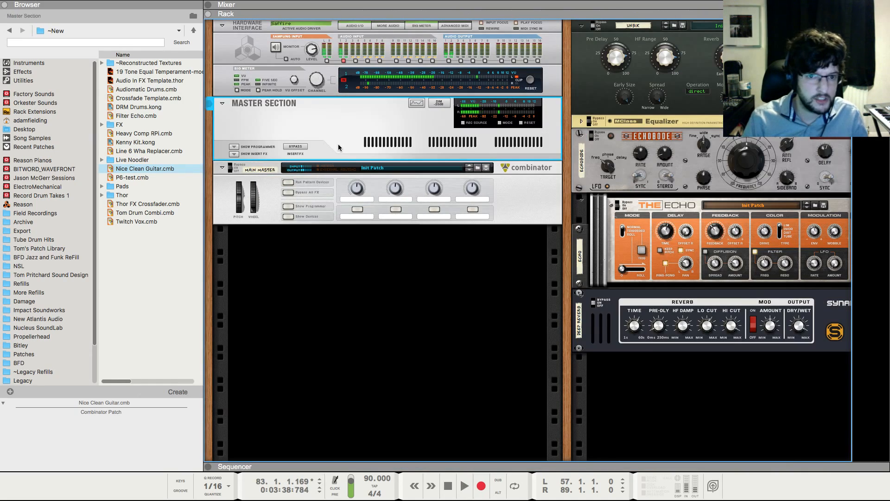
right_click(340, 148)
mouse_move(401, 242)
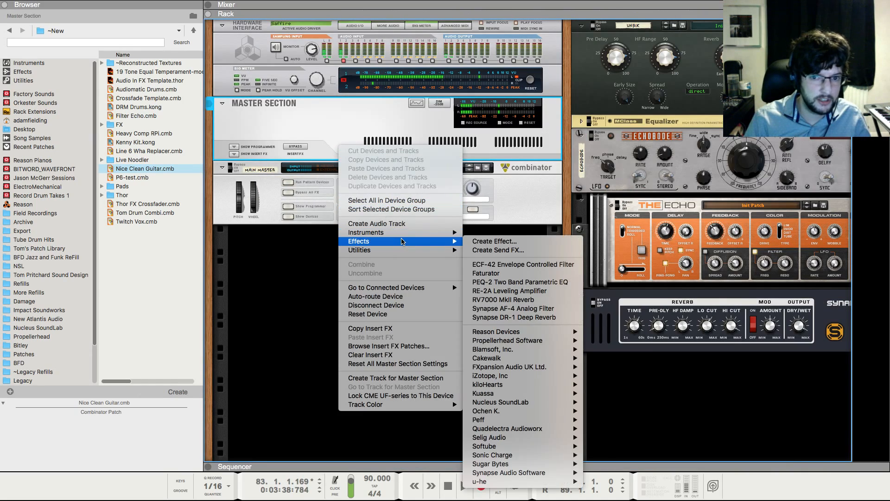
left_click(524, 264)
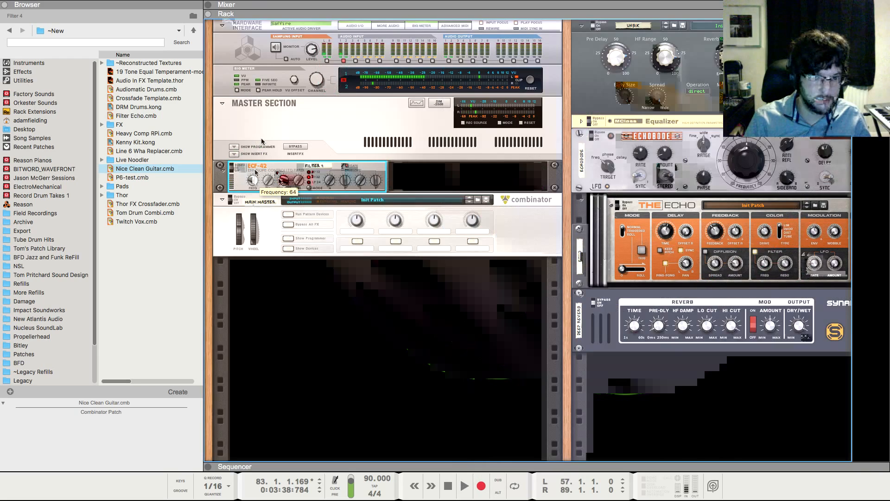
Rewire the rear cabling so the ECF-42 sits between the master output and the Main Master Combinator's input
key("Tab")
left_click_drag(297, 186, 326, 185)
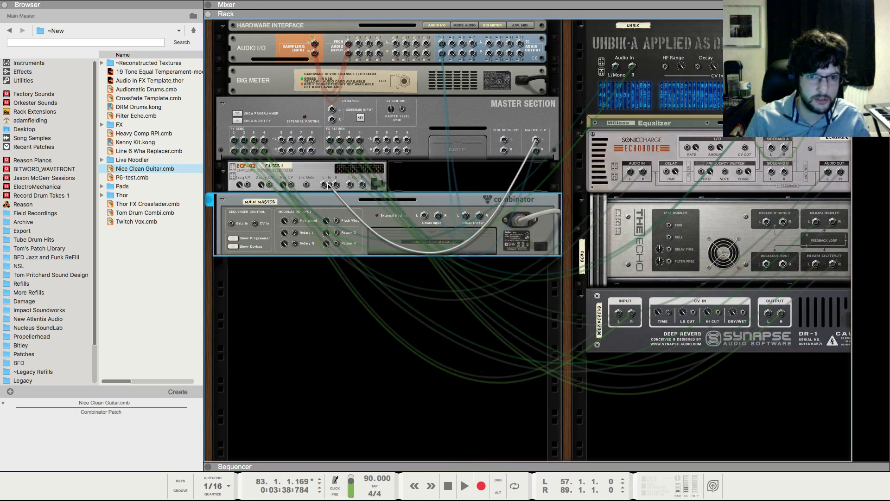
left_click_drag(439, 216, 339, 188)
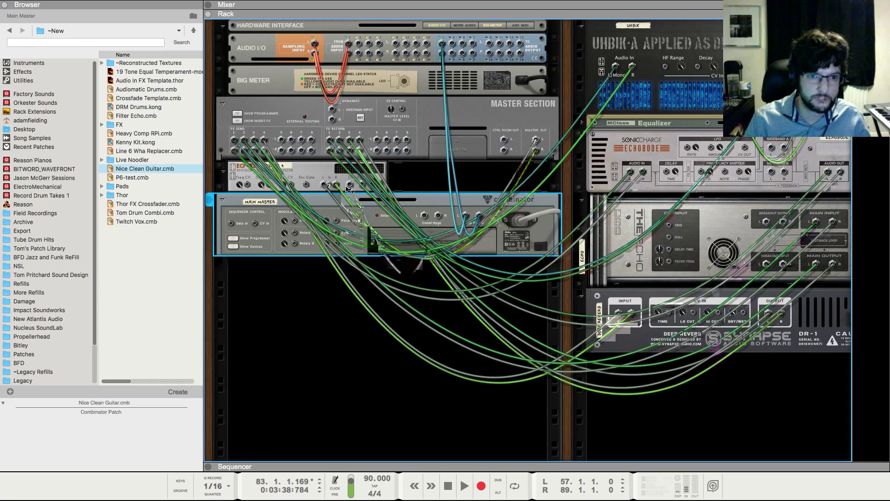
key("Tab")
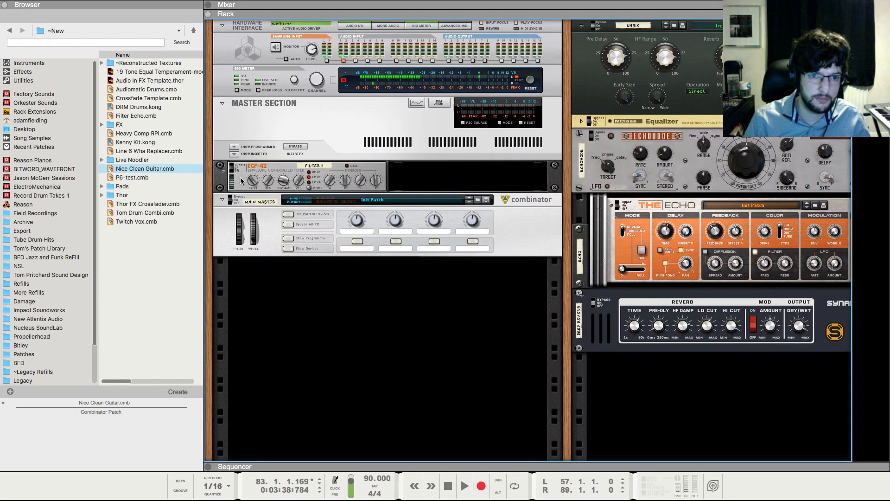
Automate the Filter 4 Frequency with a 22-bar clip from bar 73, falling from 127 at 73.3.3.0
right_click(252, 180)
left_click(271, 184)
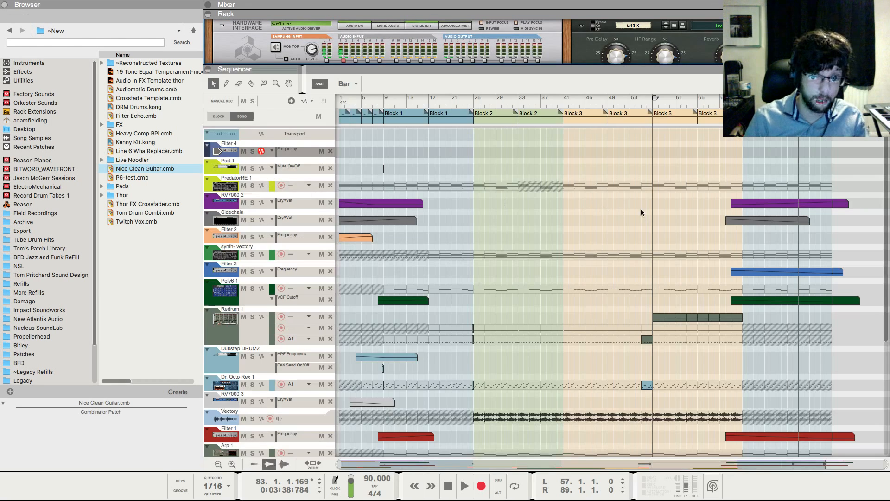
double_click(745, 154)
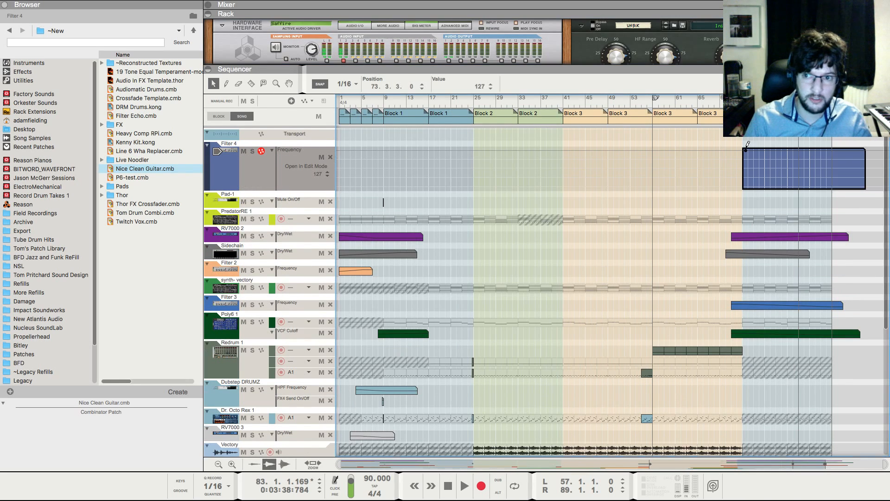
left_click(750, 147)
left_click(831, 186, "super")
Examine the devices inside the Main Master Combinator and collapse them again
key("F6")
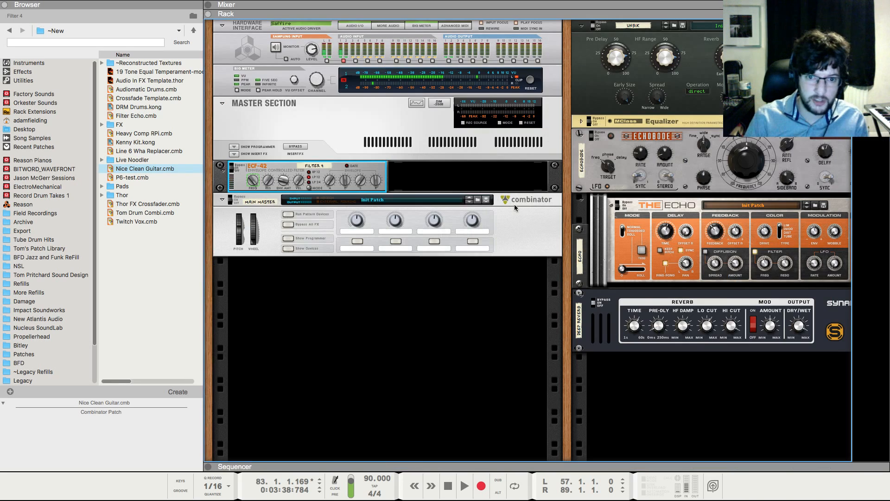
left_click(514, 201)
left_click(288, 245)
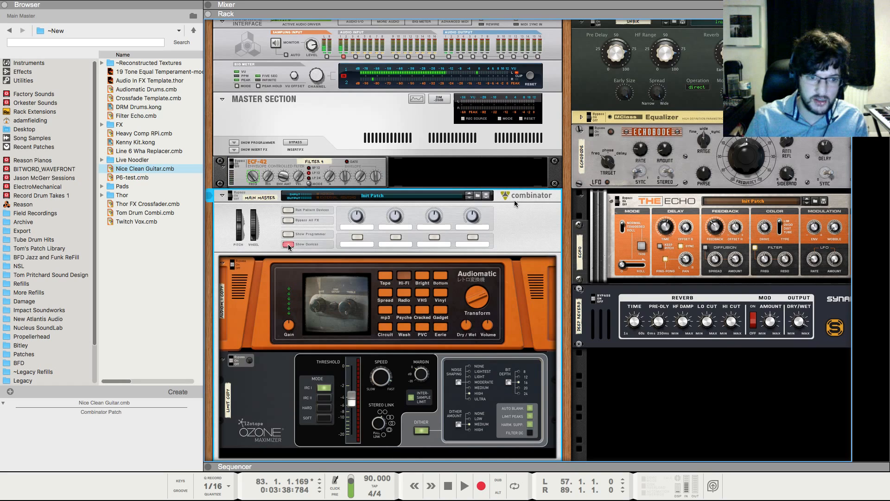
left_click(273, 383)
left_click(288, 244)
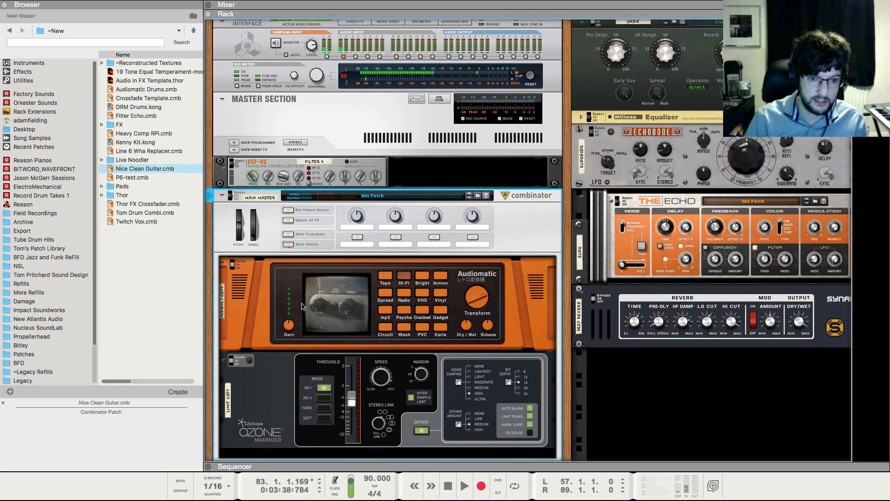
left_click(302, 306)
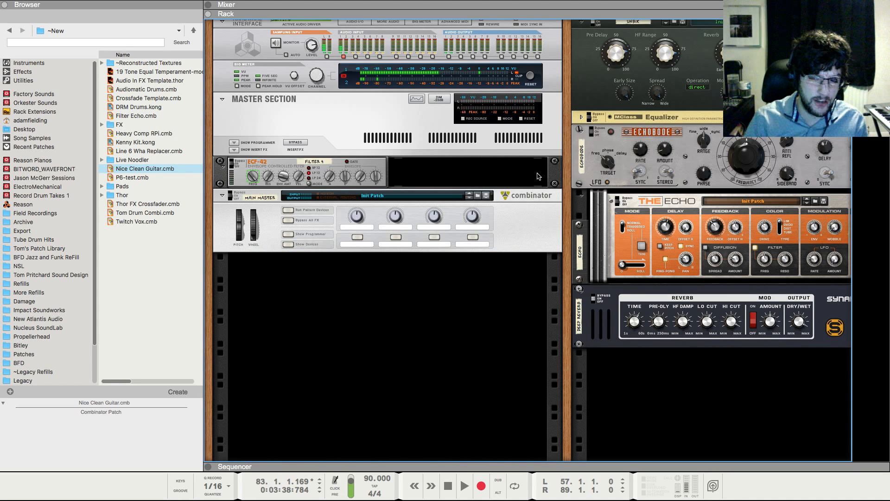
Play the ending and check the master filter in the rack alongside its automation in the sequencer
key("F7")
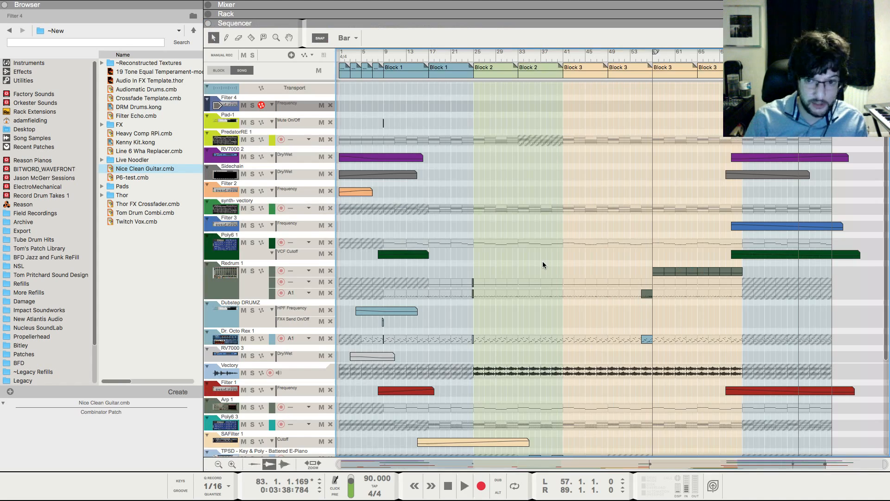
key("space")
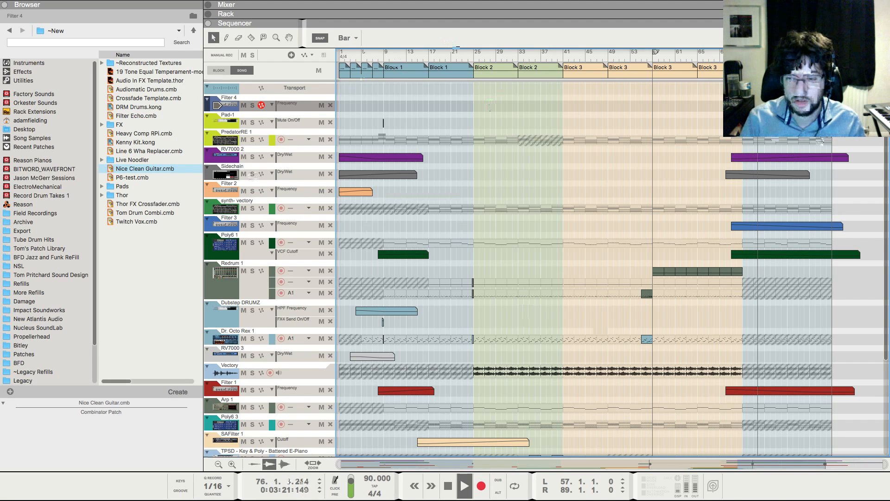
key("F6")
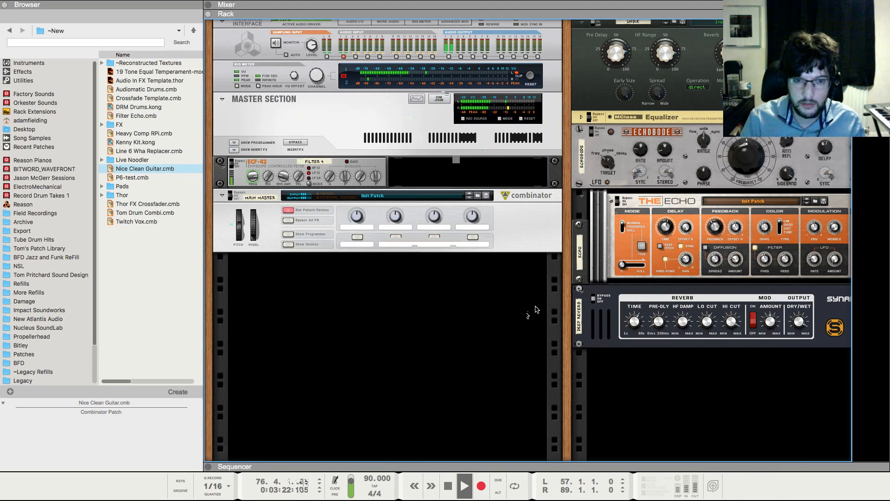
key("F7")
key("F6")
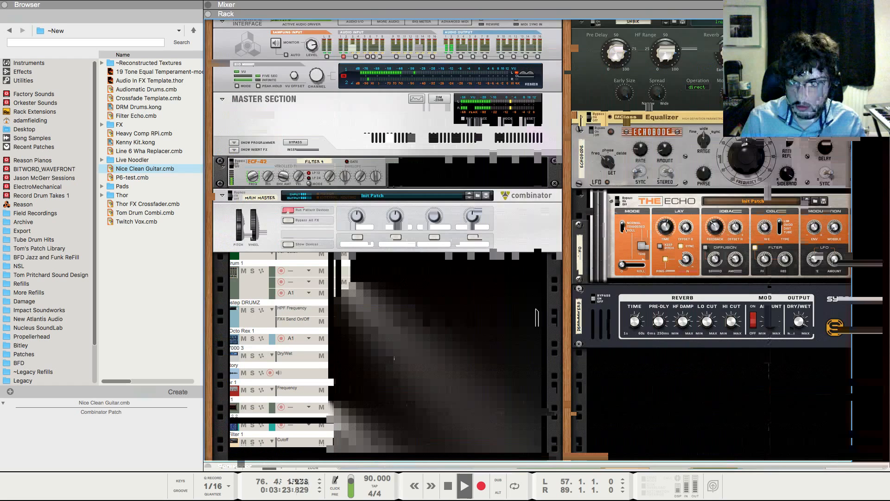
key("F7")
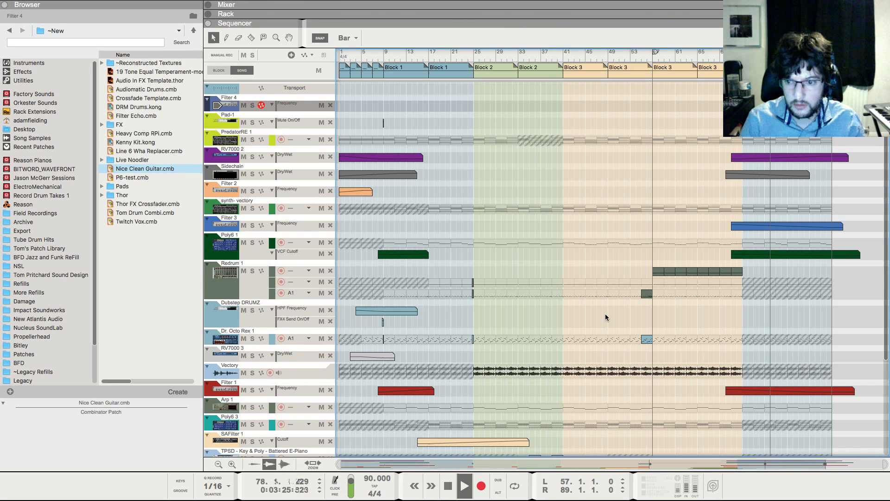
Reopen the Filter 4 Frequency clip and add an automation point of 73 at 82.2.2.0
key("Right")
key("Return")
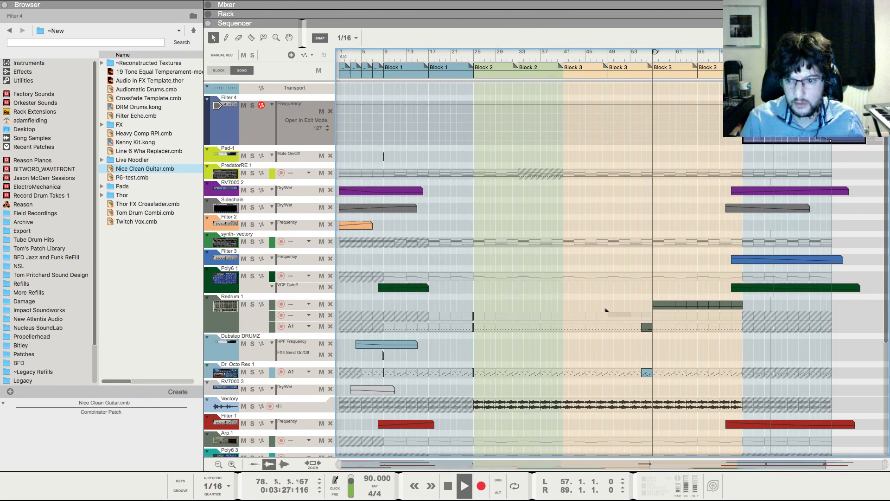
left_click(795, 119)
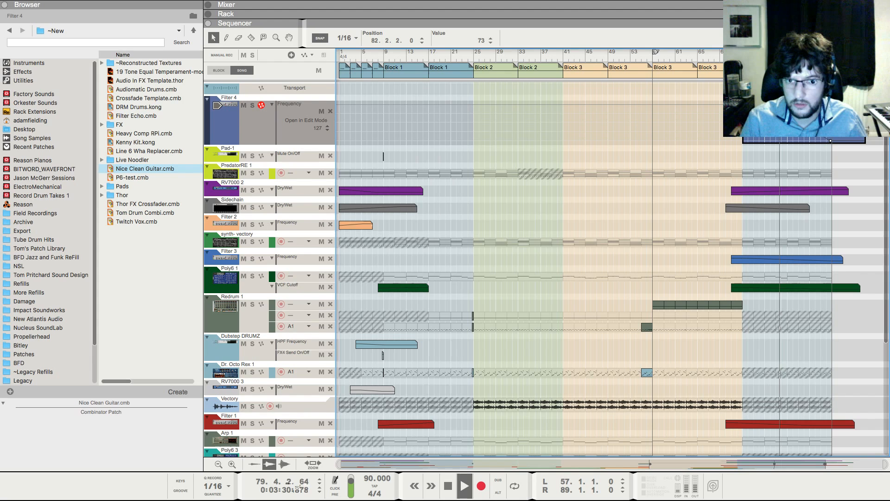
key("Escape")
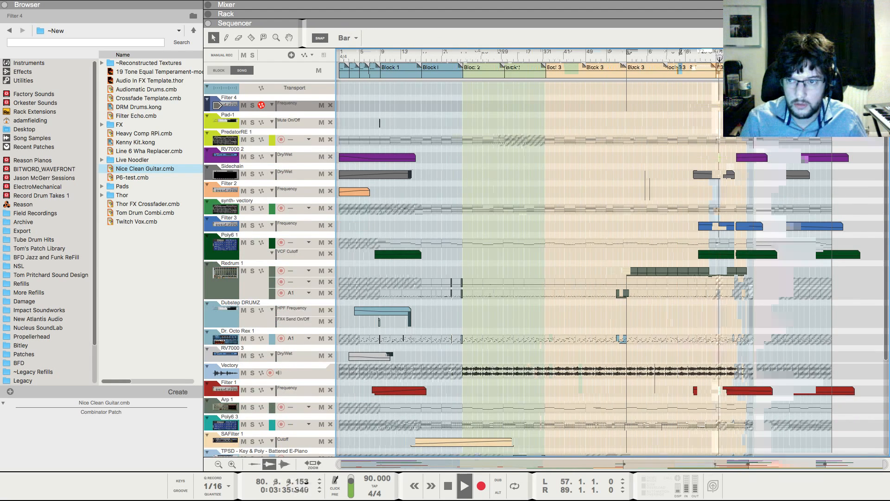
Move the right locator to bar 91 and shift the 22-bar Filter 4 Frequency clip to start at bar 76
left_click_drag(753, 52, 762, 52)
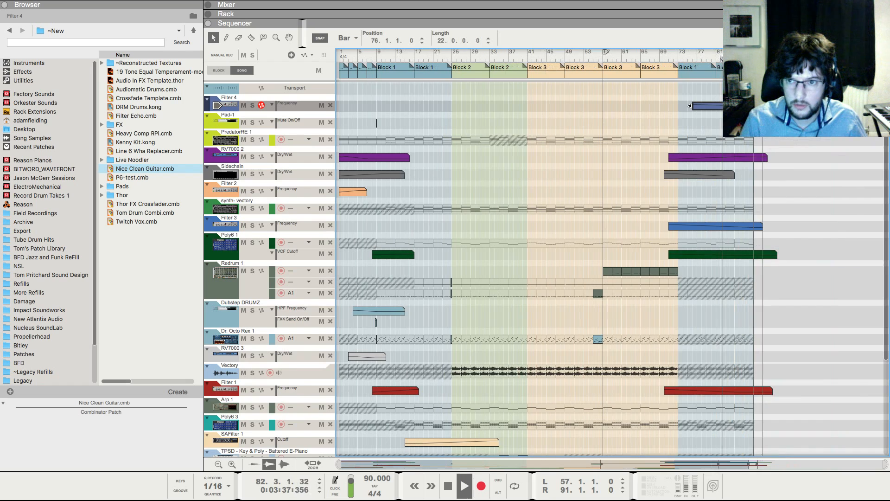
left_click(773, 164)
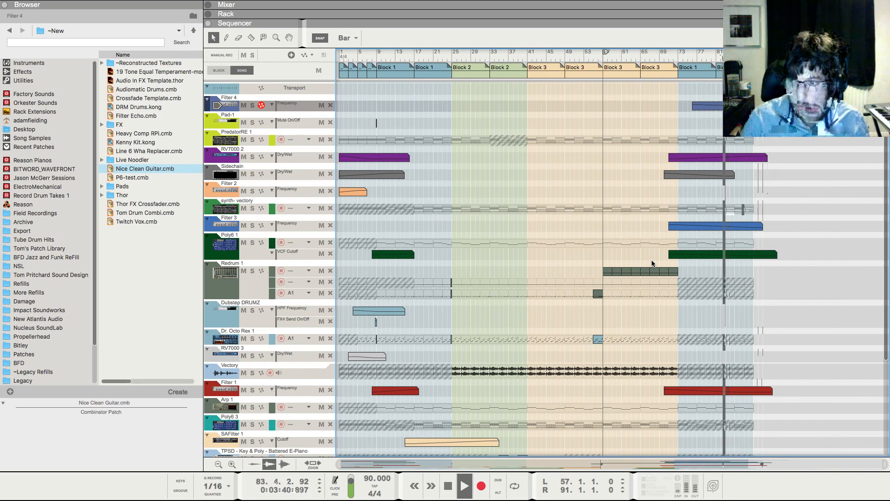
Lengthen the outro's Sidechain Dry/Wet clip to about 30 bars and add a 24-bar Poly6 1 Volume automation clip from bar 72
left_click(266, 256)
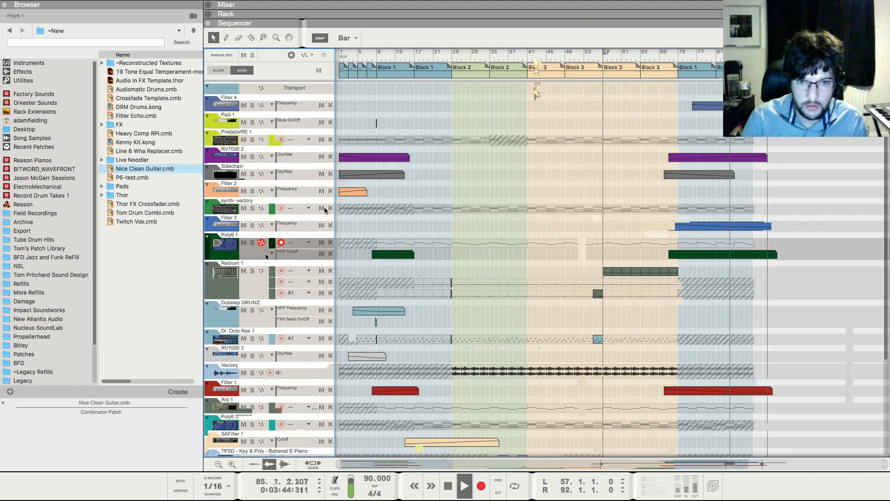
key("F7")
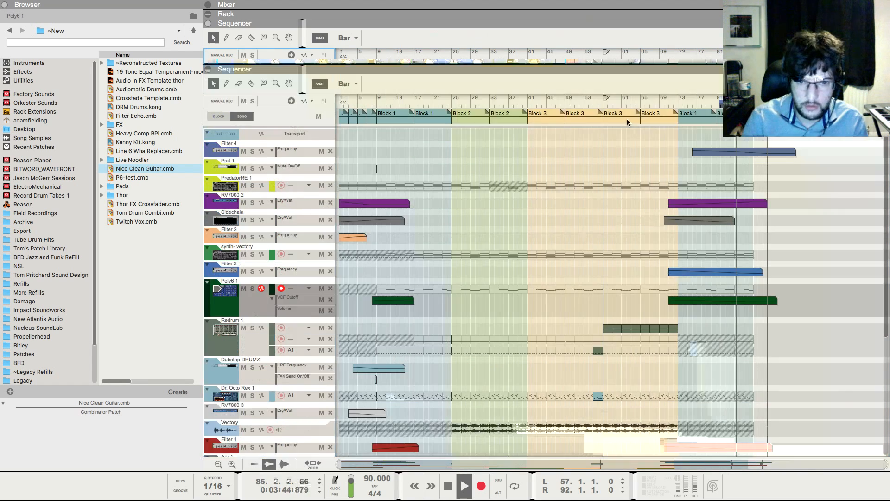
left_click(721, 175)
left_click_drag(738, 174, 807, 174)
key("space")
left_click_drag(678, 264, 785, 265)
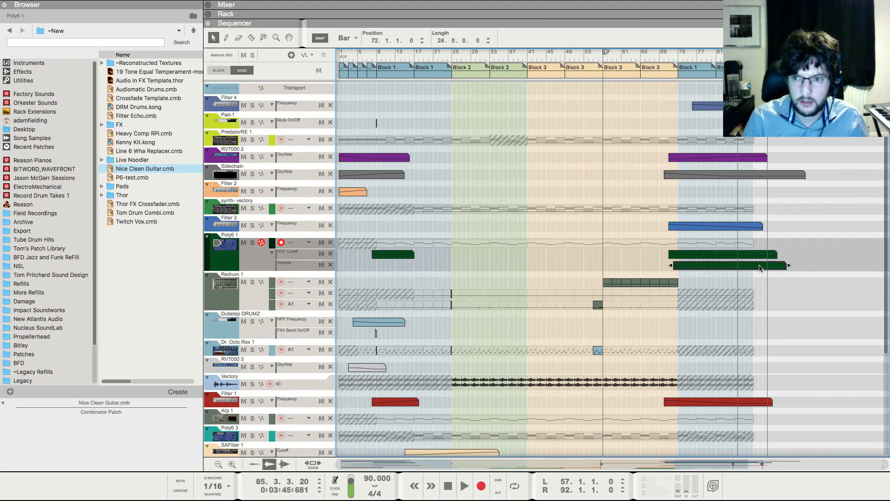
Place a copy of the Paulstretch clip at bar 73, trimmed to end at bar 92, and play the outro
key("space")
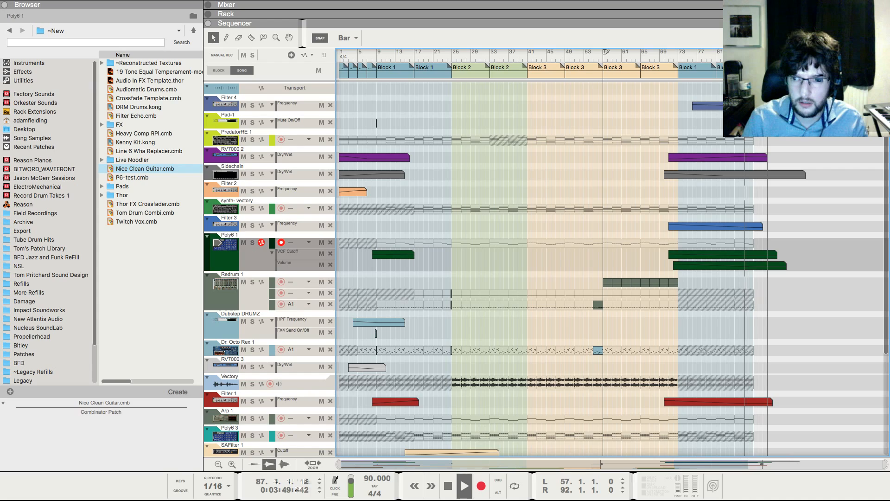
scroll(361, 369, "down", 10)
left_click_drag(356, 363, 695, 364)
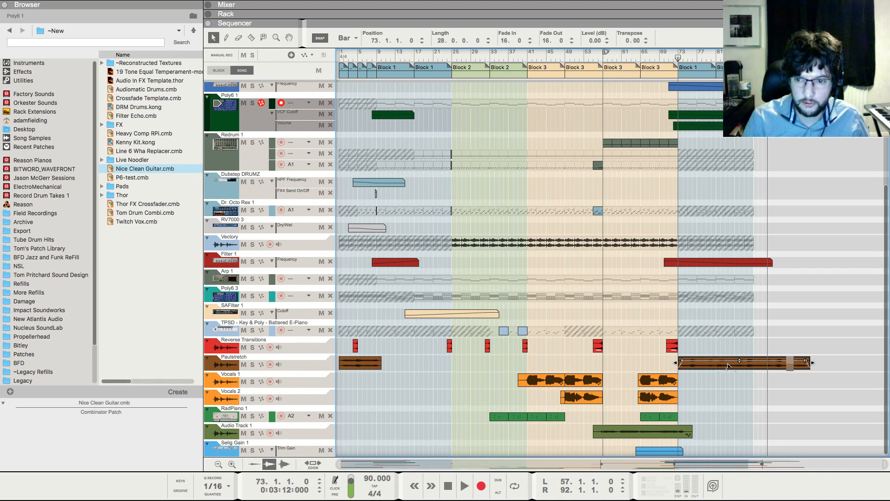
left_click_drag(810, 362, 754, 360)
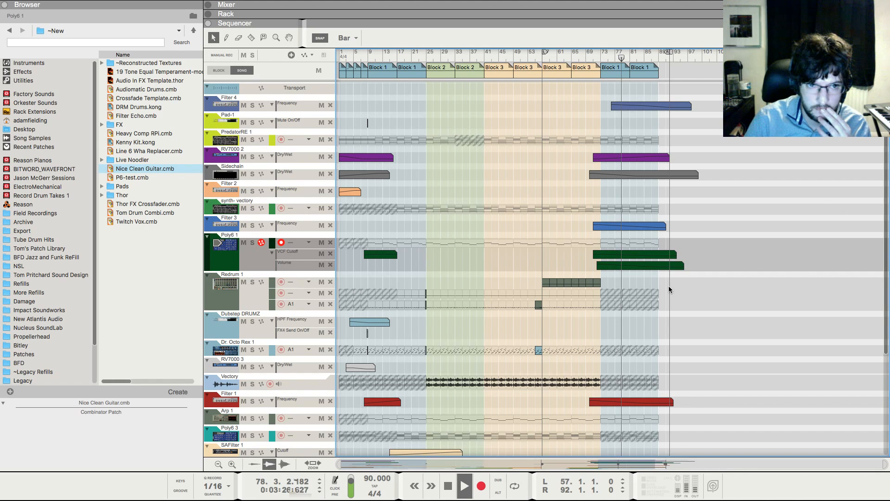
scroll(679, 298, "down", 1)
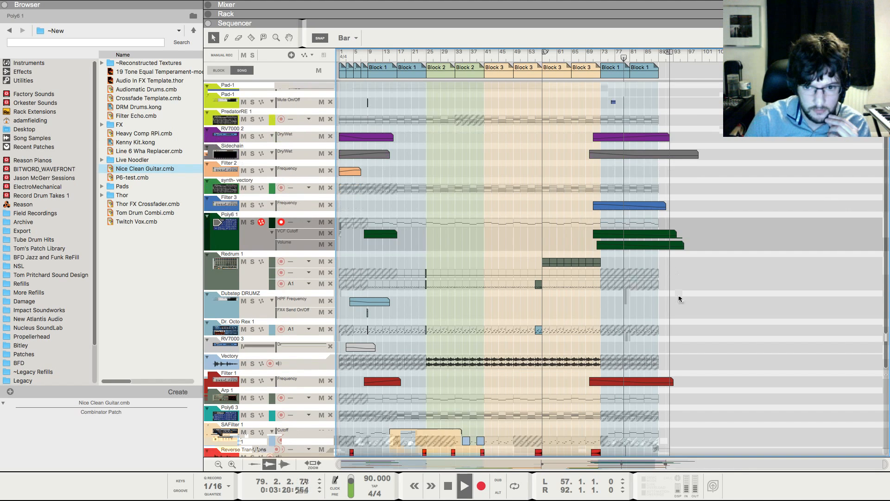
scroll(679, 298, "down", 2)
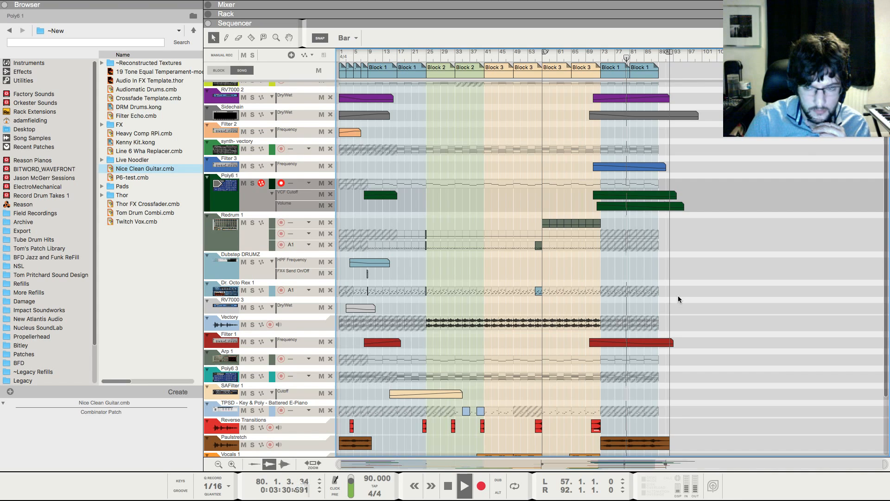
Rename the RadPiano 1 mixer channel Piano Blips and the Audio Track 1 channel Ebow
scroll(679, 298, "down", 4)
left_click(640, 365)
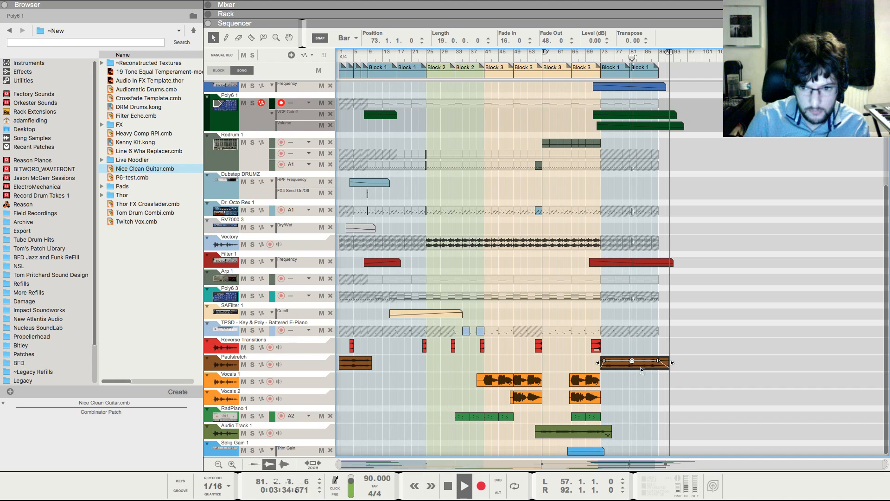
left_click(652, 396)
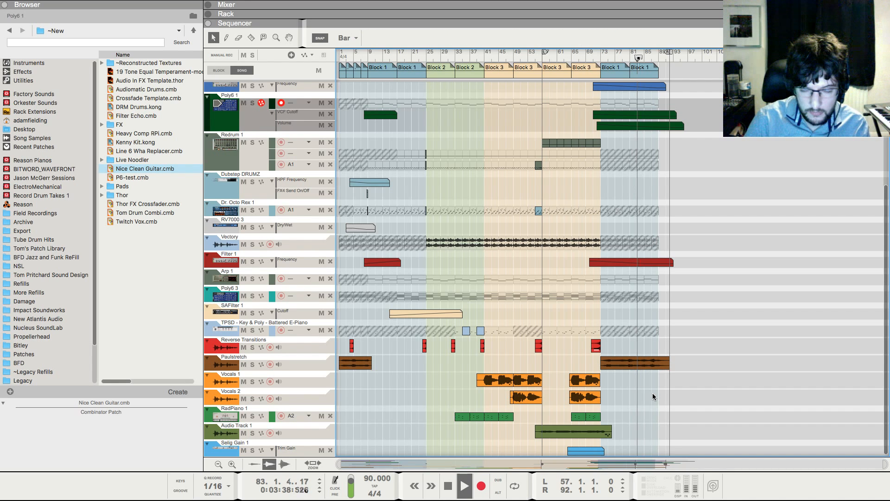
key("F5")
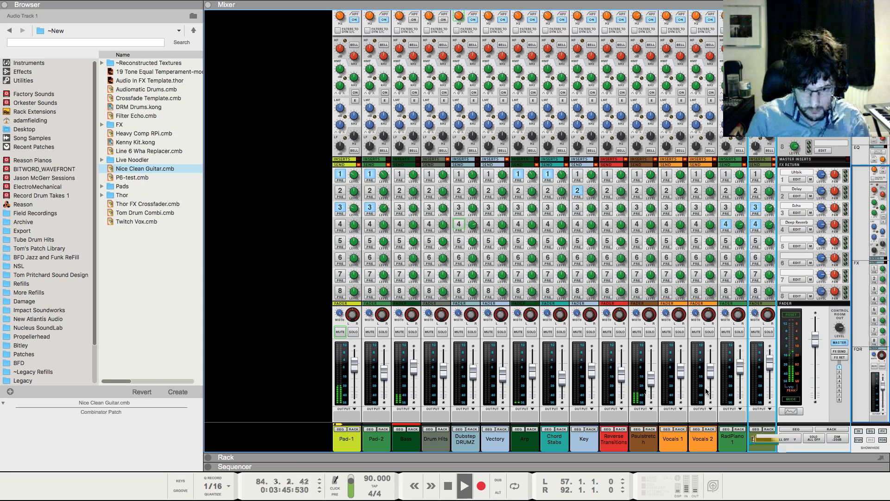
left_click(732, 447)
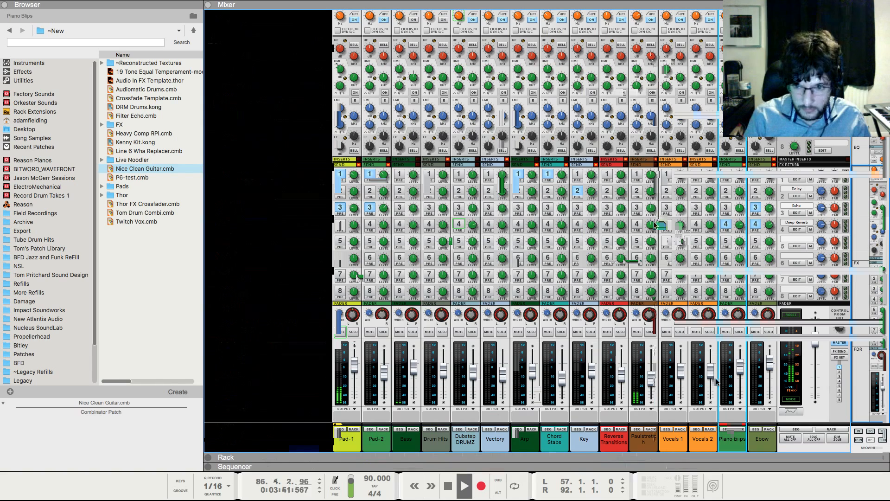
key("F7")
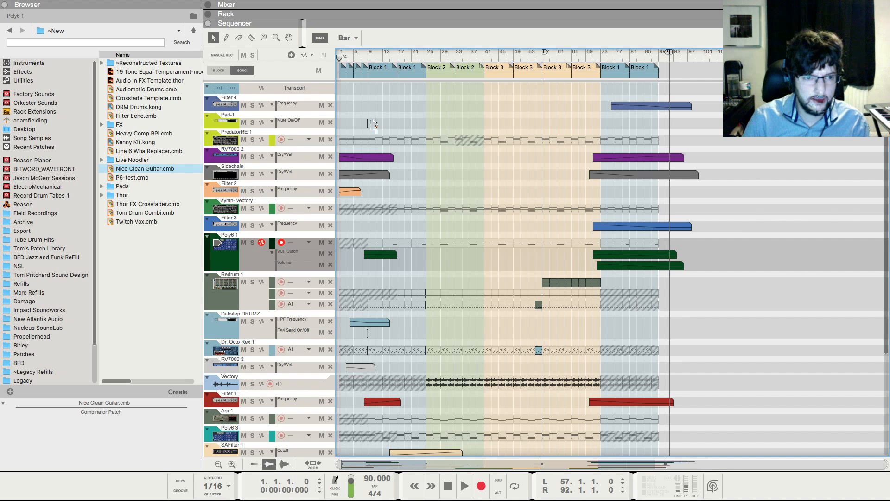
Play the song from the start and set the Arp channel's FX1 send to -9.67 dB and its level to -6.87 dB
scroll(382, 109, "up", 1)
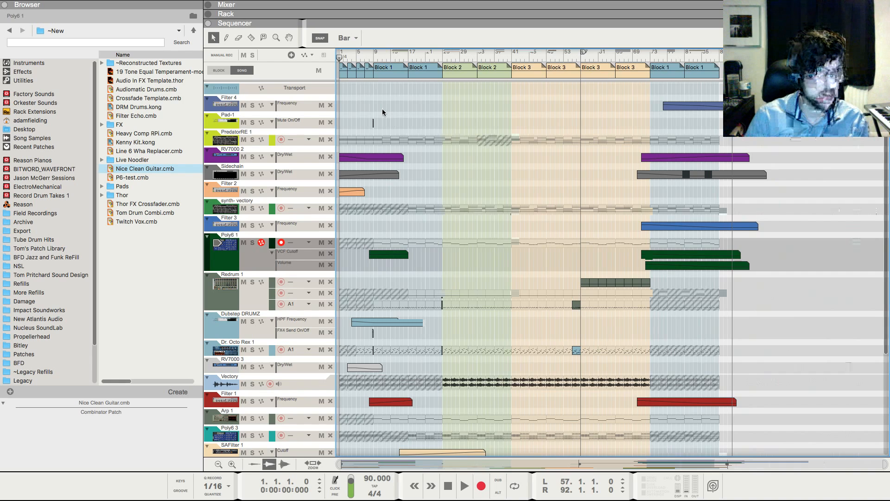
scroll(382, 109, "up", 1)
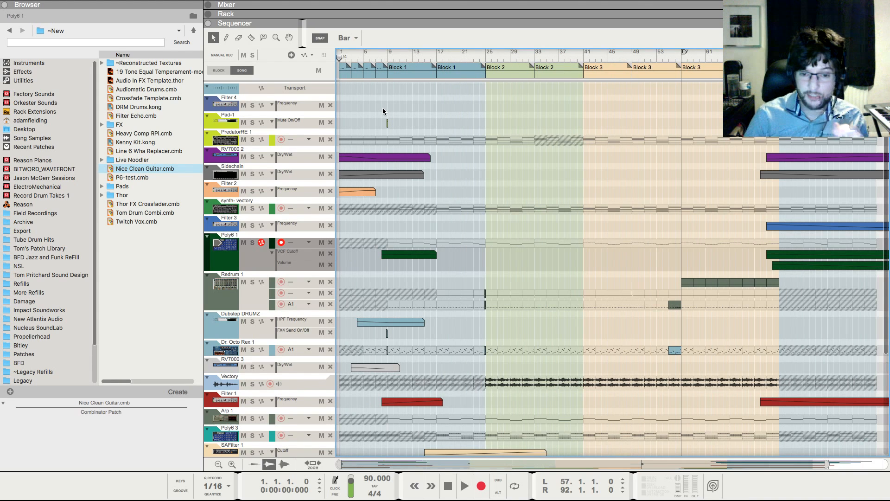
scroll(454, 206, "down", 1)
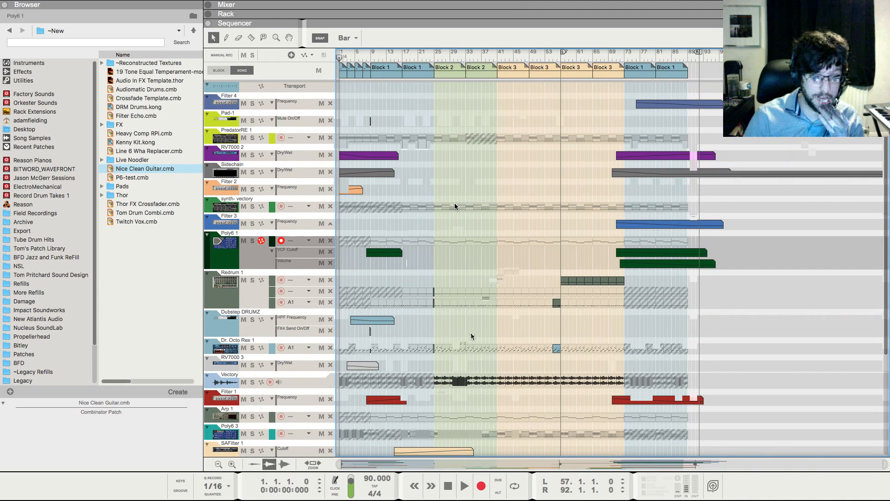
scroll(453, 357, "down", 5)
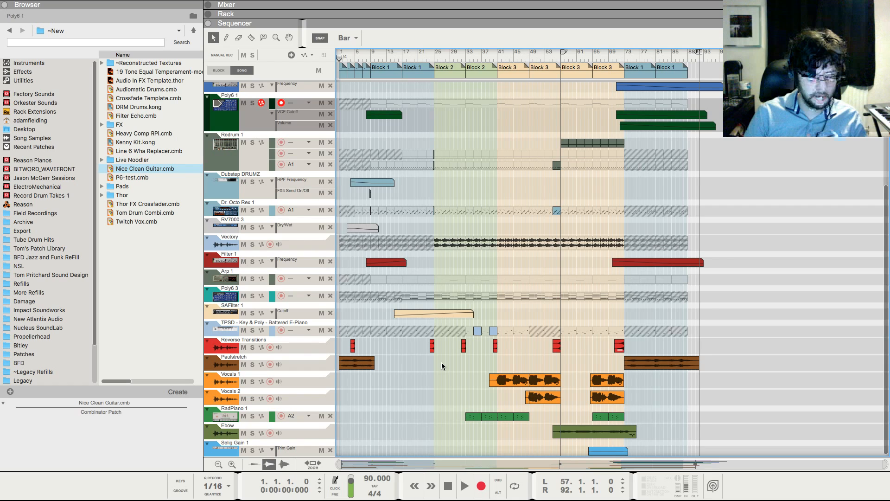
key("space")
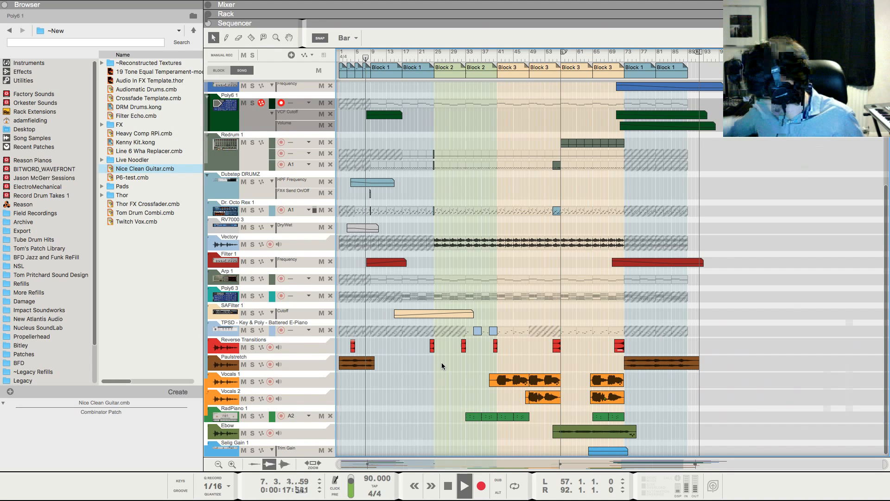
key("F5")
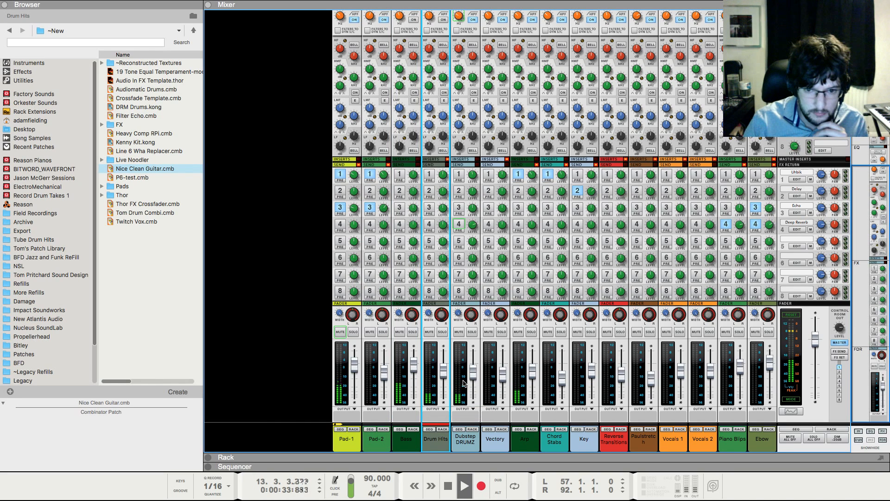
left_click(532, 378)
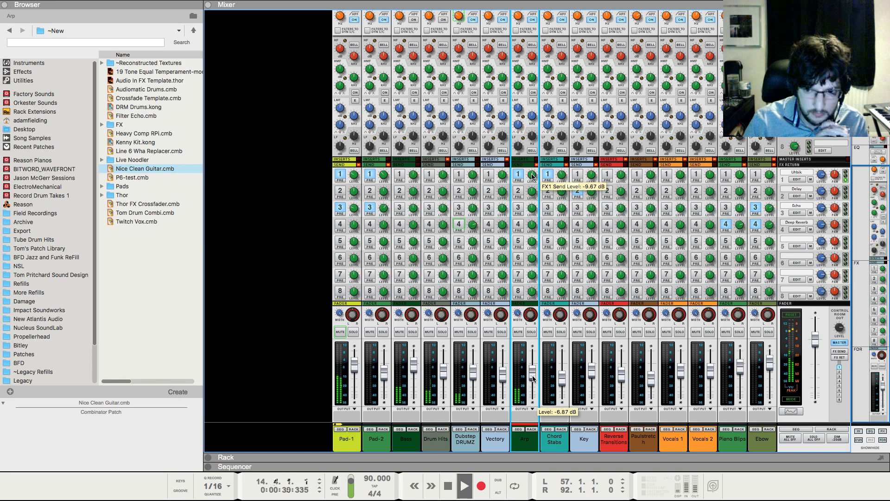
Set the Vectory channel's level to -10.32 dB in the mixer while the song plays
scroll(532, 176, "down", 3)
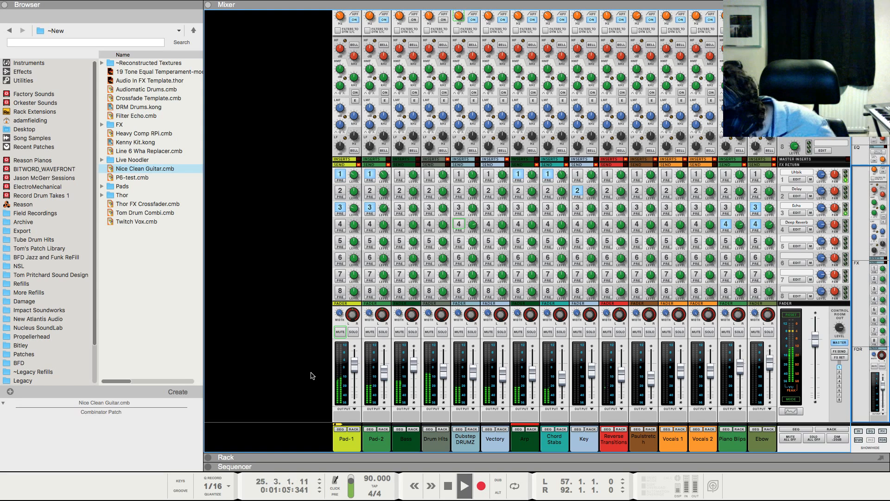
key("F7")
key("F5")
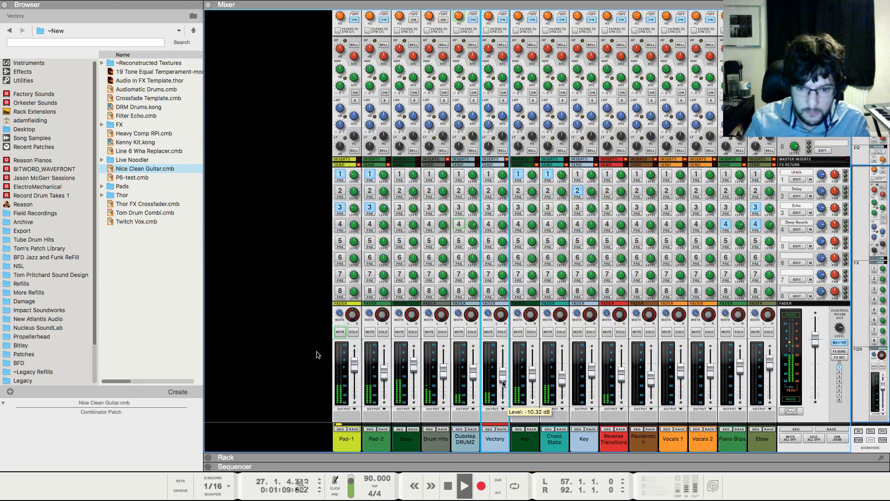
key("F7")
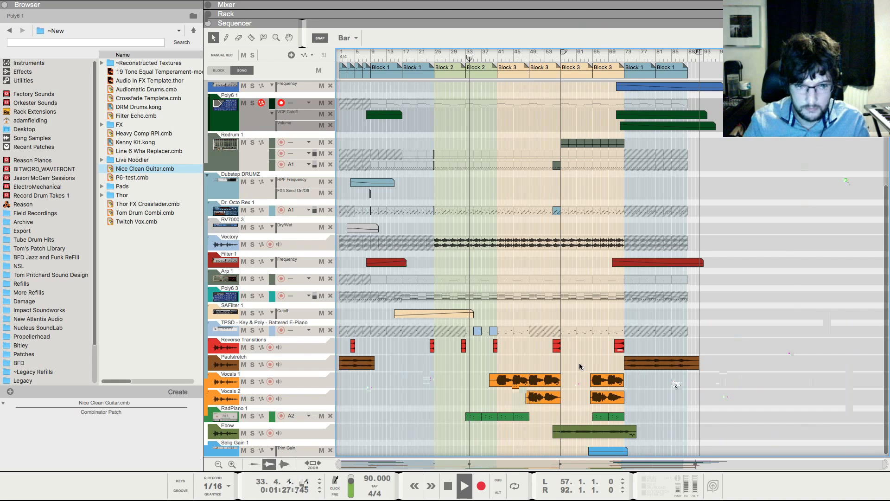
Locate the Vocals 1 clip at bar 39, bring its channel up in the mixer and hide the browser
key("F5")
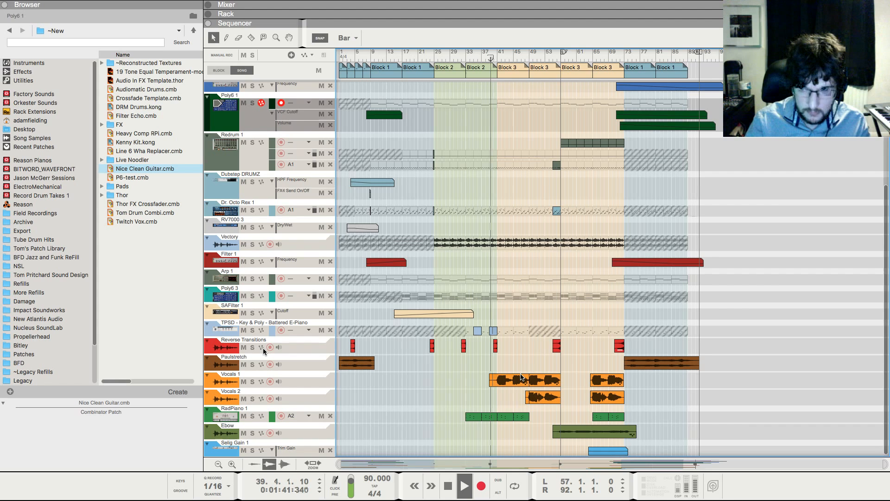
left_click(520, 377)
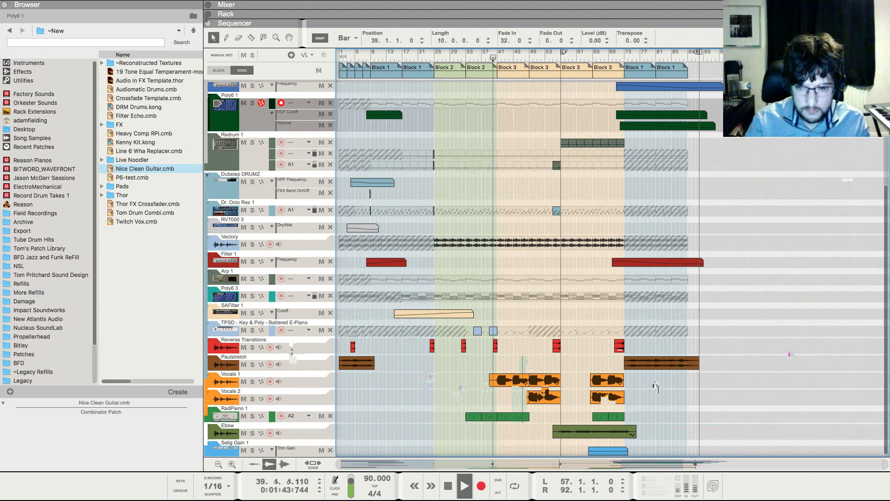
key("F5")
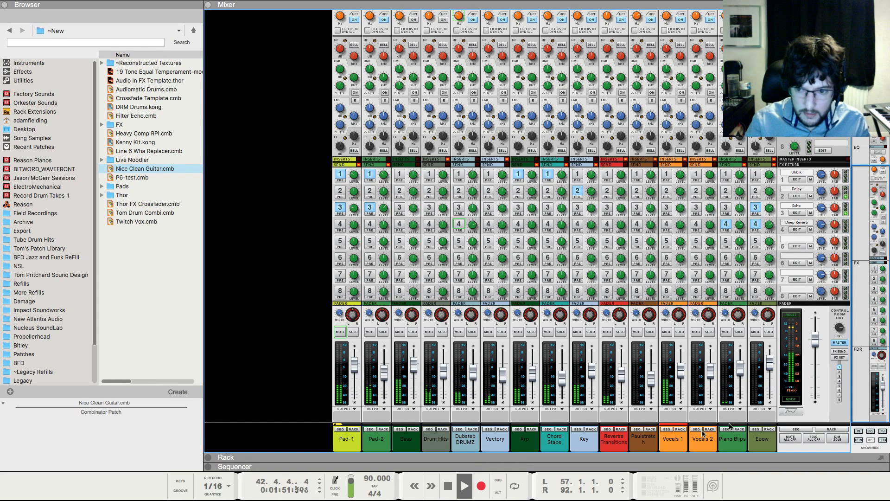
key("F3")
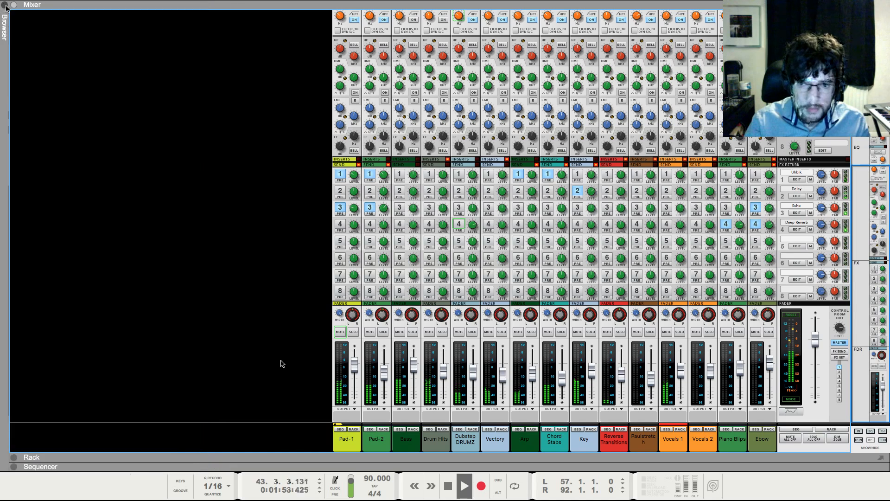
Examine the arrangement, rack and mixer levels while listening from bar 47 onwards
key("F7")
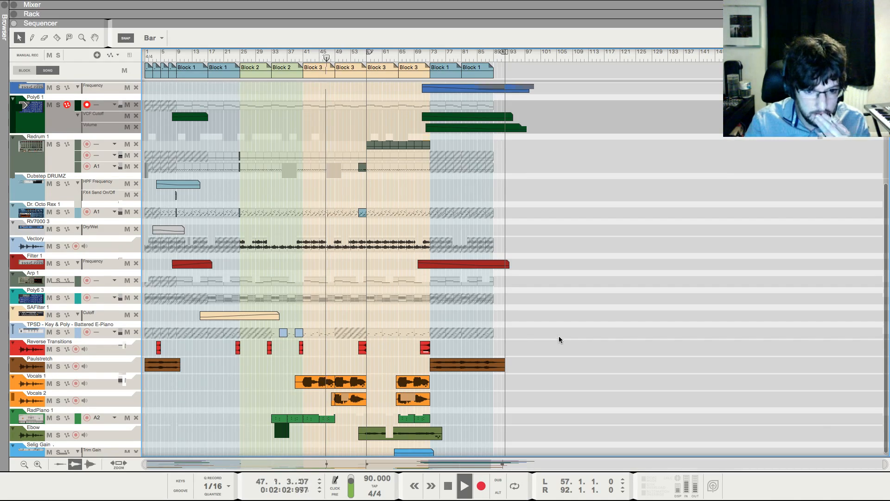
scroll(554, 339, "up", 3)
key("F6")
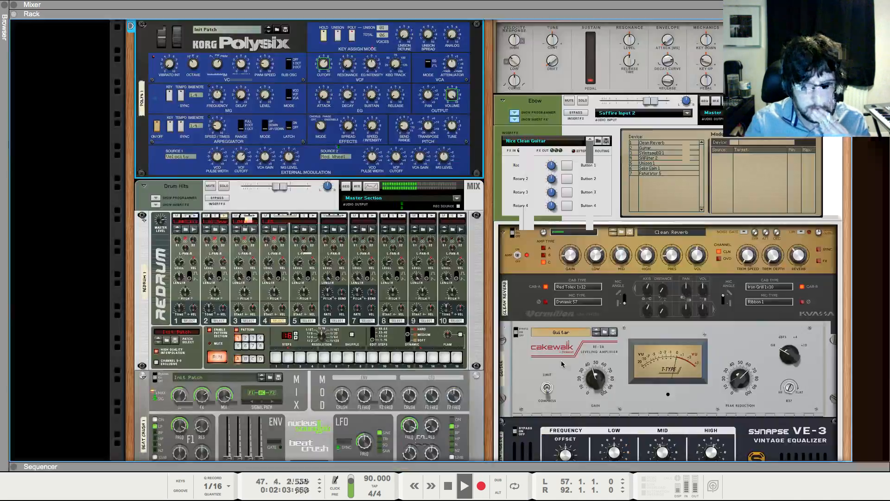
key("F5")
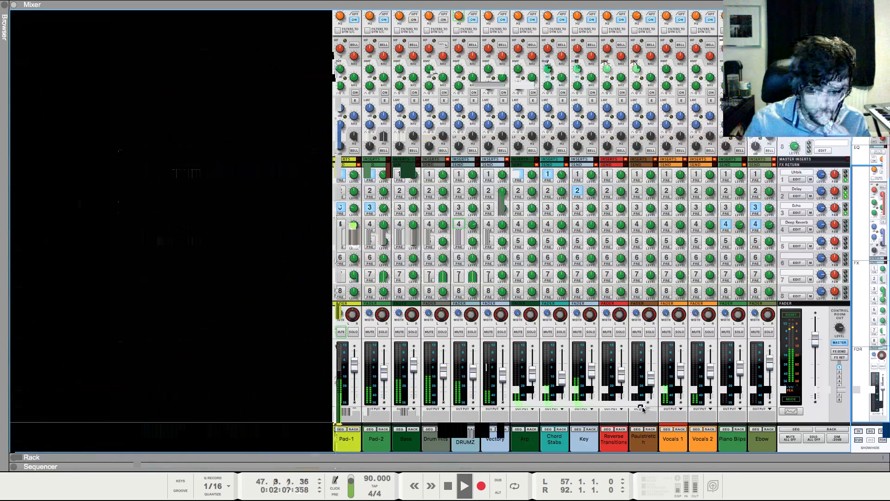
key("F7")
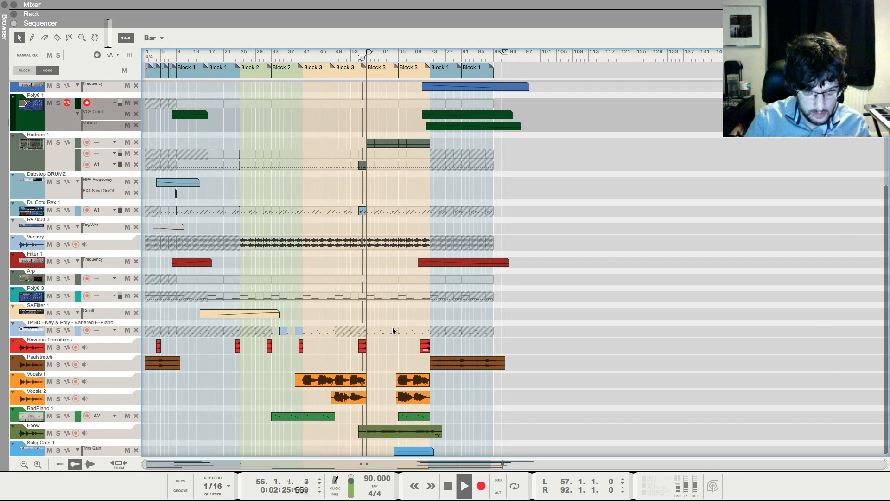
key("F5")
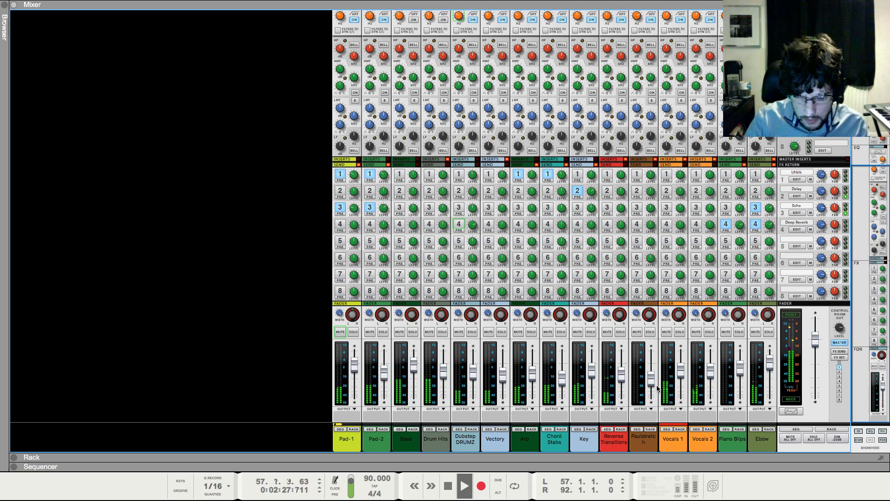
key("Left")
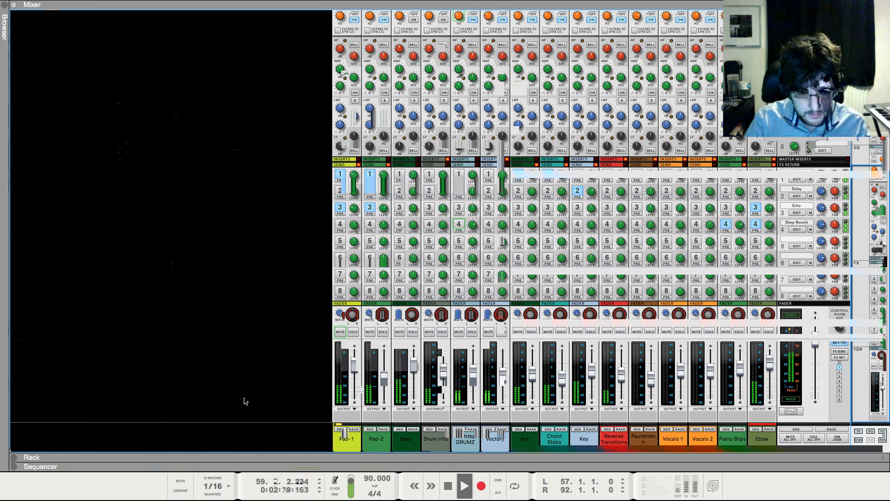
Set the level of the Reverse Transitions clip at 70.3.1.0 to 5 dB
key("F7")
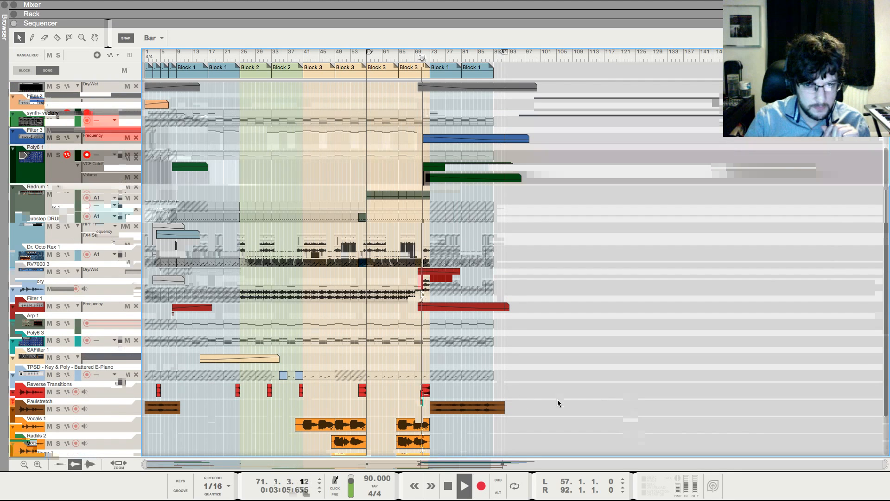
scroll(557, 399, "up", 3)
left_click(424, 395)
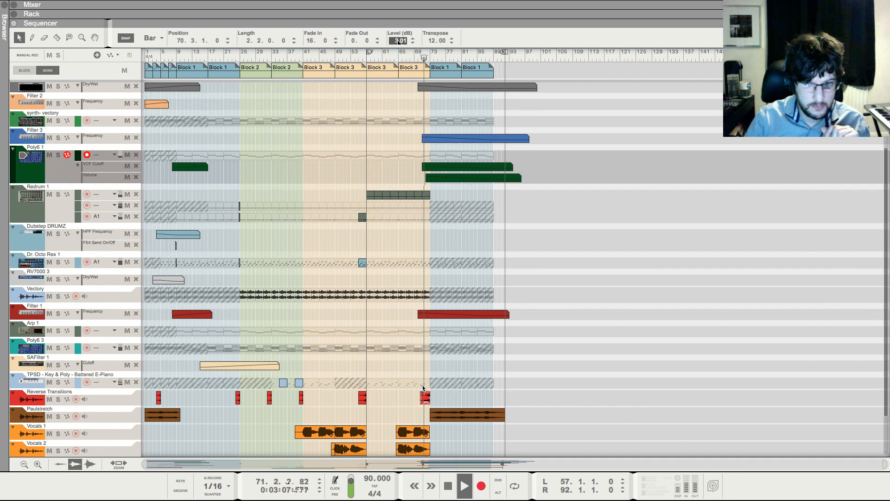
type("5")
key("Return")
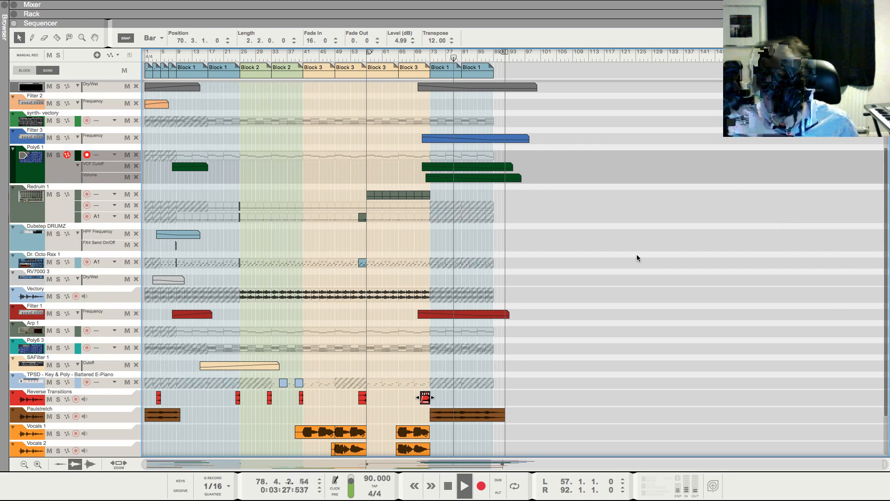
Open the first synth-vectory clip in Block 1 and examine its lowest note
scroll(637, 258, "up", 1)
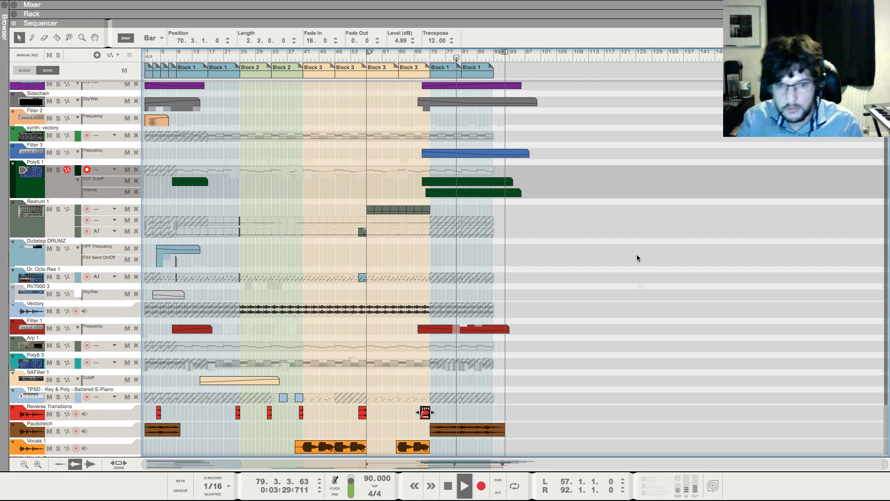
scroll(637, 254, "up", 5)
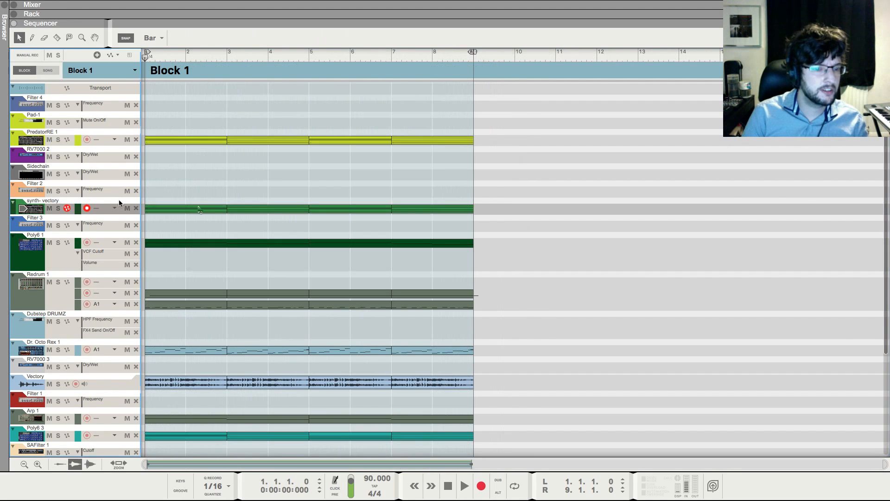
left_click(201, 211)
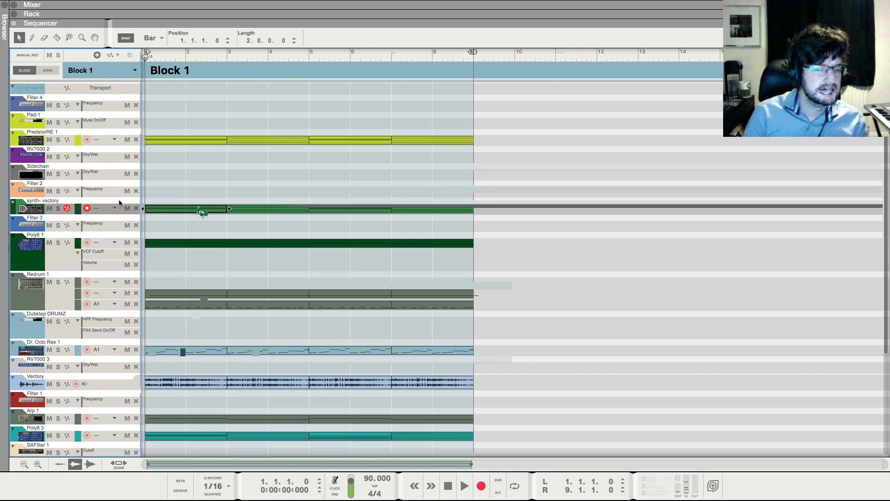
double_click(201, 212)
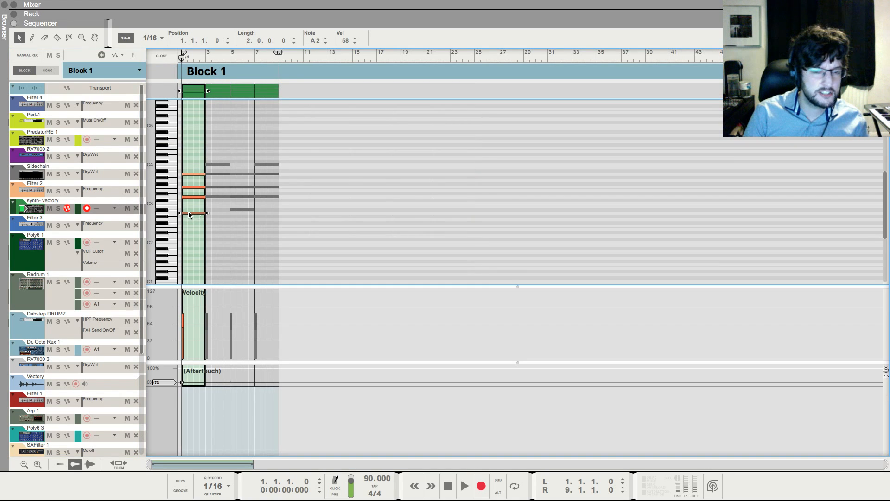
key("space")
Lower the bottom note of PredatorRE 1's first Block 1 clip to A2 and play the song
scroll(202, 212, "up", 10)
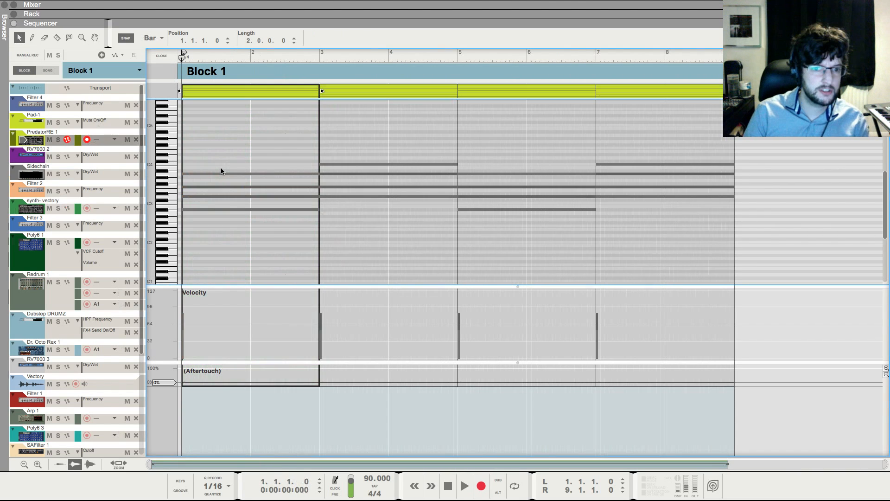
left_click(201, 209)
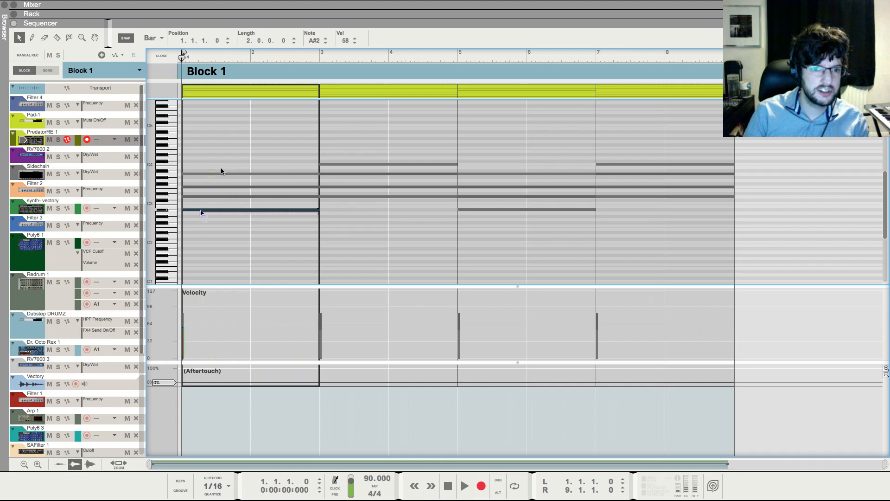
left_click_drag(201, 209, 201, 213)
key("space")
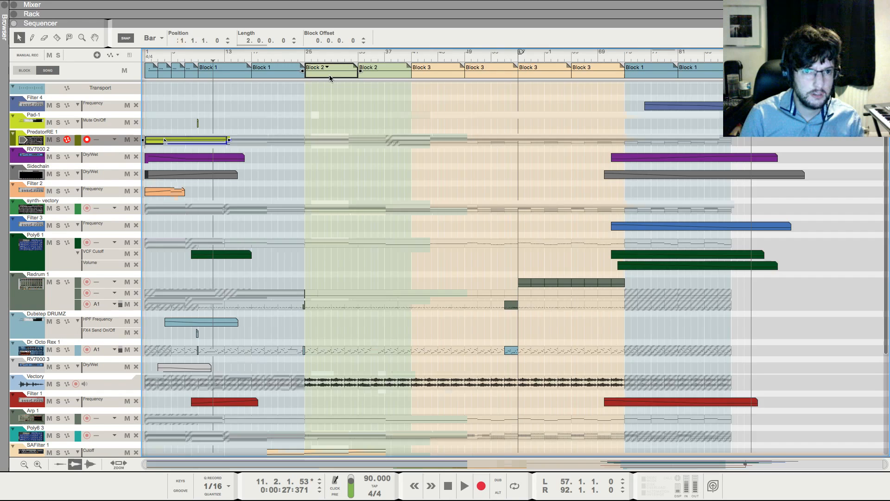
Lower the bottom note of the first clip to A2 for PredatorRE 1 in Blocks 2 and 3 and synth-vectory in Block 3
double_click(329, 77)
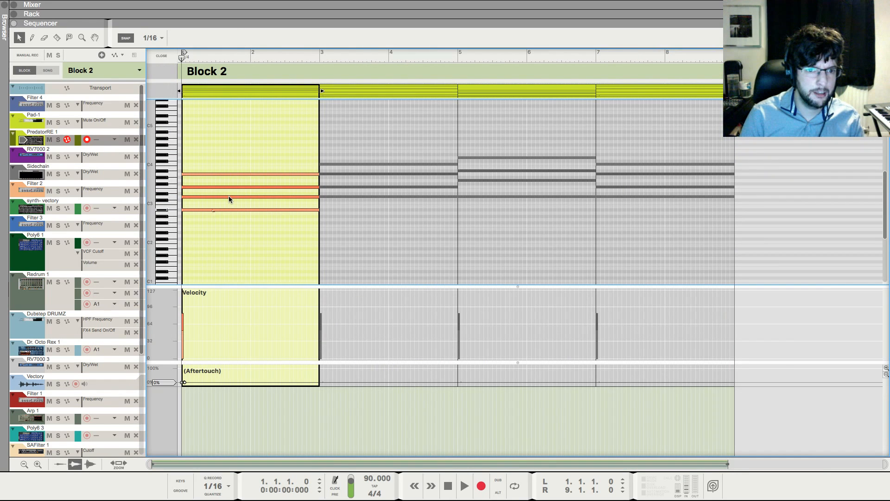
left_click_drag(231, 209, 231, 212)
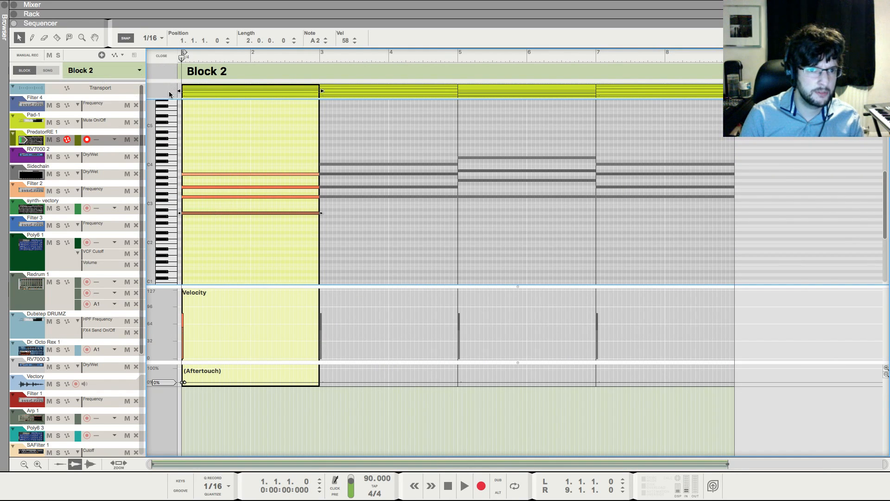
left_click(49, 202)
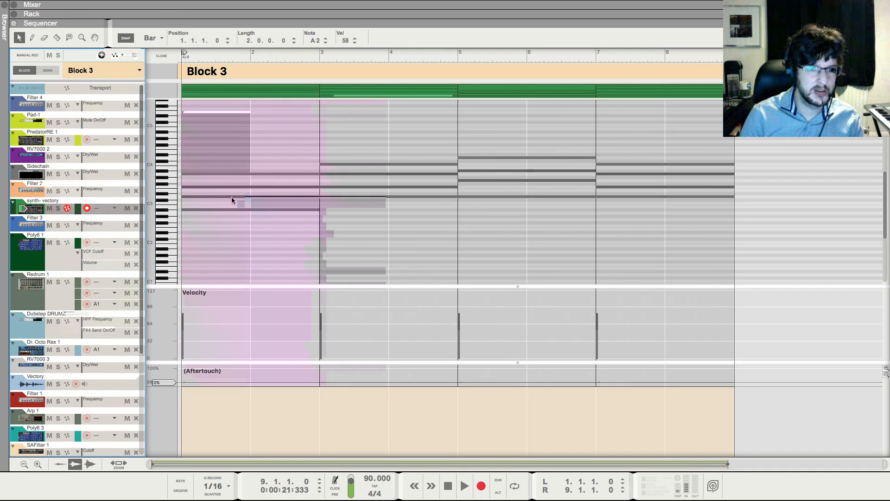
left_click_drag(208, 210, 207, 213)
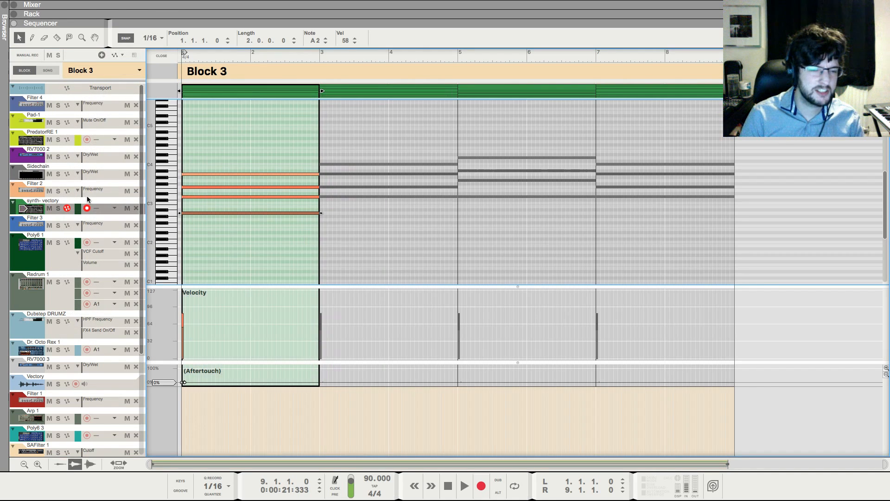
left_click(209, 144)
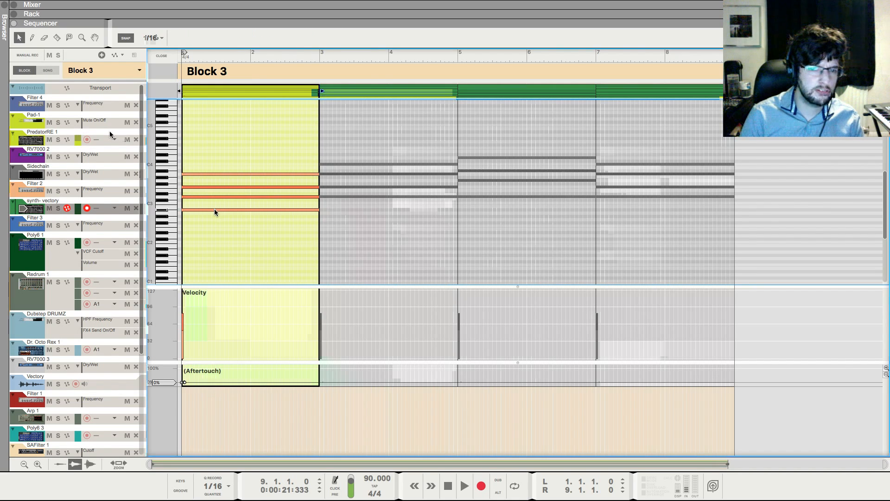
left_click(214, 212)
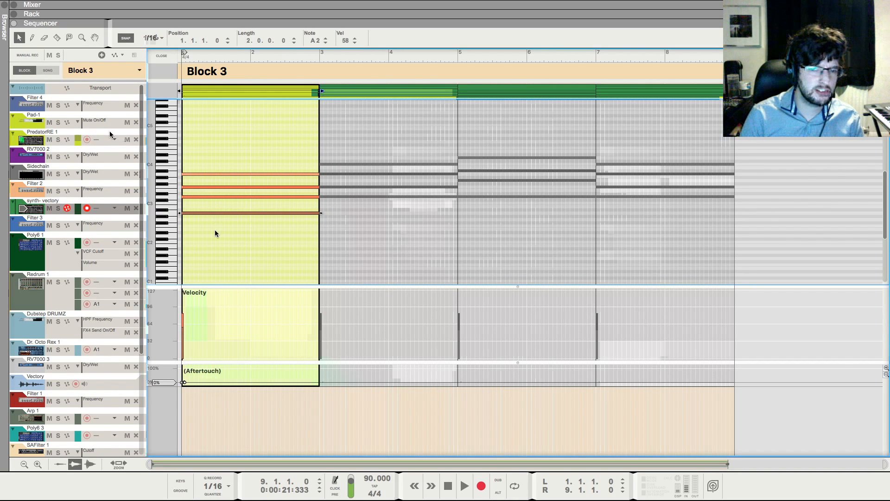
Return to the song arrangement and play back the passage between bars 18 and 25, rewinding as needed
left_click(51, 70)
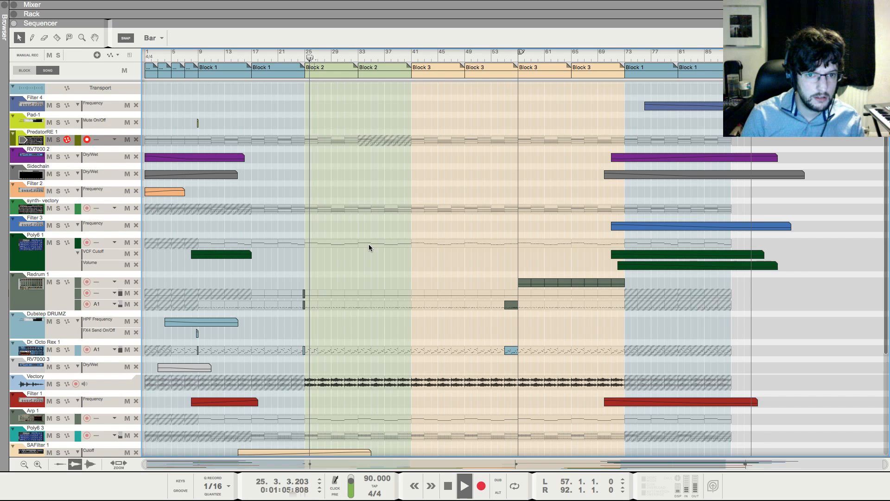
key("KP_7")
key("KP_7")
key("KP_7")
key("KP_7")
key("KP_7")
key("KP_7")
key("KP_7")
key("KP_7")
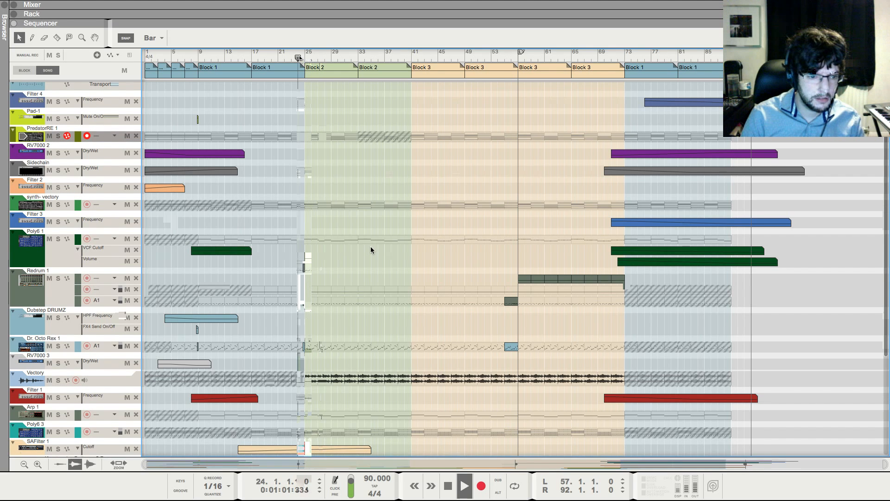
scroll(165, 392, "down", 2)
key("KP_7")
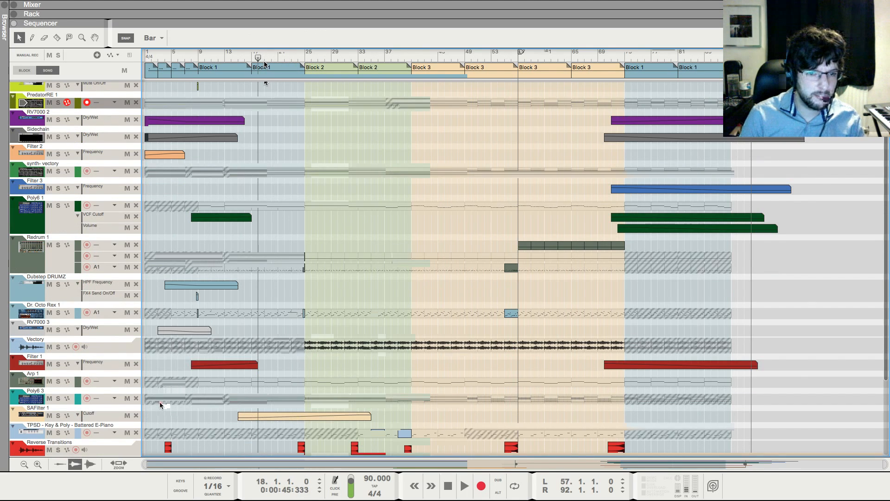
Lower the repeated bottom notes of Poly6 3's first clip to A2 in Block 1 and Block 3
double_click(264, 67)
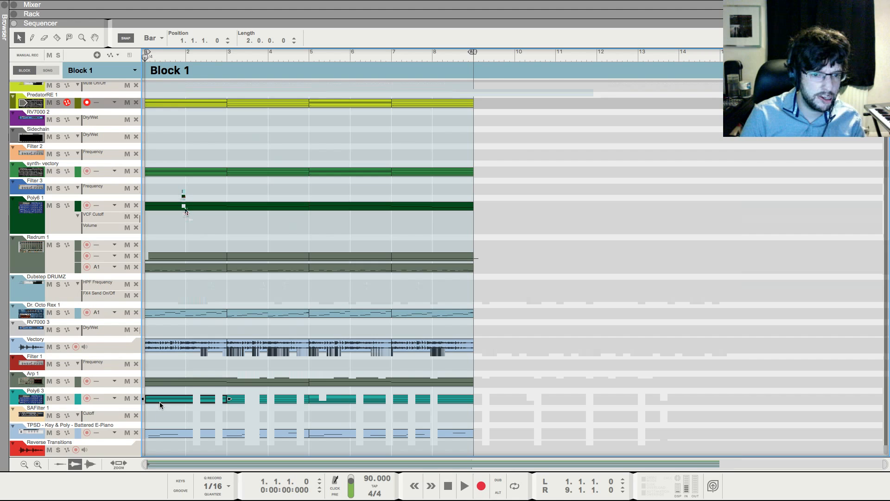
double_click(160, 402)
left_click_drag(190, 214, 192, 216)
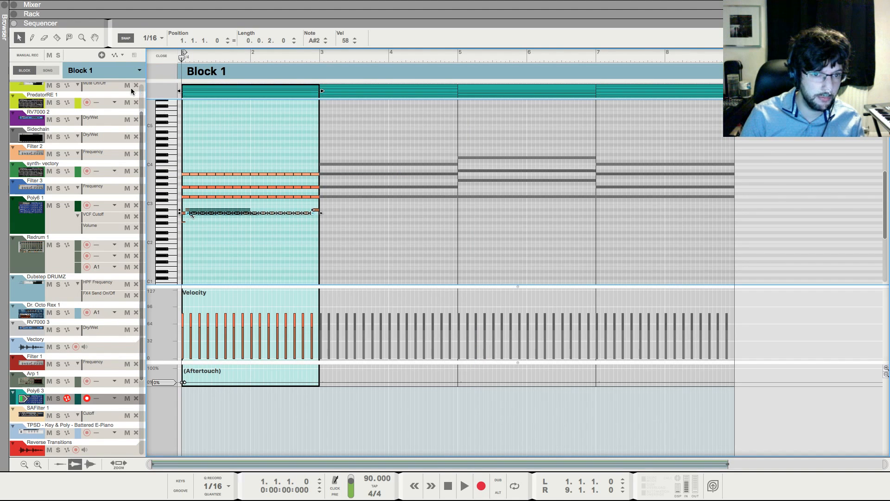
left_click(99, 72)
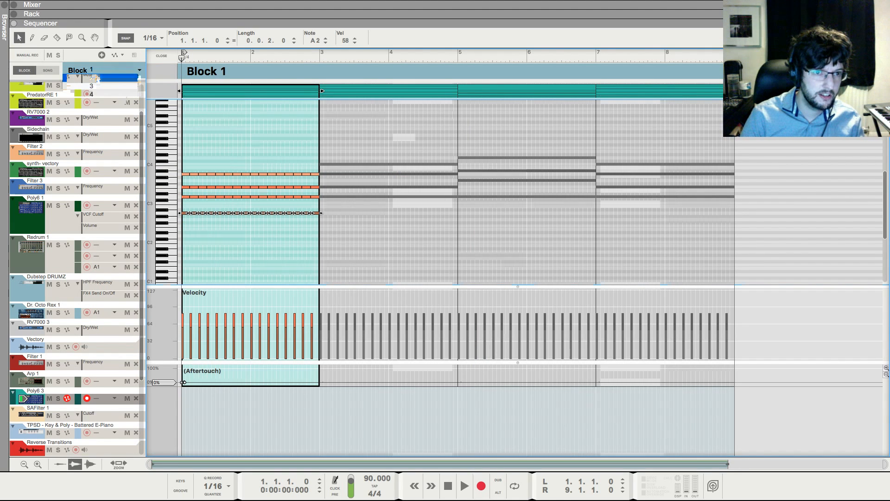
left_click(94, 78)
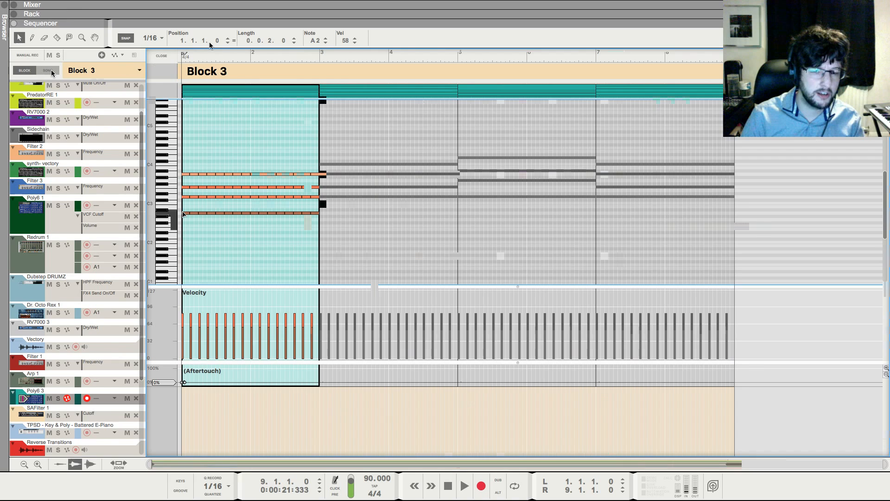
Return to the song arrangement and play it through to about bar 33
left_click(51, 69)
key("space")
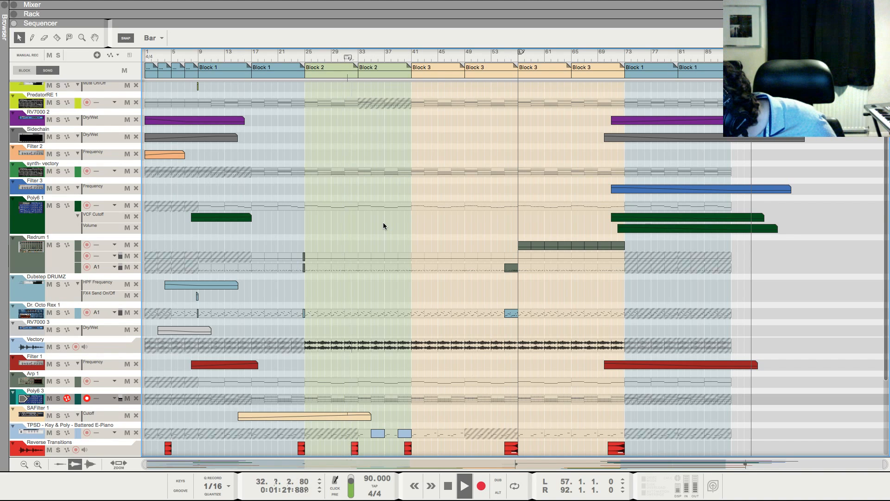
scroll(325, 152, "down", 1)
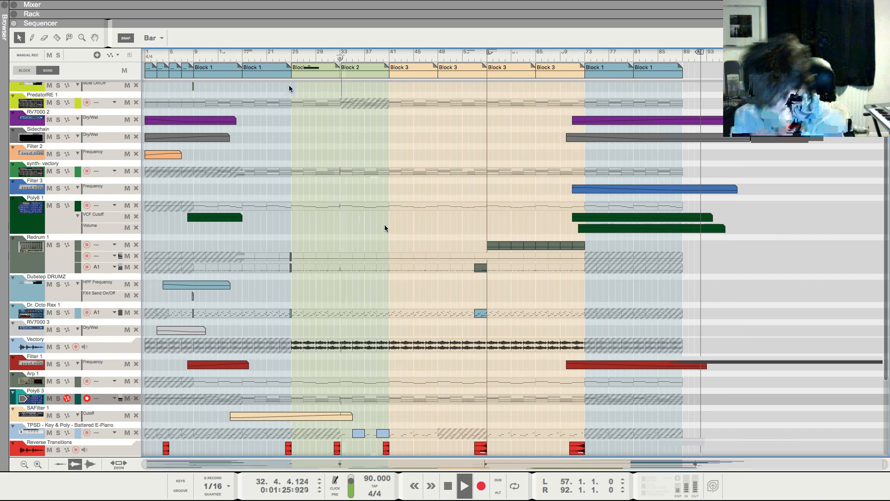
key("space")
key("ctrl+minus")
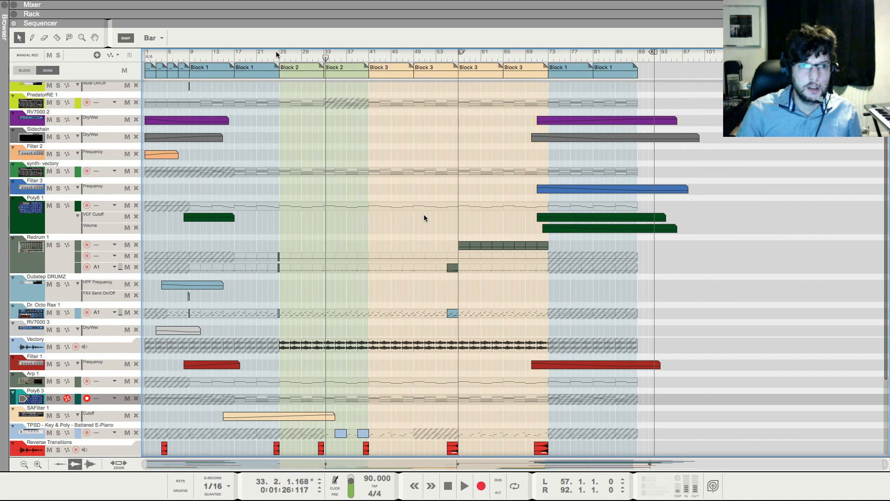
Rewind the song to the start and move the left loop locator to bar 1
key("Home")
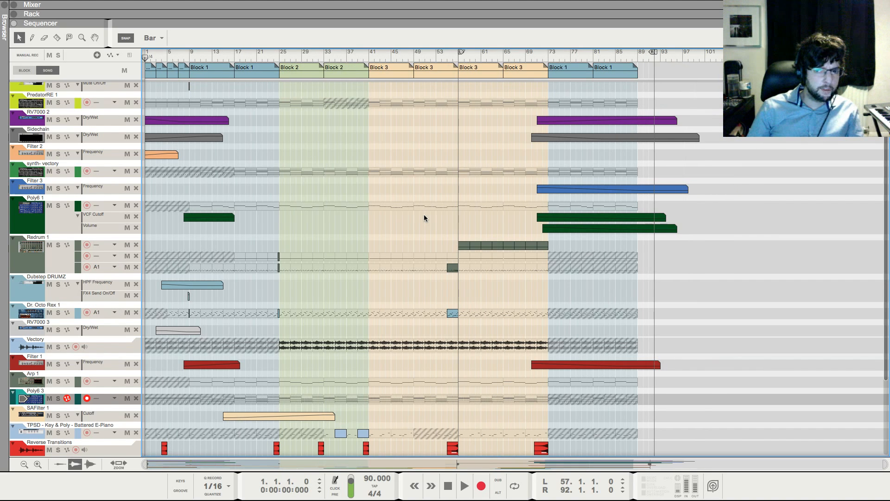
scroll(553, 253, "down", 4)
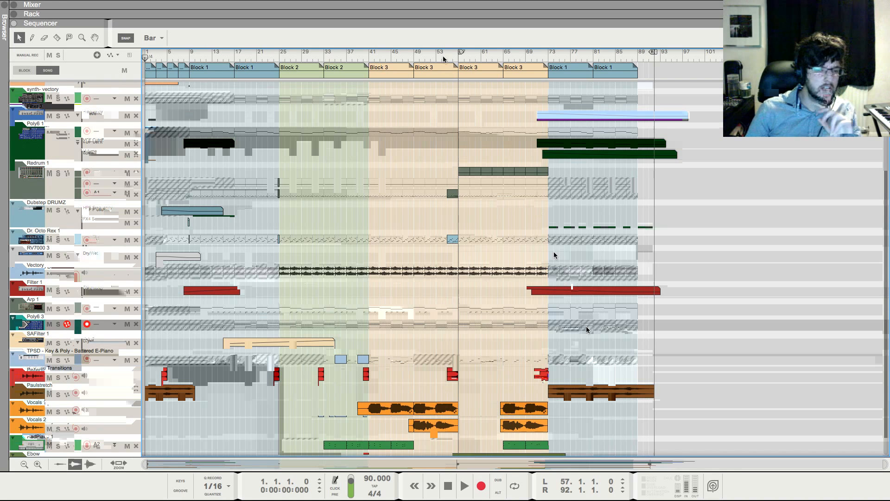
left_click_drag(461, 51, 16, 54)
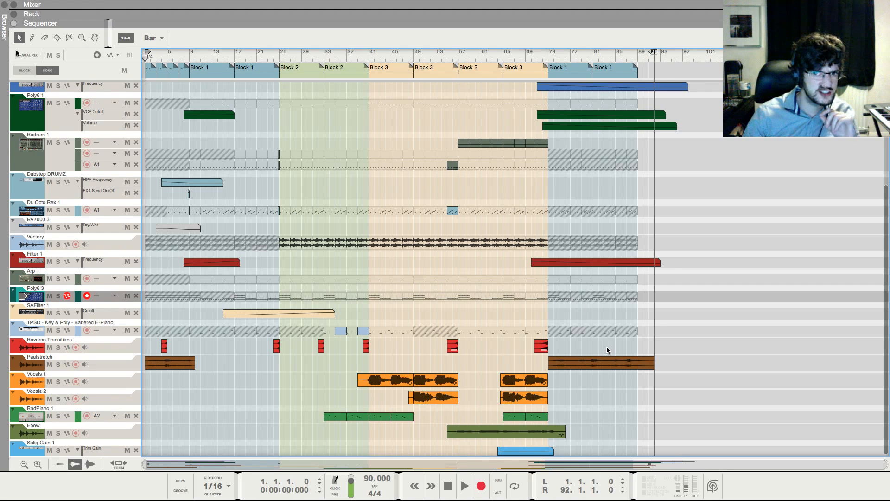
scroll(606, 348, "up", 7)
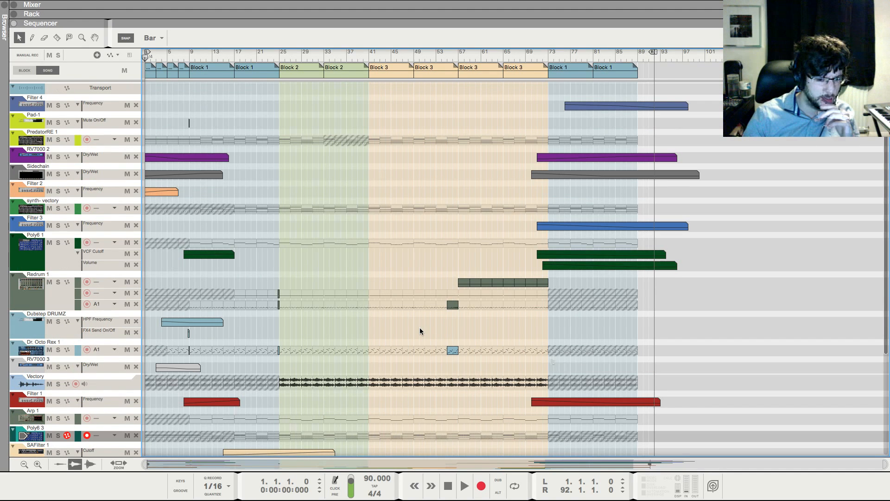
Trim the last Reverse Transitions clip to start at bar 71 with a two-bar length and set its fade-in to 32
scroll(544, 344, "down", 7)
left_click(544, 346)
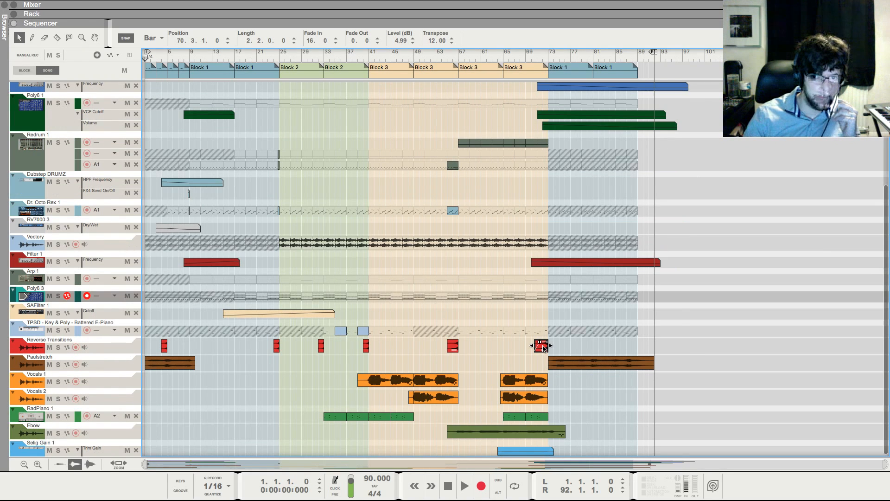
left_click_drag(543, 348, 542, 349)
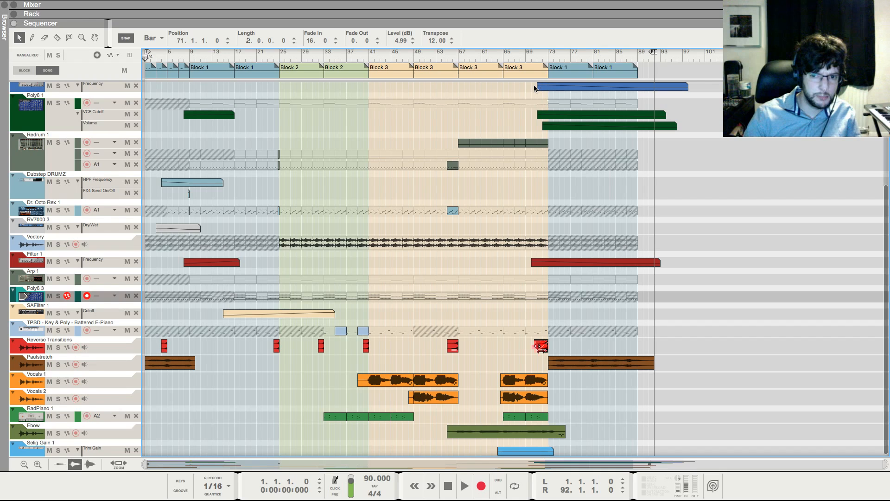
Play the transition from about bar 70 into the final Block 1 section to check the Reverse Transitions clip
key("space")
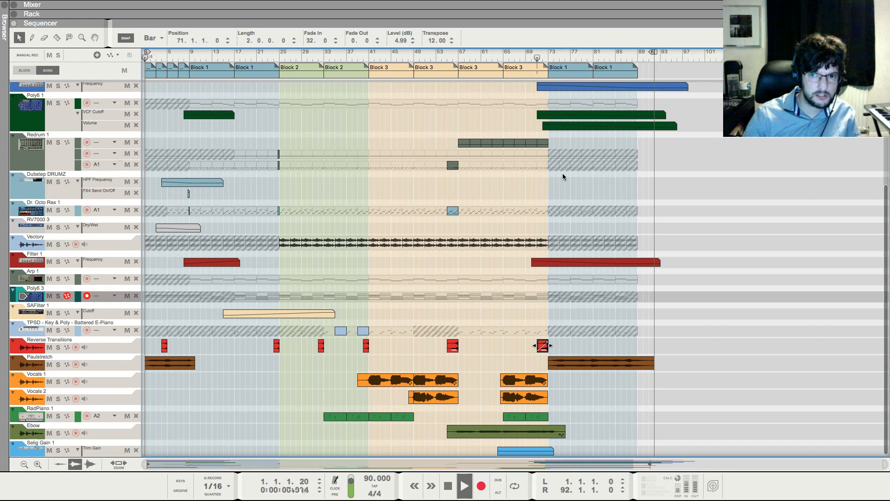
key("space")
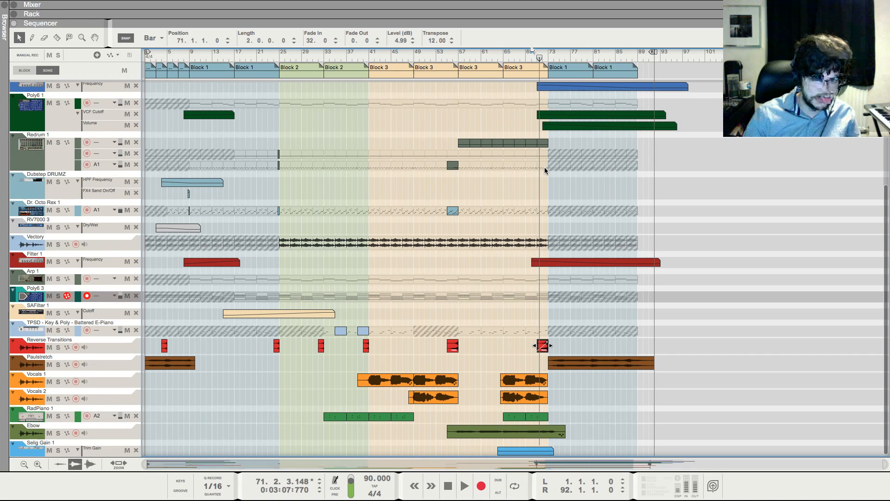
left_click(532, 52)
key("space")
left_click_drag(542, 346, 709, 351)
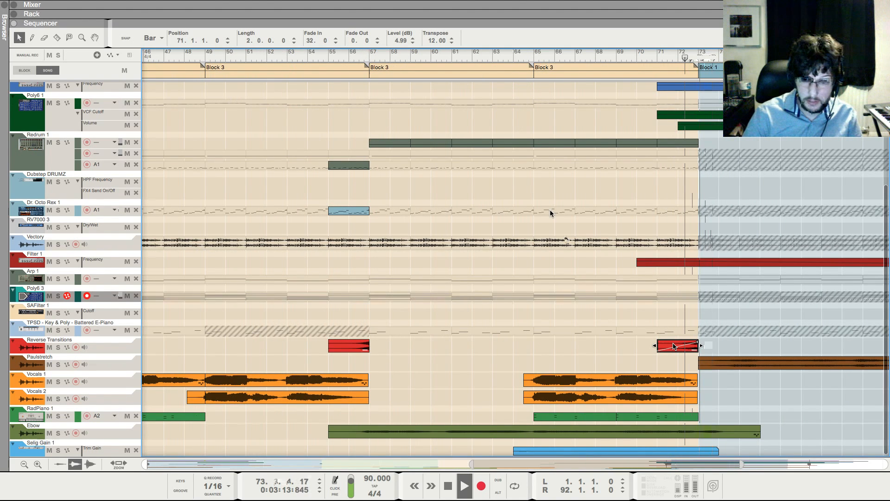
scroll(565, 240, "down", 2)
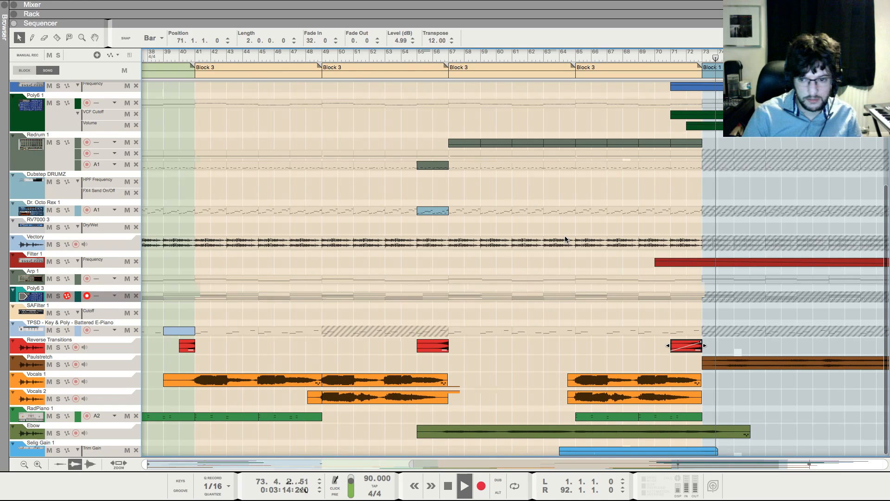
scroll(565, 239, "down", 1)
scroll(565, 239, "down", 2)
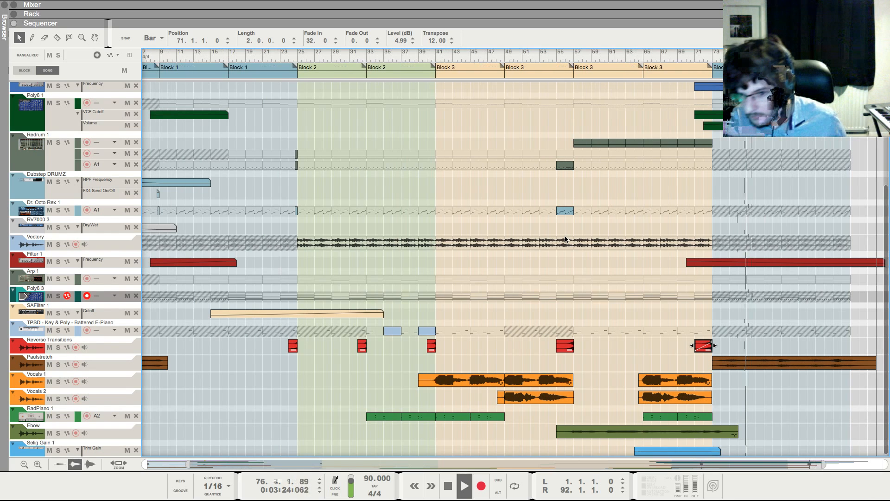
Replace Poly6 3's bar 5 clip in Block 1 with a copy of its first clip and play from bar 5
scroll(598, 211, "up", 1)
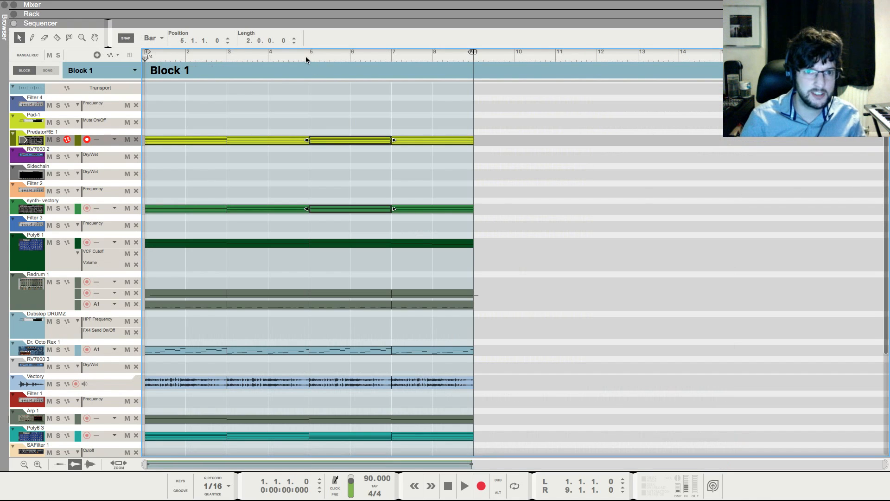
key("space")
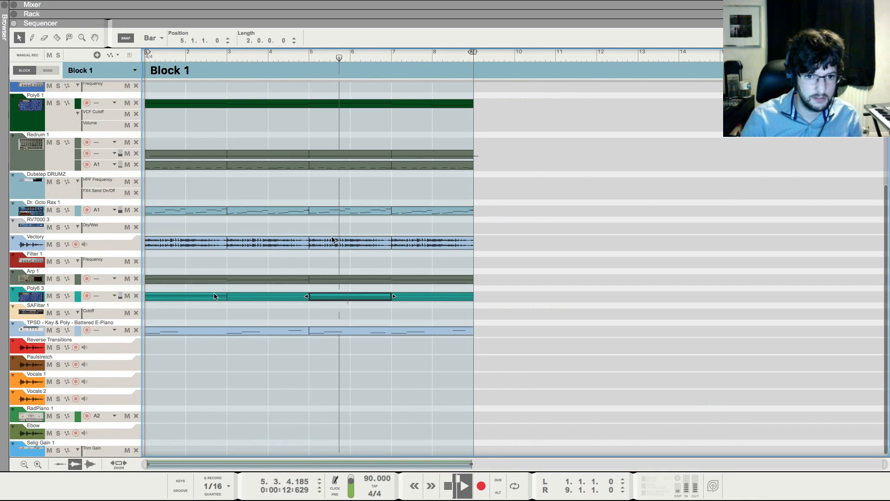
key("Delete")
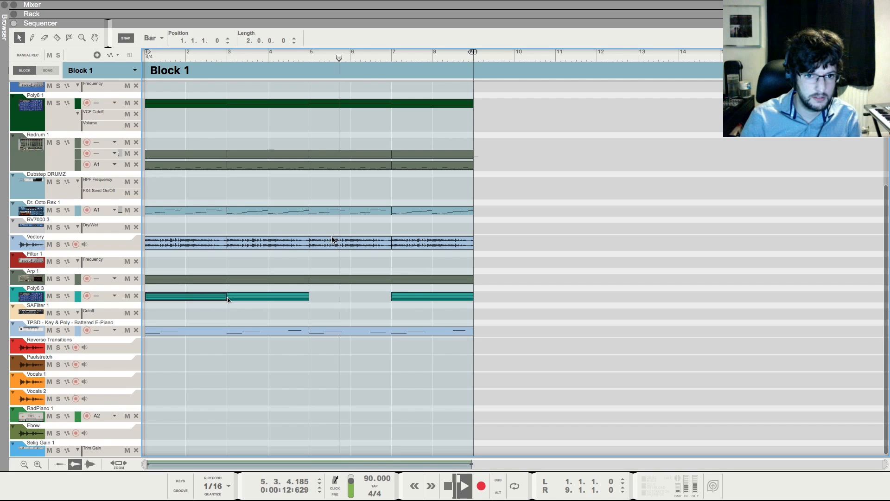
key("space")
left_click_drag(202, 299, 326, 298)
left_click(311, 58)
key("space")
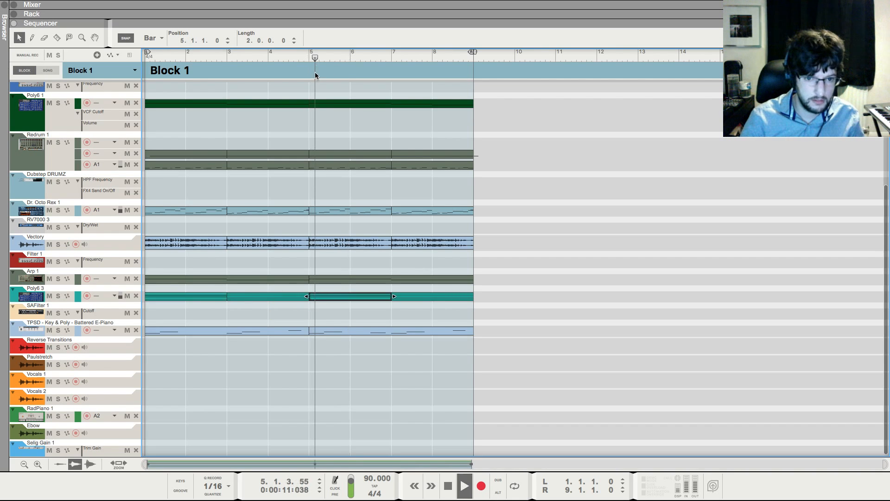
scroll(323, 120, "down", 1)
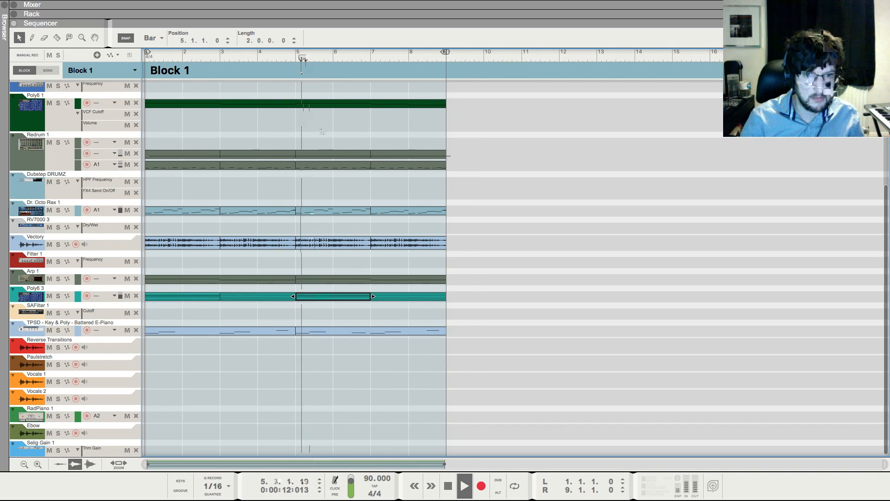
Return to the song arrangement, play the closing section and look over the tracks
scroll(260, 125, "up", 6)
left_click(50, 70)
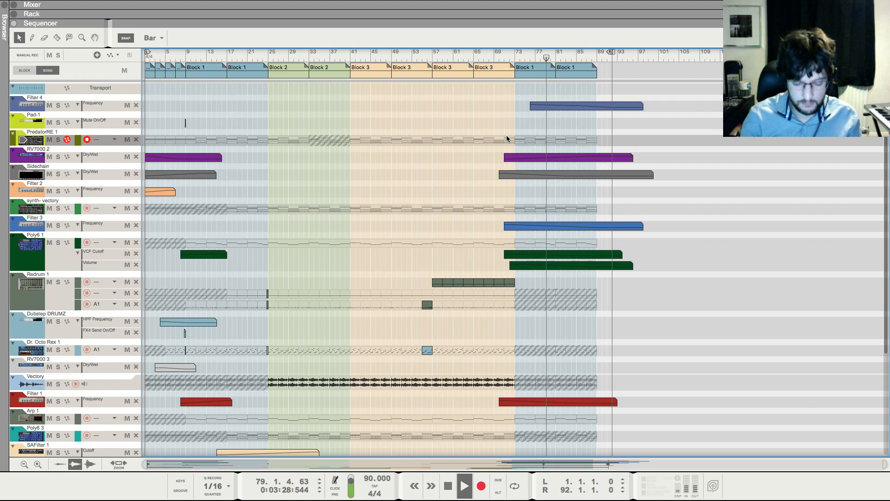
key("space")
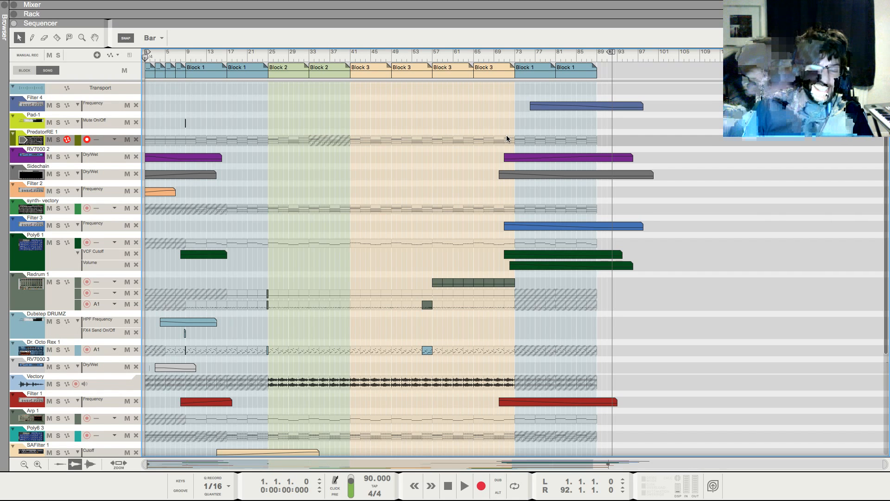
scroll(506, 138, "down", 3)
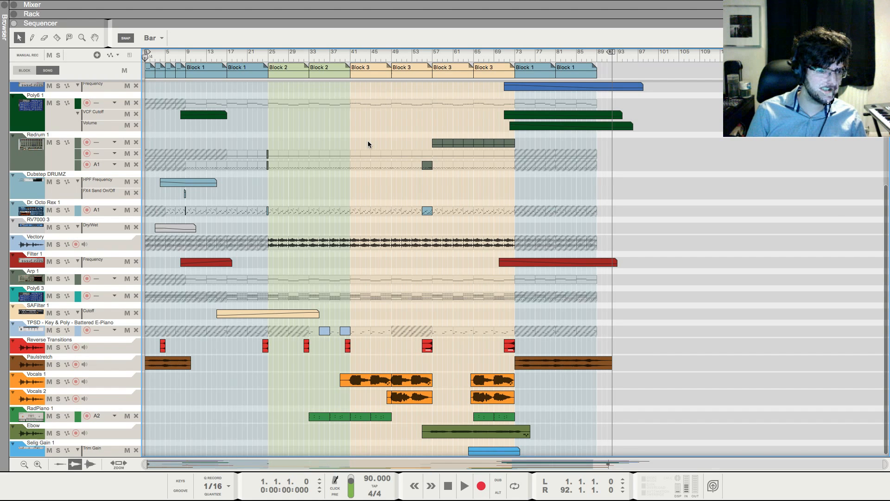
scroll(371, 142, "up", 5)
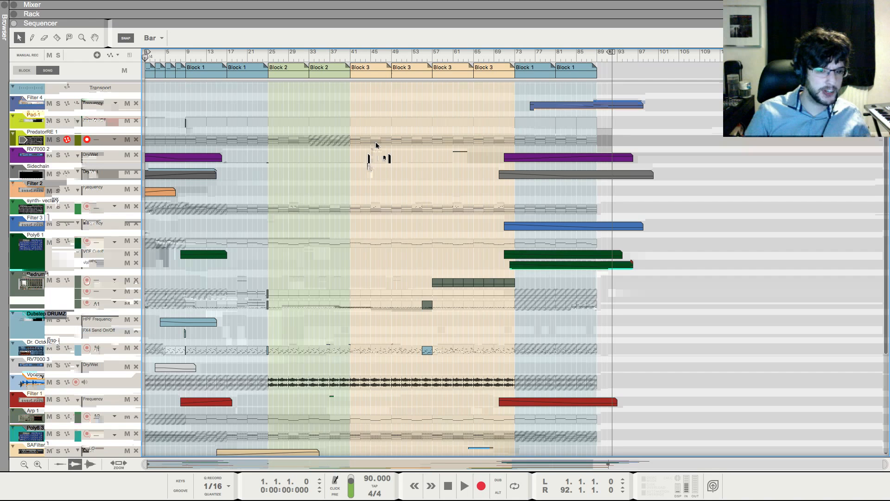
Move the playhead to bar 25 and play the opening of Block 2
left_click(263, 58)
left_click_drag(264, 58, 258, 59)
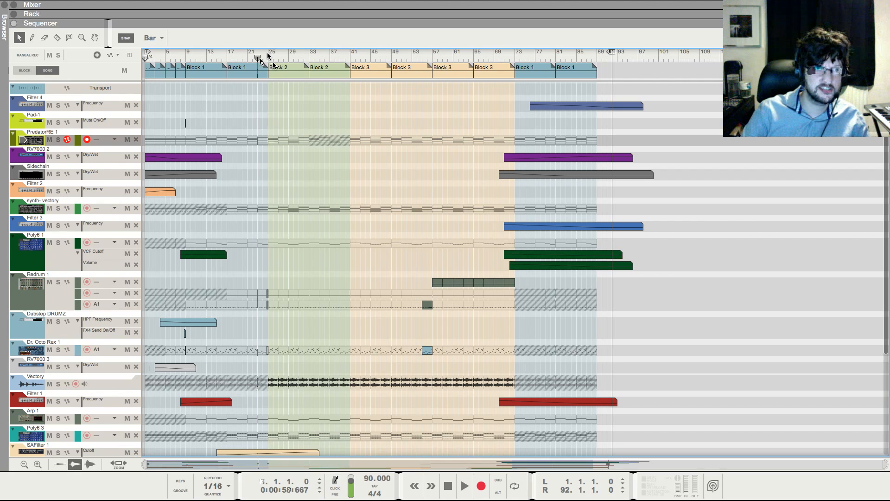
left_click(268, 57)
scroll(356, 133, "down", 5)
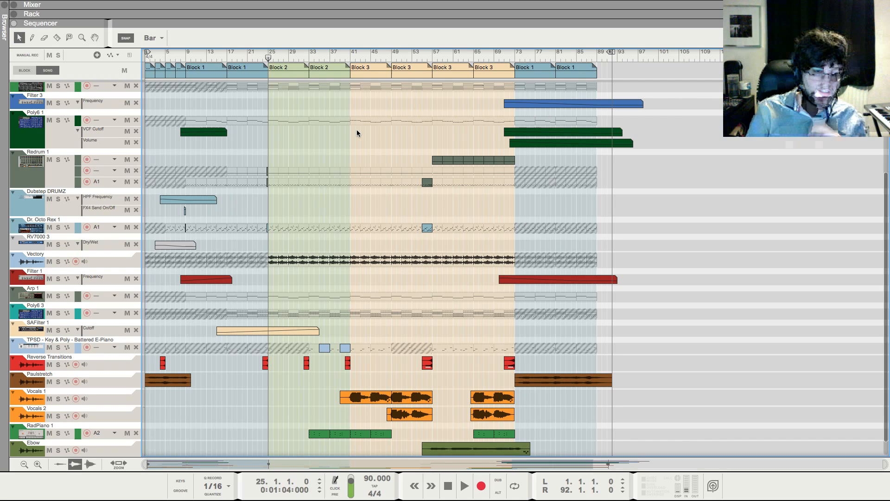
key("space")
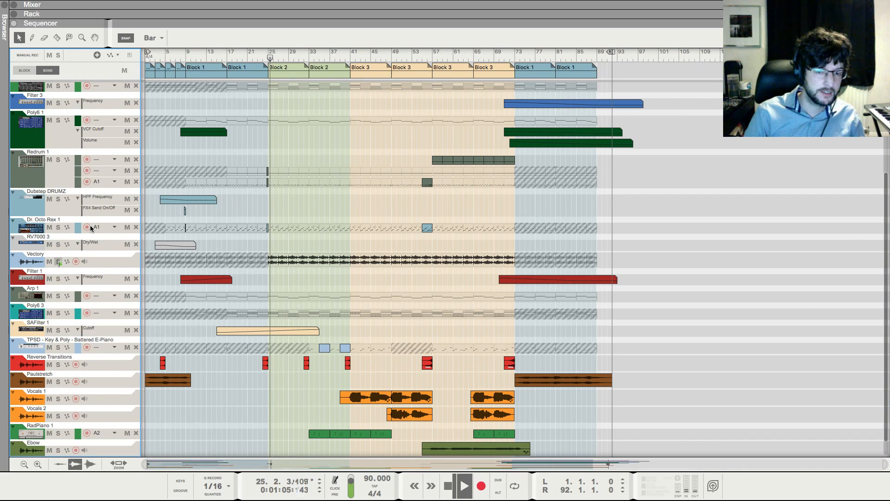
key("space")
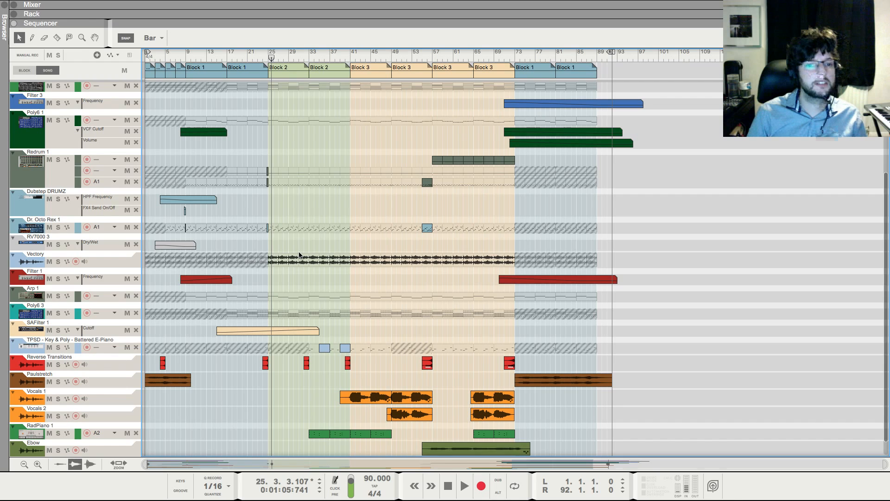